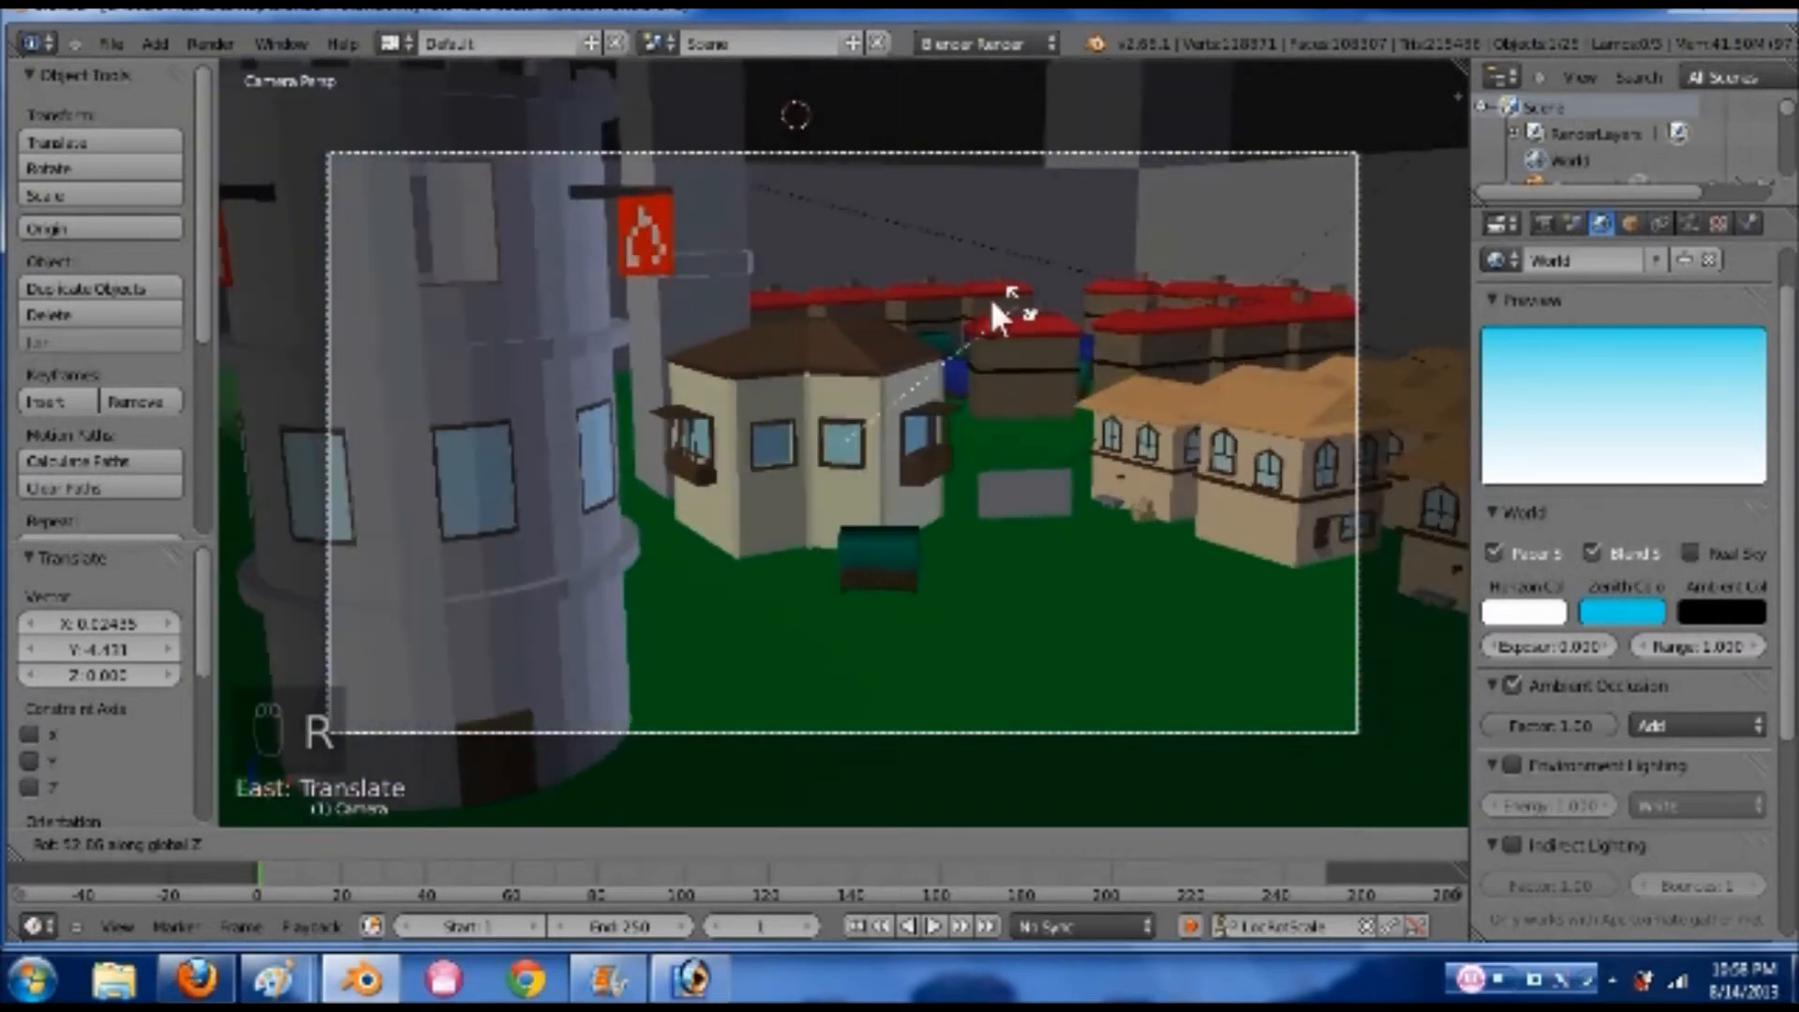
# - Rotate the camera about 60° around global Z to face the fountain and lower it 0.74 units
pyautogui.click(981, 335)
pyautogui.press('g')
pyautogui.press('z')
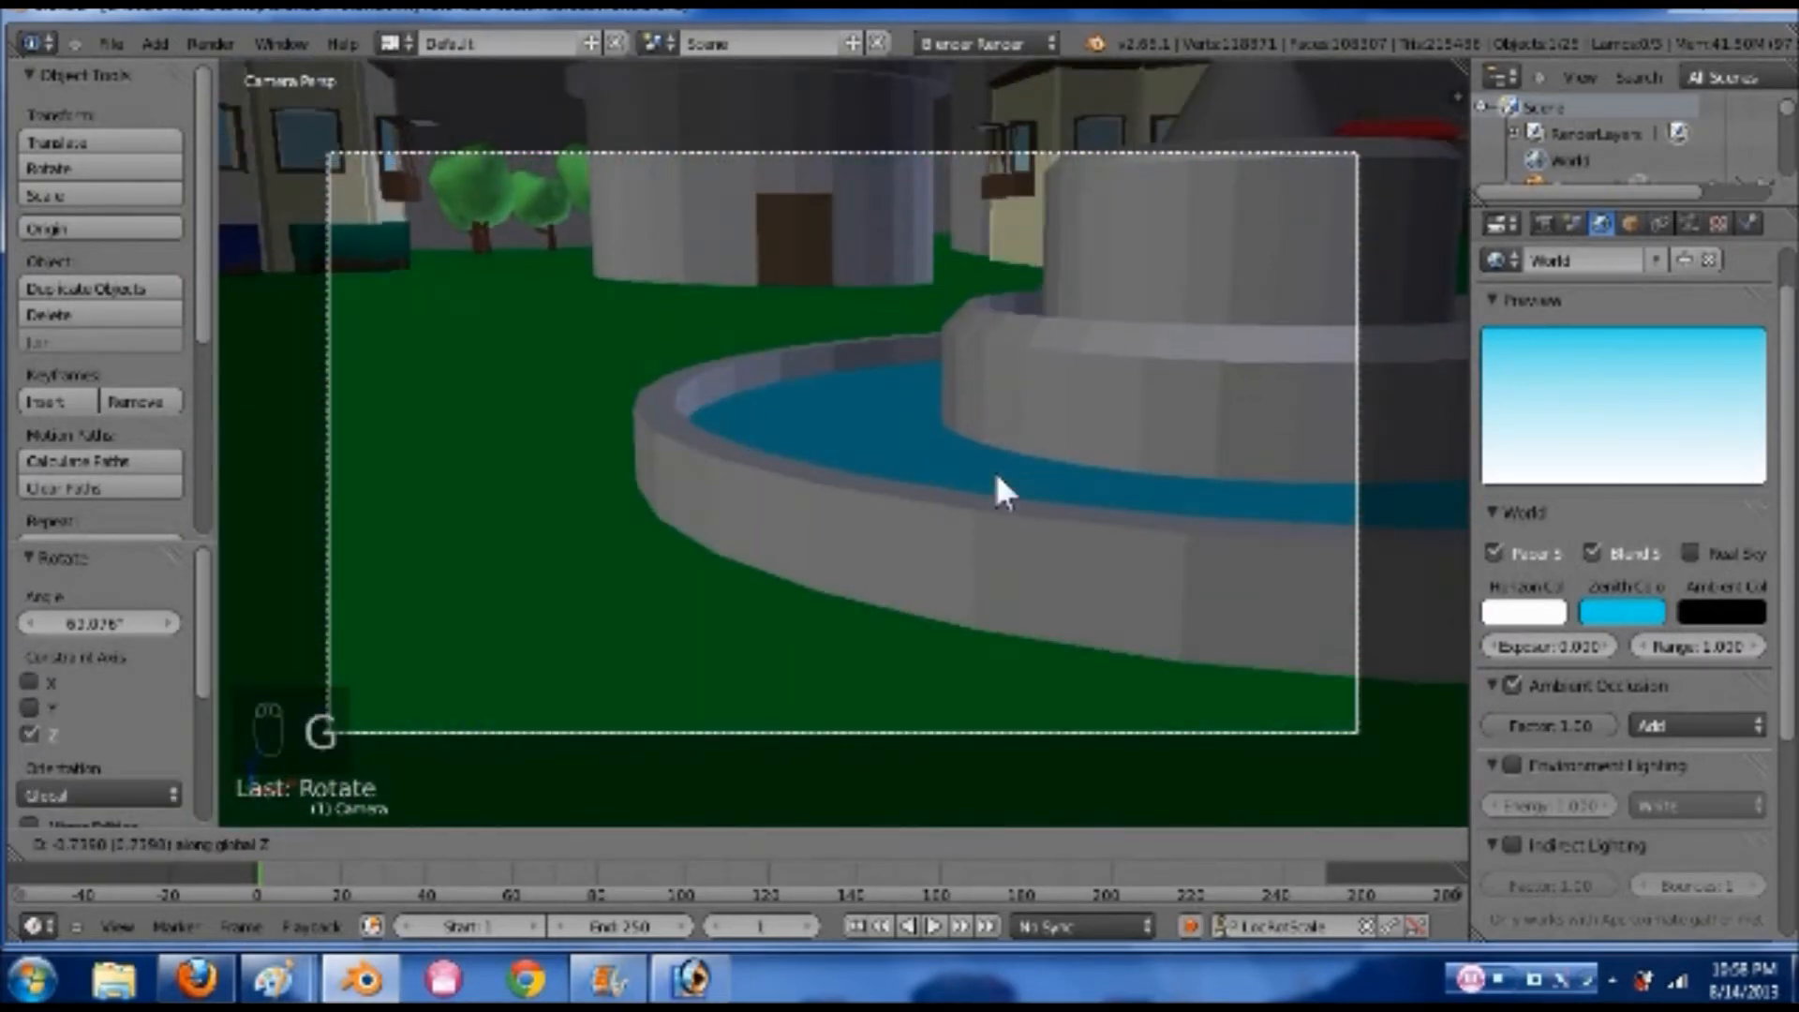
pyautogui.click(995, 476)
# - Shift the camera slightly and pull it back from the fountain along its local Z axis
pyautogui.press('g')
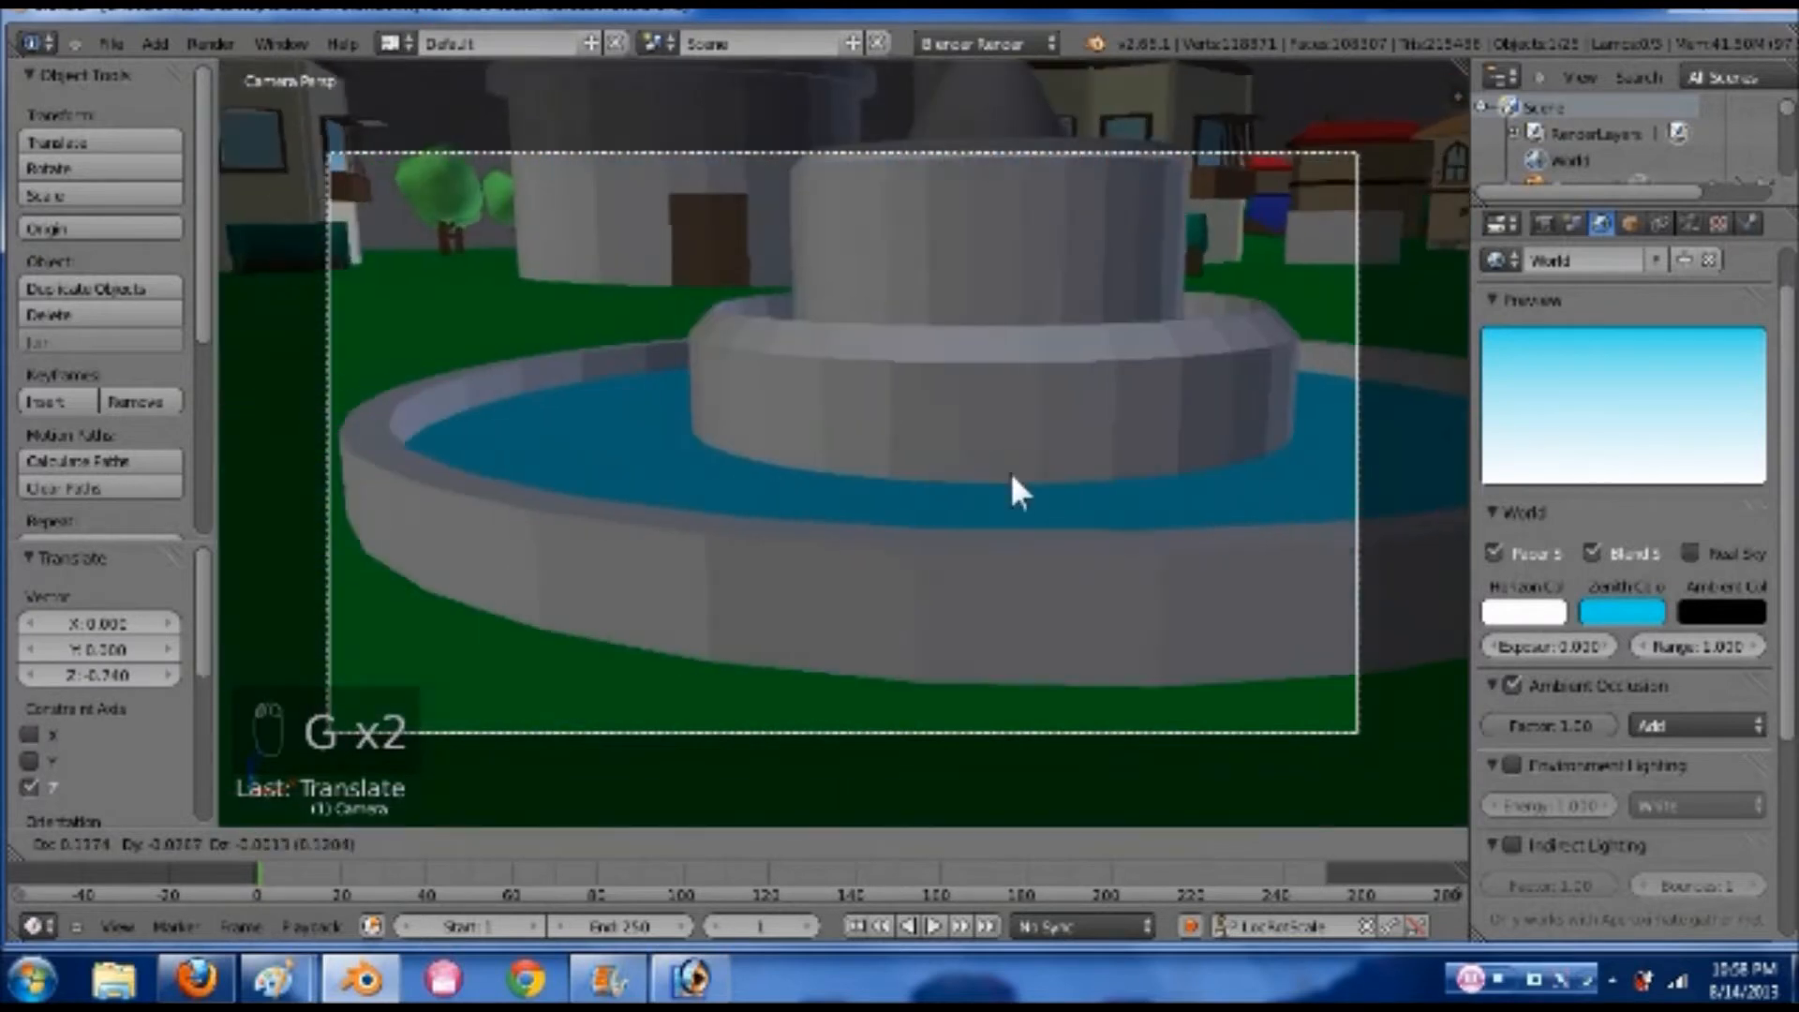
pyautogui.click(1047, 523)
pyautogui.press('g')
pyautogui.press('z')
pyautogui.press('z')
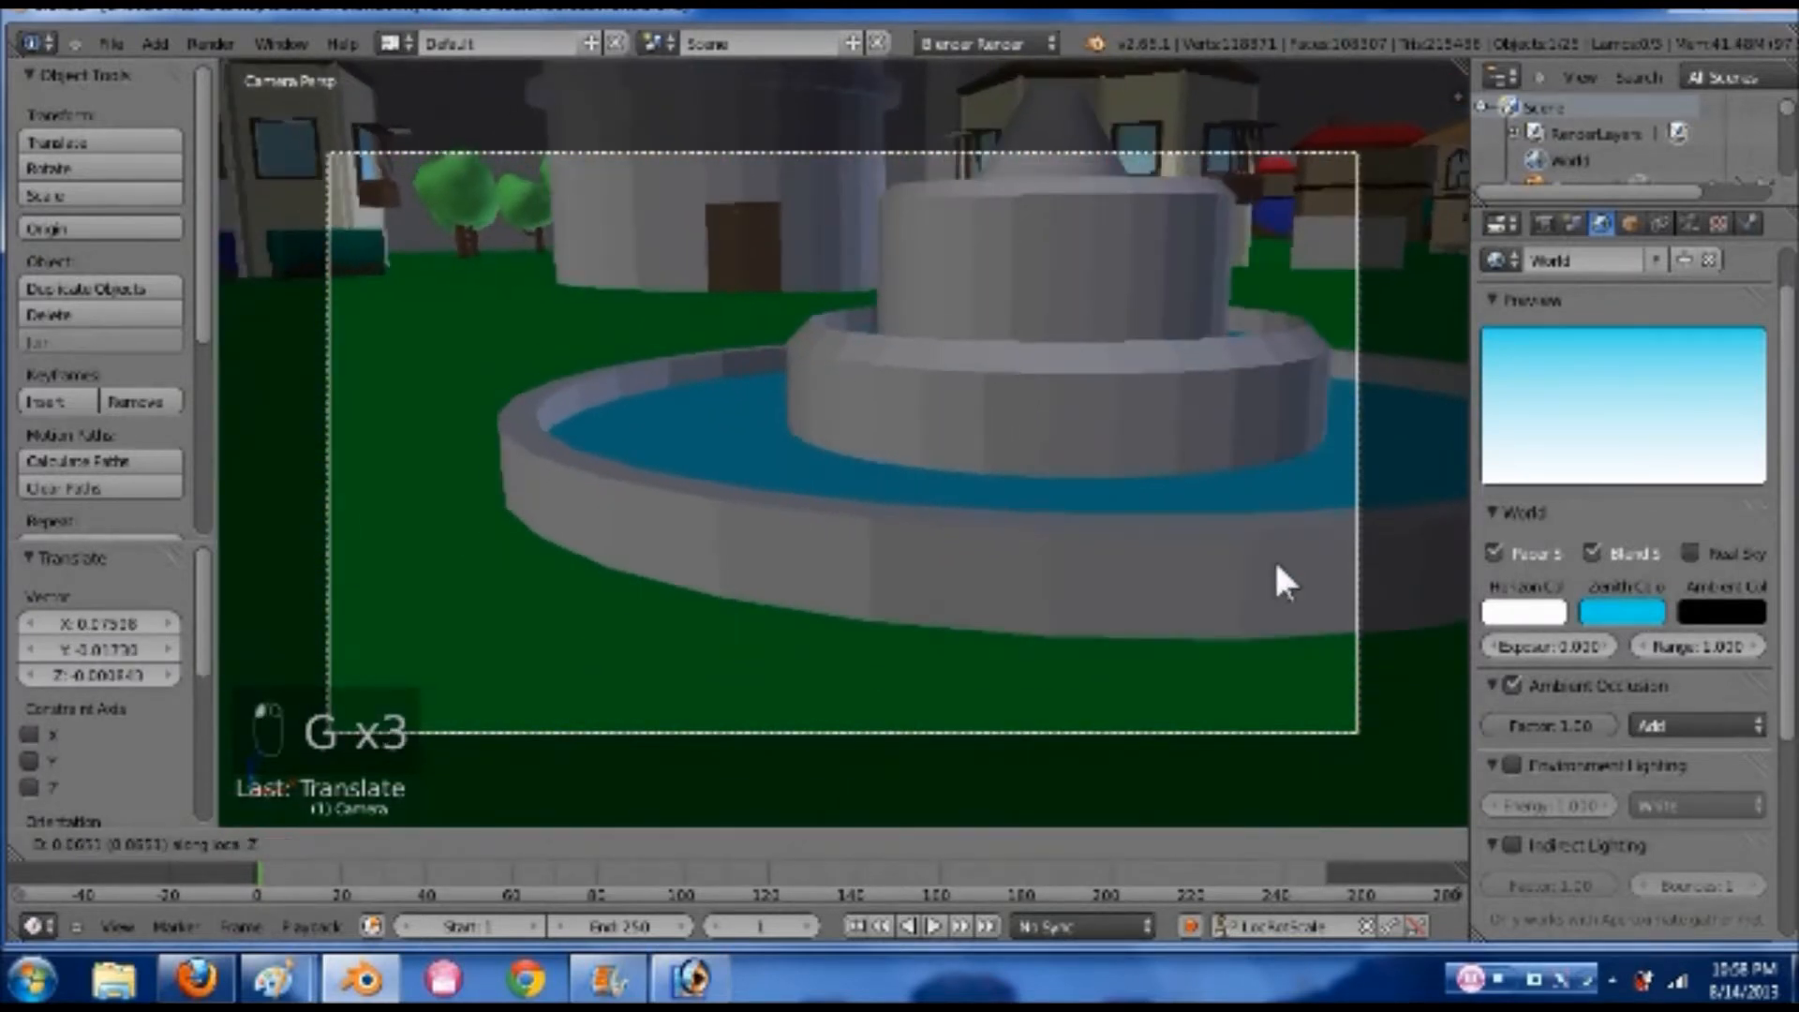
pyautogui.click(1116, 474)
# - Lower the camera about 0.07 units along global Z and tilt it upward about 16° around its local X axis
pyautogui.press('g')
pyautogui.press('z')
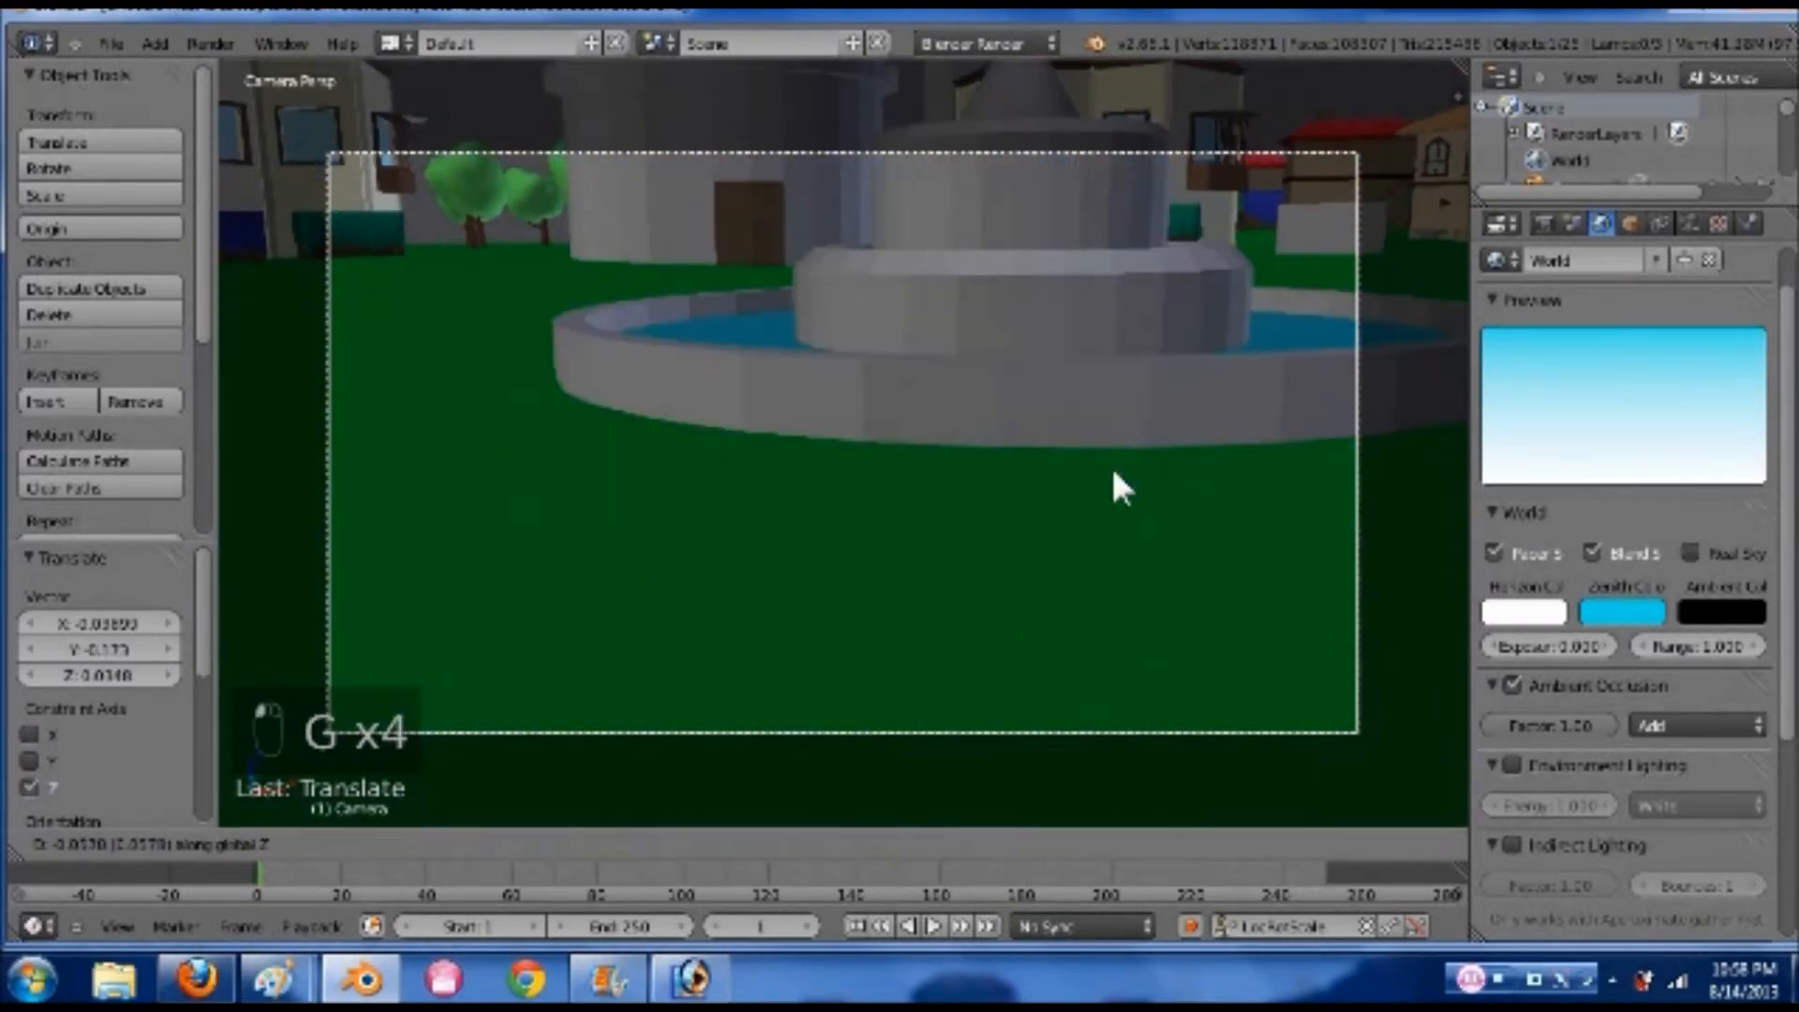
pyautogui.click(1147, 514)
pyautogui.press('r')
pyautogui.press('x')
pyautogui.press('x')
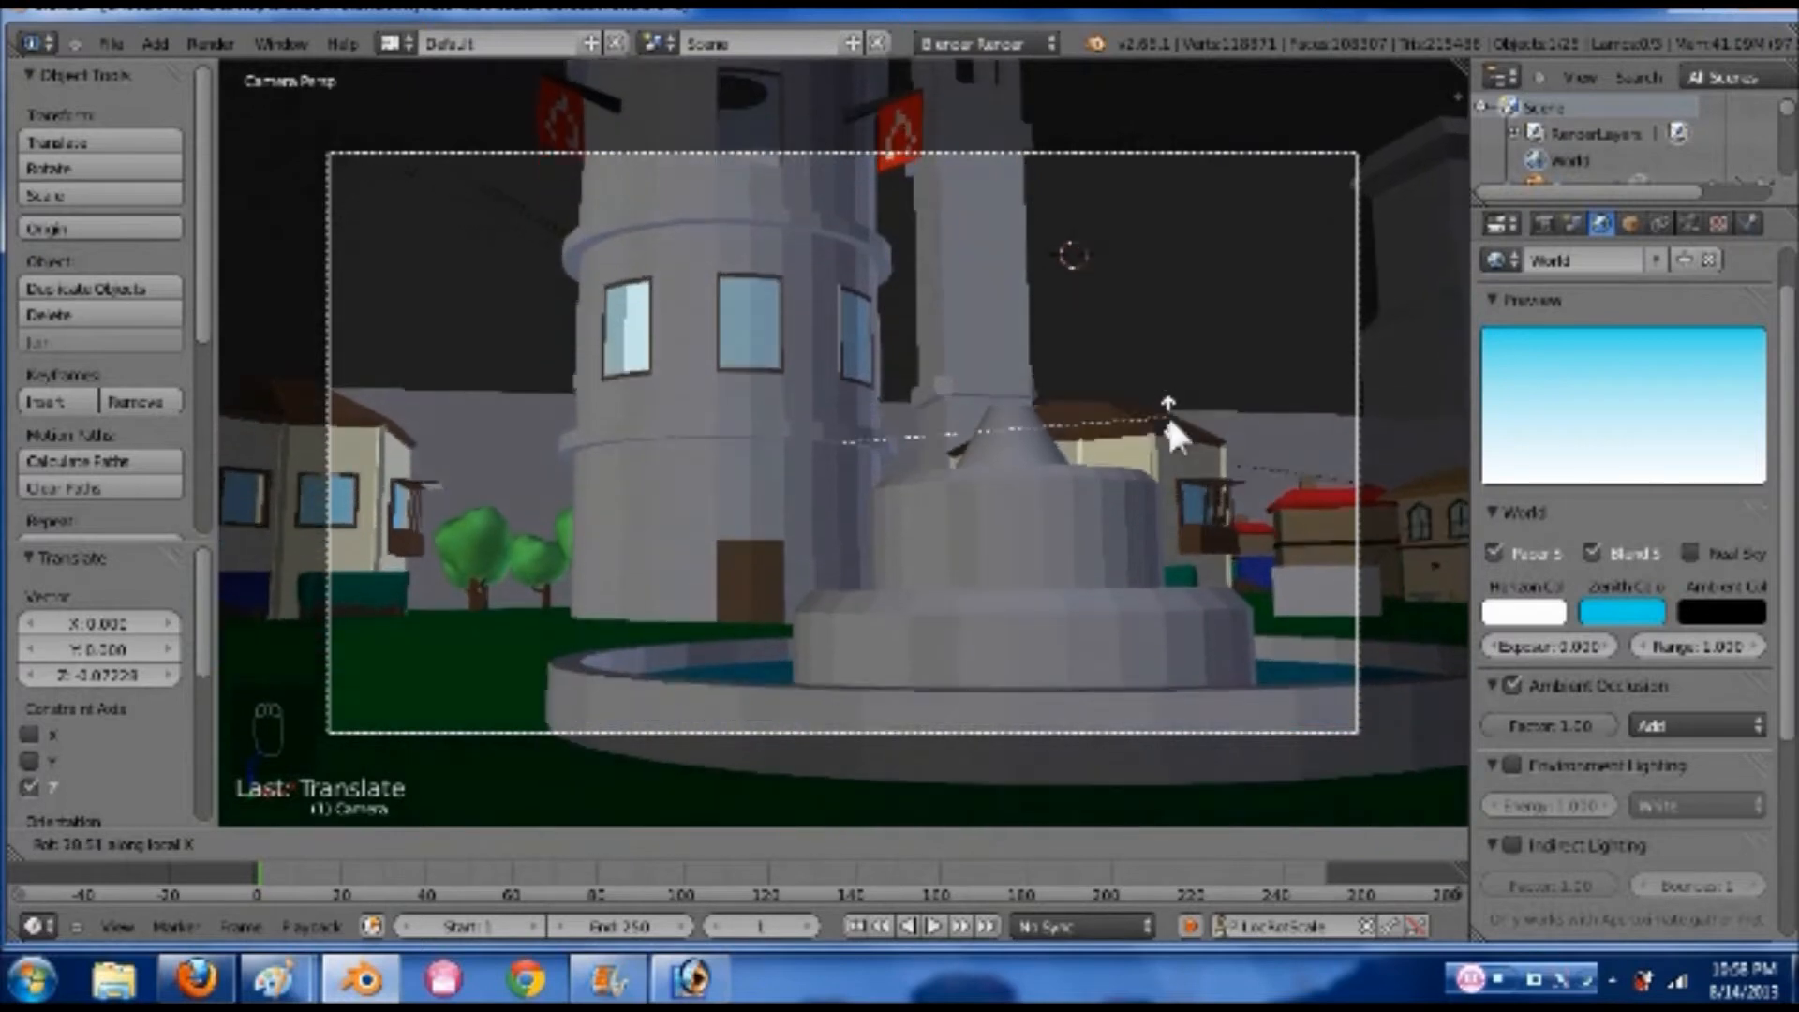
pyautogui.click(1055, 449)
# - Move the camera farther back along local Z and nudge it to frame the round tower with the fountain
pyautogui.press('g')
pyautogui.press('z')
pyautogui.press('z')
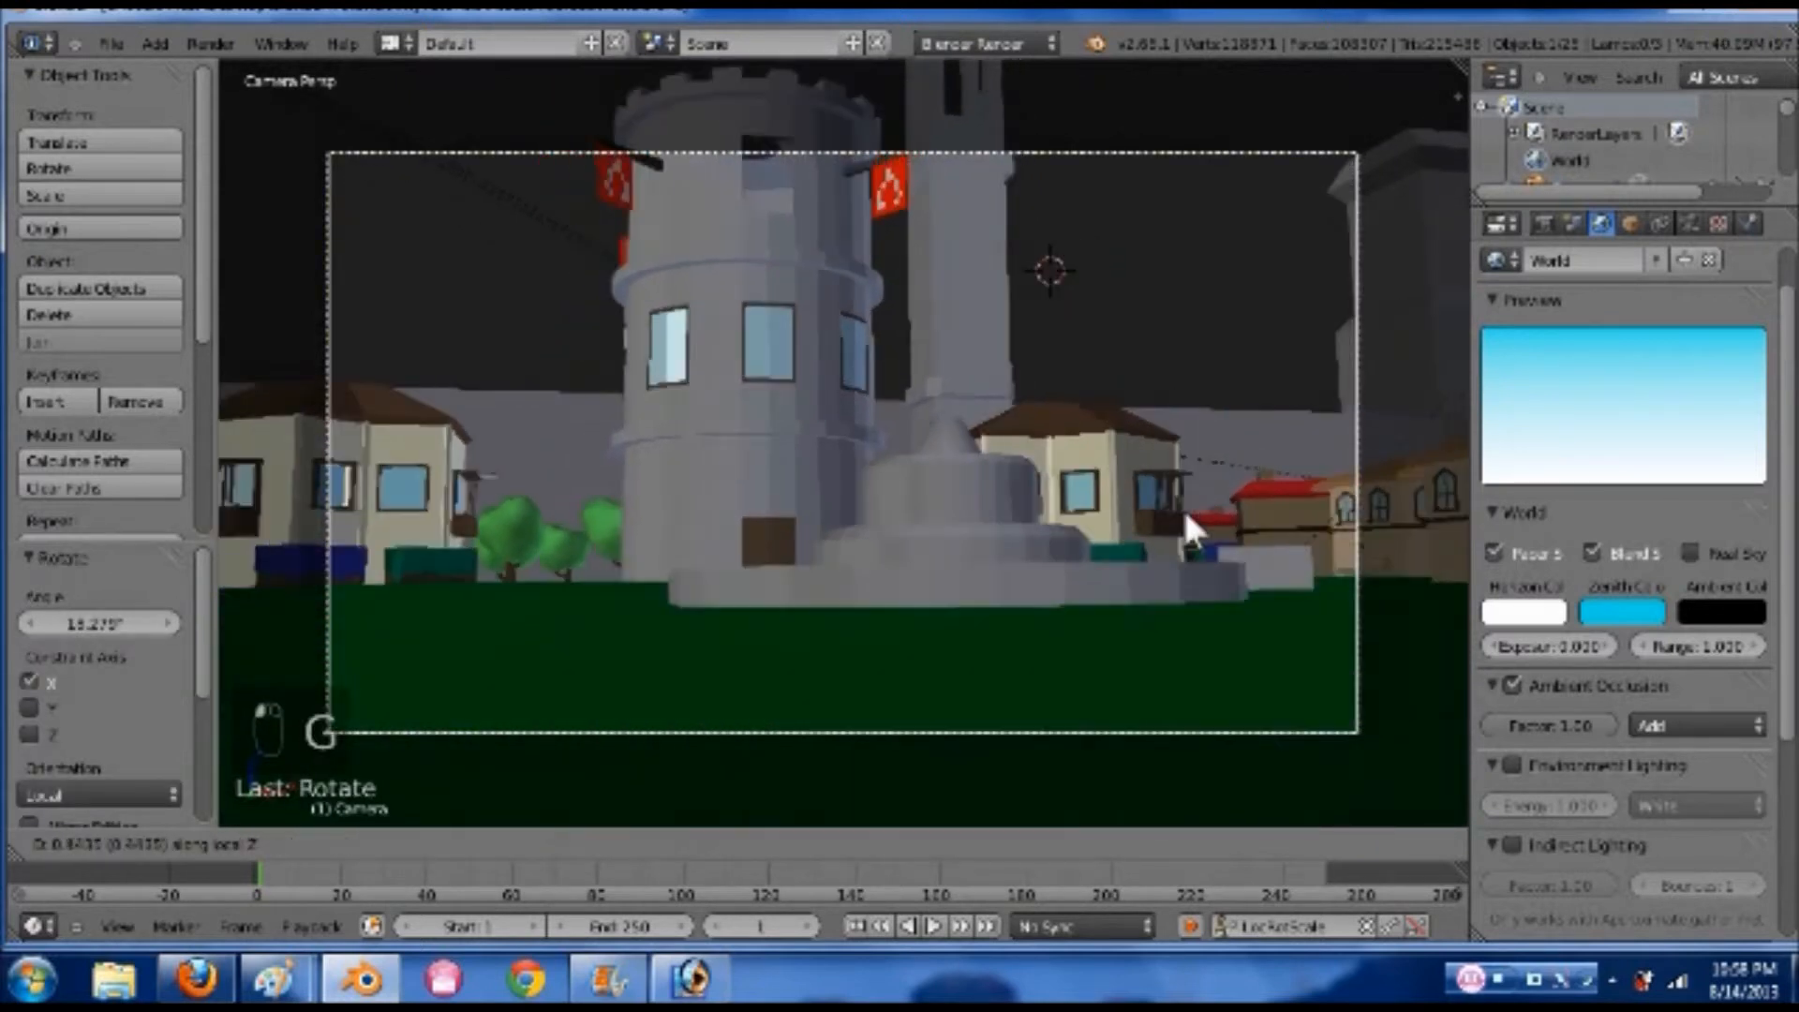
pyautogui.click(1115, 544)
pyautogui.press('g')
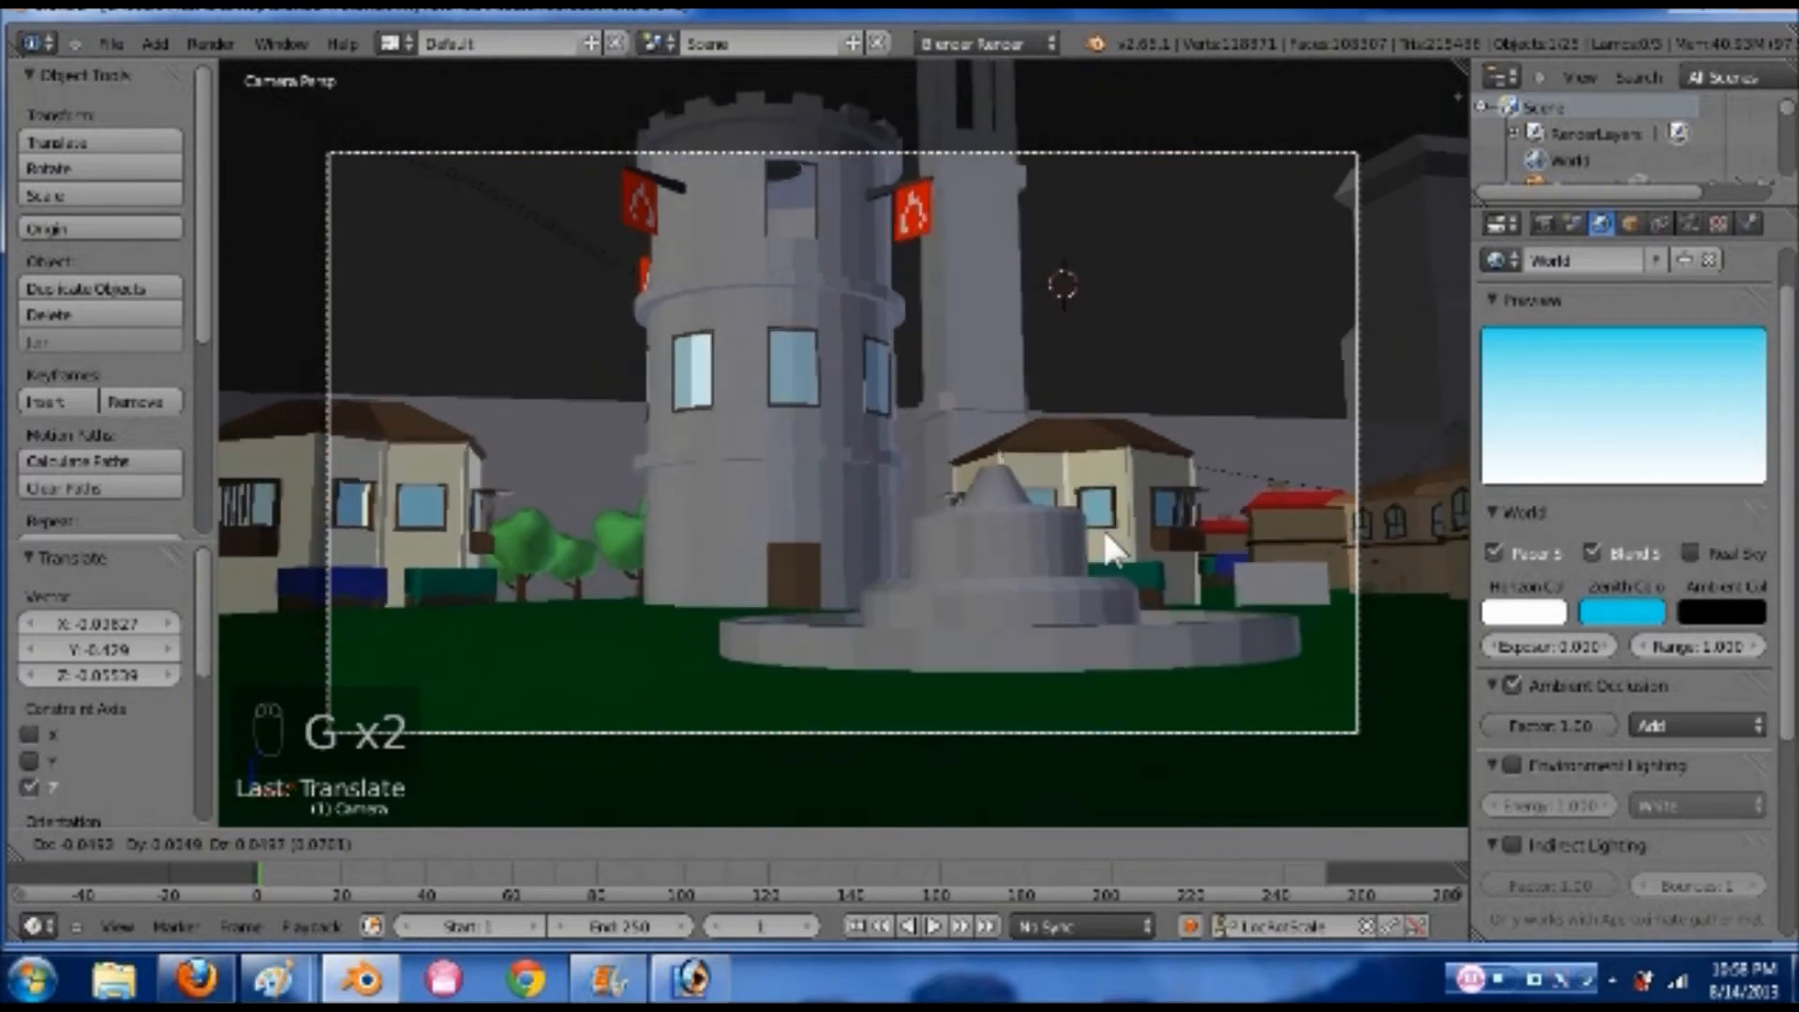
pyautogui.click(1177, 578)
# - Tilt the camera upward about 3.8° around its local X axis and render the image
pyautogui.press('r')
pyautogui.press('x')
pyautogui.press('x')
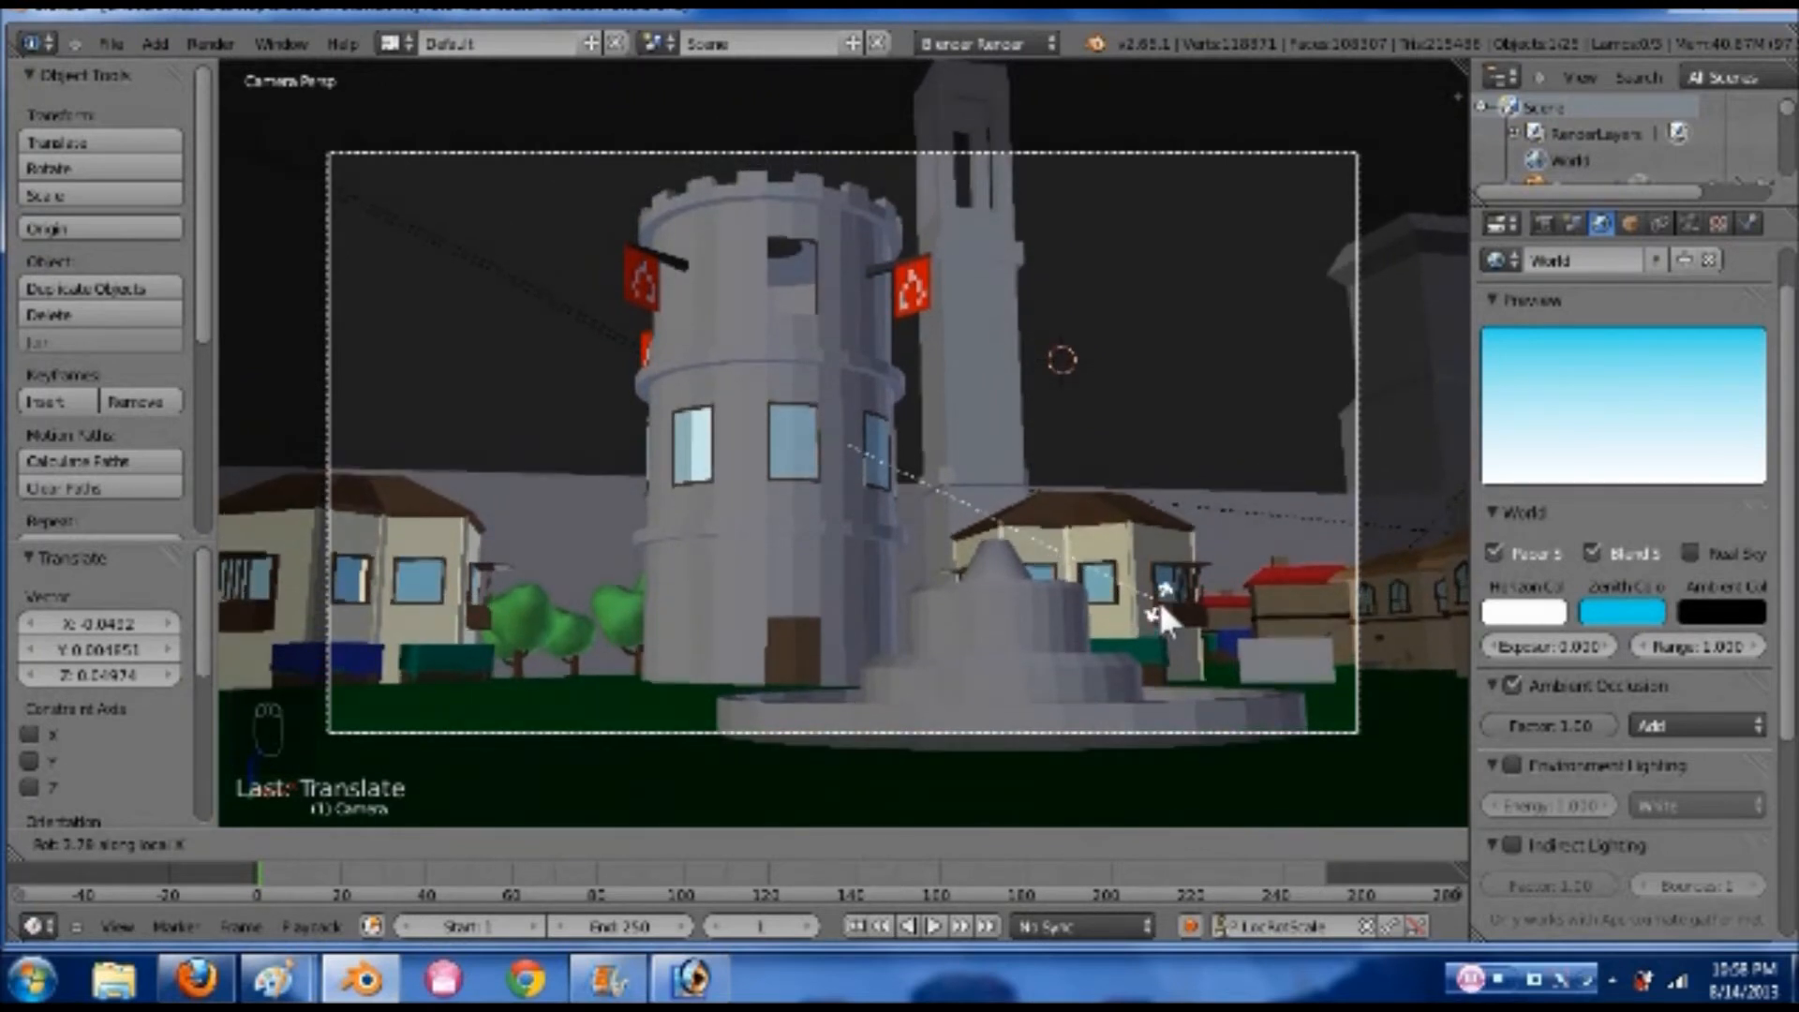
pyautogui.click(1156, 597)
pyautogui.click(217, 43)
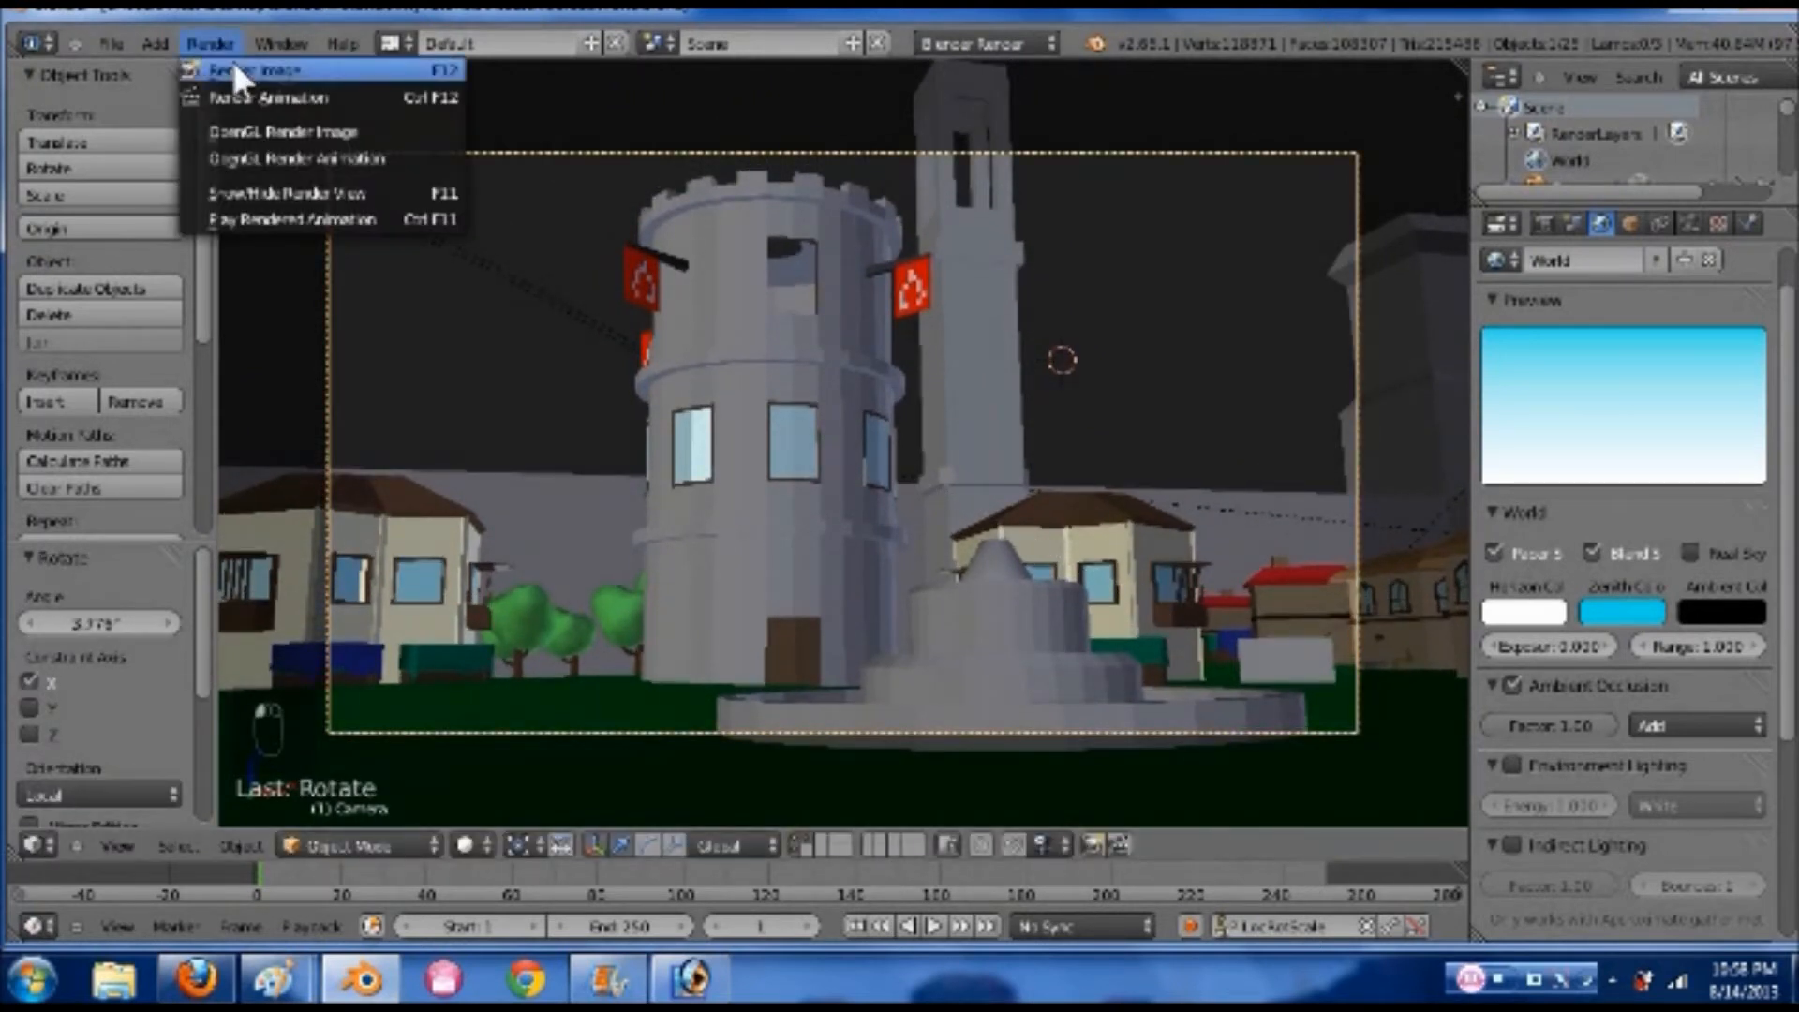
pyautogui.click(236, 70)
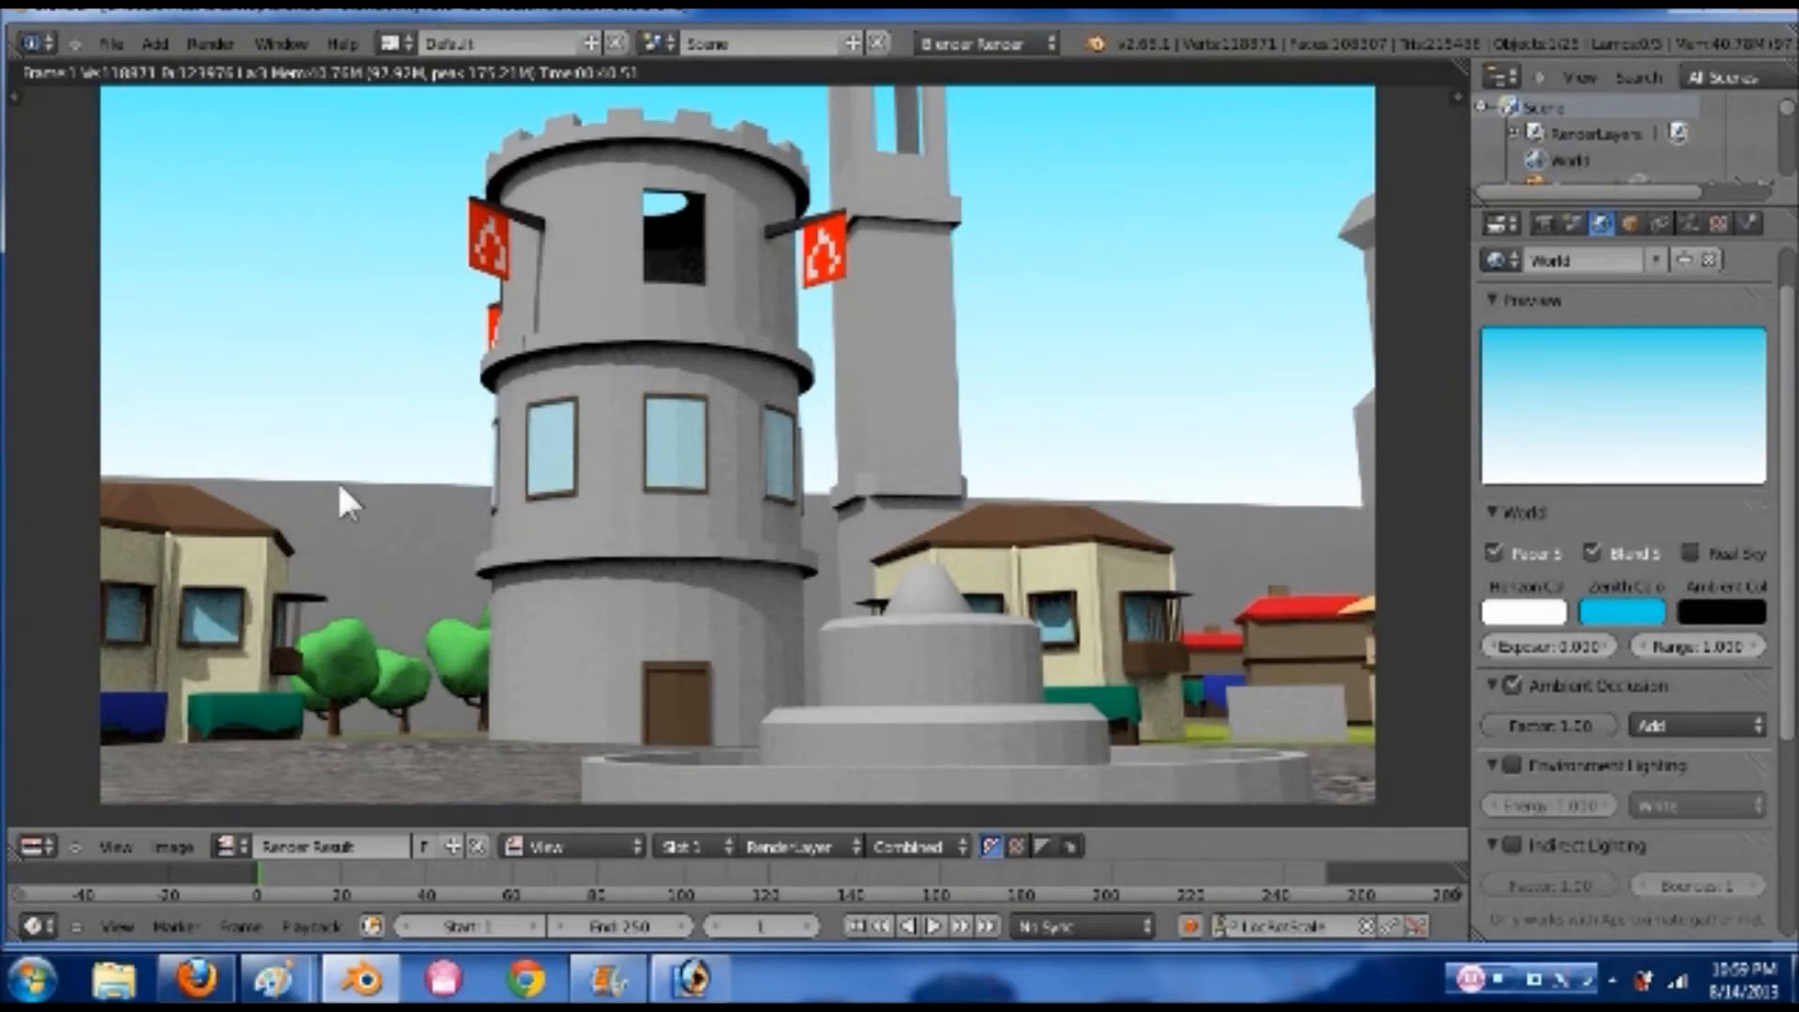
# - Mark areas of the background wall and rear tower on the render with grease pencil, and delete the strokes
pyautogui.moveTo(295, 487); pyautogui.dragTo(413, 538)
pyautogui.moveTo(869, 145)
pyautogui.mouseDown()
pyautogui.moveTo(913, 343)
pyautogui.moveTo(1053, 258)
pyautogui.moveTo(962, 120)
pyautogui.moveTo(869, 167)
pyautogui.mouseUp()
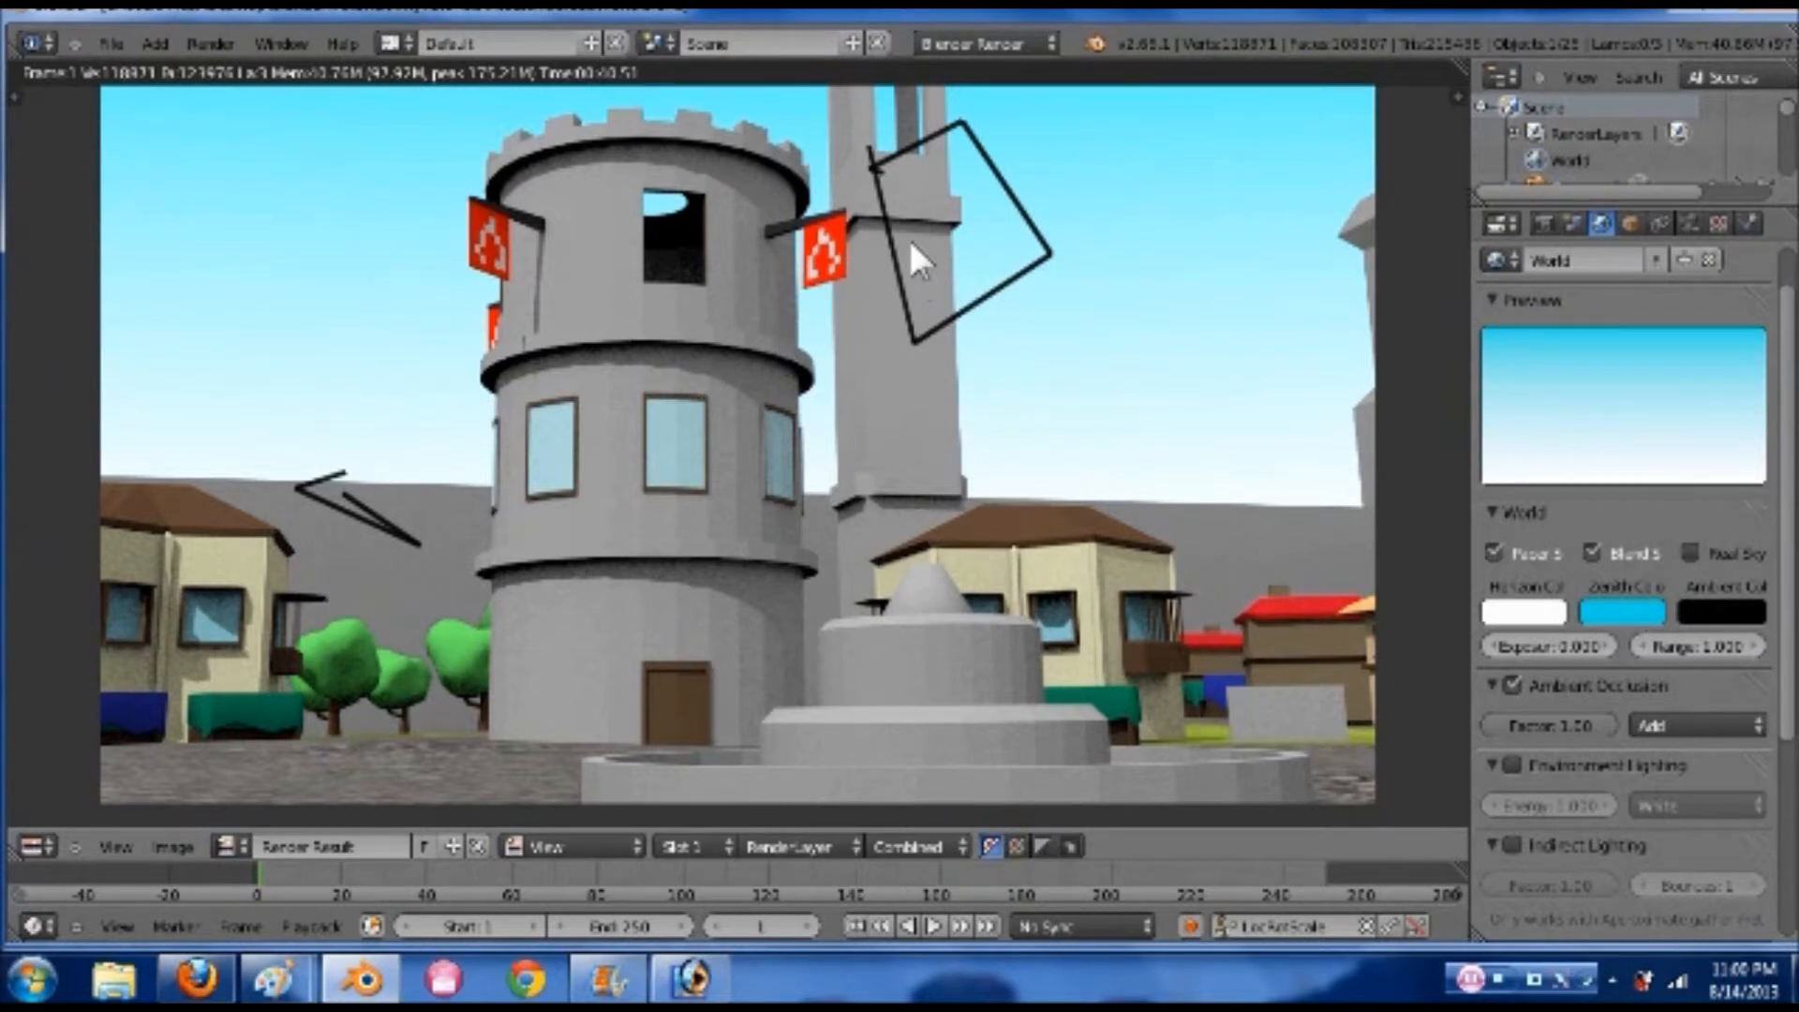
pyautogui.moveTo(911, 241)
pyautogui.mouseDown()
pyautogui.moveTo(944, 255)
pyautogui.moveTo(915, 285)
pyautogui.moveTo(931, 227)
pyautogui.mouseUp()
pyautogui.moveTo(394, 534)
pyautogui.mouseDown()
pyautogui.moveTo(363, 532)
pyautogui.moveTo(356, 483)
pyautogui.moveTo(409, 502)
pyautogui.moveTo(394, 530)
pyautogui.mouseUp()
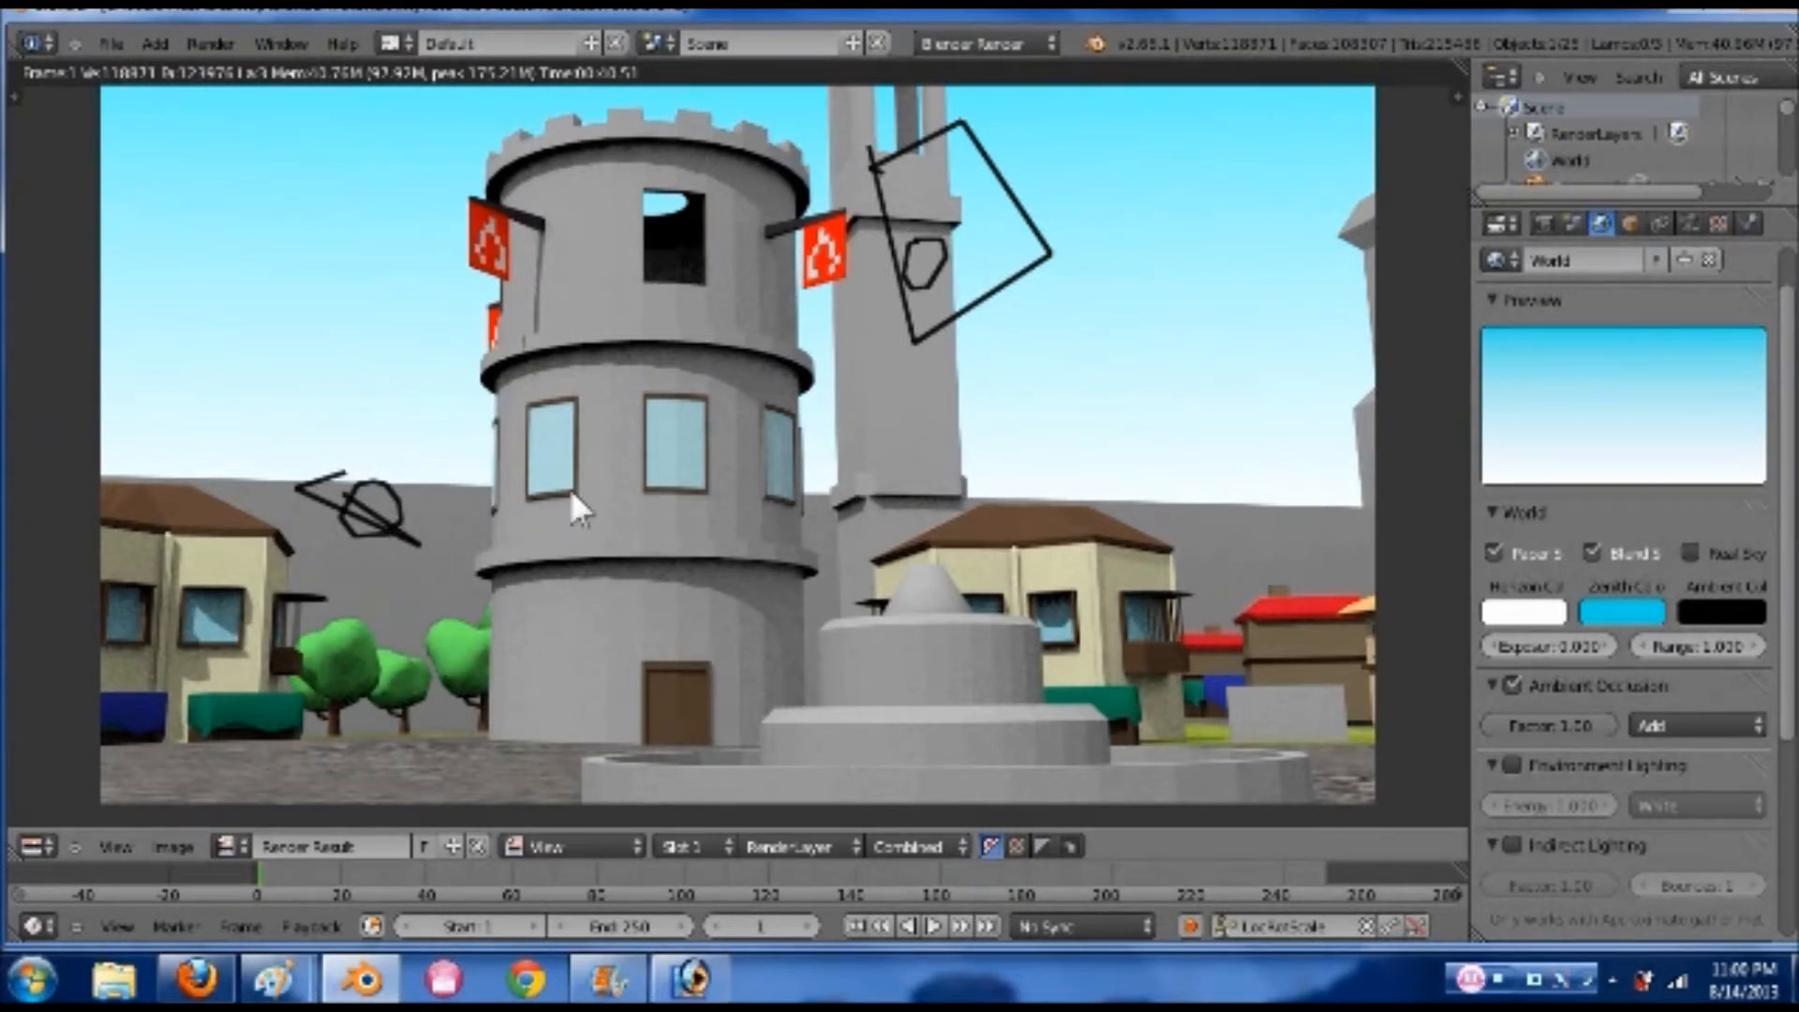
pyautogui.press('n')
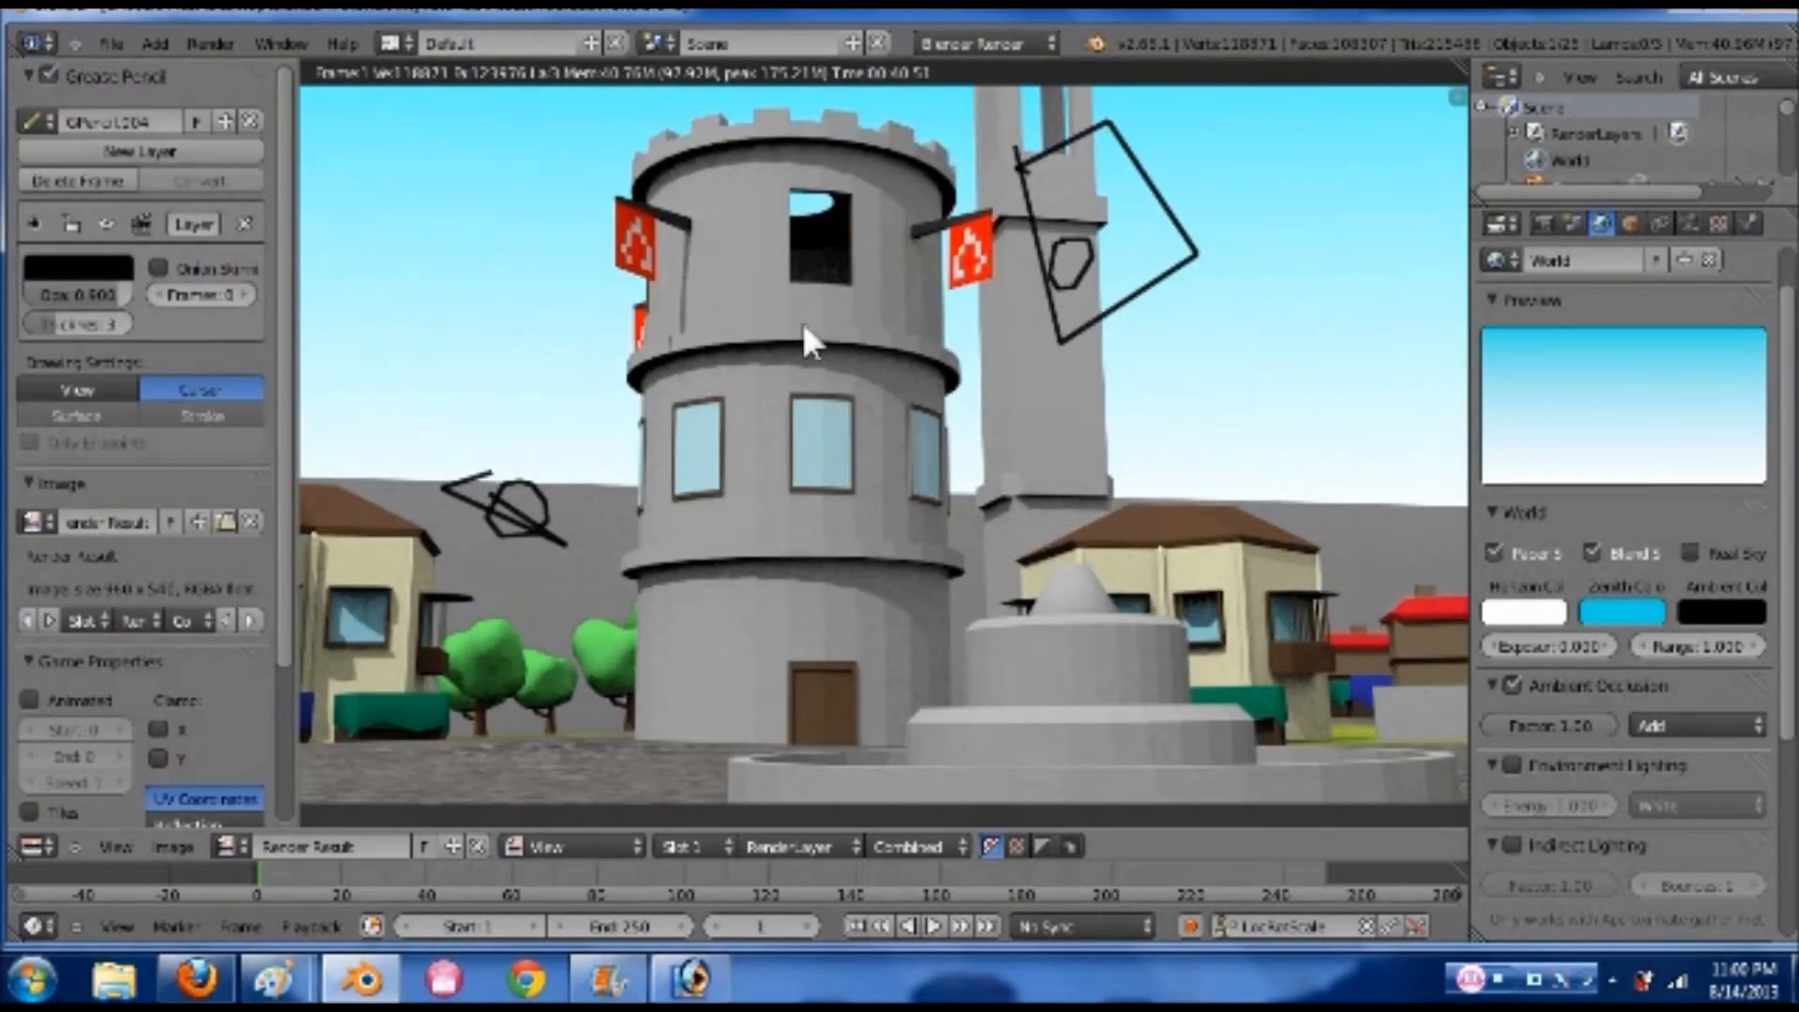
pyautogui.click(63, 173)
pyautogui.press('n')
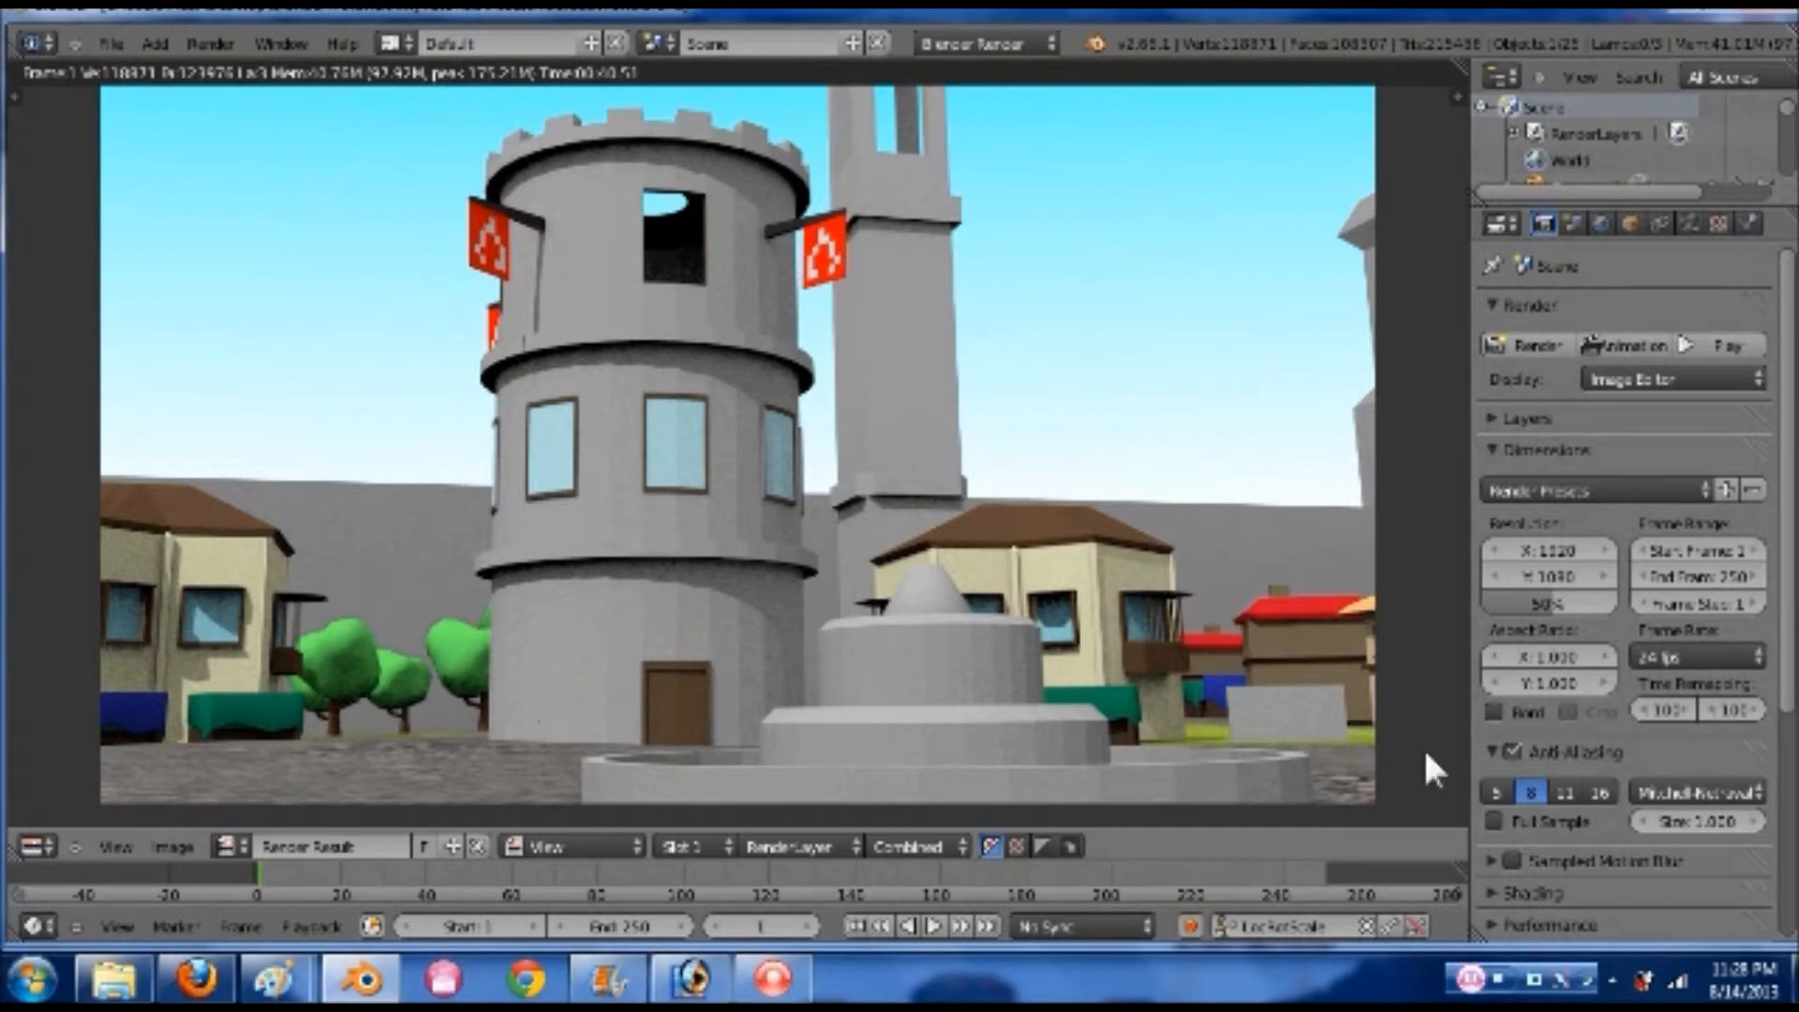
# - Outline areas on the round tower's base, the rear tower and the background wall with grease pencil, and delete the strokes
pyautogui.moveTo(1740, 991)
pyautogui.moveTo(623, 579)
pyautogui.mouseDown()
pyautogui.moveTo(529, 623)
pyautogui.moveTo(581, 669)
pyautogui.moveTo(637, 641)
pyautogui.mouseUp()
pyautogui.moveTo(646, 581); pyautogui.dragTo(618, 581)
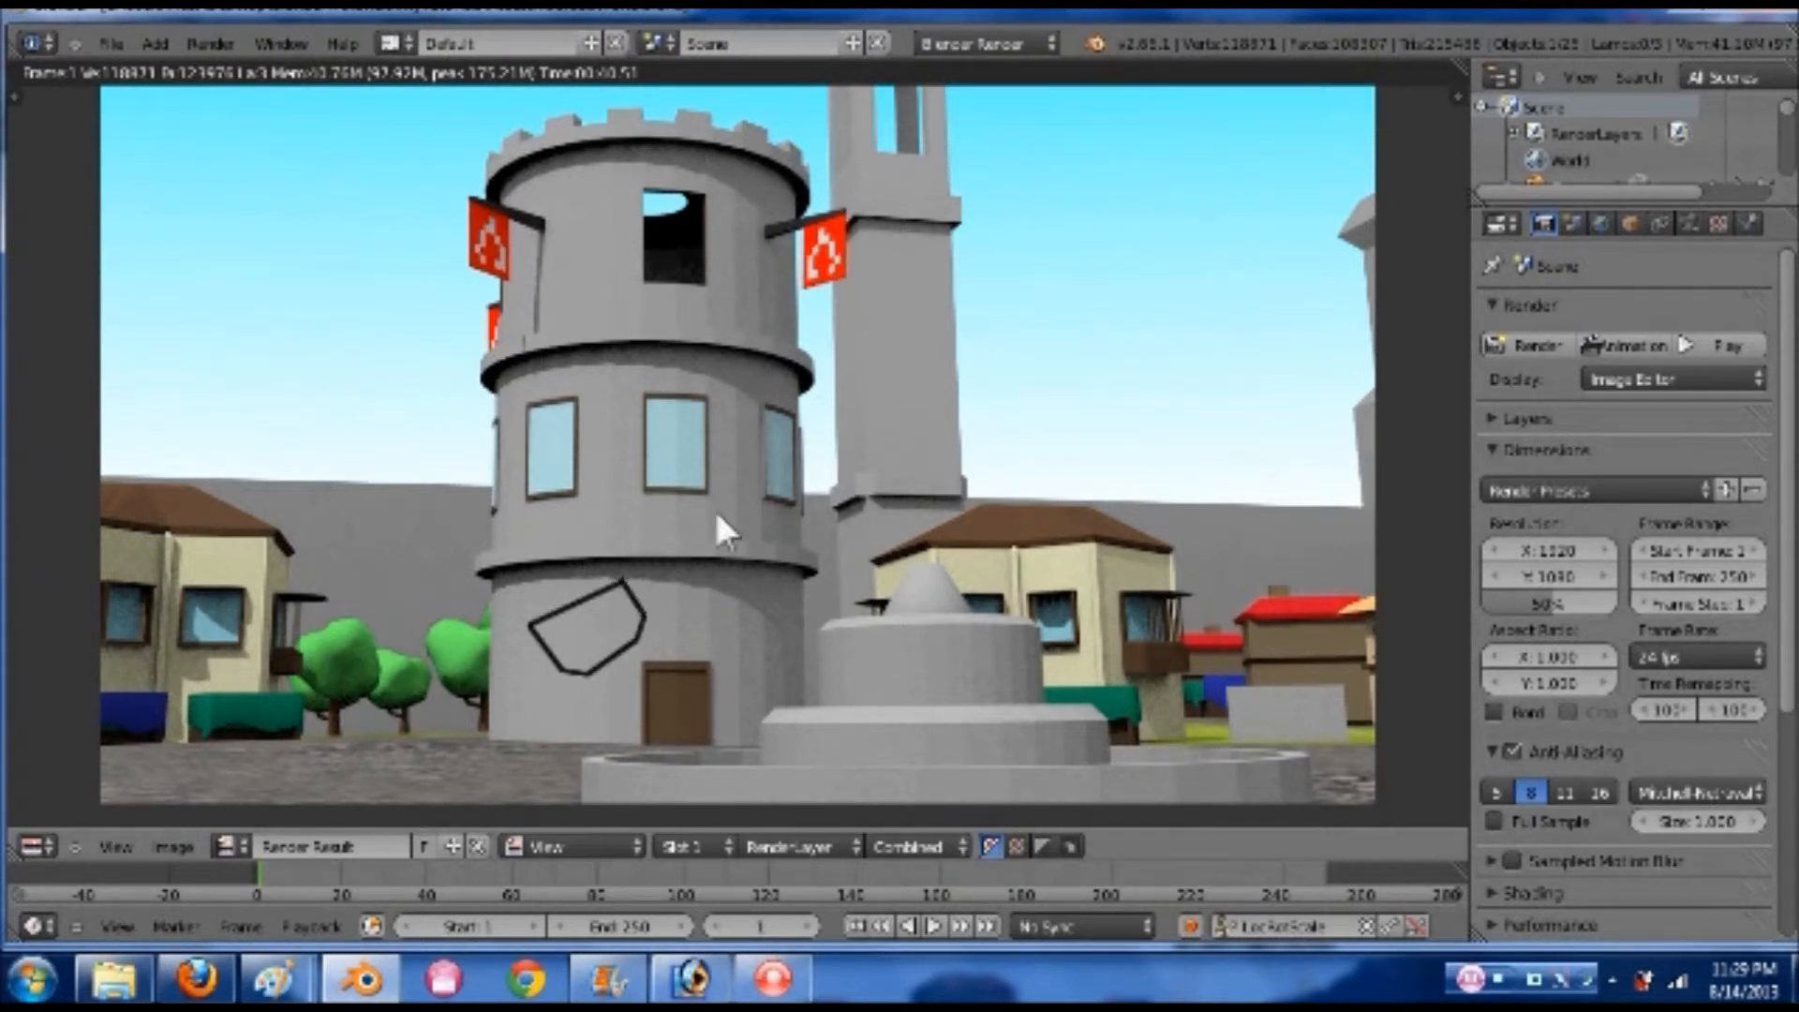
pyautogui.moveTo(928, 274)
pyautogui.mouseDown()
pyautogui.moveTo(886, 323)
pyautogui.moveTo(917, 349)
pyautogui.moveTo(953, 312)
pyautogui.moveTo(927, 274)
pyautogui.mouseUp()
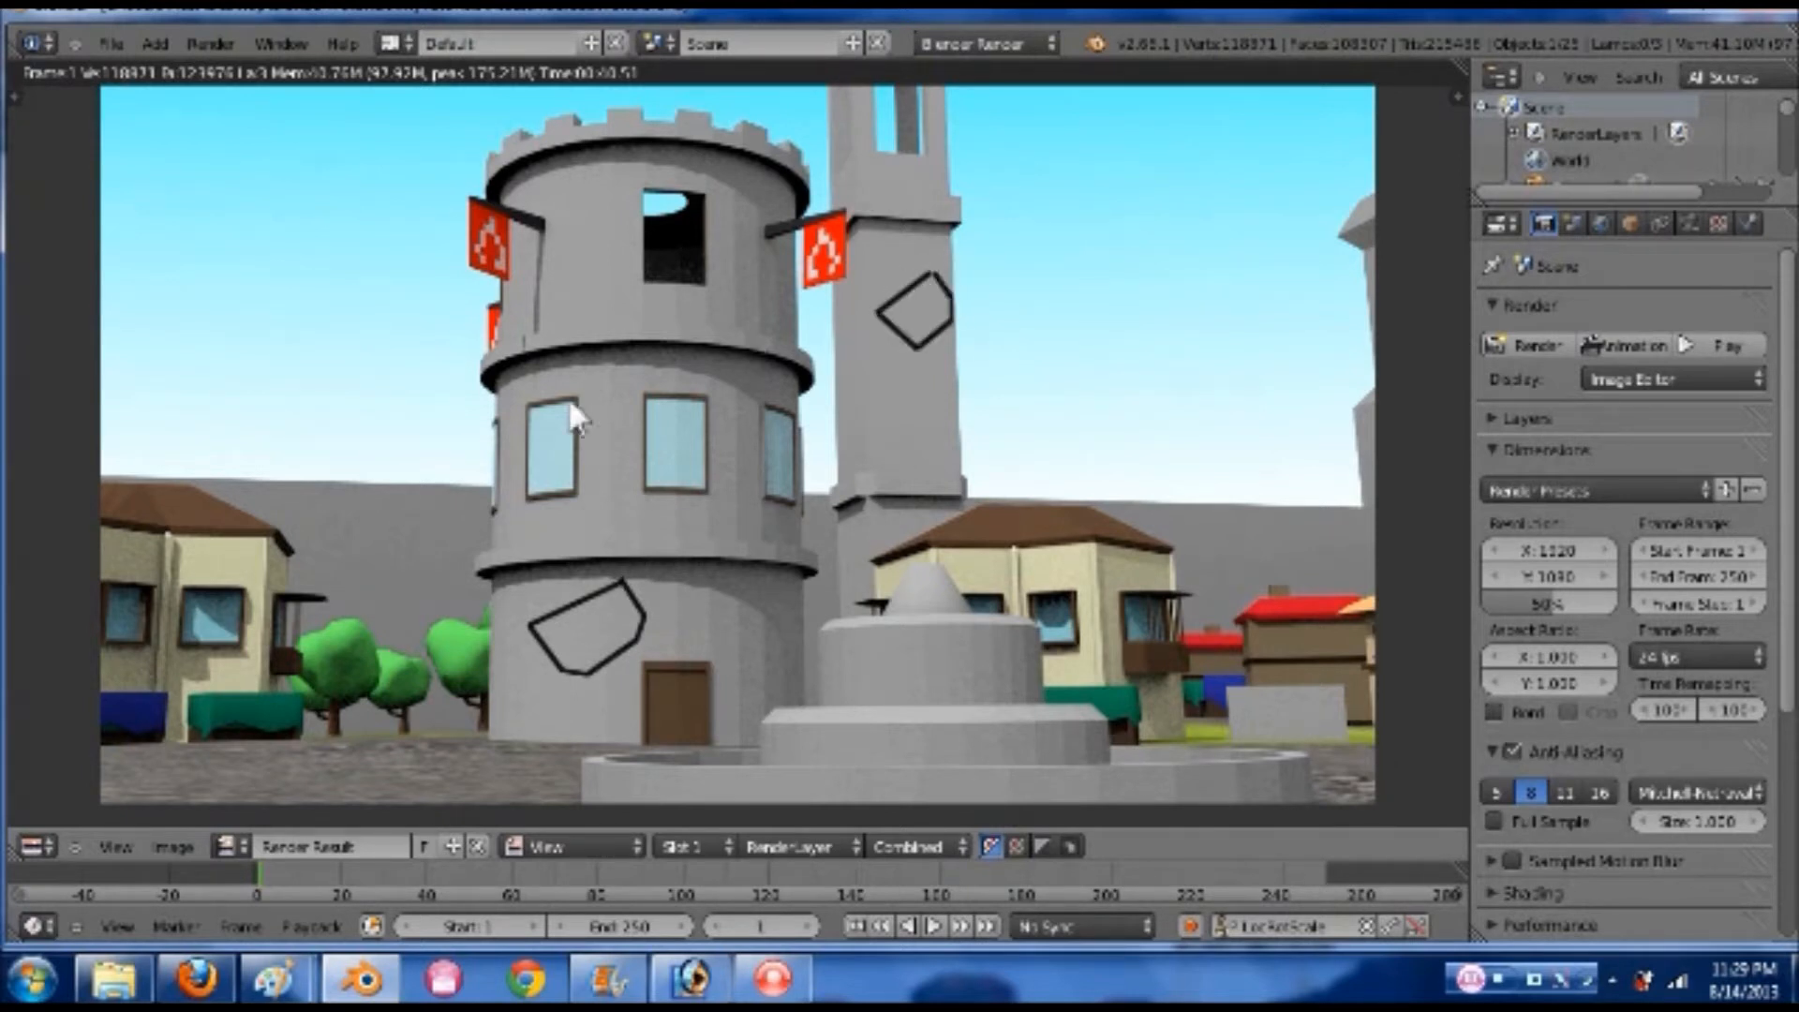
pyautogui.moveTo(333, 517)
pyautogui.mouseDown()
pyautogui.moveTo(368, 551)
pyautogui.moveTo(417, 541)
pyautogui.moveTo(429, 470)
pyautogui.moveTo(343, 499)
pyautogui.mouseUp()
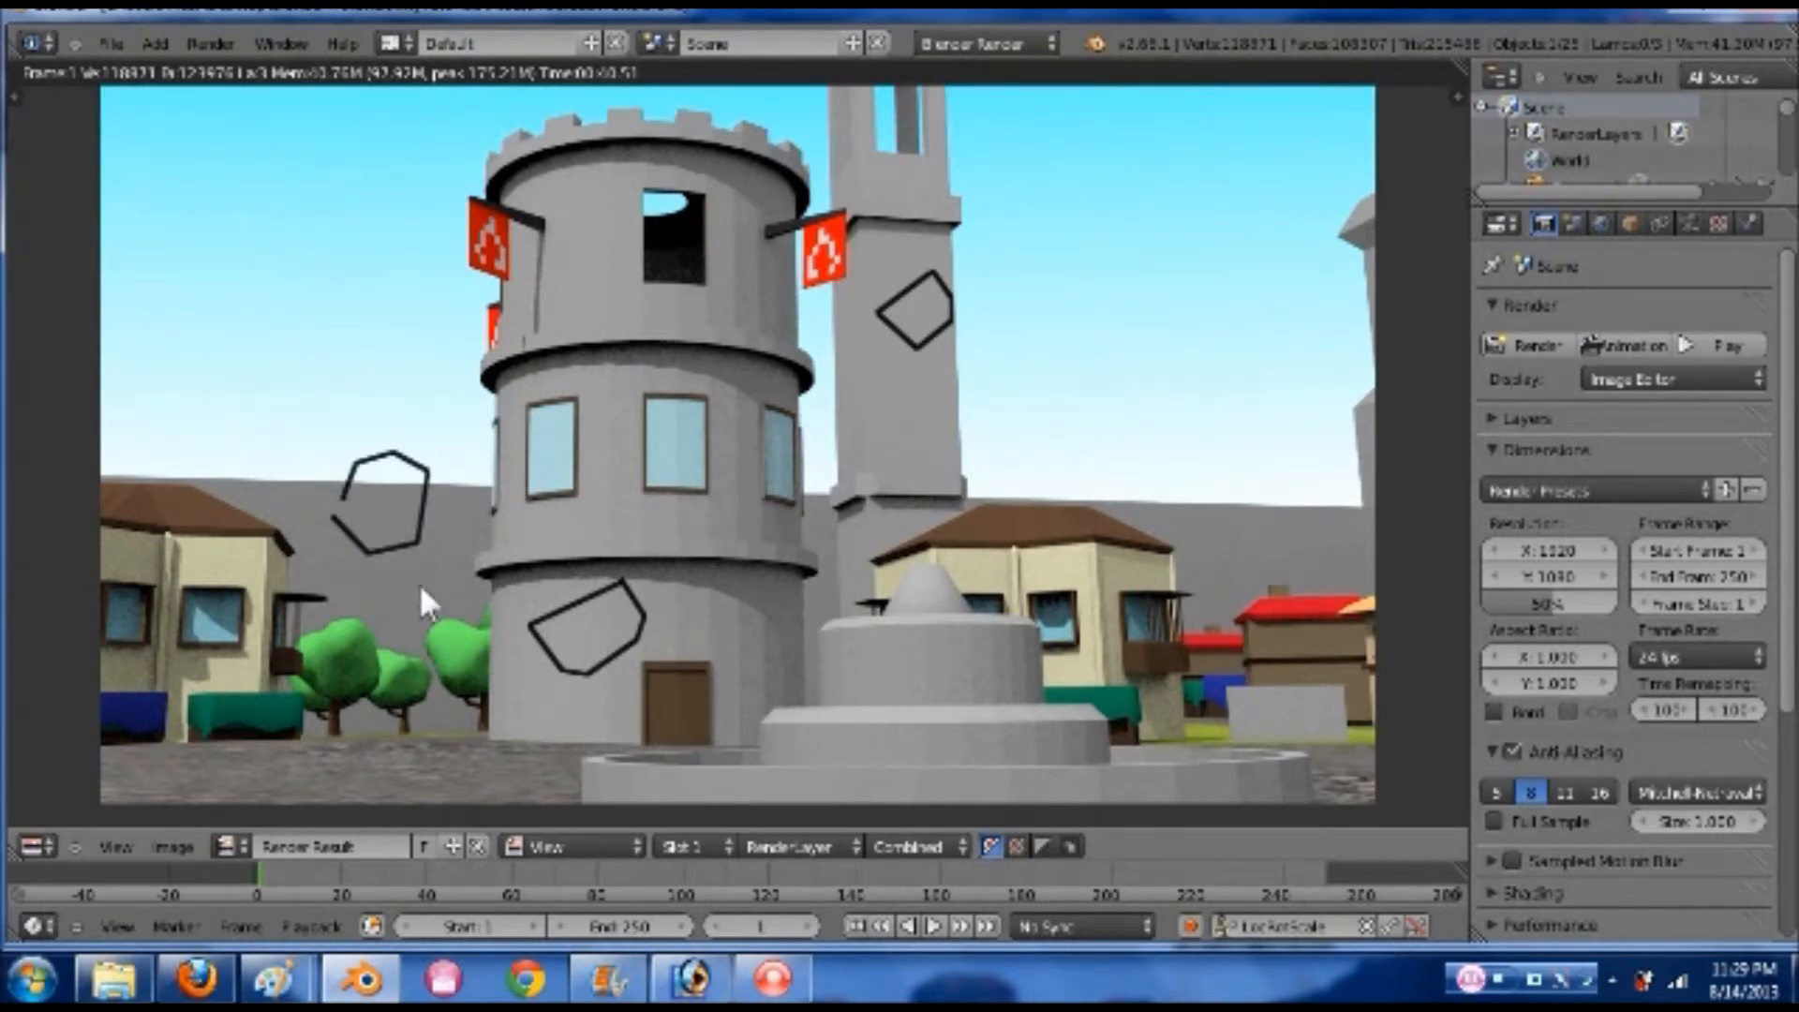
pyautogui.press('t')
pyautogui.click(106, 175)
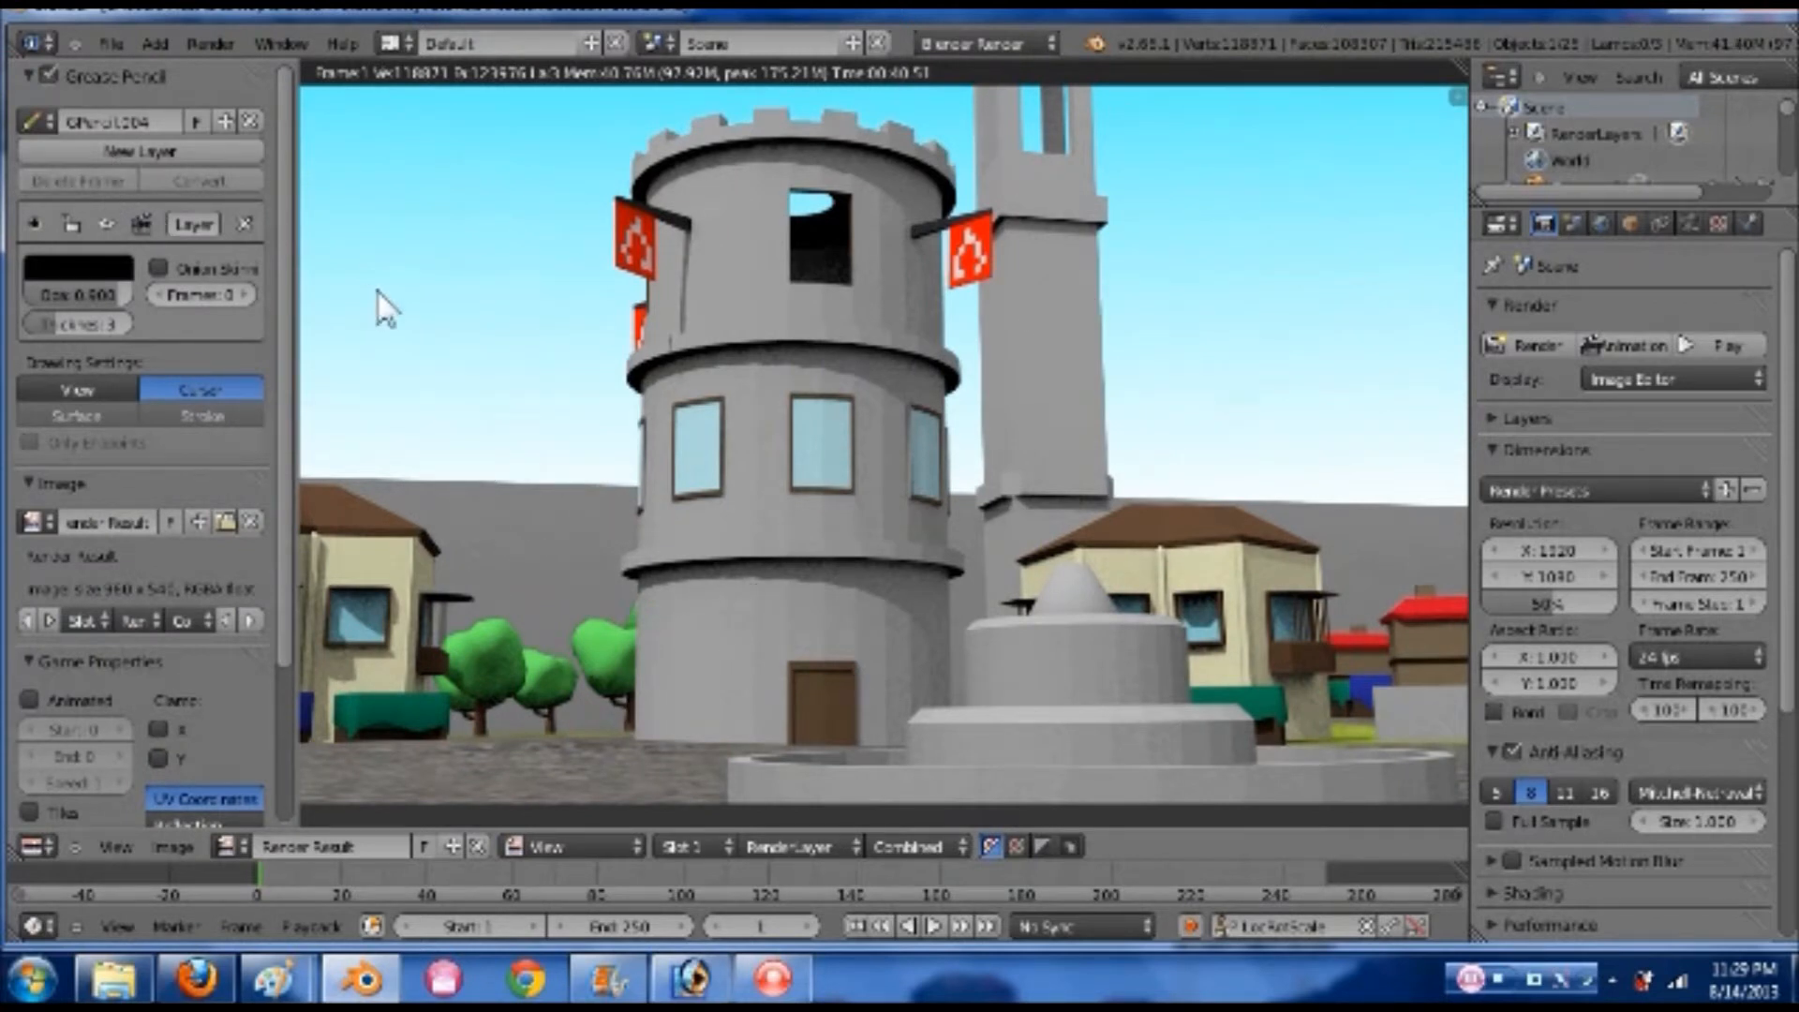
pyautogui.press('t')
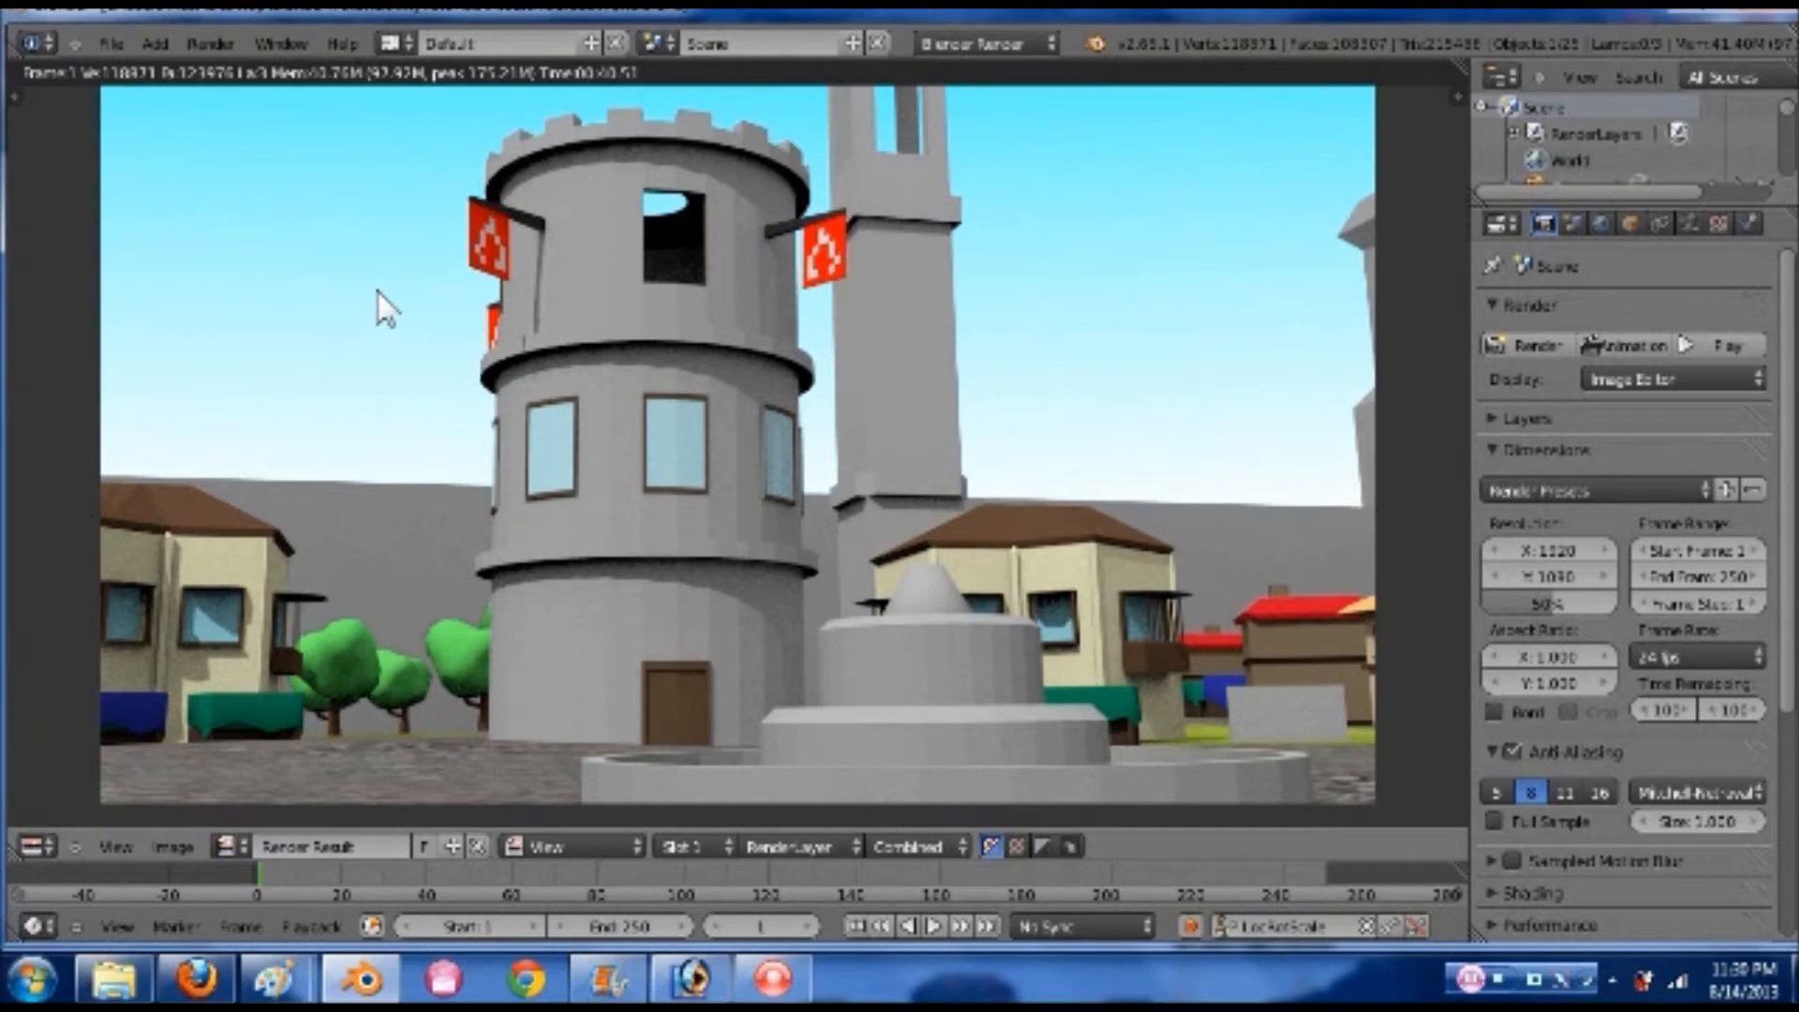
# - Close the render result, leave the camera view and examine the layout of the whole walled town
pyautogui.press('Escape')
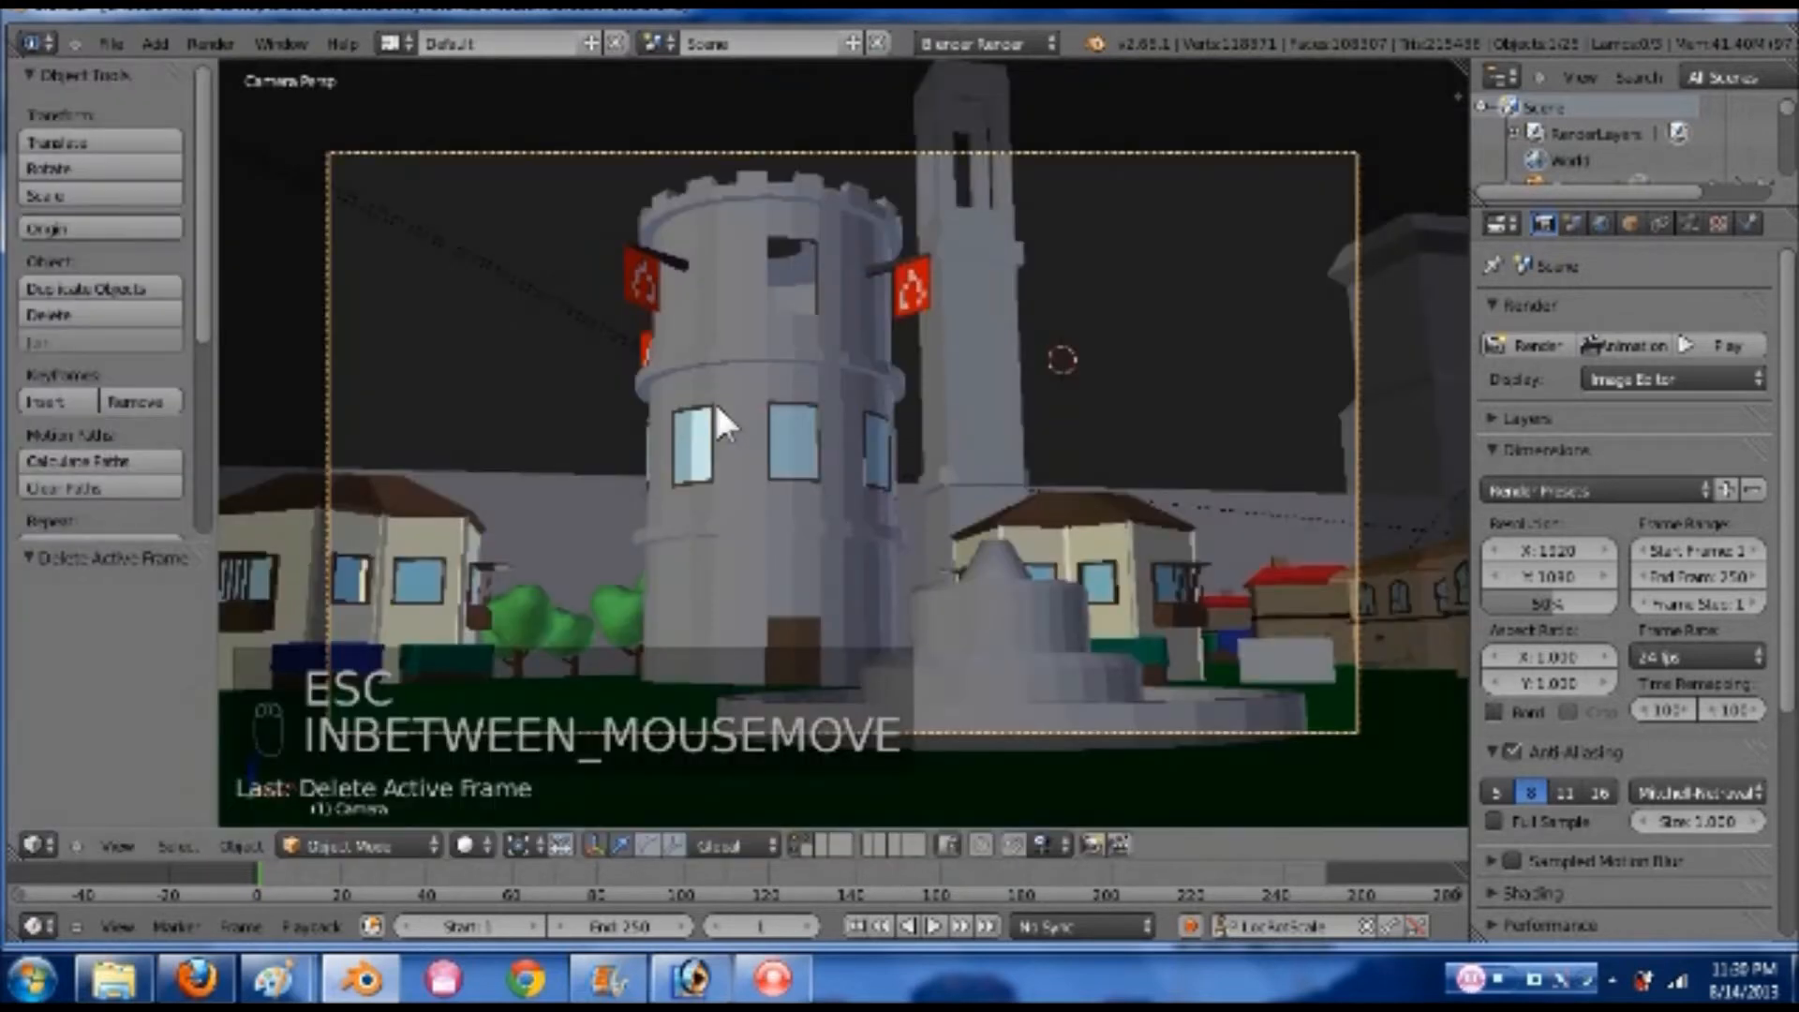
pyautogui.press('KP_0')
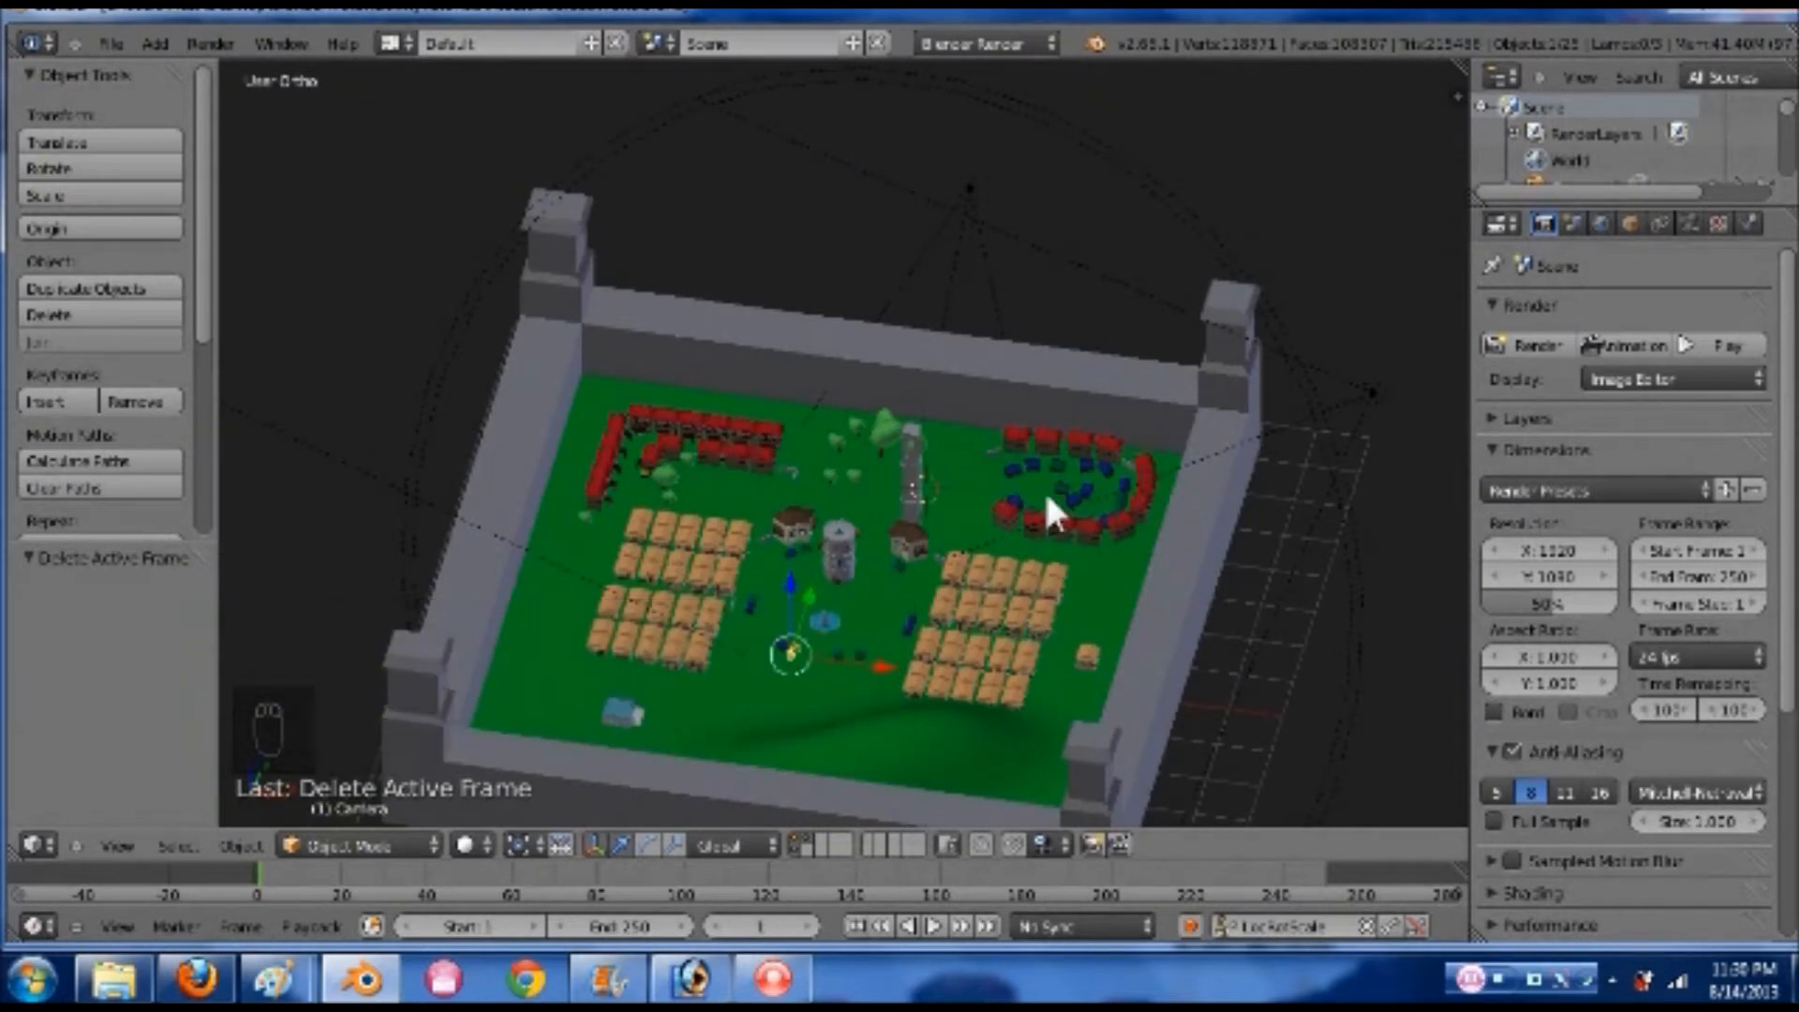
pyautogui.keyDown('shift'); pyautogui.scroll(-2, 1044, 487); pyautogui.keyUp('shift')
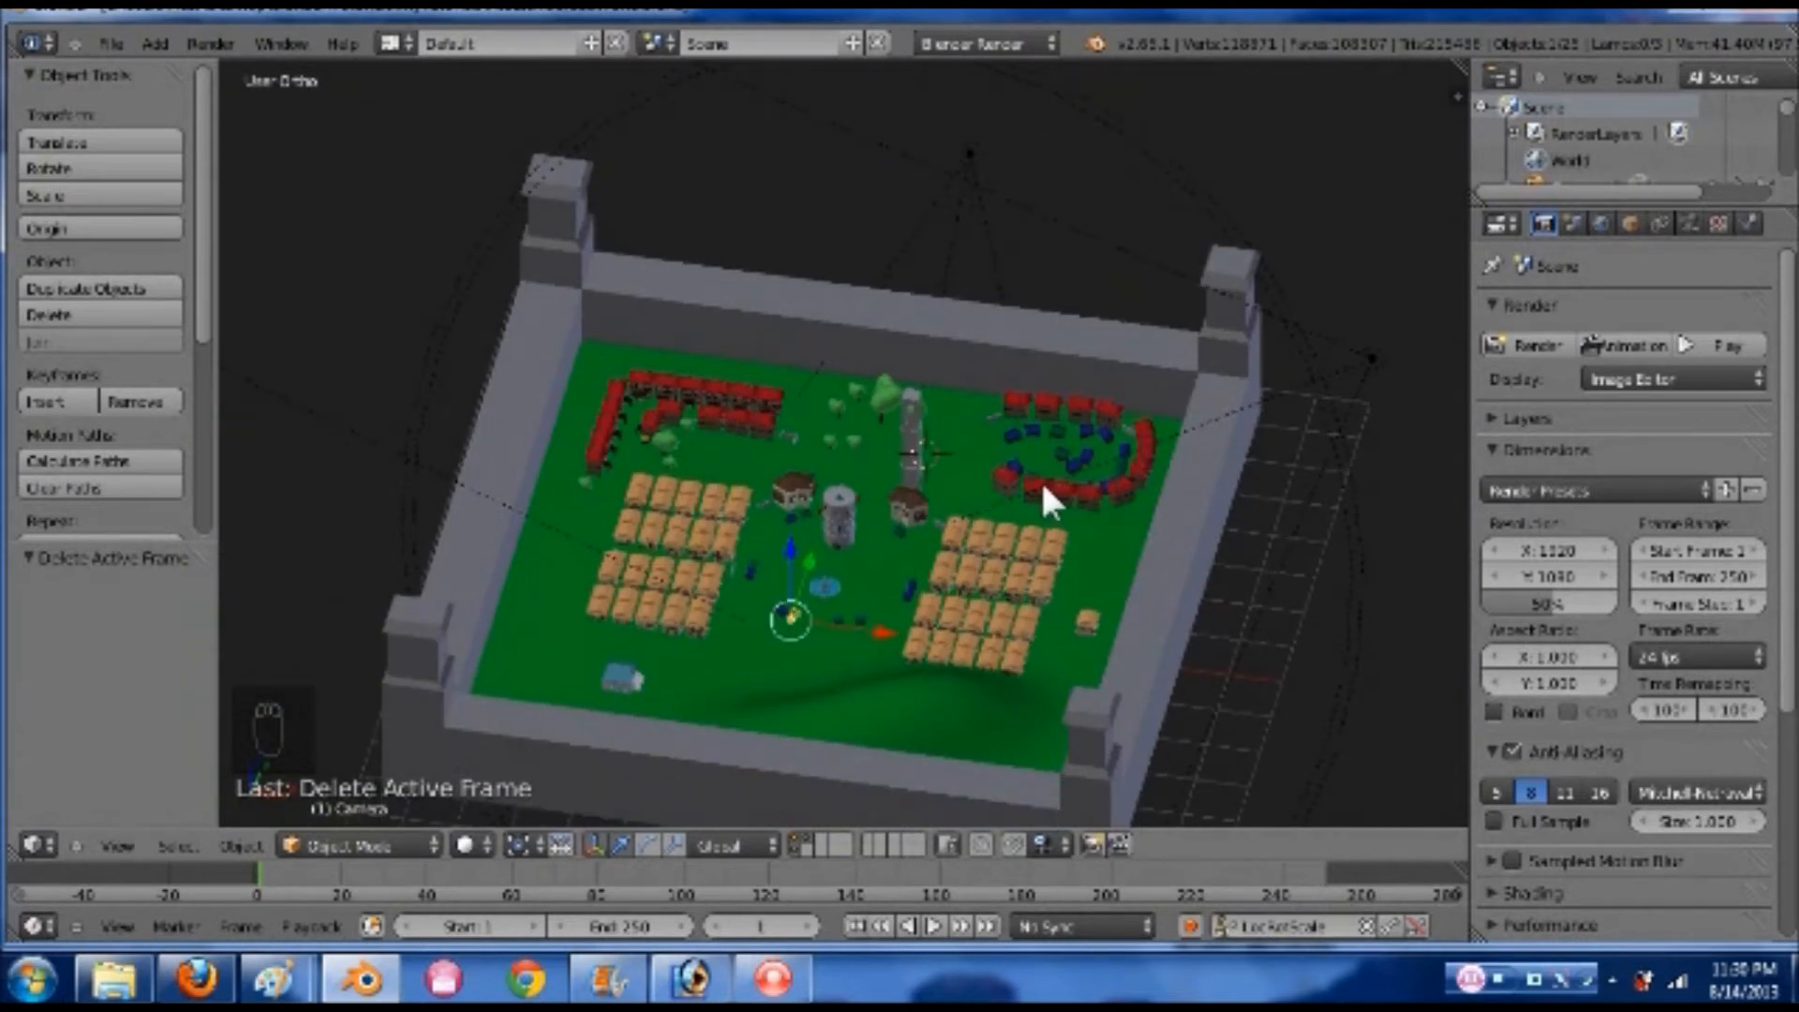
pyautogui.scroll(1, 1043, 487)
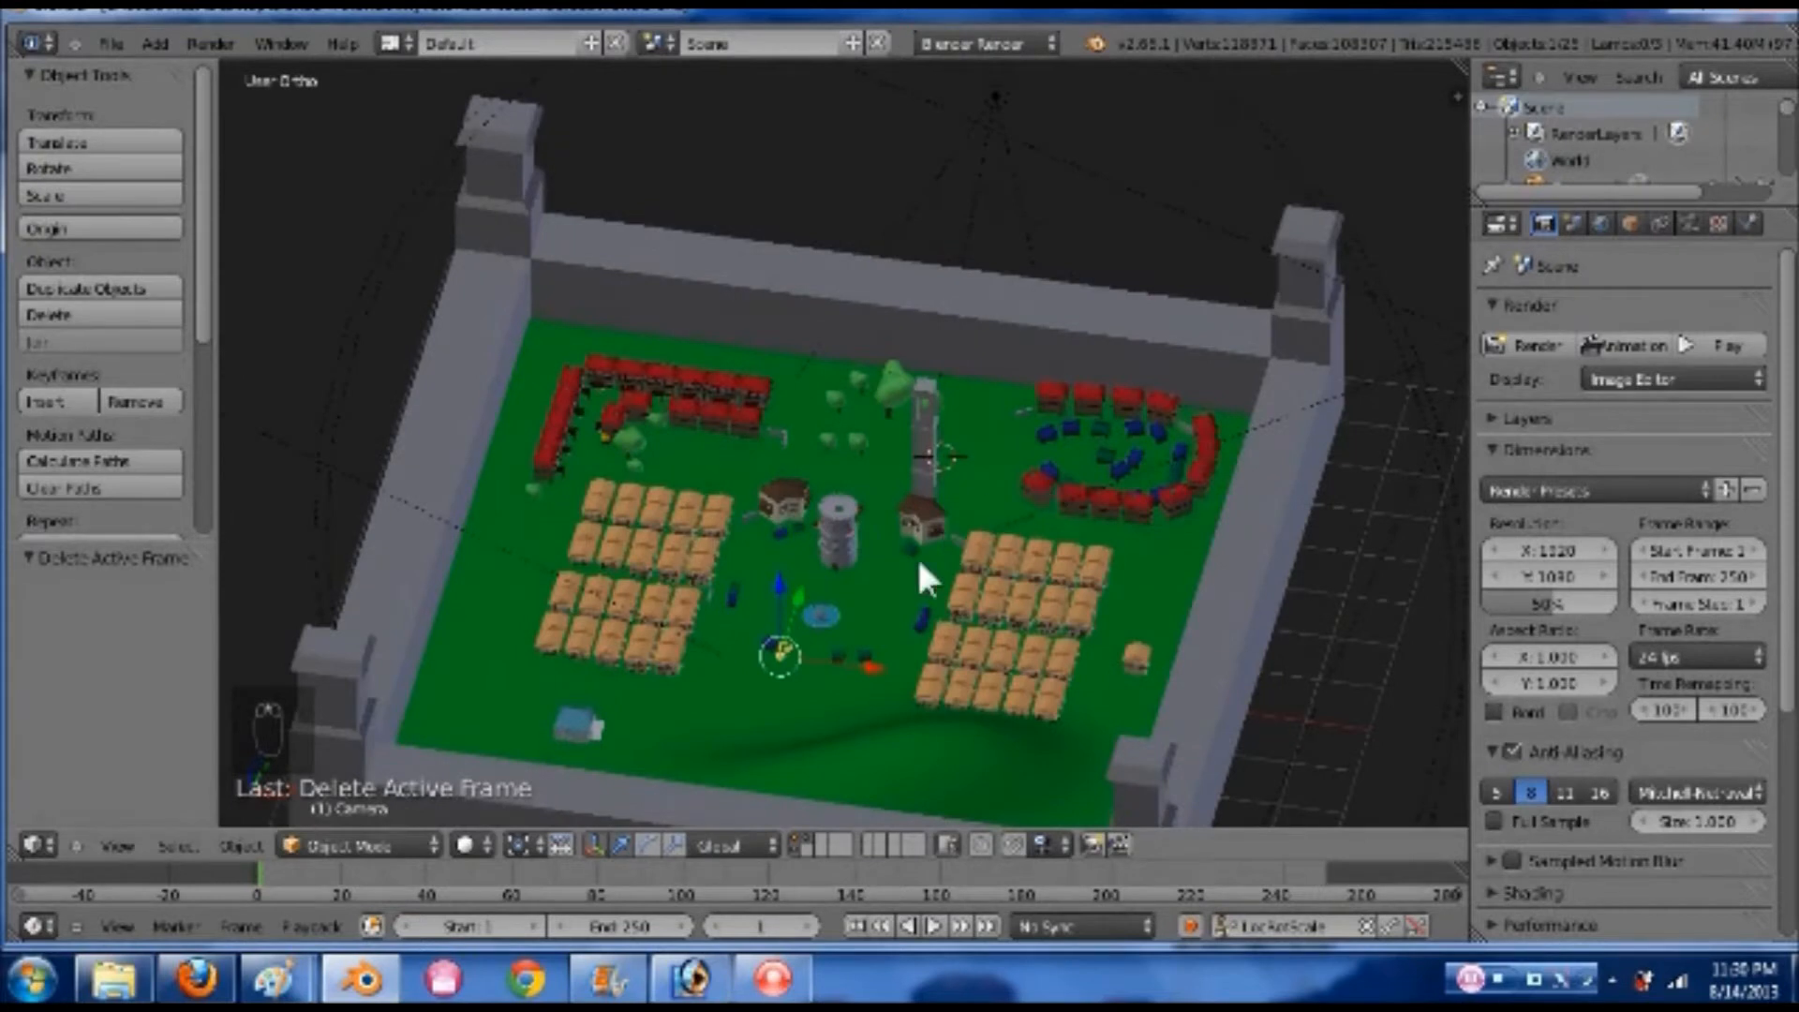
pyautogui.scroll(3, 899, 506)
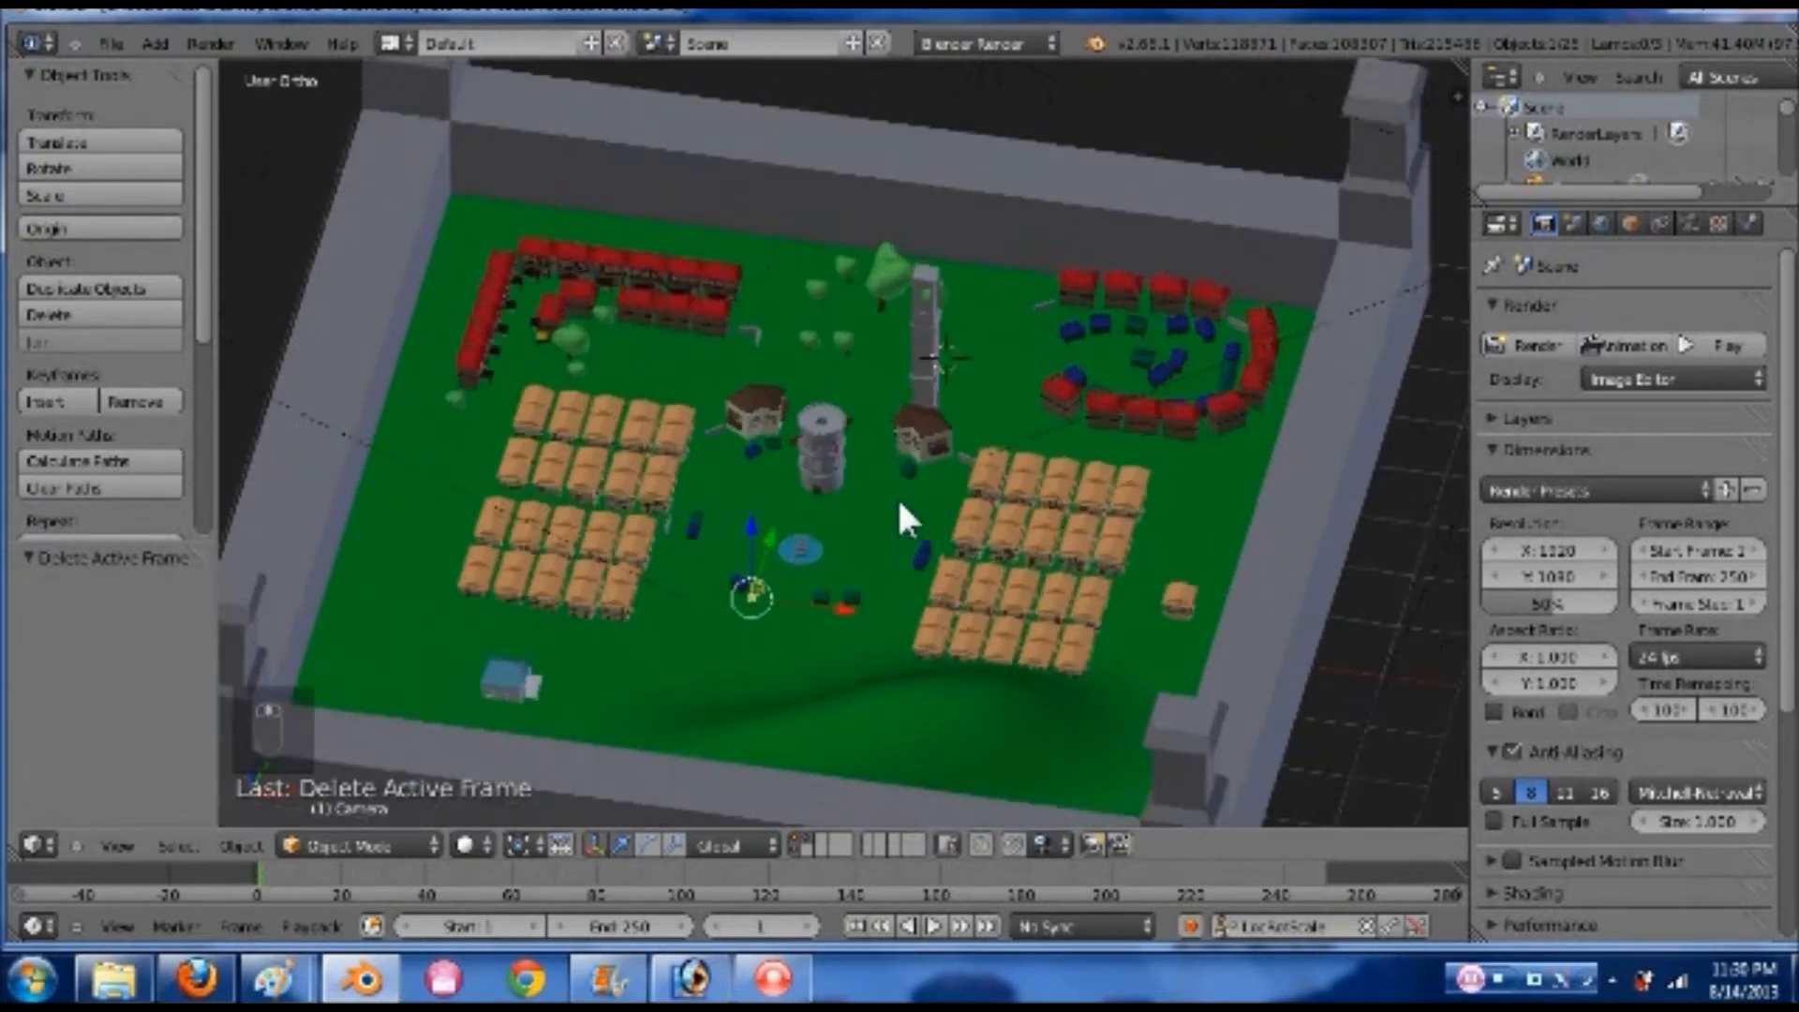
pyautogui.scroll(1, 899, 505)
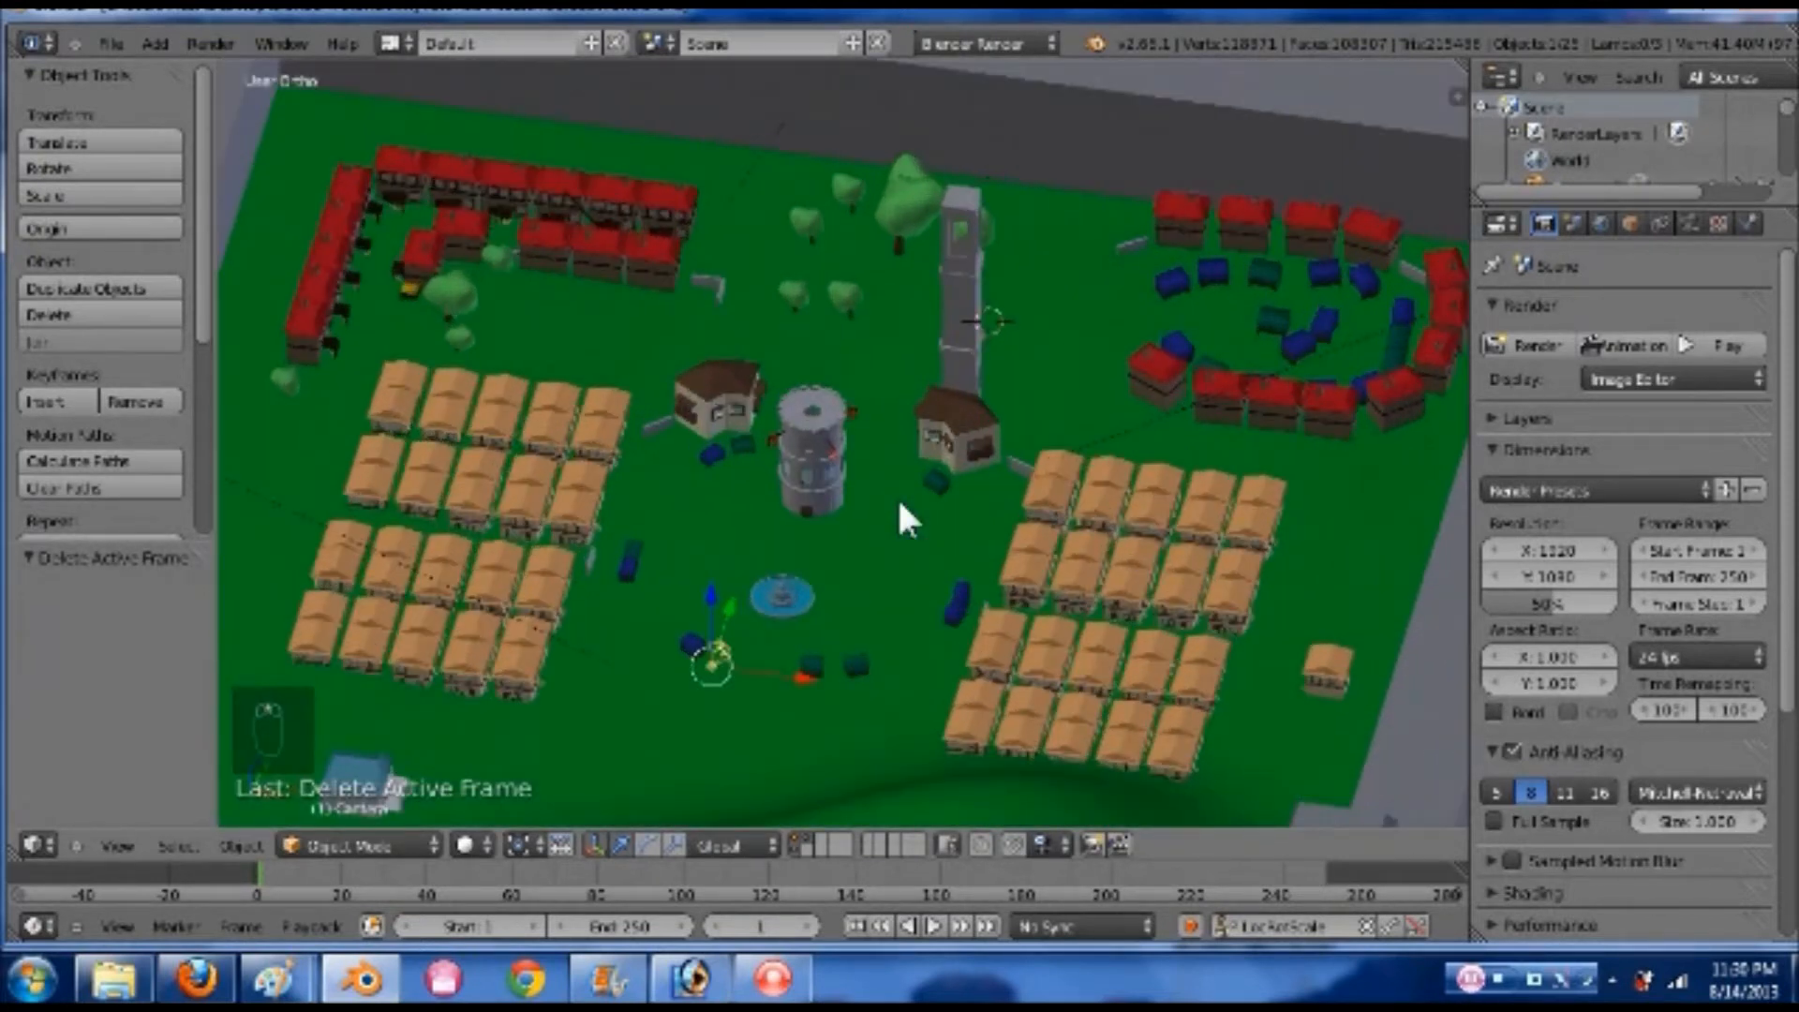
pyautogui.moveTo(1015, 517); pyautogui.dragTo(1127, 490, button='middle')
pyautogui.keyDown('shift'); pyautogui.moveTo(847, 654); pyautogui.dragTo(1071, 534, button='middle'); pyautogui.keyUp('shift')
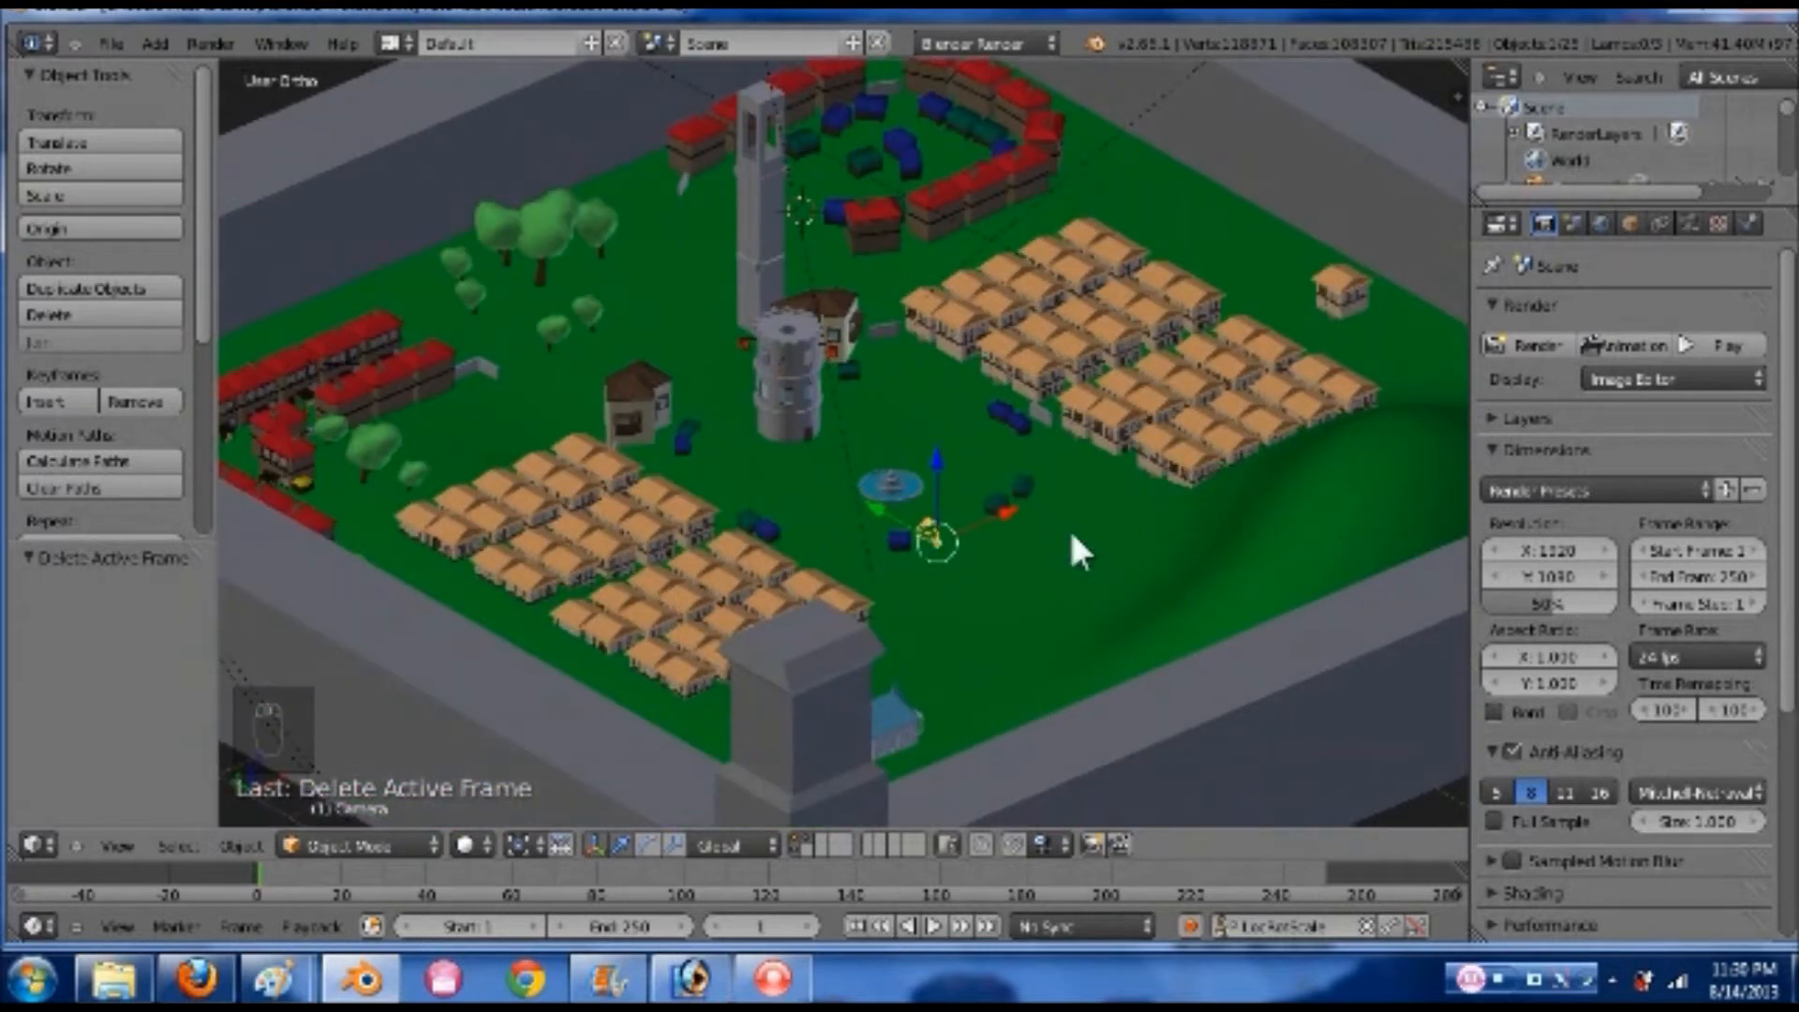
pyautogui.scroll(1, 1072, 538)
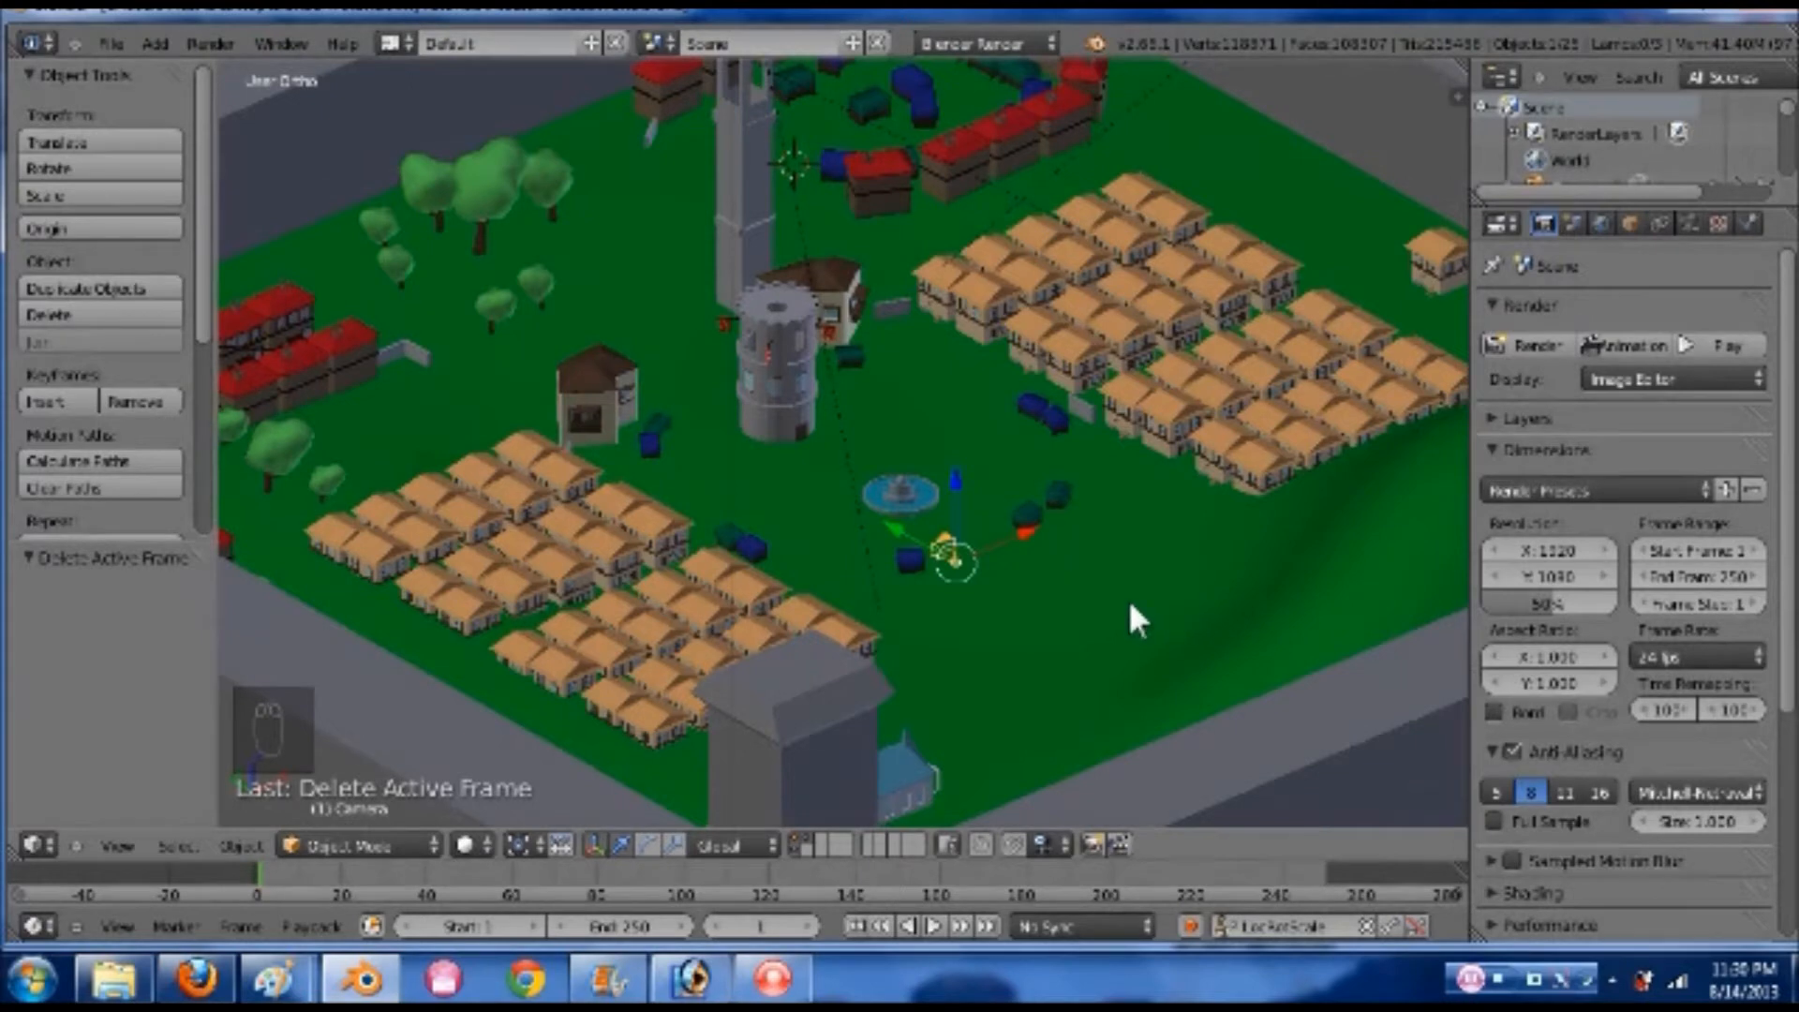
pyautogui.moveTo(1093, 618)
pyautogui.mouseDown(button='middle')
pyautogui.moveTo(1040, 626)
pyautogui.moveTo(1184, 562)
pyautogui.moveTo(1114, 601)
pyautogui.mouseUp(button='middle')
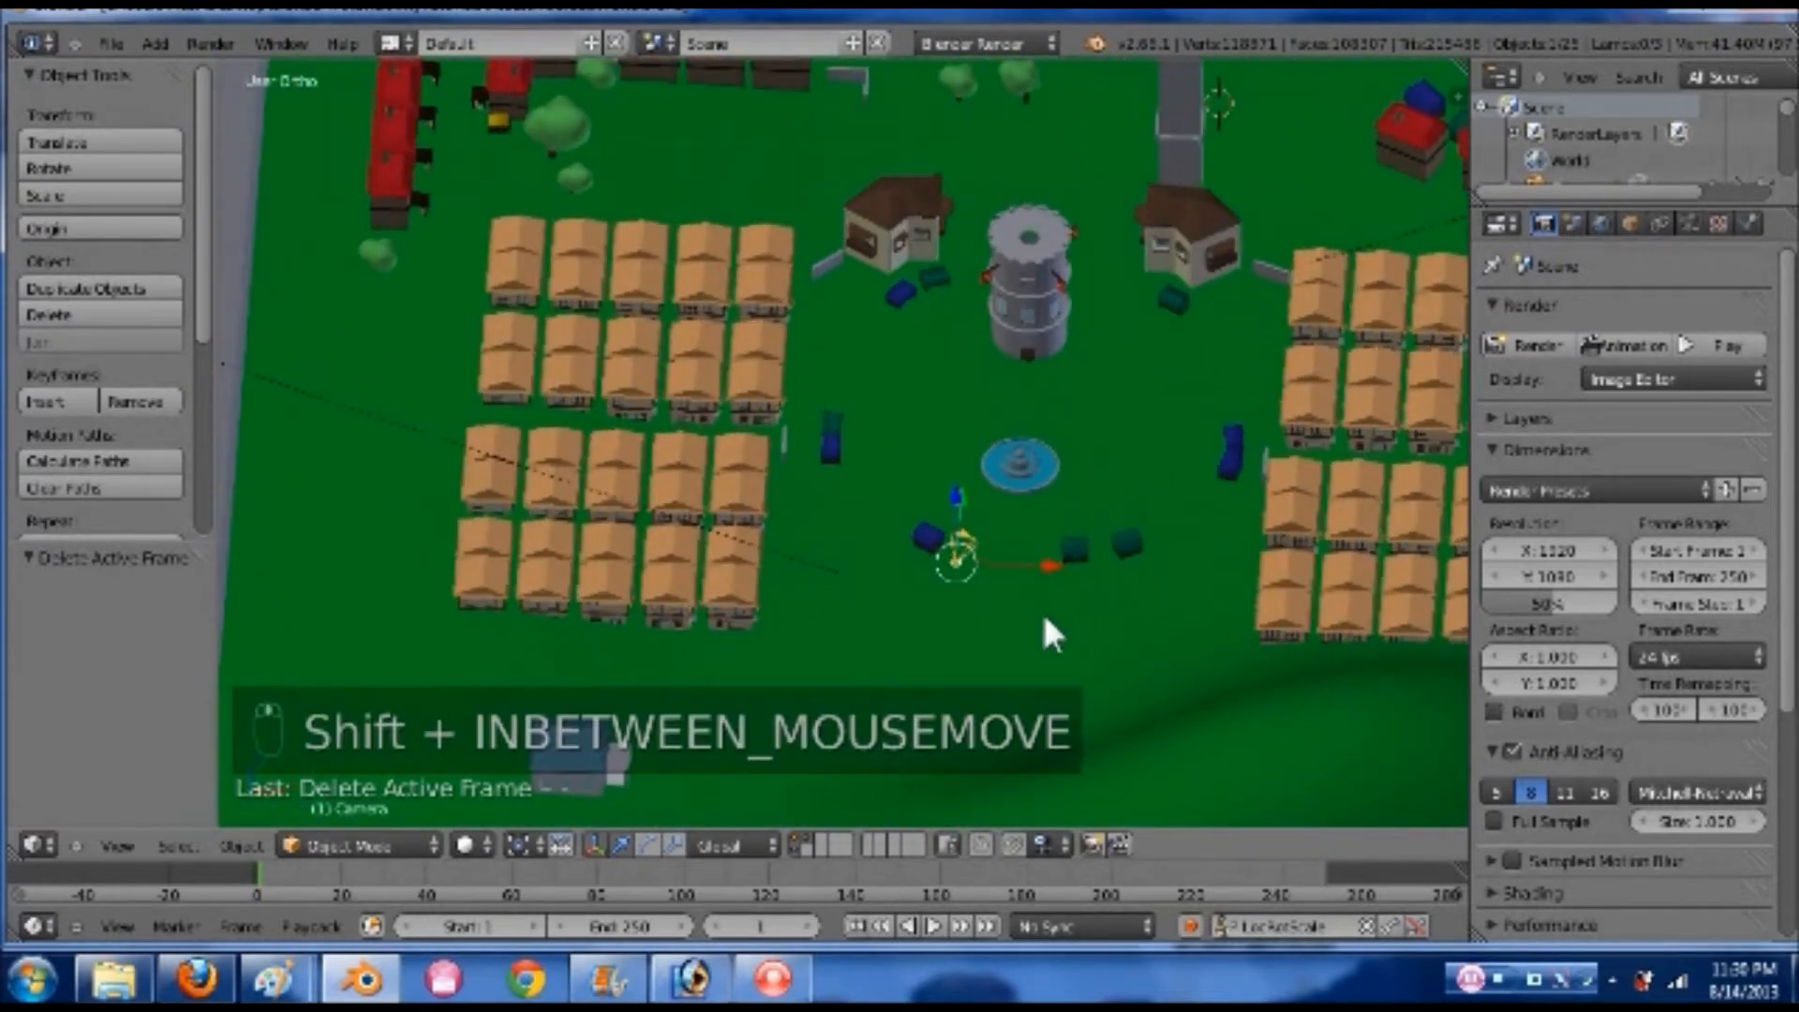
pyautogui.moveTo(1152, 610); pyautogui.dragTo(987, 586, button='middle')
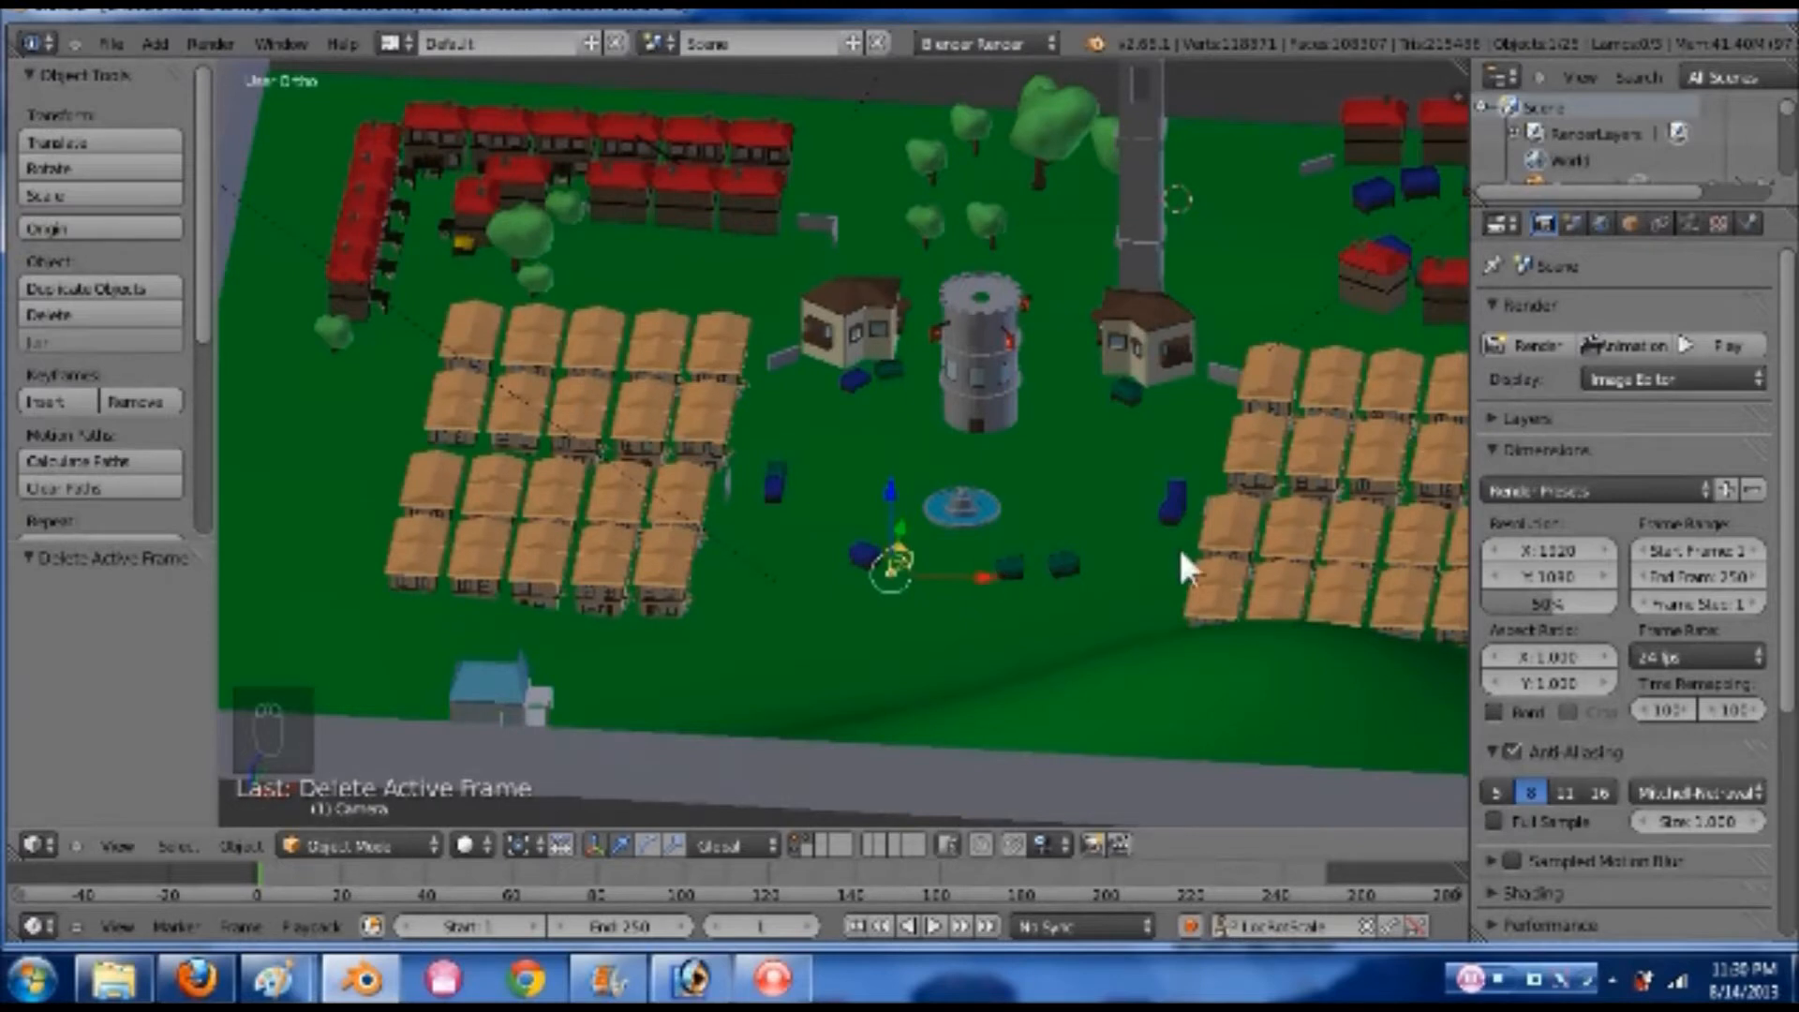
pyautogui.moveTo(1122, 556); pyautogui.dragTo(1118, 556, button='middle')
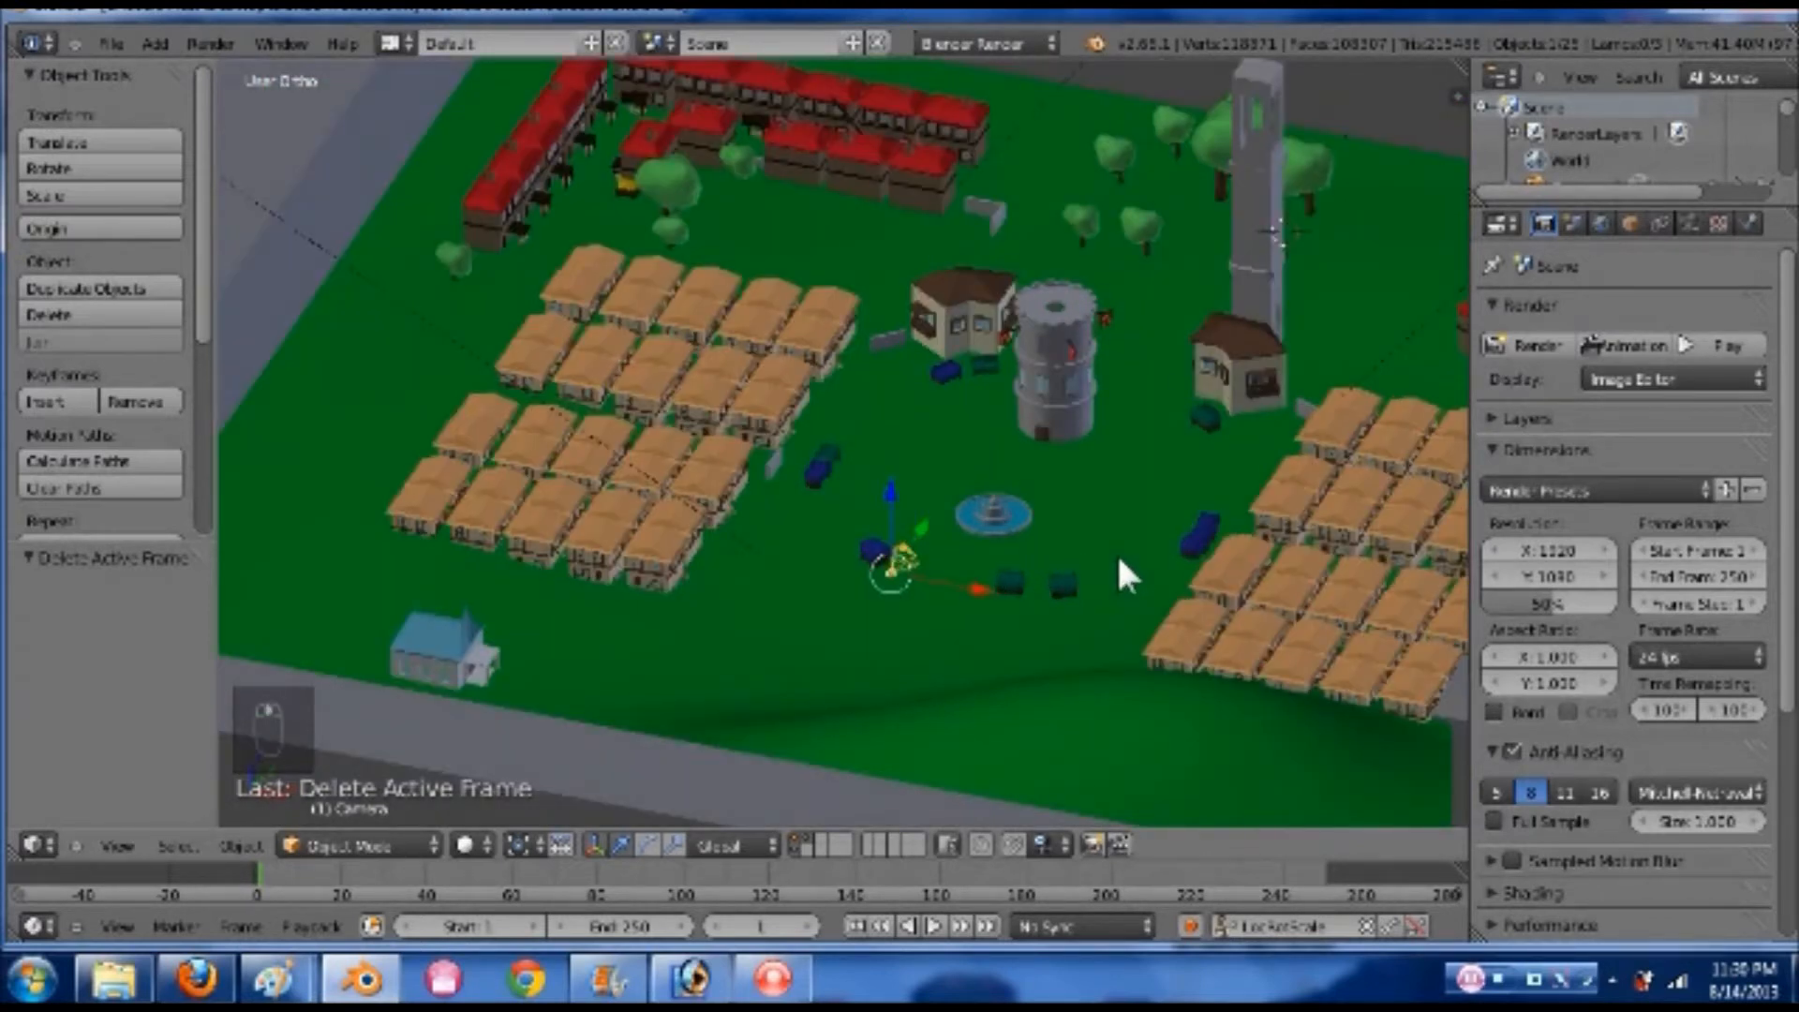
# - Examine the plaza up close around the fountain, the market stalls and the round tower
pyautogui.scroll(2, 1119, 556)
pyautogui.keyDown('shift'); pyautogui.moveTo(1220, 631); pyautogui.dragTo(1060, 510, button='middle'); pyautogui.keyUp('shift')
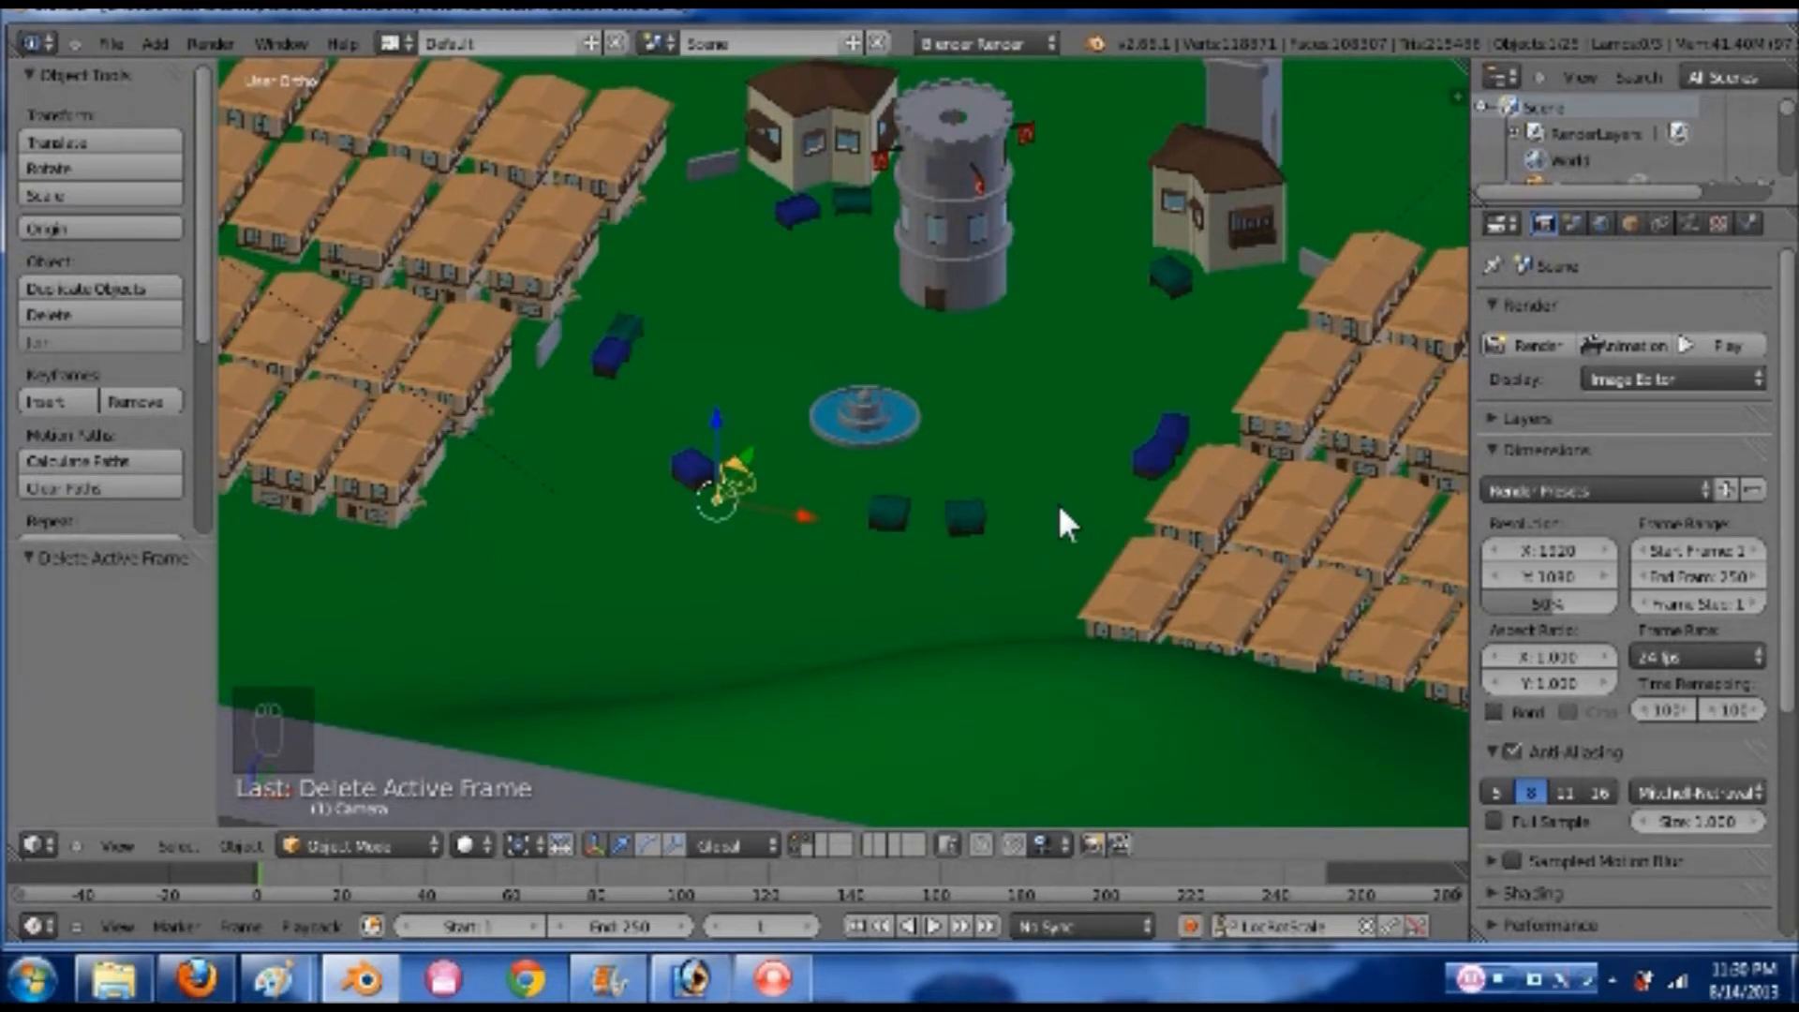
pyautogui.scroll(2, 1060, 509)
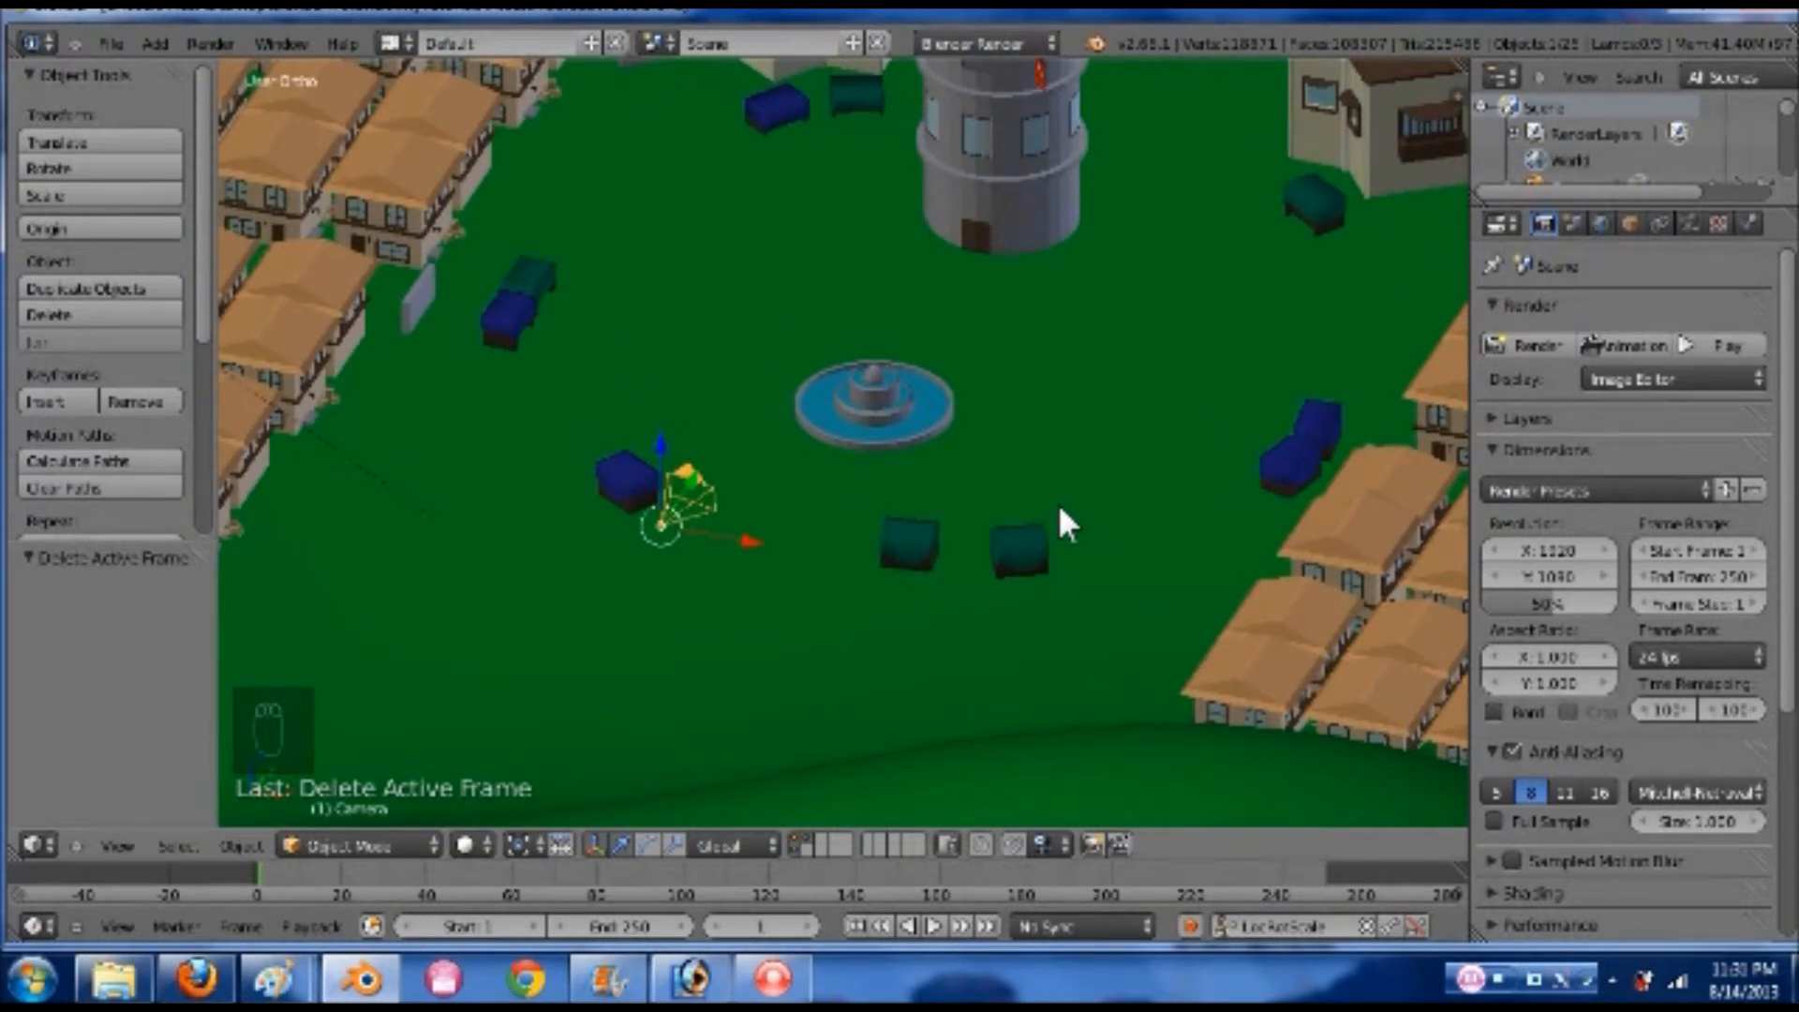
pyautogui.scroll(-1, 936, 599)
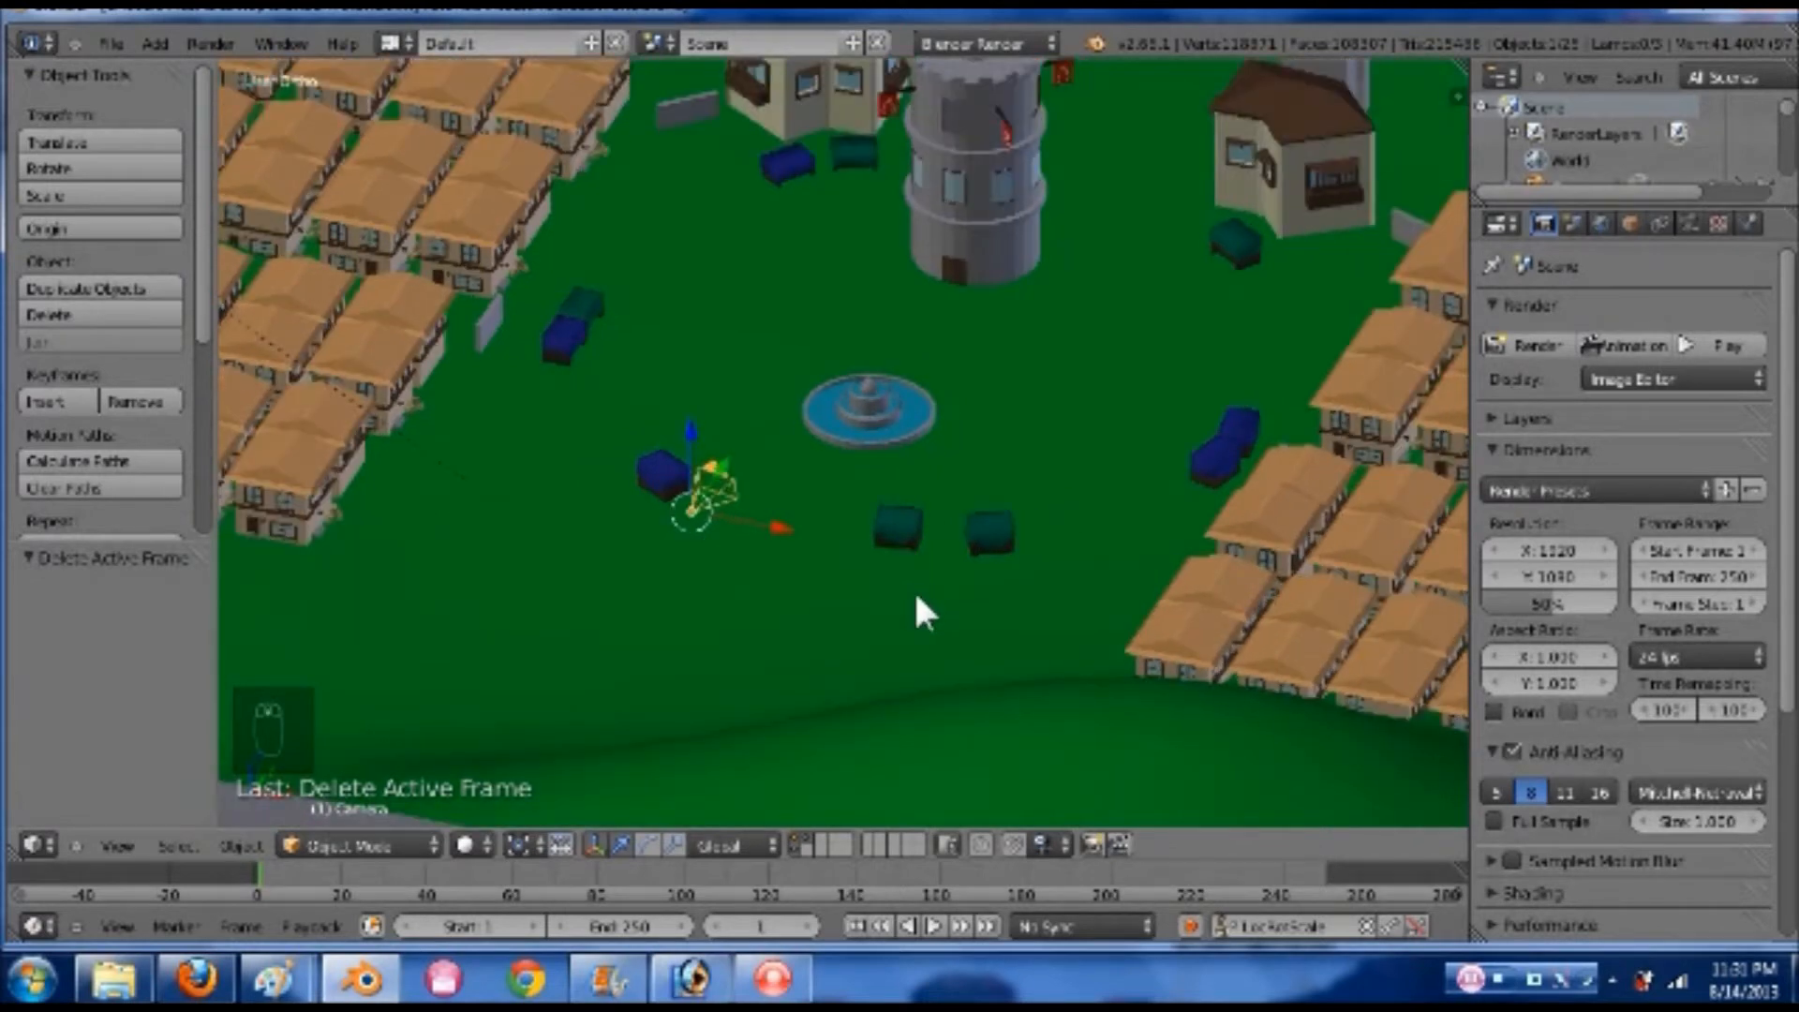
pyautogui.moveTo(984, 564); pyautogui.dragTo(1008, 540, button='middle')
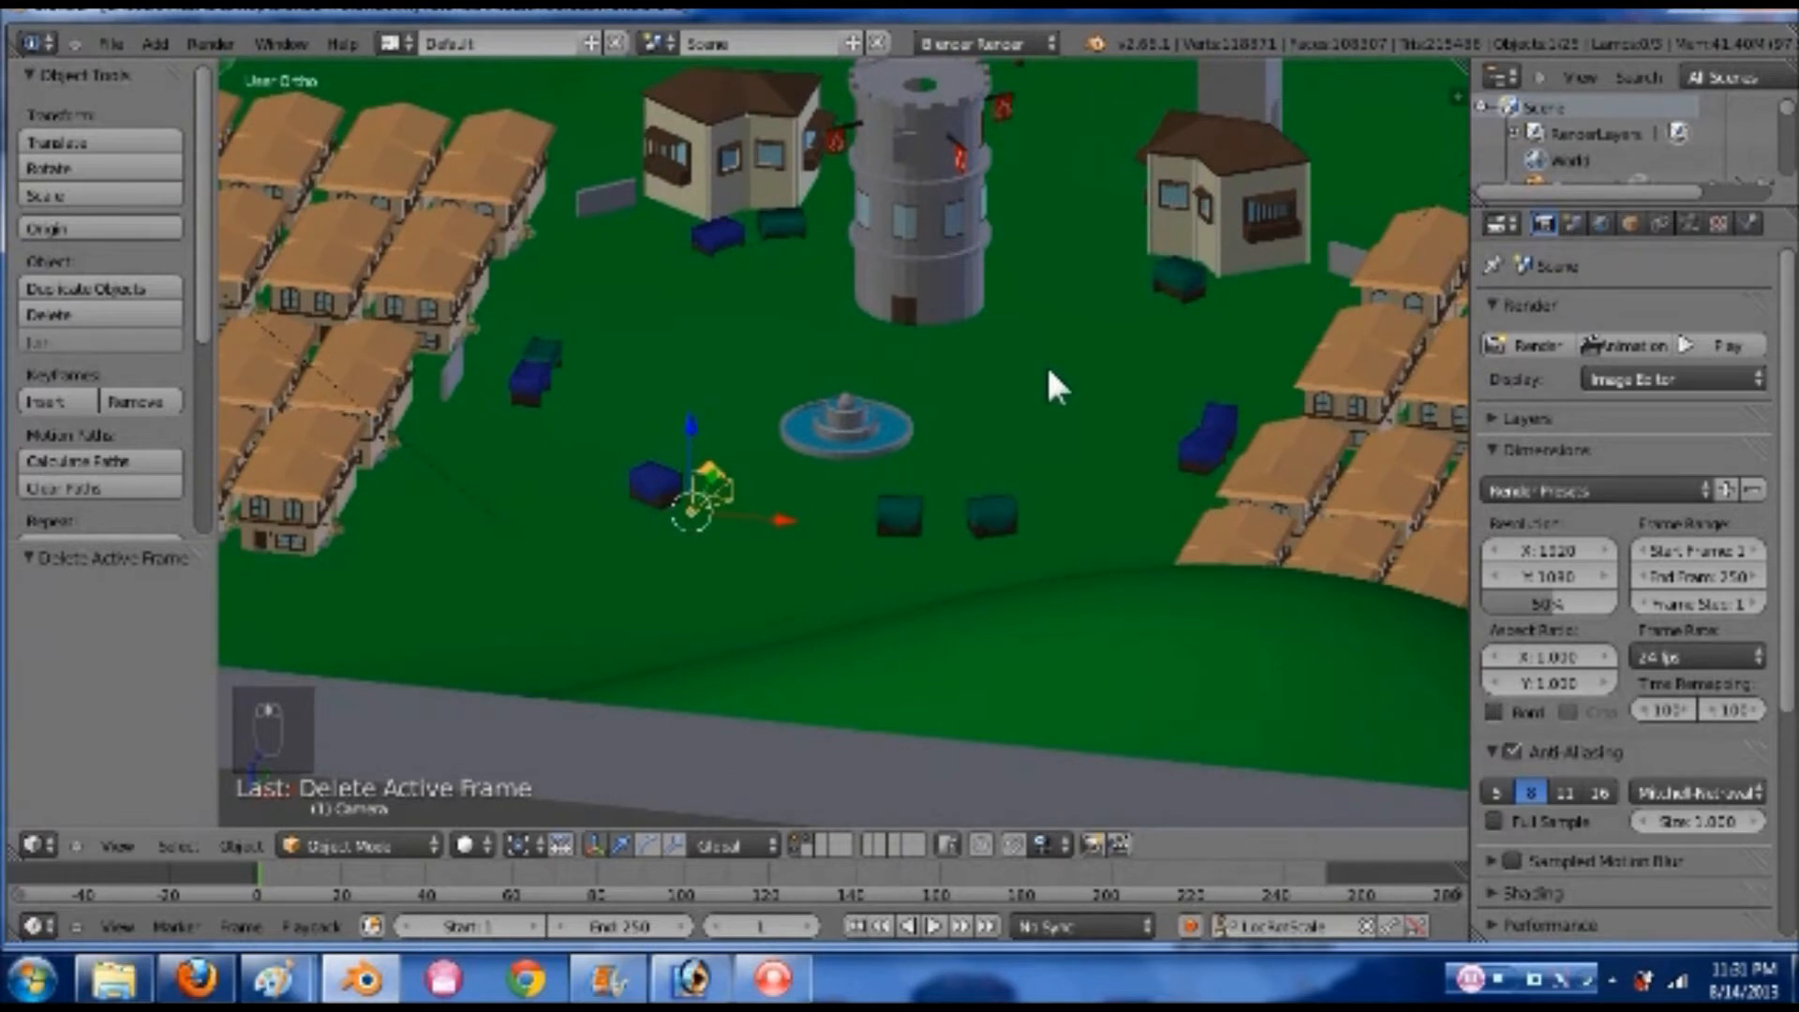
pyautogui.keyDown('shift'); pyautogui.moveTo(976, 534); pyautogui.dragTo(813, 689, button='middle'); pyautogui.keyUp('shift')
pyautogui.scroll(3, 1071, 472)
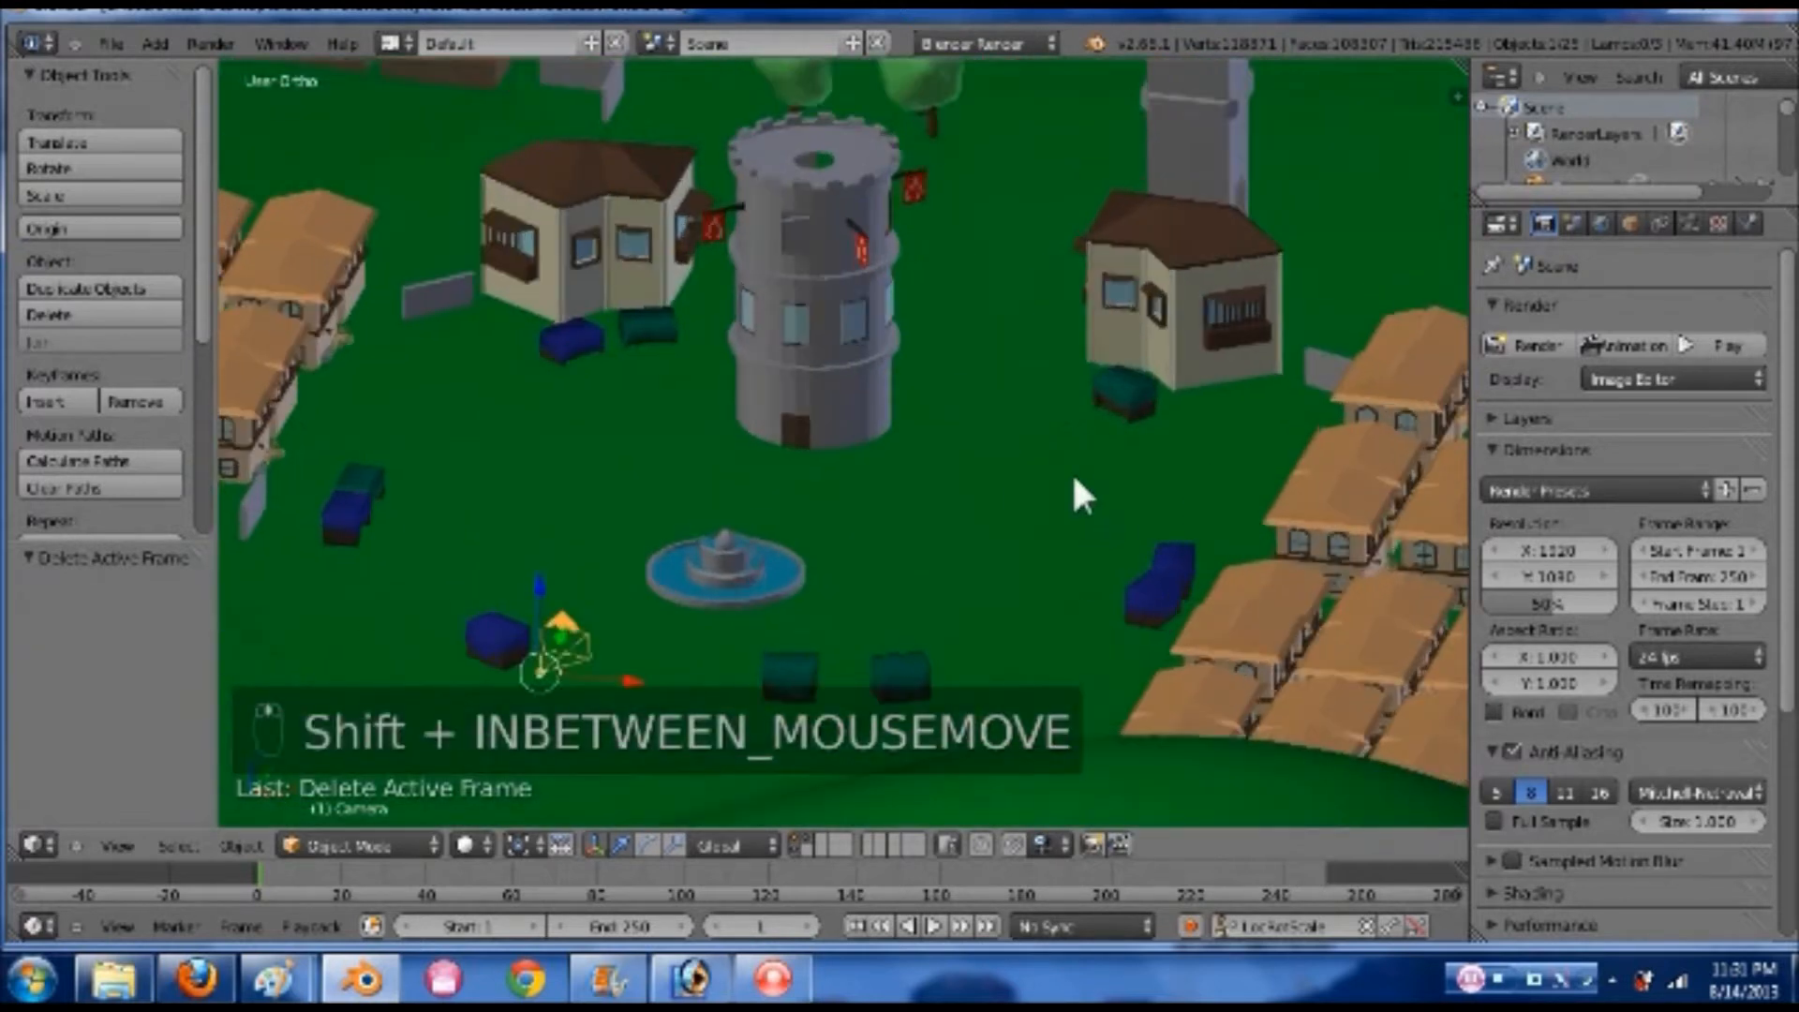
# - Switch to the file explorer and look through the brick and stone images in the Texture Library's Buildings folder
pyautogui.keyDown('shift'); pyautogui.moveTo(1115, 420); pyautogui.dragTo(955, 550, button='middle'); pyautogui.keyUp('shift')
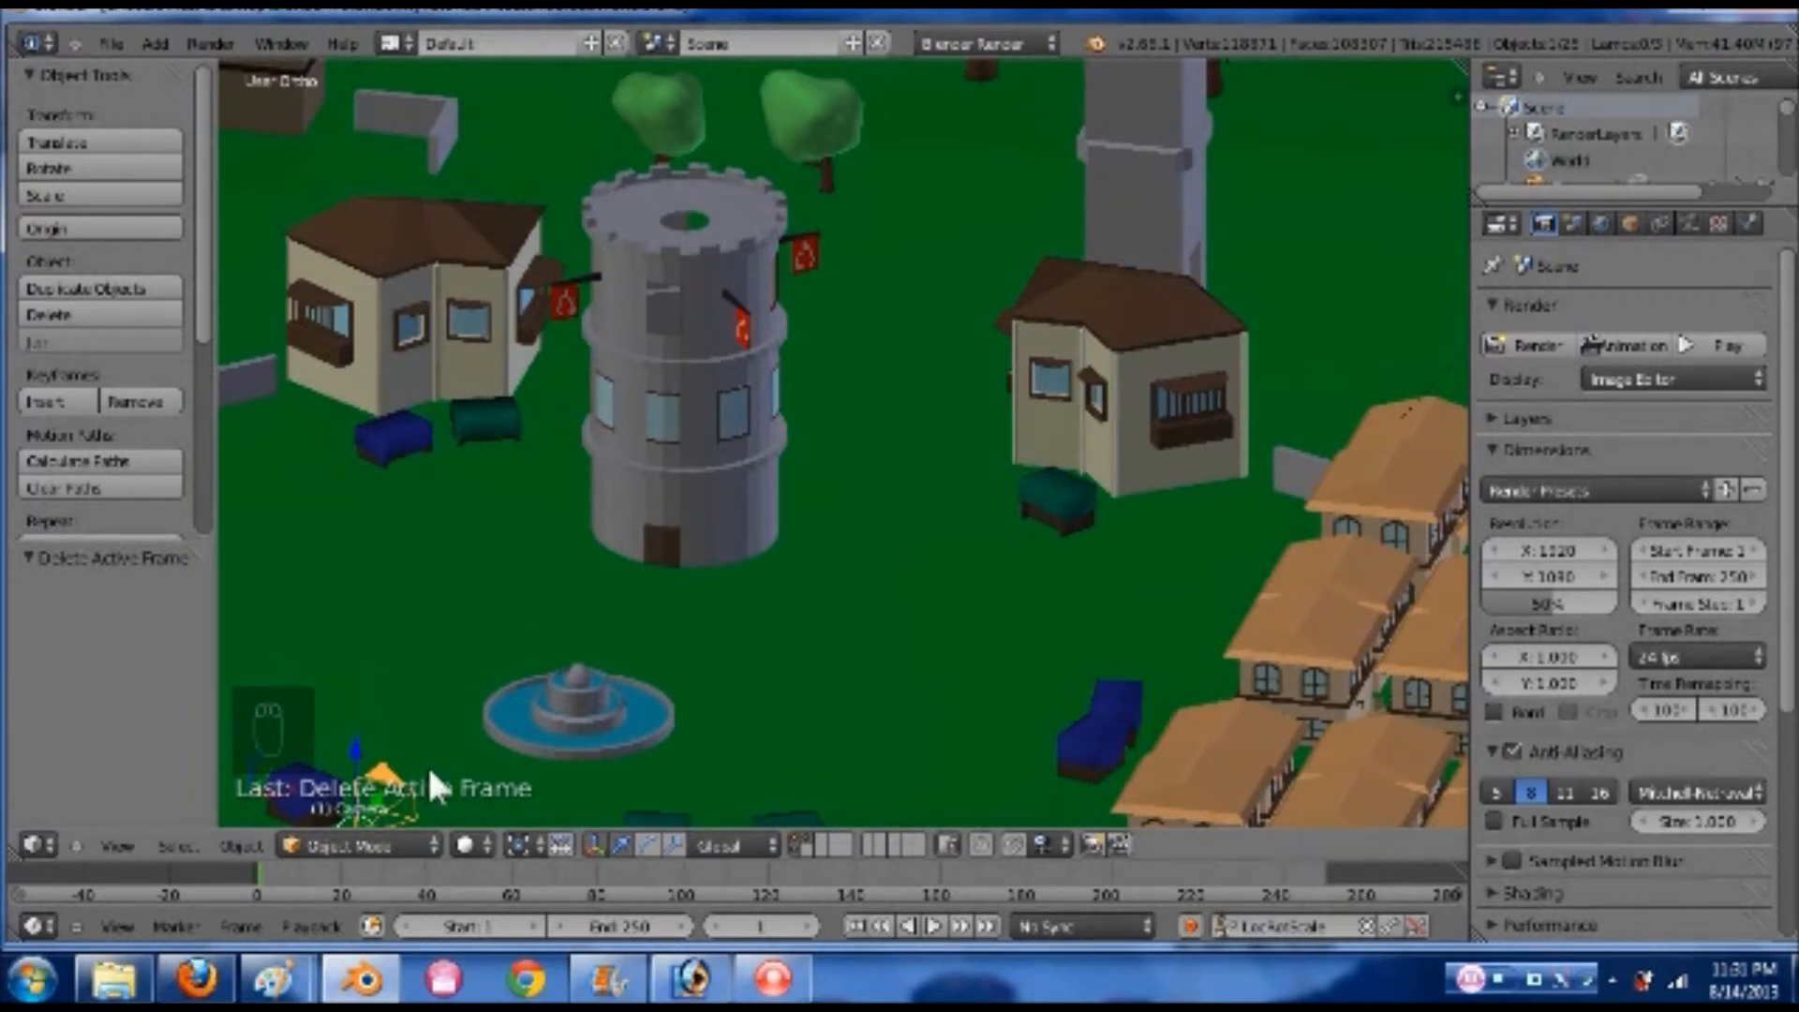
pyautogui.click(112, 979)
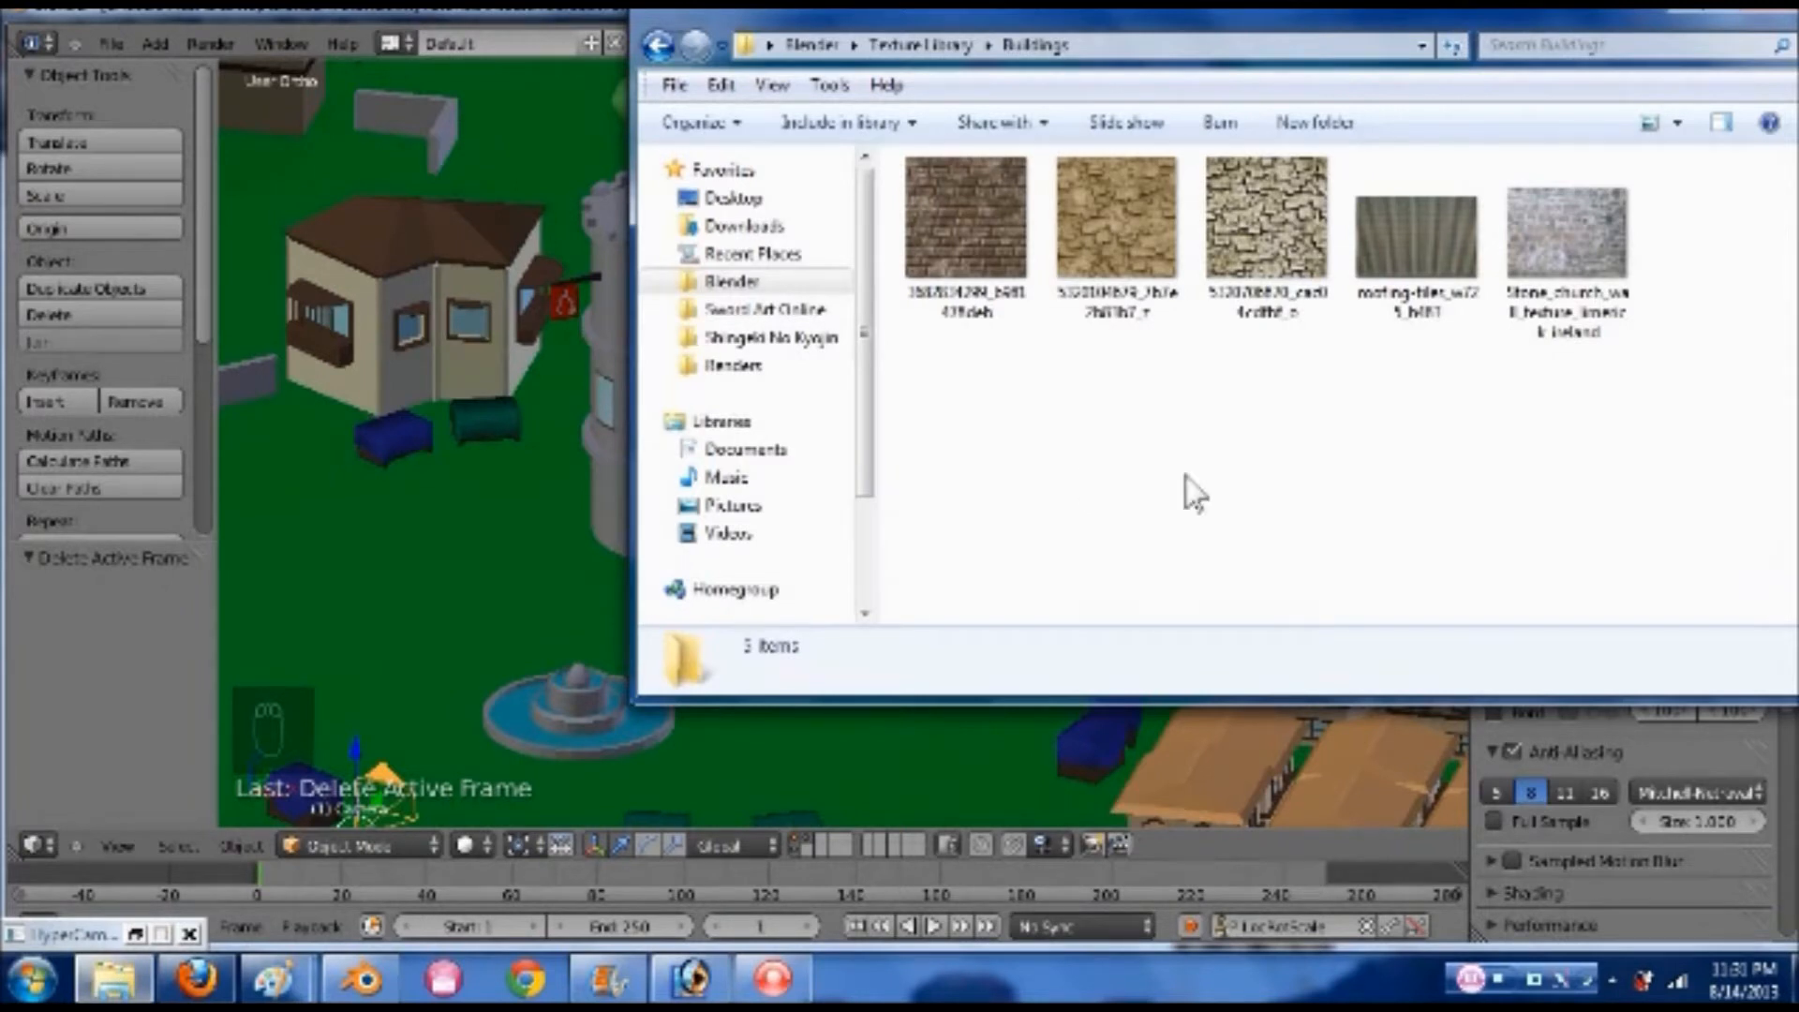
pyautogui.click(954, 247)
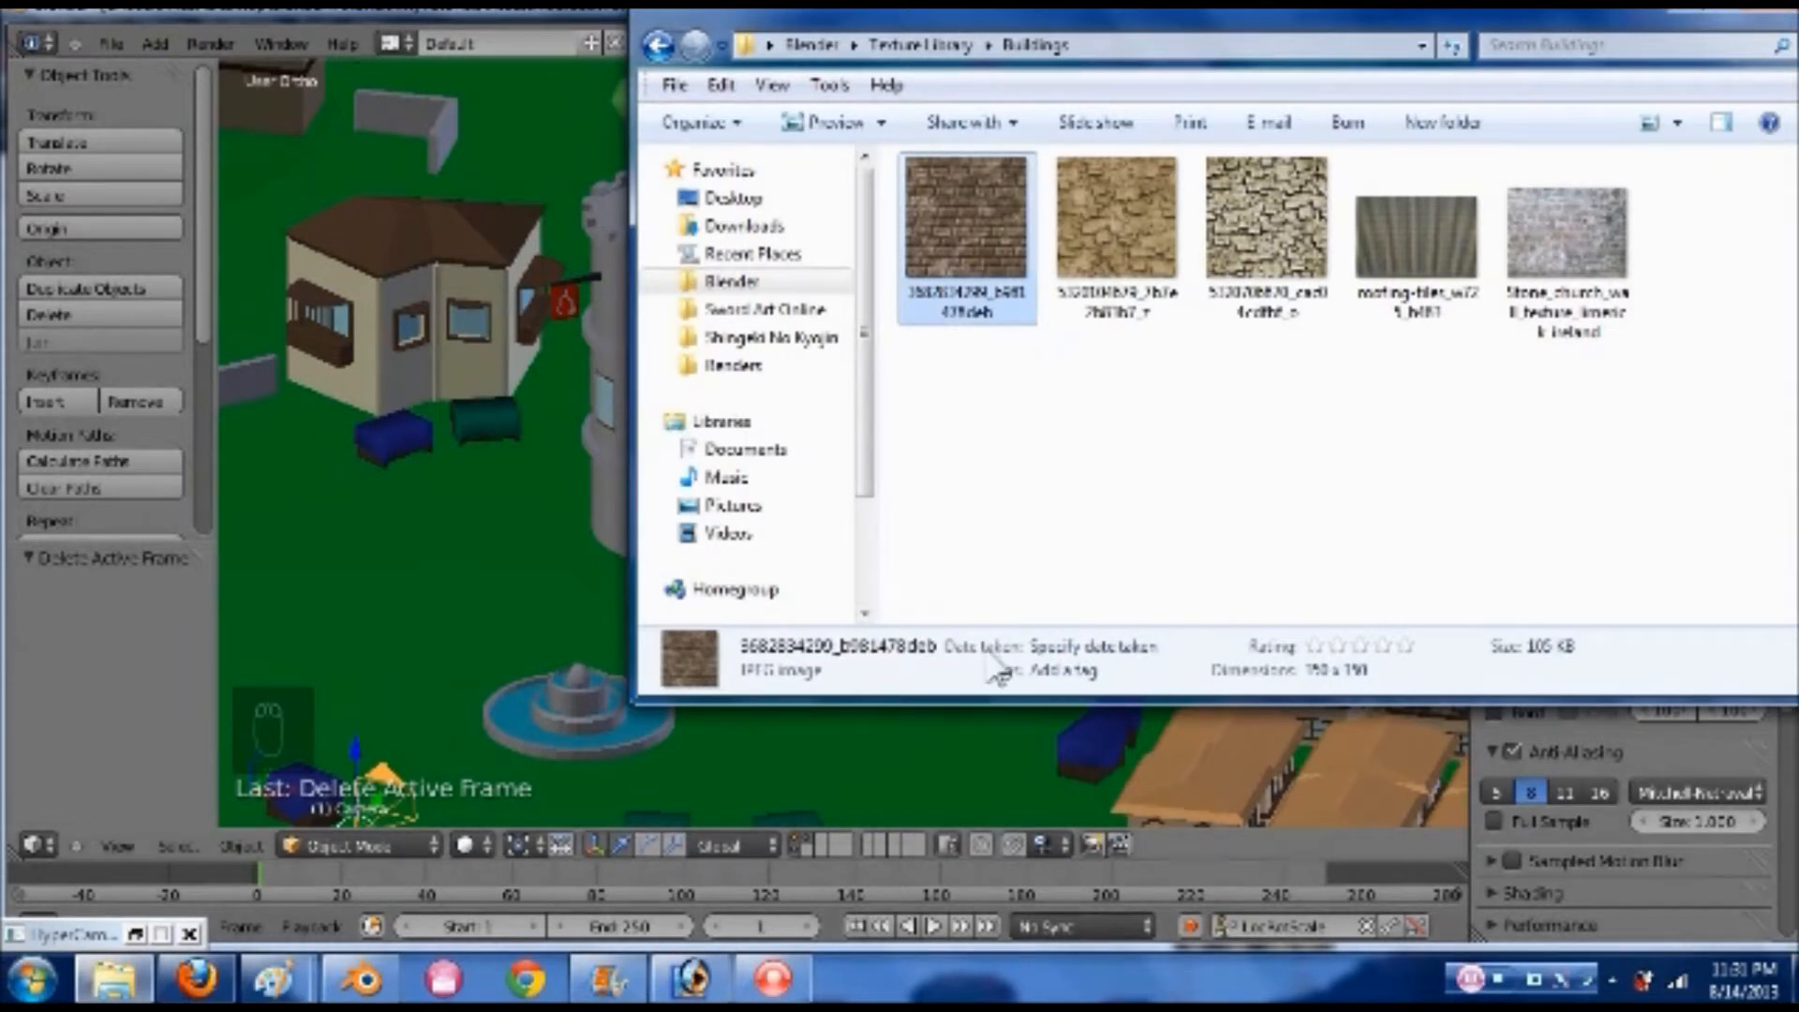
pyautogui.click(1134, 238)
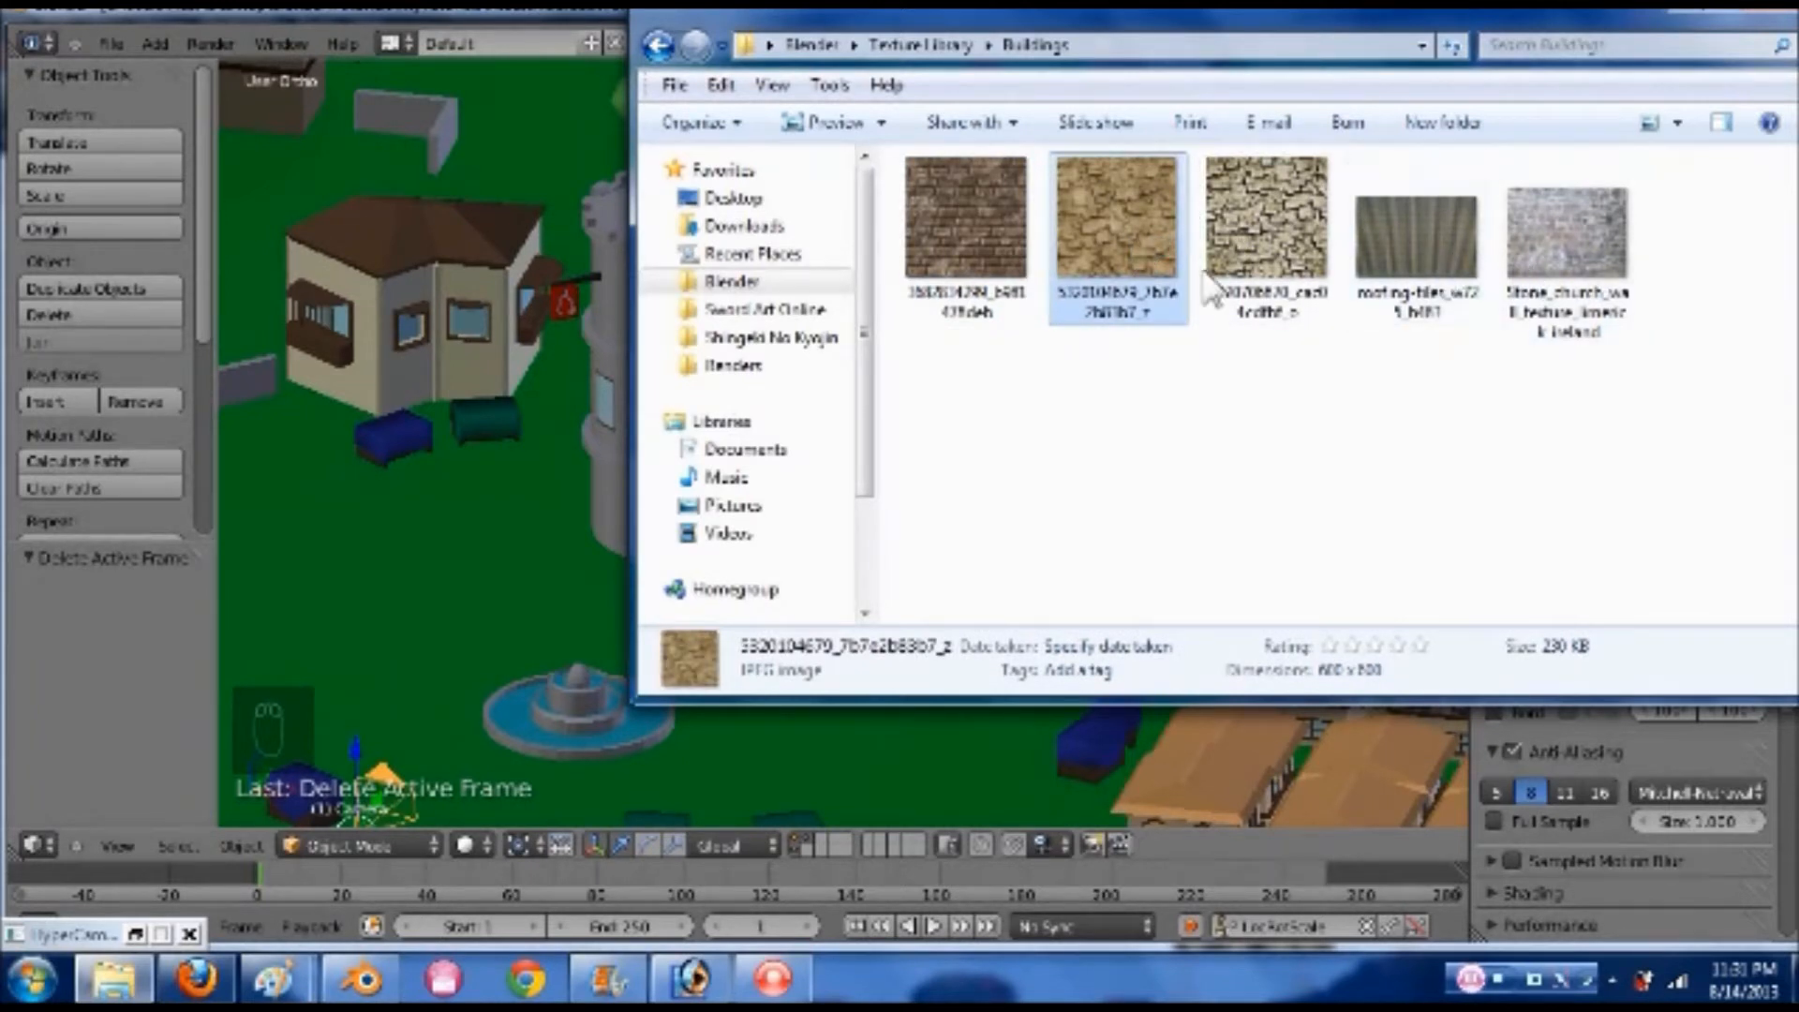
# - Switch to Firefox and load the Creative Commons search page in a new tab, ready for a query
pyautogui.click(197, 979)
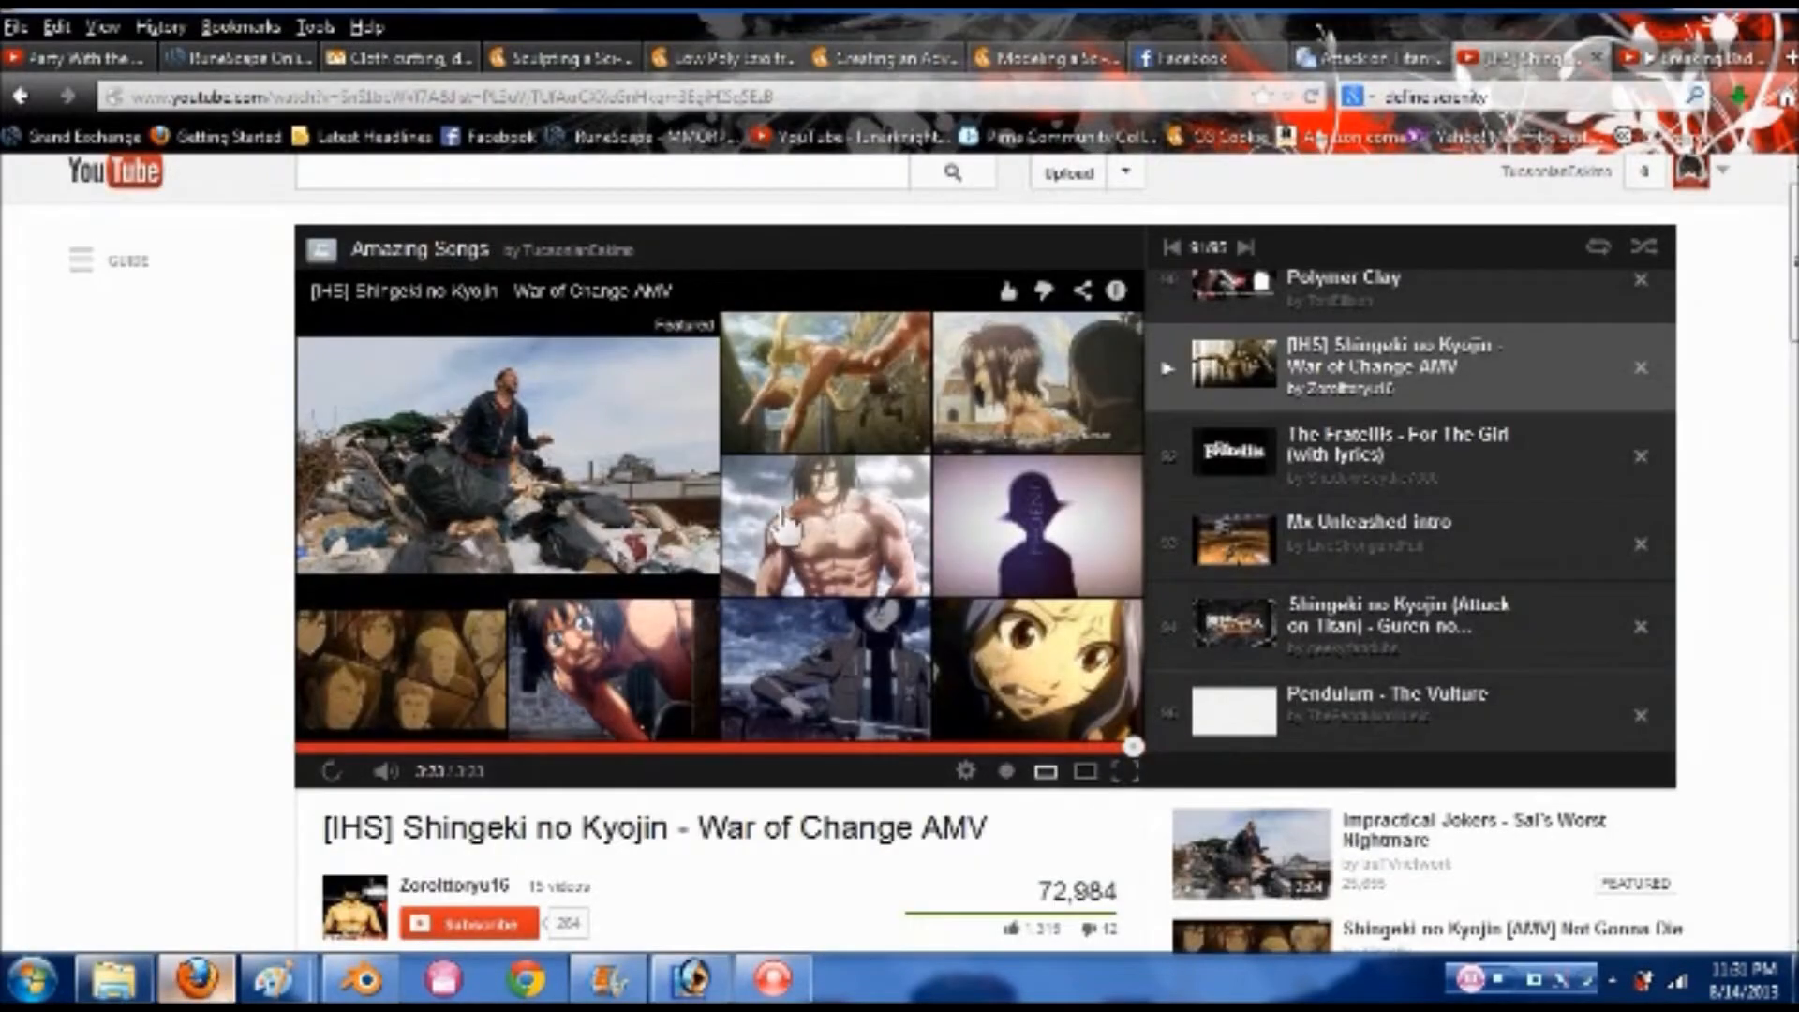
pyautogui.click(1789, 62)
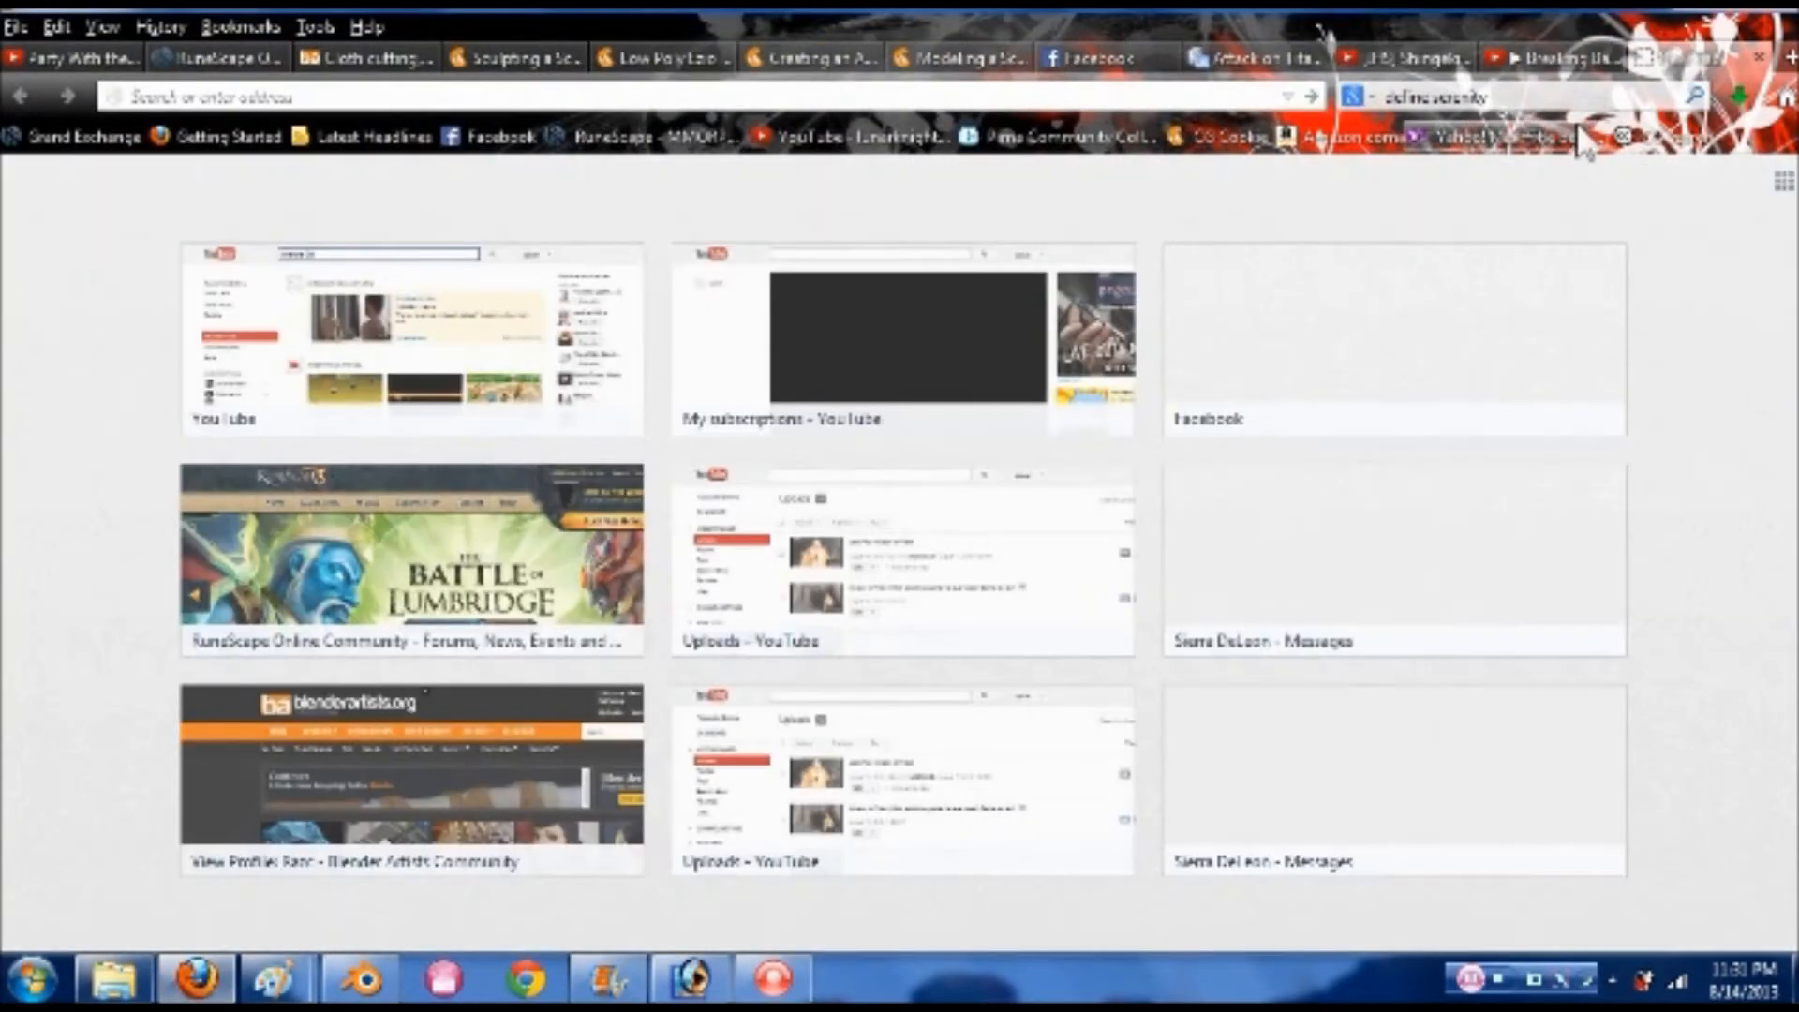
pyautogui.click(1656, 140)
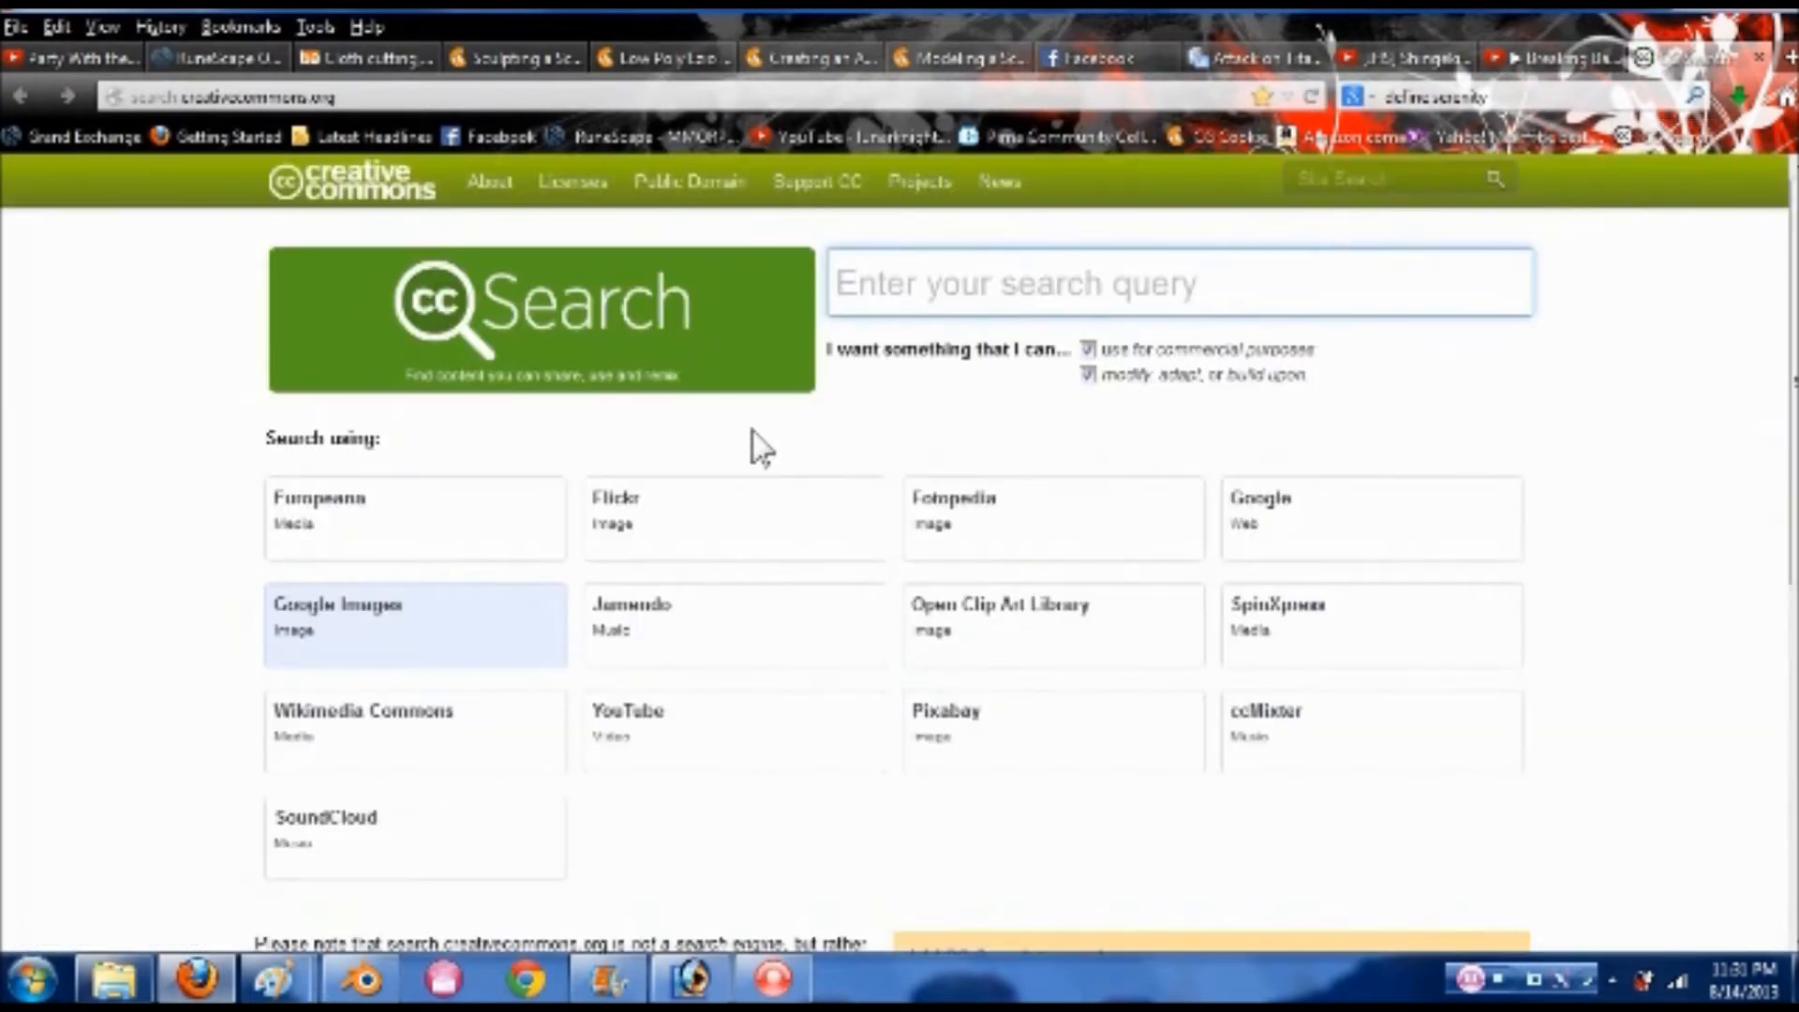
pyautogui.click(952, 278)
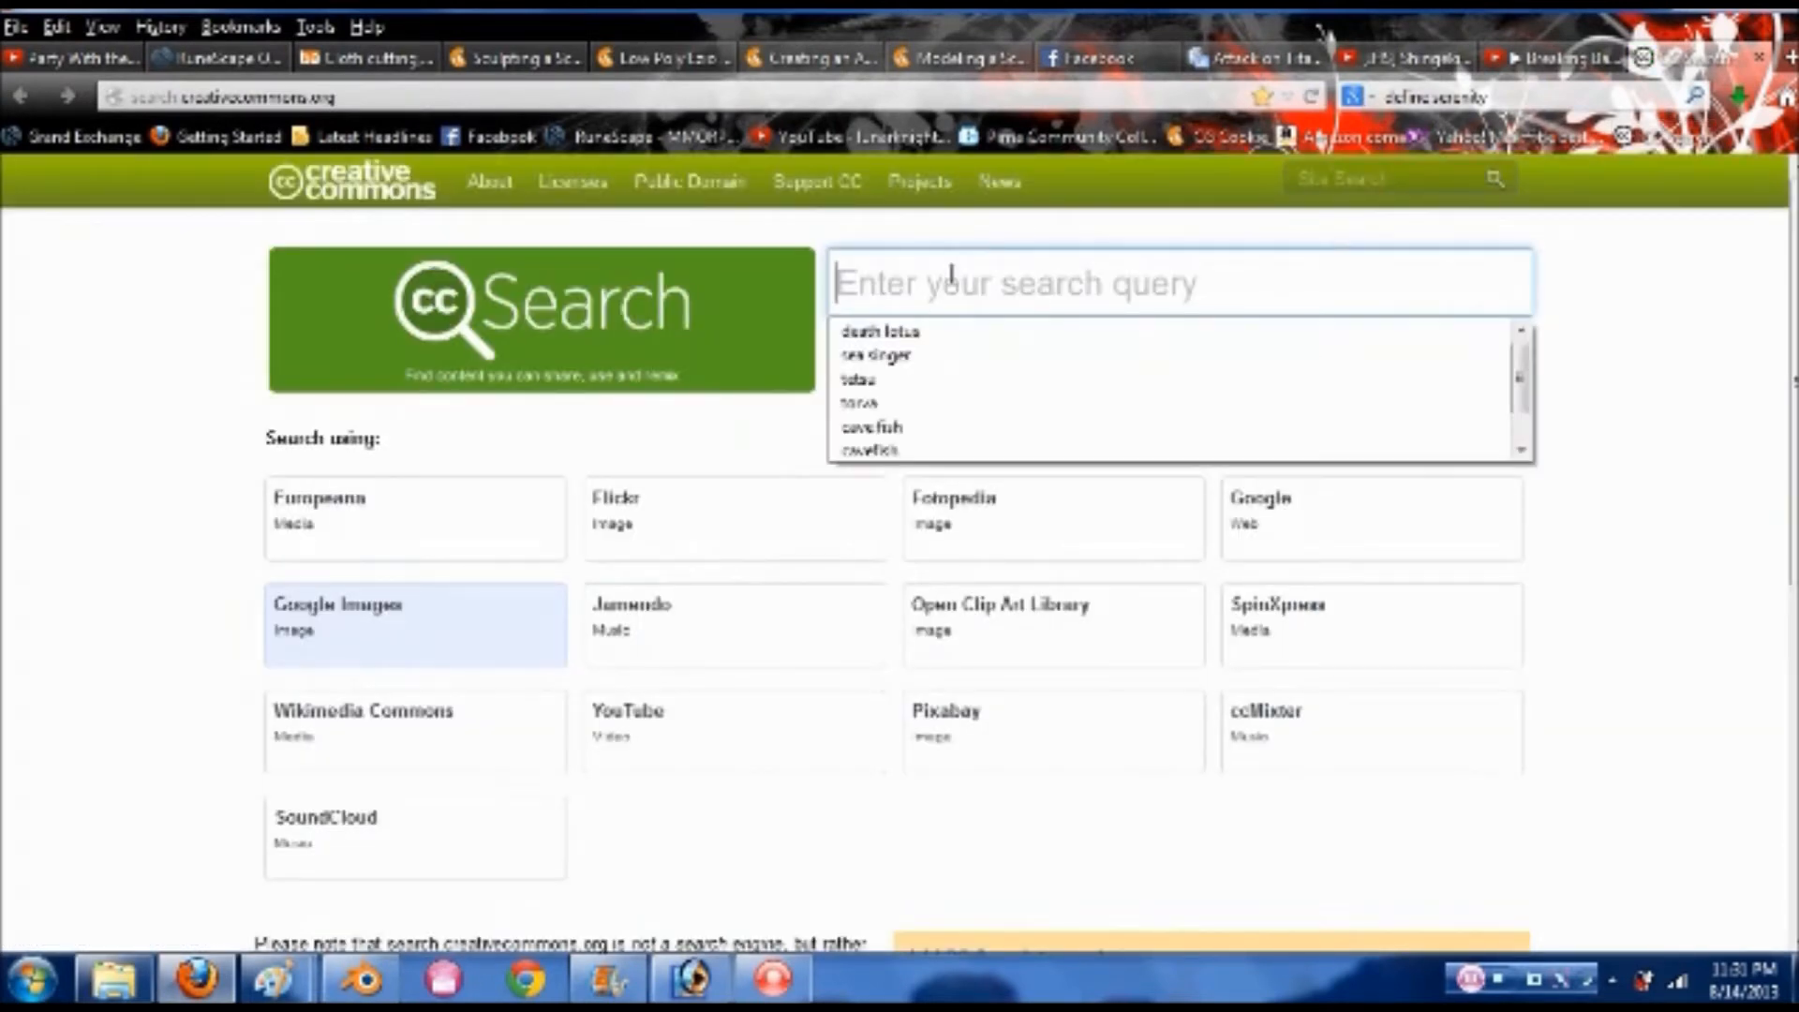
pyautogui.write('Re')
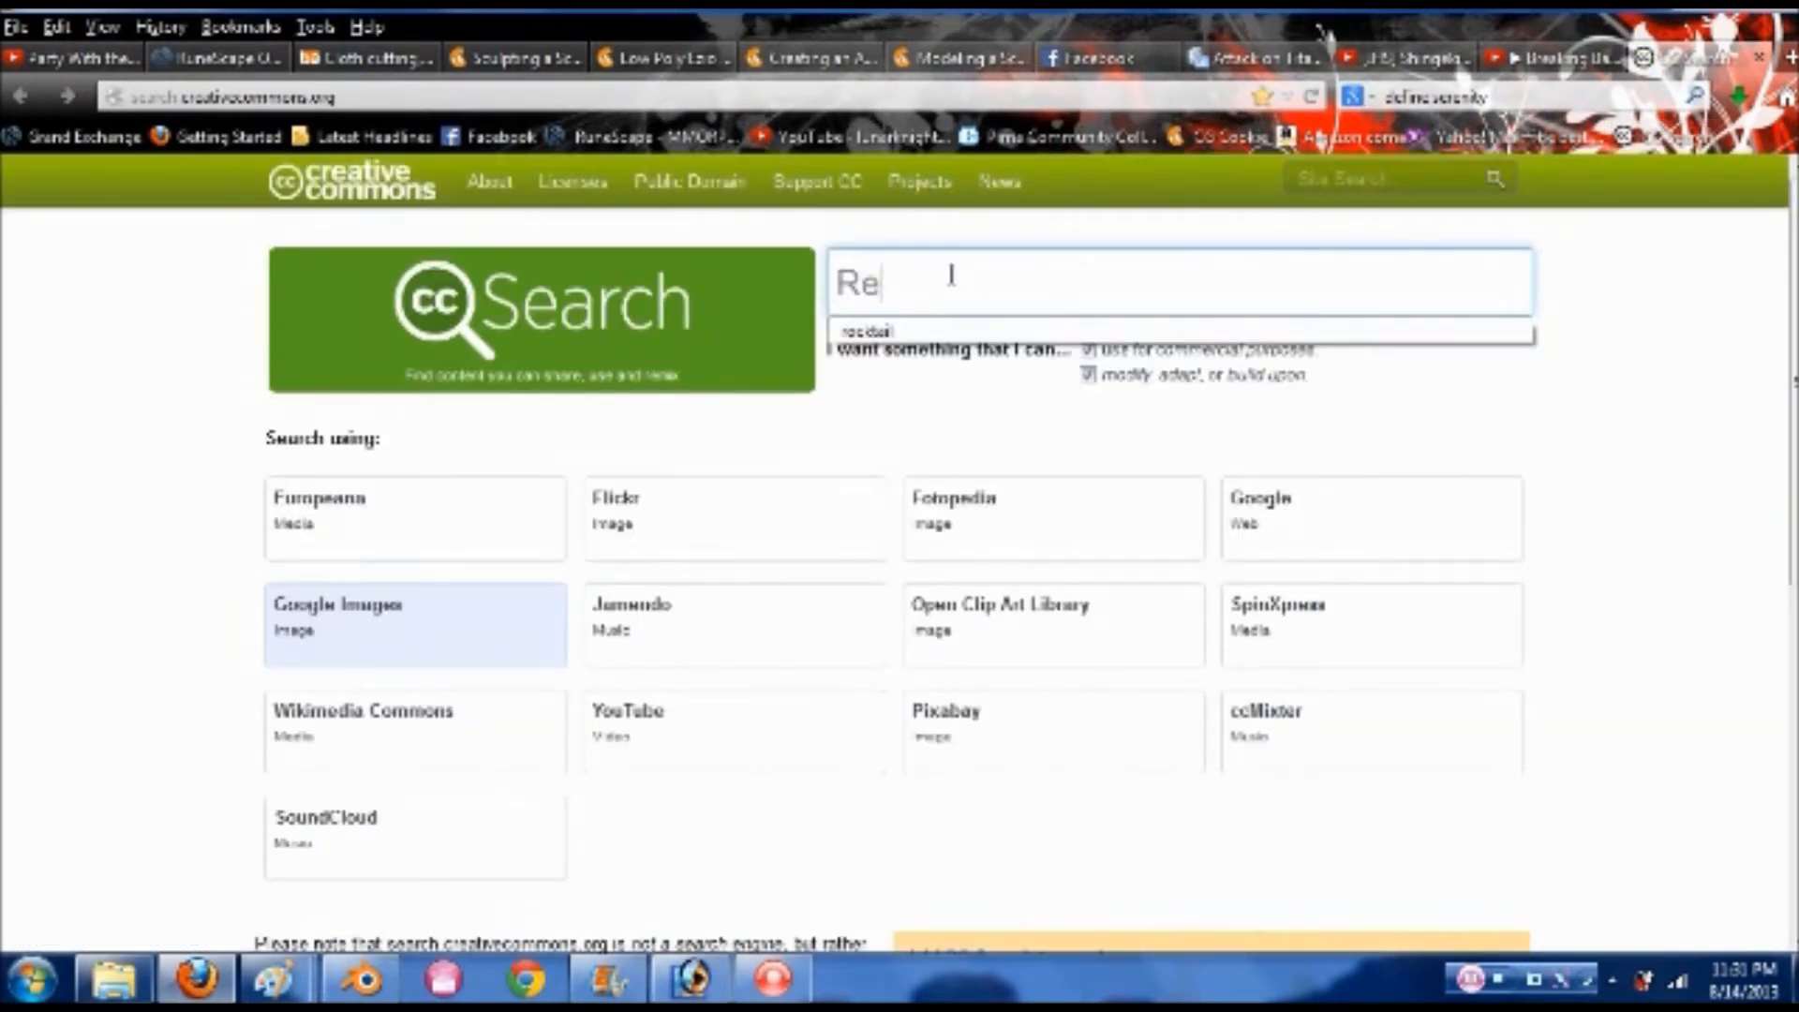
pyautogui.write('d Roof T')
pyautogui.press('BackSpace')
pyautogui.press('BackSpace')
pyautogui.press('BackSpace')
pyautogui.press('BackSpace')
pyautogui.press('BackSpace')
pyautogui.press('BackSpace')
pyautogui.press('BackSpace')
pyautogui.press('BackSpace')
pyautogui.press('BackSpace')
pyautogui.press('BackSpace')
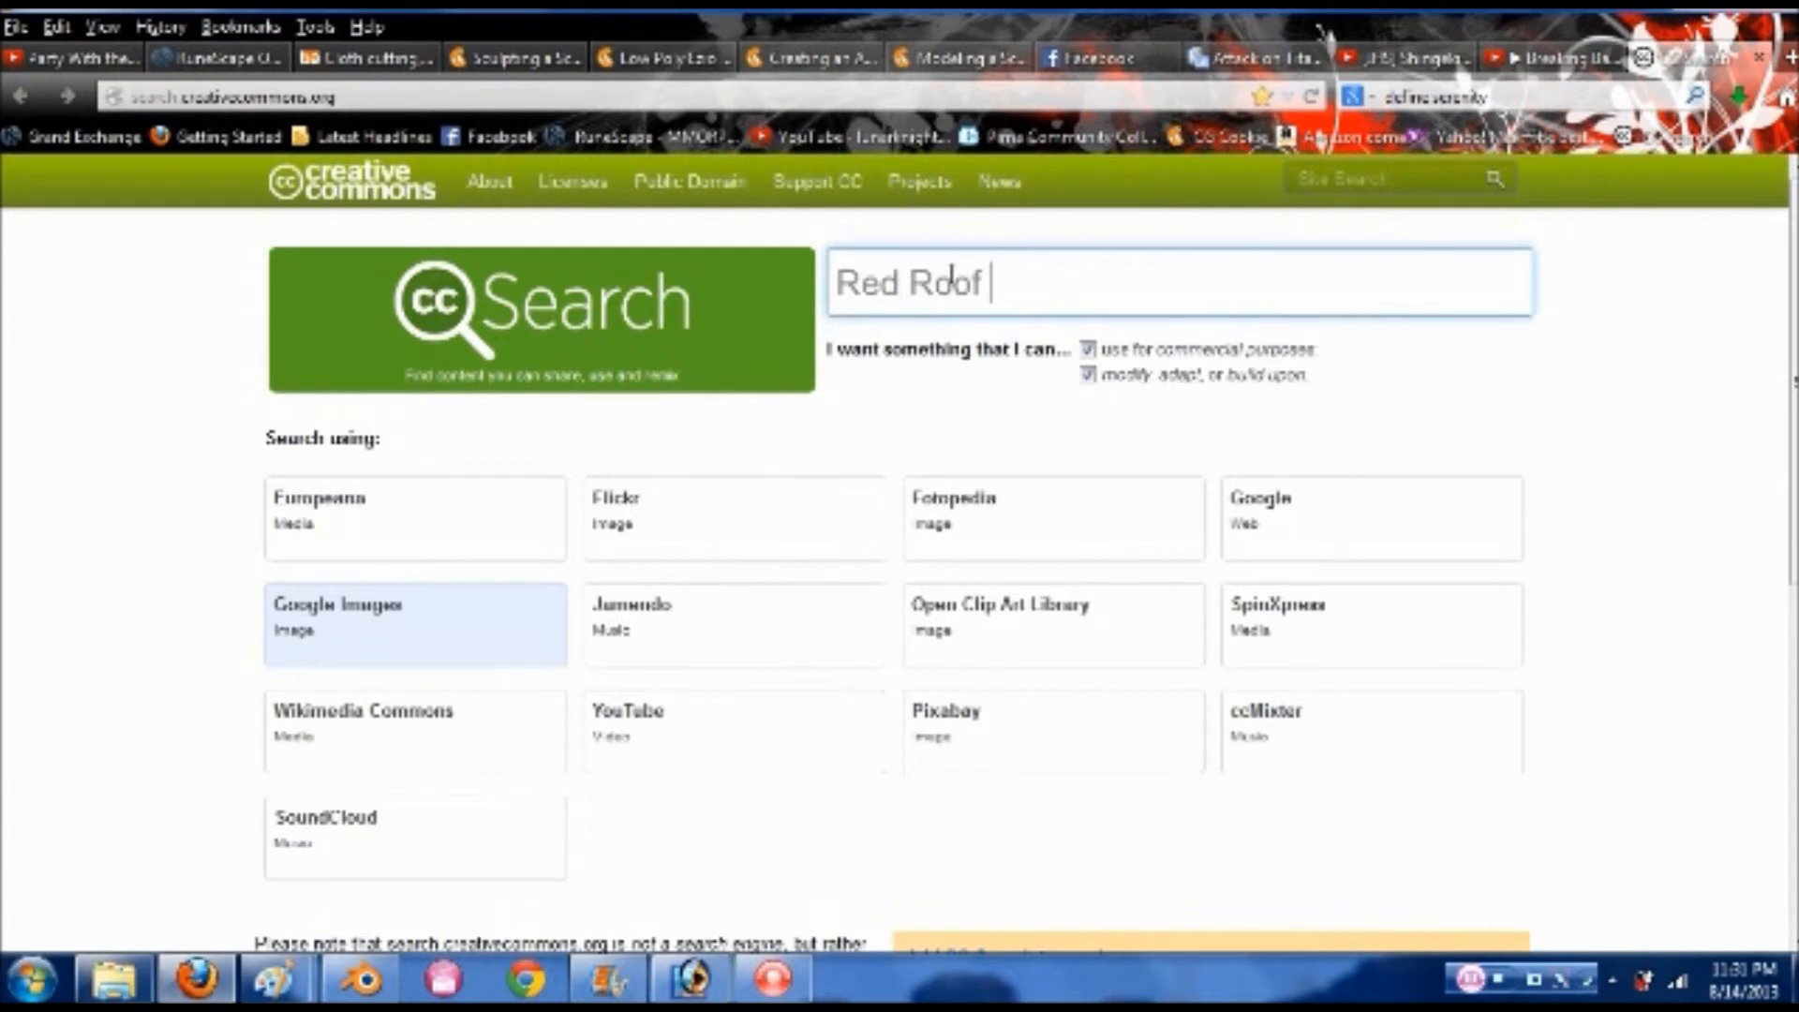
# - Search Google Images through CC Search for "Roof Tile Texture"
pyautogui.write('Roo')
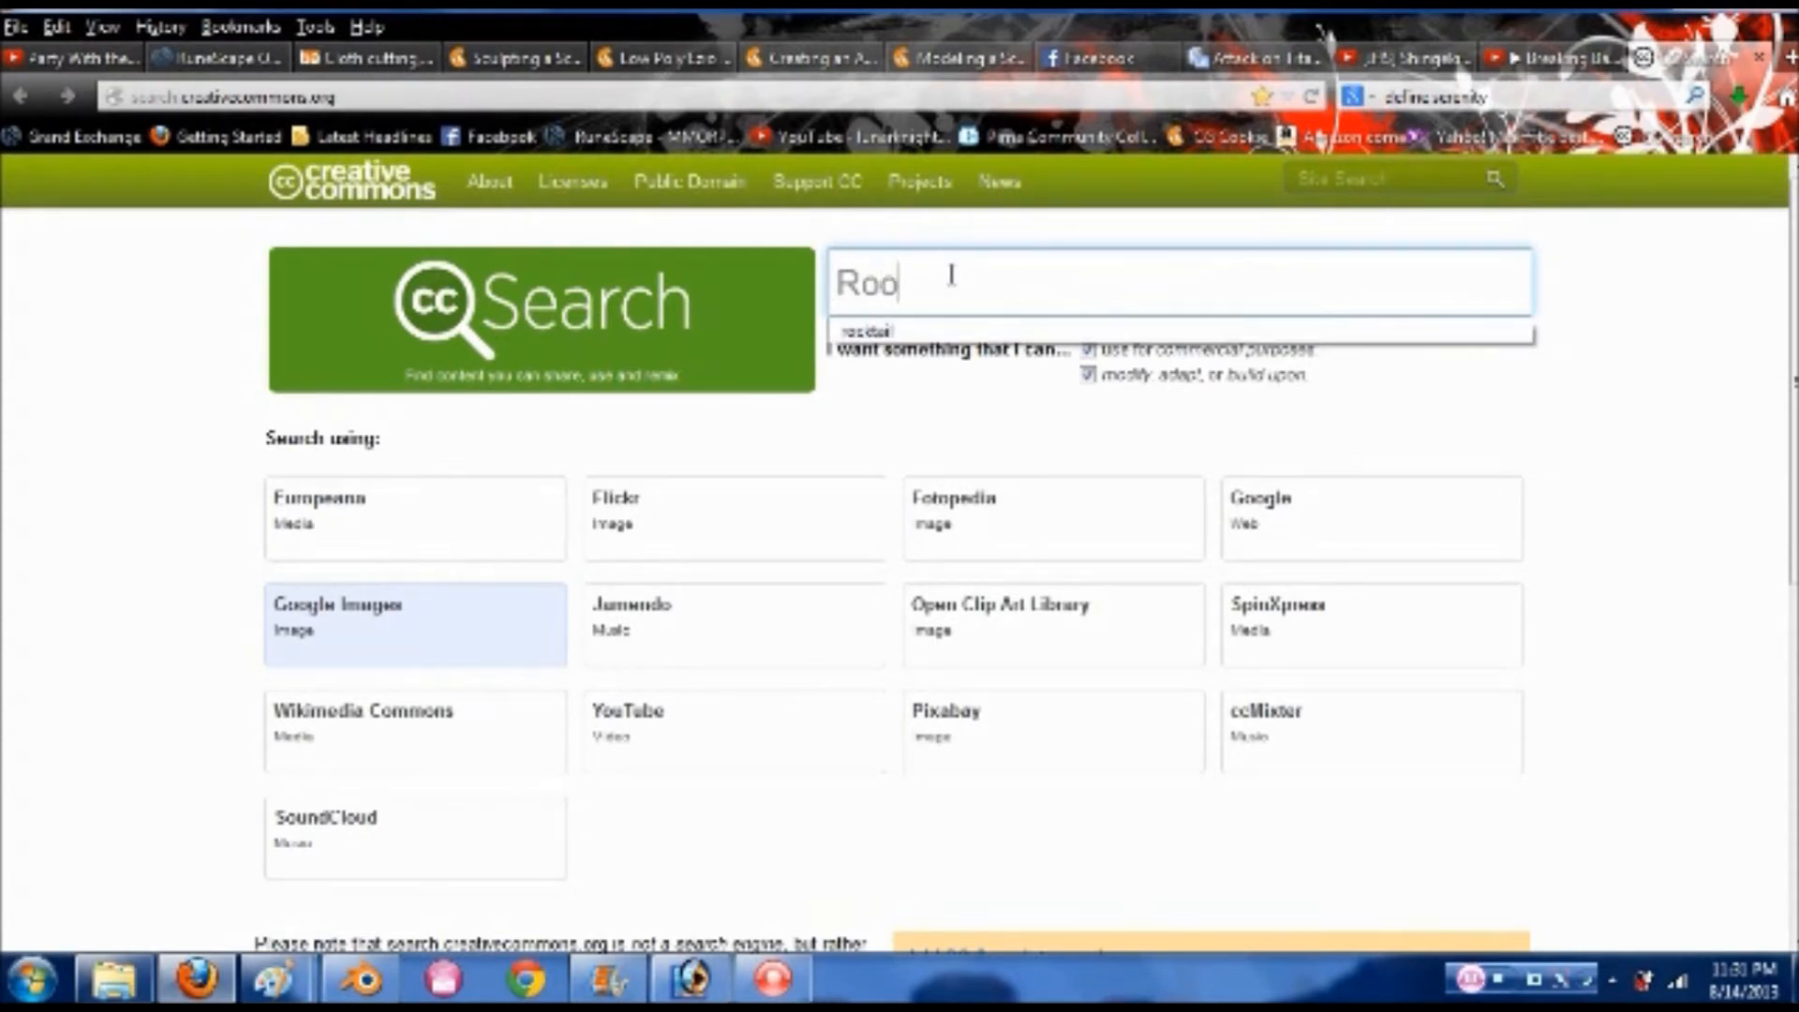
pyautogui.write('f Tile Texture')
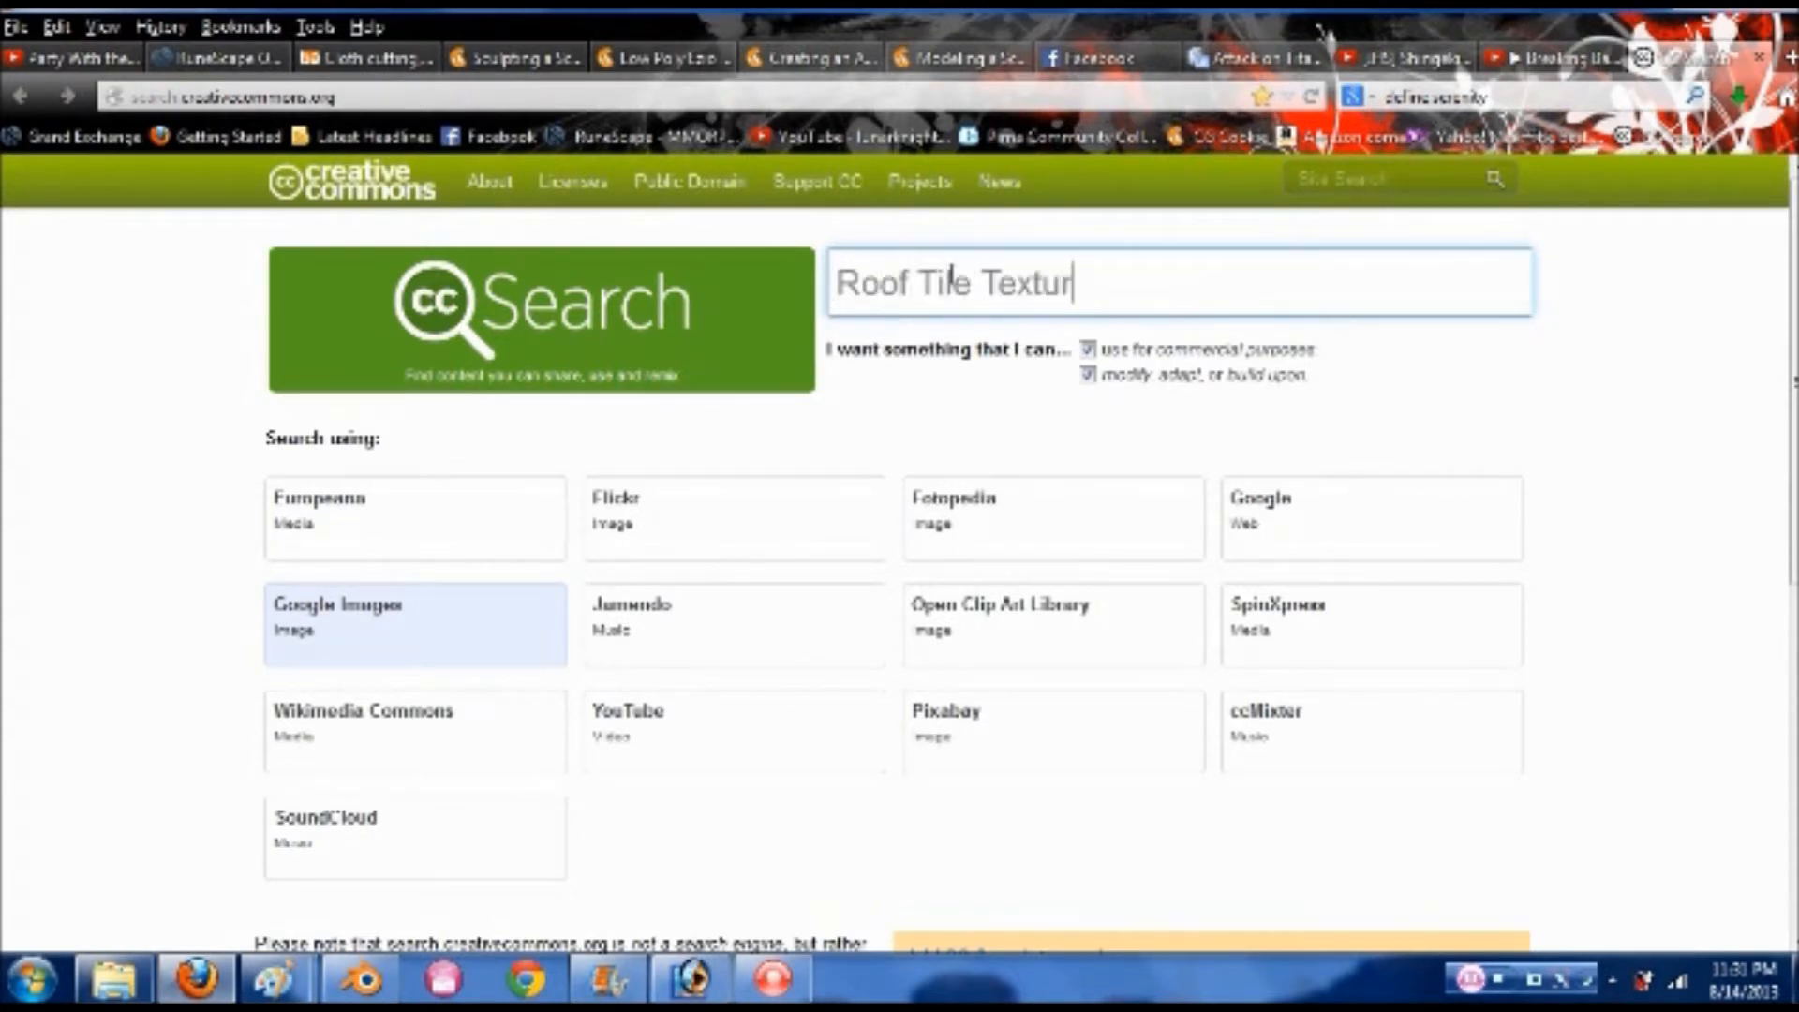
pyautogui.press('Return')
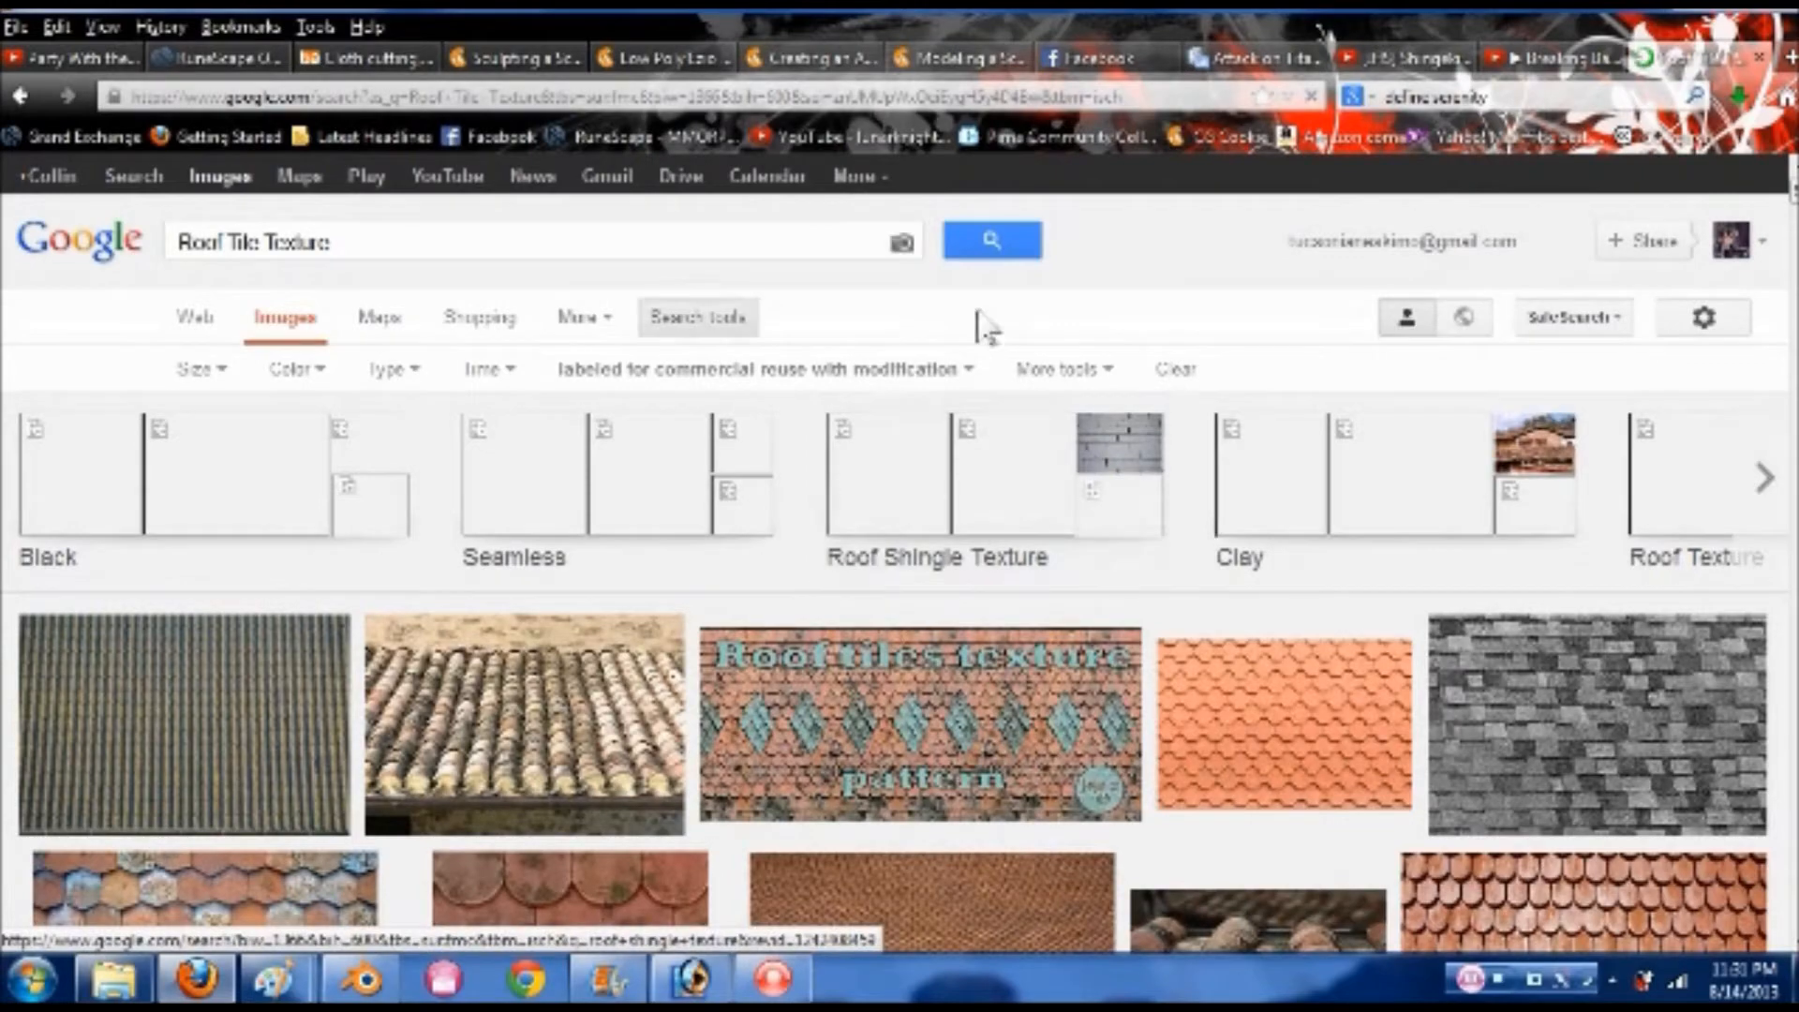
# - Find the Swiss house roof tiles picture with multicoloured hexagonal tiles among the results and view its original image
pyautogui.scroll(-3, 979, 323)
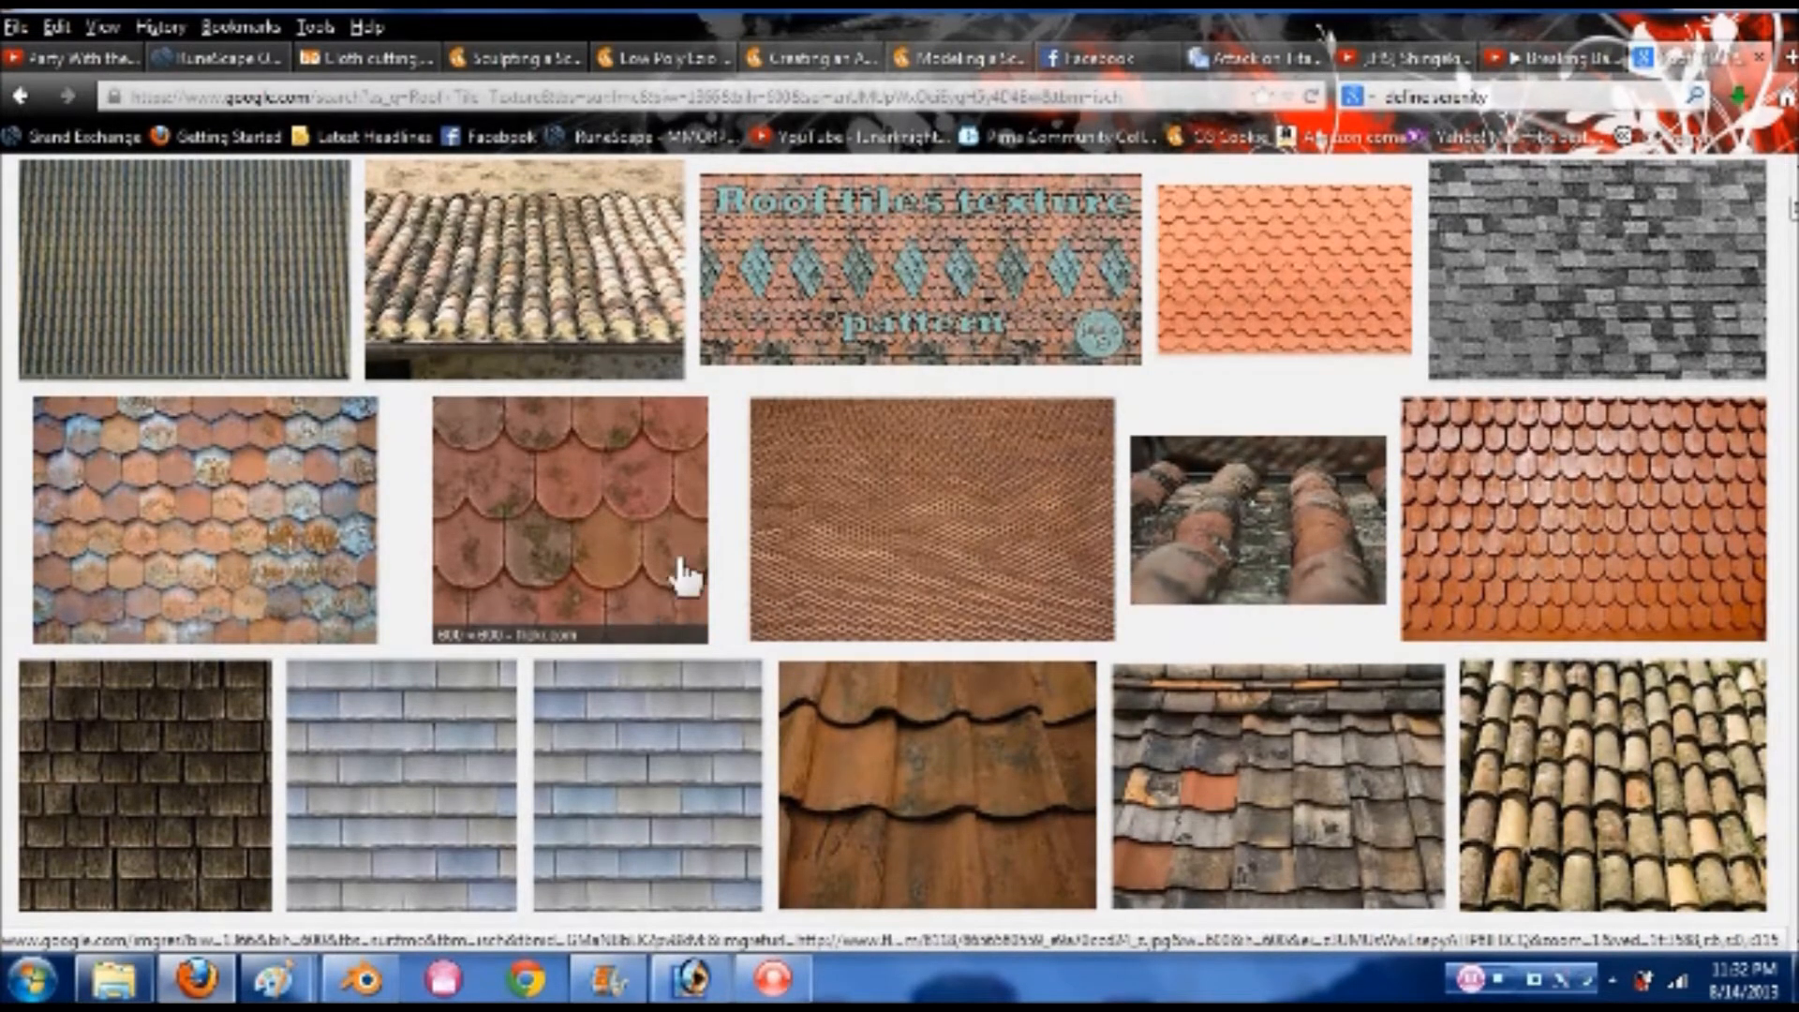
pyautogui.scroll(-2, 455, 489)
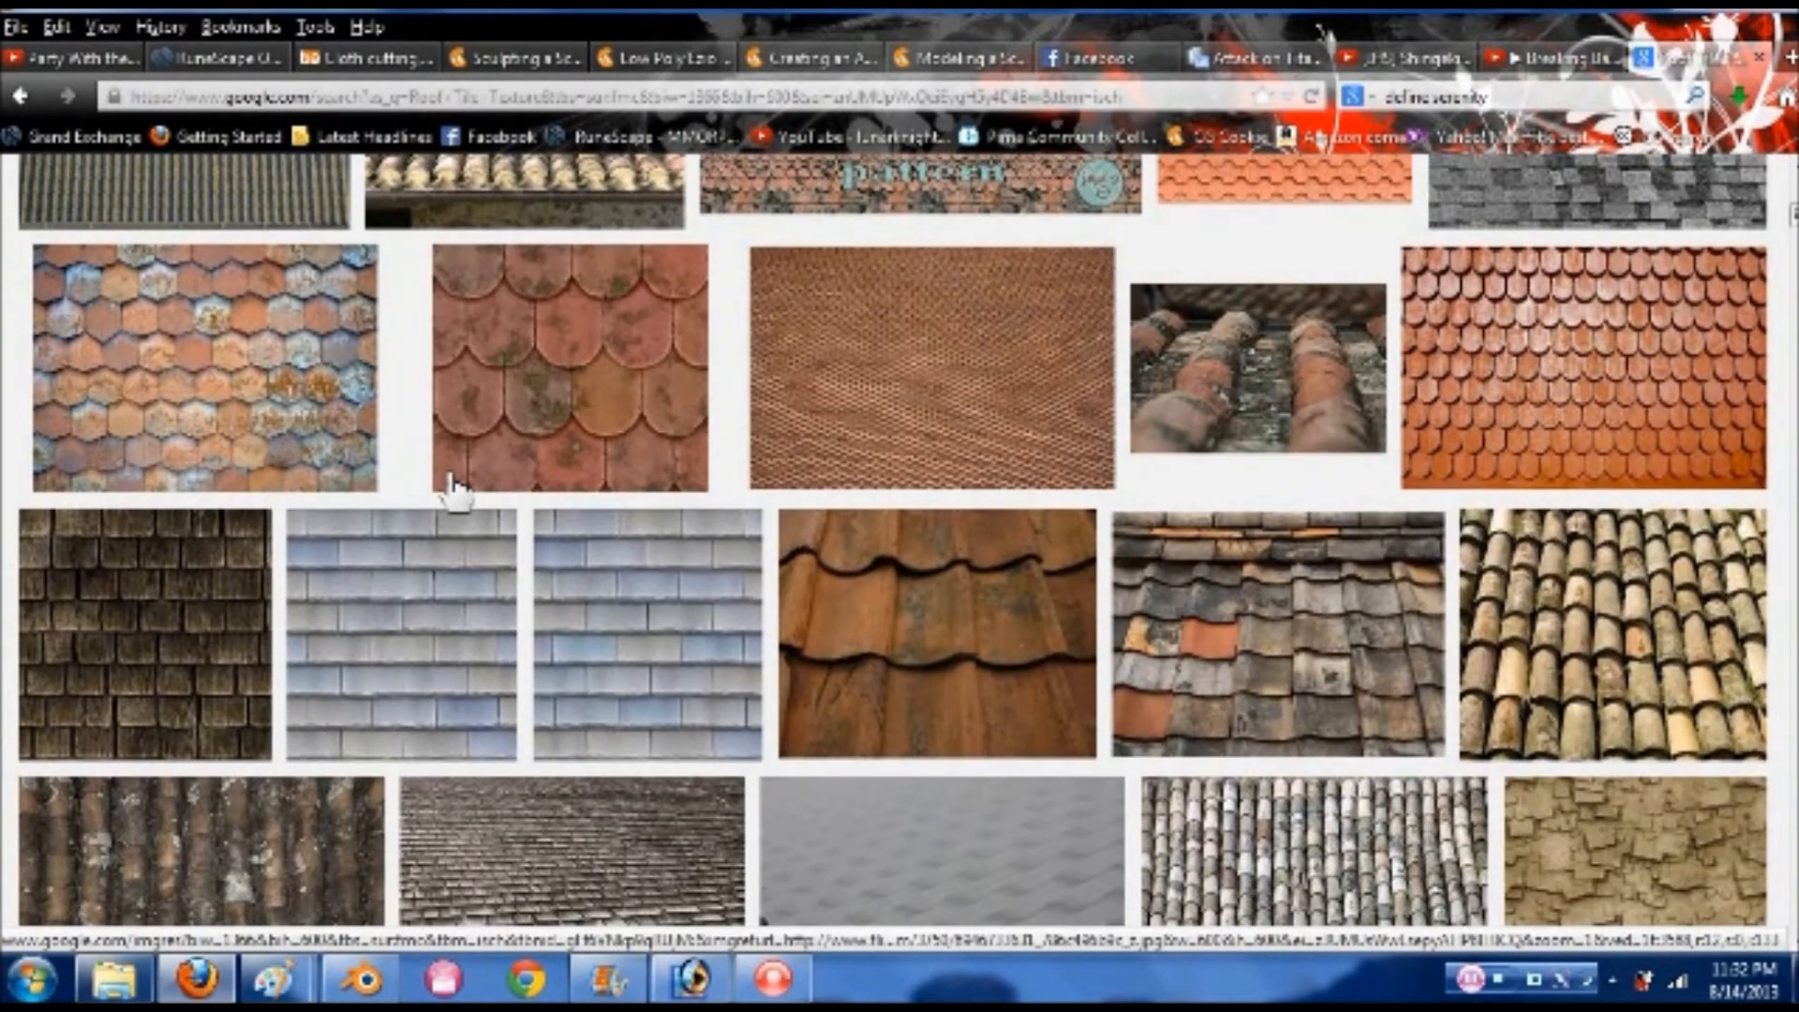
pyautogui.click(293, 391)
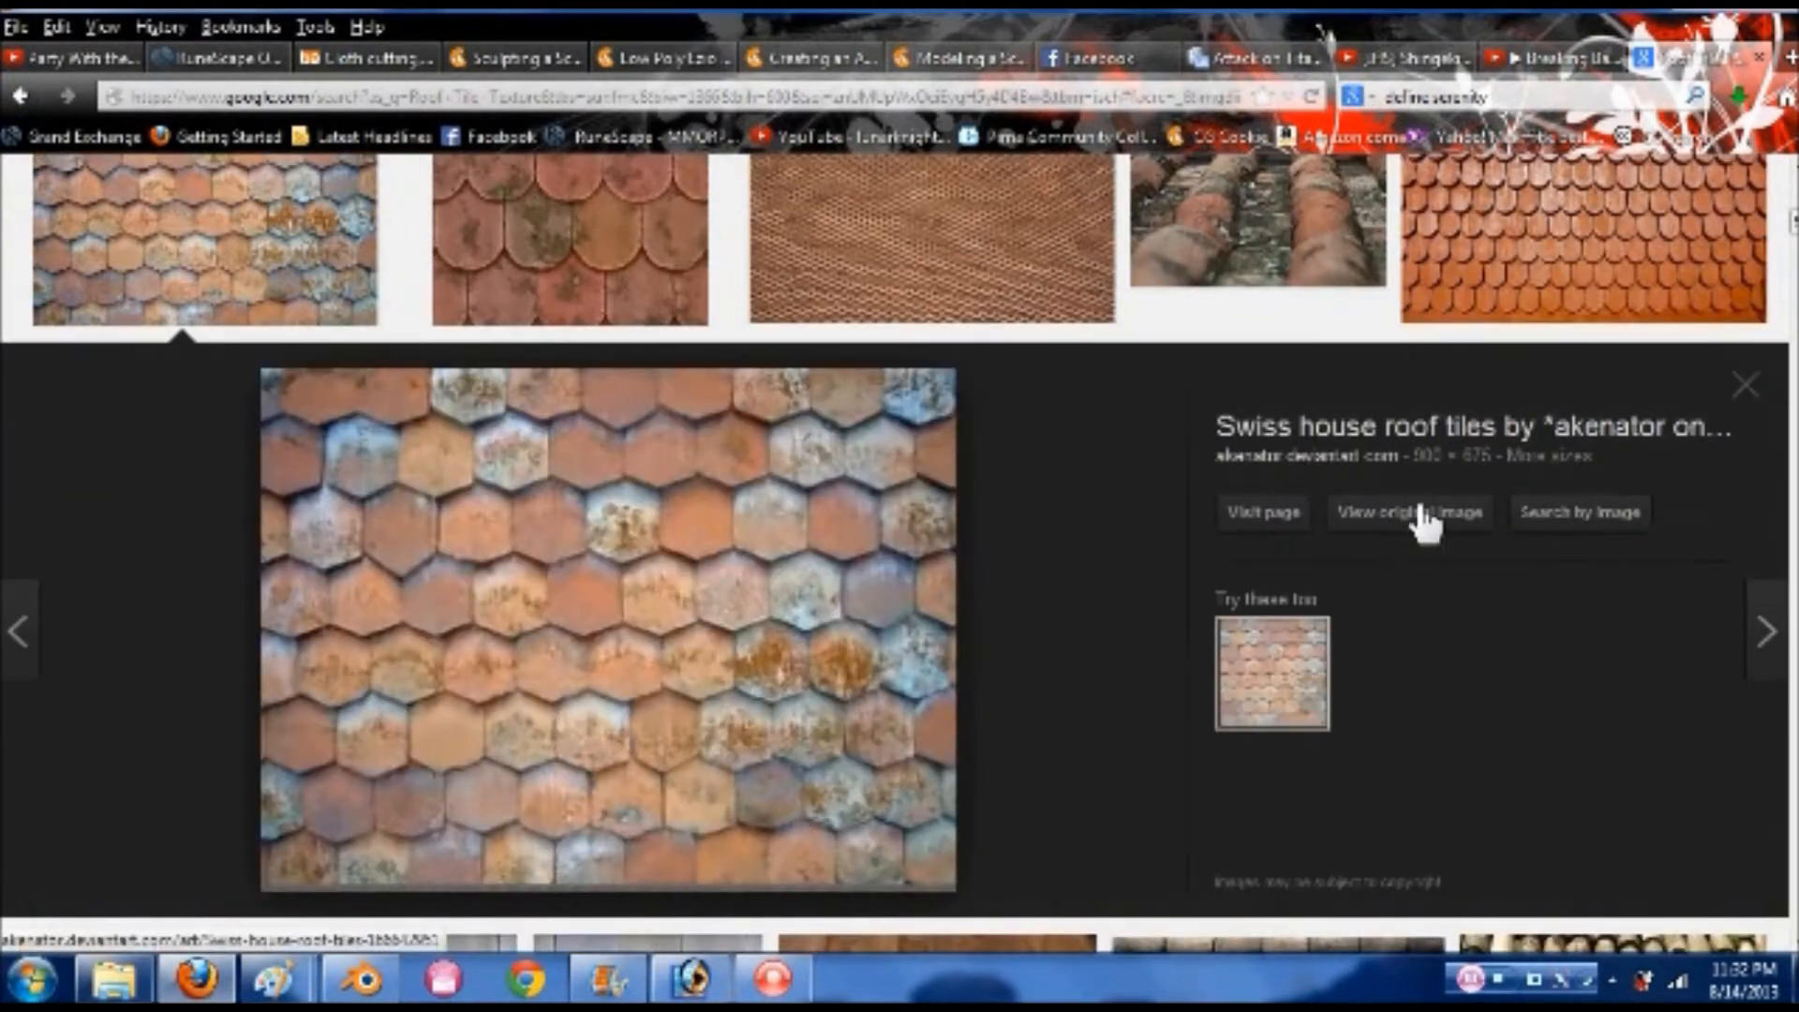
pyautogui.click(1424, 518)
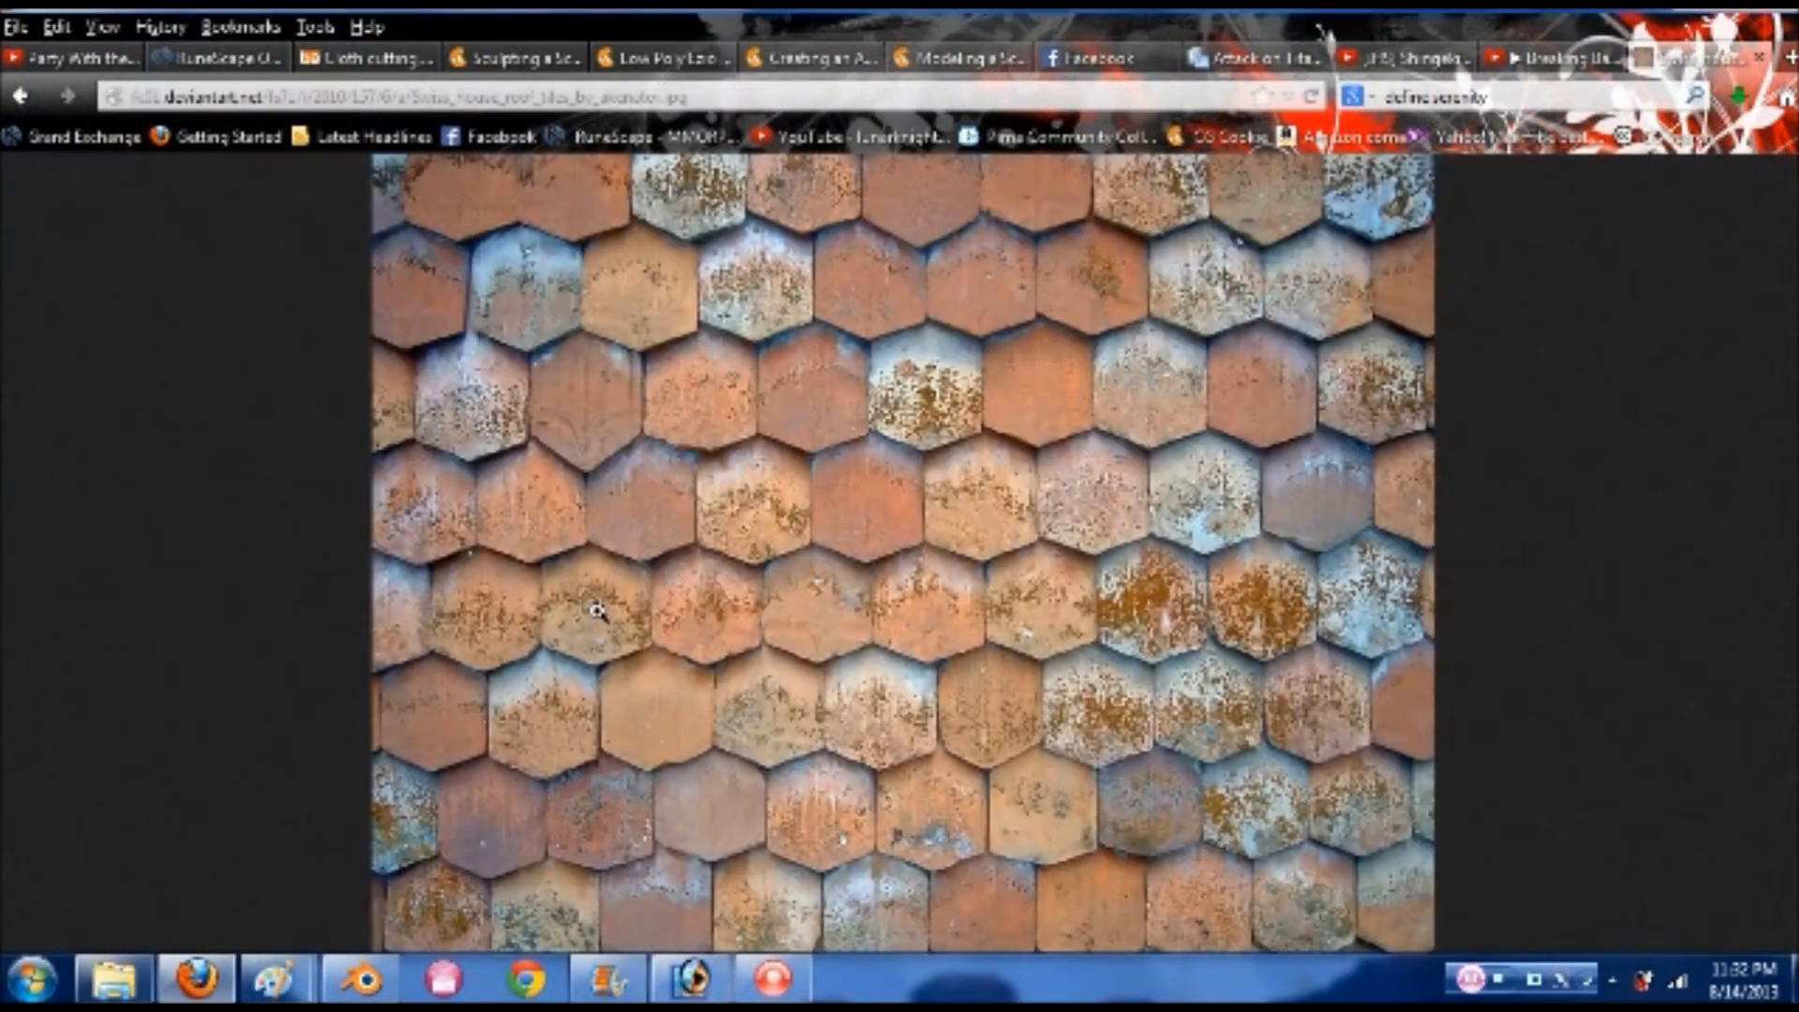
# - Save the Swiss house roof tiles image as a JPEG in the Blender Texture Library's Buildings folder
pyautogui.click(787, 538)
pyautogui.rightClick(787, 541)
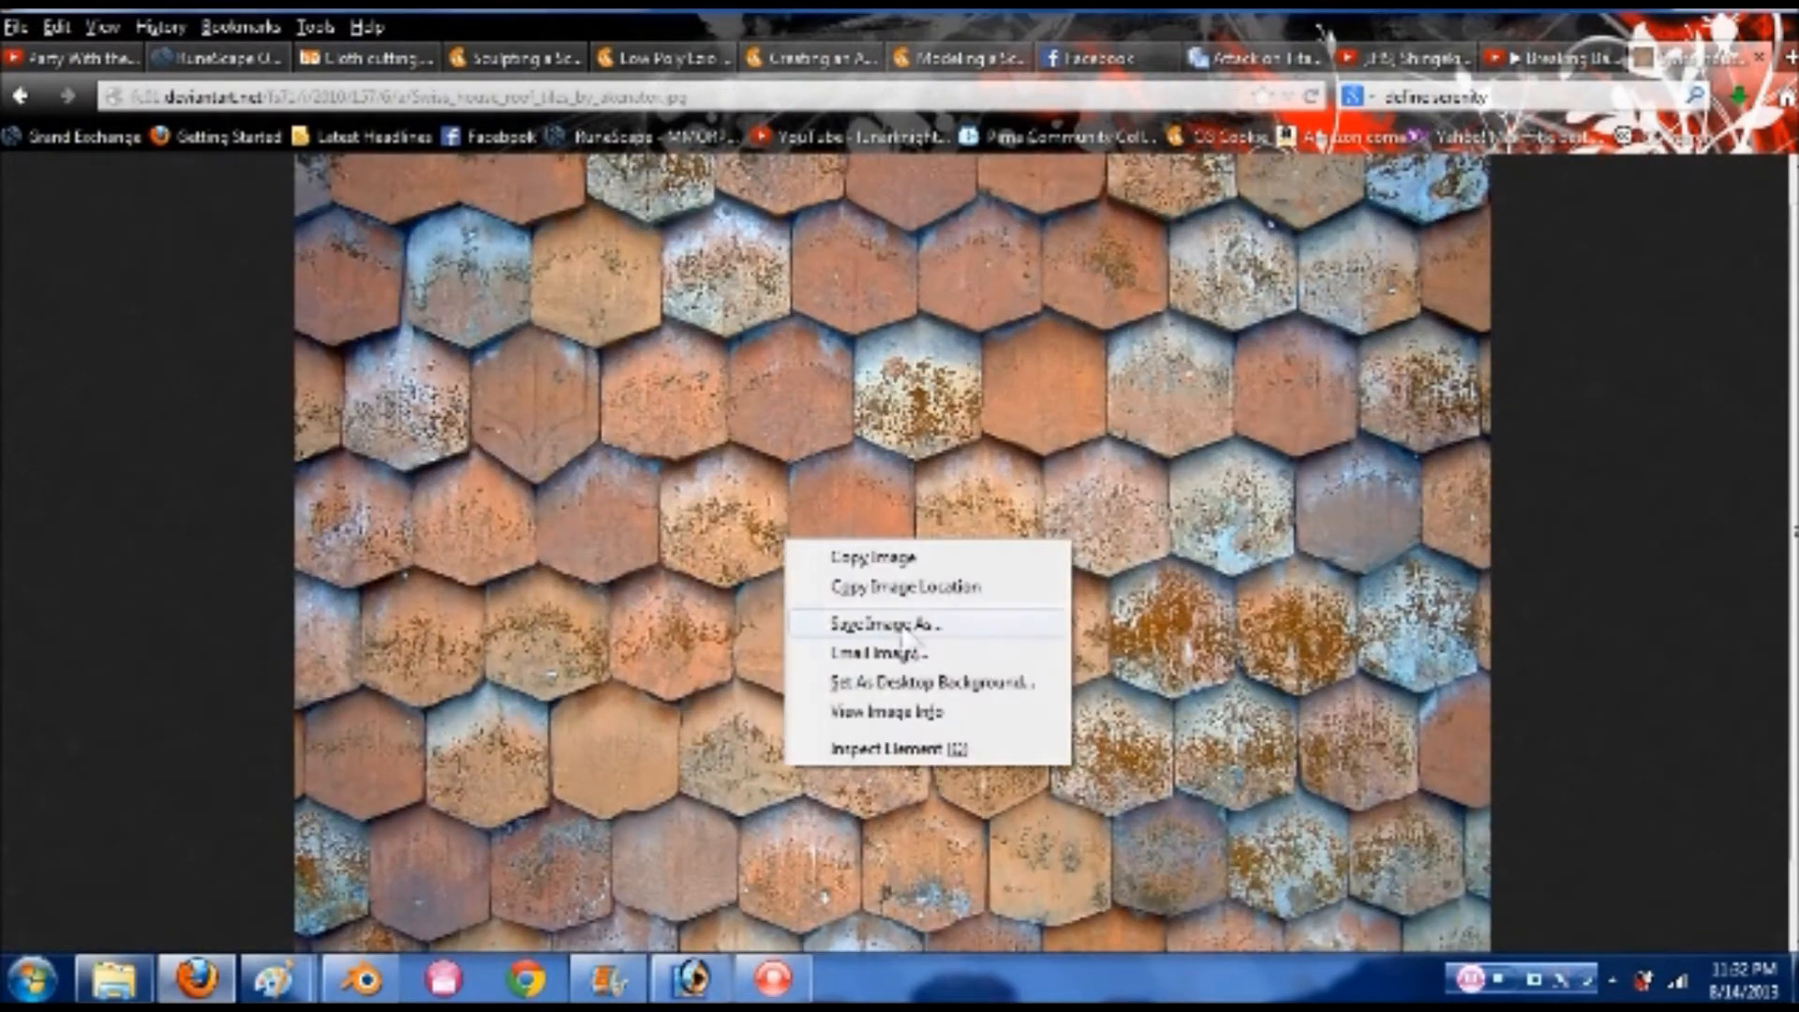
pyautogui.click(866, 634)
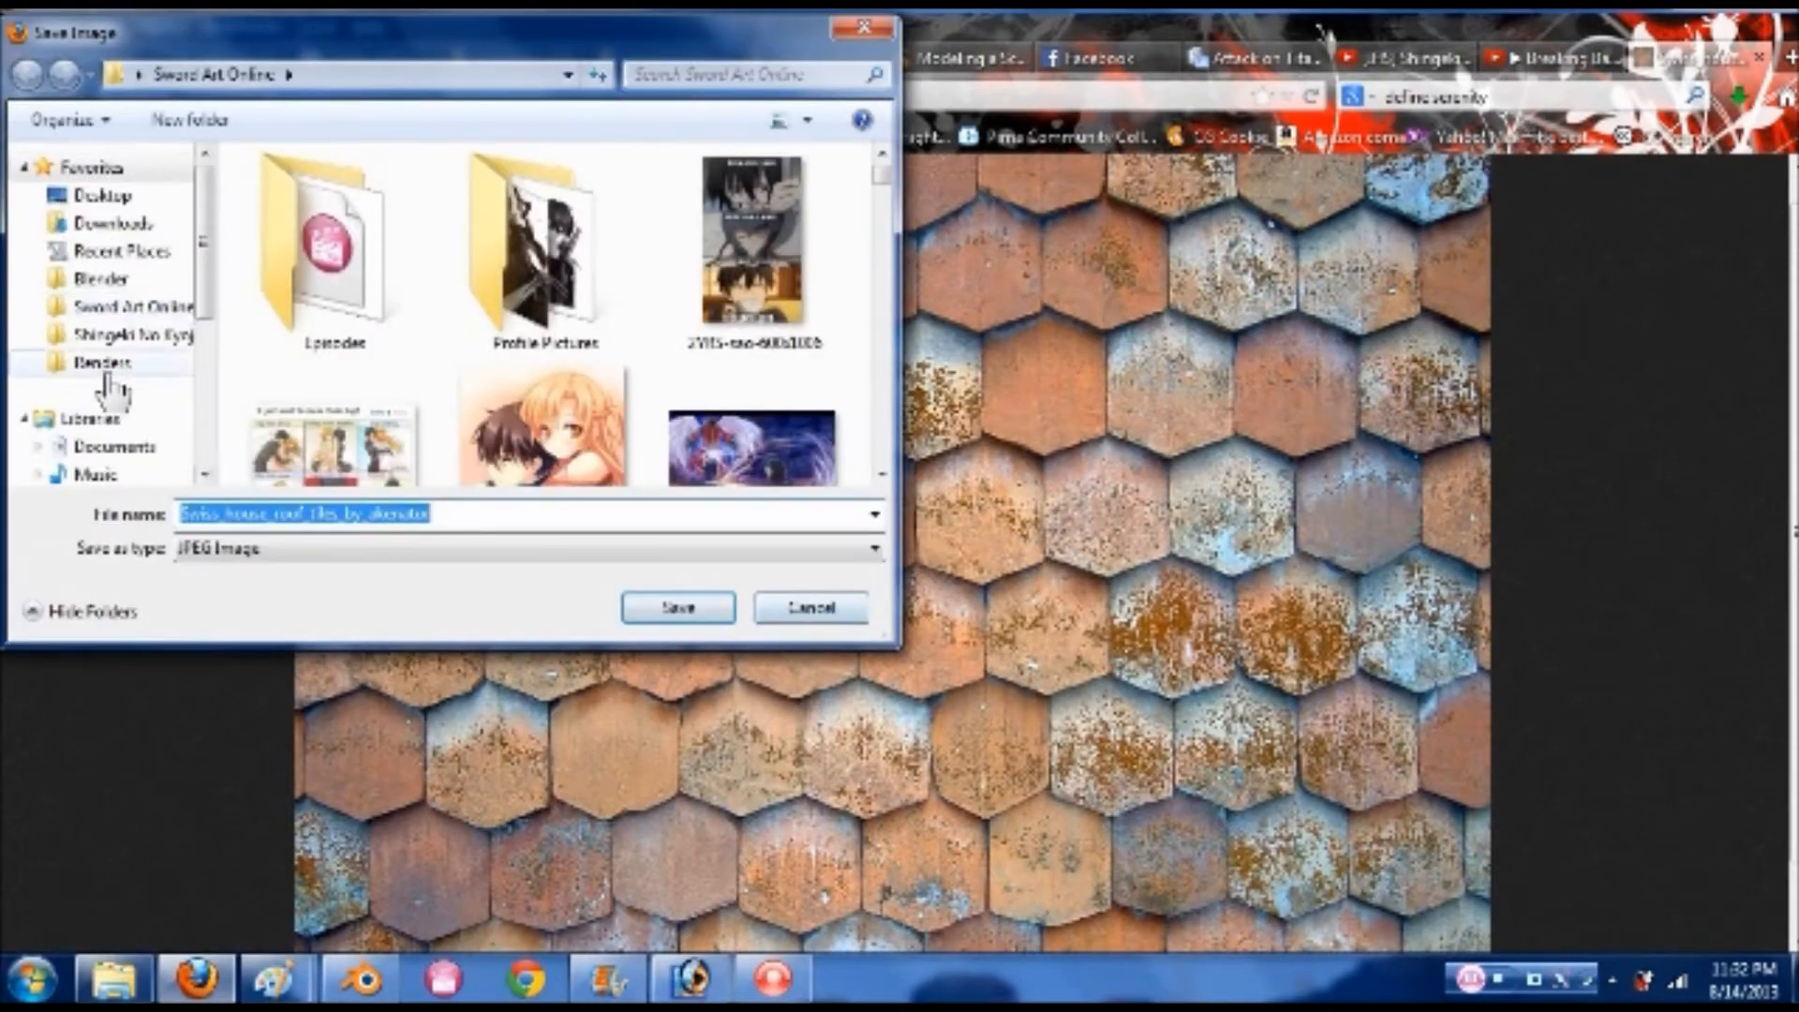
pyautogui.scroll(-1, 141, 304)
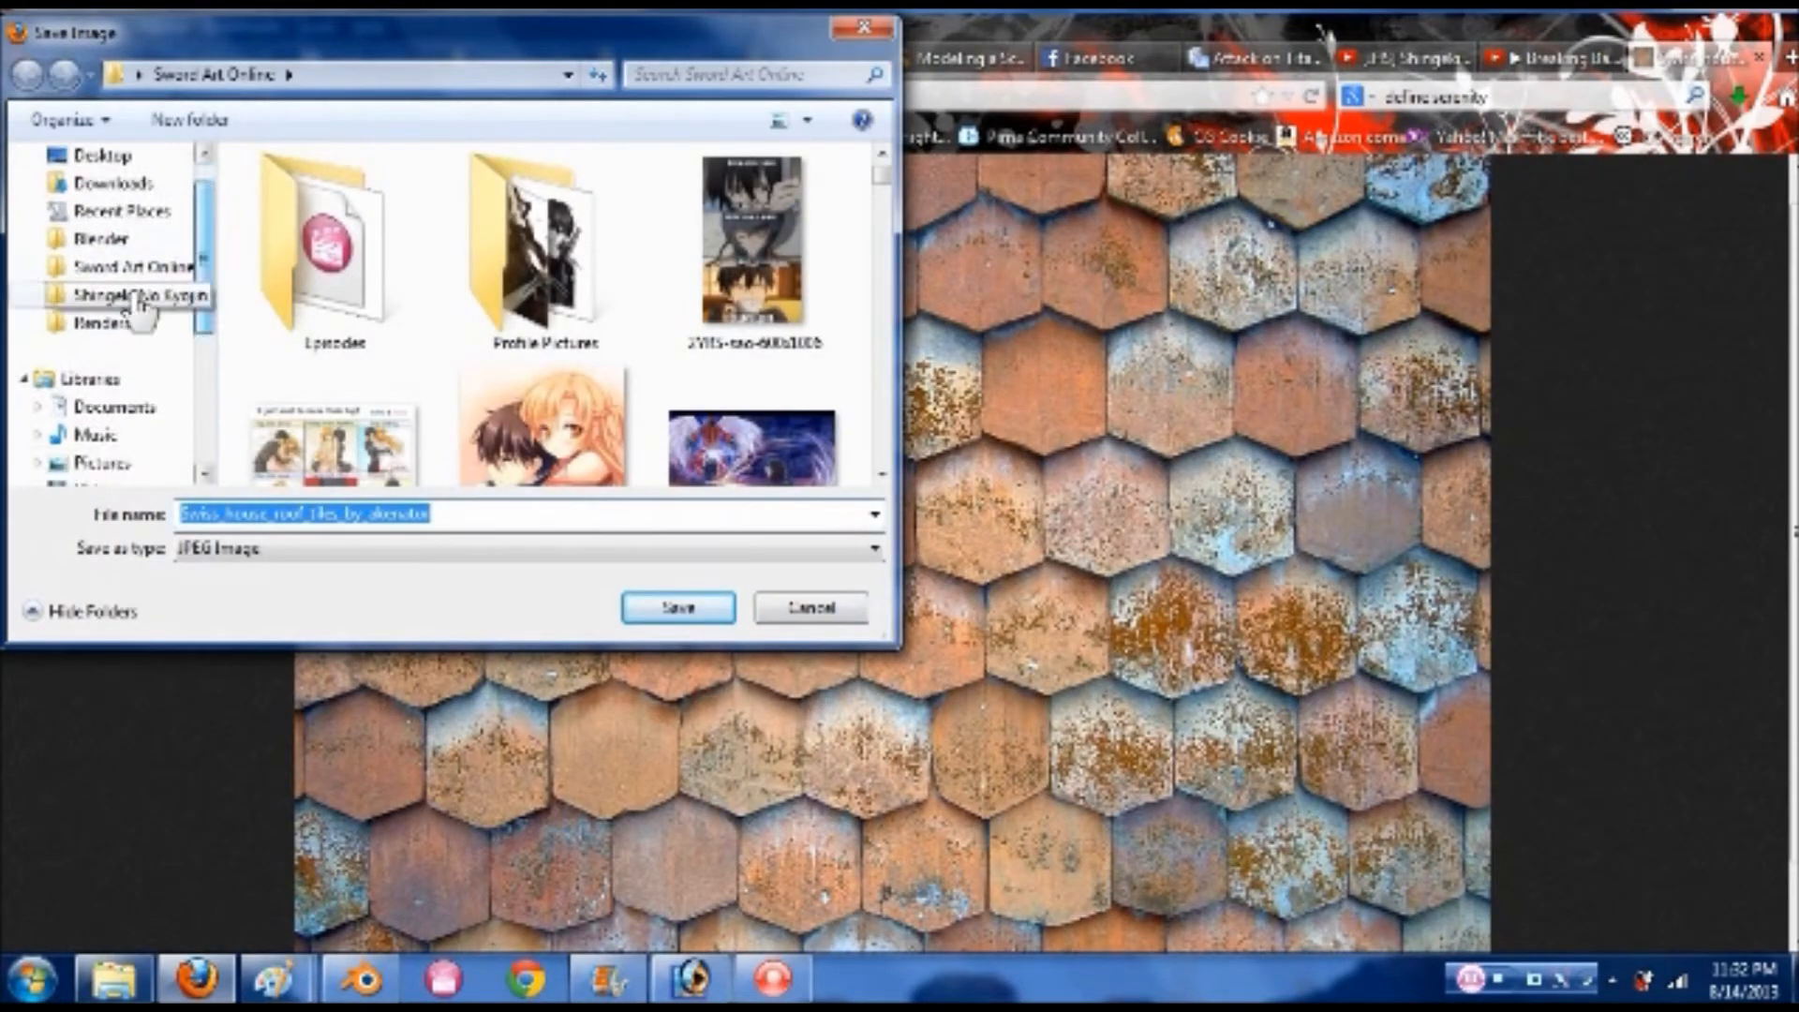
pyautogui.click(101, 238)
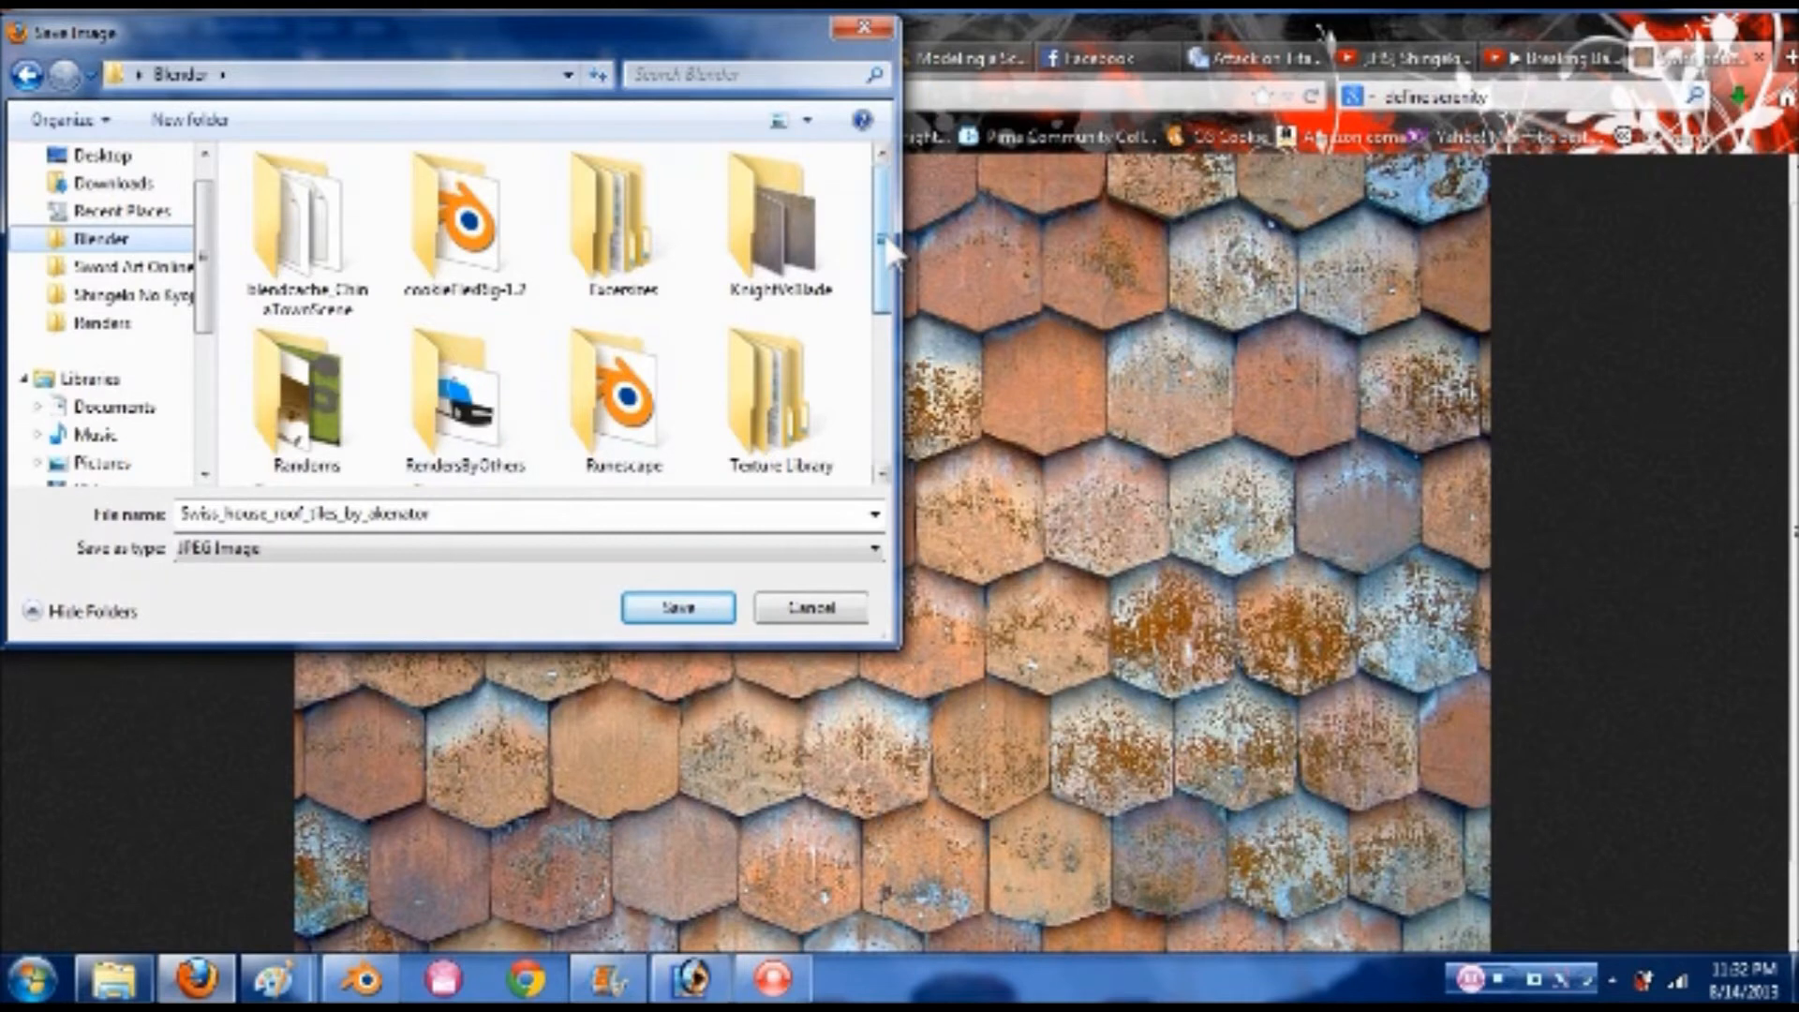
pyautogui.moveTo(885, 240); pyautogui.dragTo(884, 261)
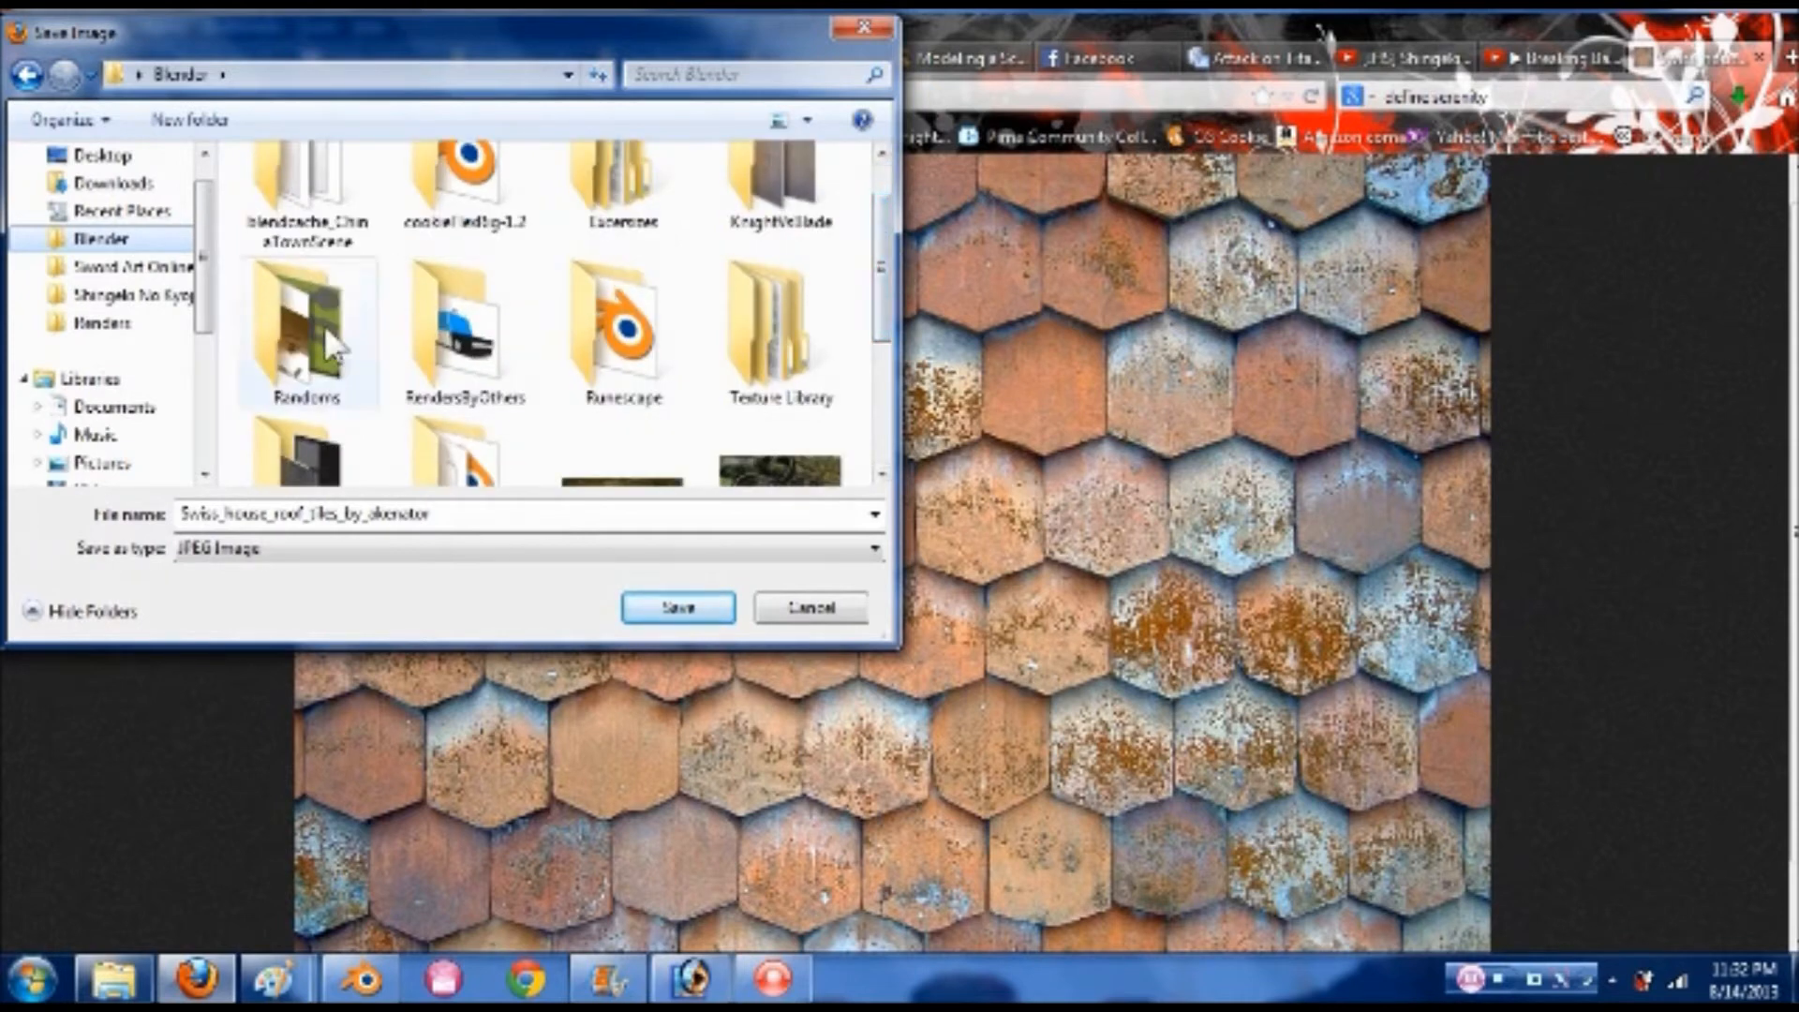
pyautogui.doubleClick(766, 346)
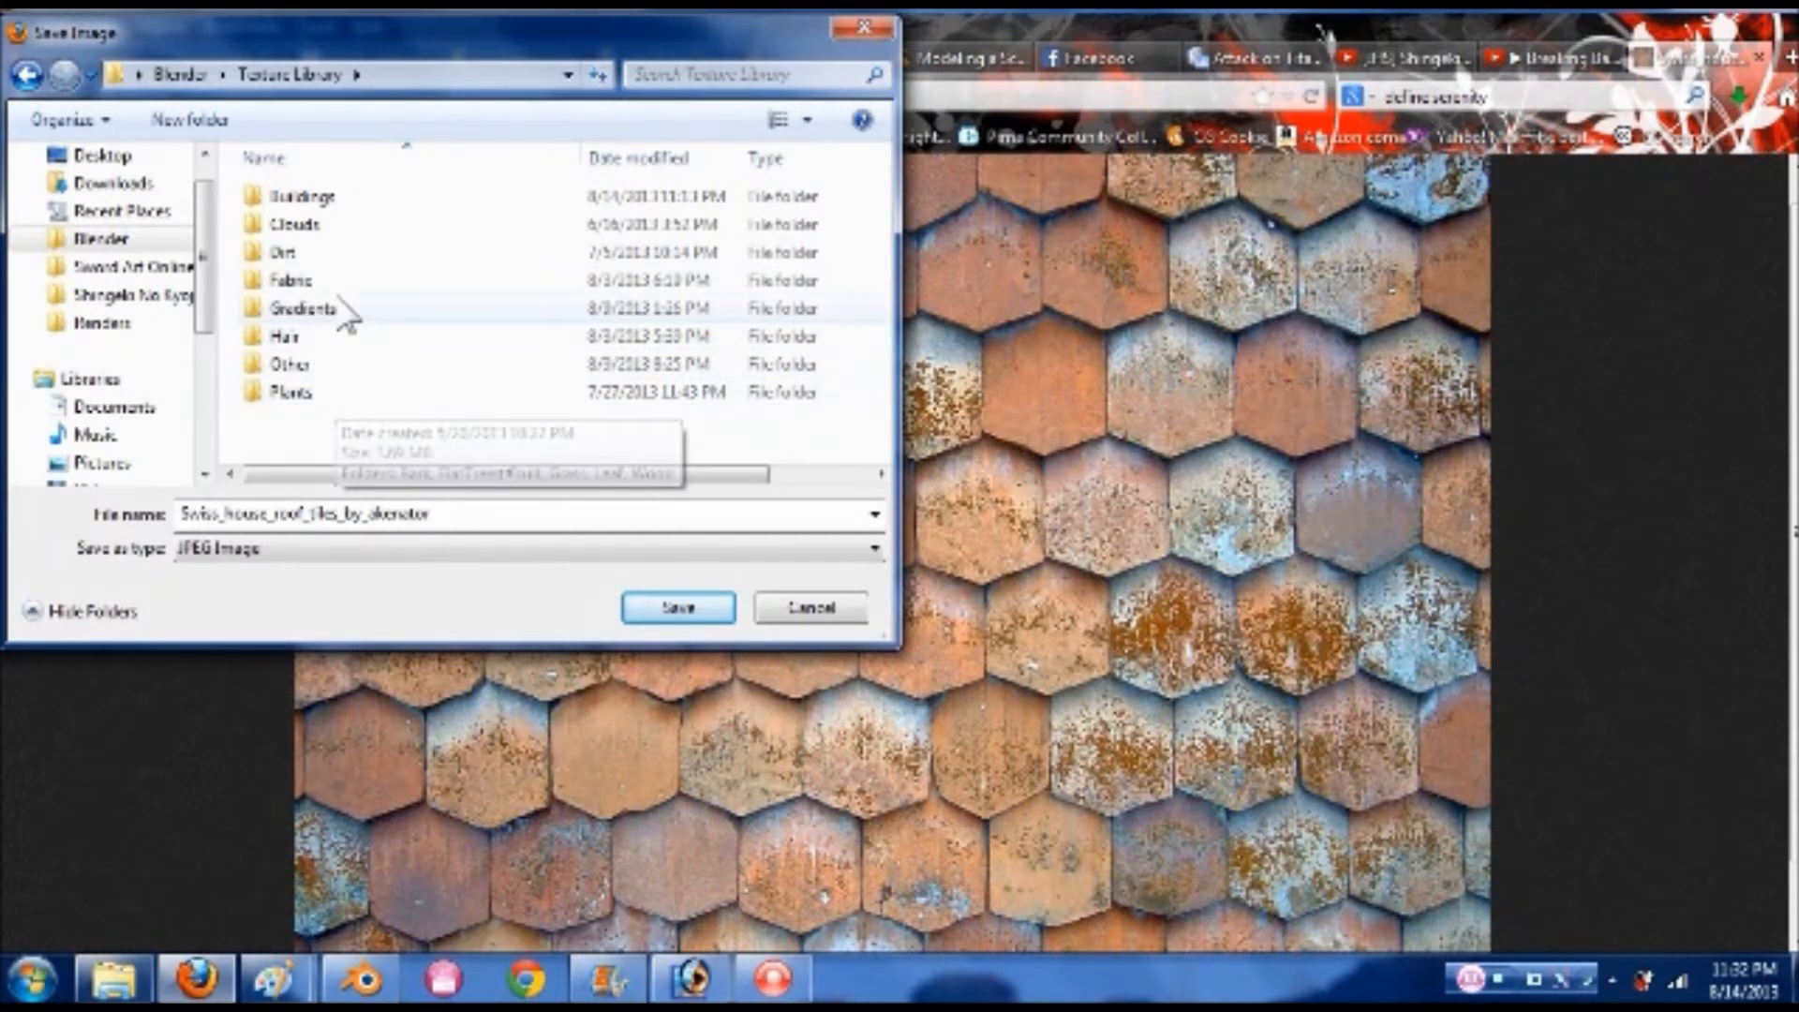
pyautogui.doubleClick(350, 197)
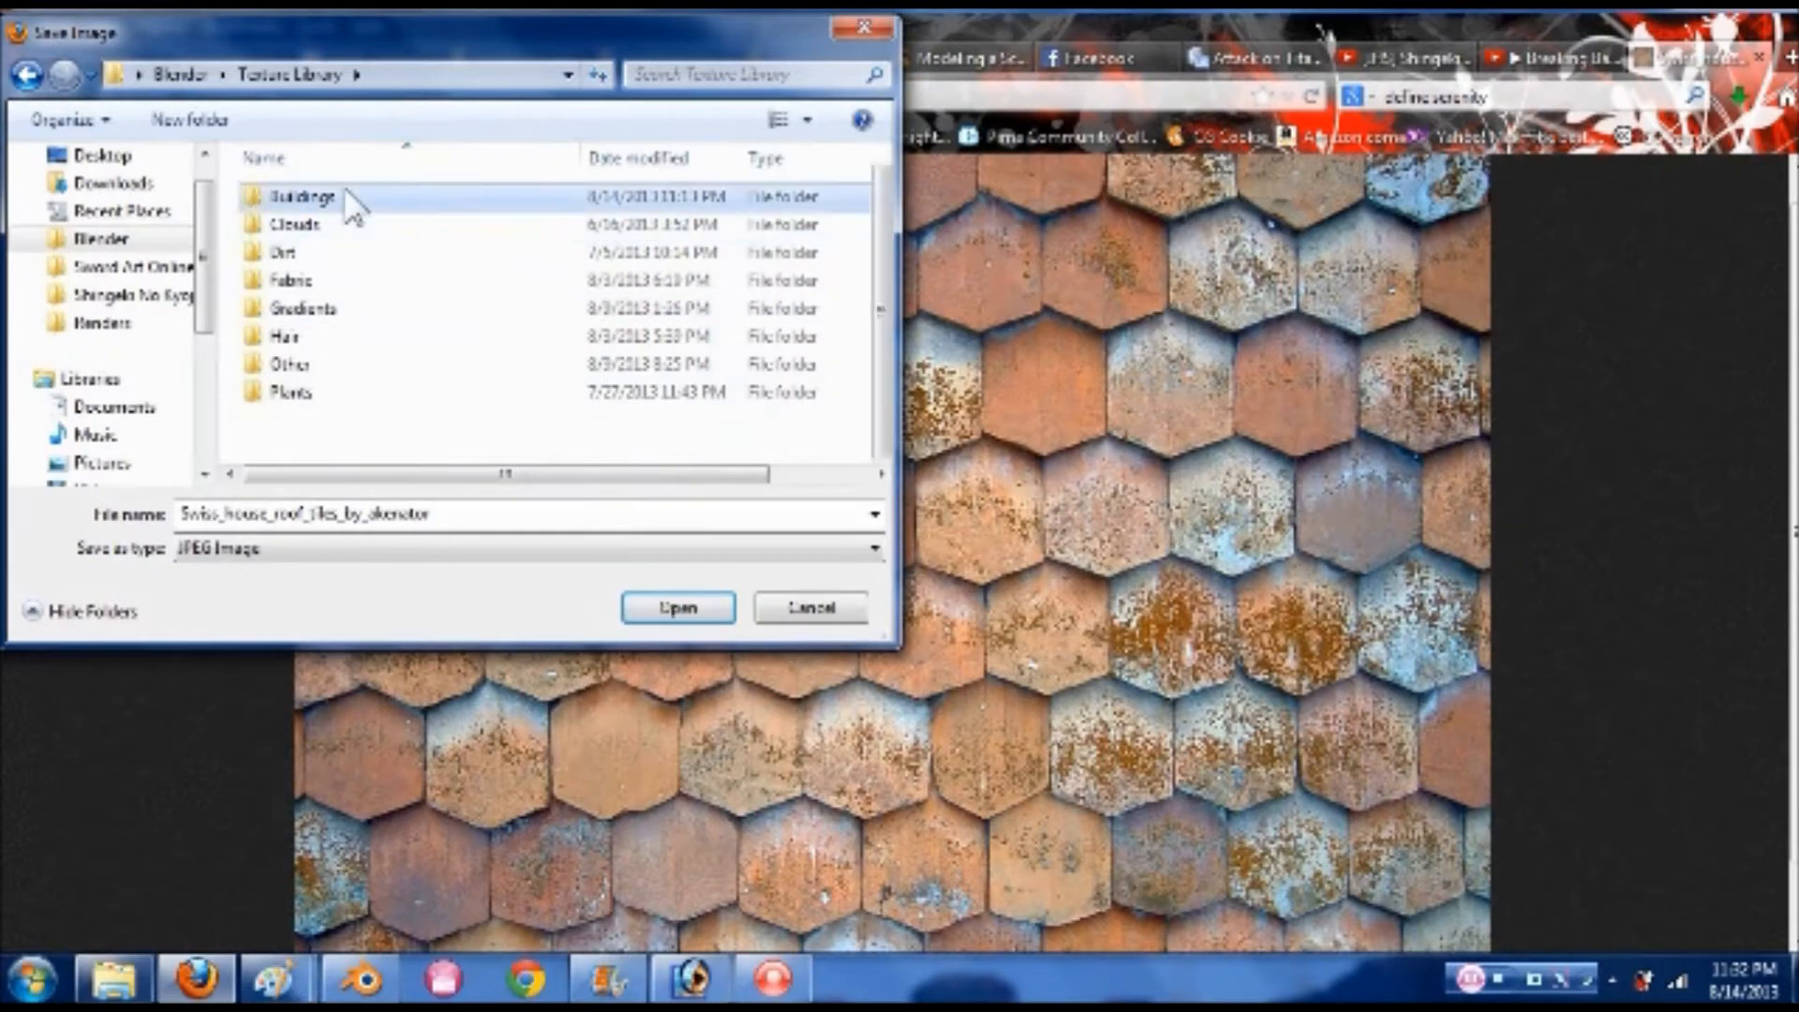
pyautogui.click(680, 609)
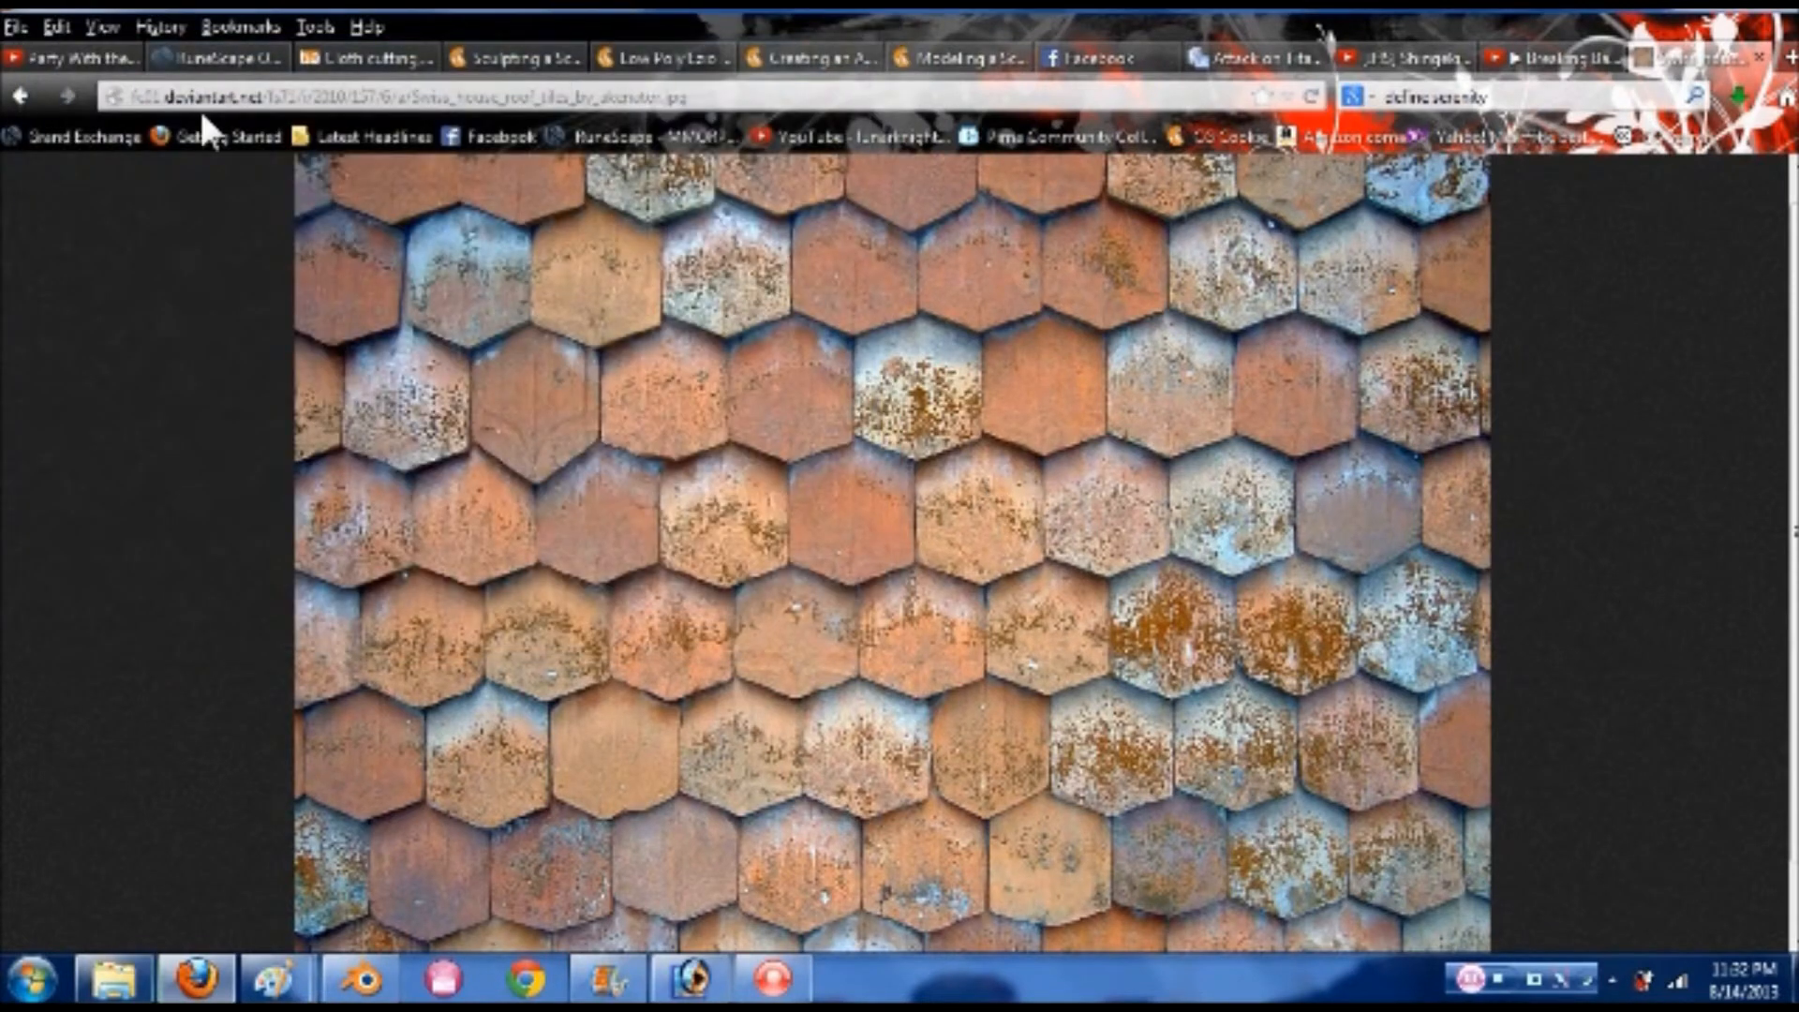
# - Return to the image results and view the original image of the Vintage Clay Tile texture from Flickr
pyautogui.click(19, 95)
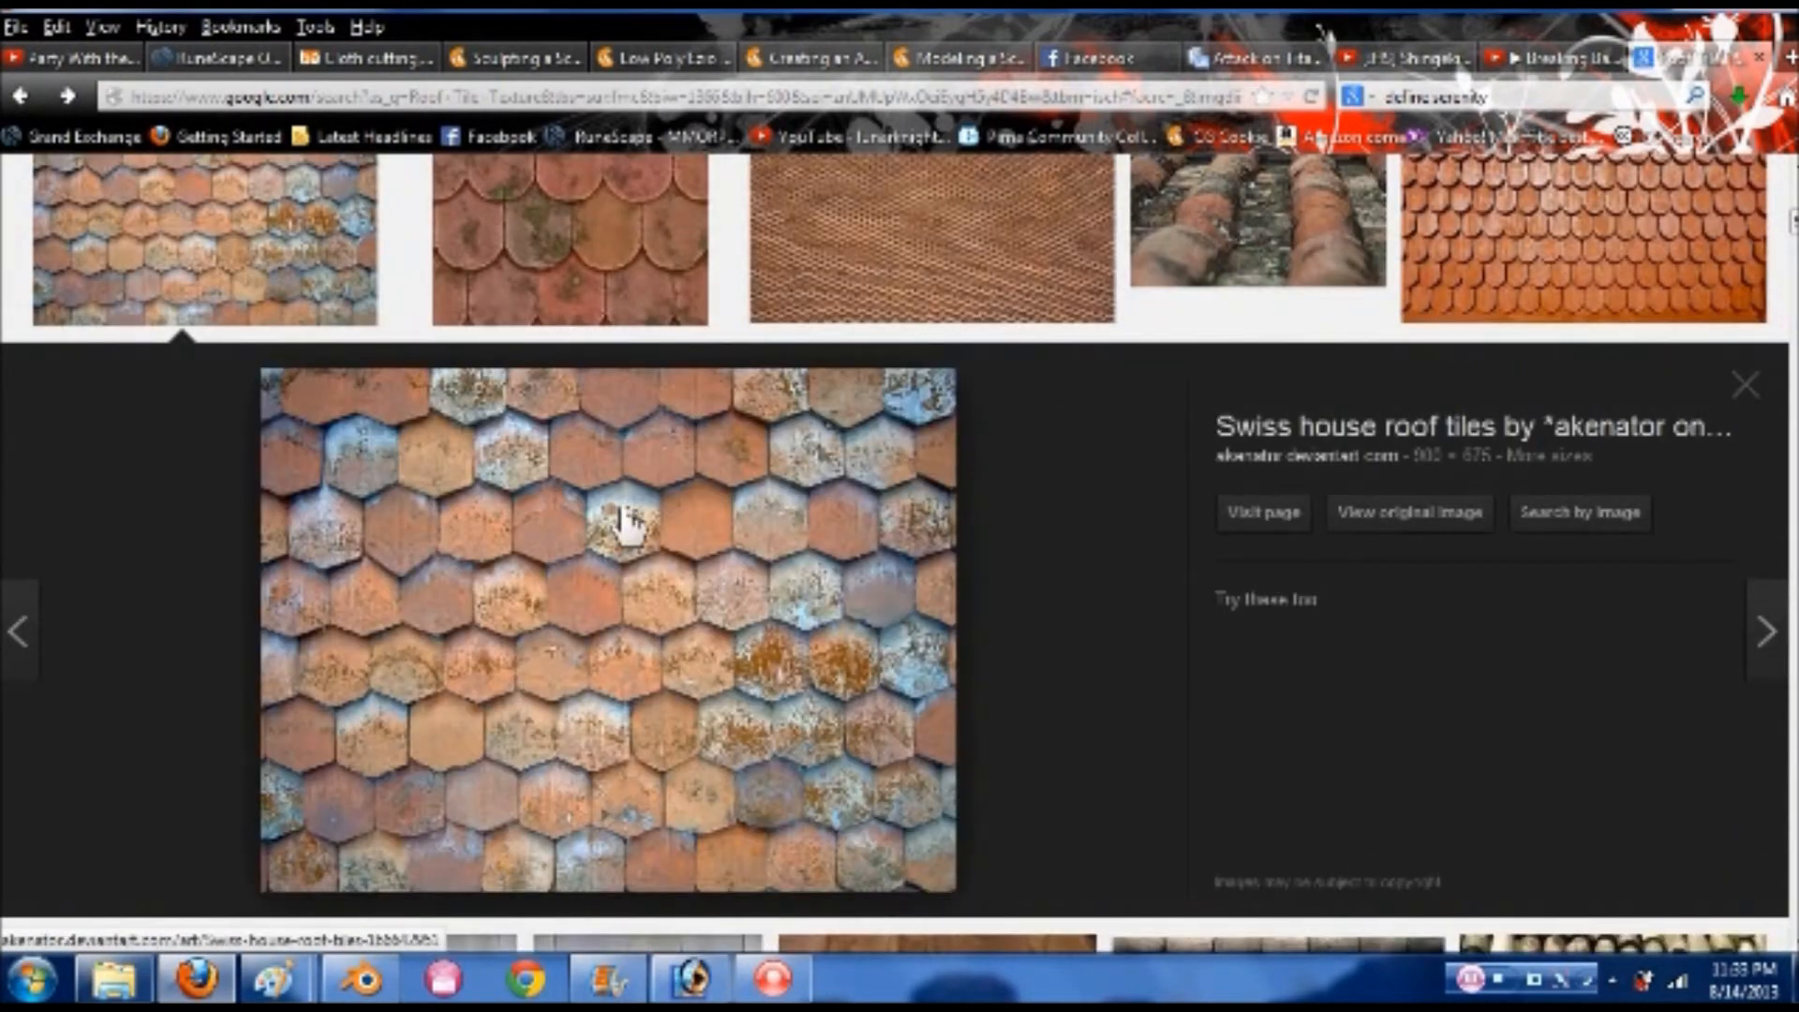
pyautogui.scroll(3, 337, 455)
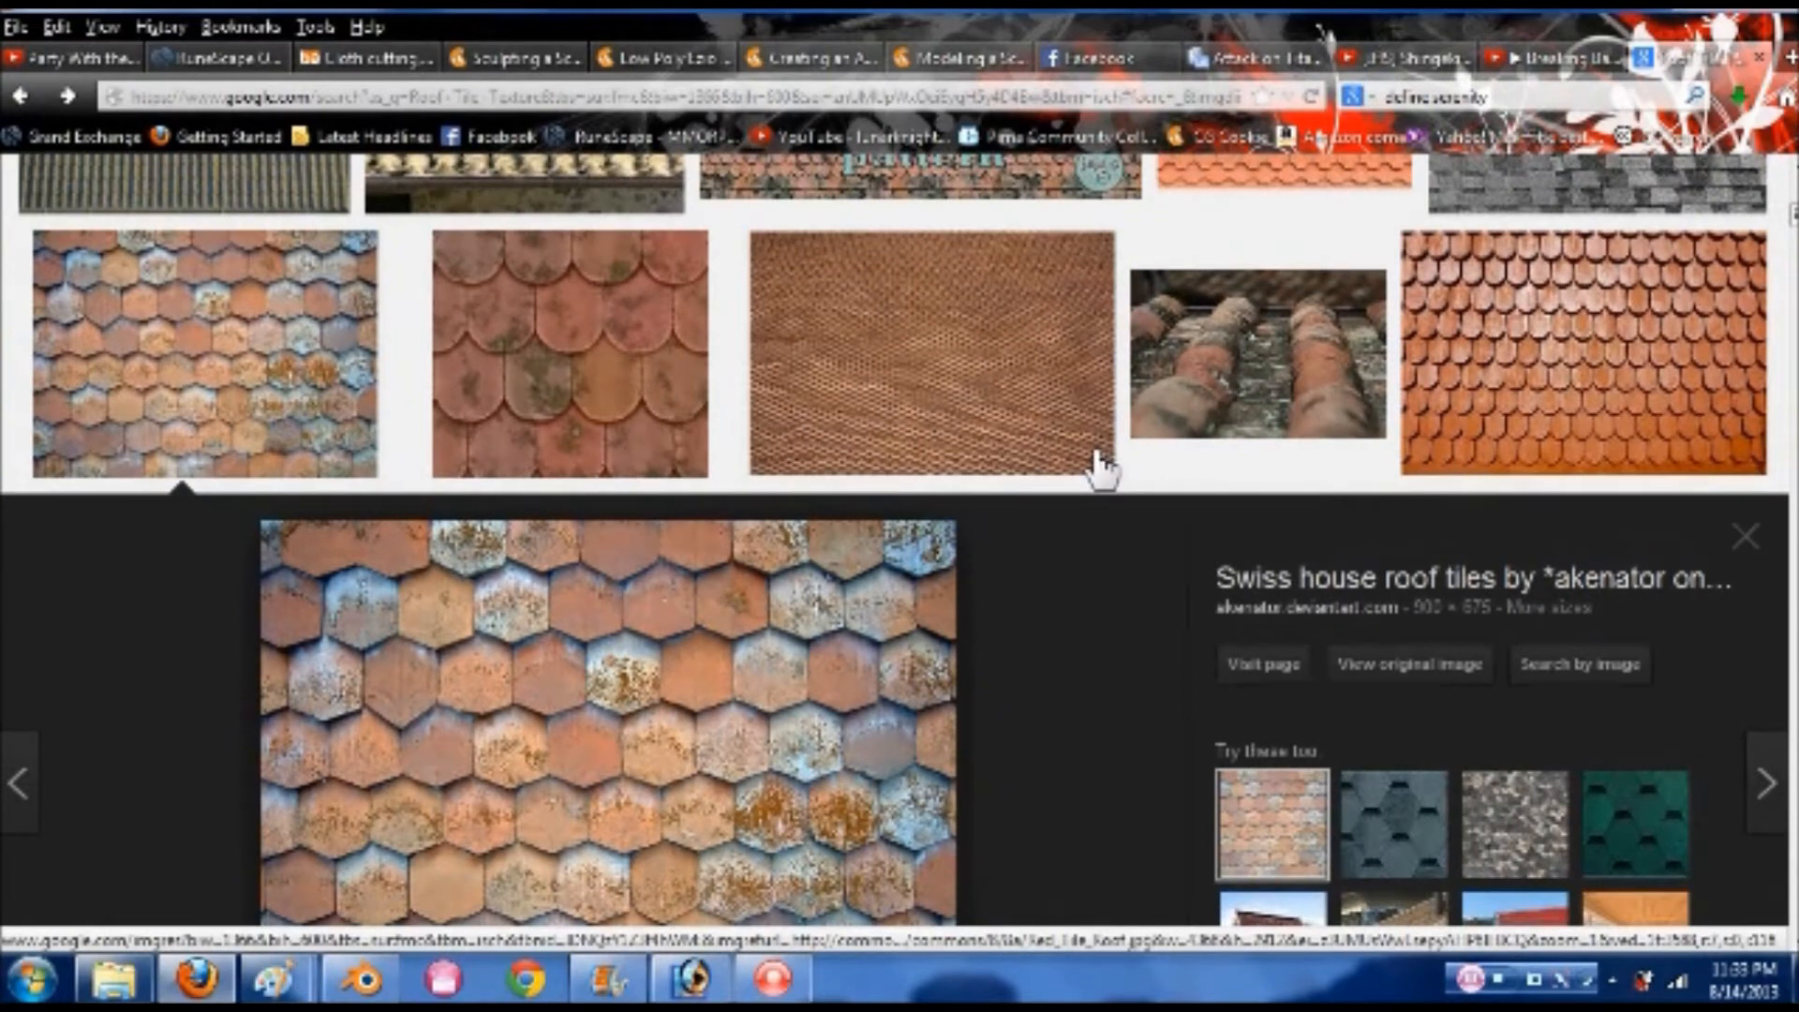
pyautogui.click(629, 384)
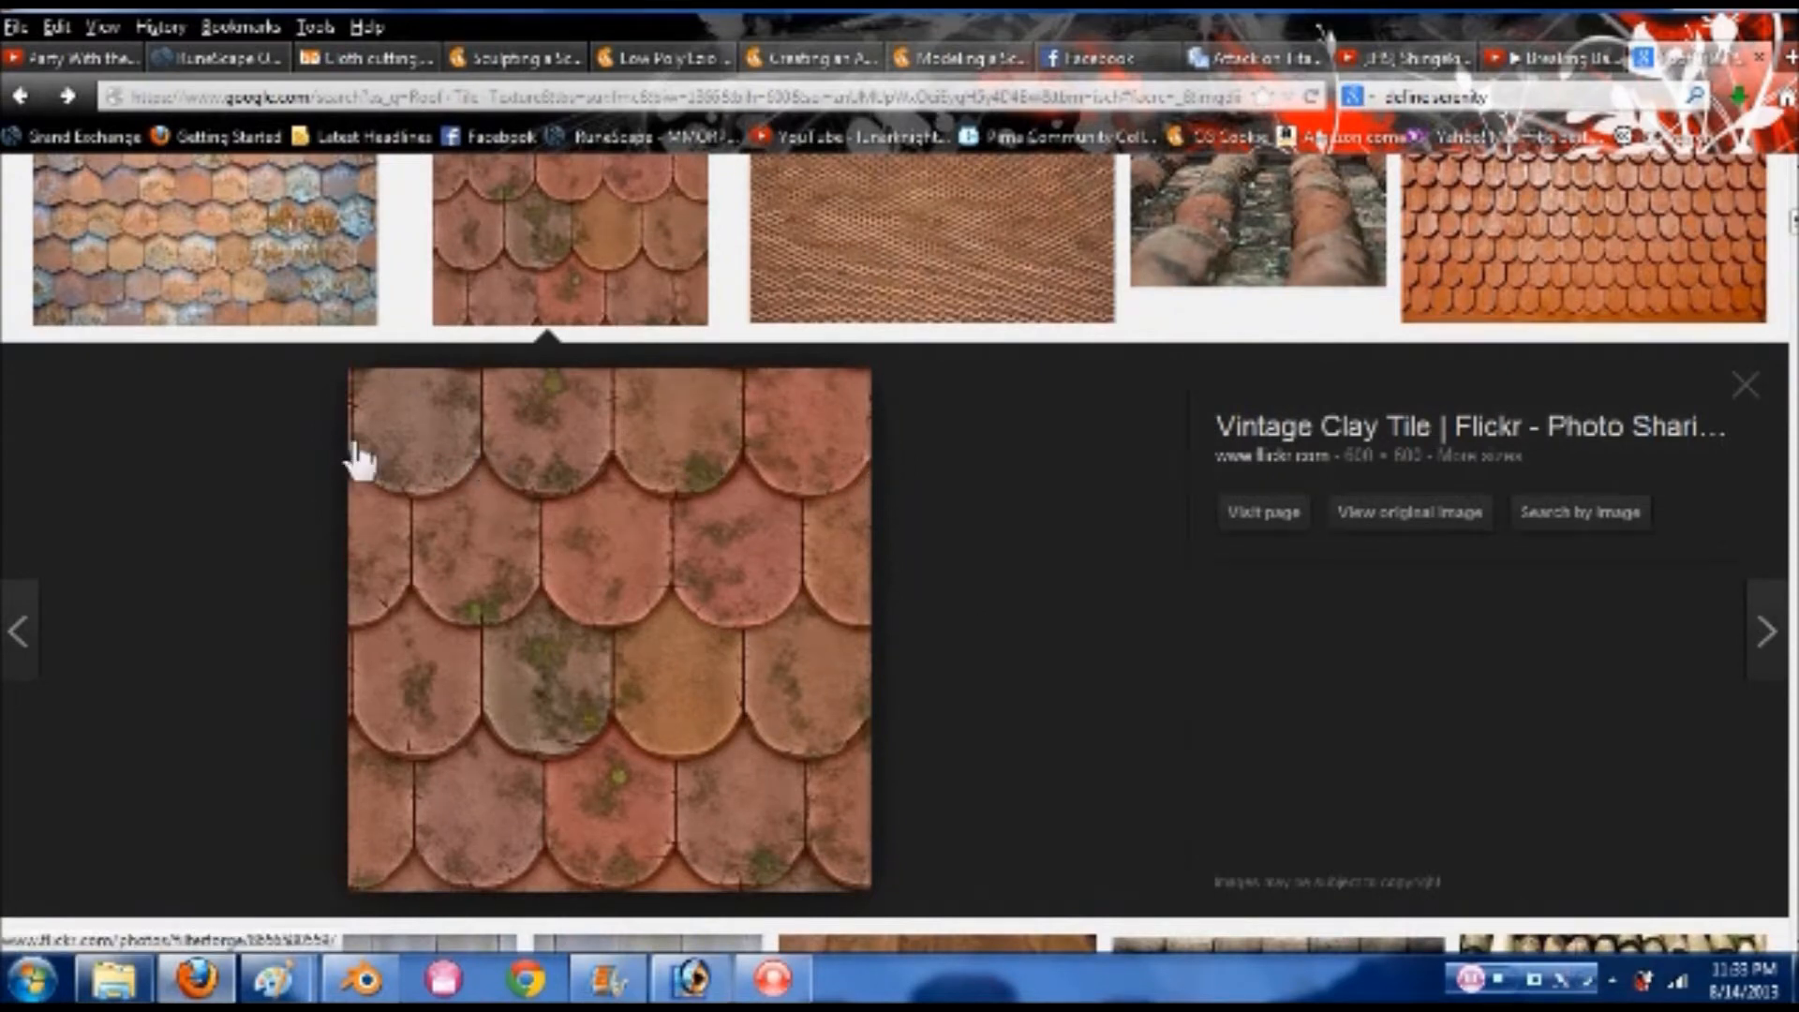
pyautogui.click(1446, 522)
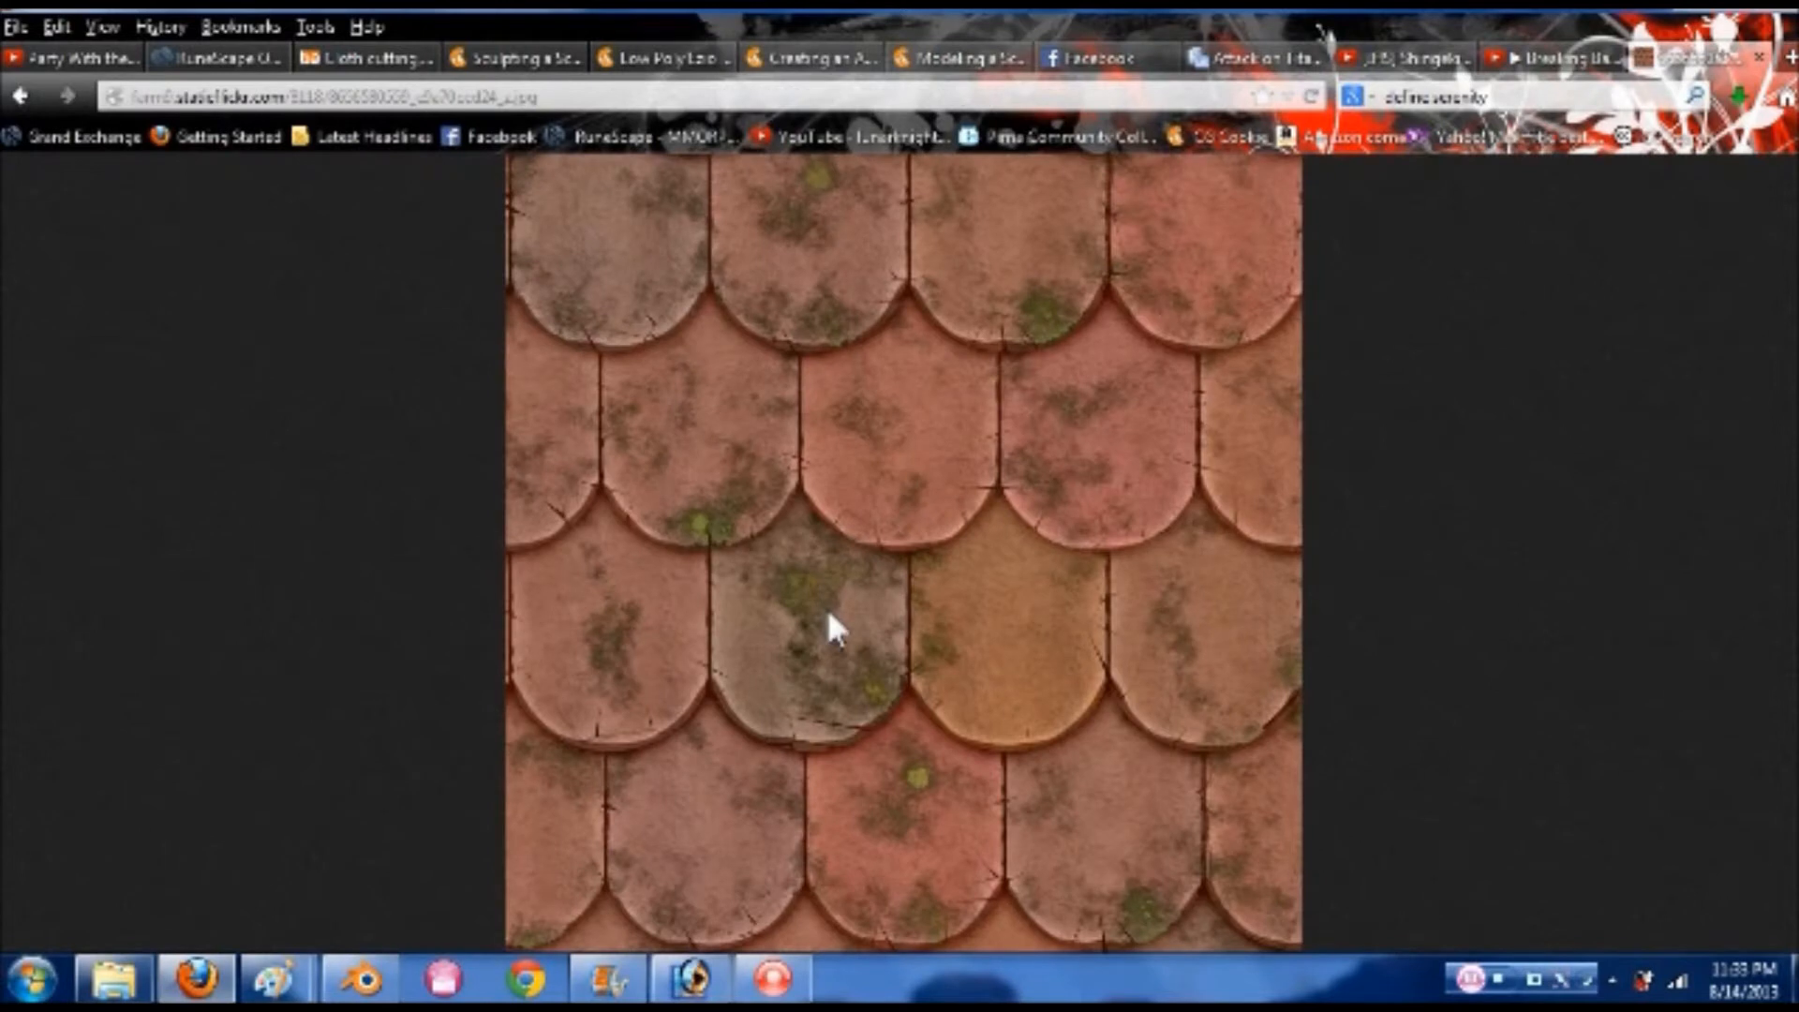
# - Save the Vintage Clay Tile image as a JPEG in the Blender Texture Library's Buildings folder
pyautogui.rightClick(876, 561)
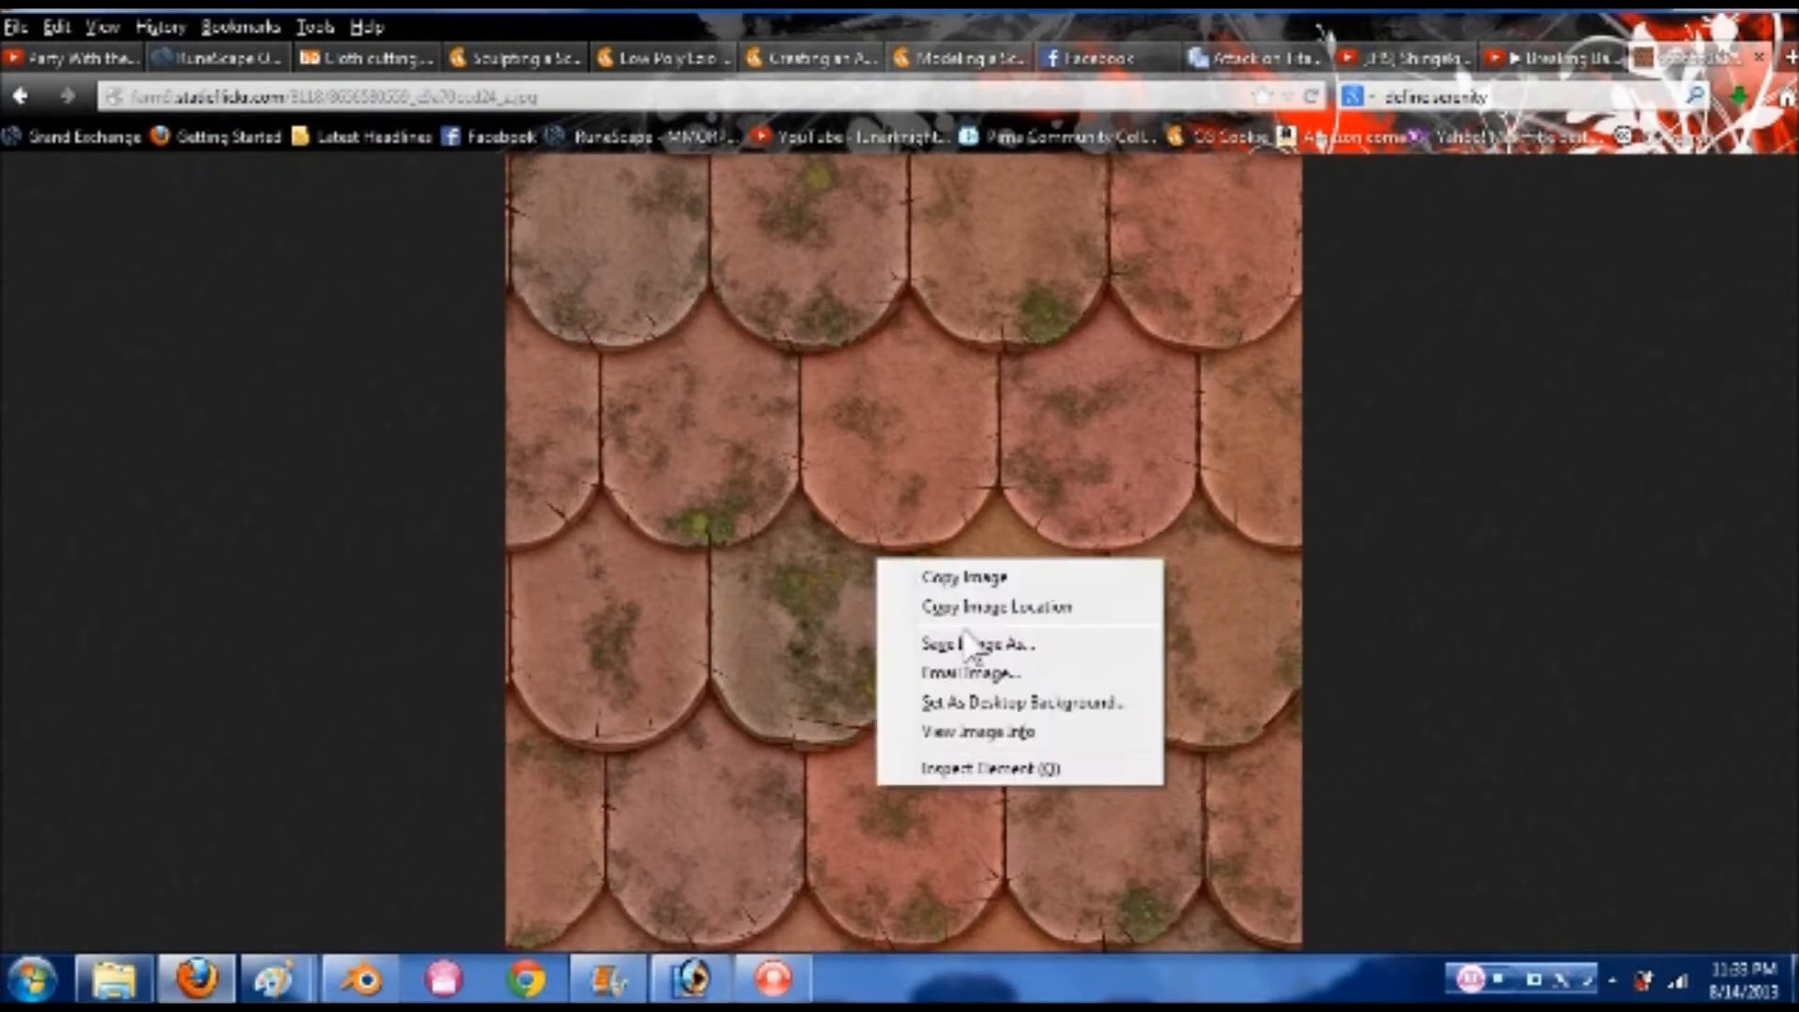
pyautogui.click(975, 644)
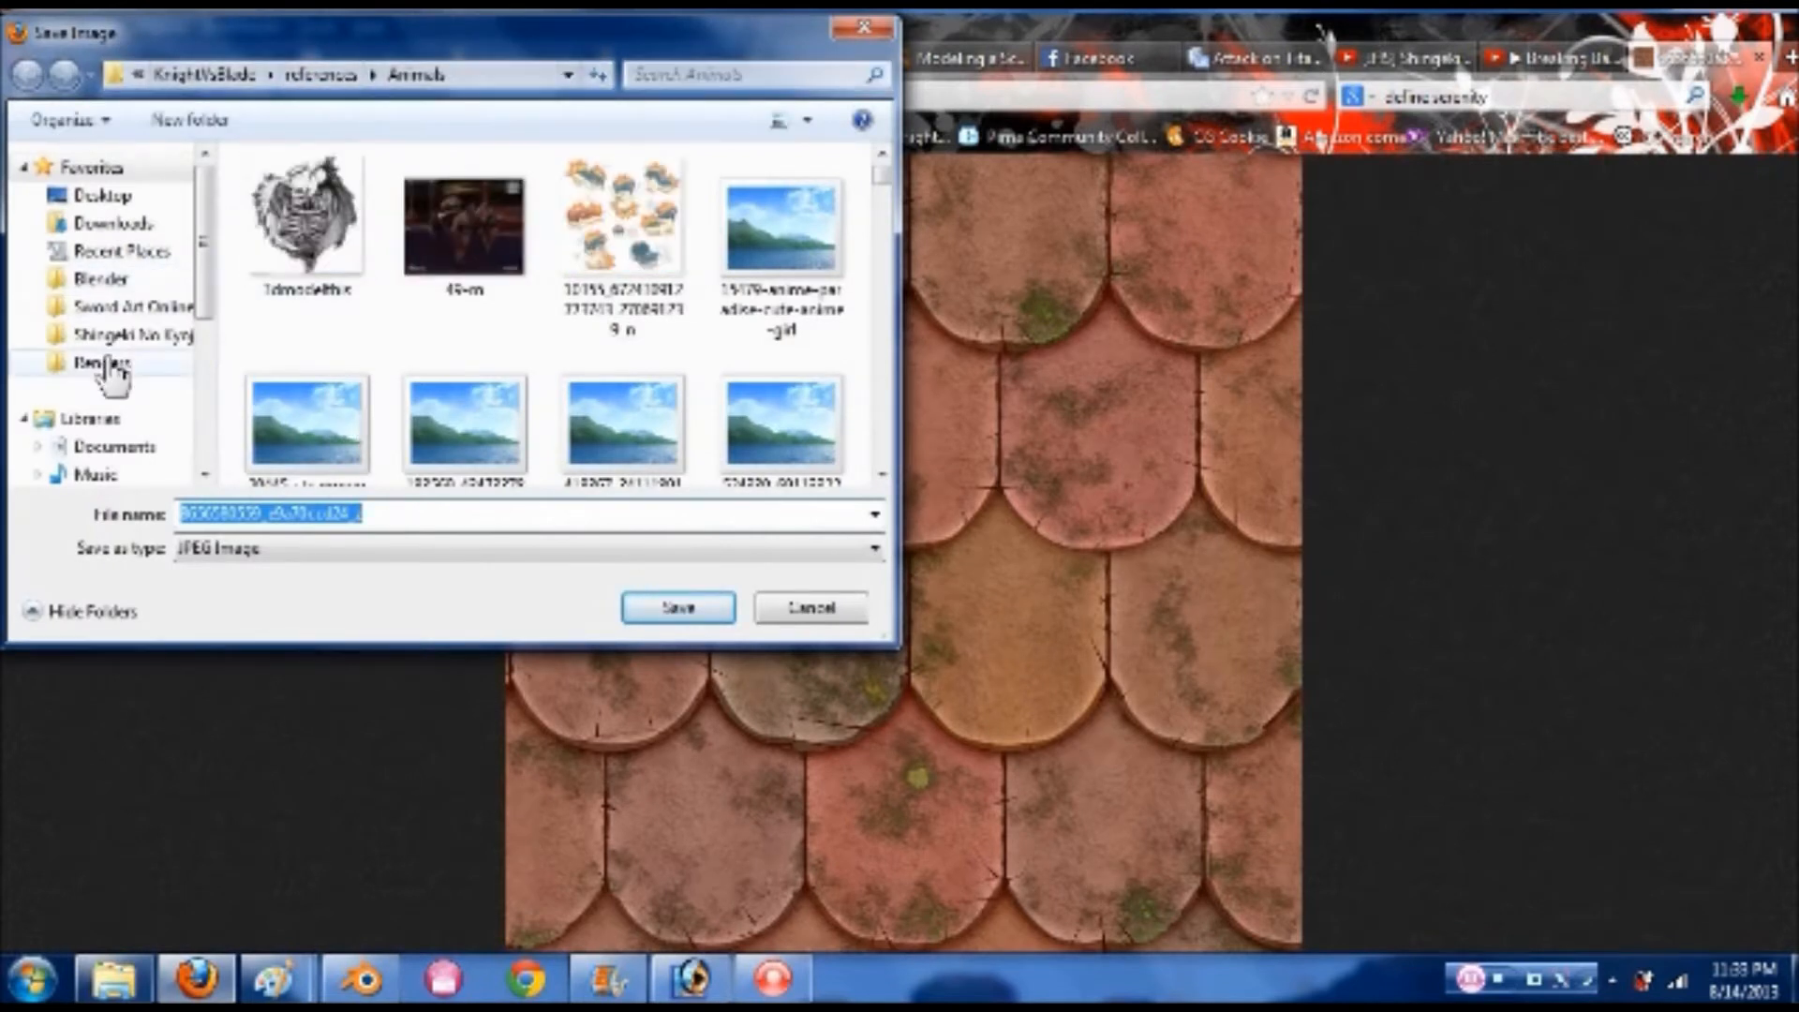
pyautogui.click(110, 279)
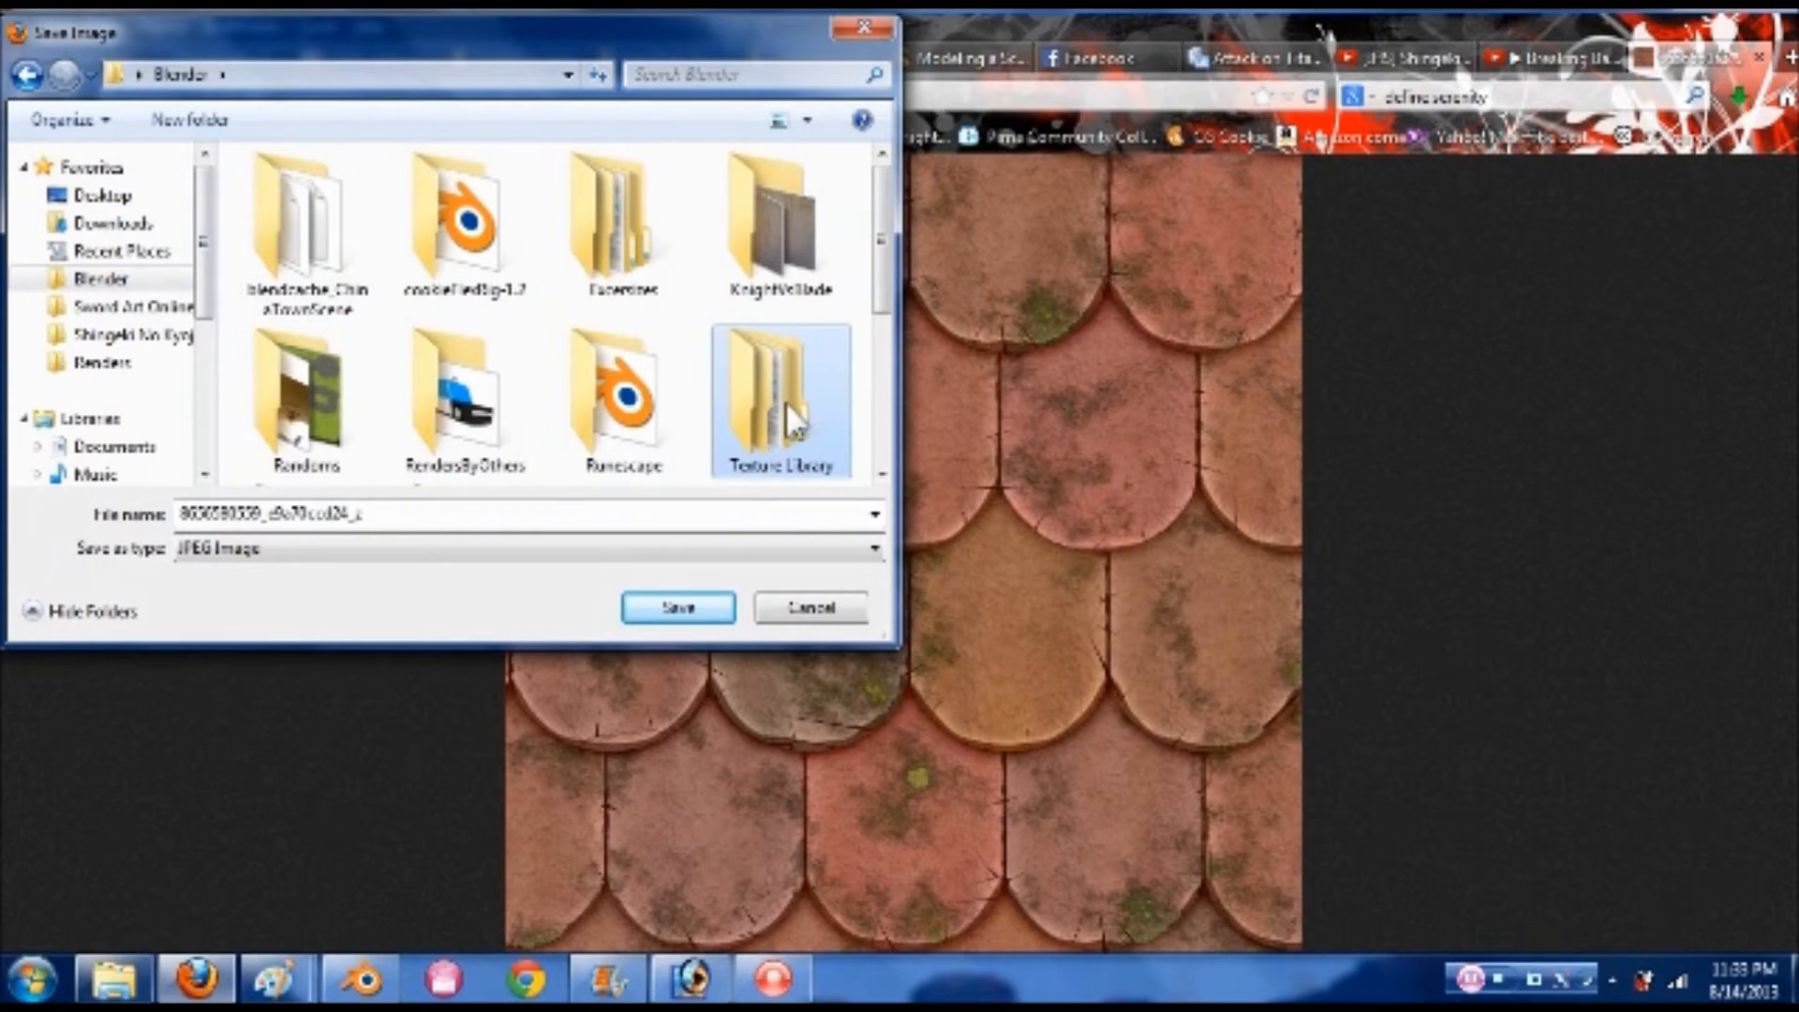
pyautogui.doubleClick(785, 401)
pyautogui.doubleClick(356, 201)
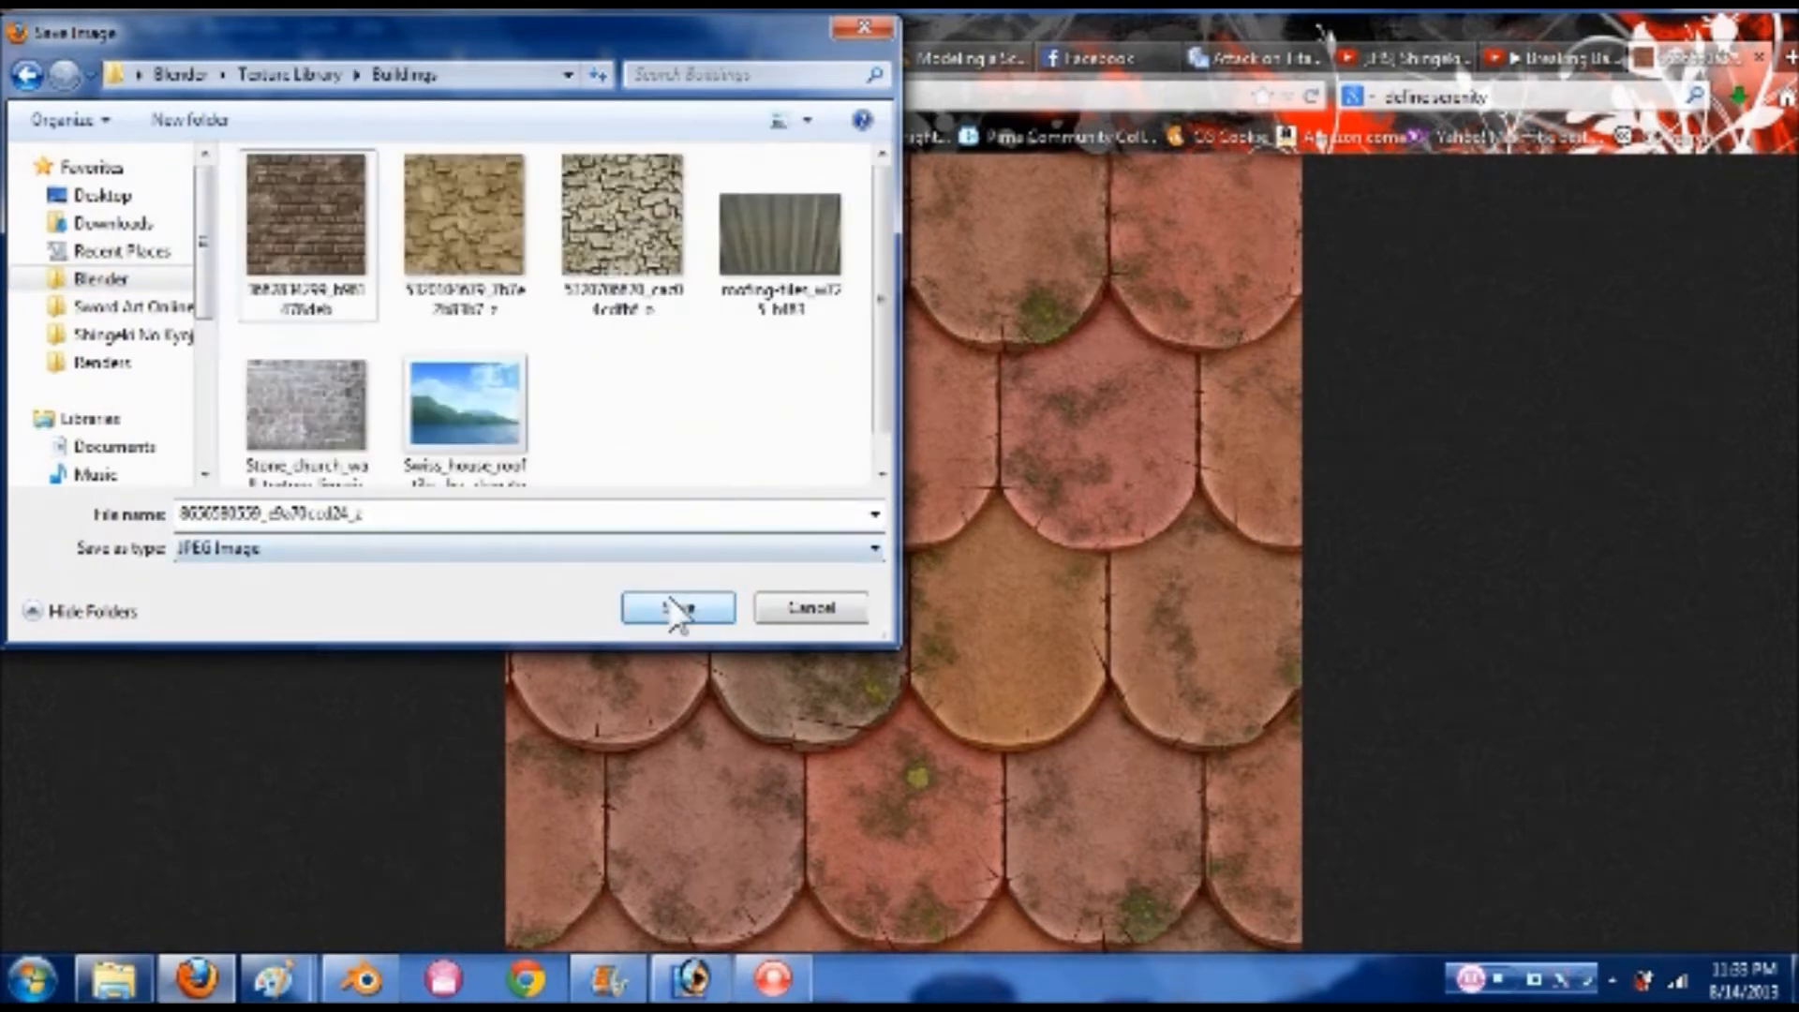
pyautogui.click(680, 608)
# - Return to the roof tile image results and open the preview of the brown wooden shingles picture from Flickr
pyautogui.click(26, 95)
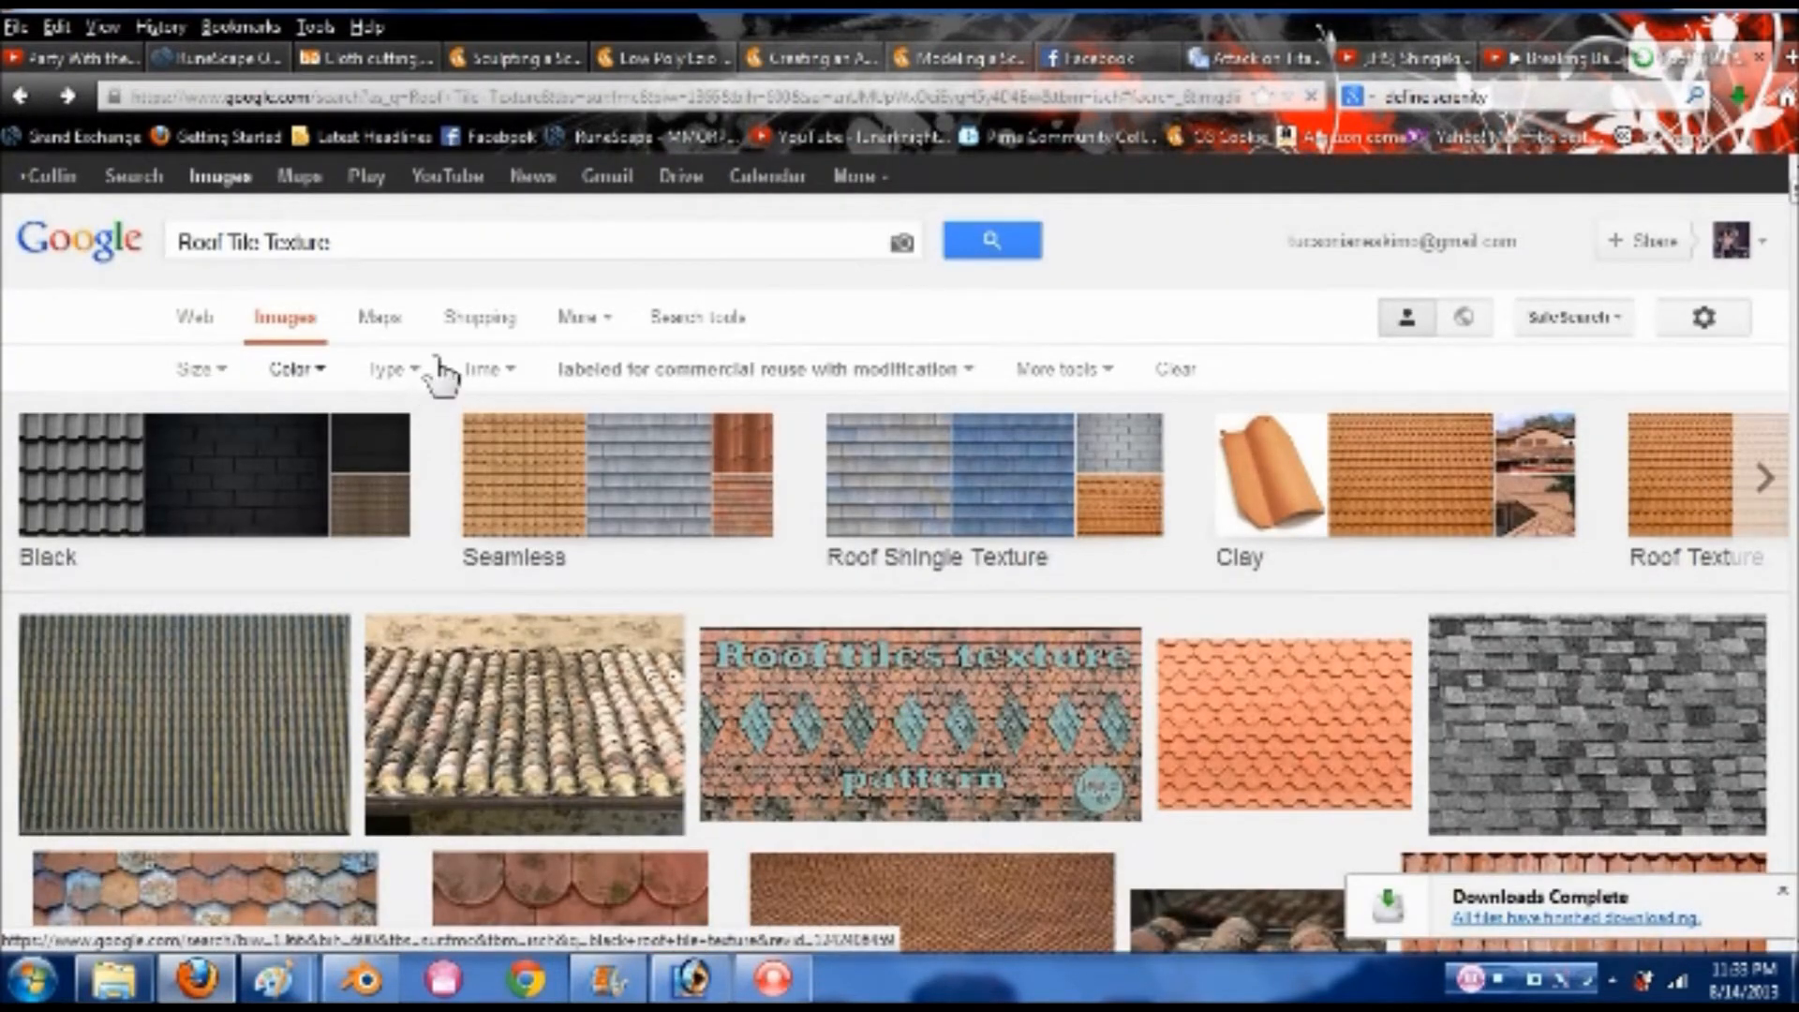
pyautogui.scroll(-5, 613, 422)
pyautogui.click(688, 431)
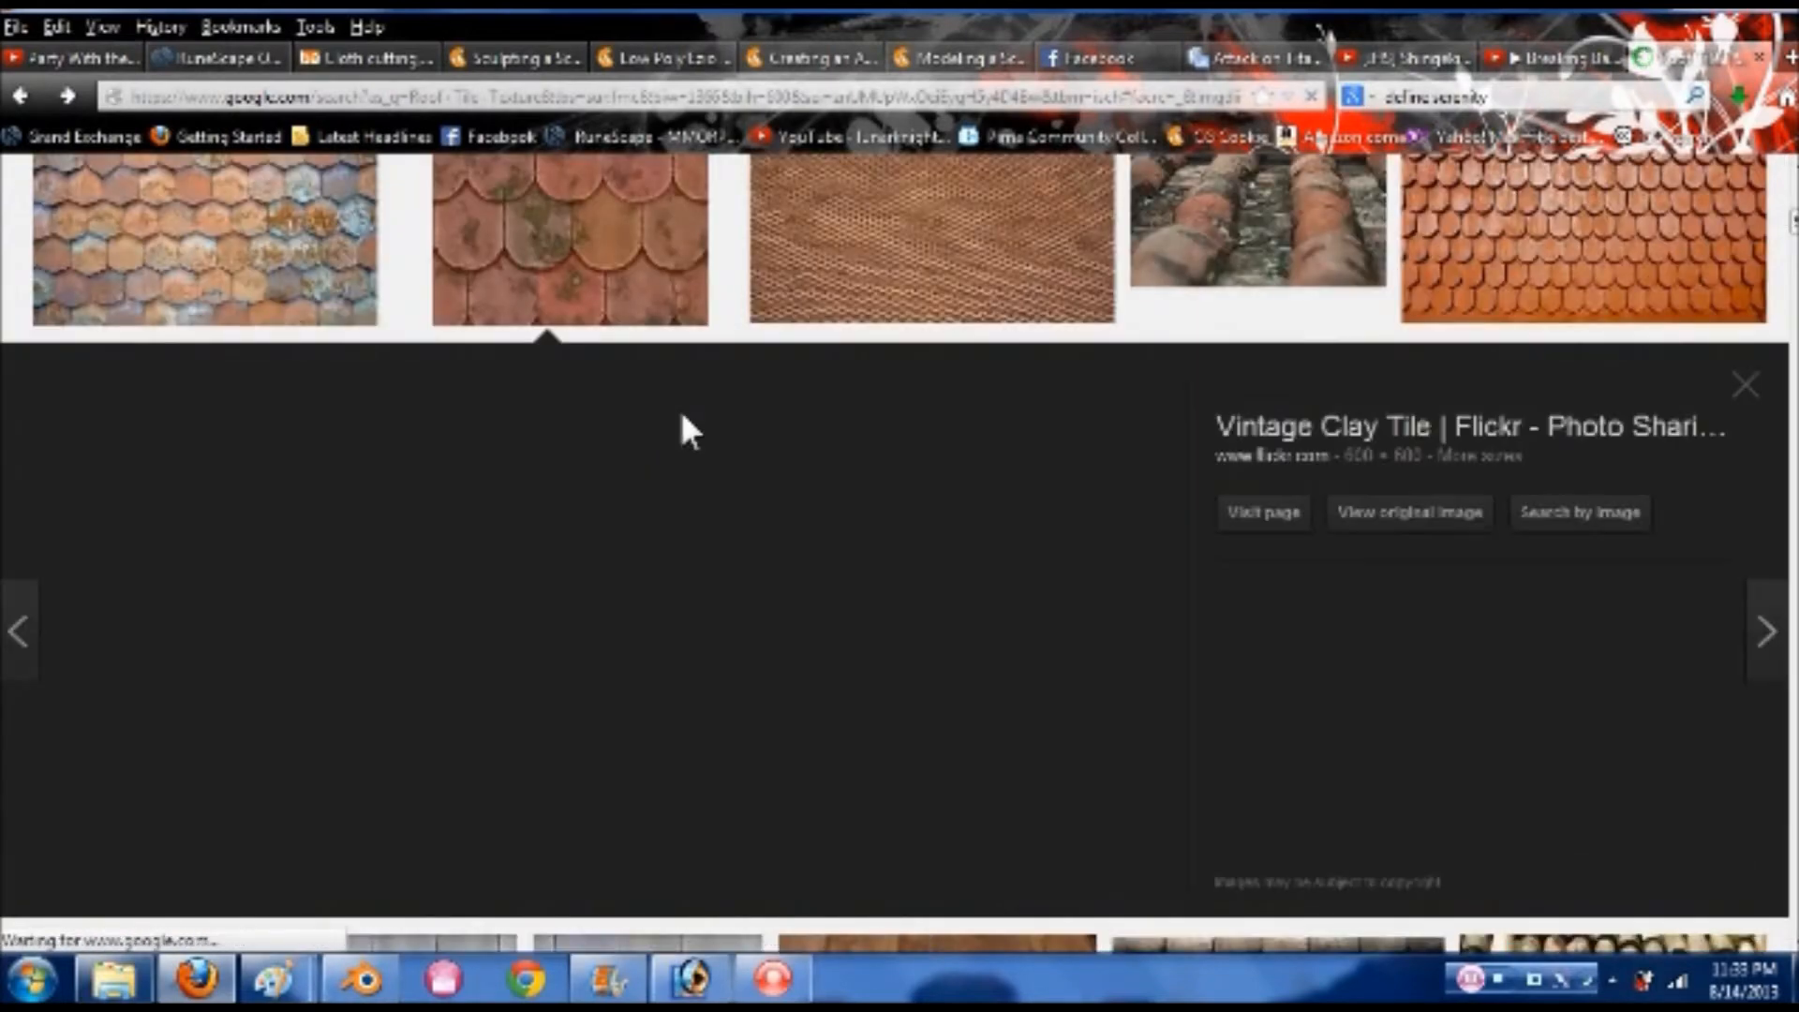
pyautogui.scroll(-6, 688, 430)
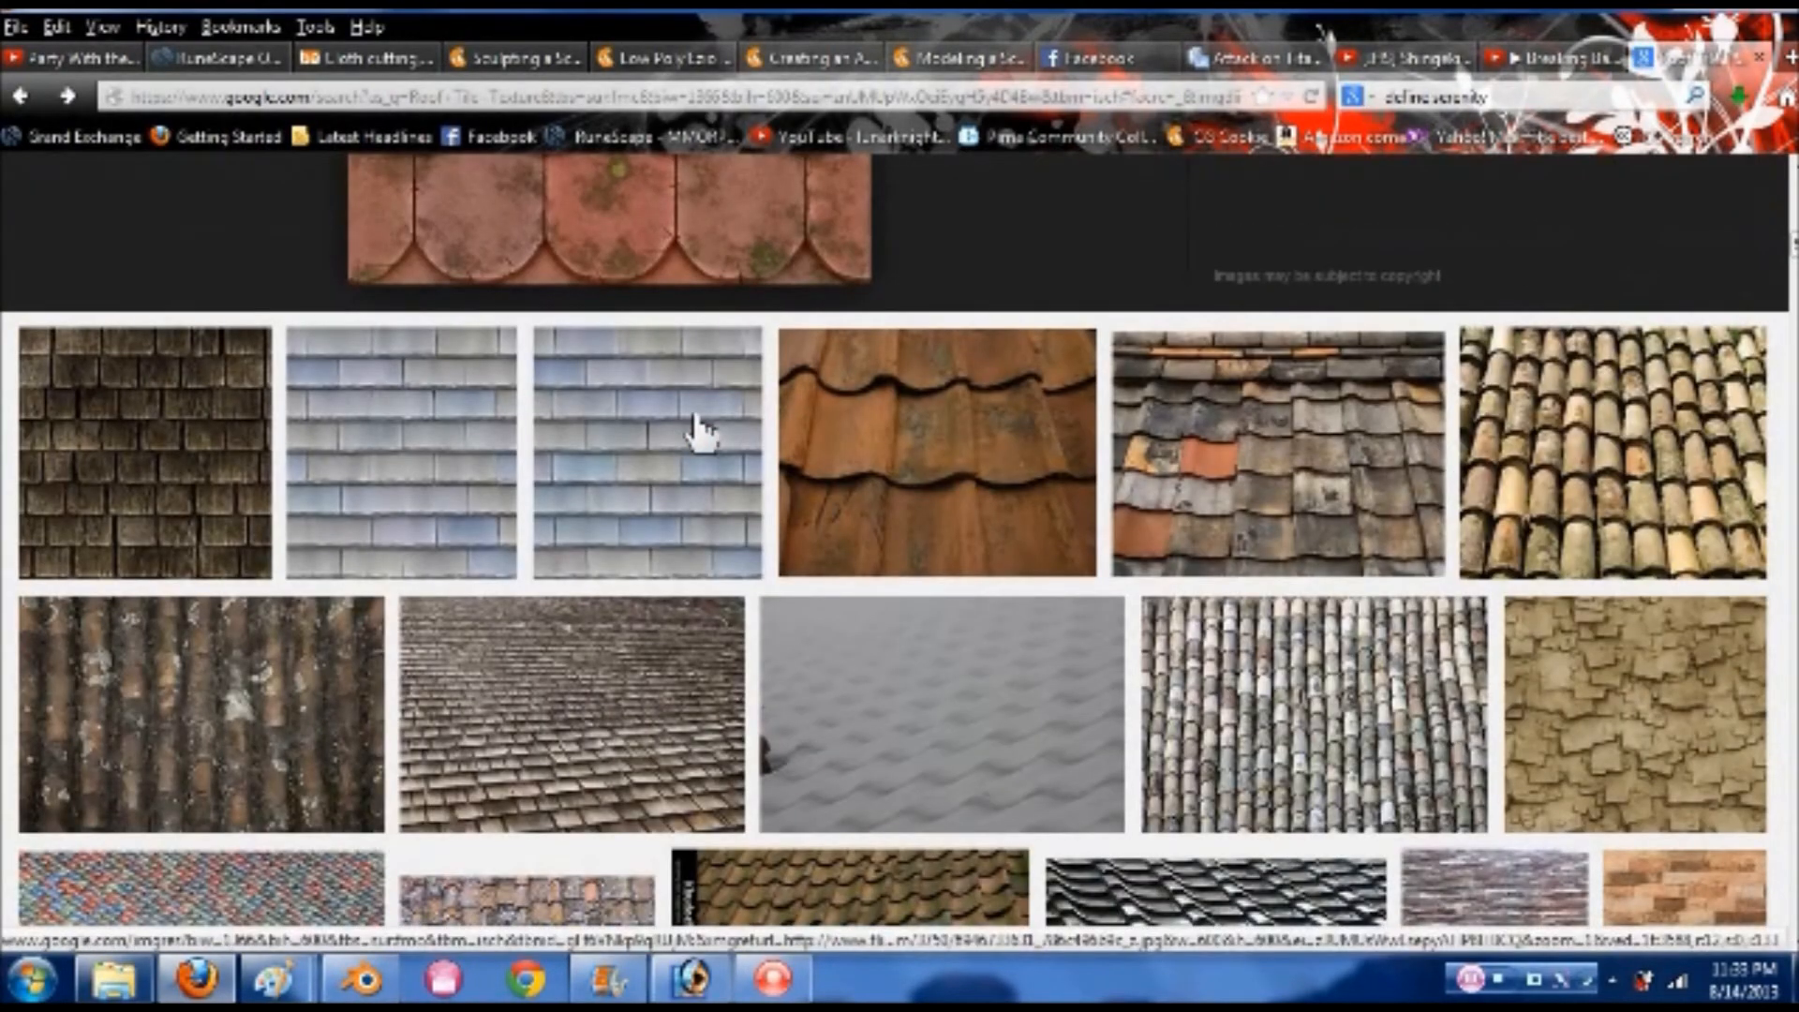
pyautogui.scroll(-10, 701, 394)
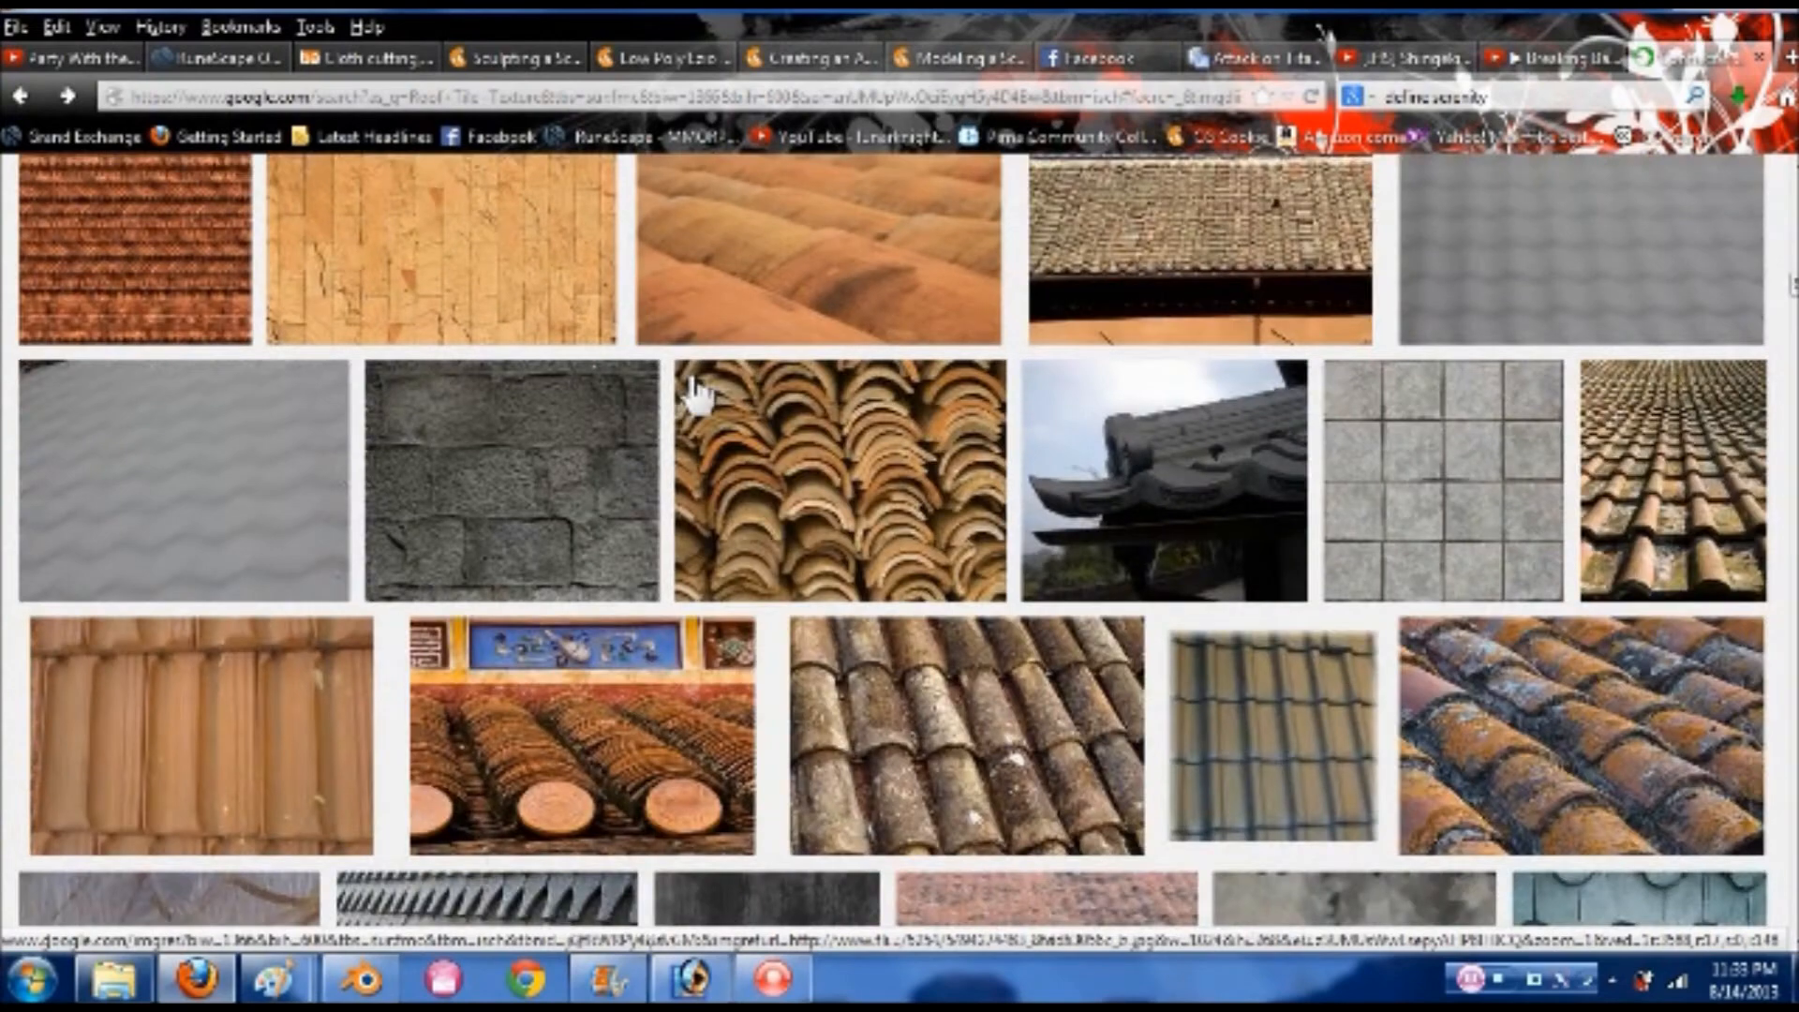
pyautogui.scroll(-1, 695, 393)
pyautogui.scroll(-10, 695, 394)
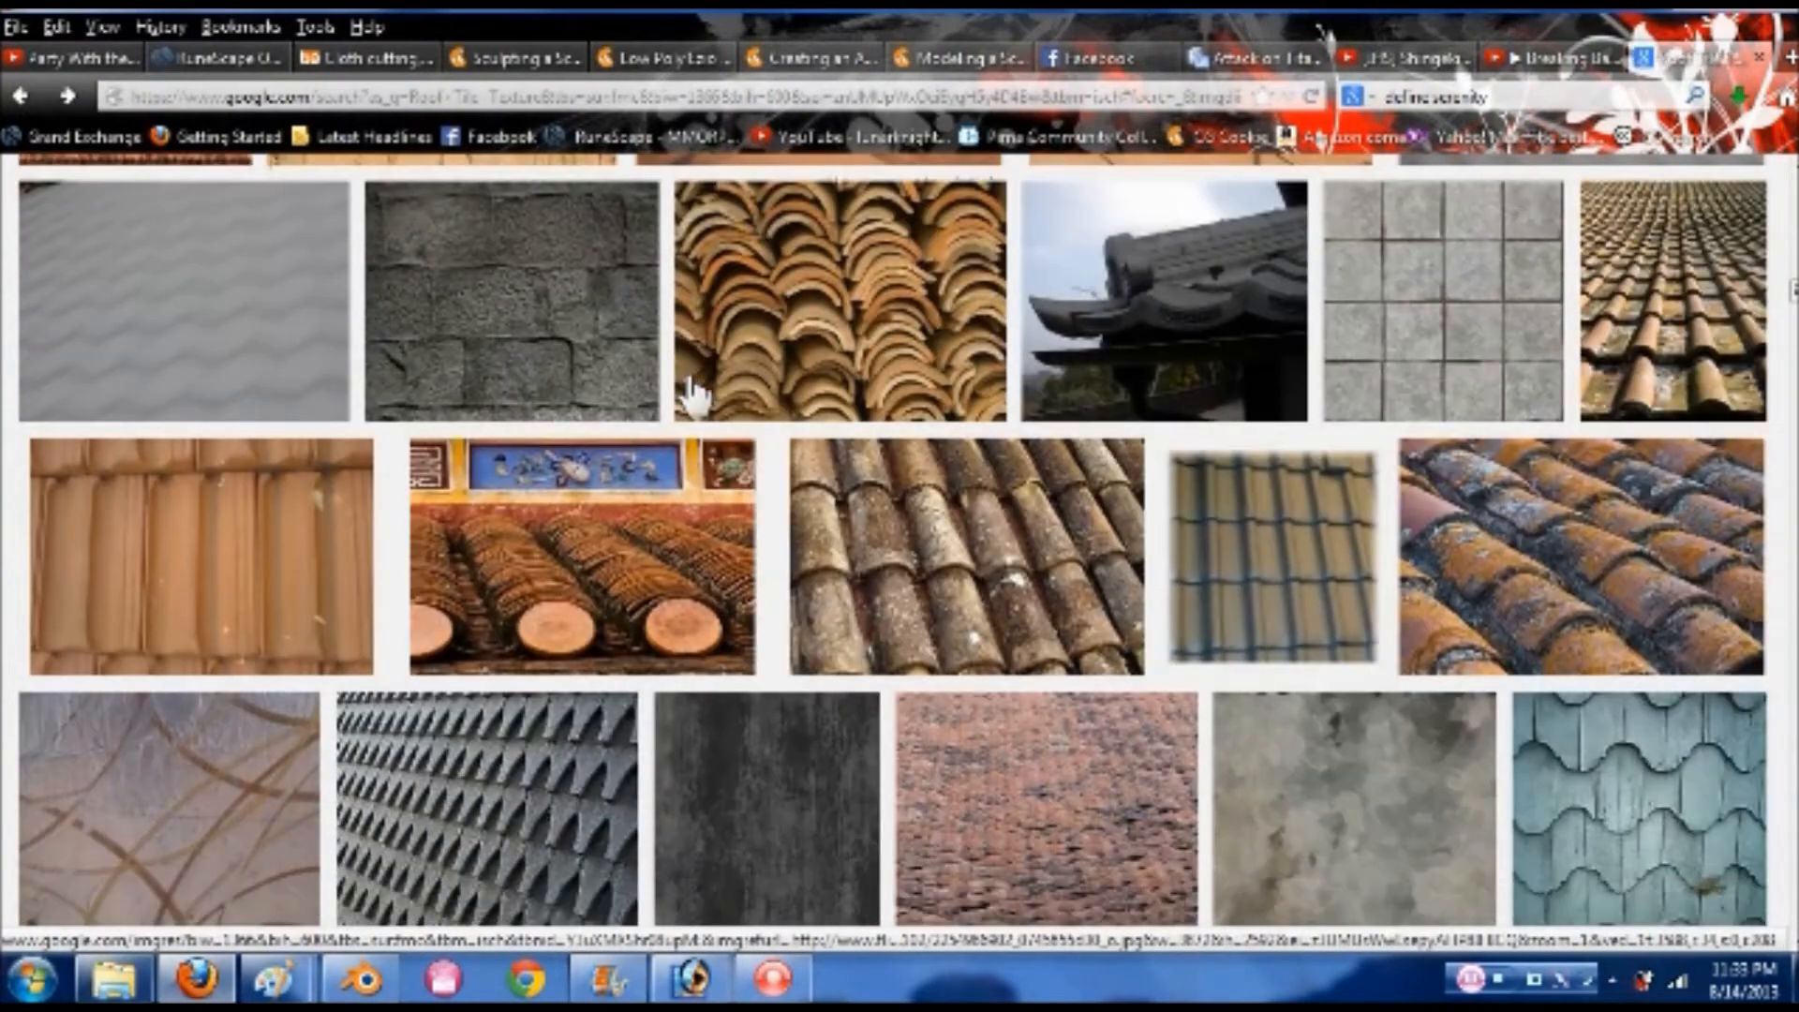
pyautogui.scroll(-10, 693, 395)
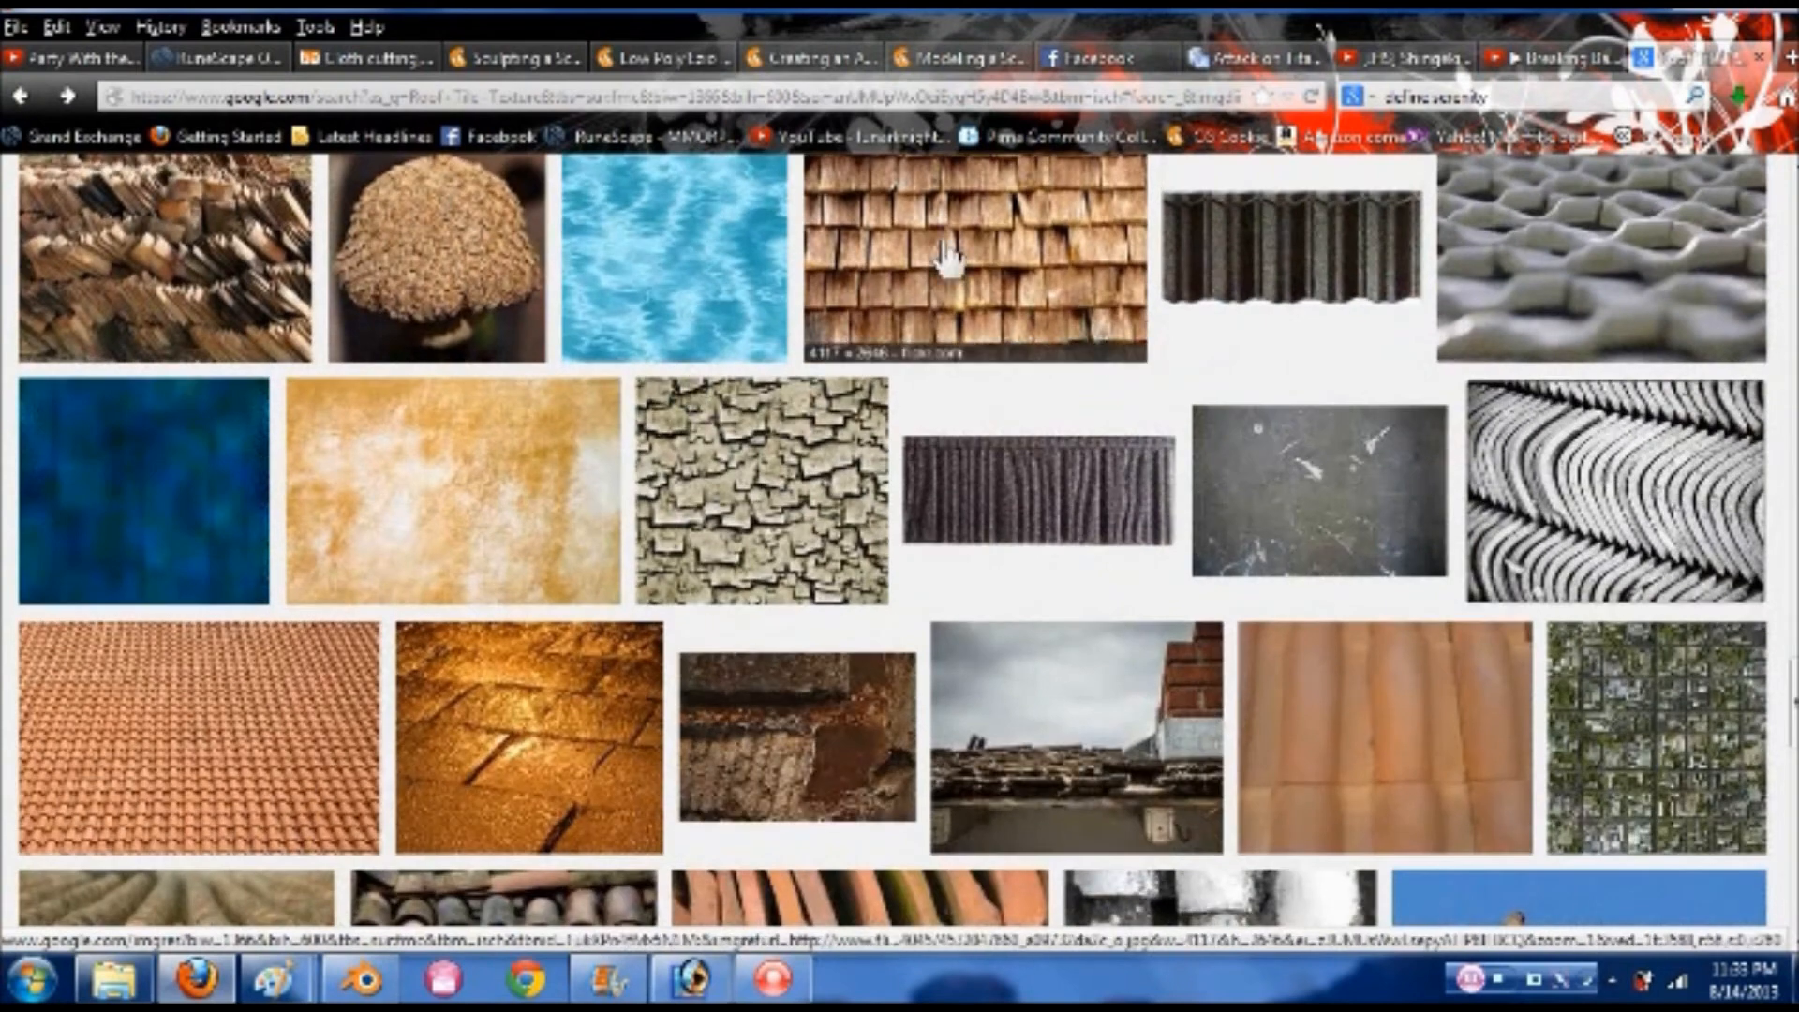
pyautogui.scroll(3, 974, 310)
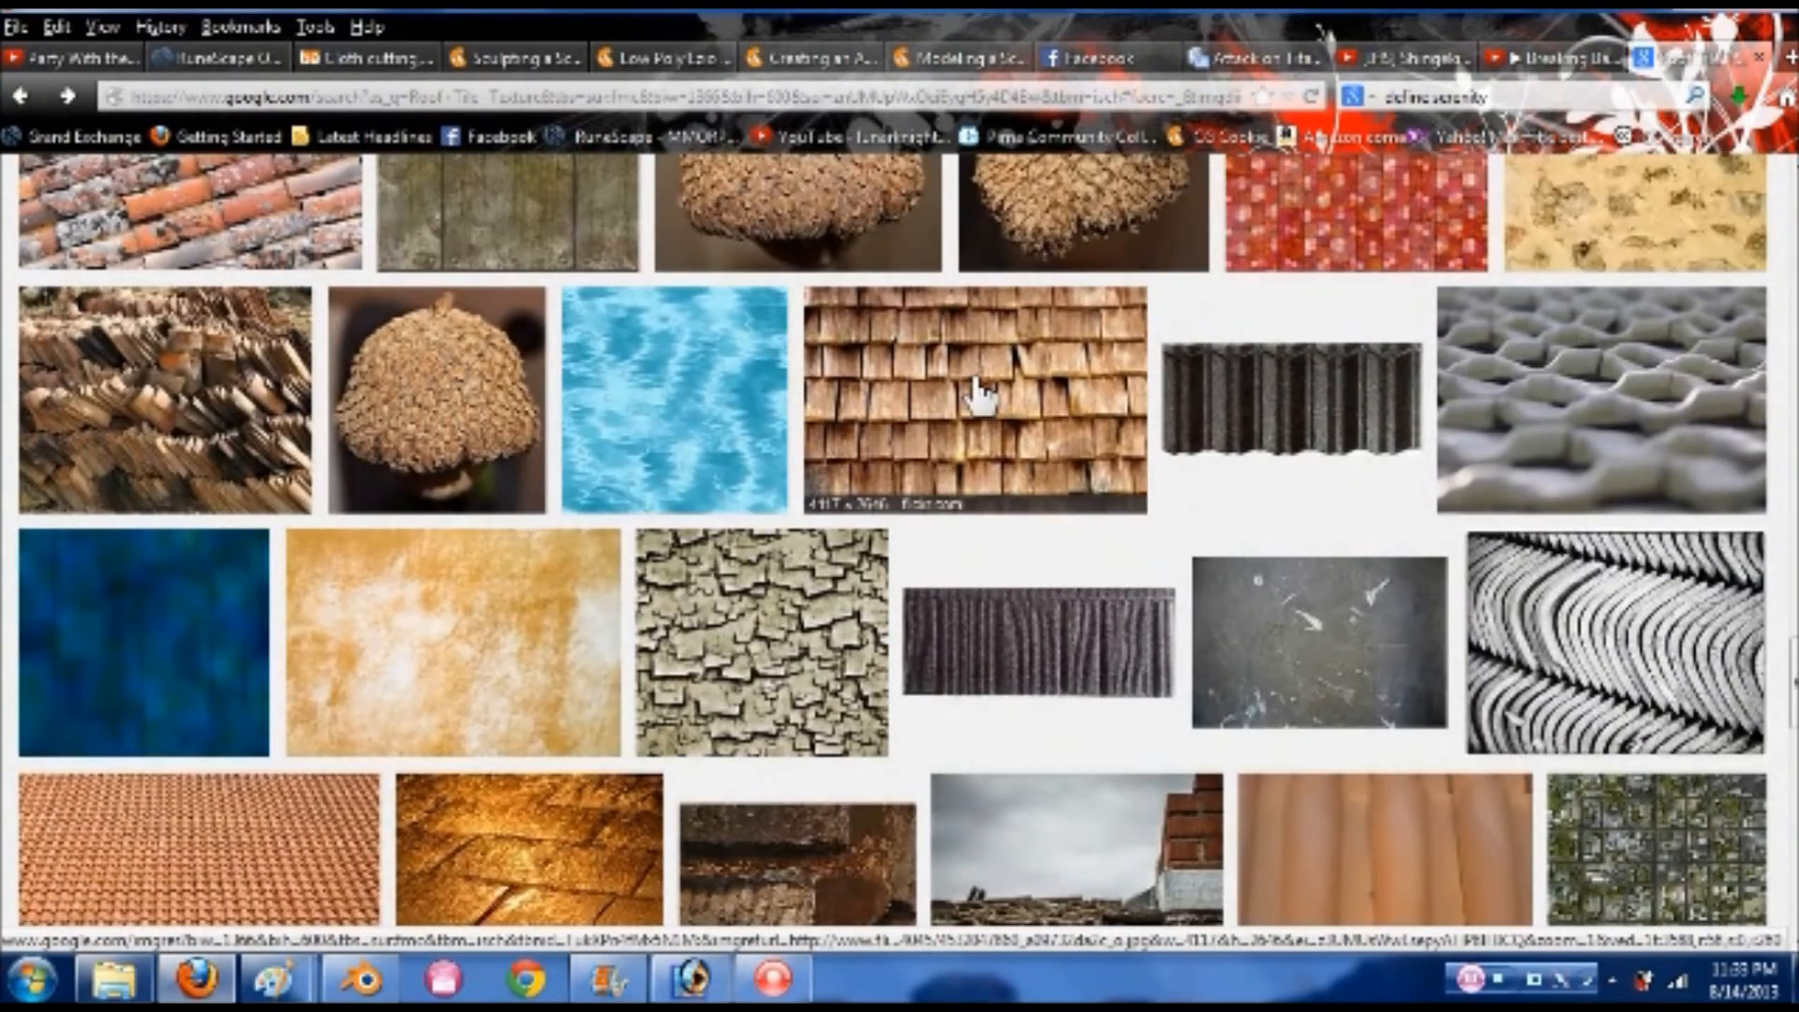
pyautogui.click(979, 401)
# - Check the house roofs in the Blender scene, return to Firefox and view the wooden shingles picture's original image
pyautogui.click(375, 983)
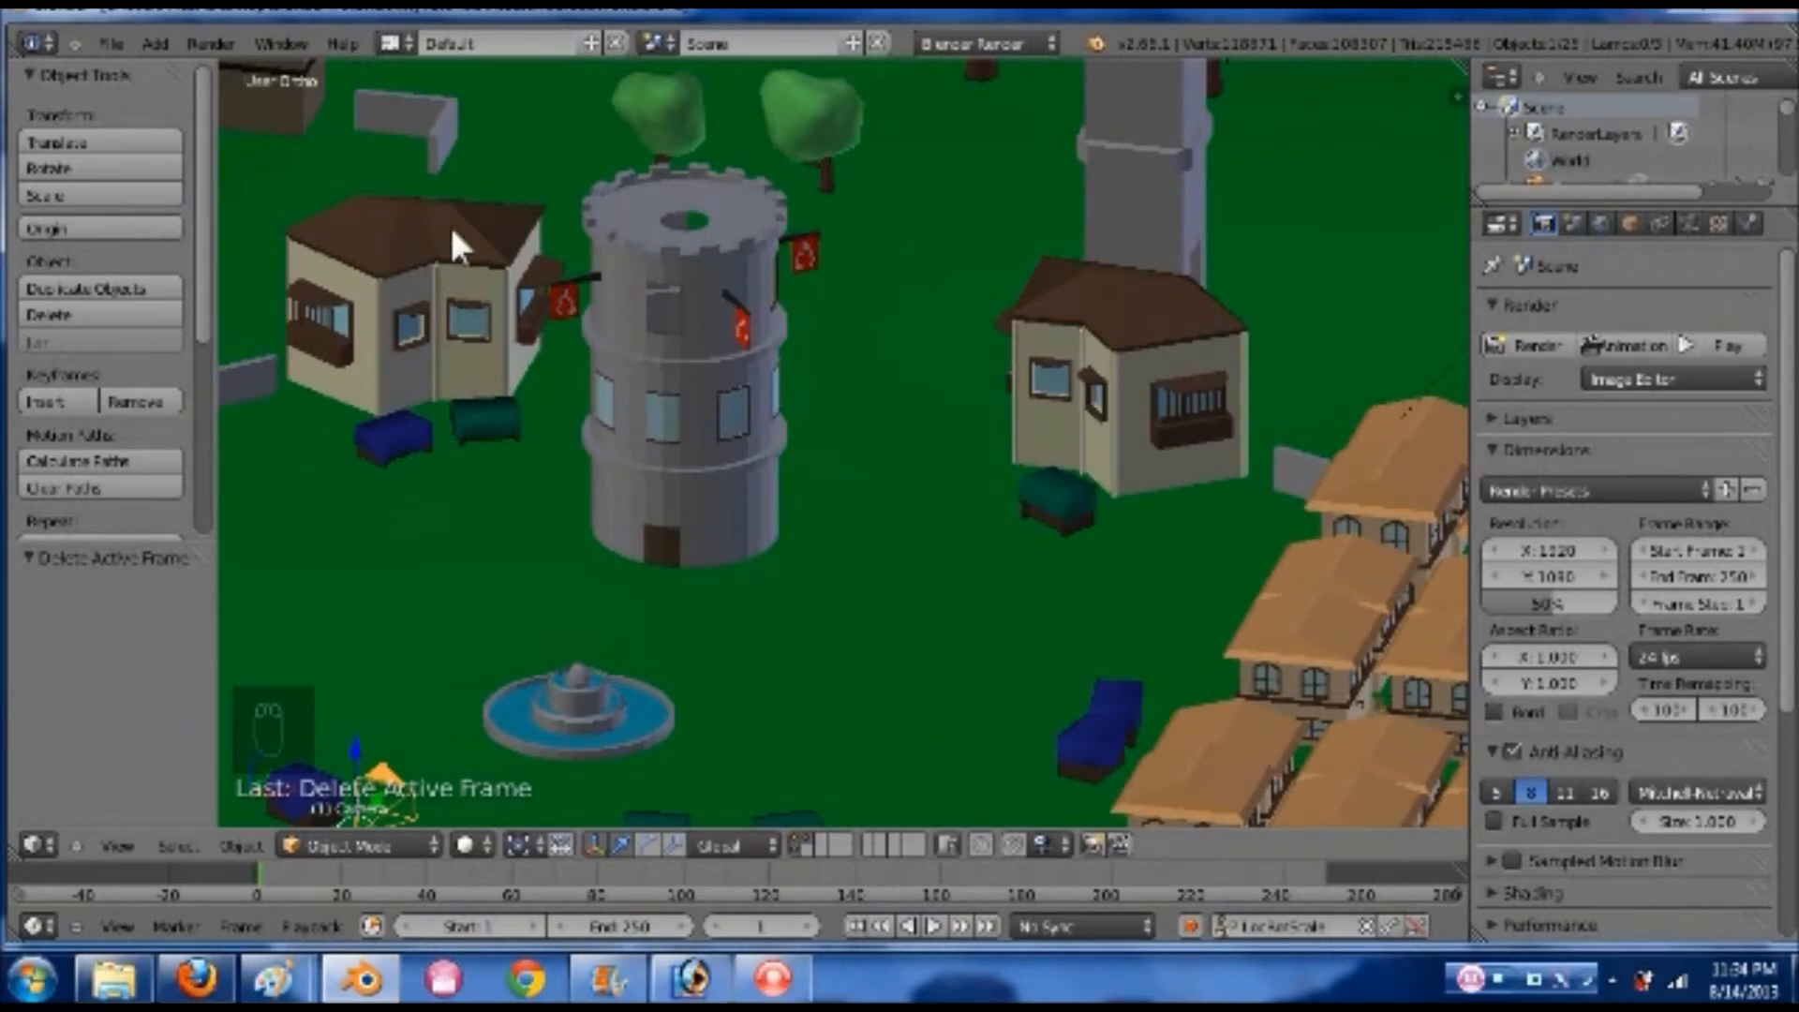
pyautogui.moveTo(197, 980)
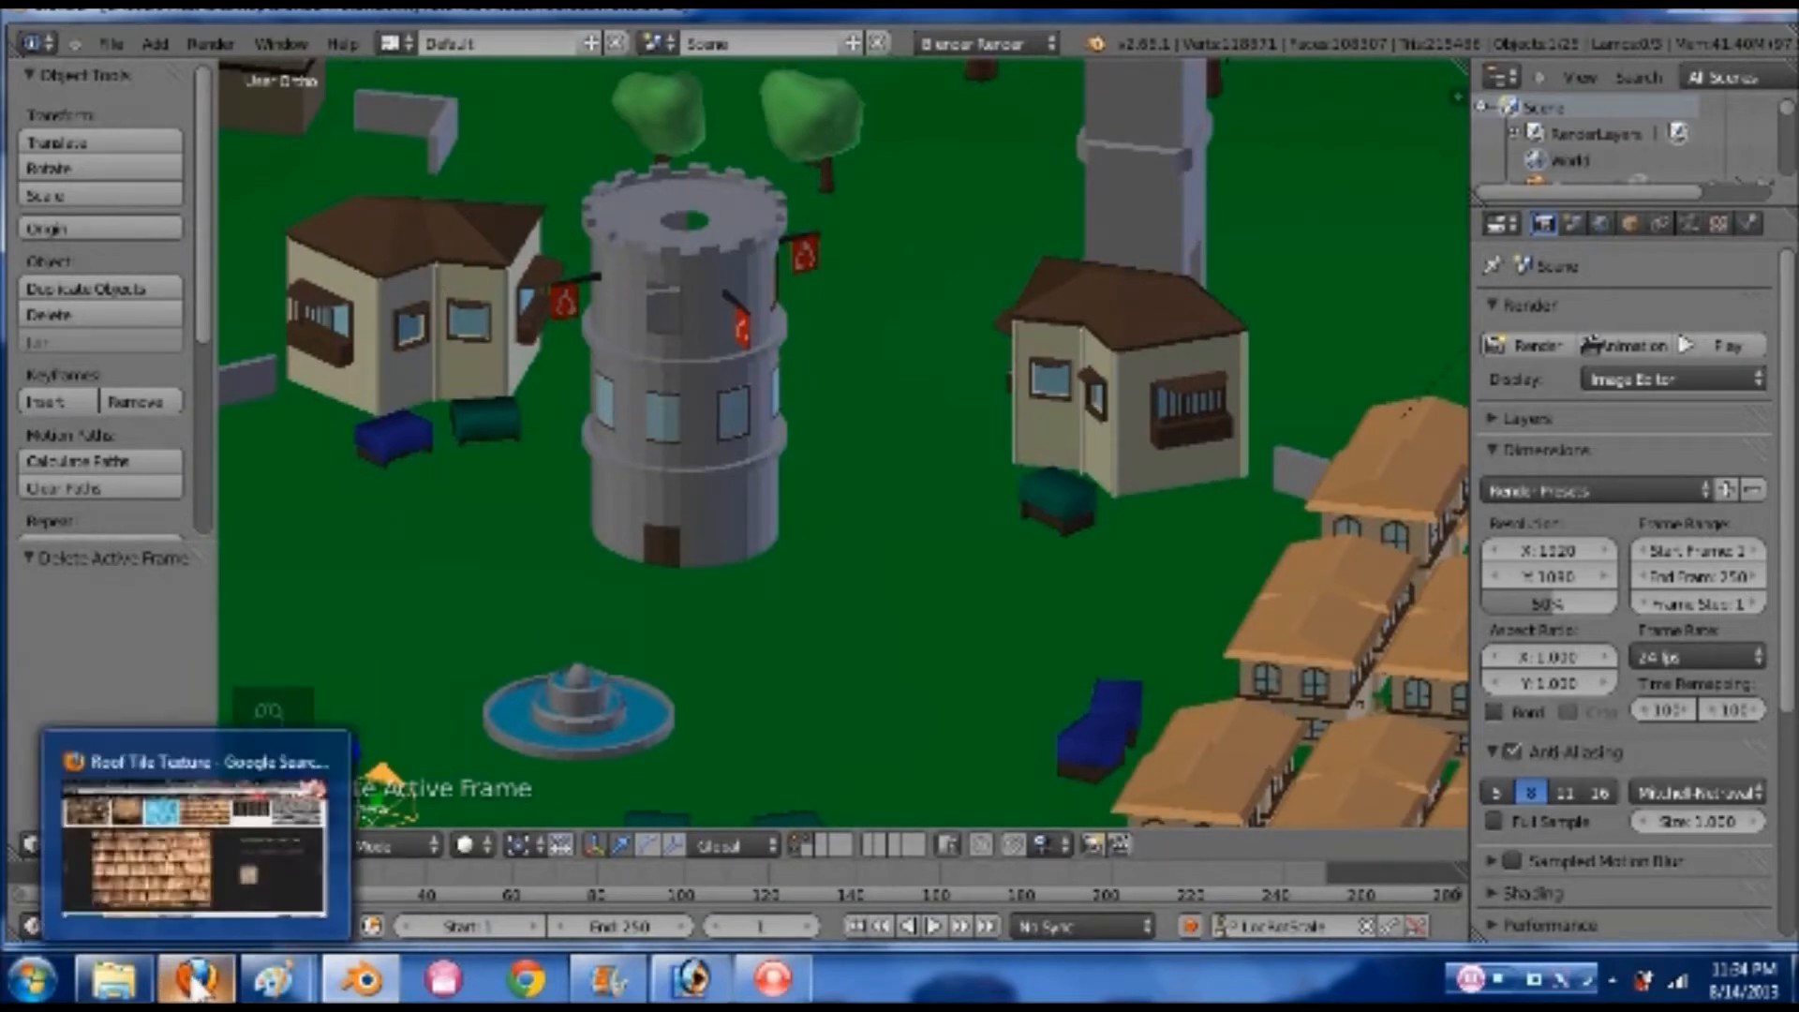
pyautogui.click(198, 851)
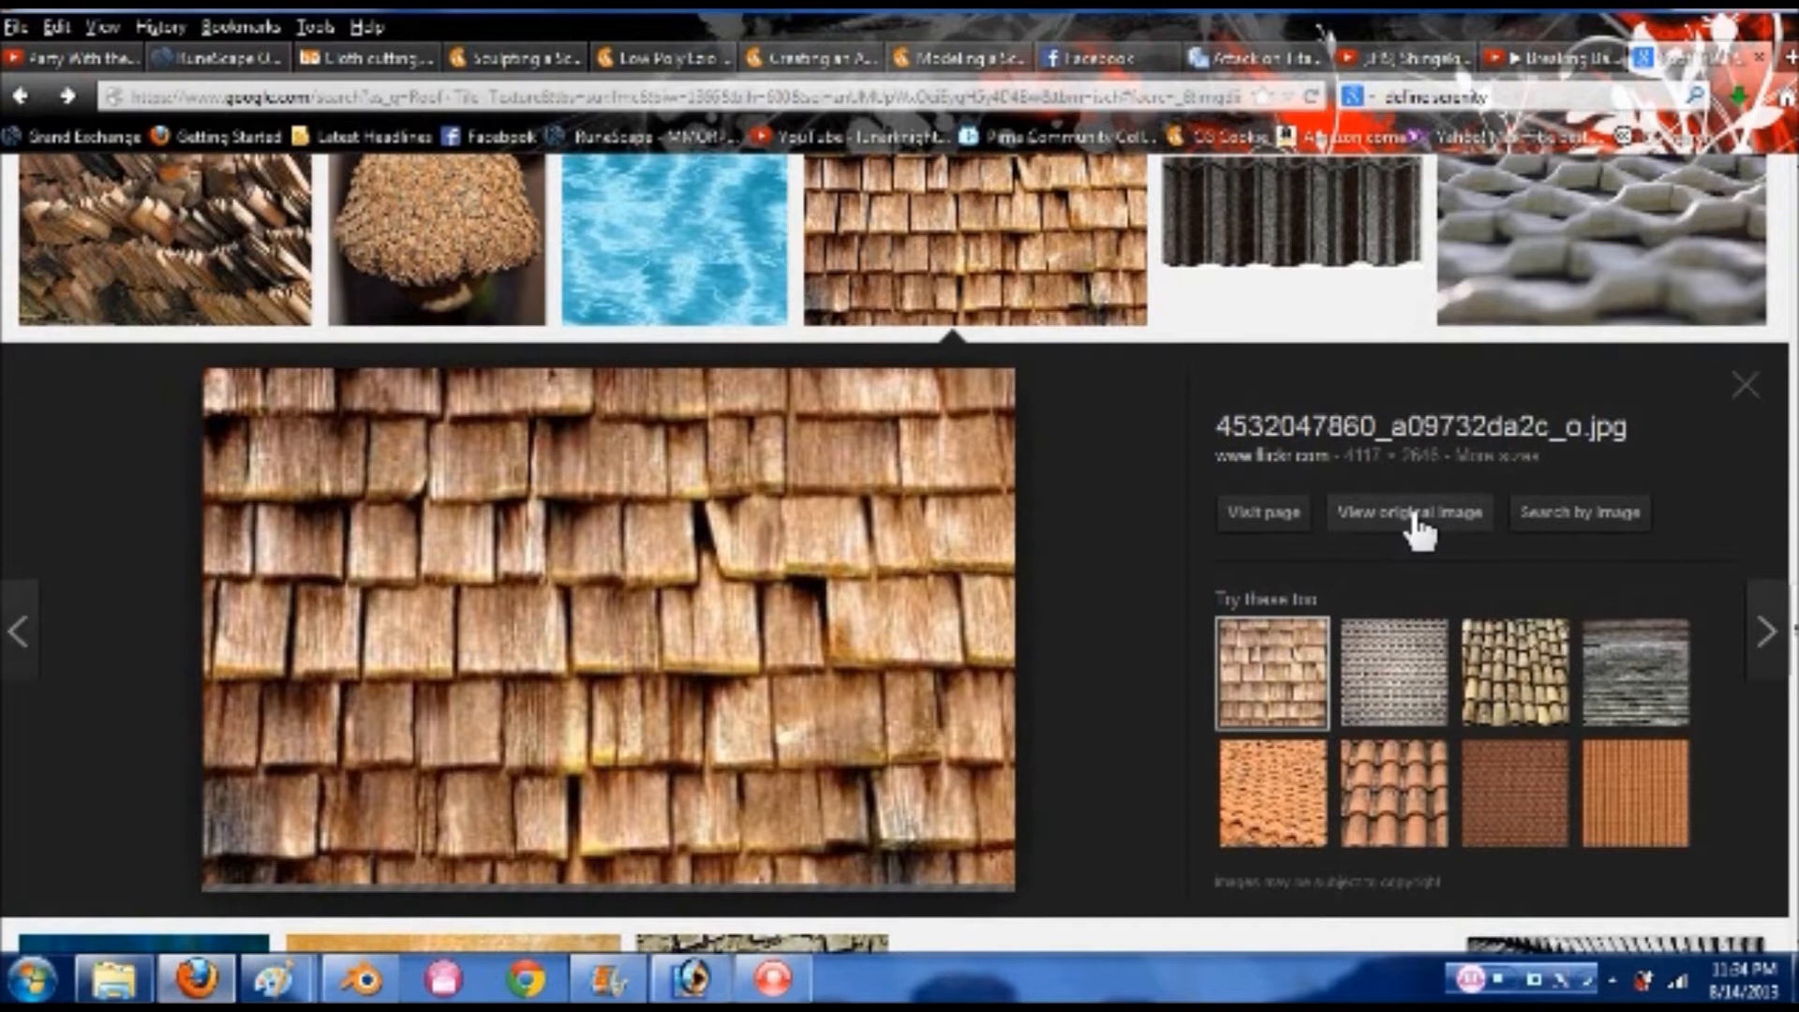
pyautogui.click(1416, 525)
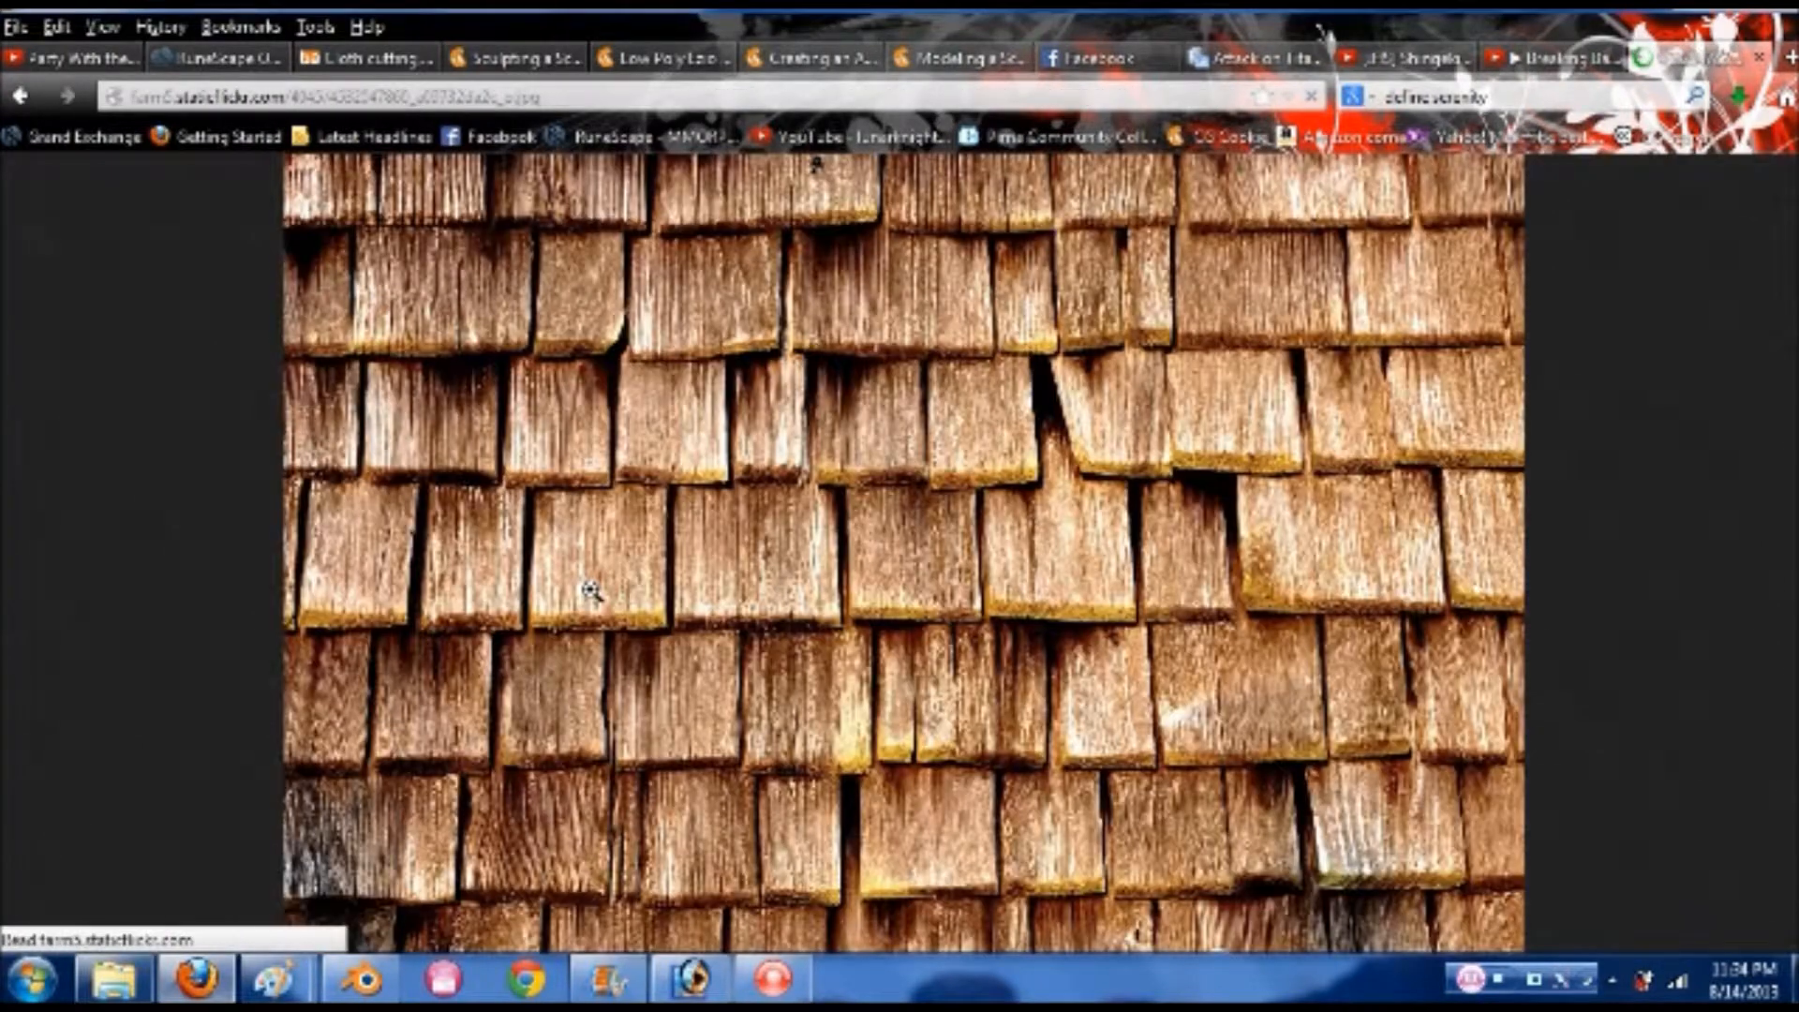
# - Save the wooden shingles image as a JPEG in the Texture Library's Buildings folder
pyautogui.click(856, 511)
pyautogui.rightClick(864, 511)
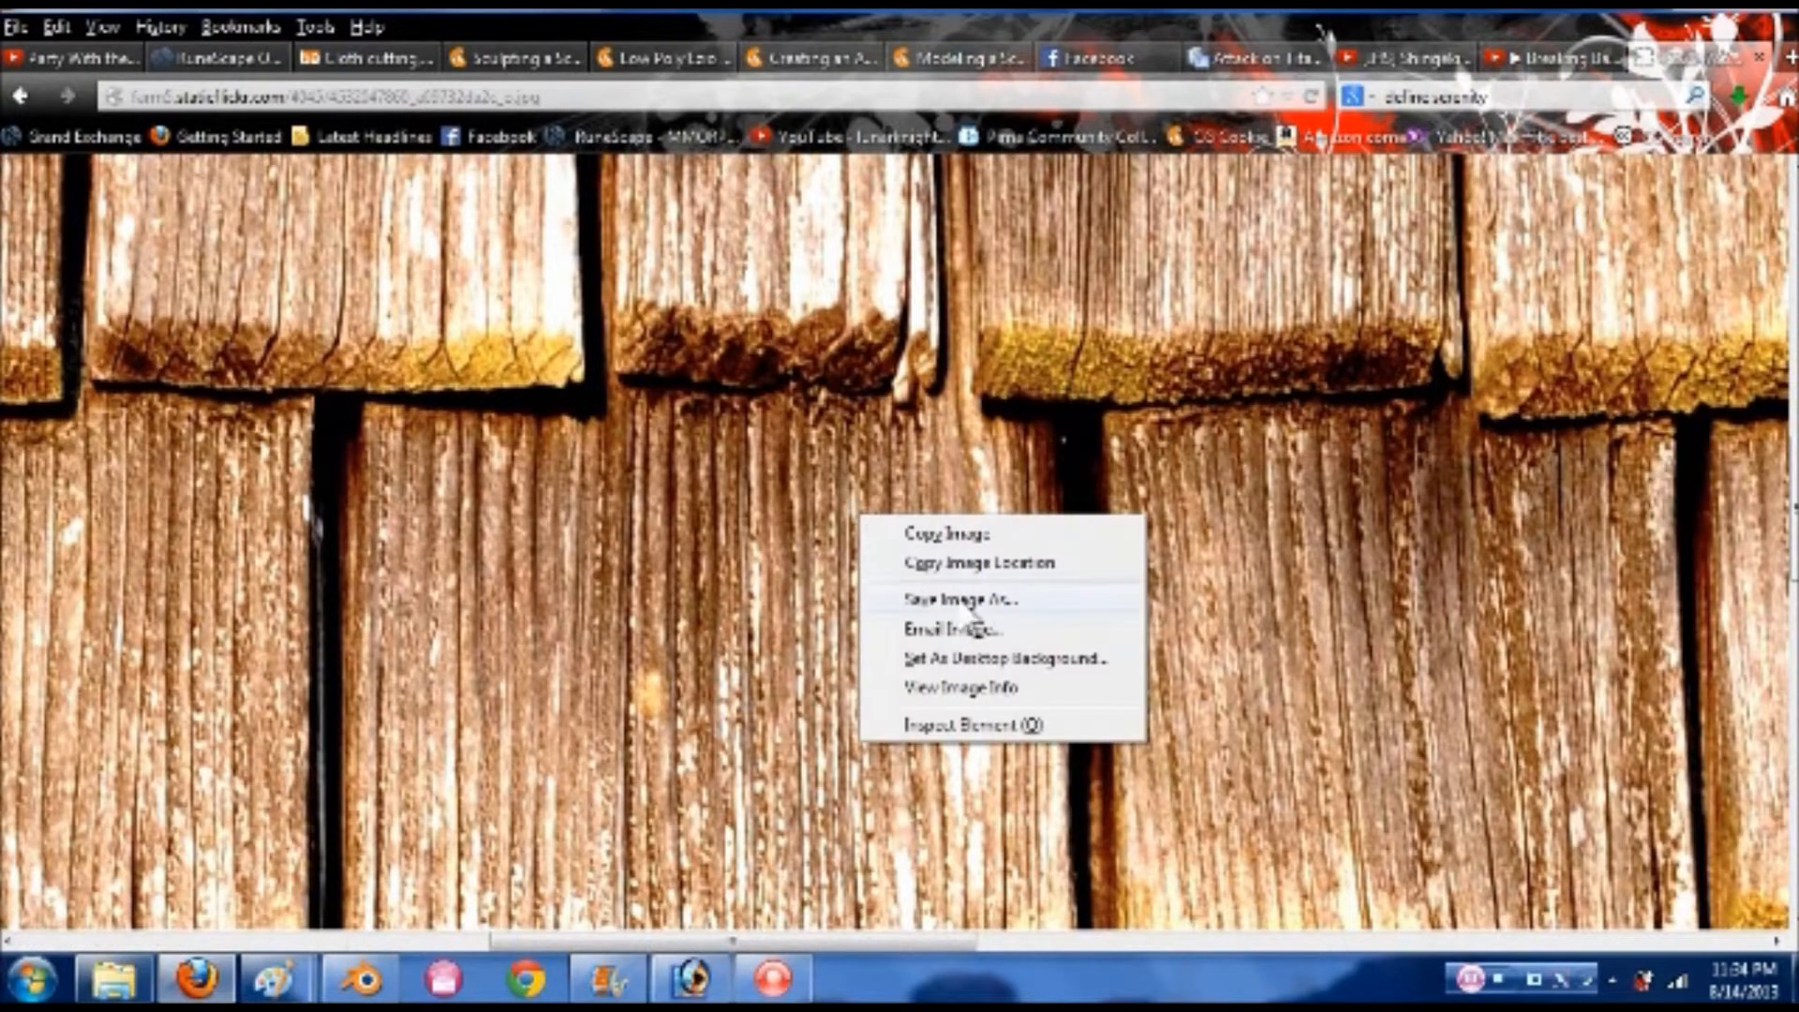
pyautogui.click(958, 600)
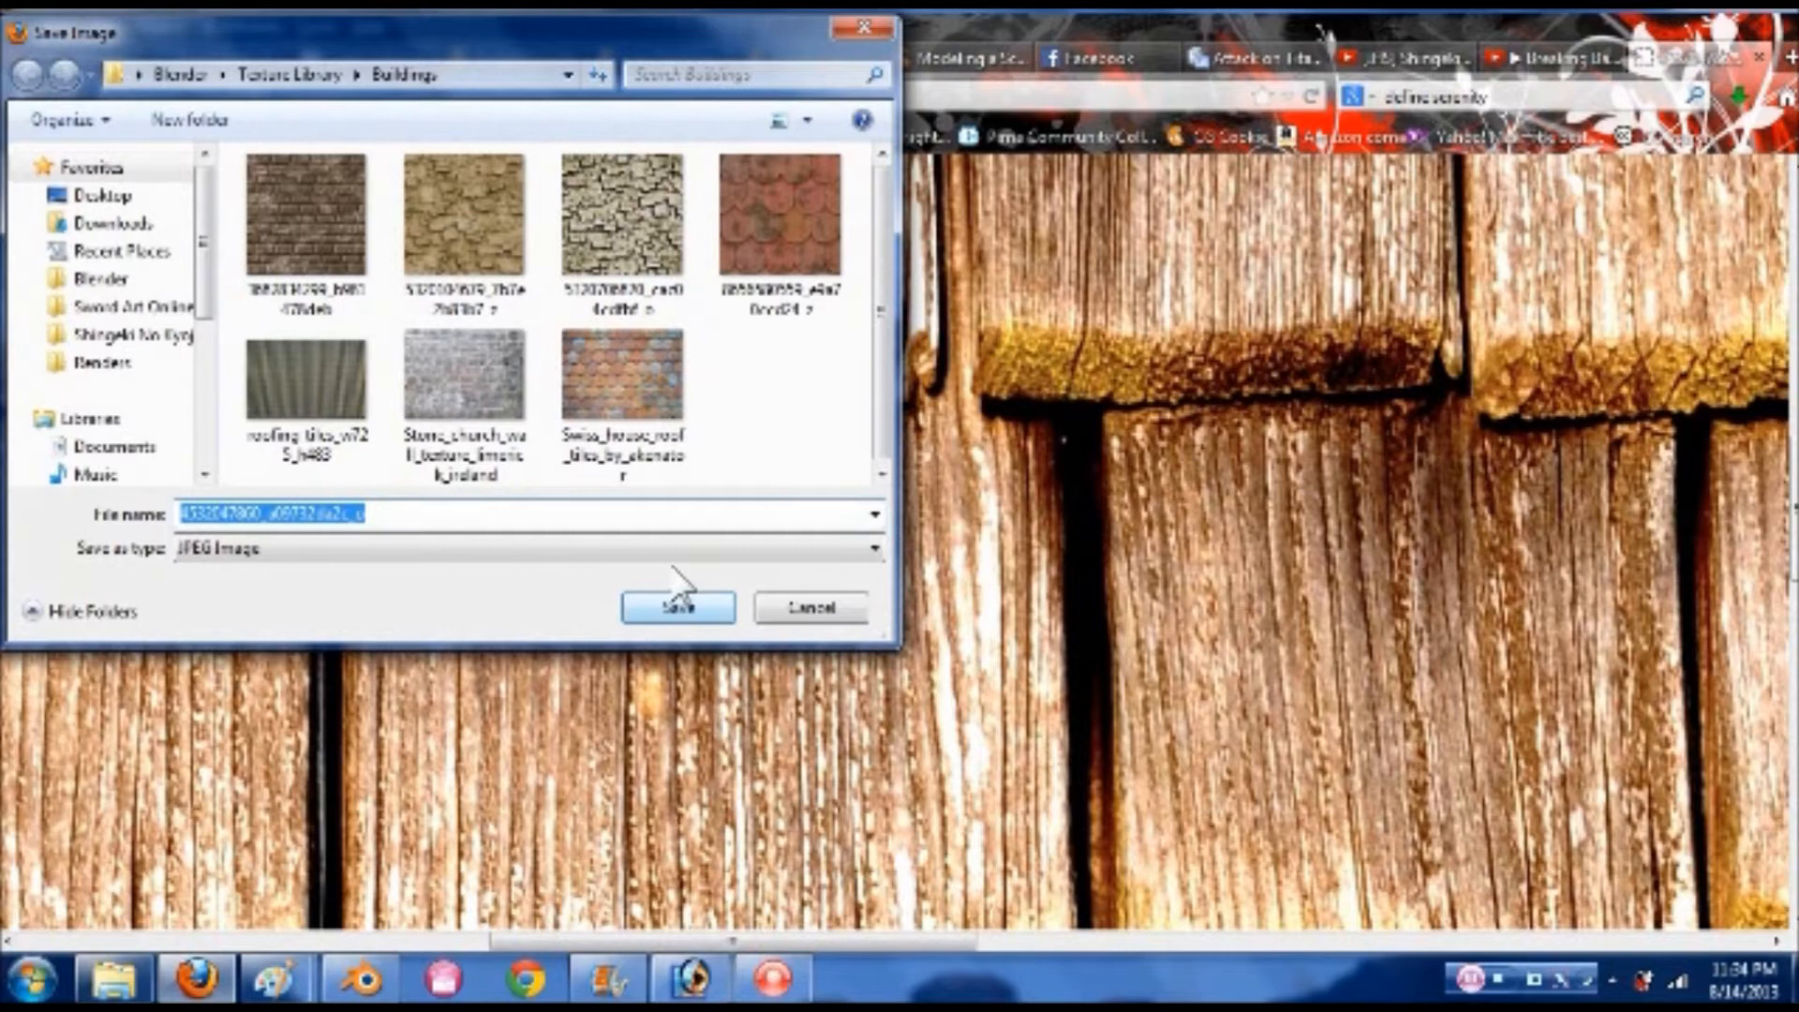
pyautogui.click(678, 605)
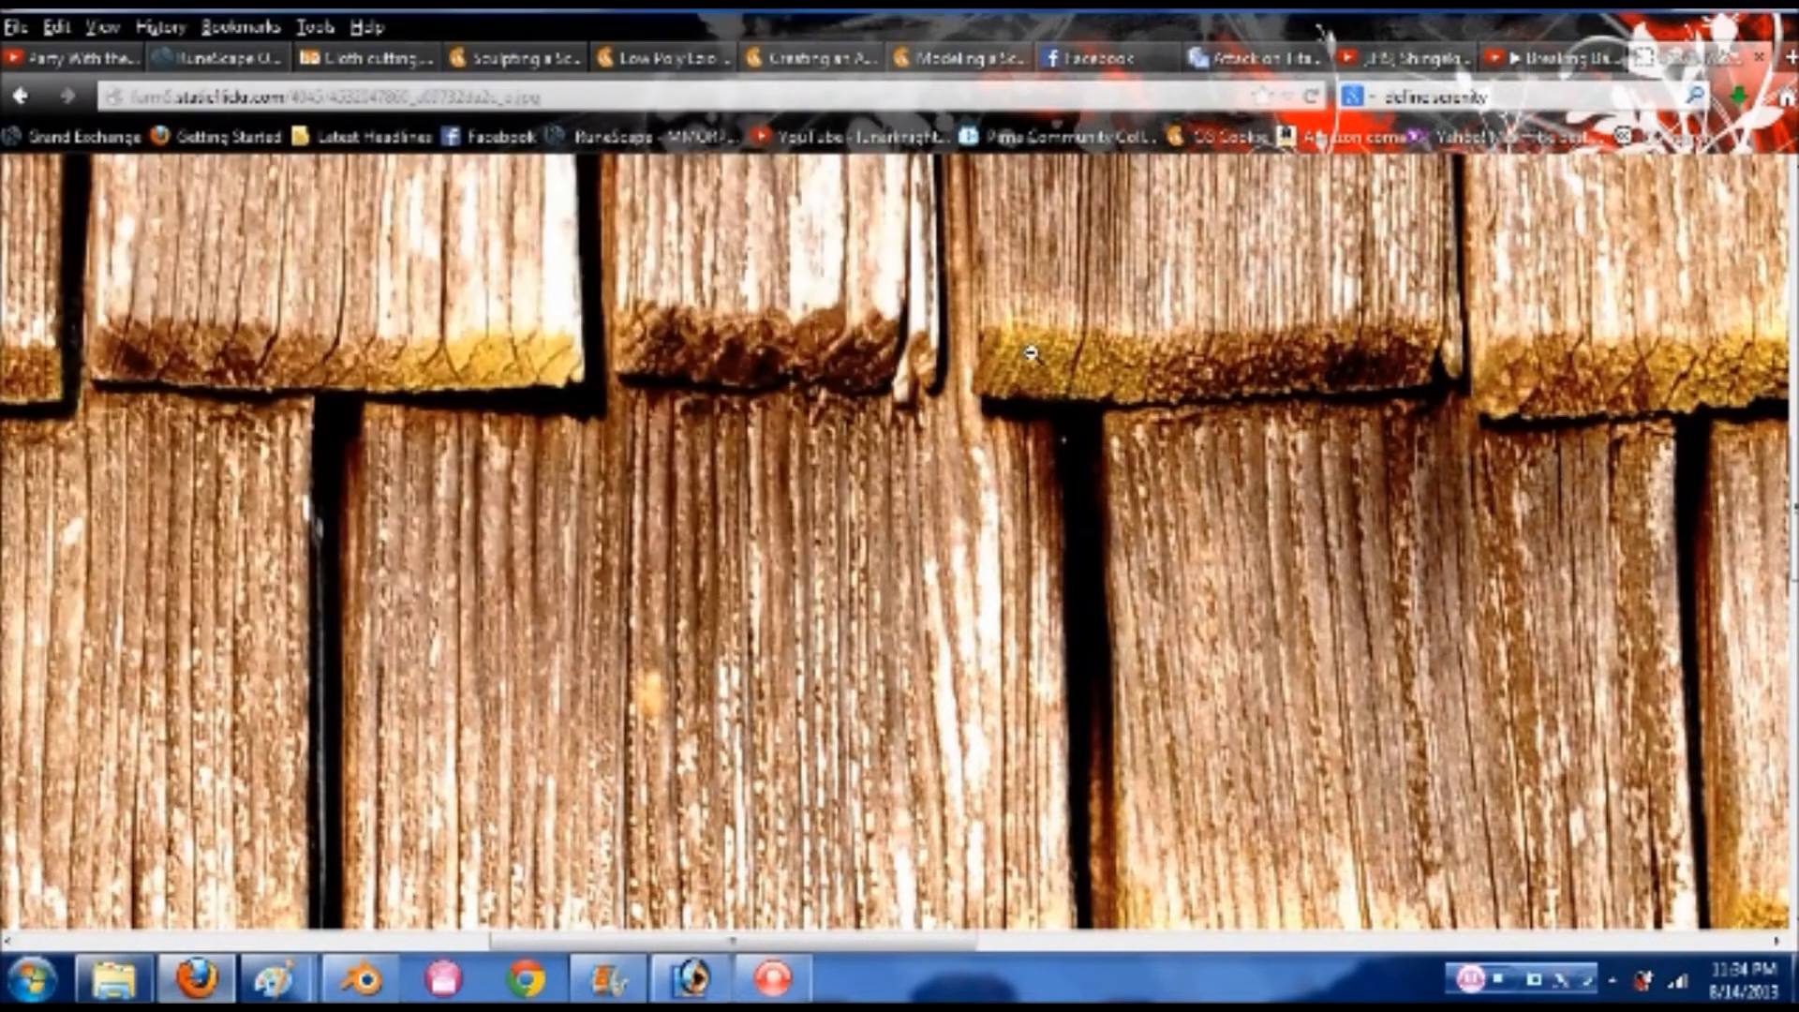
# - Find the orange "Red roofing tiles" public domain picture near the end of the image results and view its original image
pyautogui.click(20, 97)
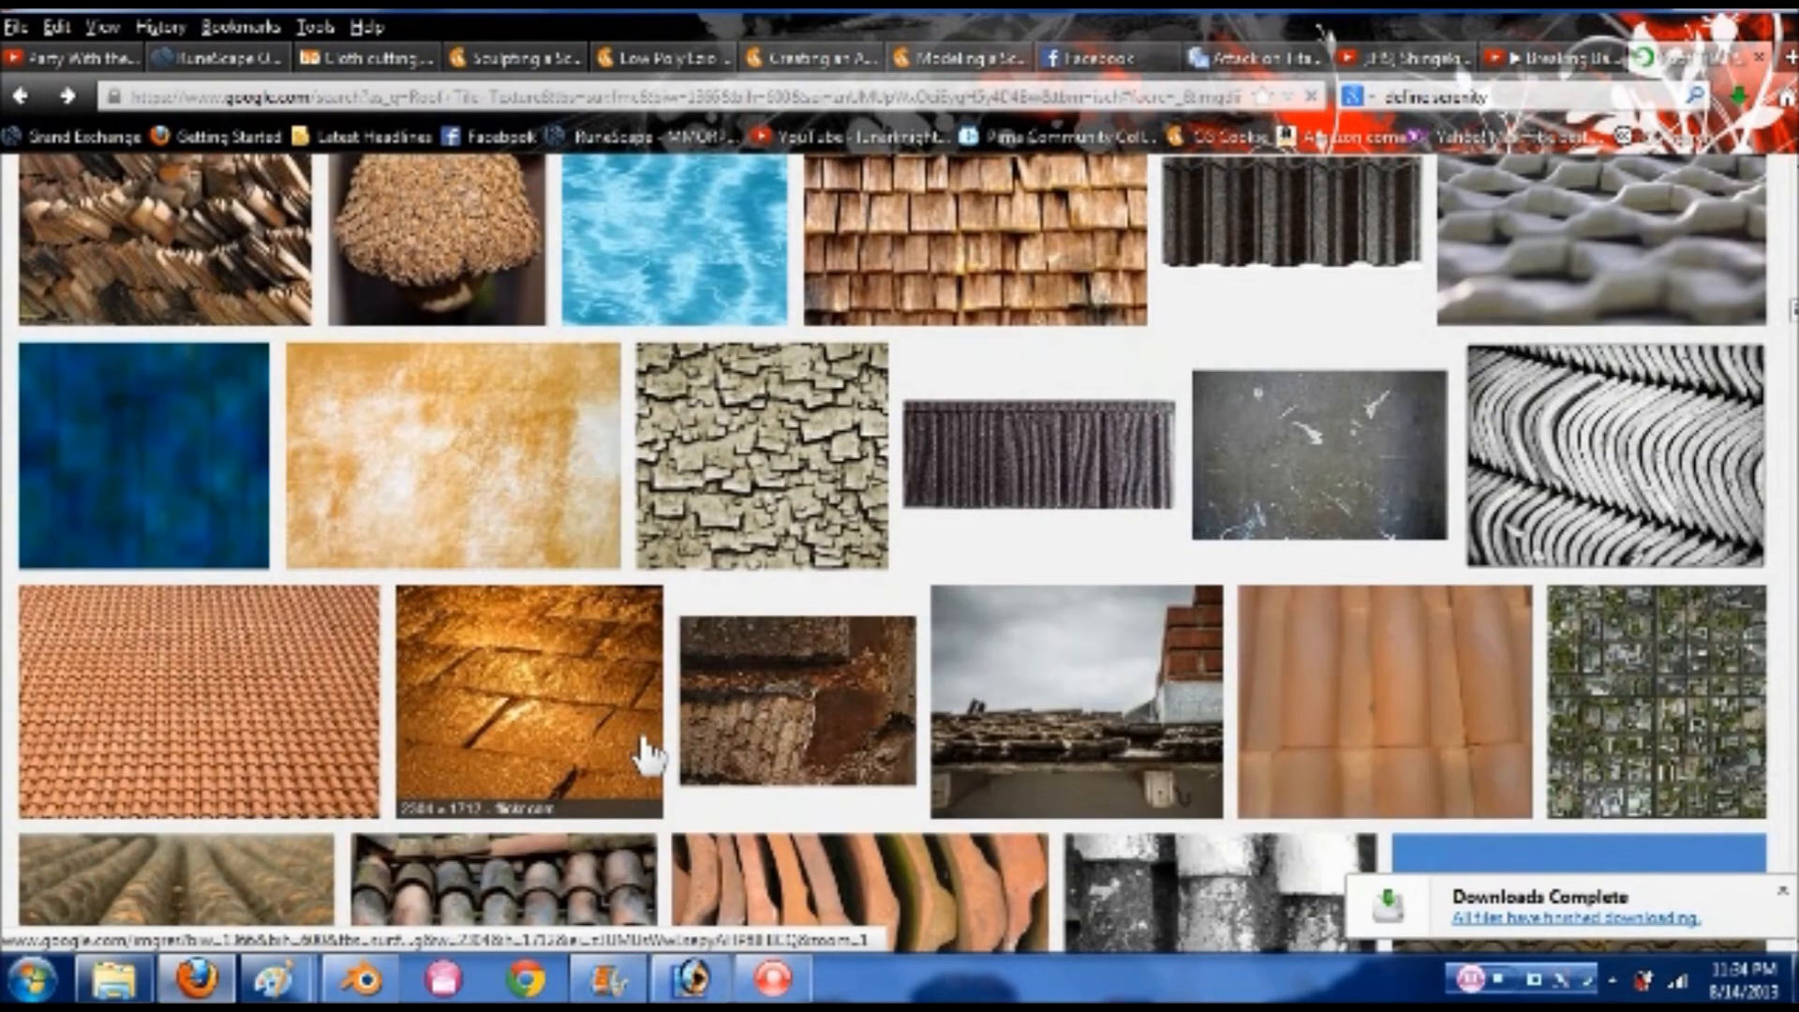
pyautogui.click(649, 754)
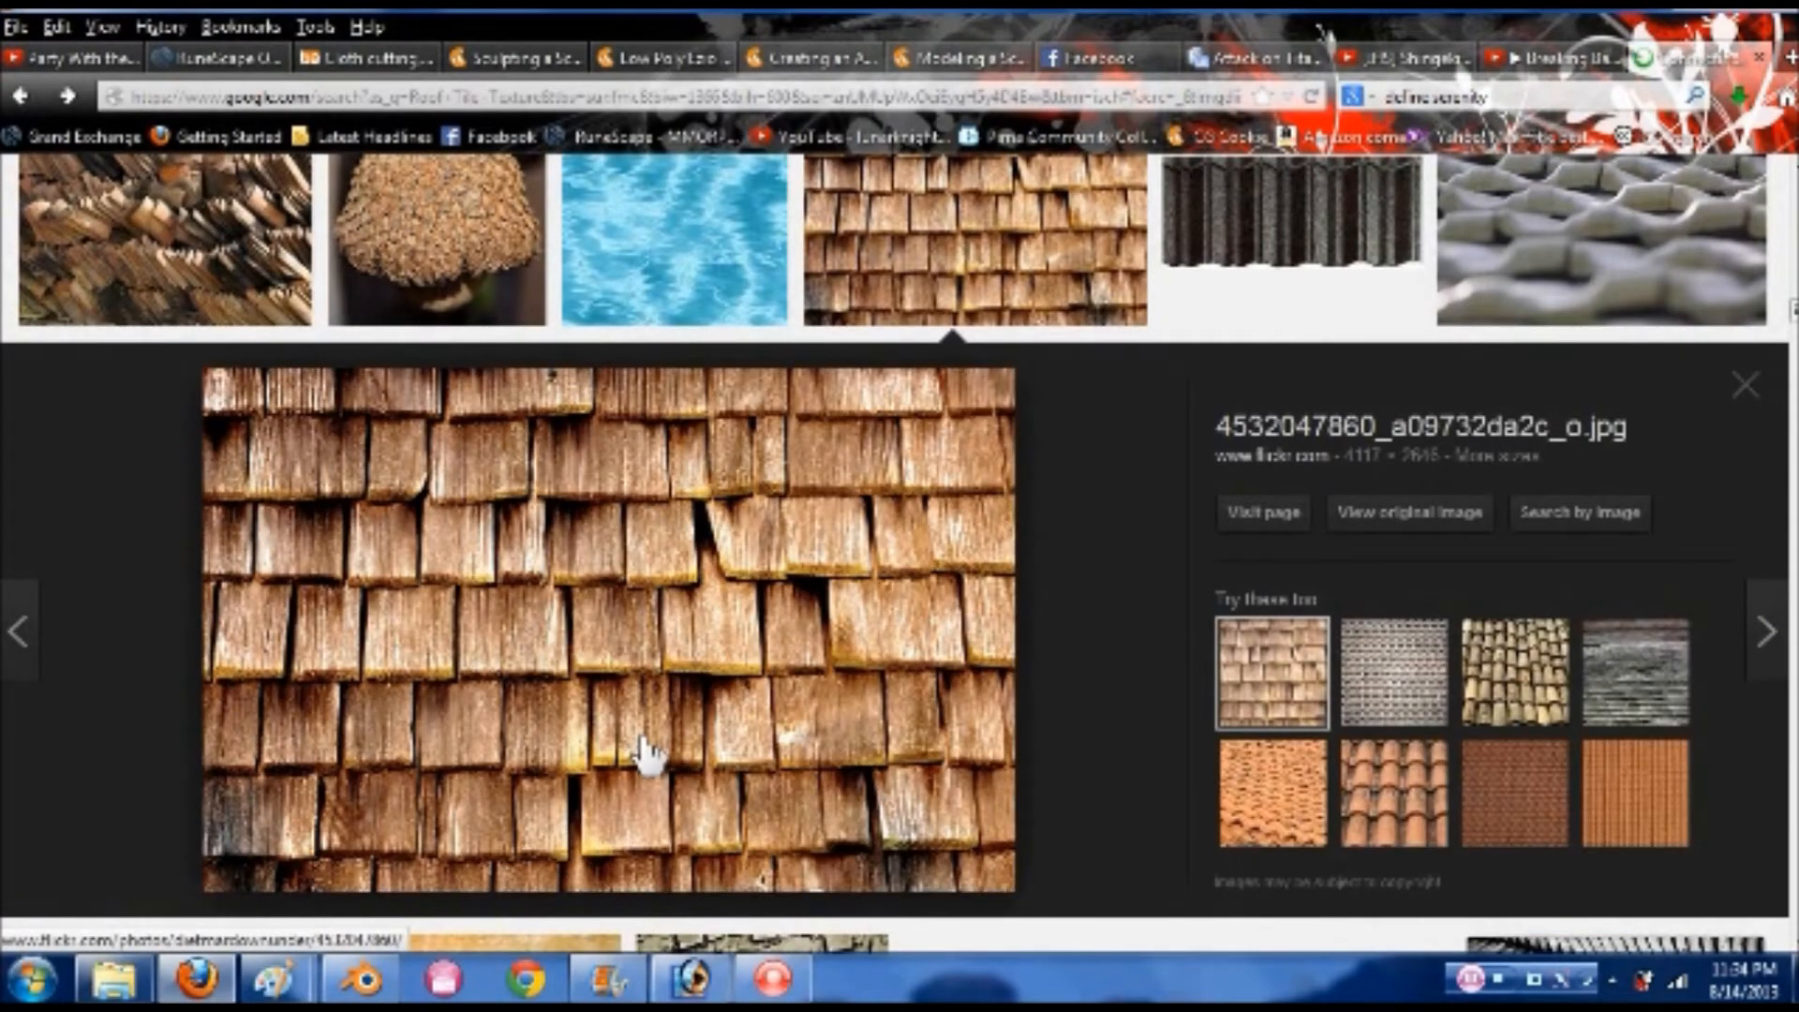
pyautogui.scroll(-8, 645, 745)
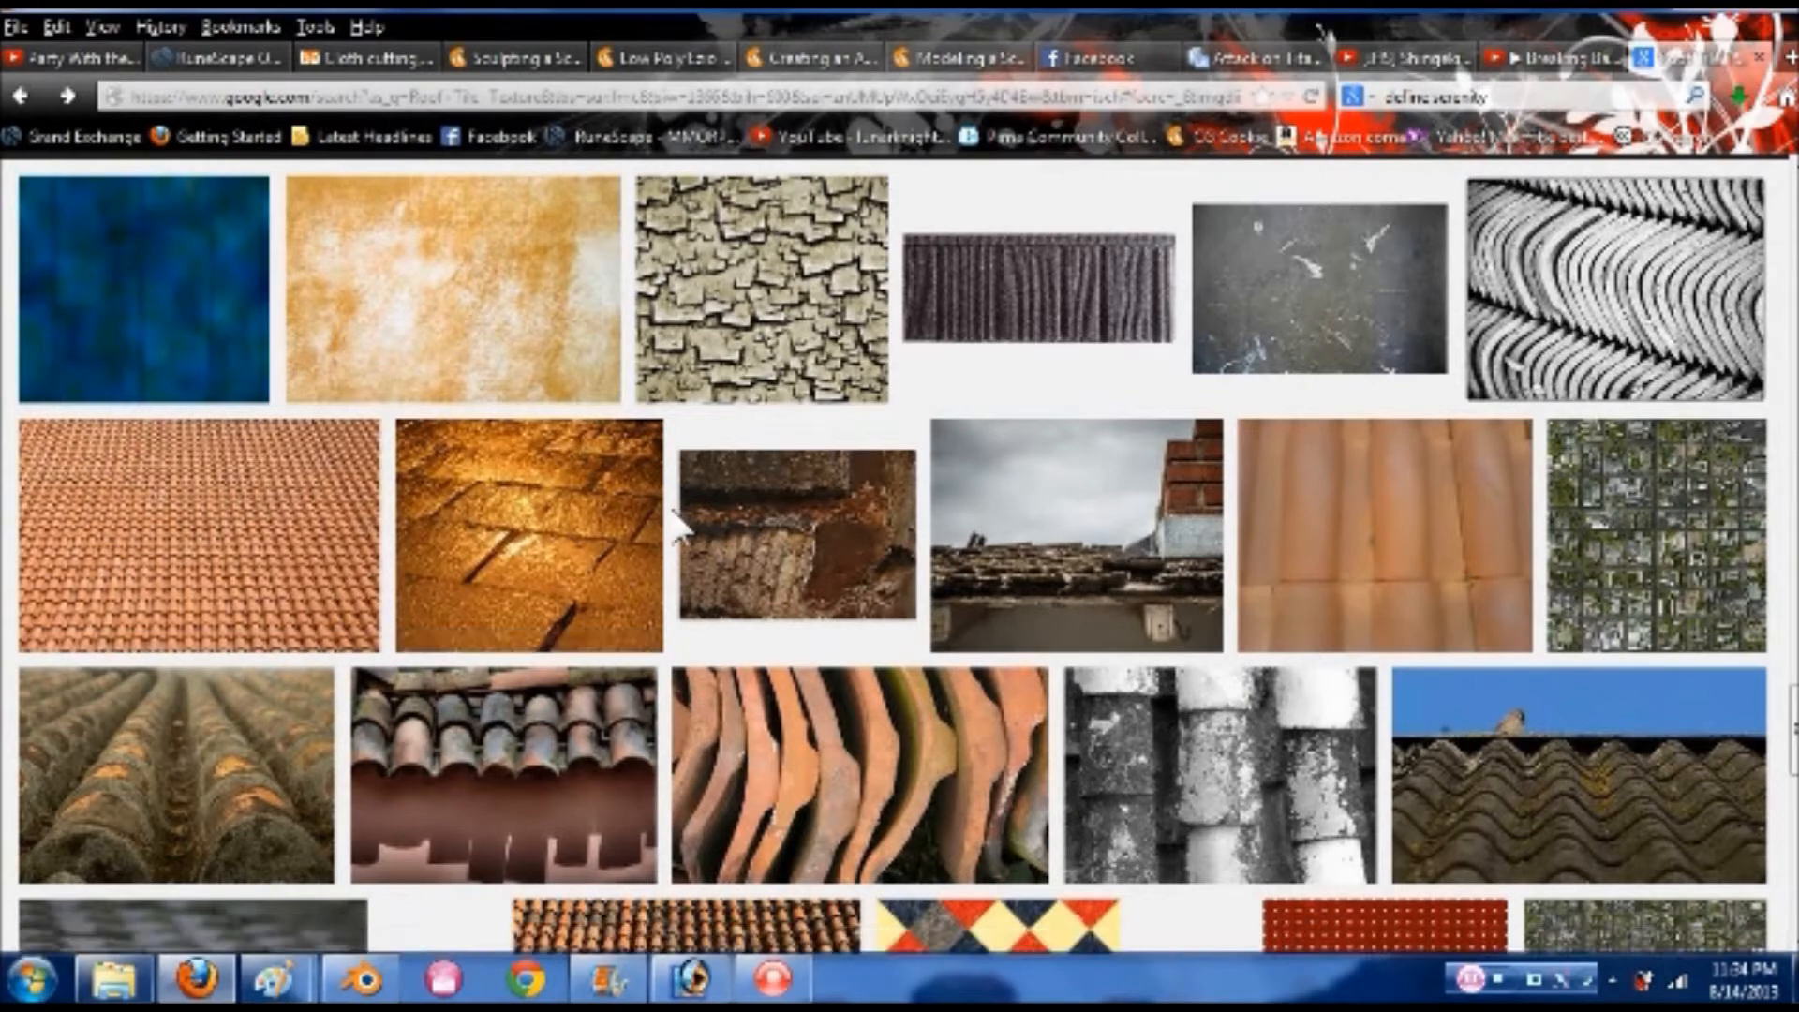
pyautogui.scroll(-3, 811, 631)
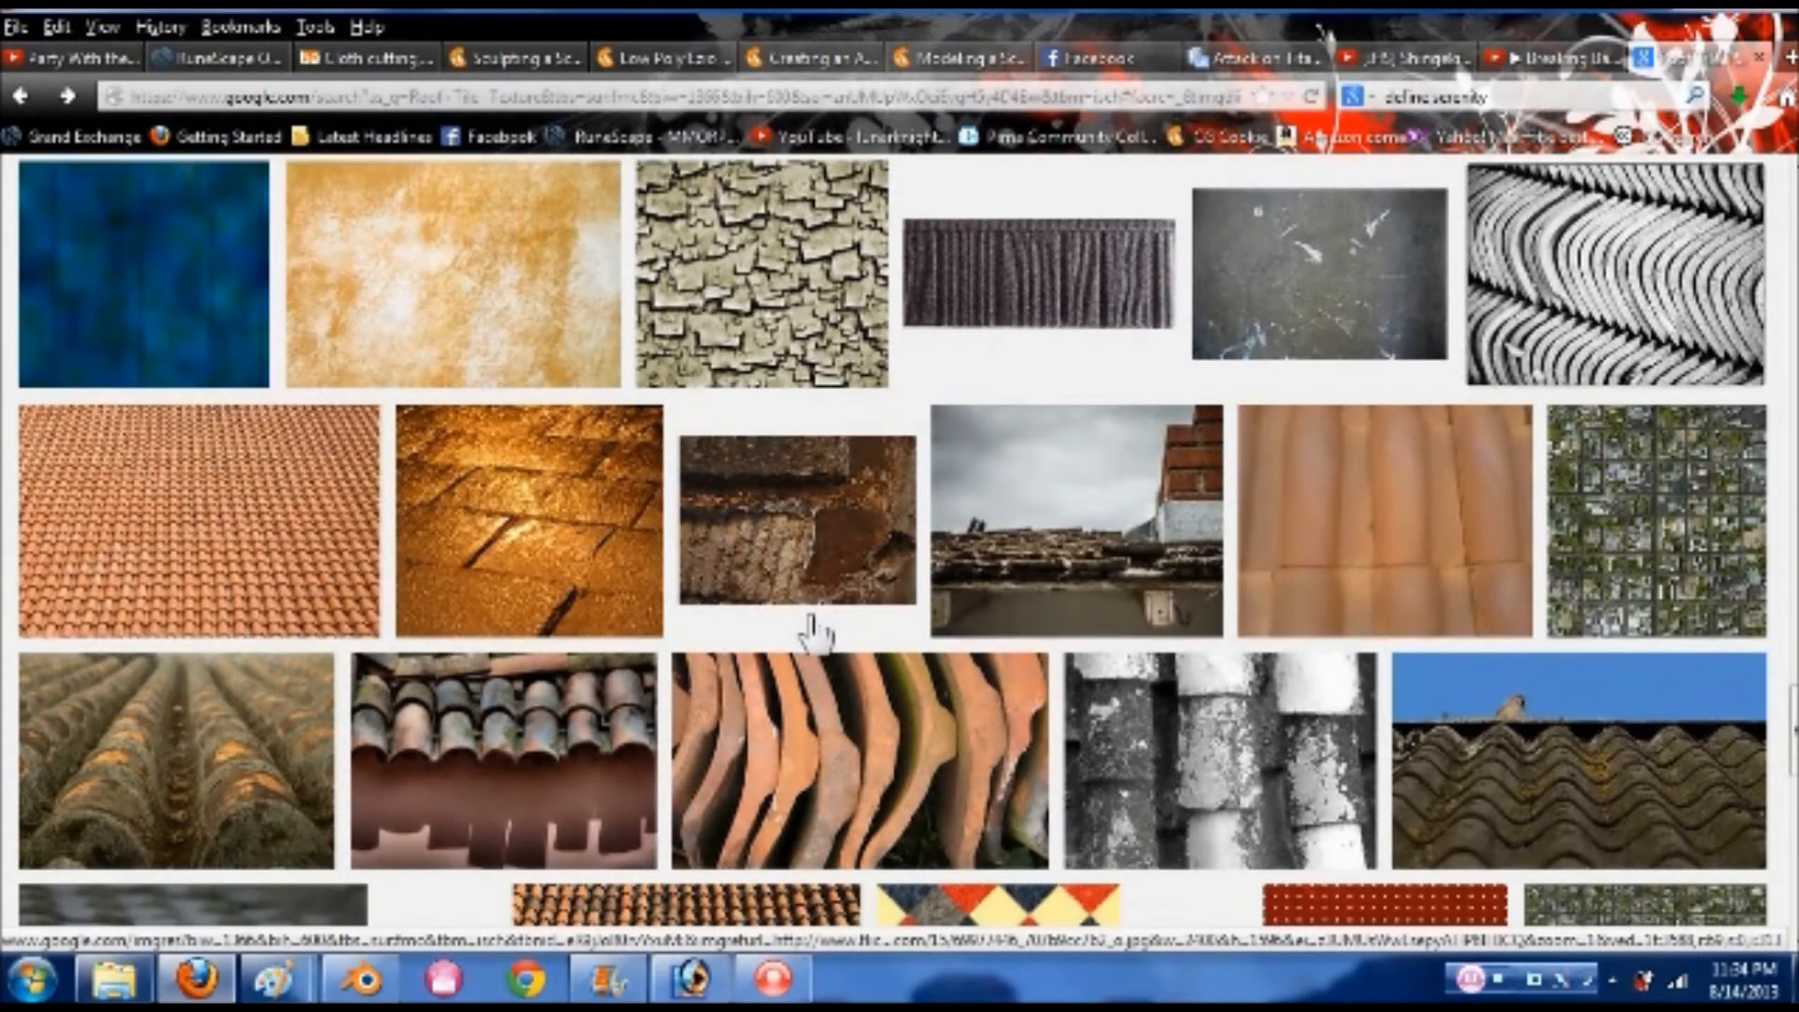
pyautogui.scroll(-8, 815, 635)
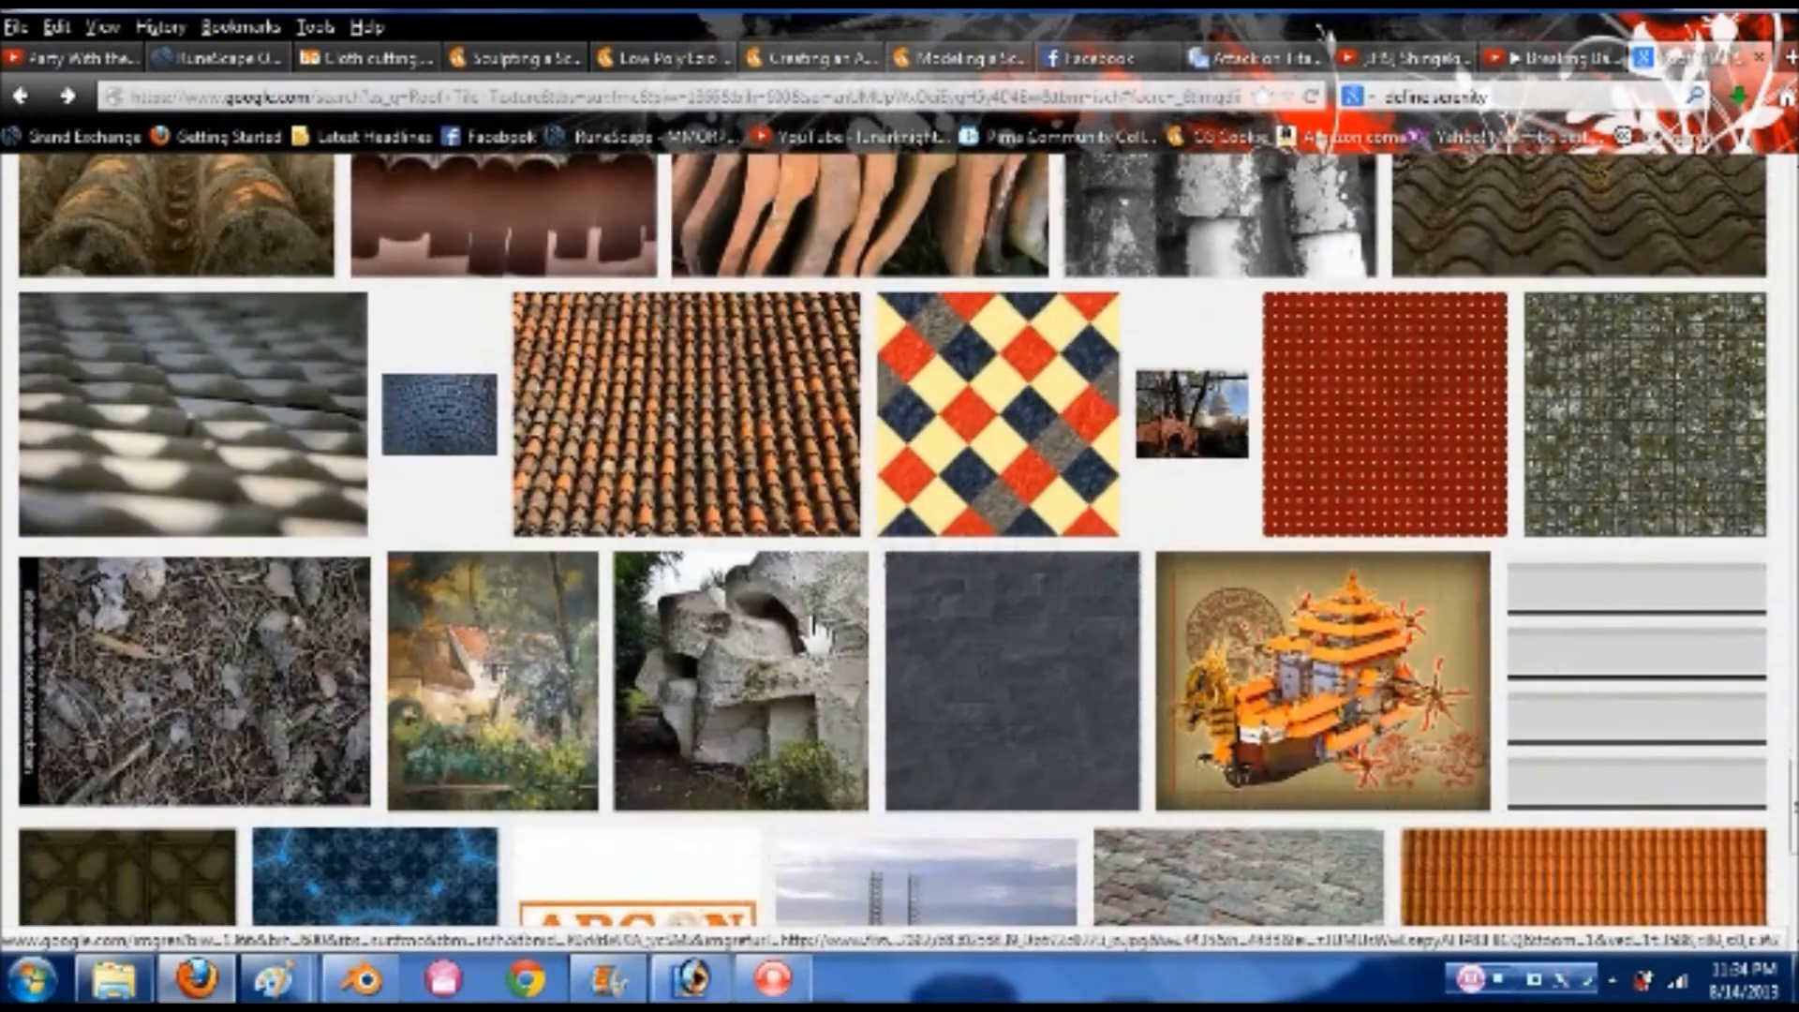
pyautogui.scroll(-6, 815, 634)
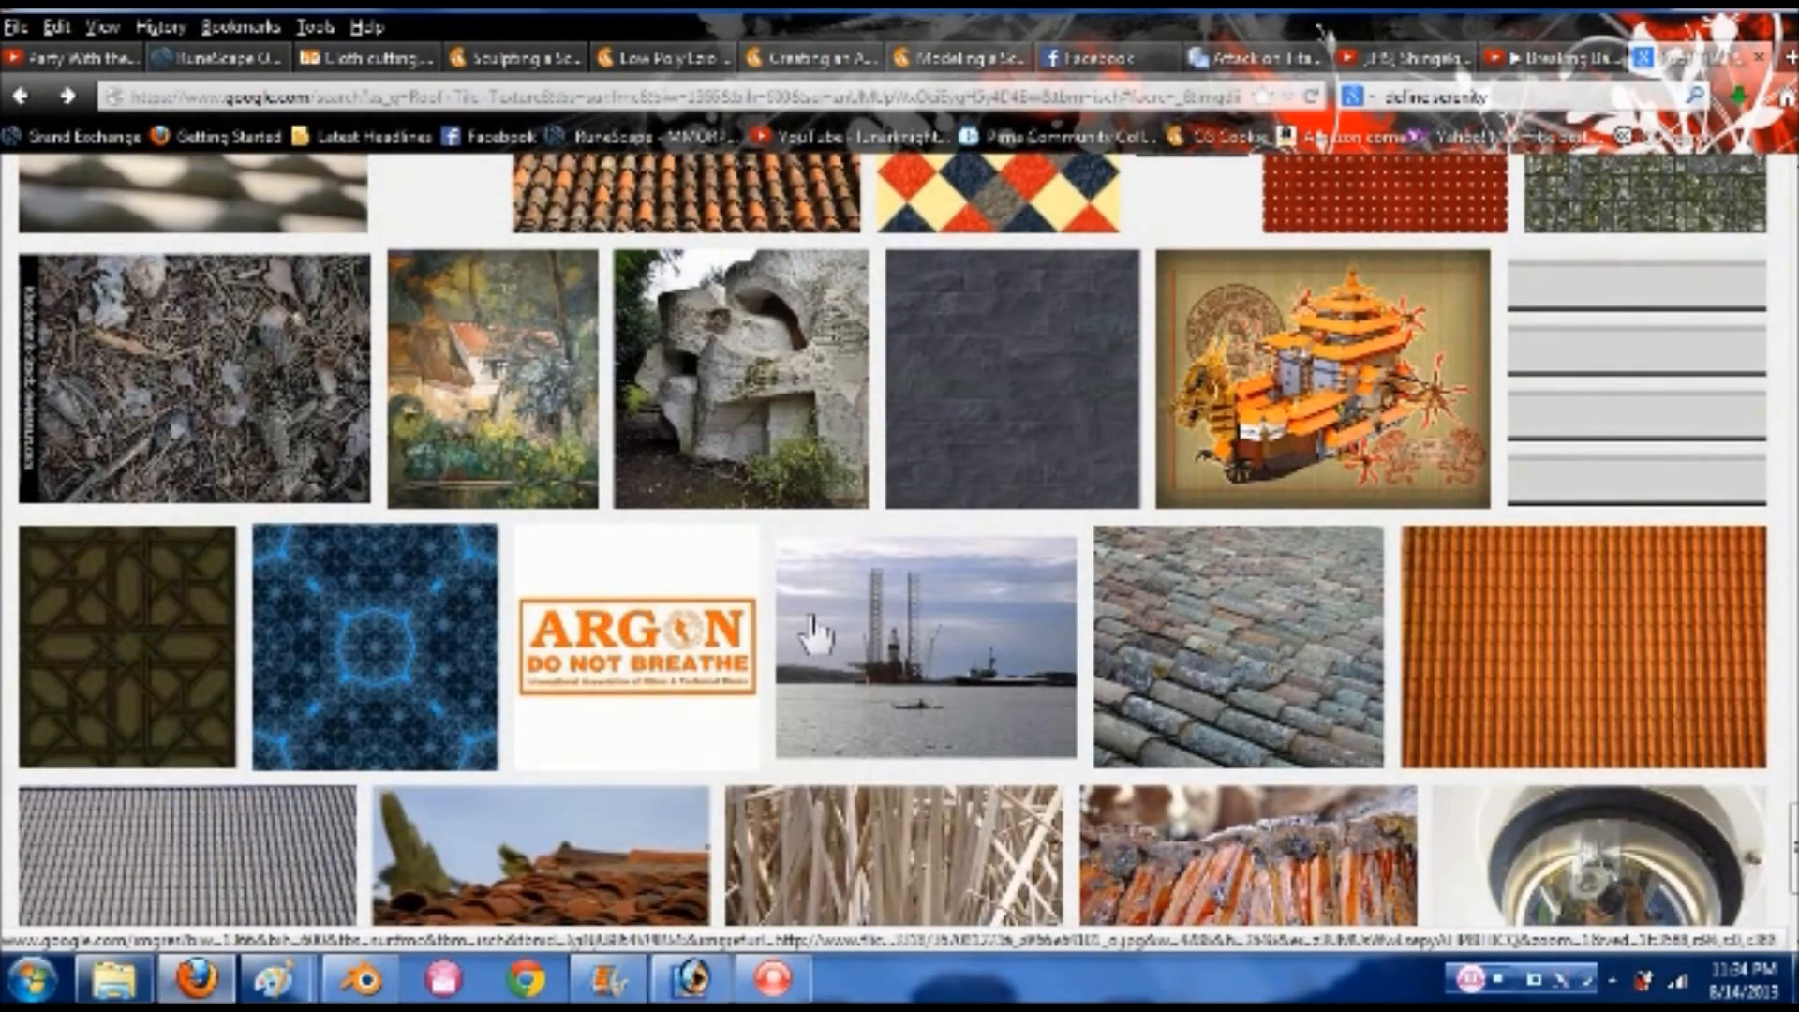
pyautogui.scroll(-5, 817, 637)
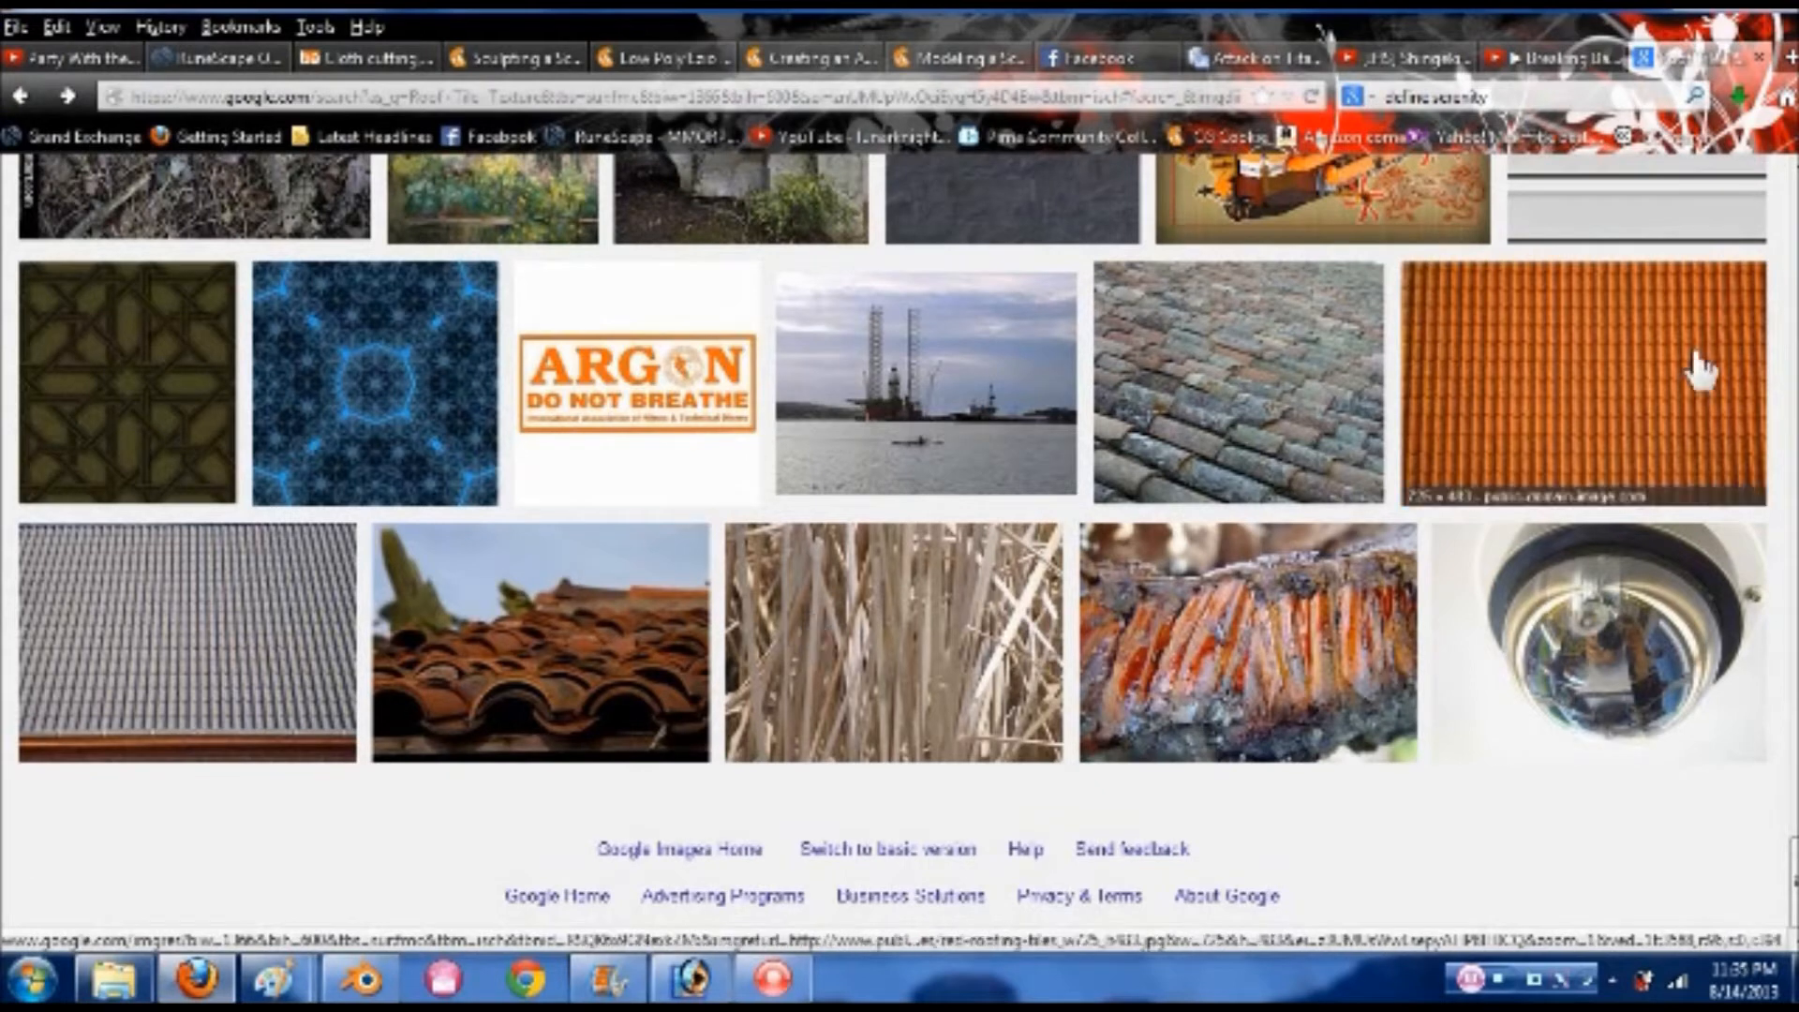
pyautogui.click(1634, 388)
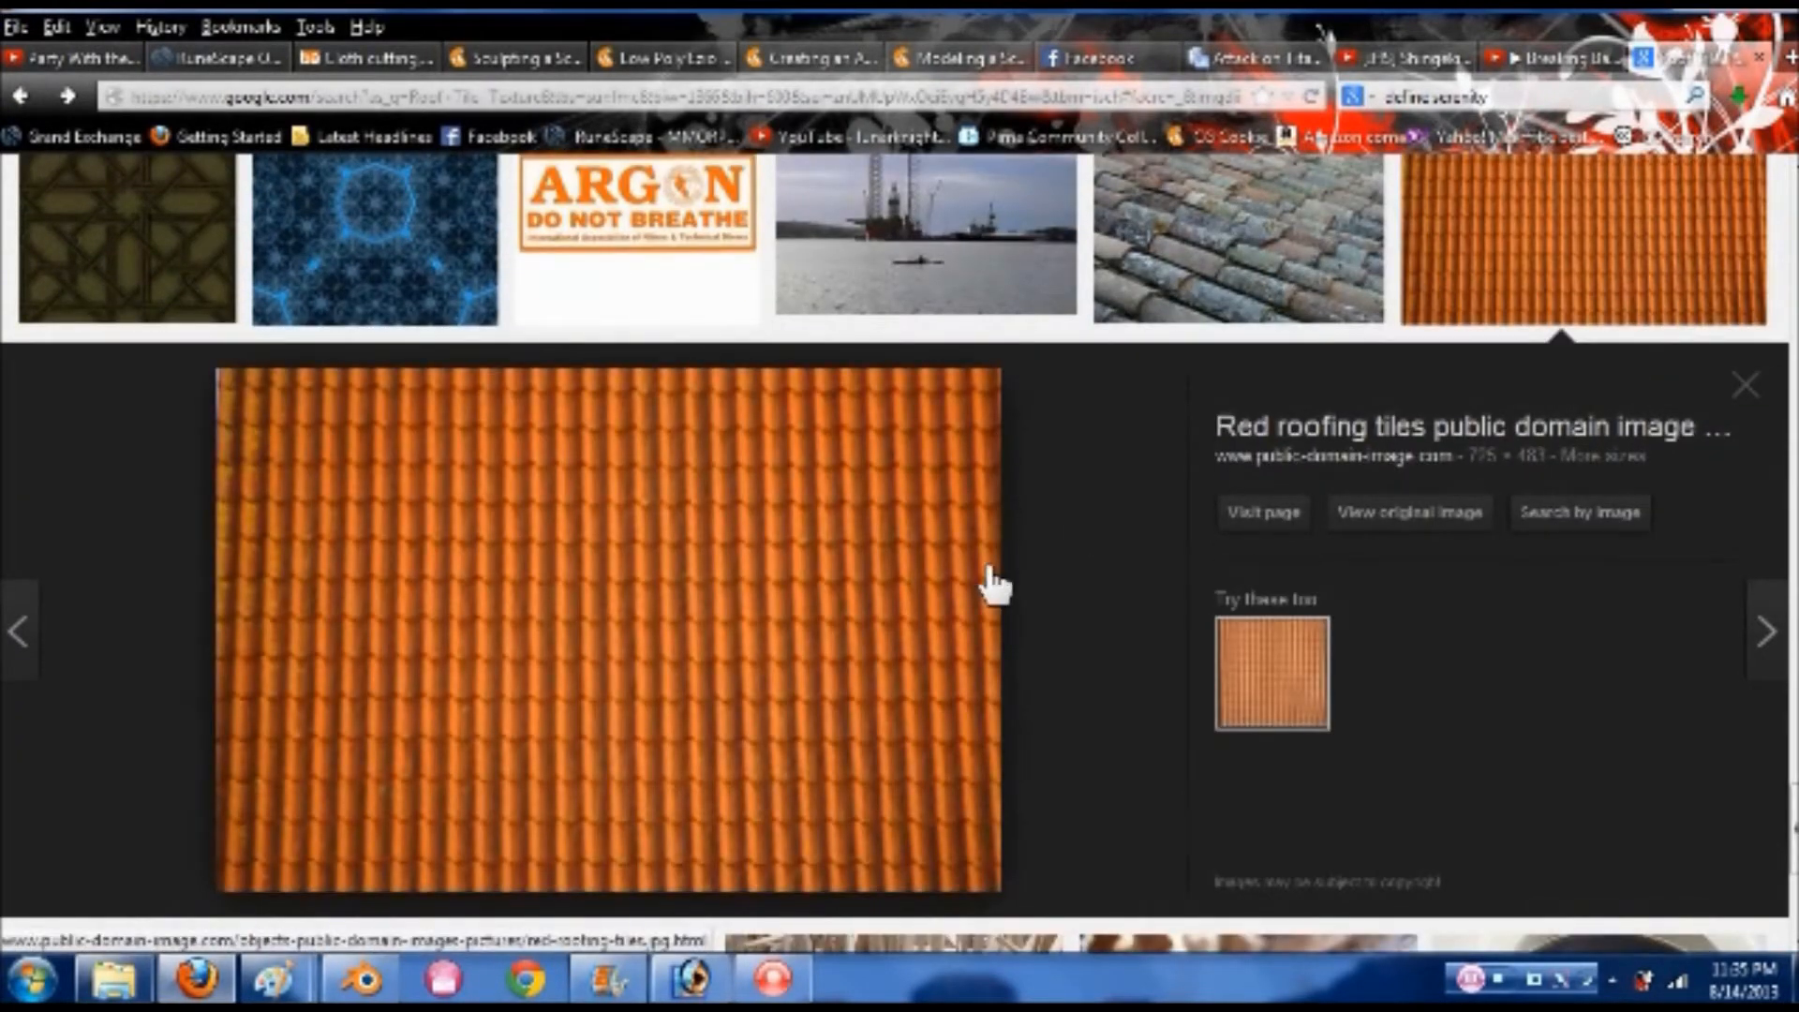
pyautogui.click(1416, 514)
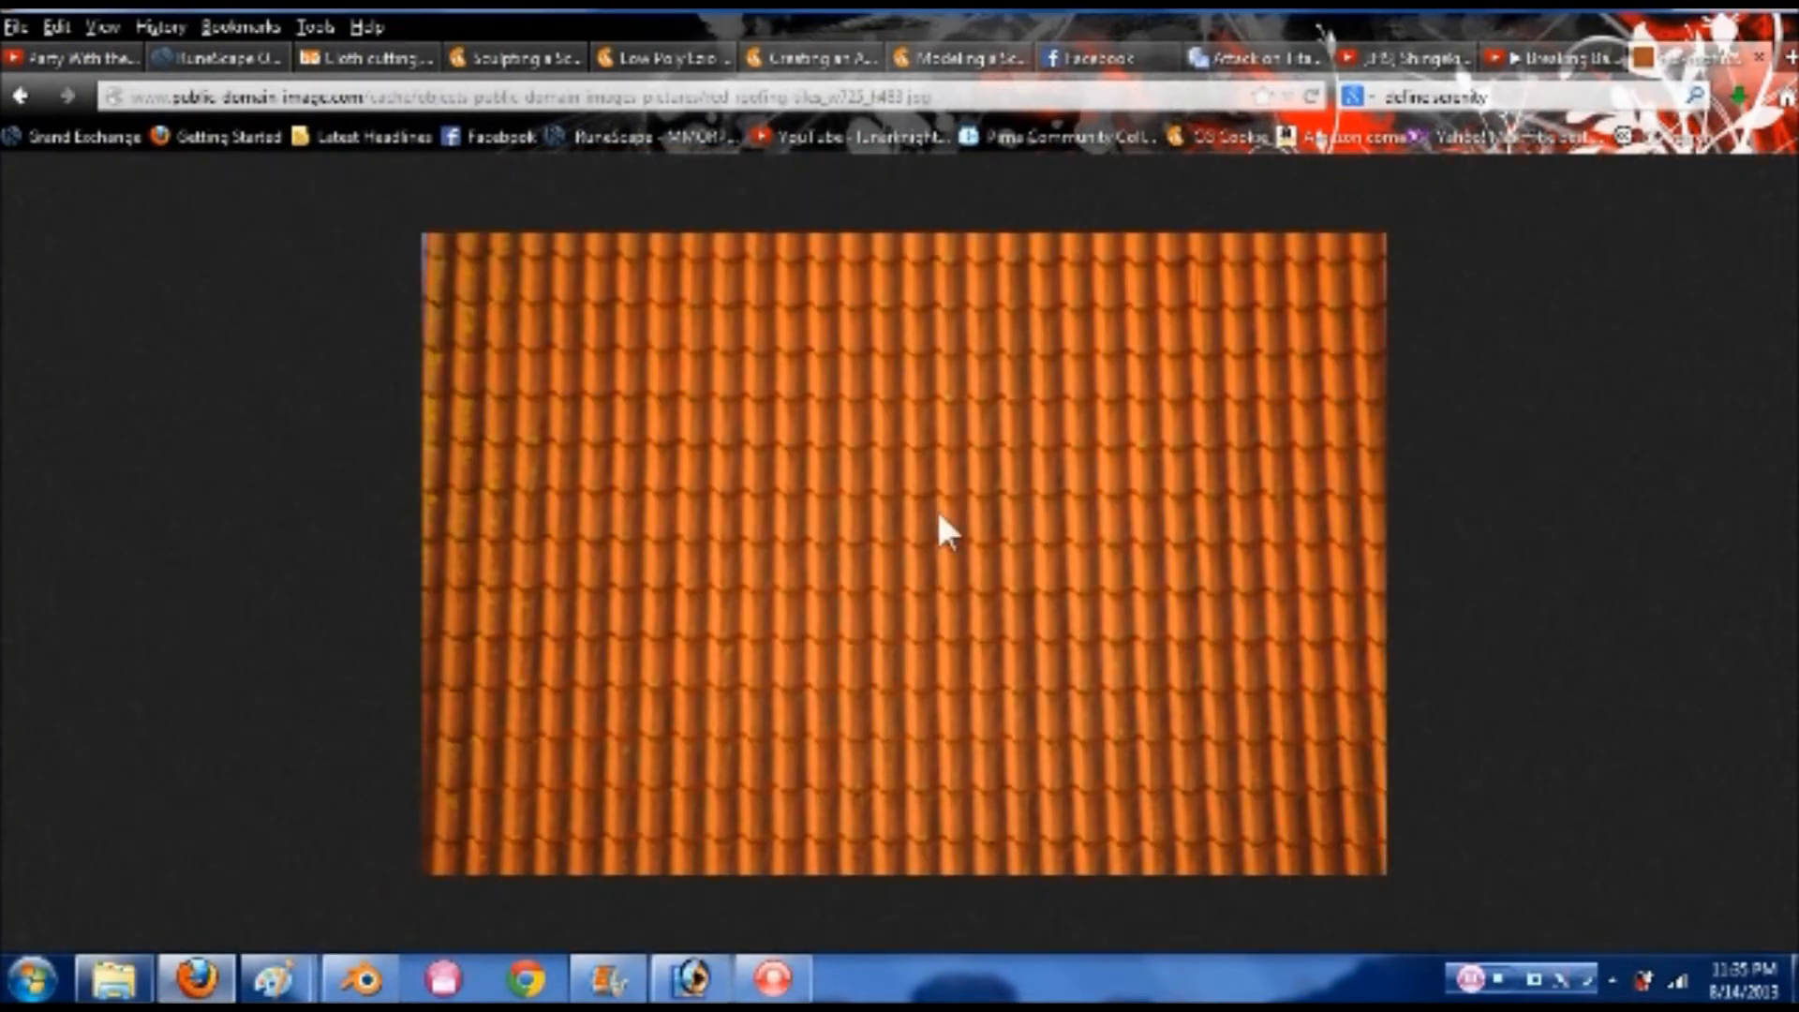
# - Save the red roofing tiles image as a JPEG named red-roofing-tiles_w725_h483 in the Buildings folder
pyautogui.rightClick(938, 515)
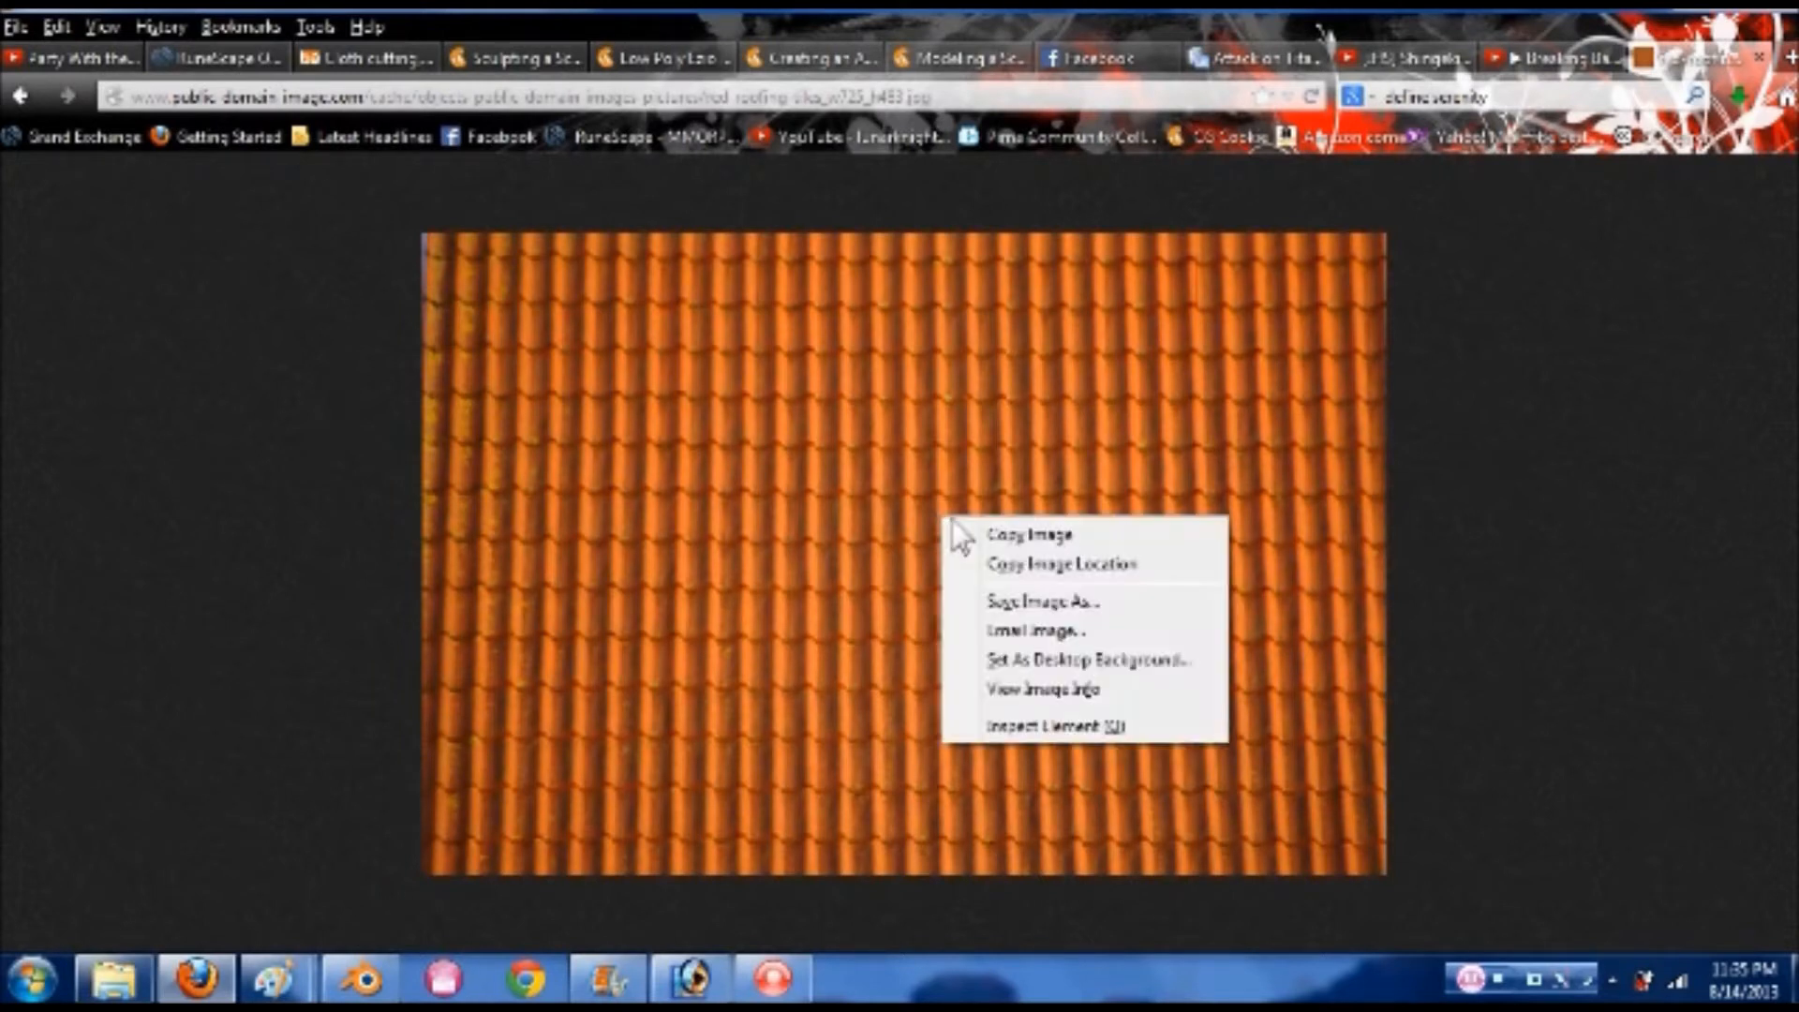
pyautogui.click(1052, 604)
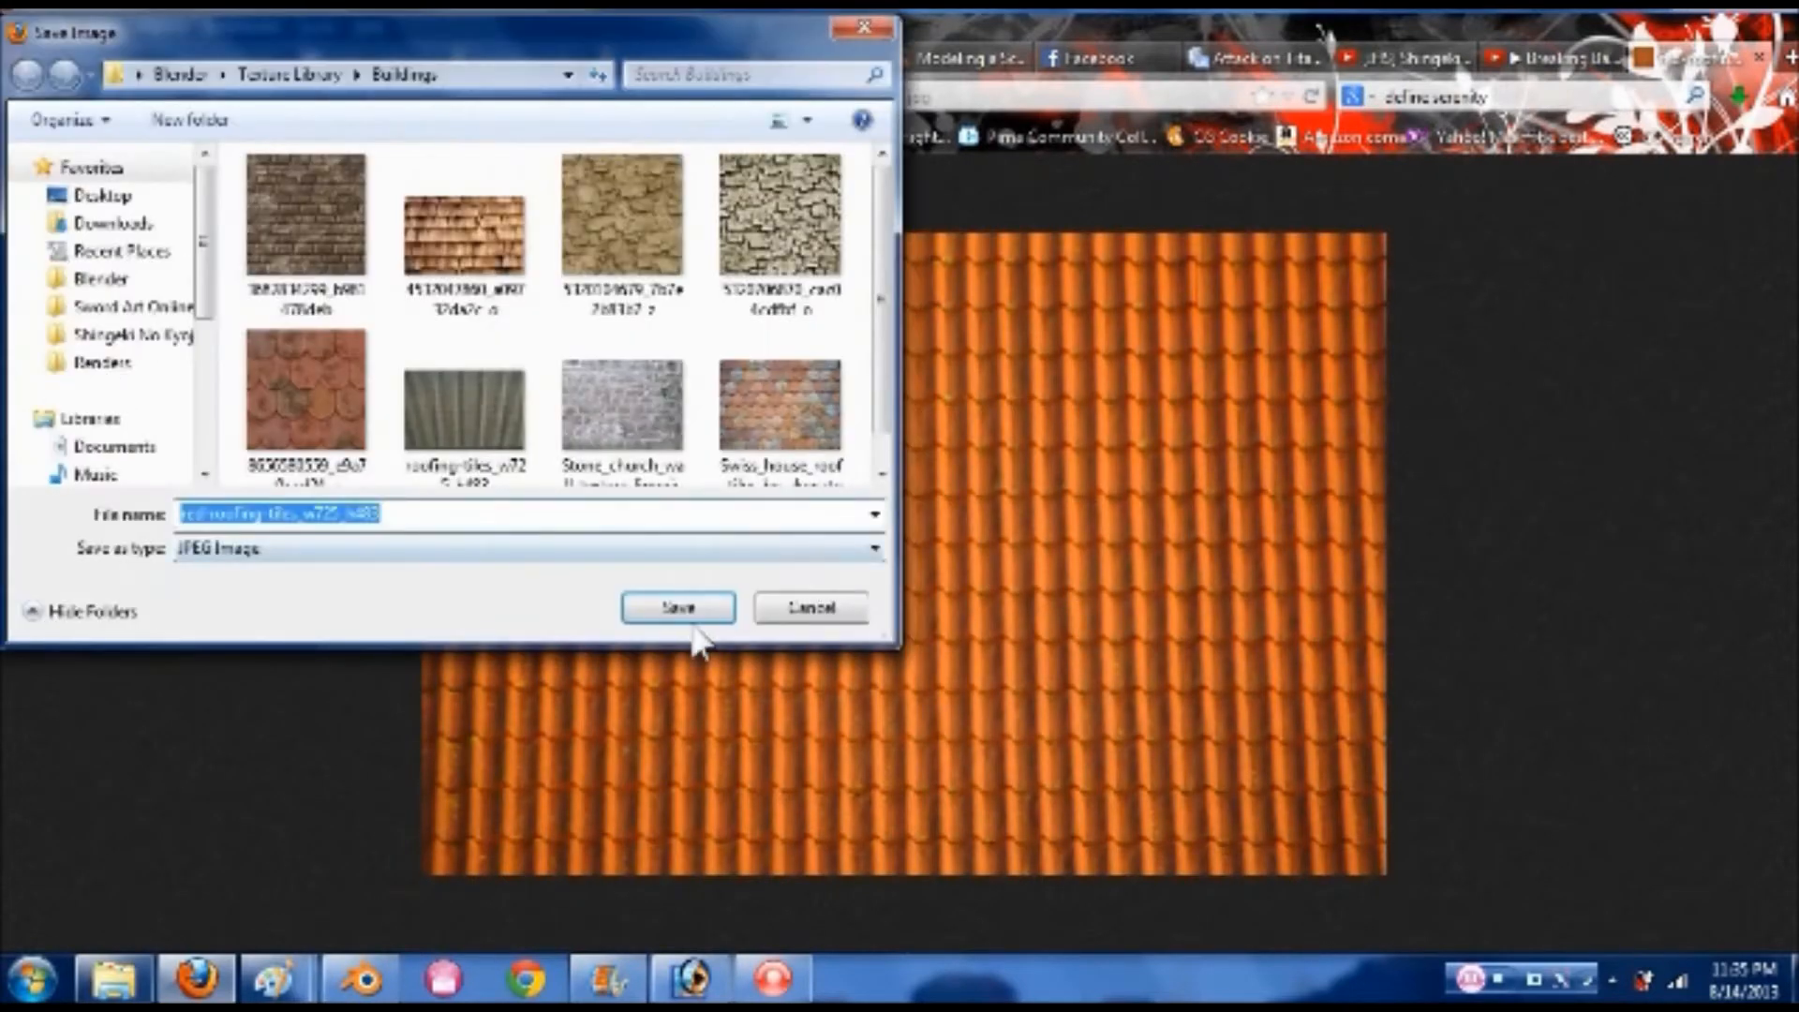
pyautogui.click(689, 607)
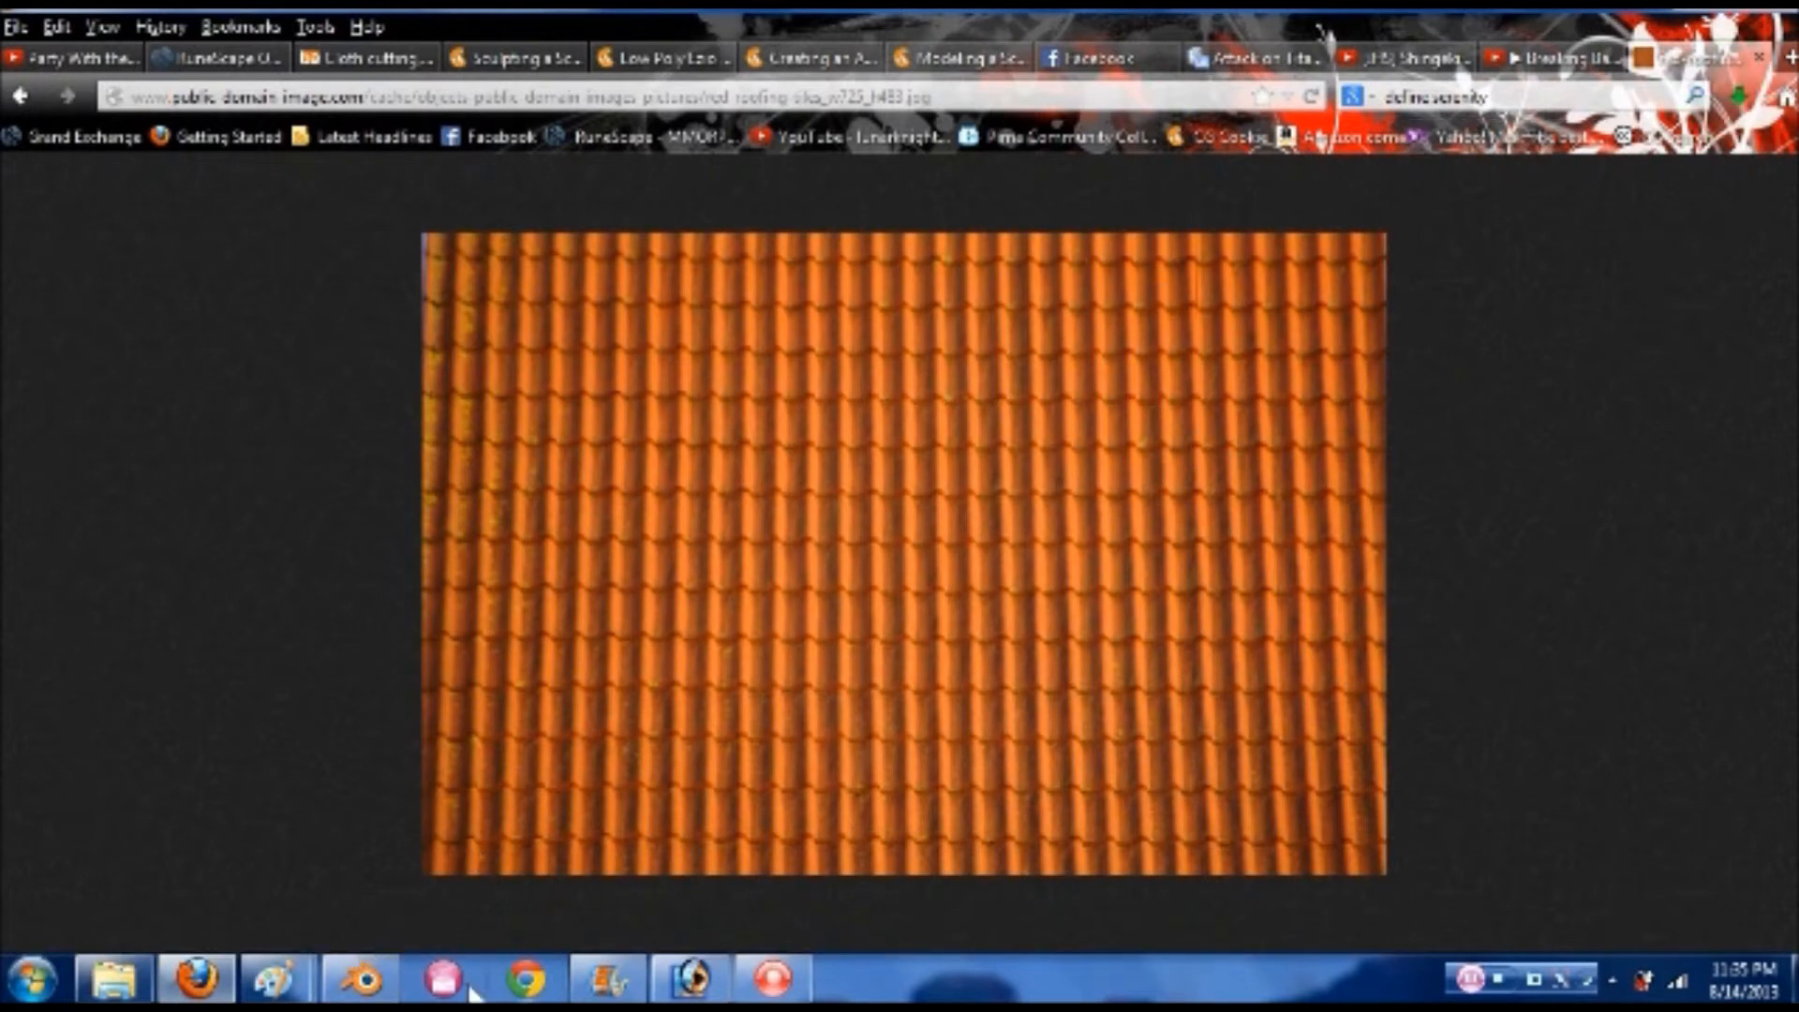
# - Switch to Blender and isolate the tall square tower behind the brown-roofed house in local view
pyautogui.click(361, 979)
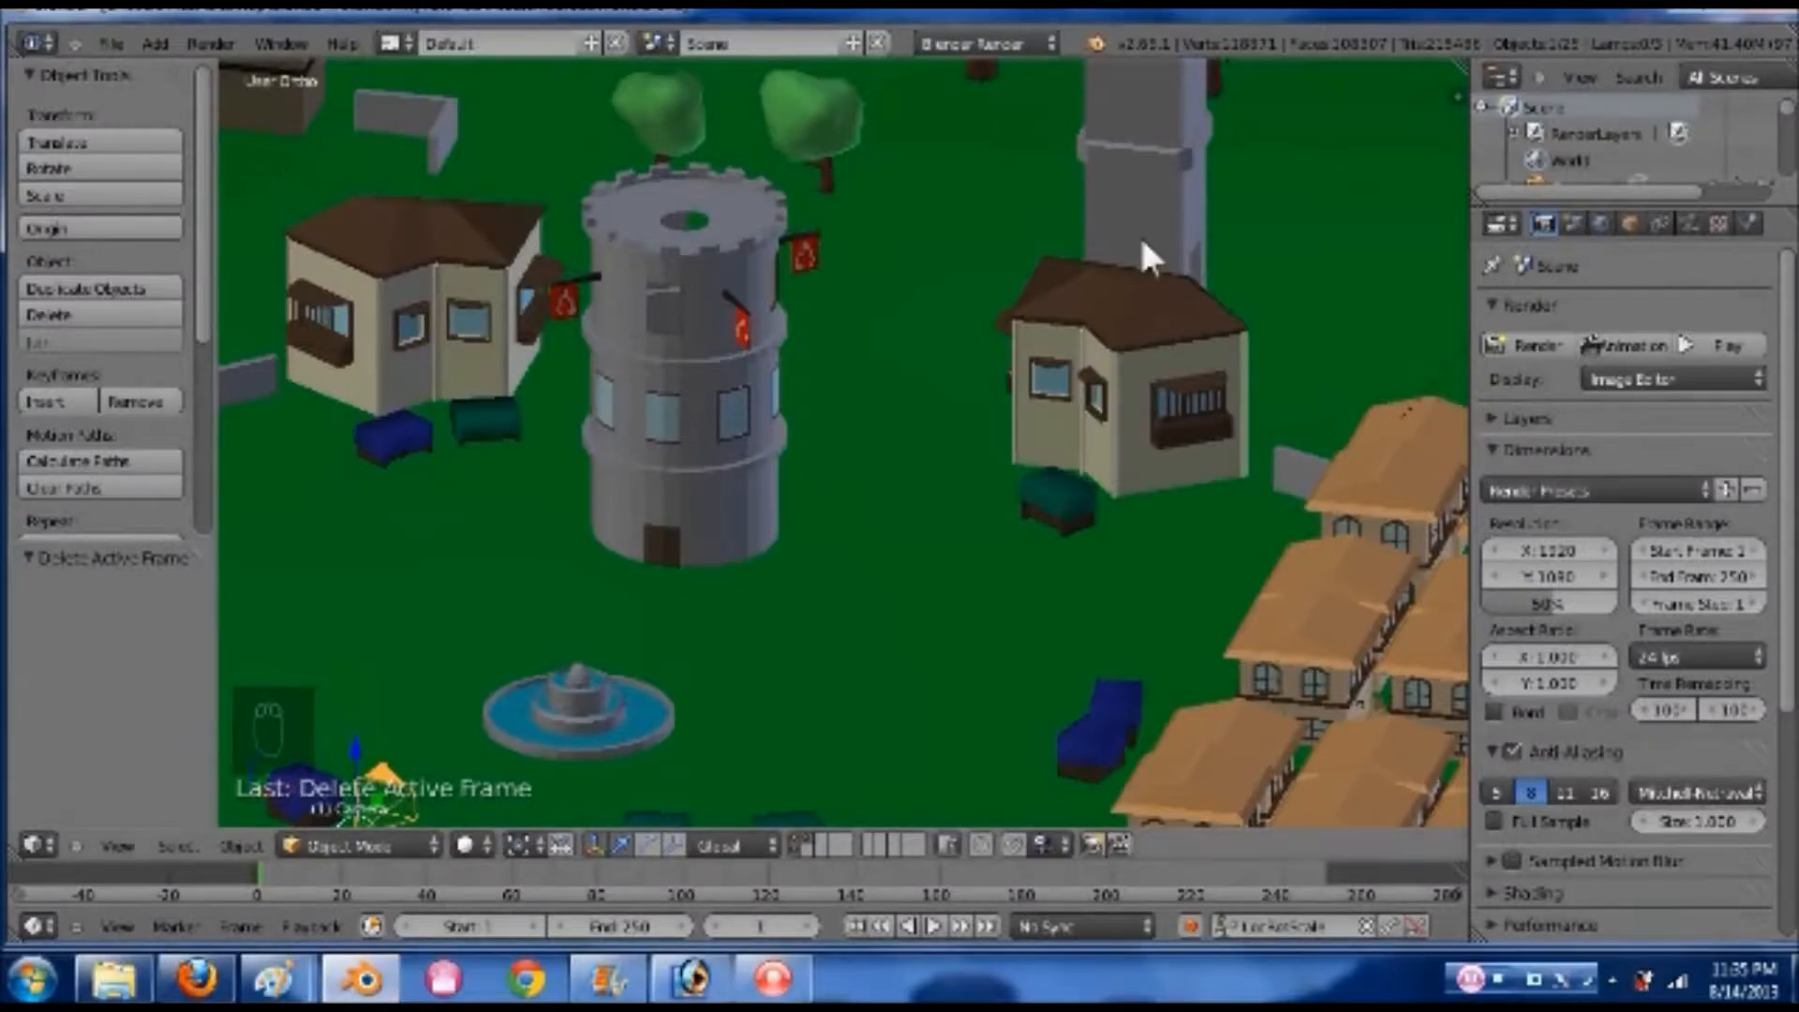
pyautogui.rightClick(1163, 165)
pyautogui.moveTo(1132, 401); pyautogui.dragTo(877, 614, button='middle')
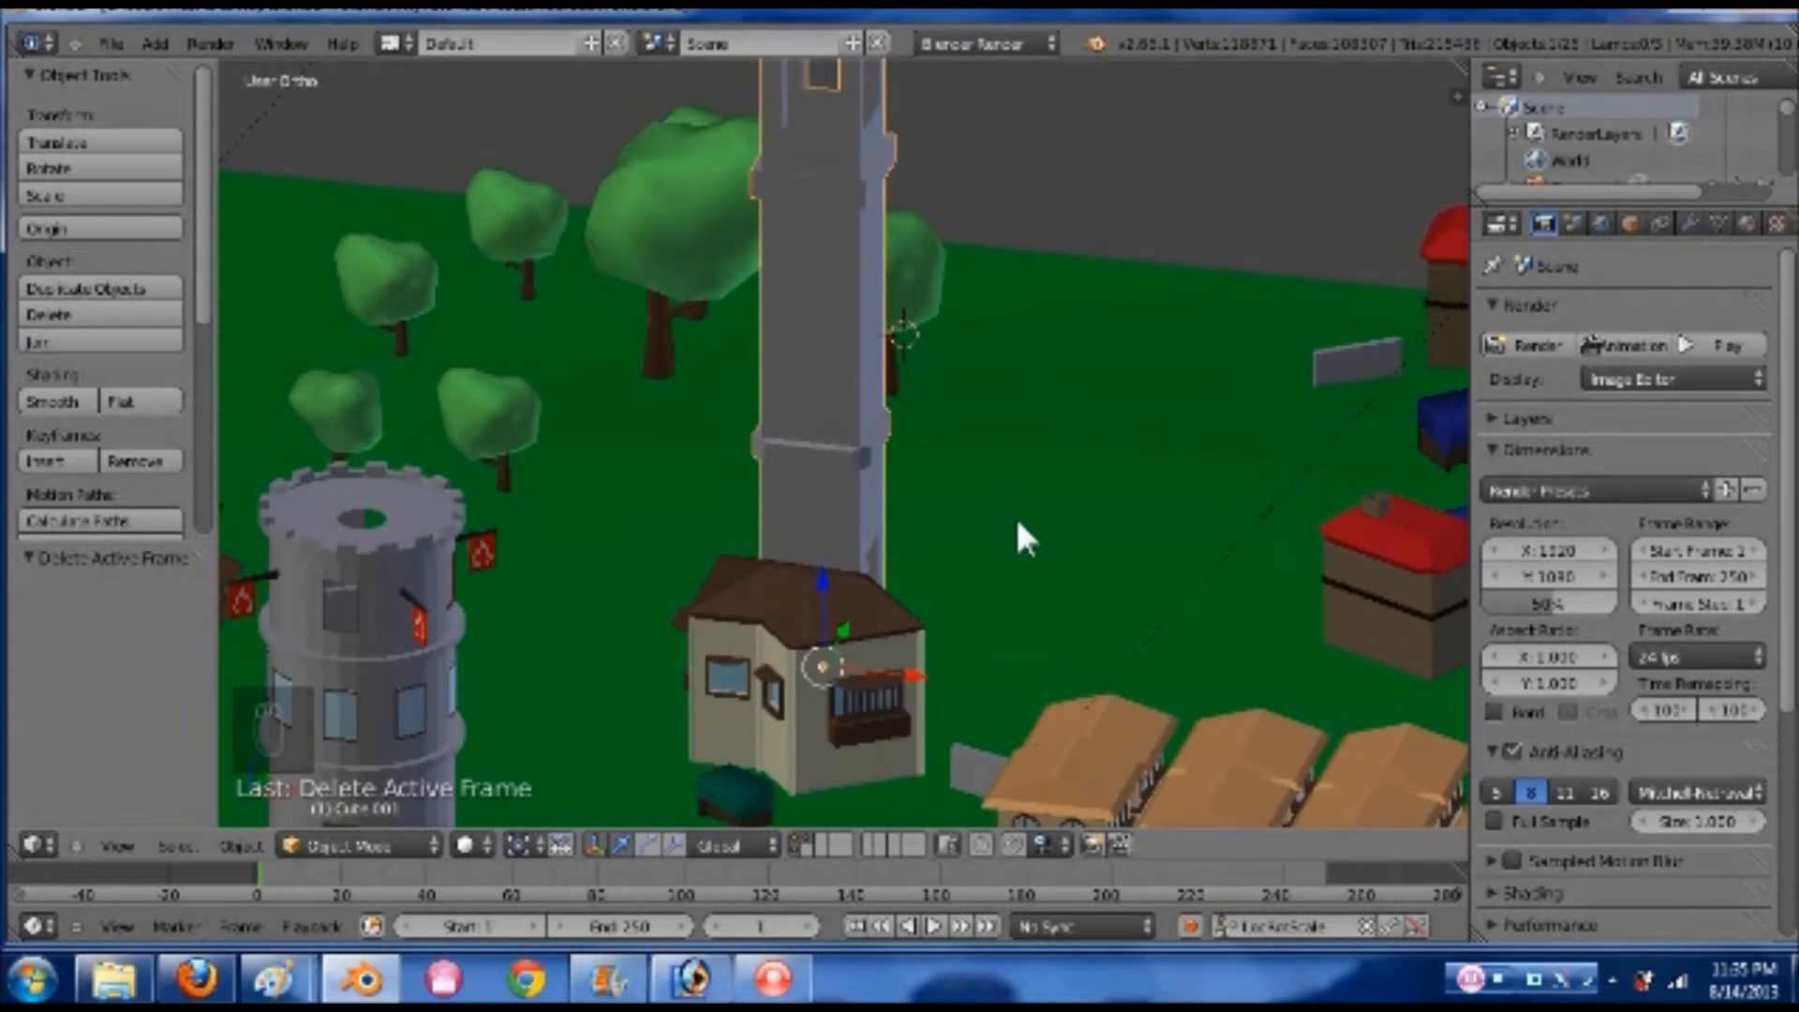
pyautogui.press('KP_Divide')
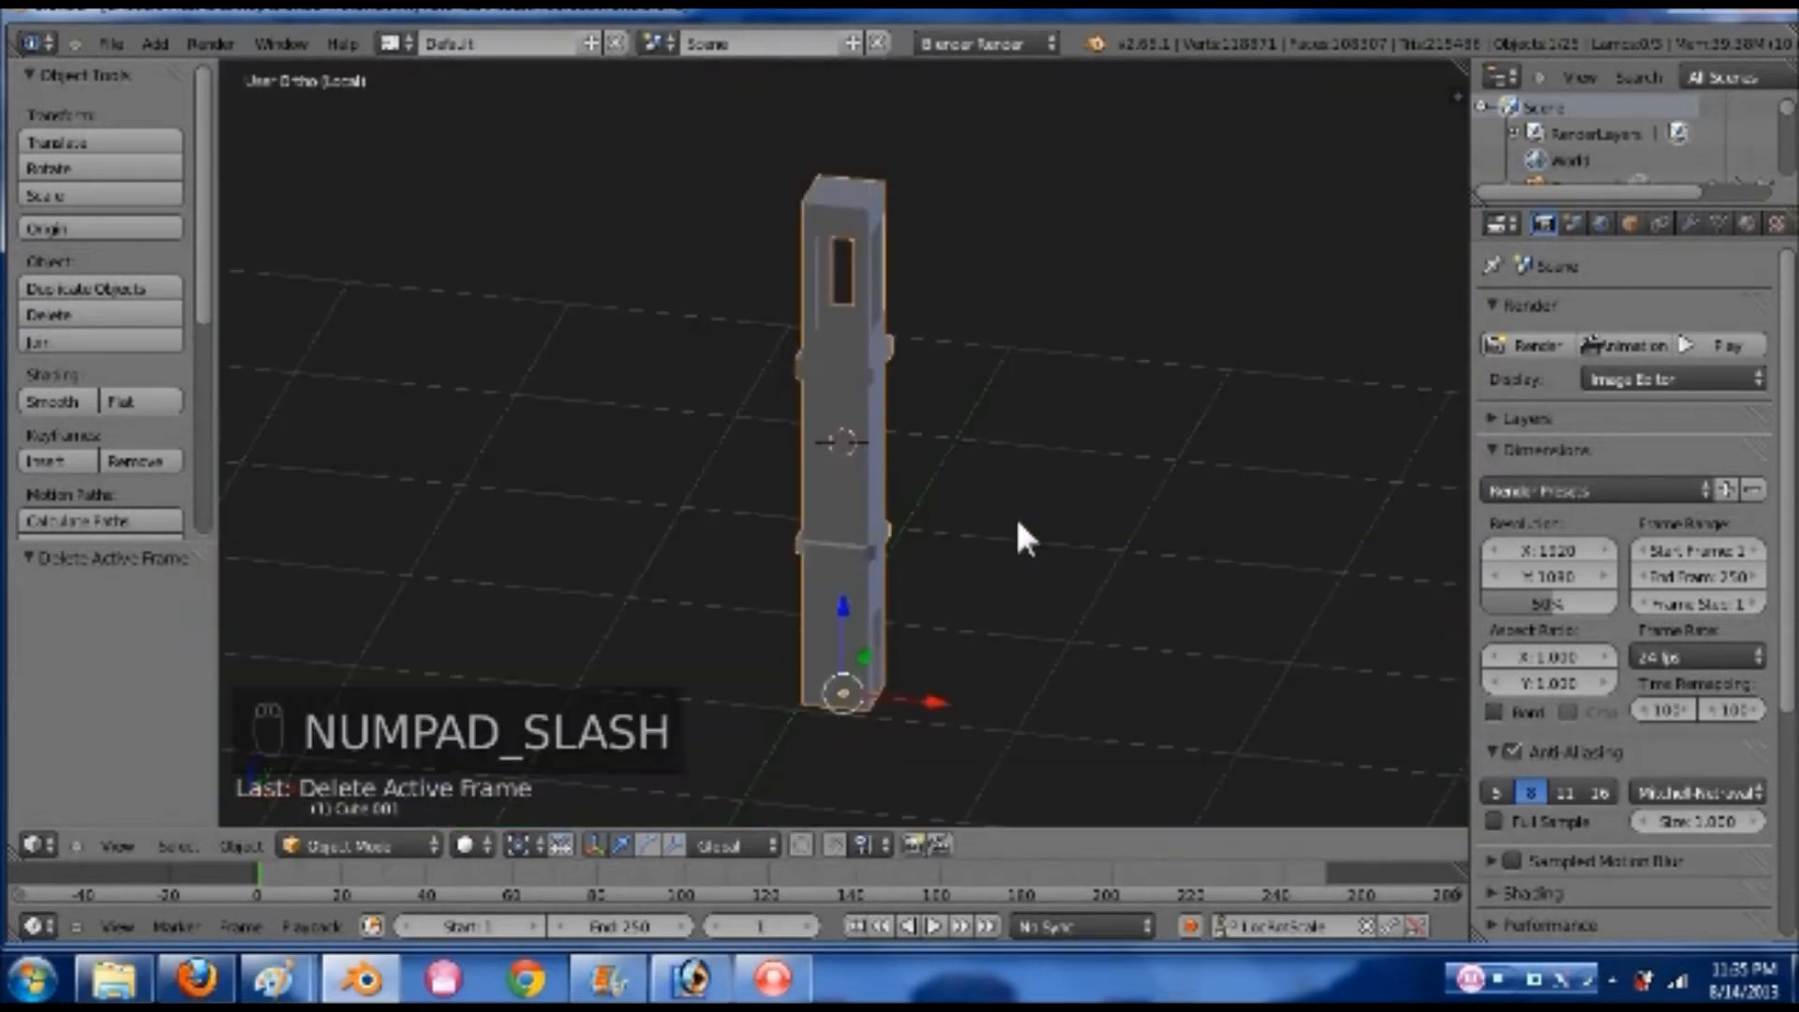
pyautogui.moveTo(1059, 618); pyautogui.dragTo(960, 545, button='middle')
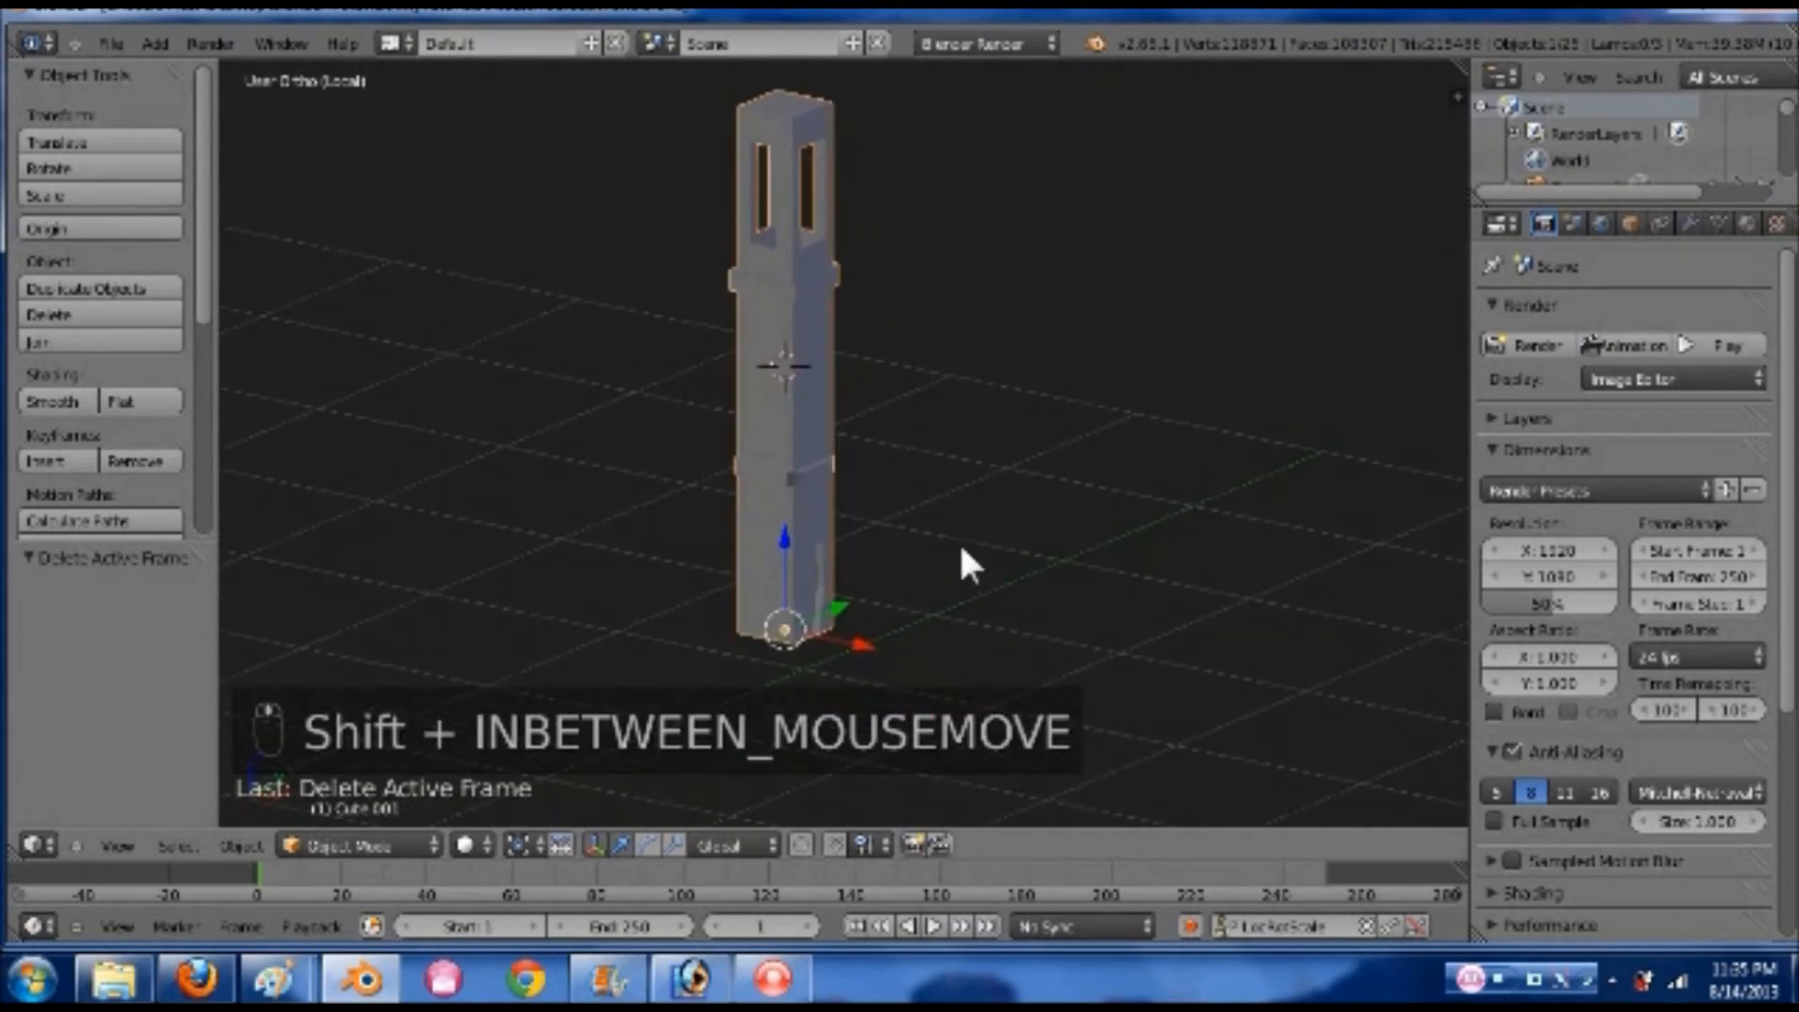
pyautogui.scroll(3, 961, 548)
# - In the tower's mesh, move the selected doorway faces at the base about 0.036 along the X axis
pyautogui.press('Tab')
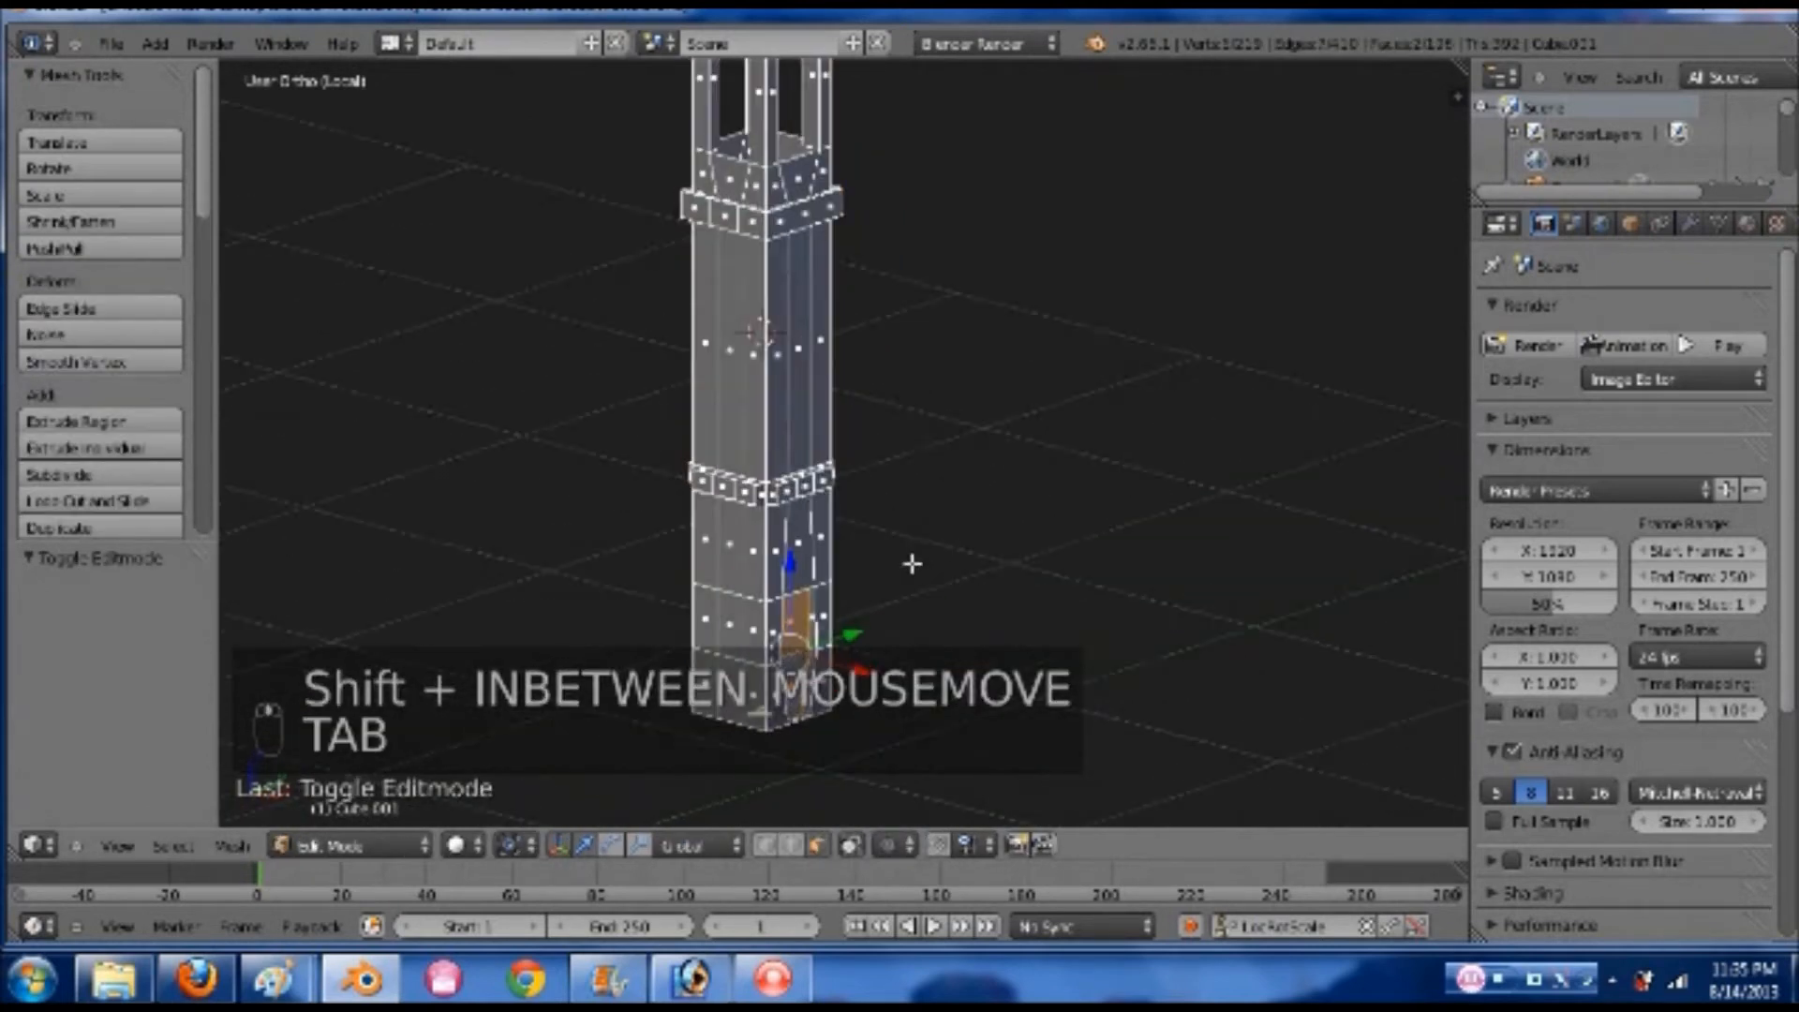
pyautogui.scroll(5, 939, 582)
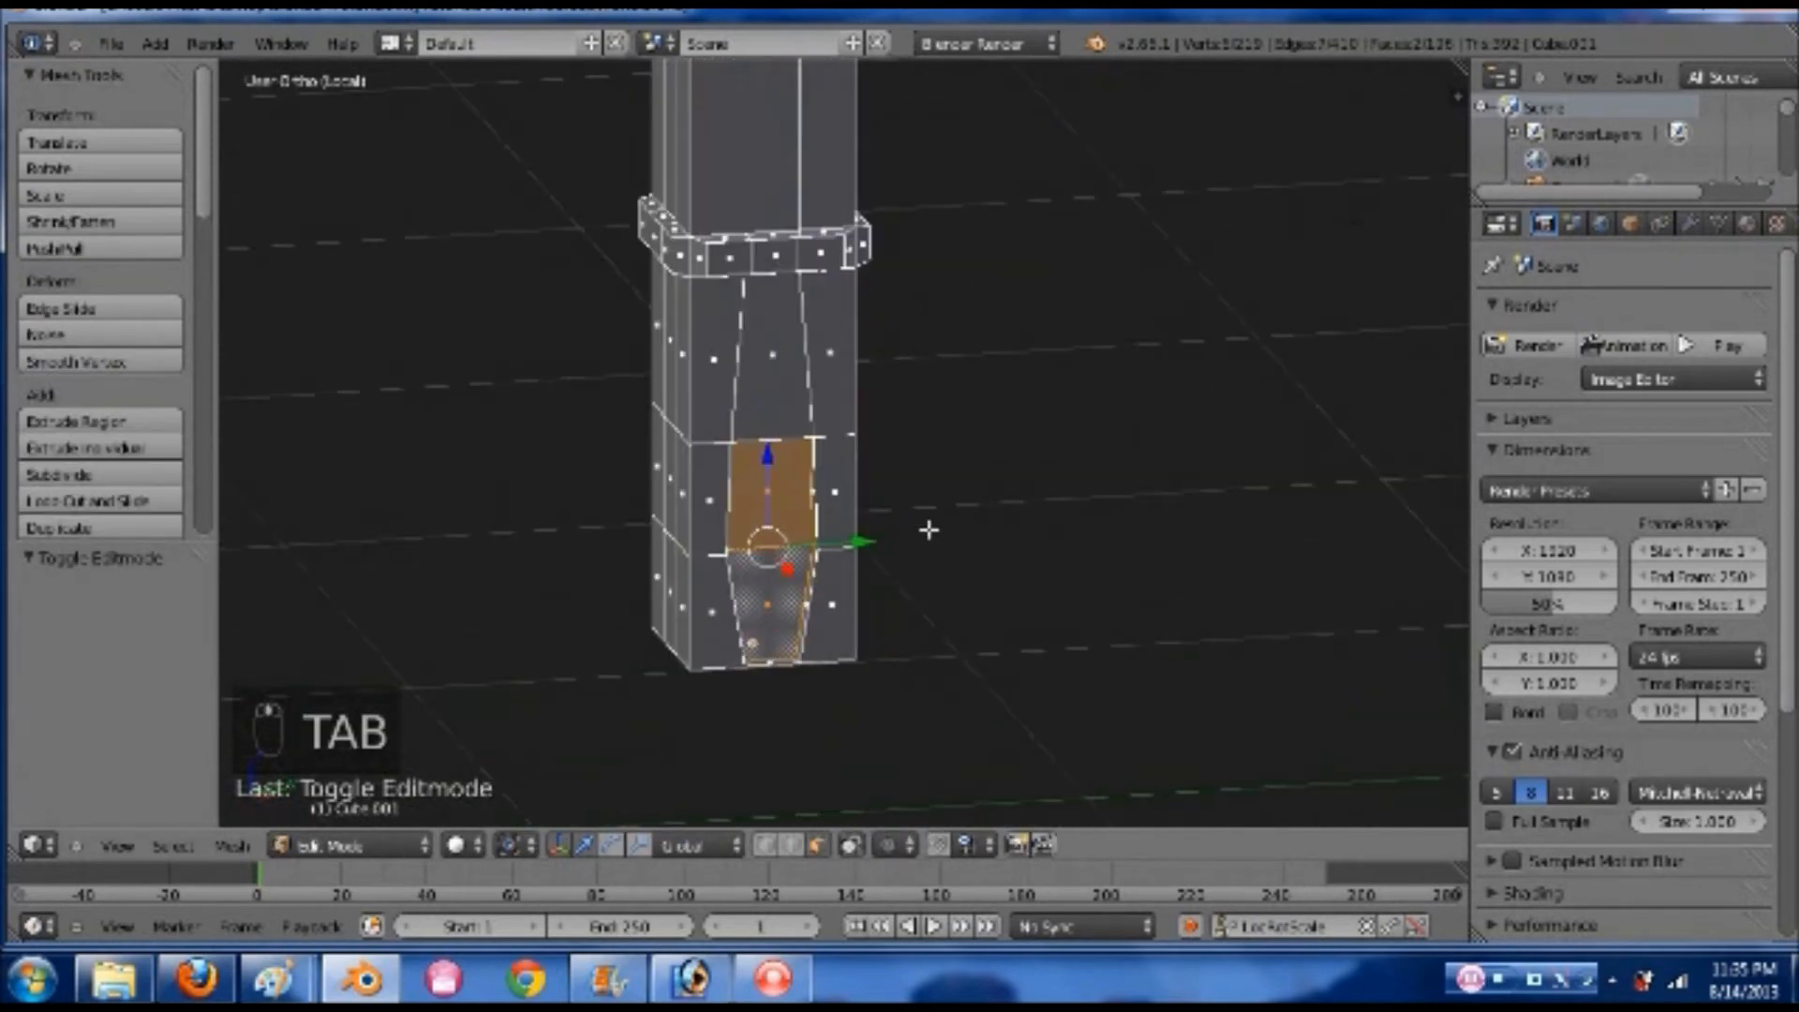
pyautogui.moveTo(959, 560); pyautogui.dragTo(915, 572, button='middle')
pyautogui.press('g')
pyautogui.press('x')
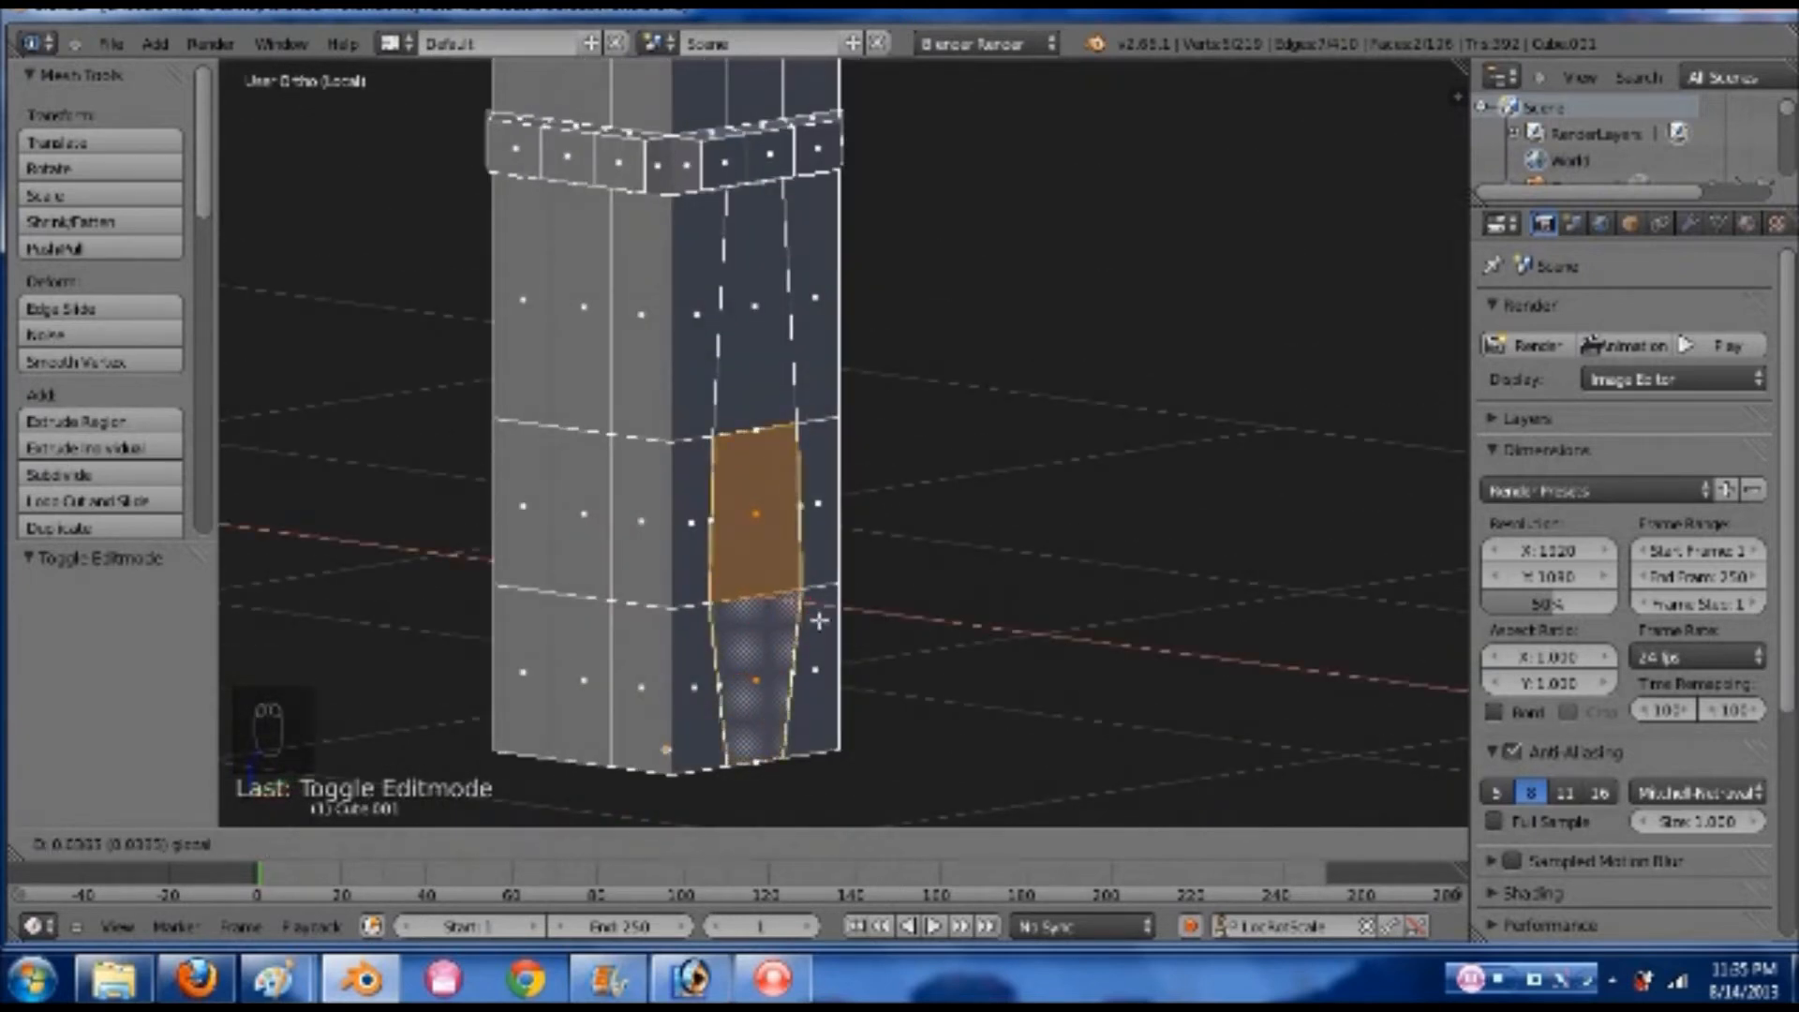
pyautogui.click(819, 620)
pyautogui.moveTo(867, 619); pyautogui.dragTo(756, 506, button='middle')
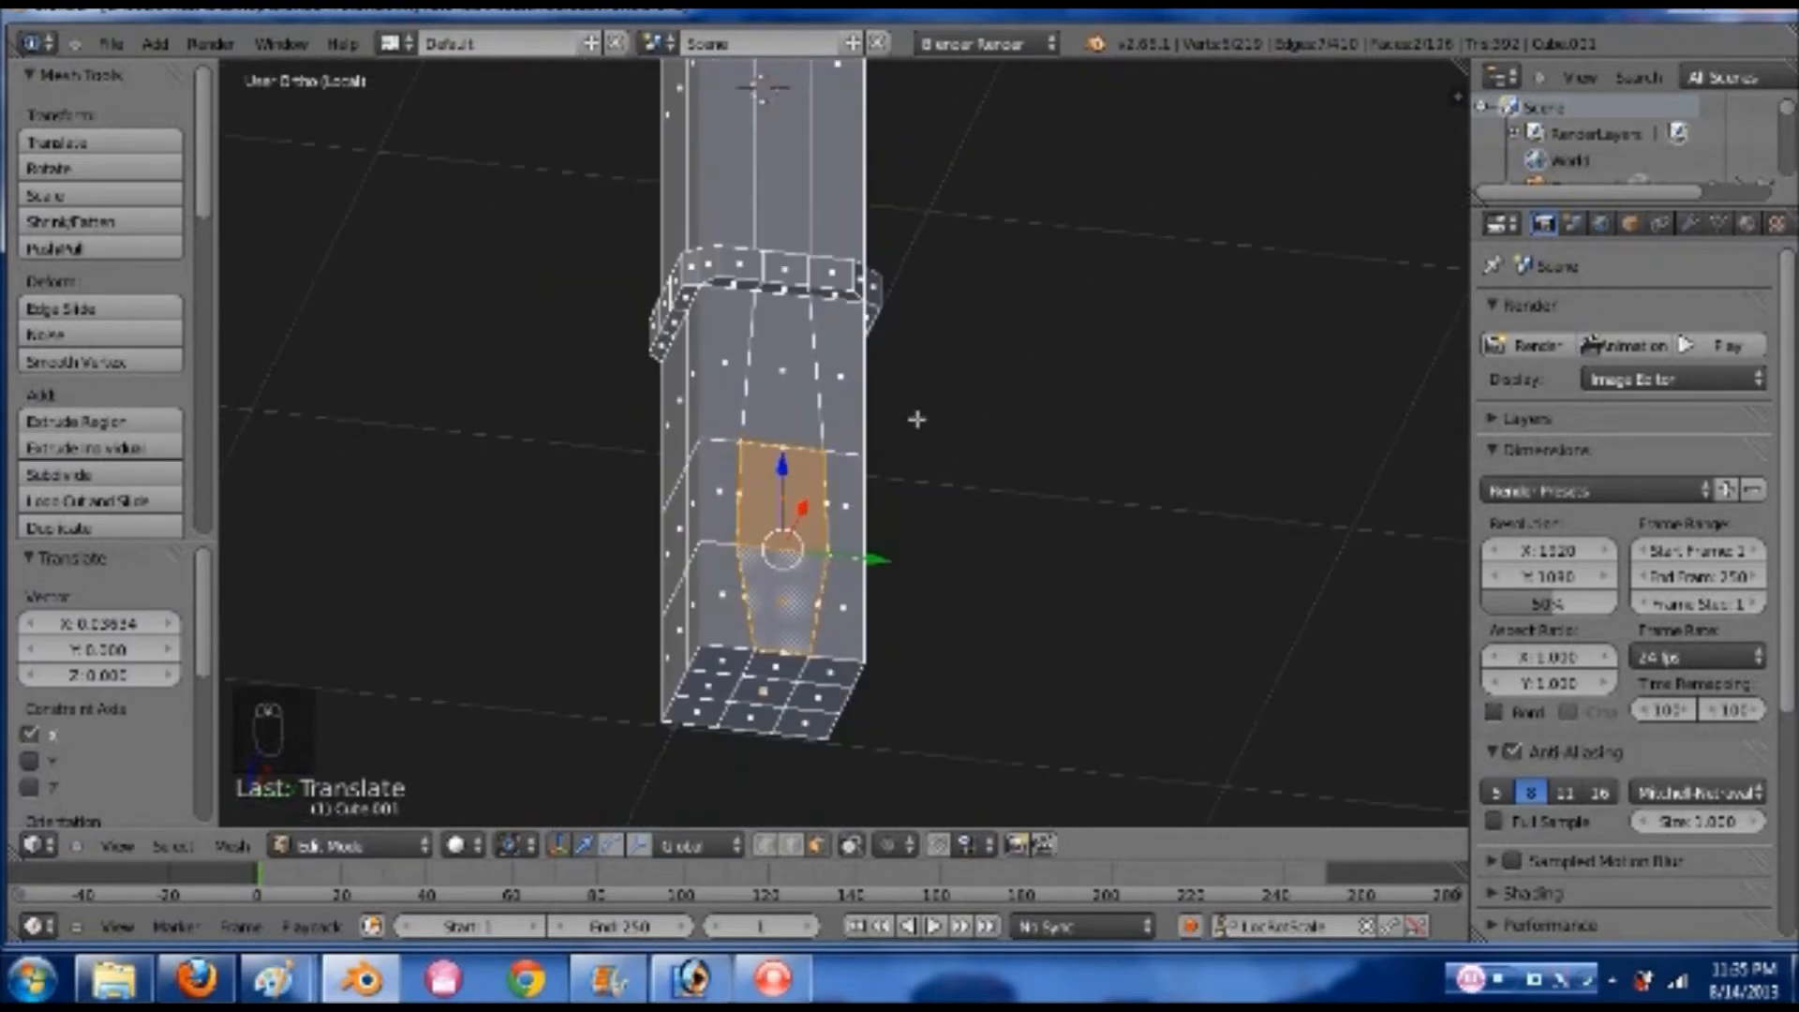
pyautogui.press('KP_3')
pyautogui.press('KP_1')
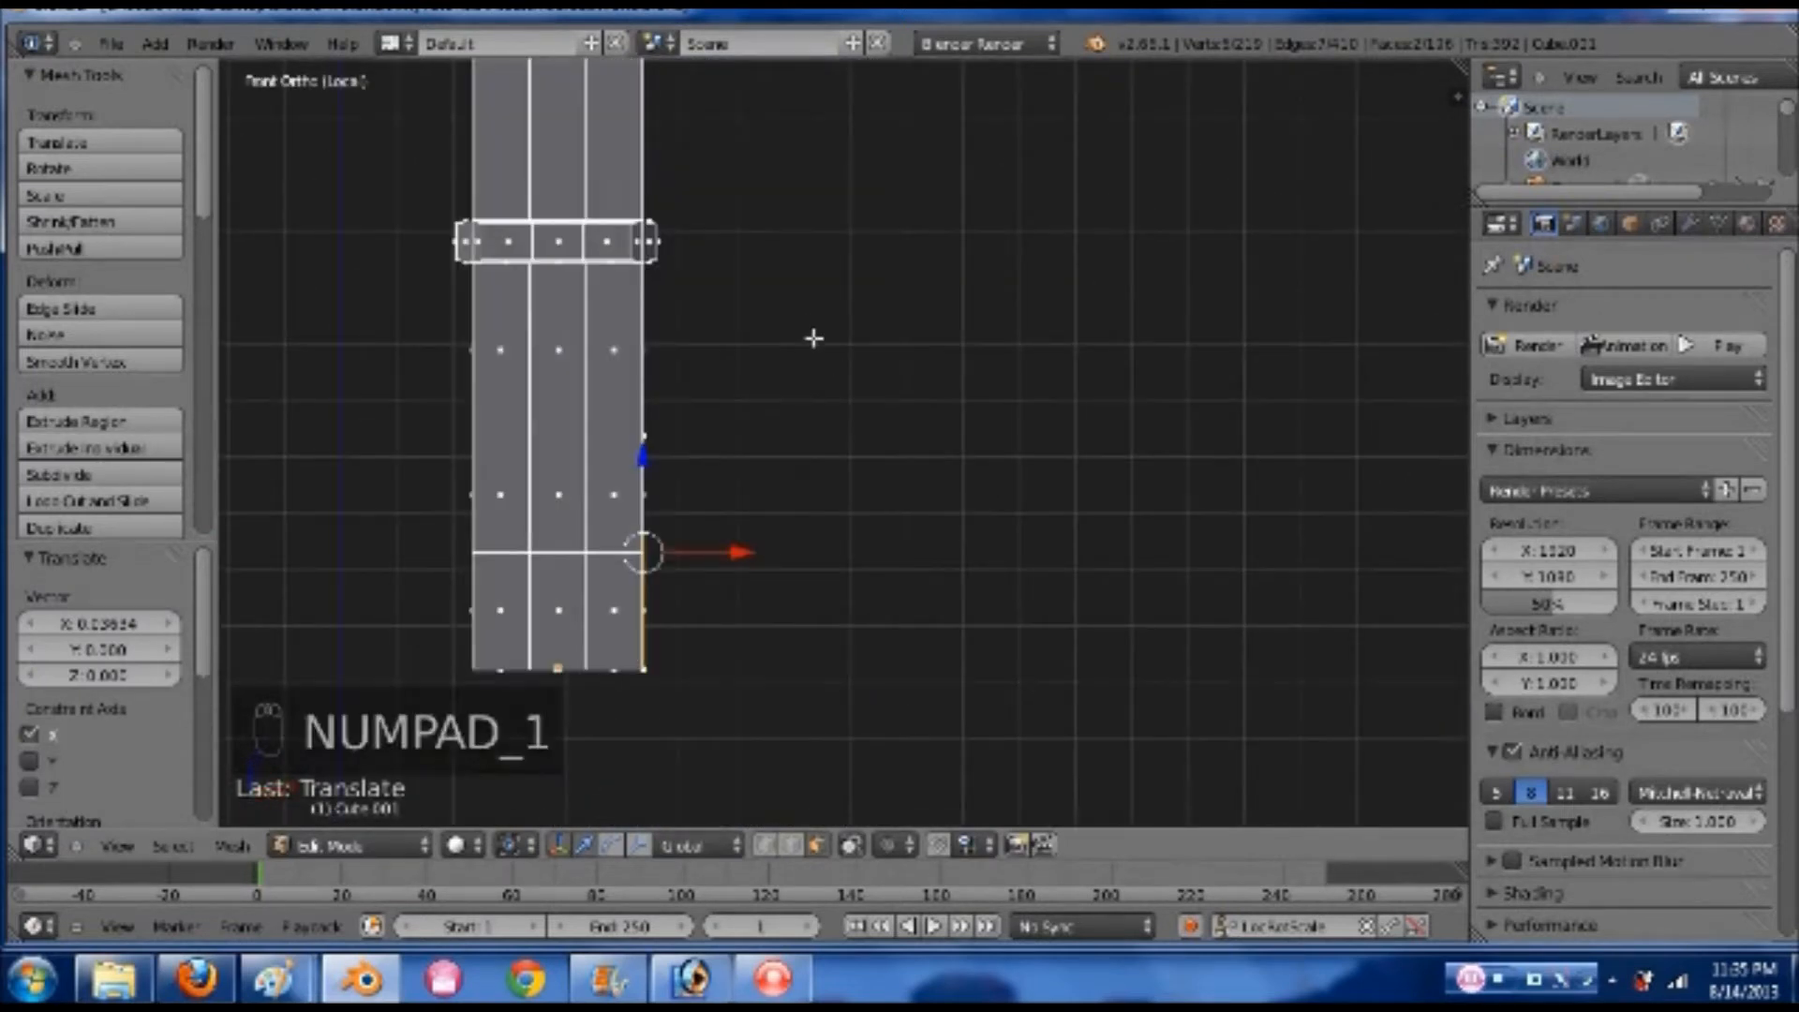
# - Show the tower's material settings and select the ring of shaft faces between its two projecting ledges
pyautogui.keyDown('shift'); pyautogui.moveTo(811, 337); pyautogui.dragTo(897, 475, button='middle'); pyautogui.keyUp('shift')
pyautogui.click(1746, 223)
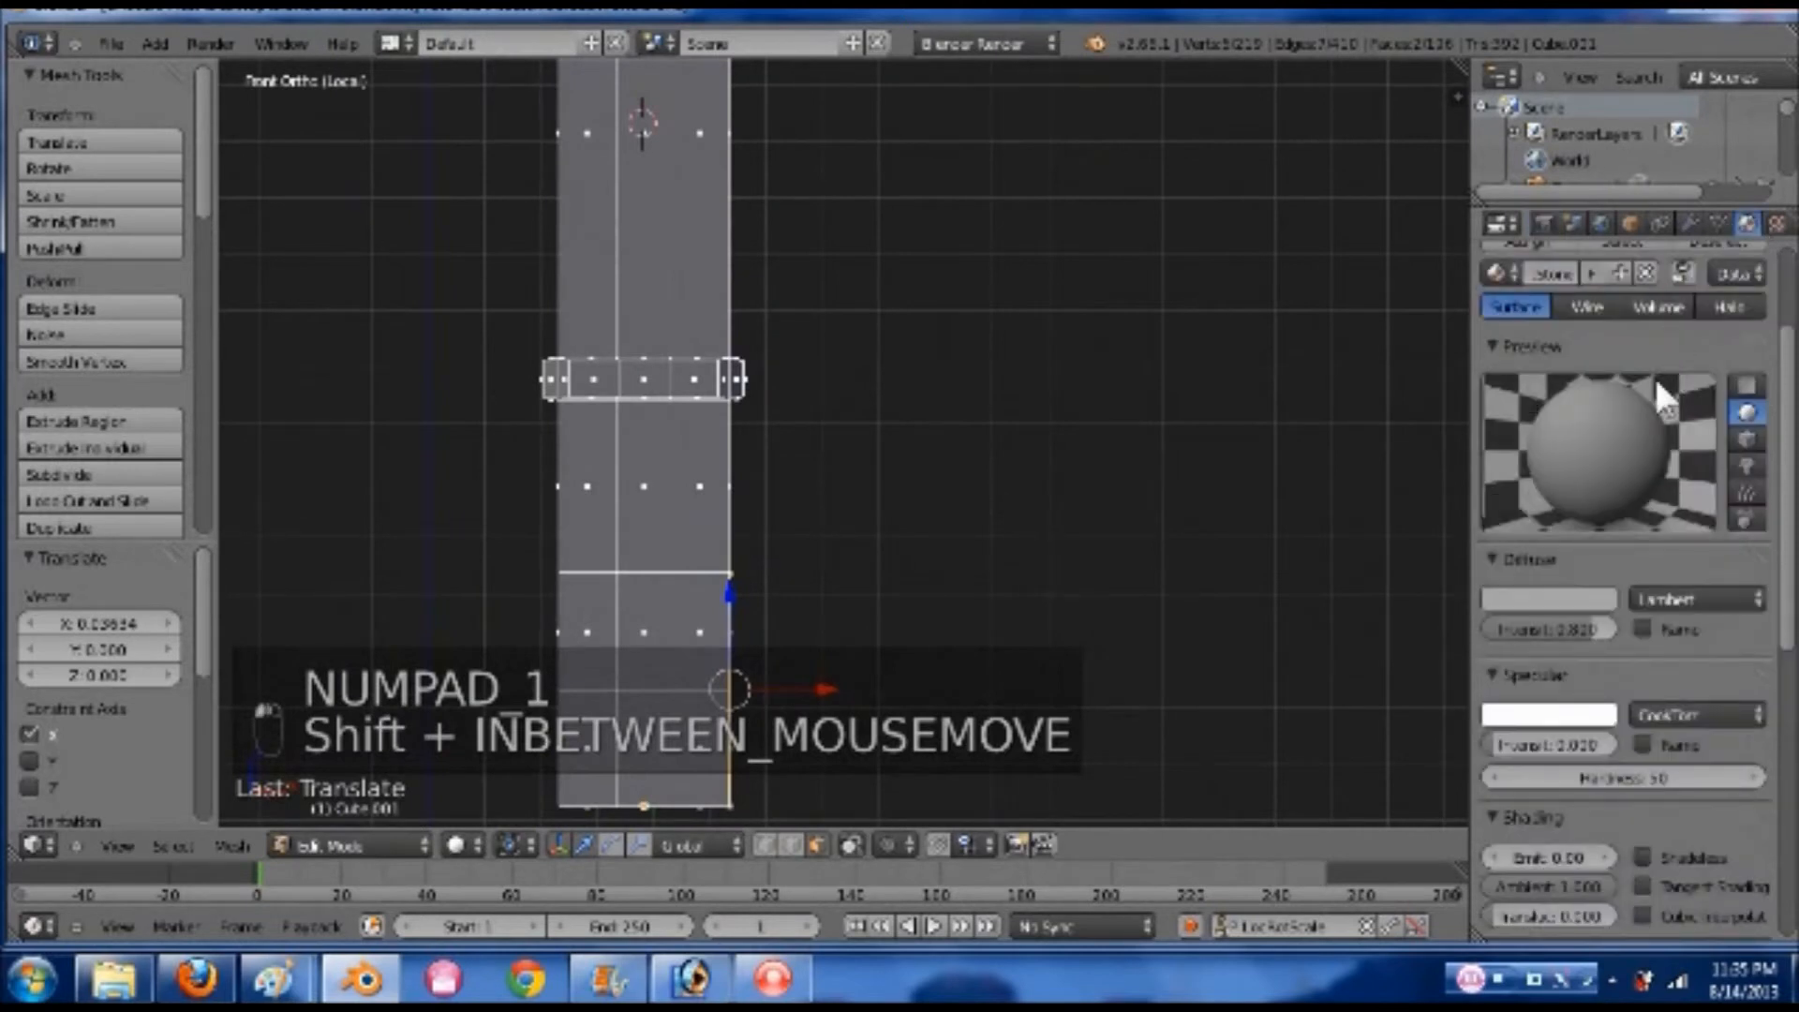
pyautogui.scroll(4, 1653, 375)
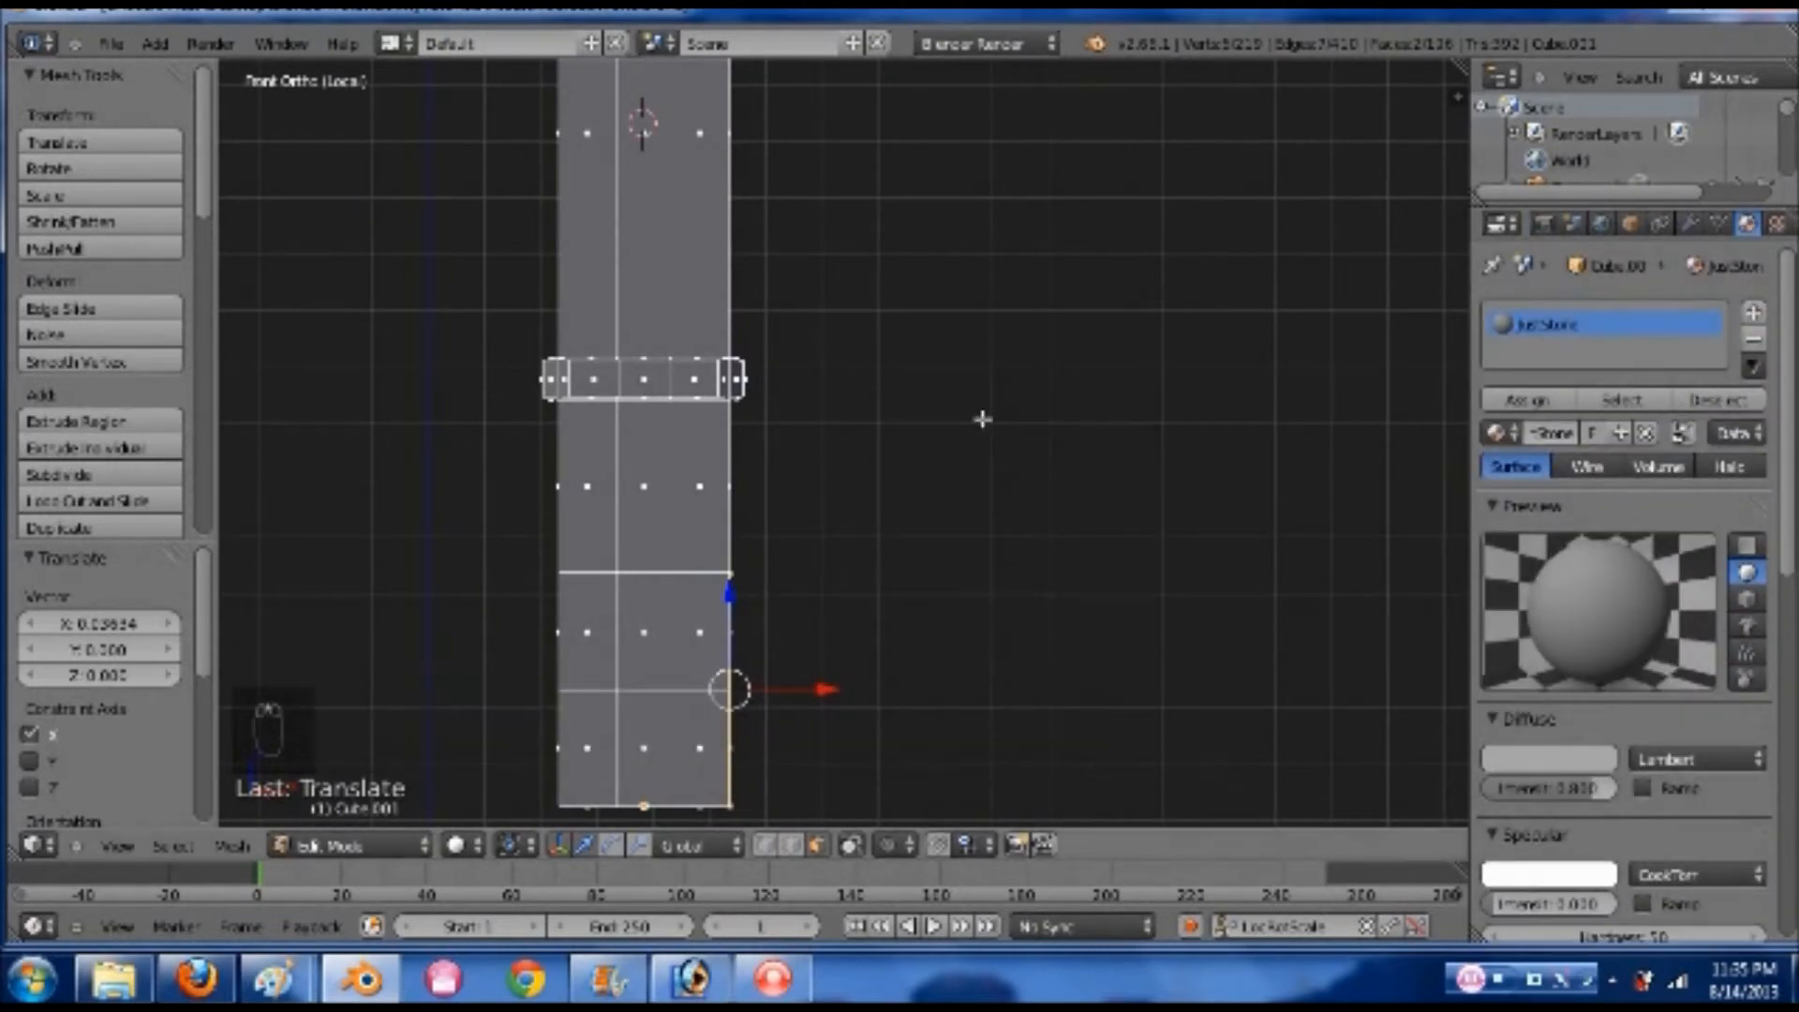
pyautogui.keyDown('shift'); pyautogui.moveTo(791, 390); pyautogui.dragTo(904, 610, button='middle'); pyautogui.keyUp('shift')
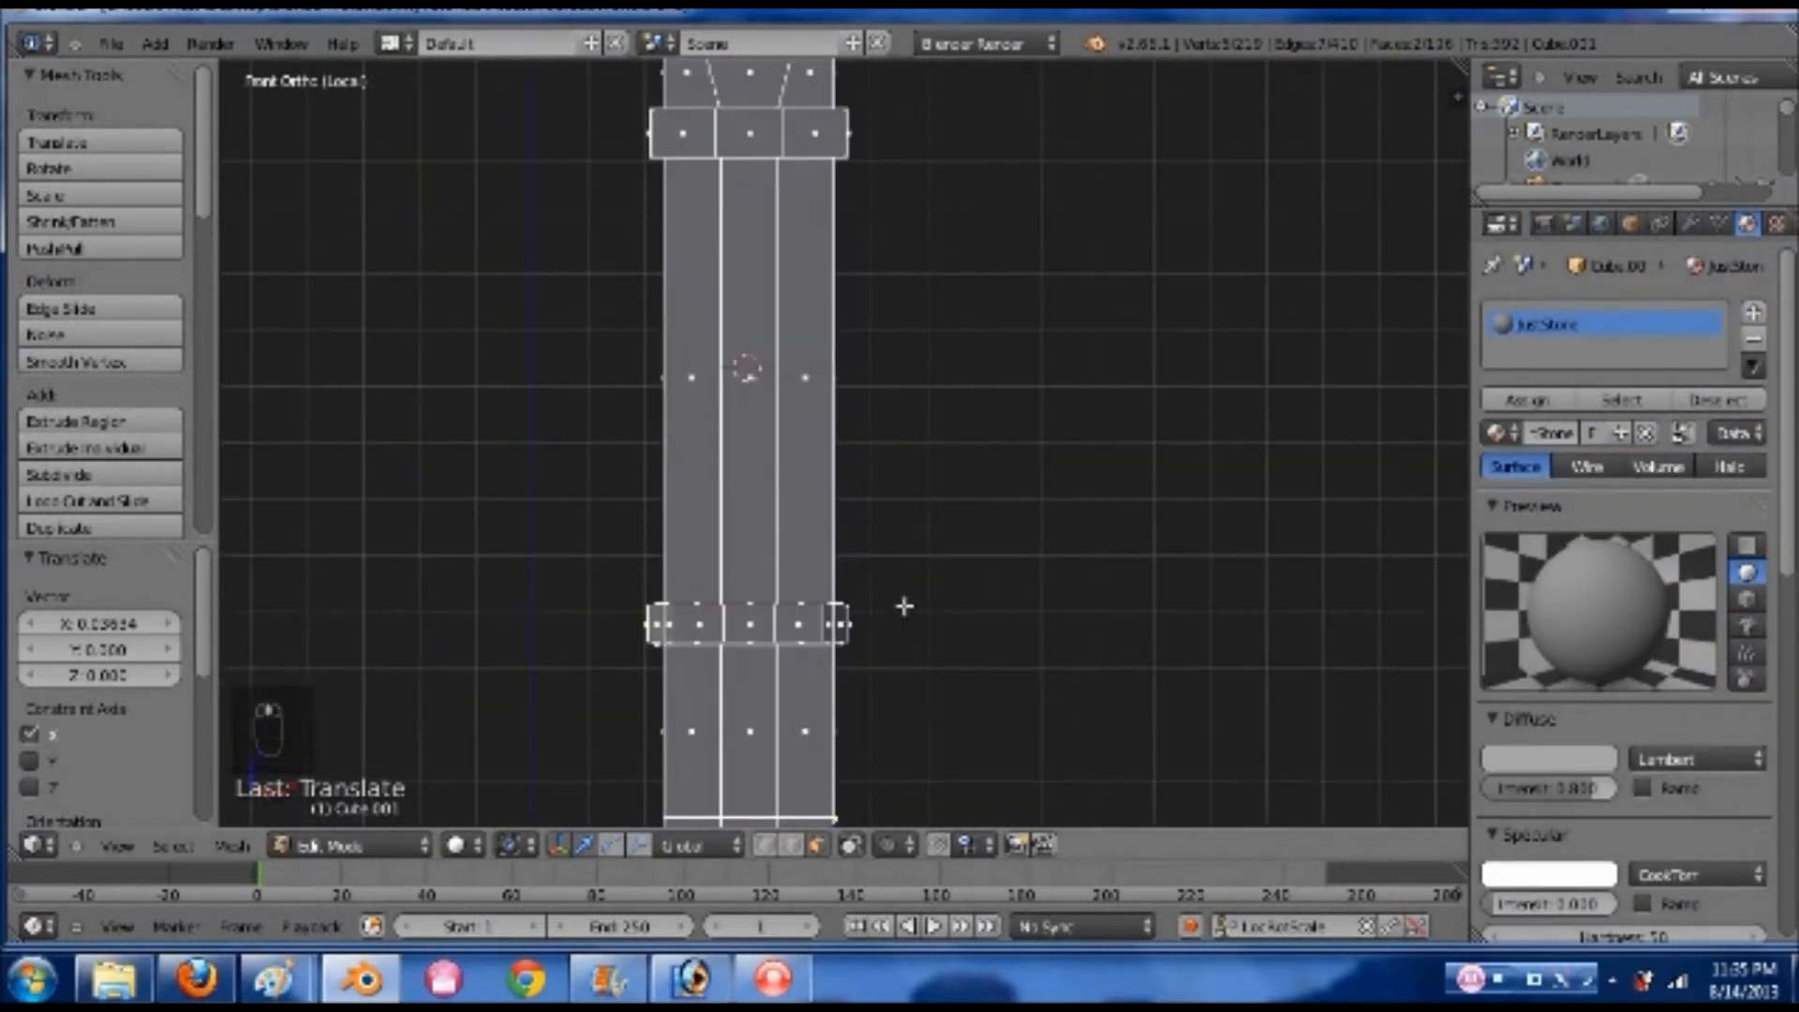
pyautogui.keyDown('alt'); pyautogui.rightClick(823, 432); pyautogui.keyUp('alt')
pyautogui.moveTo(1000, 444); pyautogui.dragTo(898, 469, button='middle')
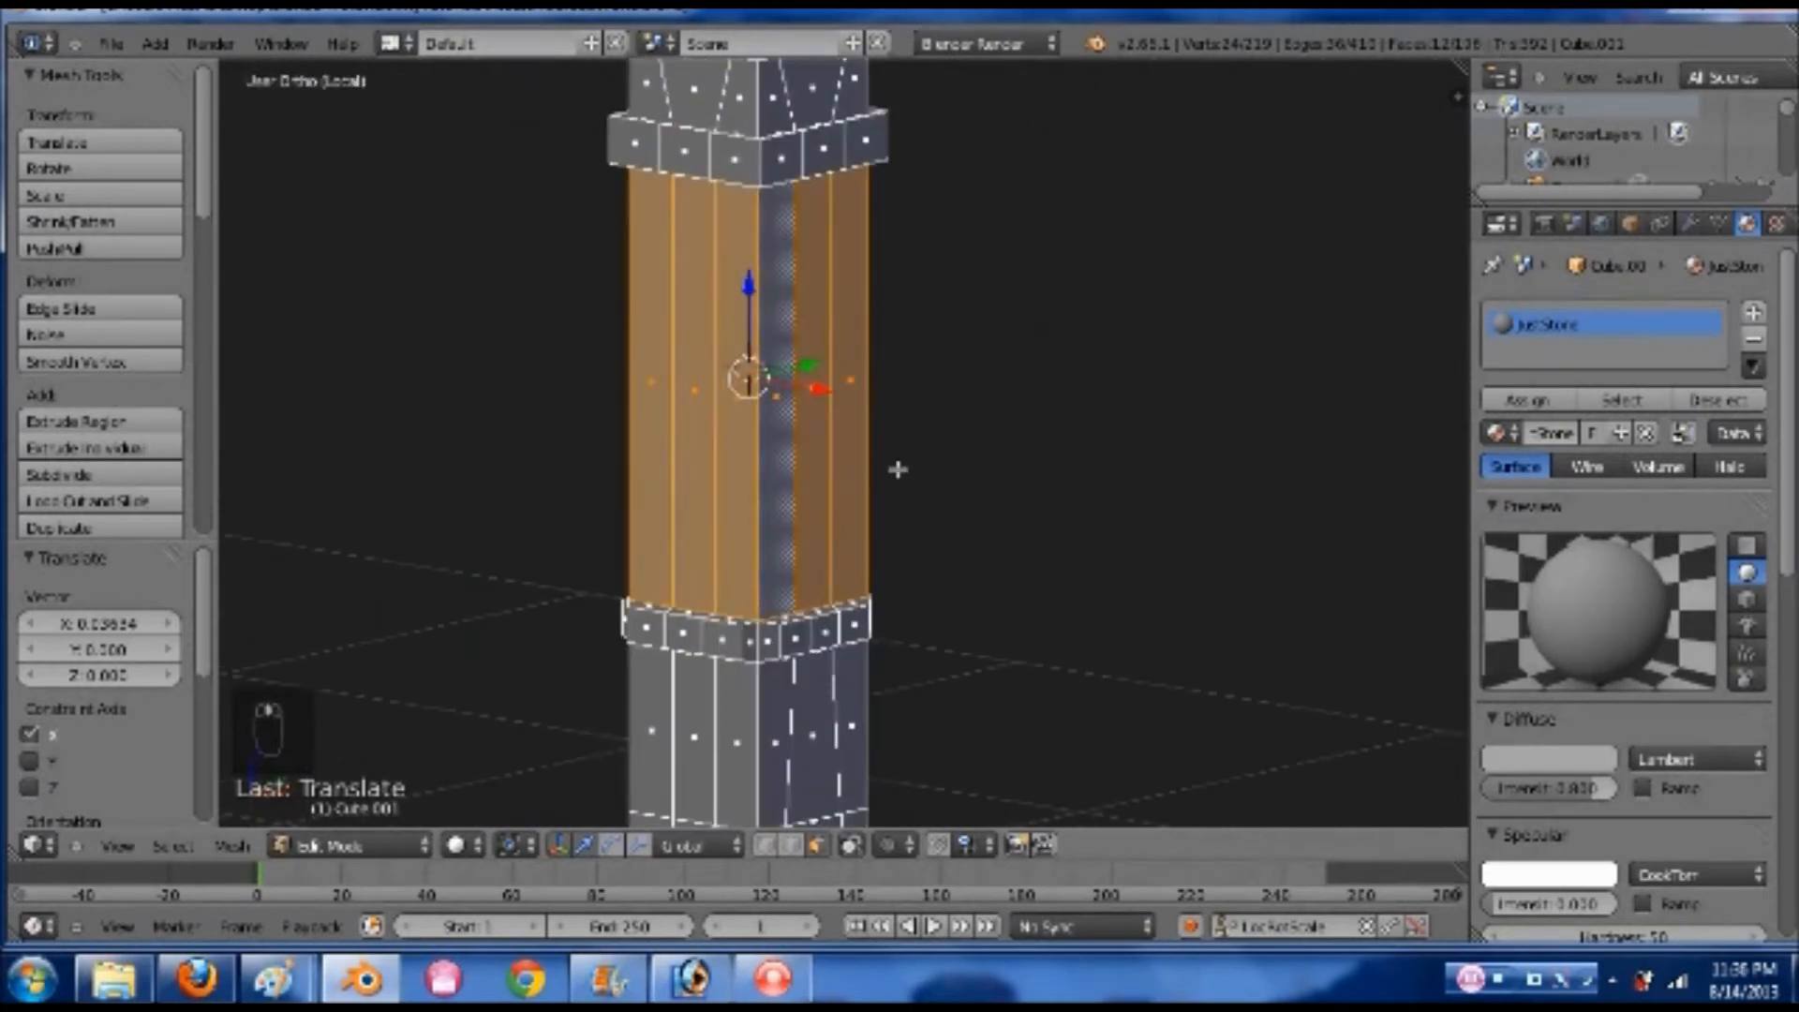
# - Switch to vertex selection and select the edge loop where the shaft meets the lower ledge, on all four sides
pyautogui.hotkey('ctrl', 'Tab')
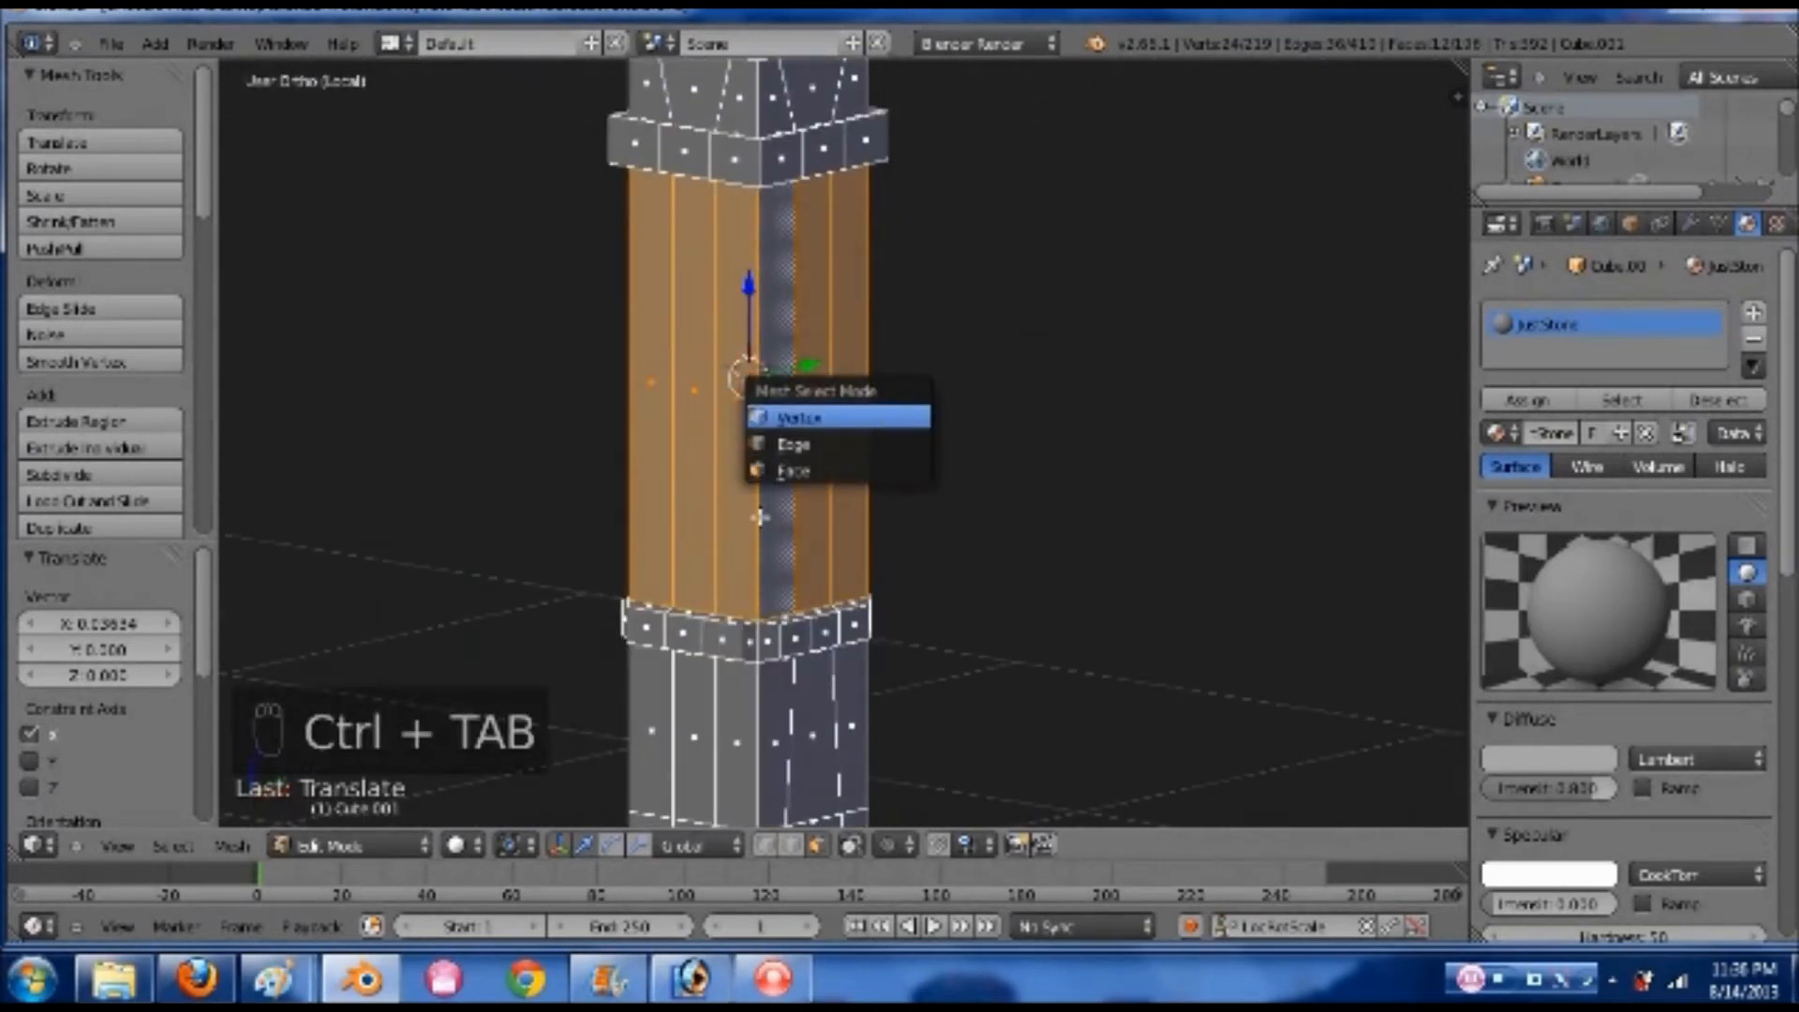
pyautogui.click(885, 416)
pyautogui.keyDown('shift'); pyautogui.moveTo(843, 599); pyautogui.dragTo(844, 413, button='middle'); pyautogui.keyUp('shift')
pyautogui.scroll(4, 811, 494)
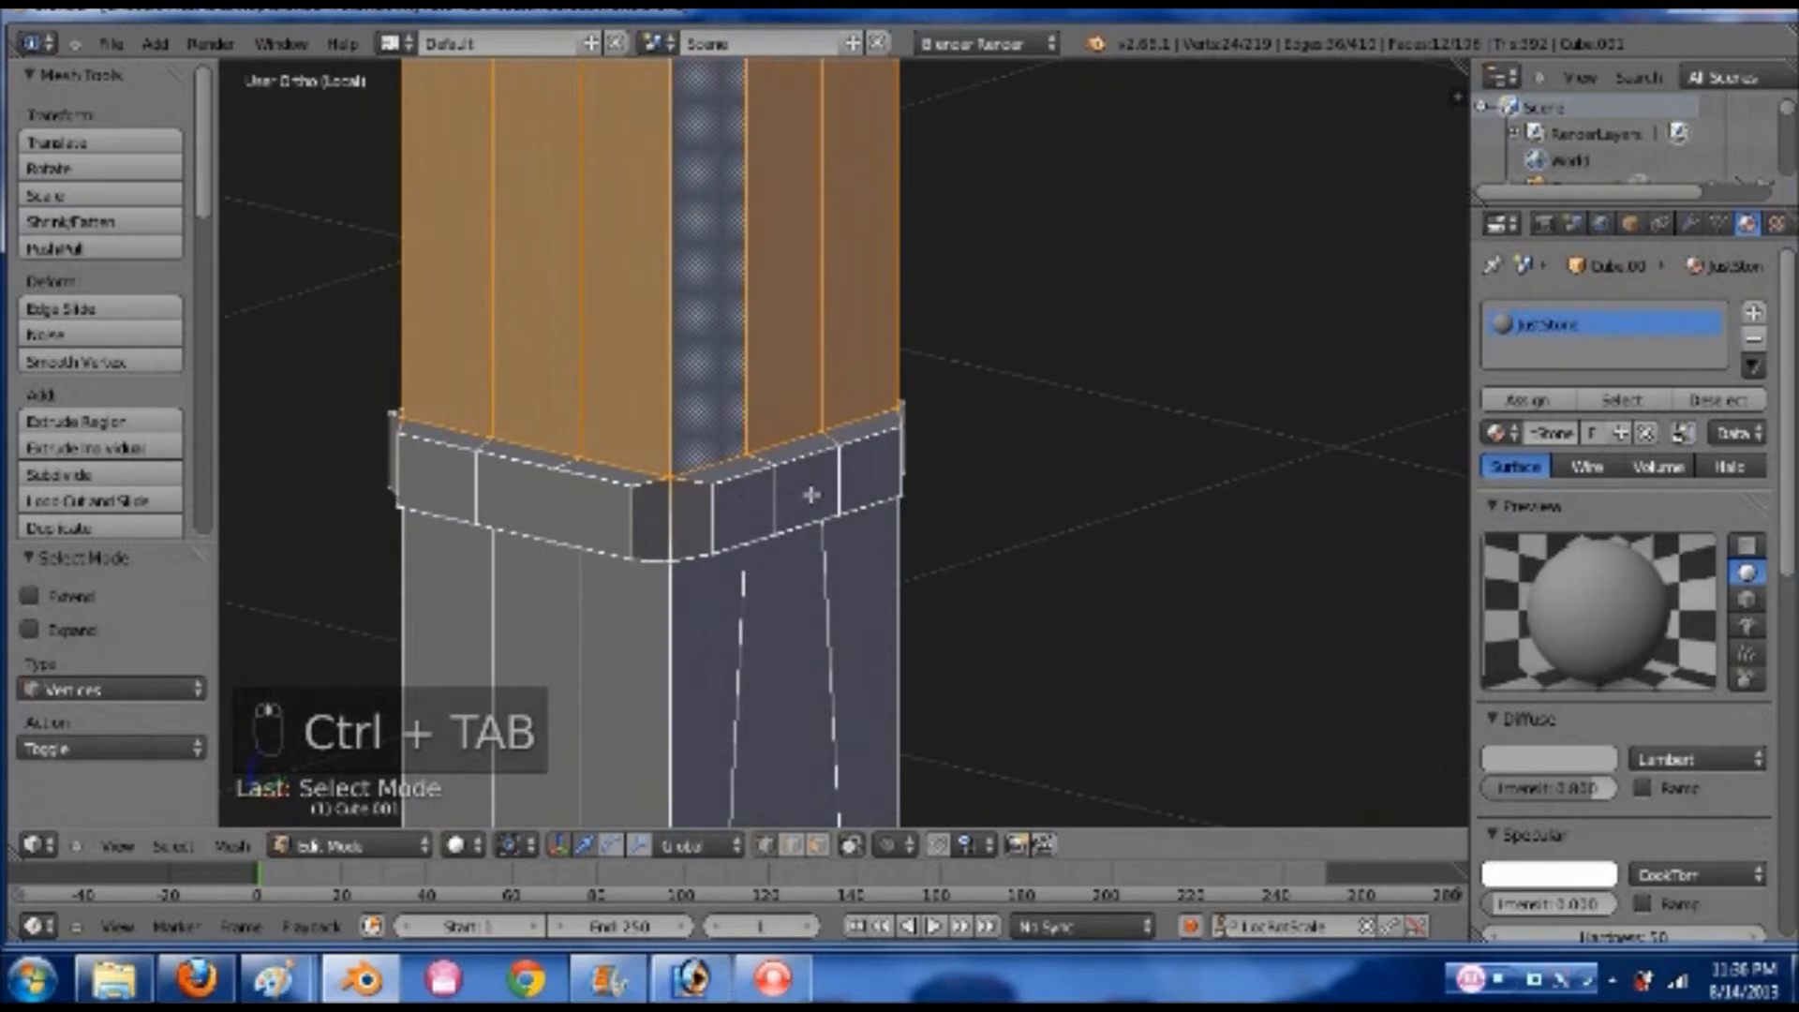
pyautogui.rightClick(639, 459)
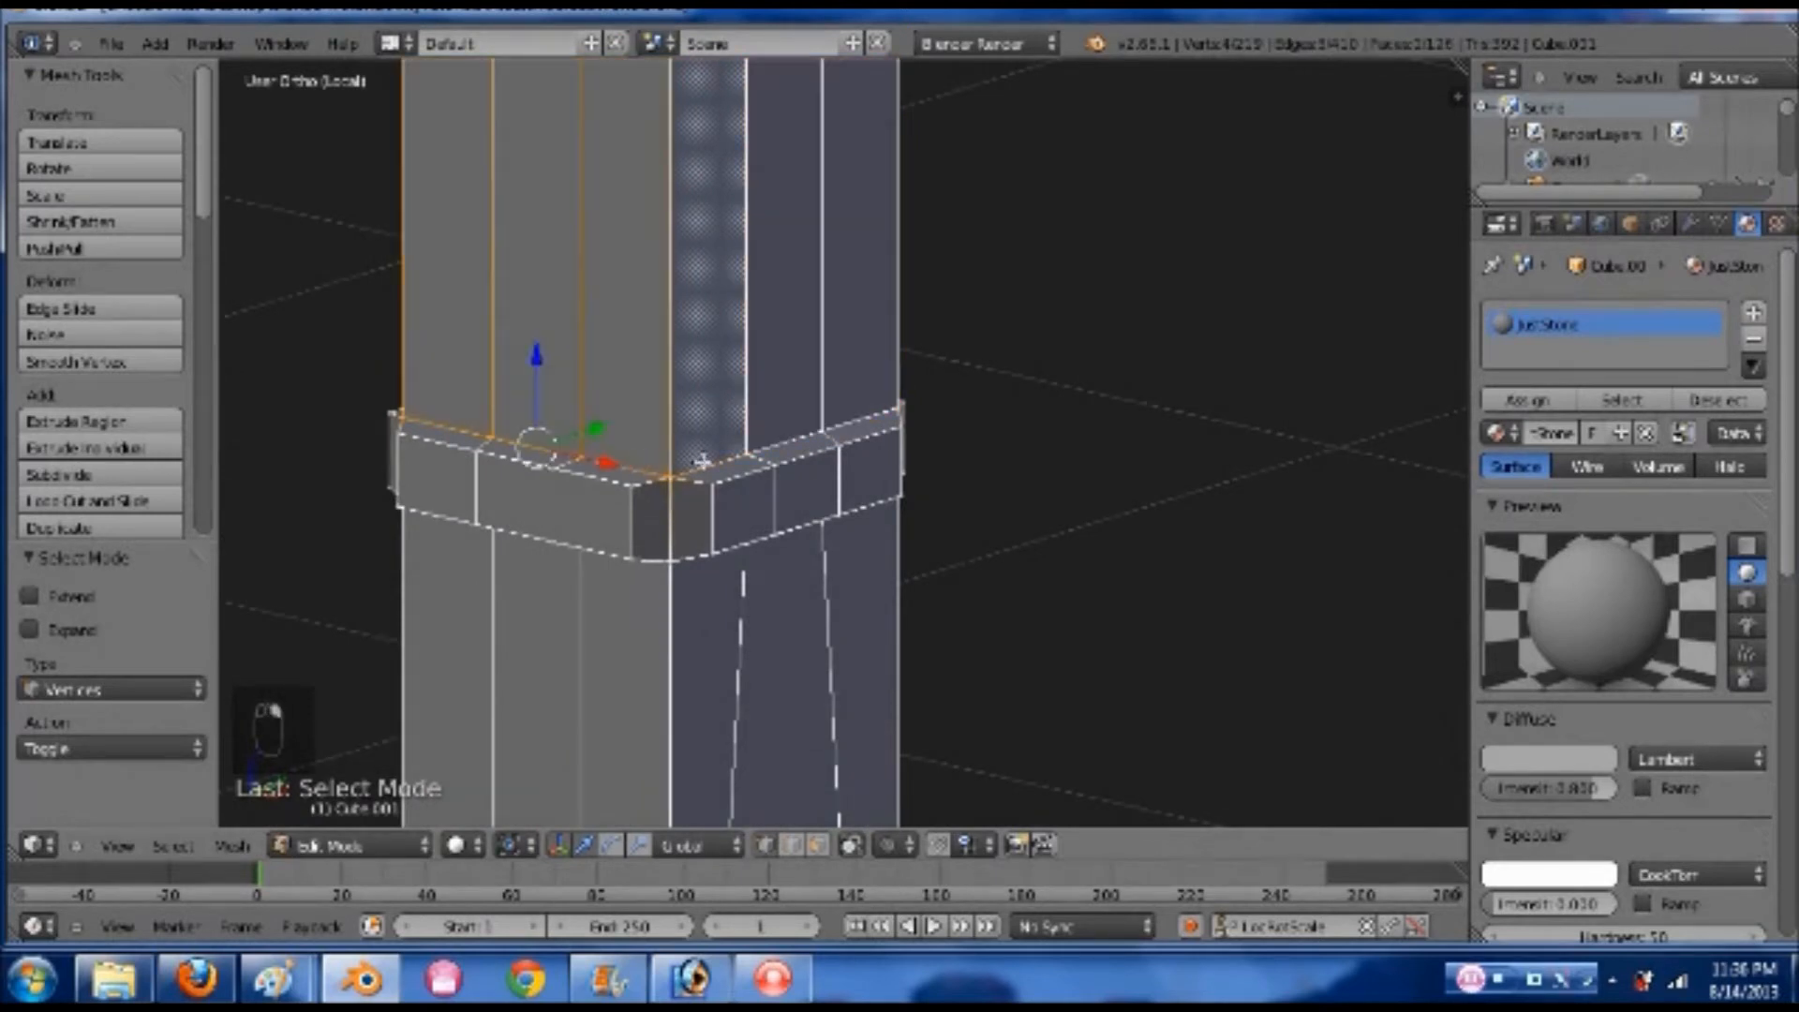
pyautogui.keyDown('alt'); pyautogui.moveTo(976, 478); pyautogui.dragTo(807, 503); pyautogui.keyUp('alt')
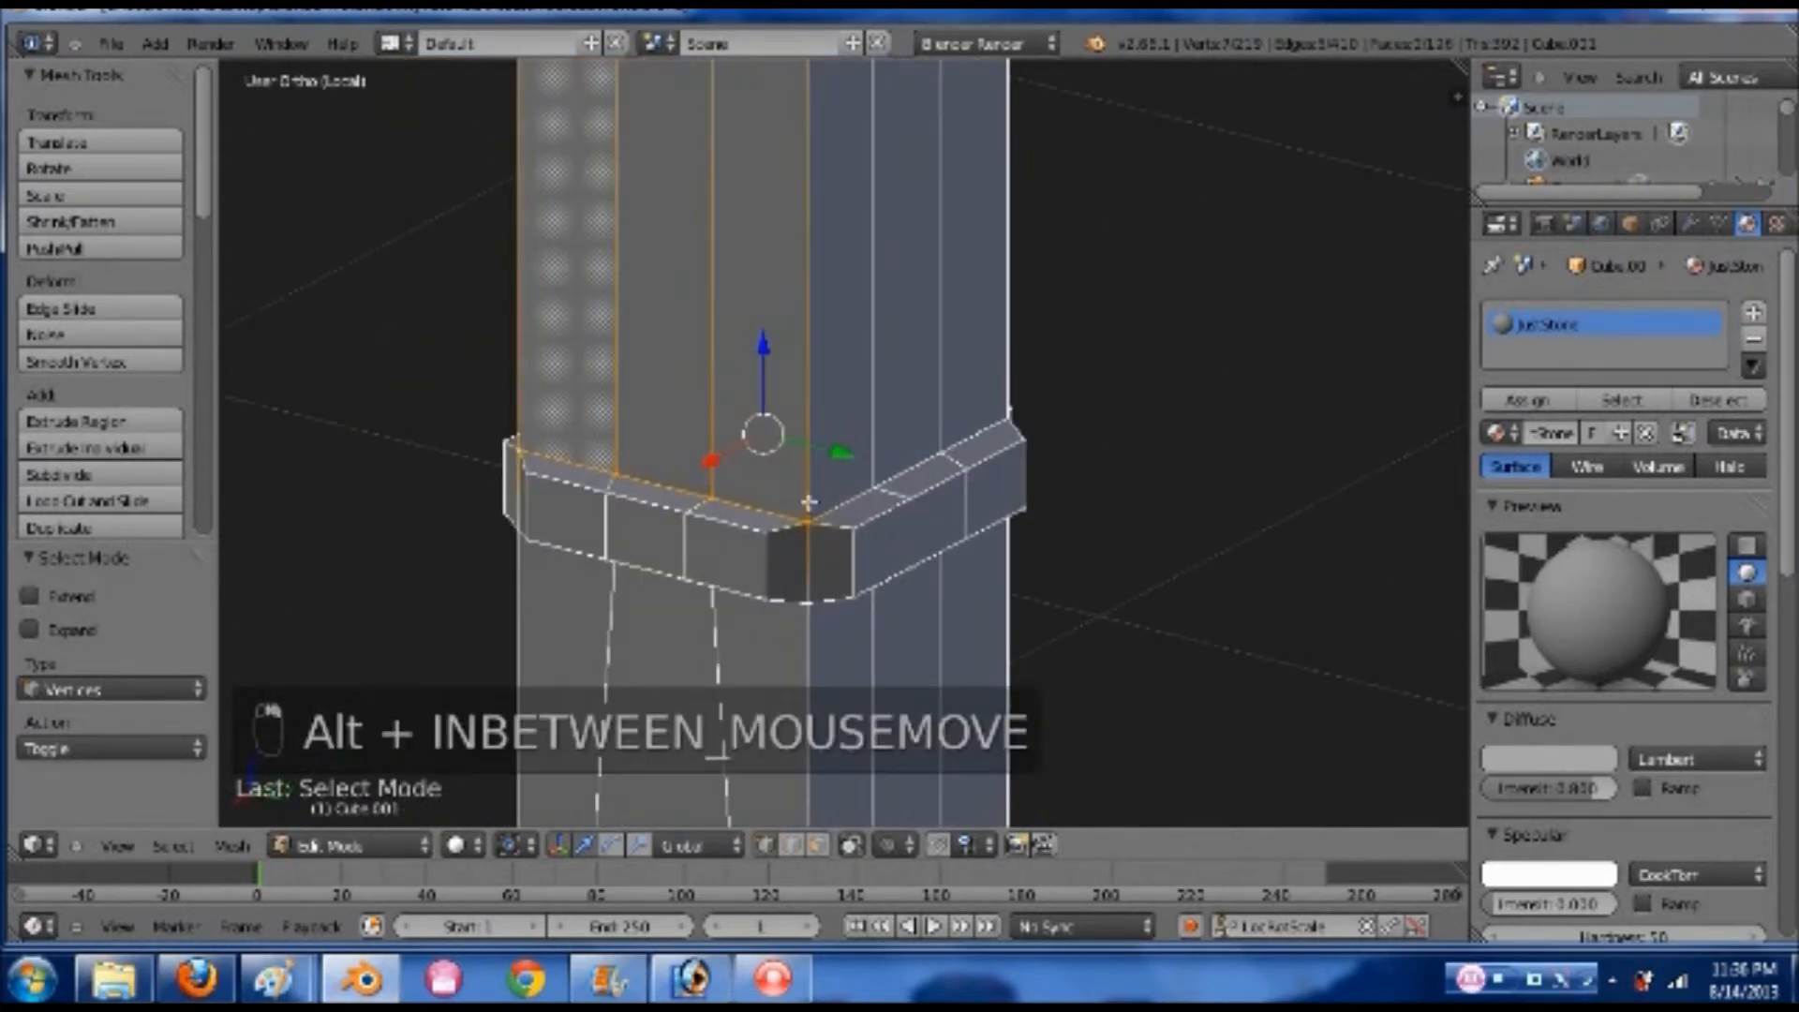
pyautogui.keyDown('alt'); pyautogui.moveTo(993, 511); pyautogui.dragTo(935, 503); pyautogui.keyUp('alt')
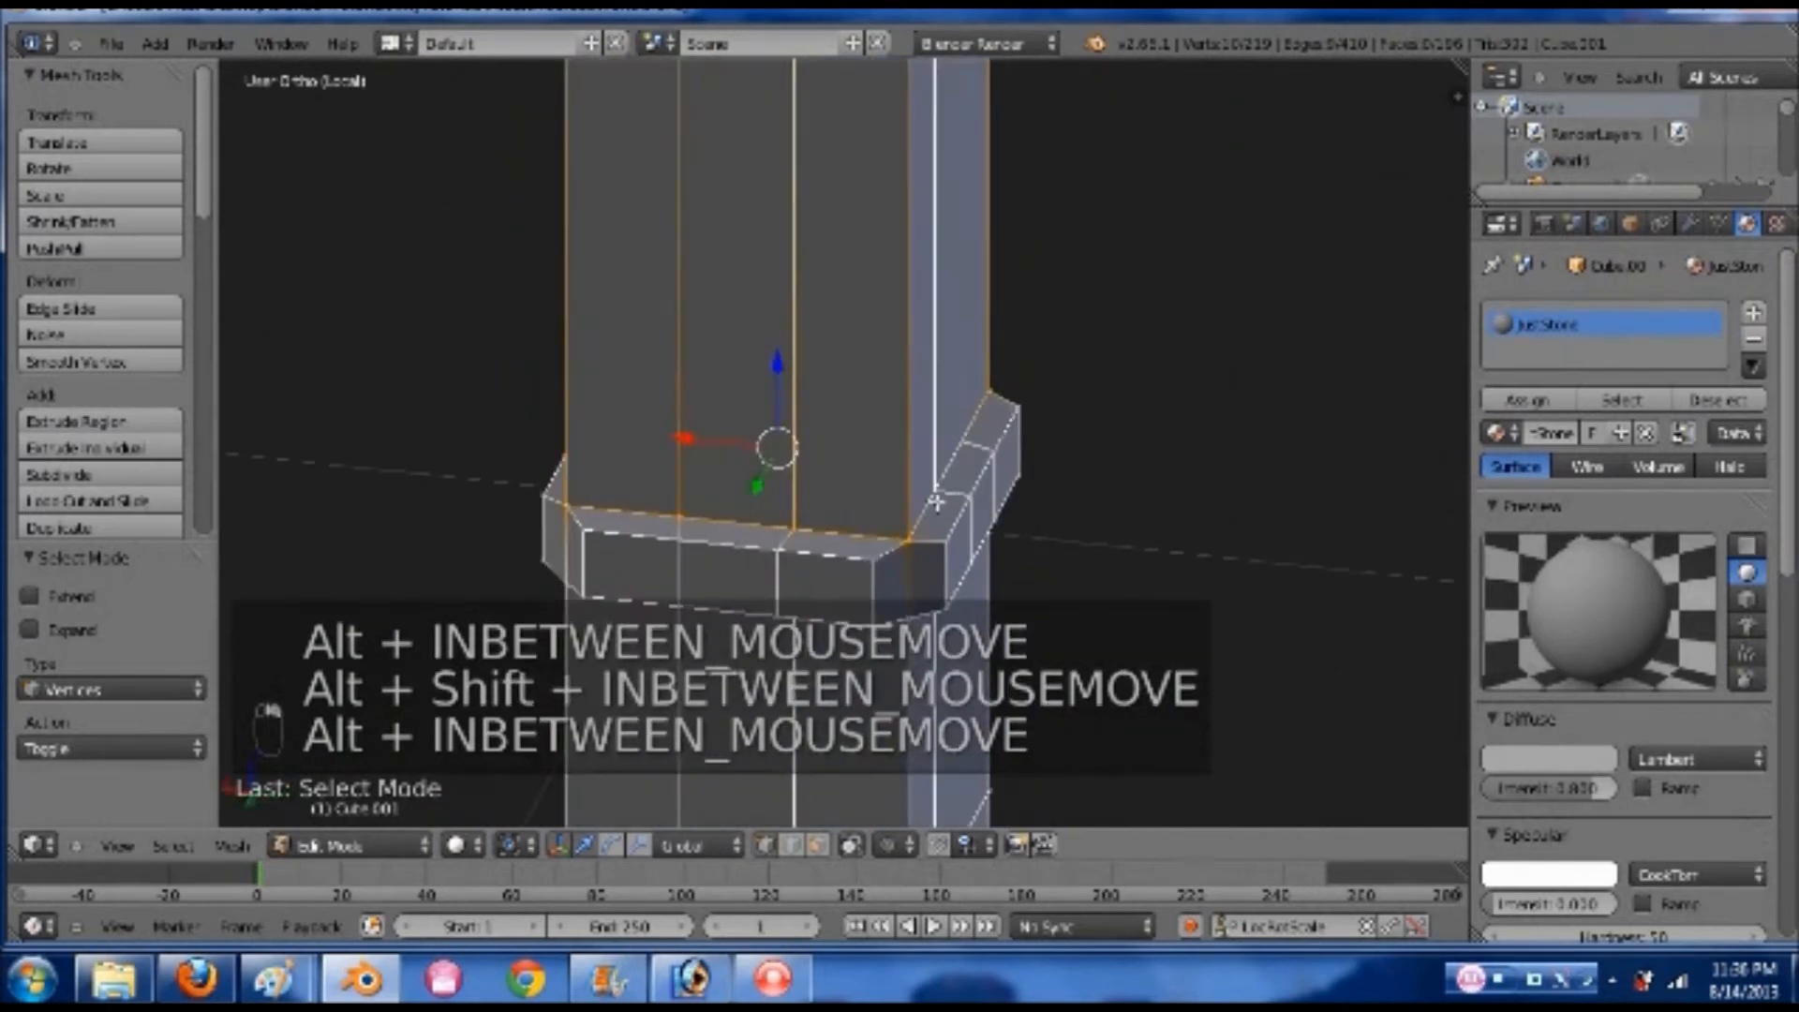
pyautogui.keyDown('alt'); pyautogui.keyDown('shift'); pyautogui.rightClick(934, 497); pyautogui.keyUp('shift'); pyautogui.keyUp('alt')
# - Try to add the edge loop beneath the upper ledge to the selection, and undo that selection
pyautogui.keyDown('alt'); pyautogui.moveTo(934, 497); pyautogui.dragTo(821, 196); pyautogui.keyUp('alt')
pyautogui.scroll(5, 938, 337)
pyautogui.keyDown('alt'); pyautogui.keyDown('shift'); pyautogui.rightClick(830, 170); pyautogui.keyUp('shift'); pyautogui.keyUp('alt')
pyautogui.keyDown('alt'); pyautogui.moveTo(875, 348); pyautogui.dragTo(1065, 392); pyautogui.keyUp('alt')
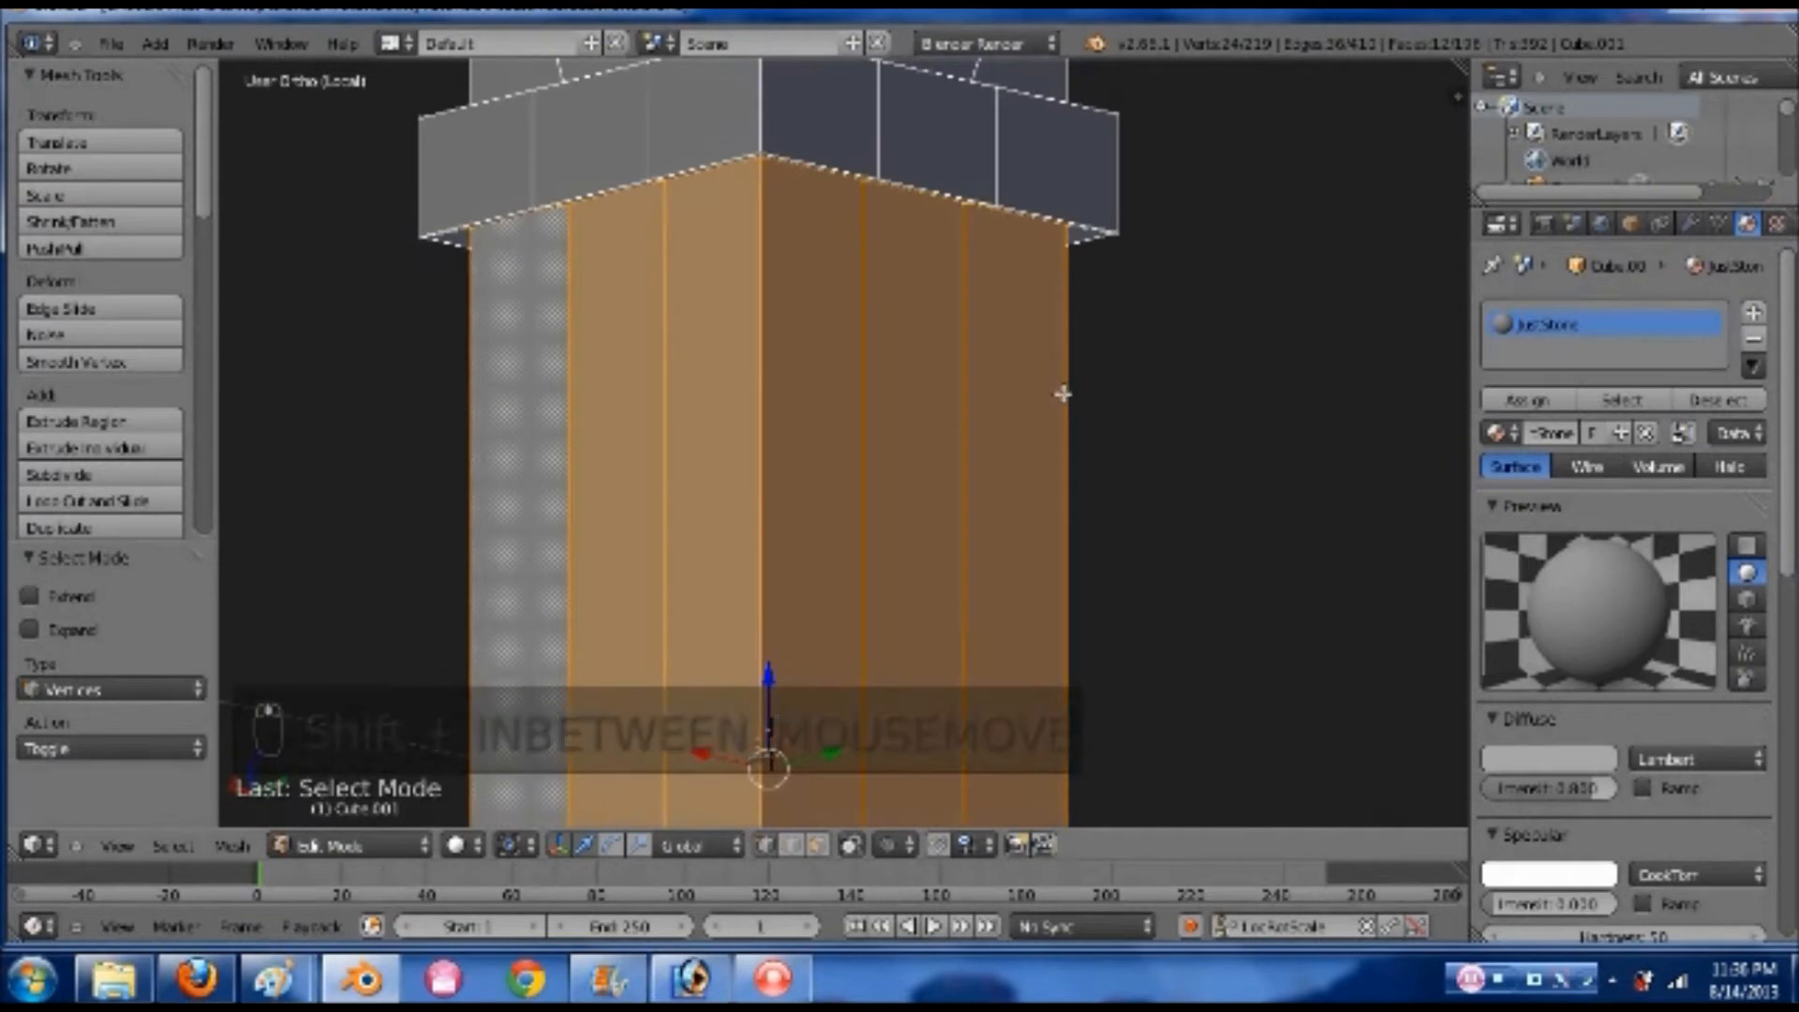
pyautogui.hotkey('ctrl', 'z')
pyautogui.scroll(-4, 1003, 450)
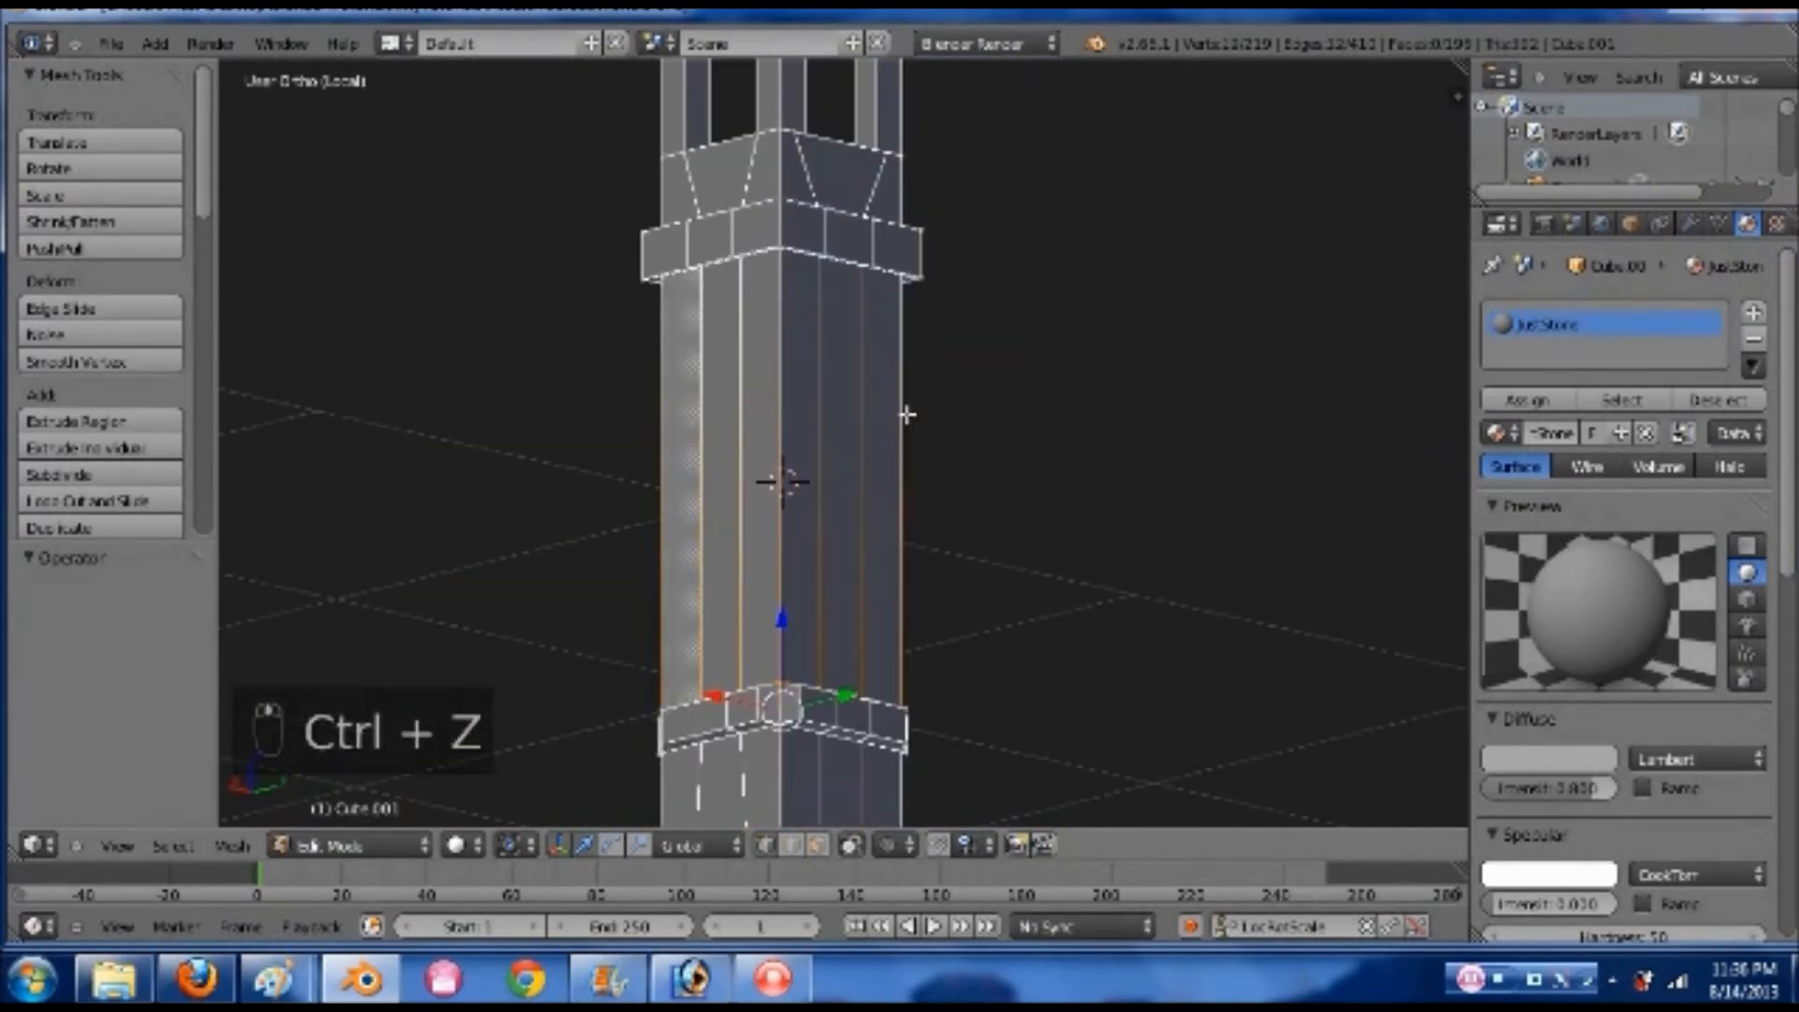
pyautogui.keyDown('alt'); pyautogui.moveTo(875, 510); pyautogui.dragTo(872, 651); pyautogui.keyUp('alt')
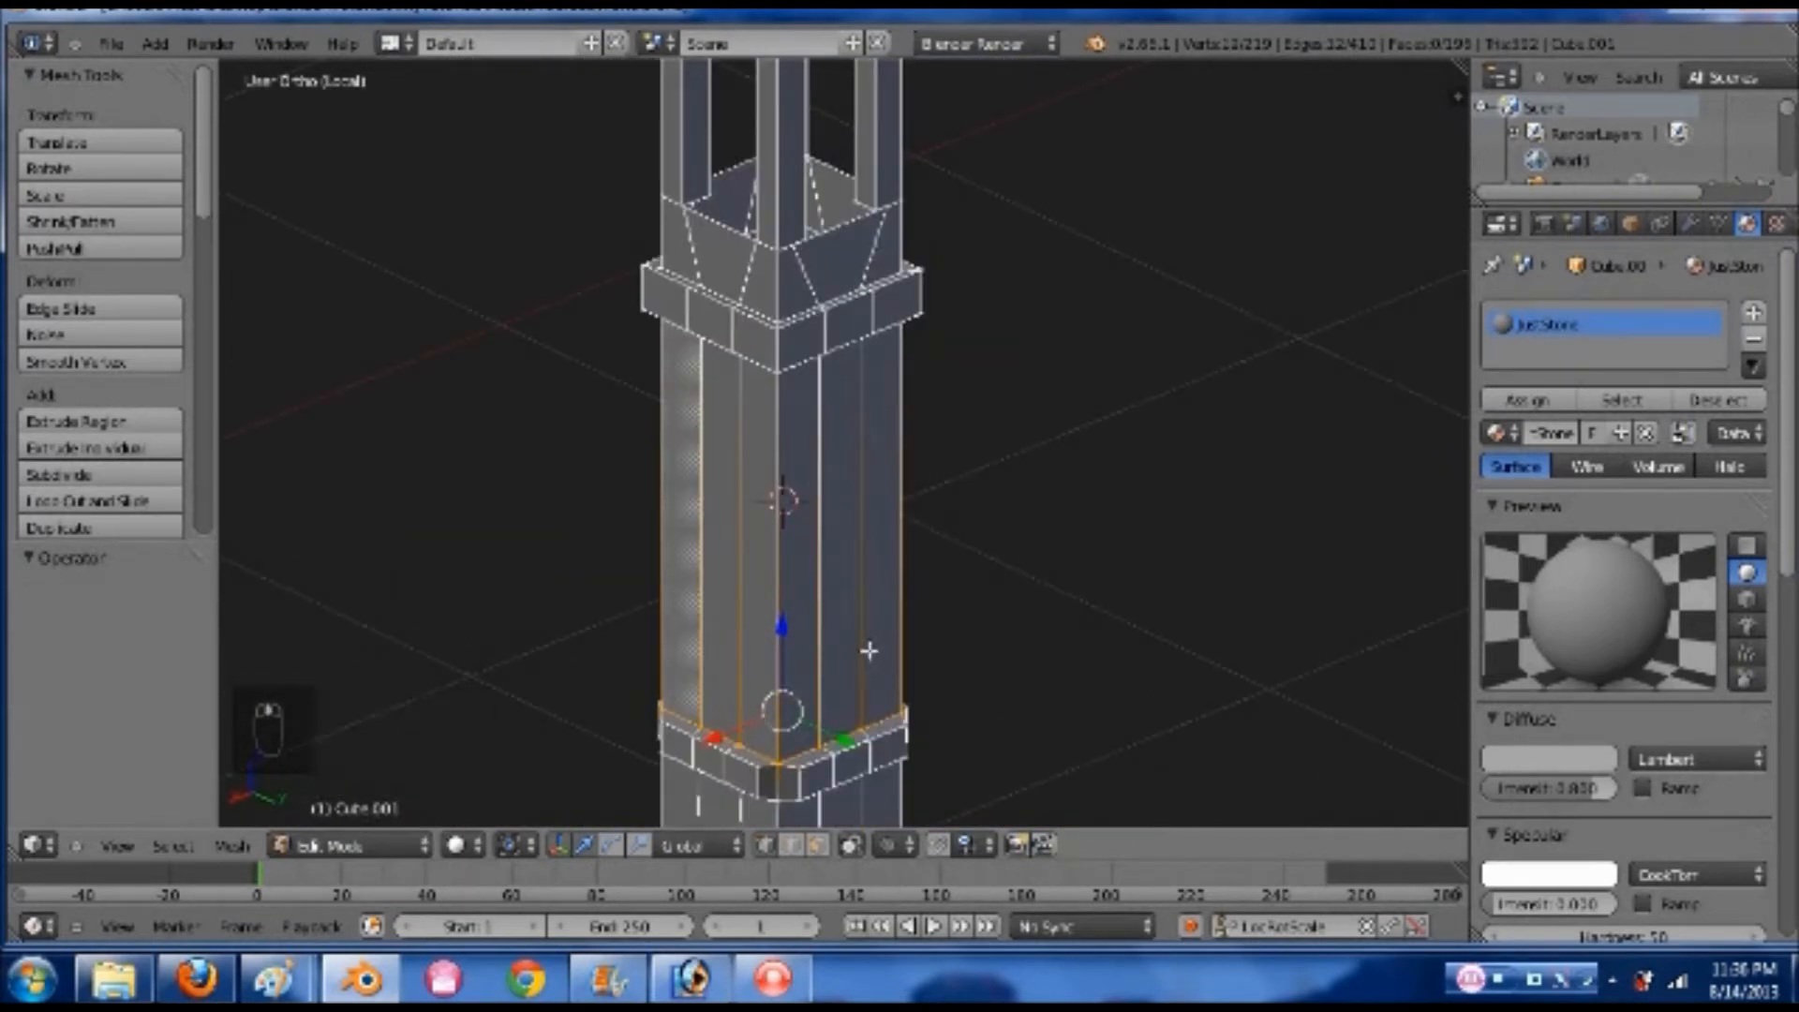
pyautogui.press('e')
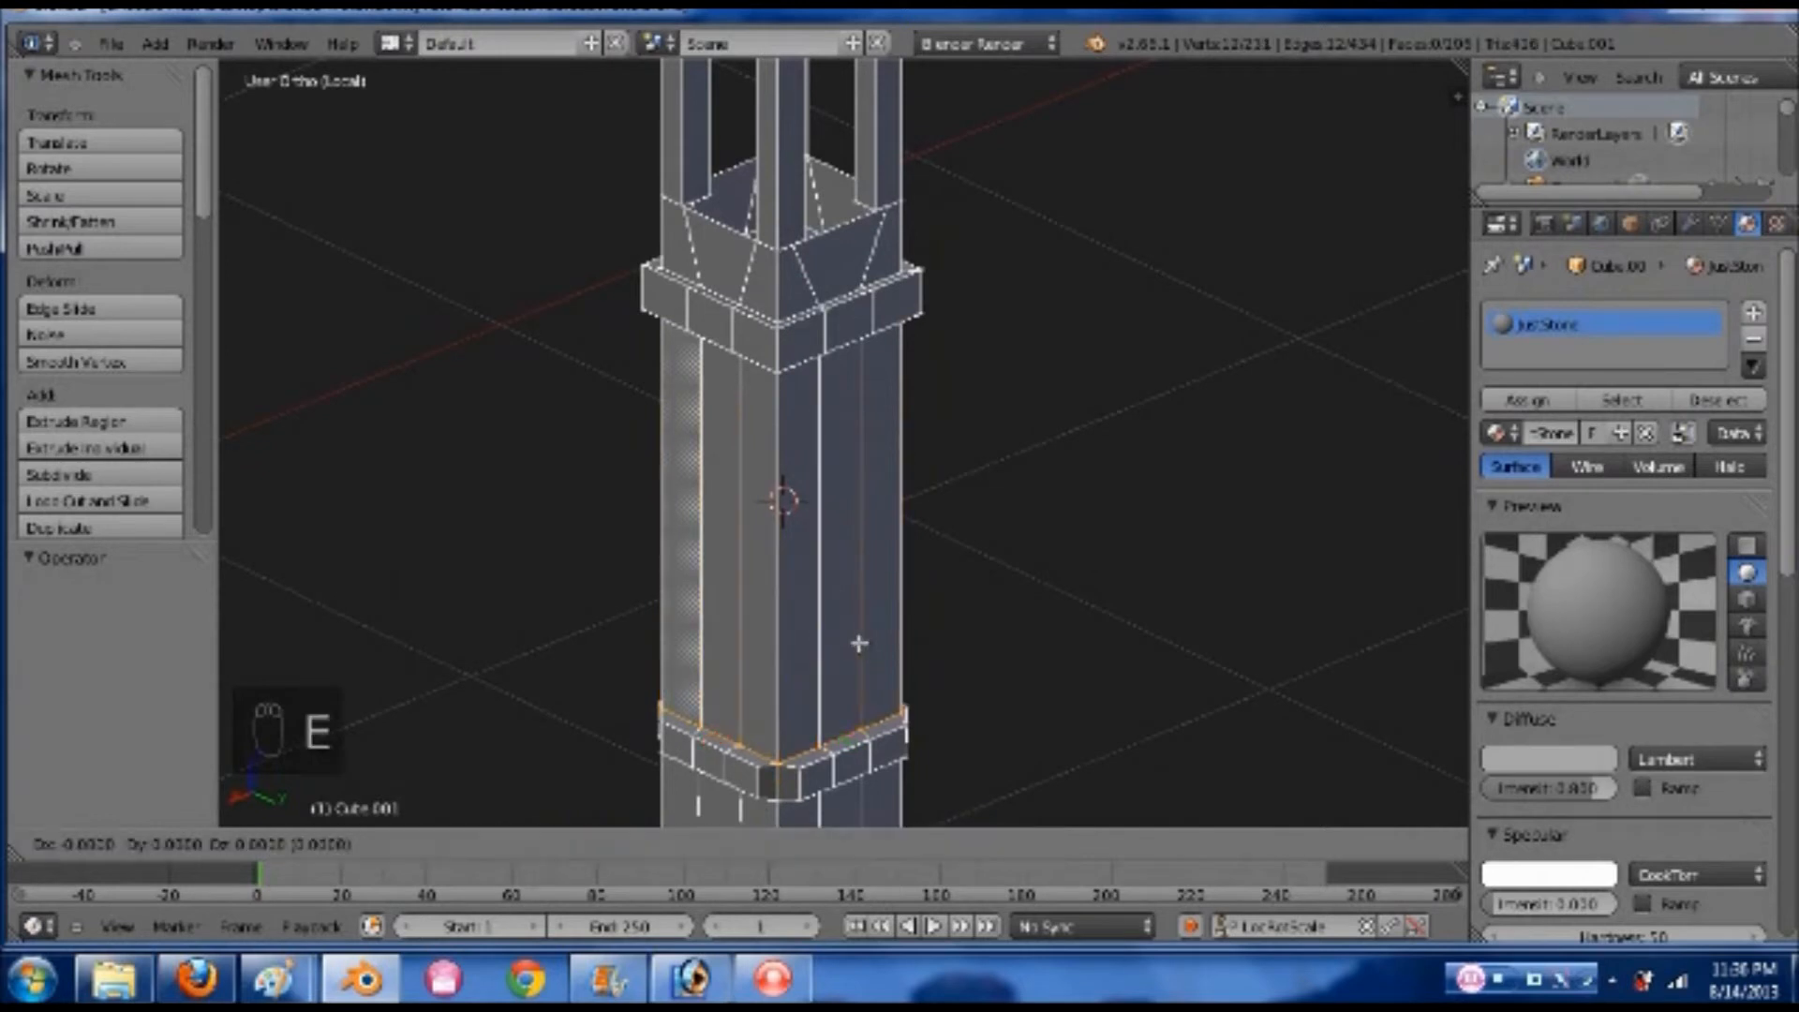
pyautogui.click(891, 606)
pyautogui.hotkey('ctrl', 'z')
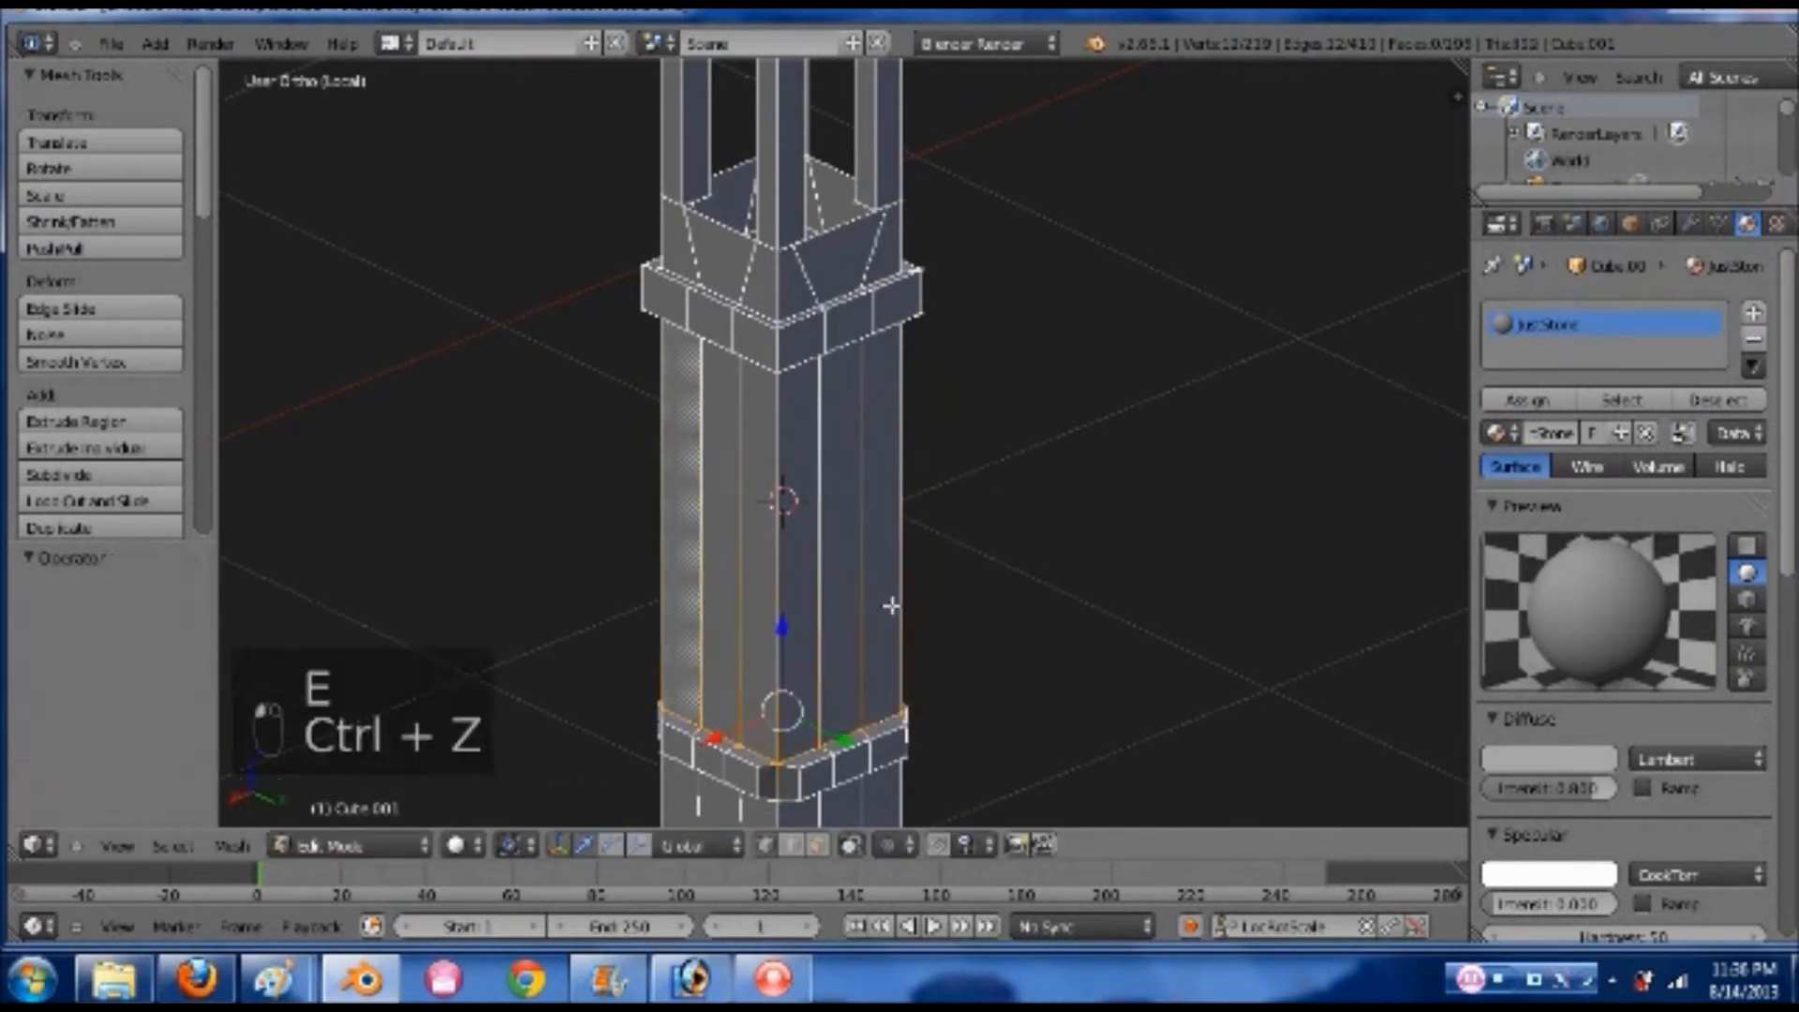
pyautogui.hotkey('shift', 'e')
pyautogui.click(891, 606)
pyautogui.hotkey('ctrl', 'z')
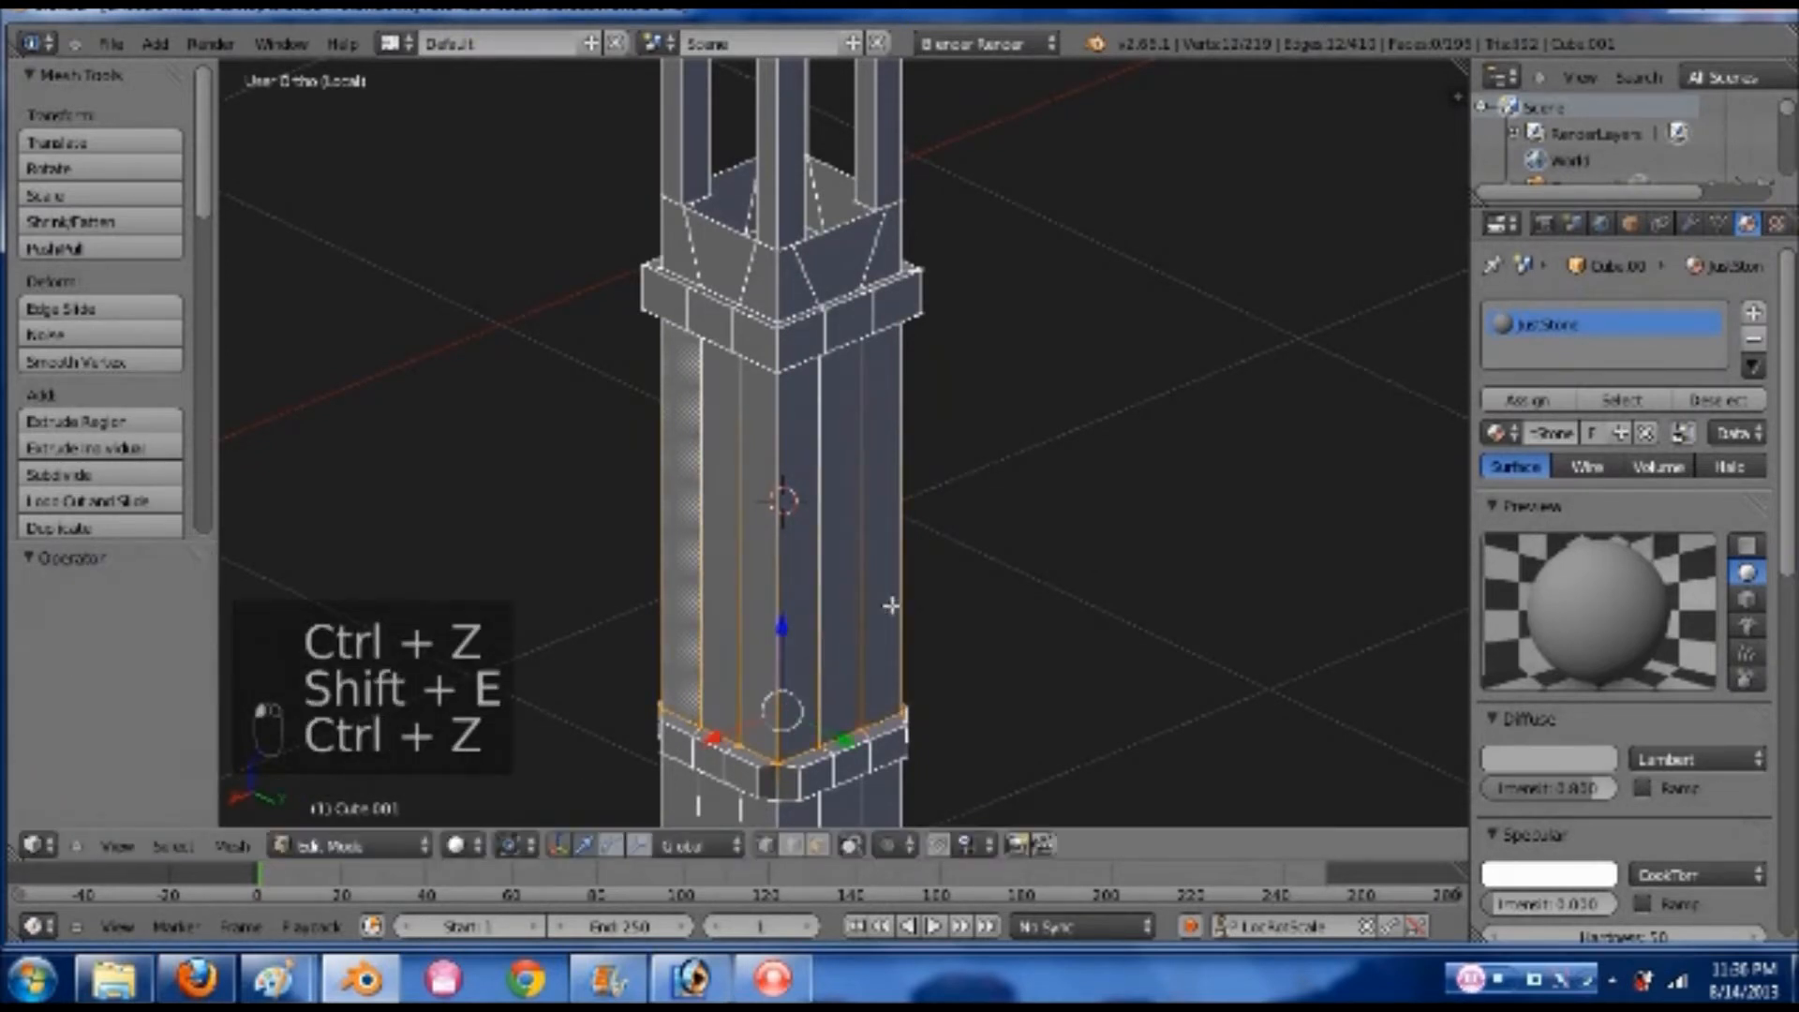
# - Mark the shaft's edge loops above the lower ledge and beneath the upper ledge as seams
pyautogui.hotkey('ctrl', 'e')
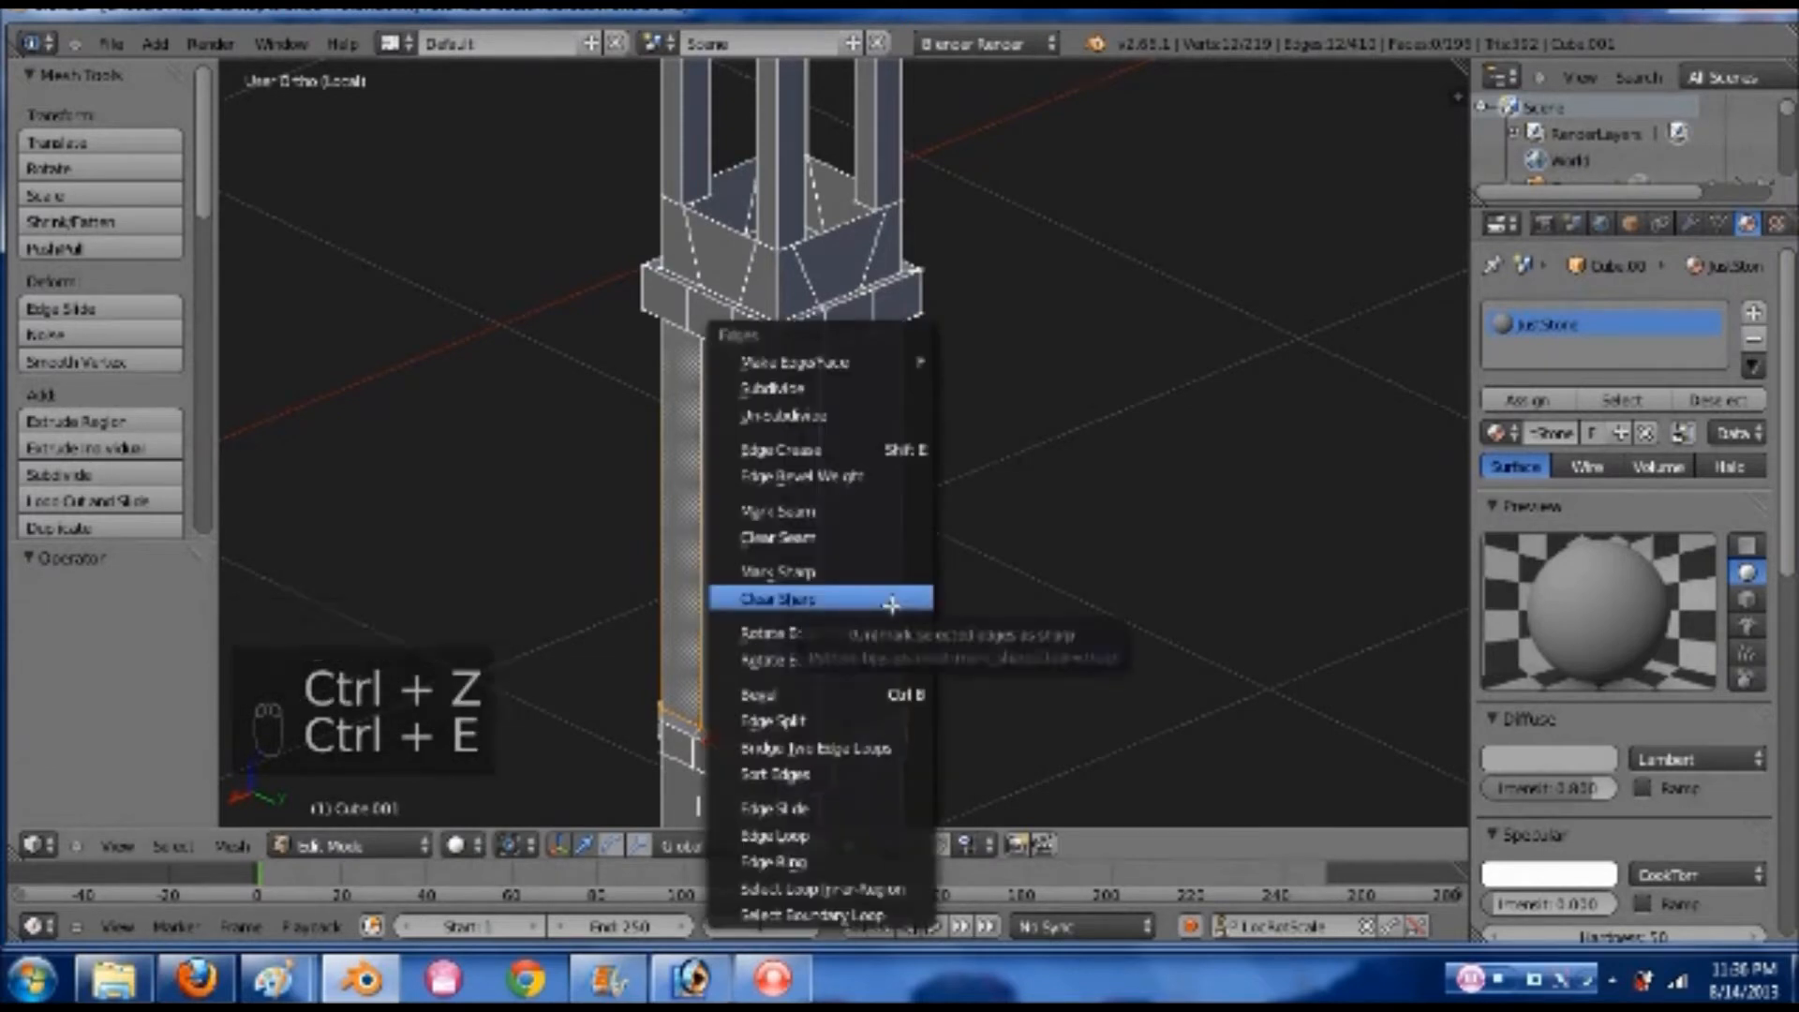
pyautogui.click(866, 512)
pyautogui.moveTo(891, 574); pyautogui.dragTo(777, 542, button='middle')
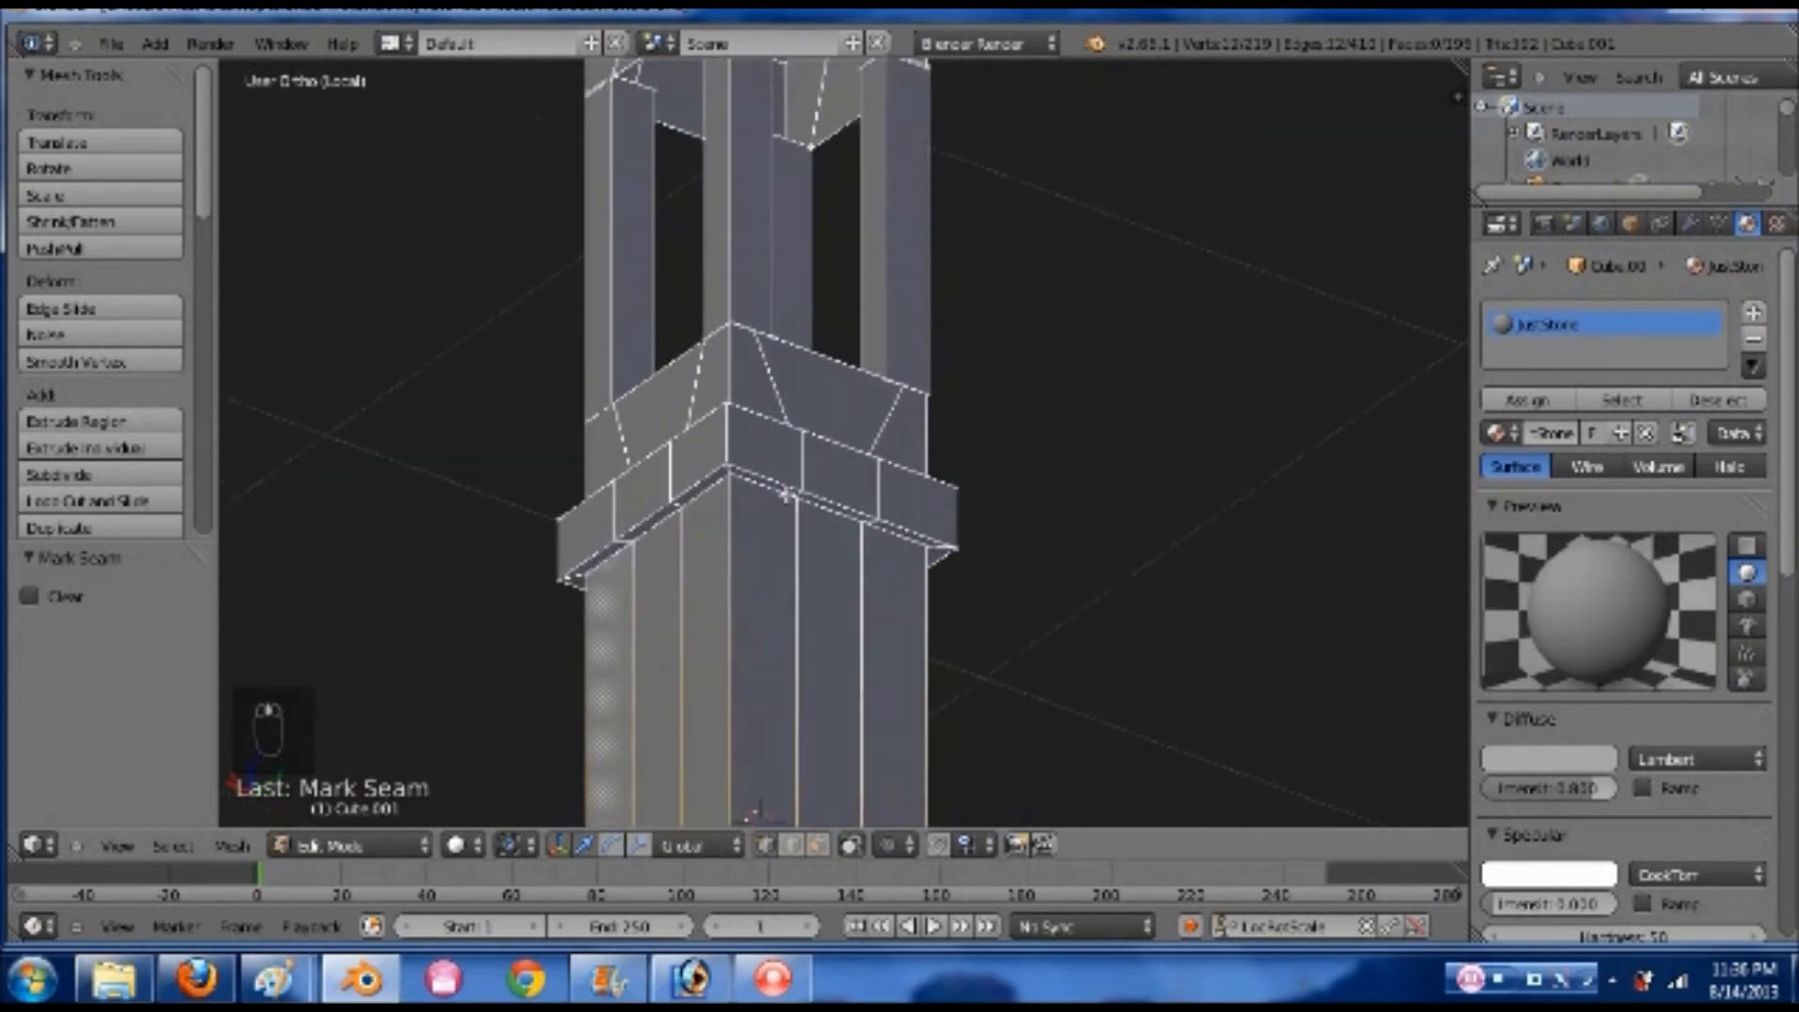
pyautogui.keyDown('alt'); pyautogui.rightClick(782, 494); pyautogui.keyUp('alt')
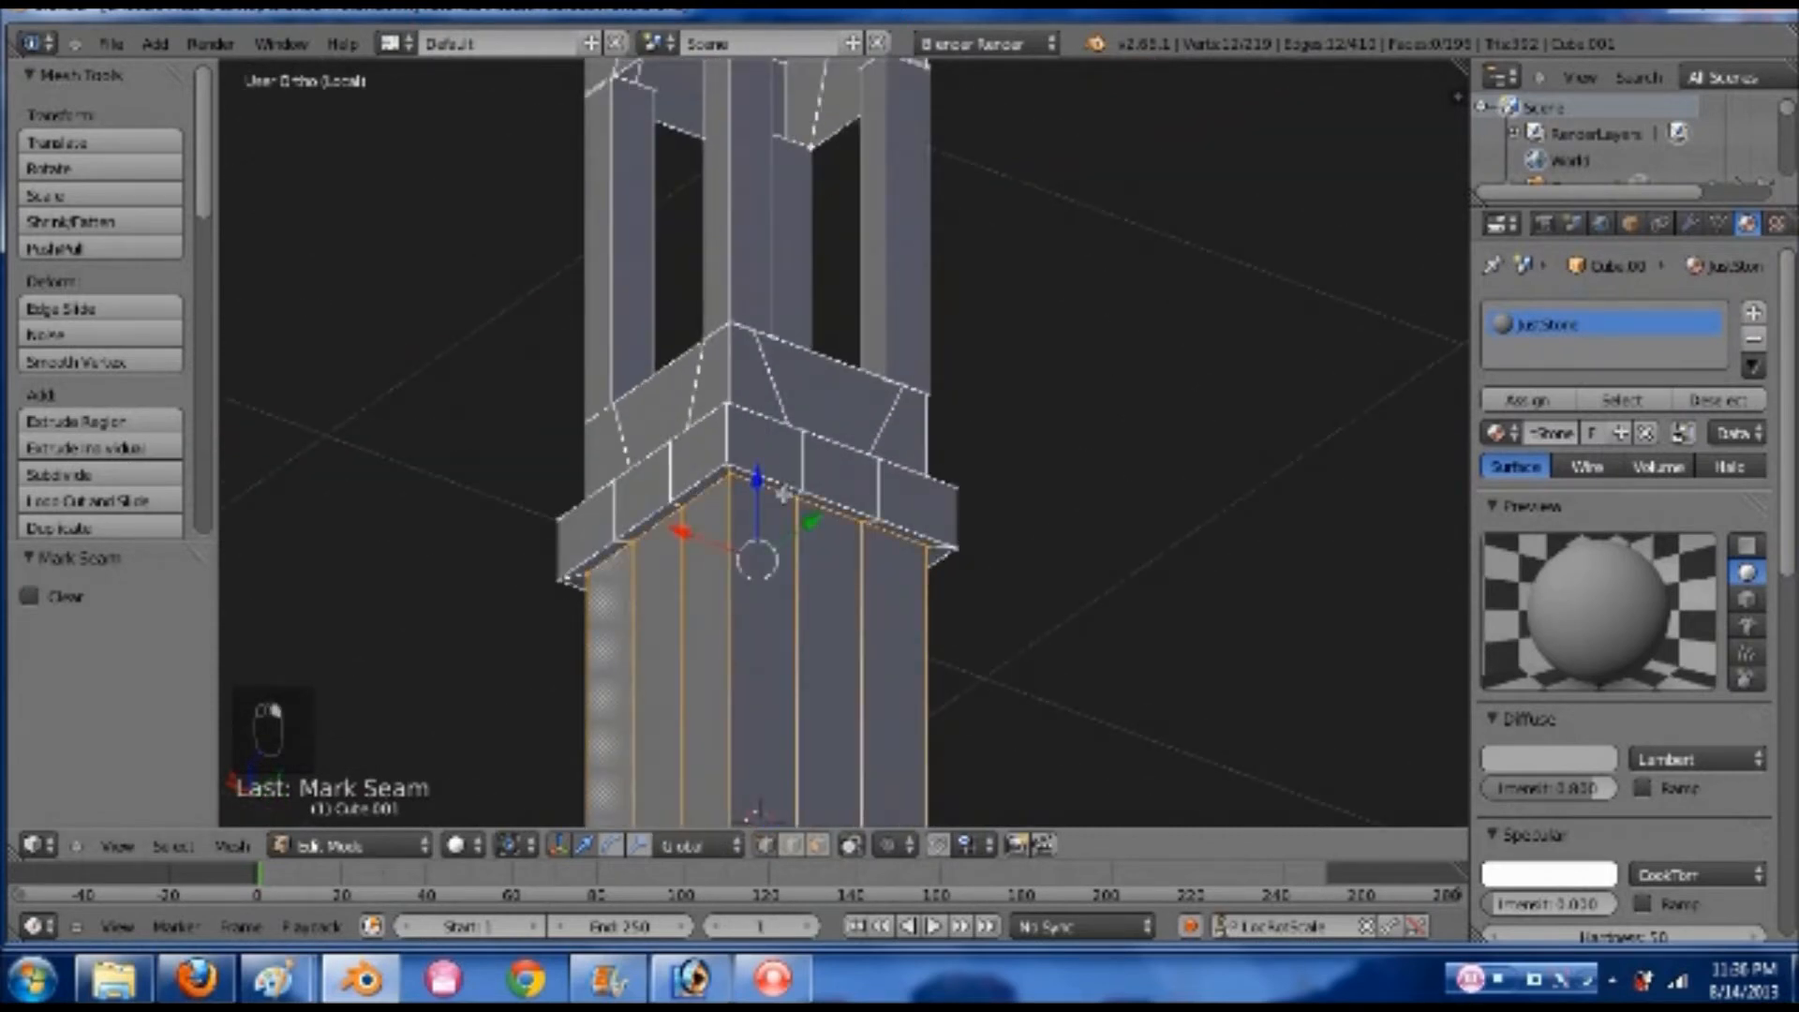
pyautogui.press('m')
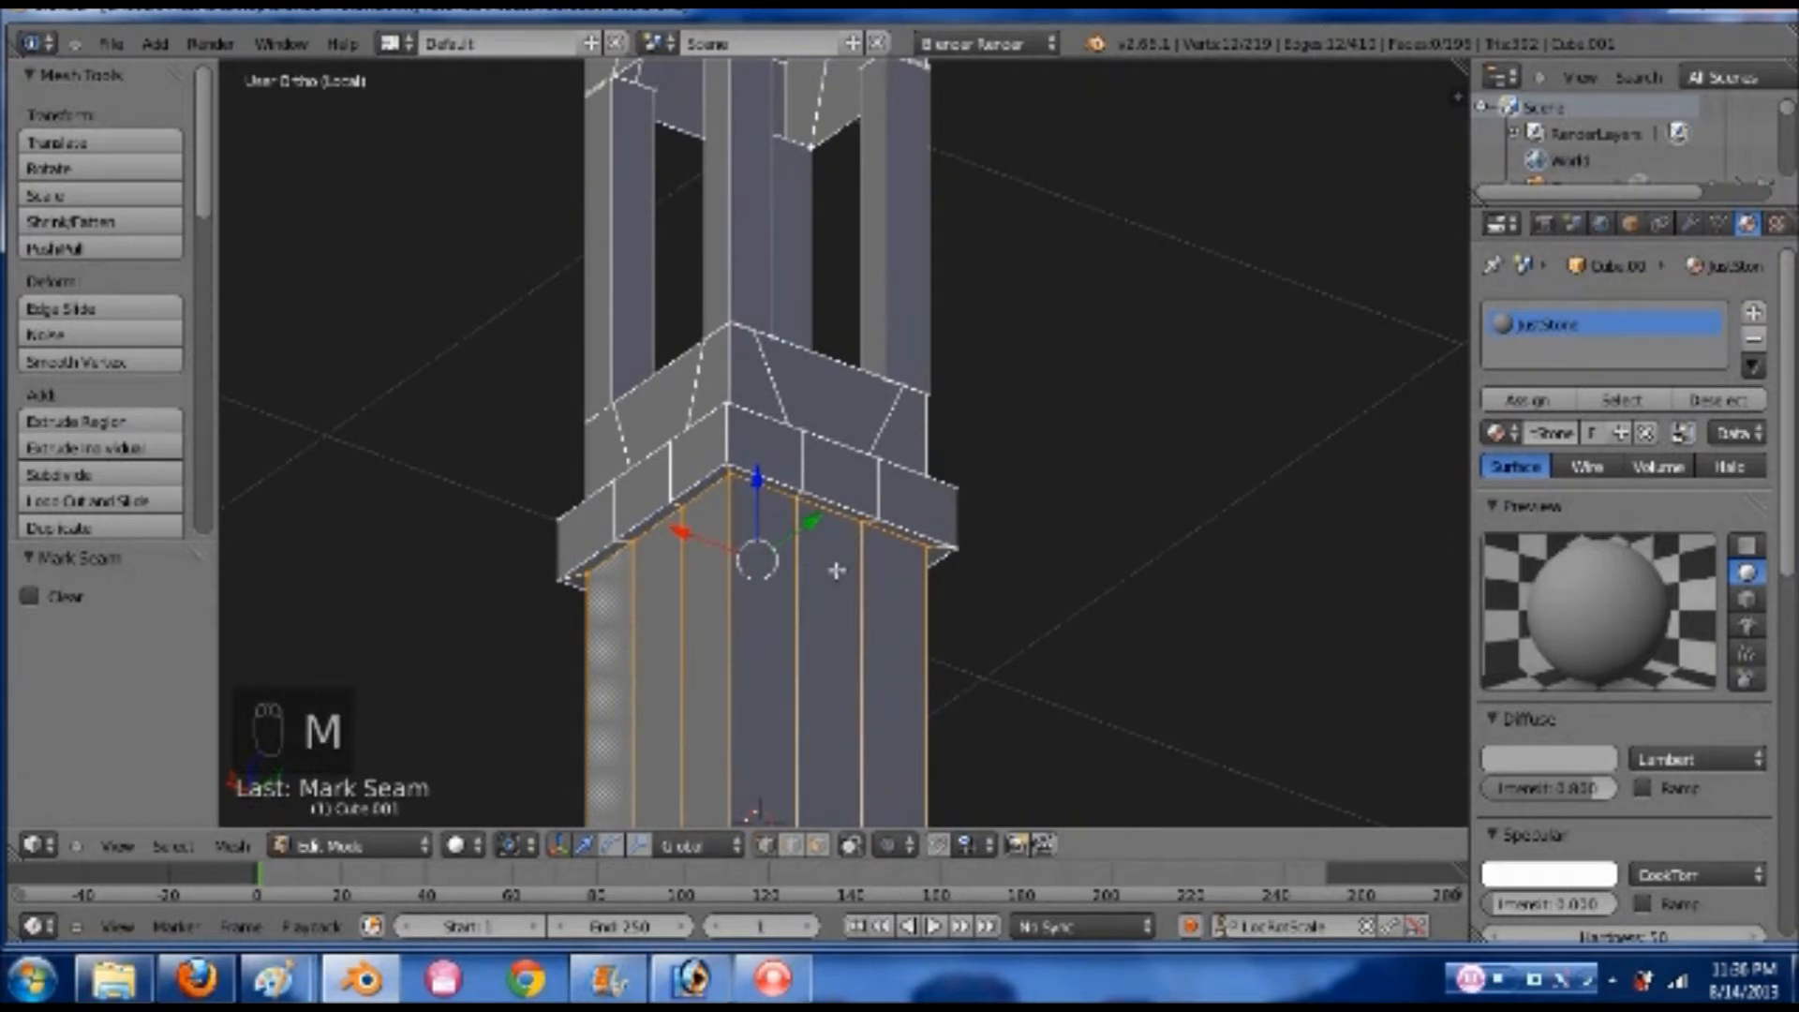
pyautogui.hotkey('ctrl', 'e')
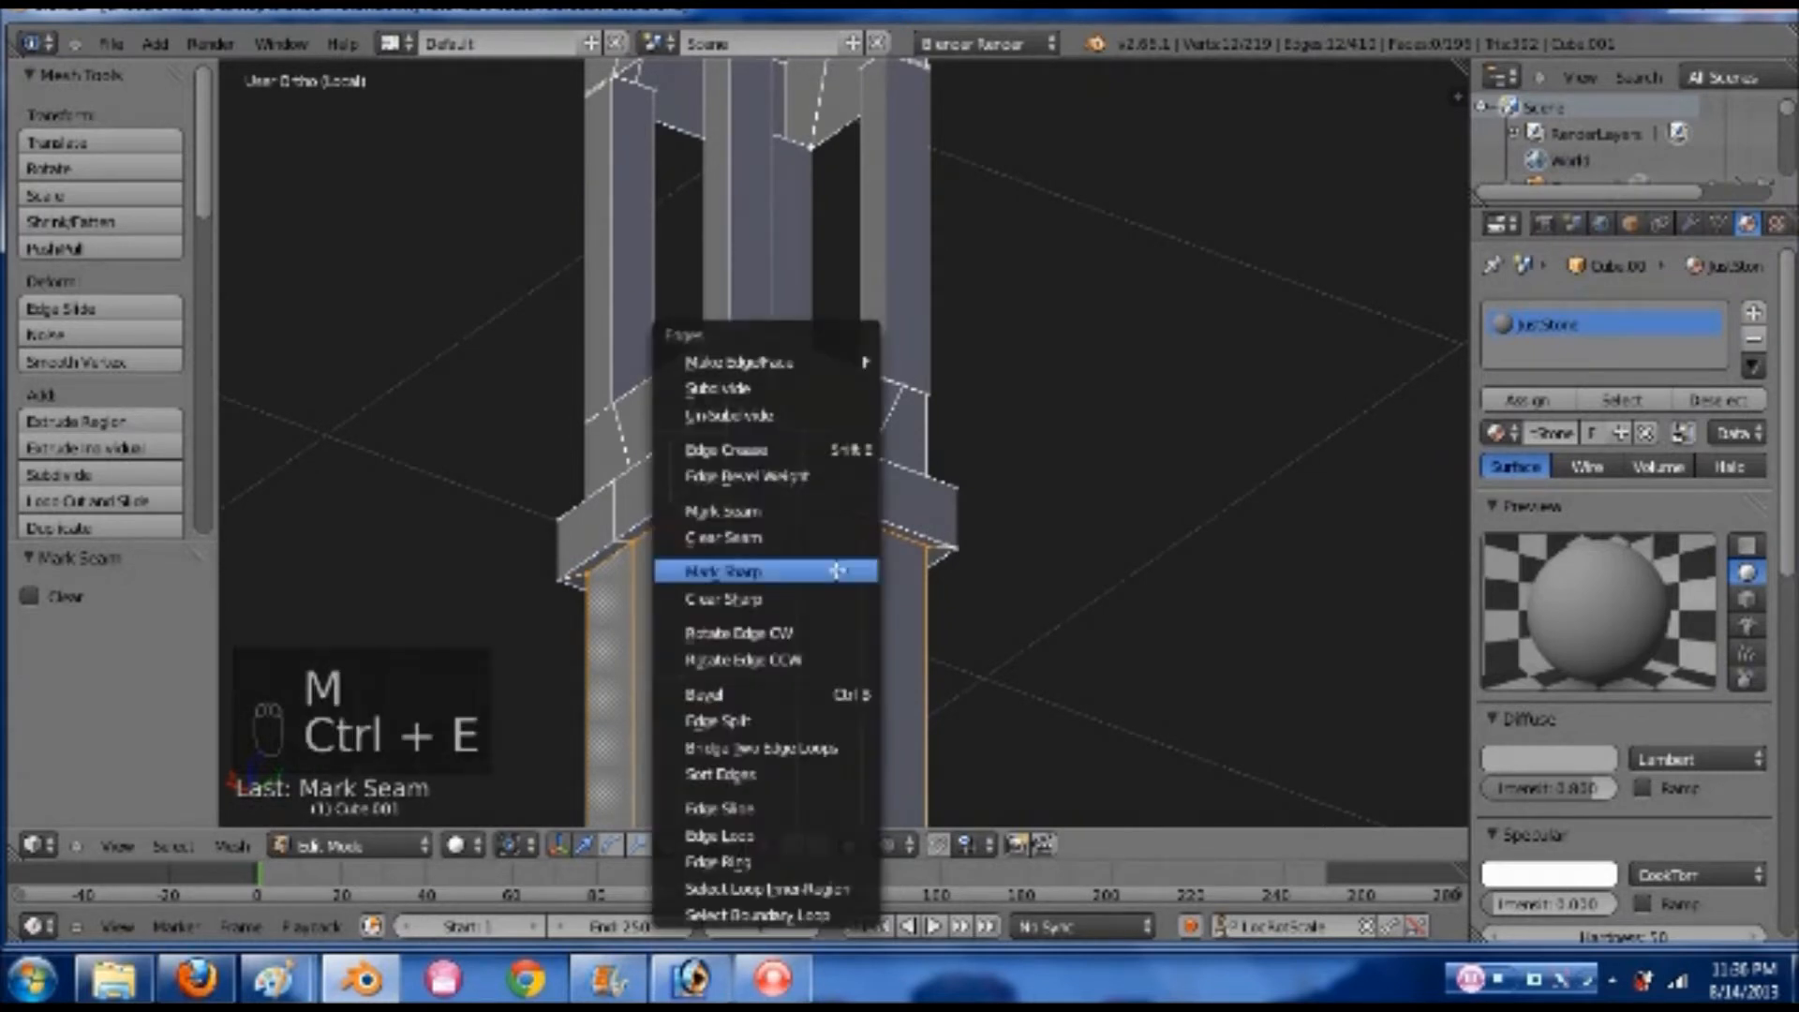
pyautogui.click(830, 502)
# - Mark one vertical corner edge of the shaft between the two ledges as a seam
pyautogui.keyDown('shift'); pyautogui.moveTo(797, 635); pyautogui.dragTo(771, 361, button='middle'); pyautogui.keyUp('shift')
pyautogui.rightClick(771, 360)
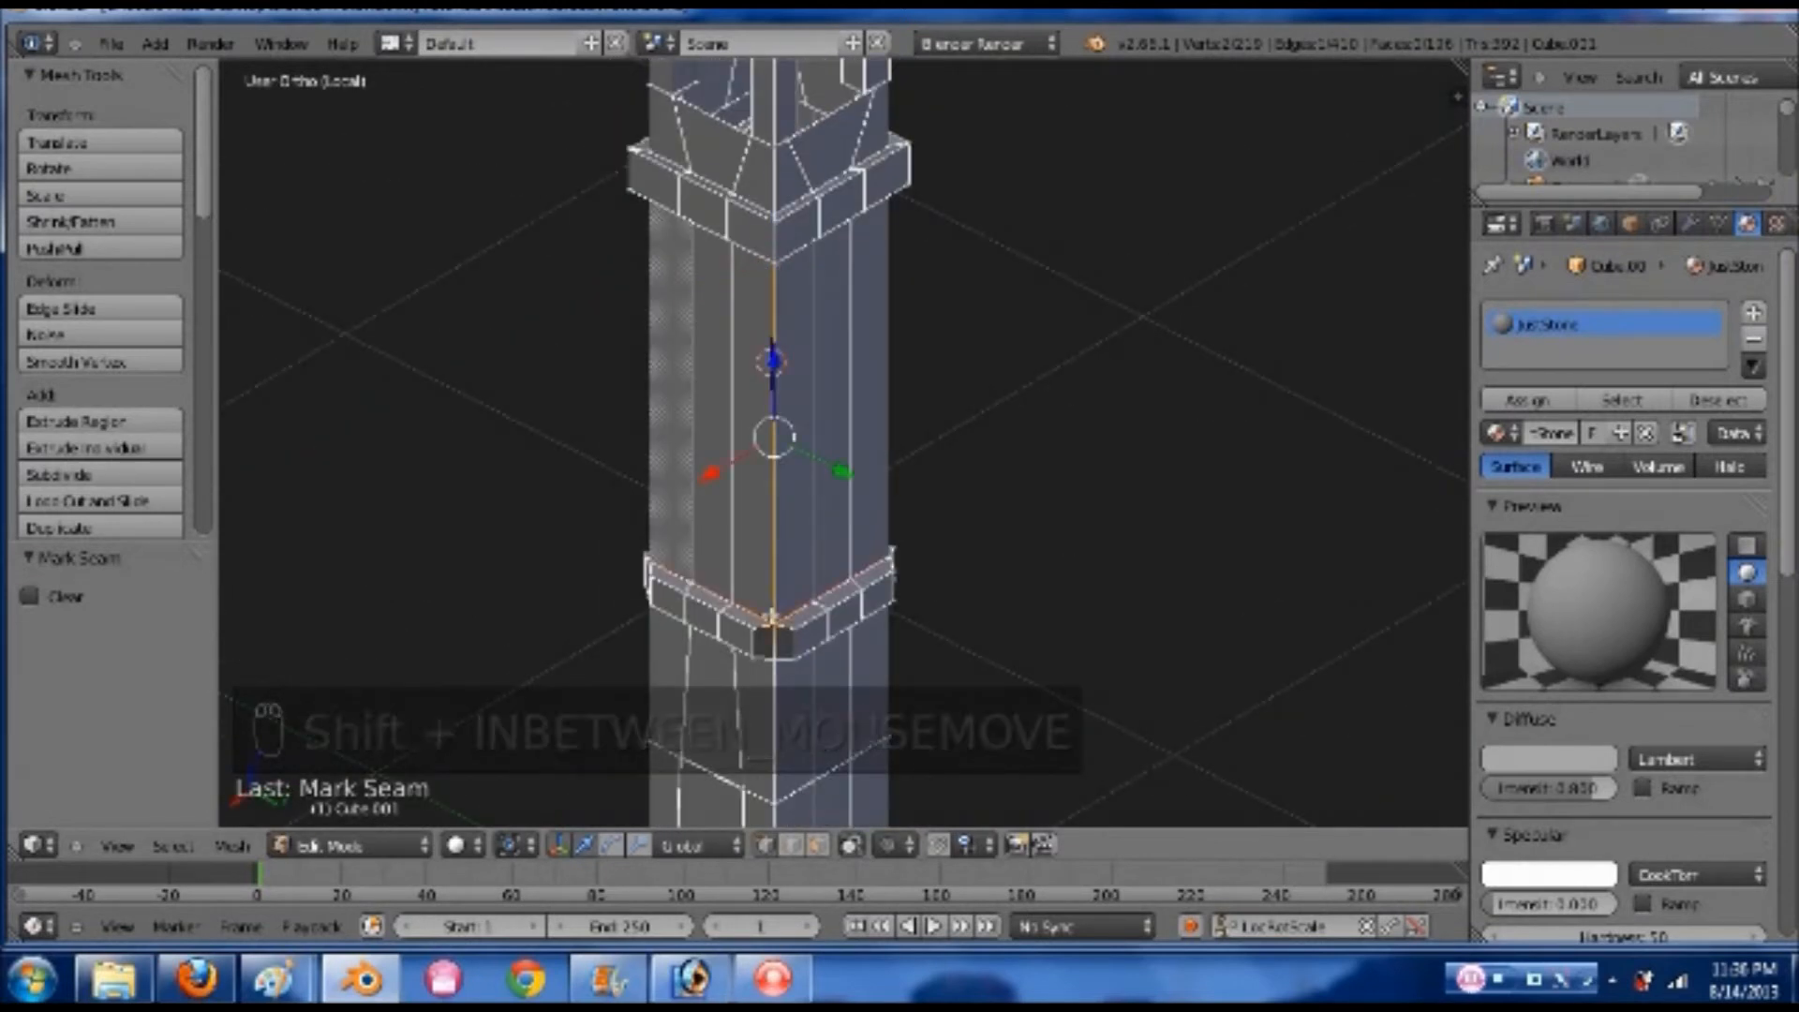
pyautogui.hotkey('ctrl', 'e')
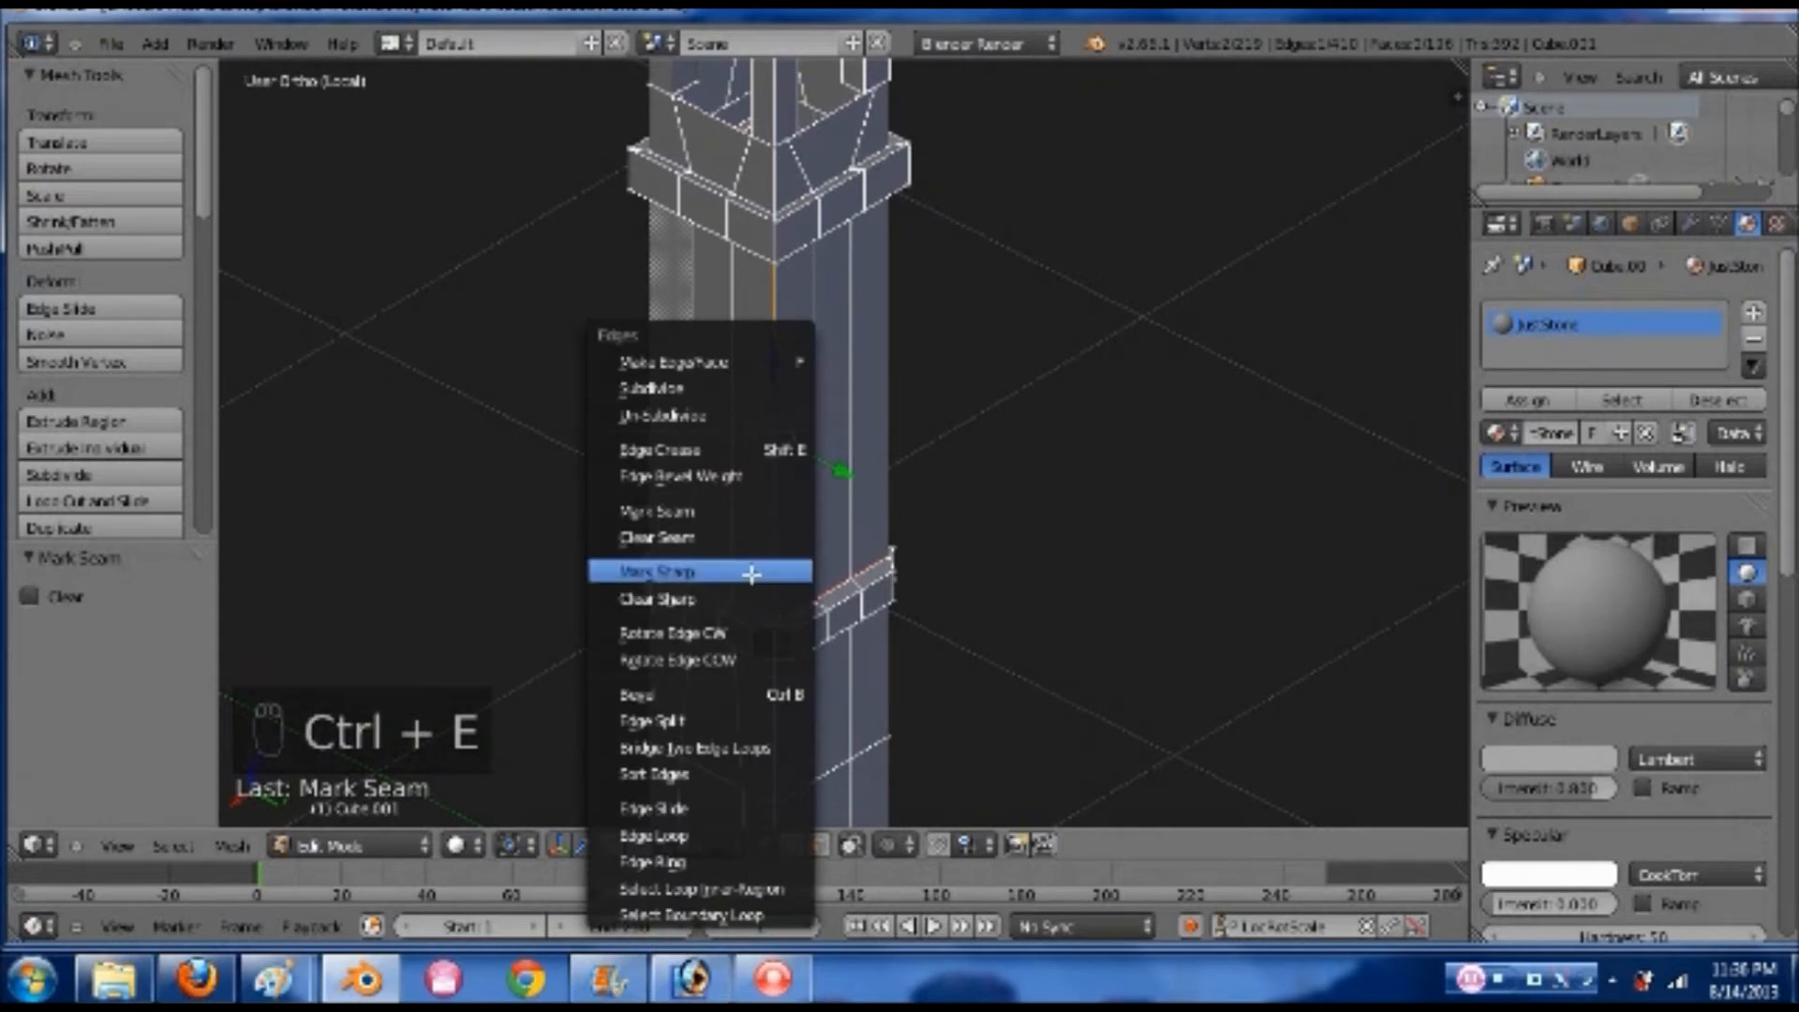
pyautogui.click(747, 511)
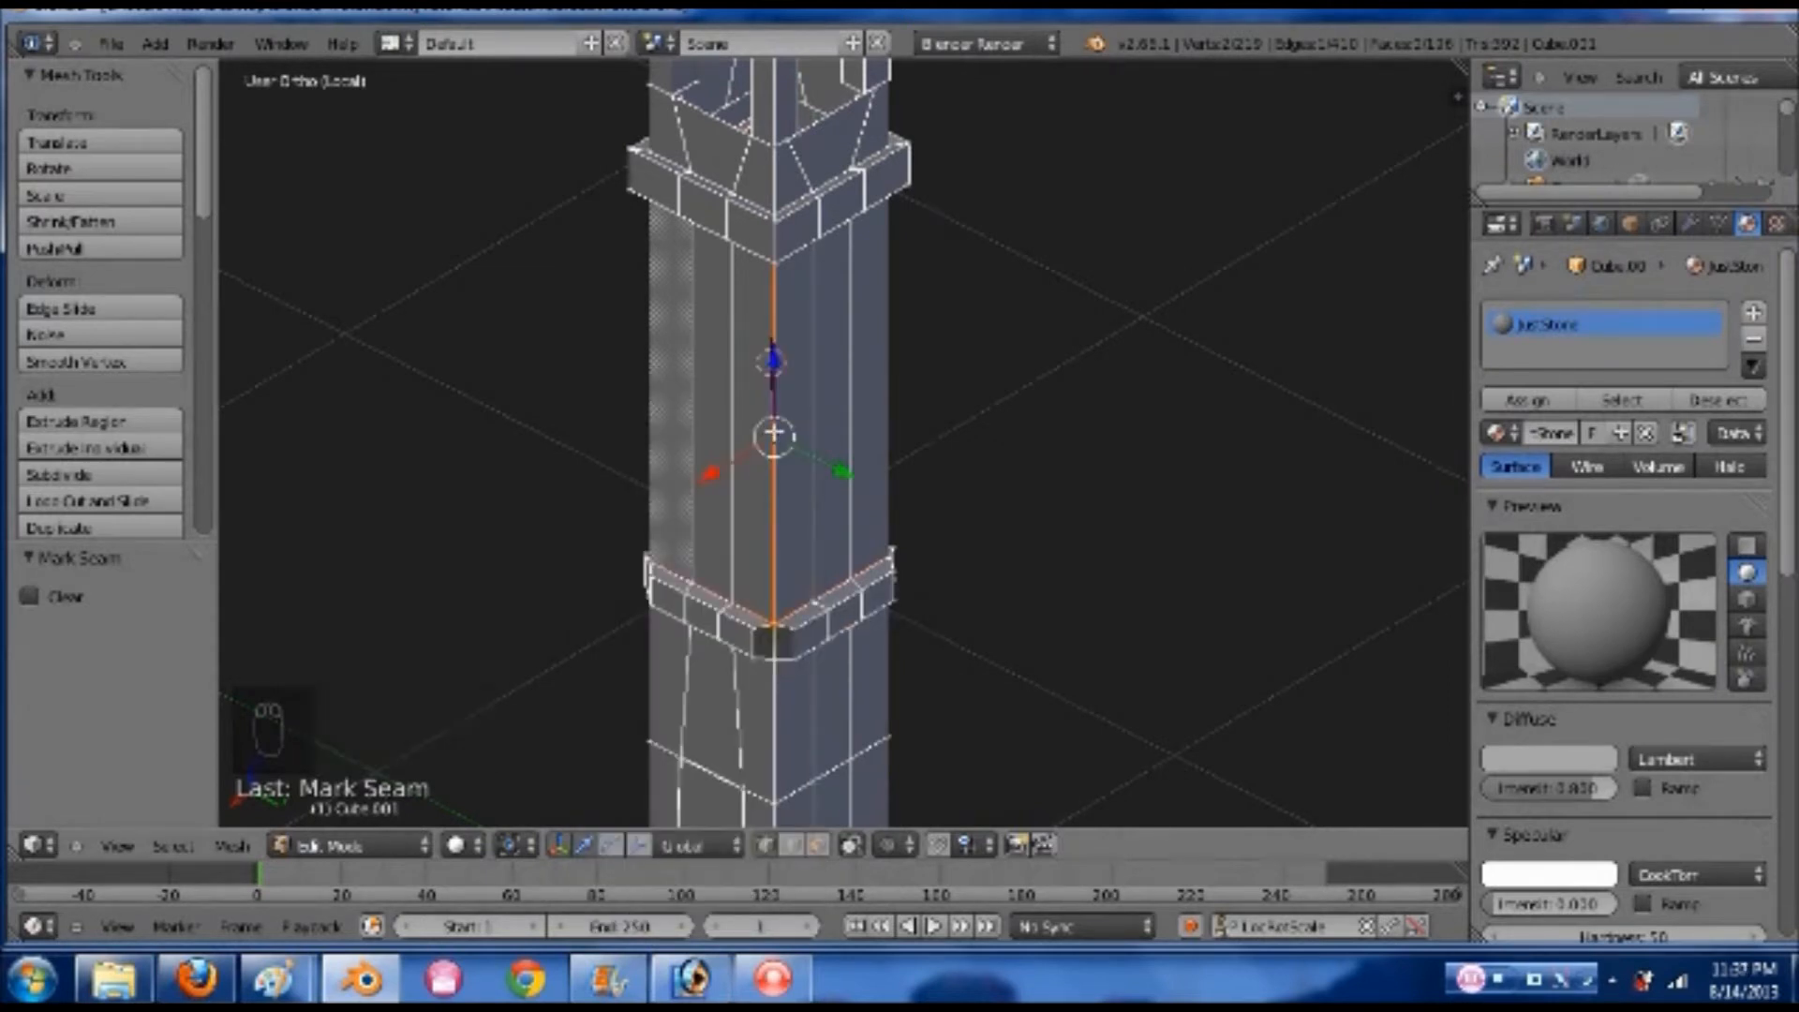
# - In face selection mode, select the ring of shaft faces between the seams and try to unwrap it in front view
pyautogui.hotkey('ctrl', 'Tab')
pyautogui.click(763, 483)
pyautogui.press('l')
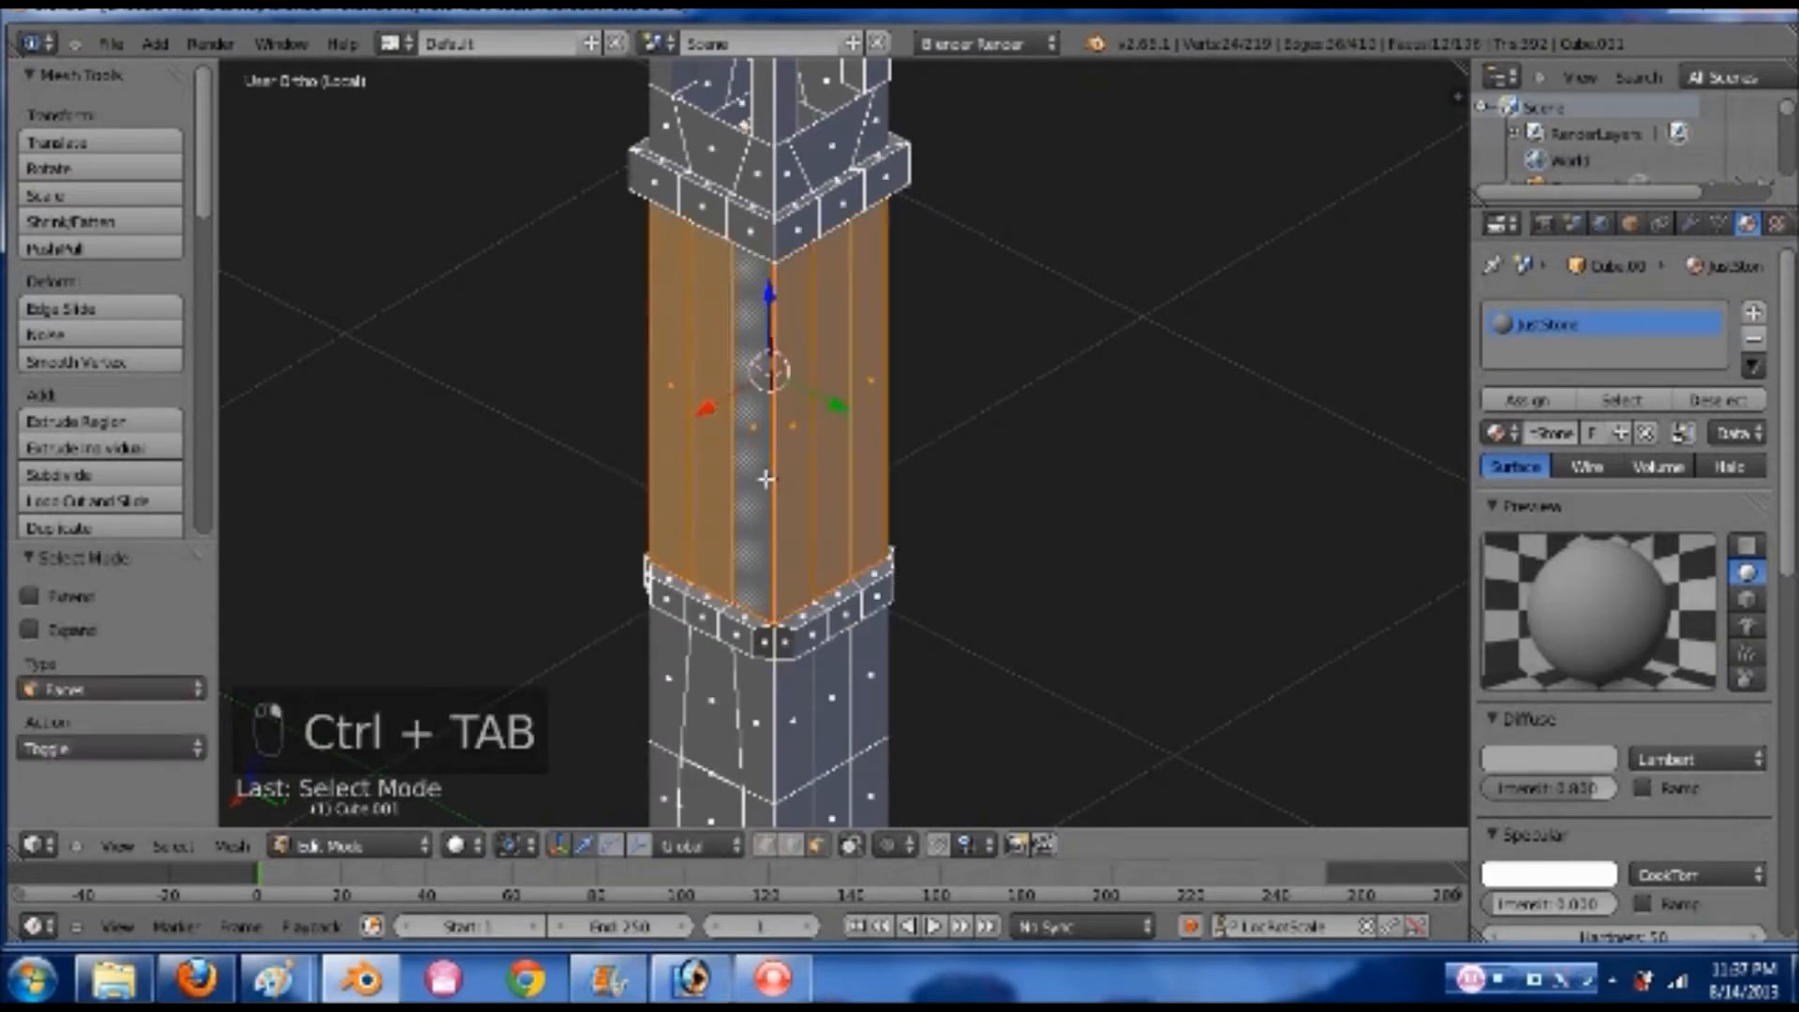
pyautogui.press('KP_1')
pyautogui.scroll(-4, 956, 425)
pyautogui.press('u')
pyautogui.press('u')
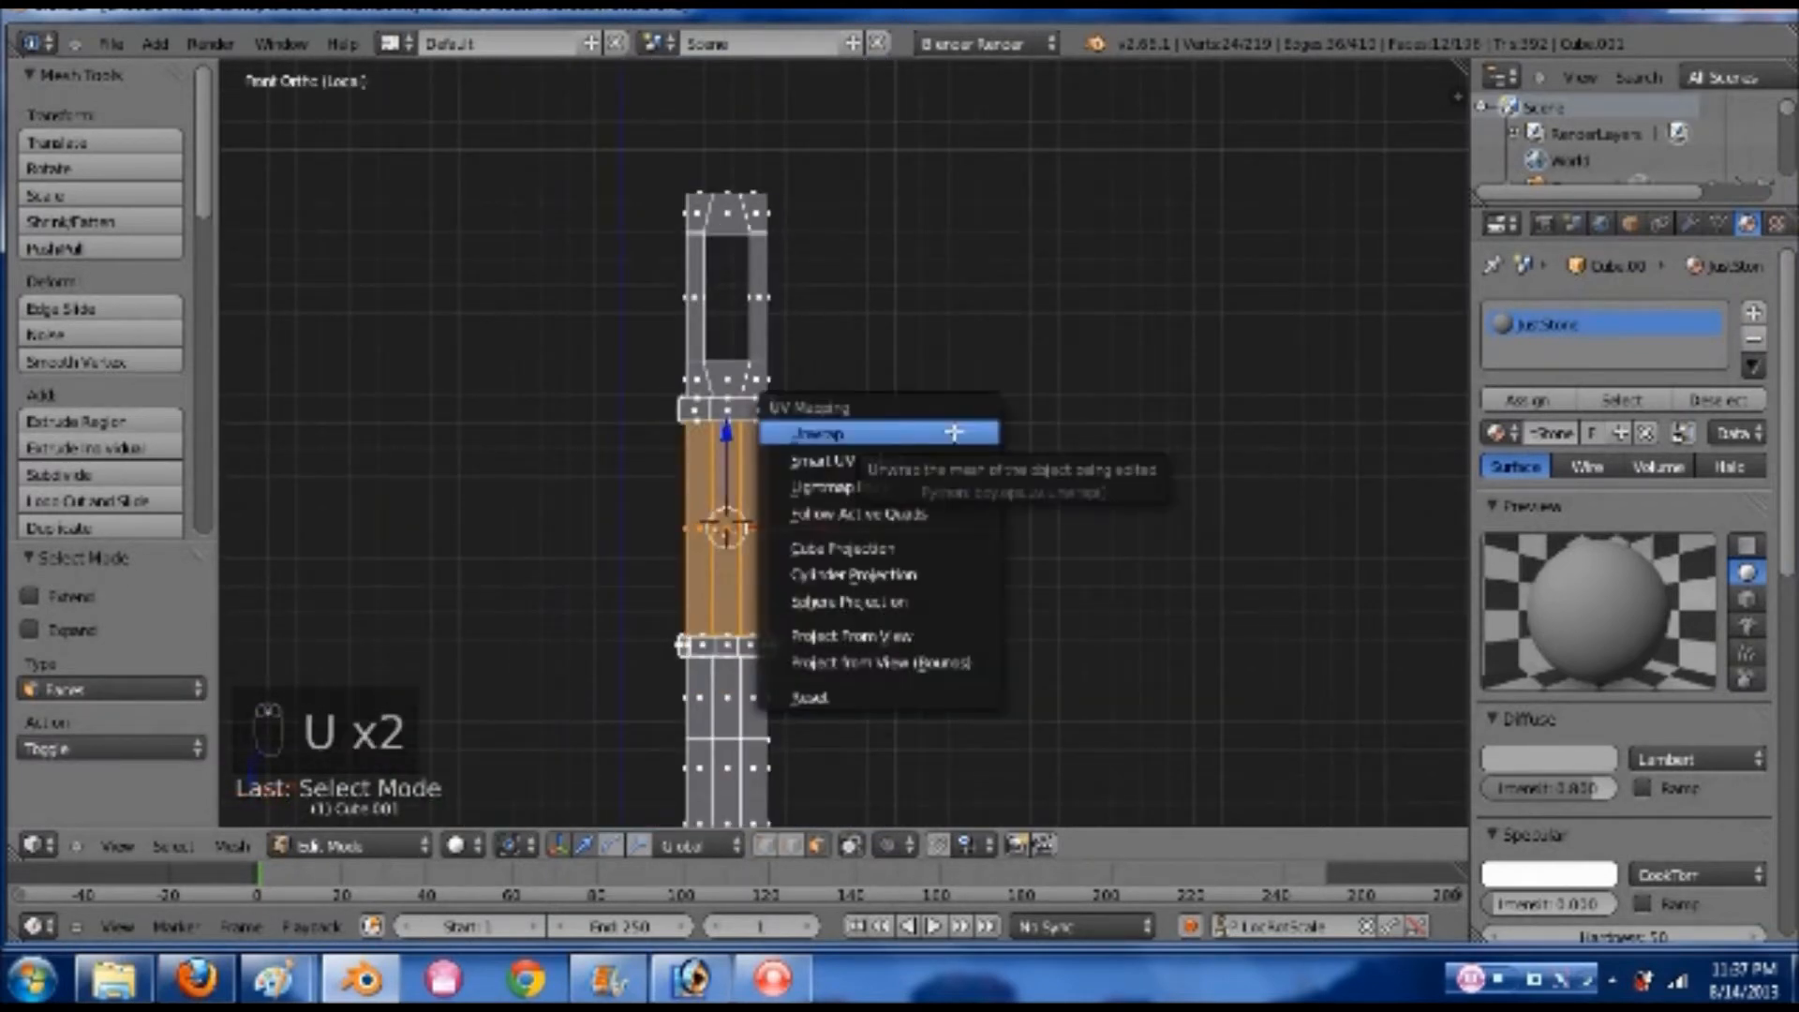
pyautogui.click(954, 432)
# - Open a UV/Image Editor beside the 3D view with the Render Result unlinked, and unwrap the selected shaft faces
pyautogui.moveTo(1458, 63); pyautogui.dragTo(937, 819)
pyautogui.click(949, 846)
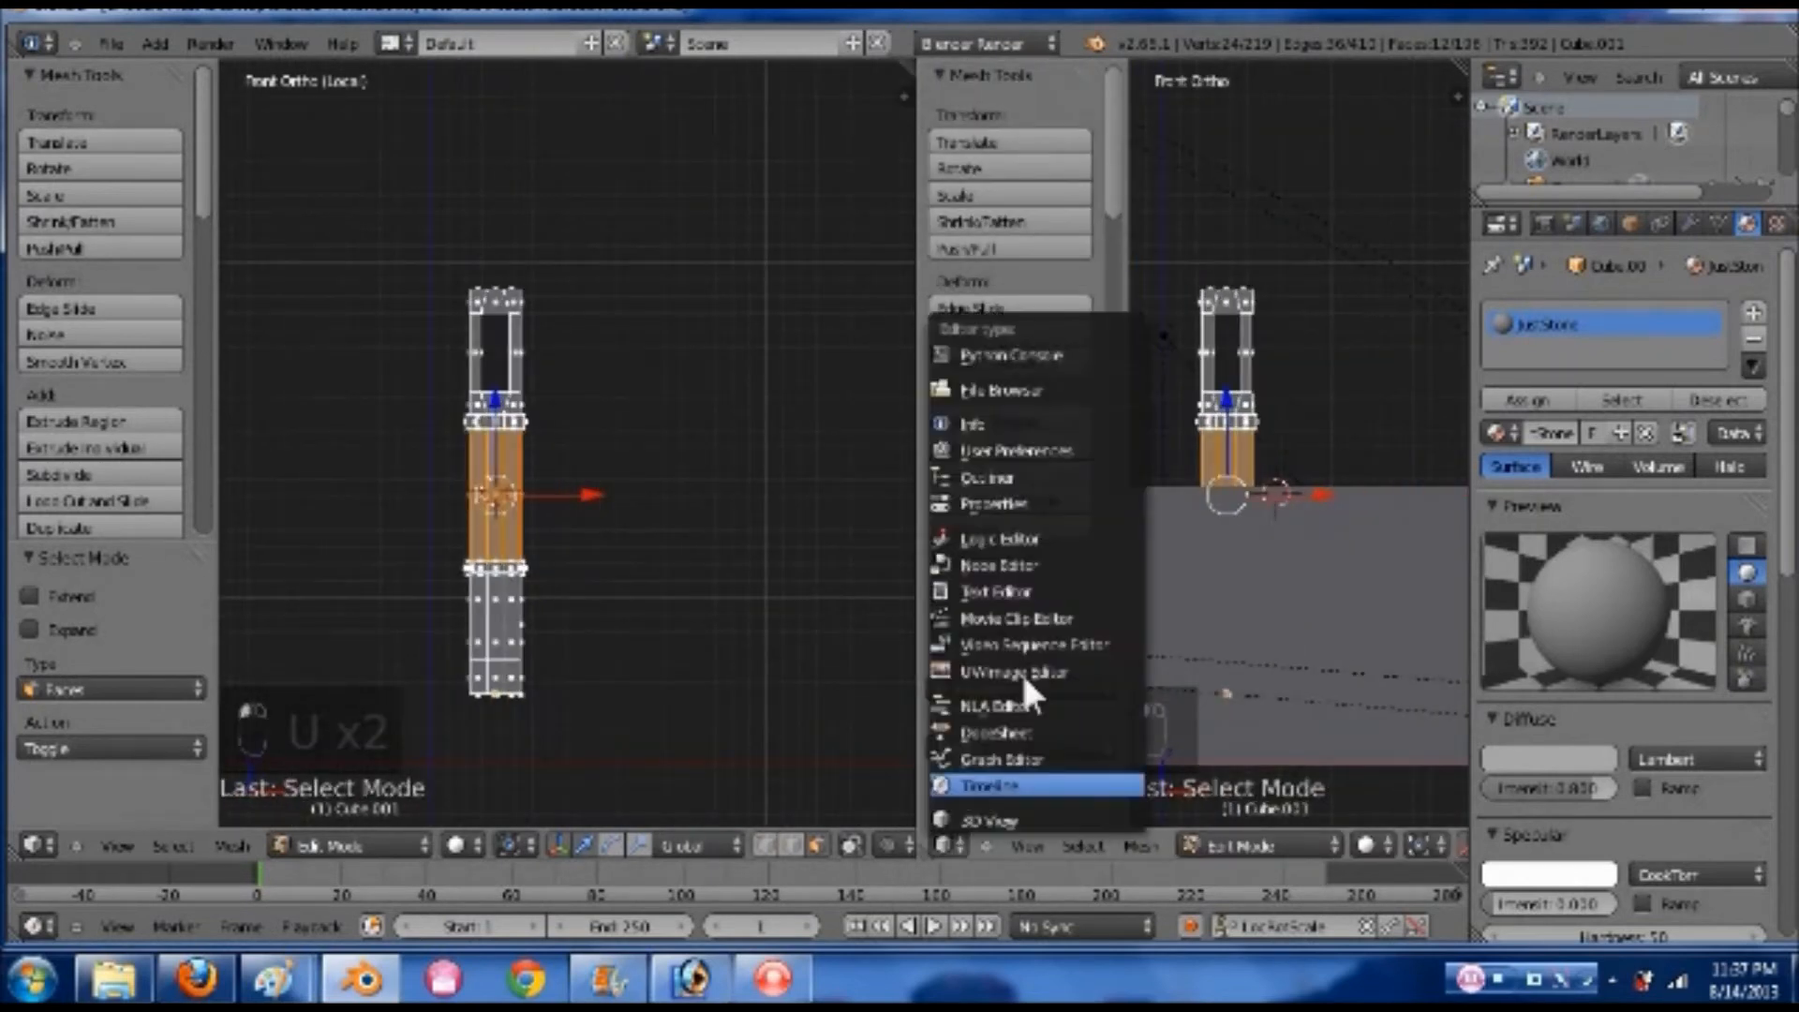
pyautogui.press('Return')
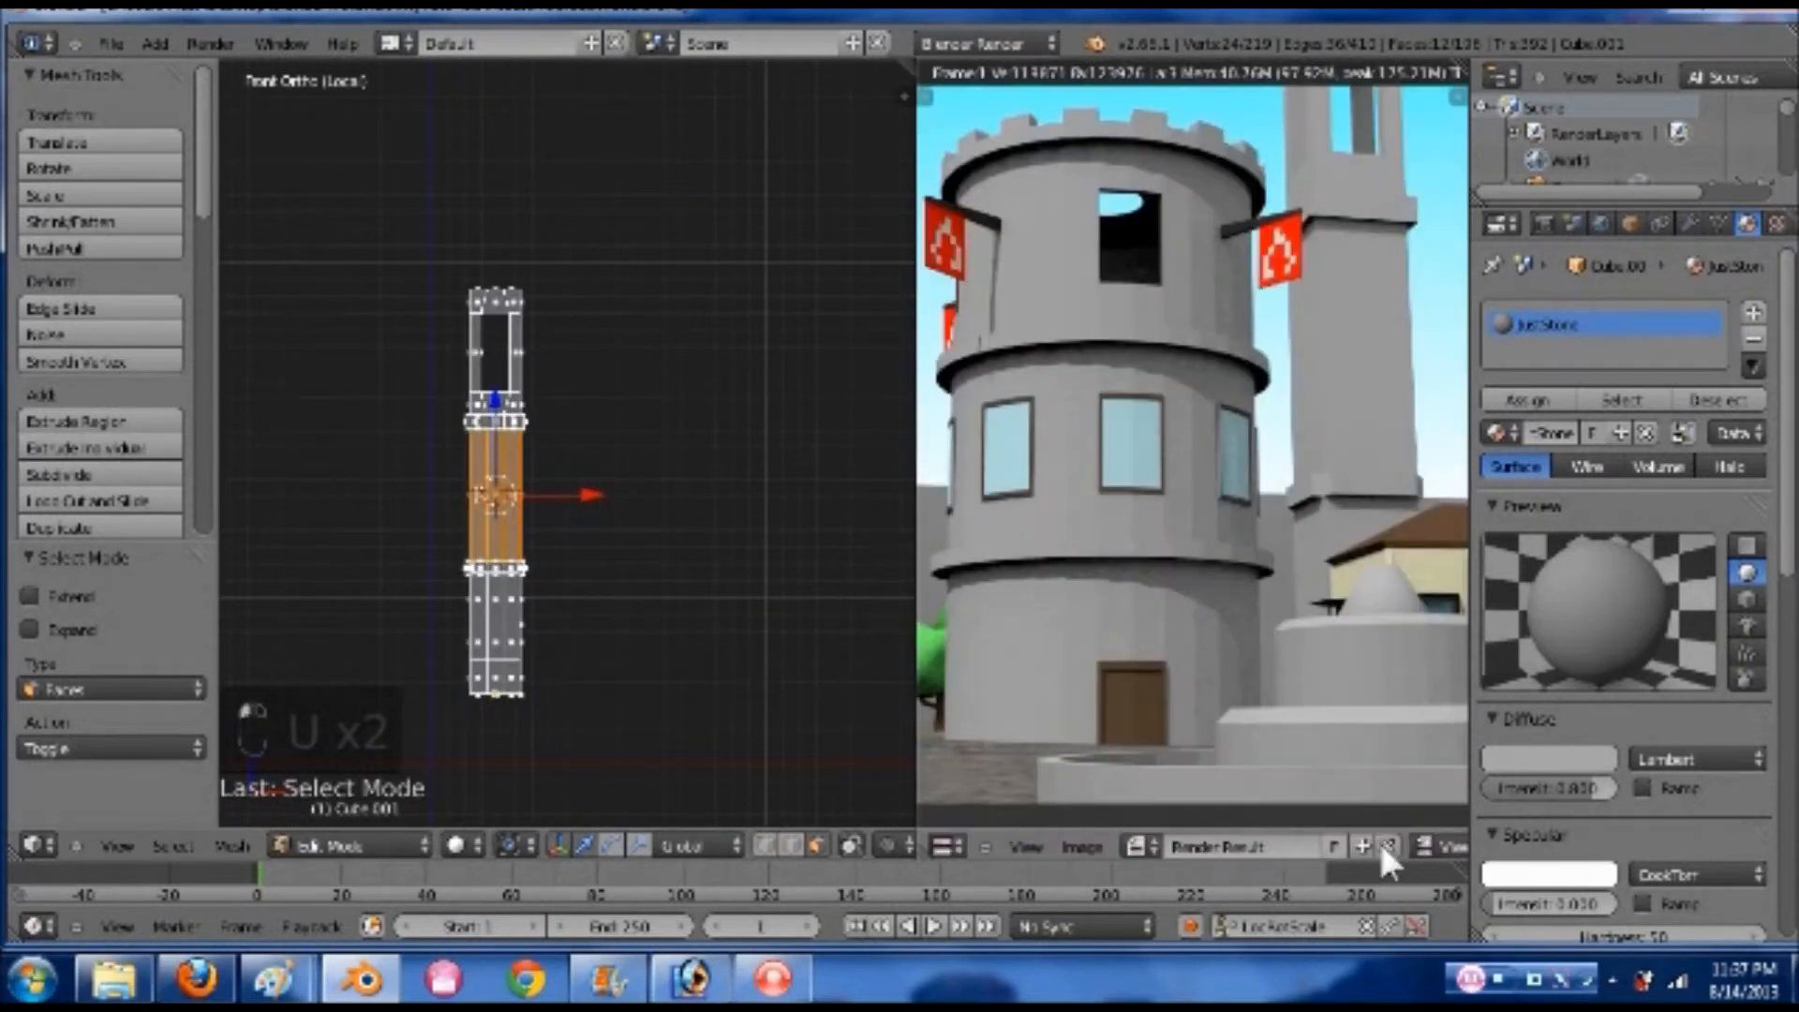
pyautogui.click(1387, 845)
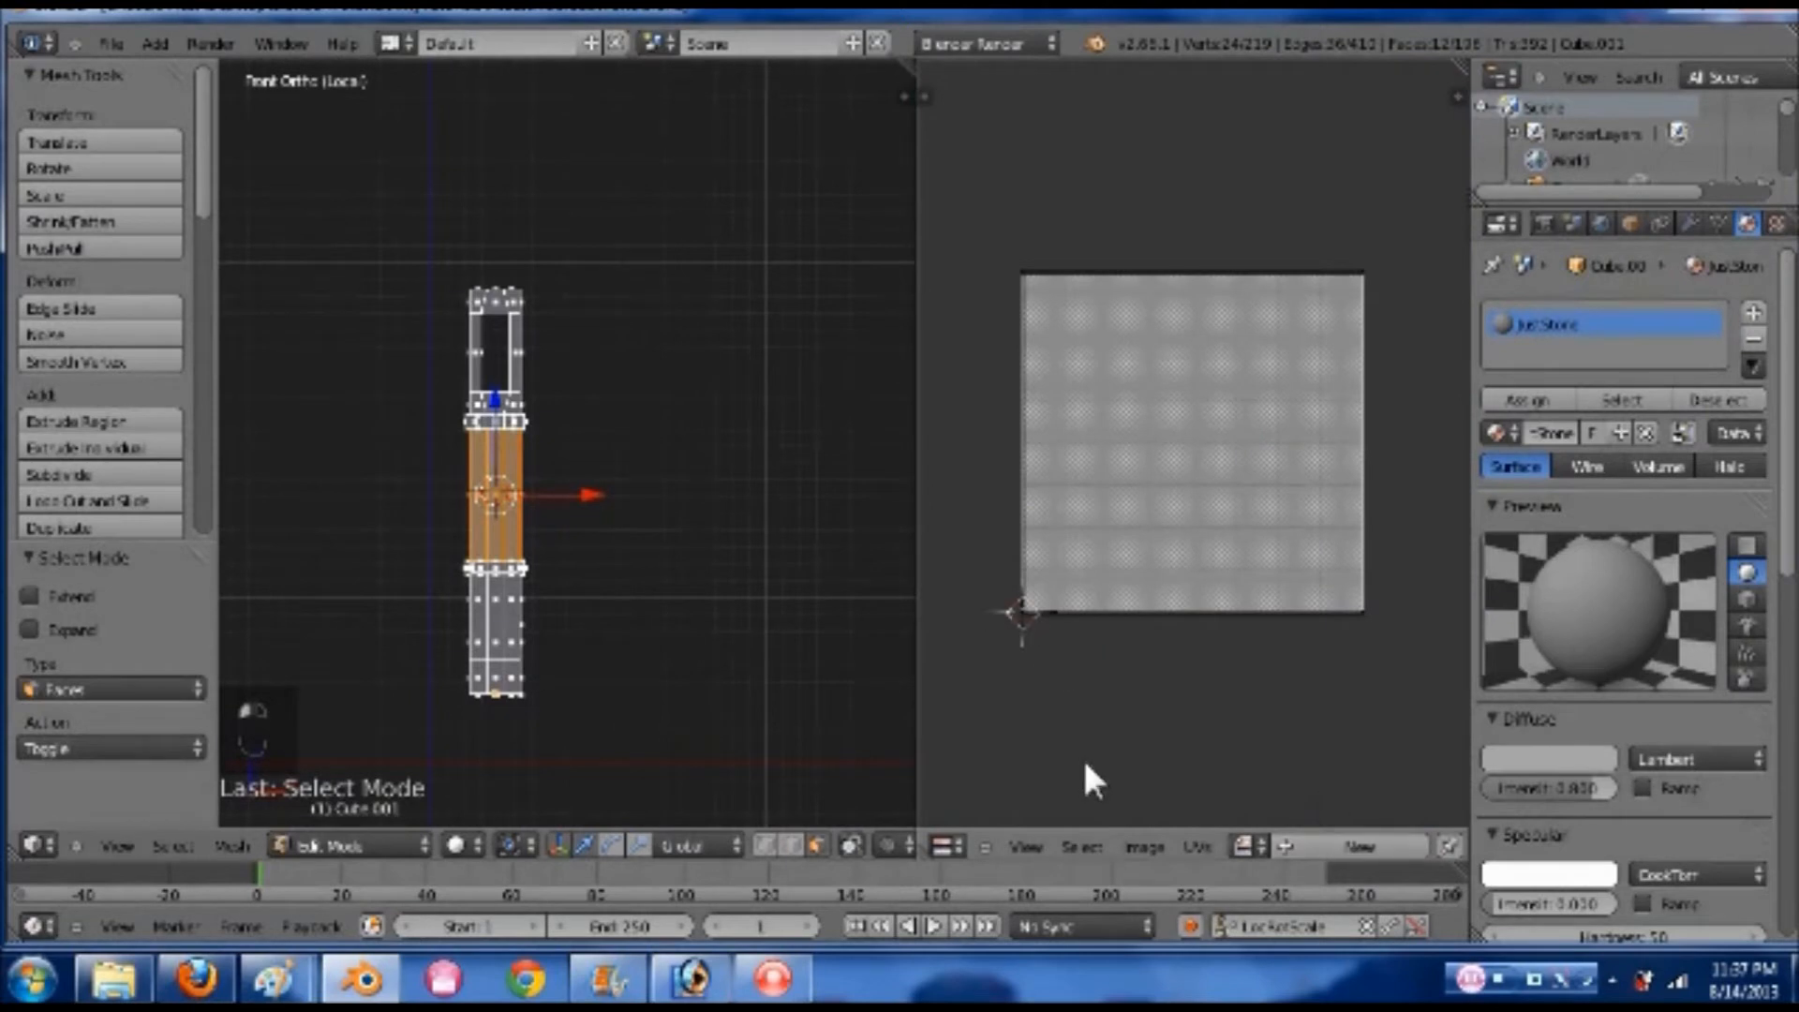
pyautogui.press('u')
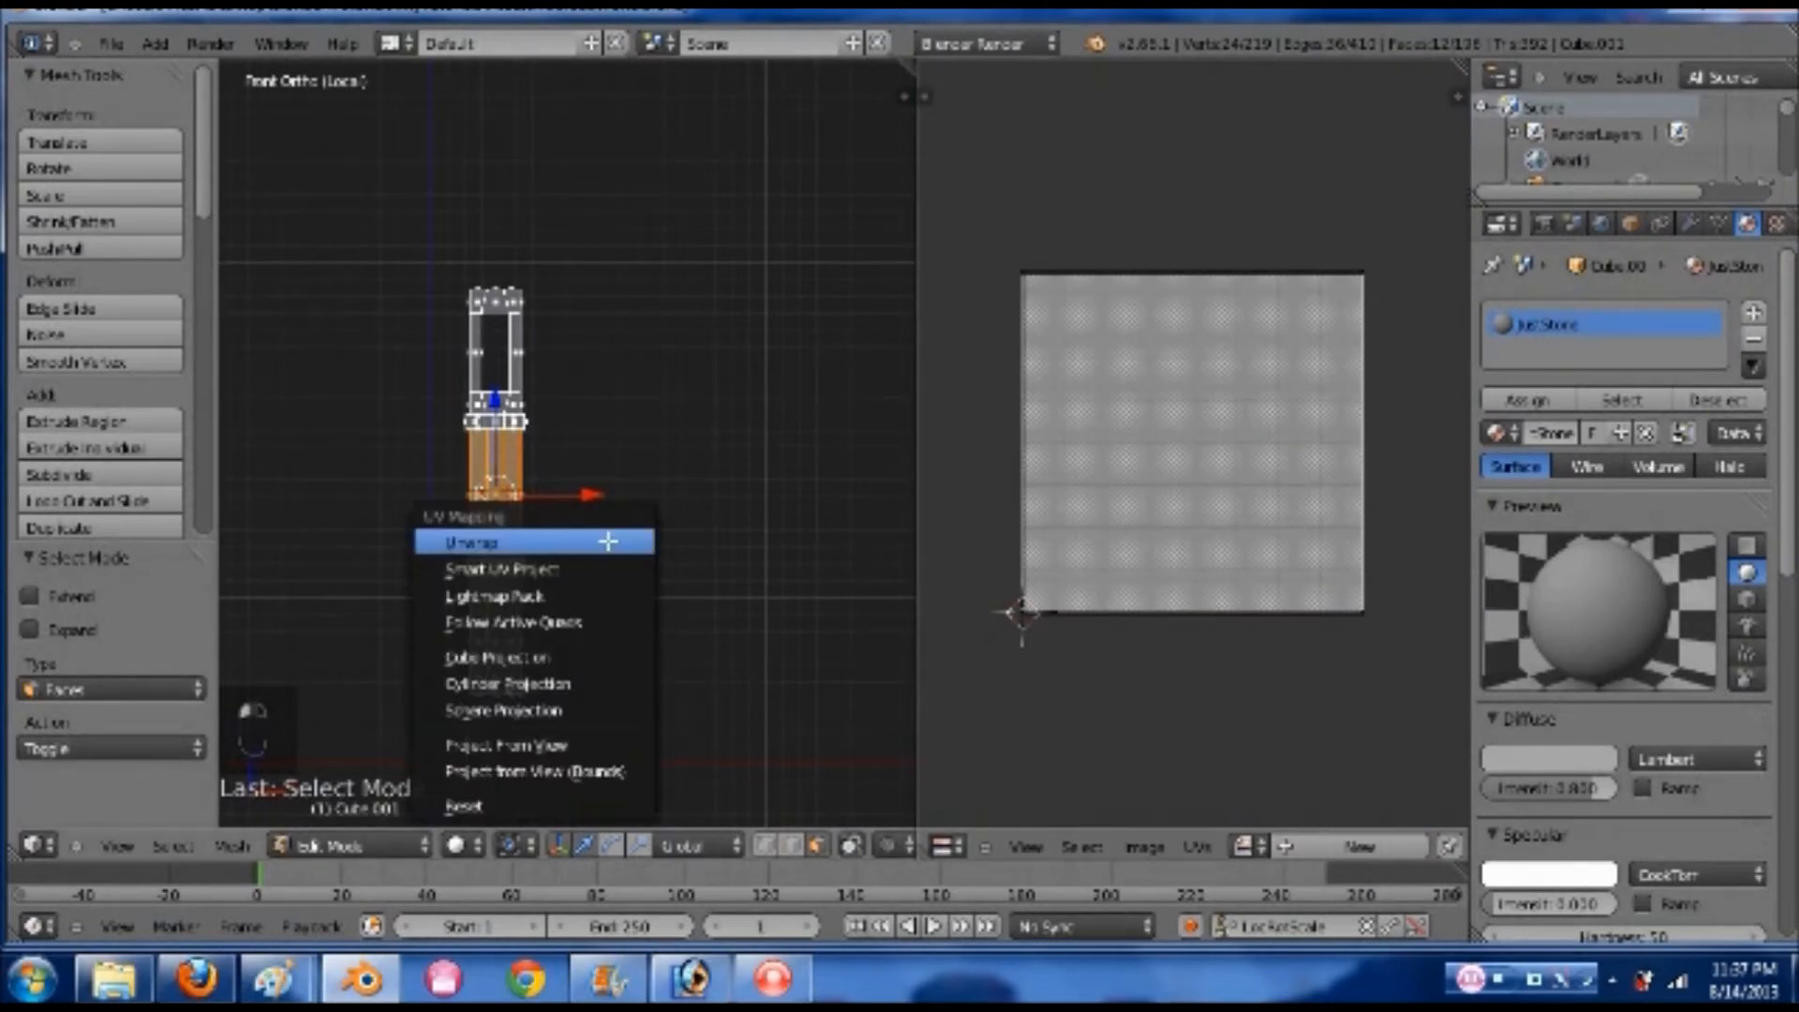
pyautogui.click(602, 541)
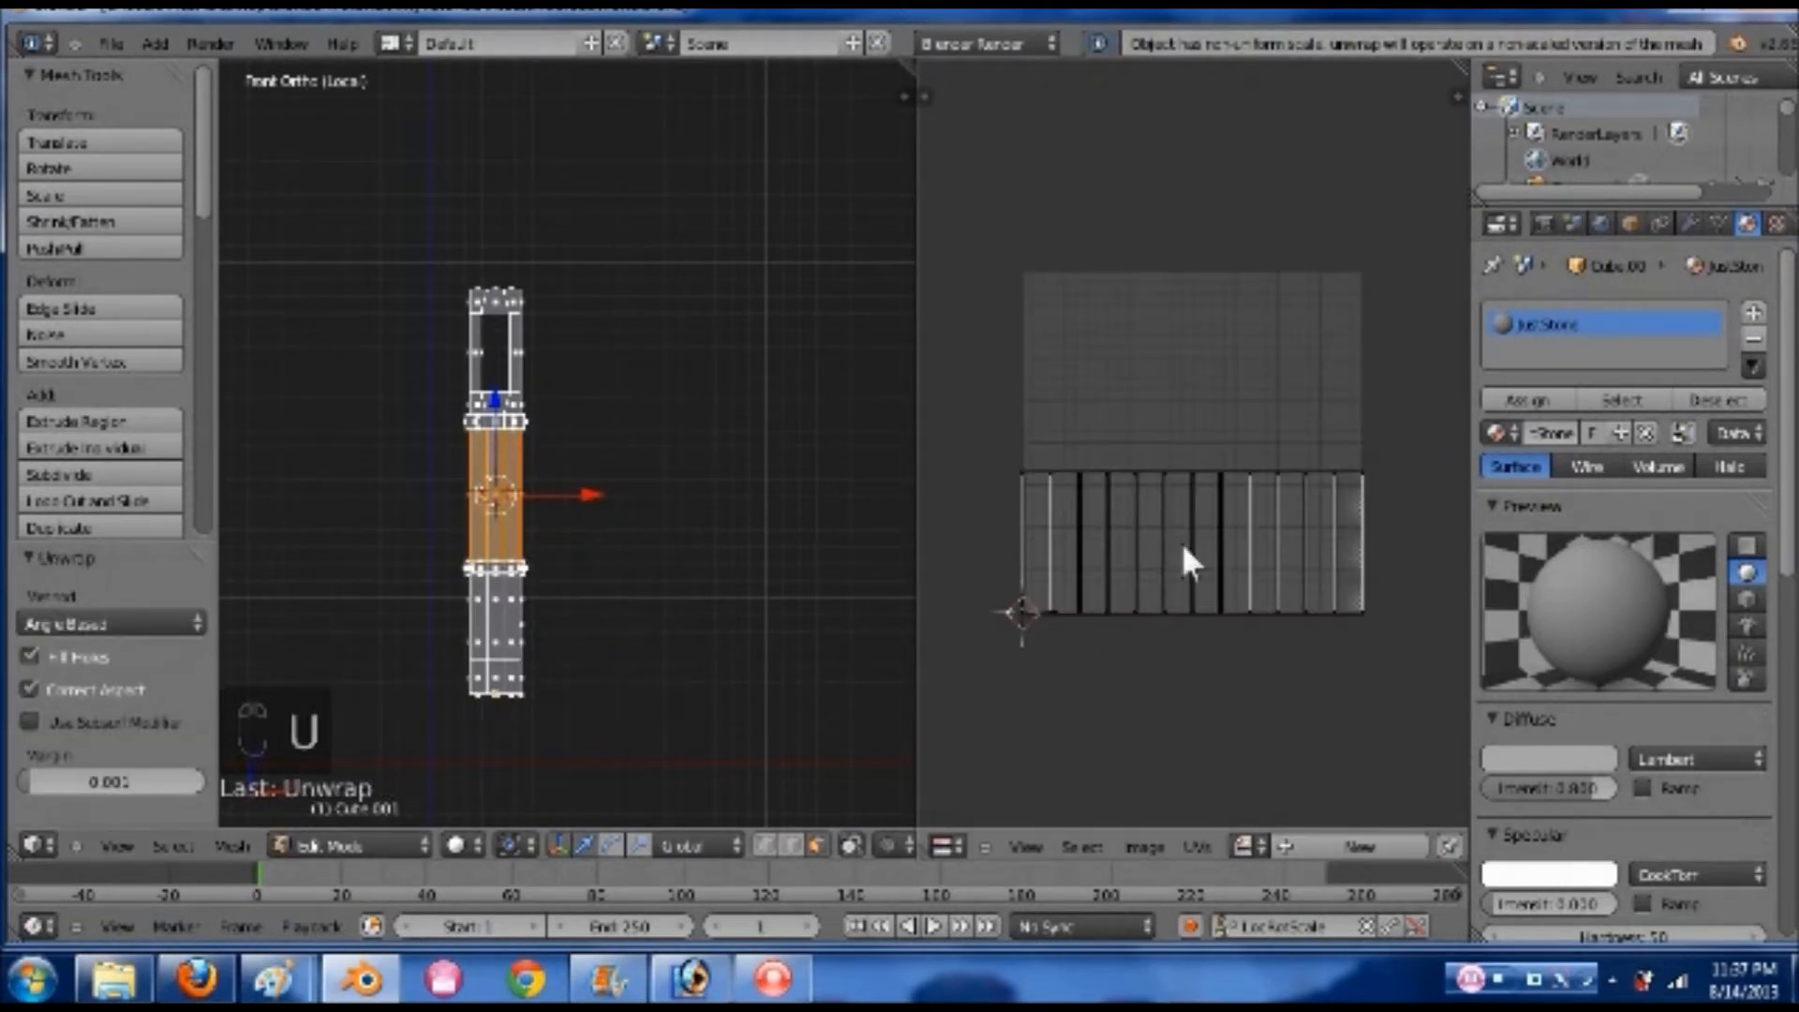
pyautogui.click(1145, 843)
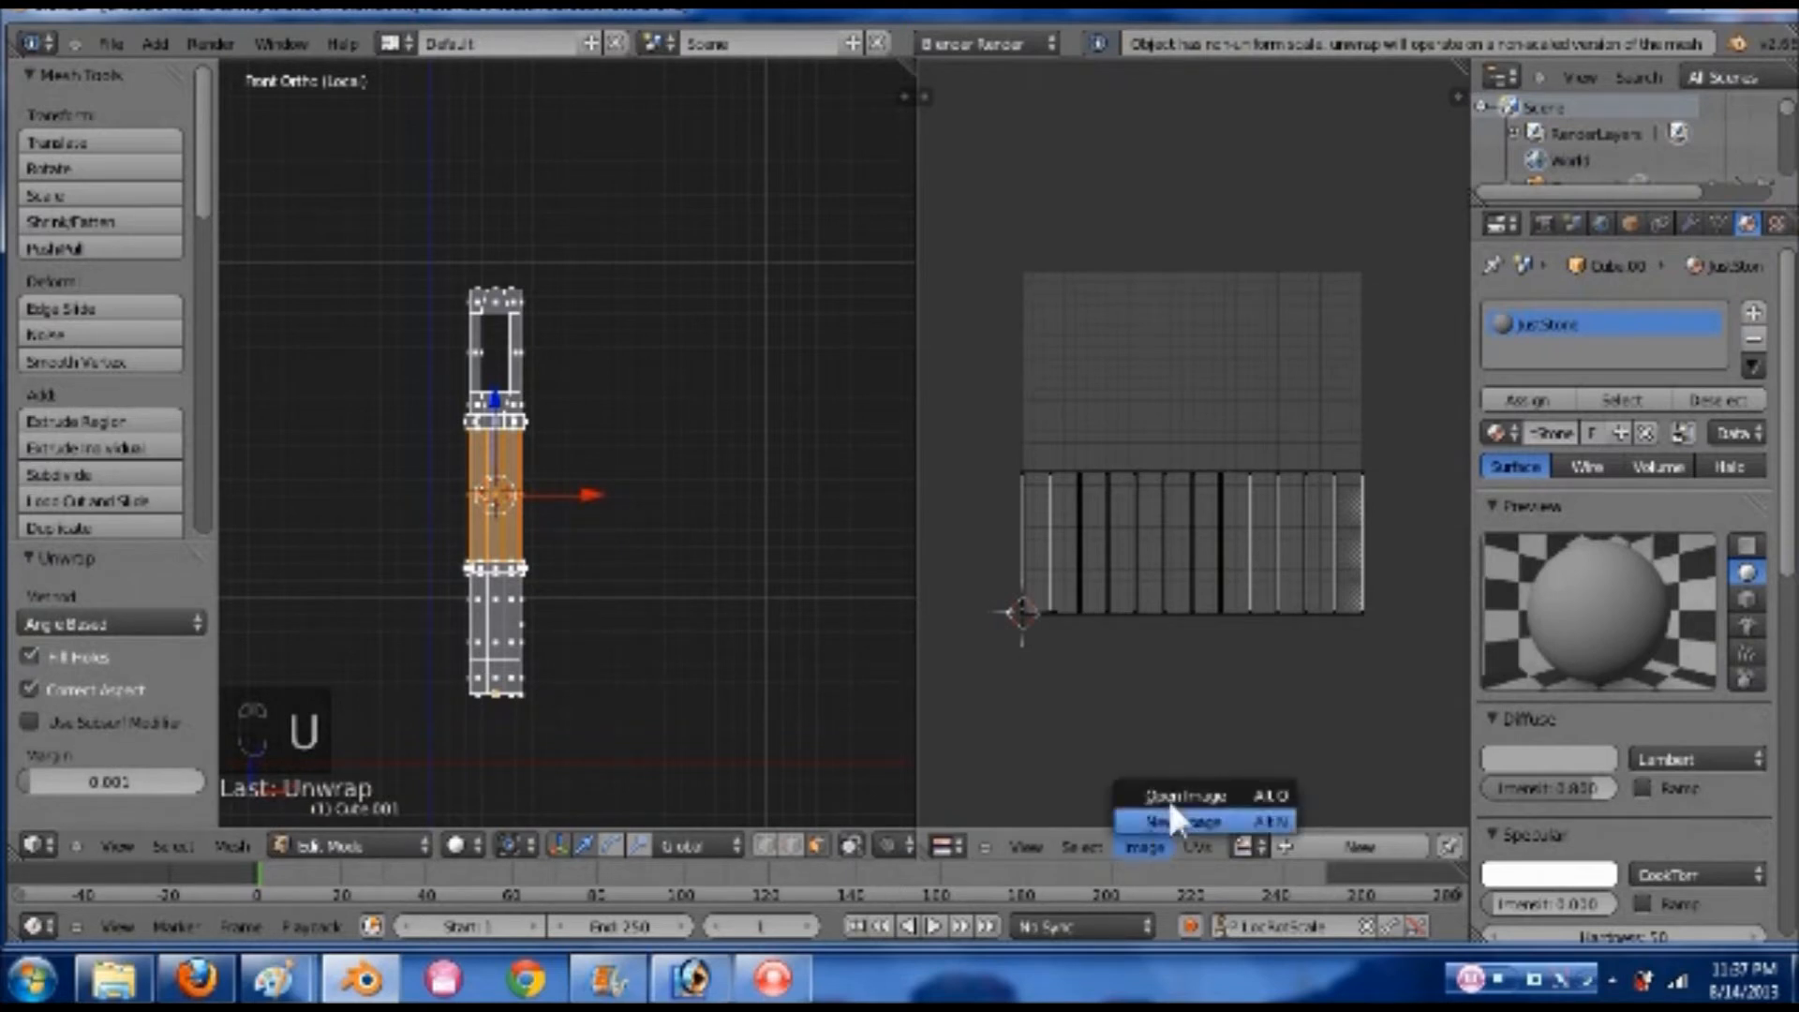
pyautogui.click(1169, 785)
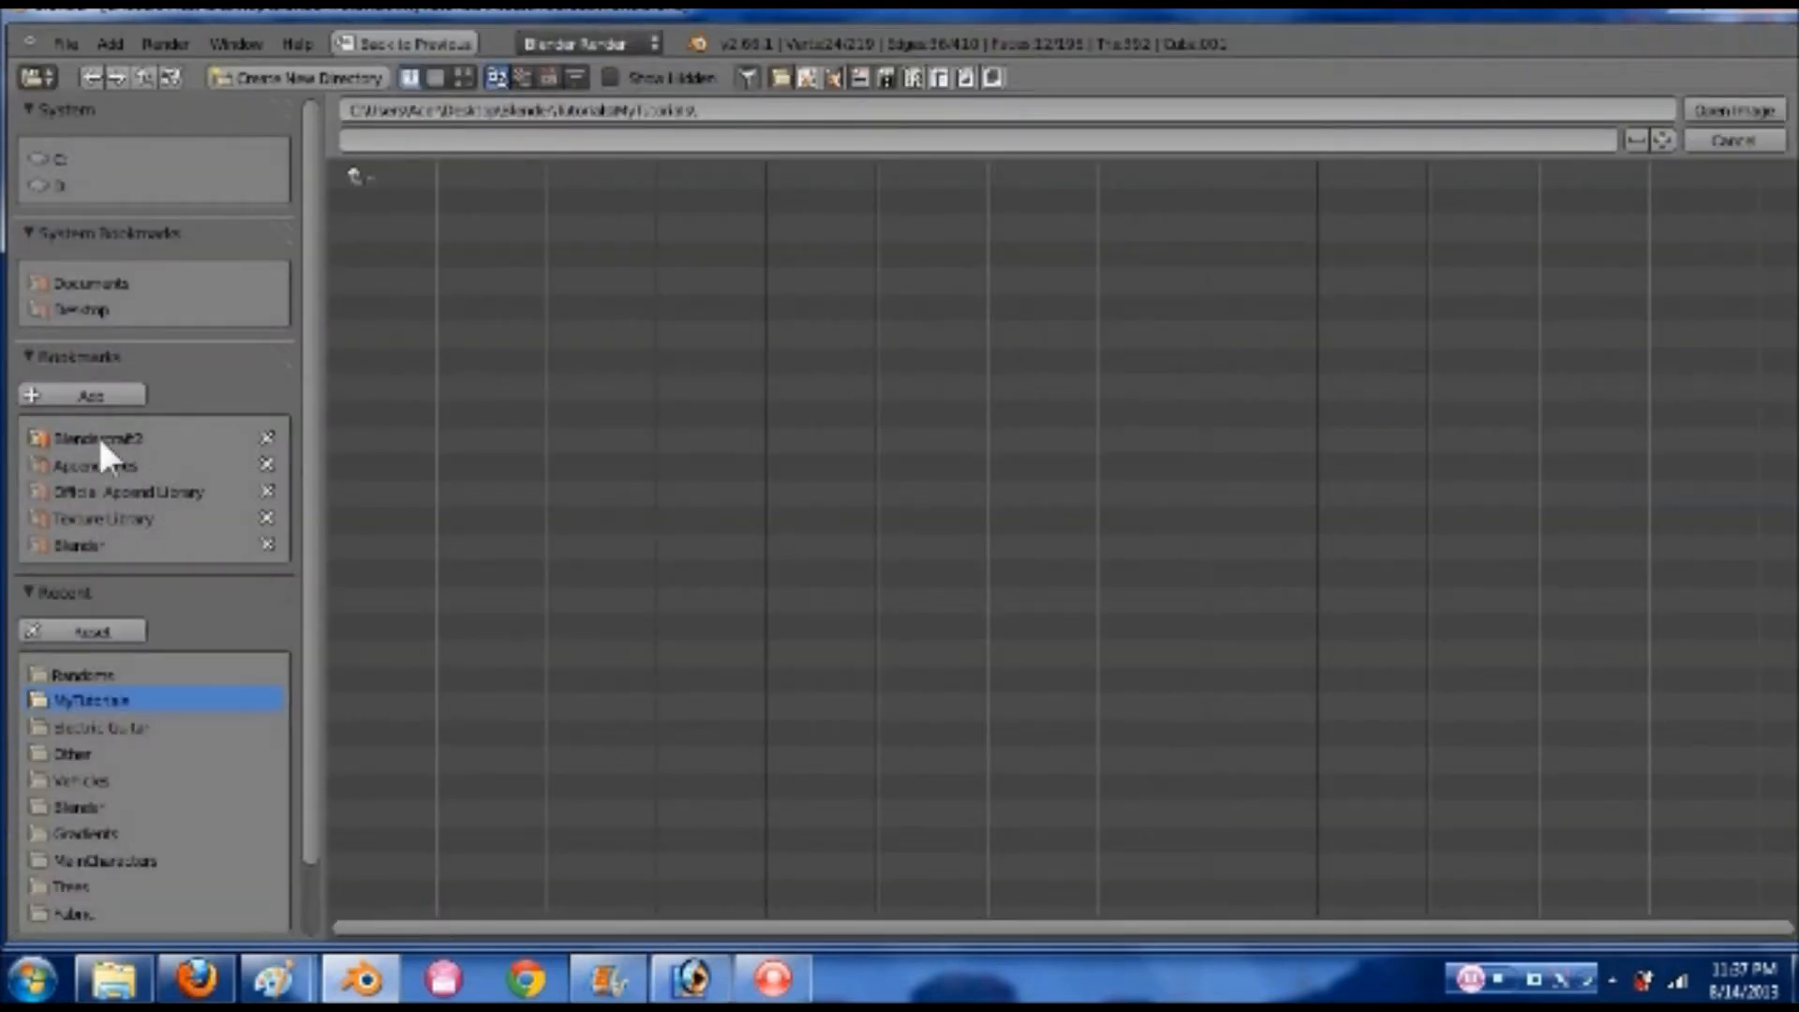
pyautogui.click(116, 518)
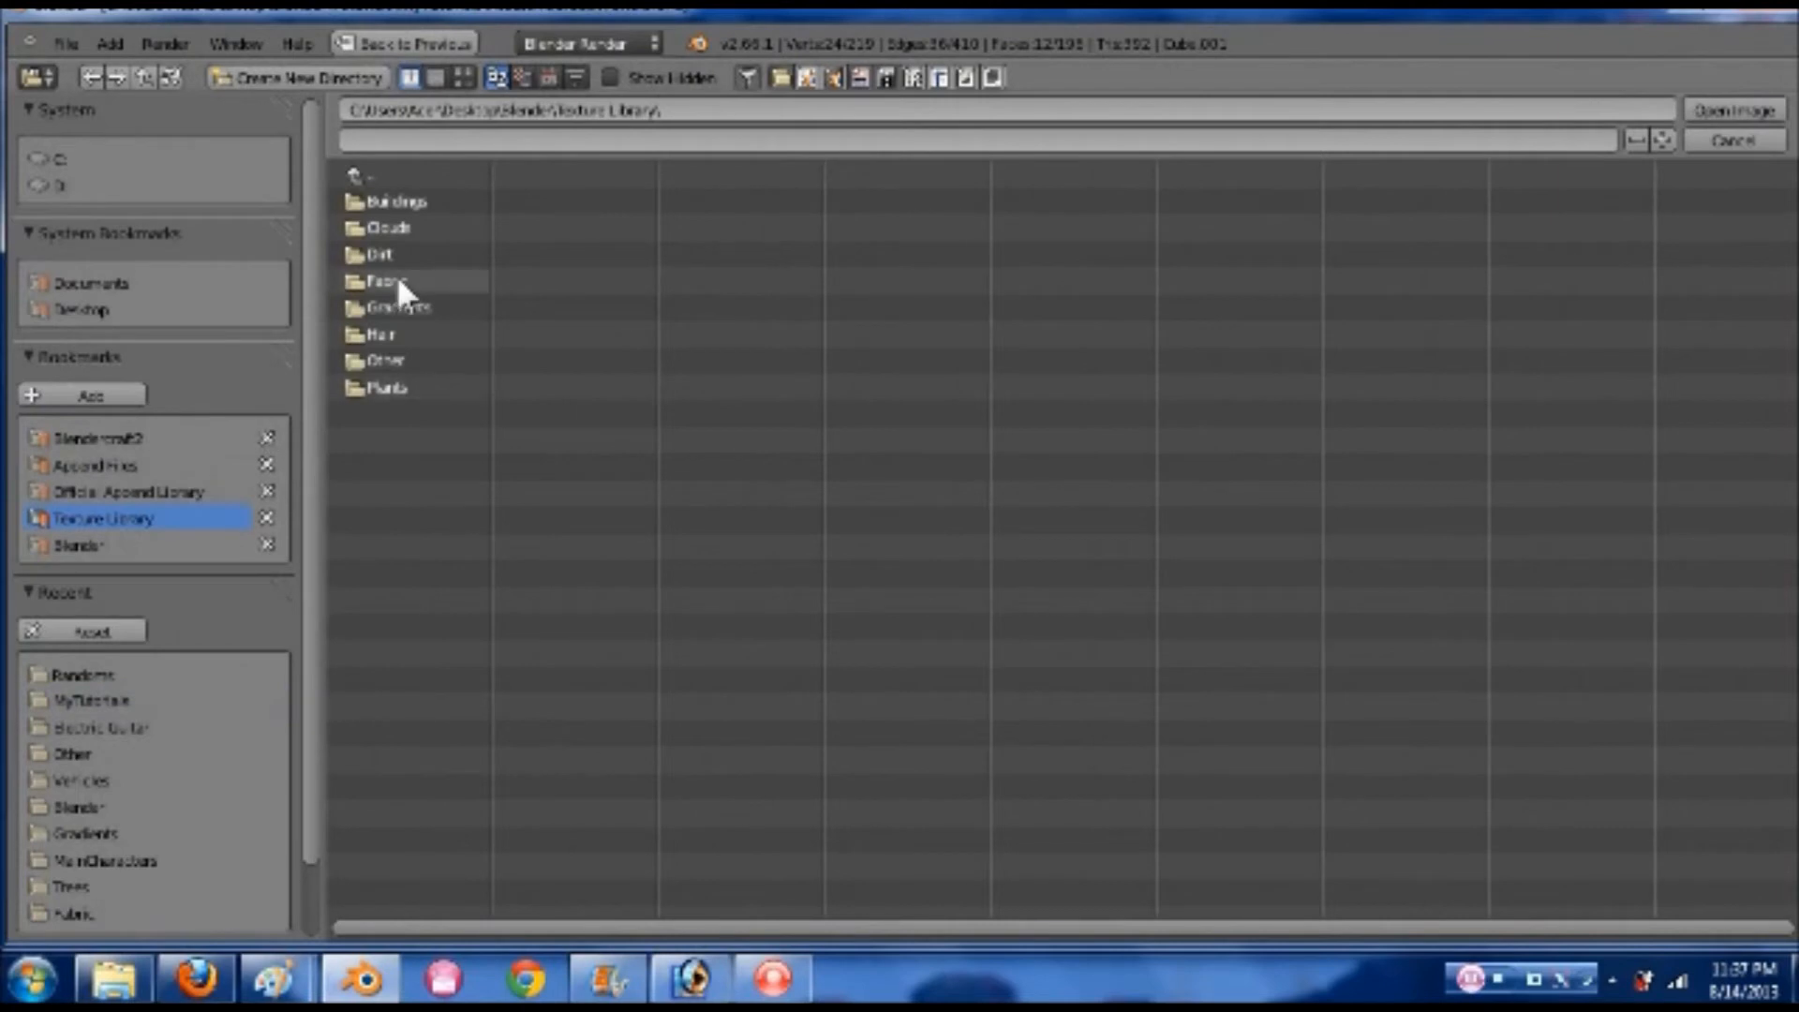
pyautogui.click(407, 192)
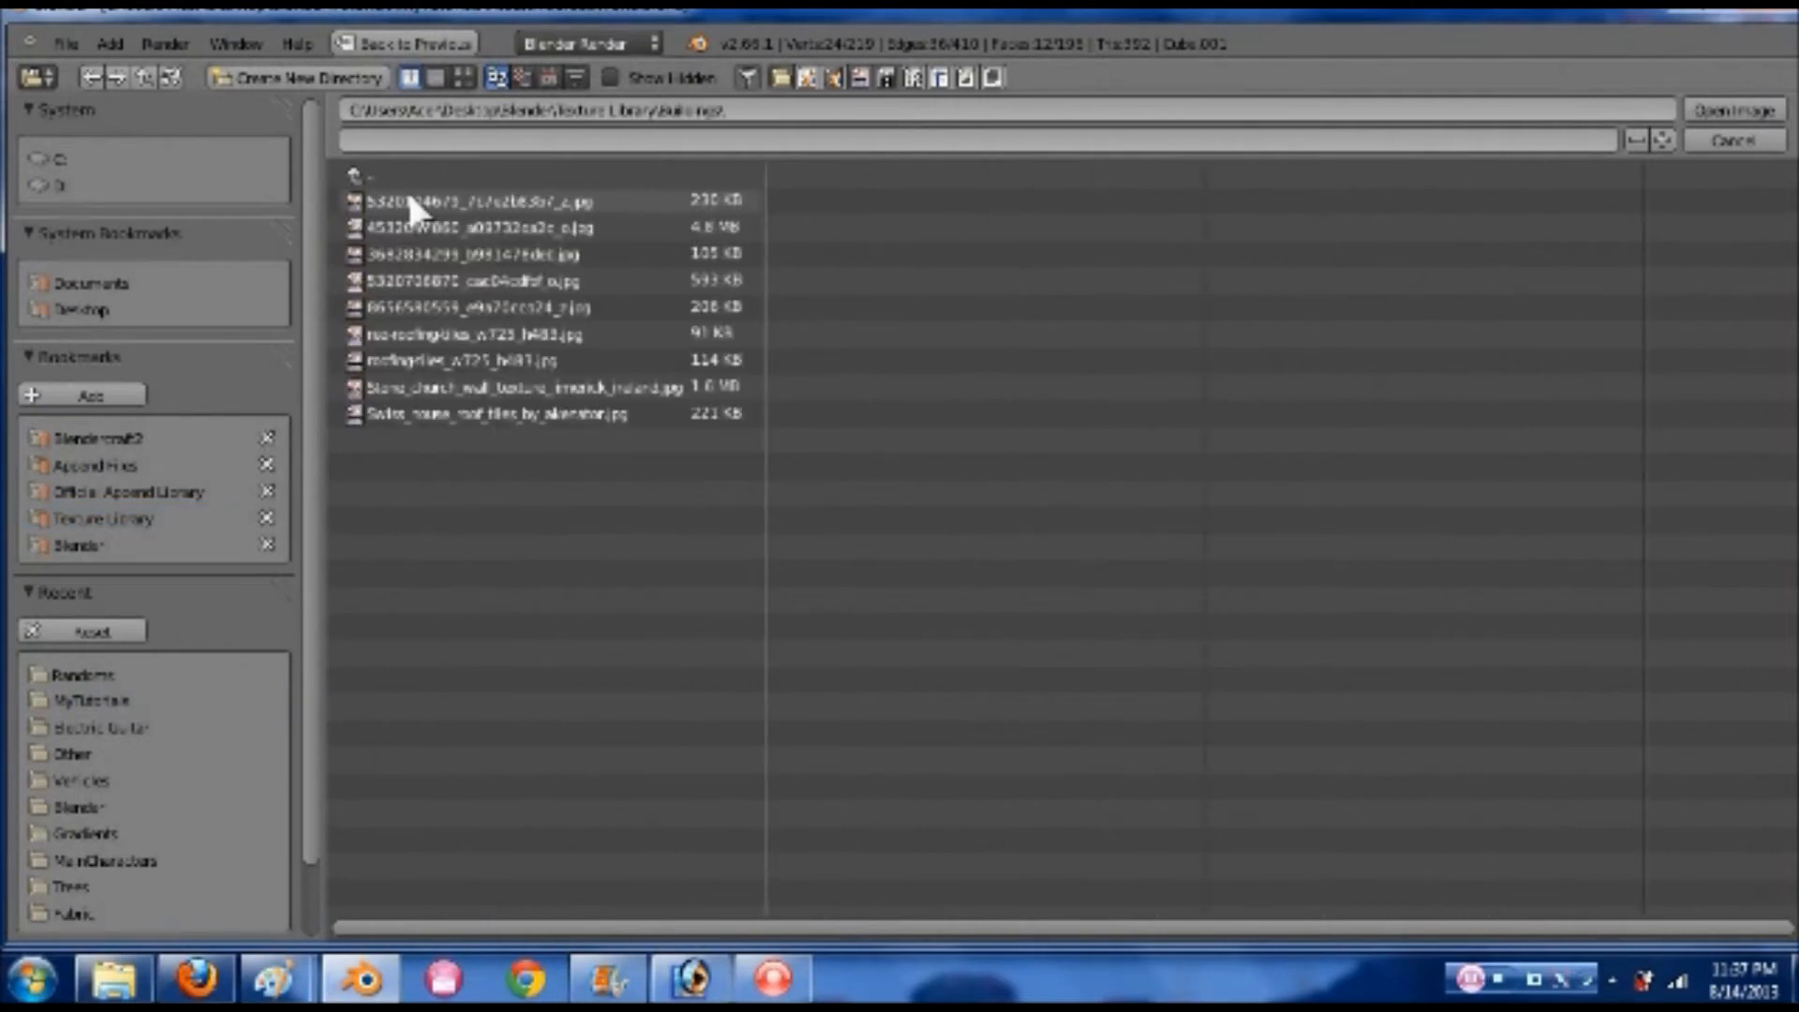
pyautogui.click(462, 74)
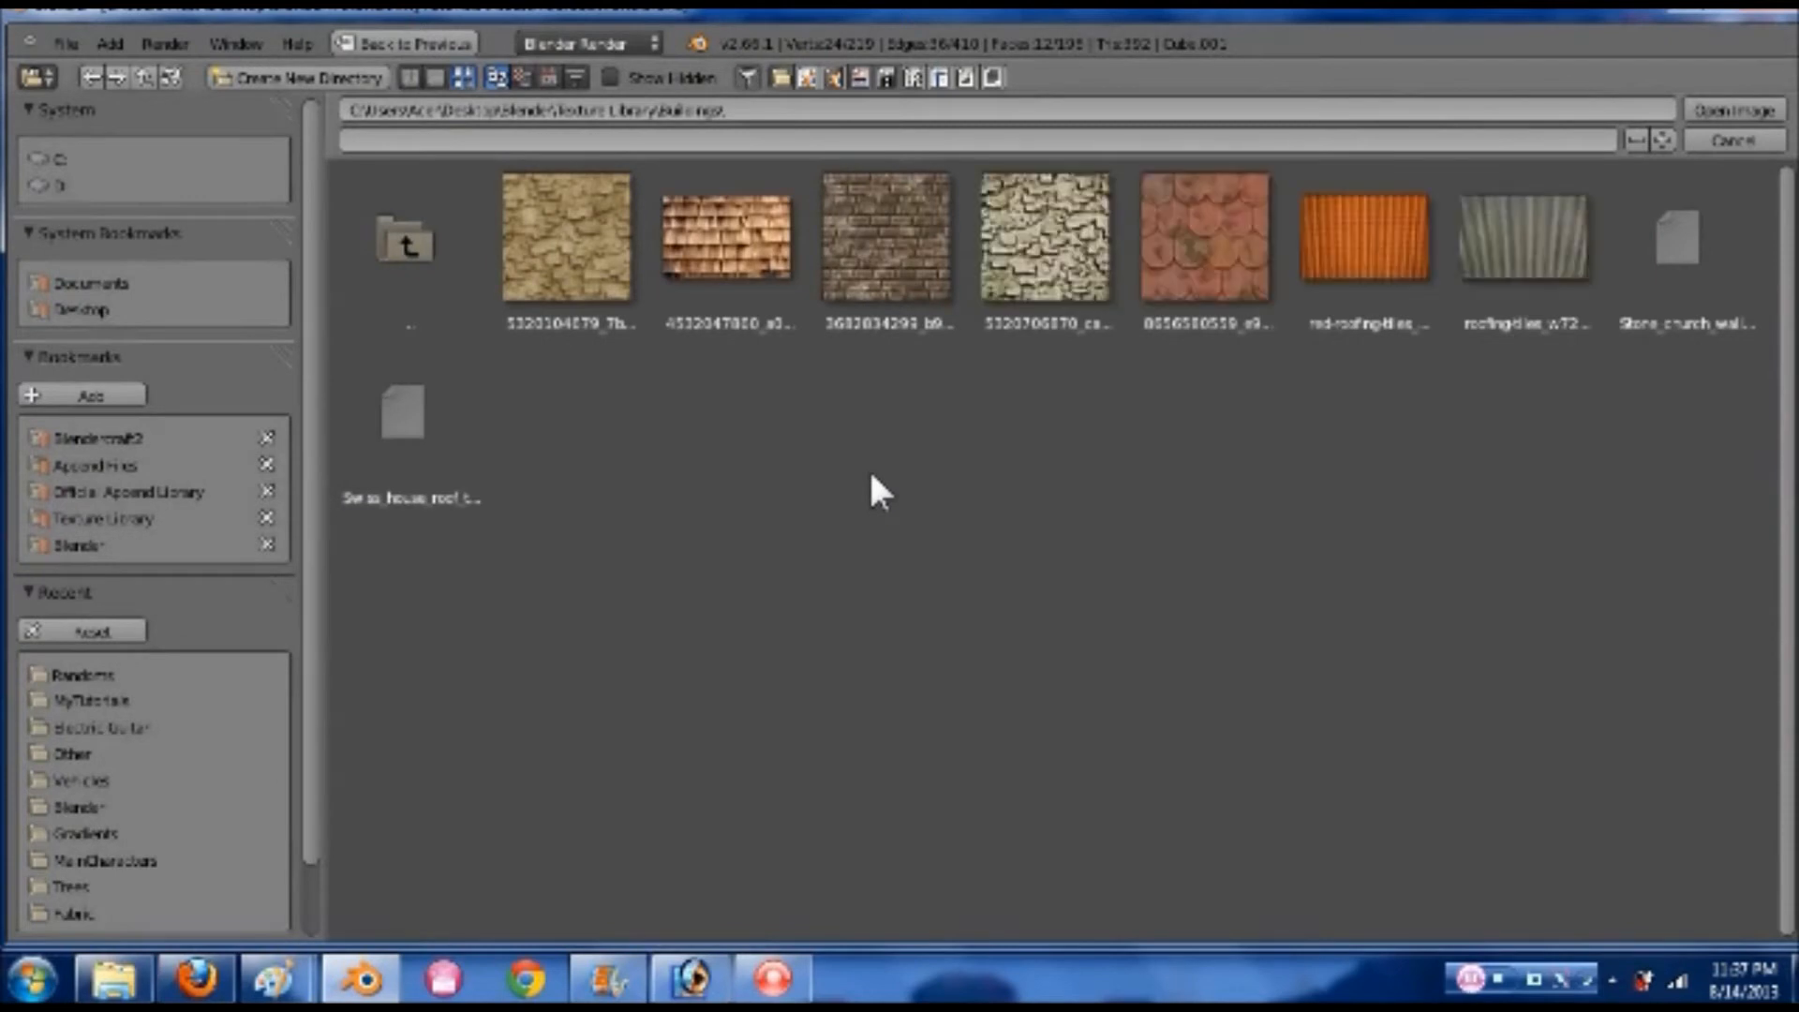
pyautogui.click(1043, 231)
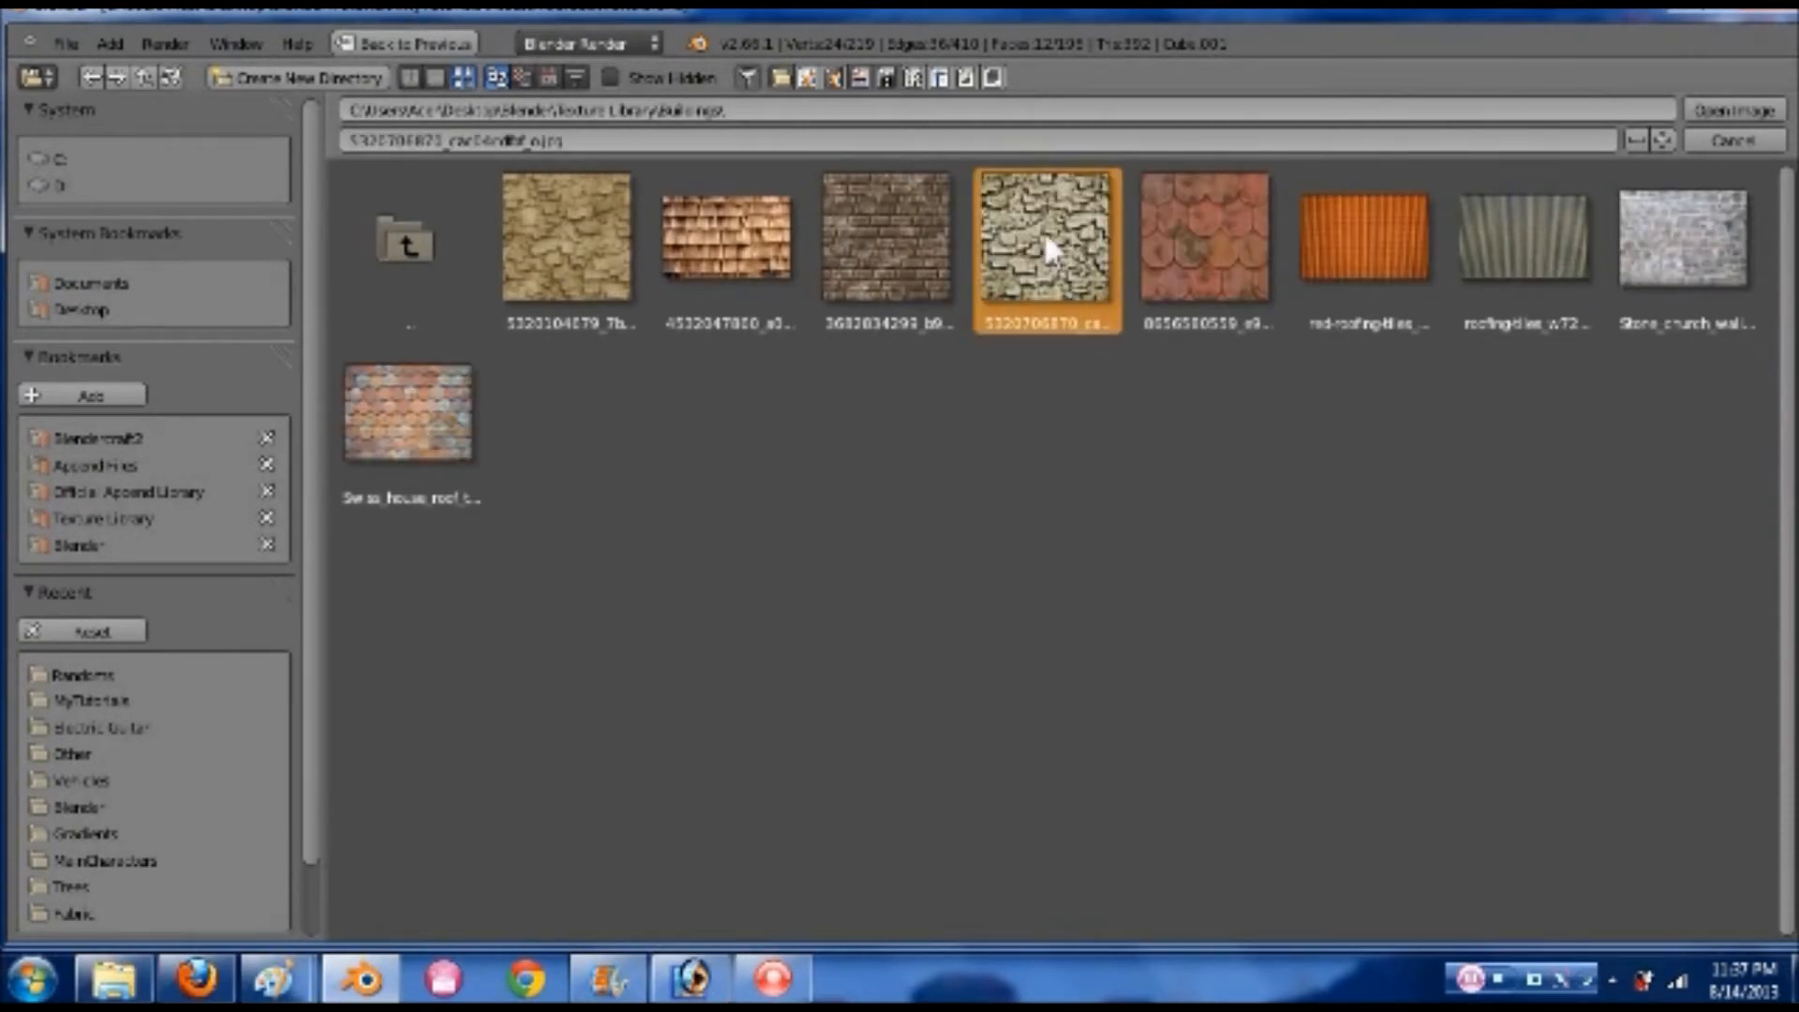
pyautogui.doubleClick(1047, 241)
# - Move the upper row of the shaft's UV vertices about 0.59 up along Y to the image's upper border
pyautogui.scroll(-3, 1160, 523)
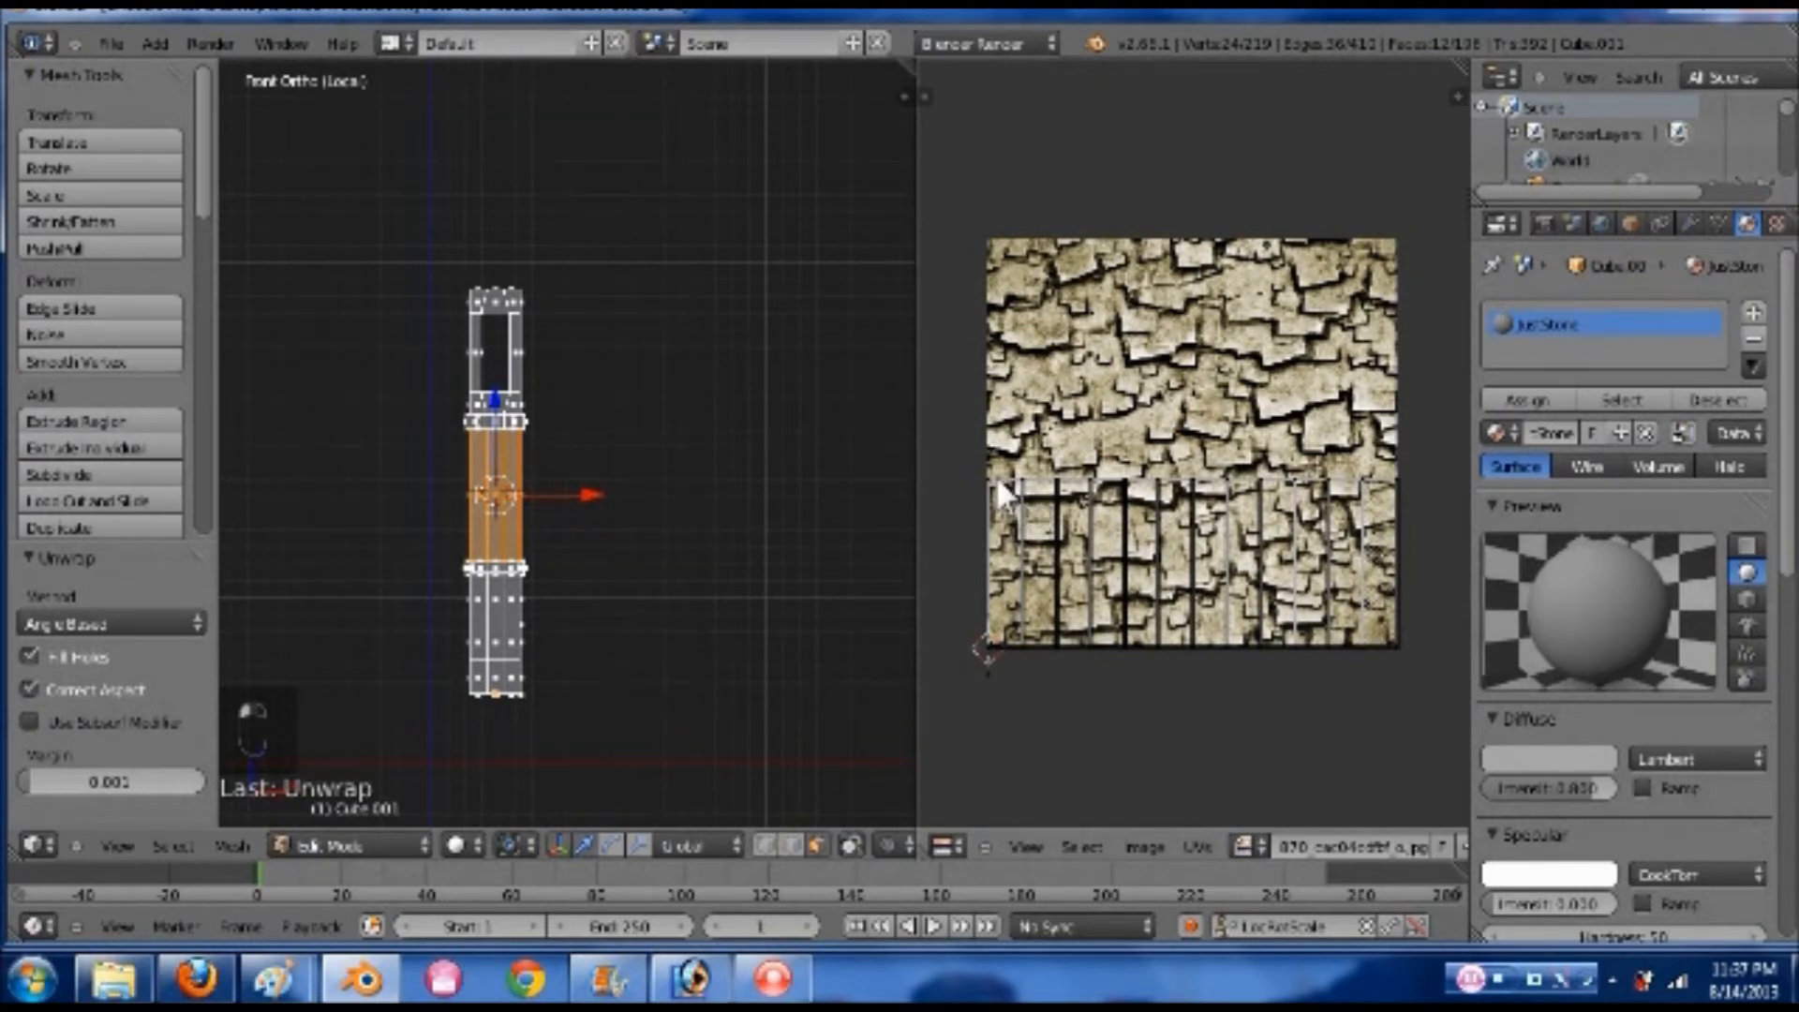
pyautogui.hotkey('alt', 'space')
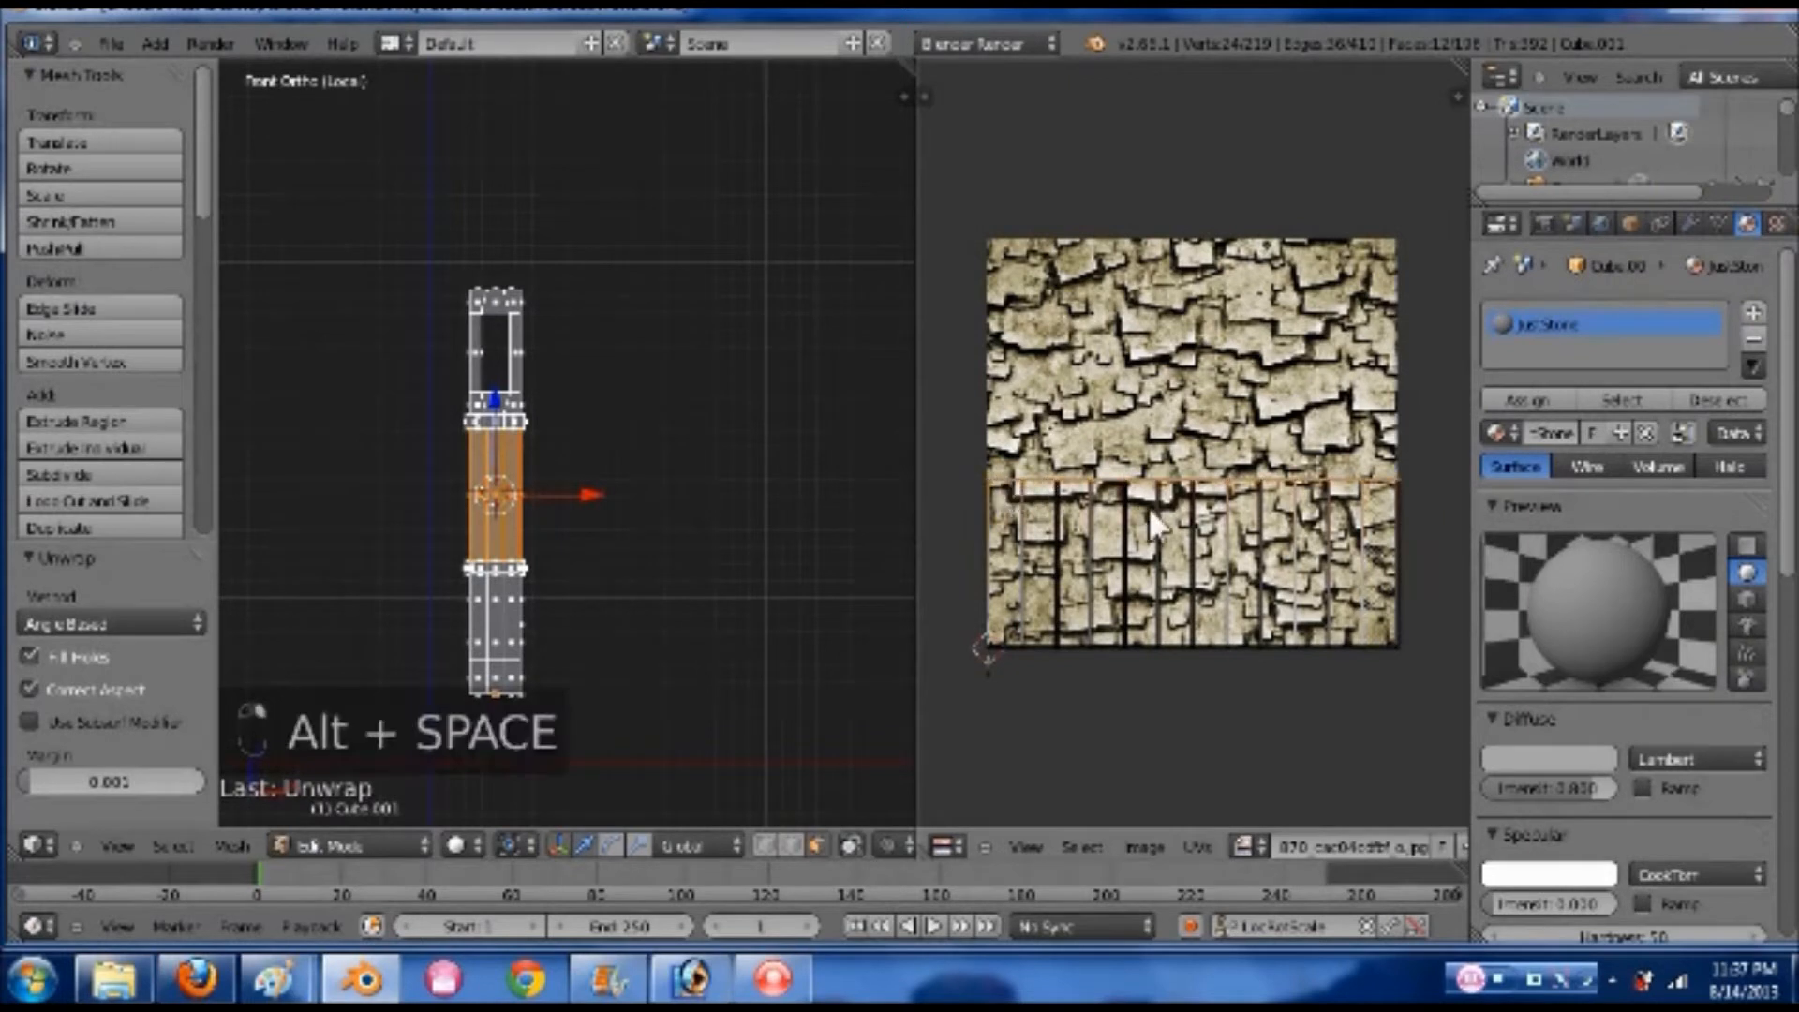
pyautogui.press('g')
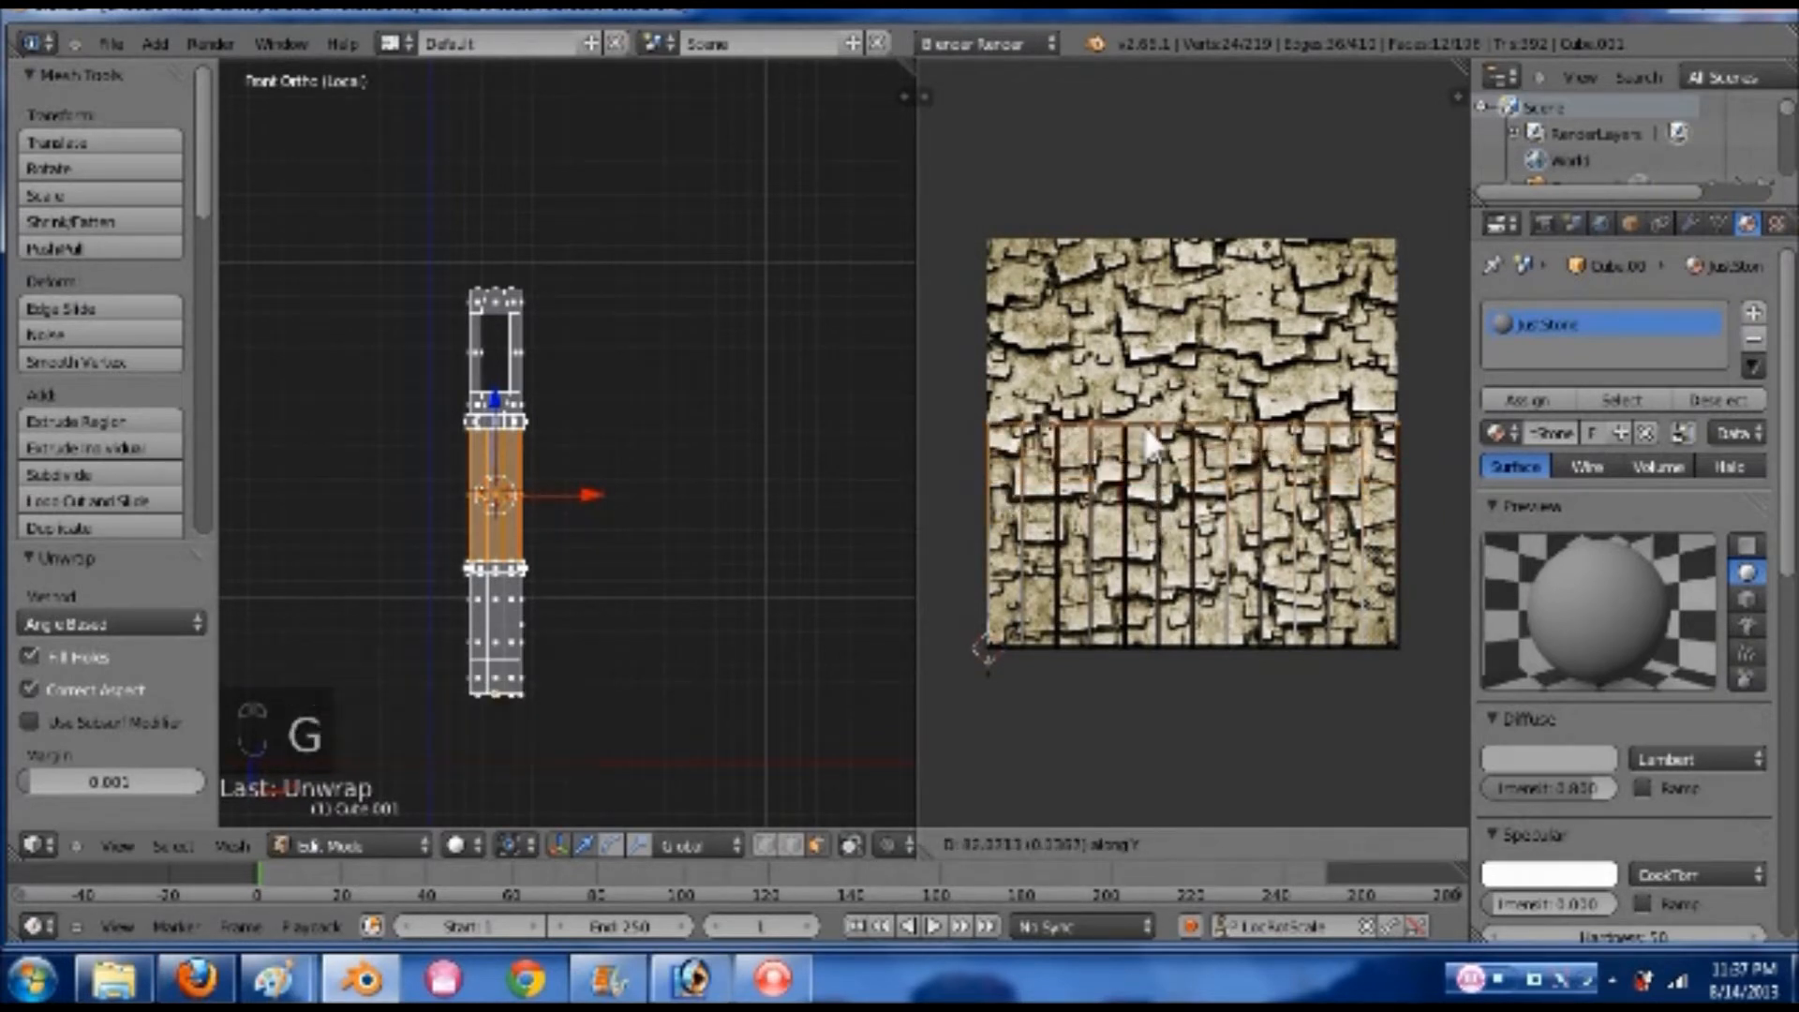
pyautogui.click(1147, 272)
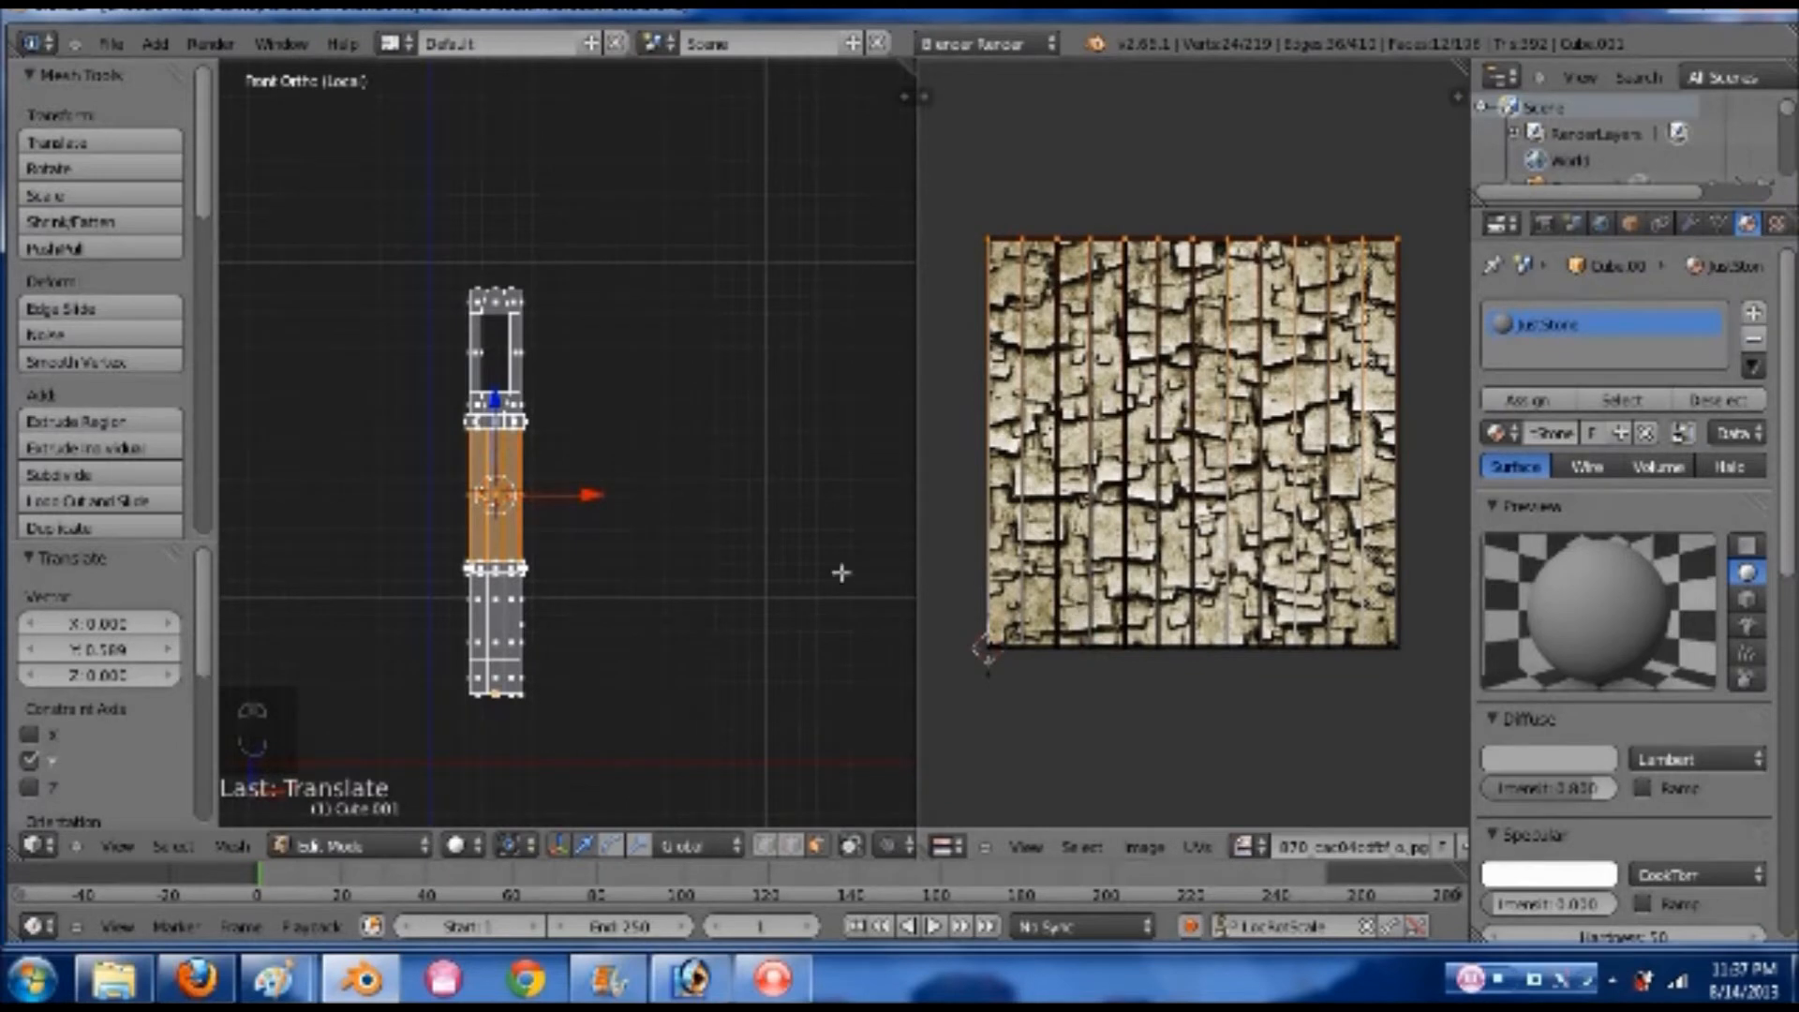
# - Examine the selected shaft faces up close from an angle and through the camera
pyautogui.scroll(1, 592, 568)
pyautogui.scroll(1, 592, 568)
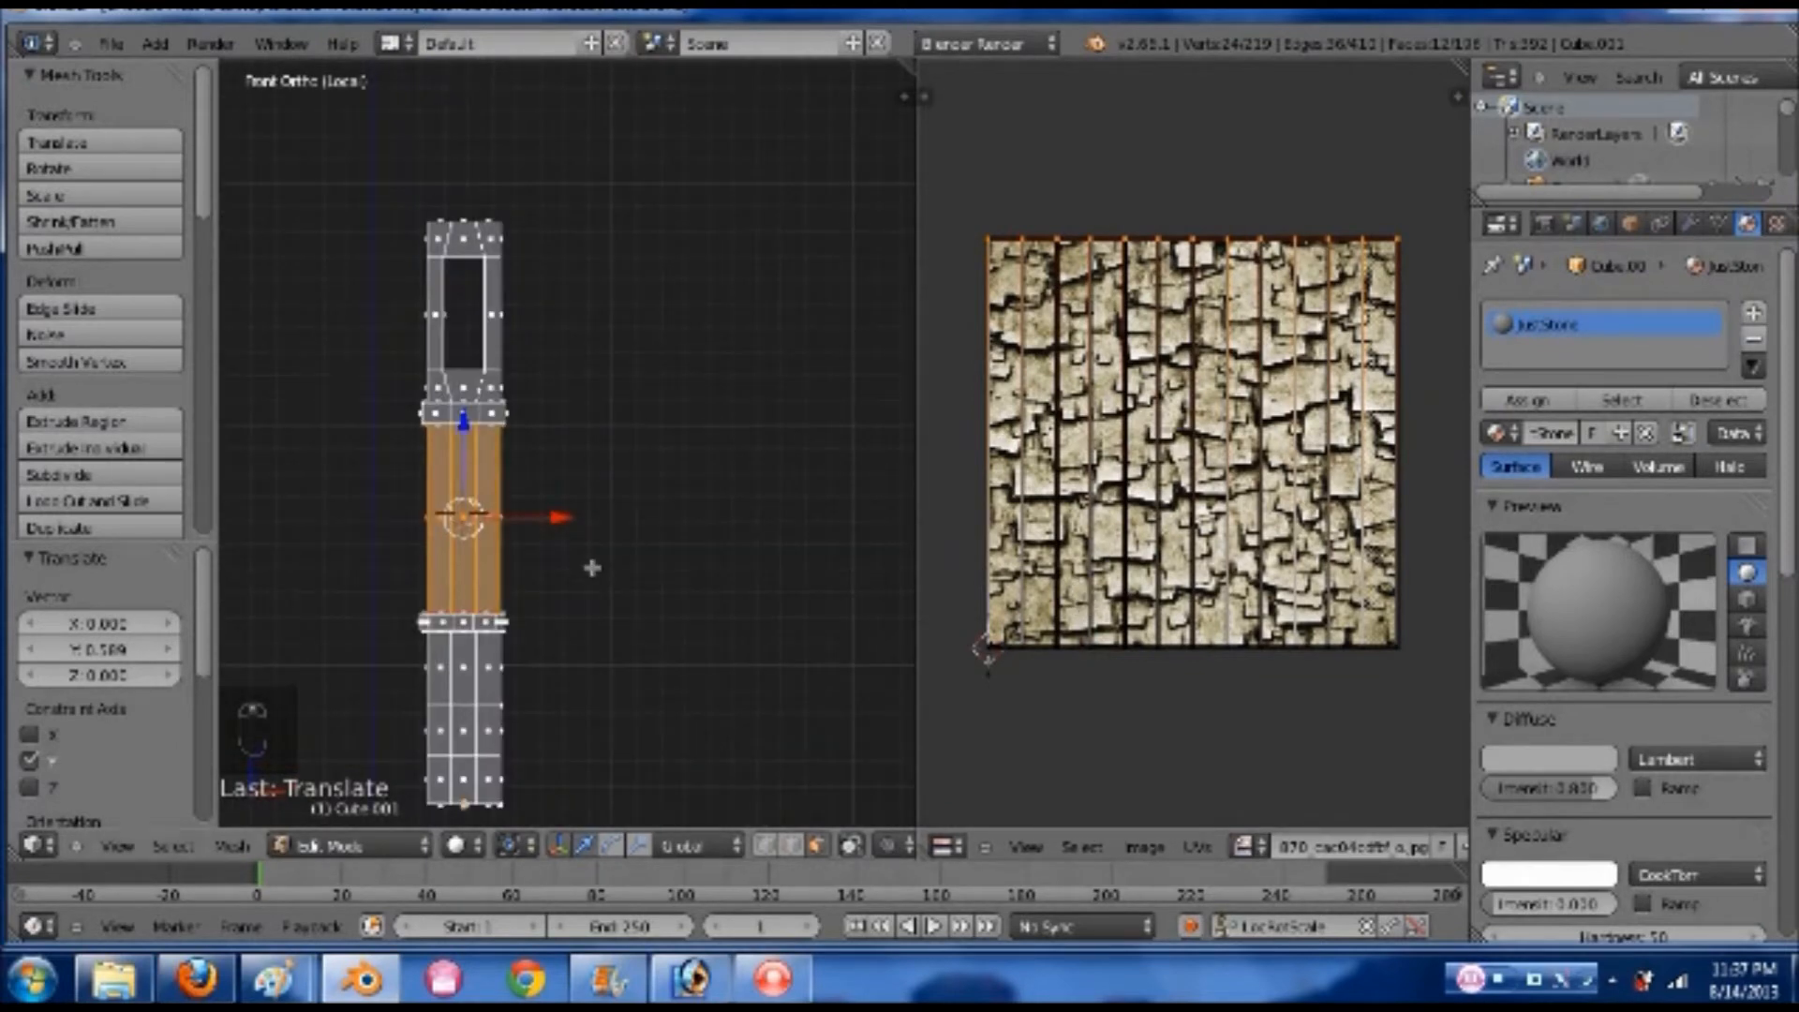
pyautogui.scroll(1, 592, 567)
pyautogui.moveTo(590, 602); pyautogui.dragTo(622, 542, button='middle')
pyautogui.scroll(2, 623, 543)
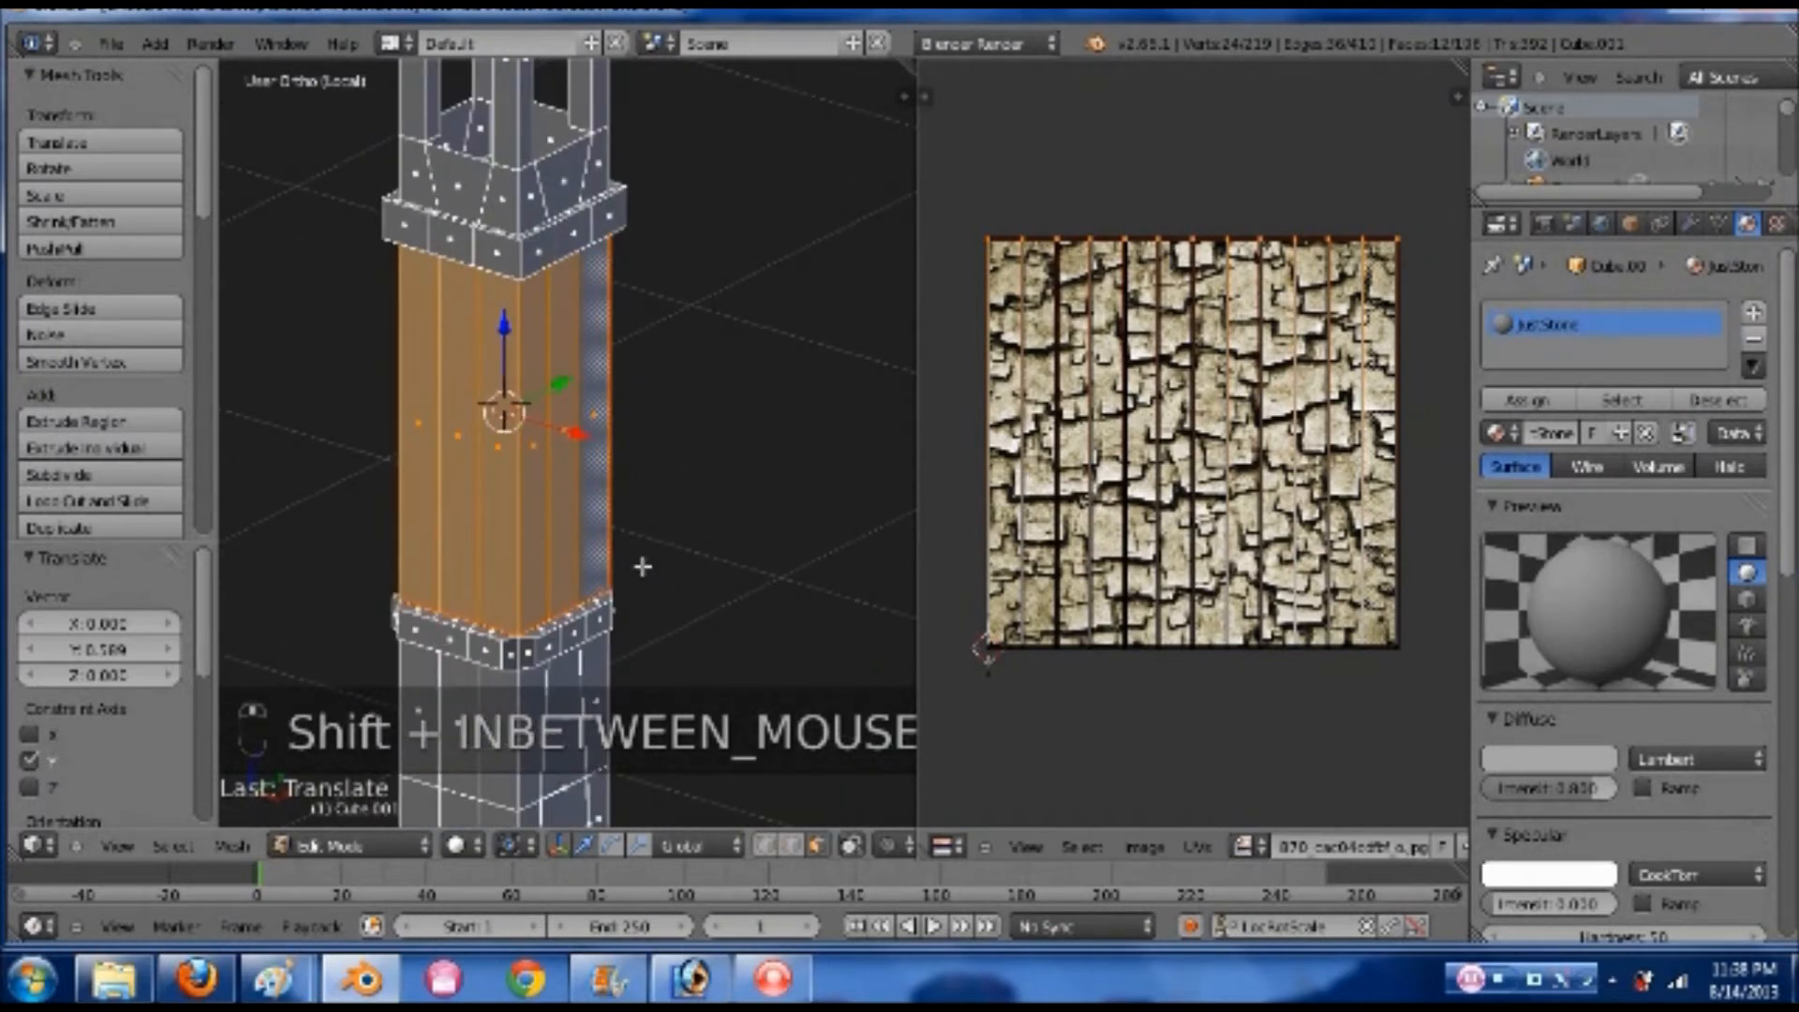
pyautogui.scroll(-2, 641, 564)
pyautogui.press('KP_0')
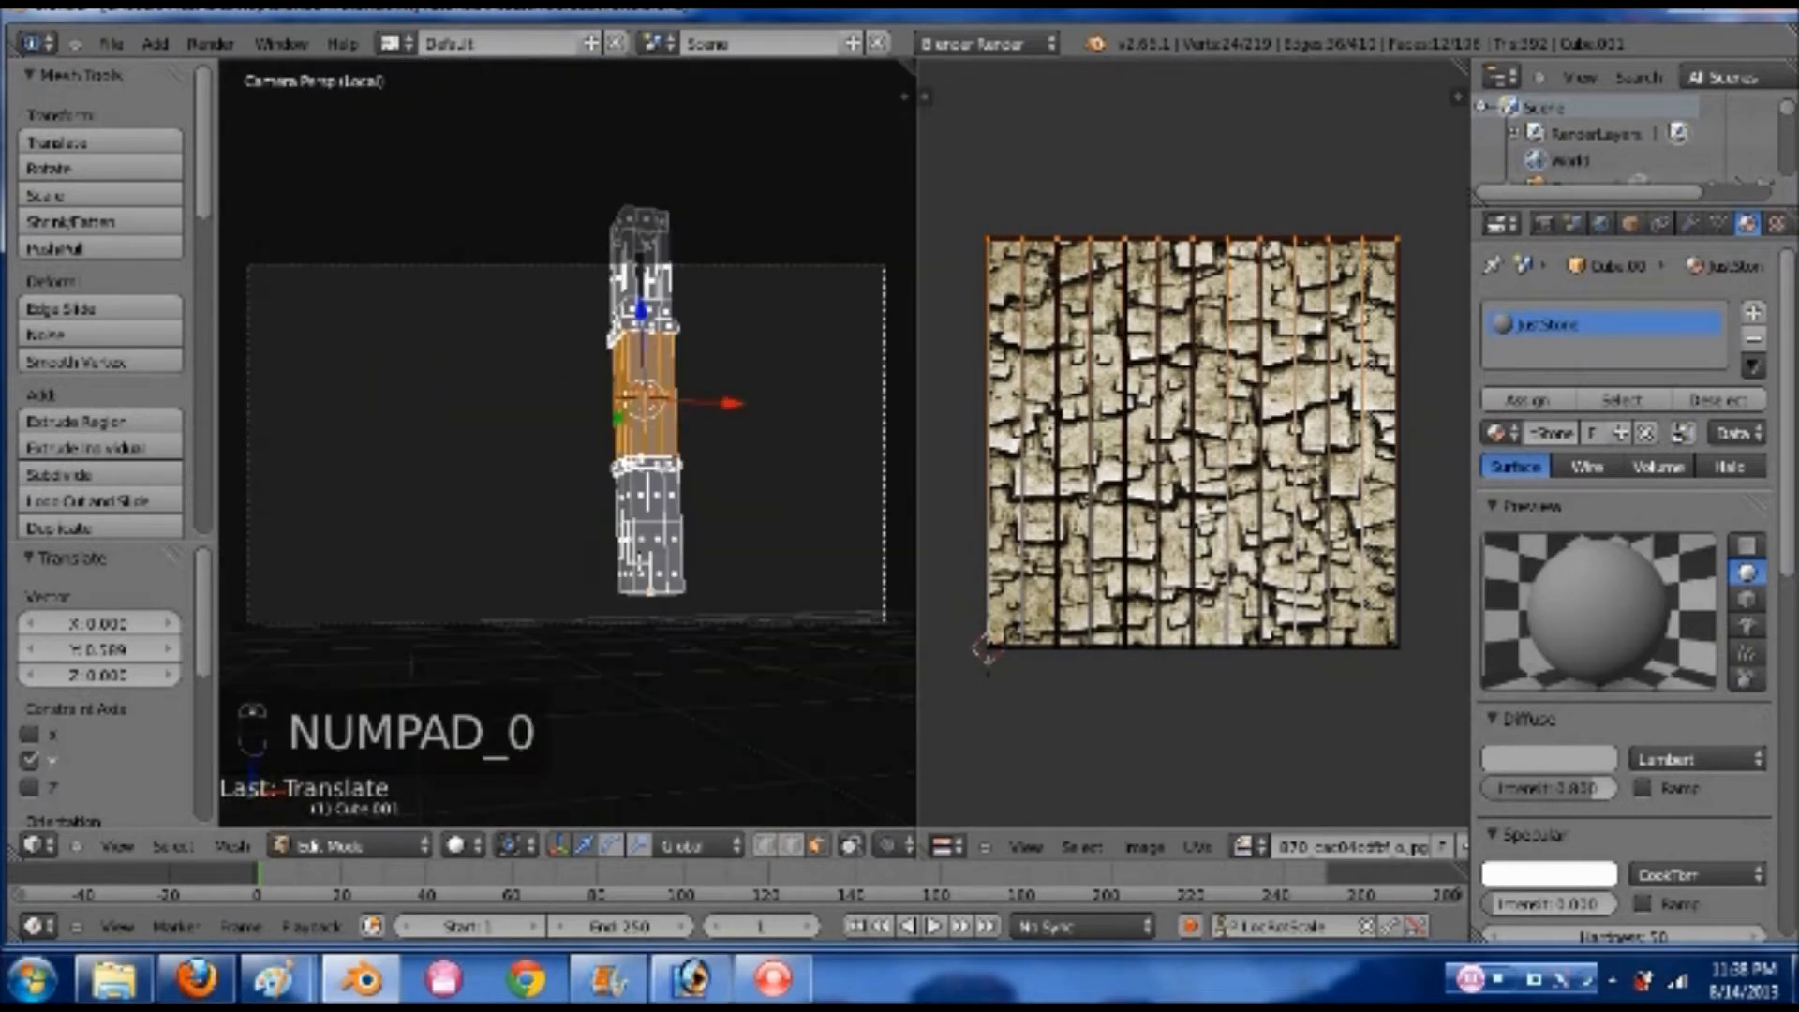
pyautogui.press('KP_0')
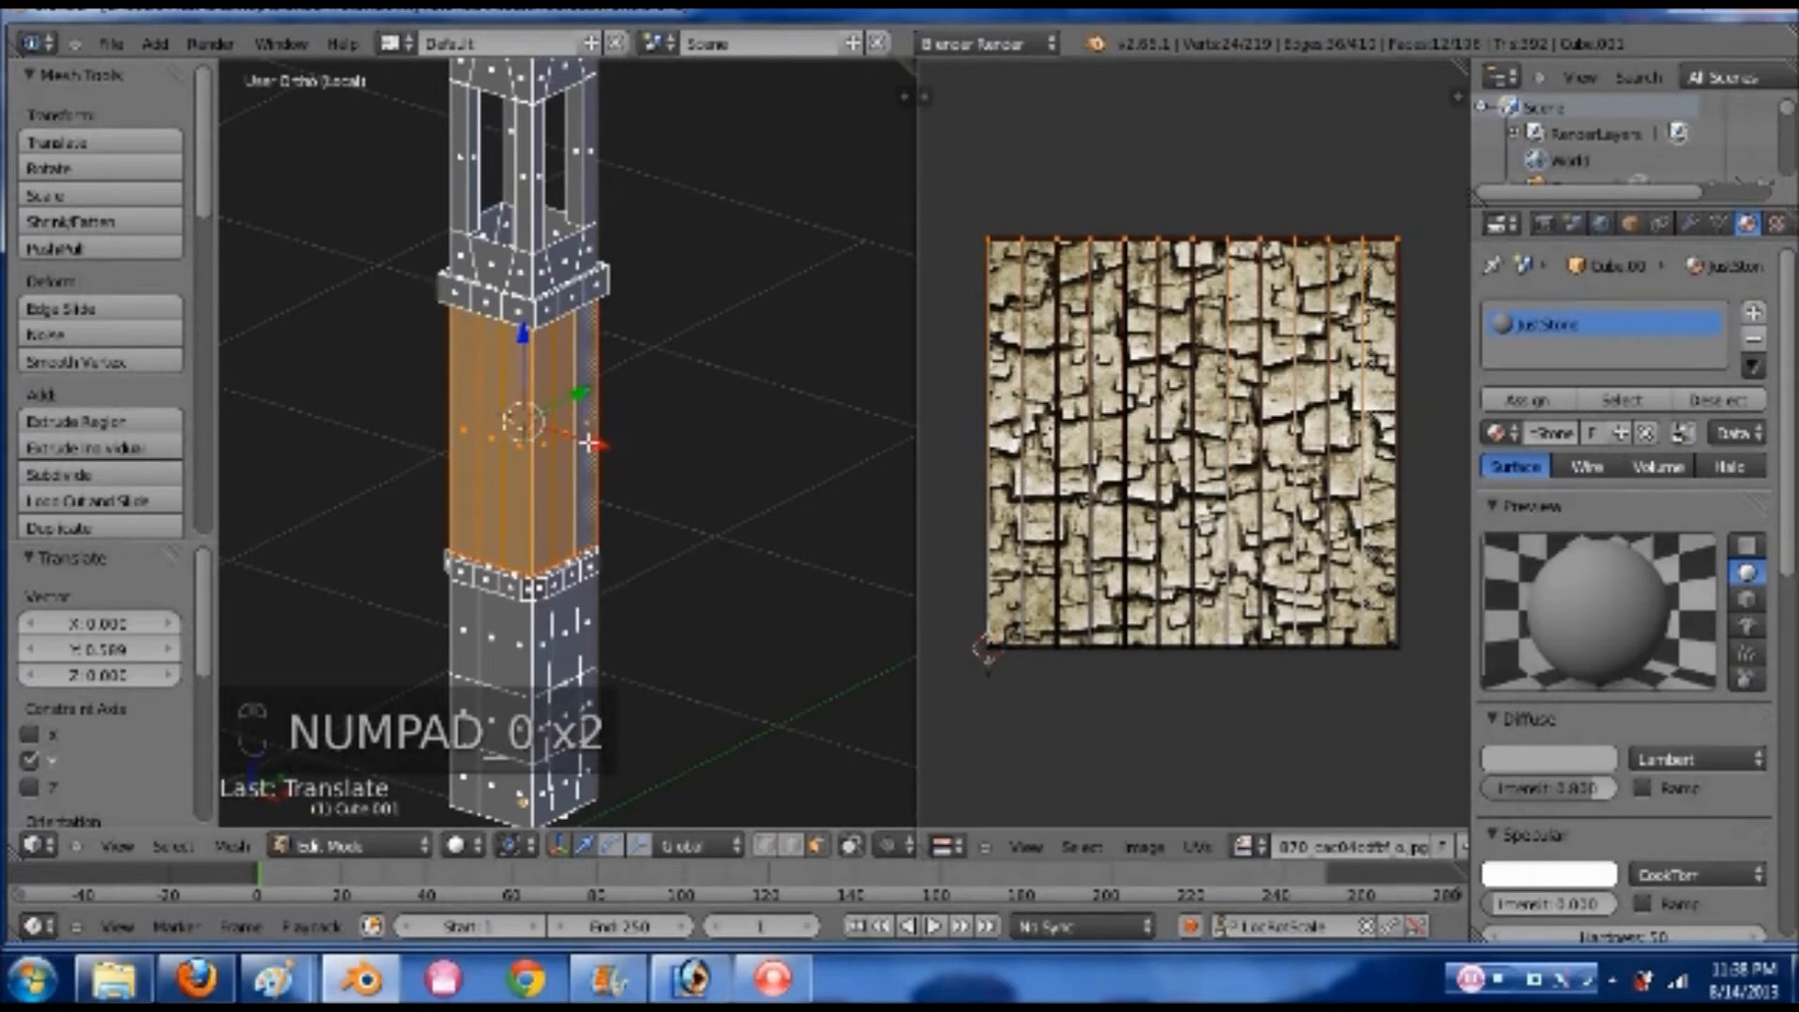
# - Leave local view to bring back the whole town and return the tower to Object Mode
pyautogui.press('KP_Divide')
pyautogui.scroll(-3, 329, 218)
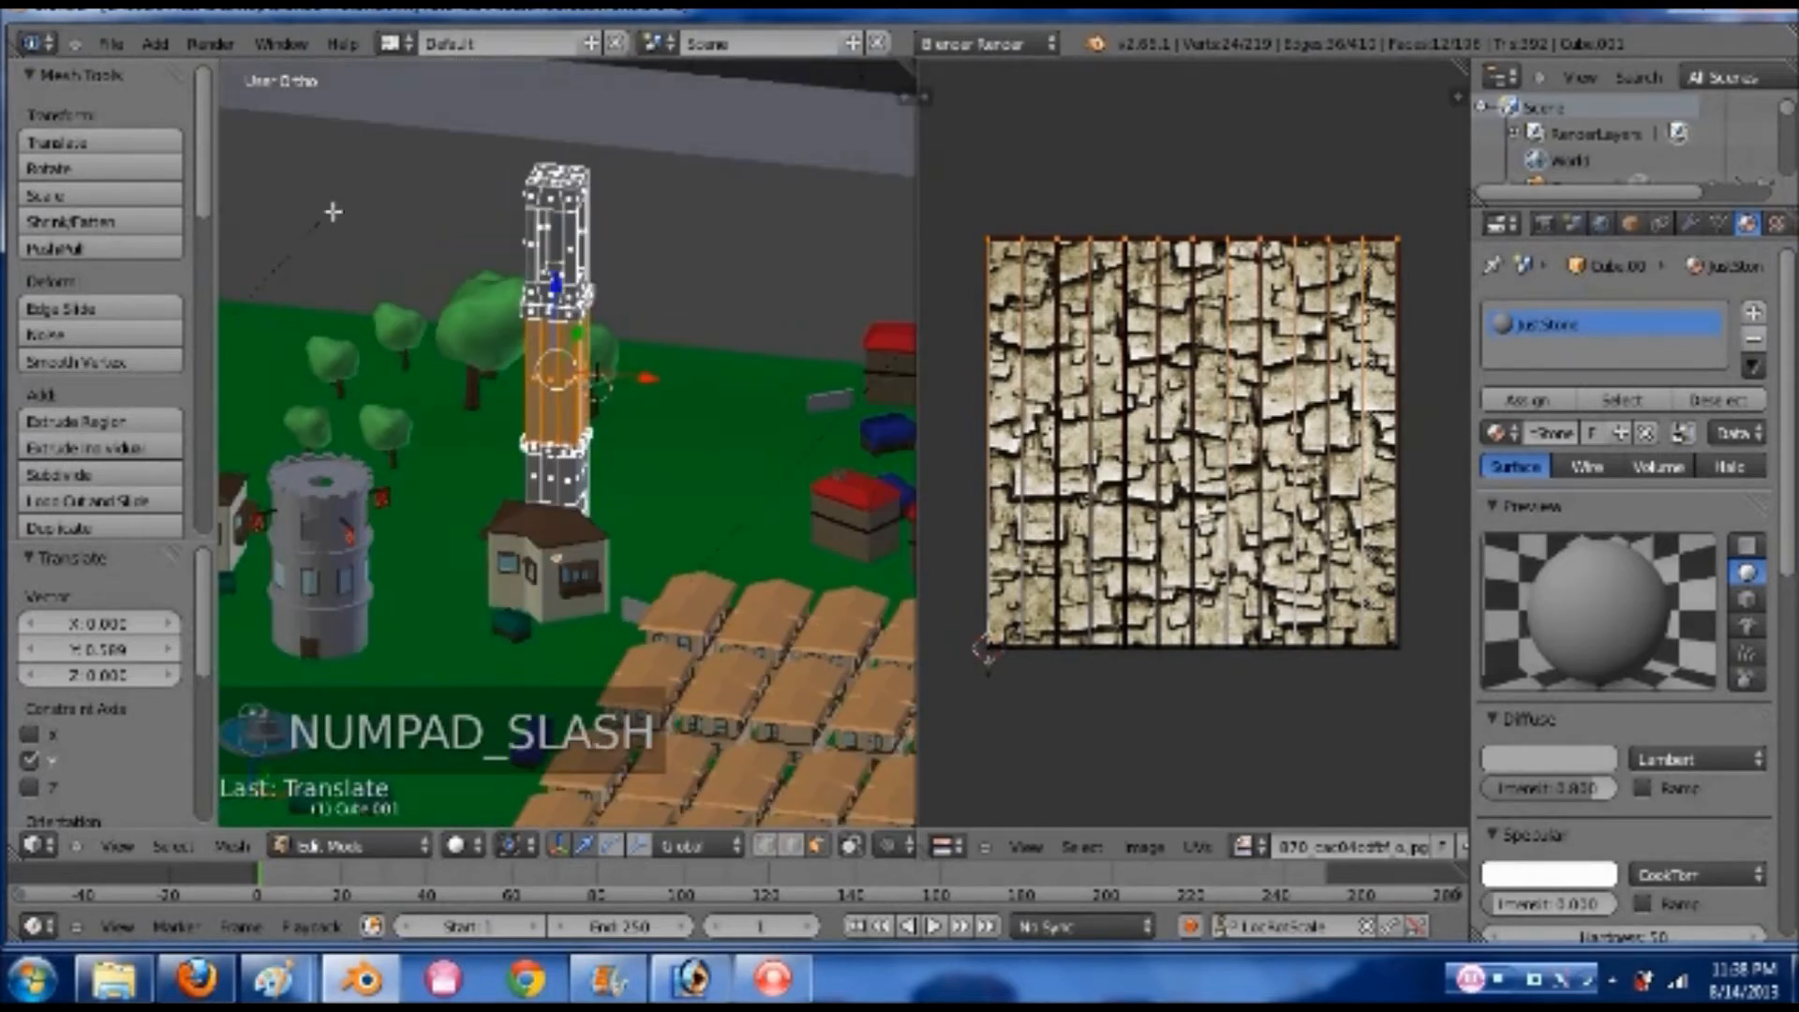
pyautogui.scroll(-5, 501, 848)
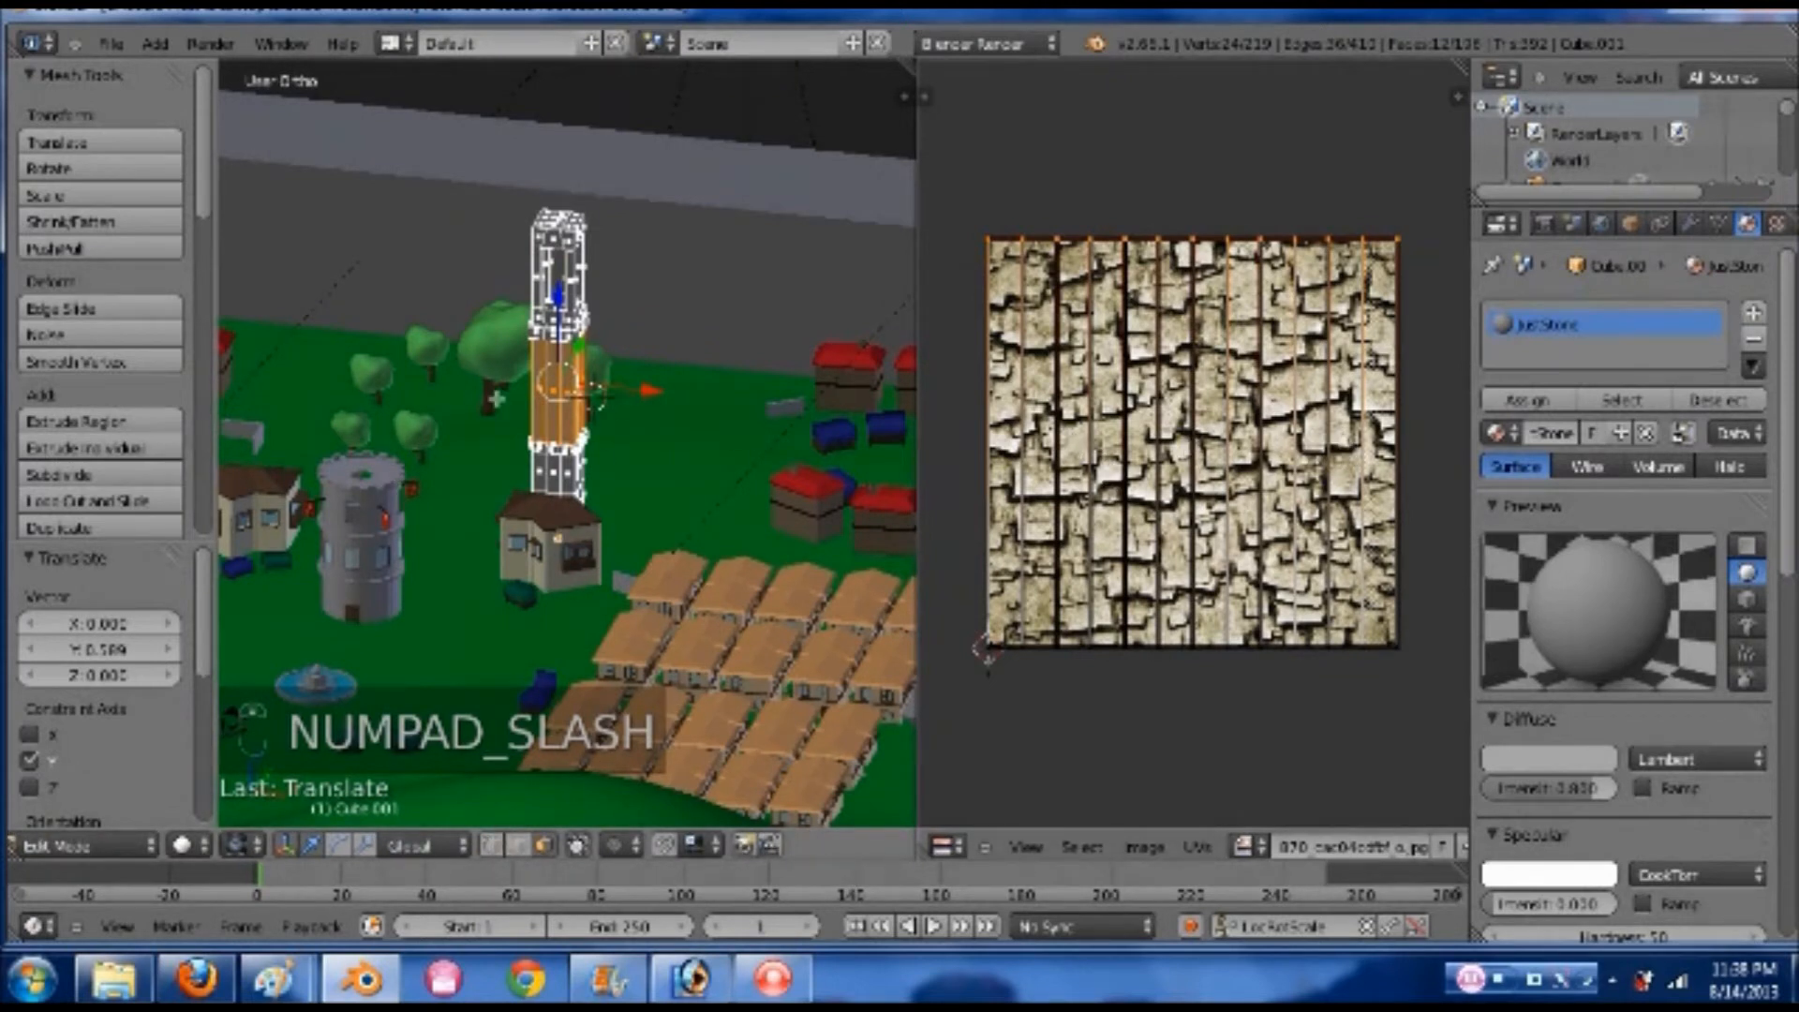
pyautogui.scroll(2, 595, 443)
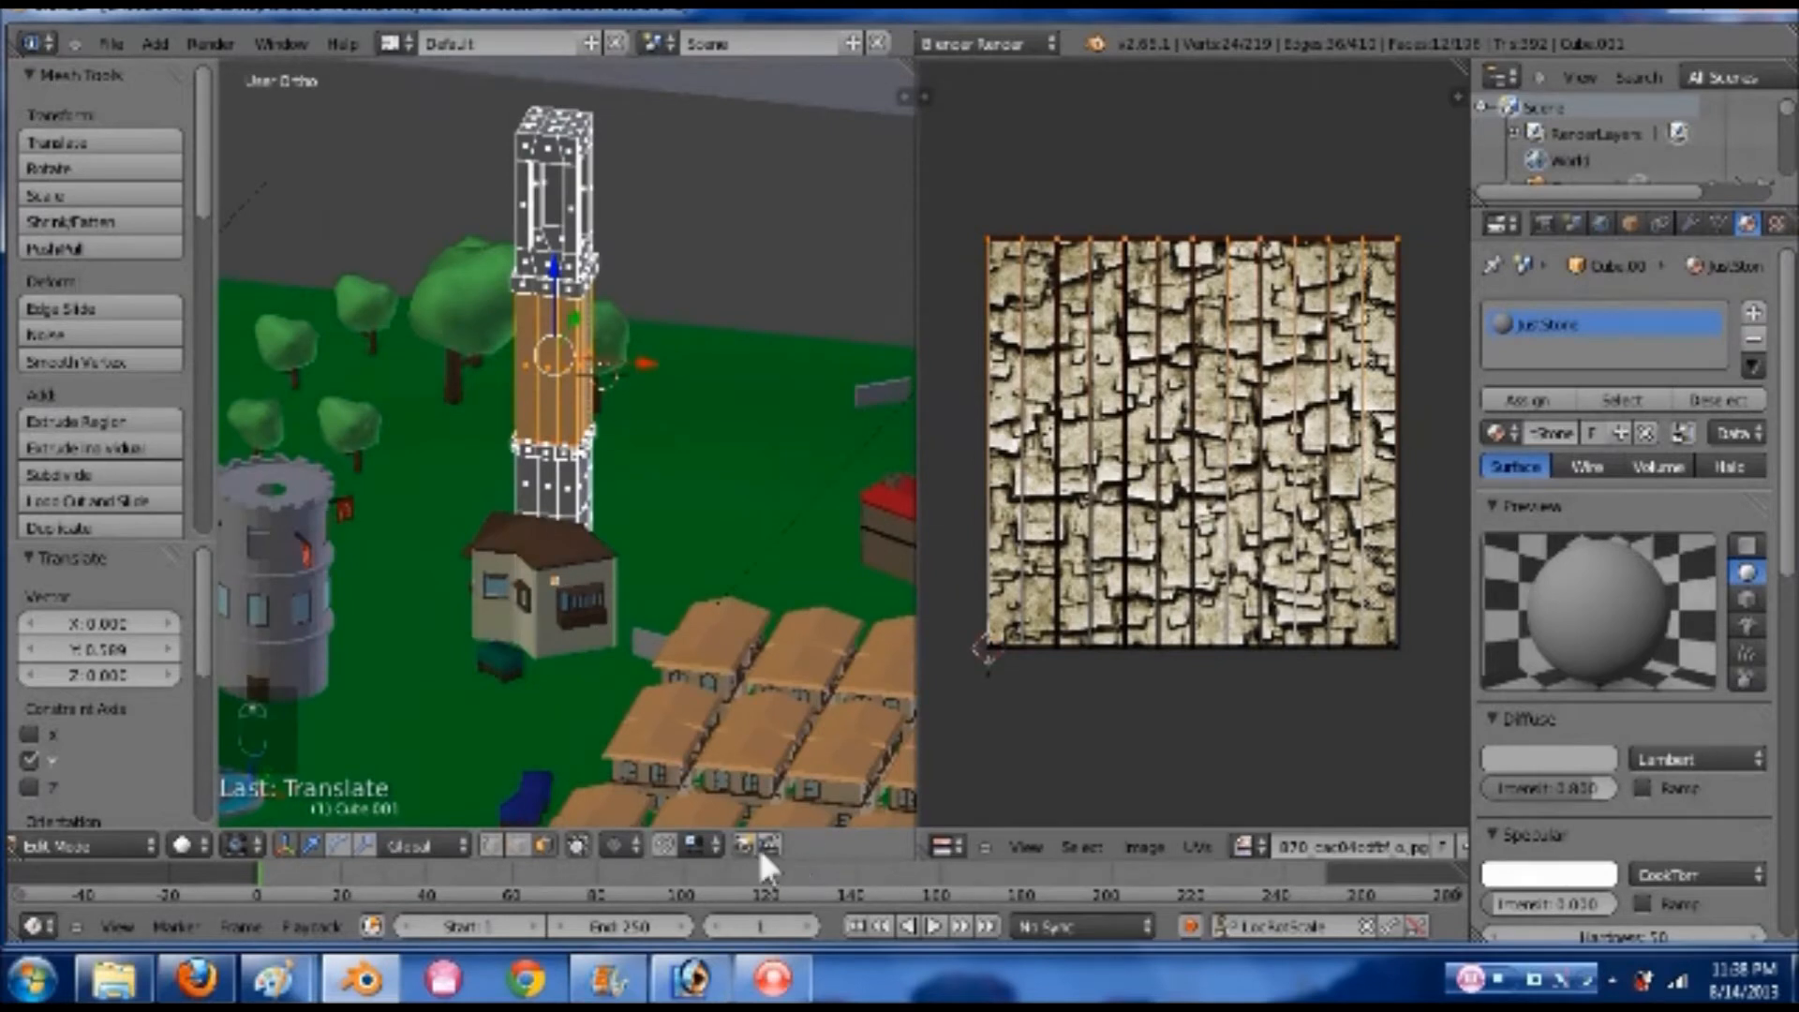
pyautogui.press('Tab')
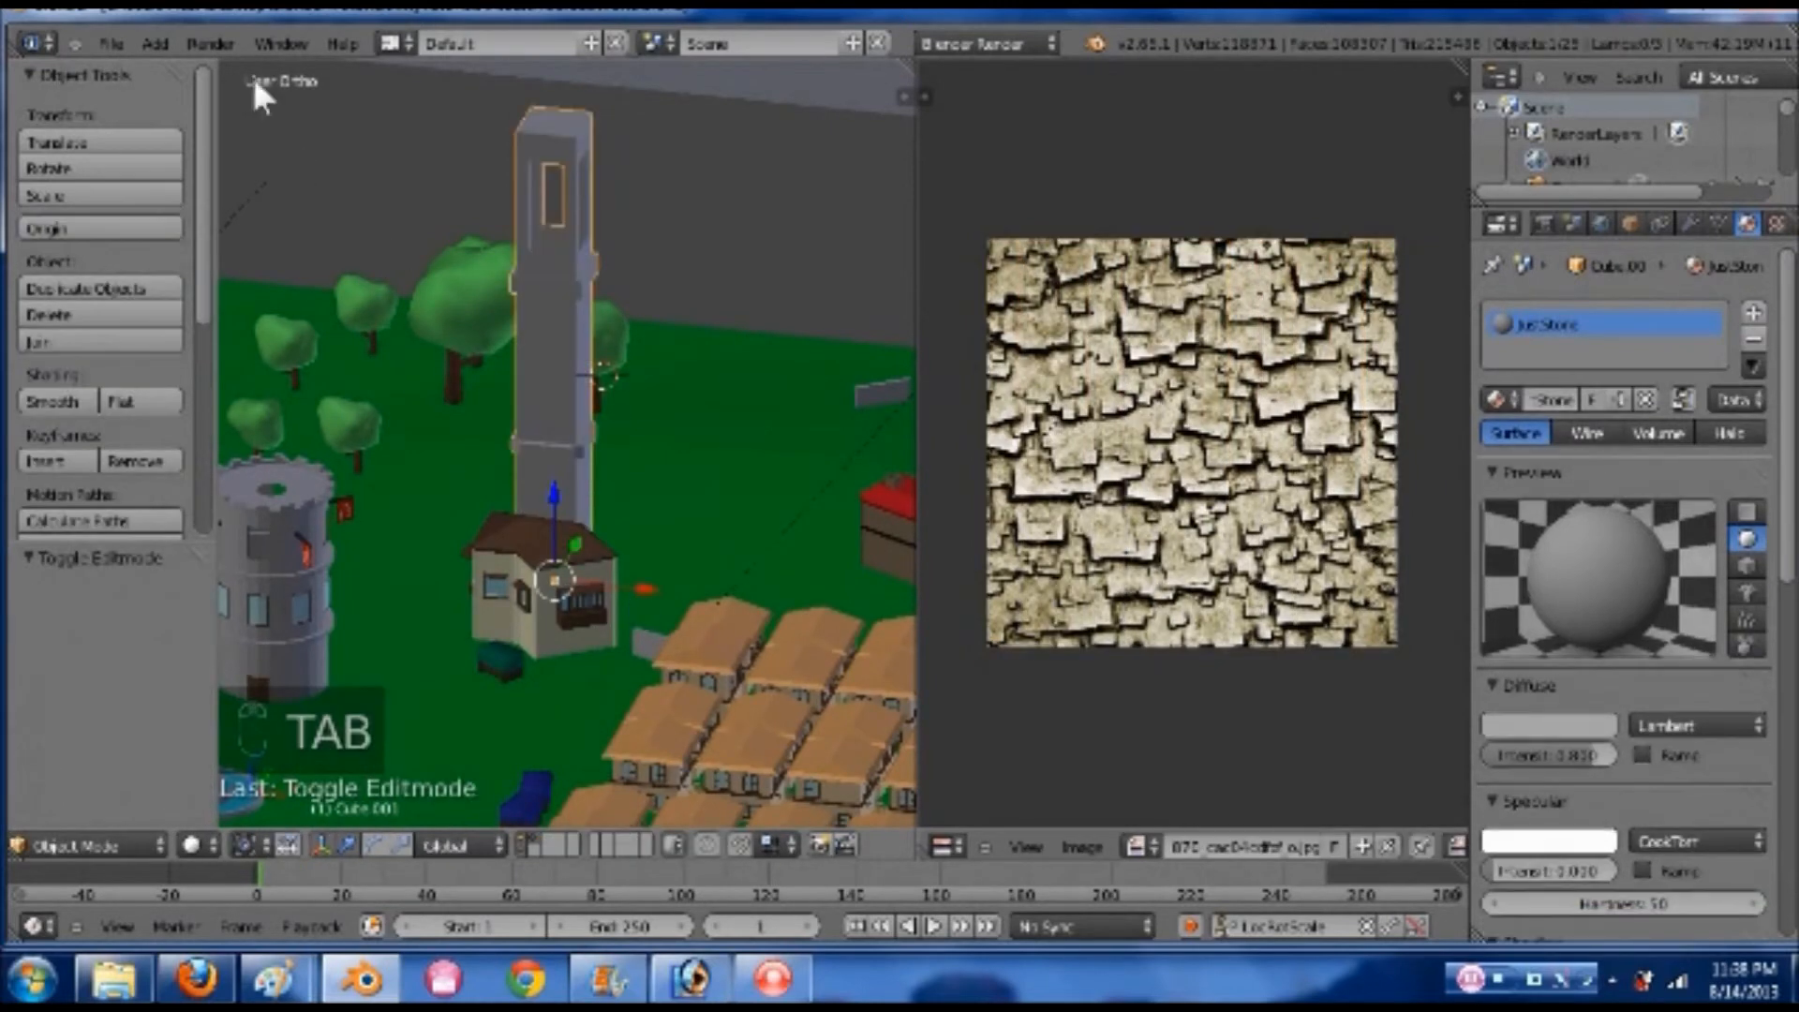
# - Run a test render of the town from the camera and close it
pyautogui.click(214, 43)
pyautogui.click(219, 62)
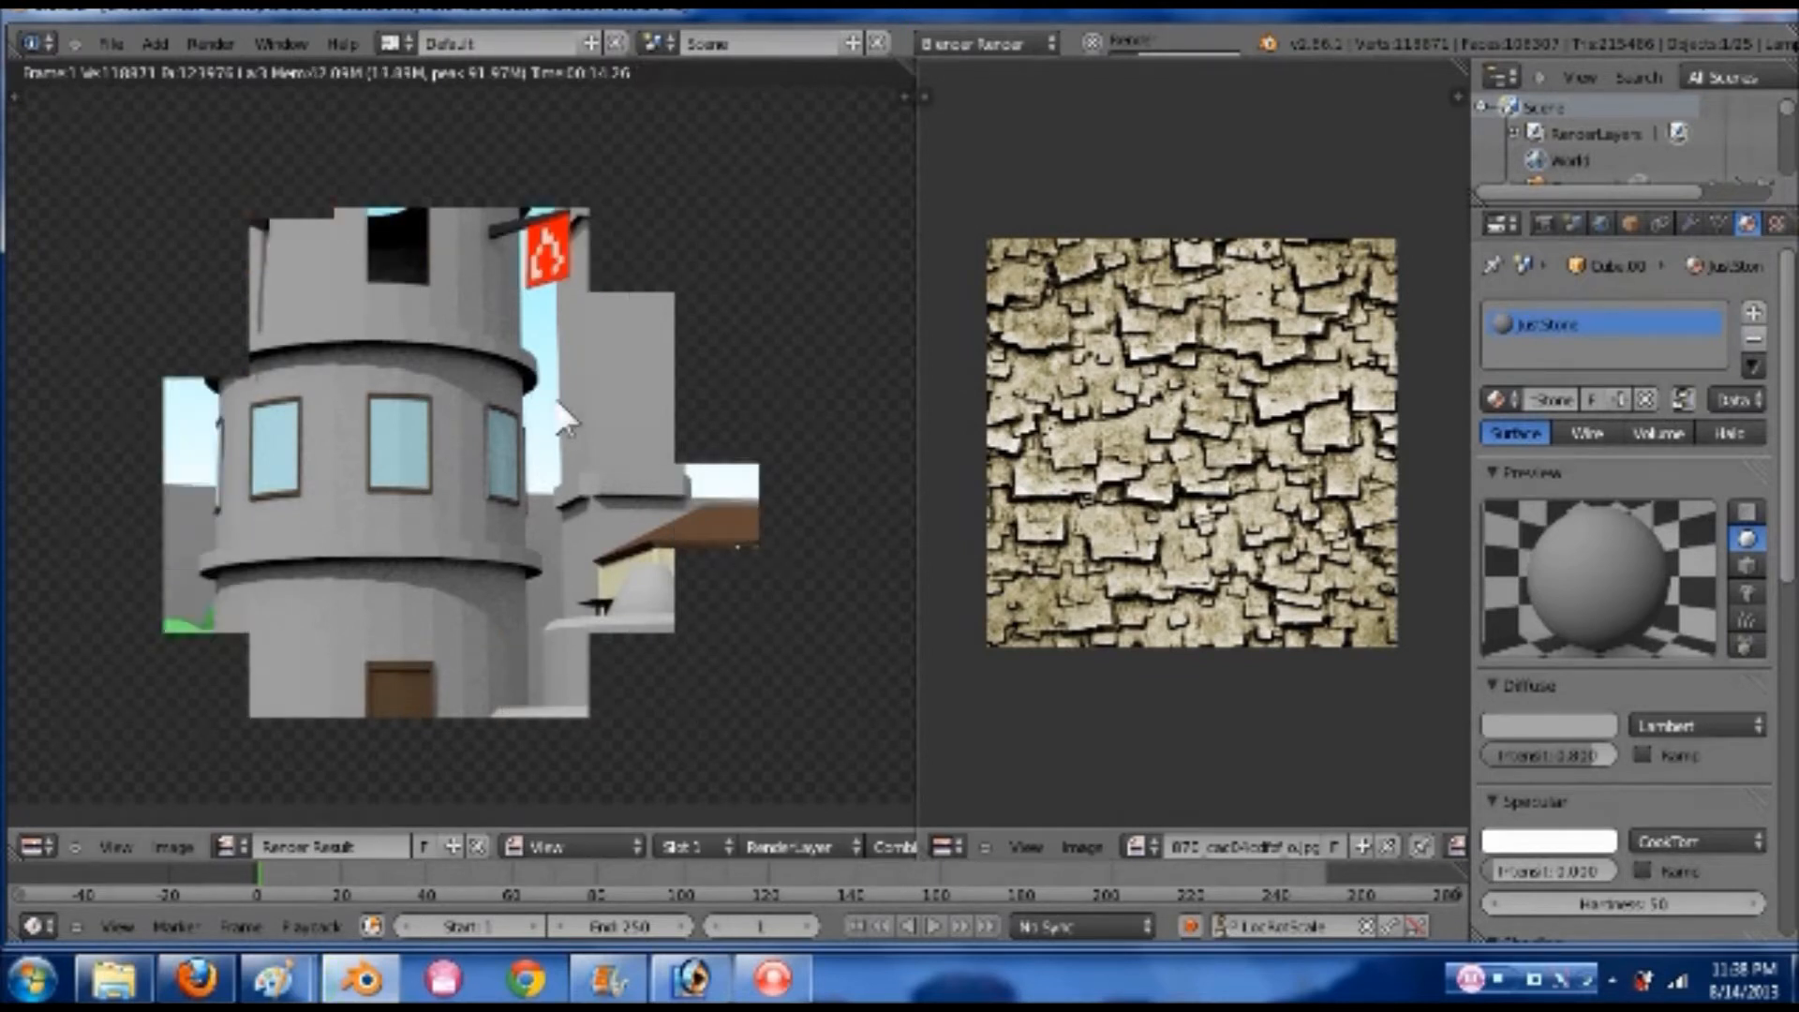
pyautogui.press('Escape')
pyautogui.press('Escape')
# - Add a new texture to the tower's JustStone material and set its type to Image or Movie
pyautogui.click(1776, 223)
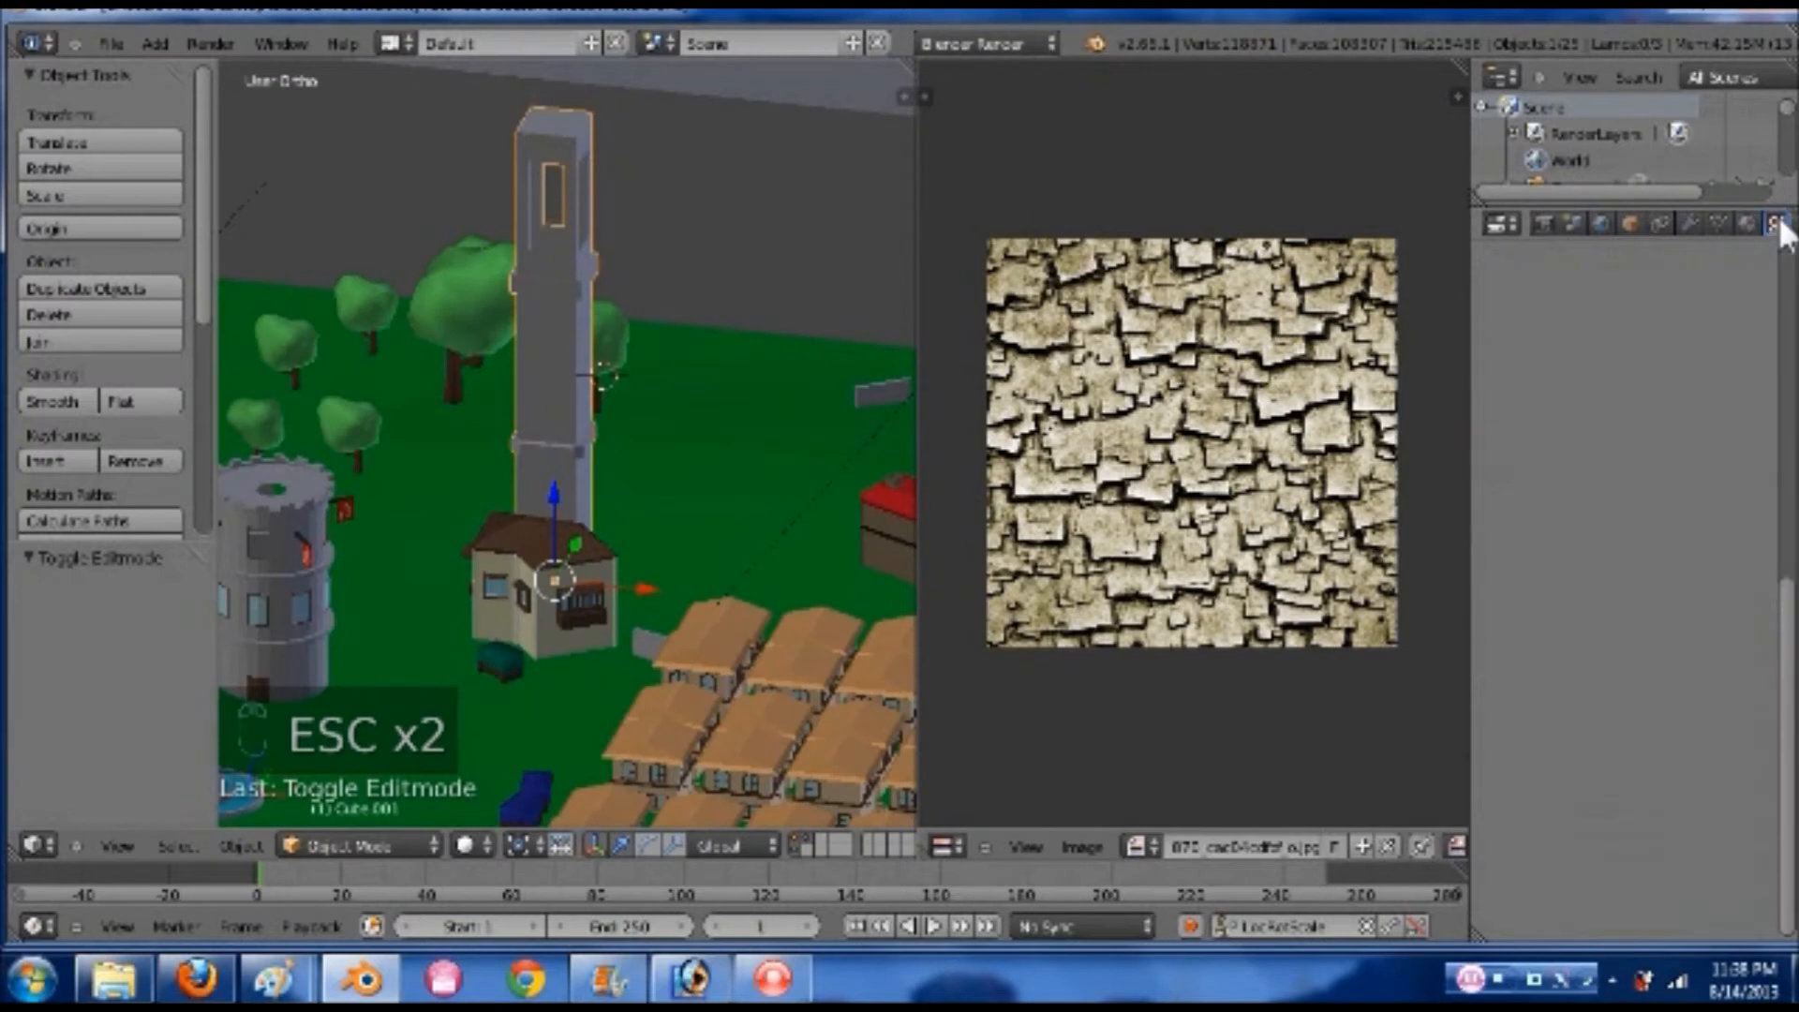
pyautogui.scroll(3, 1649, 470)
pyautogui.scroll(3, 1648, 470)
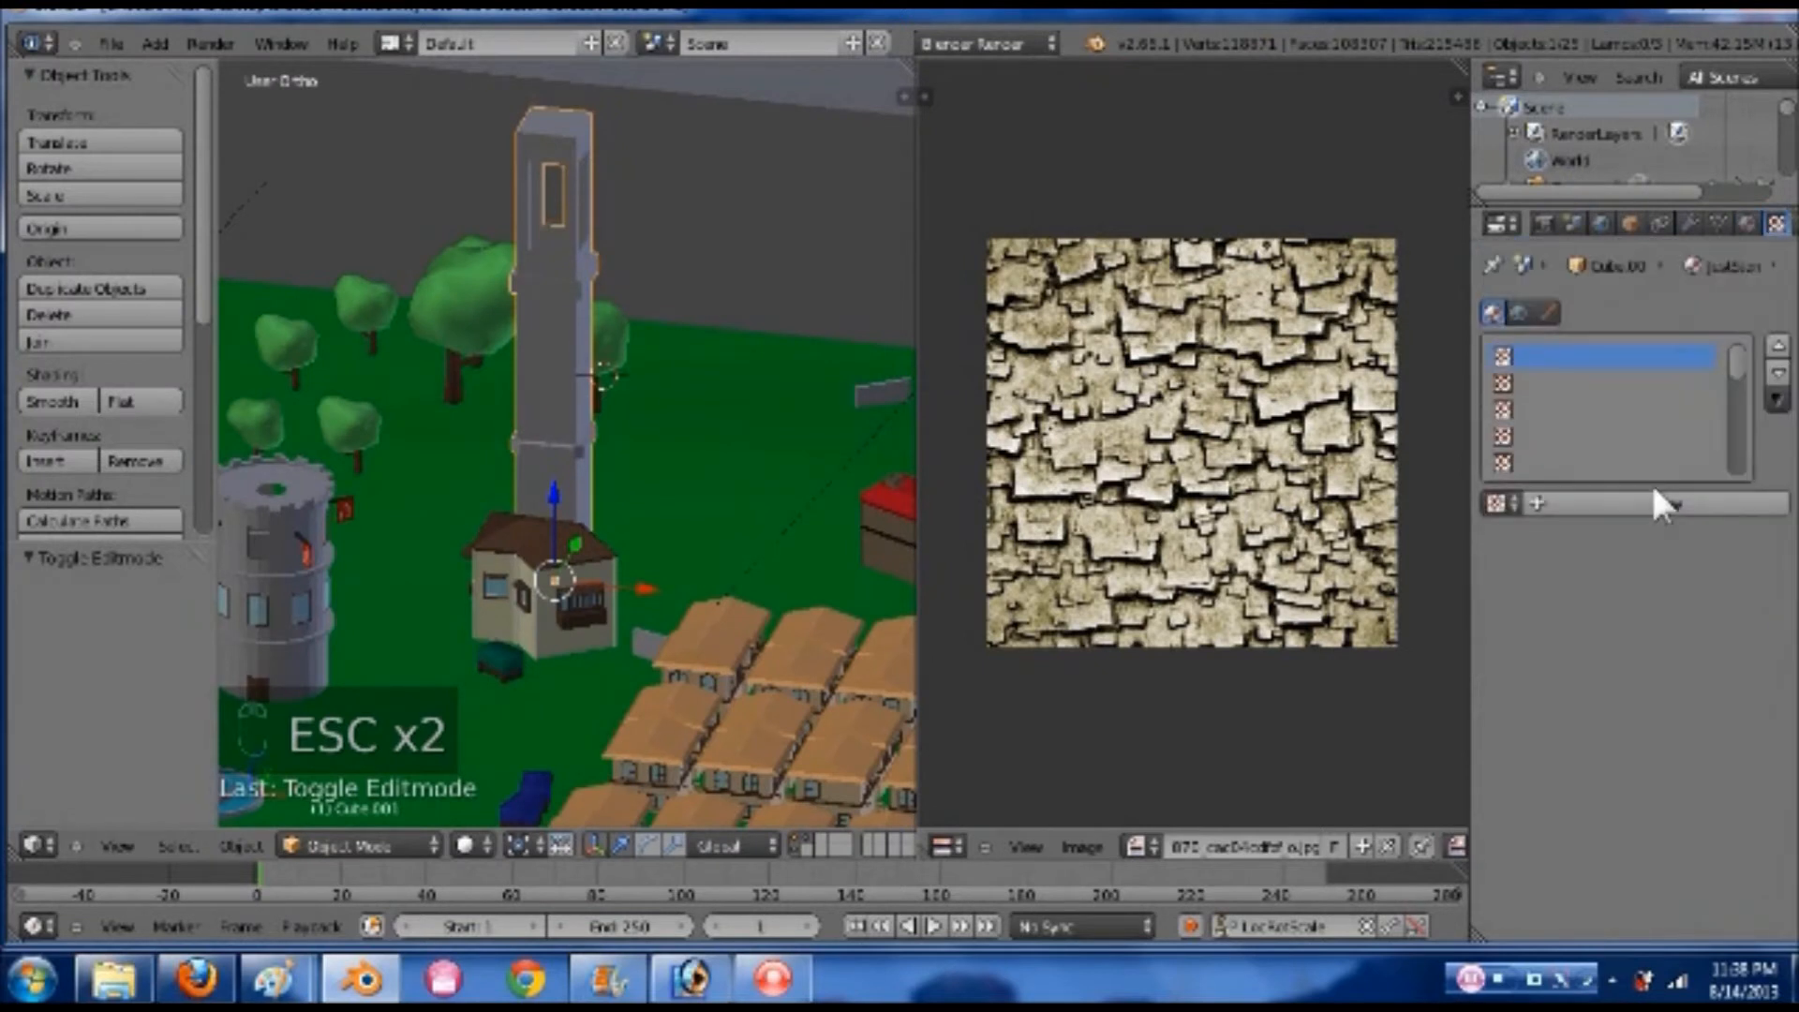
pyautogui.click(1649, 501)
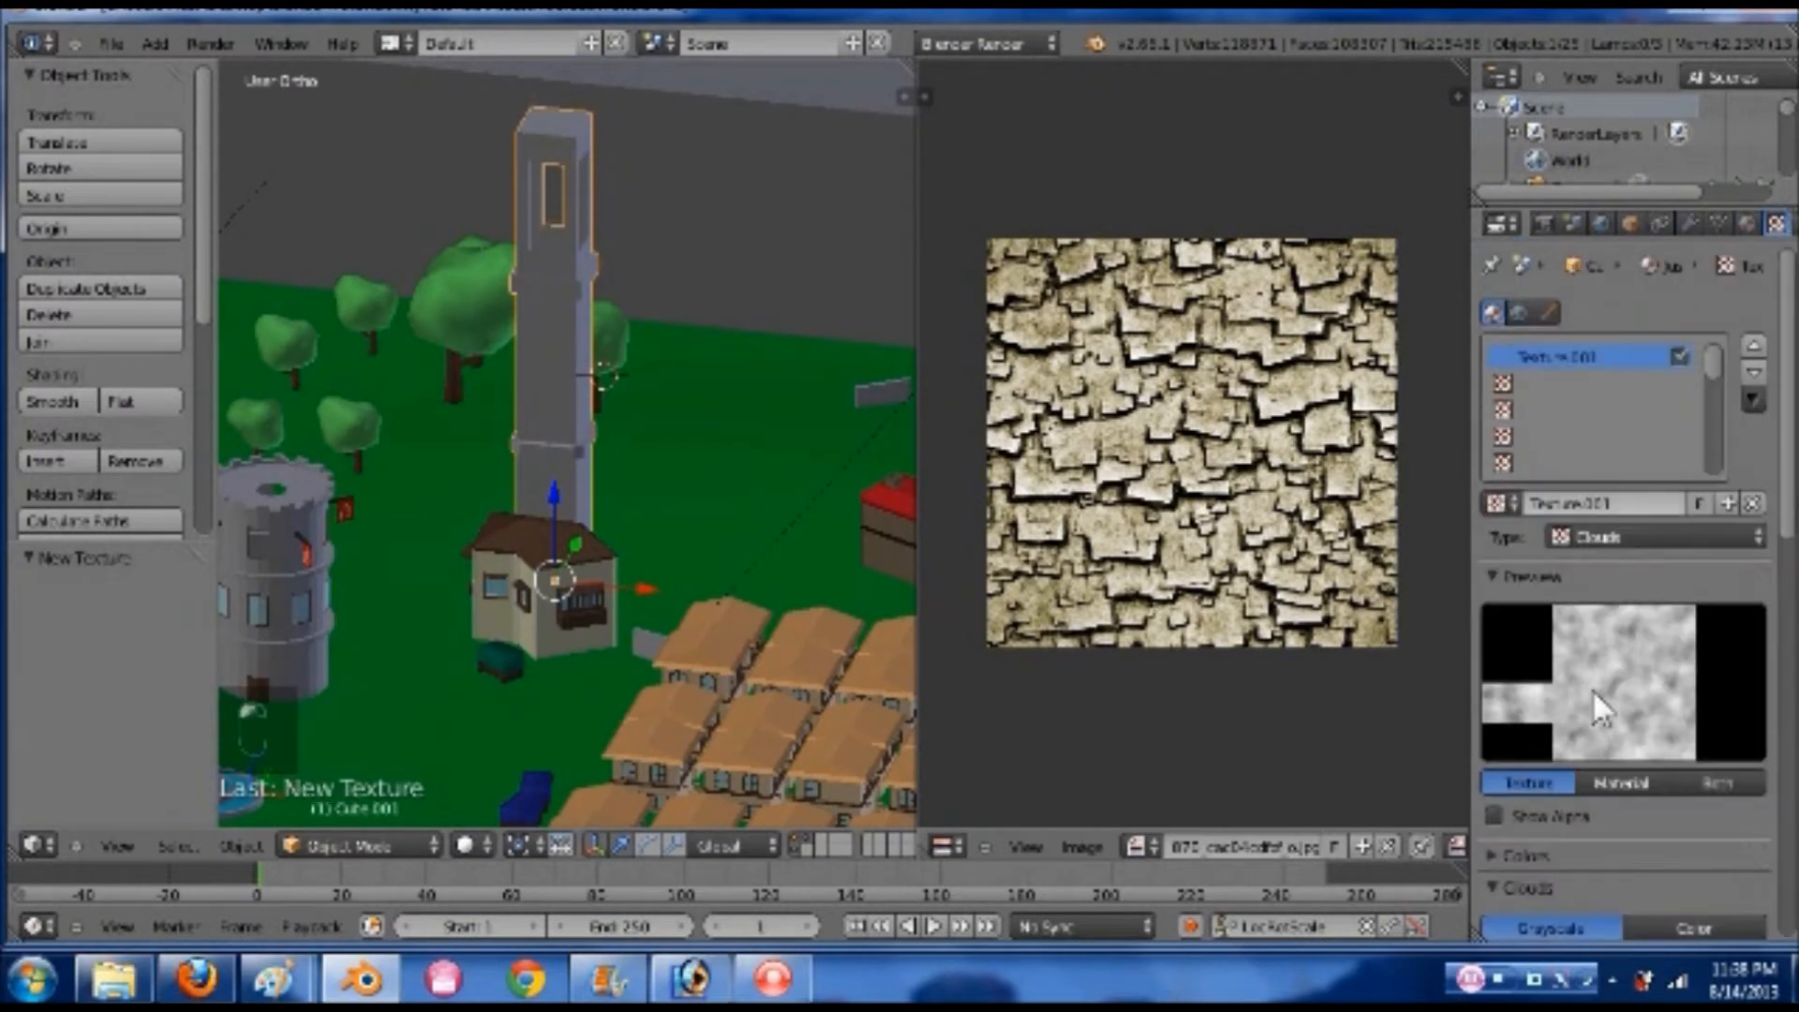
pyautogui.click(1613, 536)
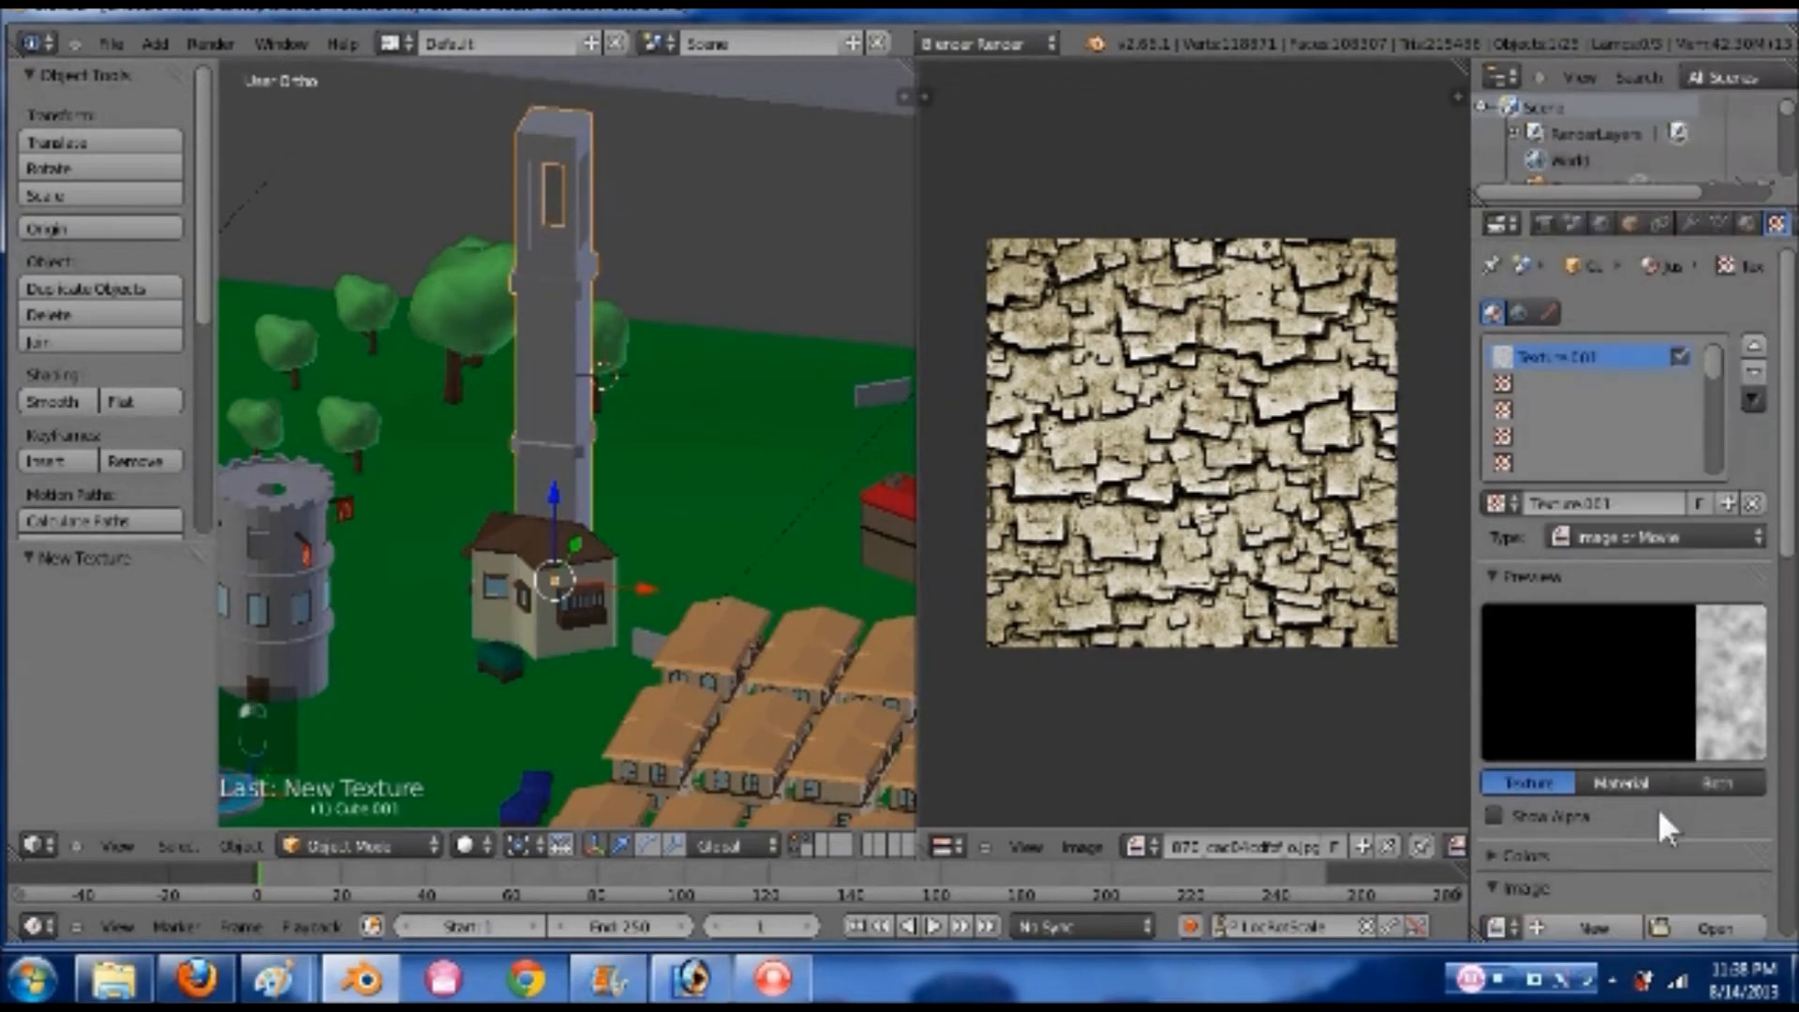
pyautogui.scroll(-2, 1662, 863)
pyautogui.click(1750, 873)
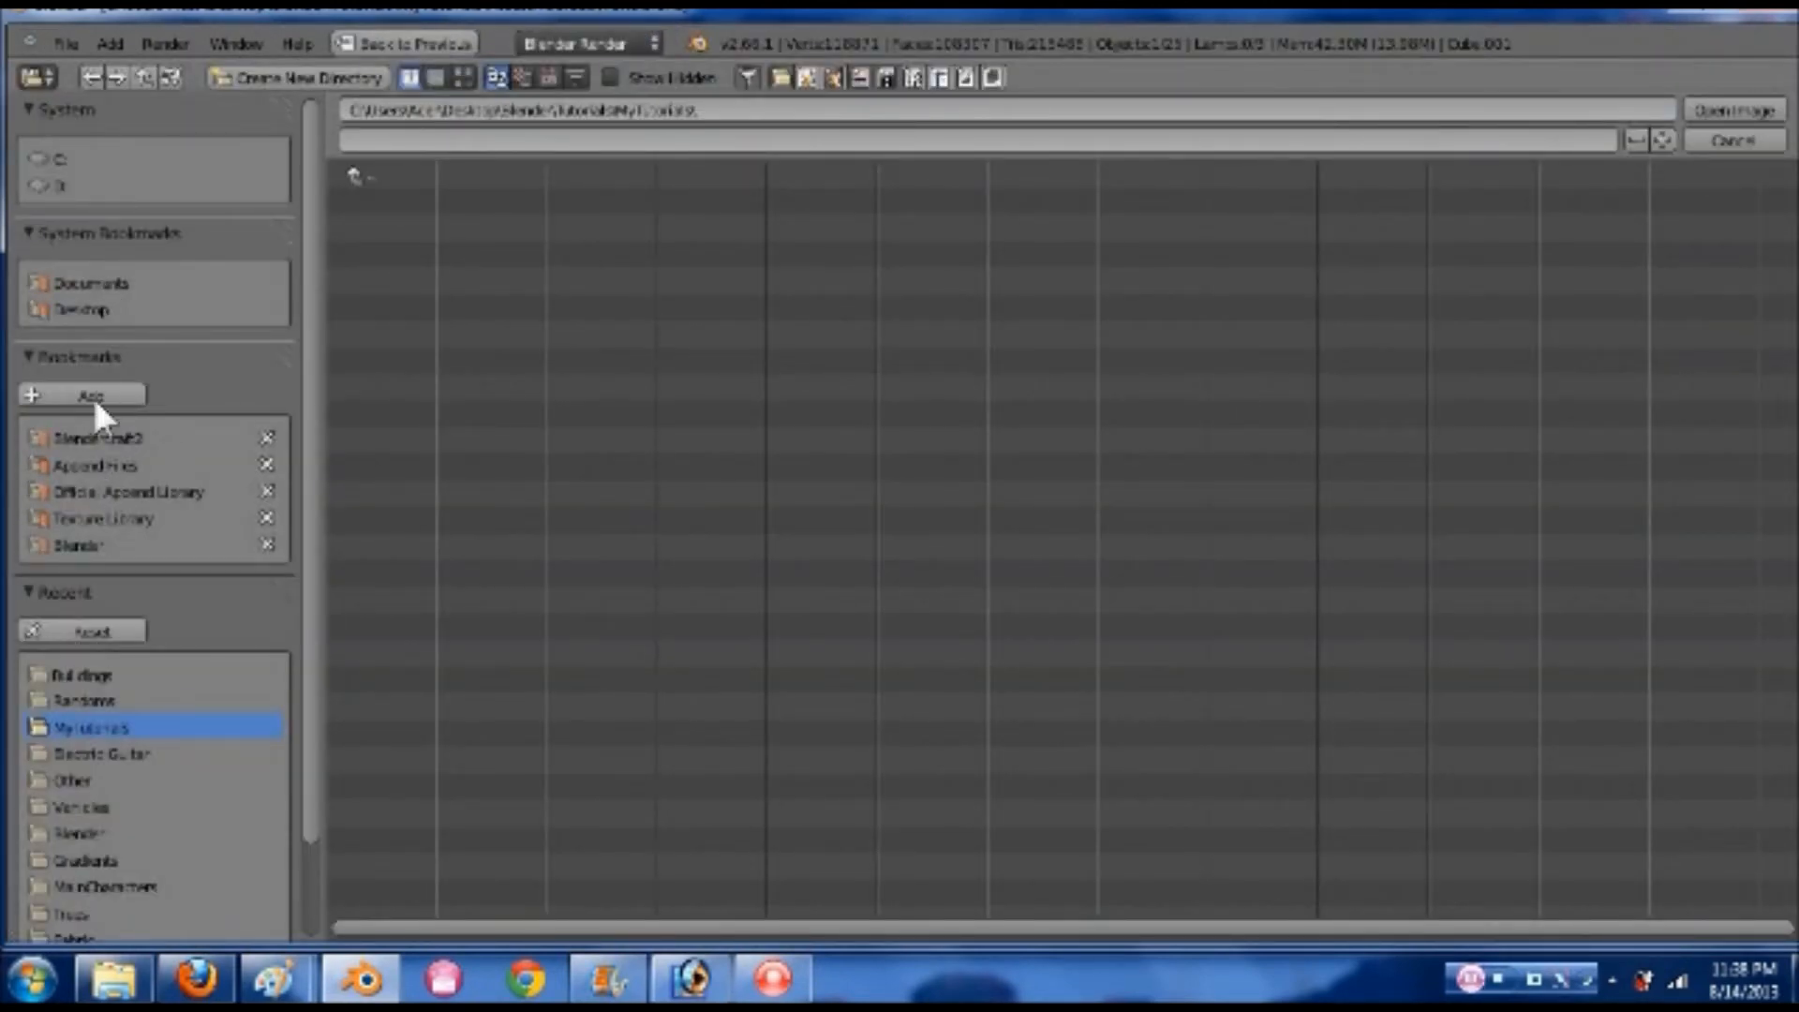
pyautogui.click(109, 673)
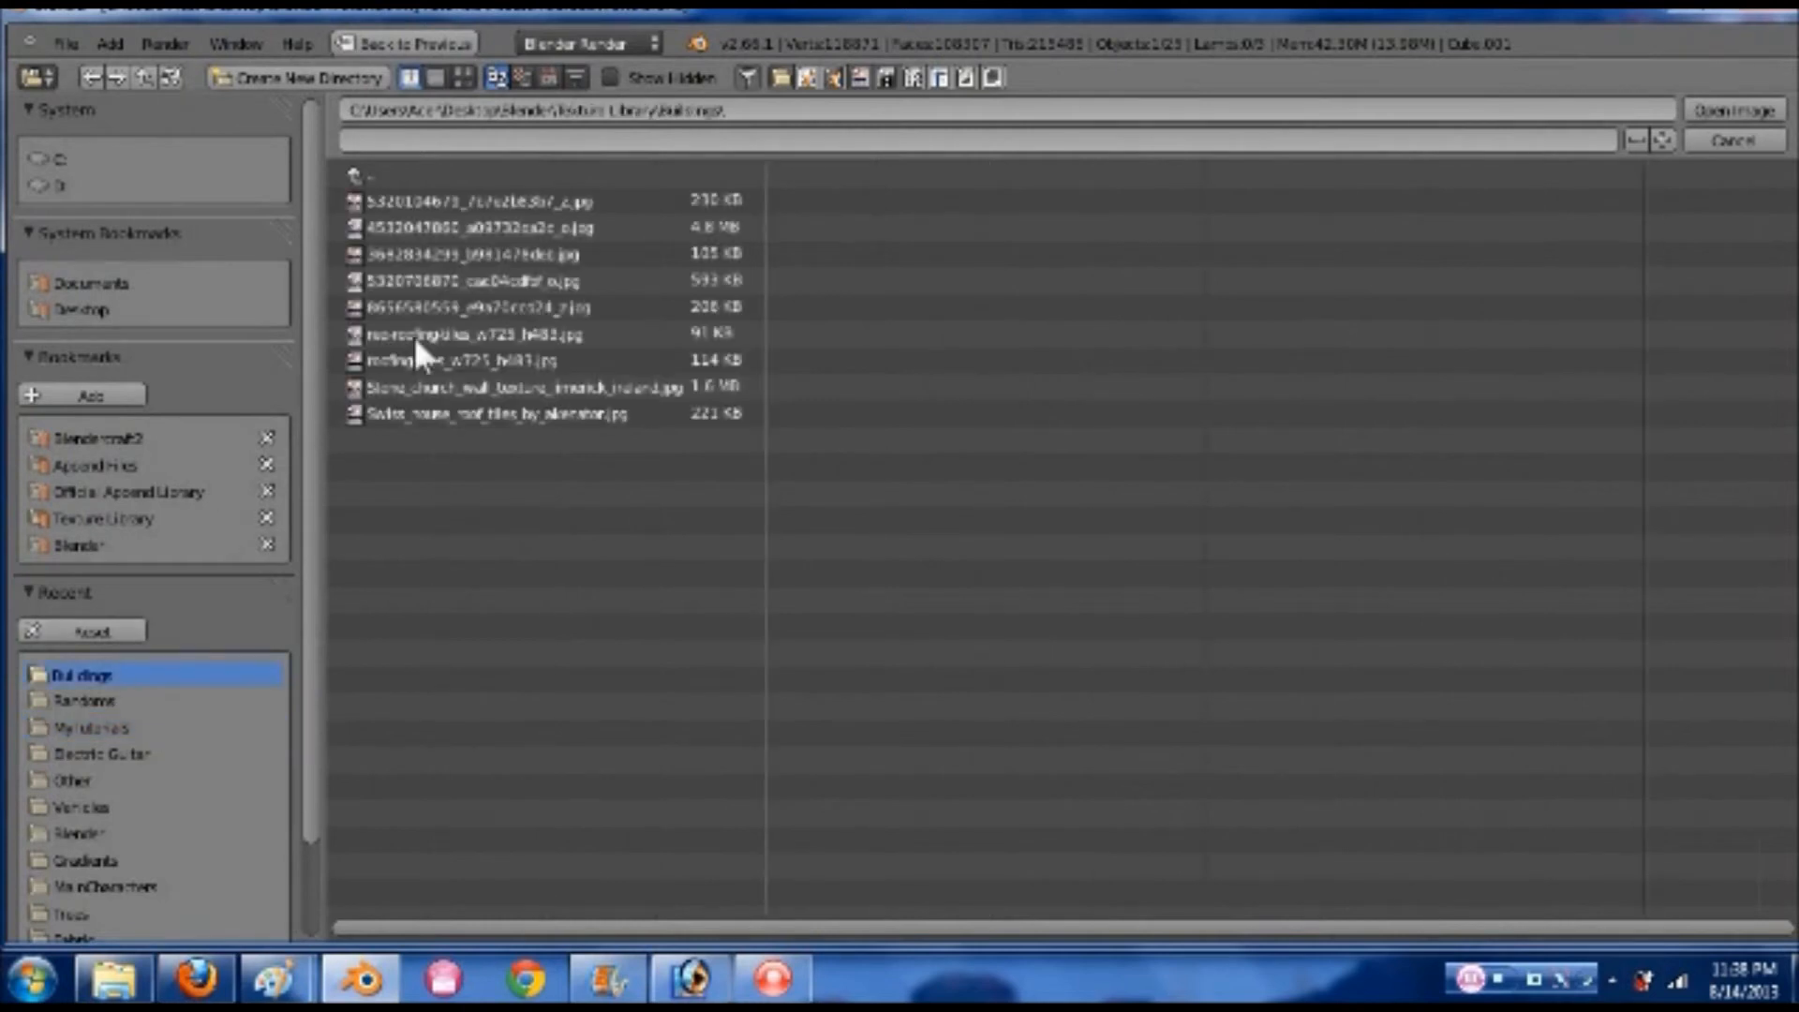
pyautogui.click(463, 75)
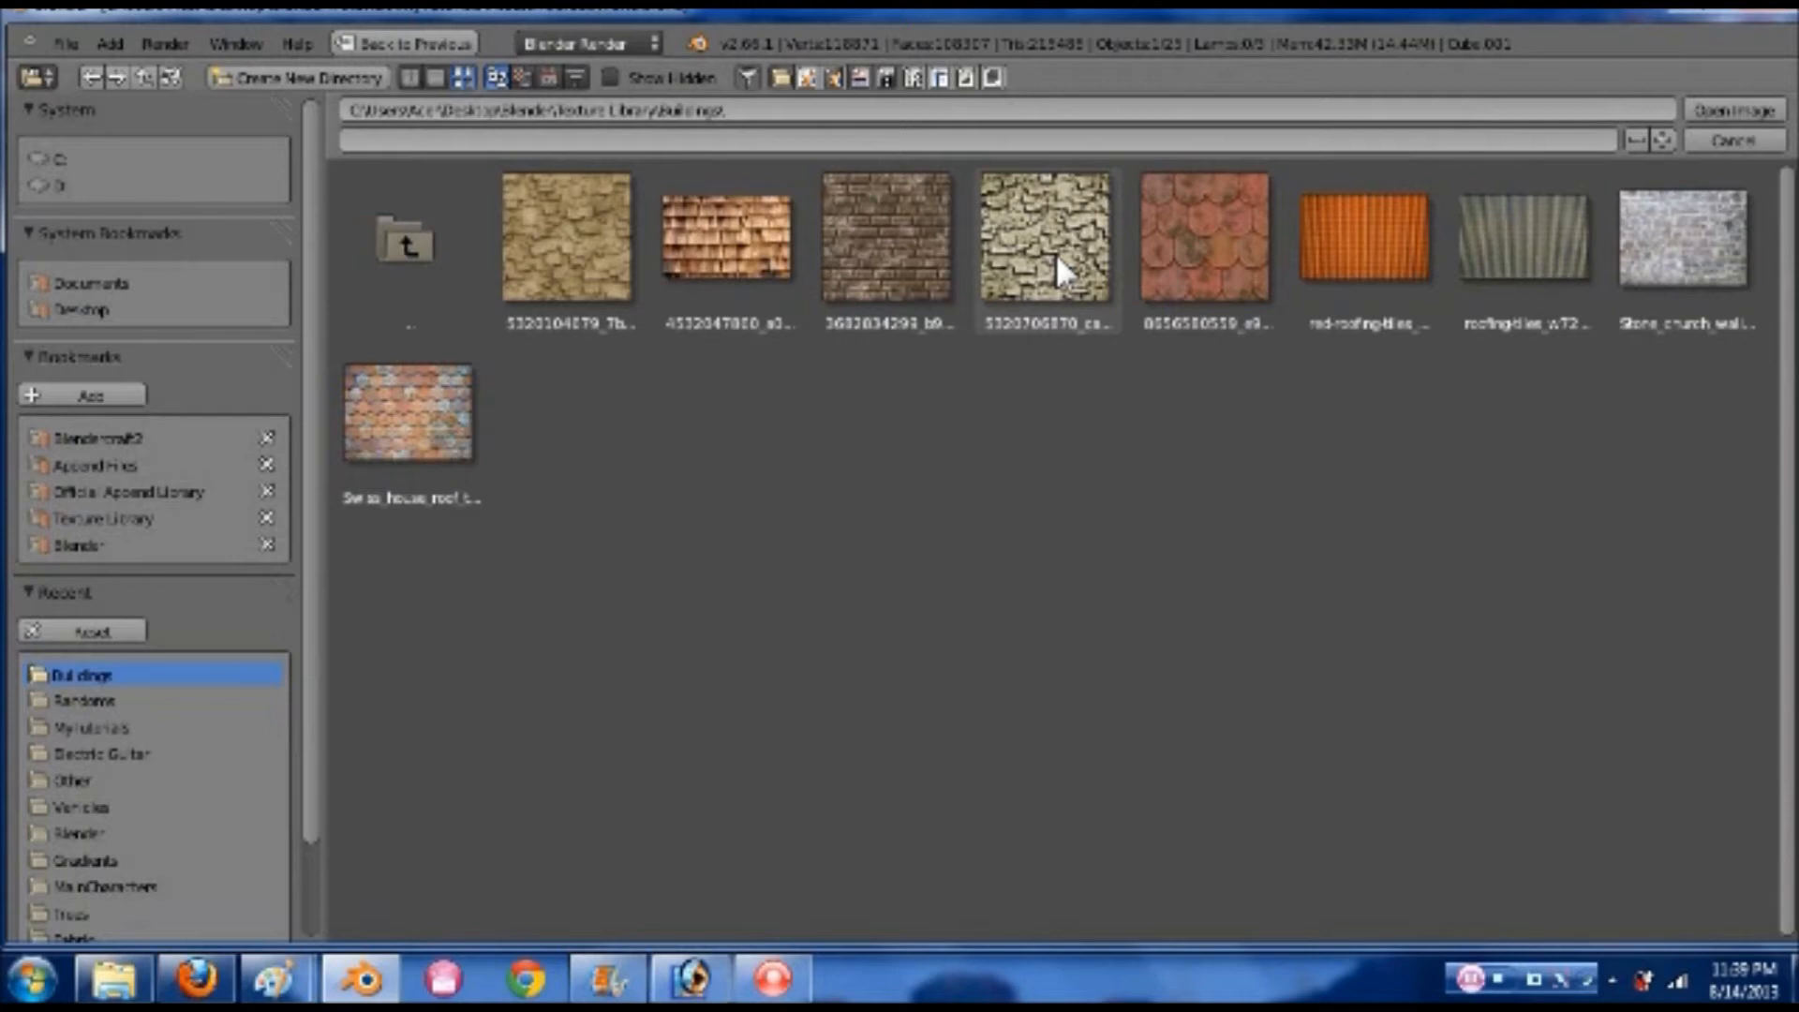
pyautogui.moveTo(1056, 259)
pyautogui.mouseDown()
pyautogui.moveTo(511, 272)
pyautogui.moveTo(532, 262)
pyautogui.moveTo(853, 398)
pyautogui.moveTo(1035, 262)
pyautogui.mouseUp()
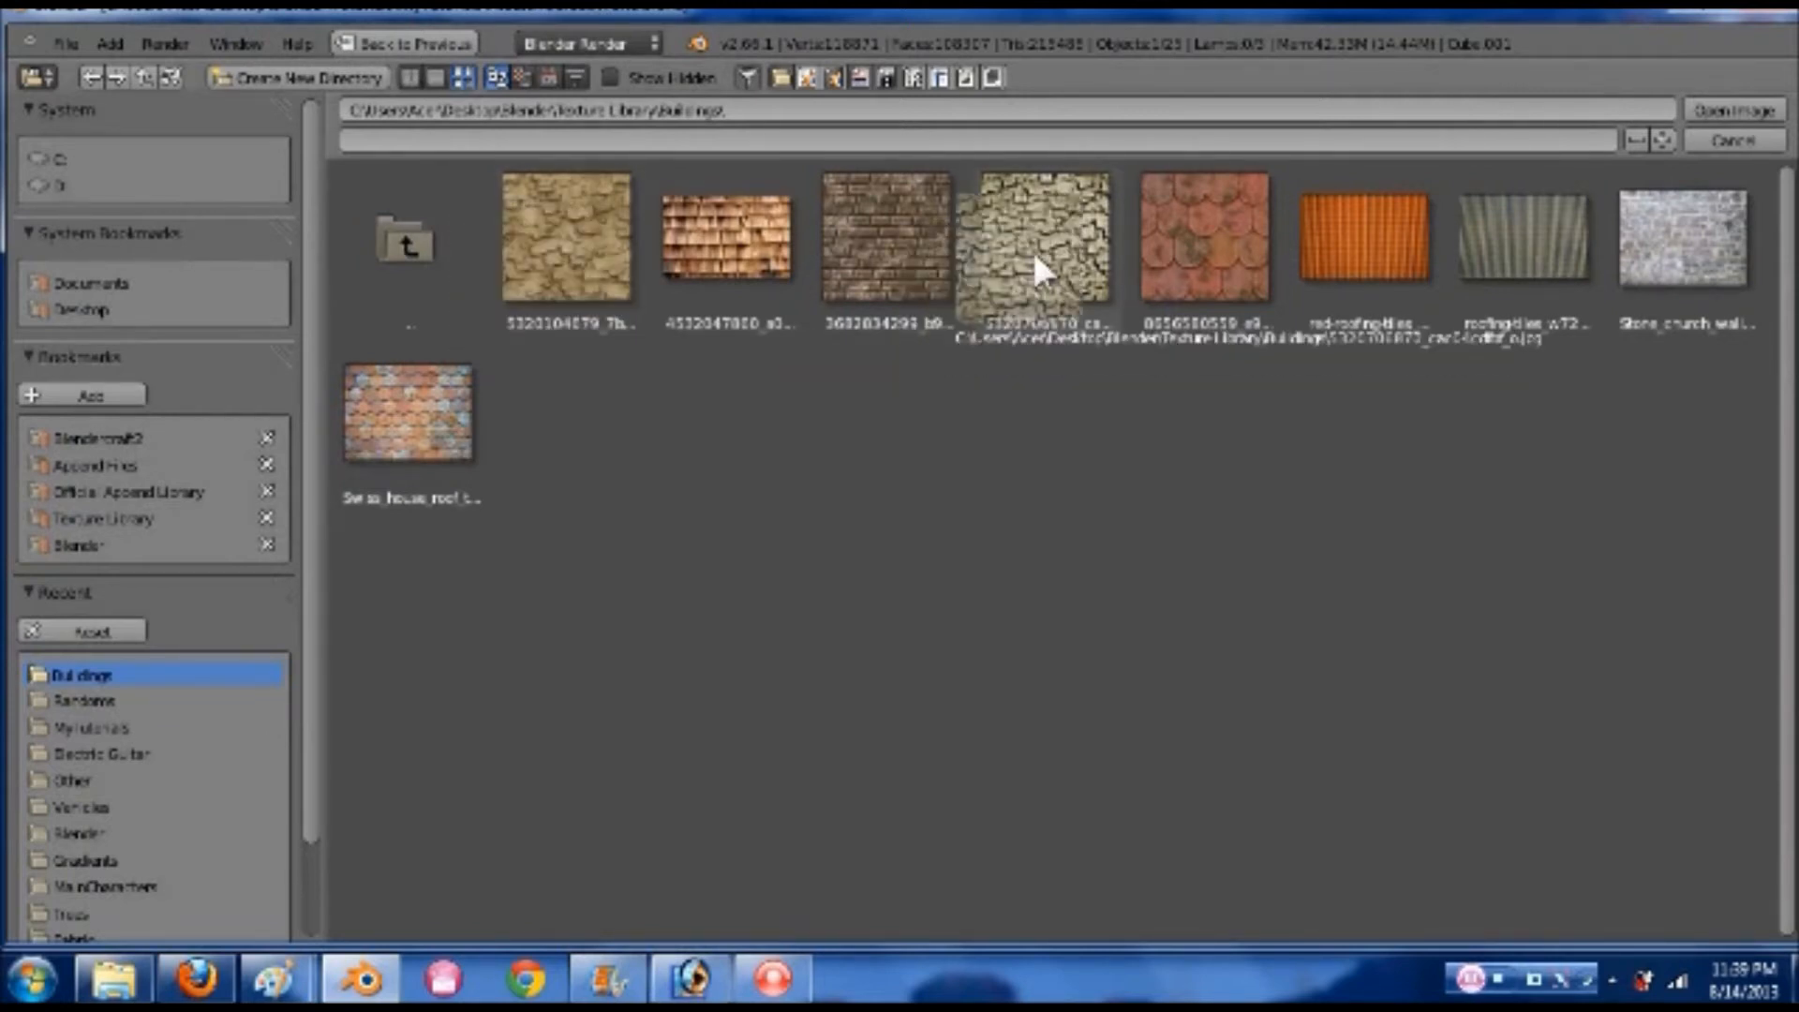
pyautogui.moveTo(1031, 248); pyautogui.dragTo(1097, 633)
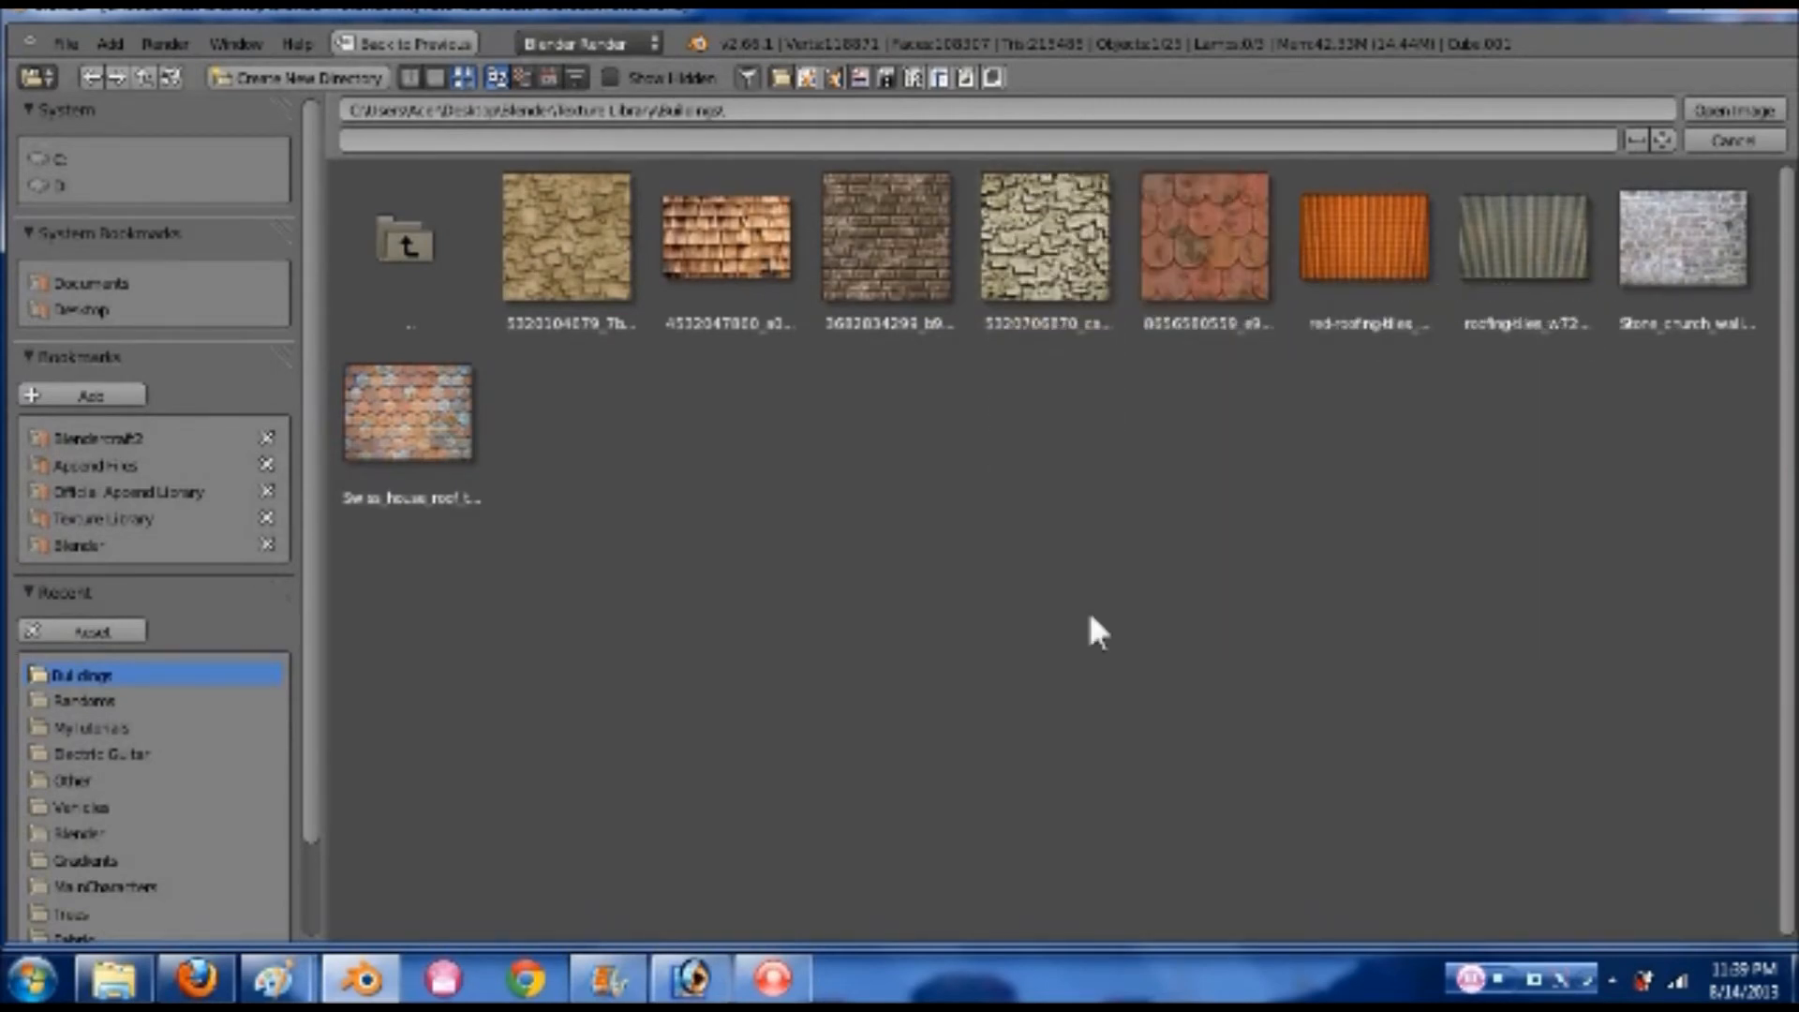
pyautogui.click(1048, 247)
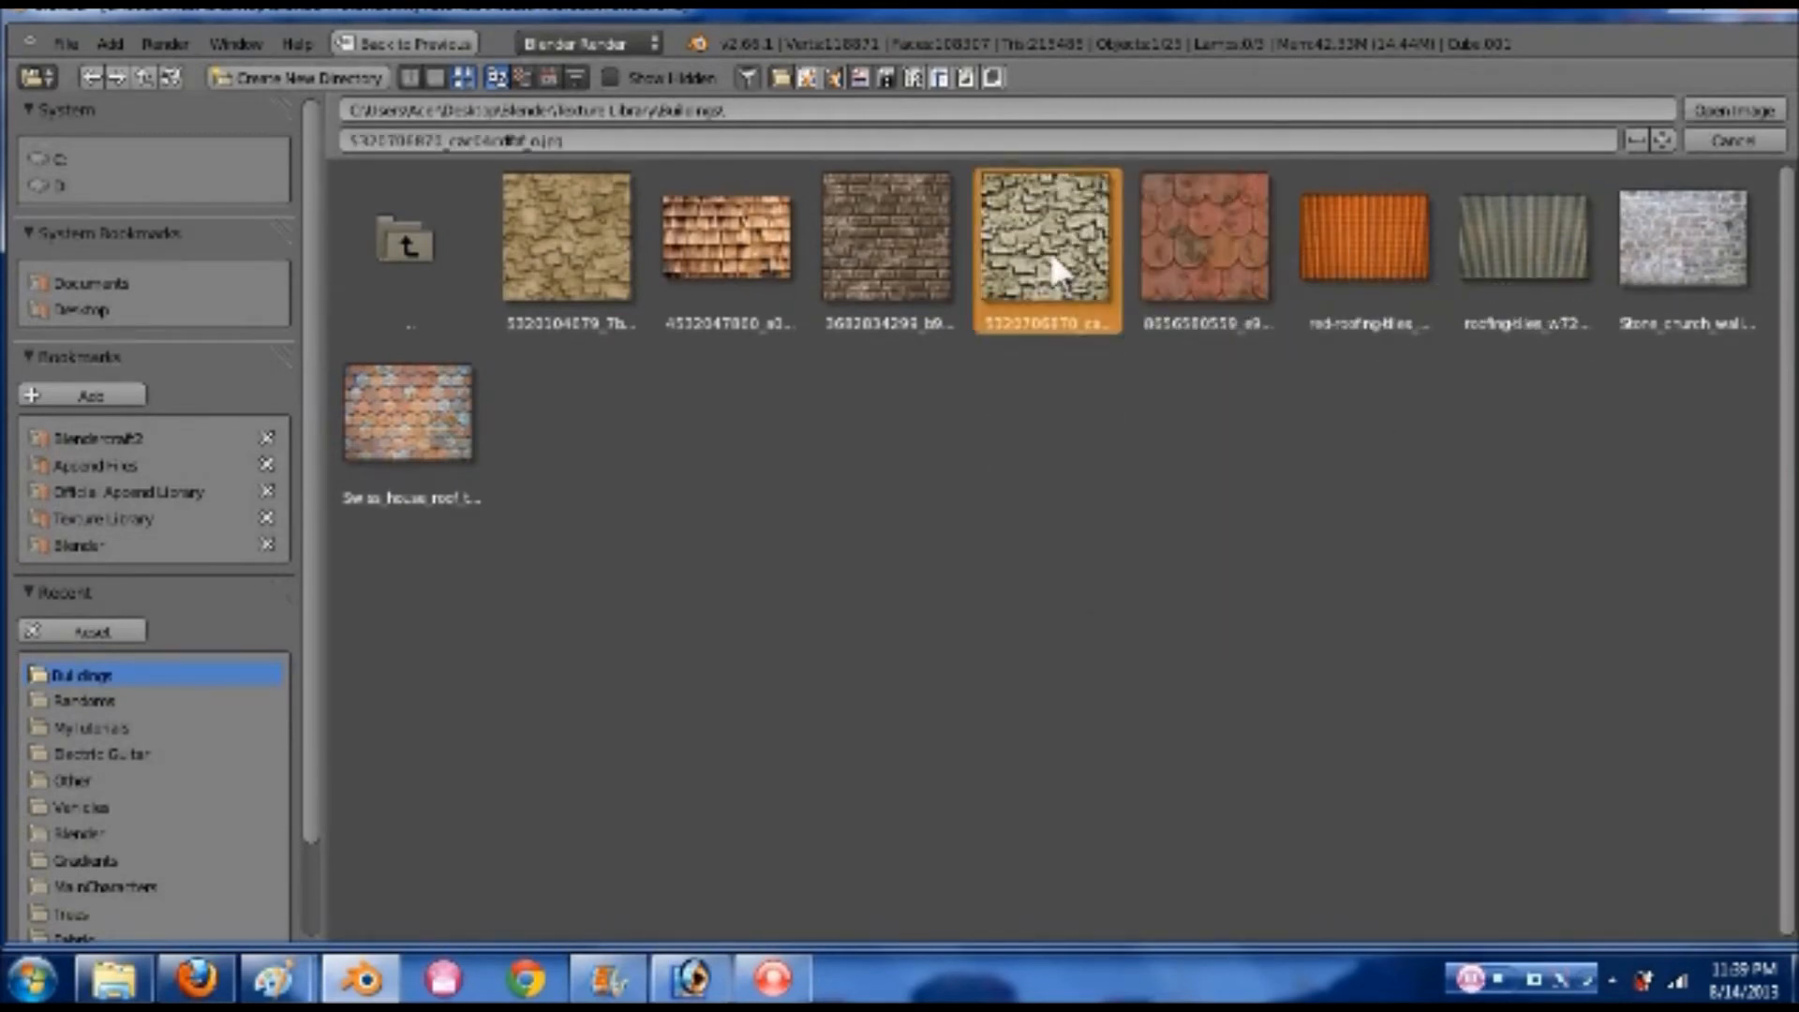
pyautogui.click(1714, 109)
# - Set the stone texture's mapping coordinates to UV
pyautogui.scroll(-4, 1498, 712)
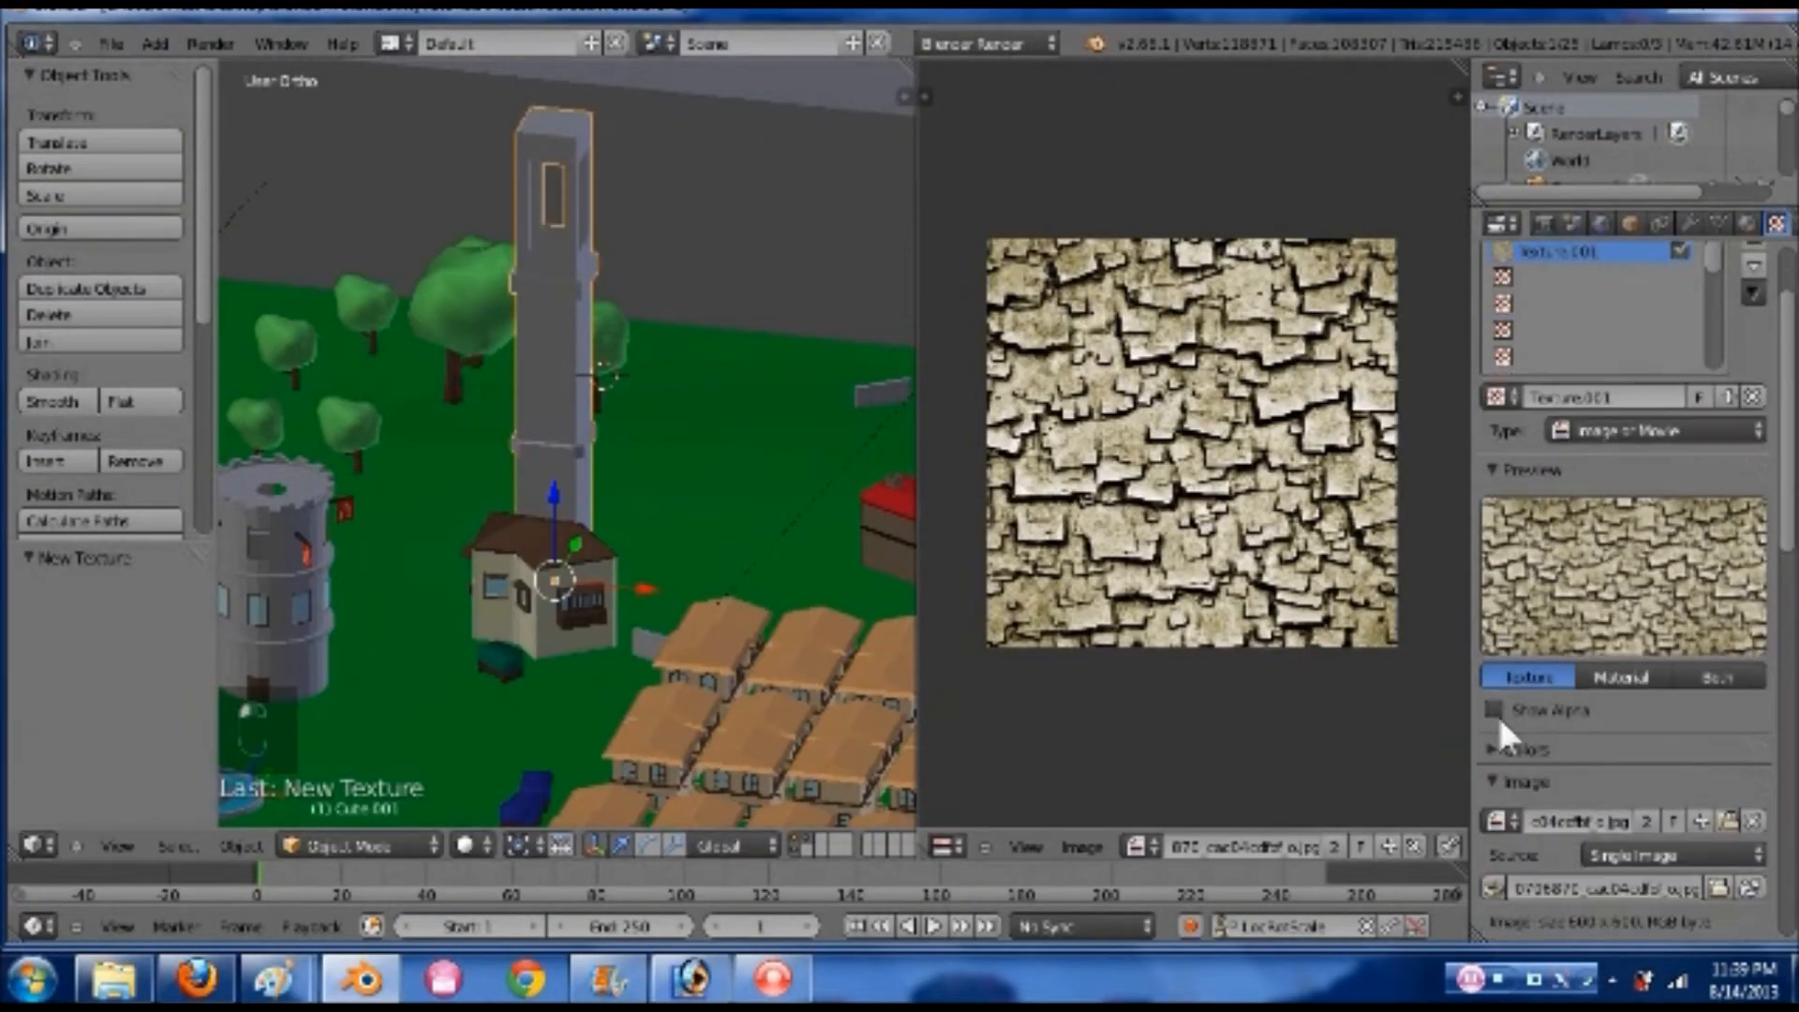
pyautogui.scroll(-4, 1560, 716)
pyautogui.scroll(-4, 1592, 736)
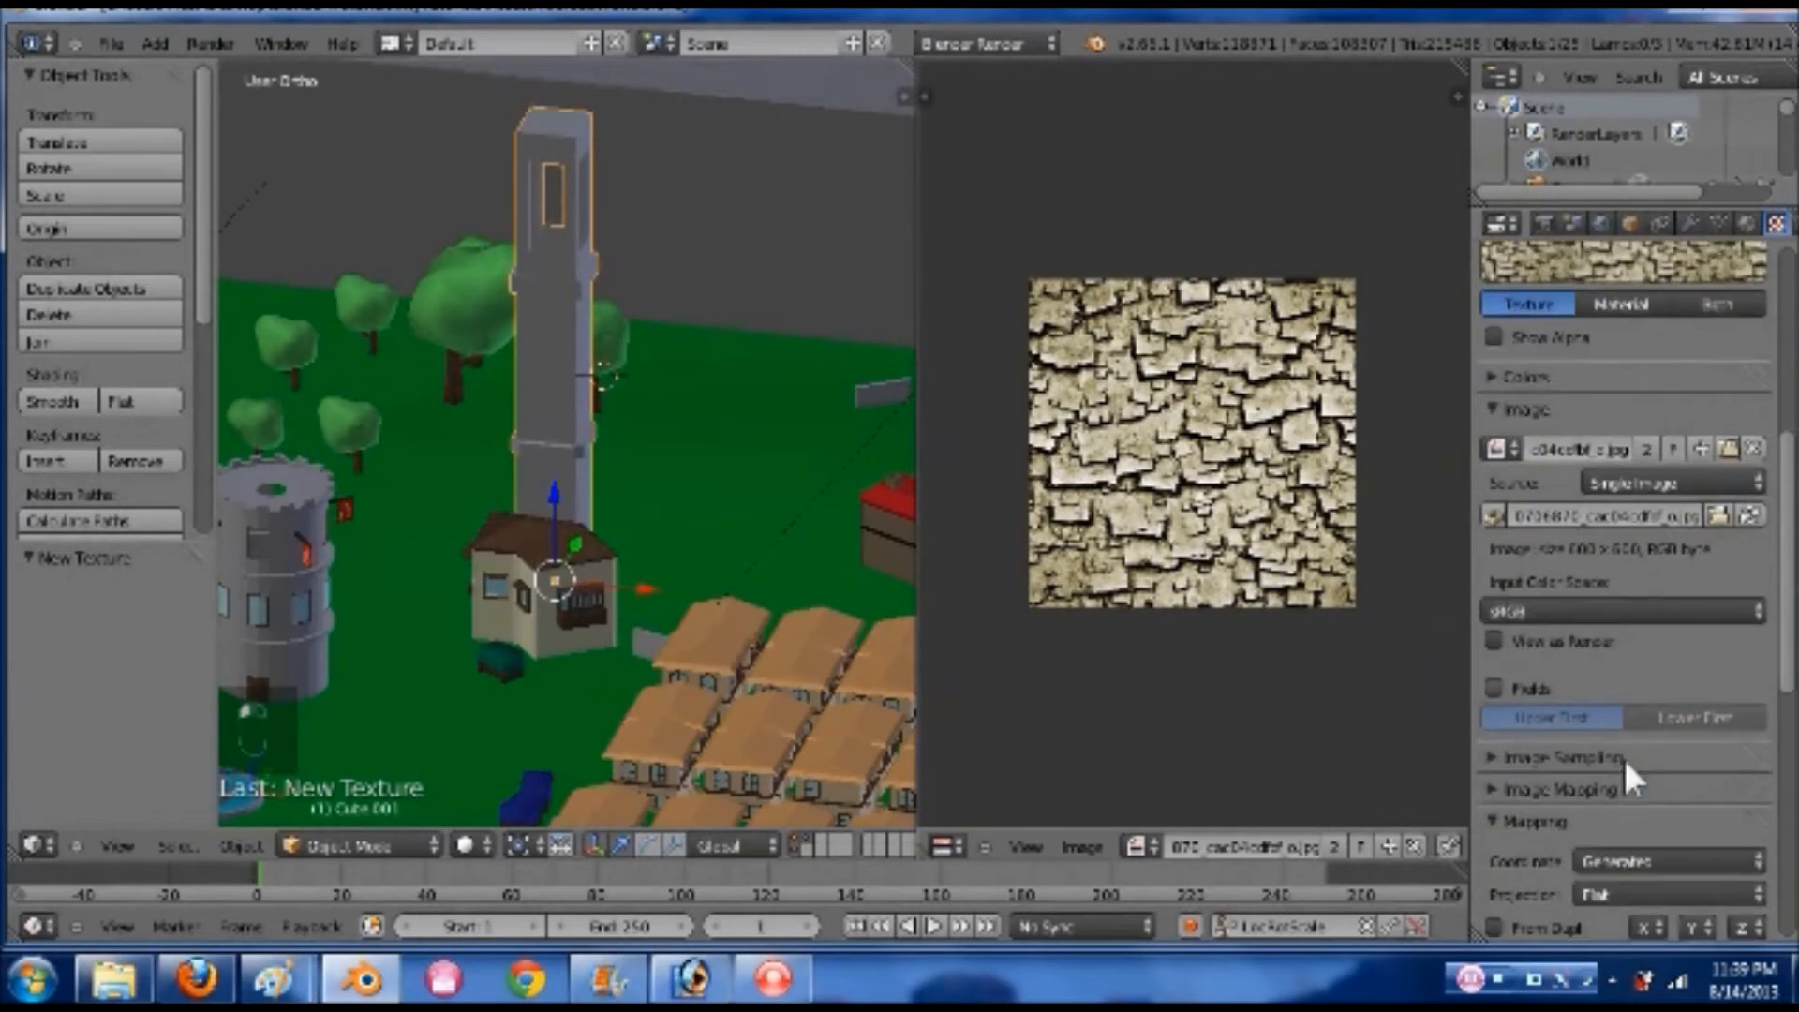
pyautogui.click(1633, 797)
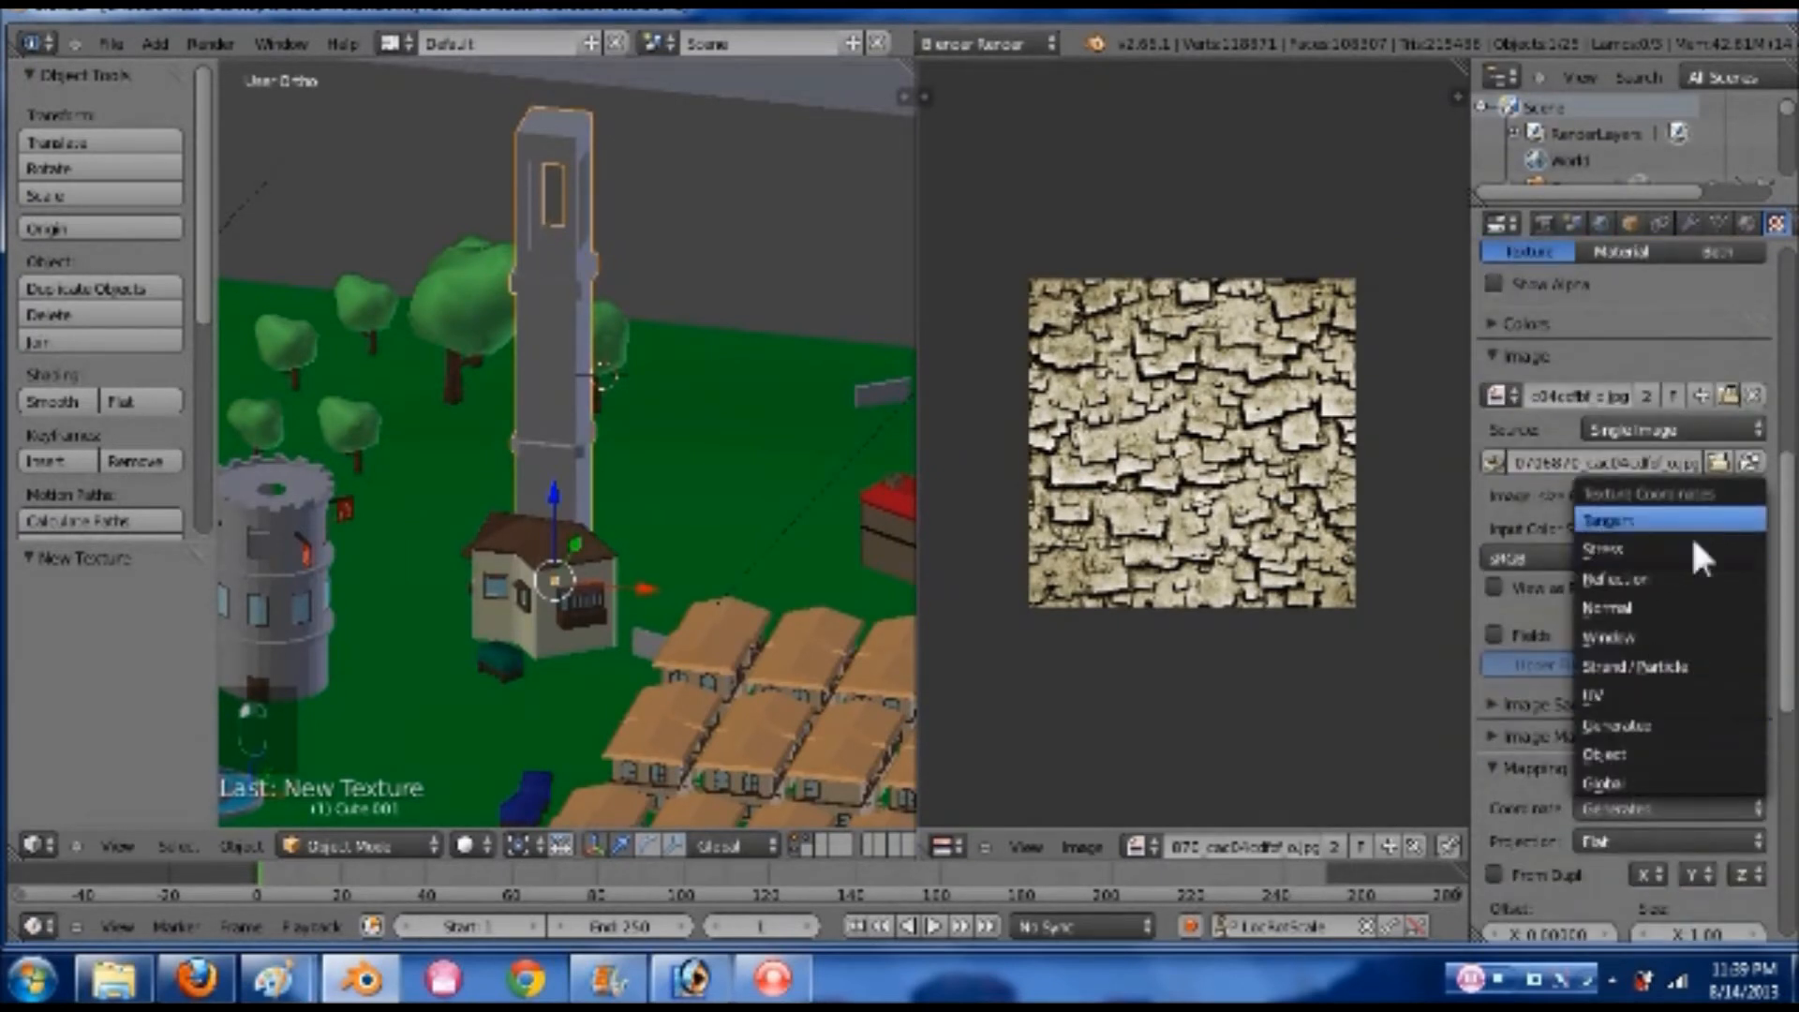
pyautogui.click(1645, 693)
# - Run a test render of the town with the UV-mapped stone texture
pyautogui.click(211, 43)
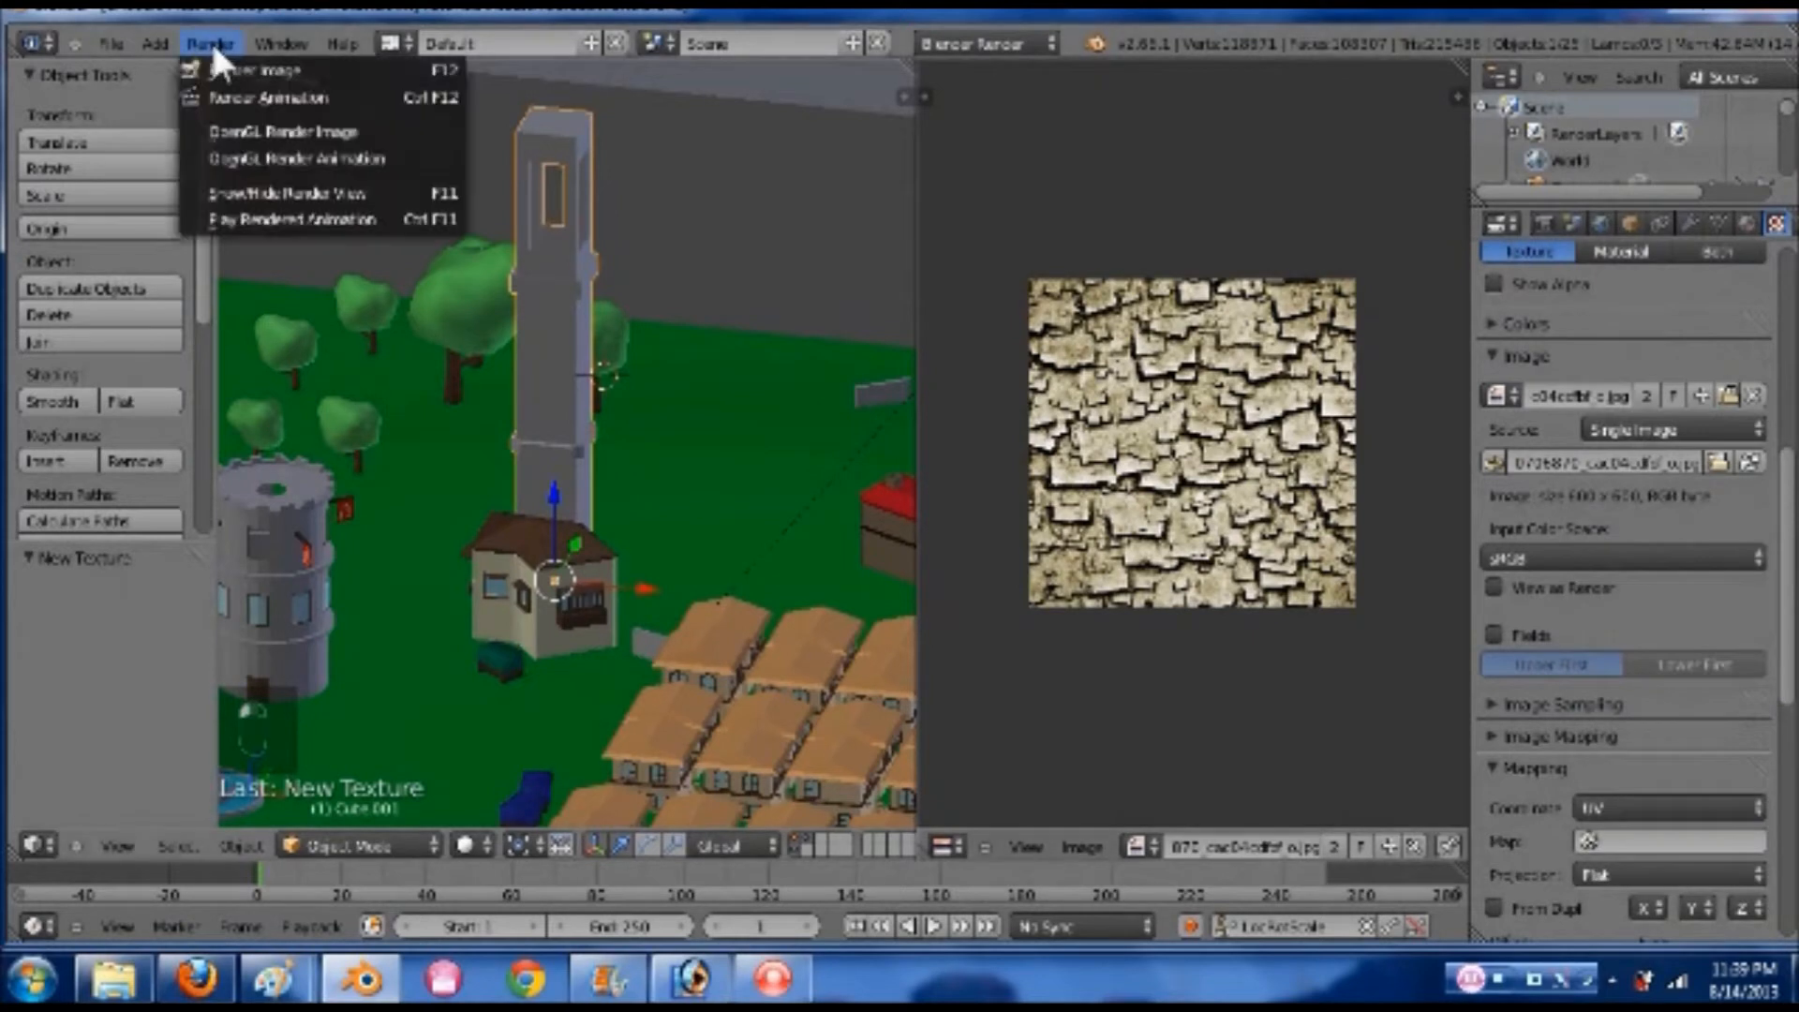
pyautogui.click(230, 65)
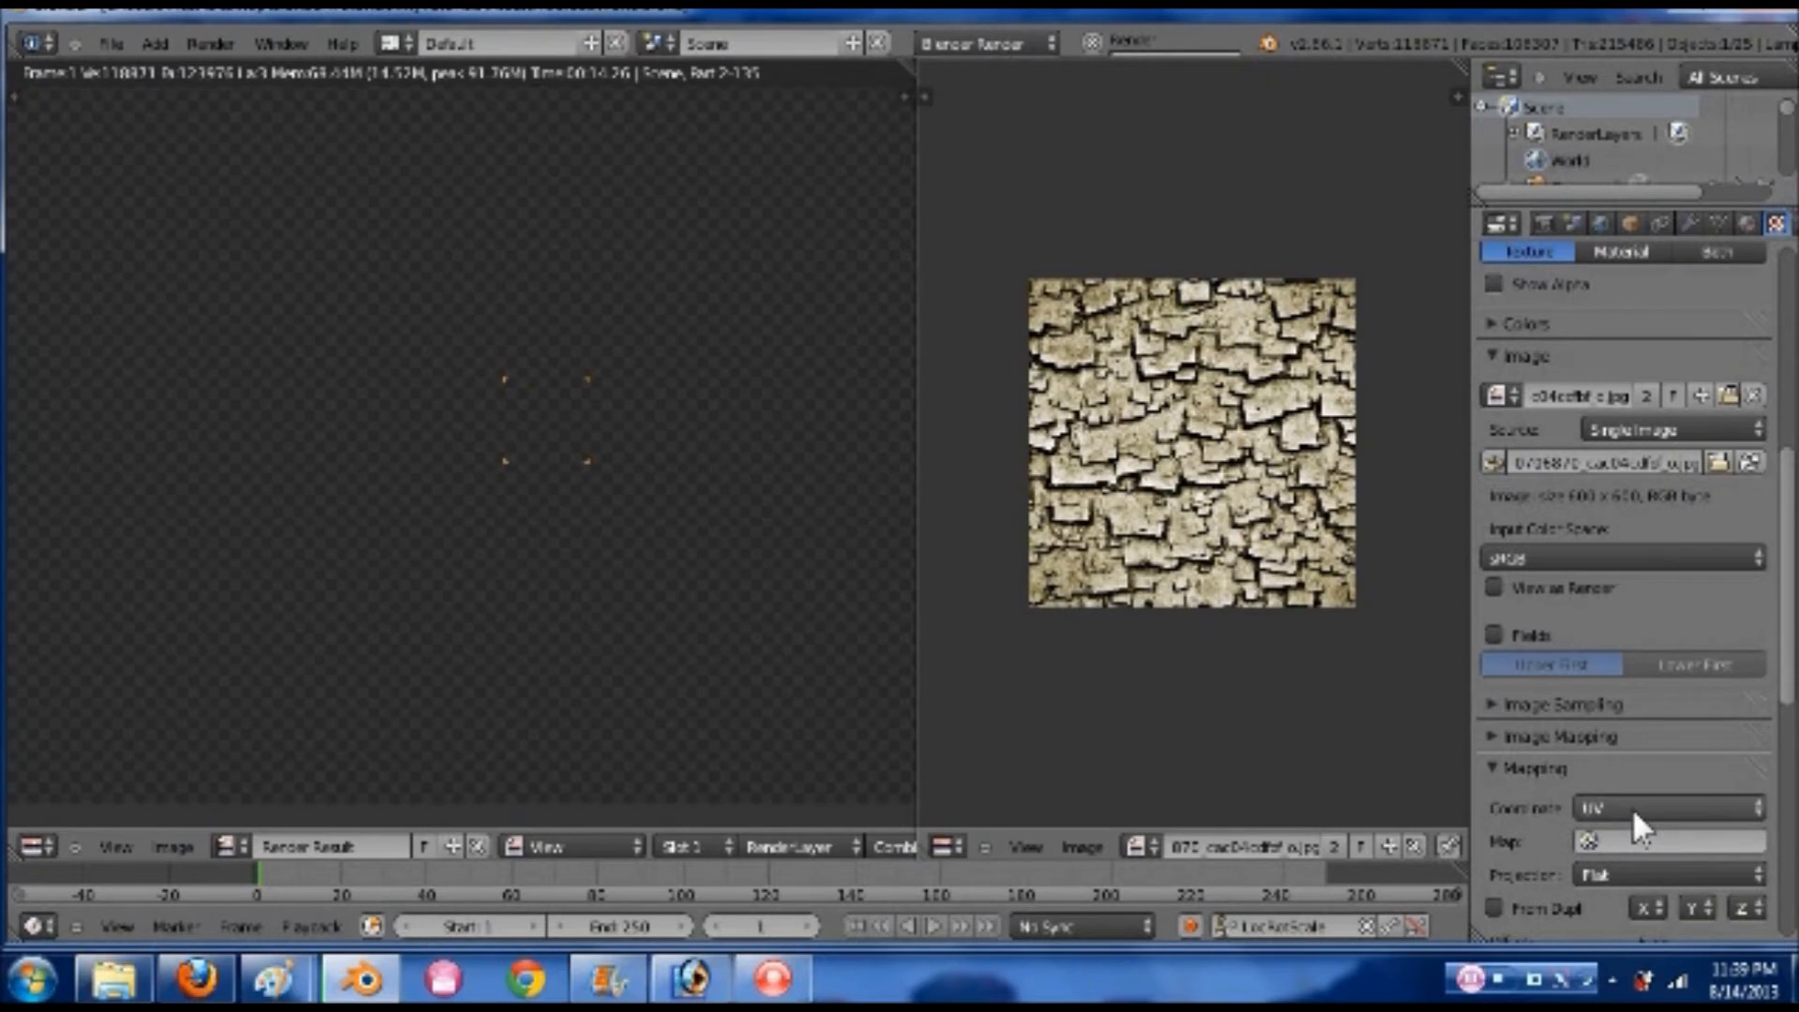
pyautogui.click(1632, 808)
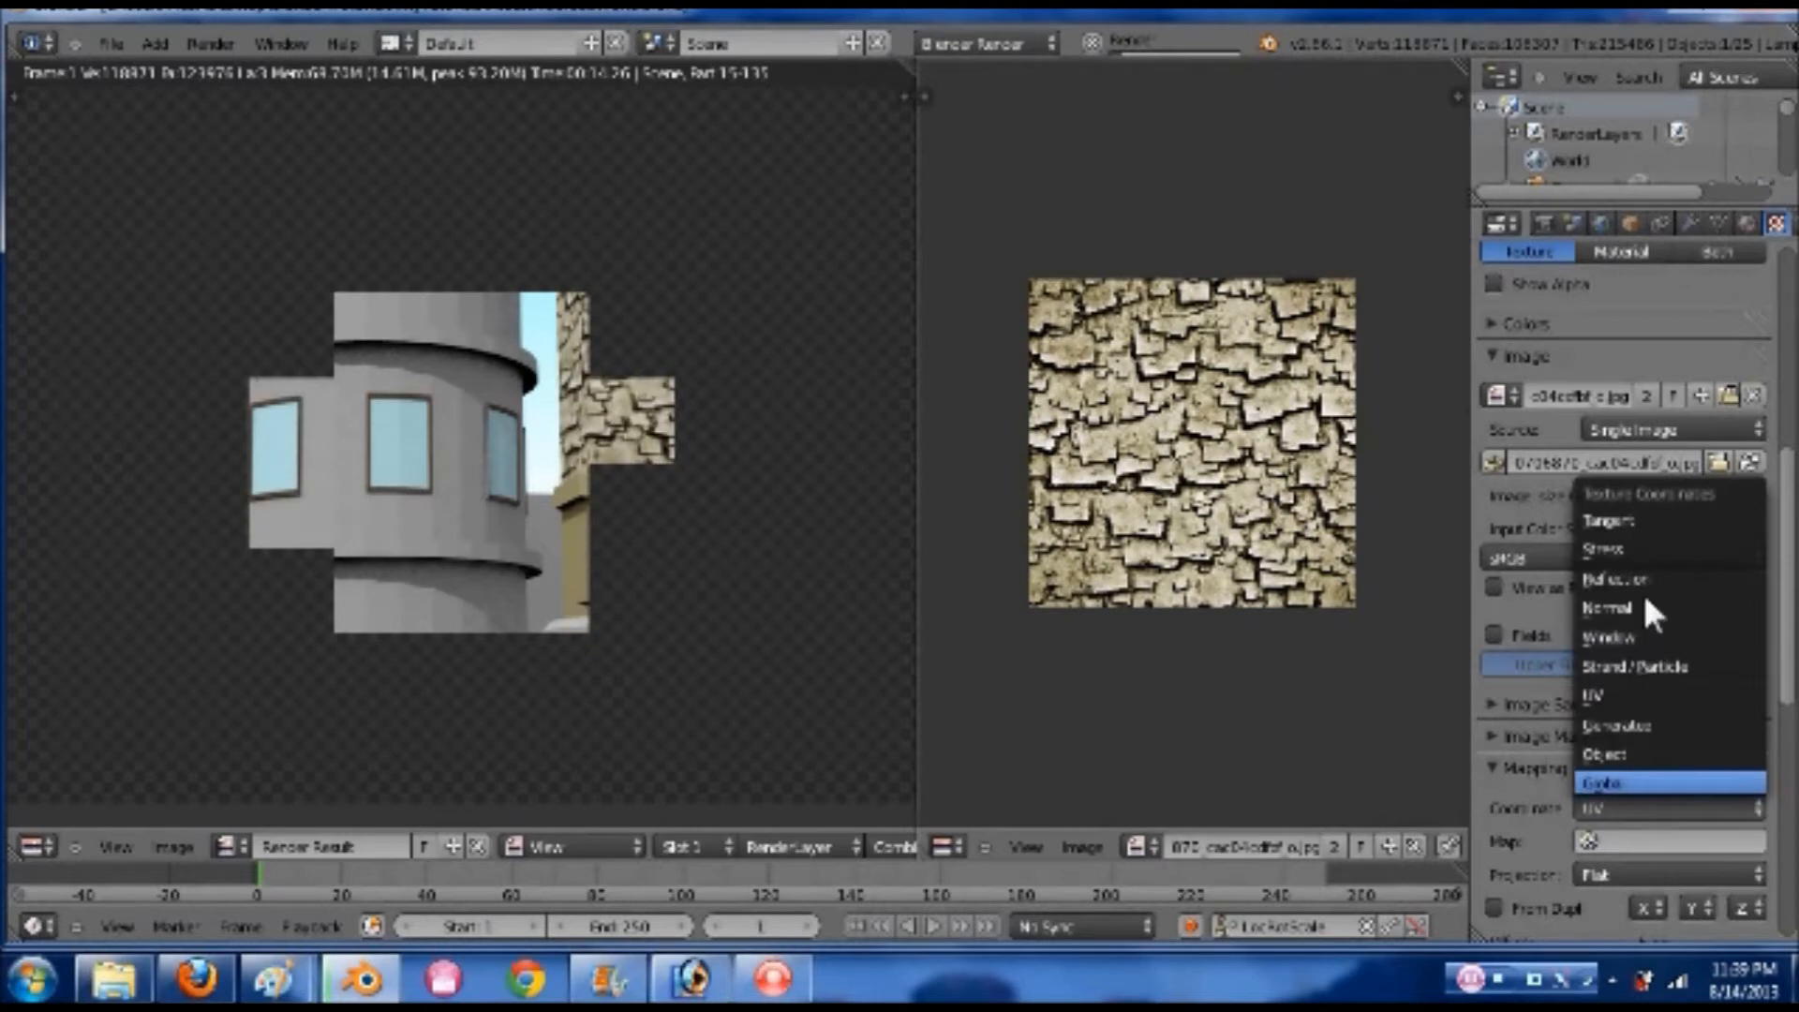
pyautogui.click(1600, 870)
pyautogui.click(1628, 875)
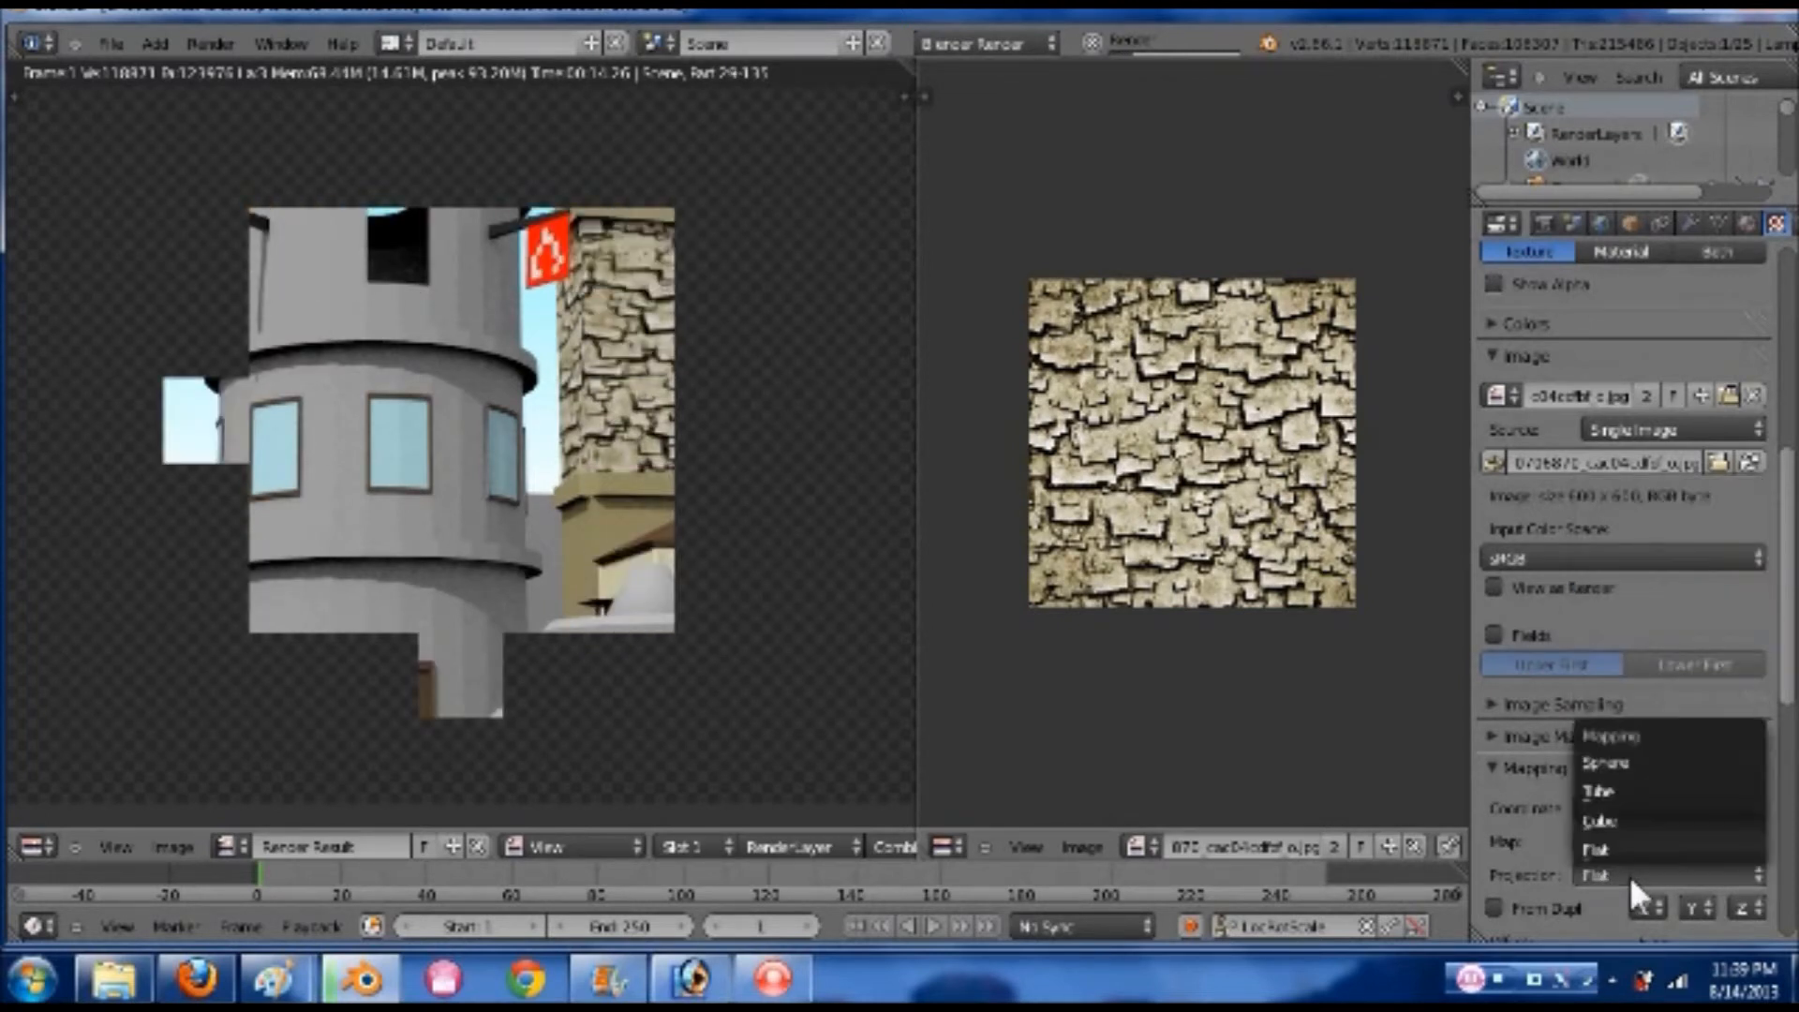
pyautogui.click(1519, 793)
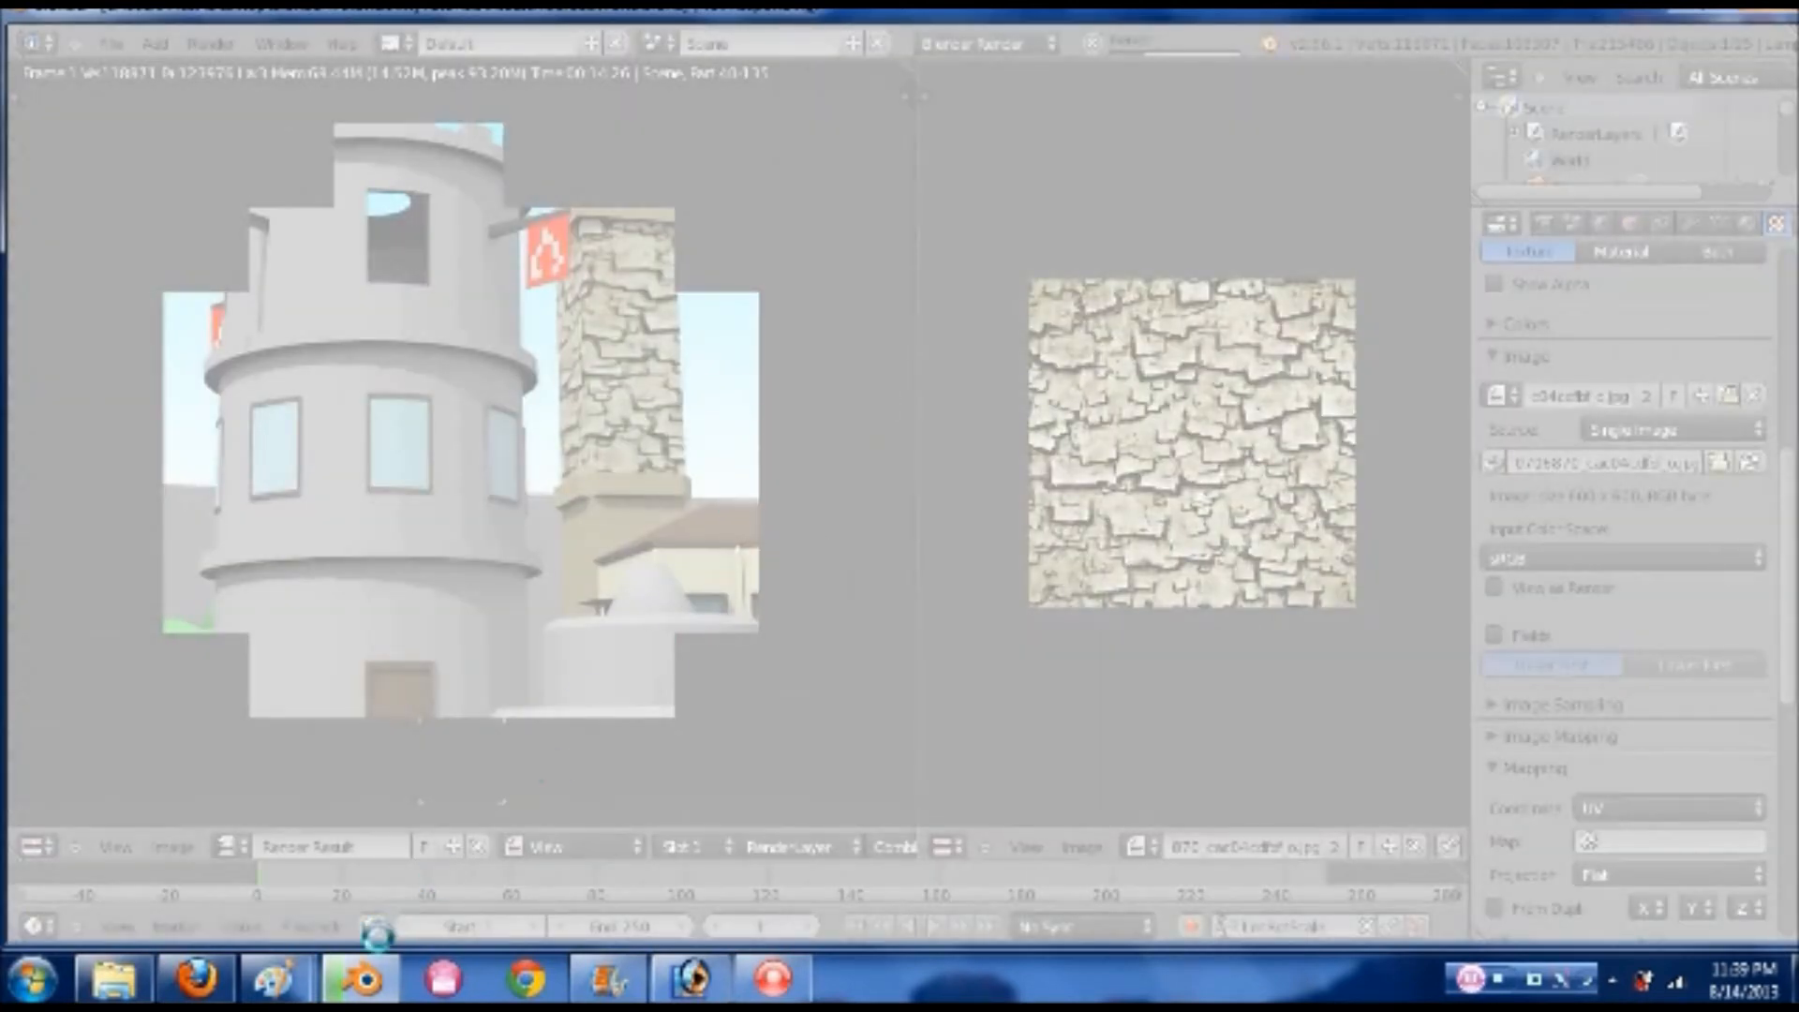
# - Launch a second Blender instance while the test render is running
pyautogui.moveTo(372, 984)
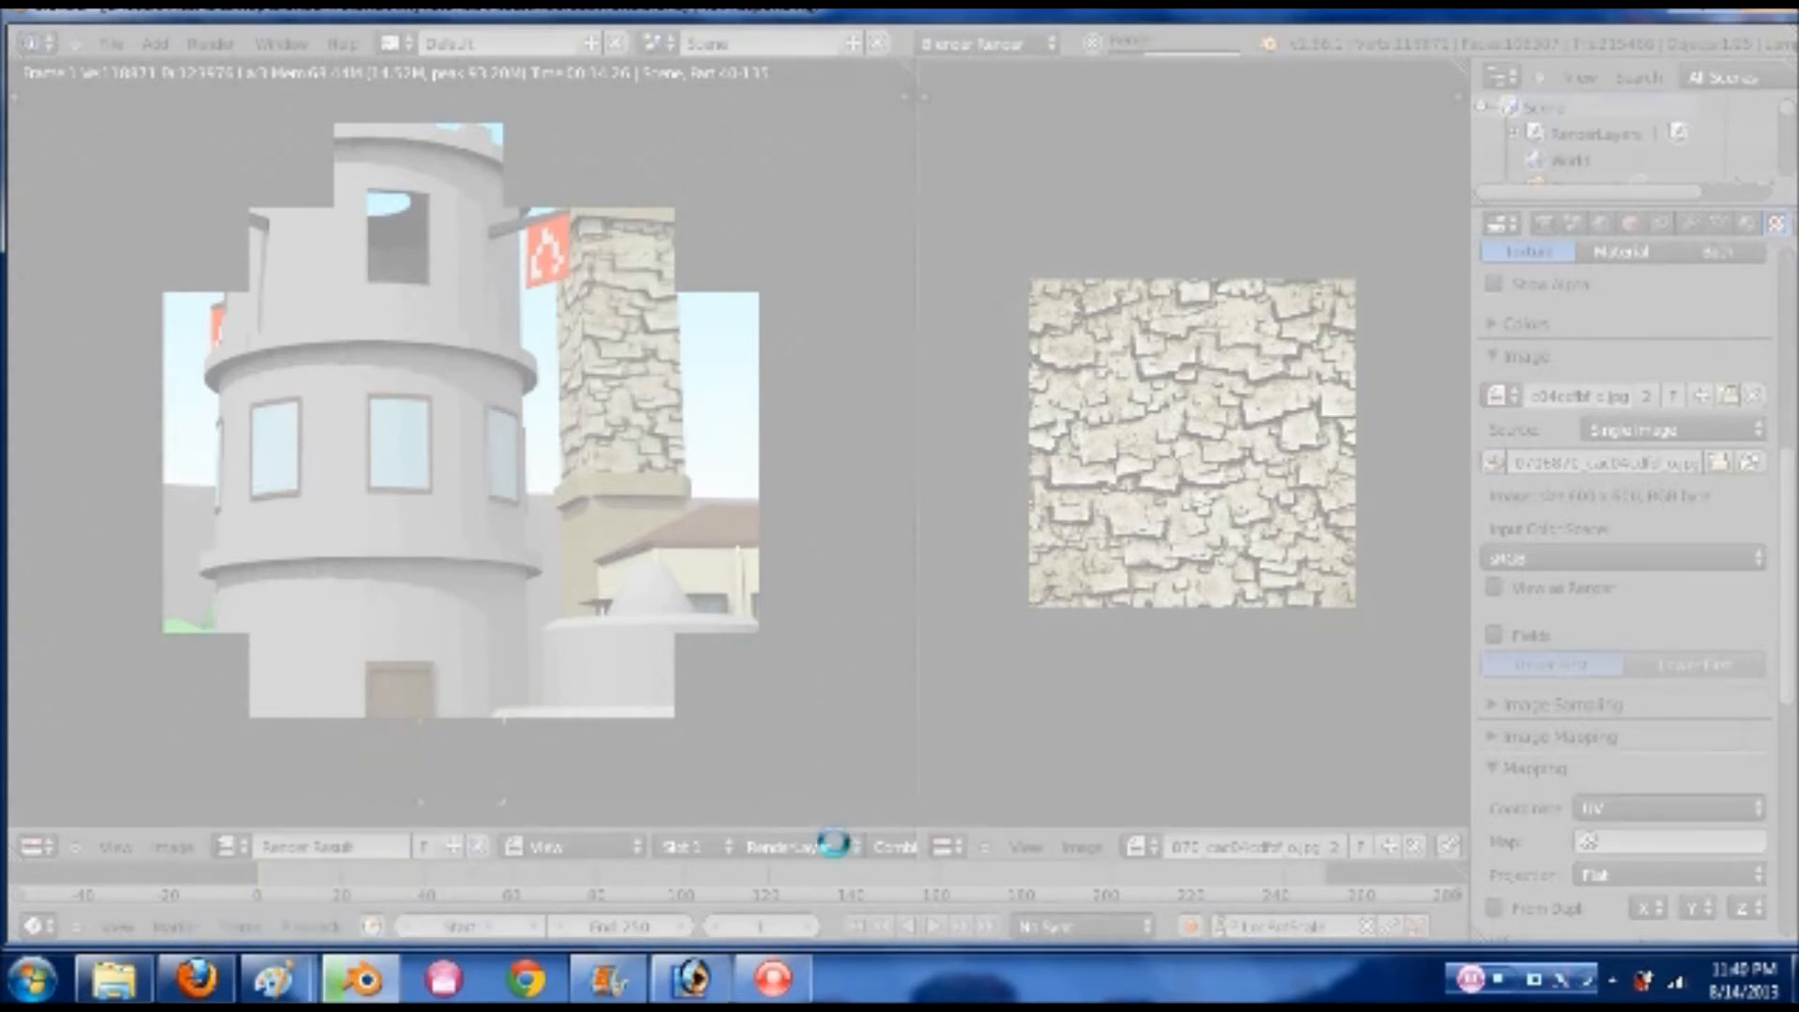
pyautogui.rightClick(394, 989)
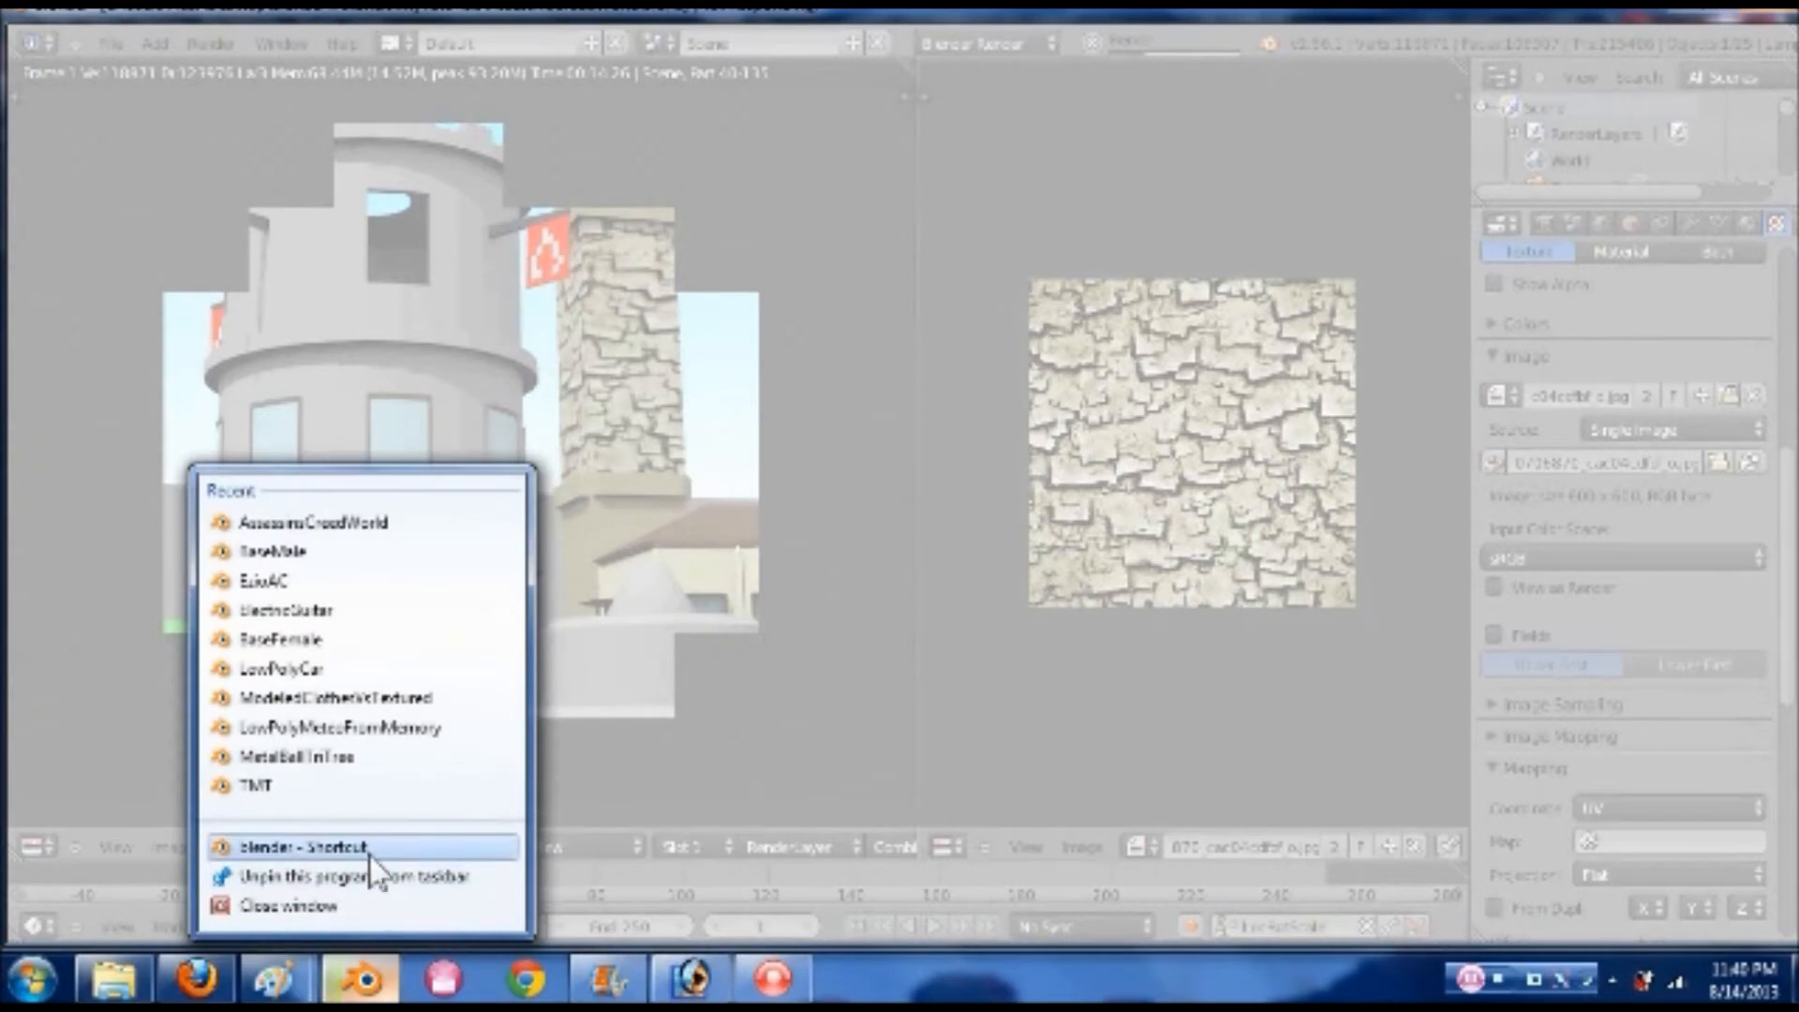
pyautogui.click(369, 851)
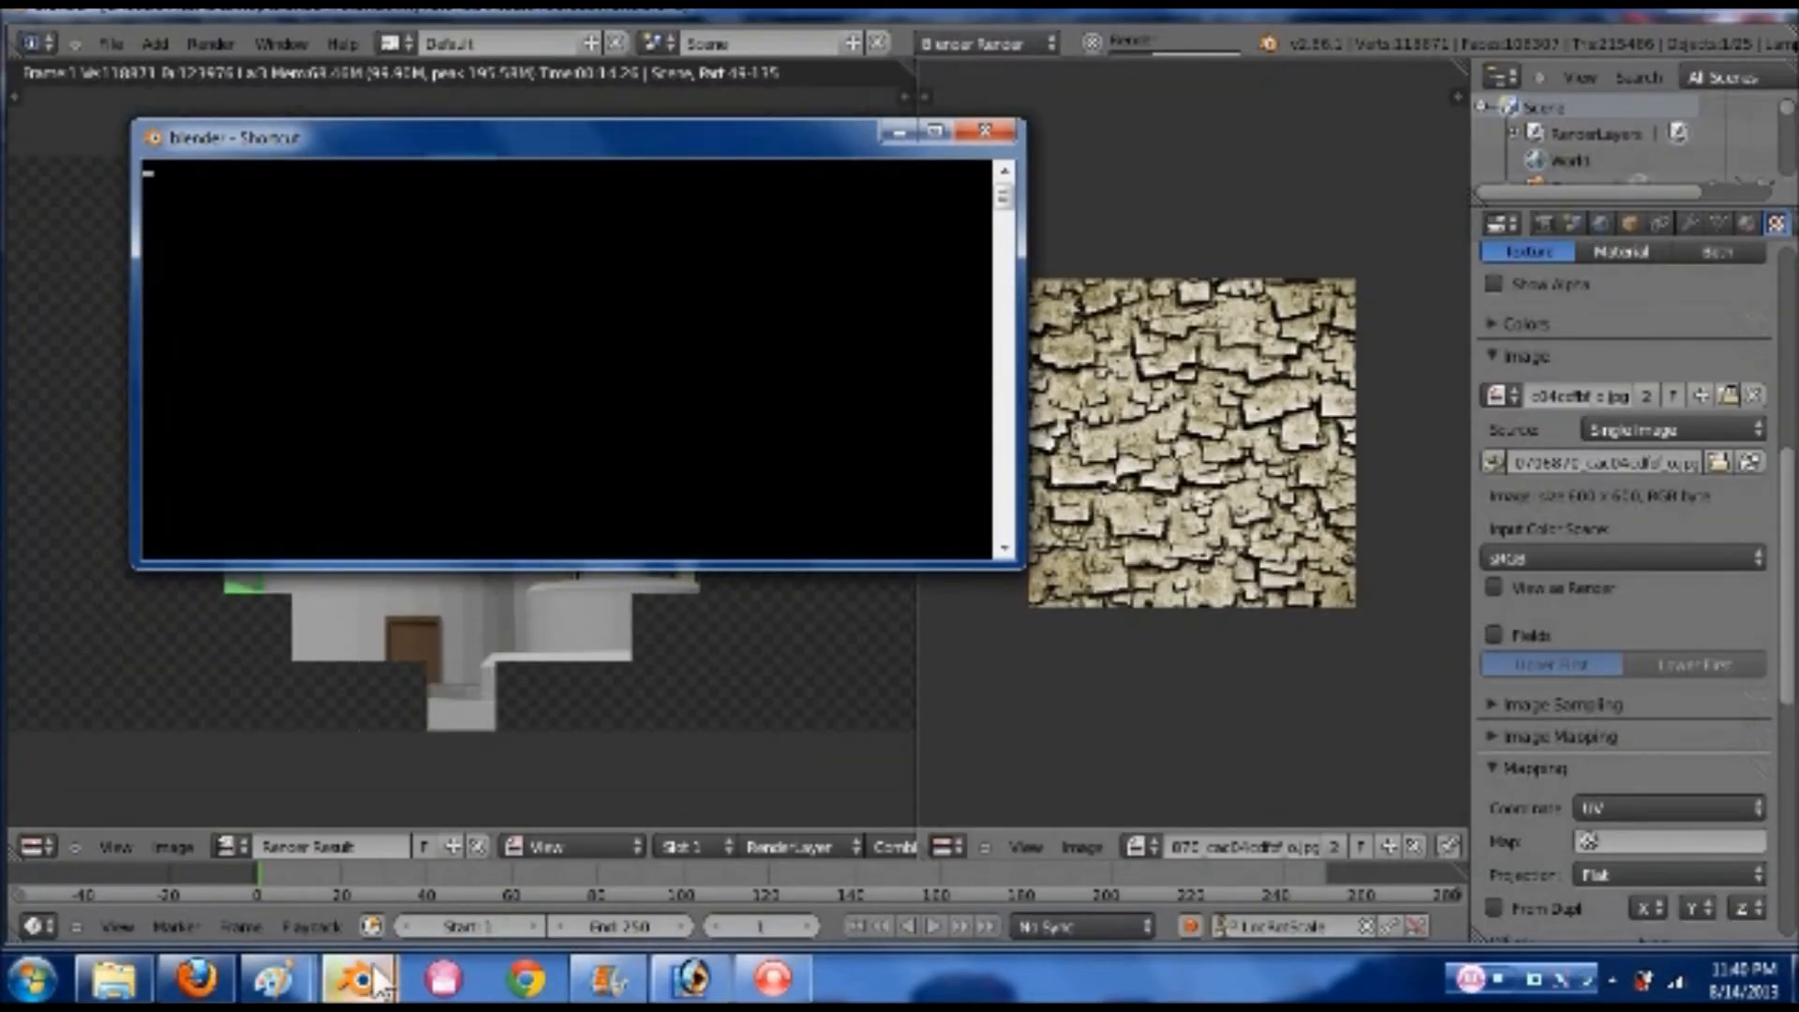
pyautogui.moveTo(358, 980)
pyautogui.click(249, 817)
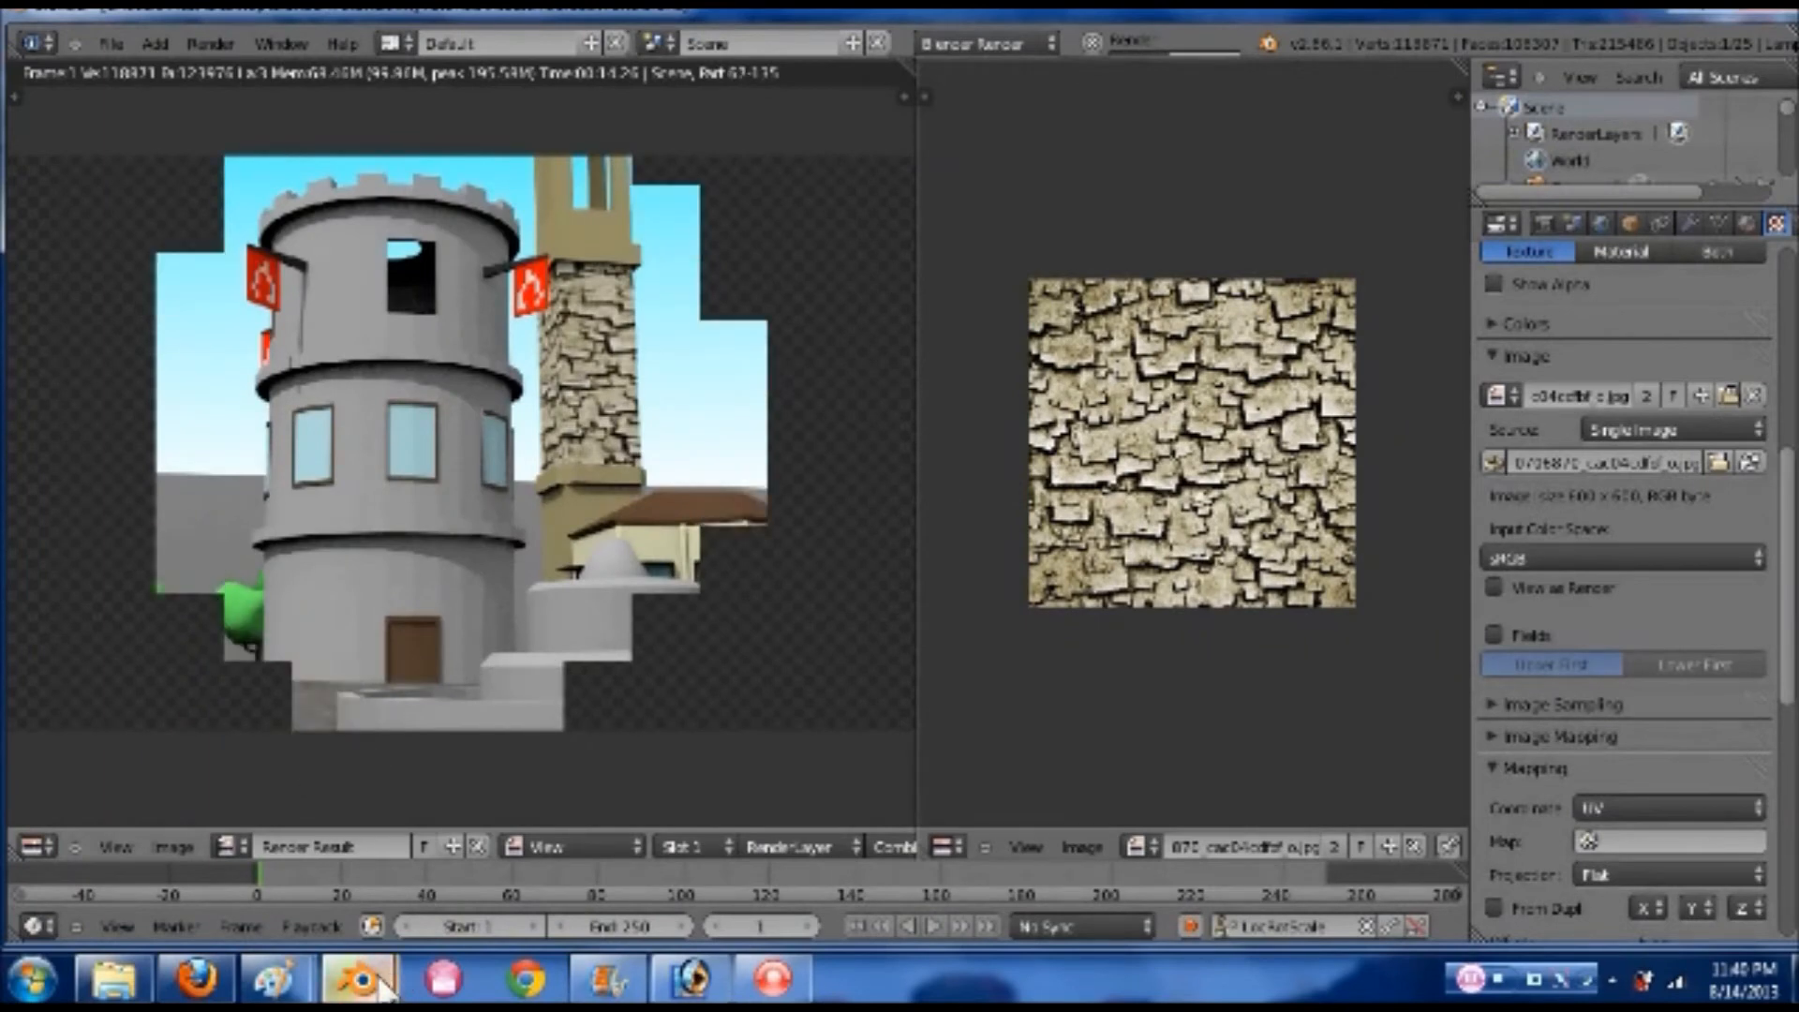
pyautogui.moveTo(382, 984)
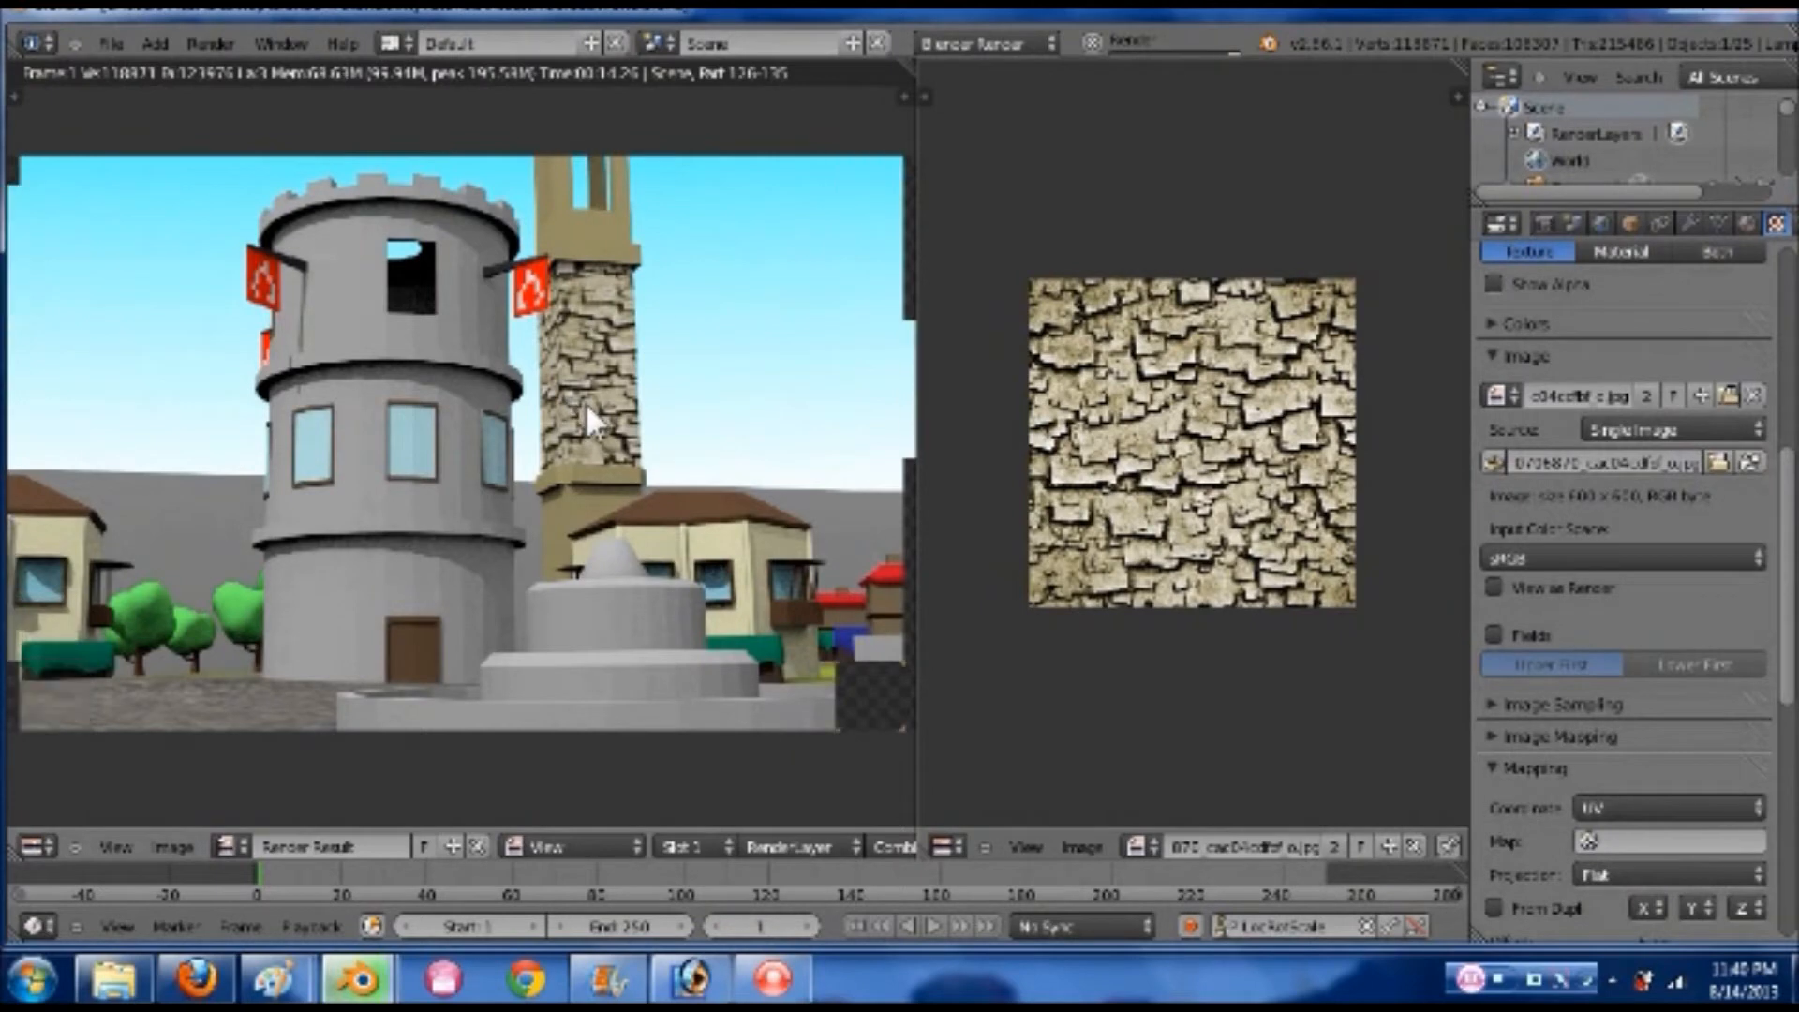
# - Close the test render and save the town file
pyautogui.press('Escape')
pyautogui.press('Escape')
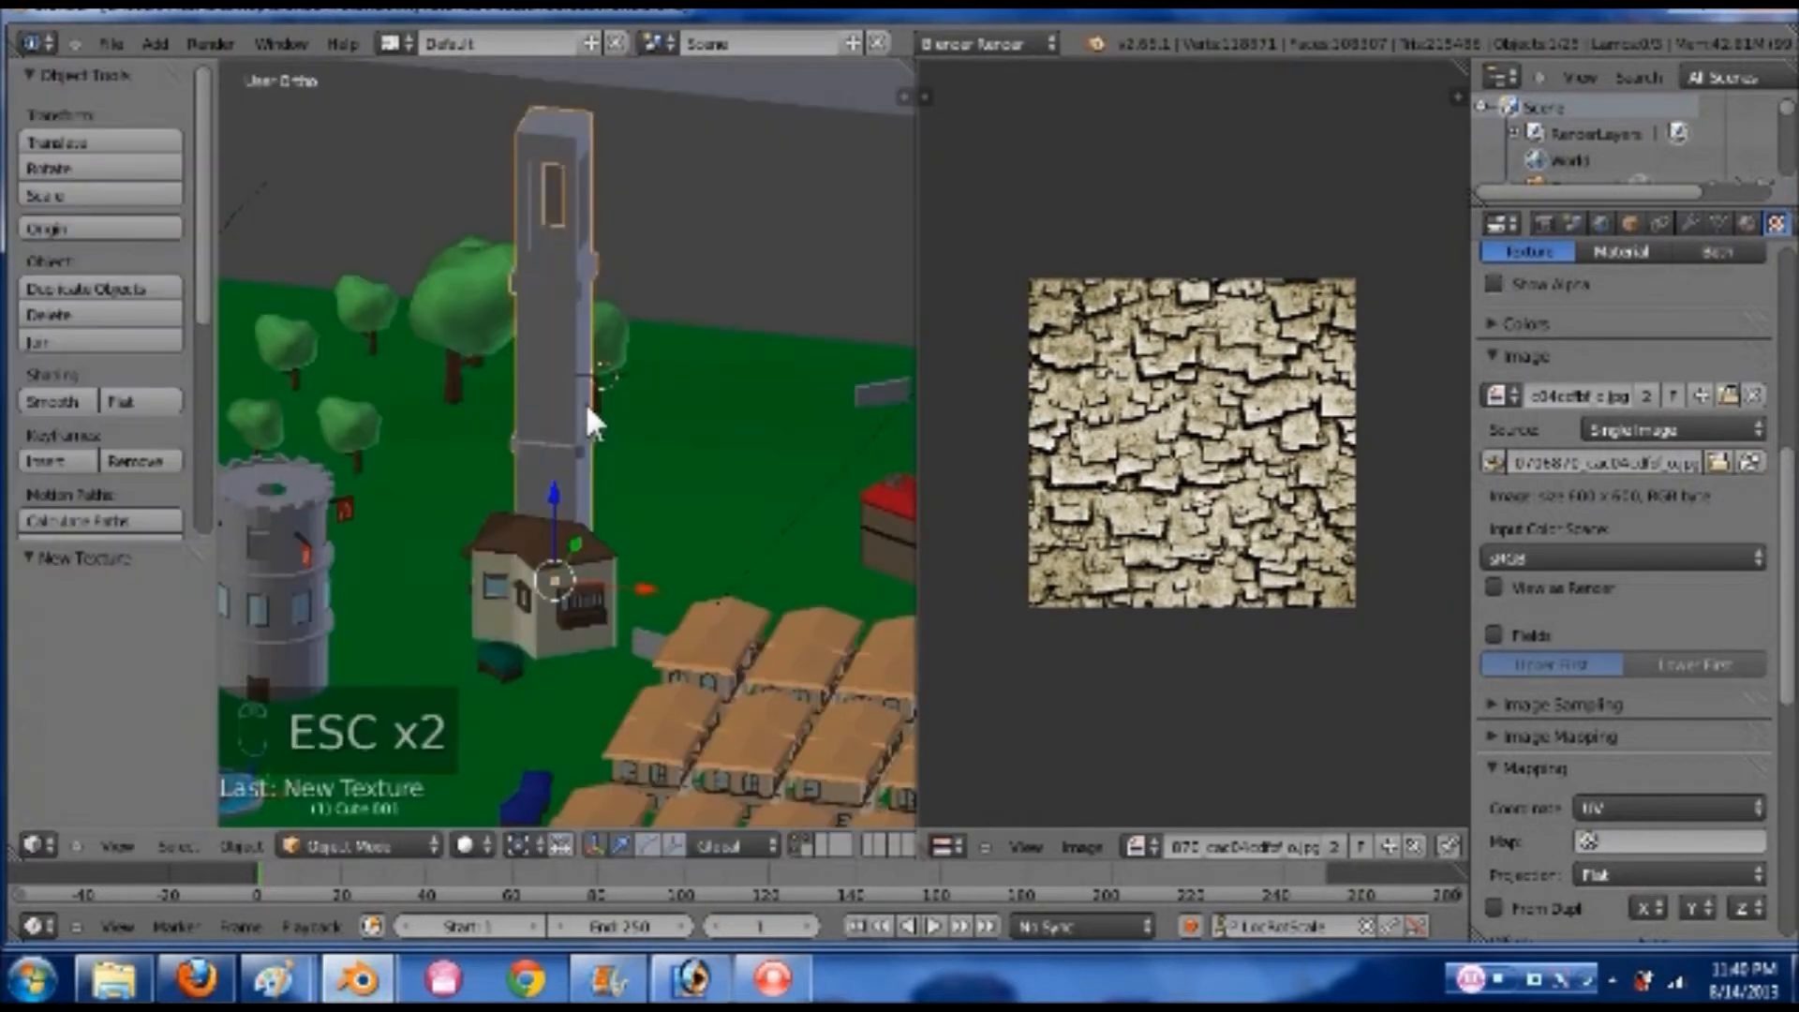
pyautogui.hotkey('ctrl', 's')
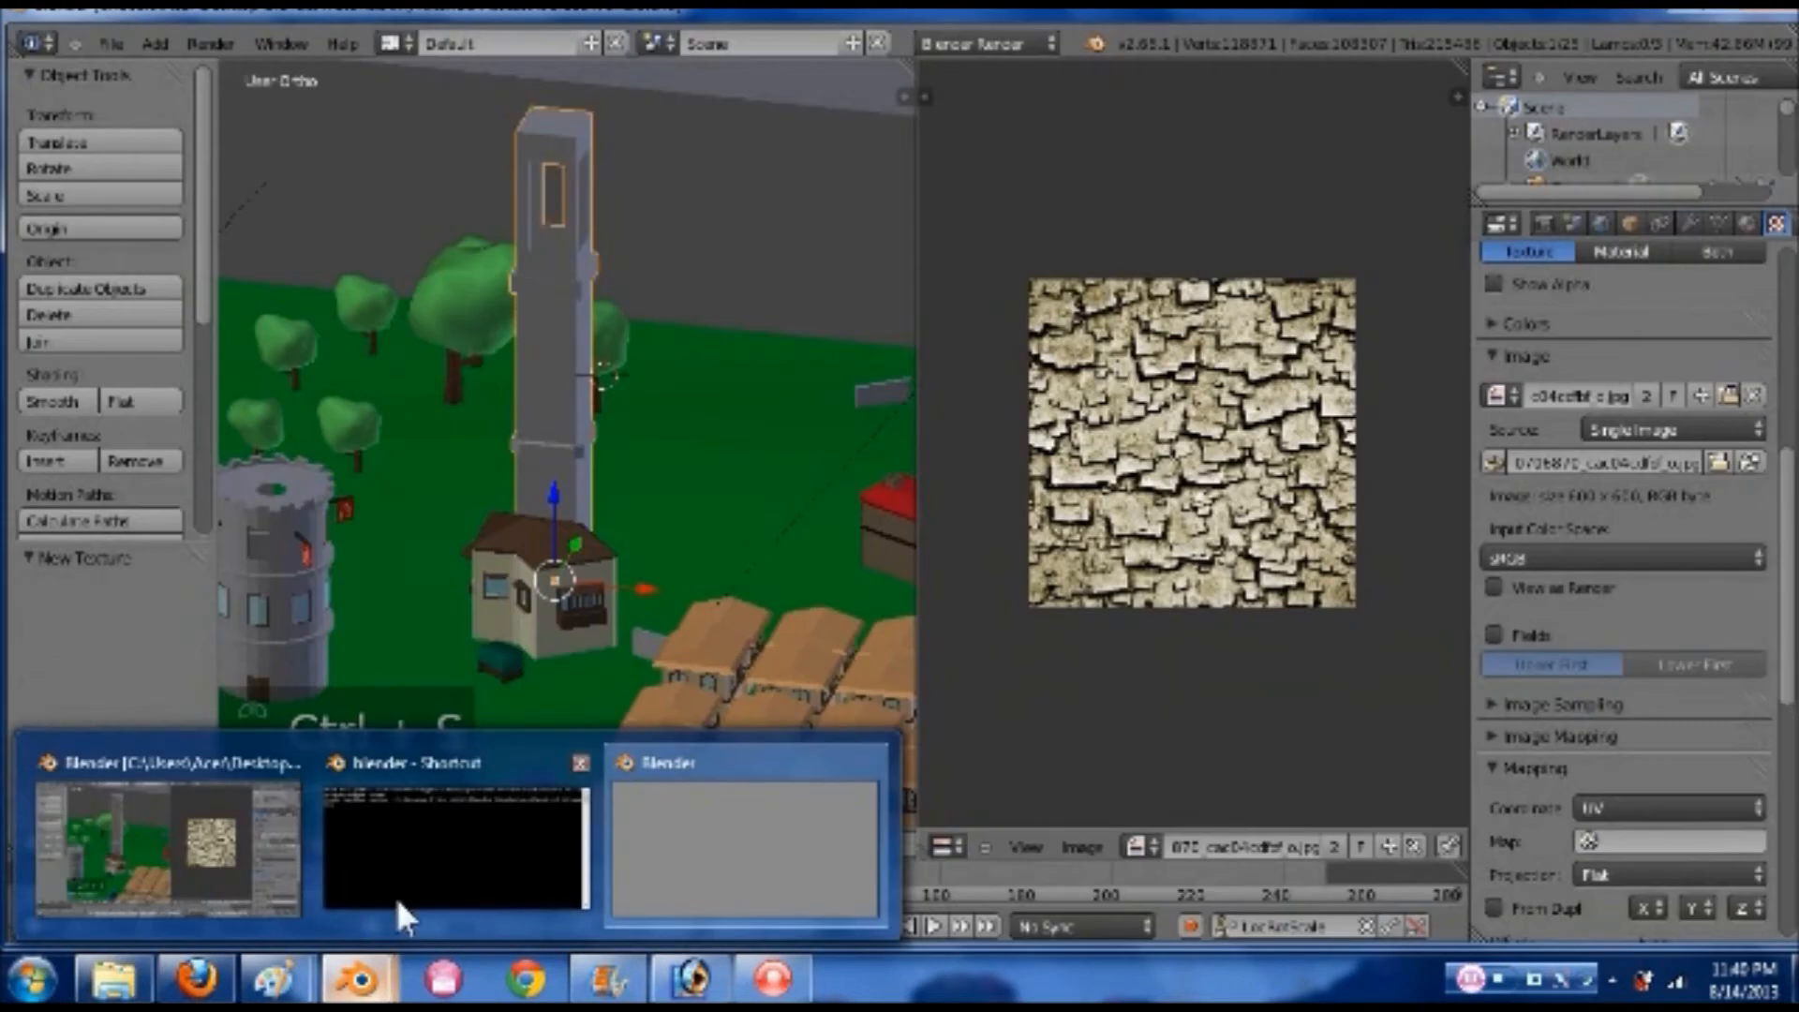
# - Switch to the second Blender instance's window and return to the town file
pyautogui.click(695, 826)
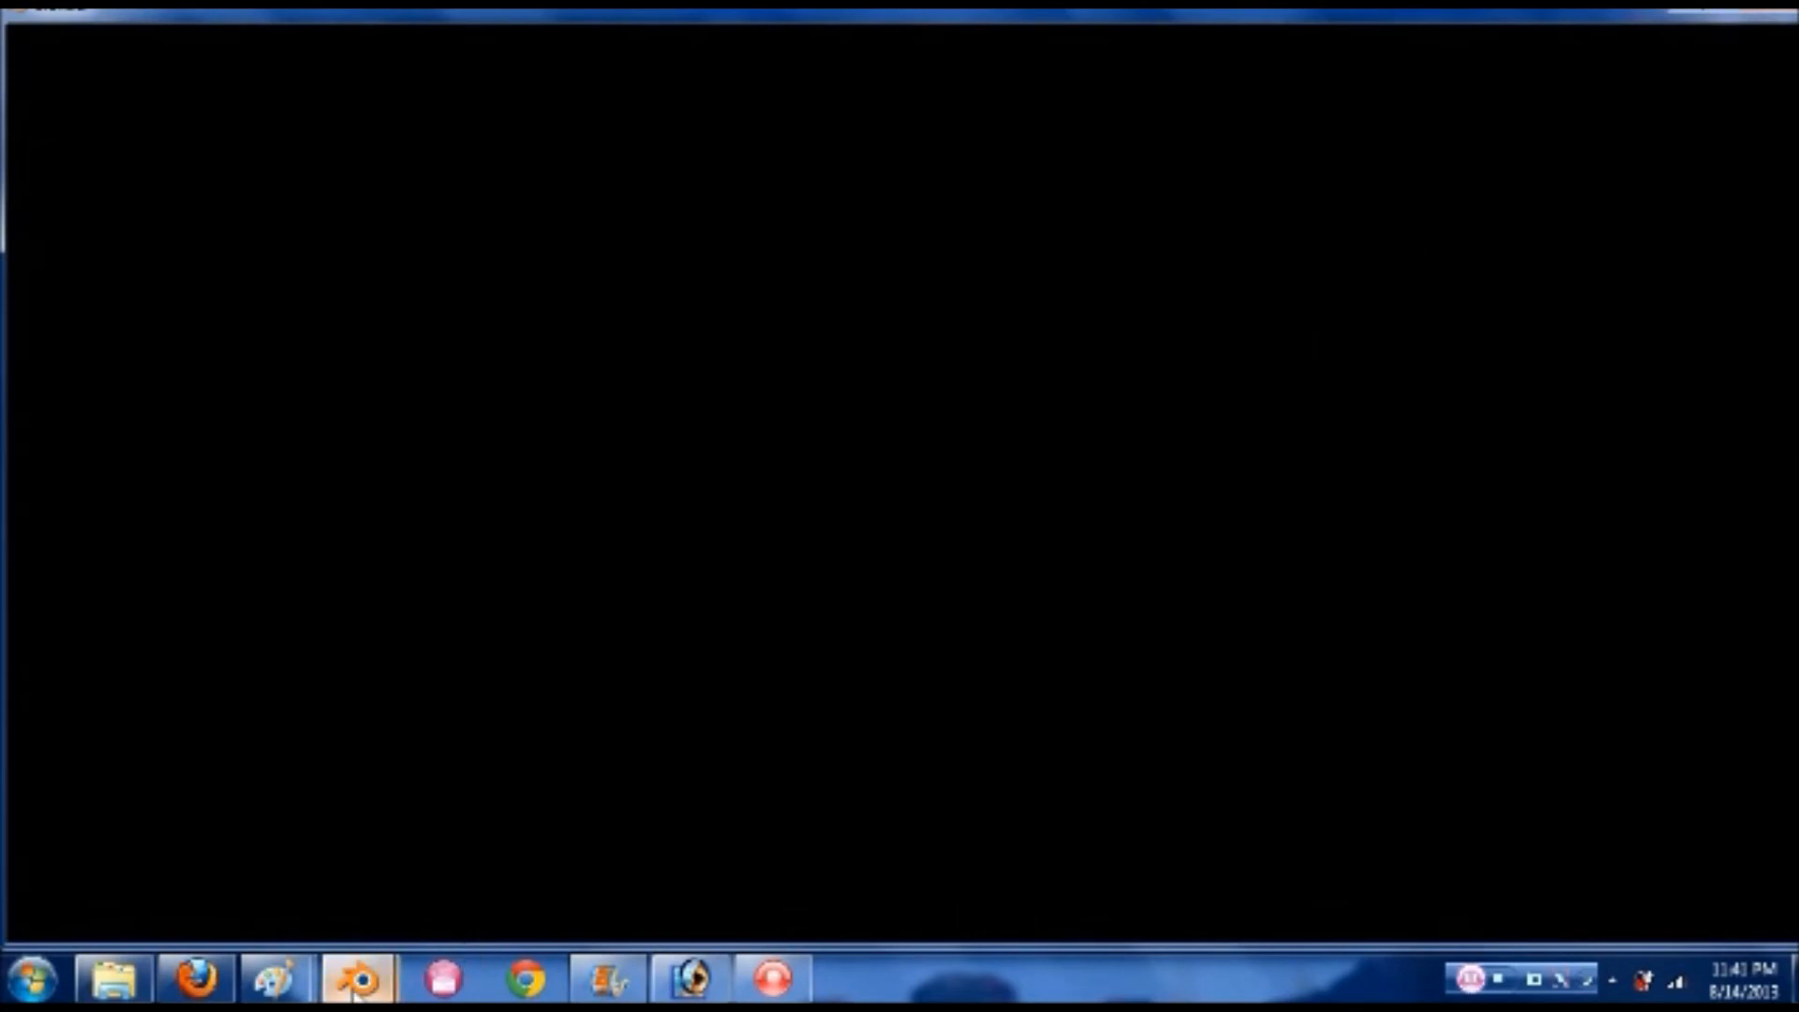
pyautogui.moveTo(358, 979)
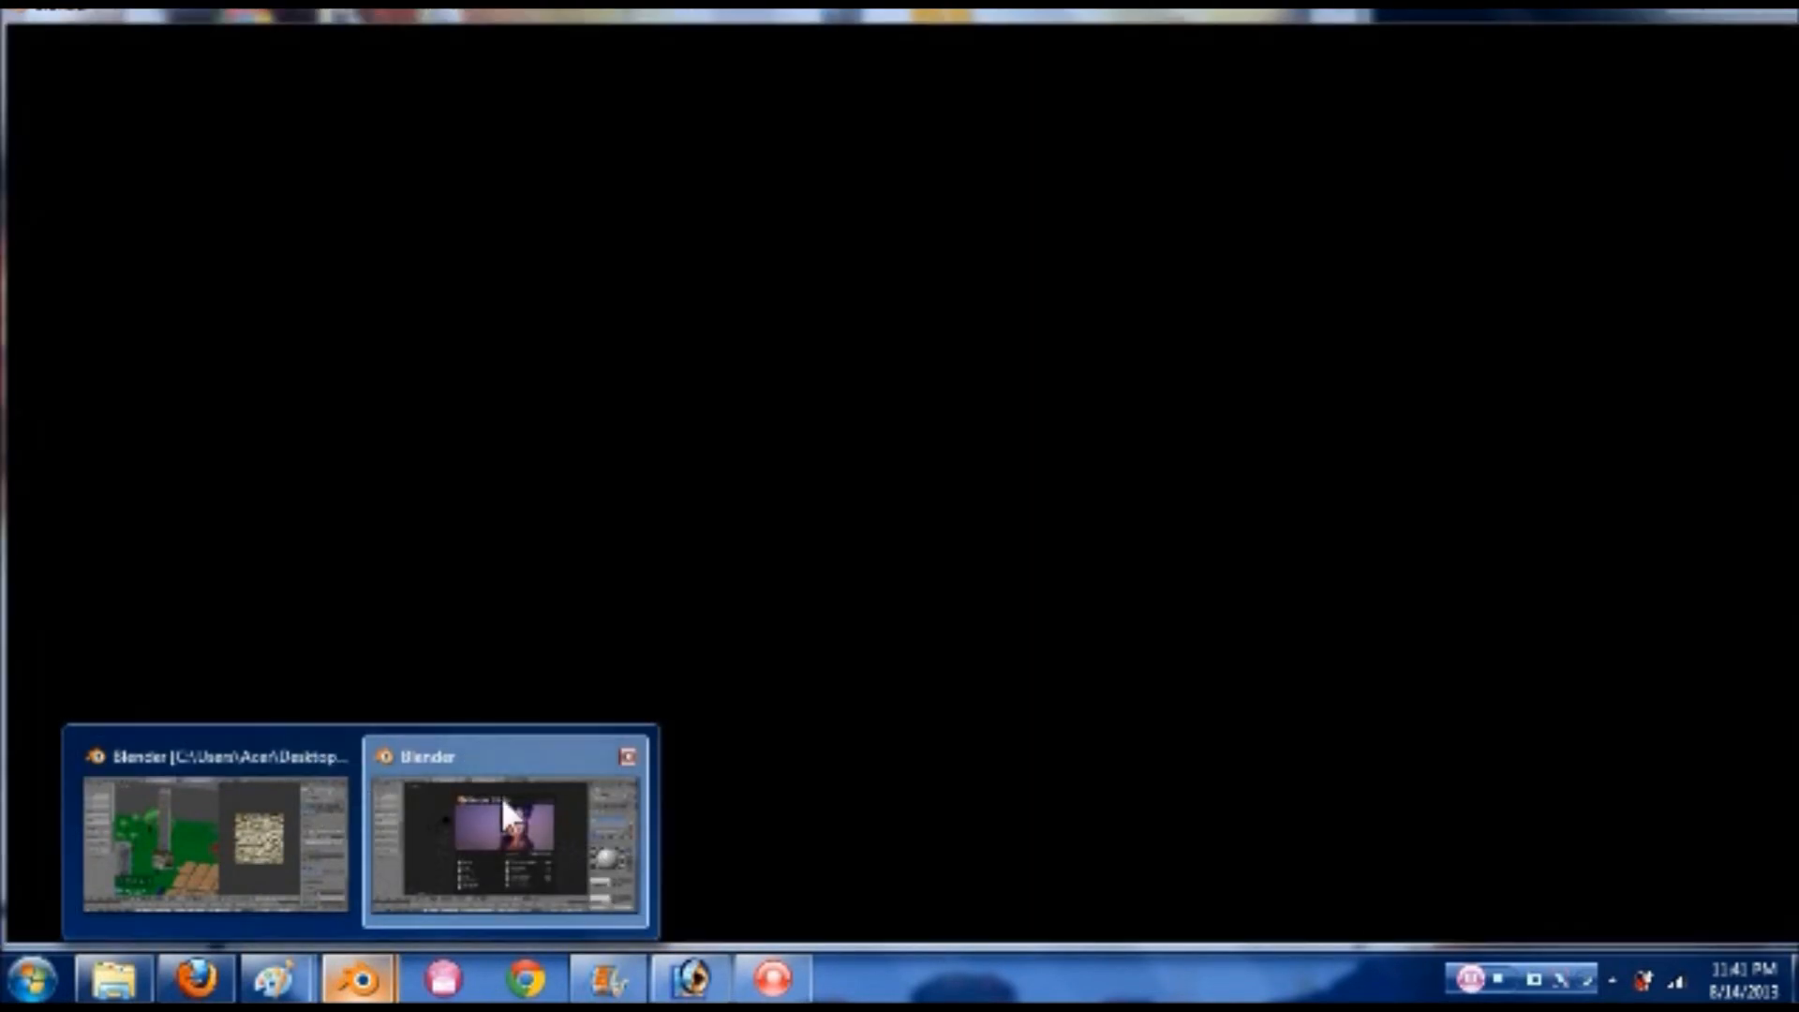
pyautogui.click(502, 796)
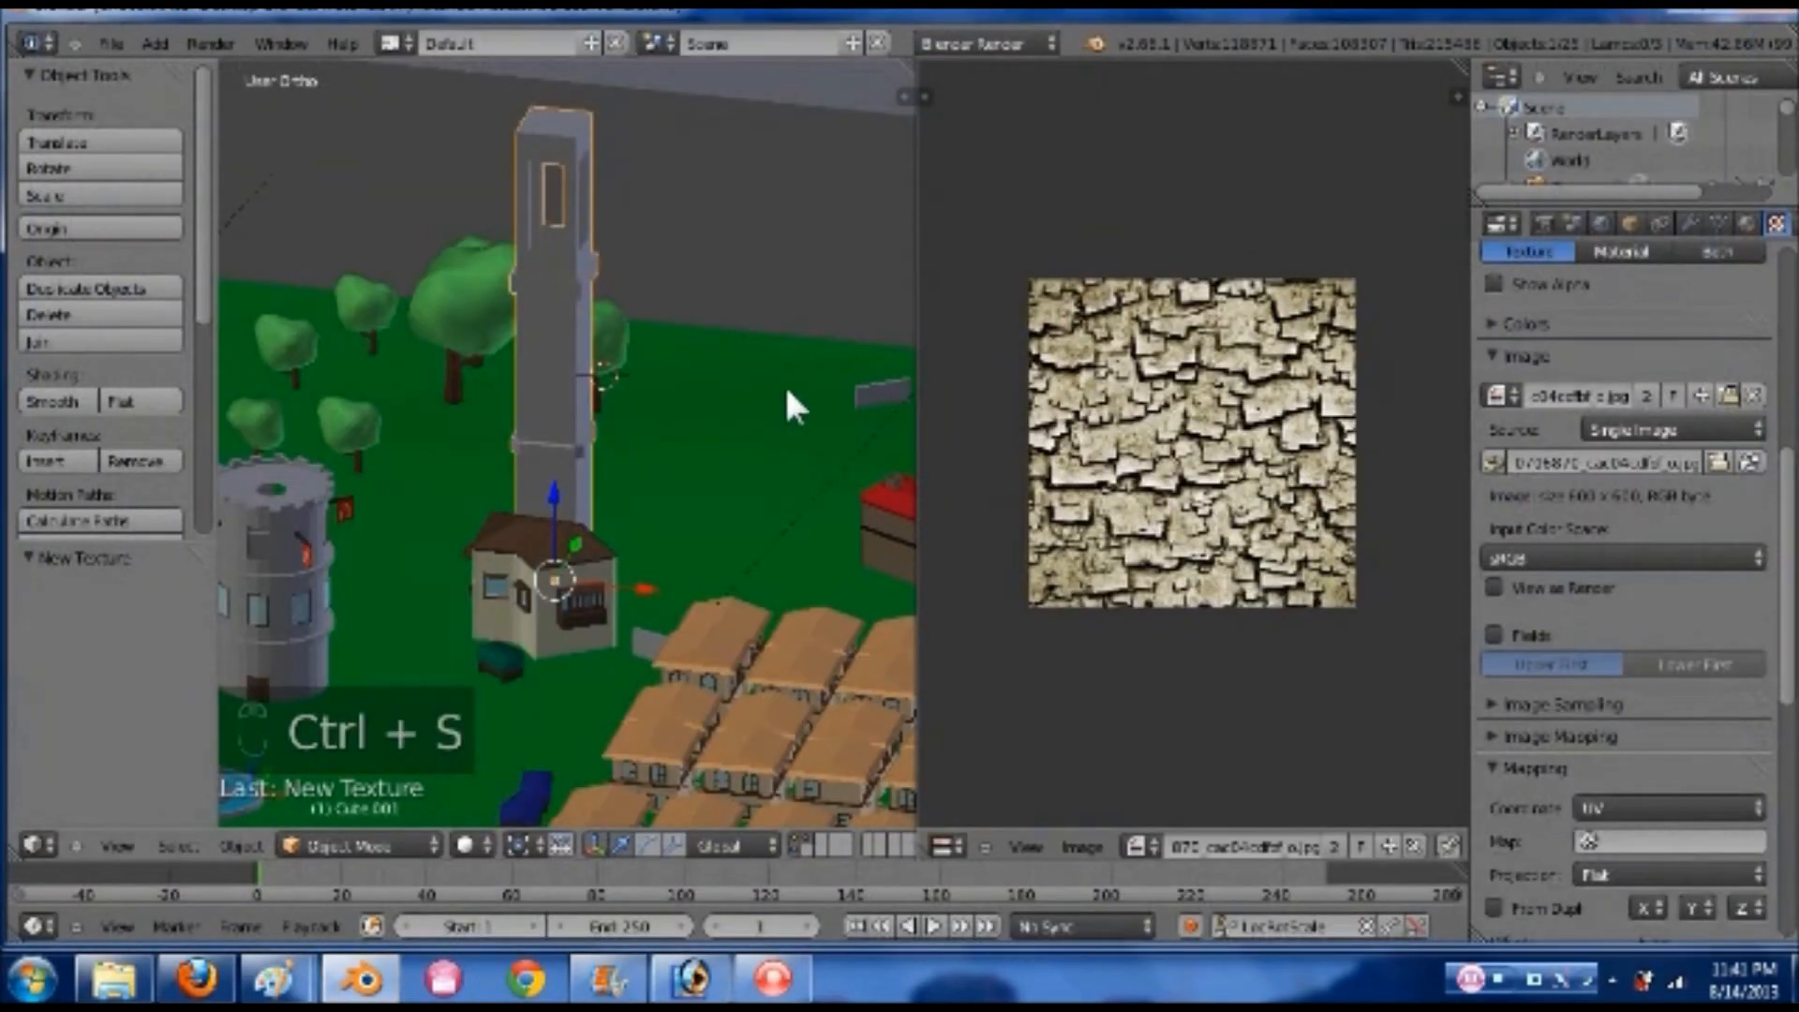
# - Set the stone texture's mapping coordinates to Generated and its projection to Cube
pyautogui.click(1595, 806)
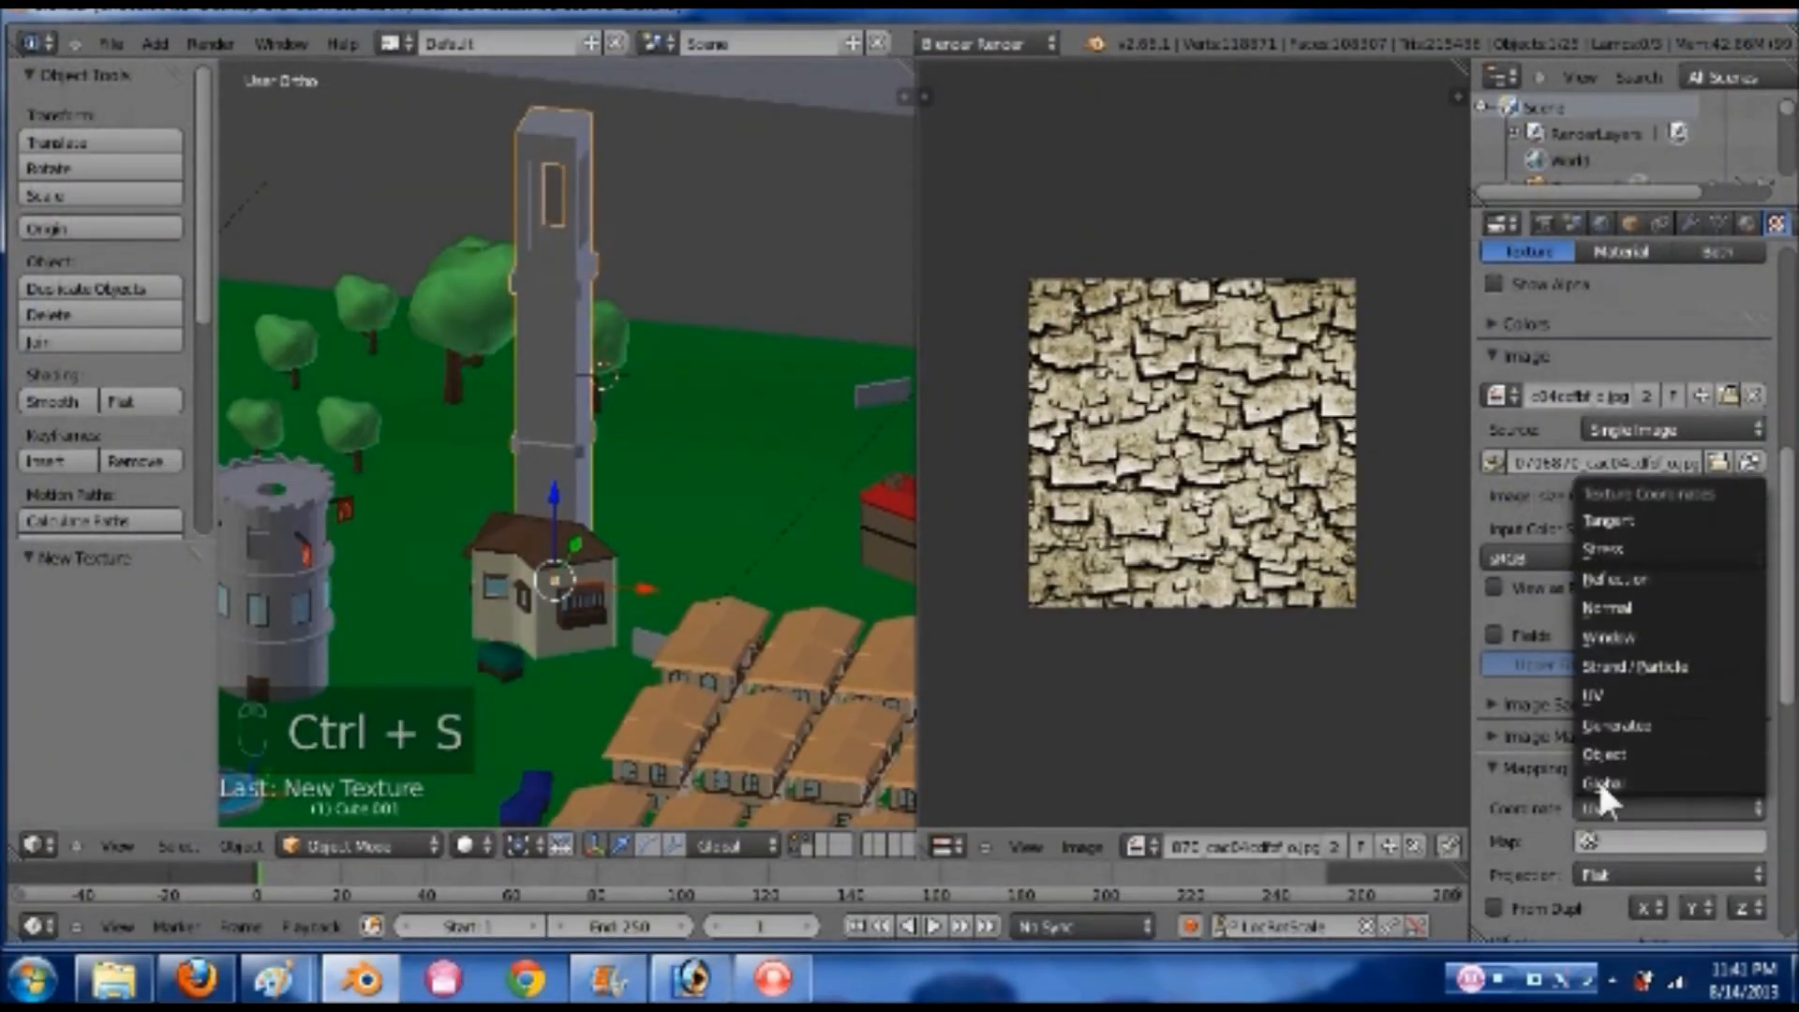
pyautogui.click(1634, 723)
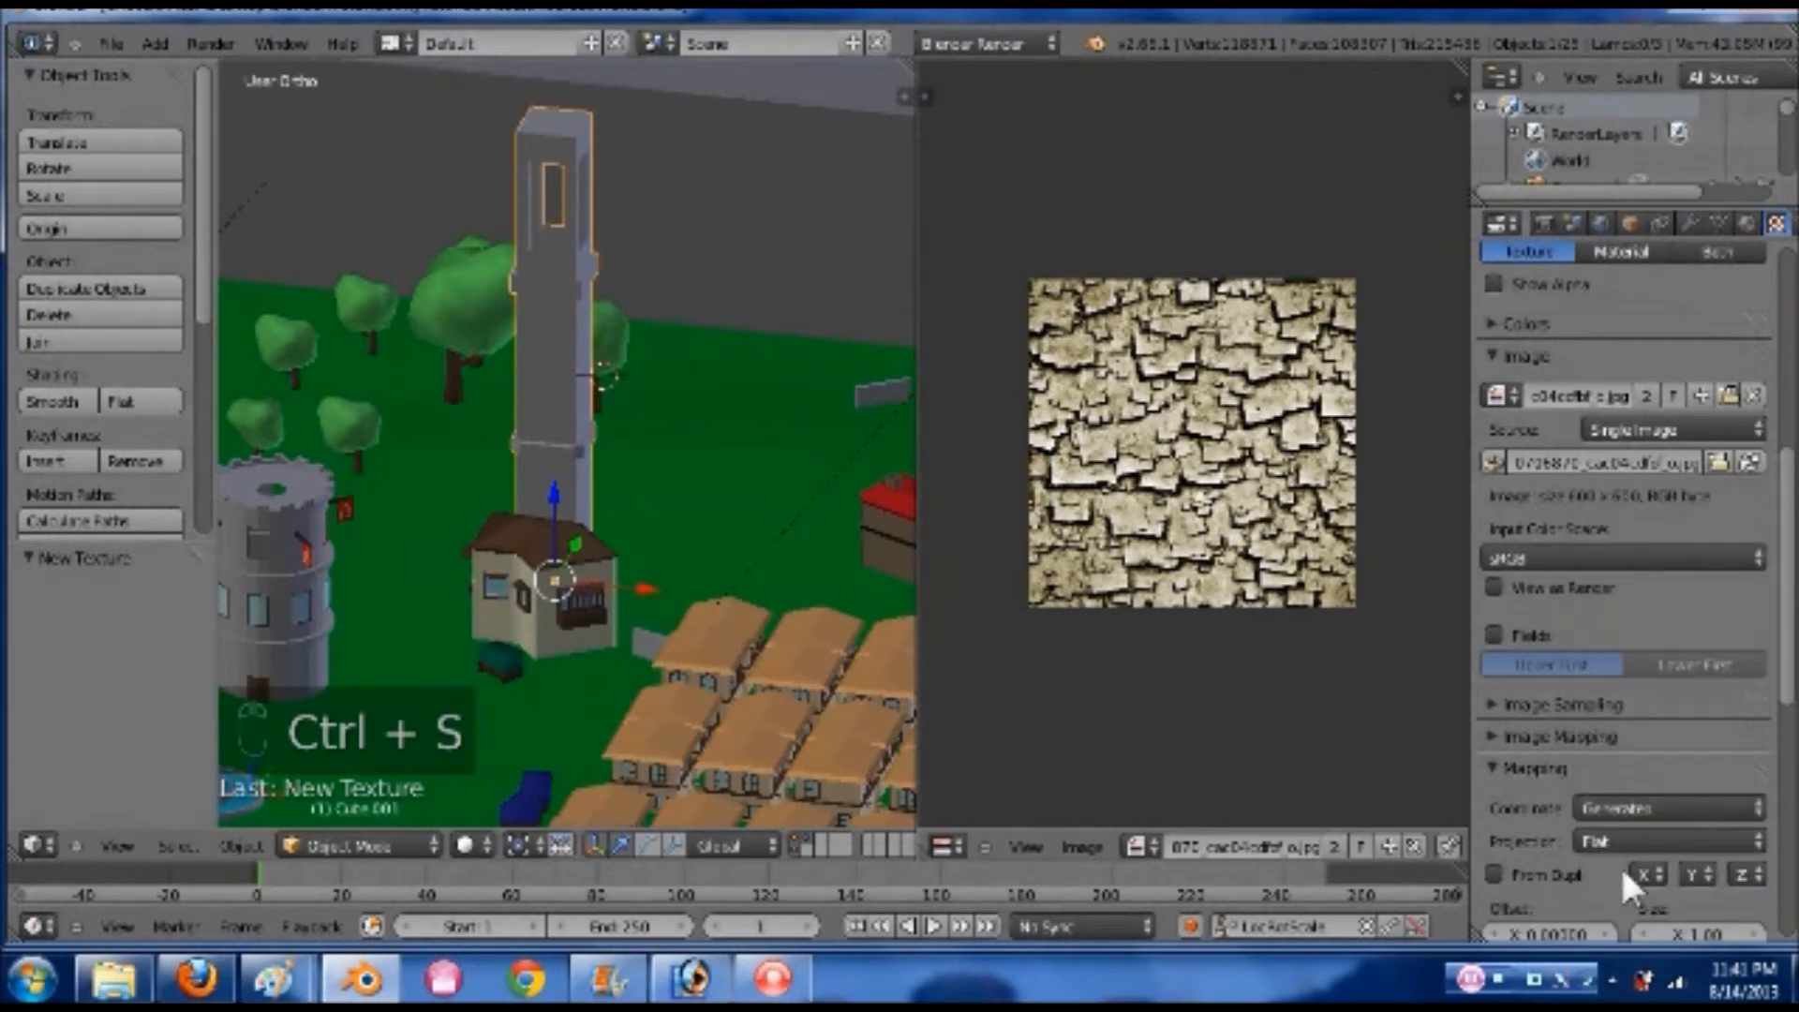
pyautogui.click(1605, 833)
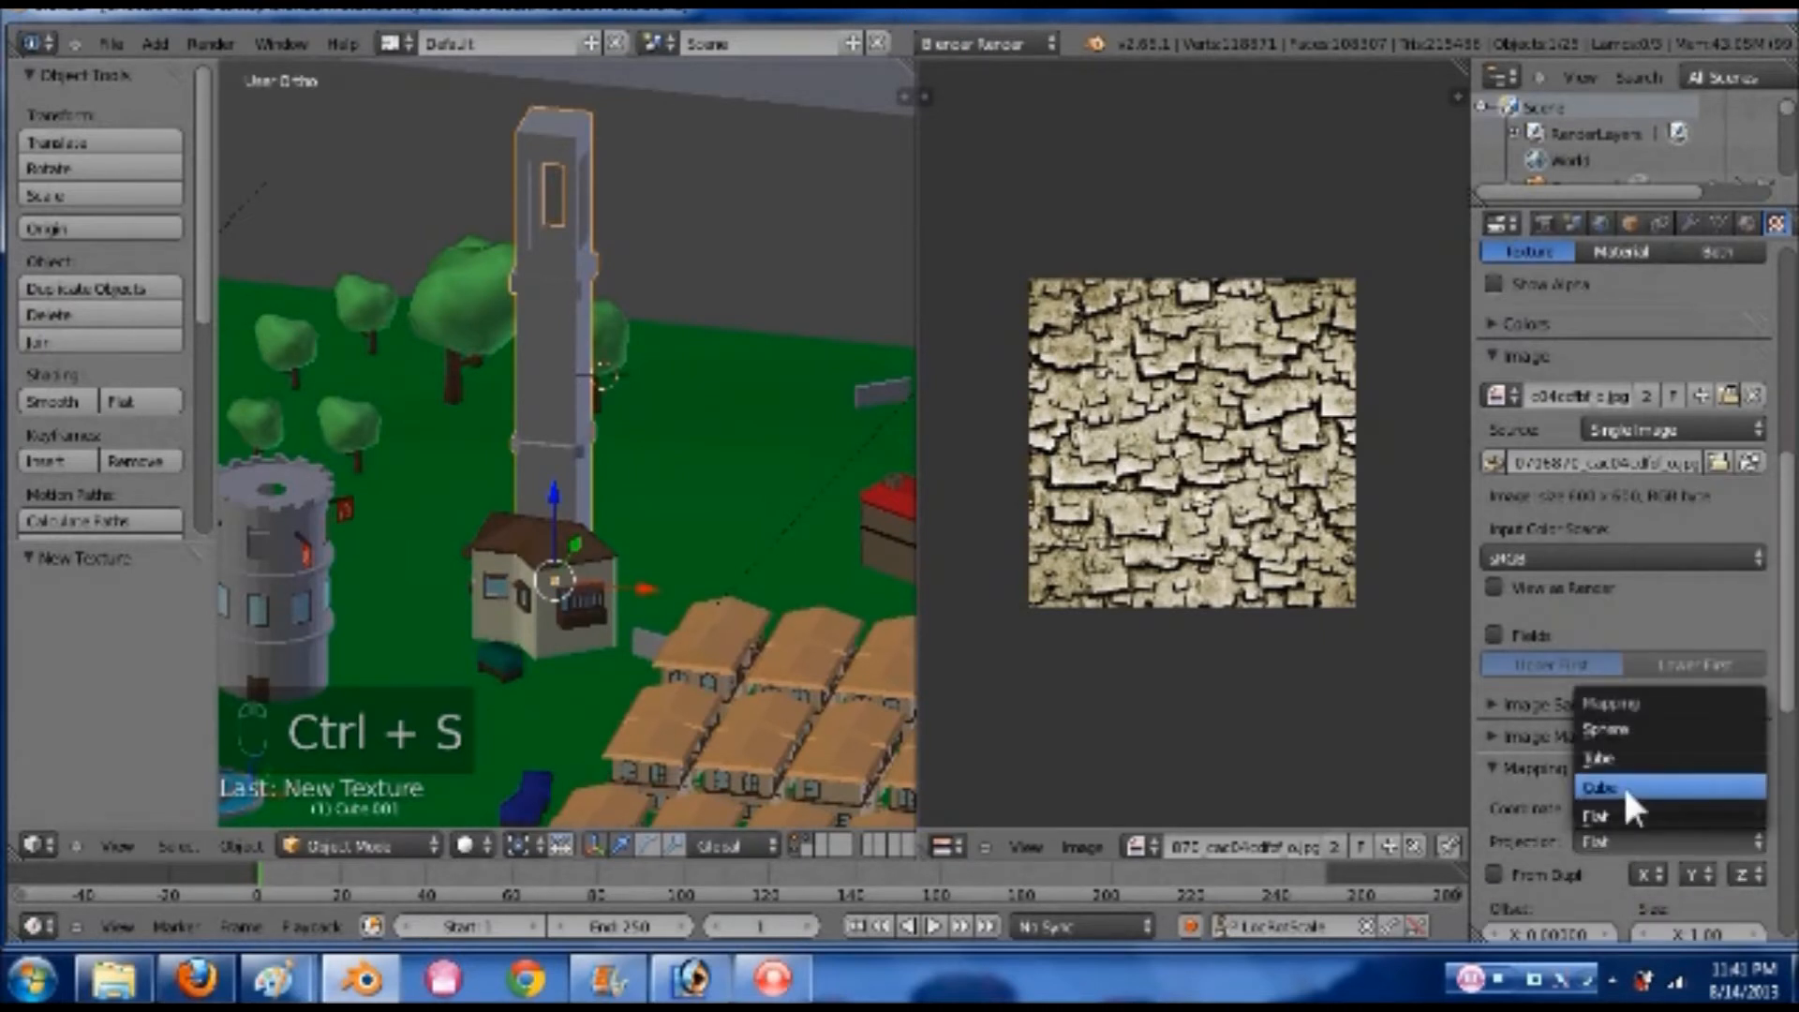
pyautogui.click(1622, 783)
# - Set the stone texture's image mapping to repeat 10 times in X and 10 times in Y
pyautogui.scroll(-2, 1667, 751)
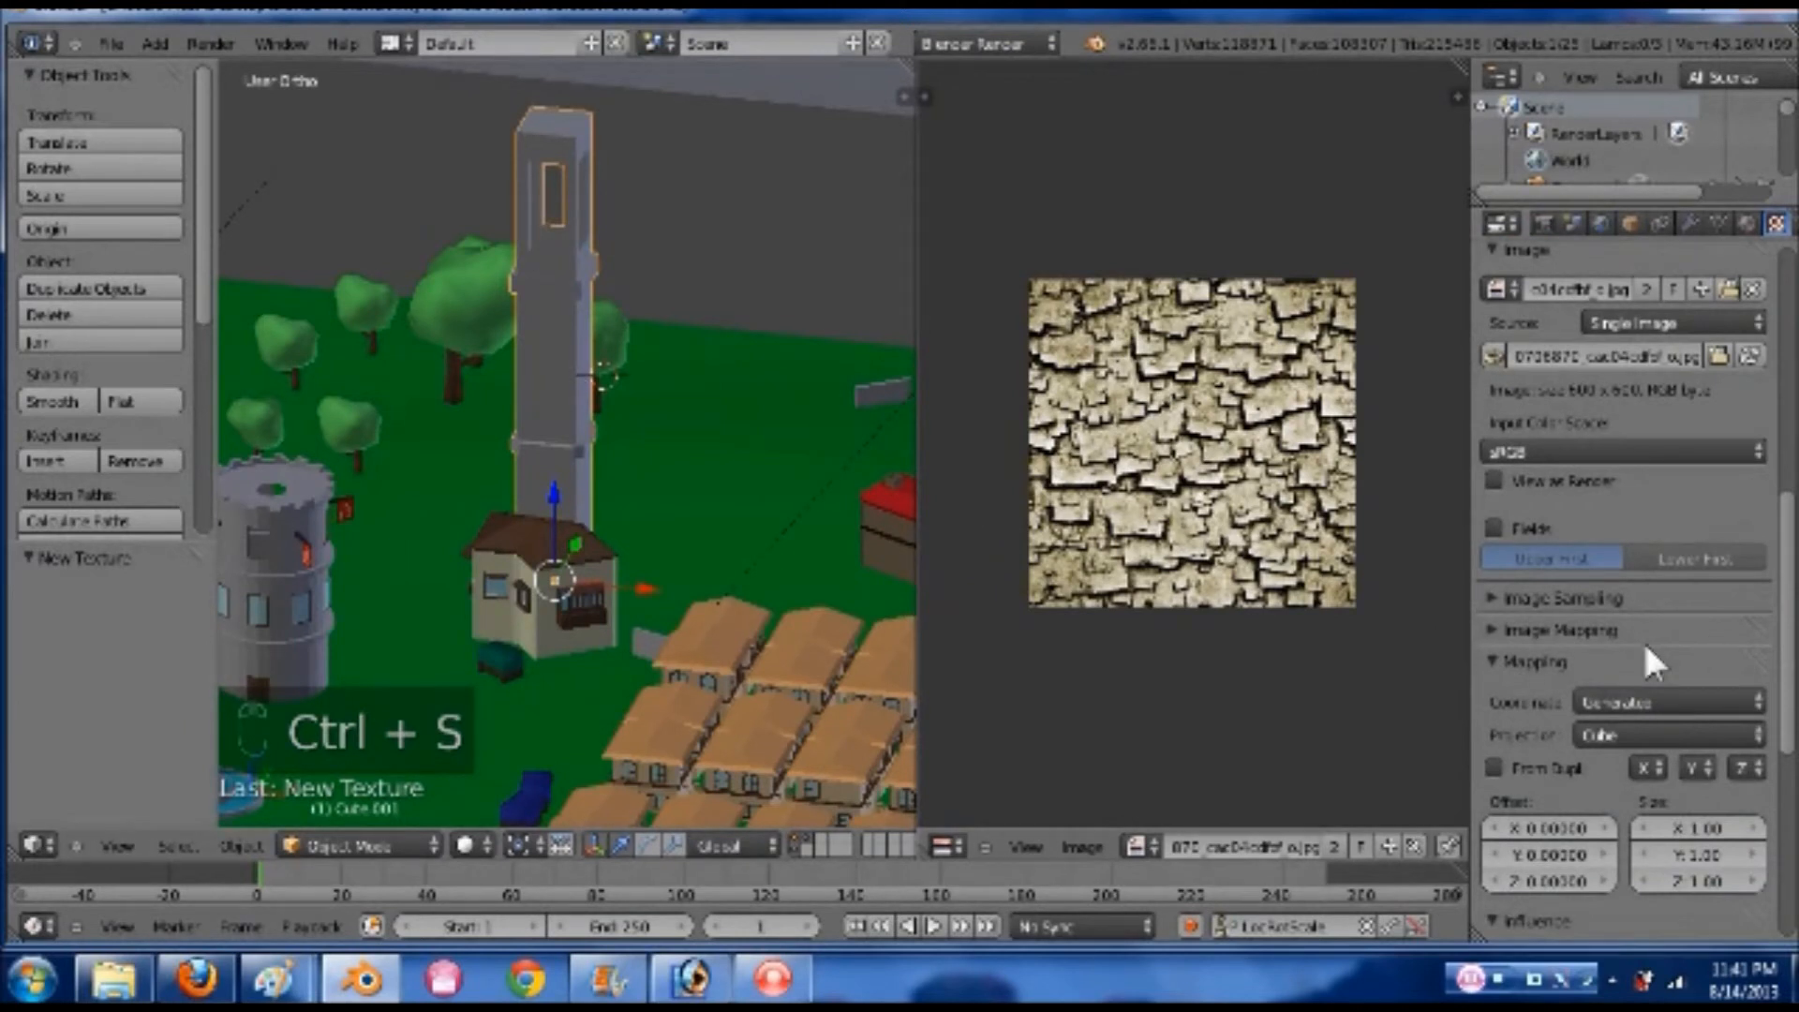
pyautogui.scroll(-2, 1646, 656)
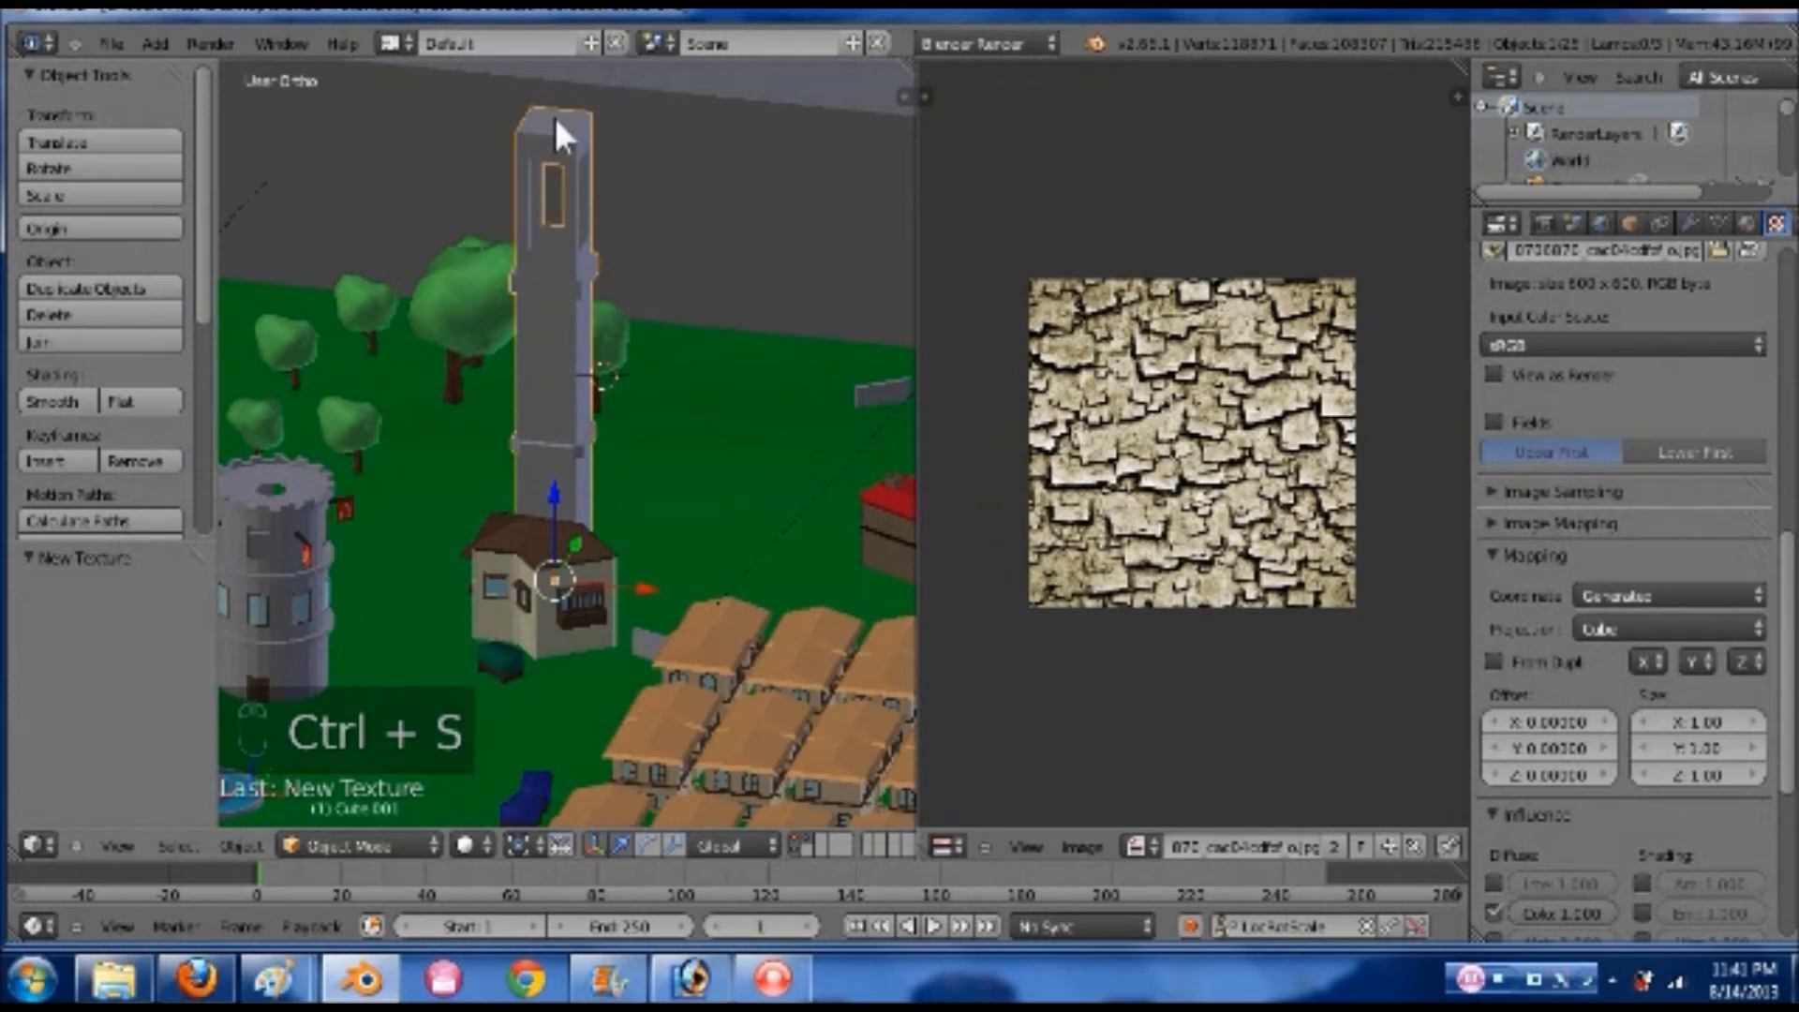
pyautogui.scroll(-2, 1547, 742)
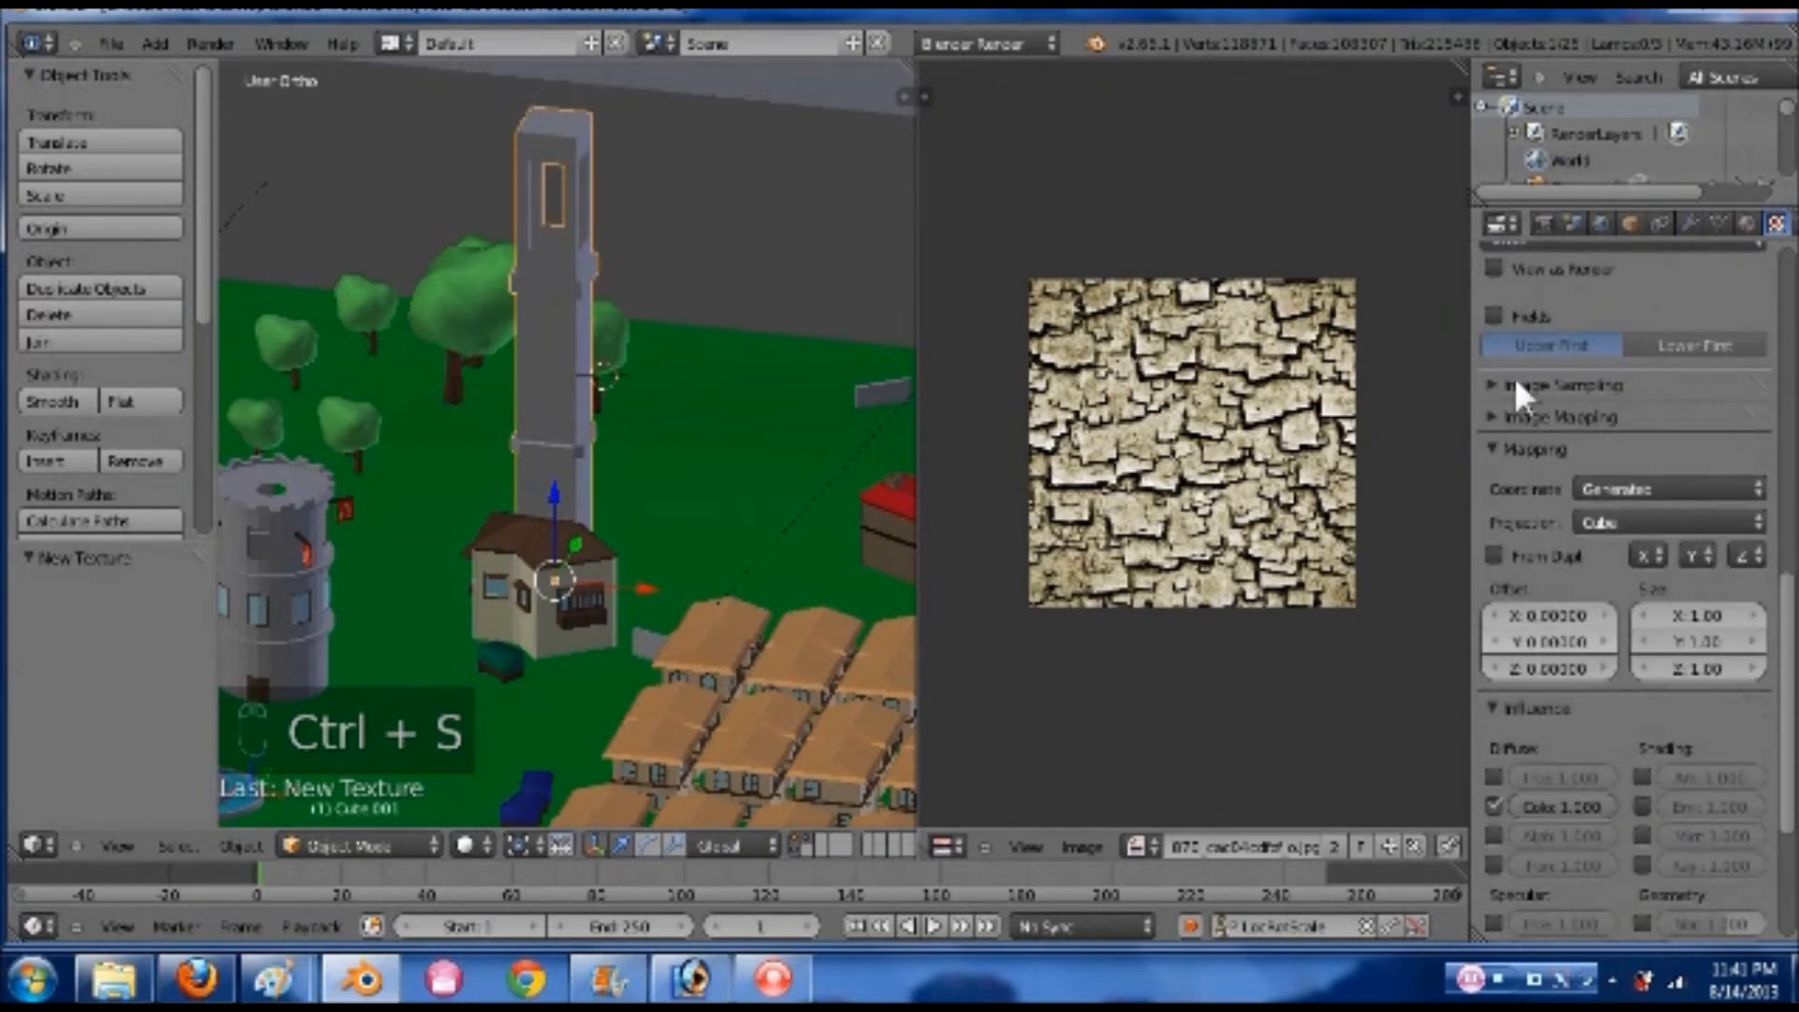
pyautogui.click(1497, 418)
pyautogui.click(1551, 517)
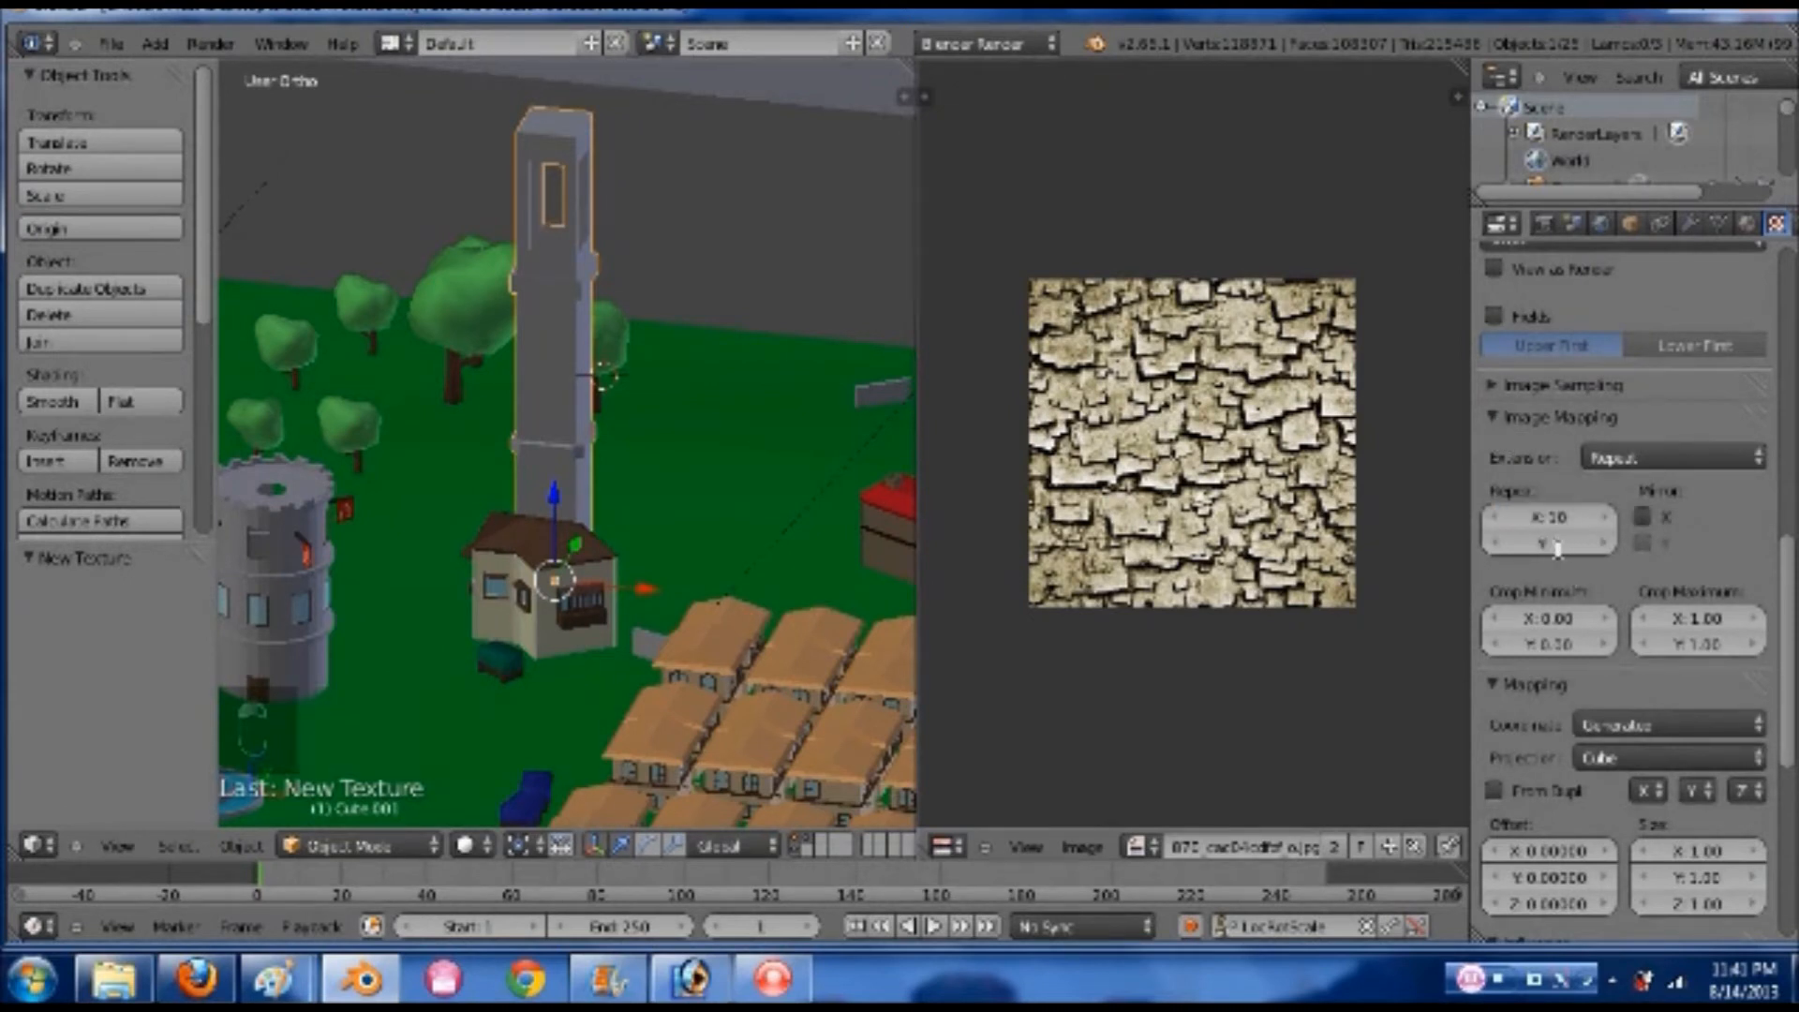
pyautogui.click(1555, 543)
pyautogui.press('Return')
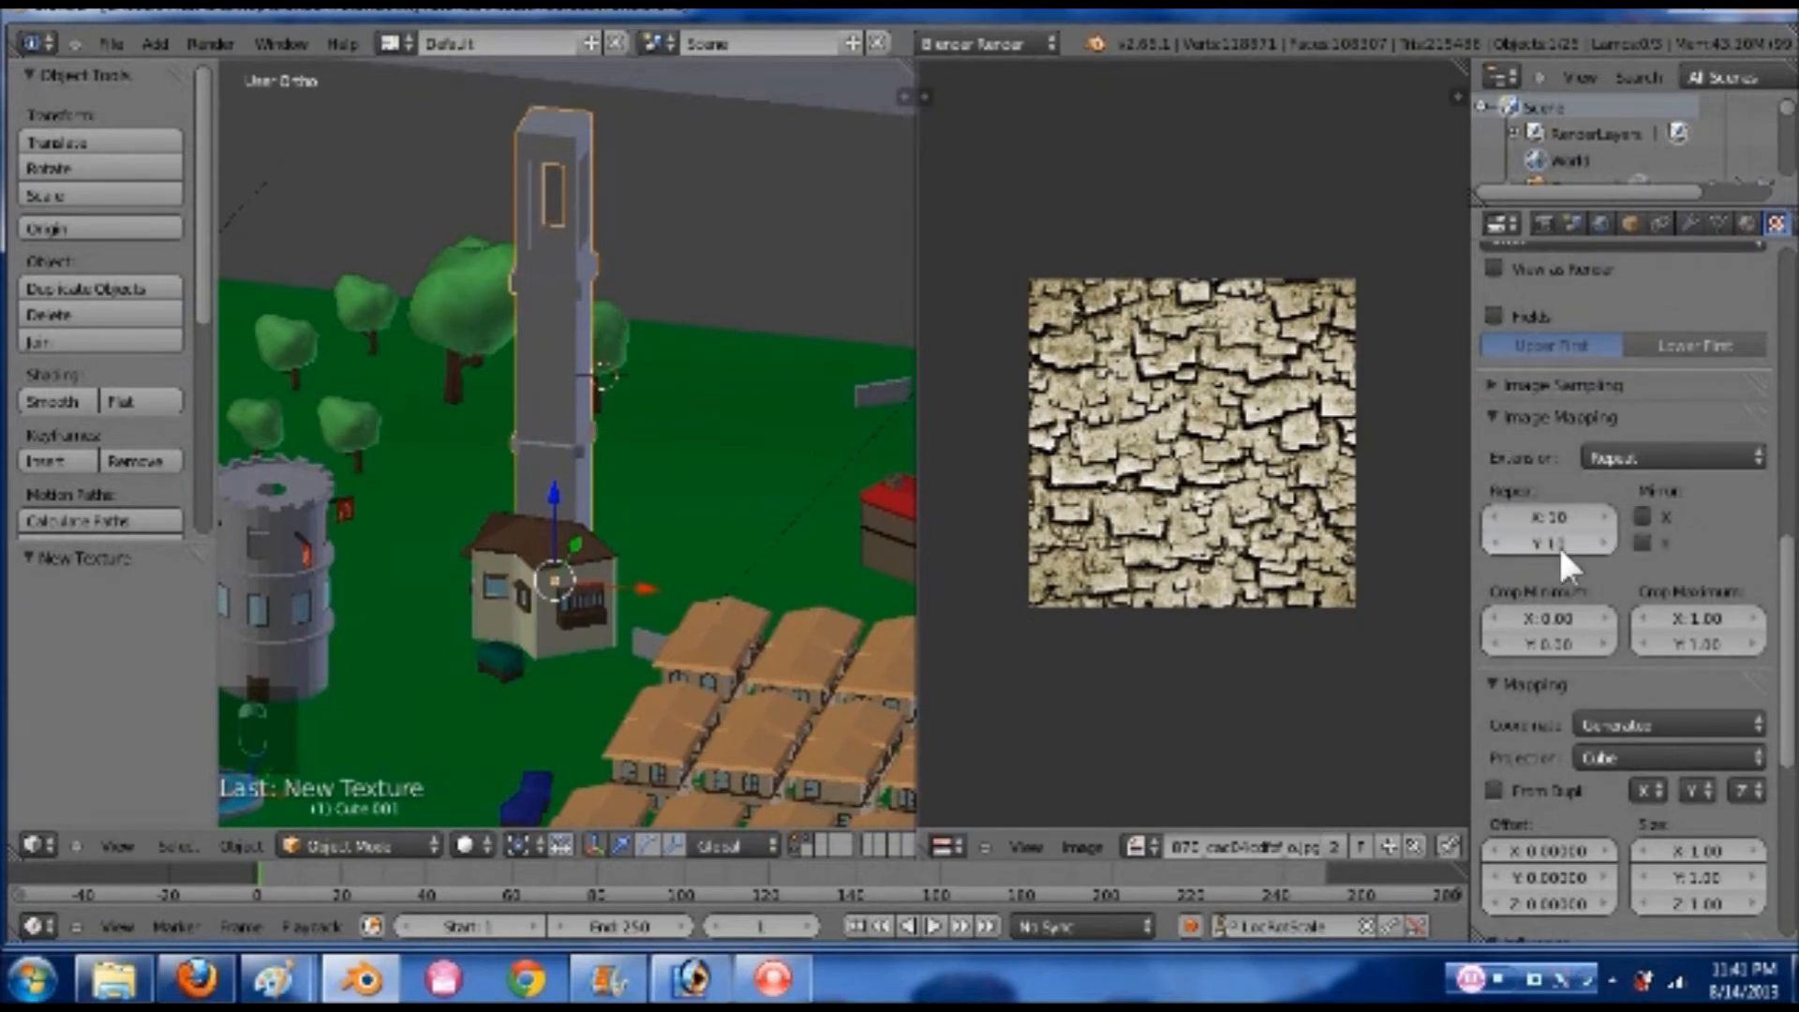
# - Try an X repeat of 1 and of 4 for the stone texture and start a test render
pyautogui.click(1553, 516)
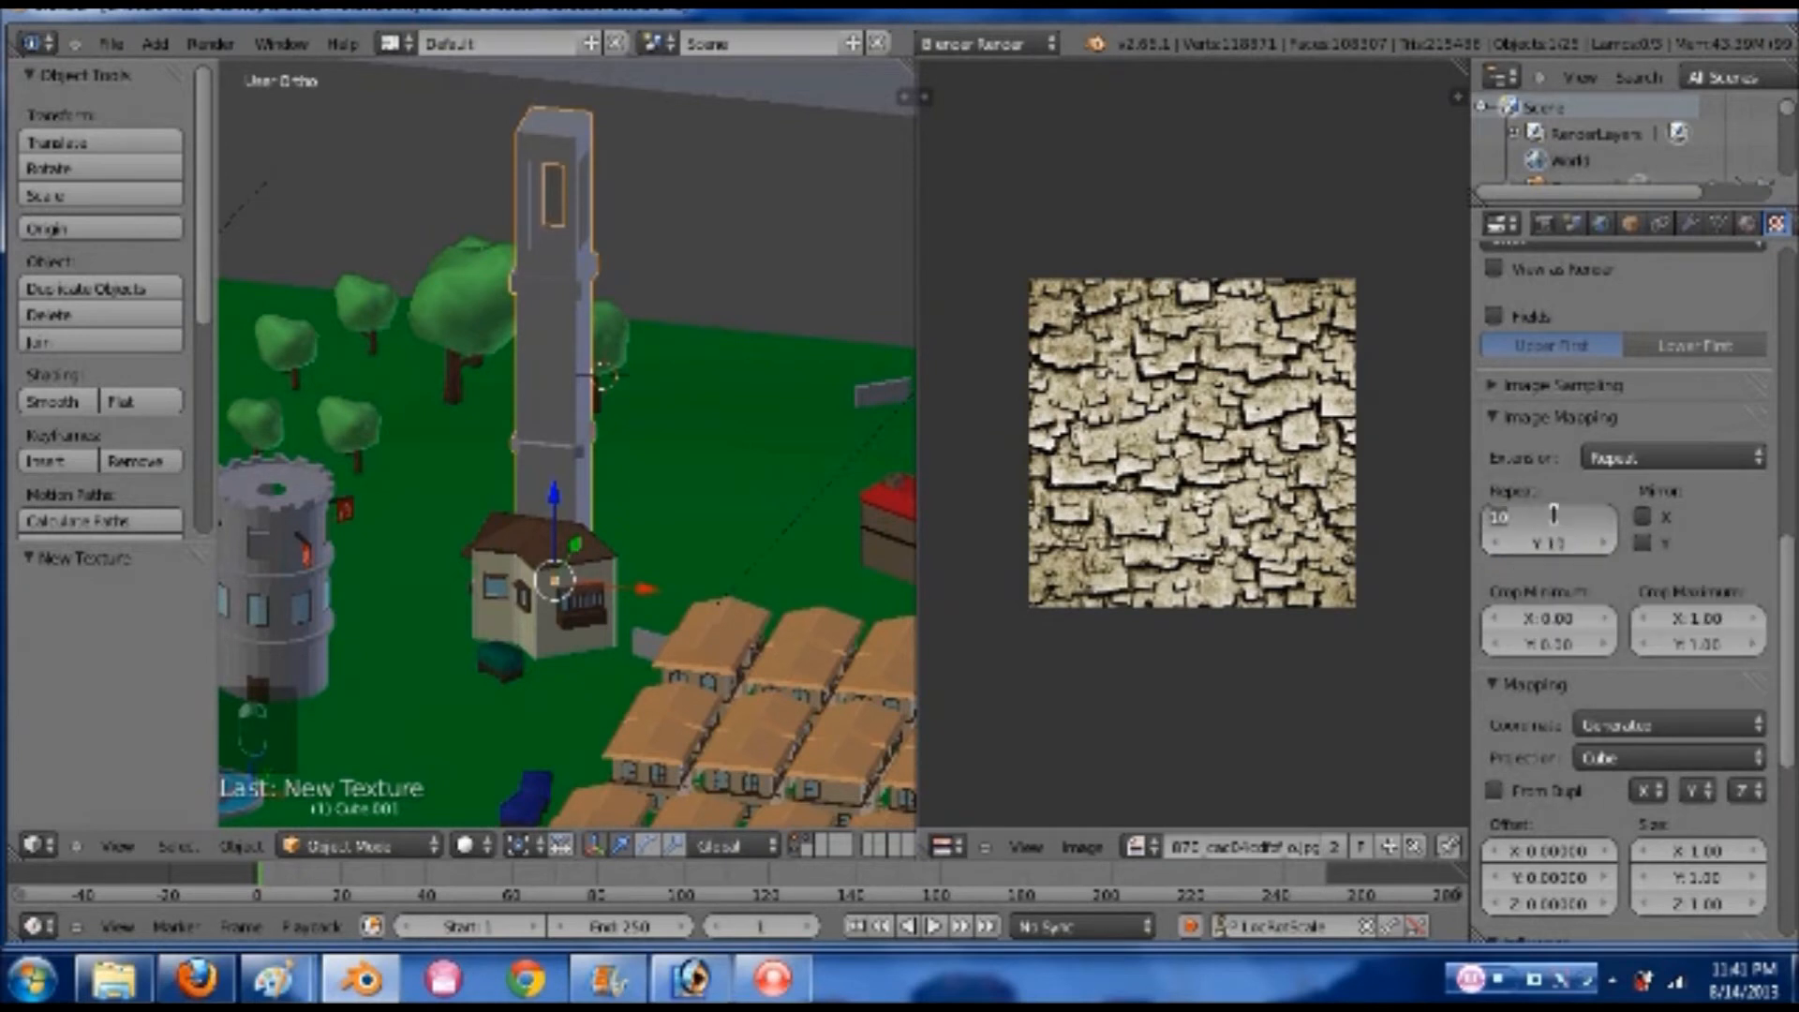
pyautogui.write('1')
pyautogui.press('Return')
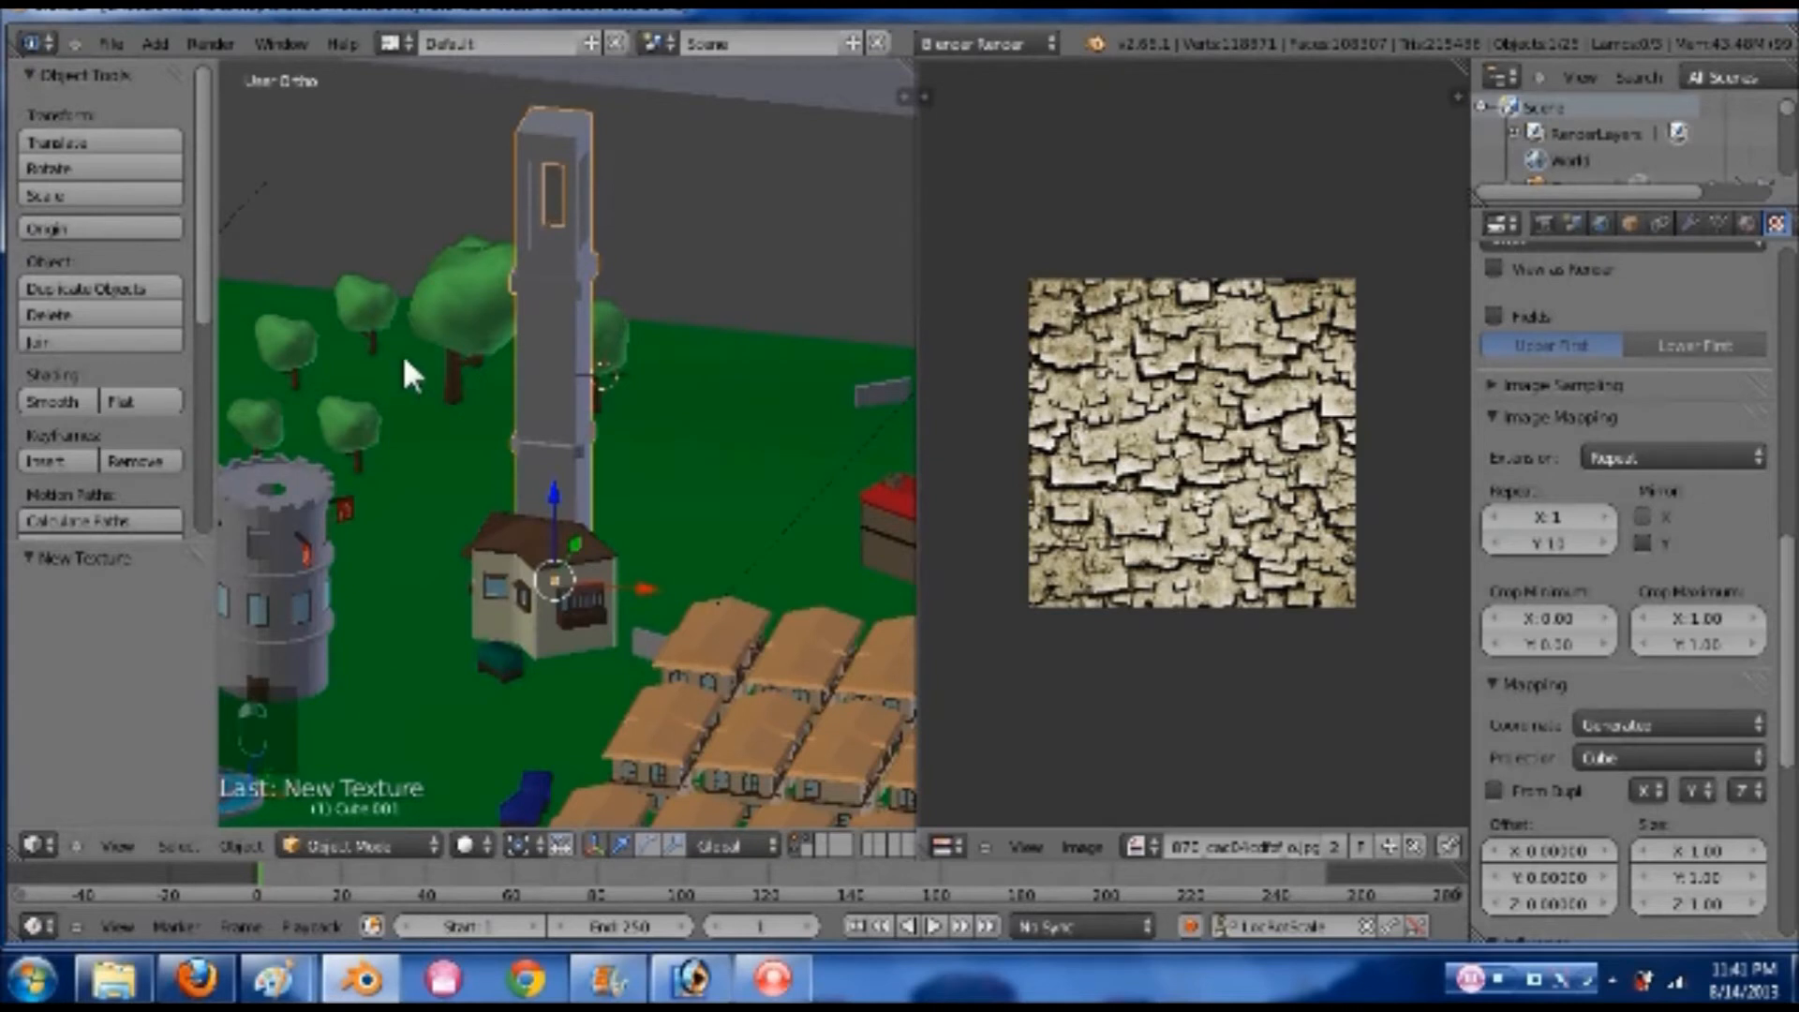
pyautogui.click(1563, 515)
pyautogui.write('4')
pyautogui.press('Return')
pyautogui.click(210, 43)
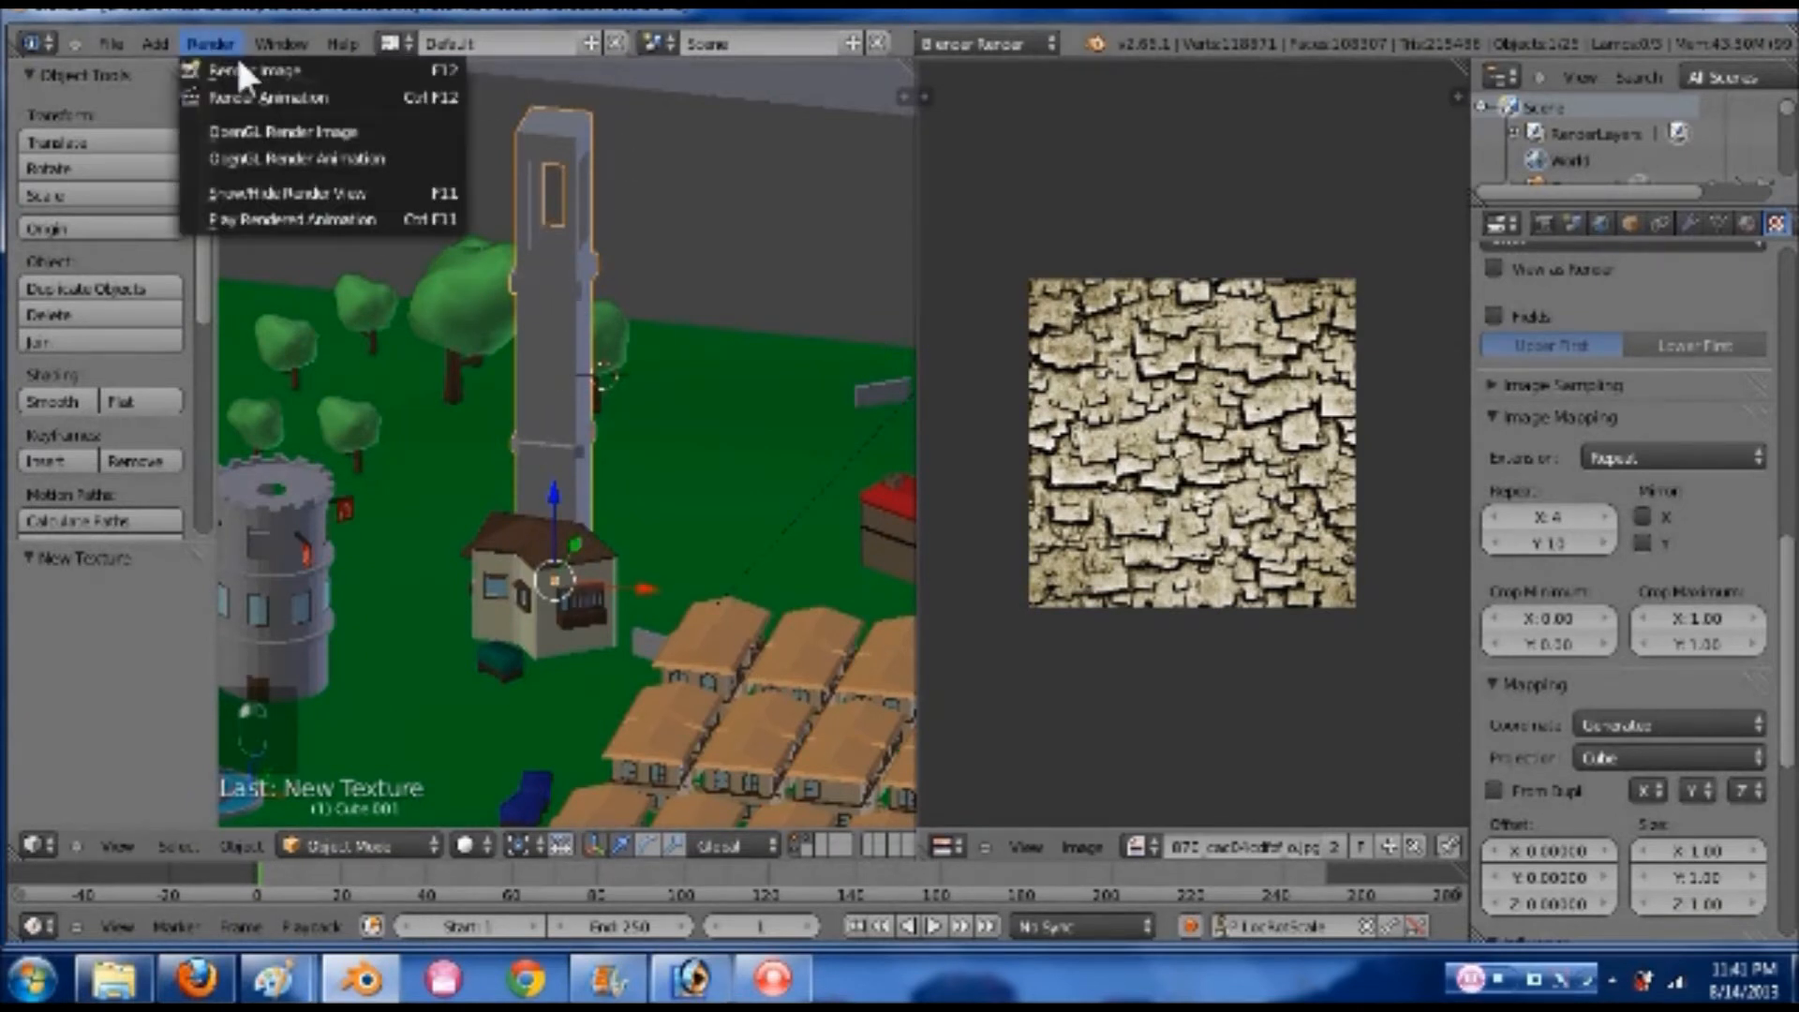
pyautogui.click(243, 70)
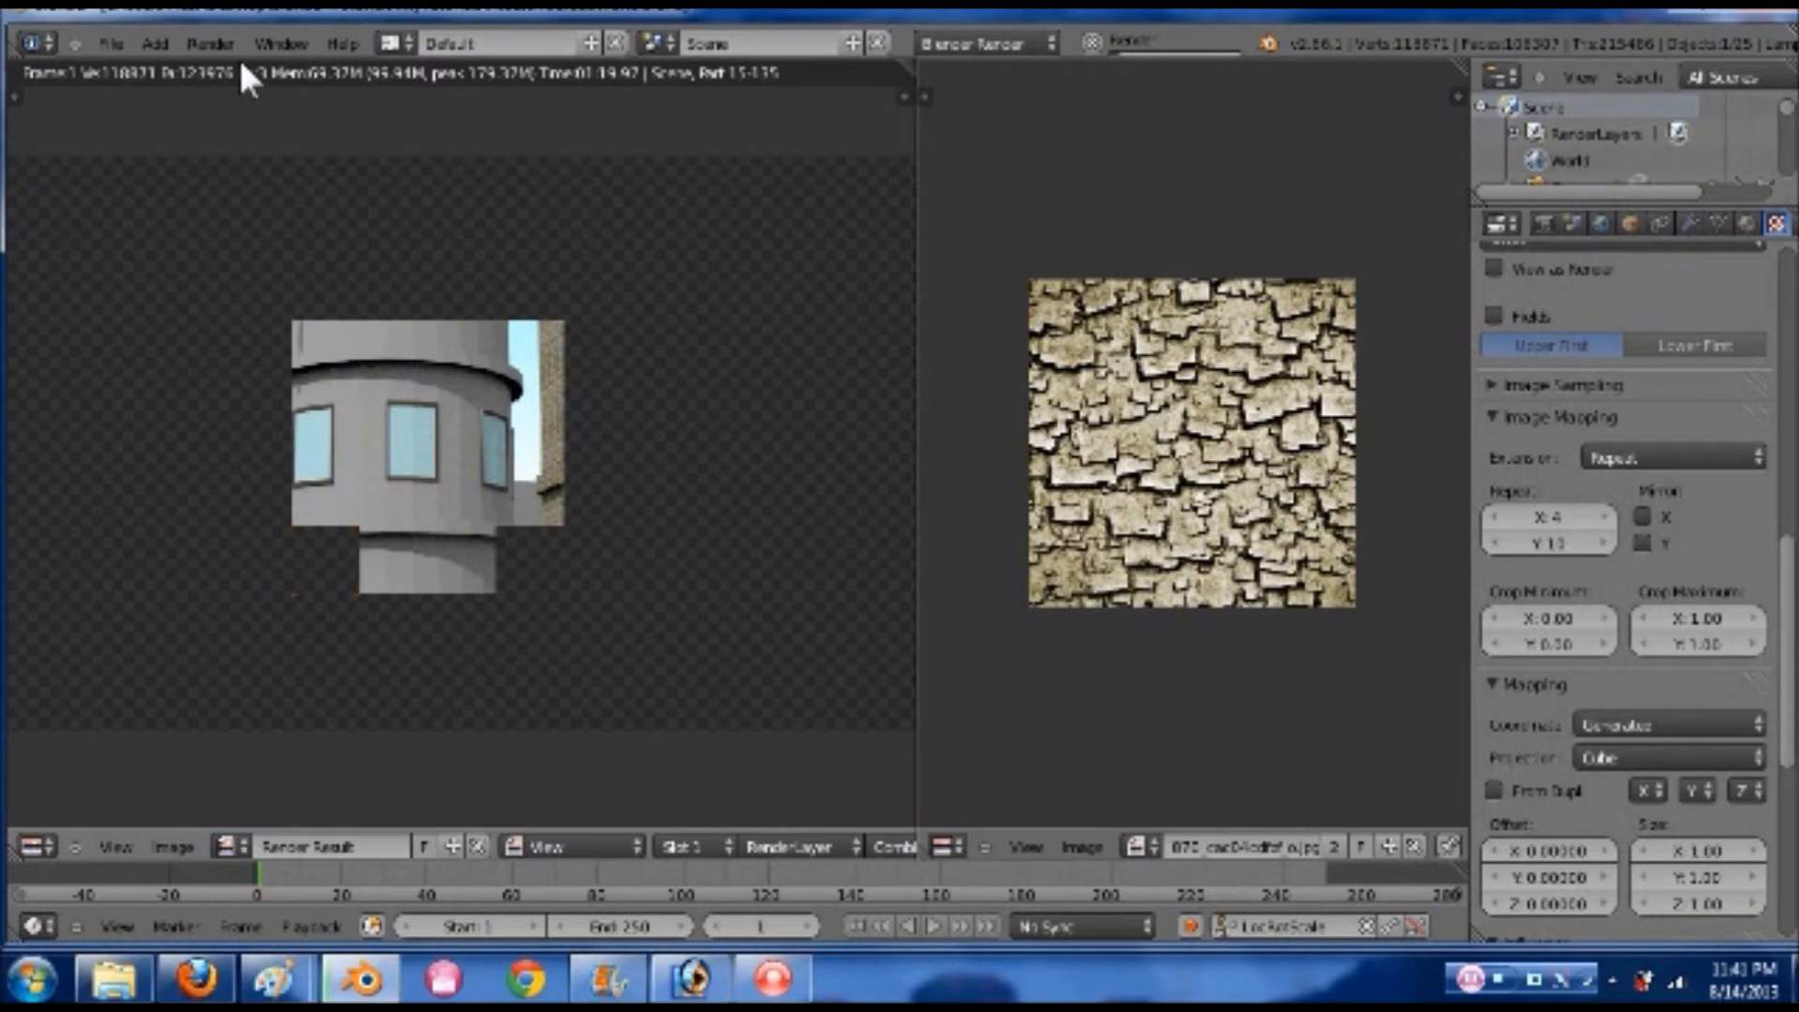
# - Set the stone texture's X repeat to 1 and cancel the running render
pyautogui.click(1559, 514)
pyautogui.write('1')
pyautogui.press('Return')
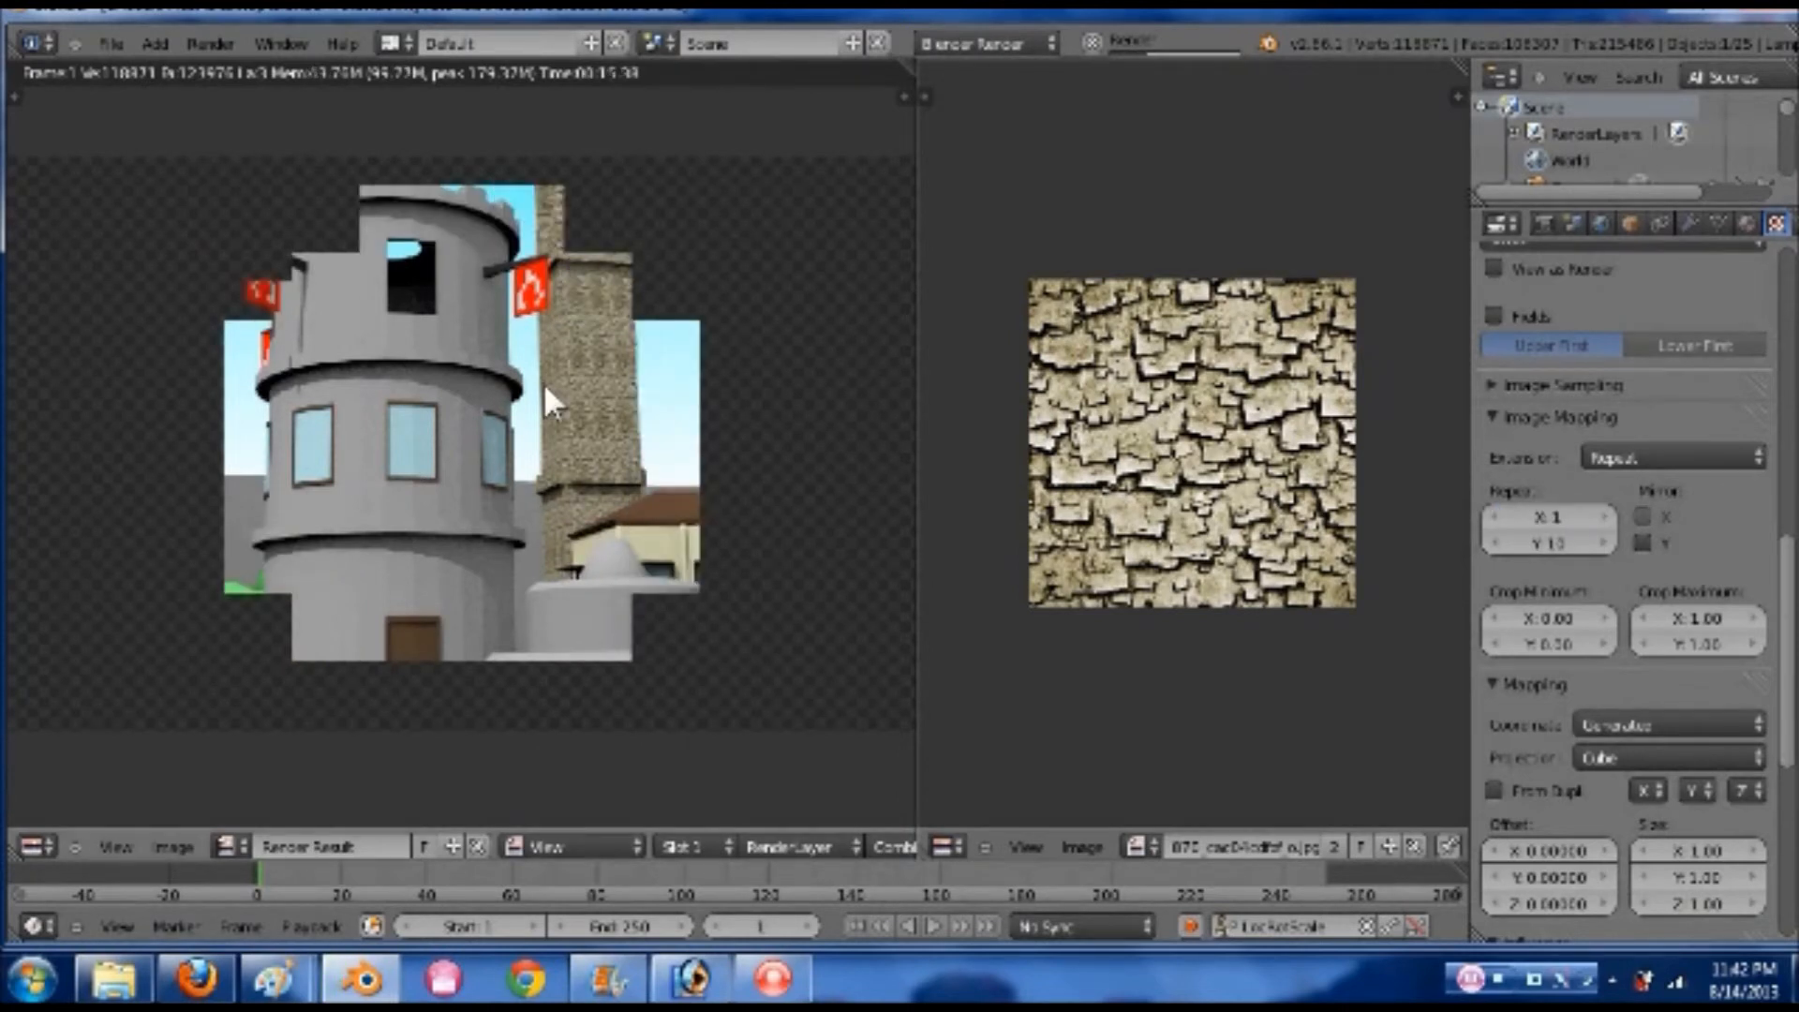
pyautogui.press('Escape')
pyautogui.press('Escape')
# - Render the town with the revised stone repeat, close the render and save the file
pyautogui.click(210, 44)
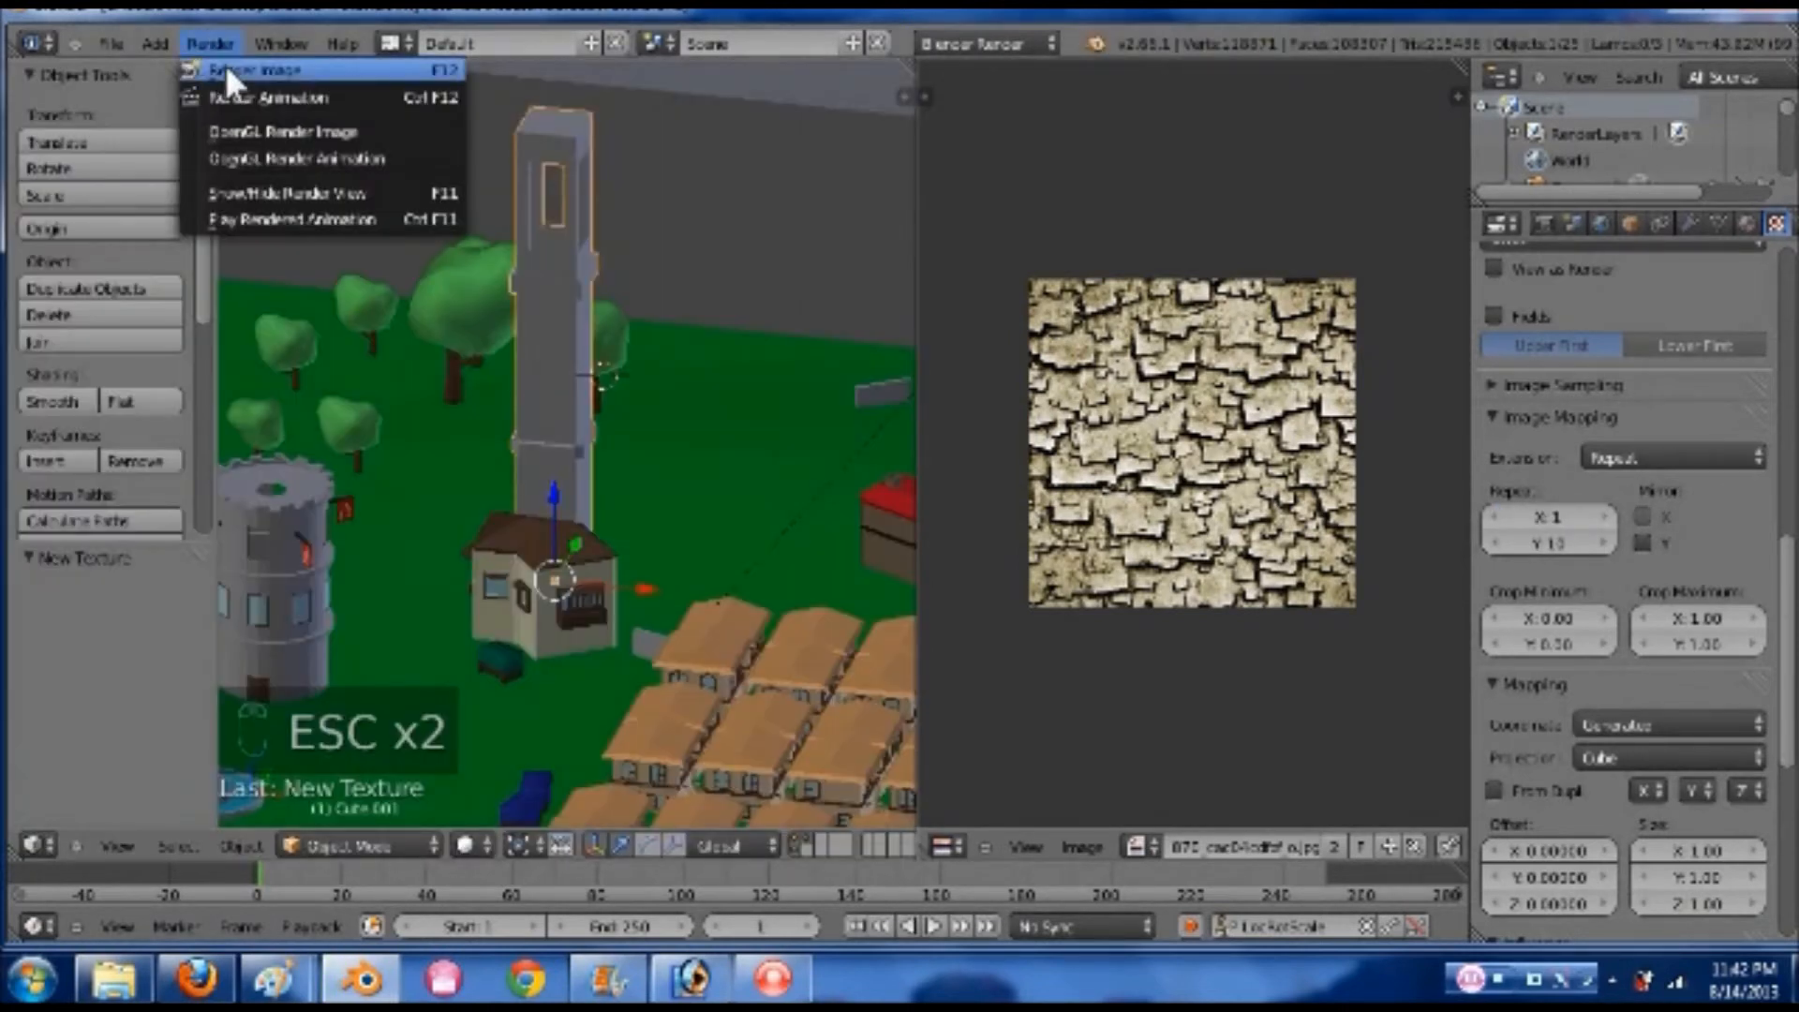
pyautogui.click(225, 64)
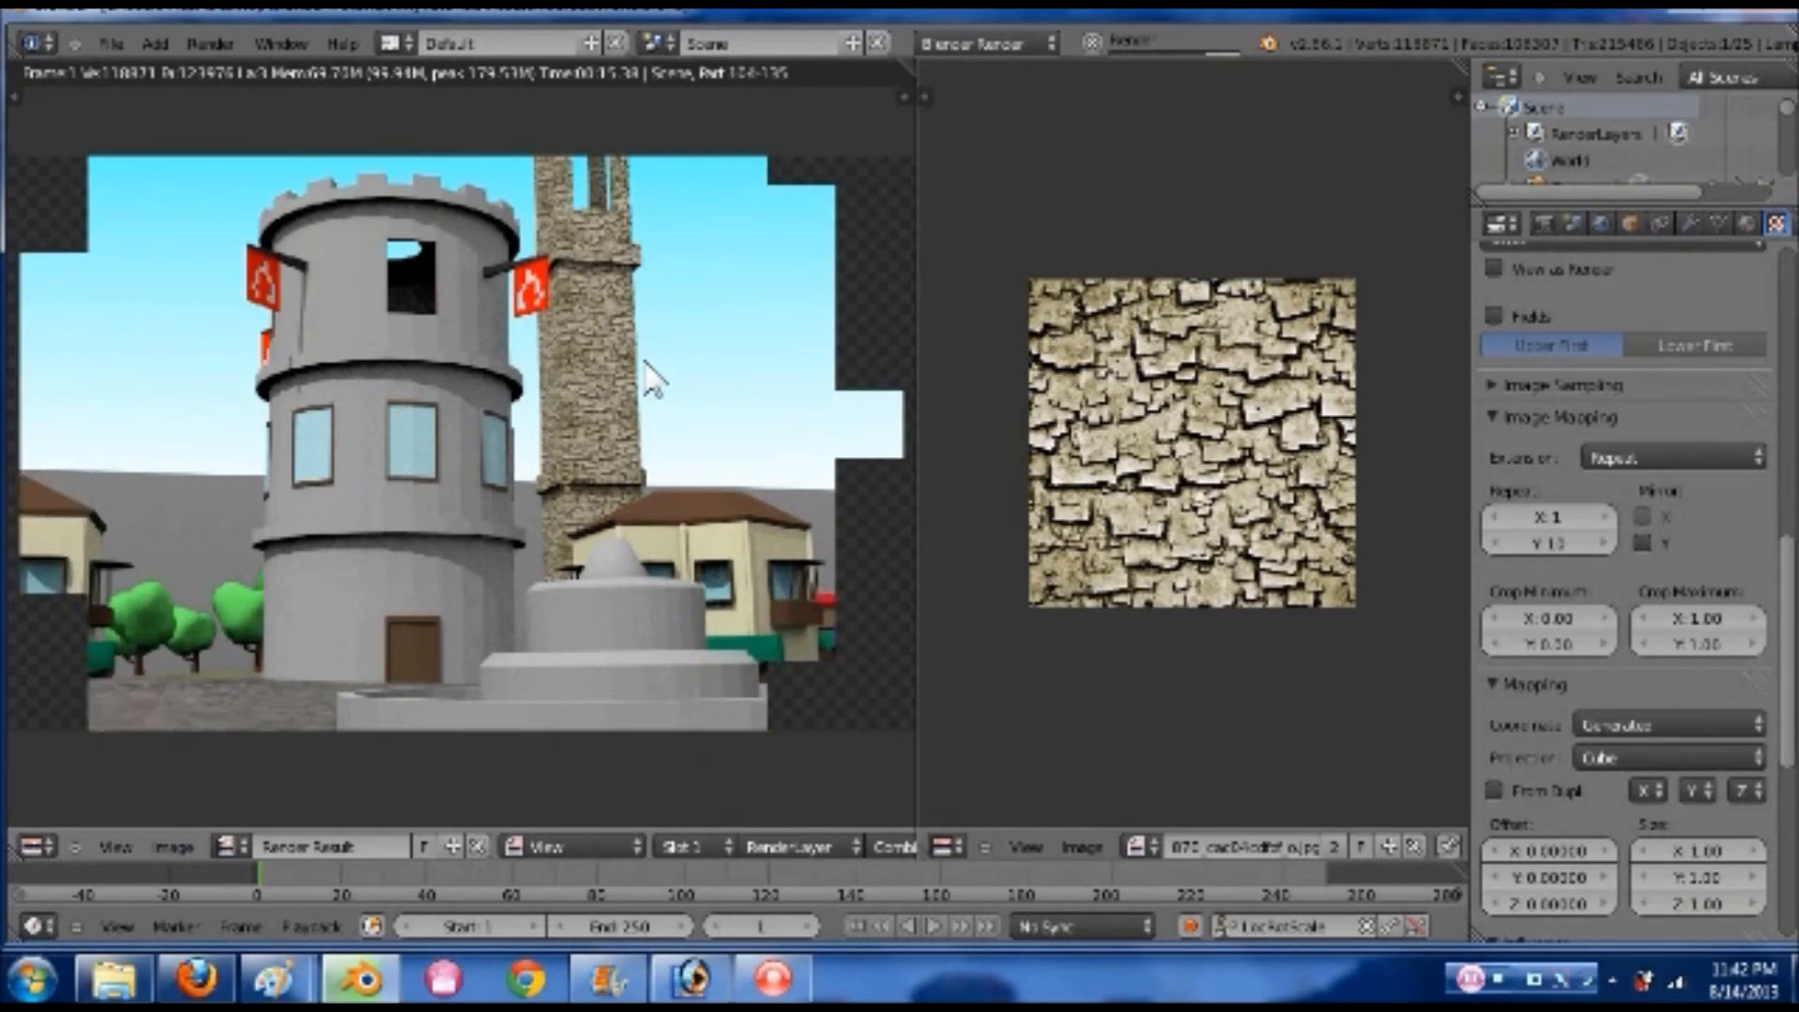
pyautogui.press('Escape')
pyautogui.press('Escape')
pyautogui.press('Escape')
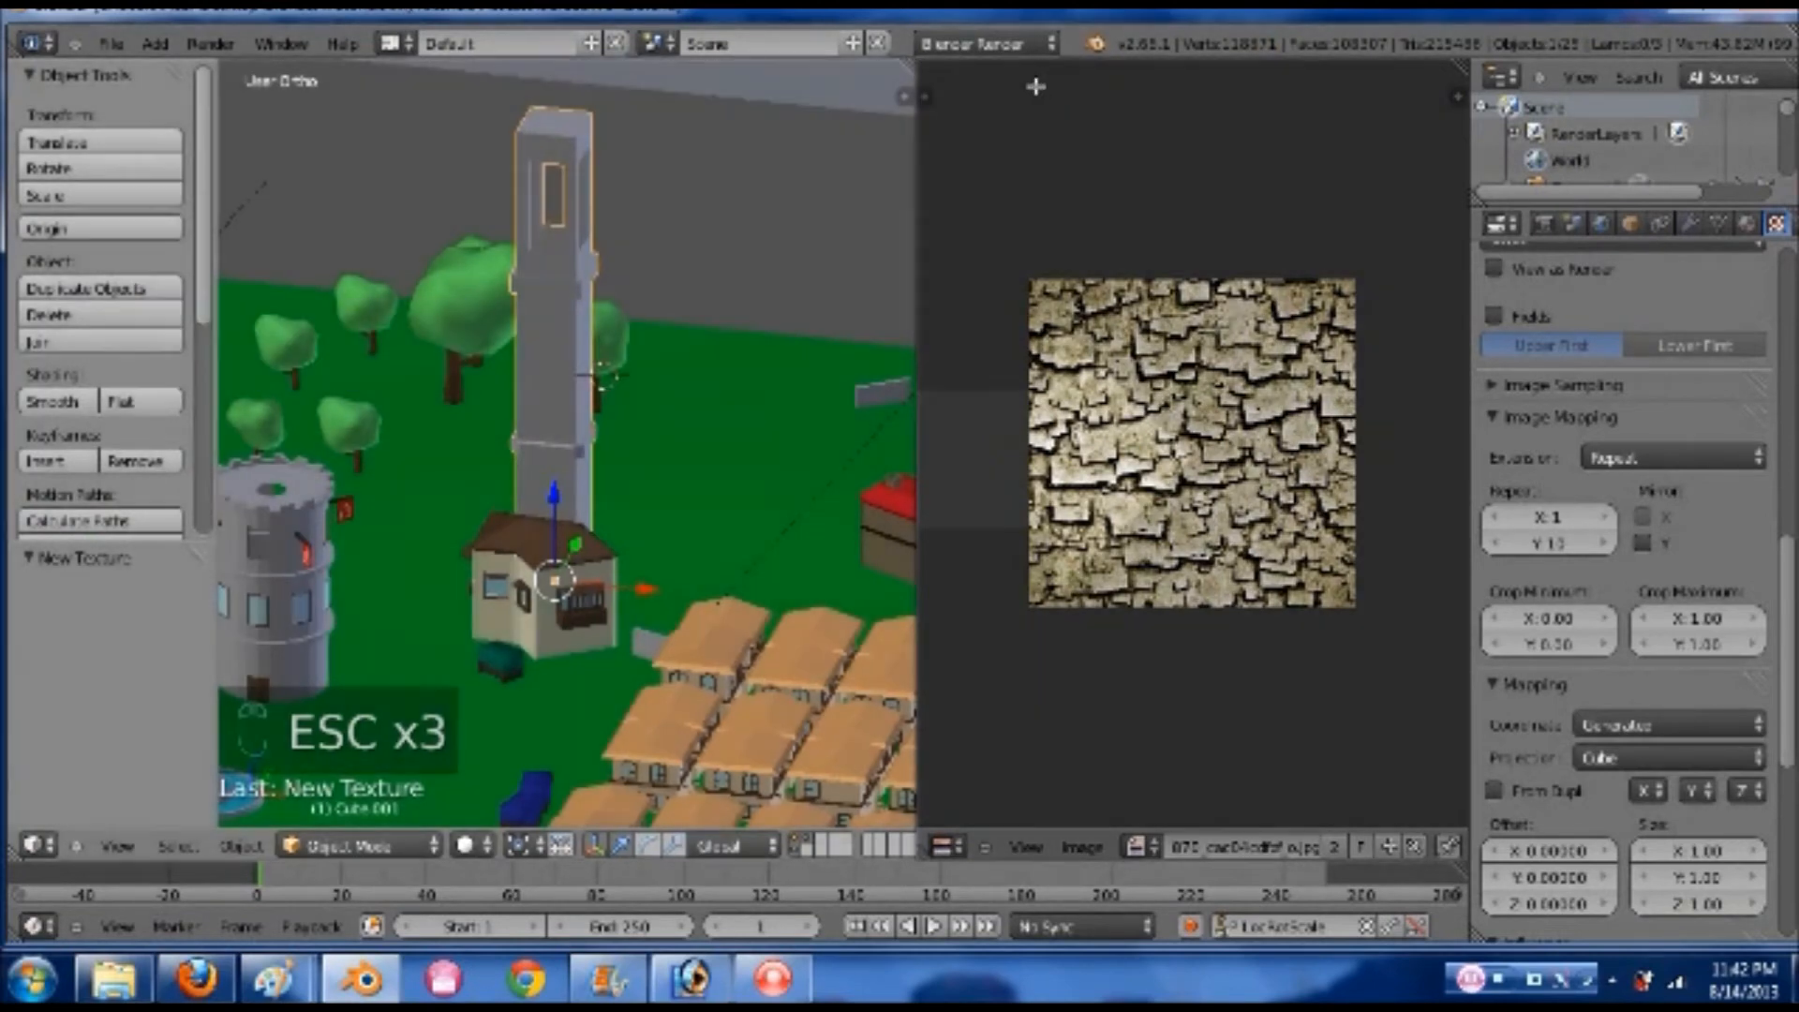
pyautogui.hotkey('ctrl', 's')
# - Merge the image area into the 3D view, split off a new area beside it and make it a UV/Image Editor
pyautogui.moveTo(914, 64); pyautogui.dragTo(1284, 103)
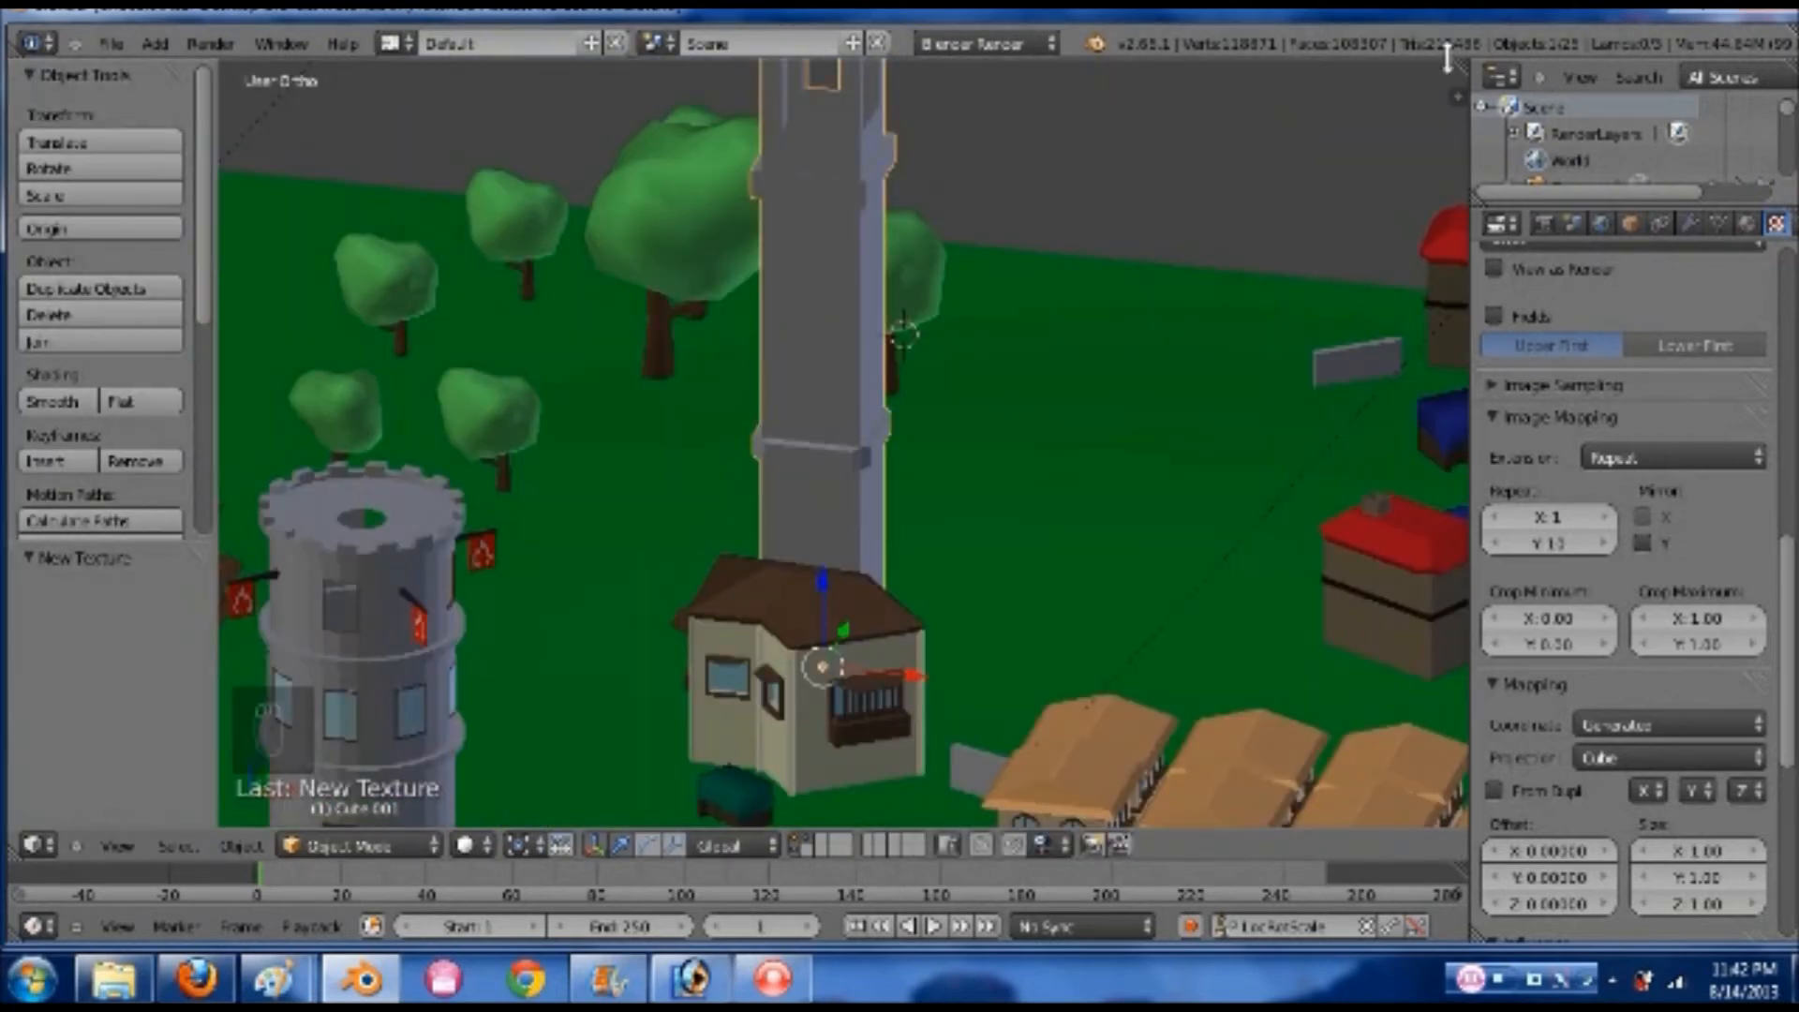
pyautogui.moveTo(1458, 65); pyautogui.dragTo(866, 90)
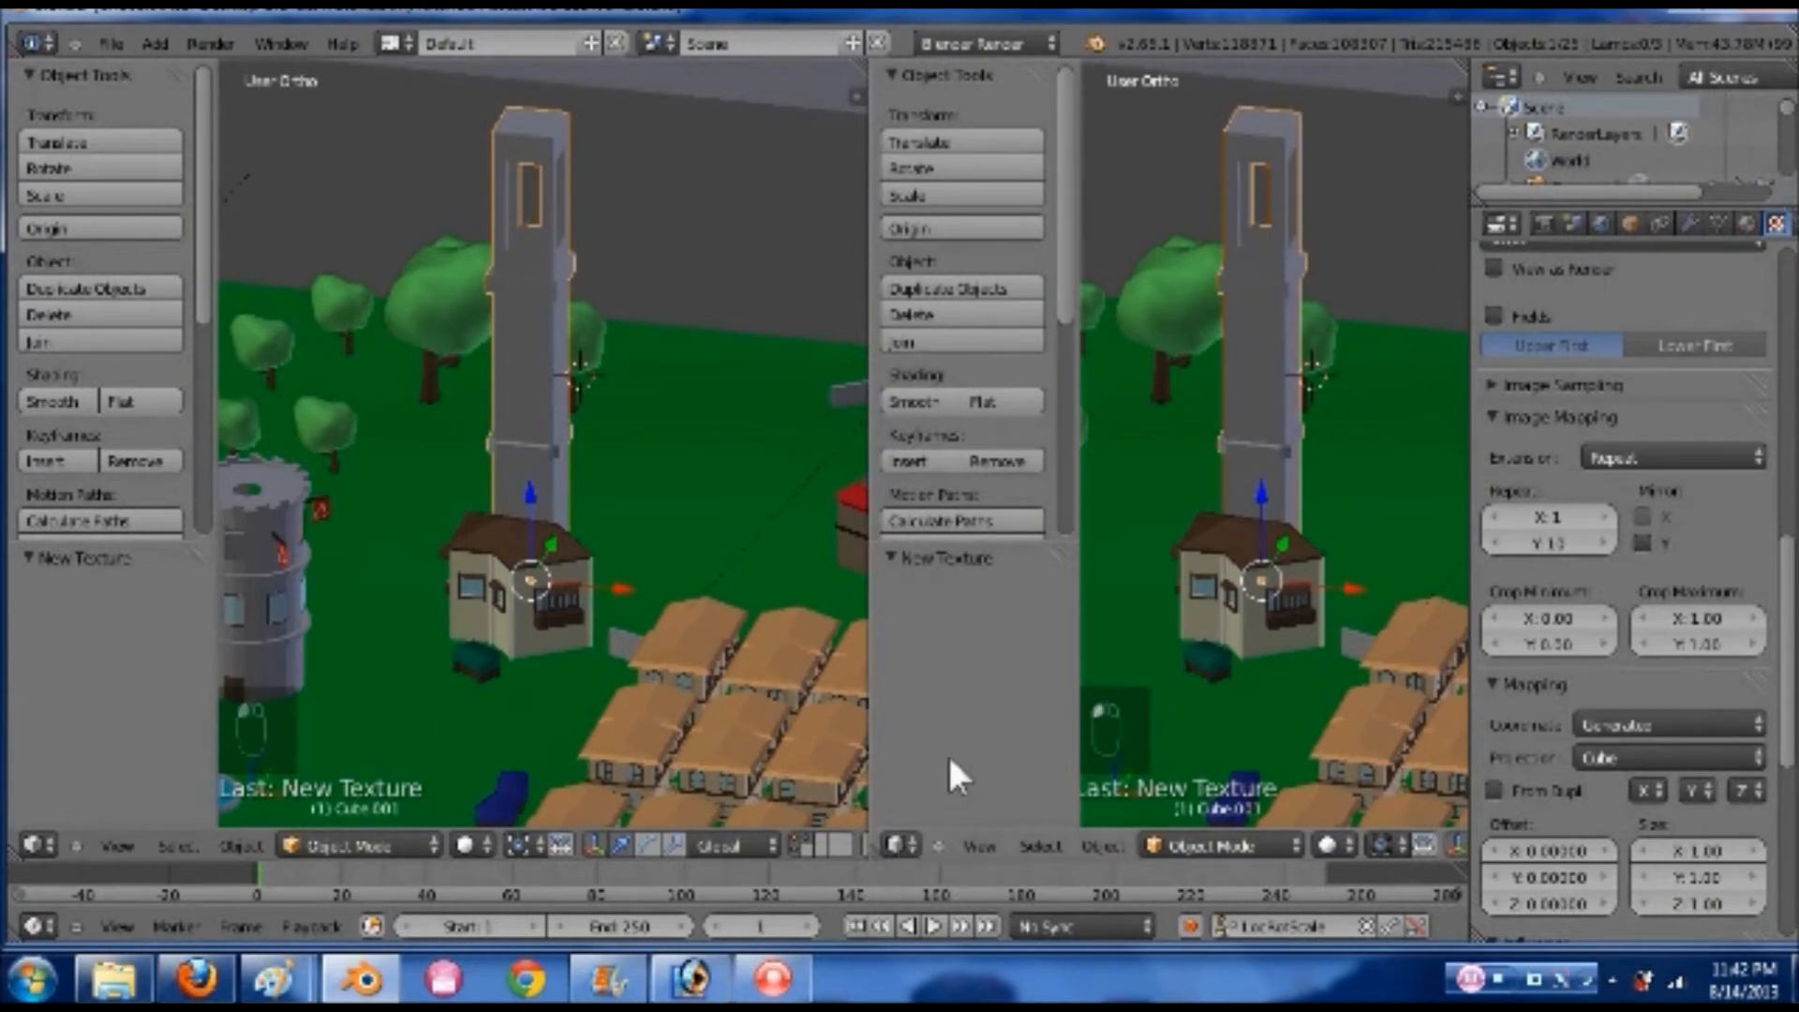
pyautogui.click(904, 841)
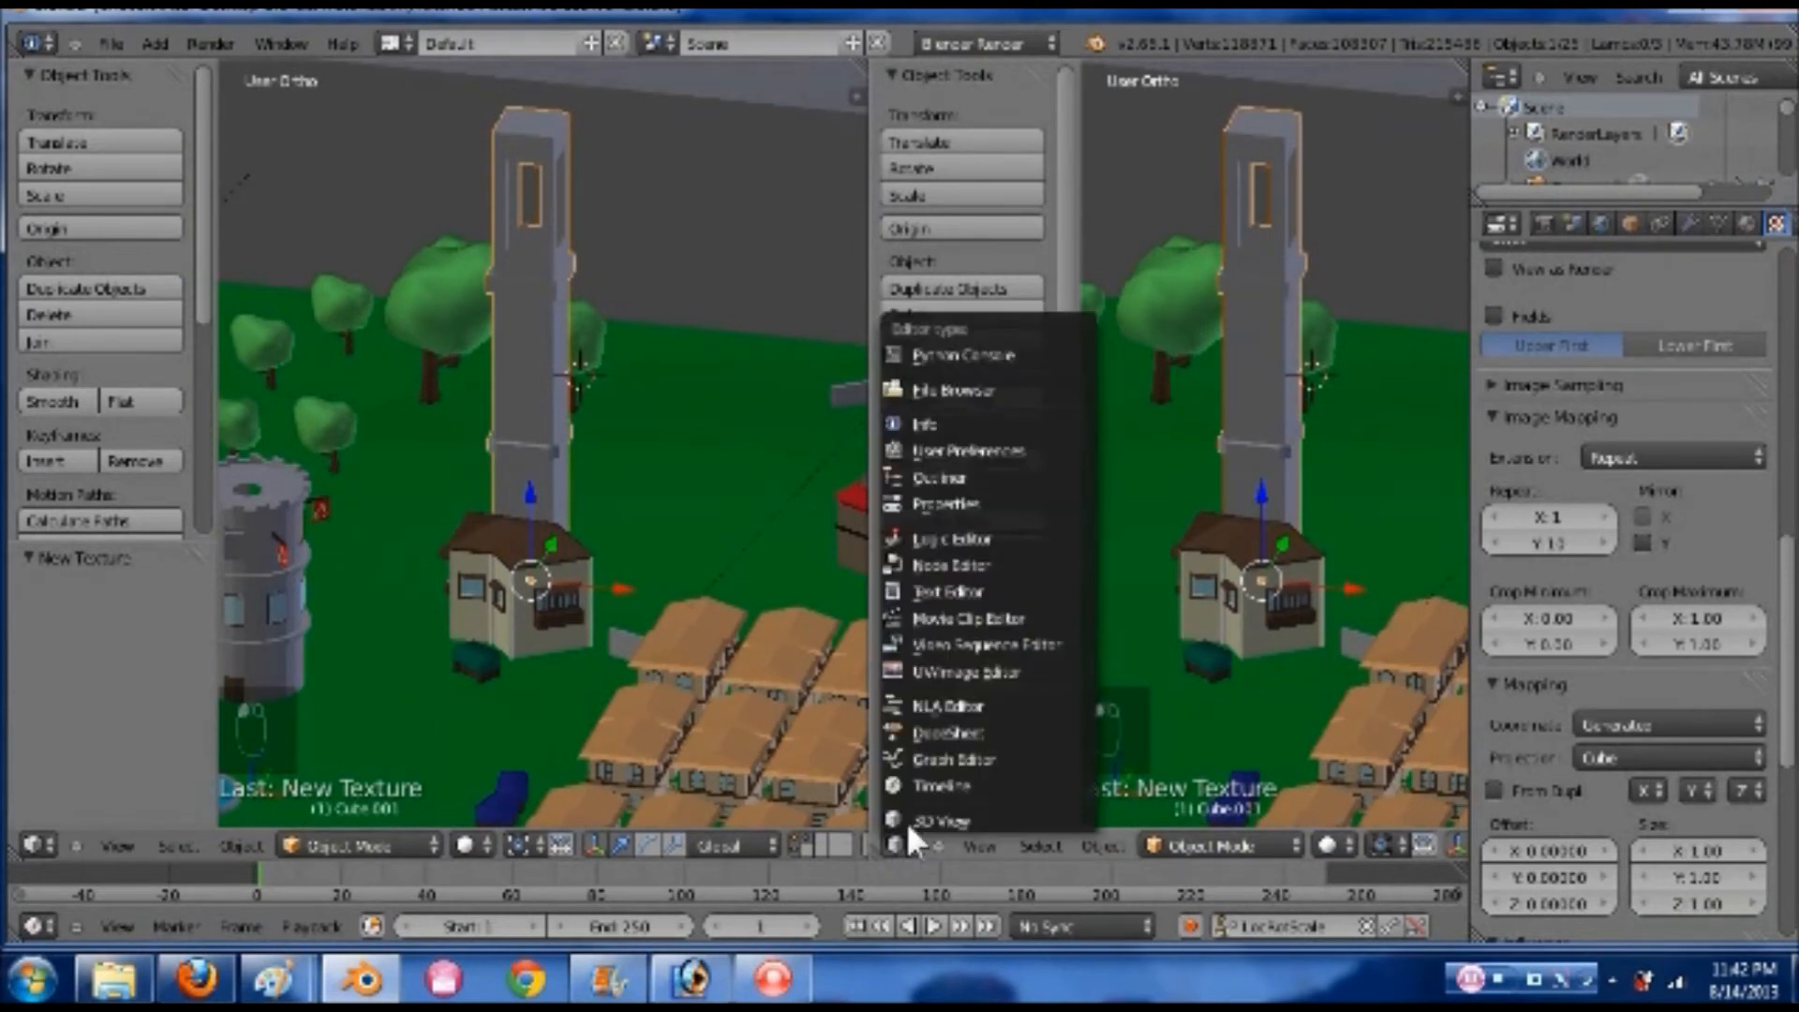
pyautogui.click(984, 661)
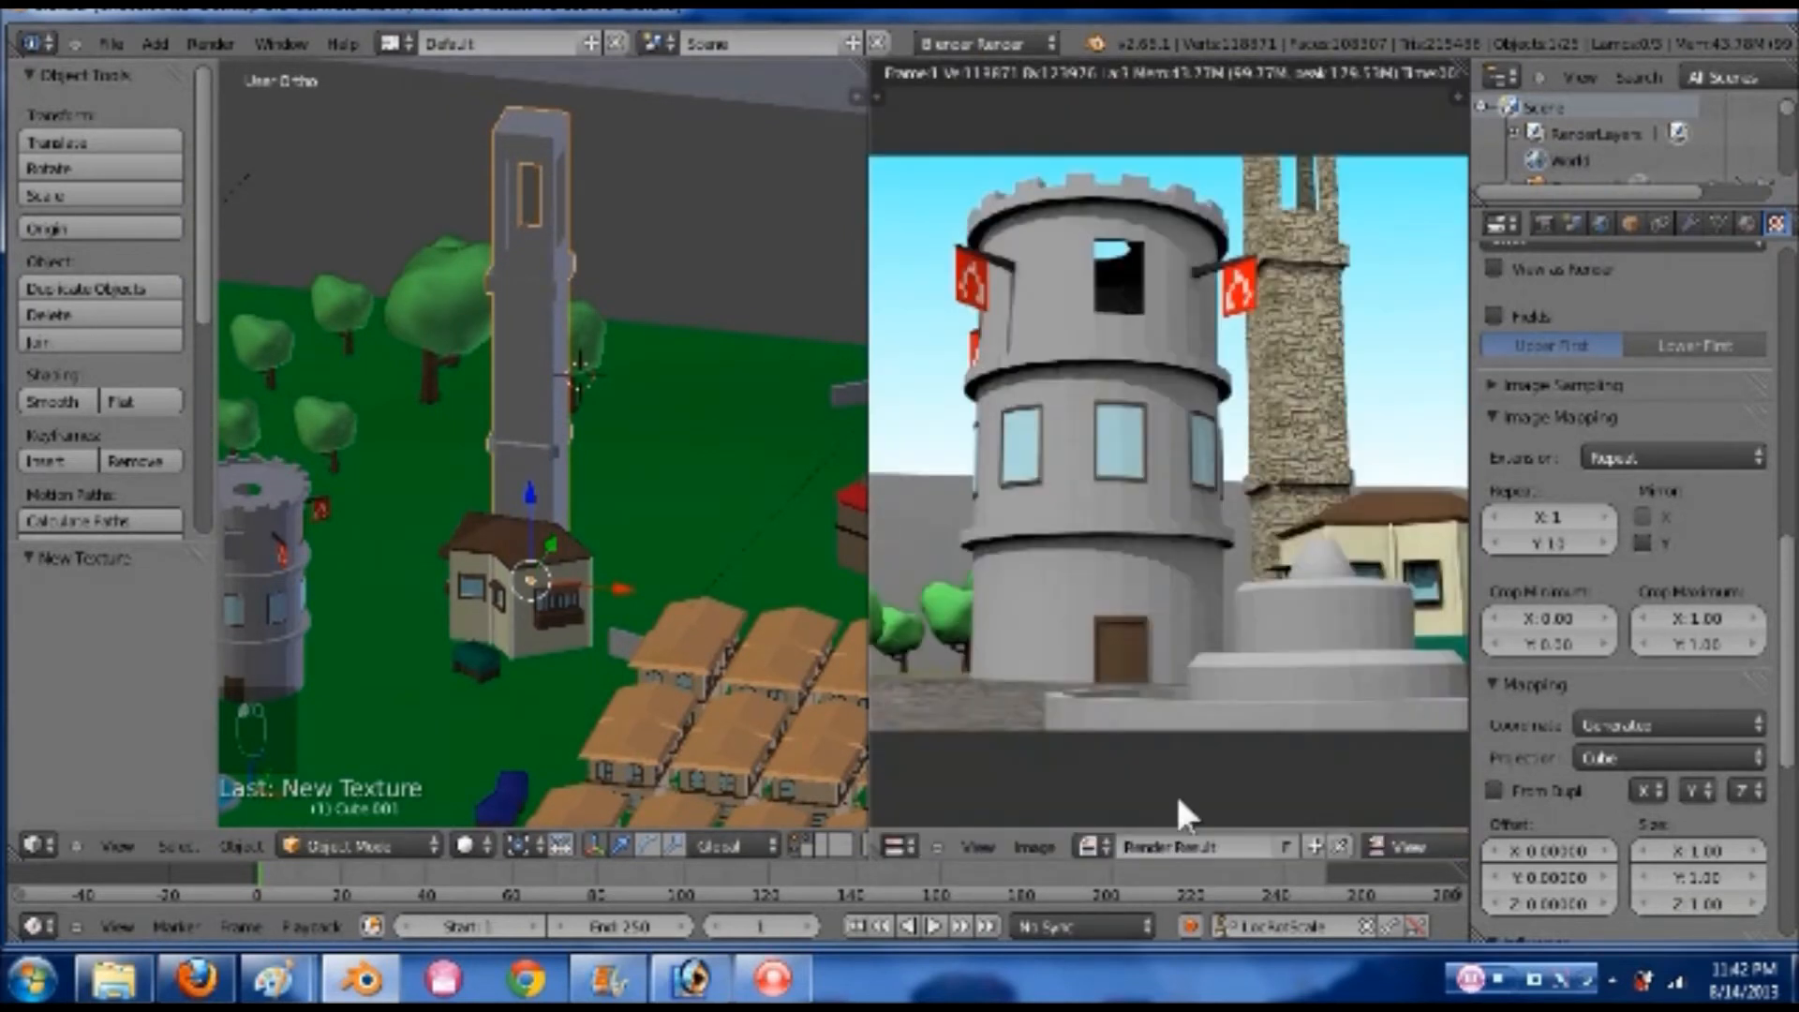
# - Unlink the render result from the image editor, and open the town's surrounding wall mesh for editing
pyautogui.click(1342, 845)
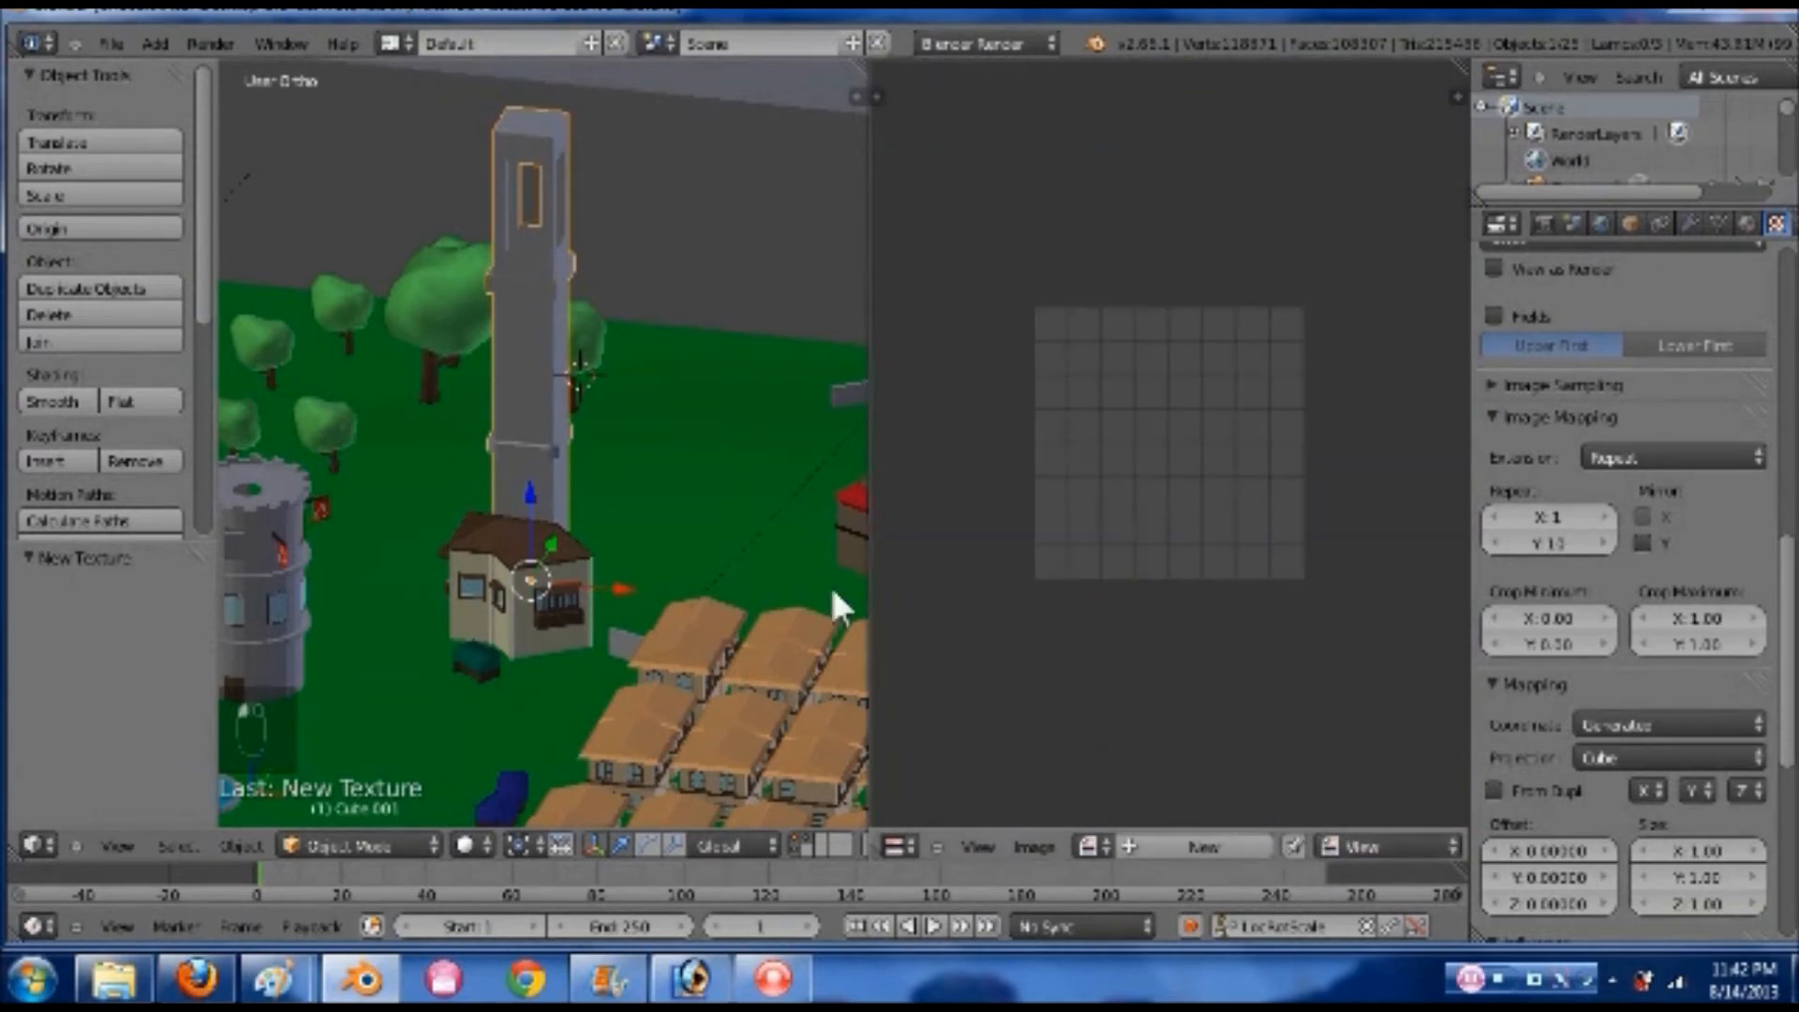
pyautogui.rightClick(750, 199)
pyautogui.scroll(-4, 748, 199)
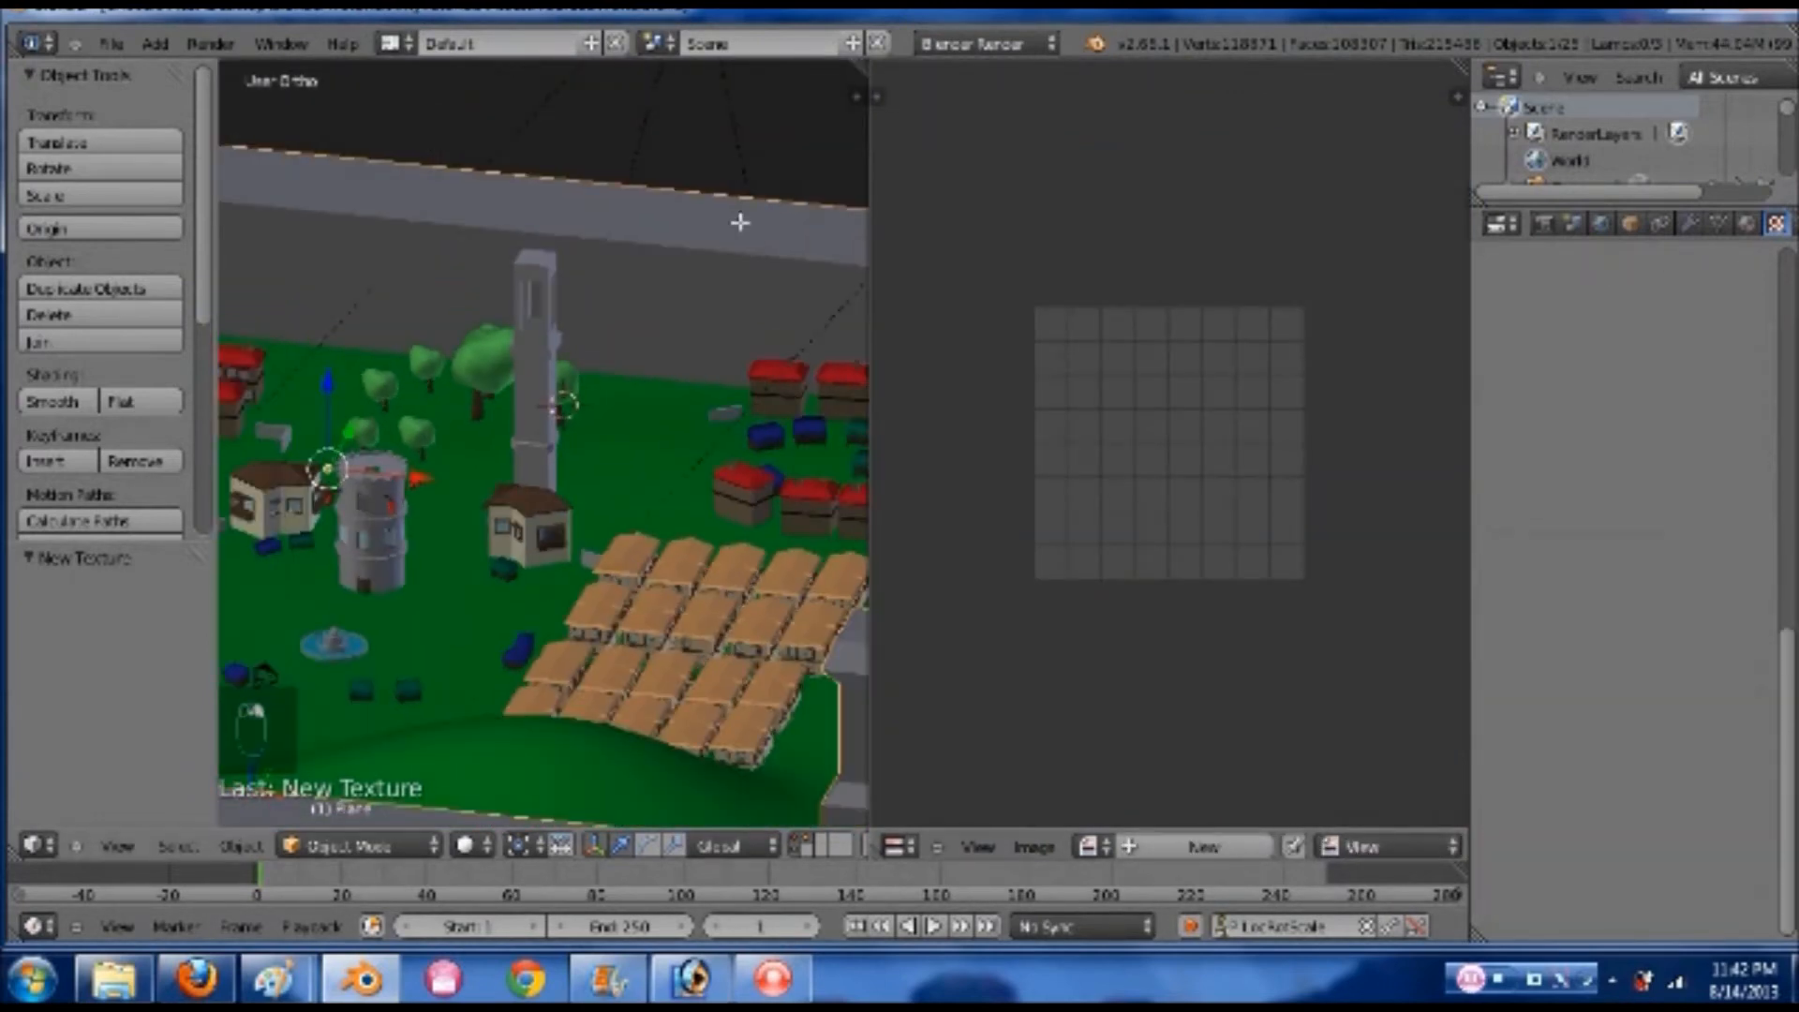
pyautogui.press('Tab')
pyautogui.scroll(-2, 664, 329)
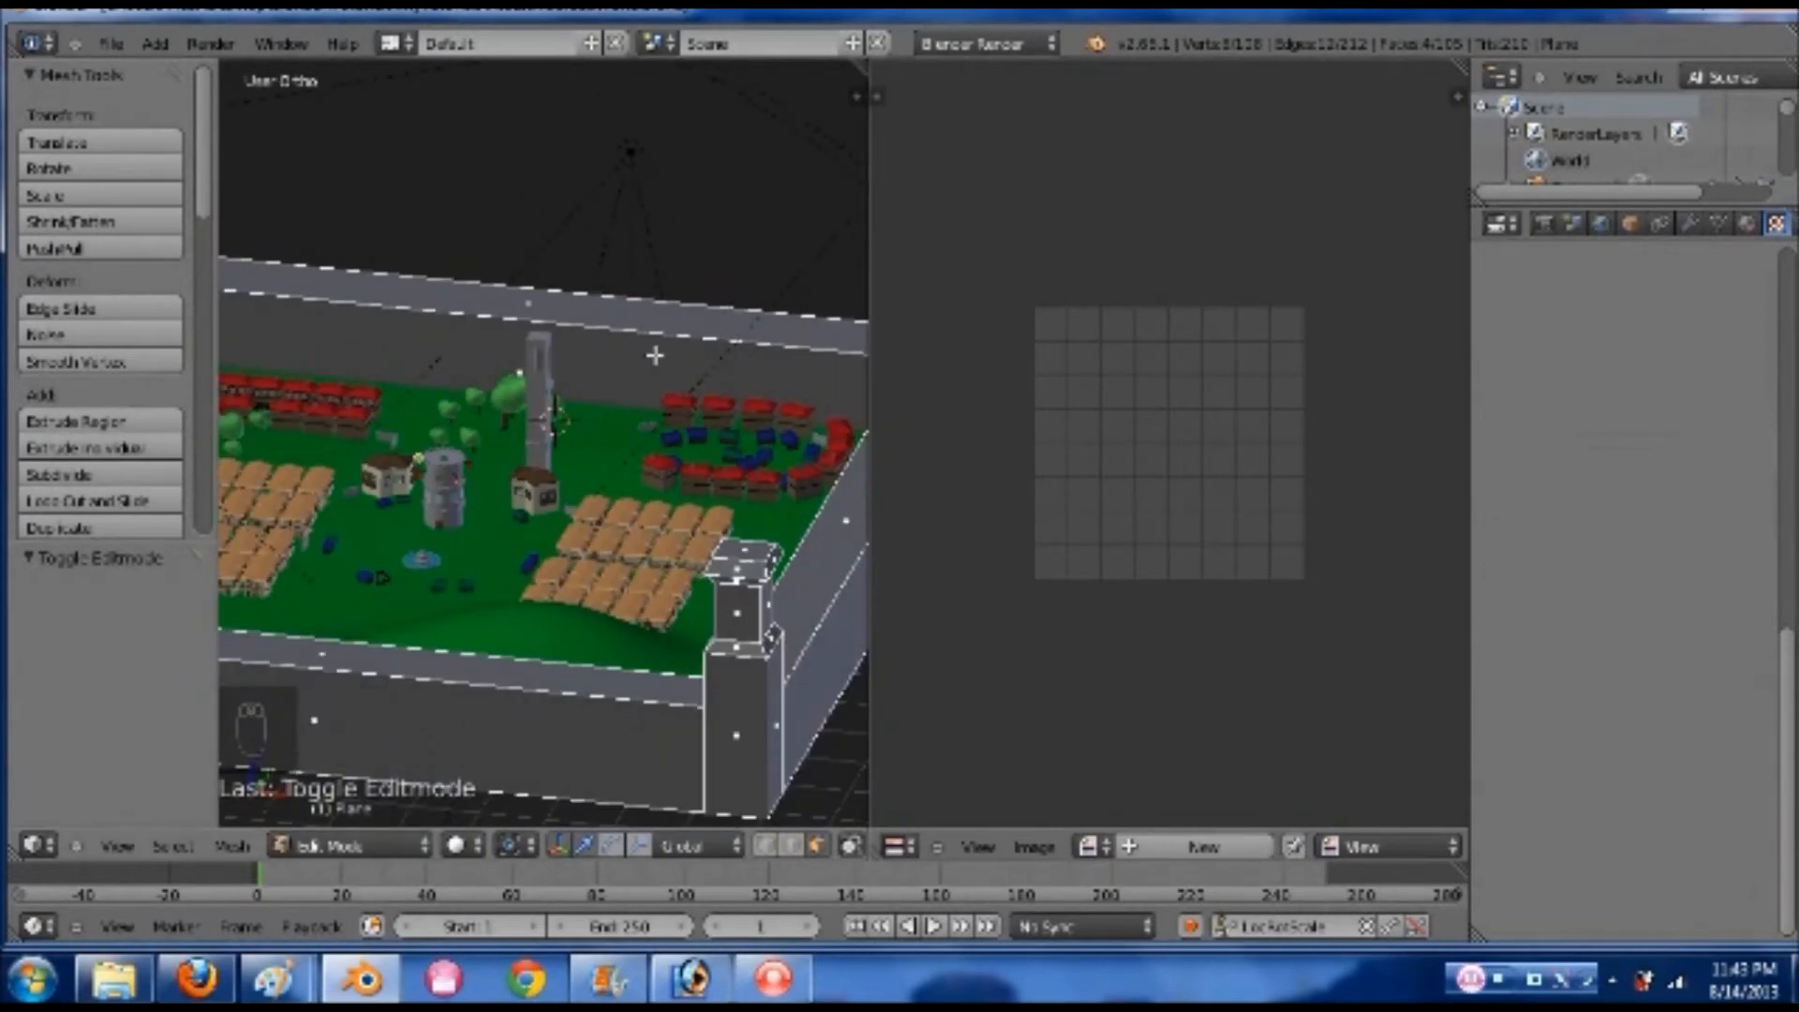
# - Select the inner face of the town's back wall
pyautogui.rightClick(655, 354)
pyautogui.moveTo(719, 361); pyautogui.dragTo(605, 366, button='middle')
pyautogui.moveTo(451, 392); pyautogui.dragTo(587, 347, button='middle')
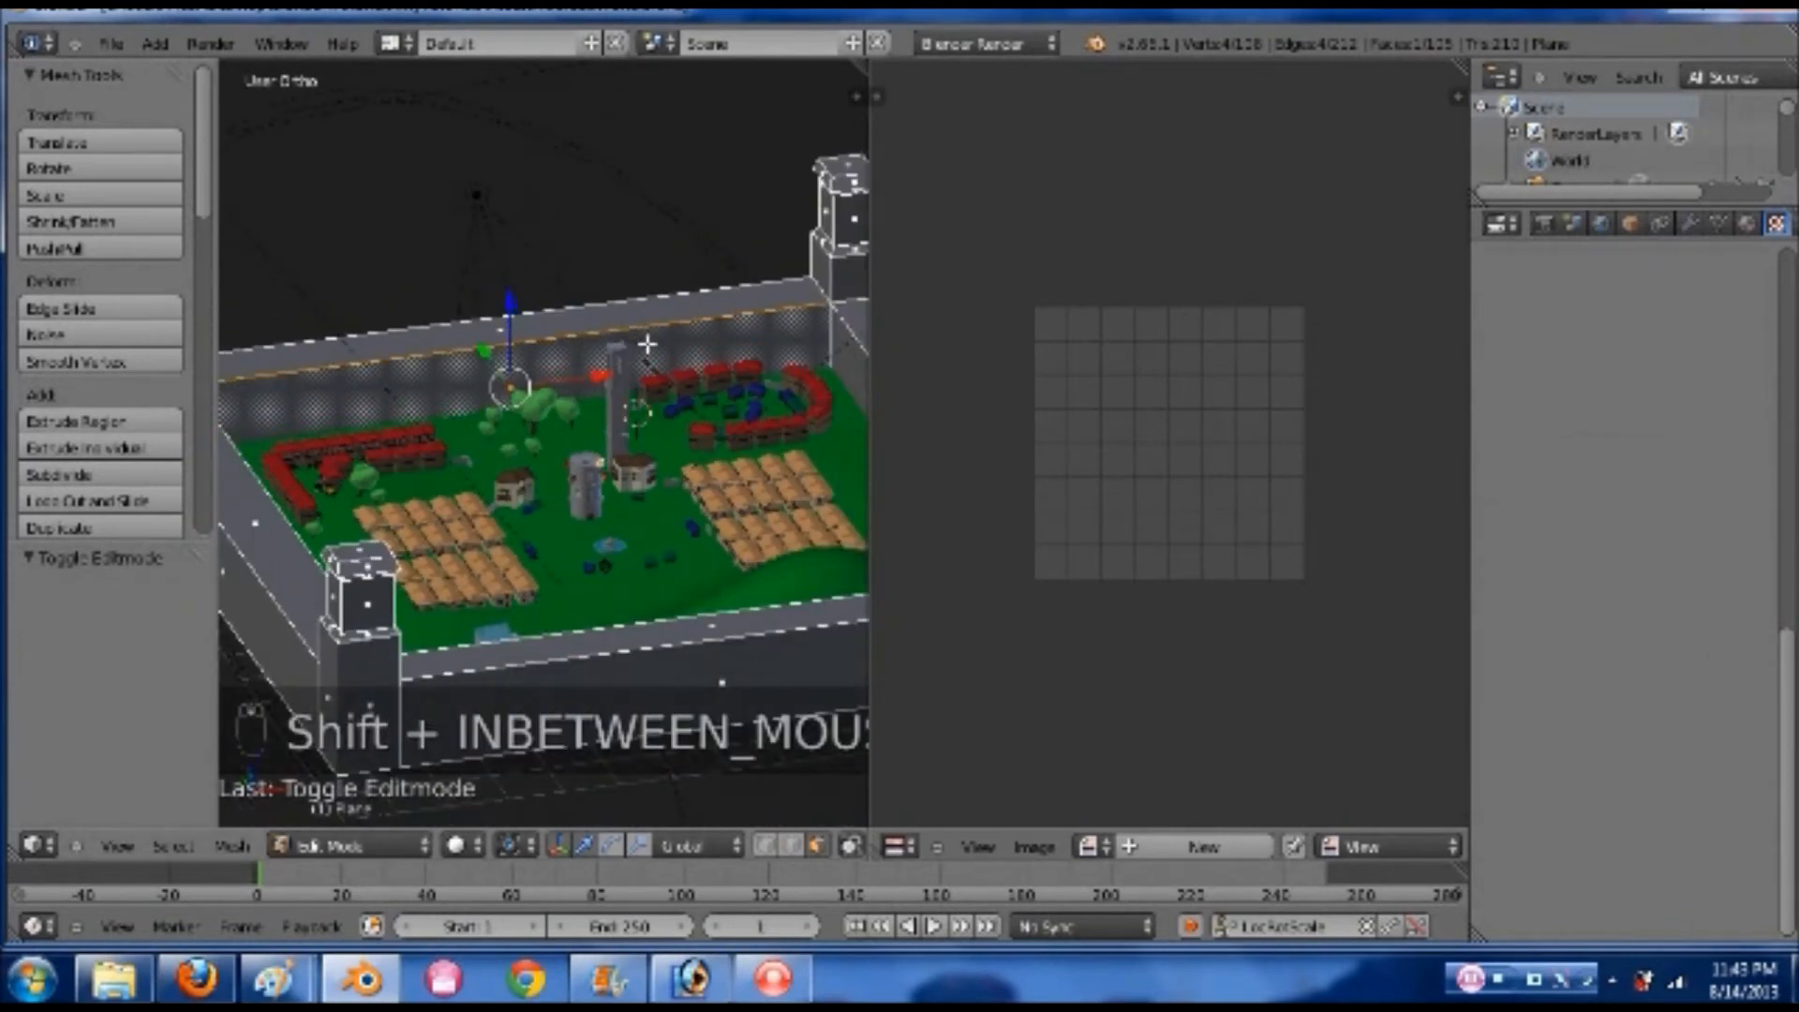
pyautogui.scroll(-1, 656, 343)
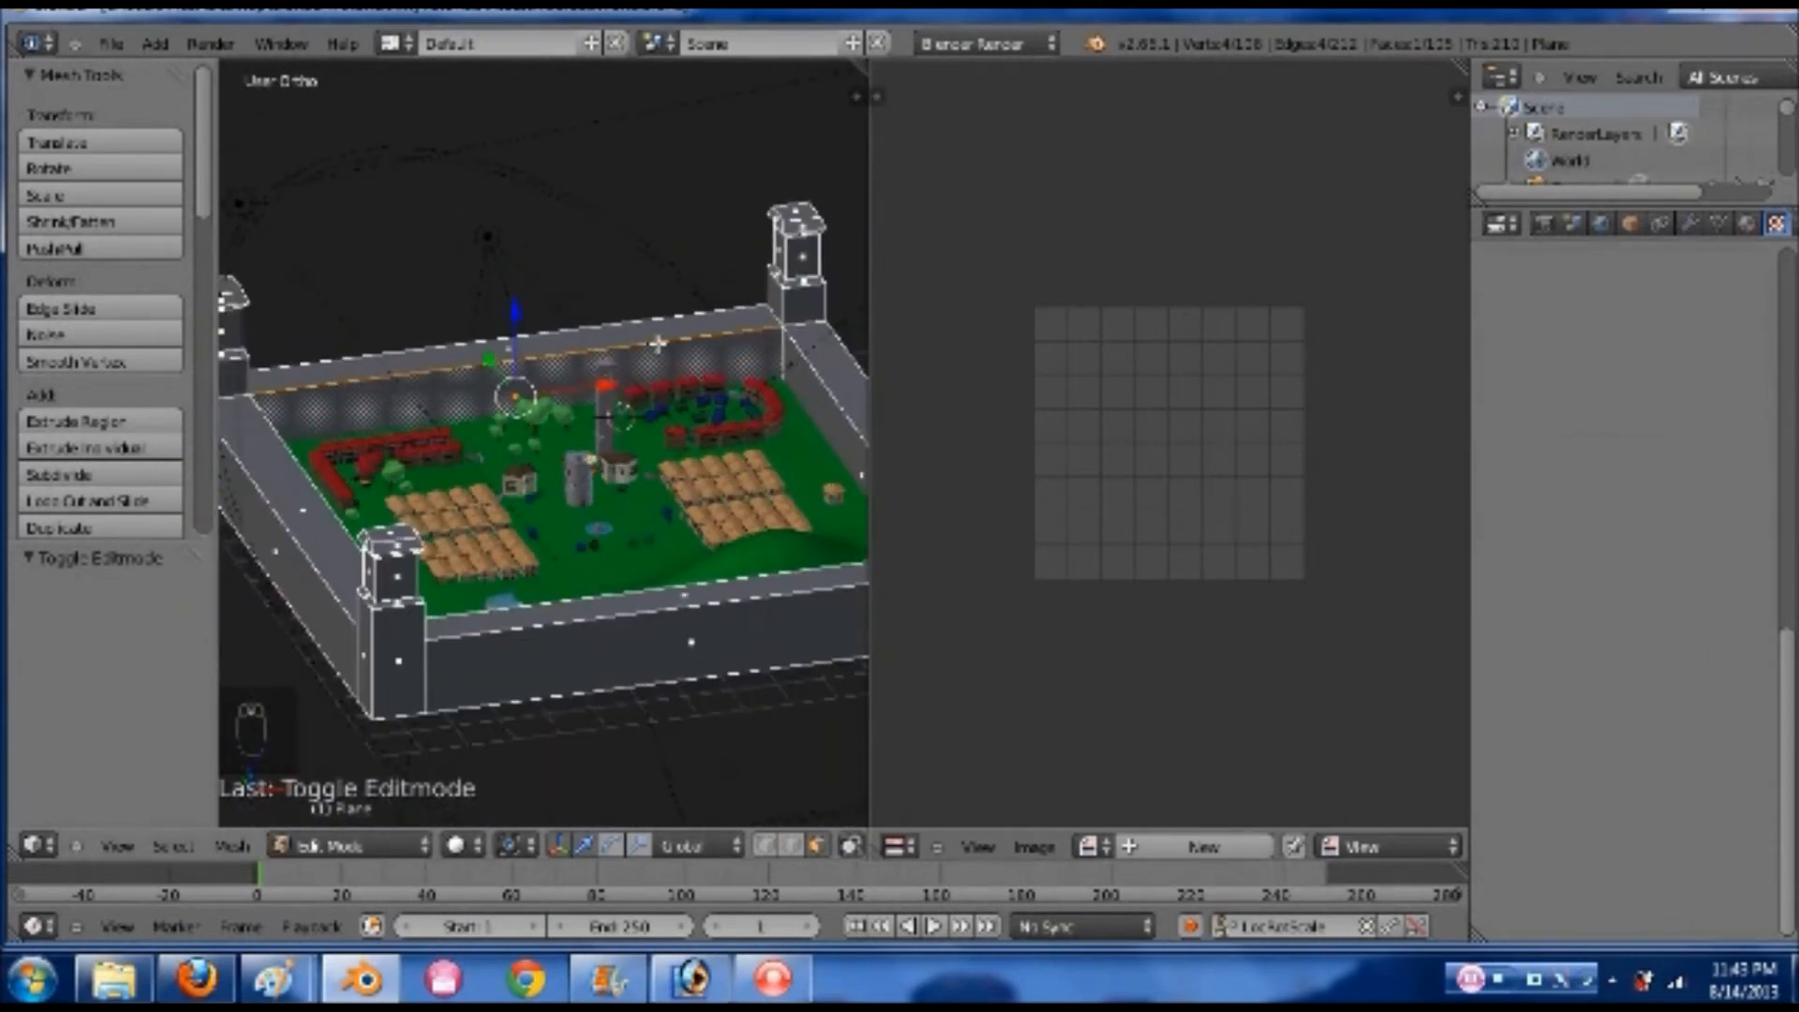
# - Switch the mesh to edge selection and select the four edges around the walls' inner top rim
pyautogui.hotkey('ctrl', 'Tab')
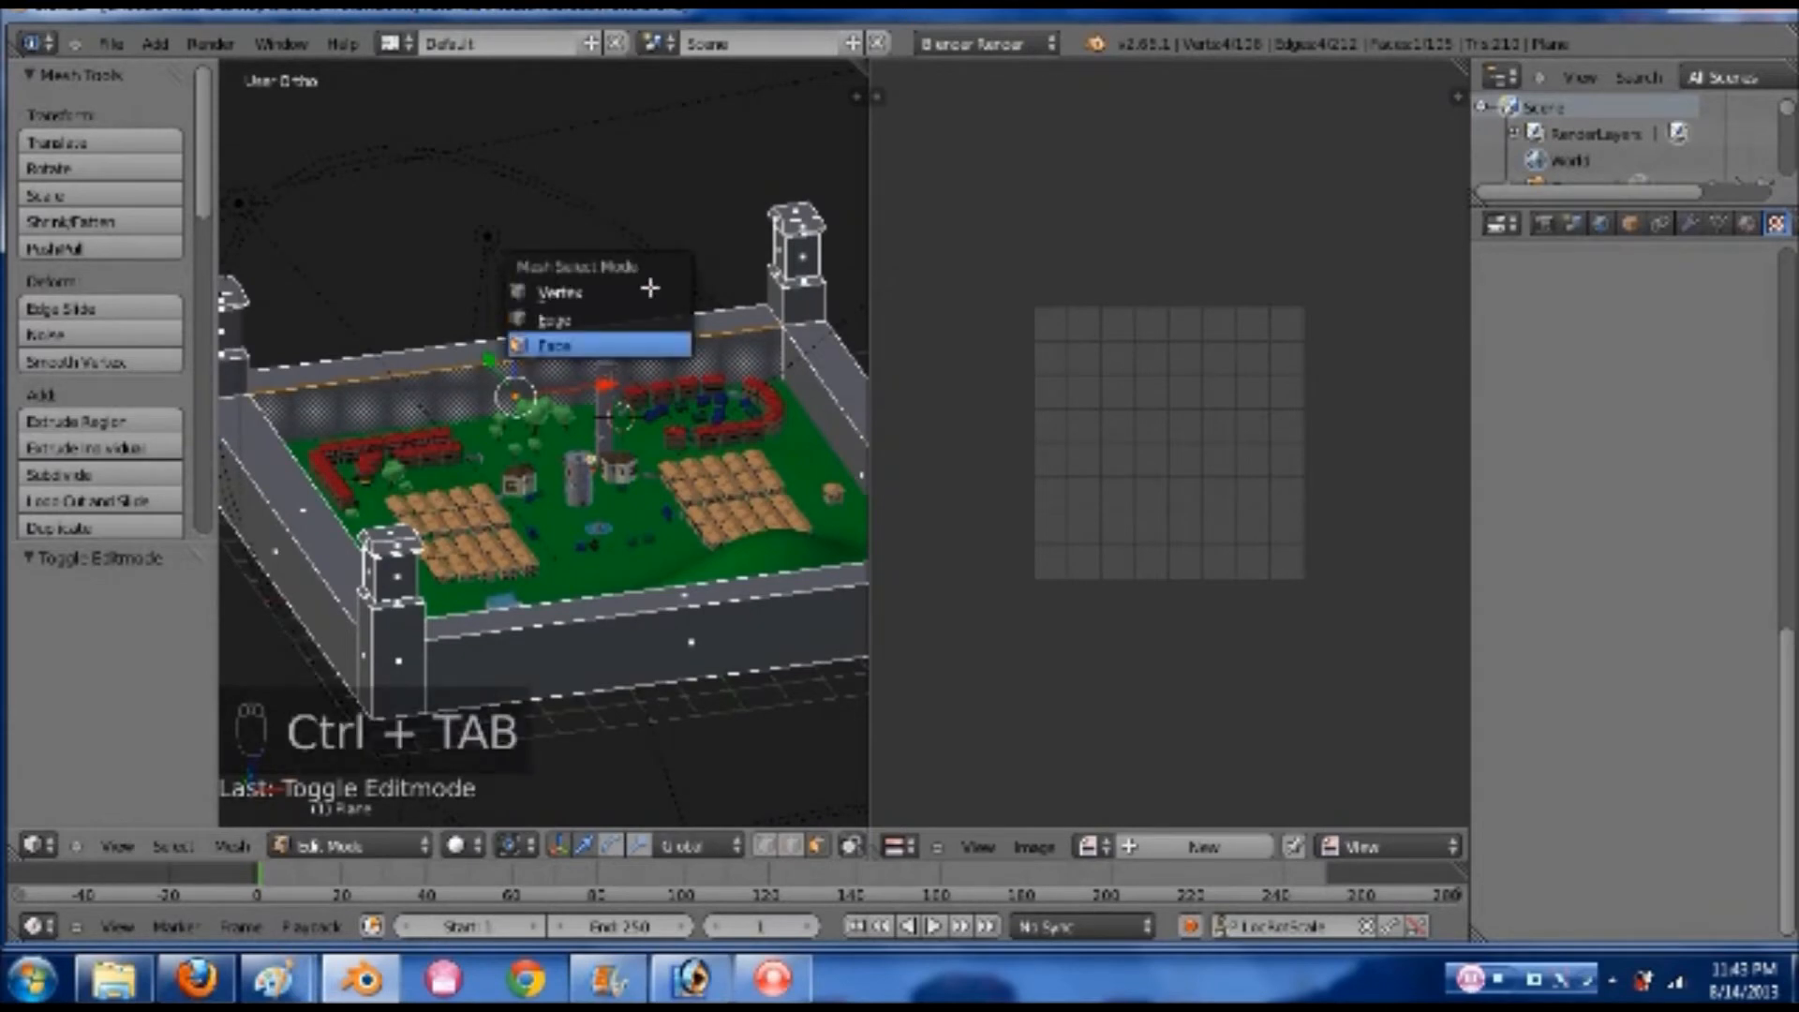
pyautogui.press('Return')
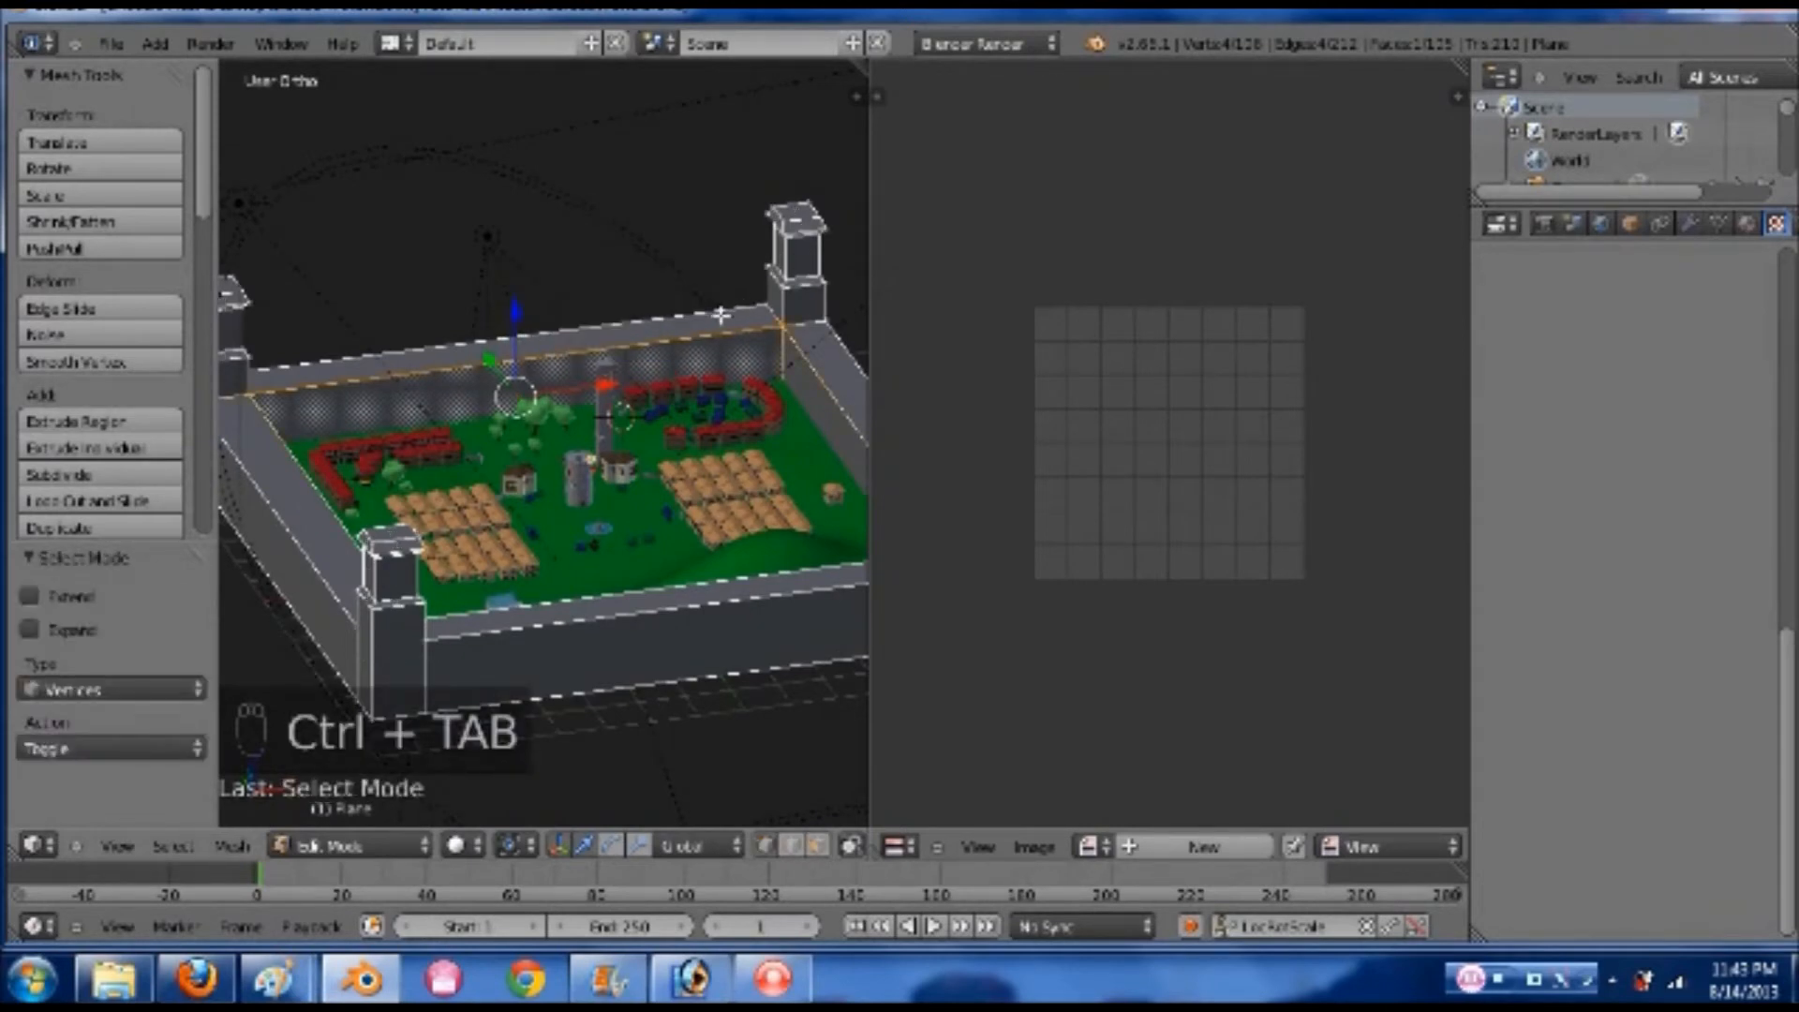
pyautogui.keyDown('alt'); pyautogui.click(715, 333); pyautogui.keyUp('alt')
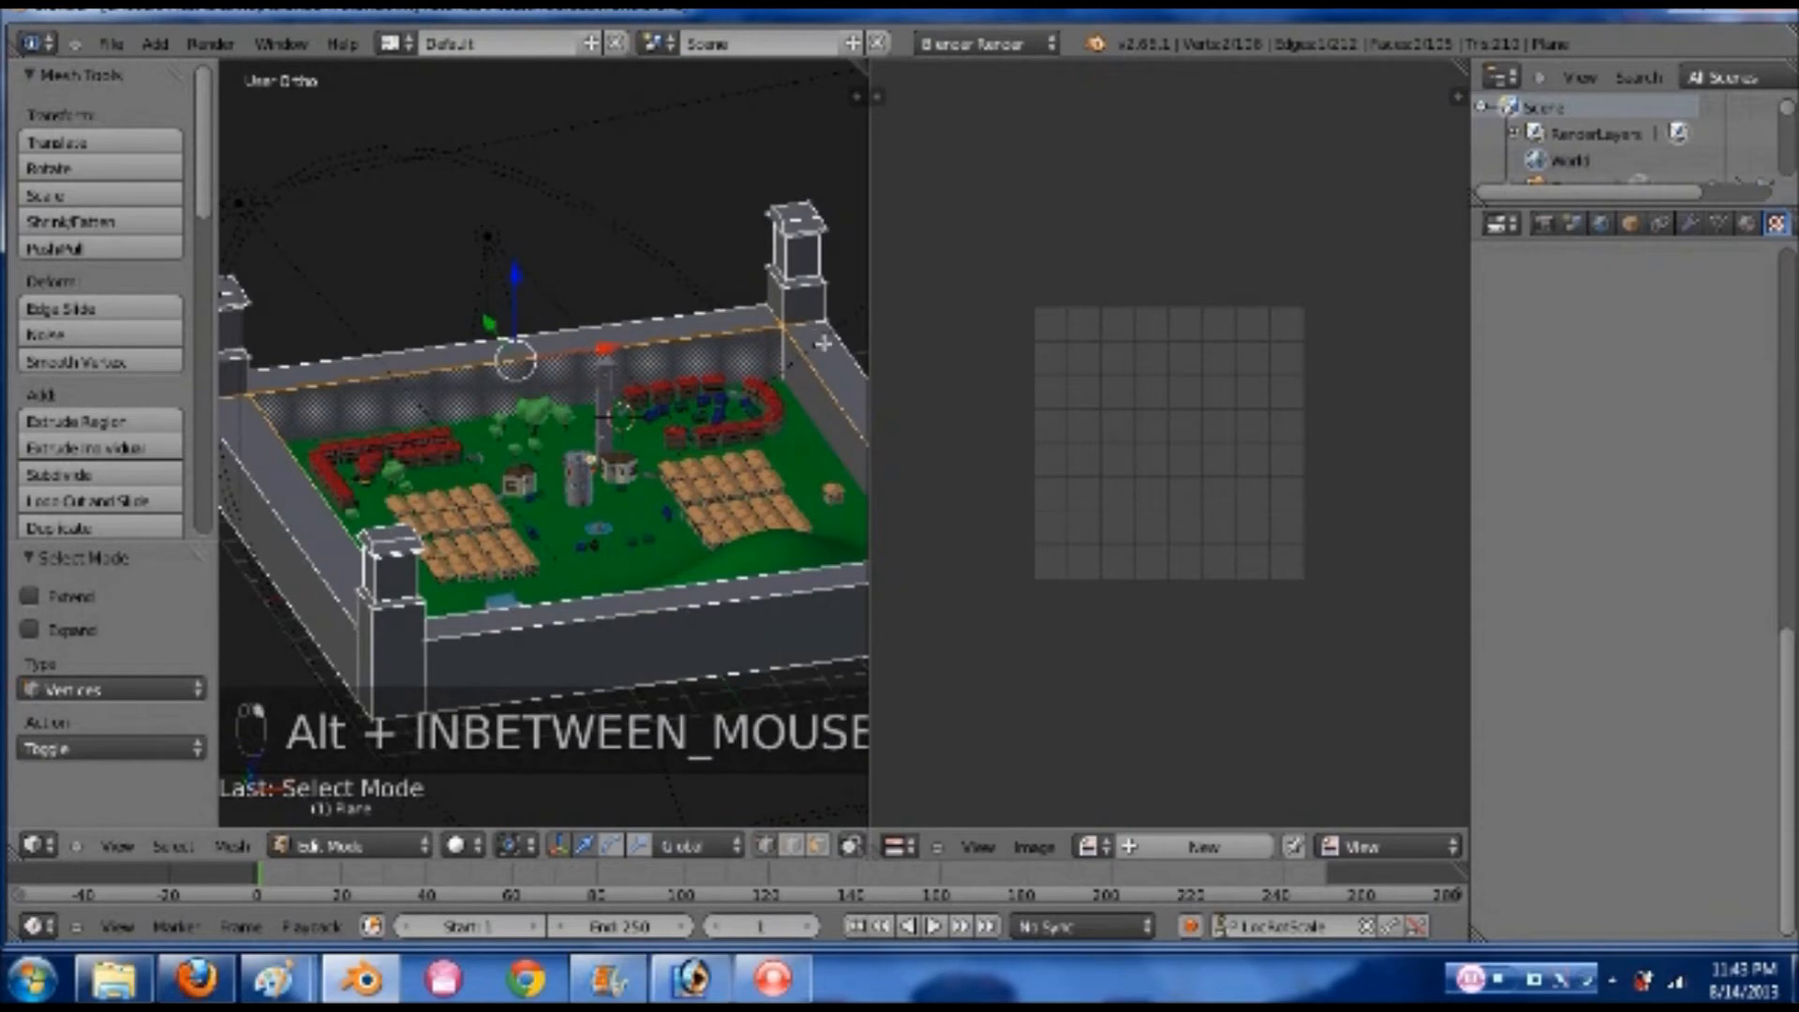
pyautogui.keyDown('alt'); pyautogui.click(818, 383); pyautogui.keyUp('alt')
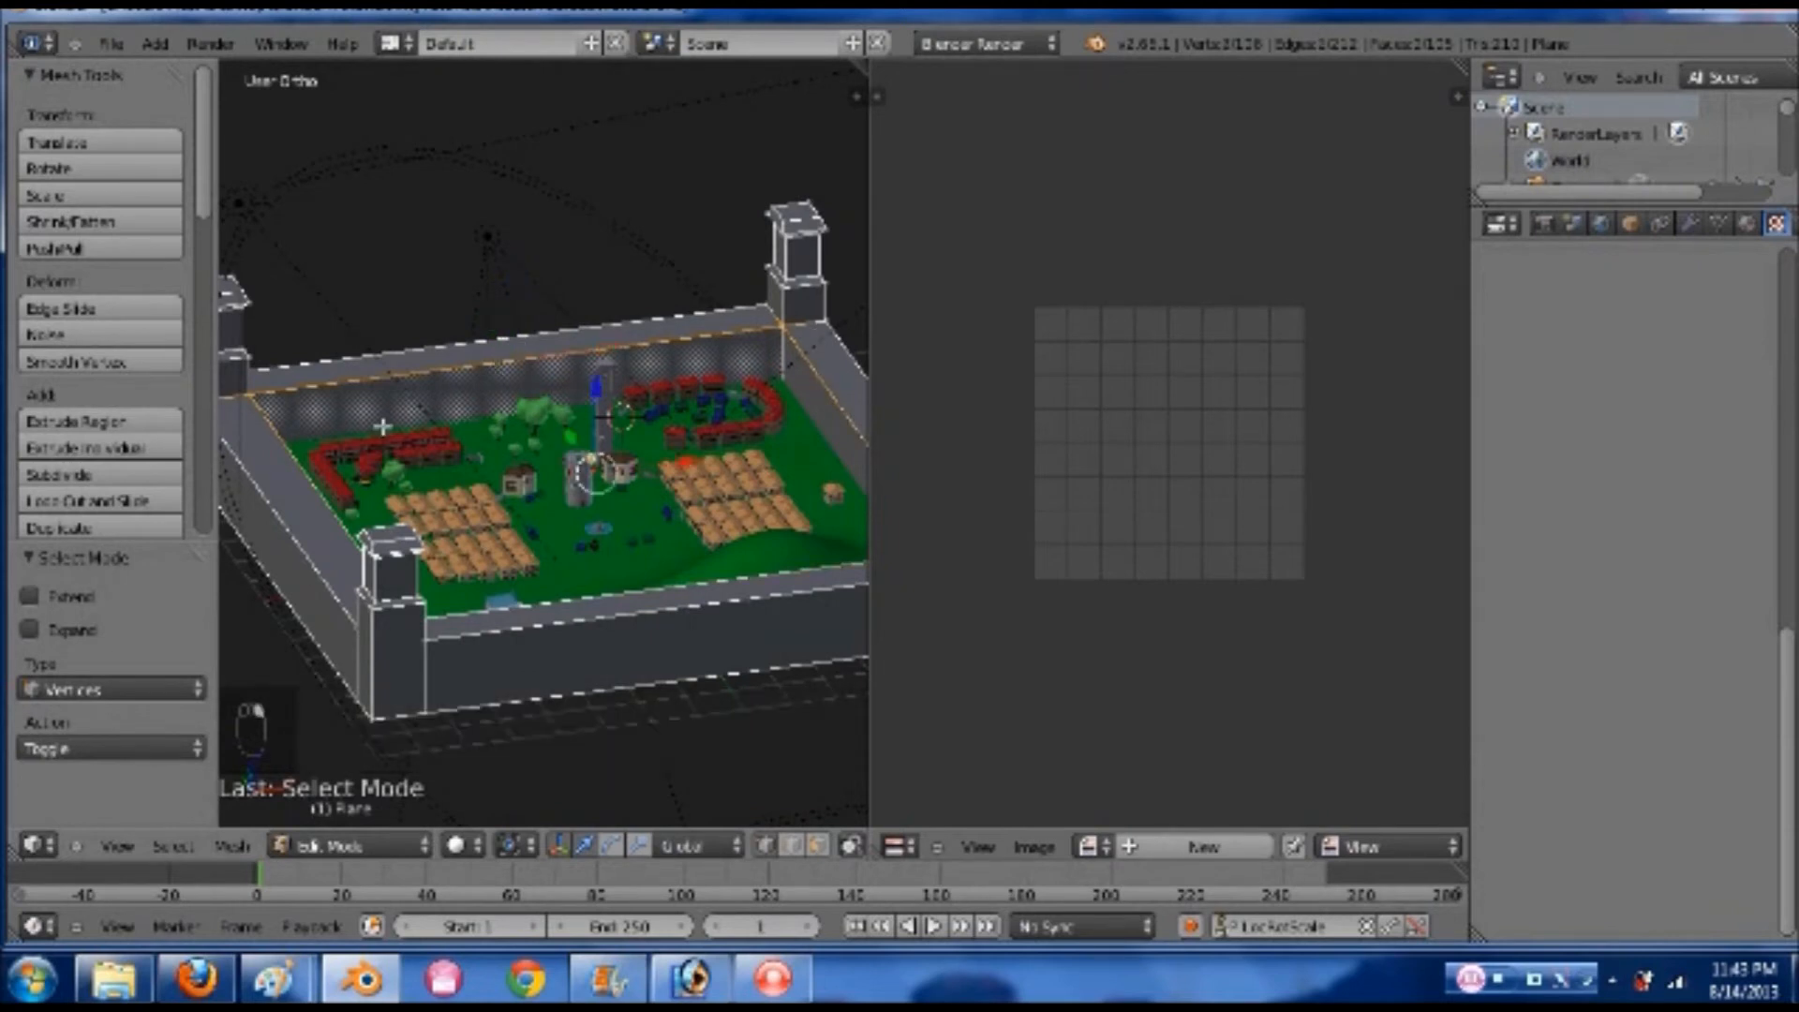
pyautogui.keyDown('alt'); pyautogui.keyDown('shift'); pyautogui.click(265, 414); pyautogui.keyUp('shift'); pyautogui.keyUp('alt')
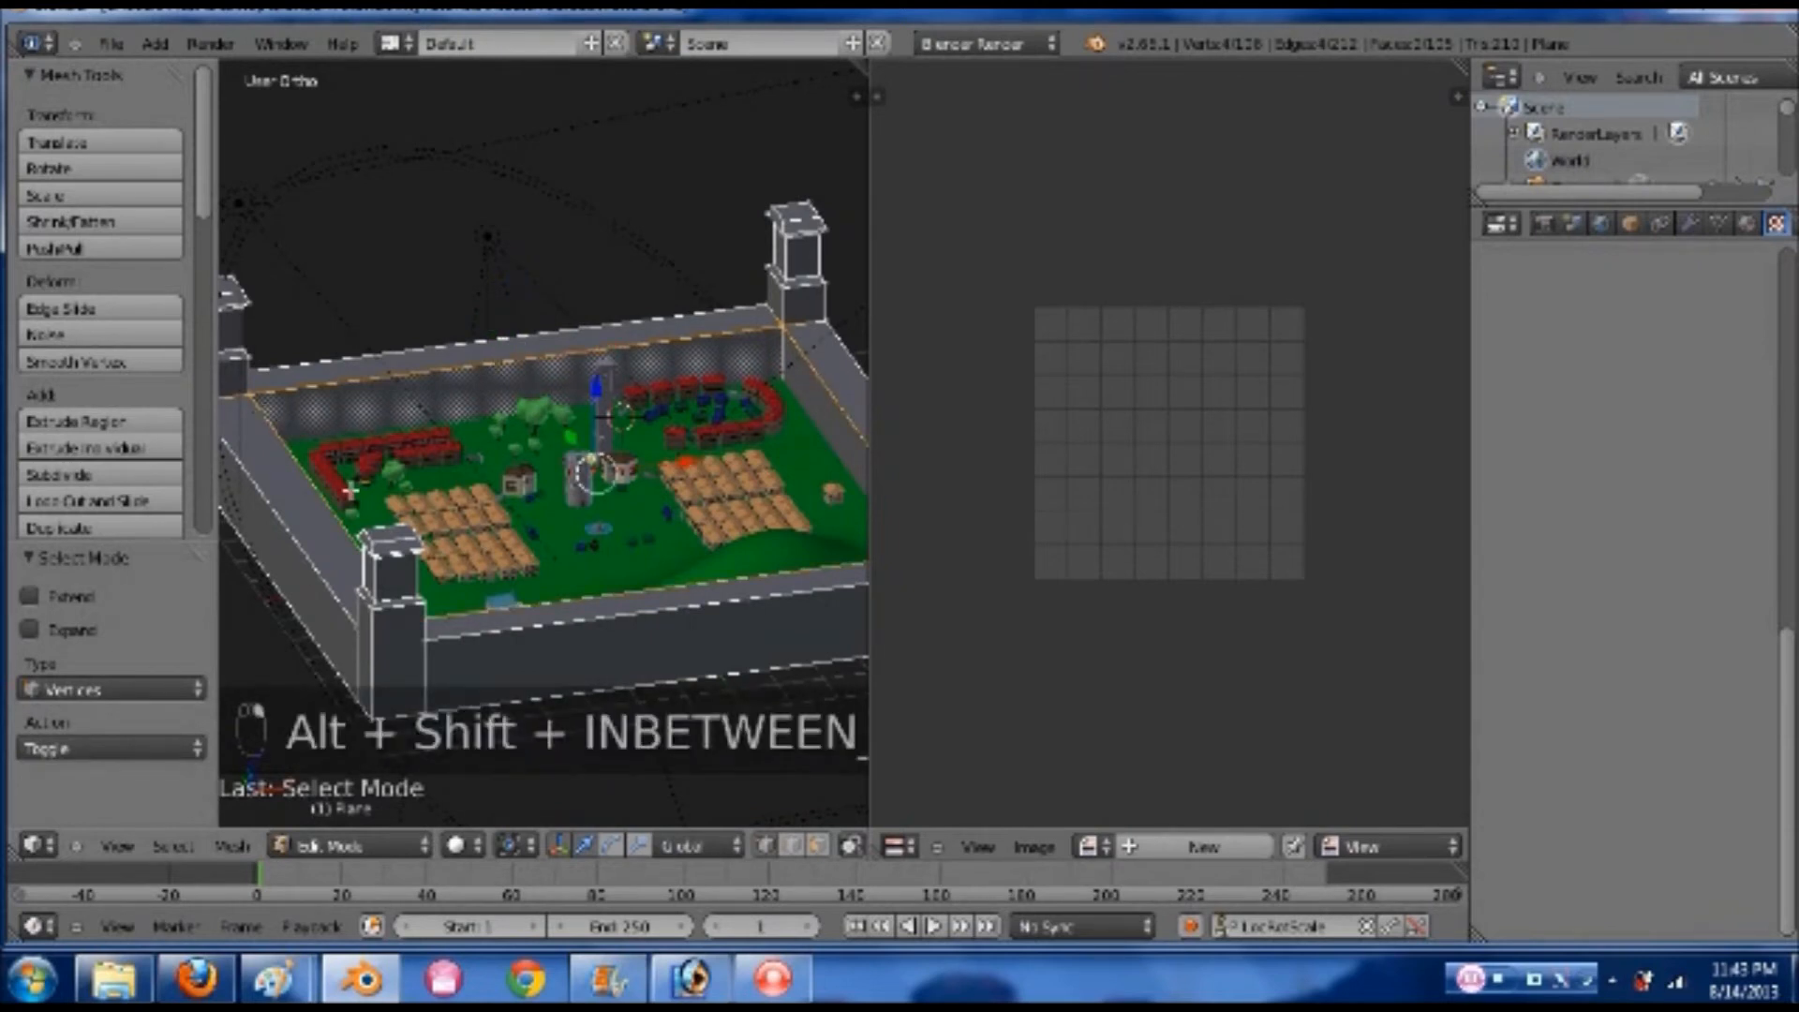
pyautogui.scroll(-2, 551, 542)
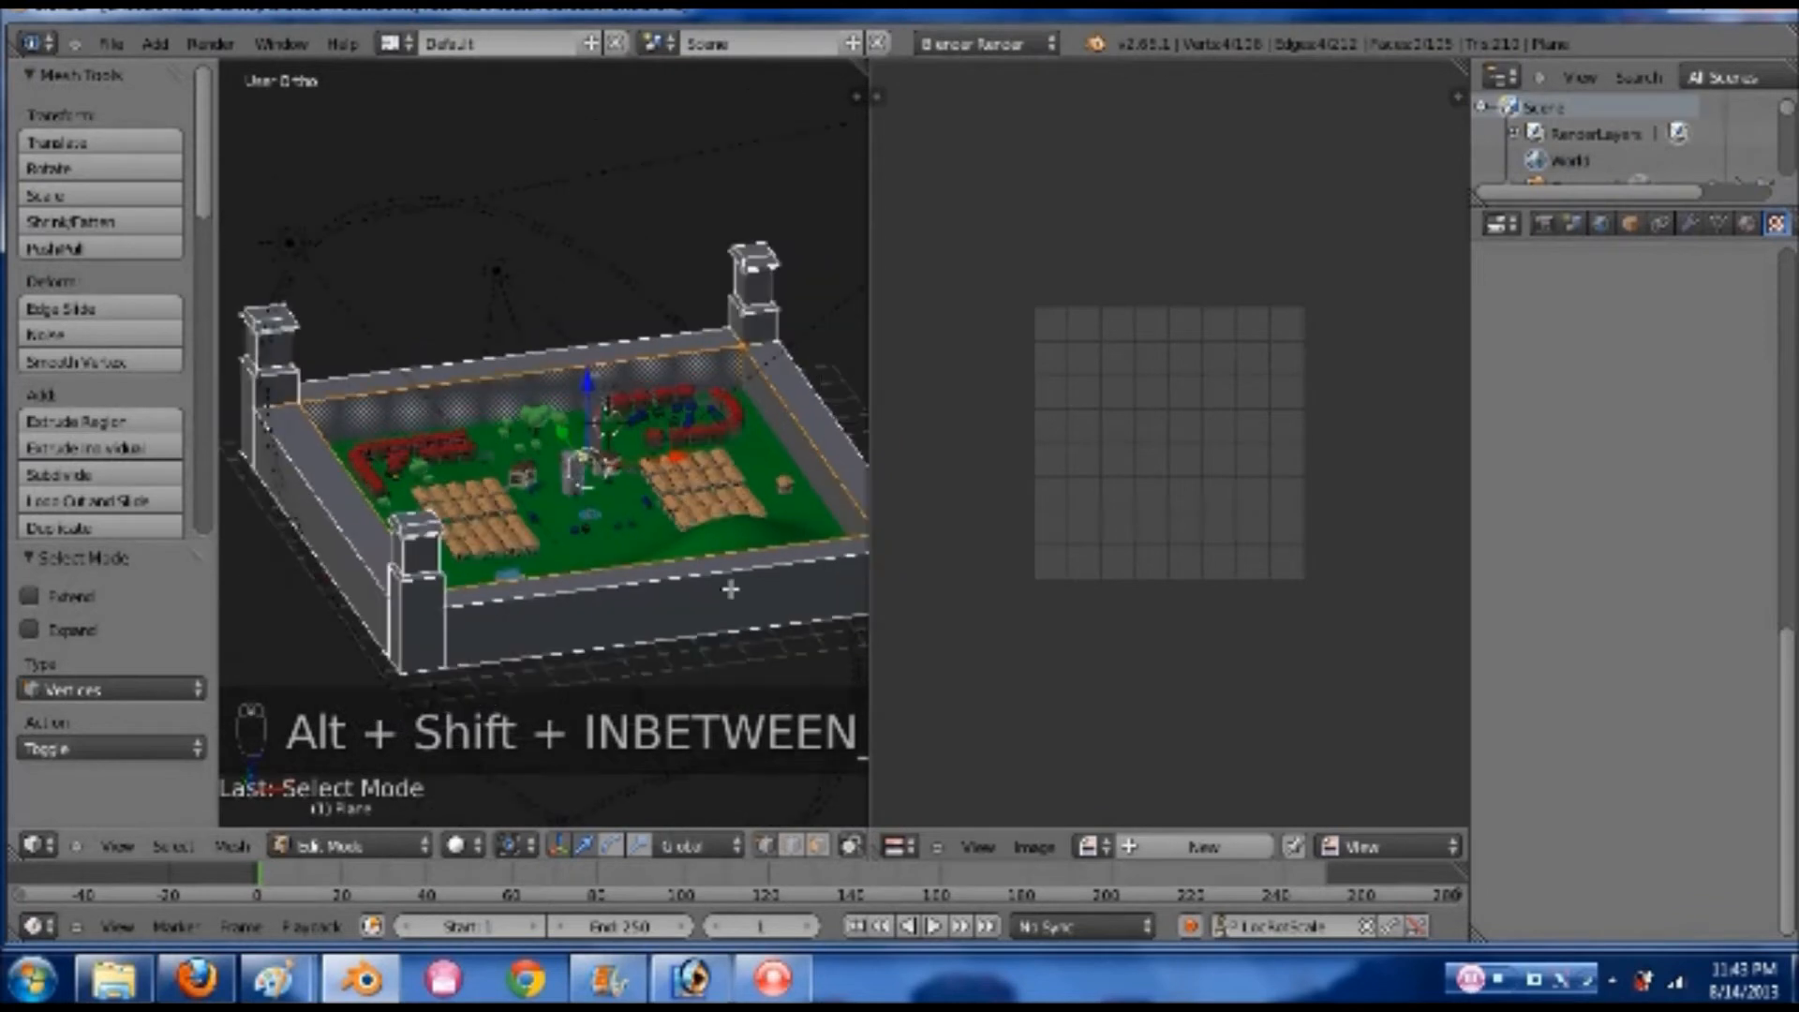
pyautogui.scroll(3, 646, 363)
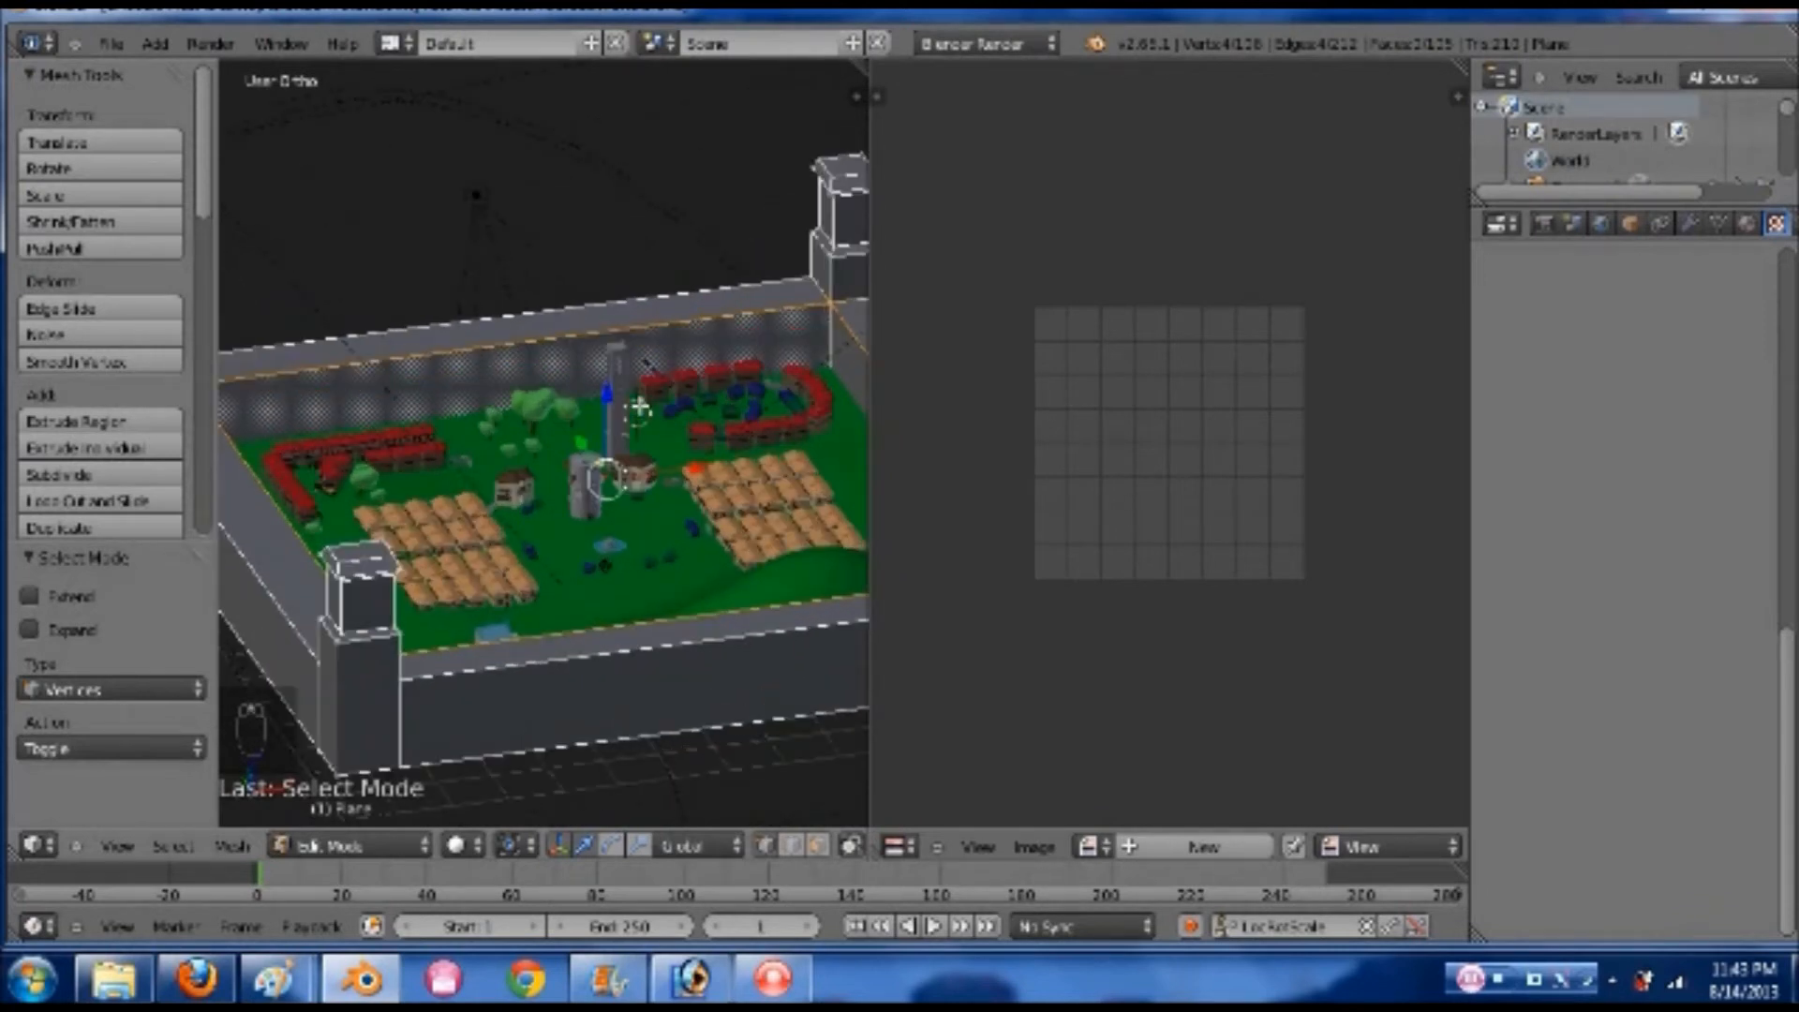
# - Mark seams on the edges of the inner back wall face and on the vertical inner corner edge beside it
pyautogui.hotkey('ctrl', 'e')
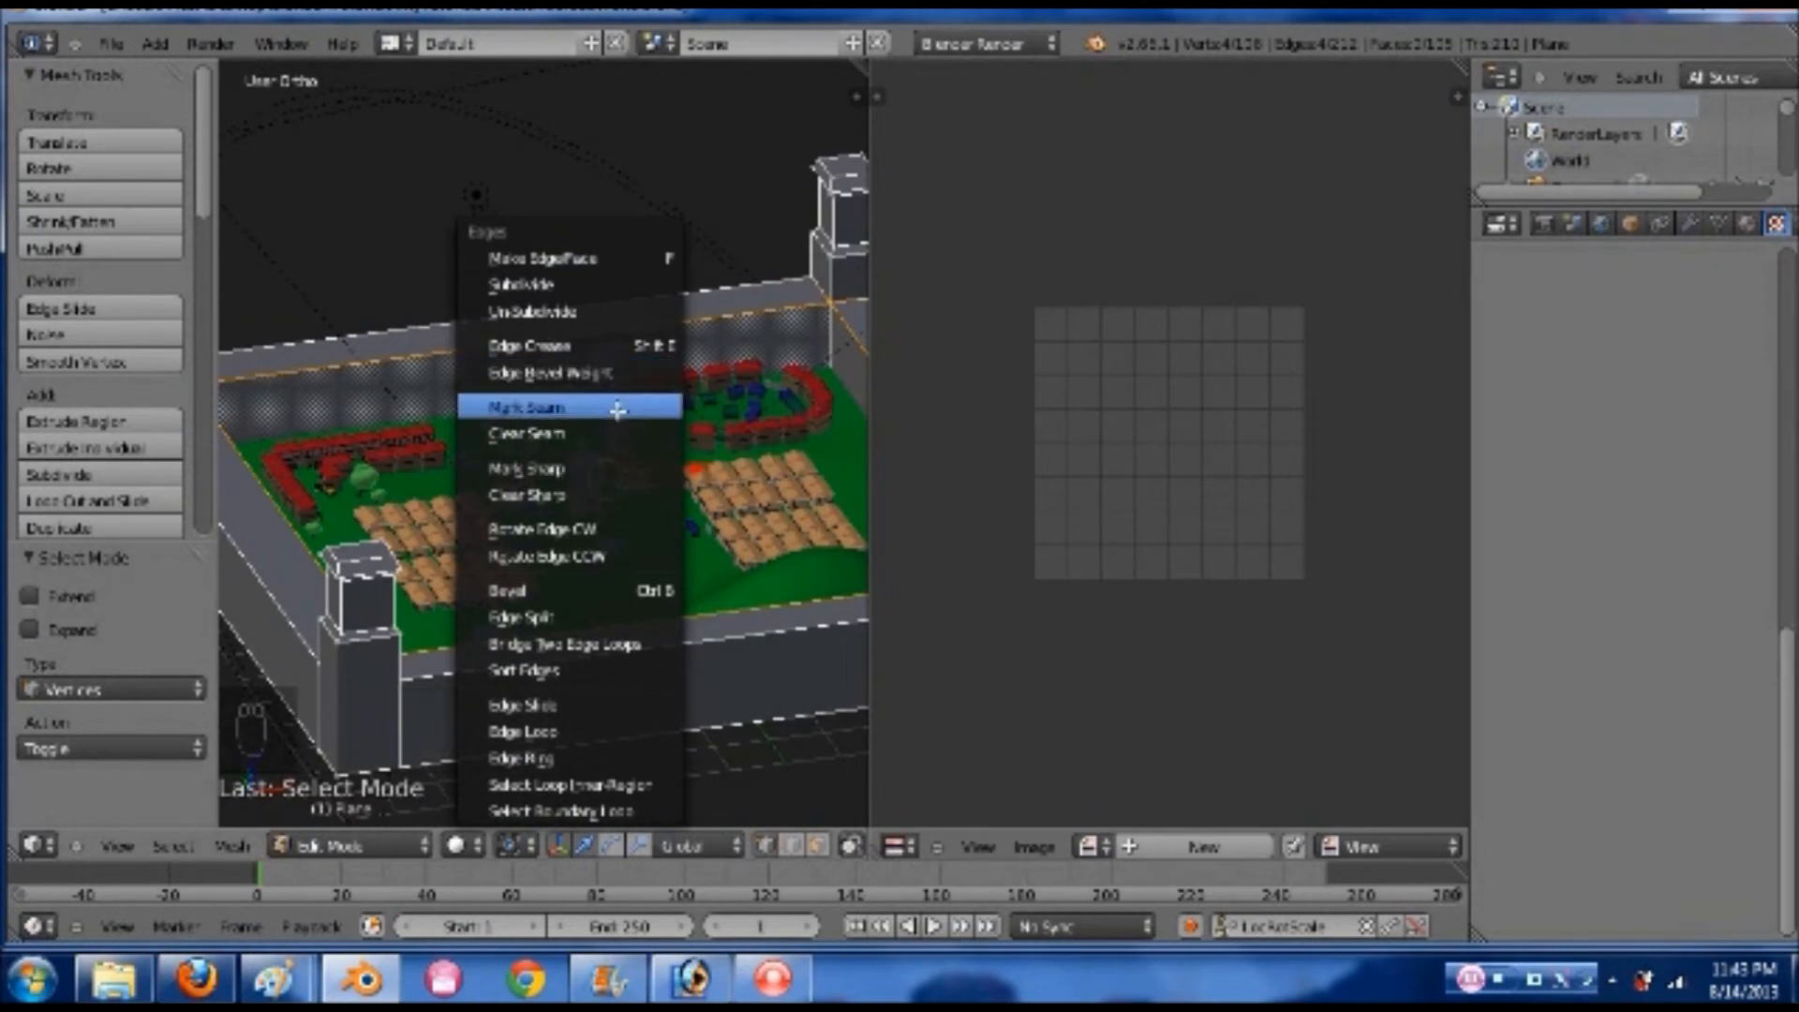
pyautogui.click(618, 410)
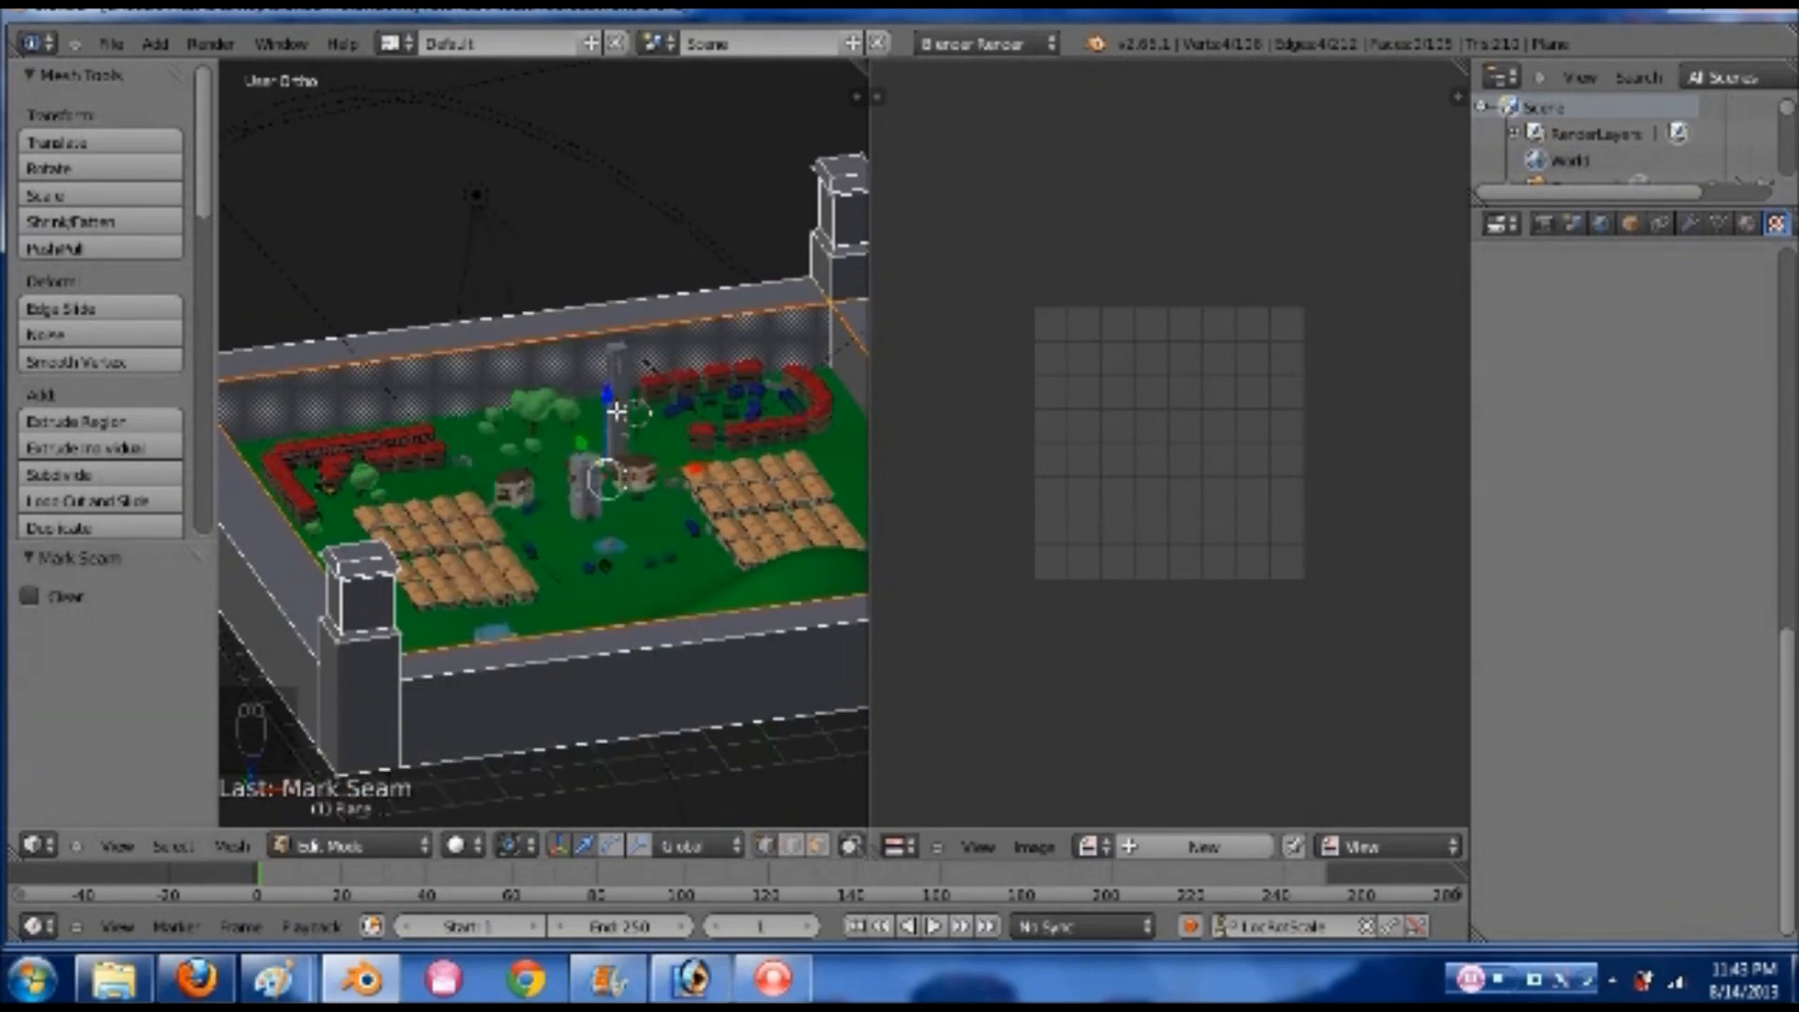
pyautogui.rightClick(828, 303)
pyautogui.press('z')
pyautogui.keyDown('shift'); pyautogui.moveTo(645, 362); pyautogui.dragTo(431, 250, button='middle'); pyautogui.keyUp('shift')
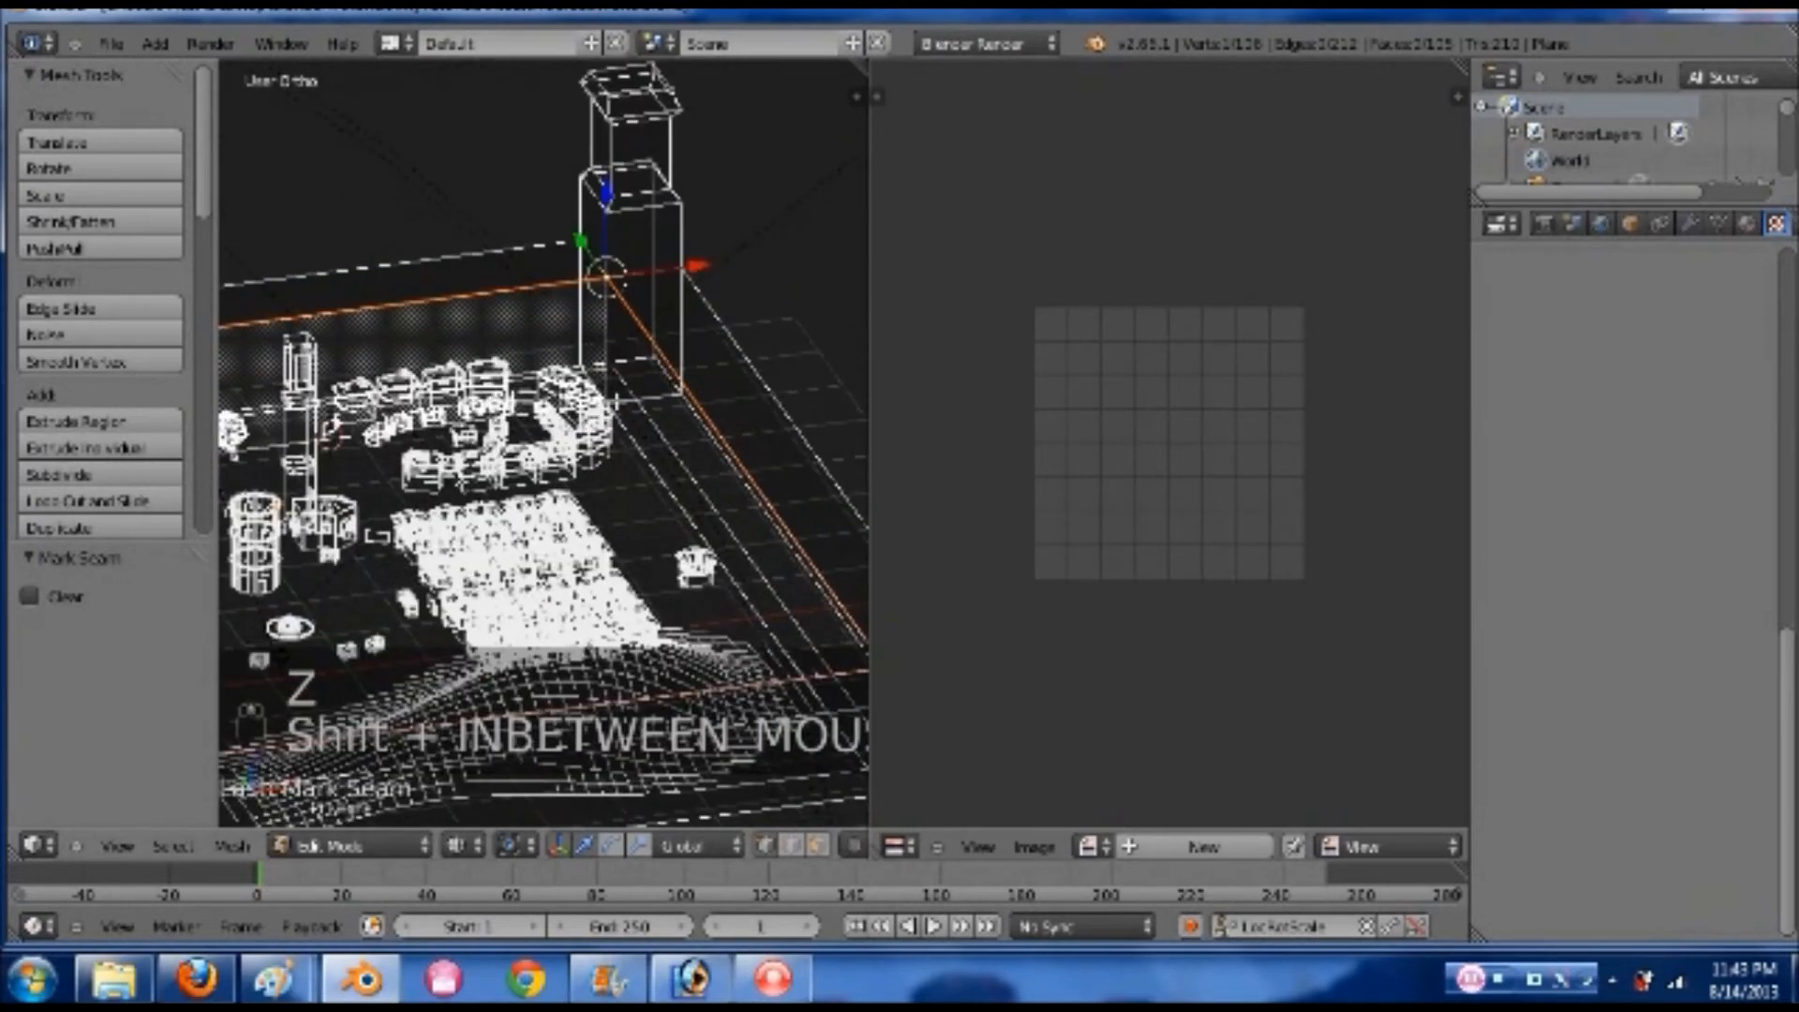
pyautogui.scroll(-3, 543, 441)
pyautogui.keyDown('shift'); pyautogui.moveTo(544, 441); pyautogui.dragTo(670, 360, button='middle'); pyautogui.keyUp('shift')
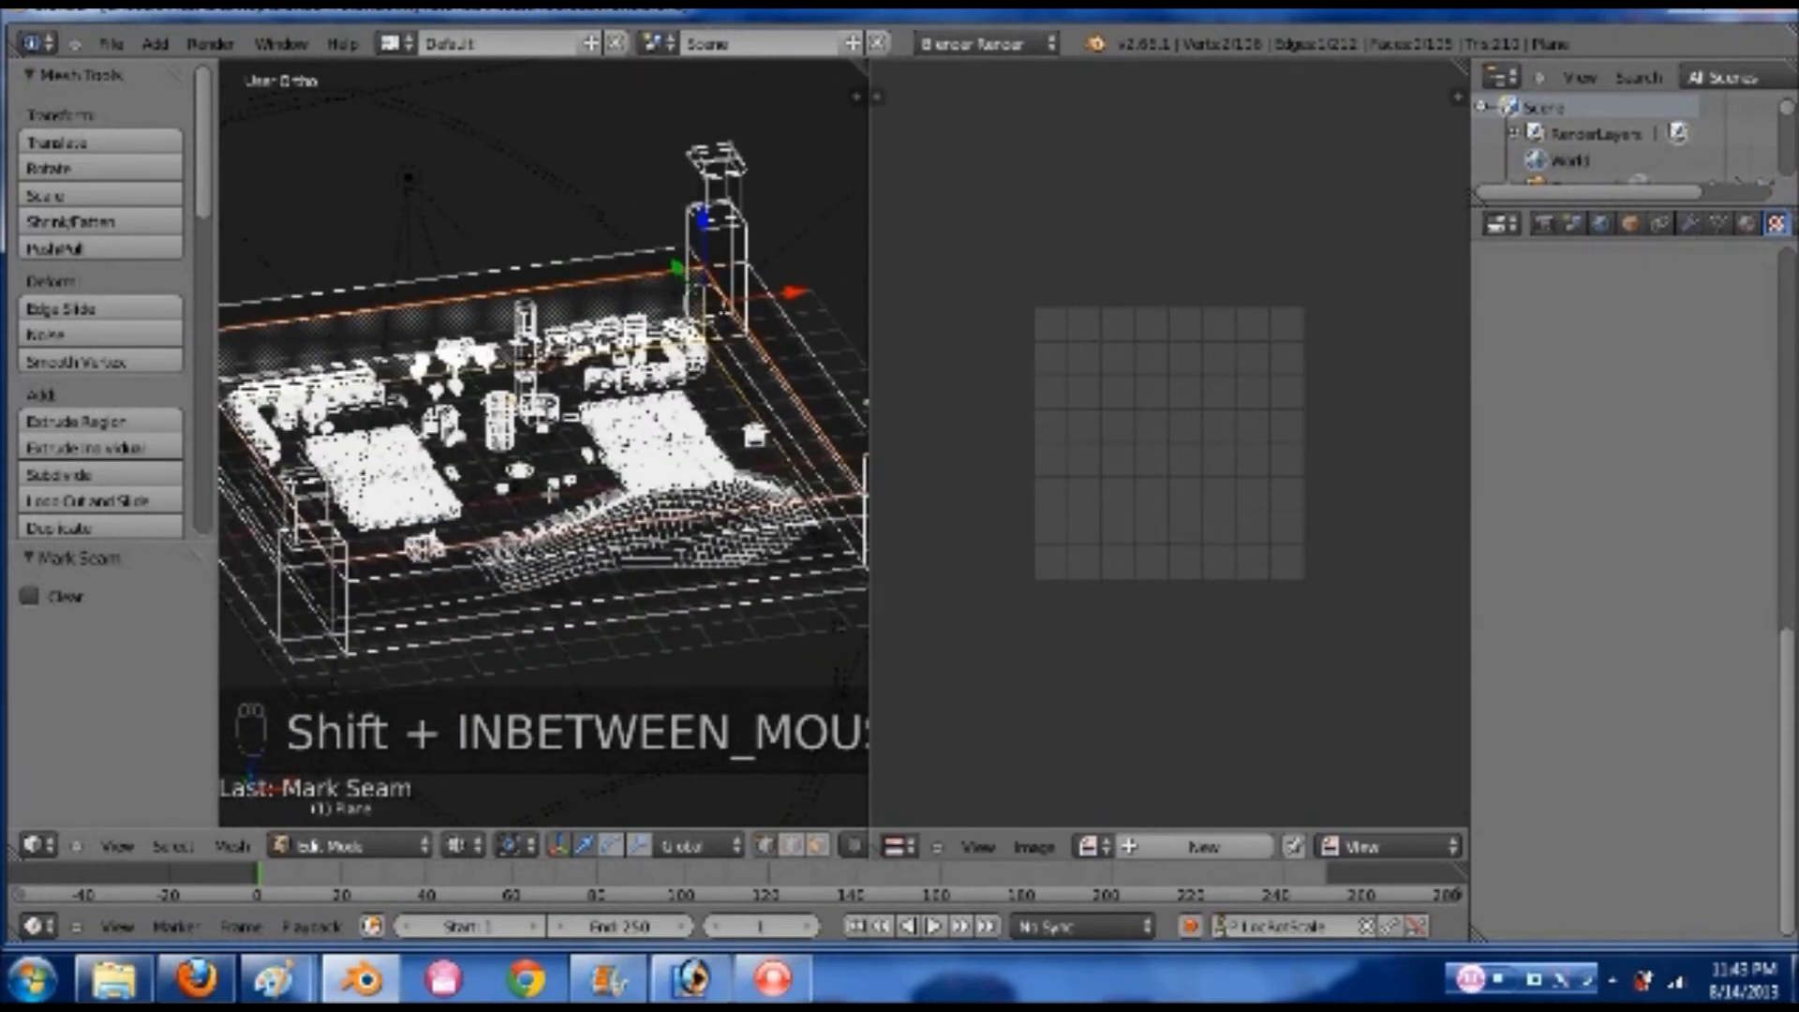
pyautogui.keyDown('shift'); pyautogui.moveTo(730, 397); pyautogui.dragTo(681, 453, button='middle'); pyautogui.keyUp('shift')
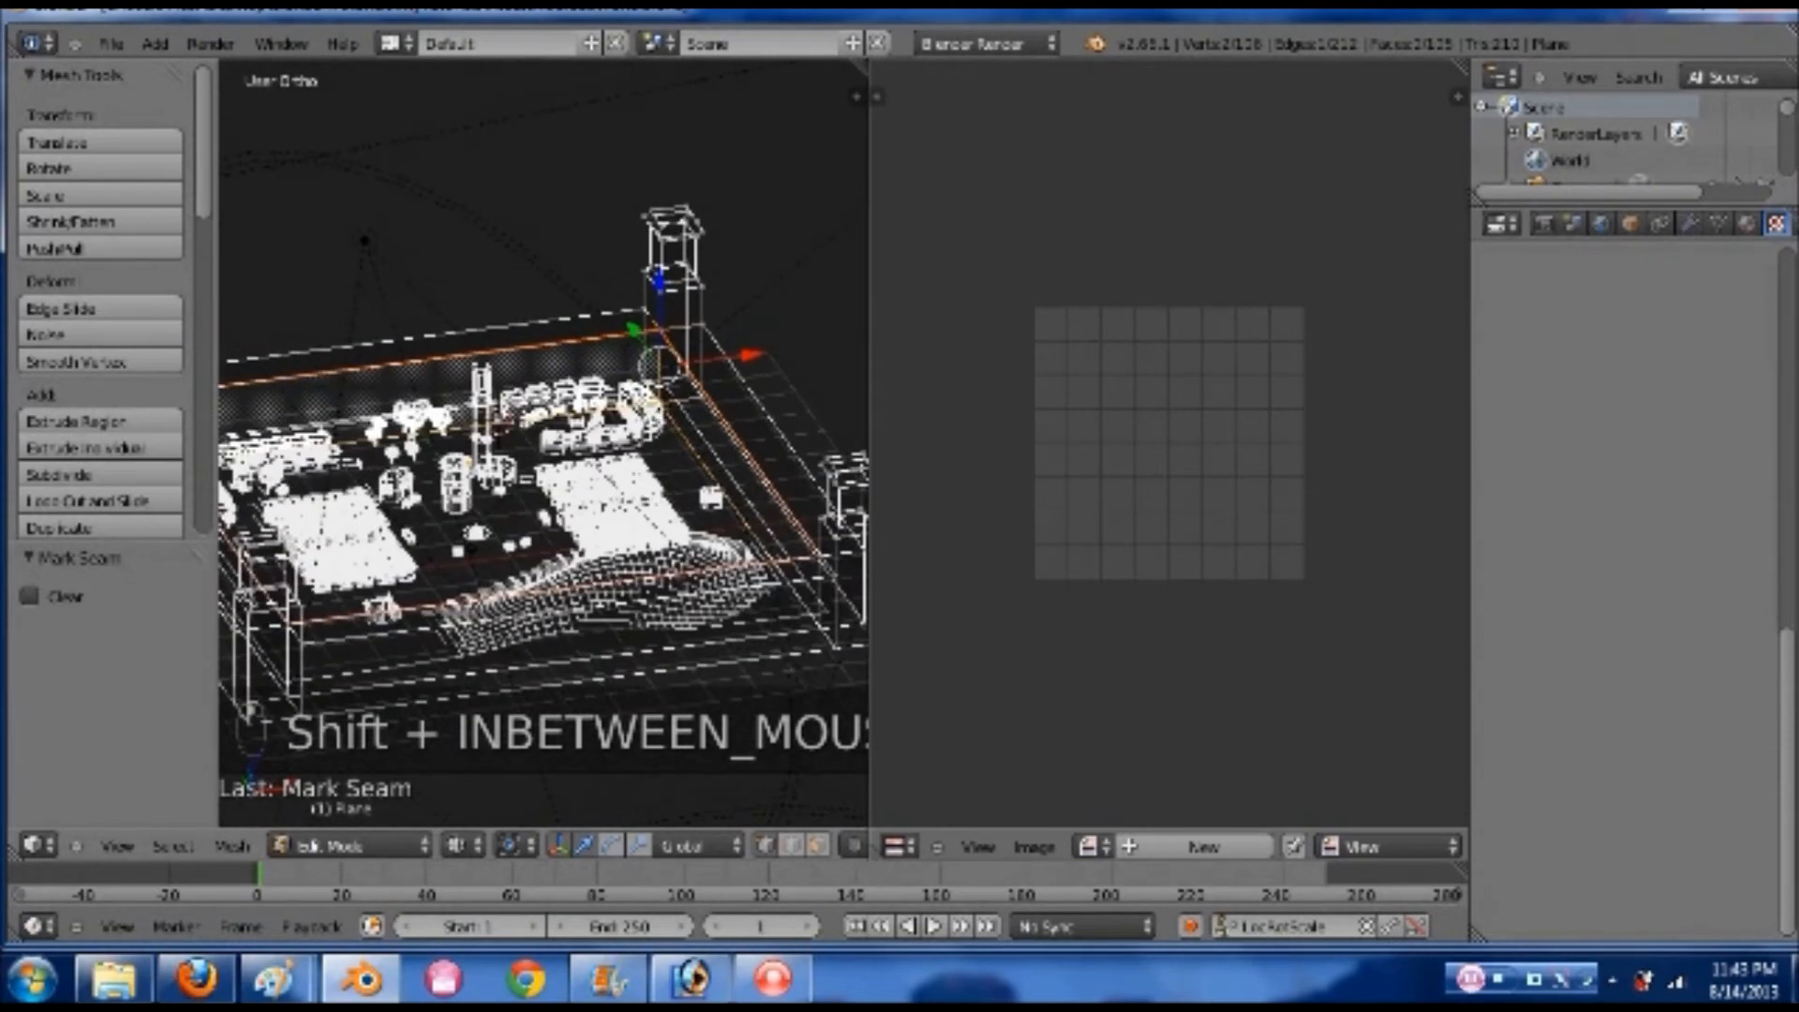
pyautogui.hotkey('ctrl', 'e')
pyautogui.click(680, 419)
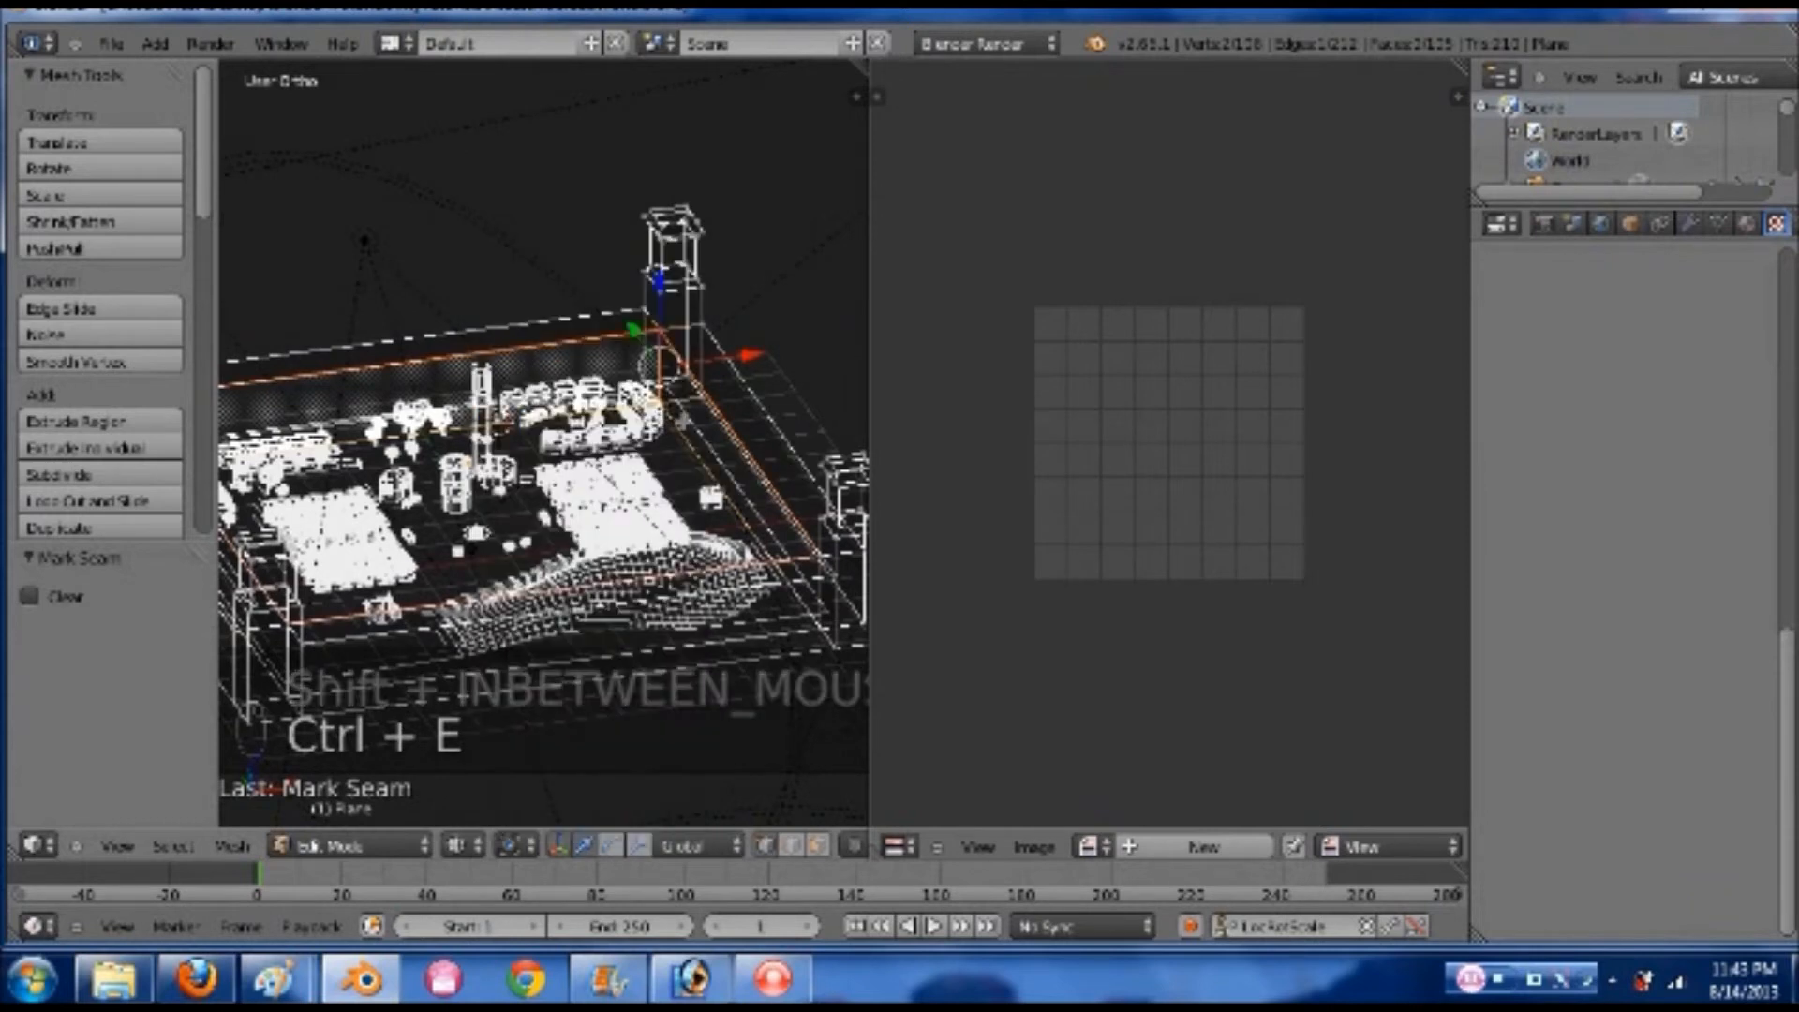
# - Select the inner floor face and mark its border edges as seams, leaving the wall mesh in solid shading
pyautogui.rightClick(689, 424)
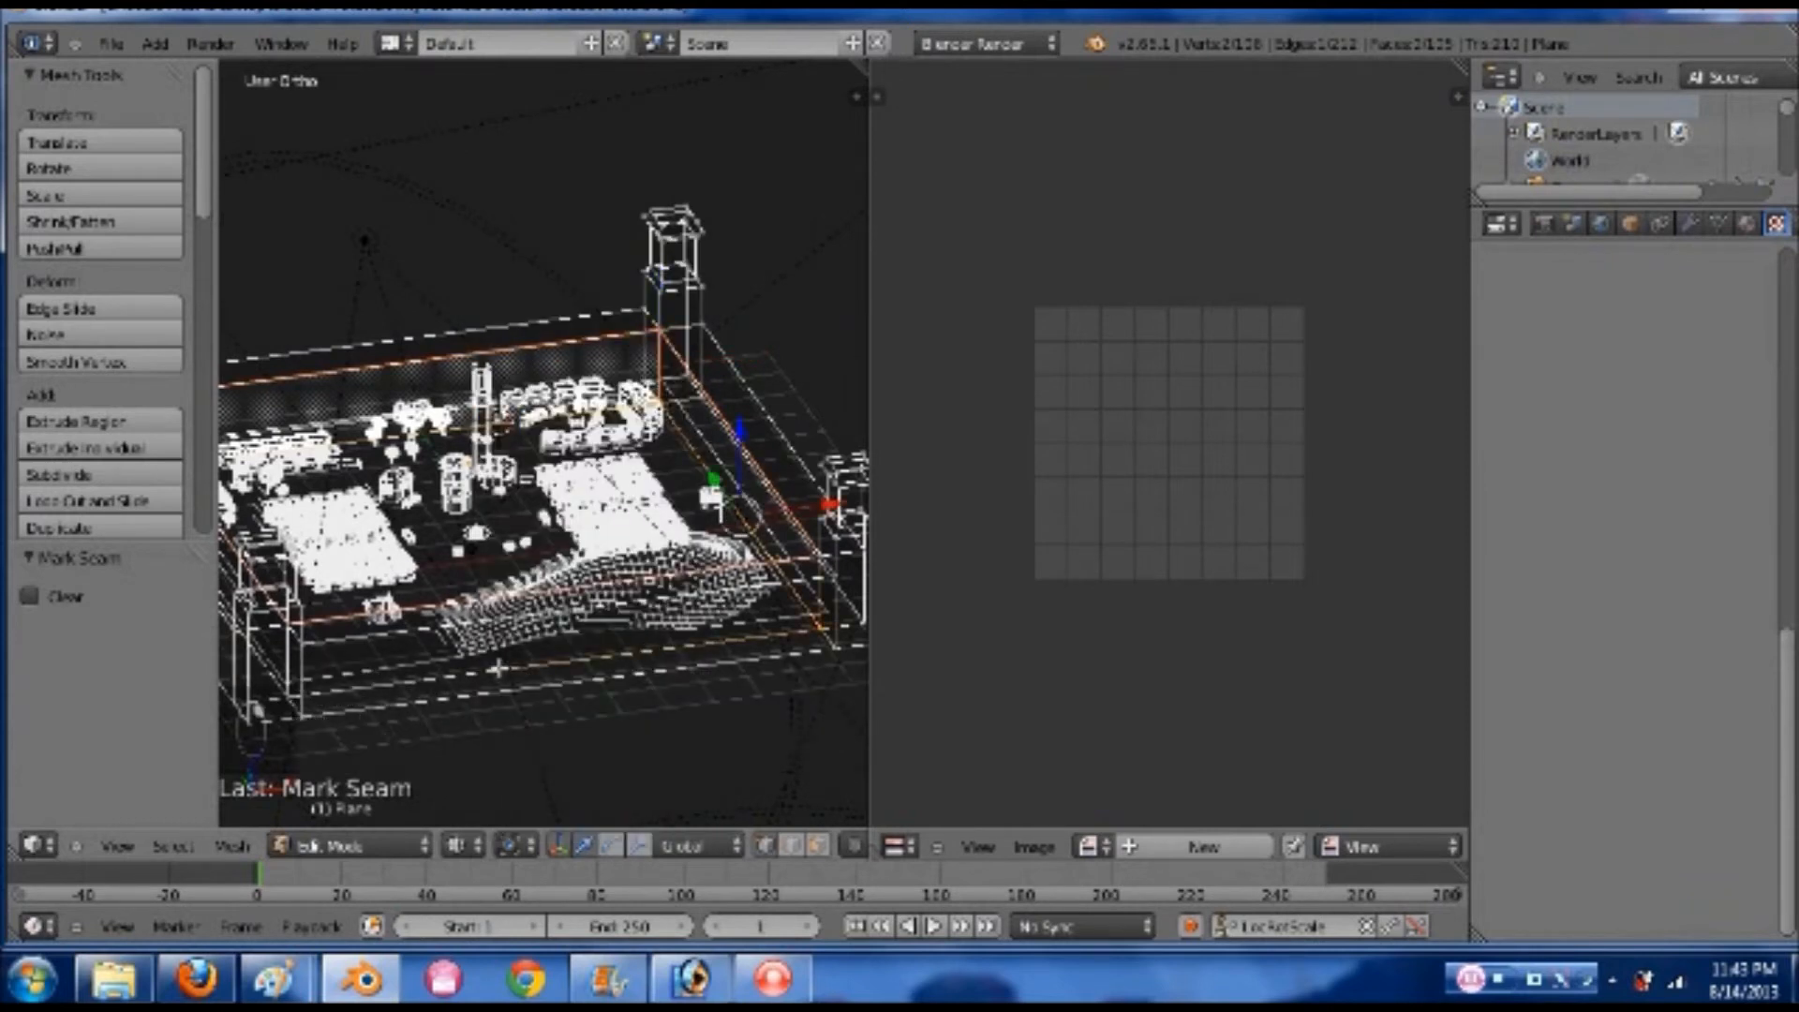
pyautogui.keyDown('alt'); pyautogui.keyDown('shift'); pyautogui.rightClick(325, 691); pyautogui.keyUp('shift'); pyautogui.keyUp('alt')
pyautogui.keyDown('shift'); pyautogui.moveTo(461, 517); pyautogui.dragTo(337, 464, button='middle'); pyautogui.keyUp('shift')
pyautogui.keyDown('alt'); pyautogui.keyDown('shift'); pyautogui.rightClick(359, 472); pyautogui.keyUp('shift'); pyautogui.keyUp('alt')
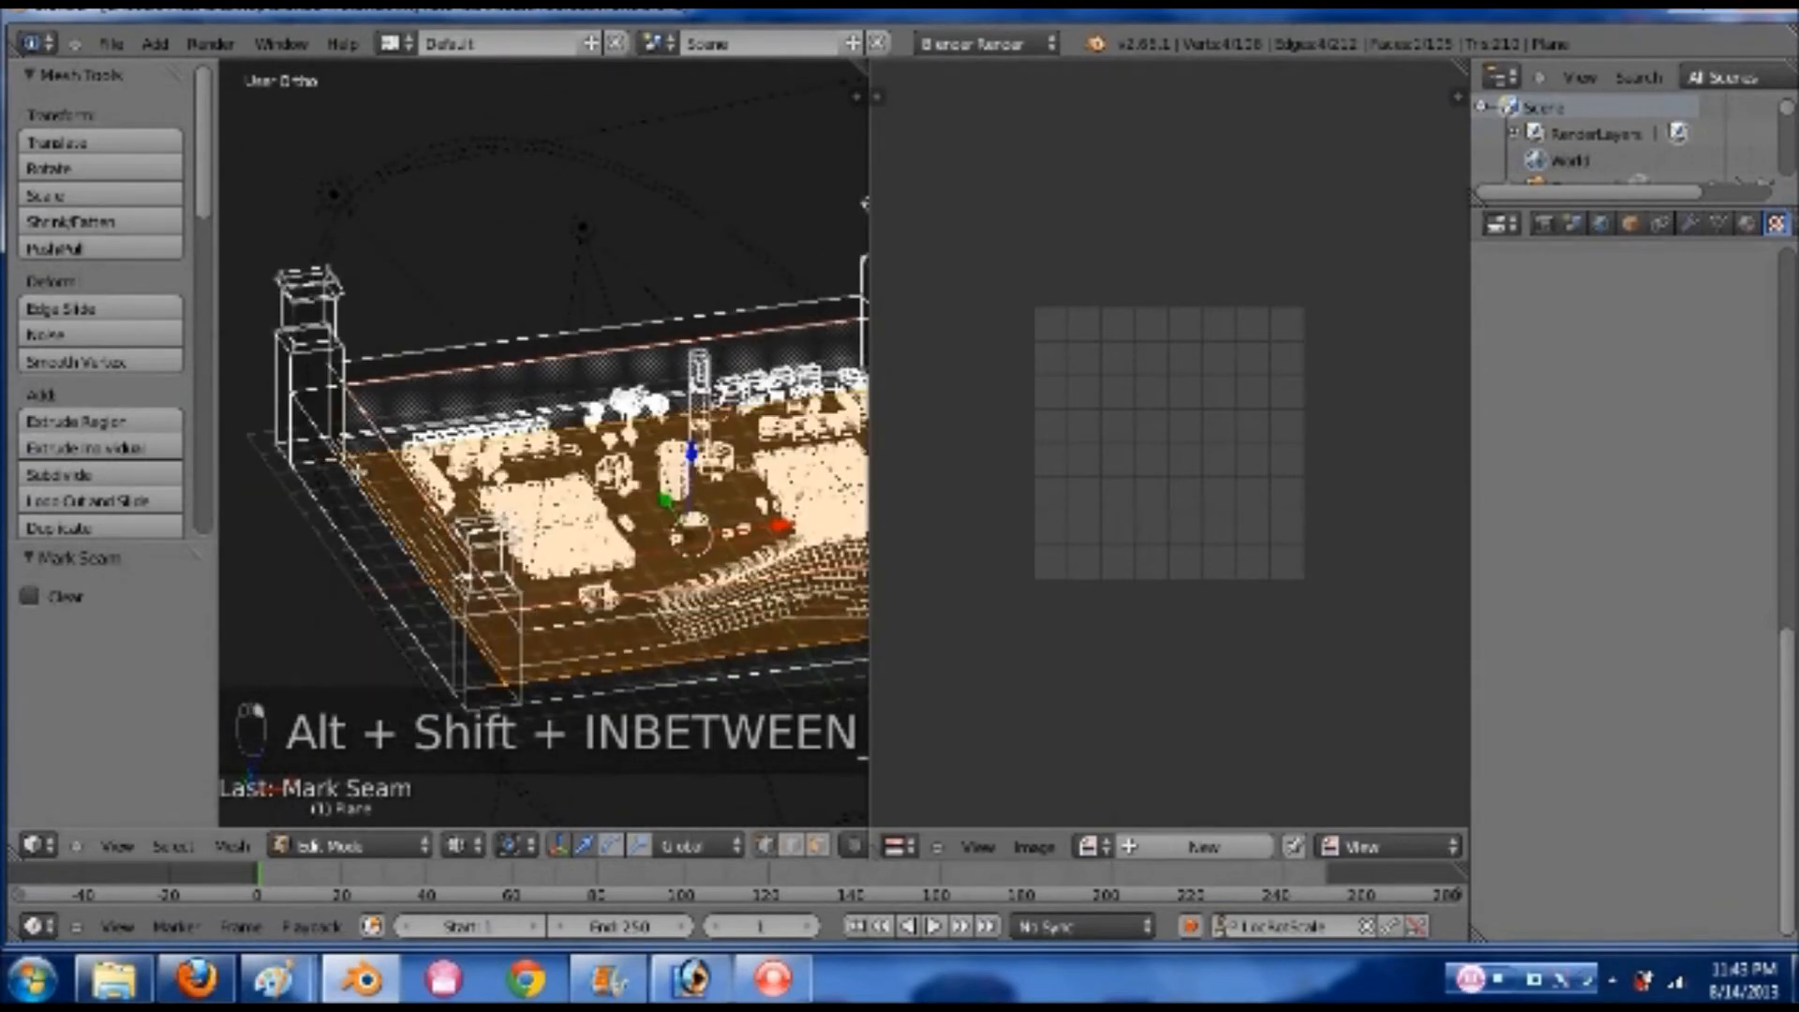
pyautogui.scroll(-2, 562, 453)
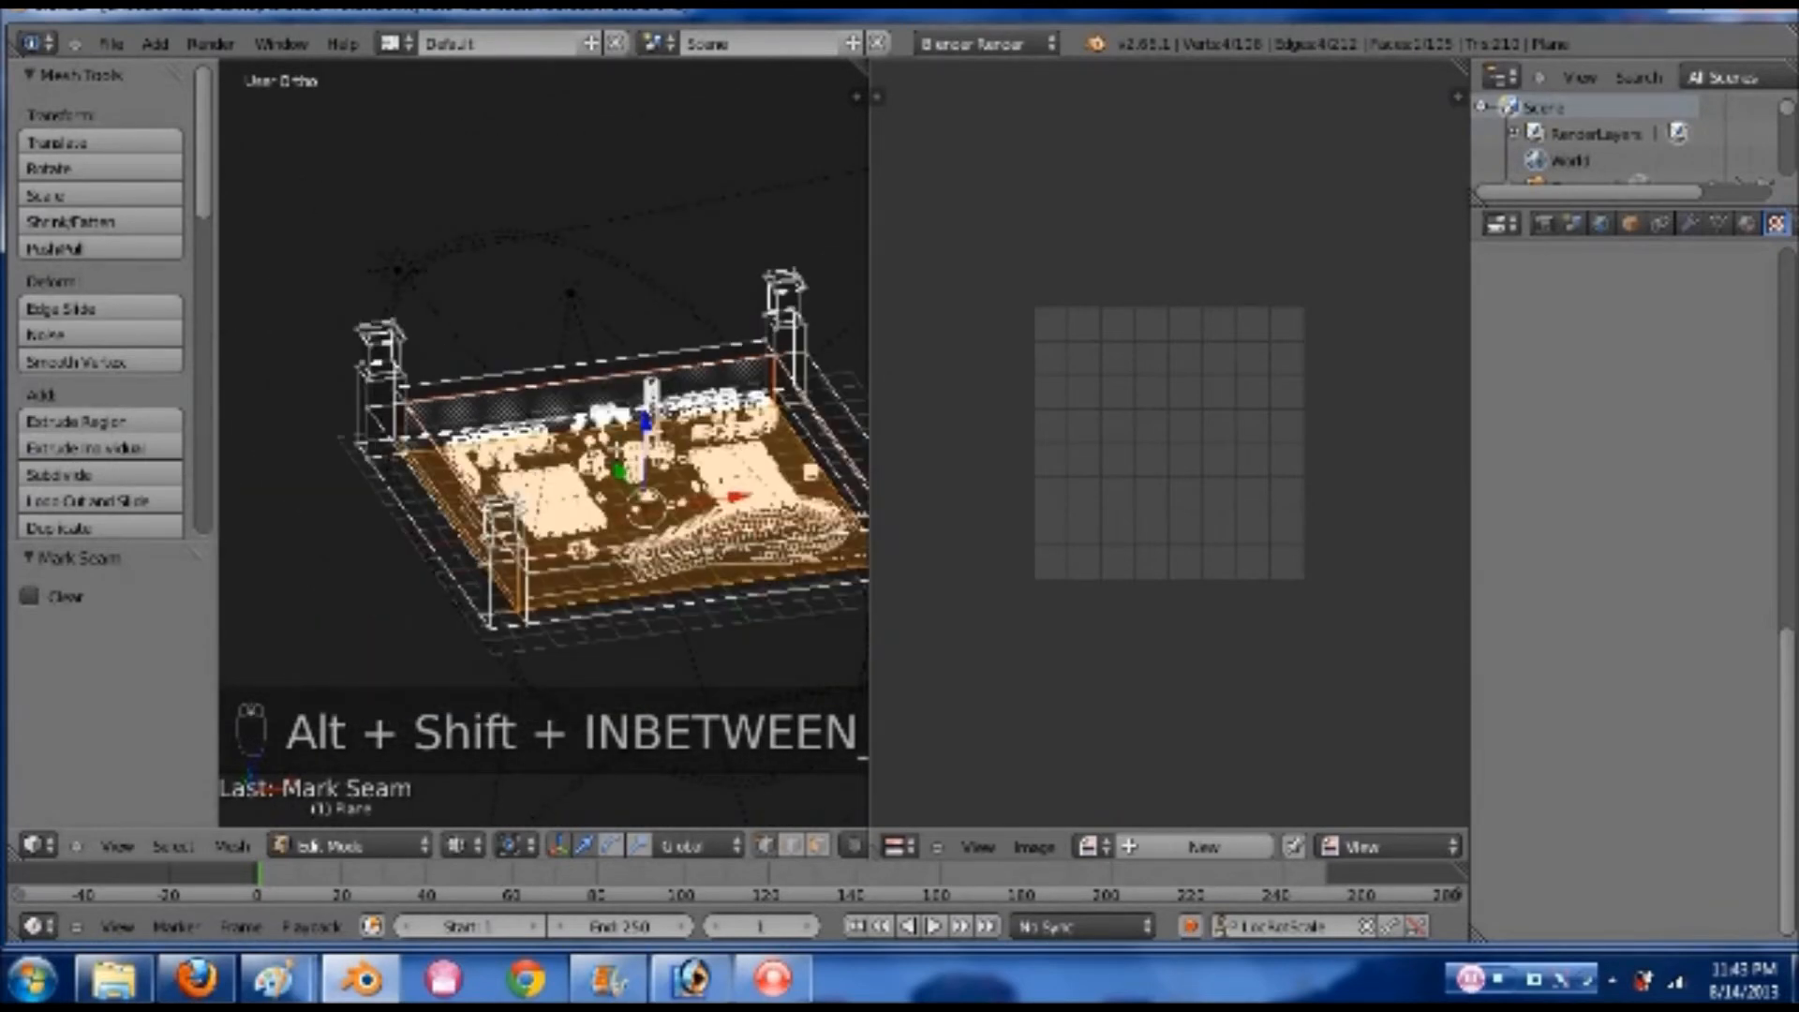
pyautogui.hotkey('ctrl', 'e')
pyautogui.click(614, 441)
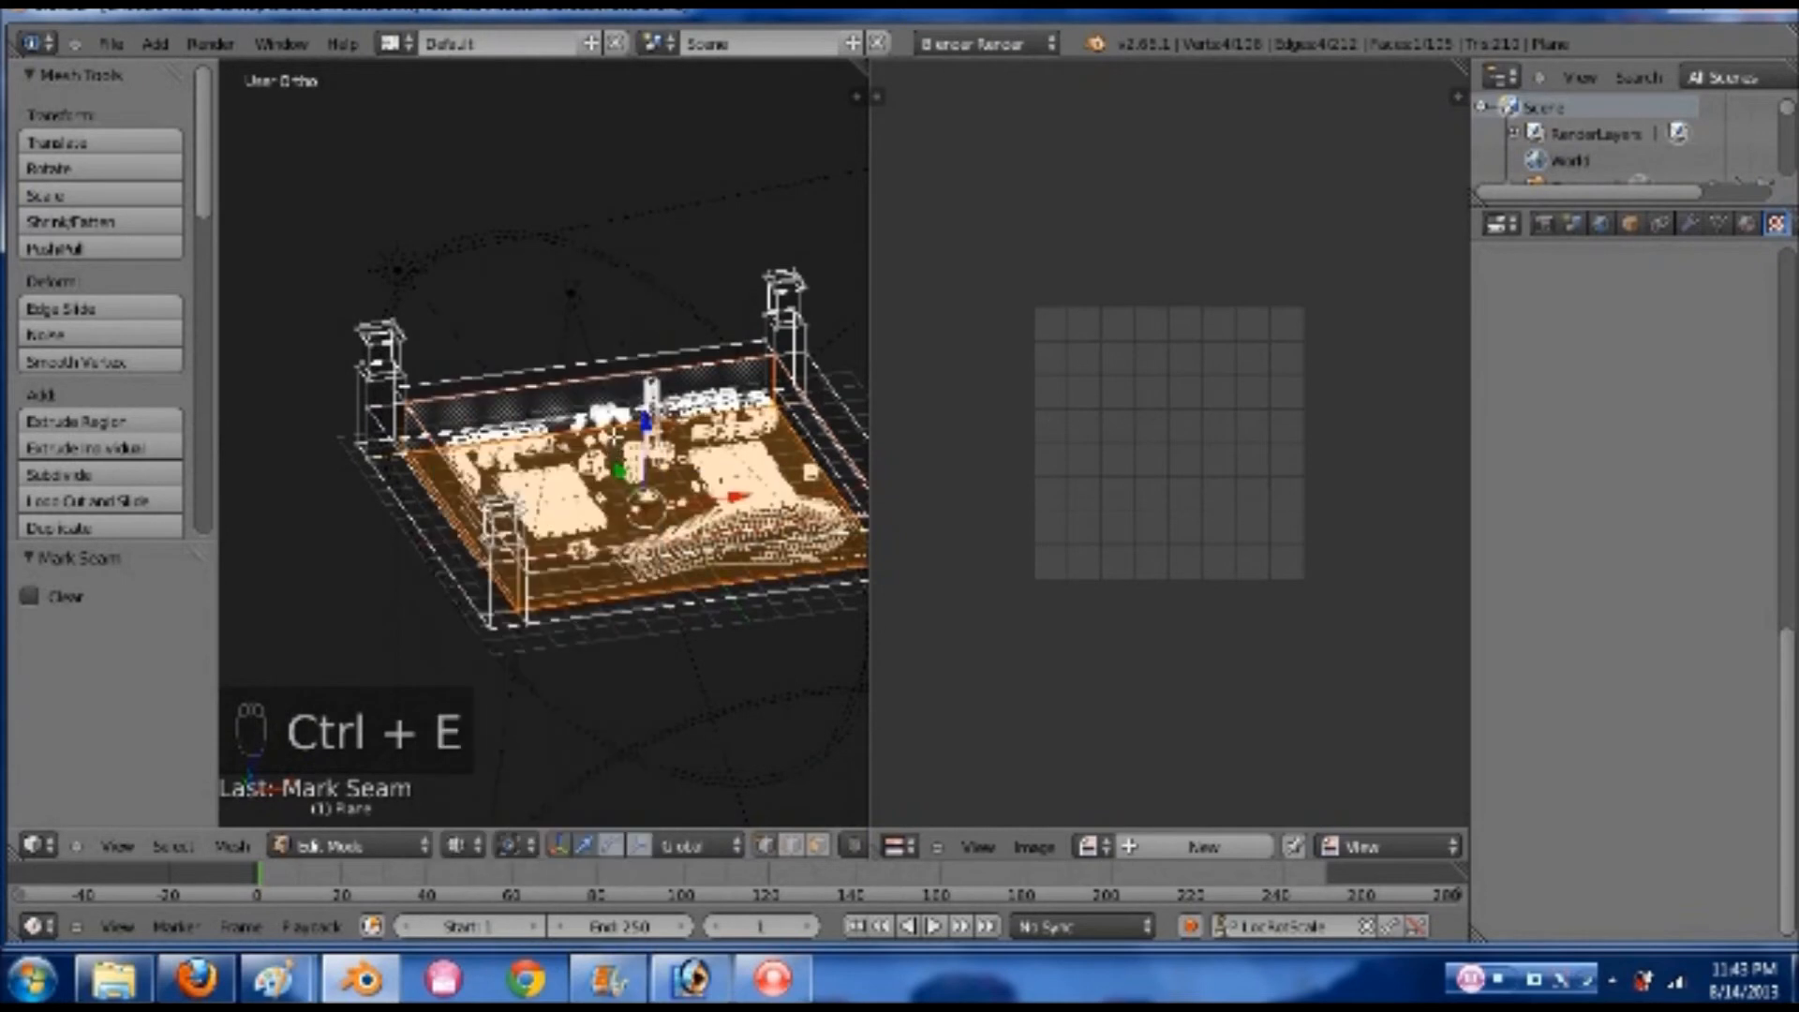
pyautogui.press('Tab')
pyautogui.press('z')
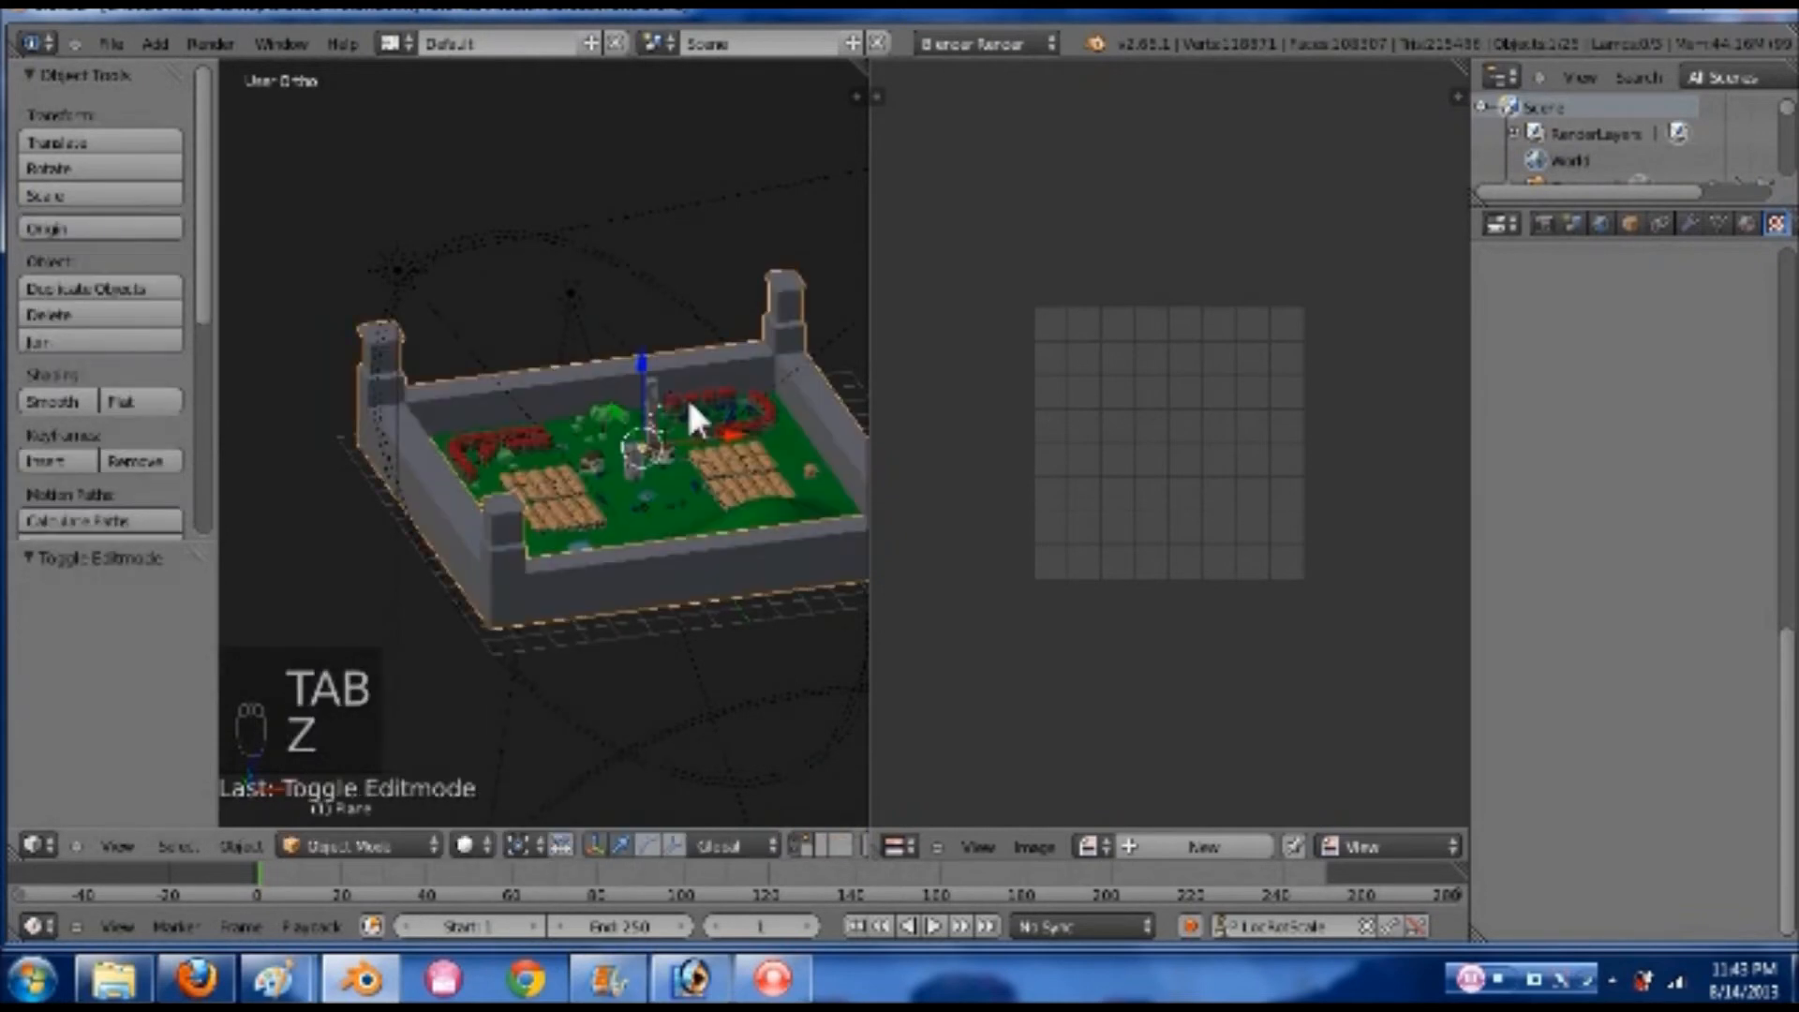
# - Edit the wall mesh in face selection mode and try to select the loop of inner wall faces
pyautogui.press('Tab')
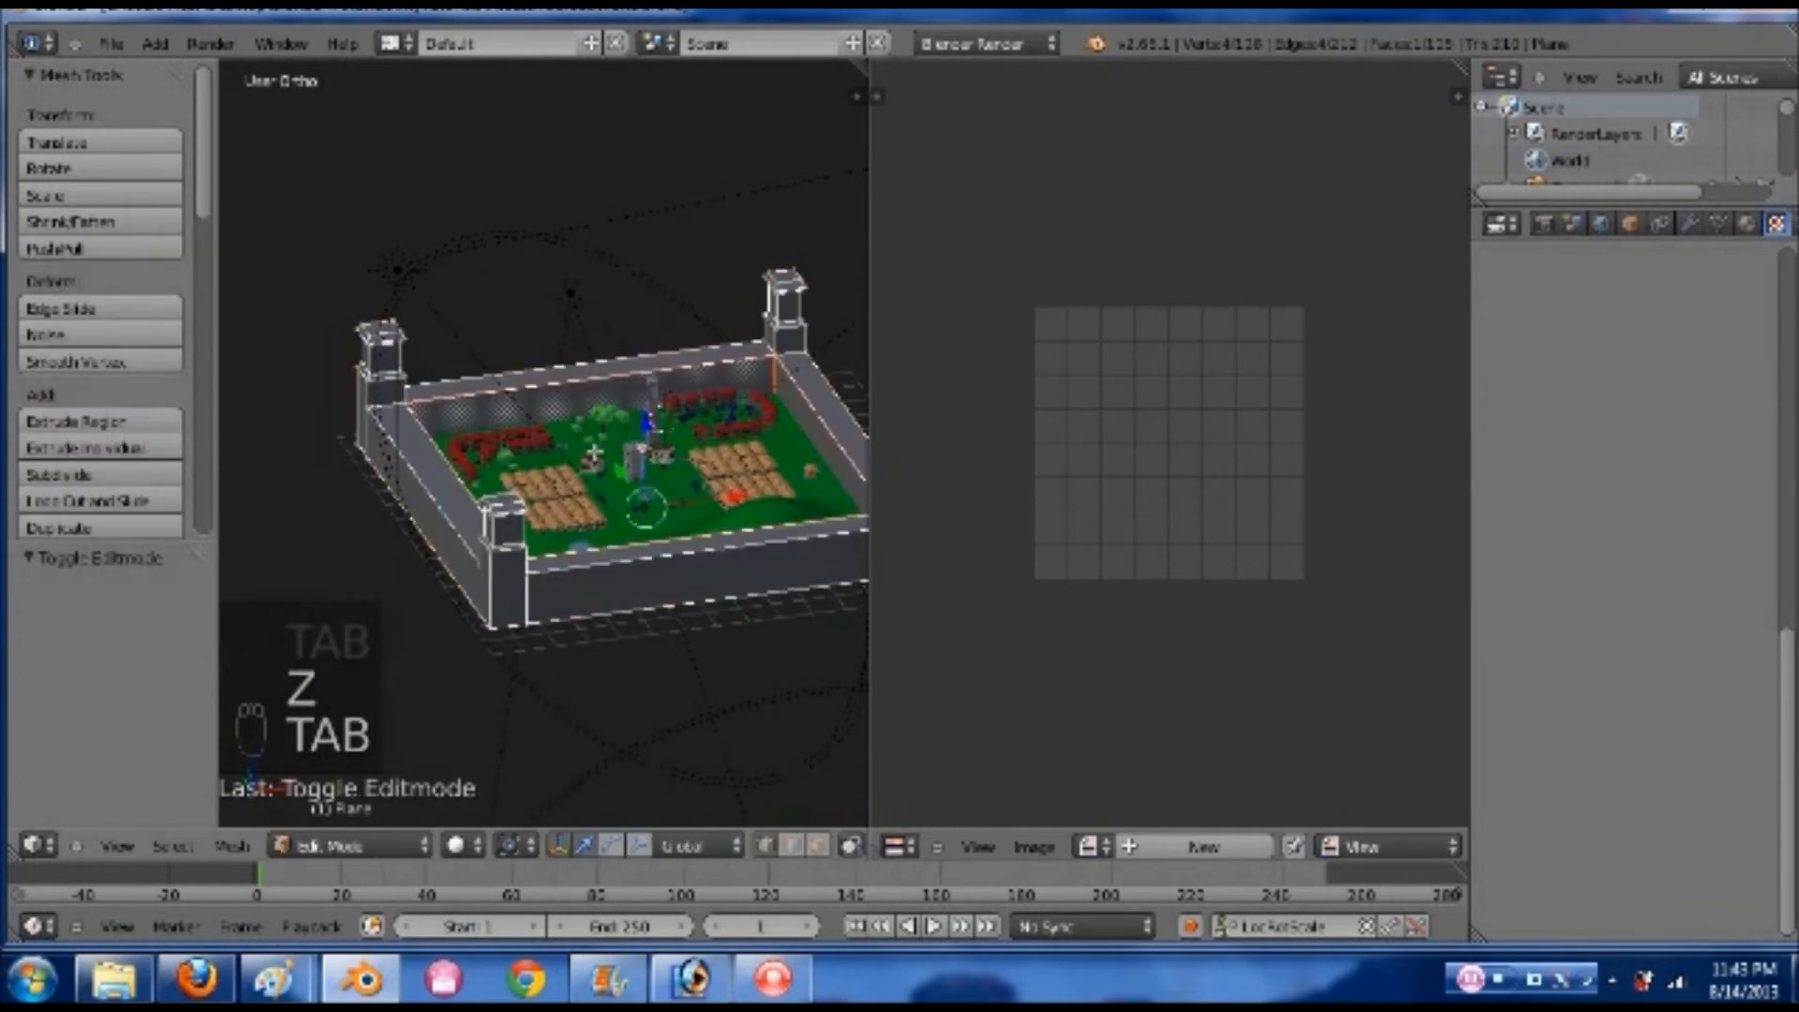
pyautogui.keyDown('ctrl'); pyautogui.scroll(-3, 768, 398); pyautogui.keyUp('ctrl')
pyautogui.scroll(1, 768, 399)
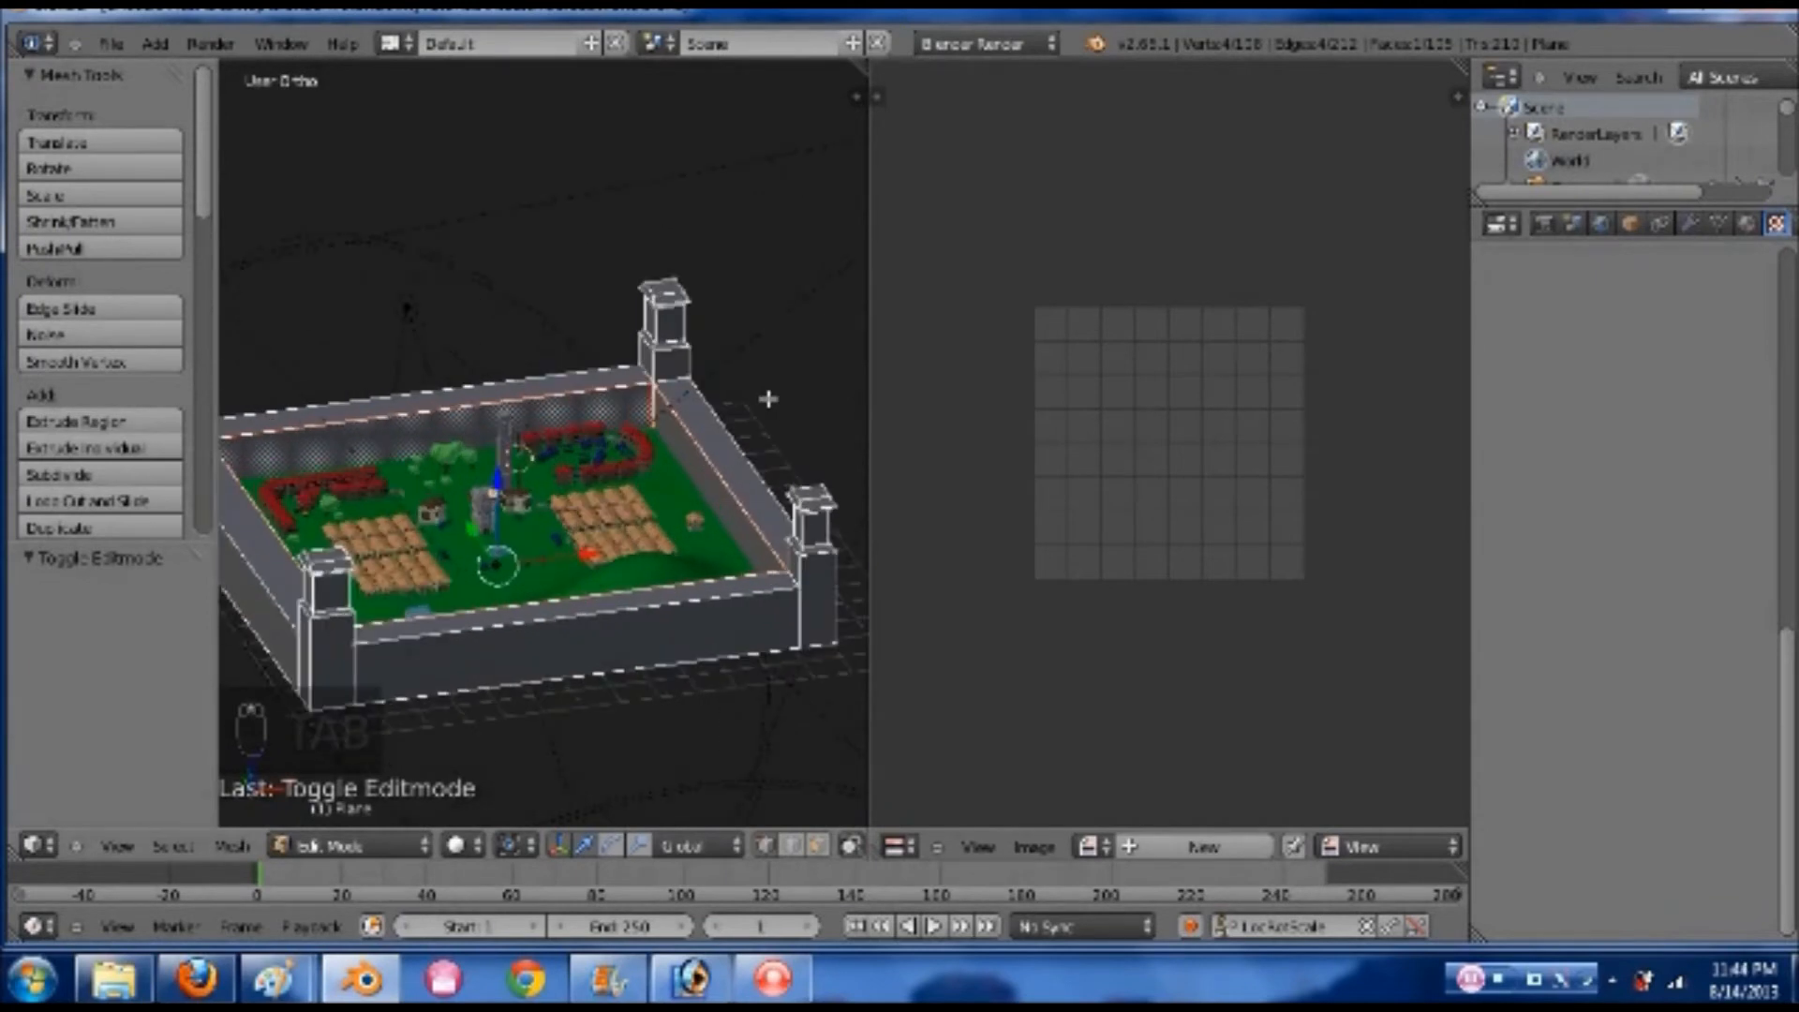
pyautogui.scroll(2, 763, 390)
pyautogui.scroll(1, 750, 334)
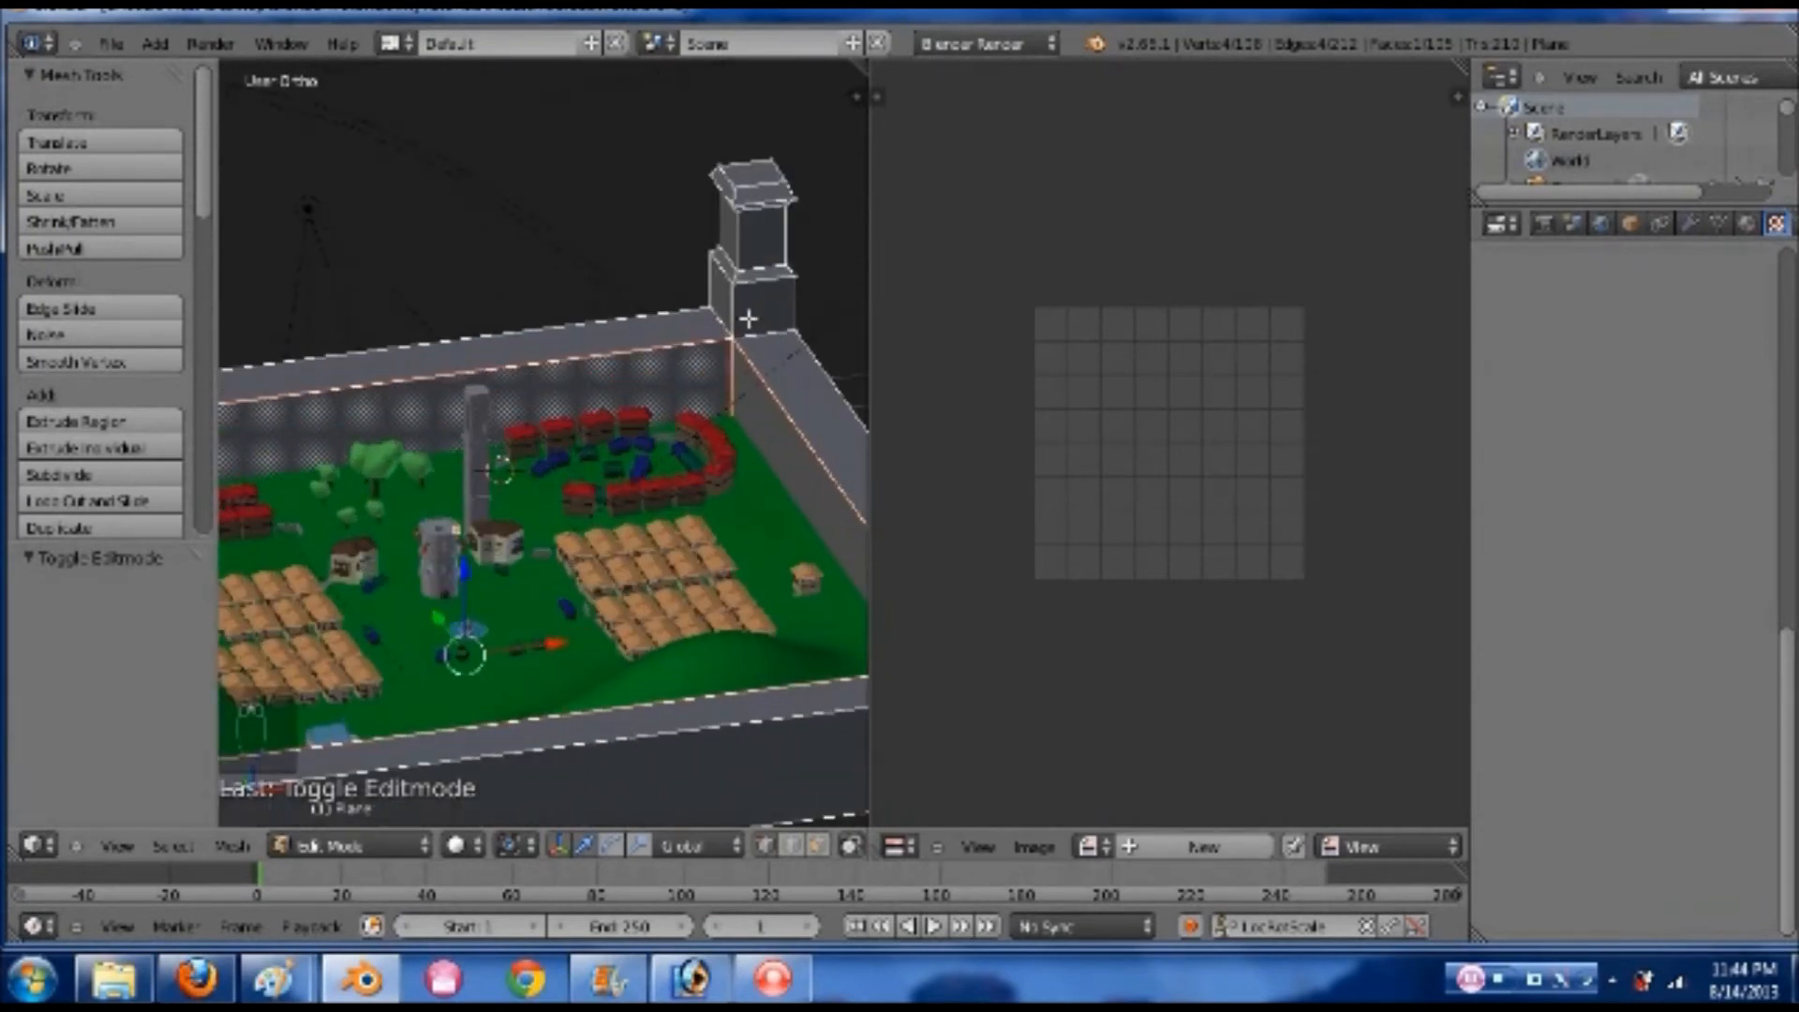
pyautogui.scroll(-2, 642, 429)
pyautogui.scroll(1, 642, 429)
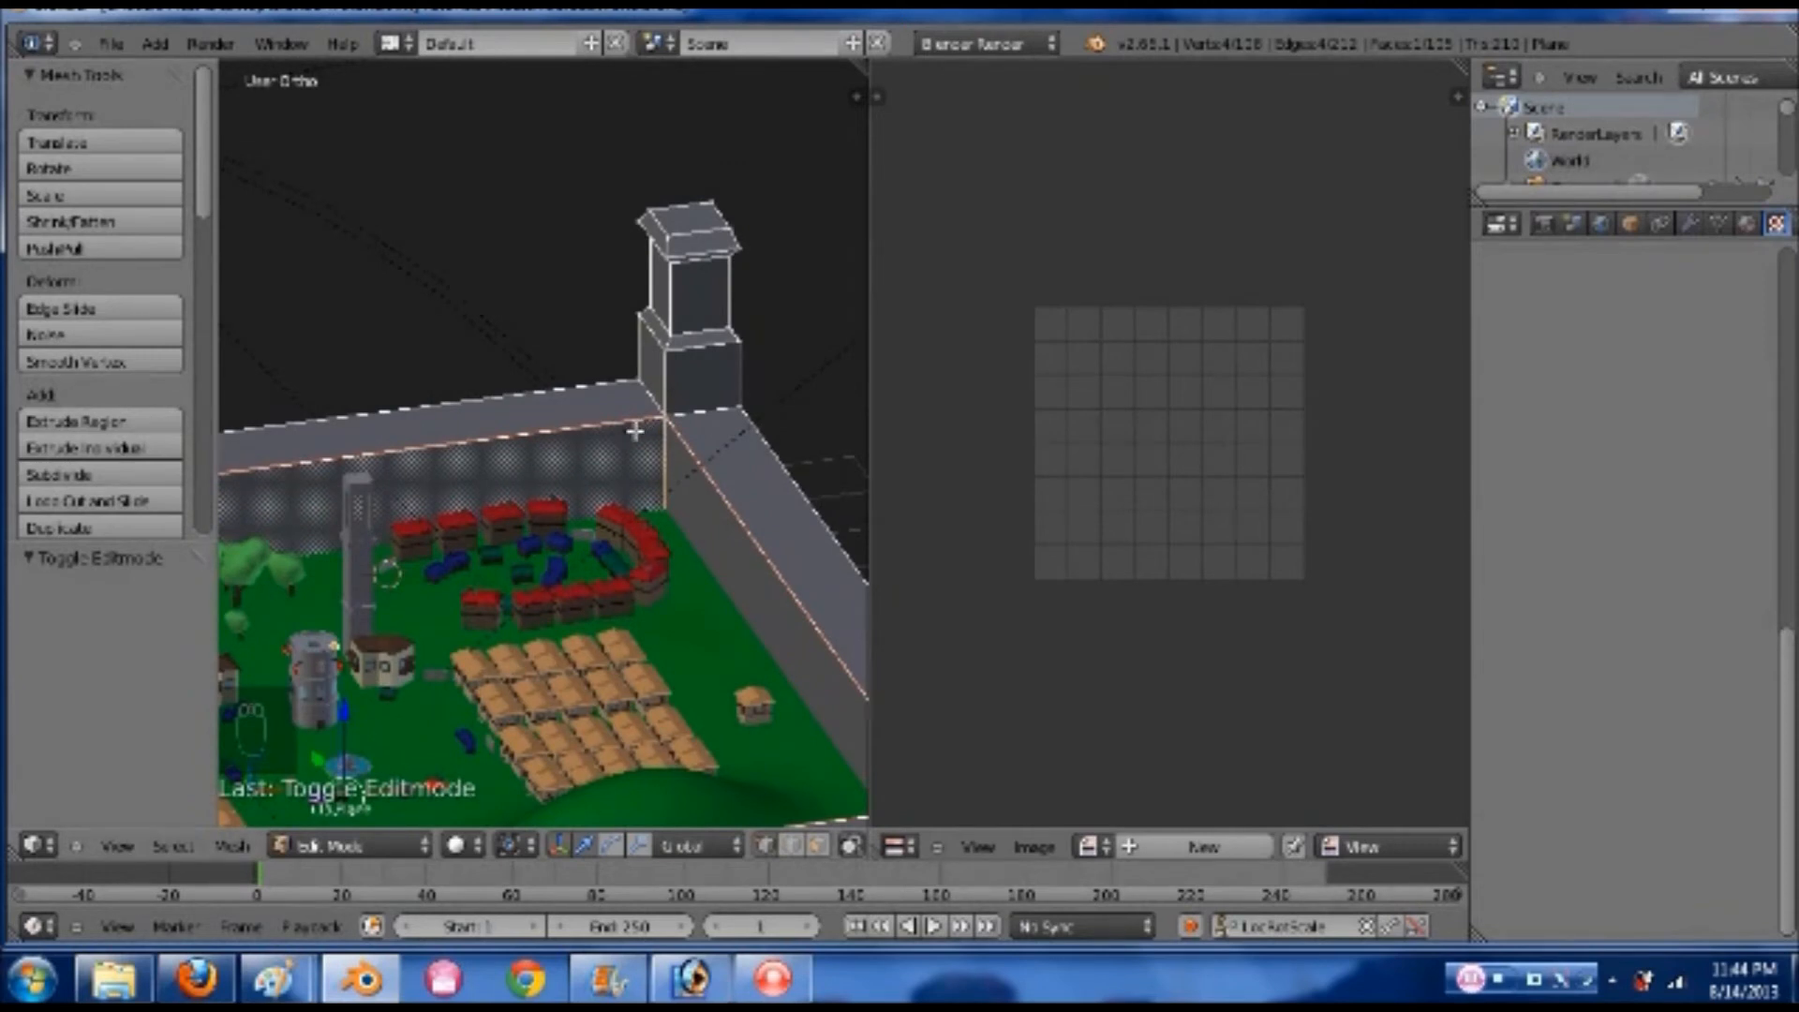
pyautogui.hotkey('ctrl', 'Tab')
pyautogui.click(607, 481)
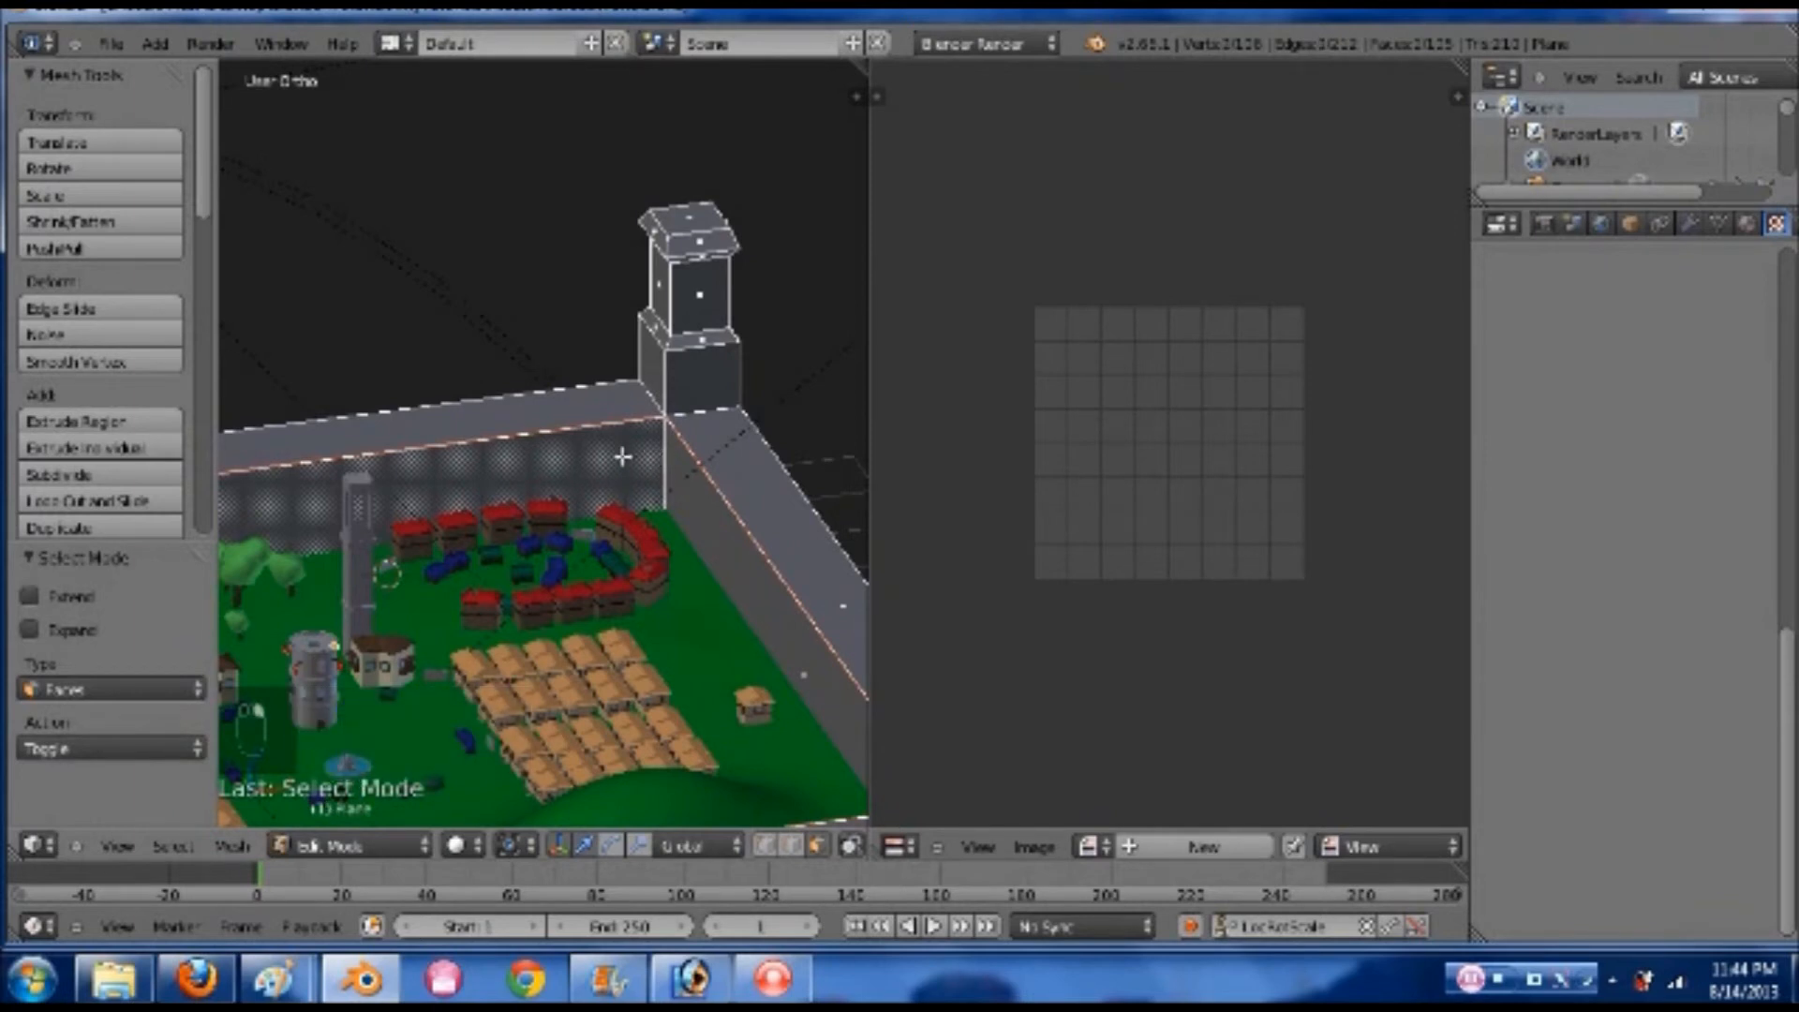
pyautogui.keyDown('alt'); pyautogui.click(618, 457); pyautogui.keyUp('alt')
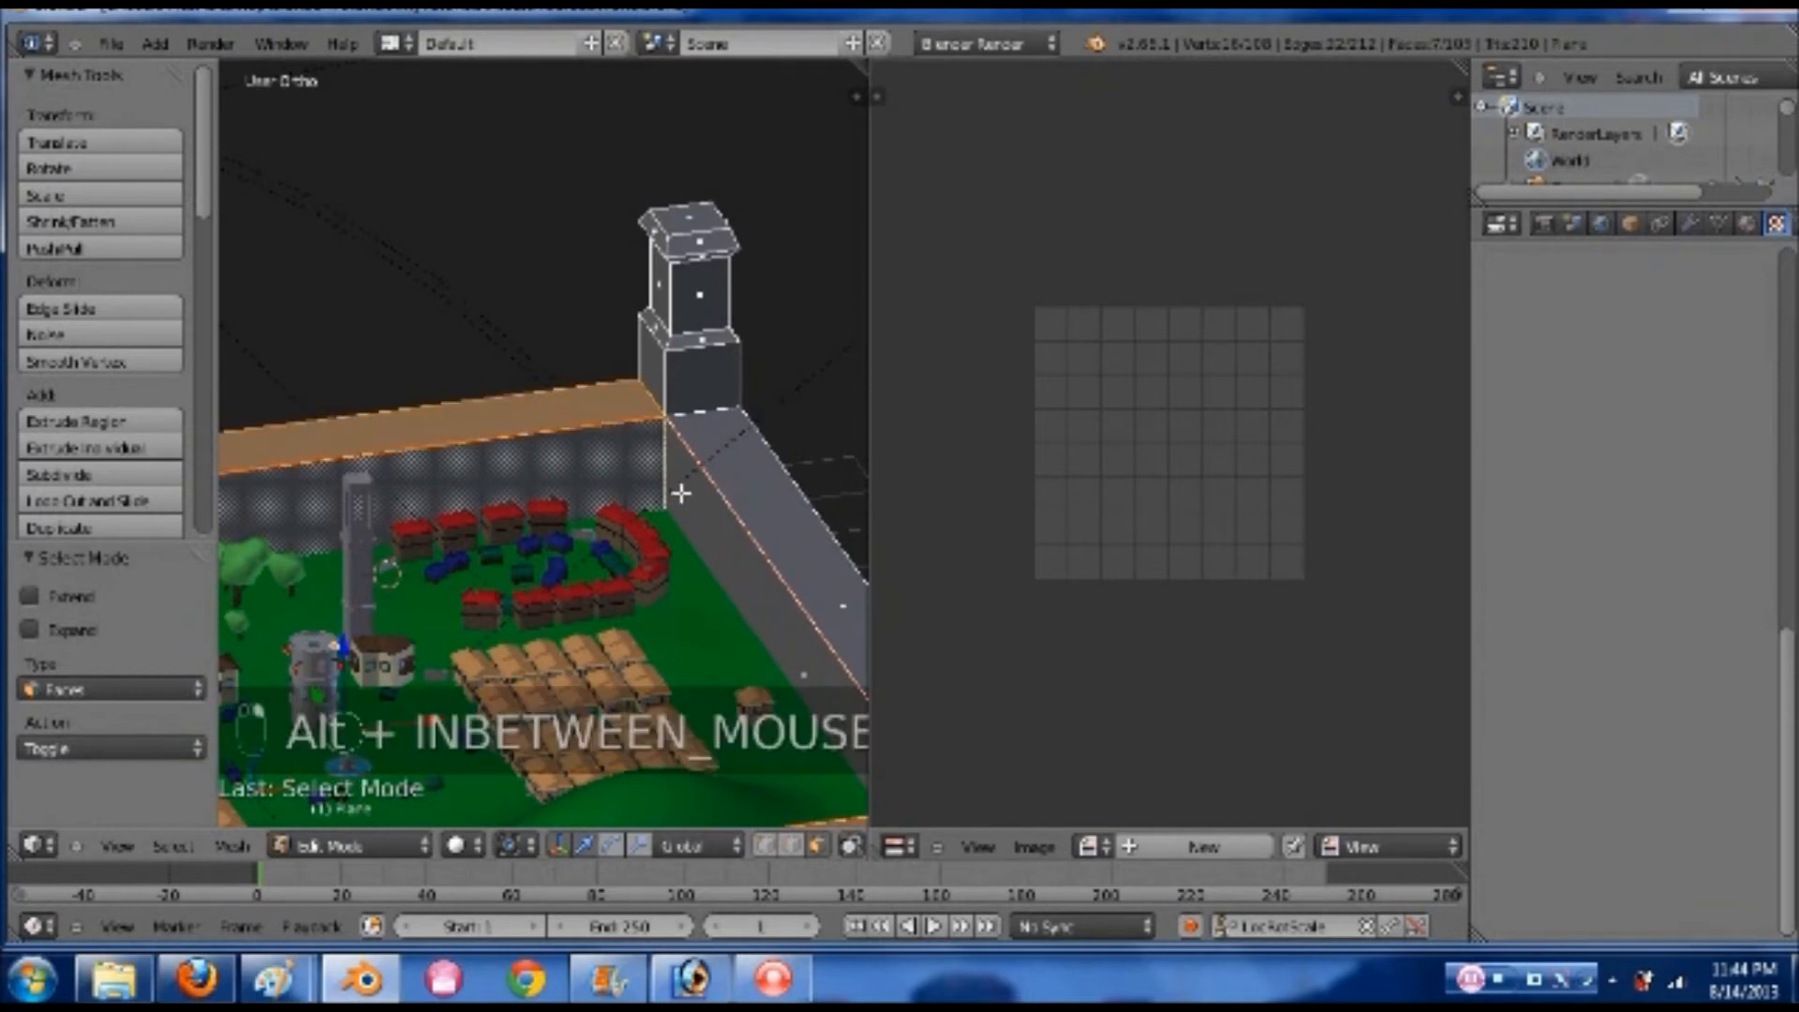
pyautogui.keyDown('alt'); pyautogui.click(673, 494); pyautogui.keyUp('alt')
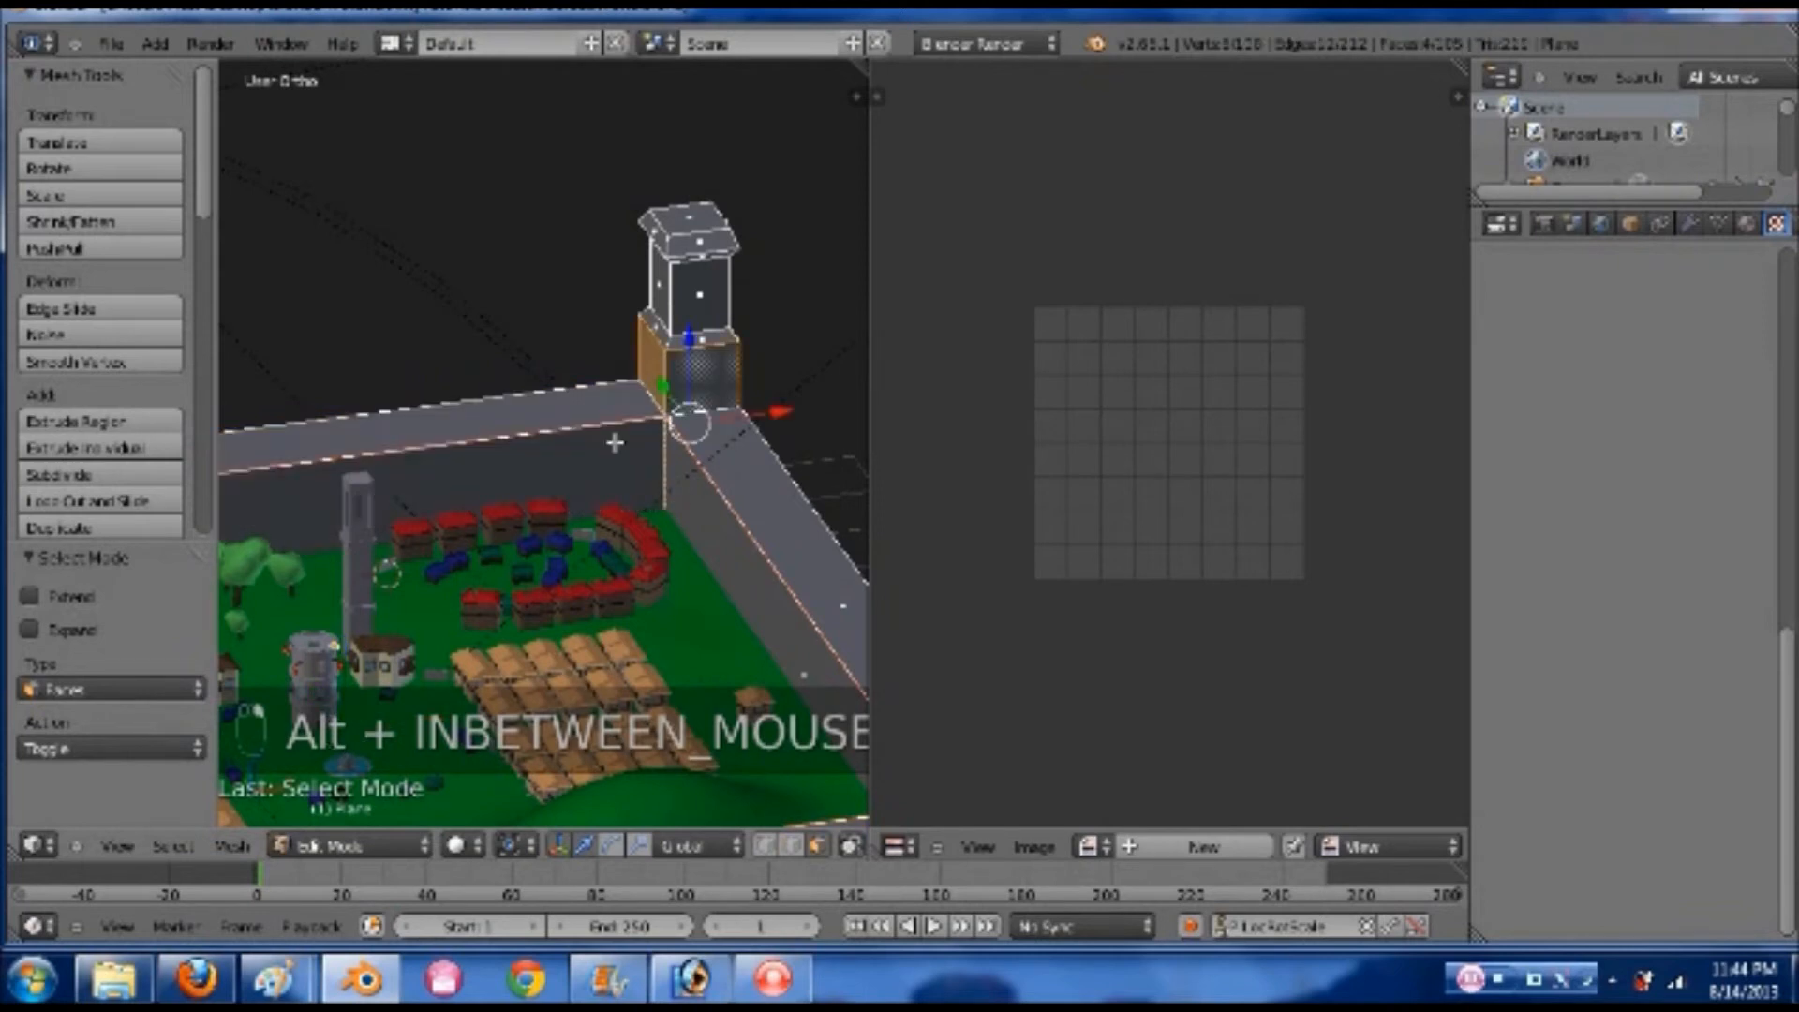
# - Clear the face selection and select every face of the wall mesh
pyautogui.scroll(-1, 599, 431)
pyautogui.press('a')
pyautogui.press('a')
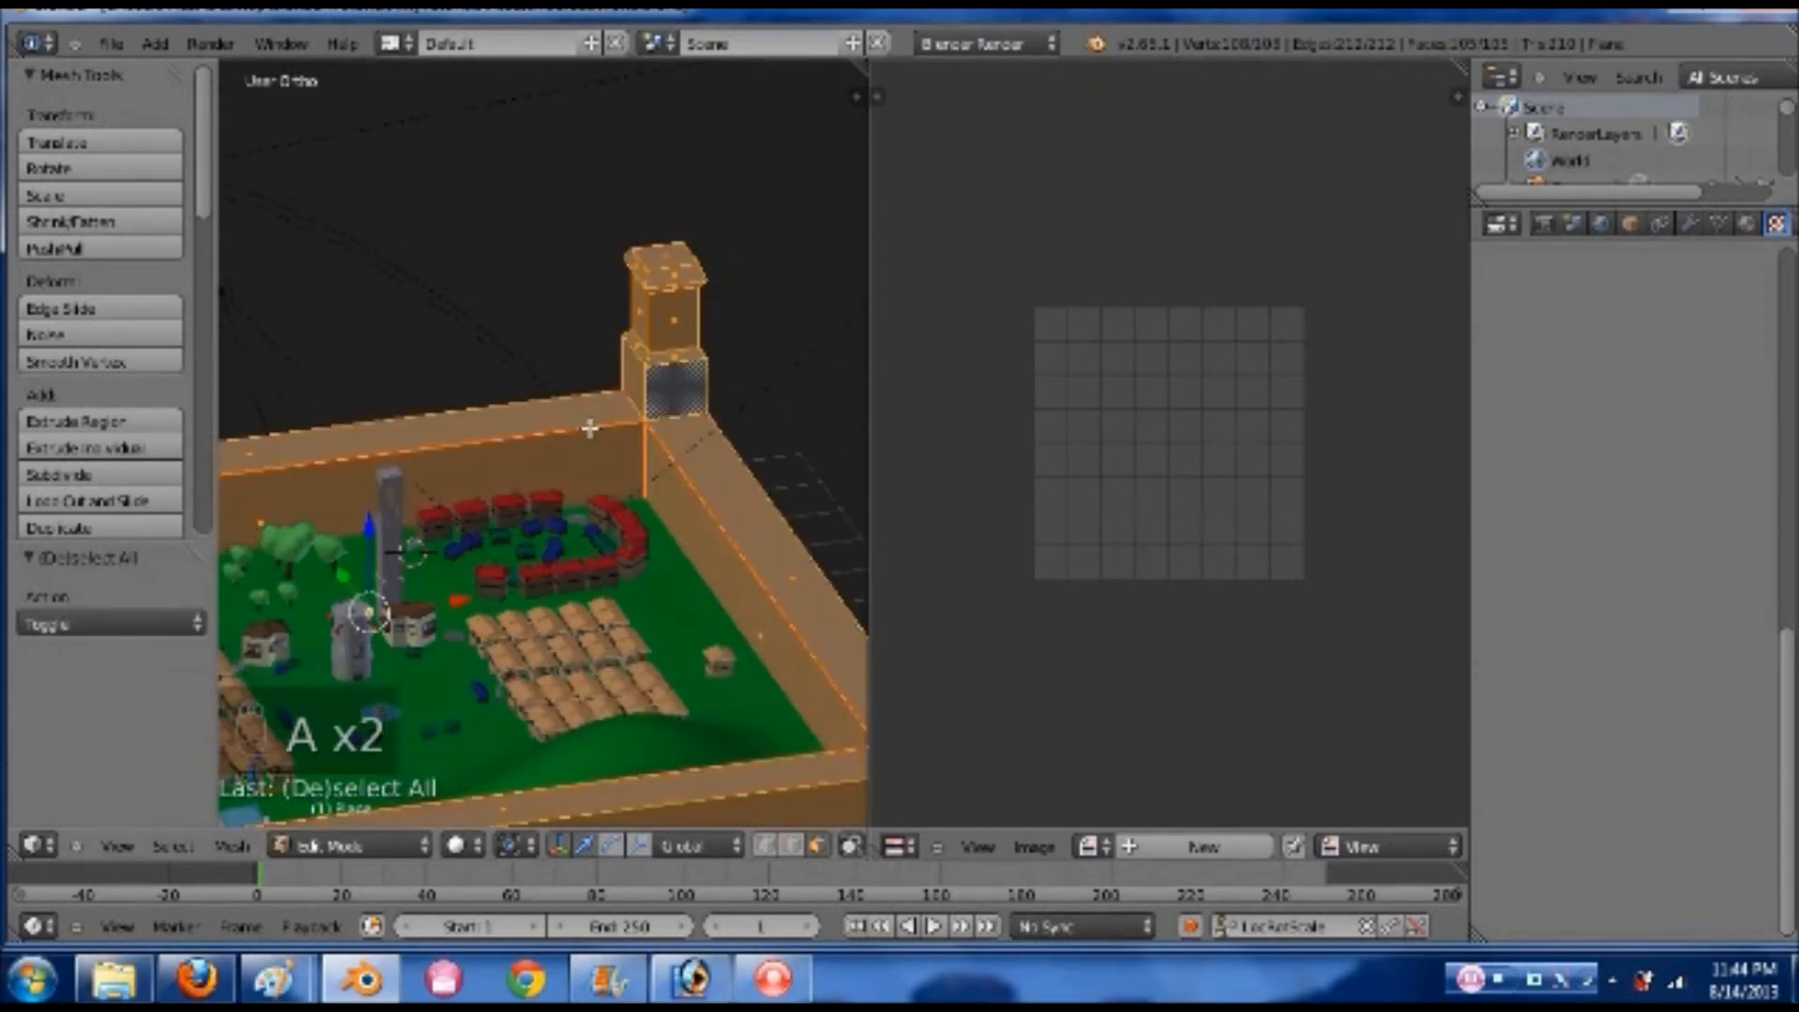
pyautogui.scroll(-2, 590, 428)
# - Apply Smart UV Project to the whole wall mesh with angle limit 66.00, island margin 0.00 and area weight 0.00
pyautogui.press('u')
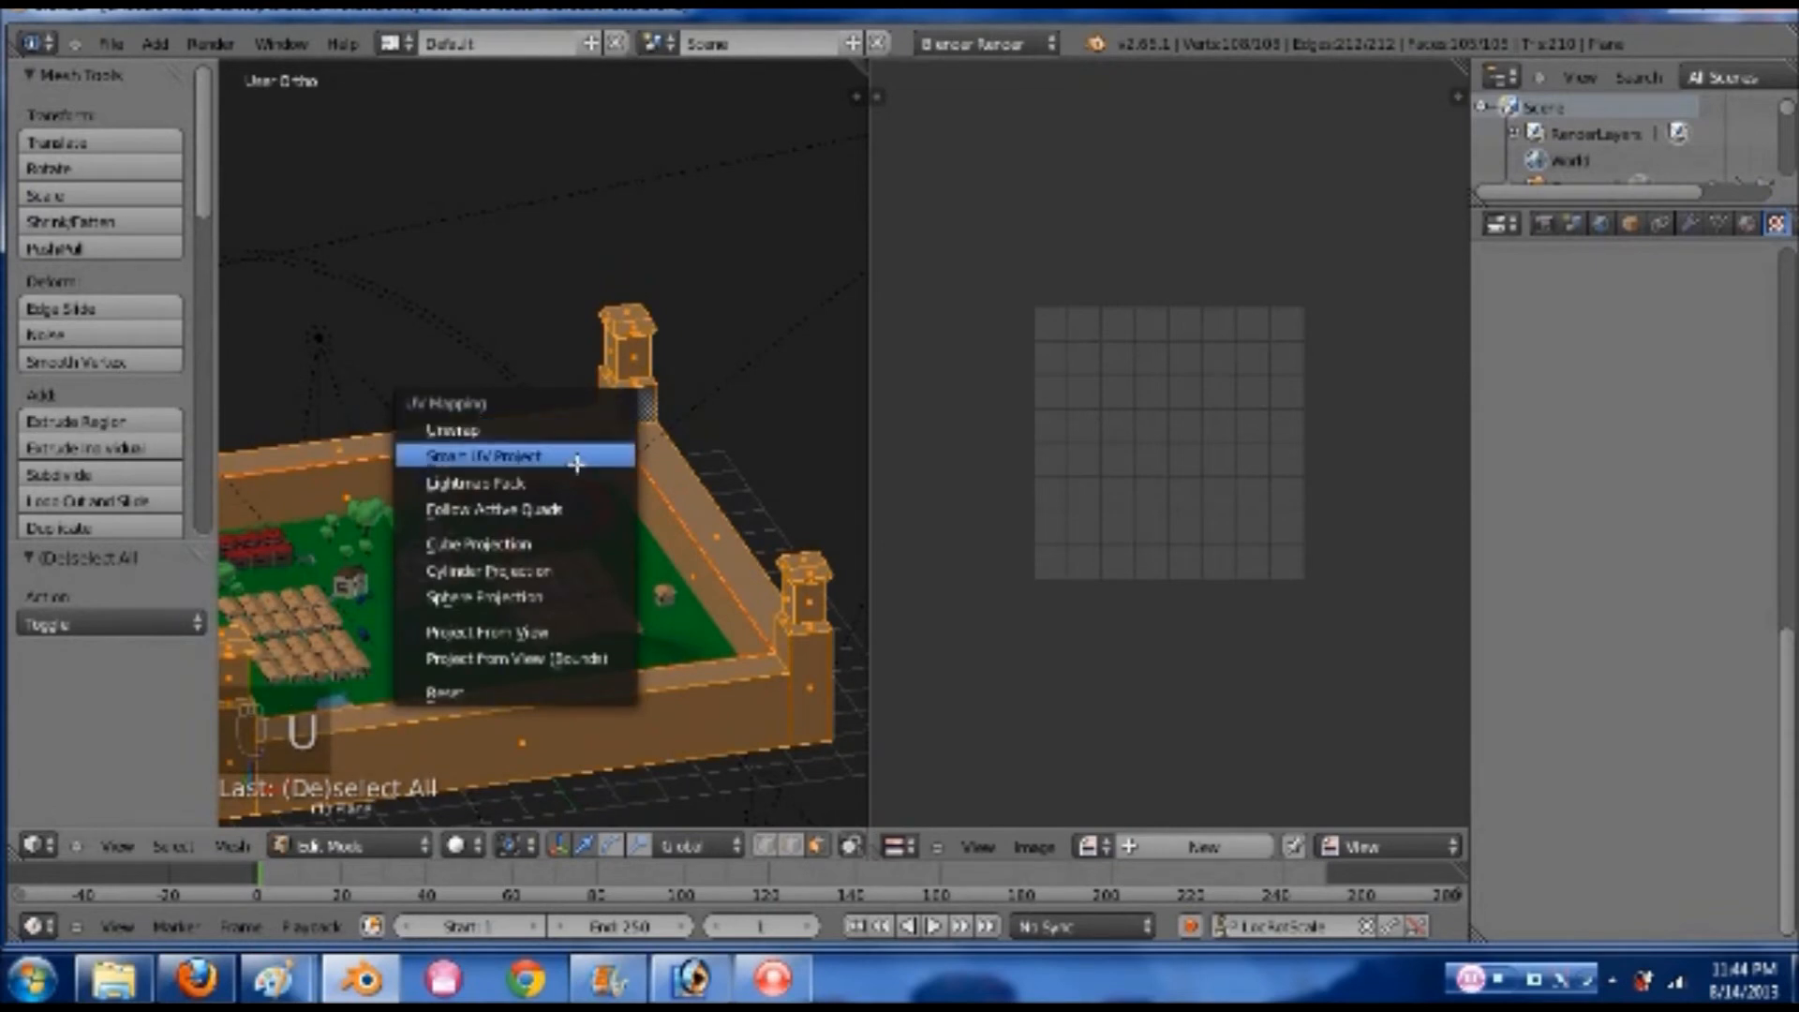
pyautogui.click(577, 456)
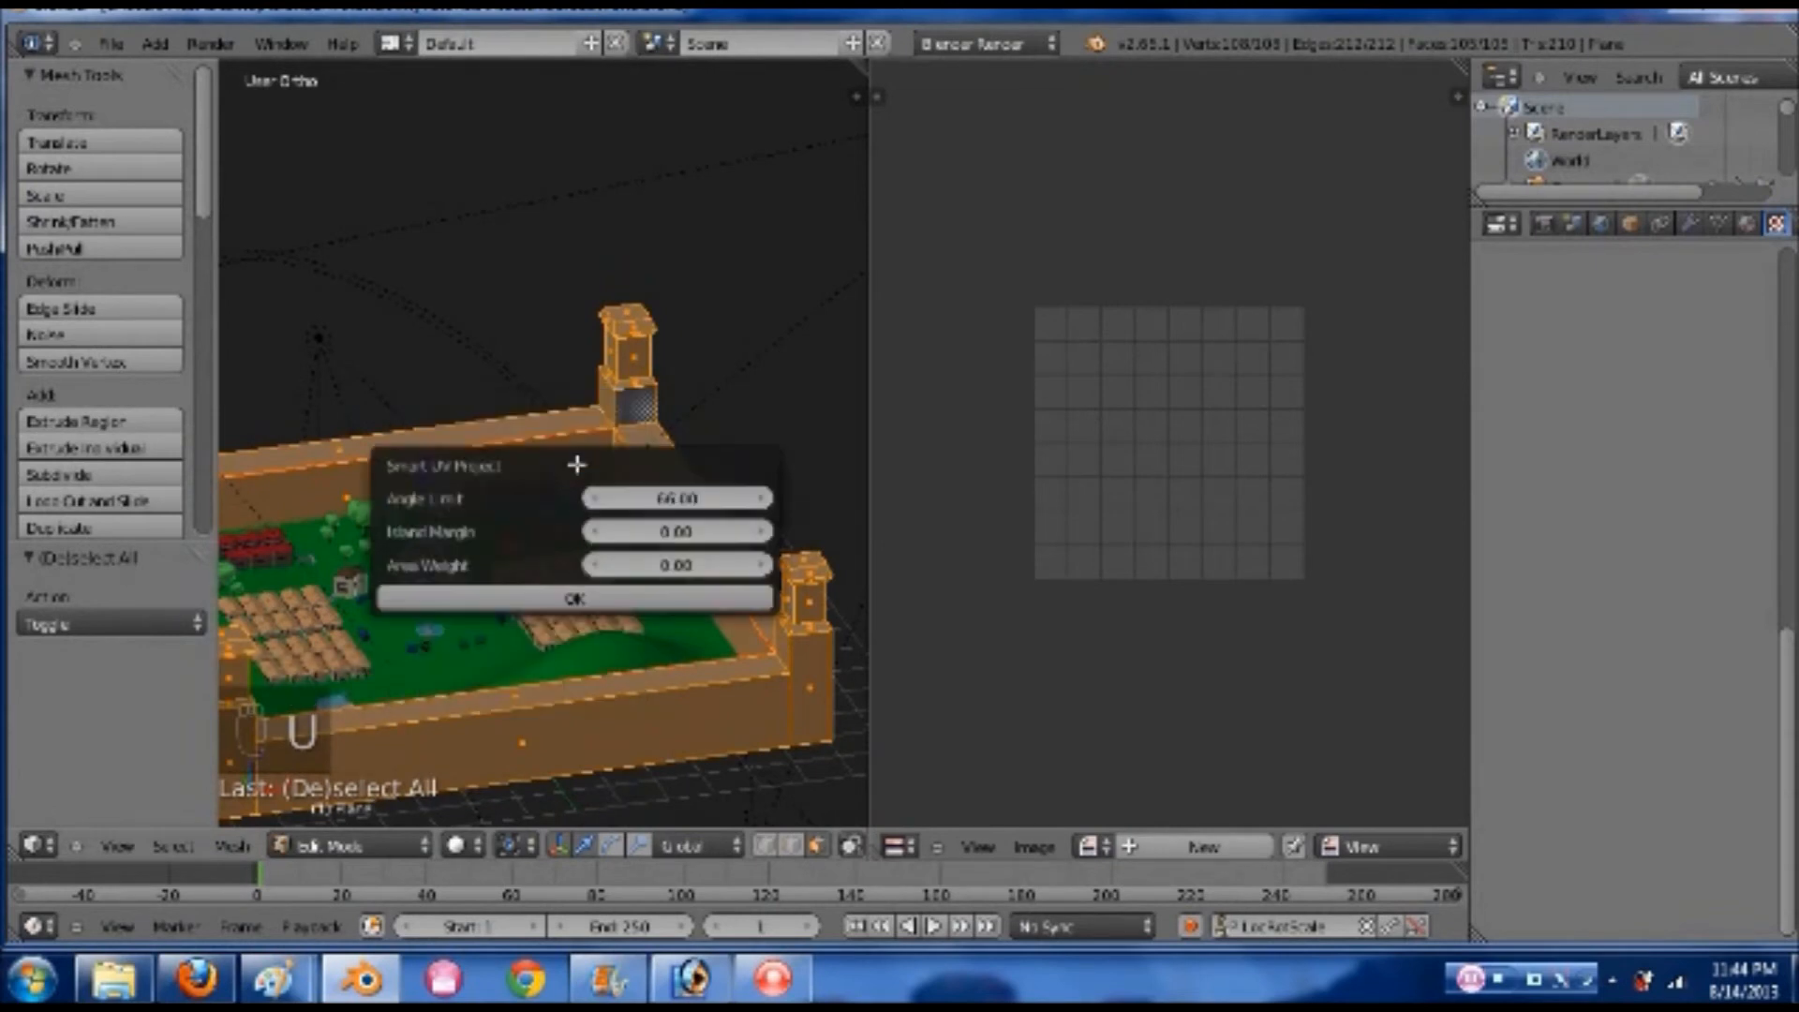
pyautogui.click(601, 597)
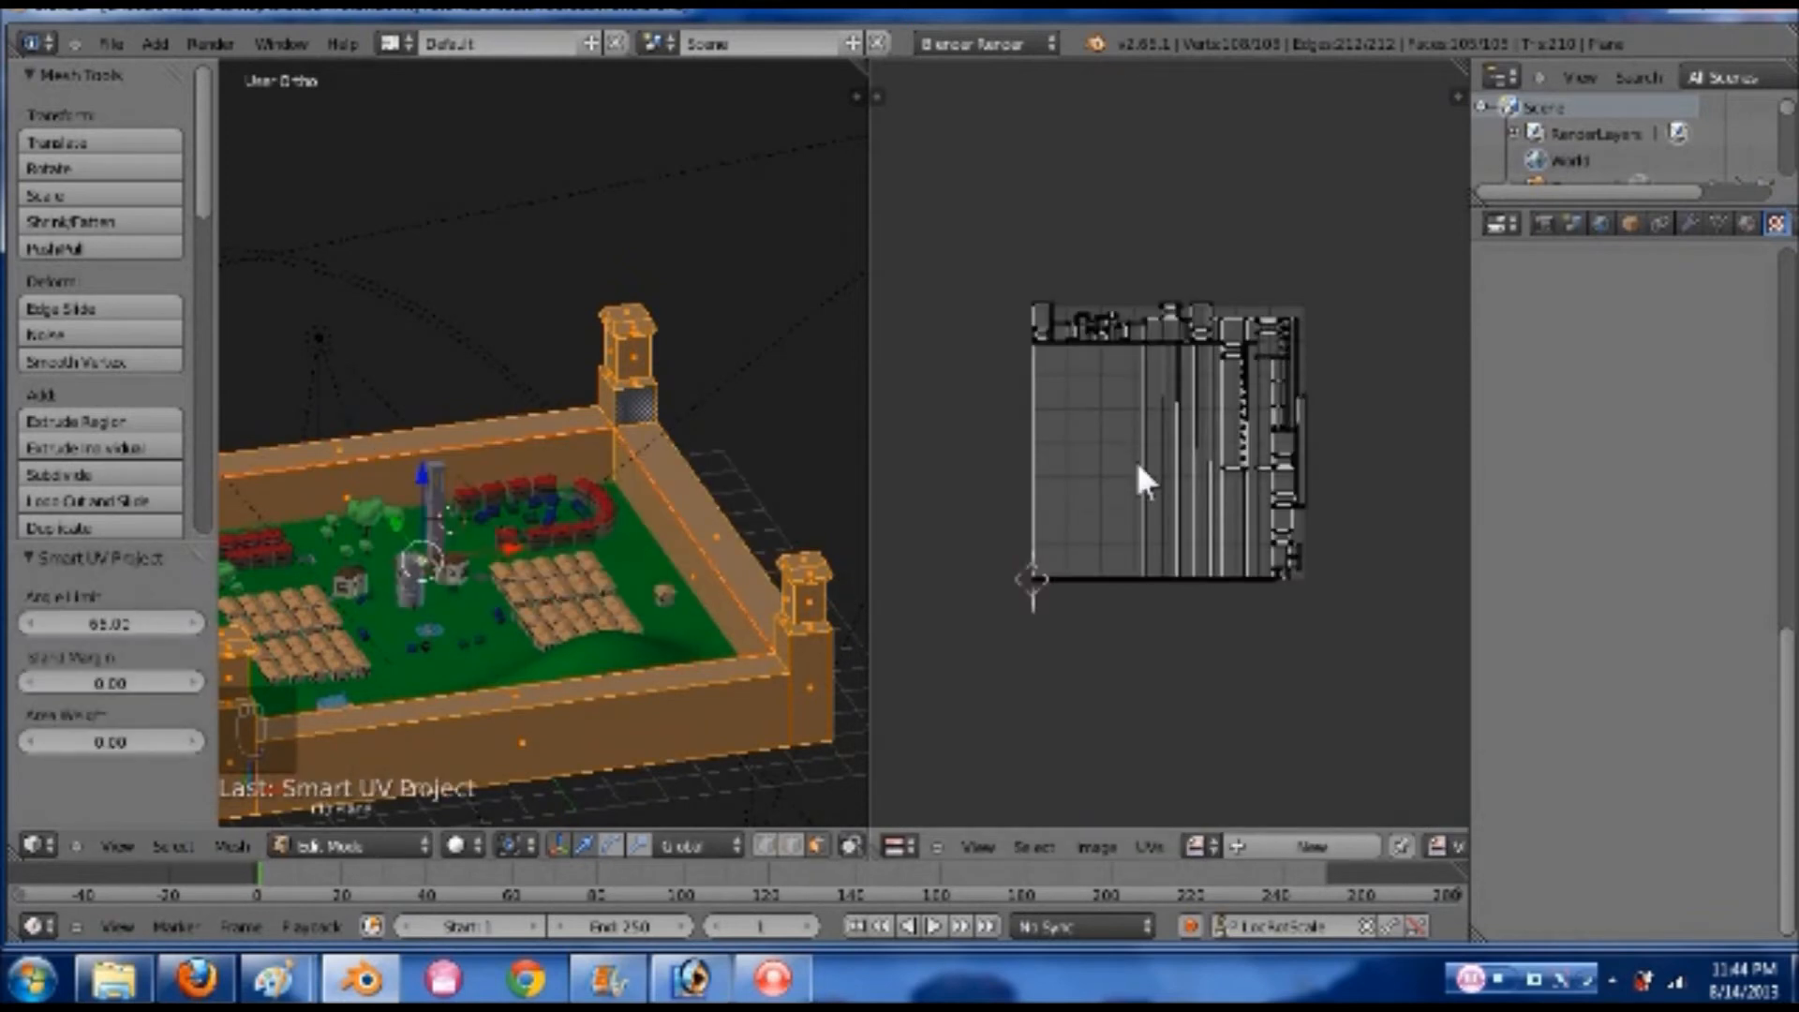
pyautogui.scroll(3, 1137, 468)
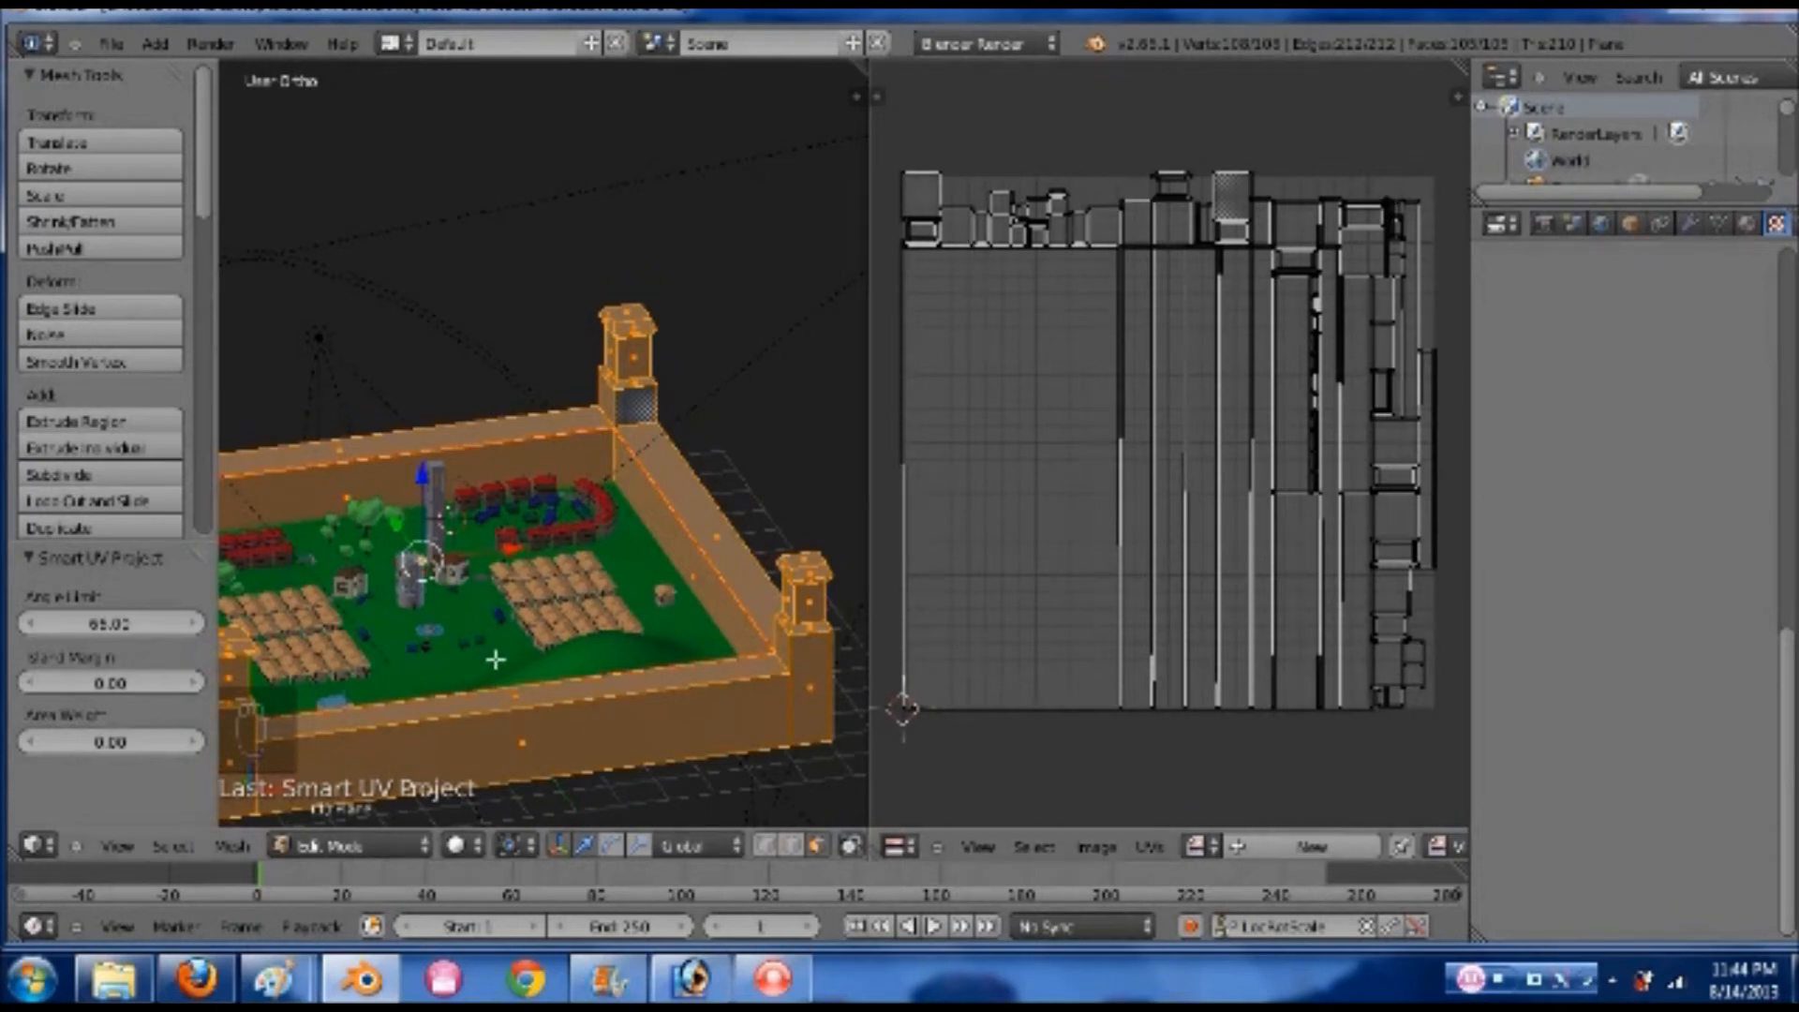
# - Unwrap the whole wall mesh along its marked seams with the standard Unwrap method
pyautogui.moveTo(680, 627); pyautogui.dragTo(671, 628, button='middle')
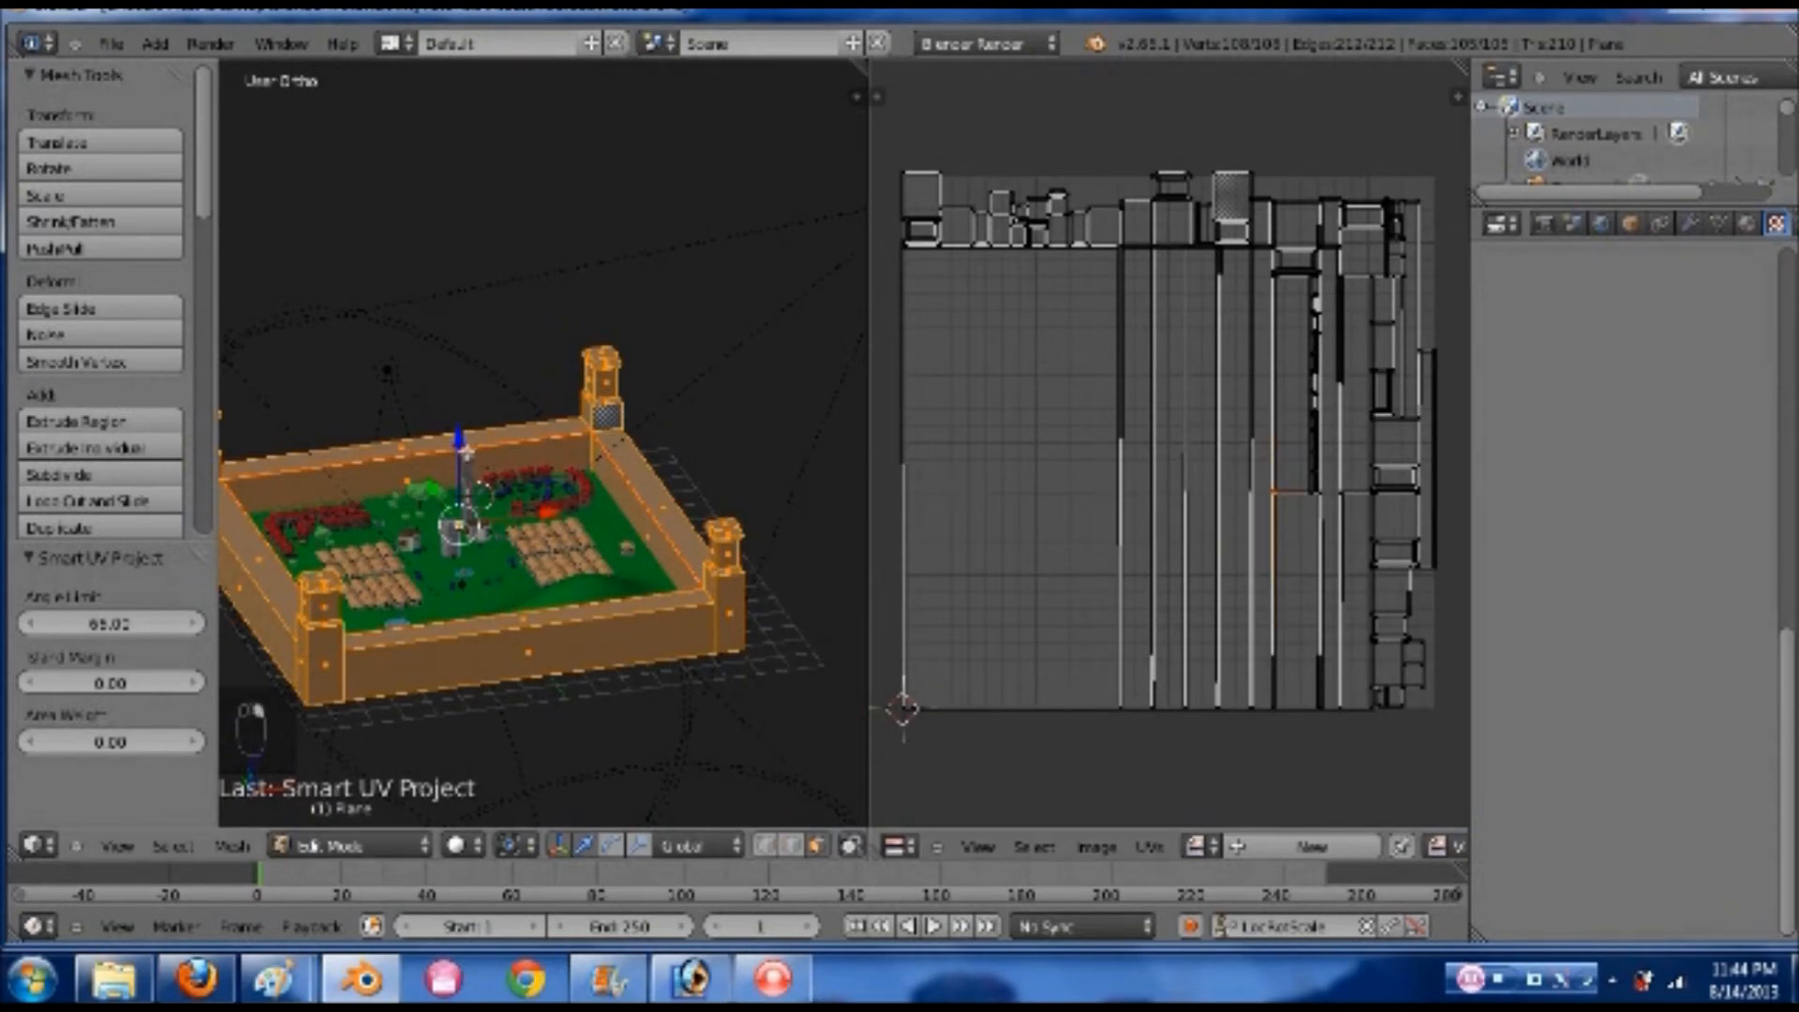
pyautogui.press('u')
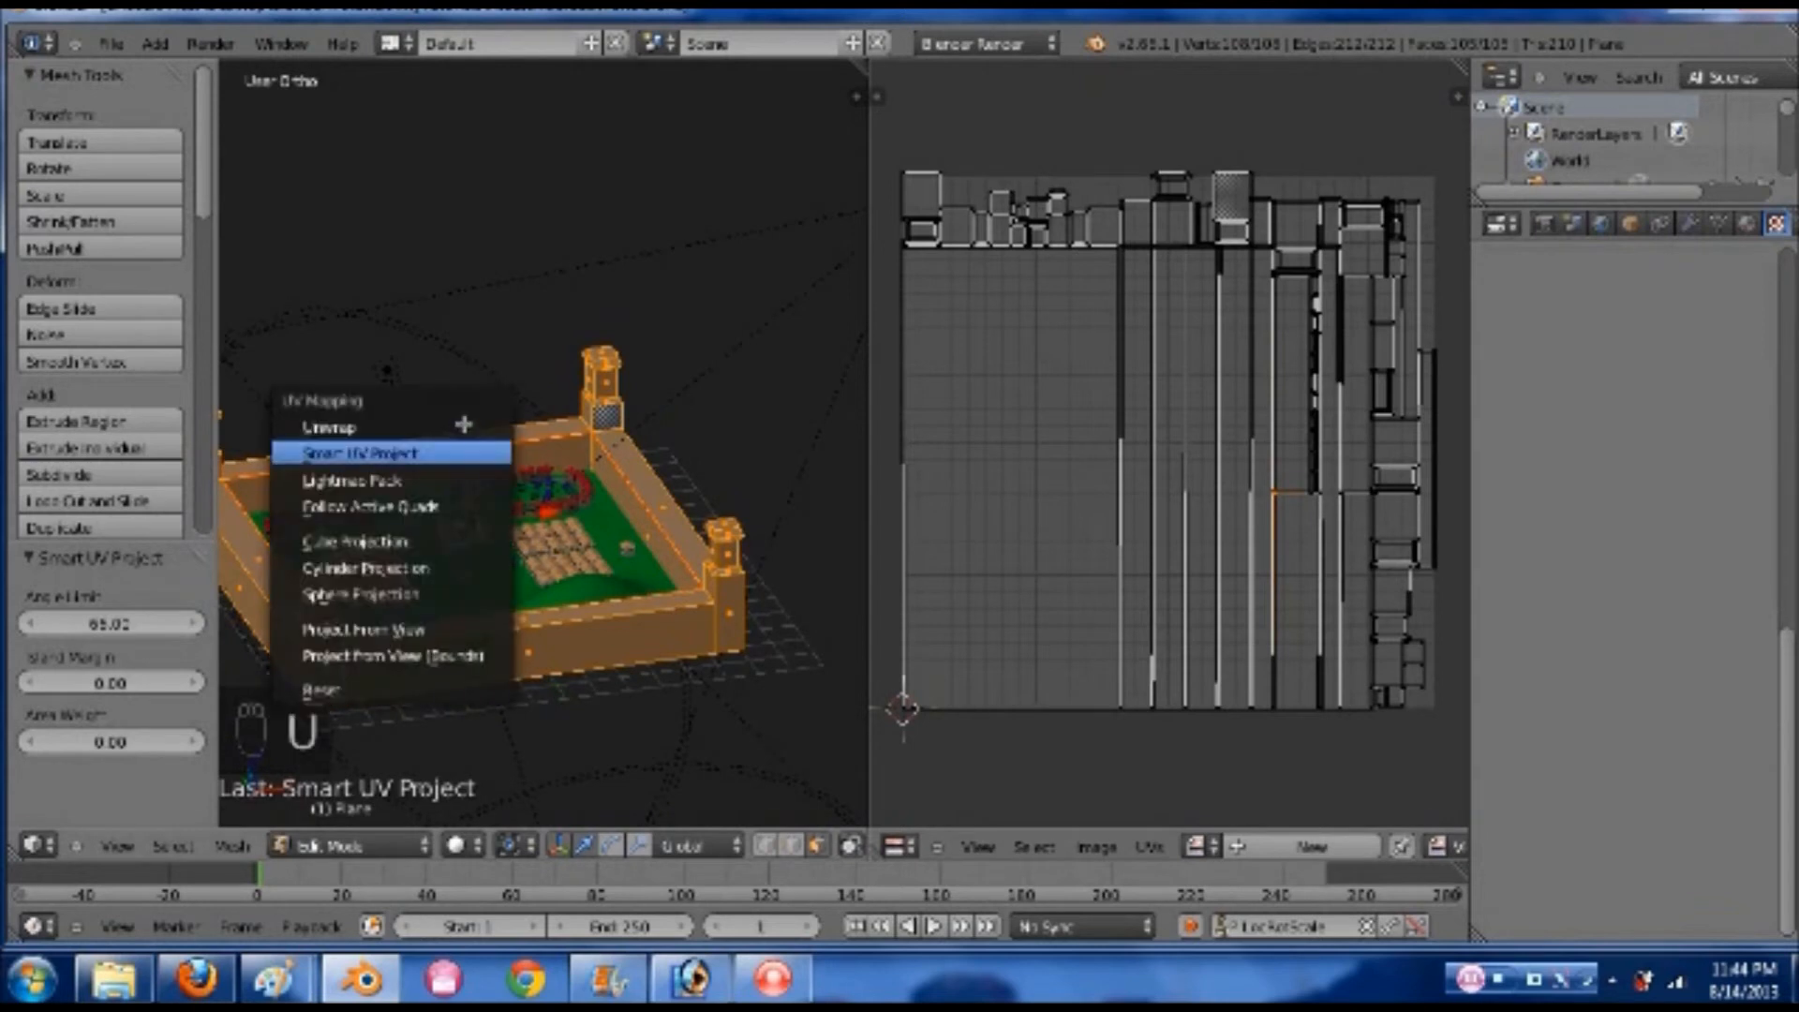
pyautogui.click(463, 425)
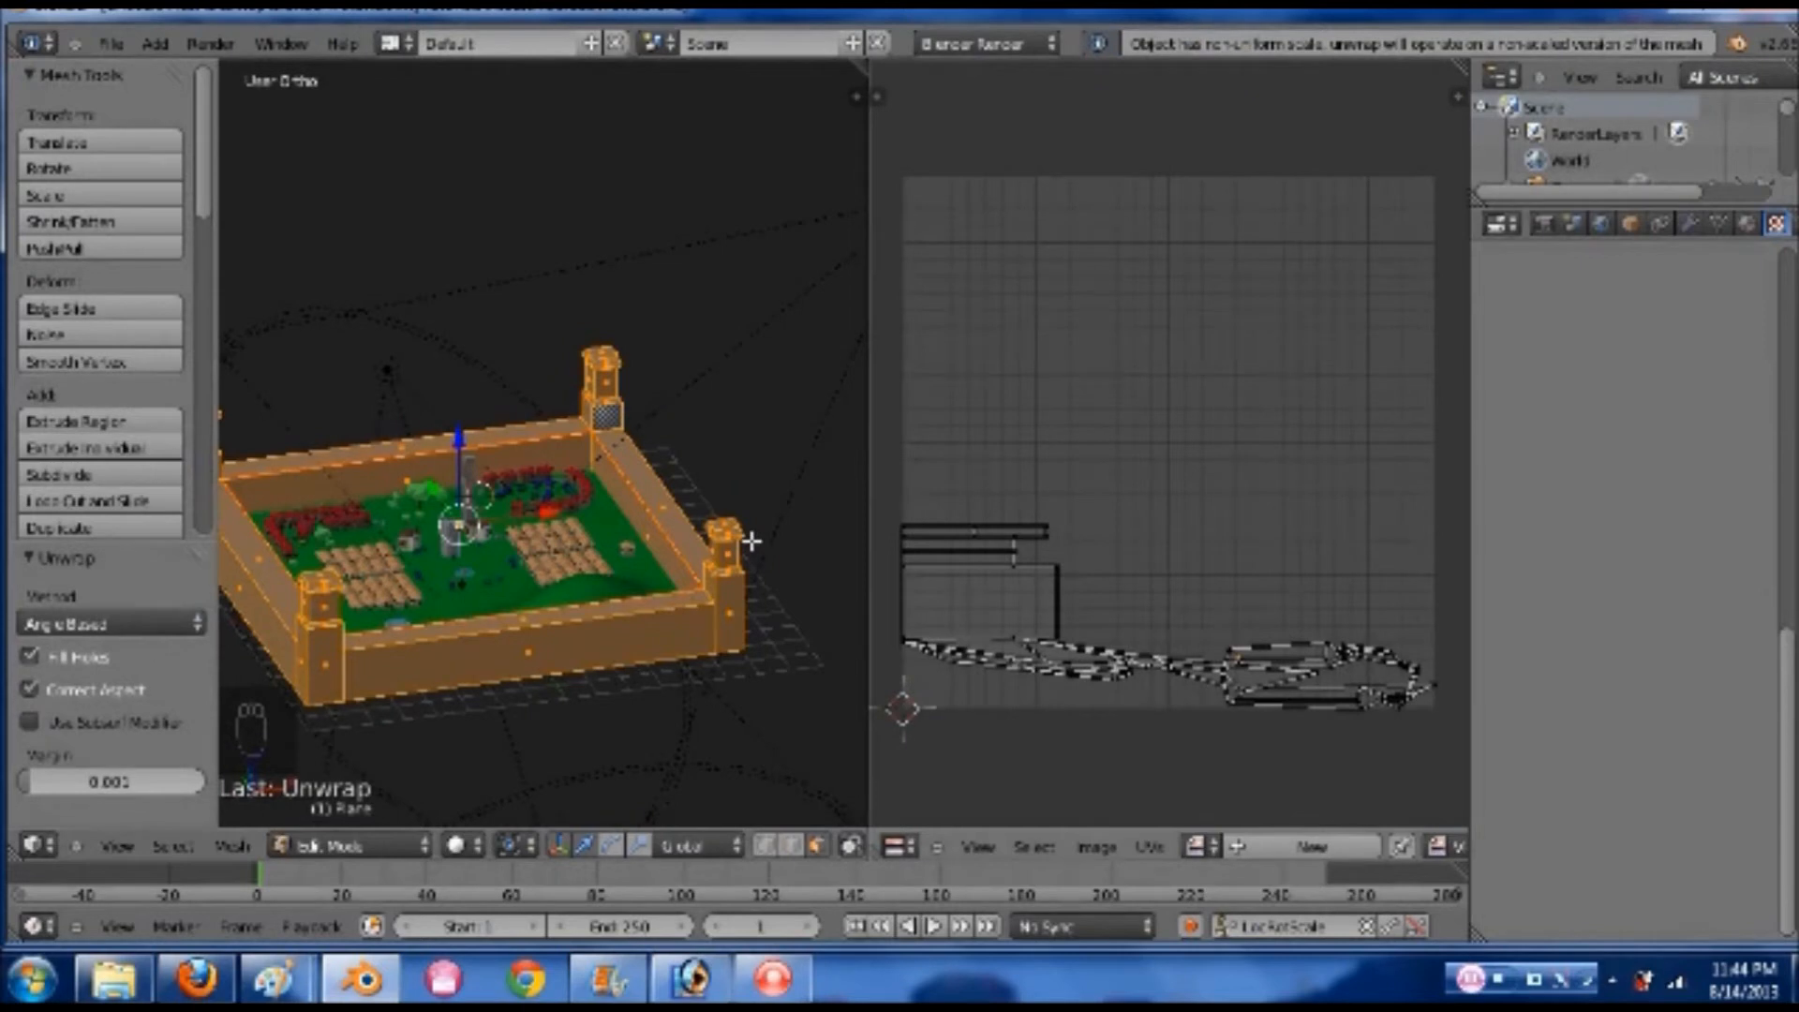
# - Select only the four inner wall faces and unwrap them with the standard Unwrap method
pyautogui.hotkey('ctrl', 'Tab')
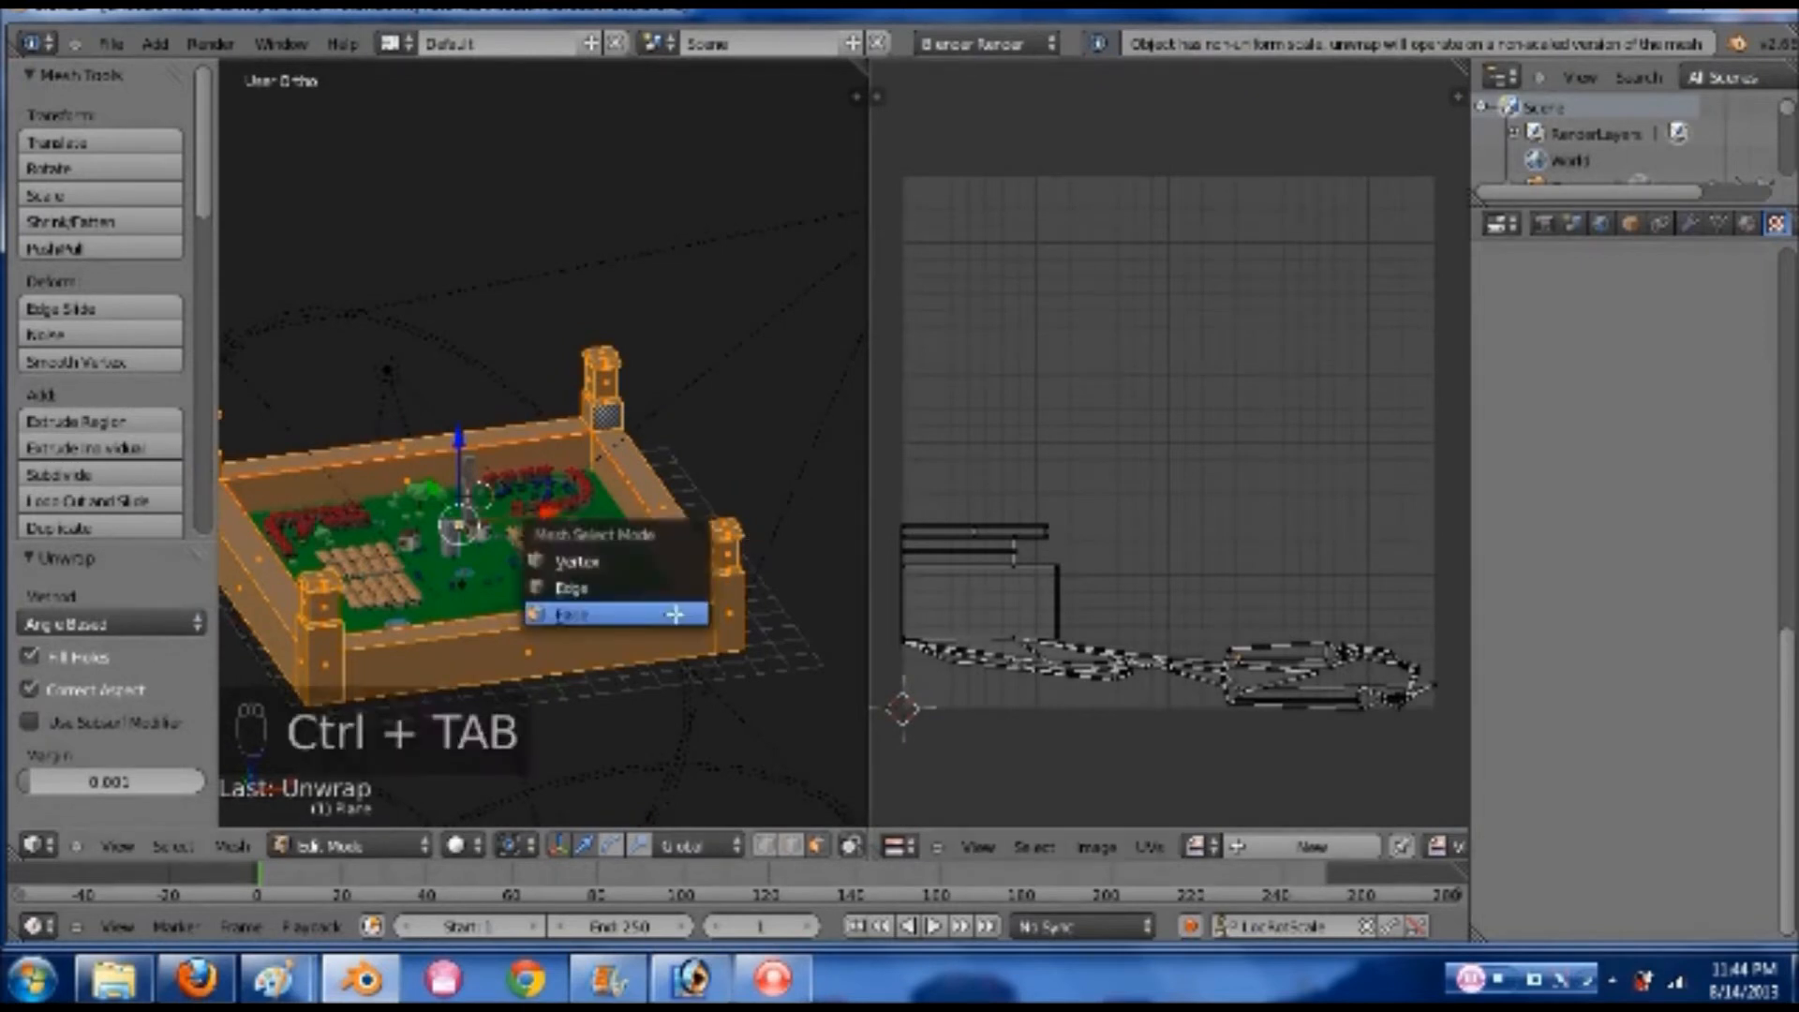
pyautogui.keyDown('alt'); pyautogui.rightClick(400, 473); pyautogui.keyUp('alt')
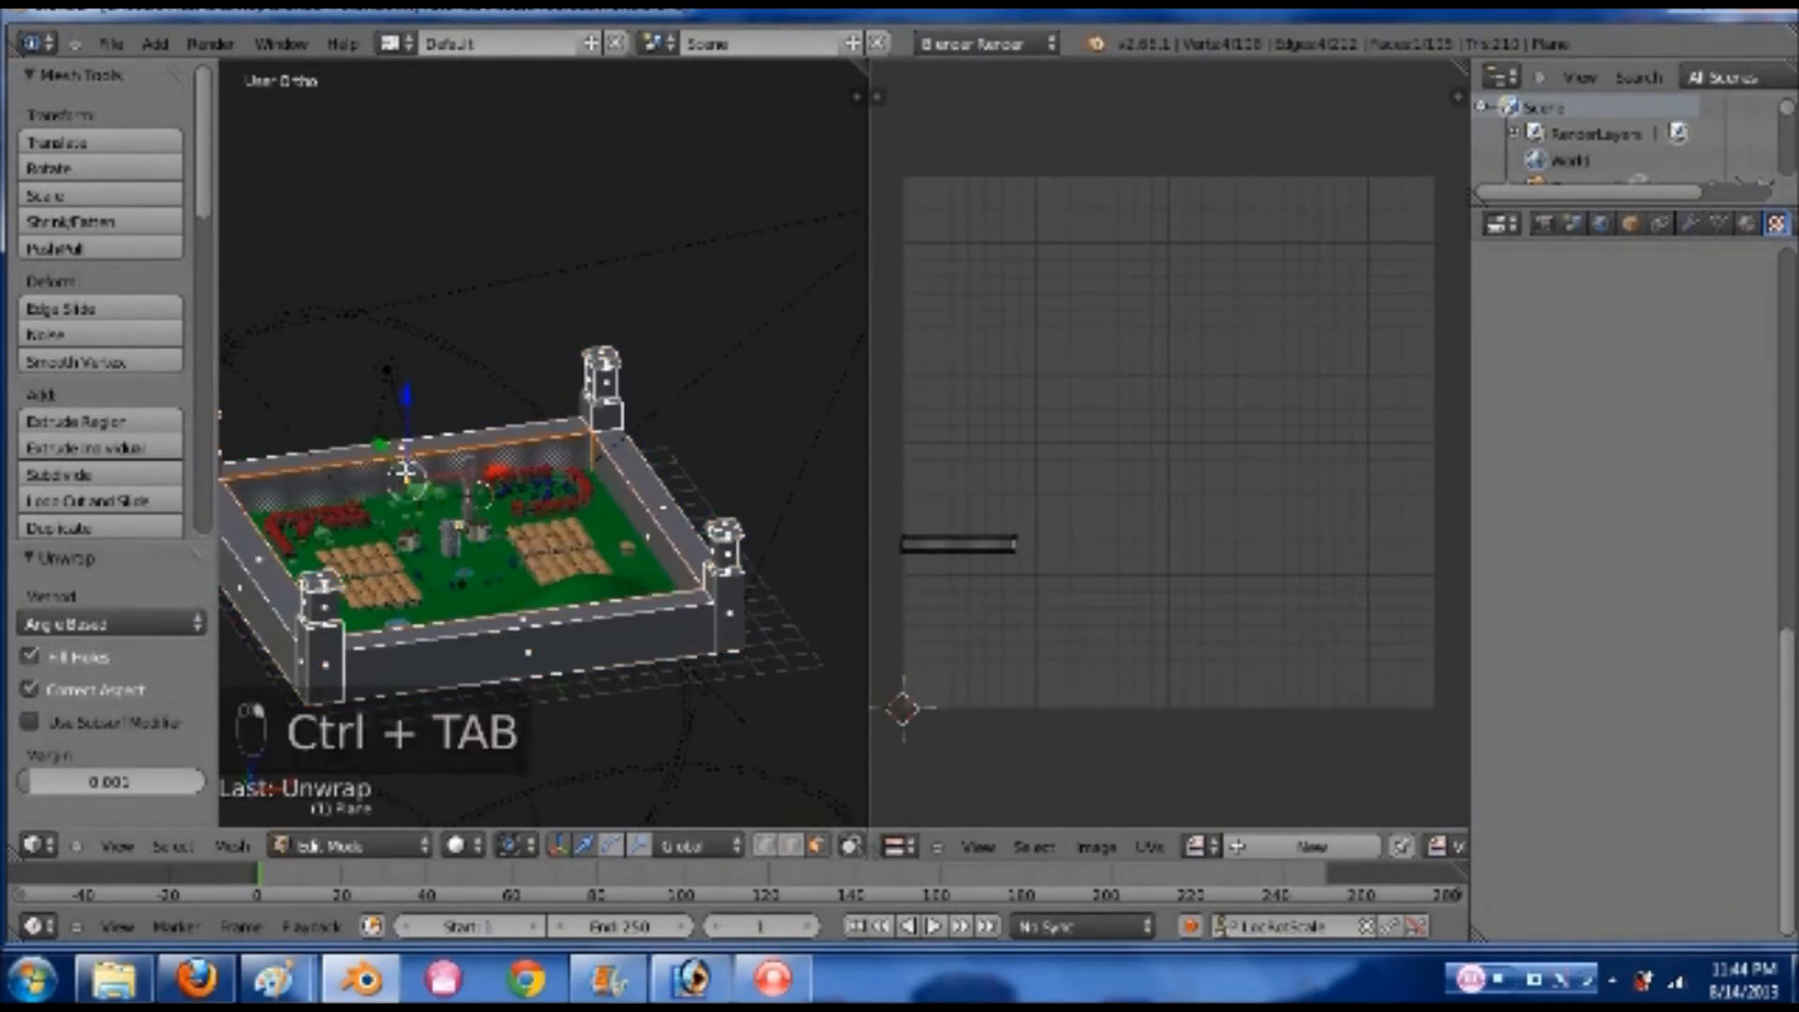
pyautogui.keyDown('alt'); pyautogui.keyDown('shift'); pyautogui.rightClick(628, 506); pyautogui.keyUp('shift'); pyautogui.keyUp('alt')
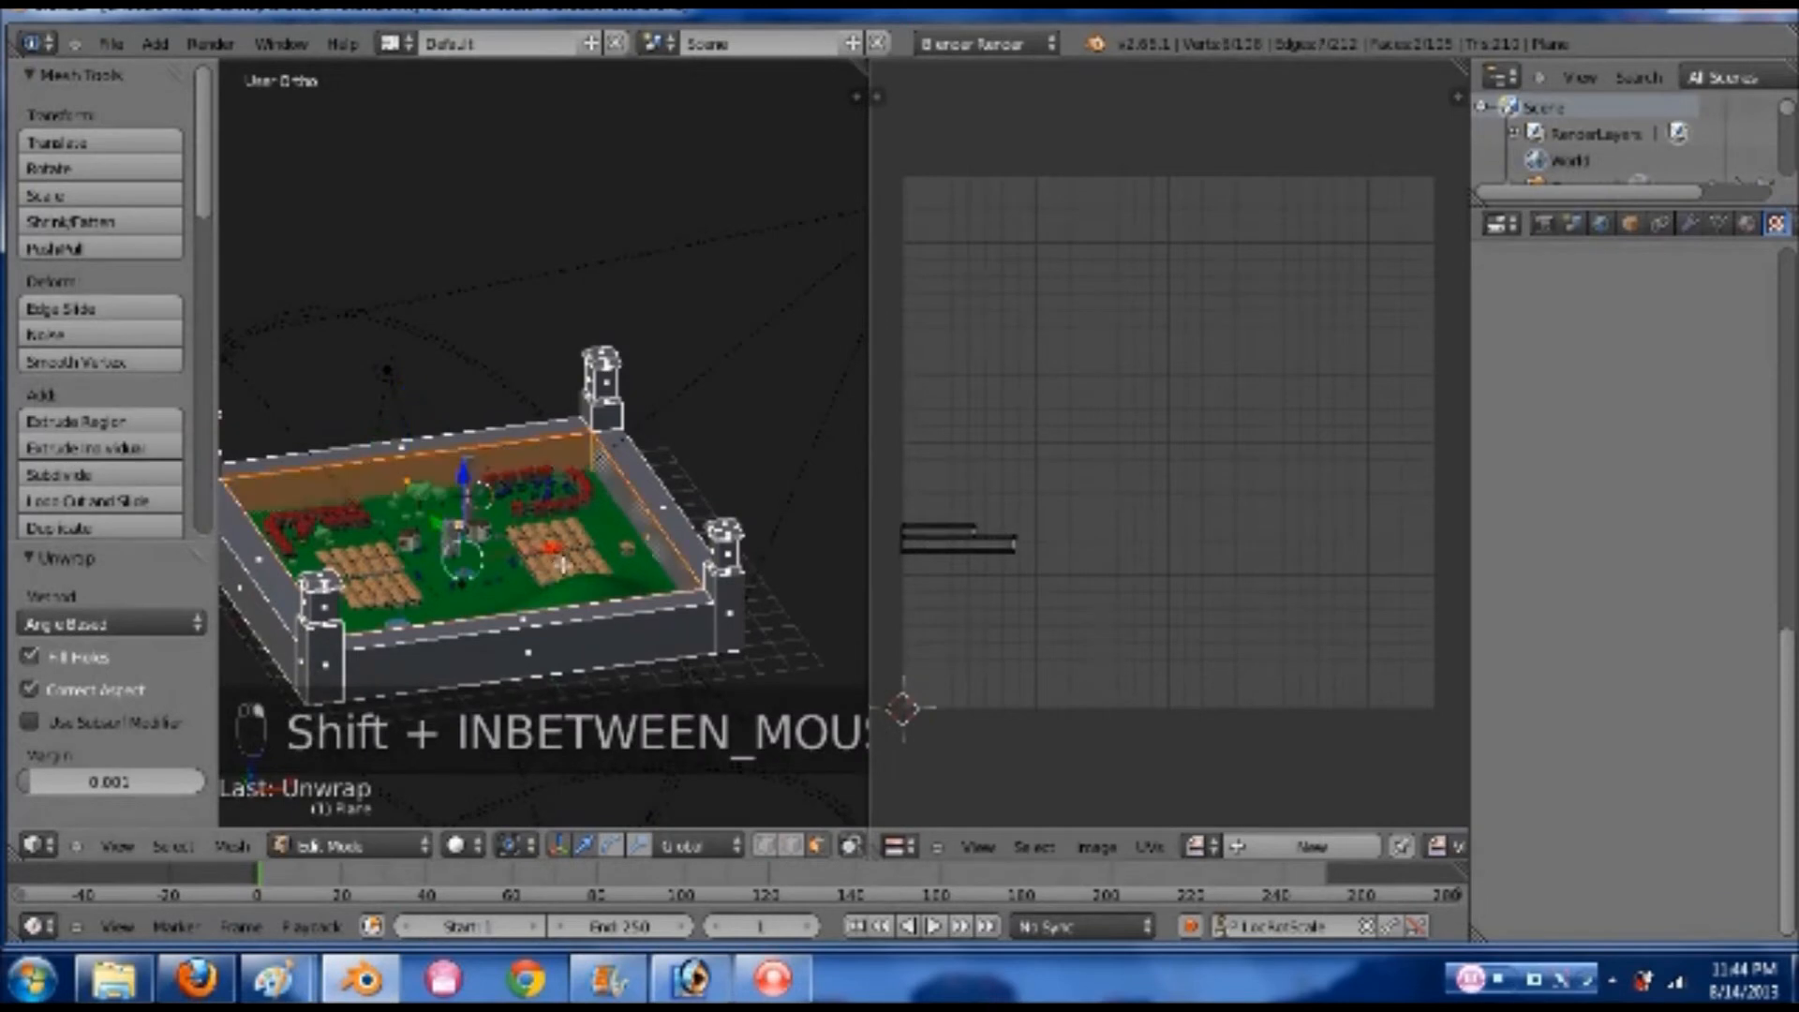
pyautogui.moveTo(843, 579); pyautogui.dragTo(385, 563, button='middle')
pyautogui.keyDown('shift'); pyautogui.rightClick(298, 439); pyautogui.keyUp('shift')
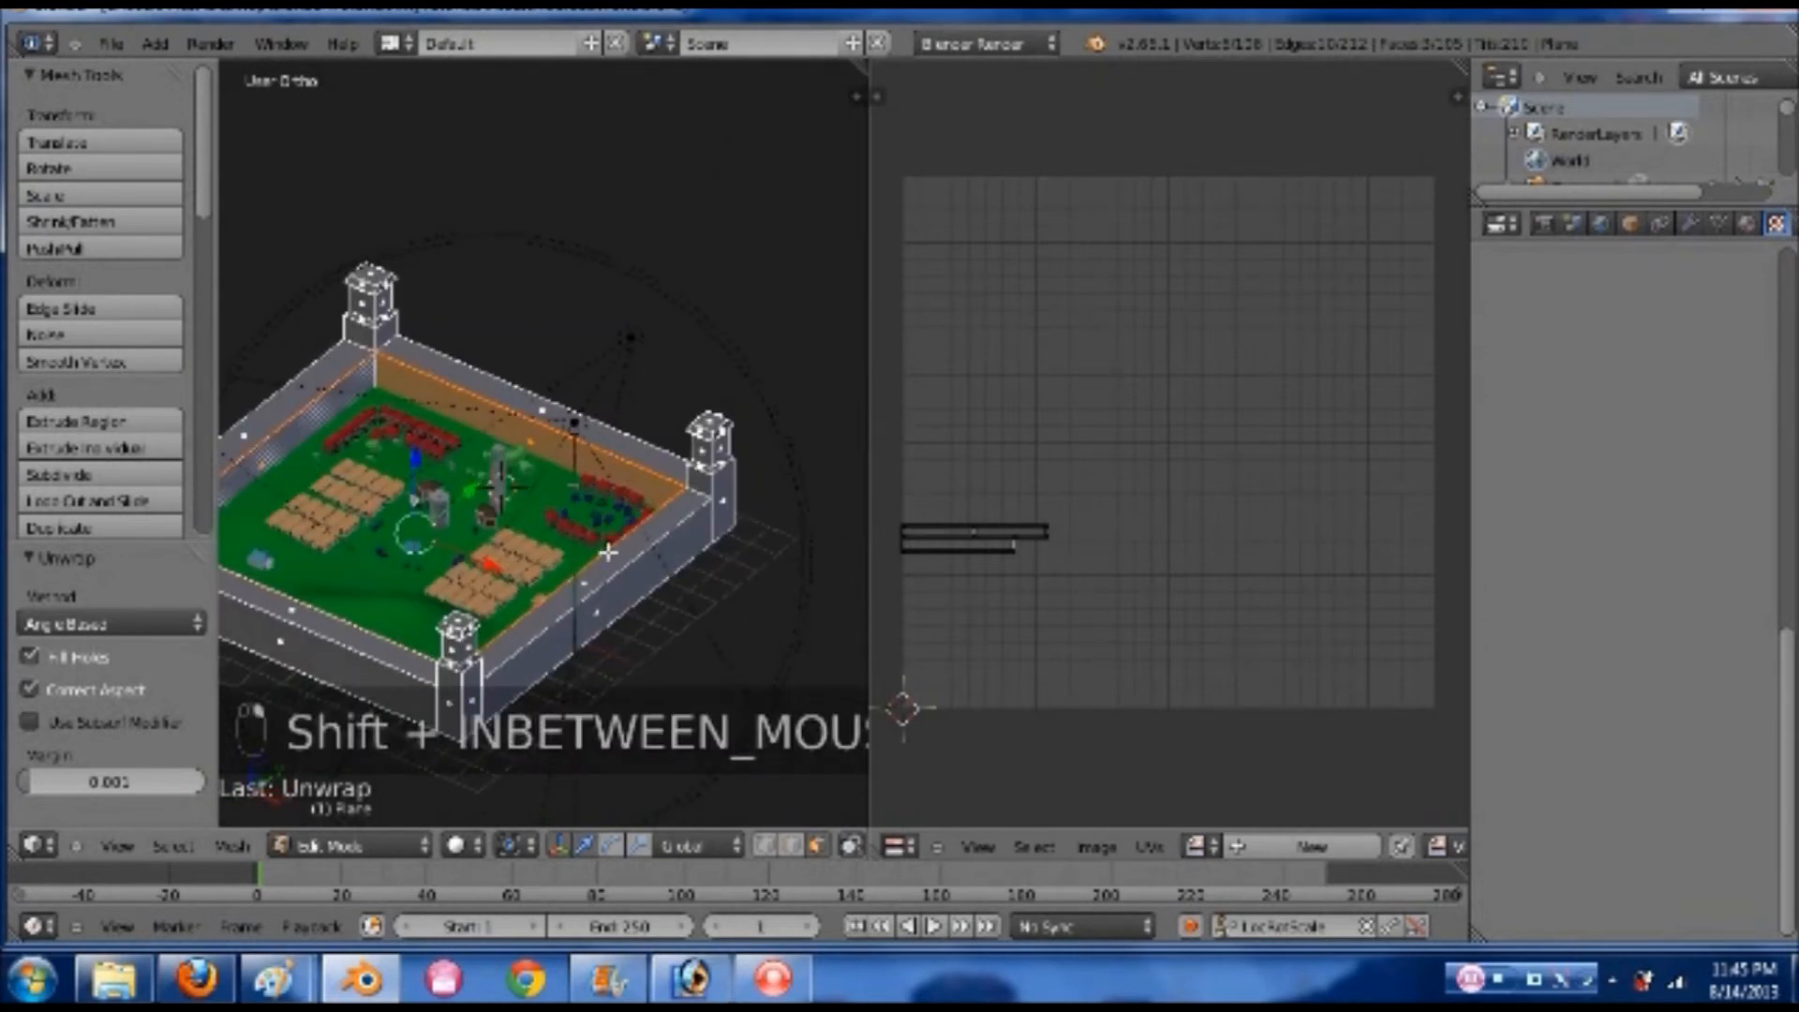
pyautogui.moveTo(394, 555); pyautogui.dragTo(279, 503, button='middle')
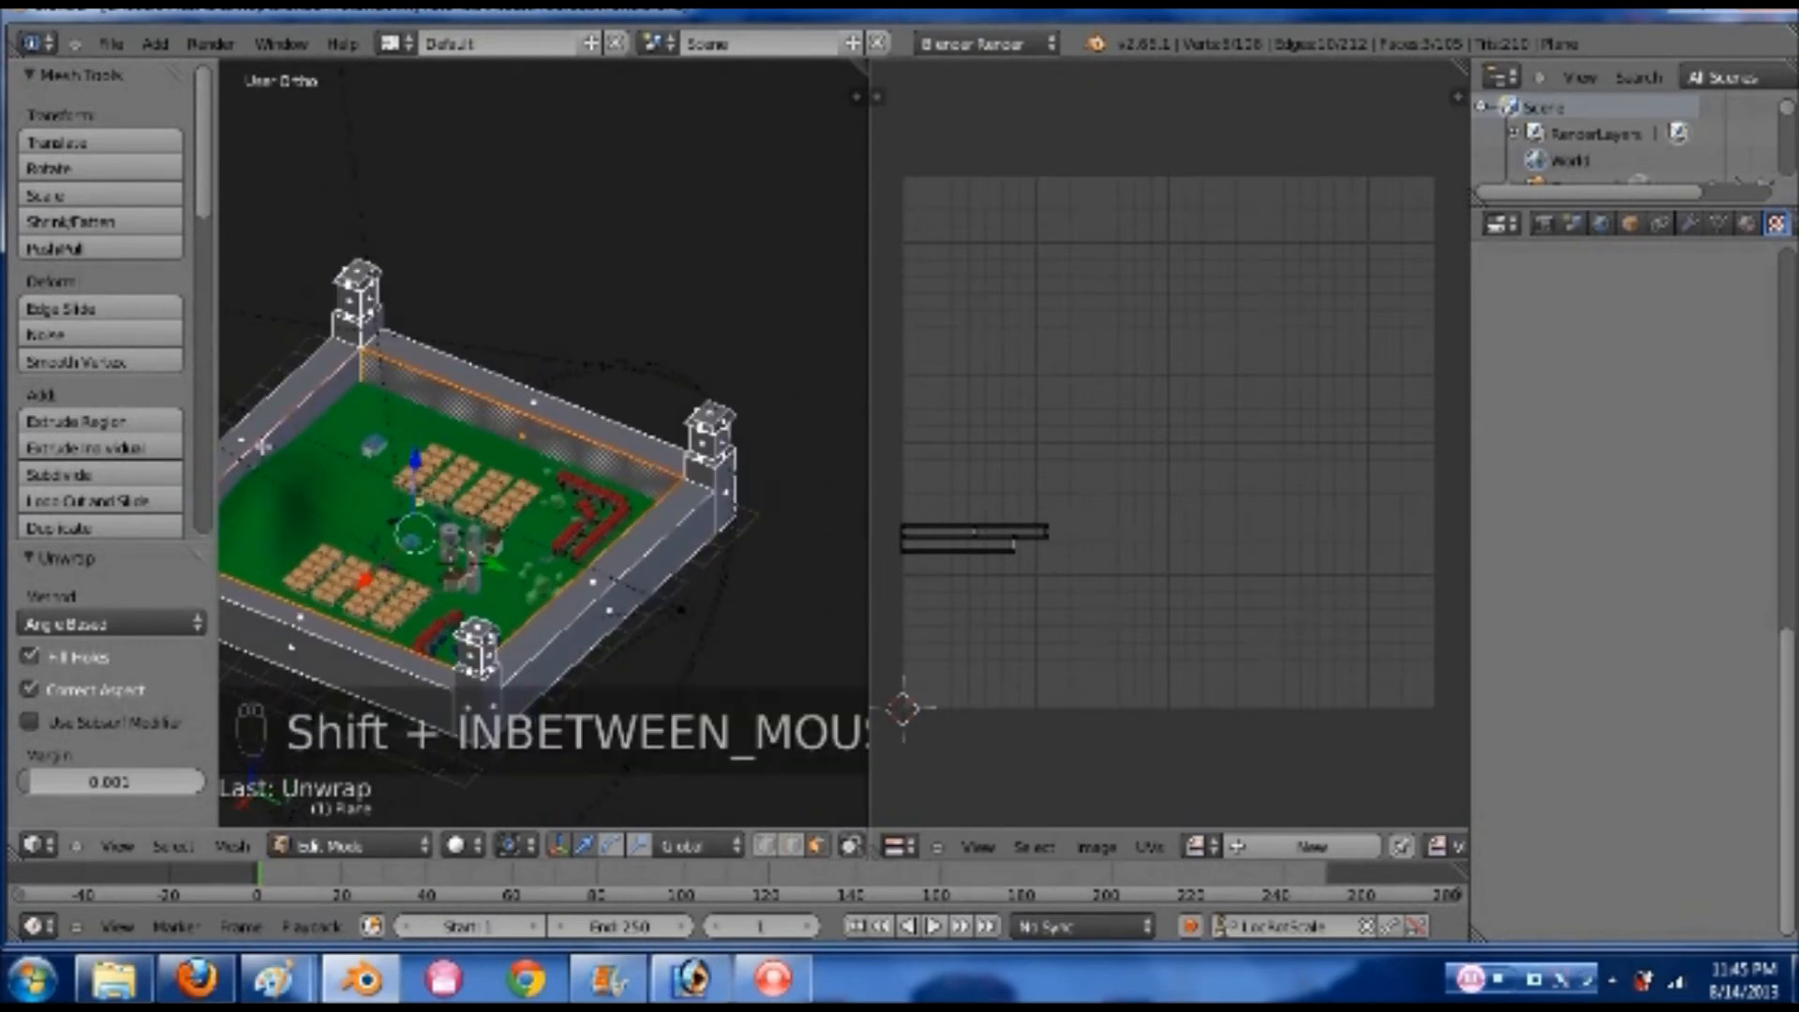
pyautogui.keyDown('shift'); pyautogui.rightClick(264, 446); pyautogui.keyUp('shift')
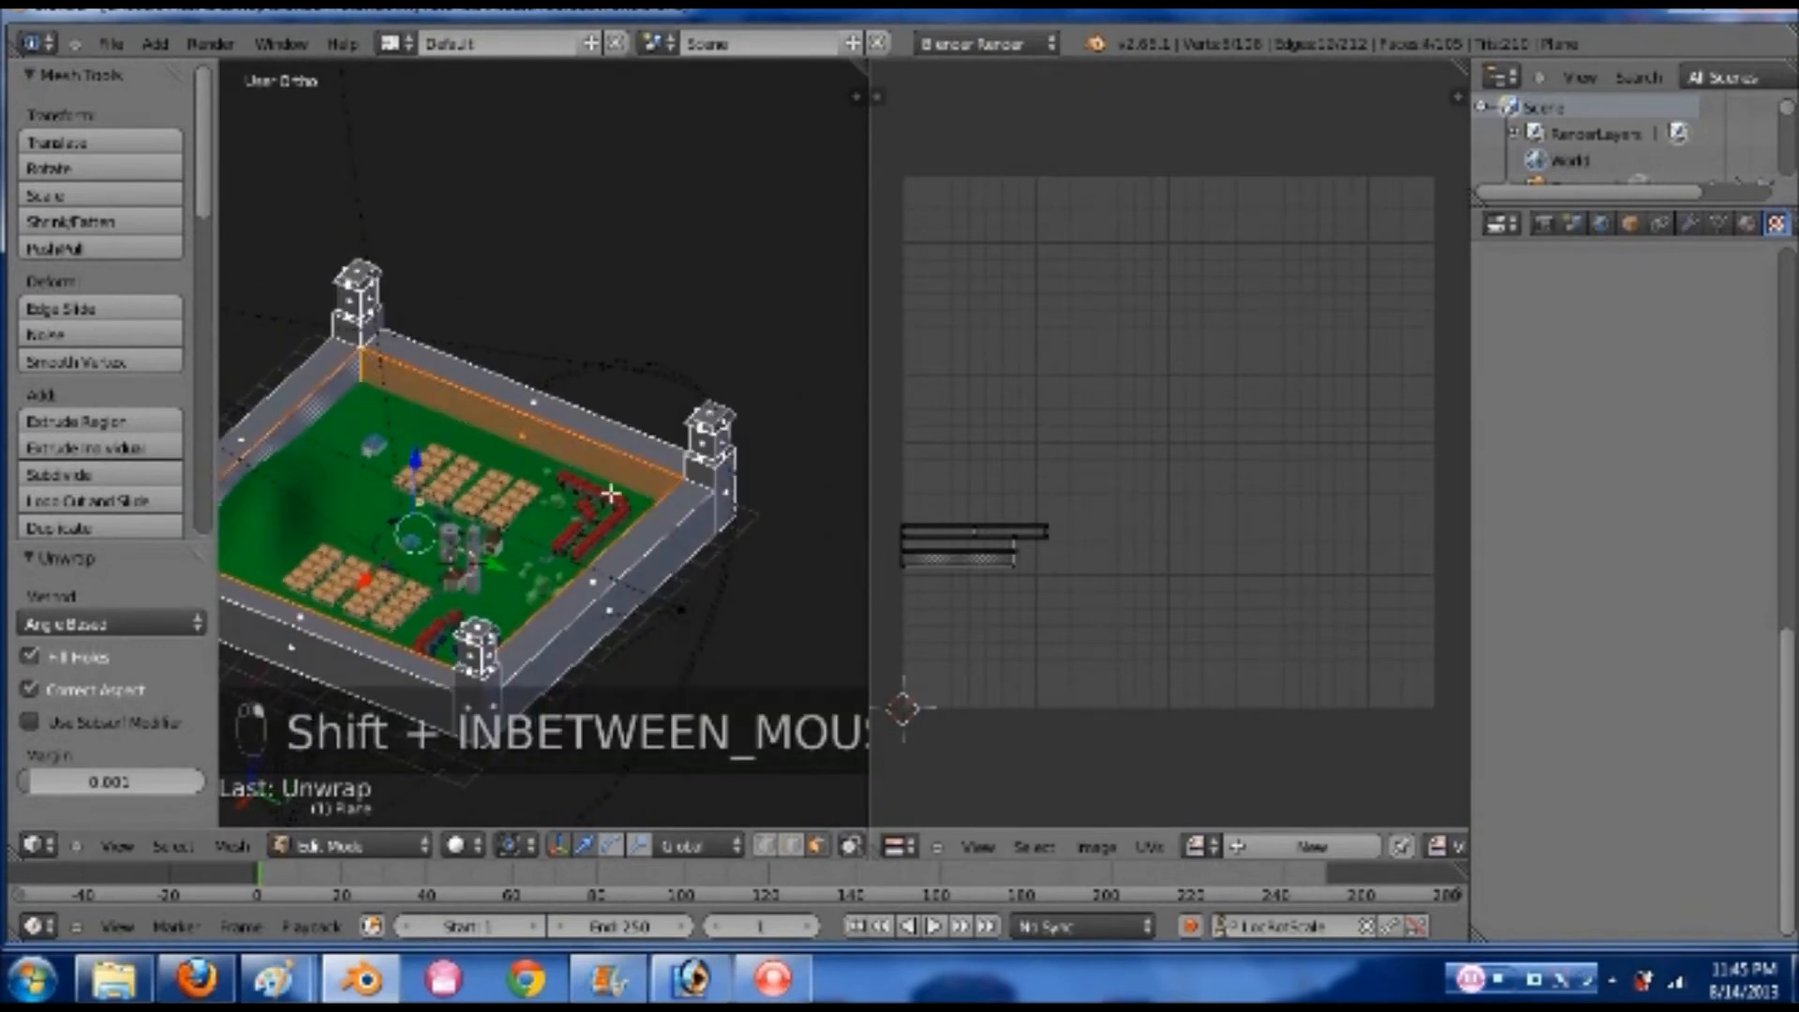
pyautogui.press('u')
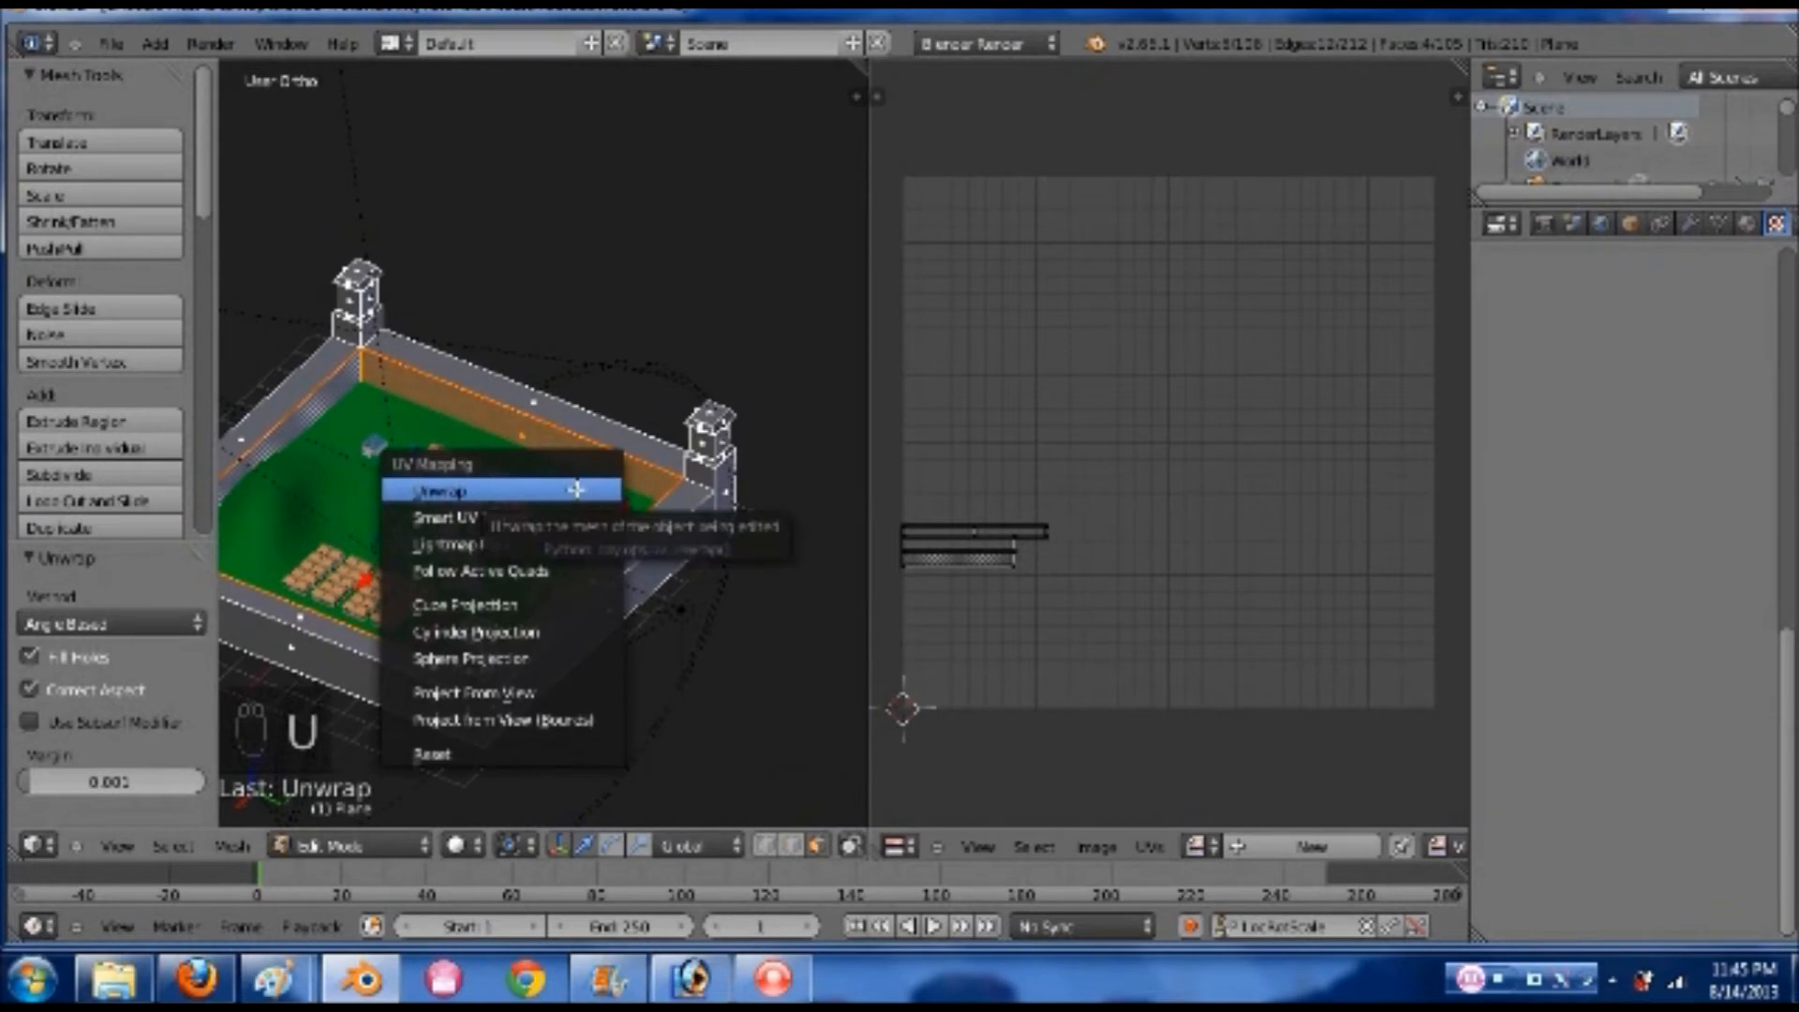
pyautogui.click(576, 489)
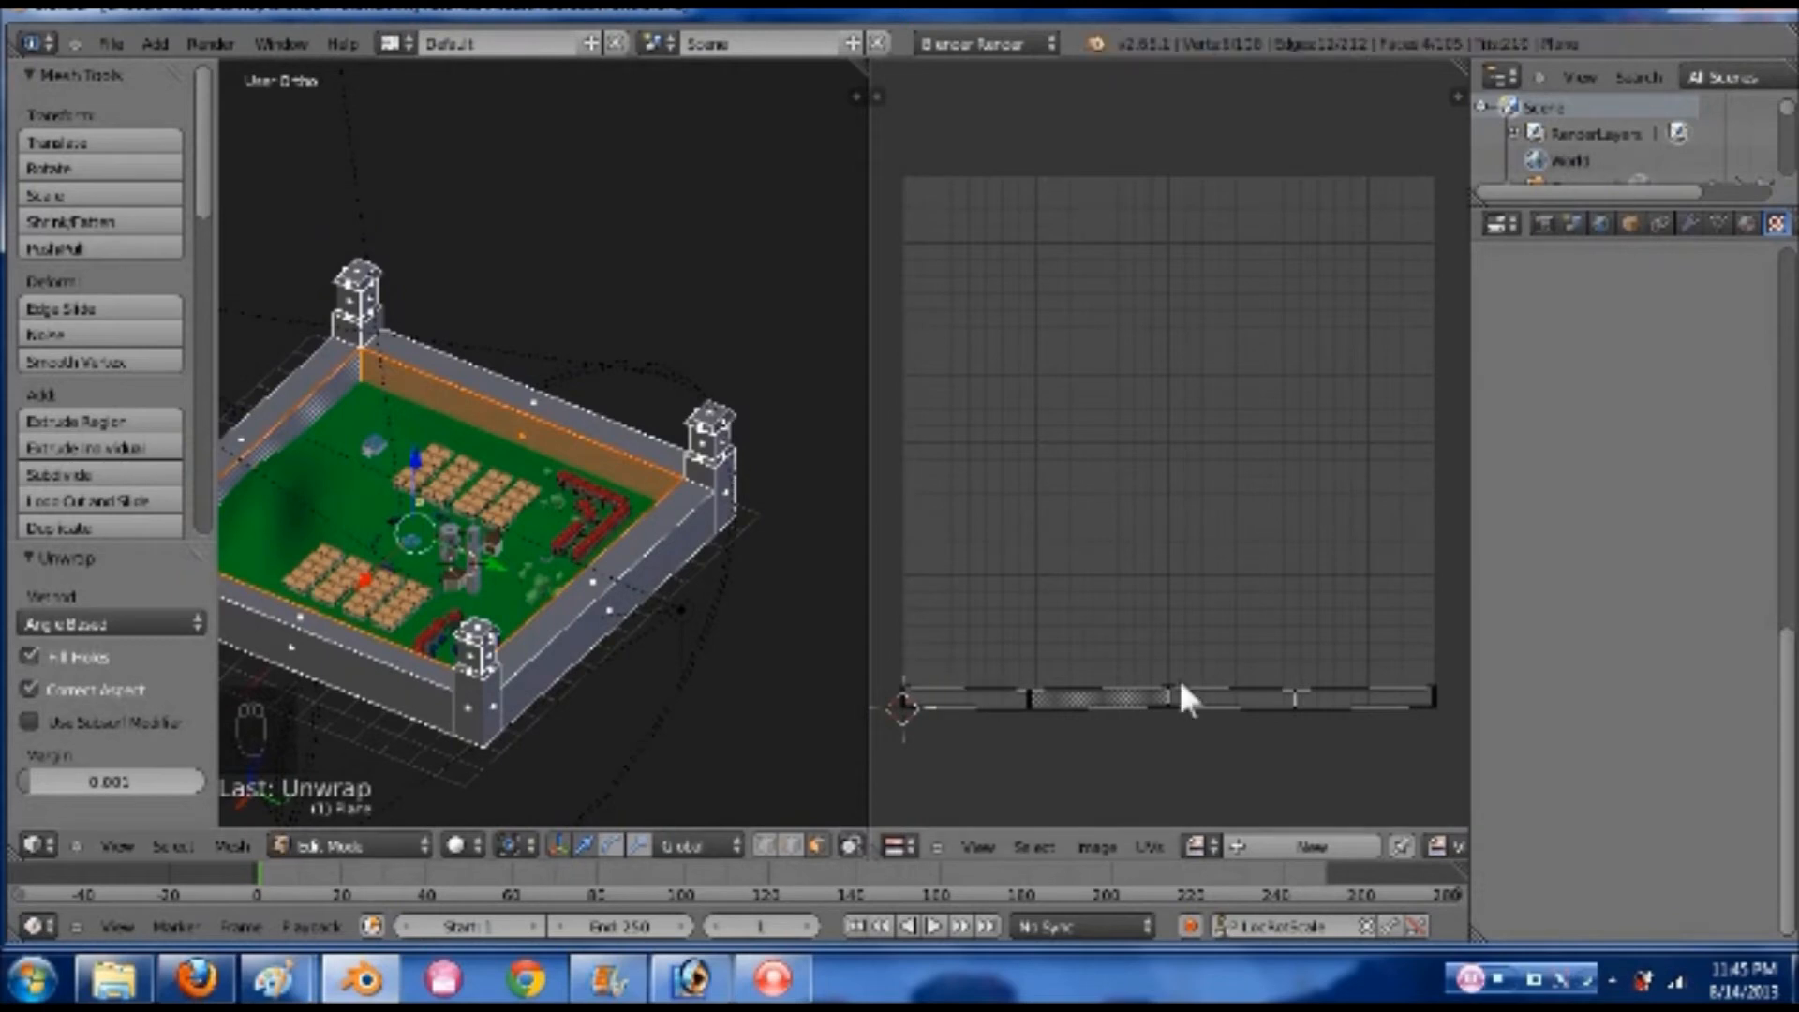
pyautogui.click(1093, 843)
pyautogui.click(1121, 794)
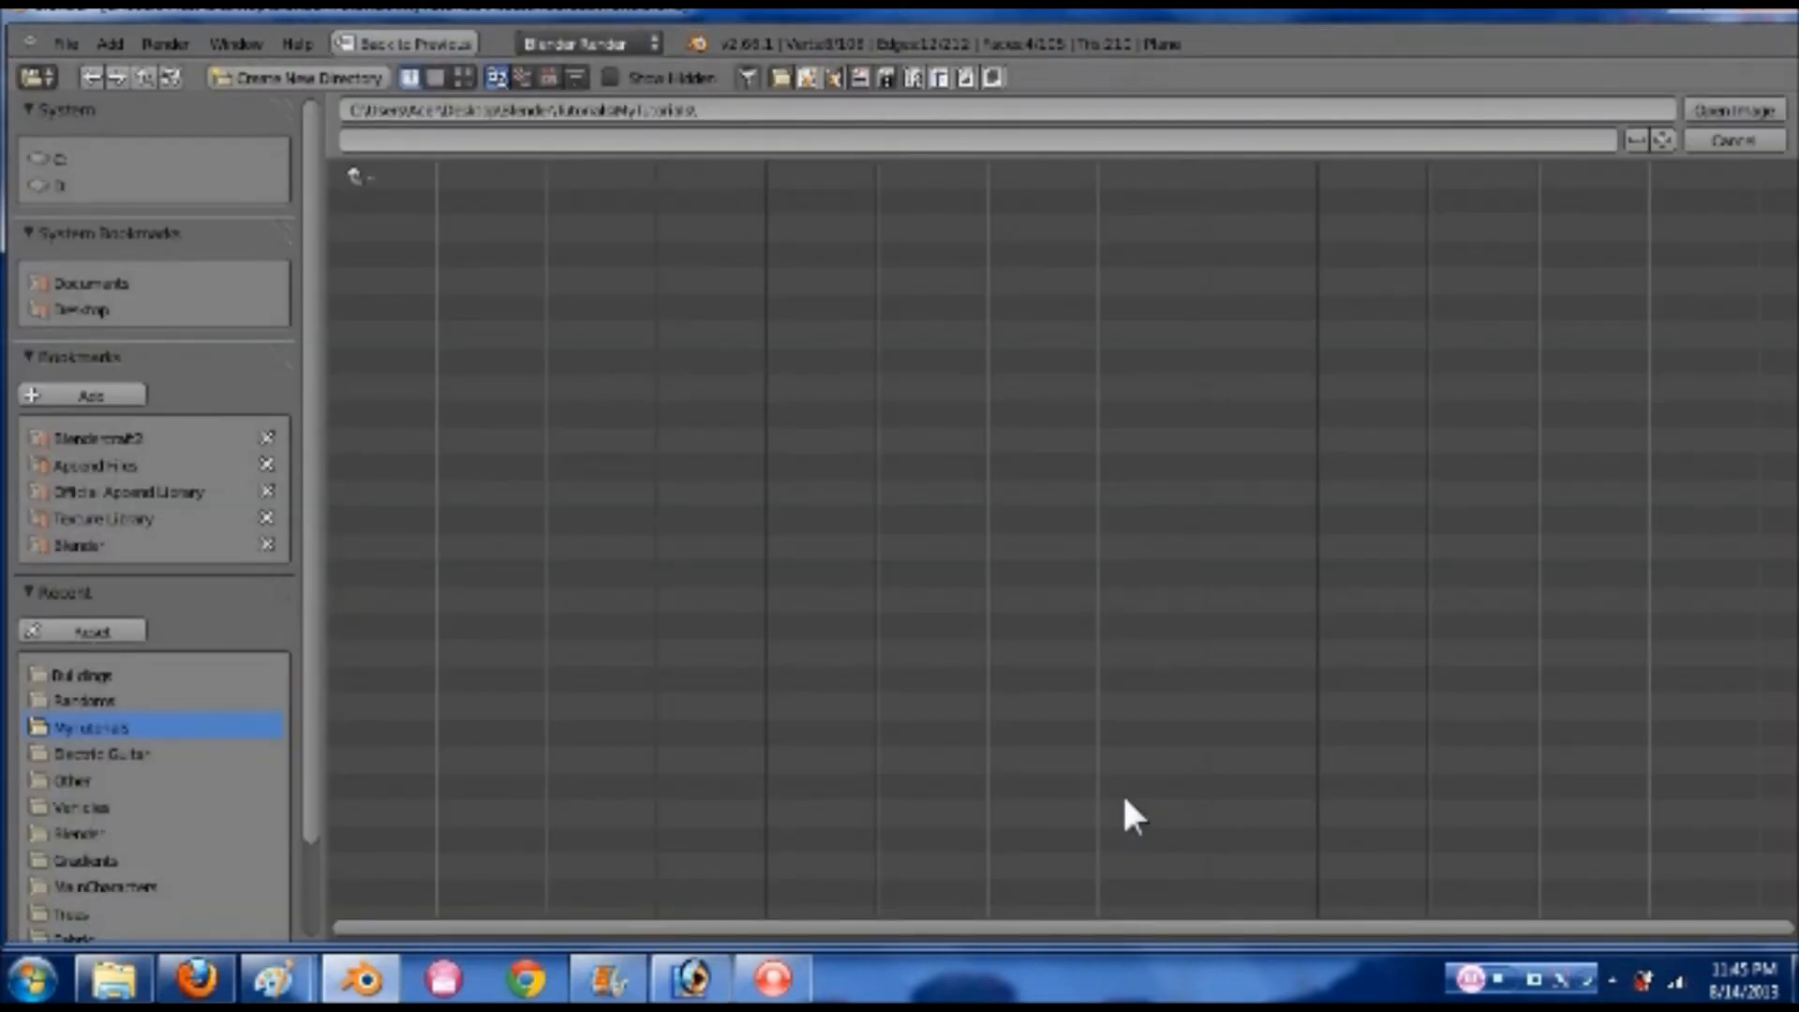
pyautogui.click(110, 517)
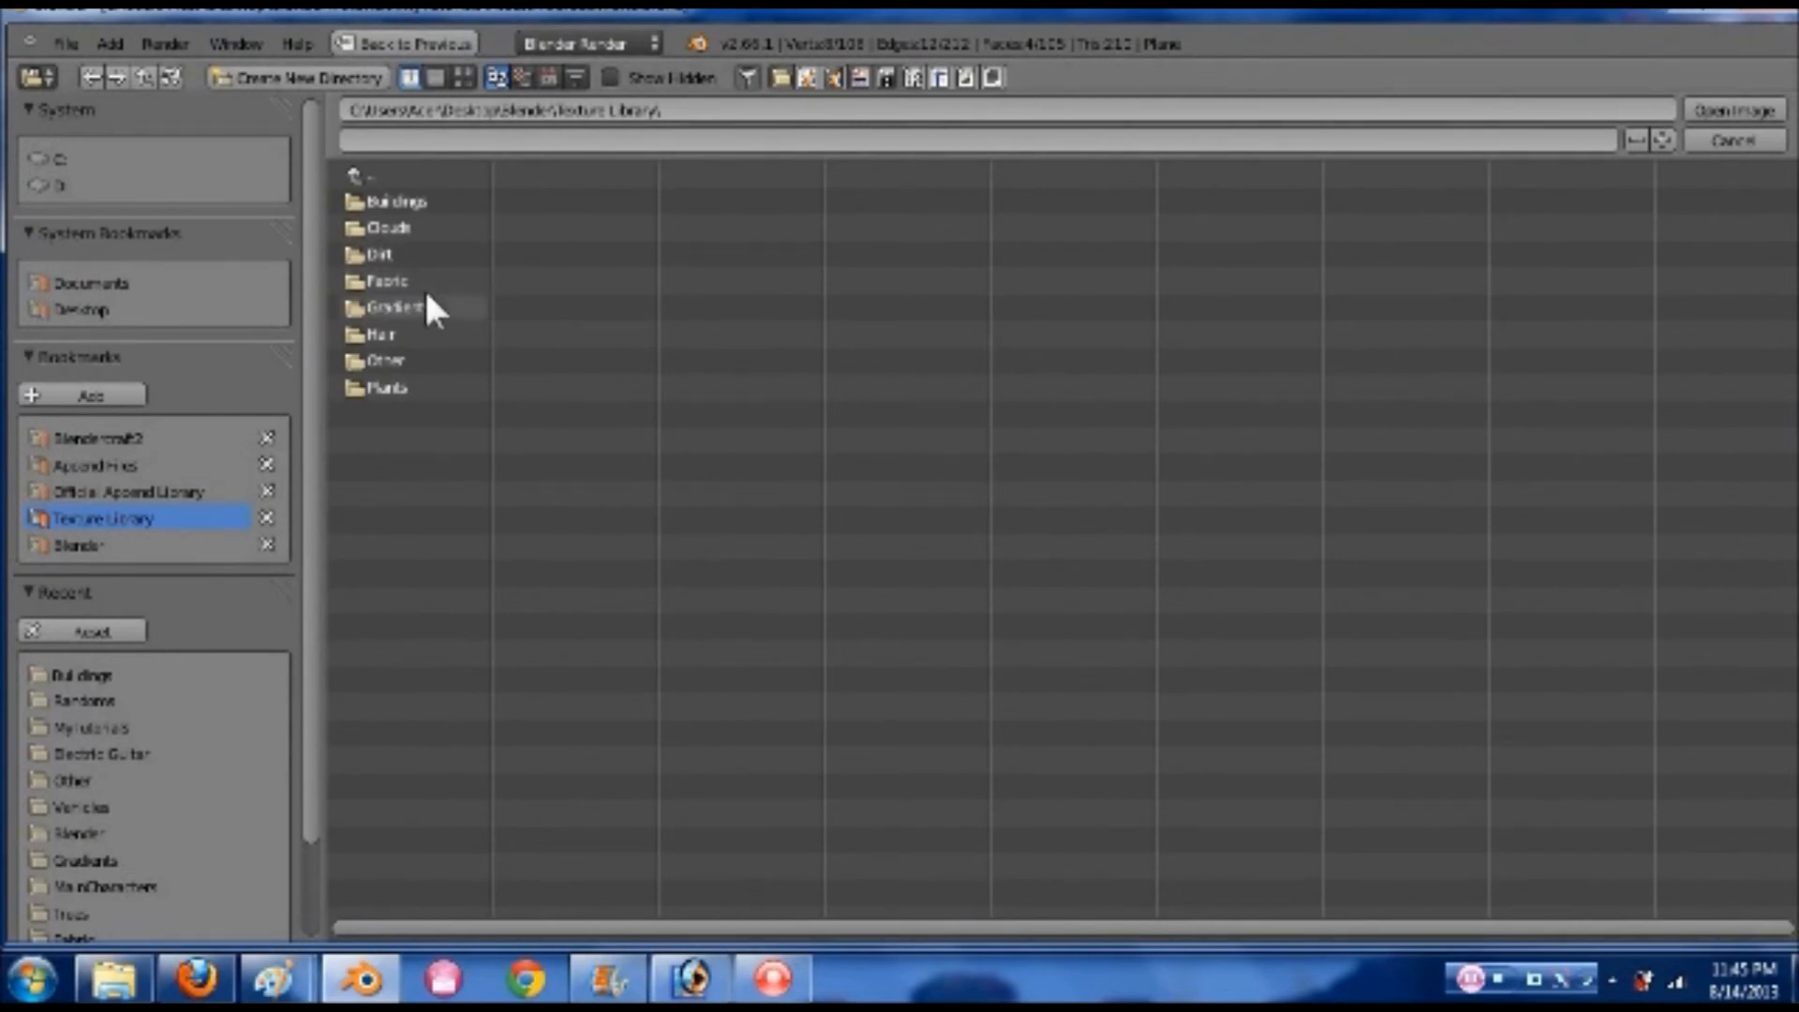
pyautogui.click(423, 201)
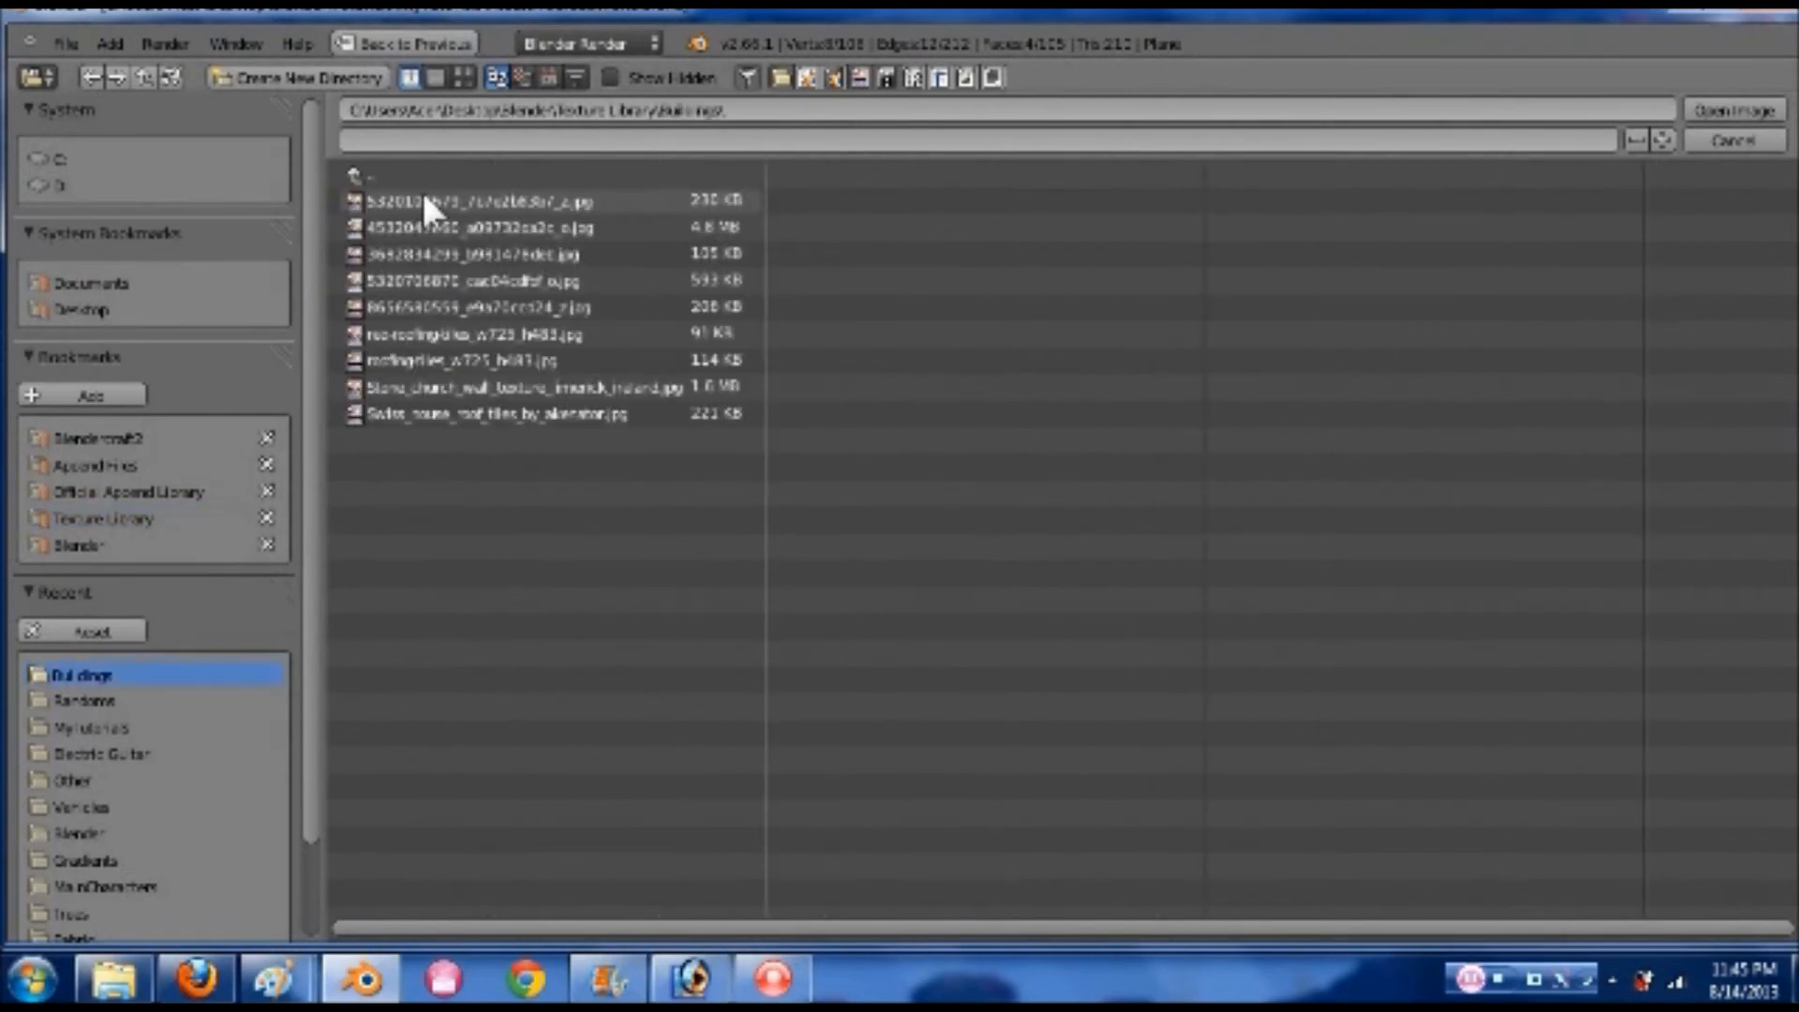
pyautogui.click(463, 76)
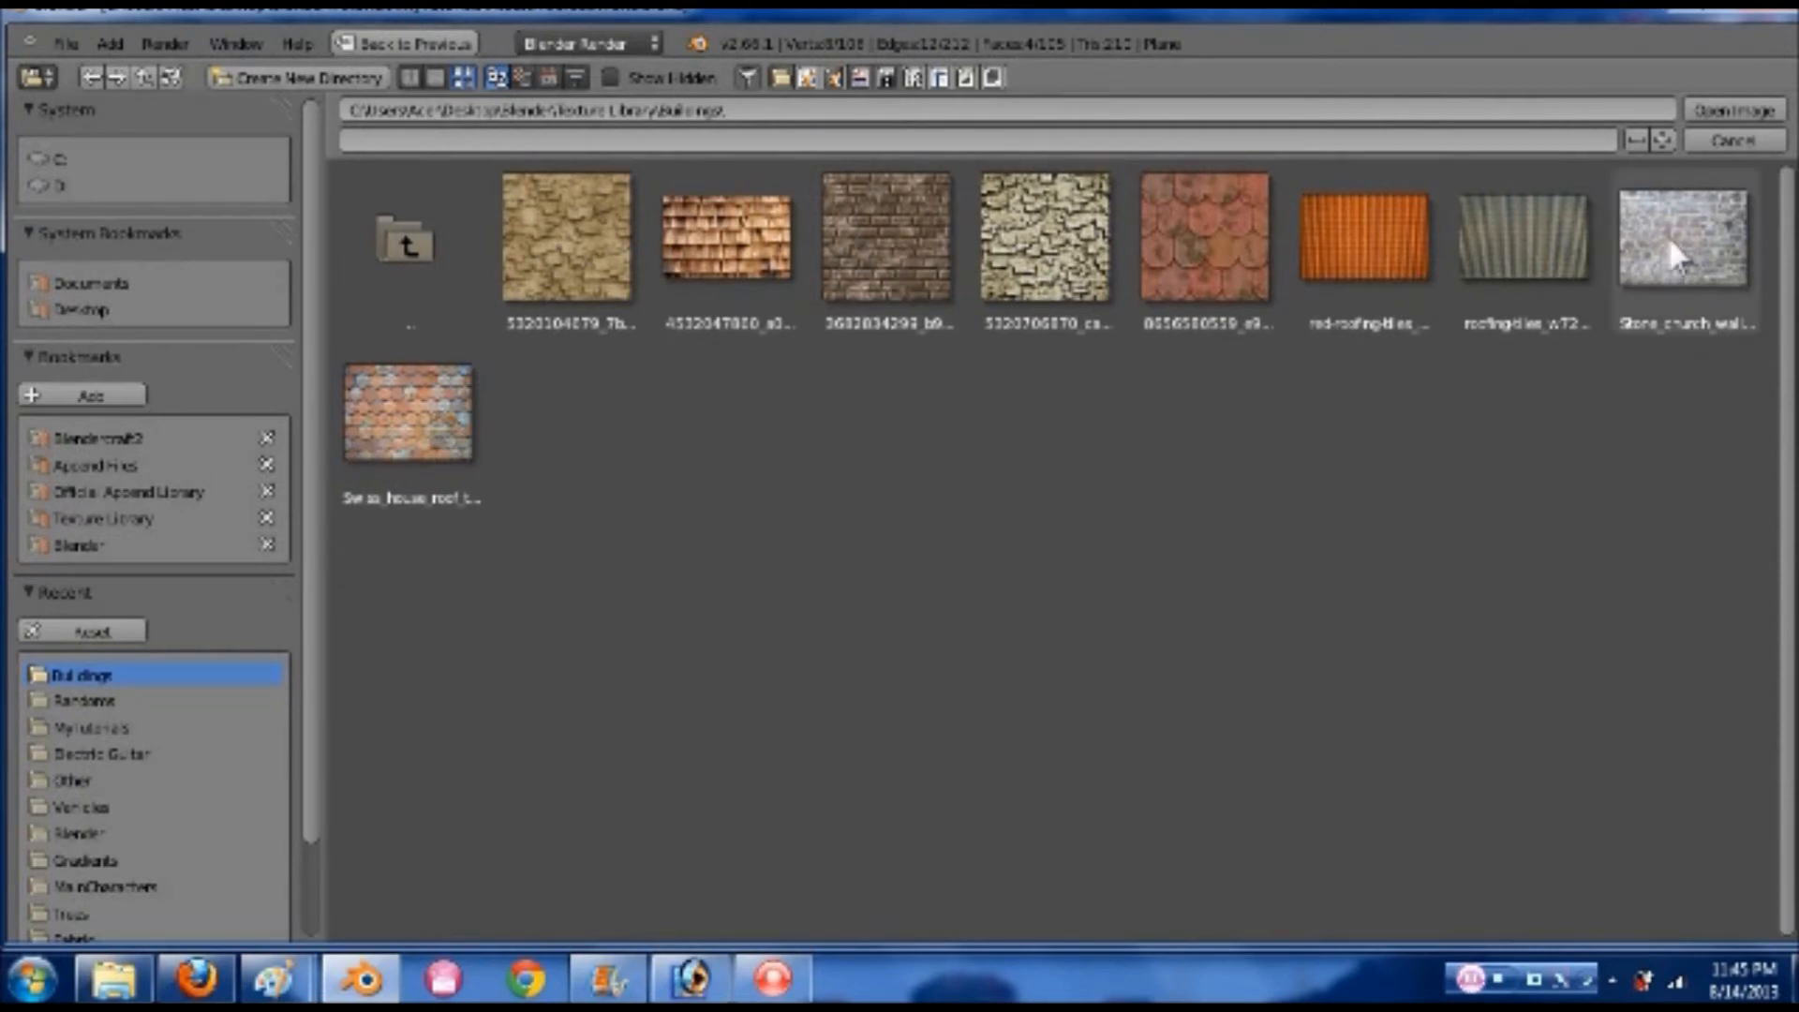
pyautogui.click(868, 228)
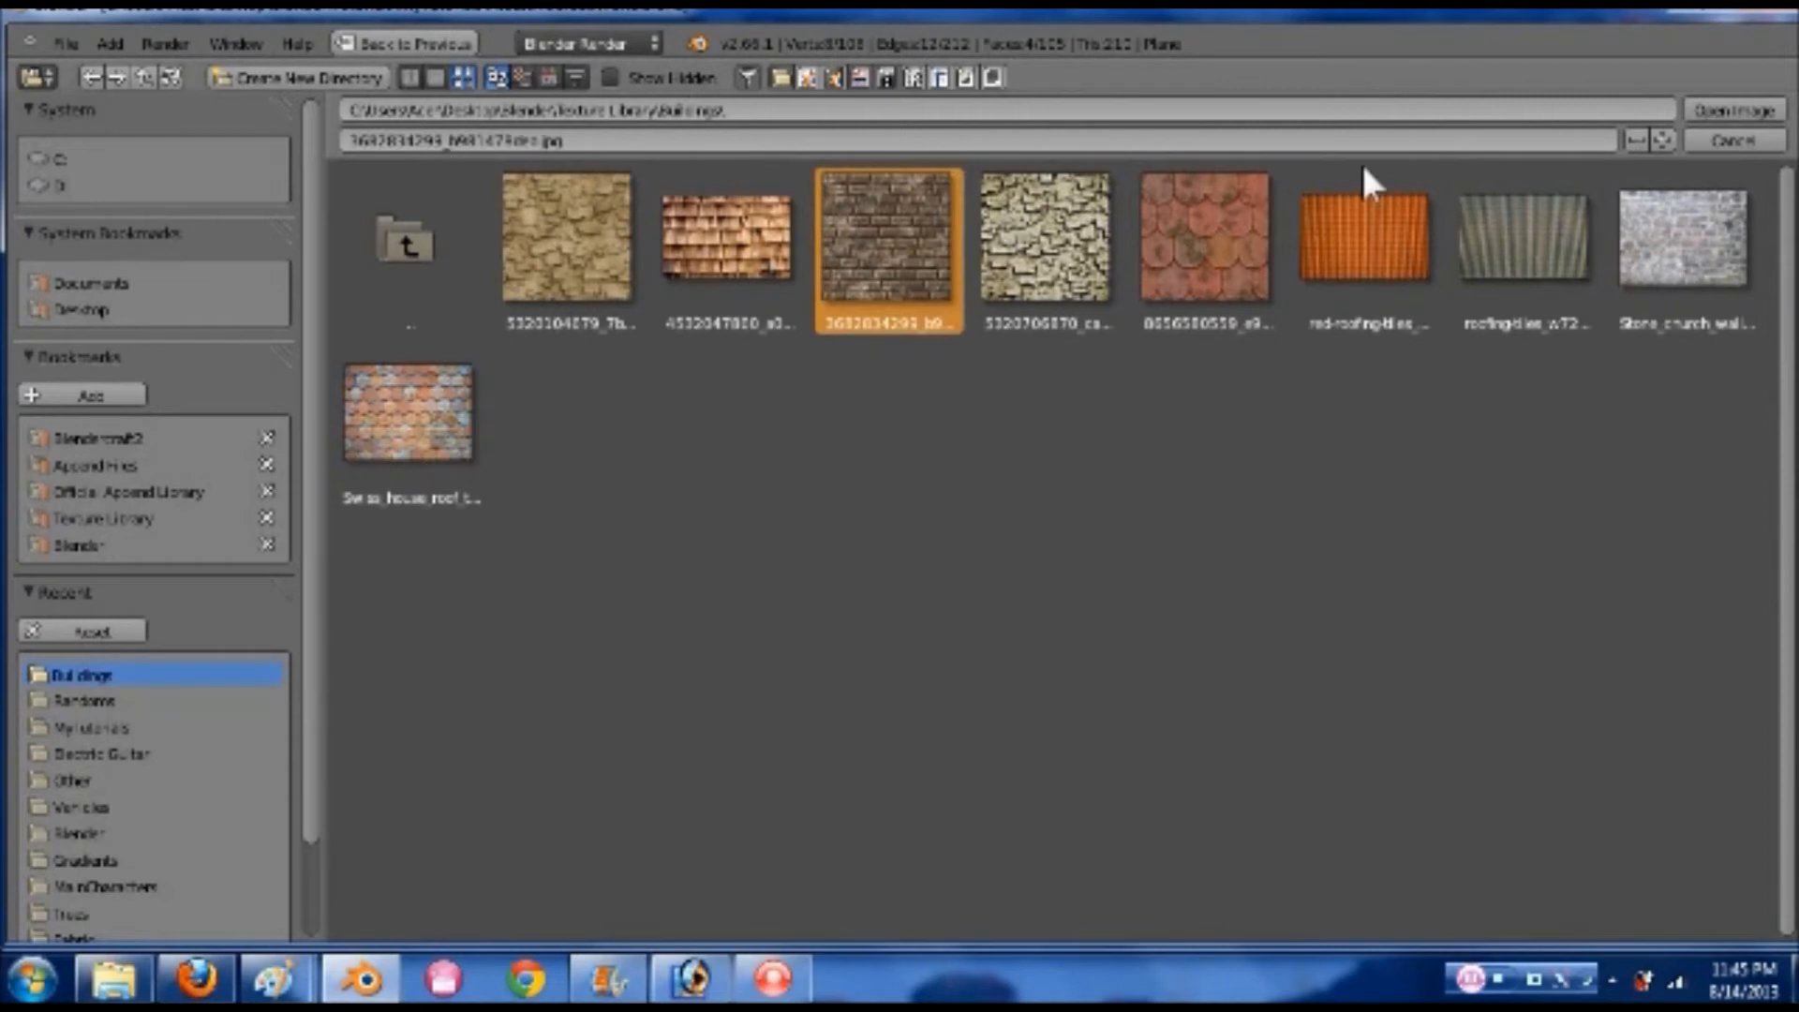
pyautogui.click(1707, 110)
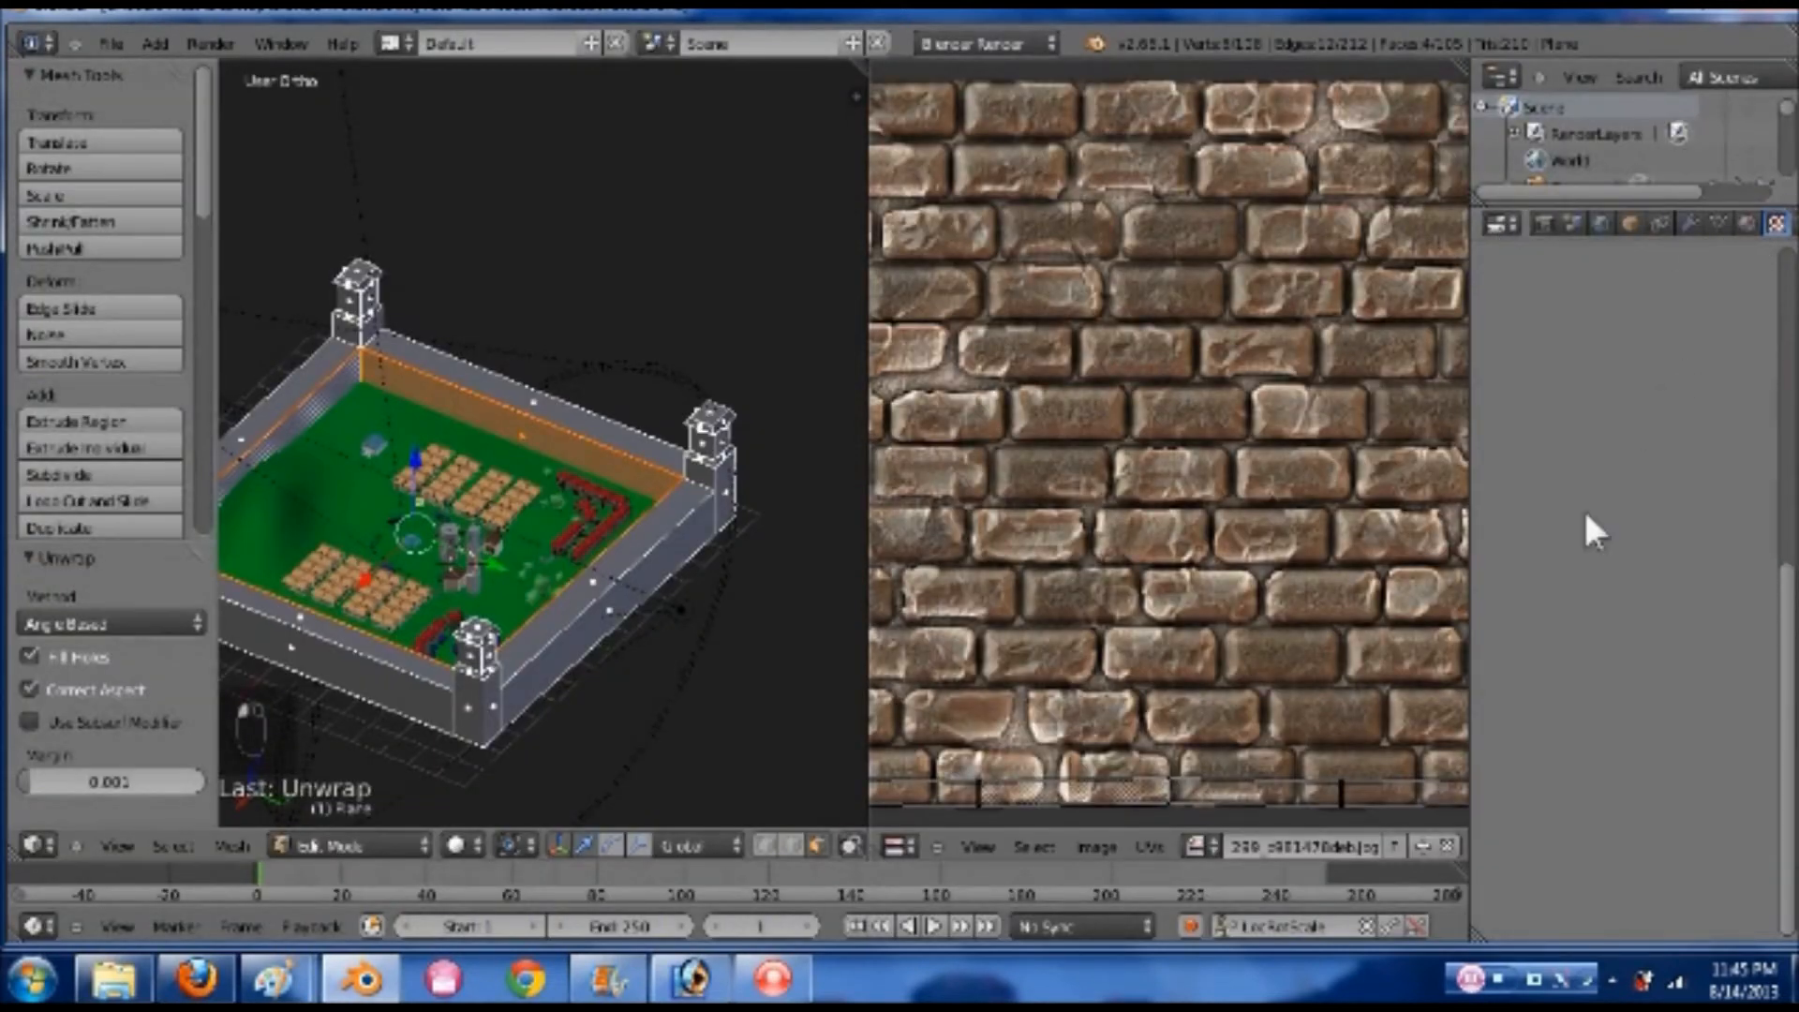
# - Add a new texture to the wall's BrickFortress material and set its type to Image or Movie
pyautogui.click(1746, 223)
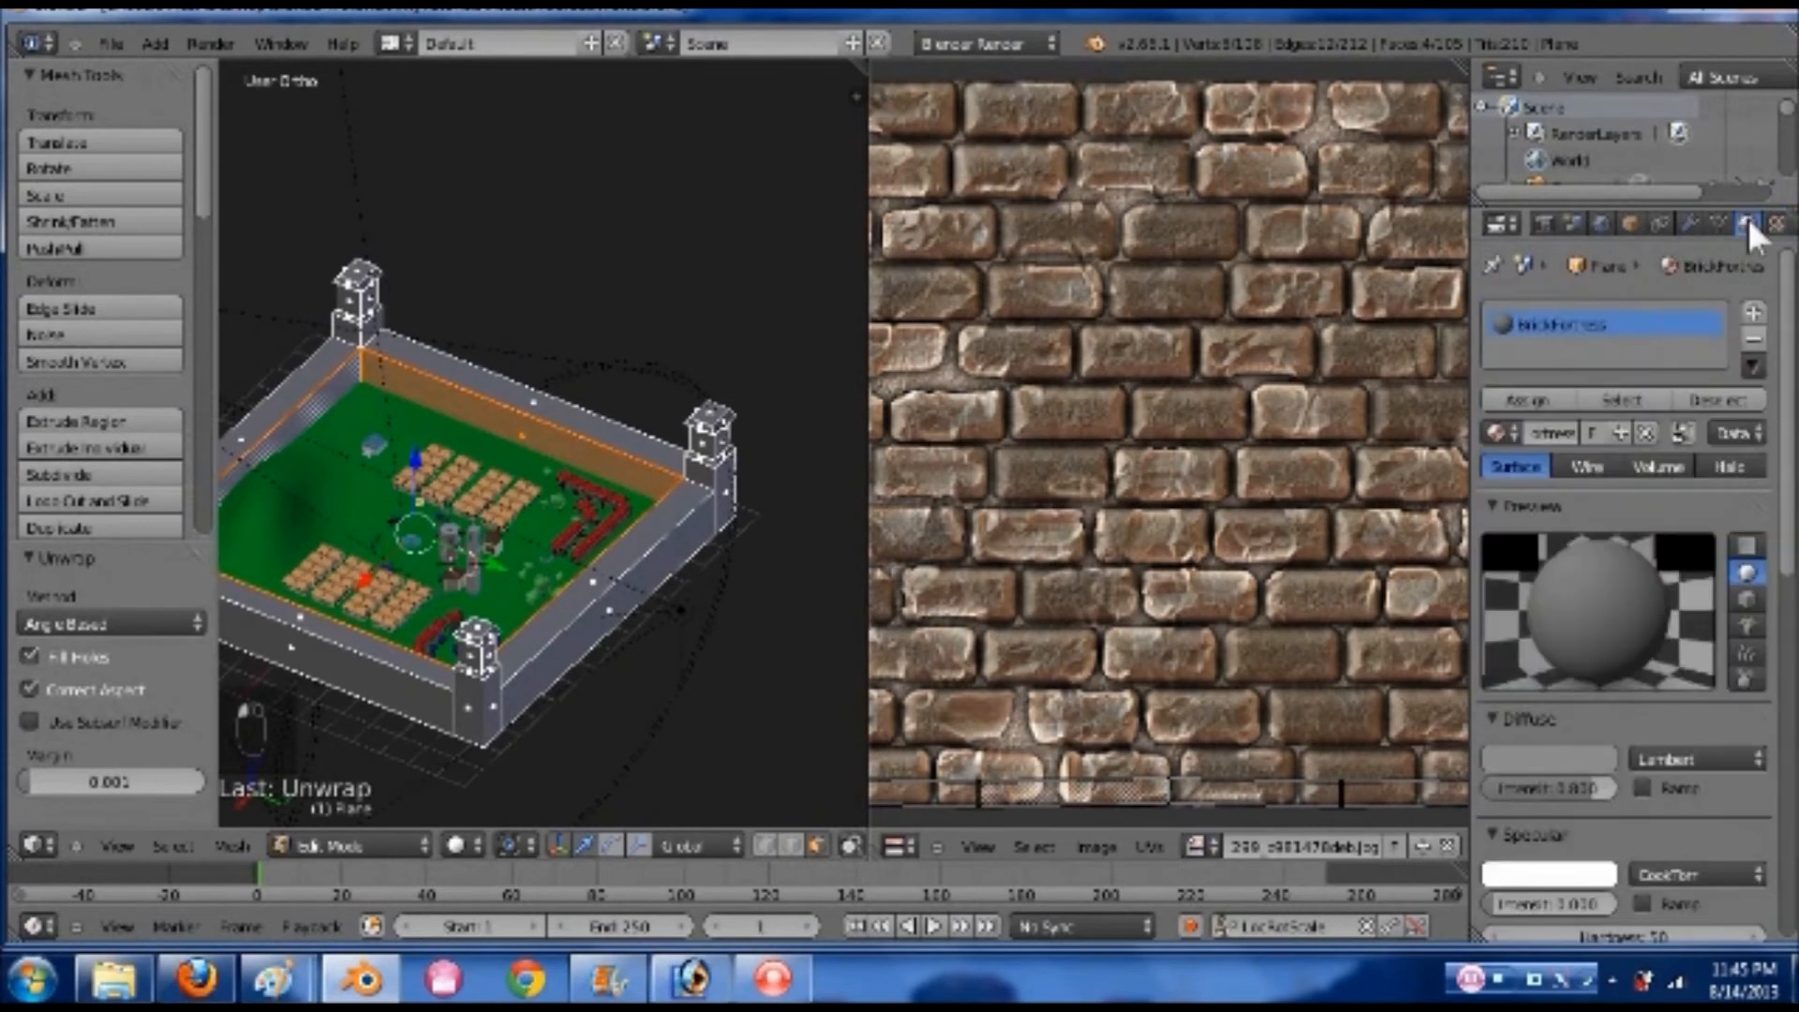
pyautogui.click(1776, 223)
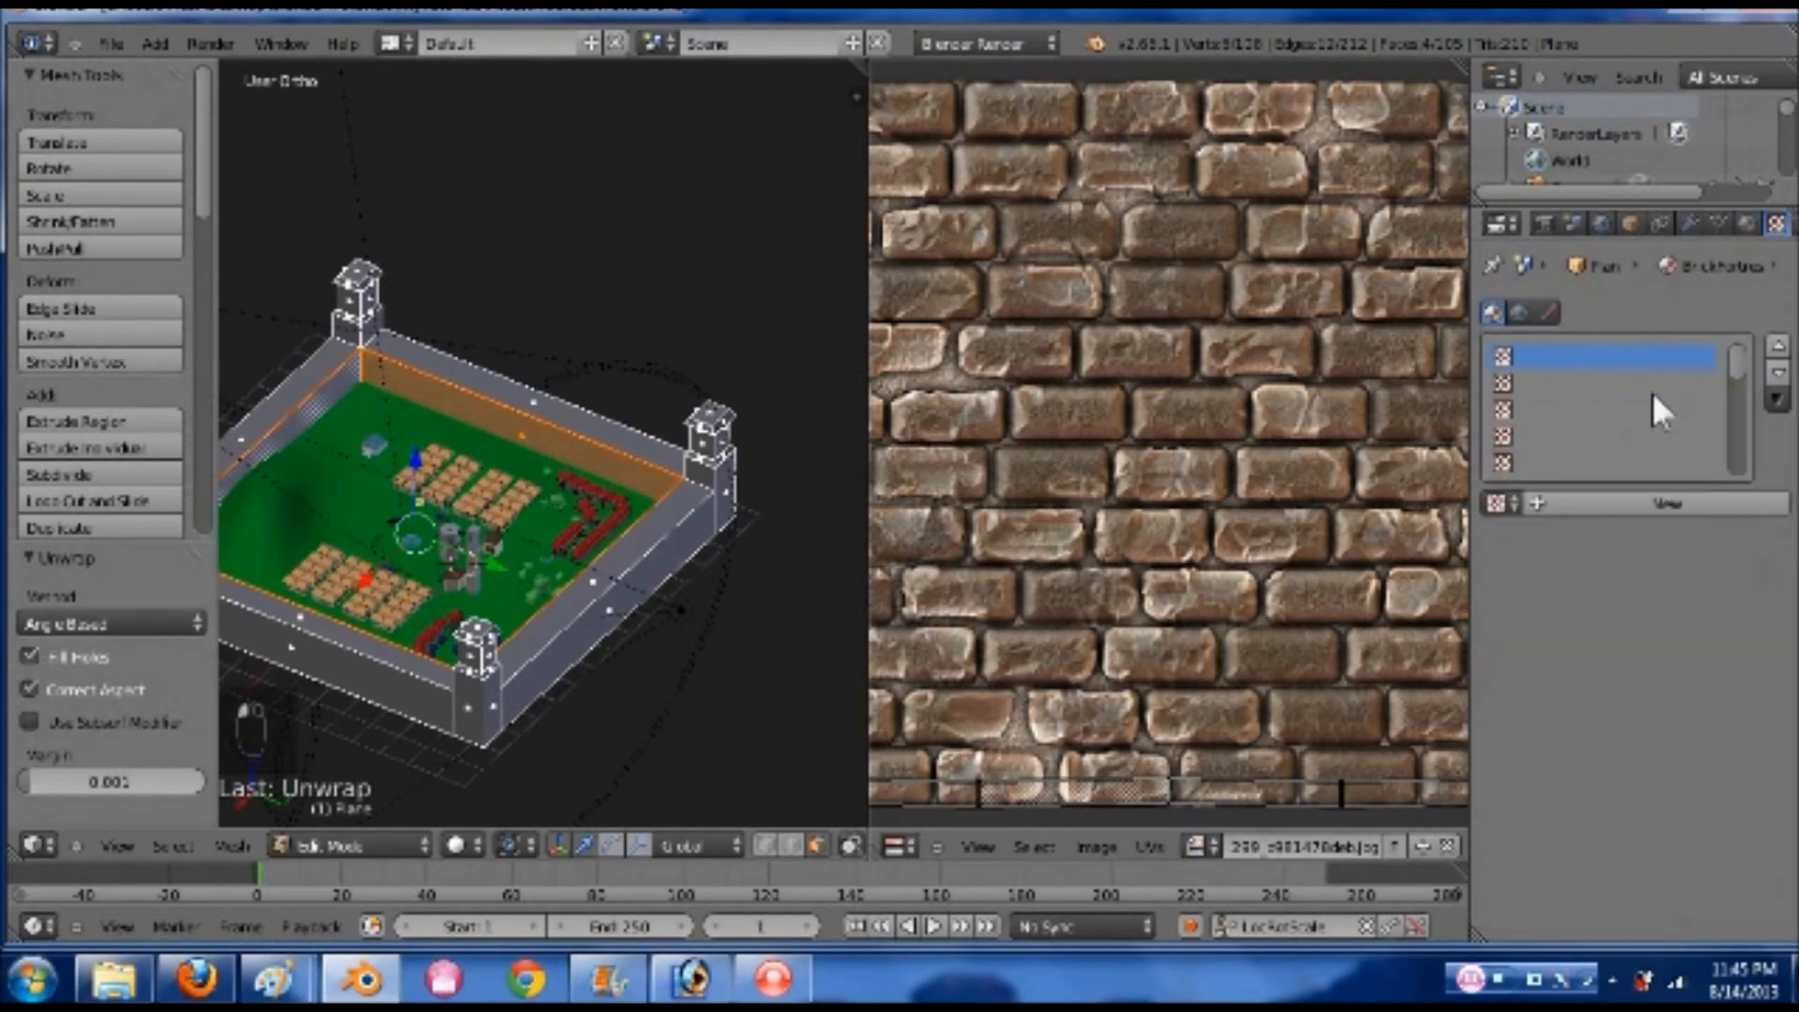
pyautogui.click(1597, 504)
pyautogui.scroll(-2, 1604, 670)
pyautogui.click(1617, 485)
pyautogui.click(1626, 487)
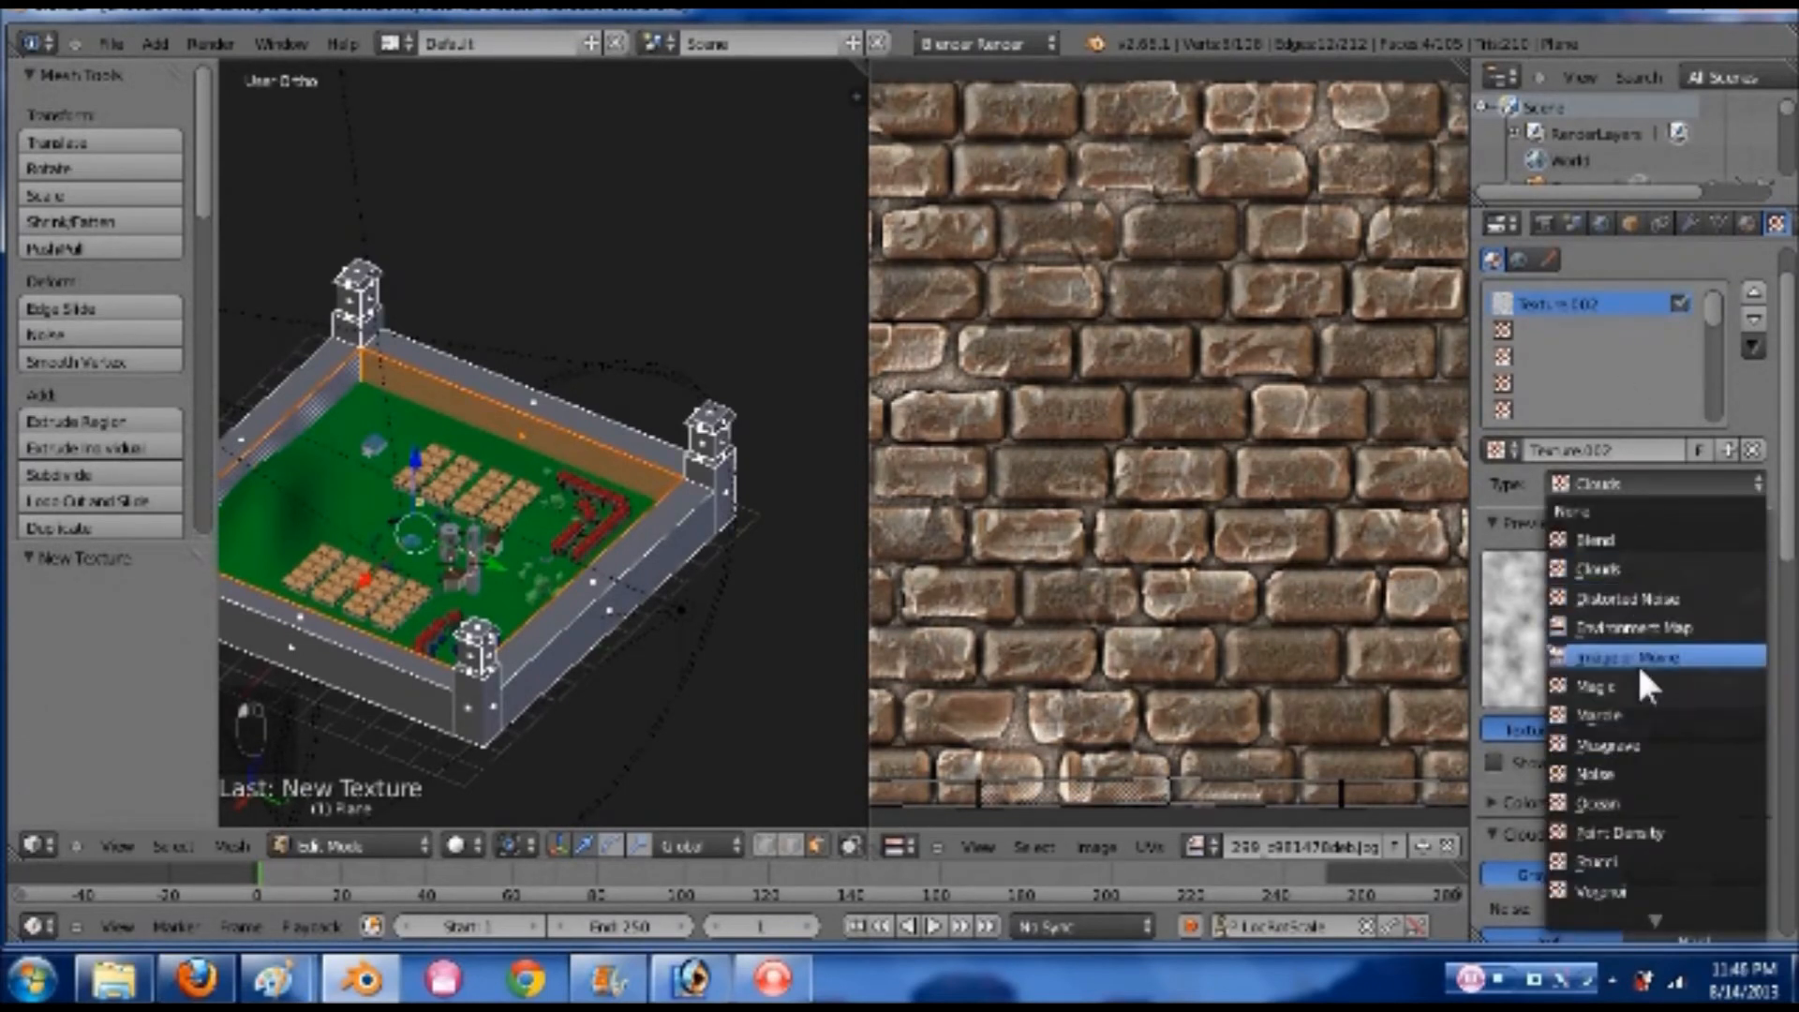
pyautogui.click(1638, 659)
pyautogui.scroll(-4, 1648, 777)
pyautogui.click(1691, 768)
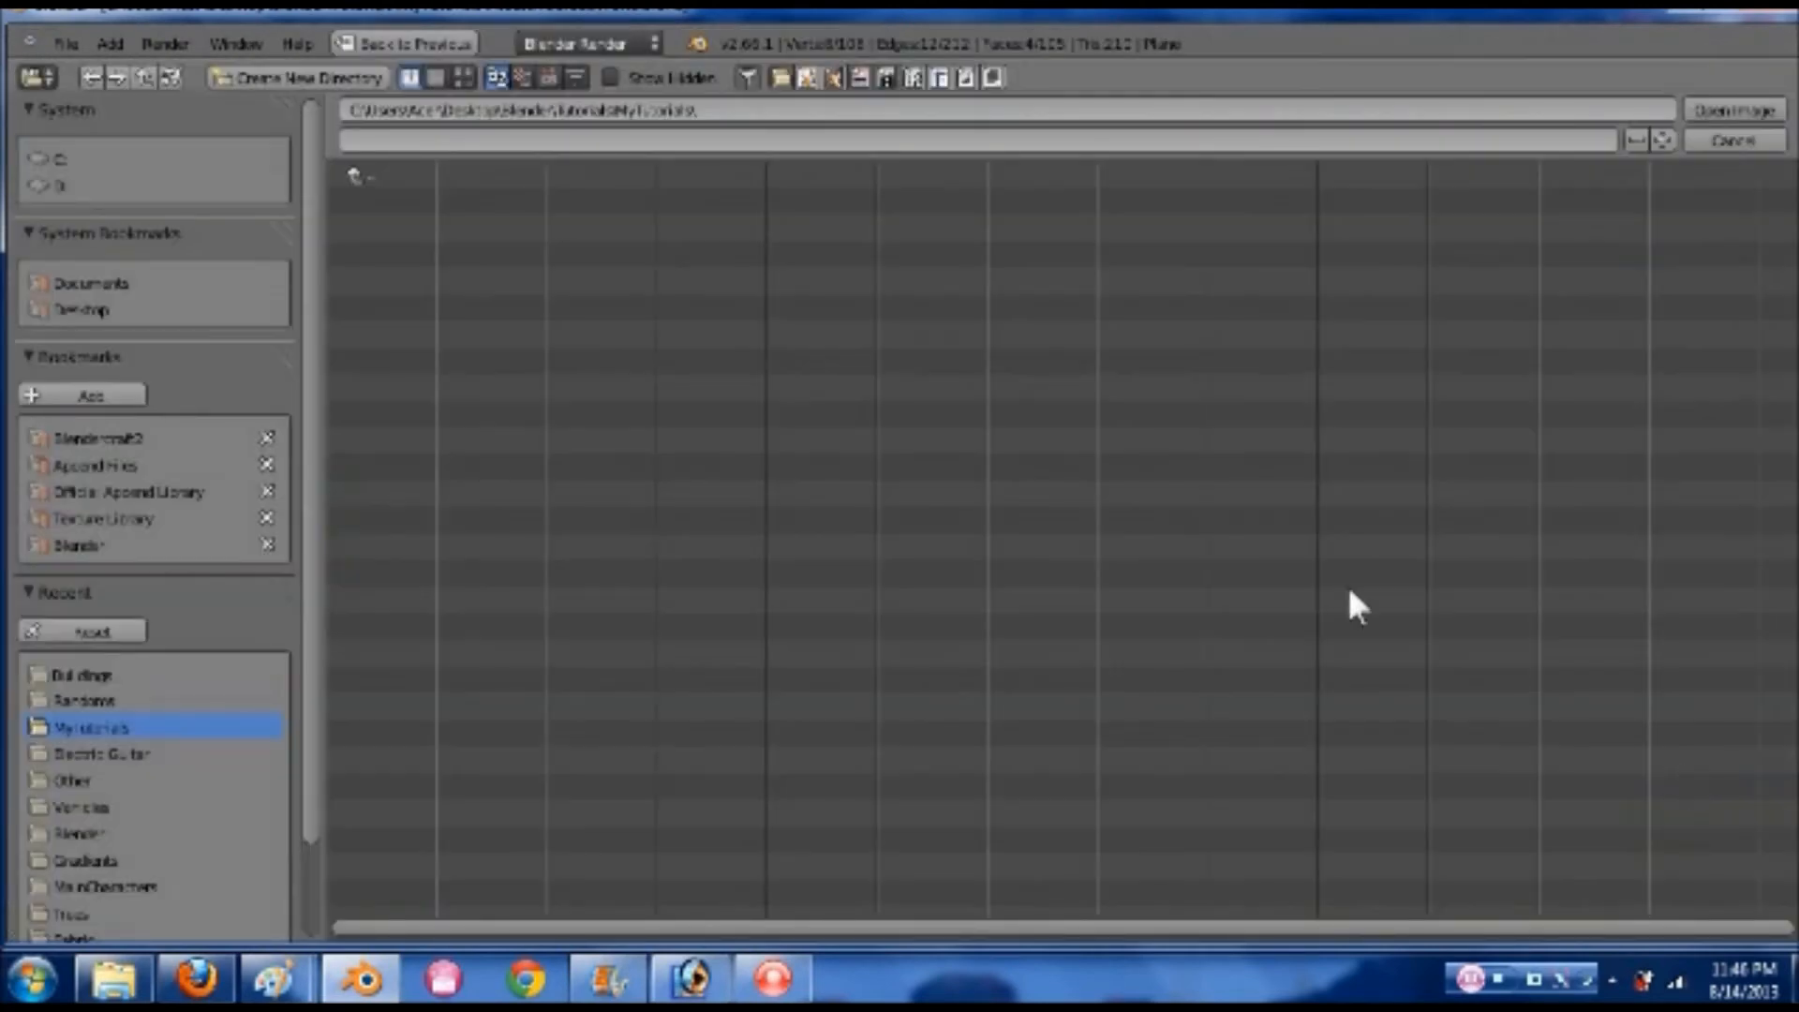
pyautogui.click(131, 520)
pyautogui.click(384, 200)
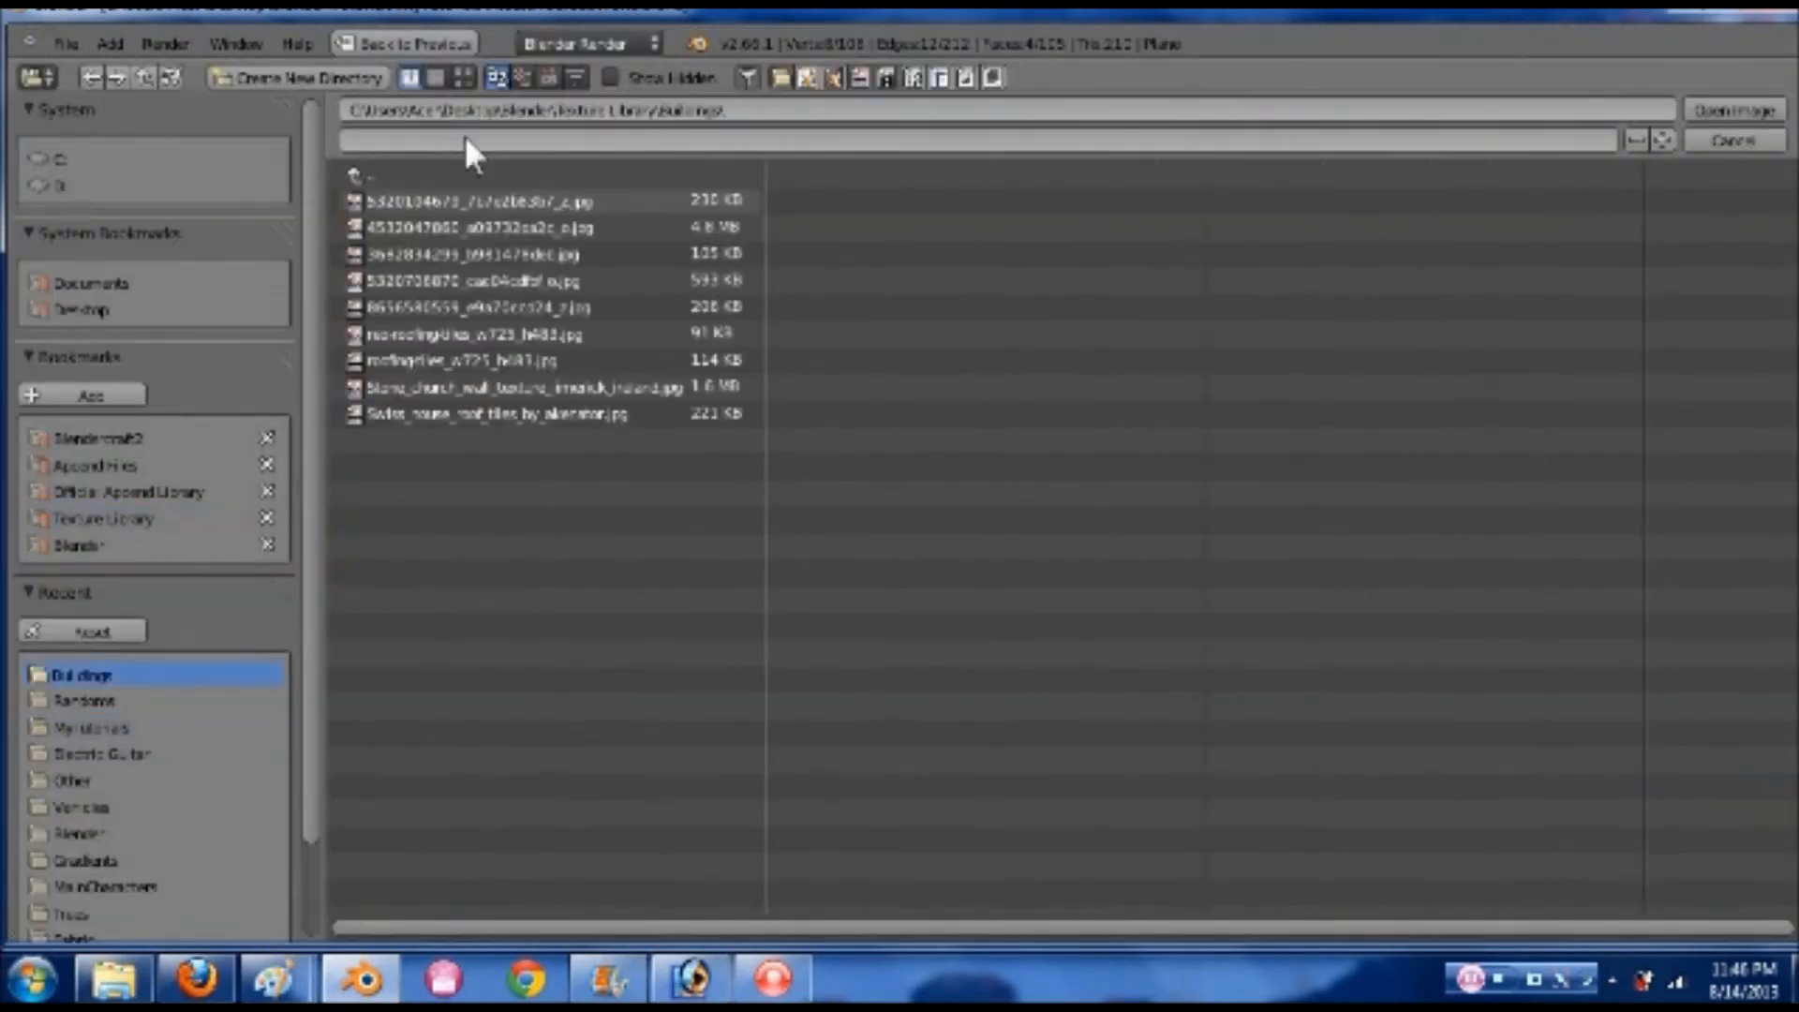
pyautogui.click(462, 78)
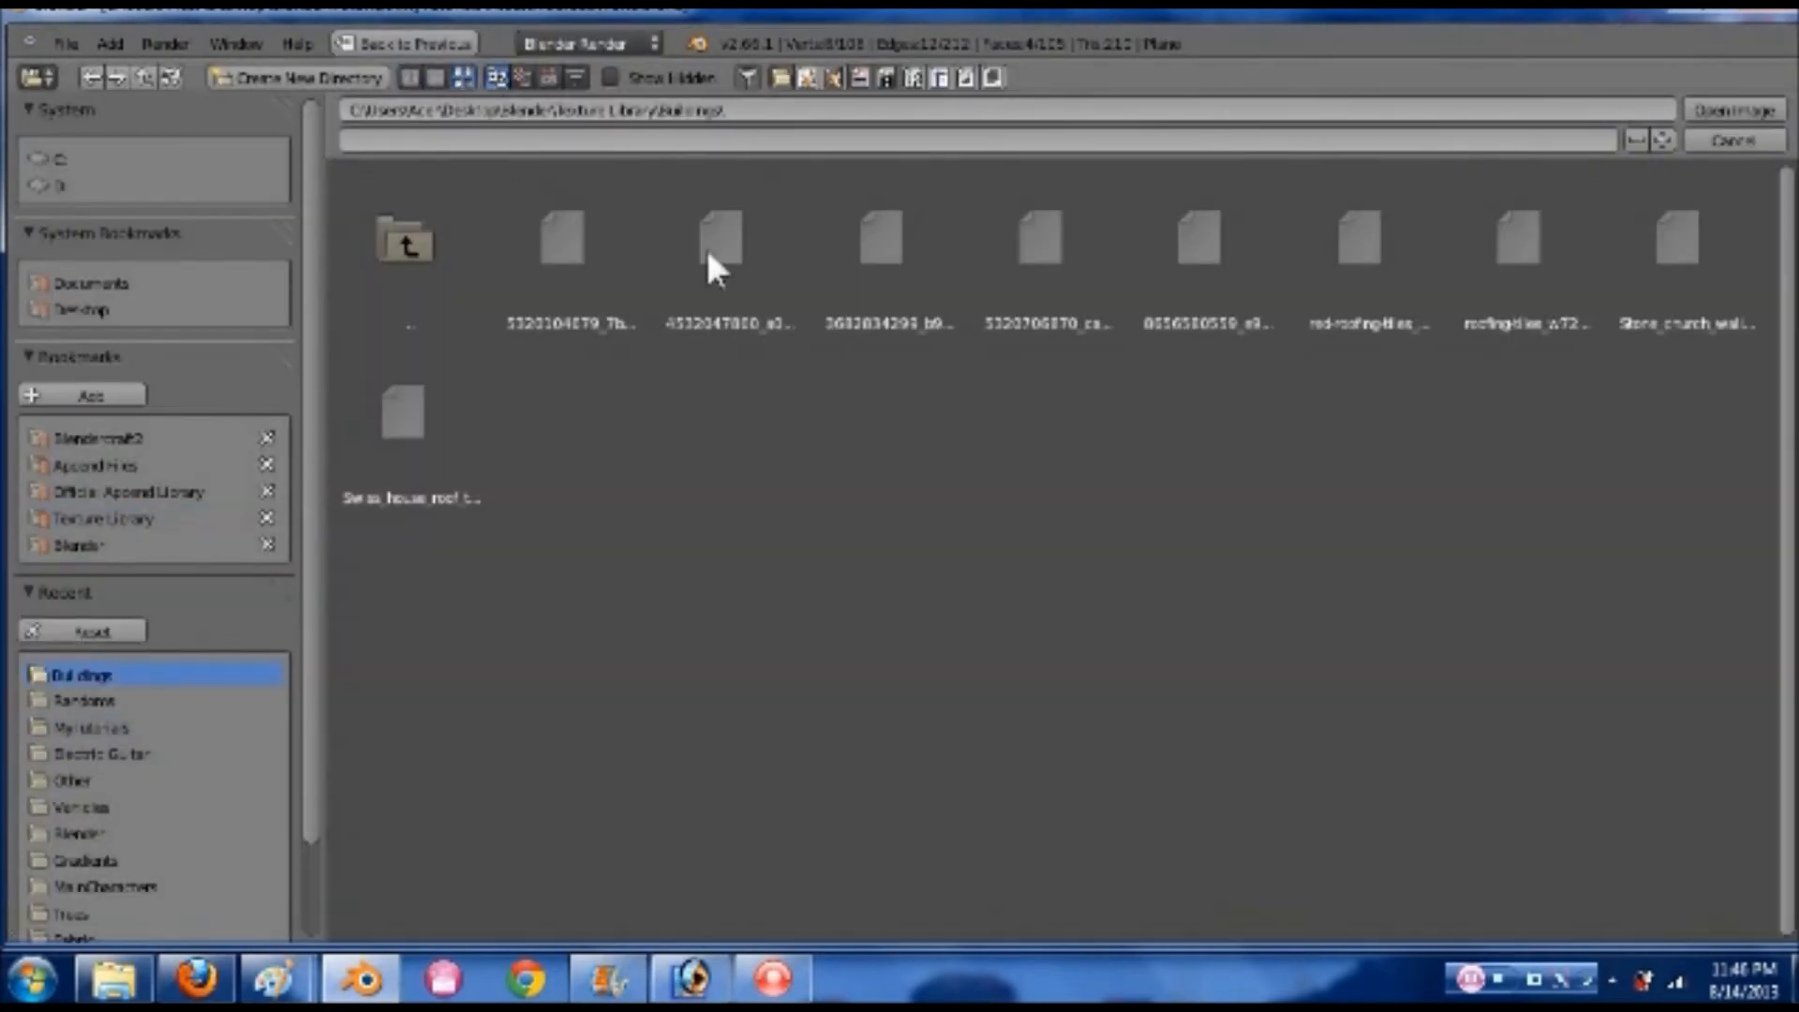
pyautogui.click(883, 255)
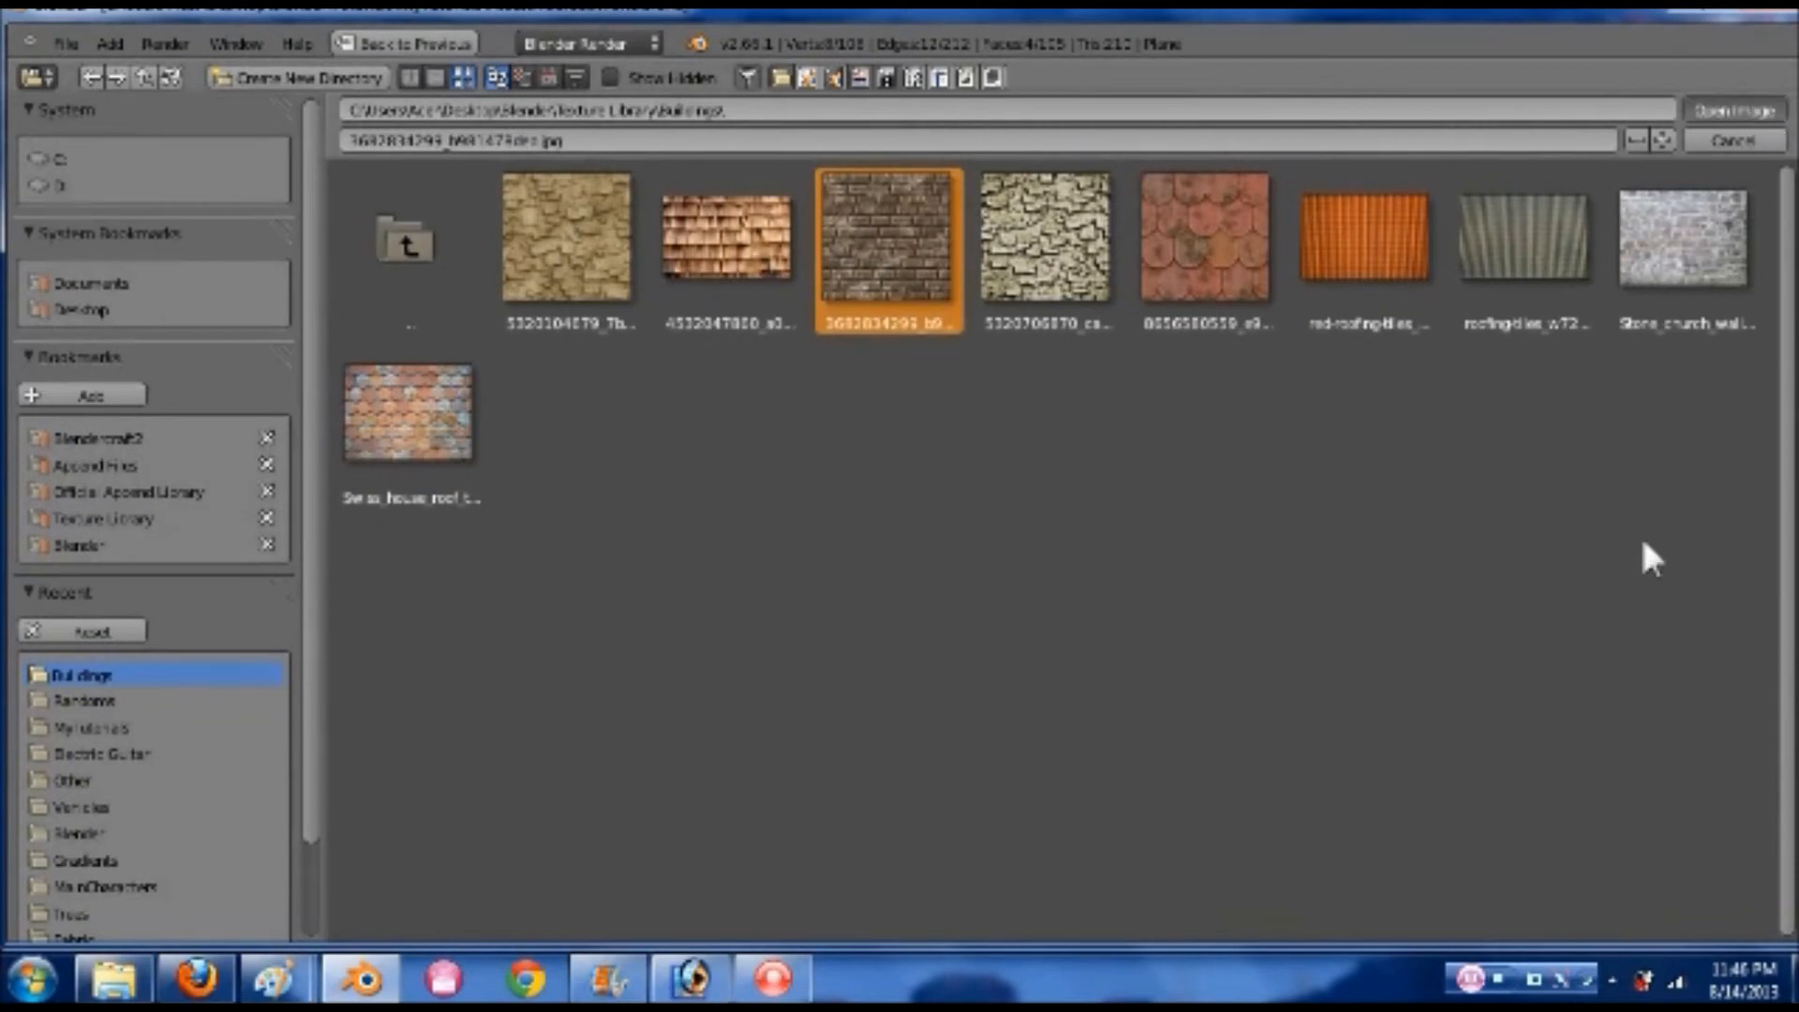
pyautogui.press('Return')
# - Set the brick texture's mapping coordinates to UV
pyautogui.scroll(-6, 1635, 656)
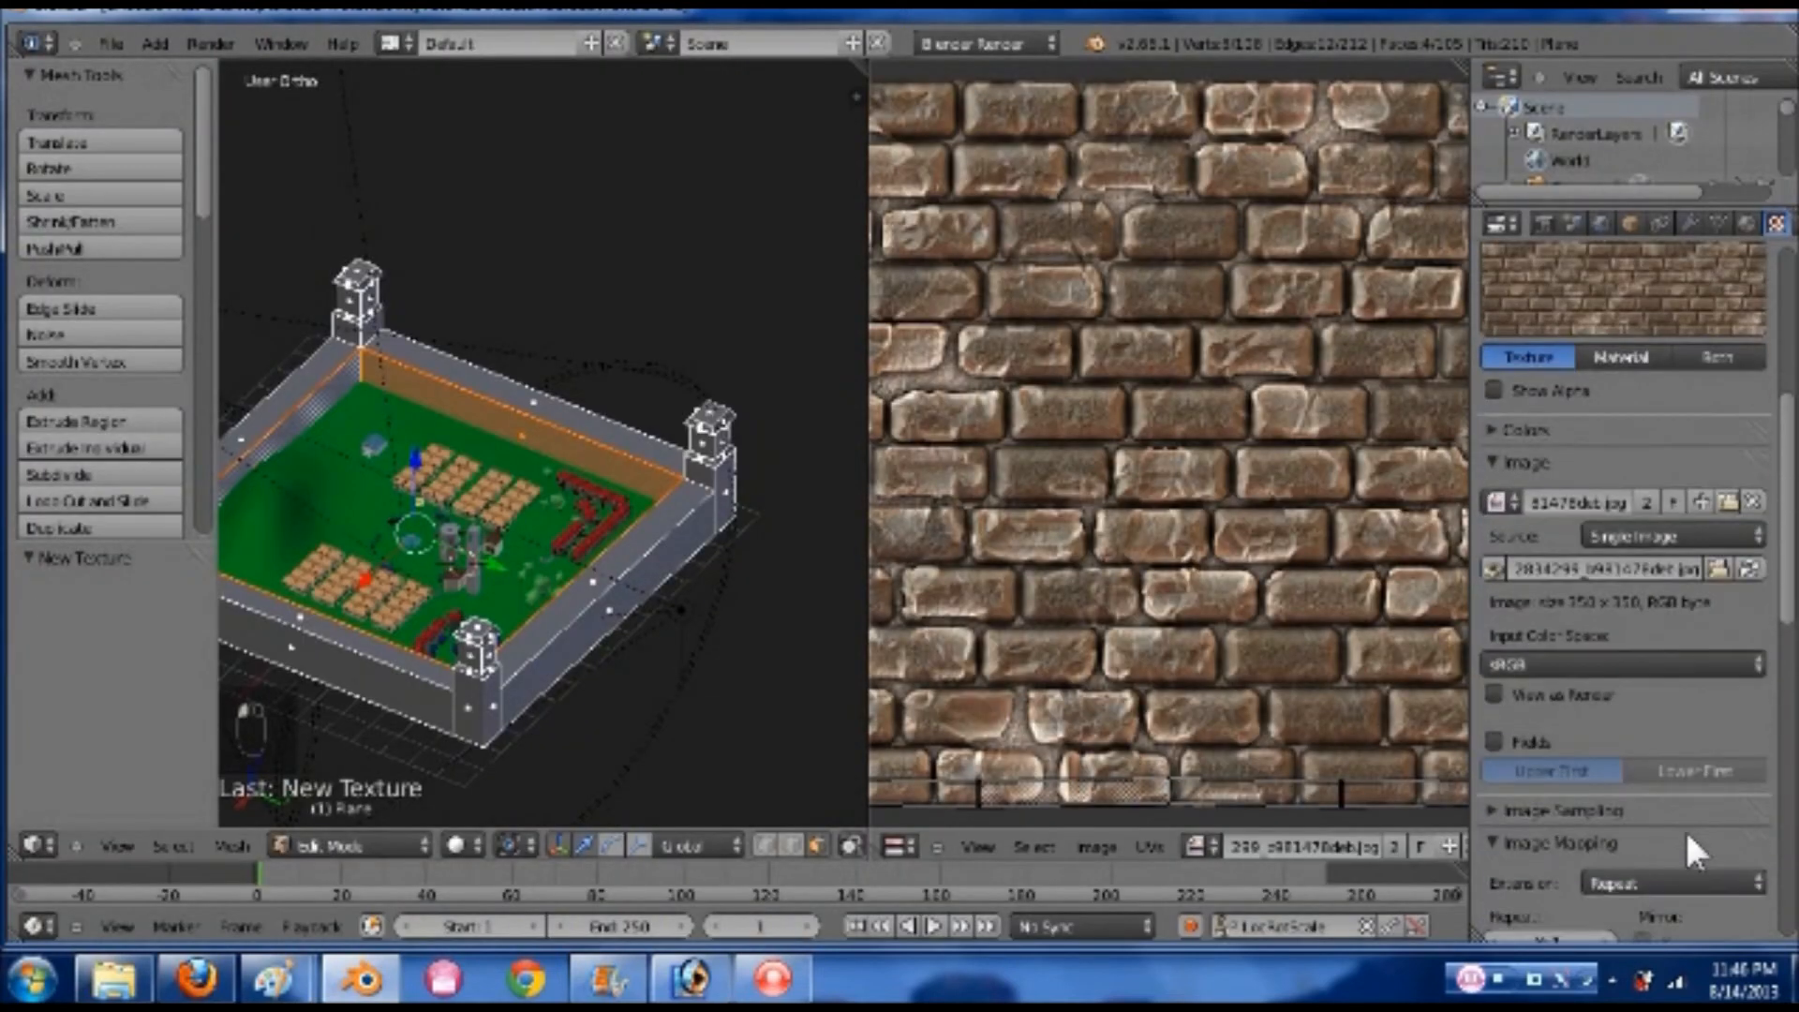
pyautogui.scroll(-8, 1685, 829)
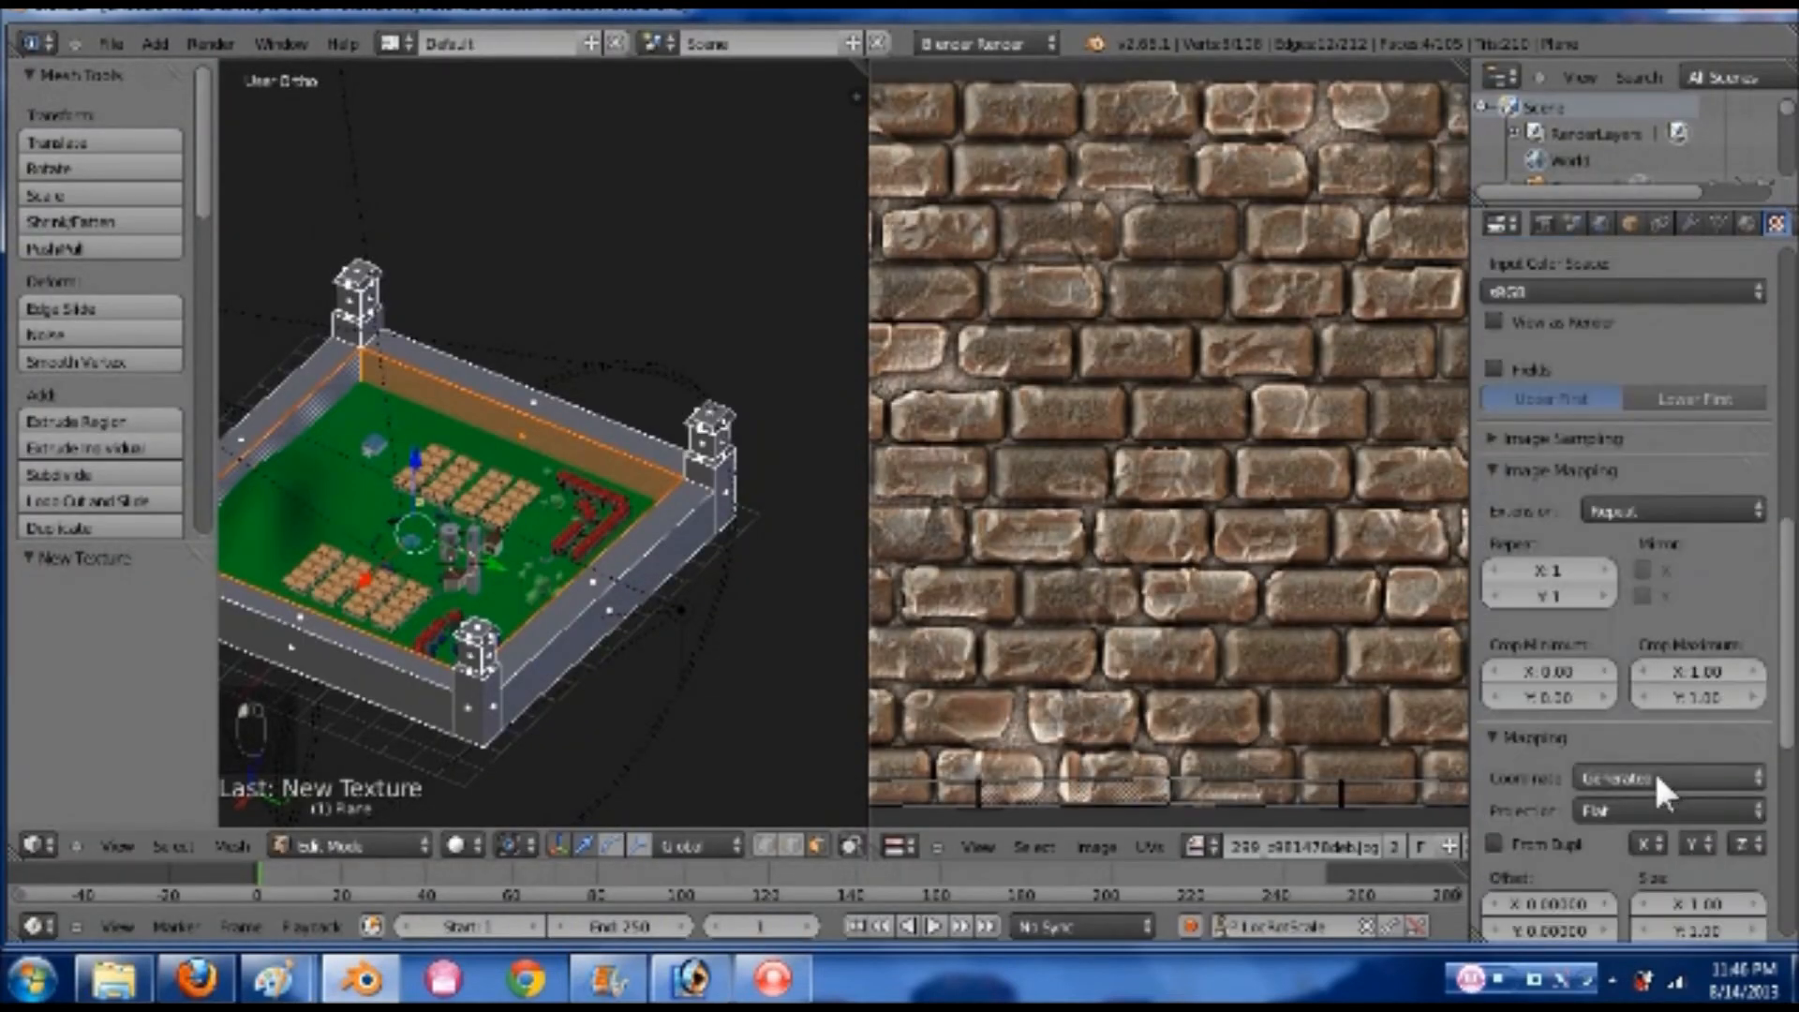
pyautogui.click(1654, 768)
pyautogui.click(1632, 656)
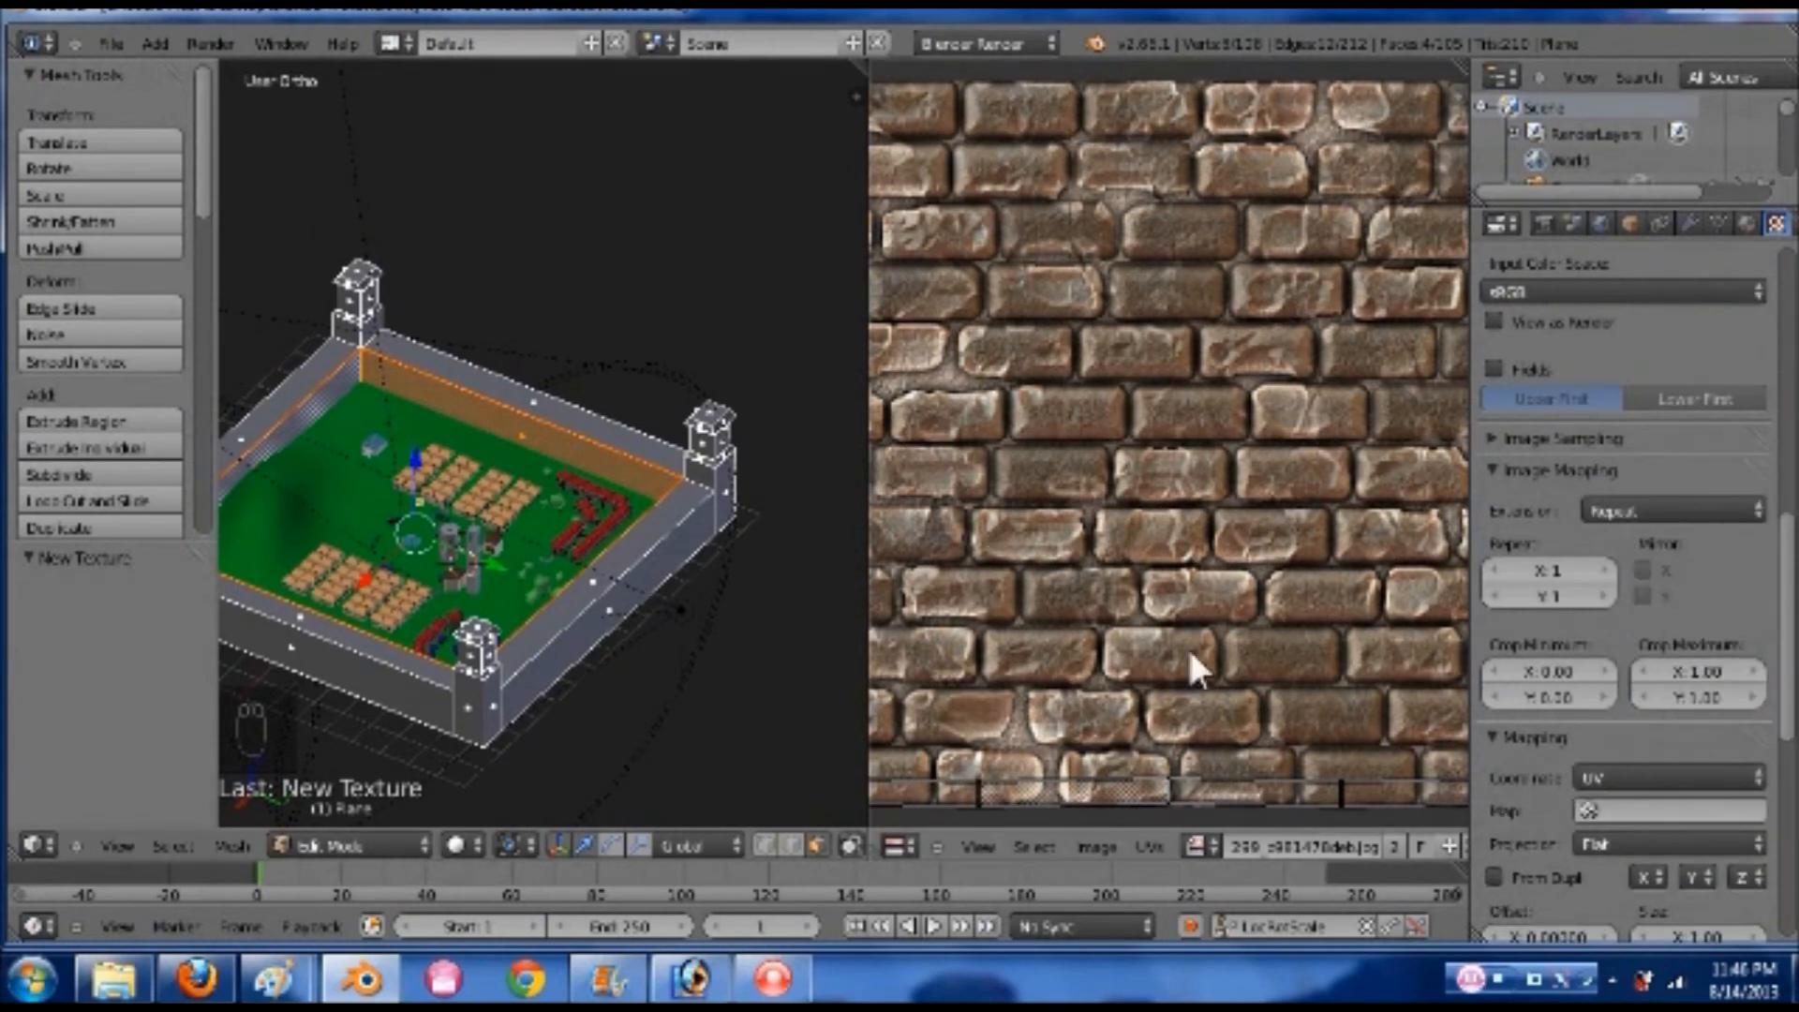
# - Reset the UV mapping of the four selected inner wall faces so each fills the brick image
pyautogui.scroll(-3, 1190, 654)
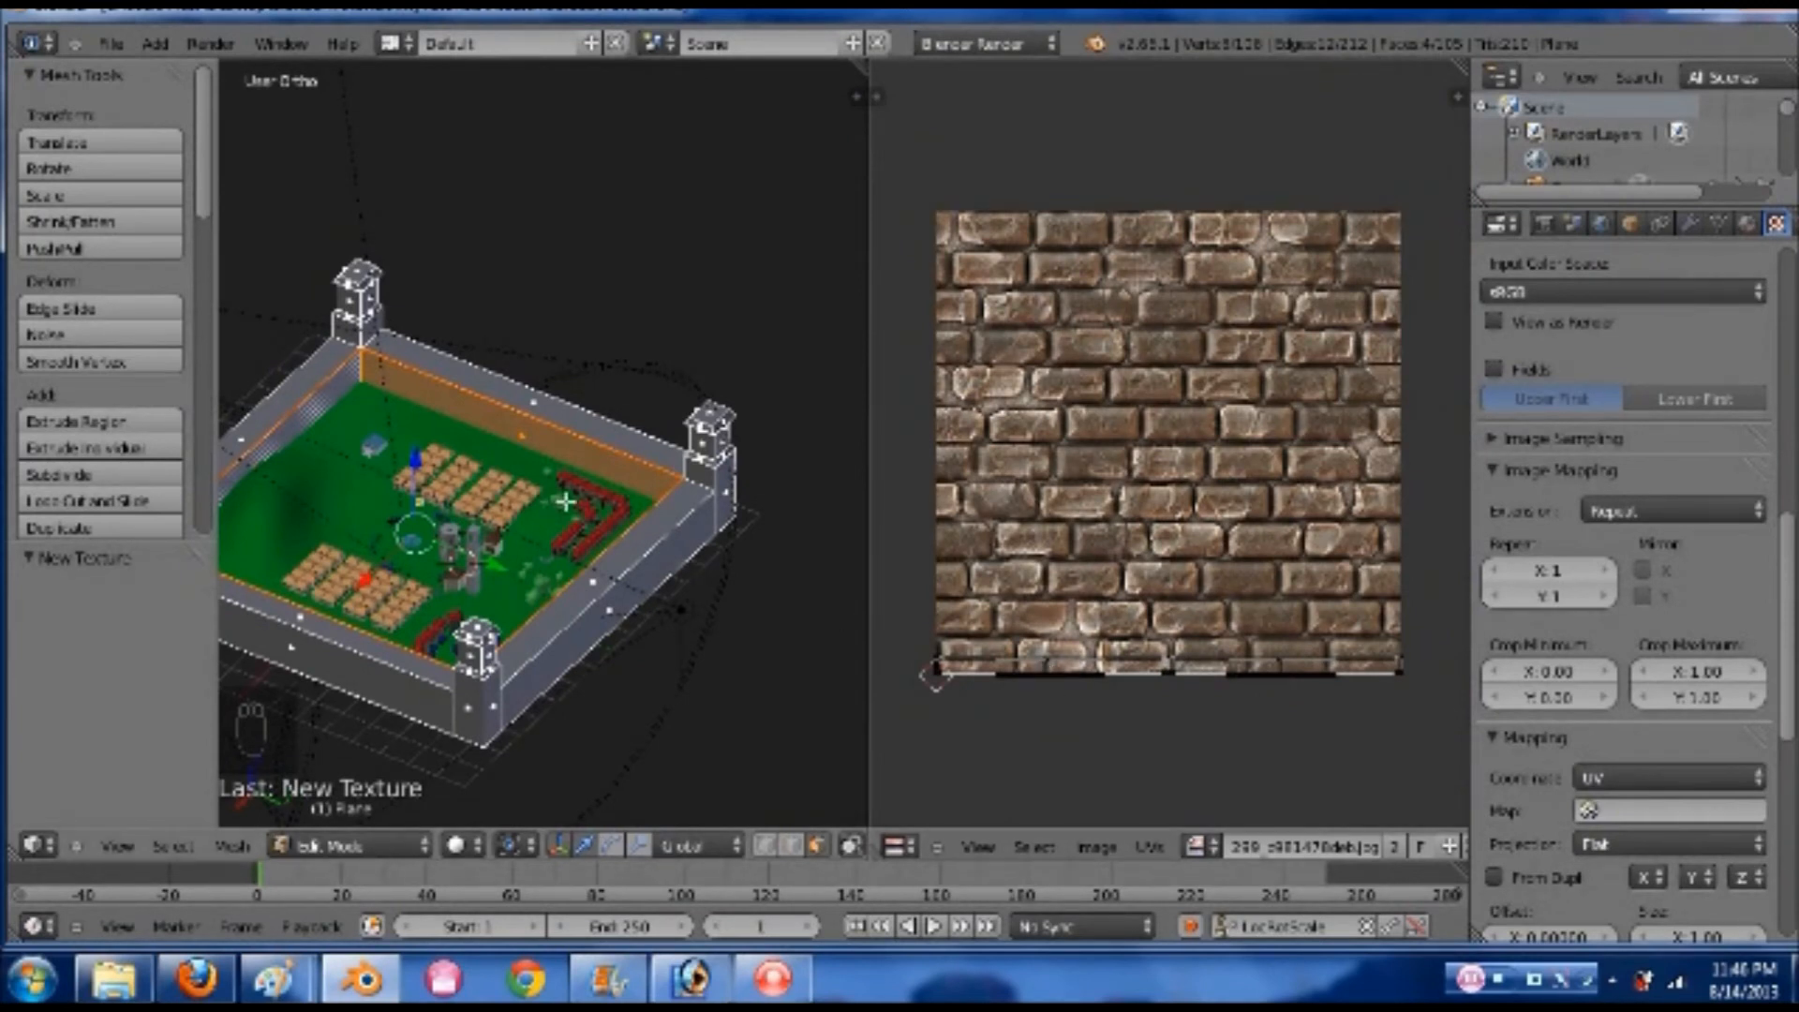
pyautogui.press('u')
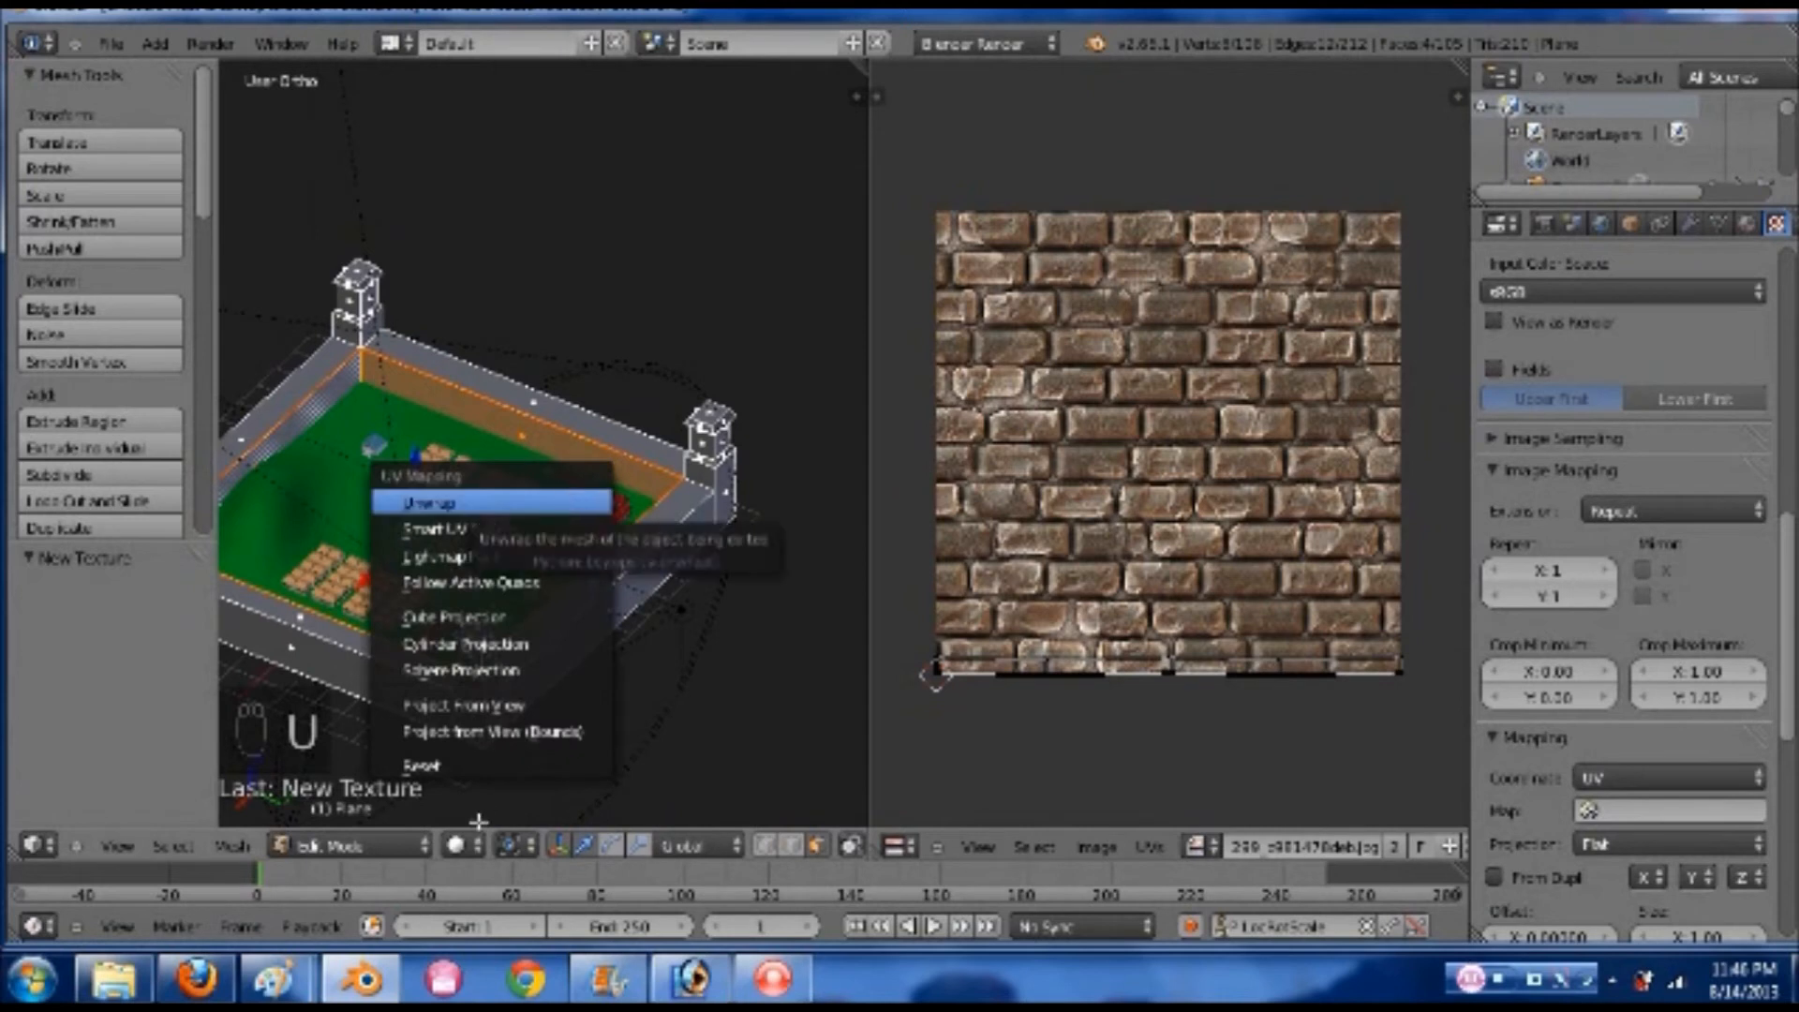
pyautogui.click(478, 767)
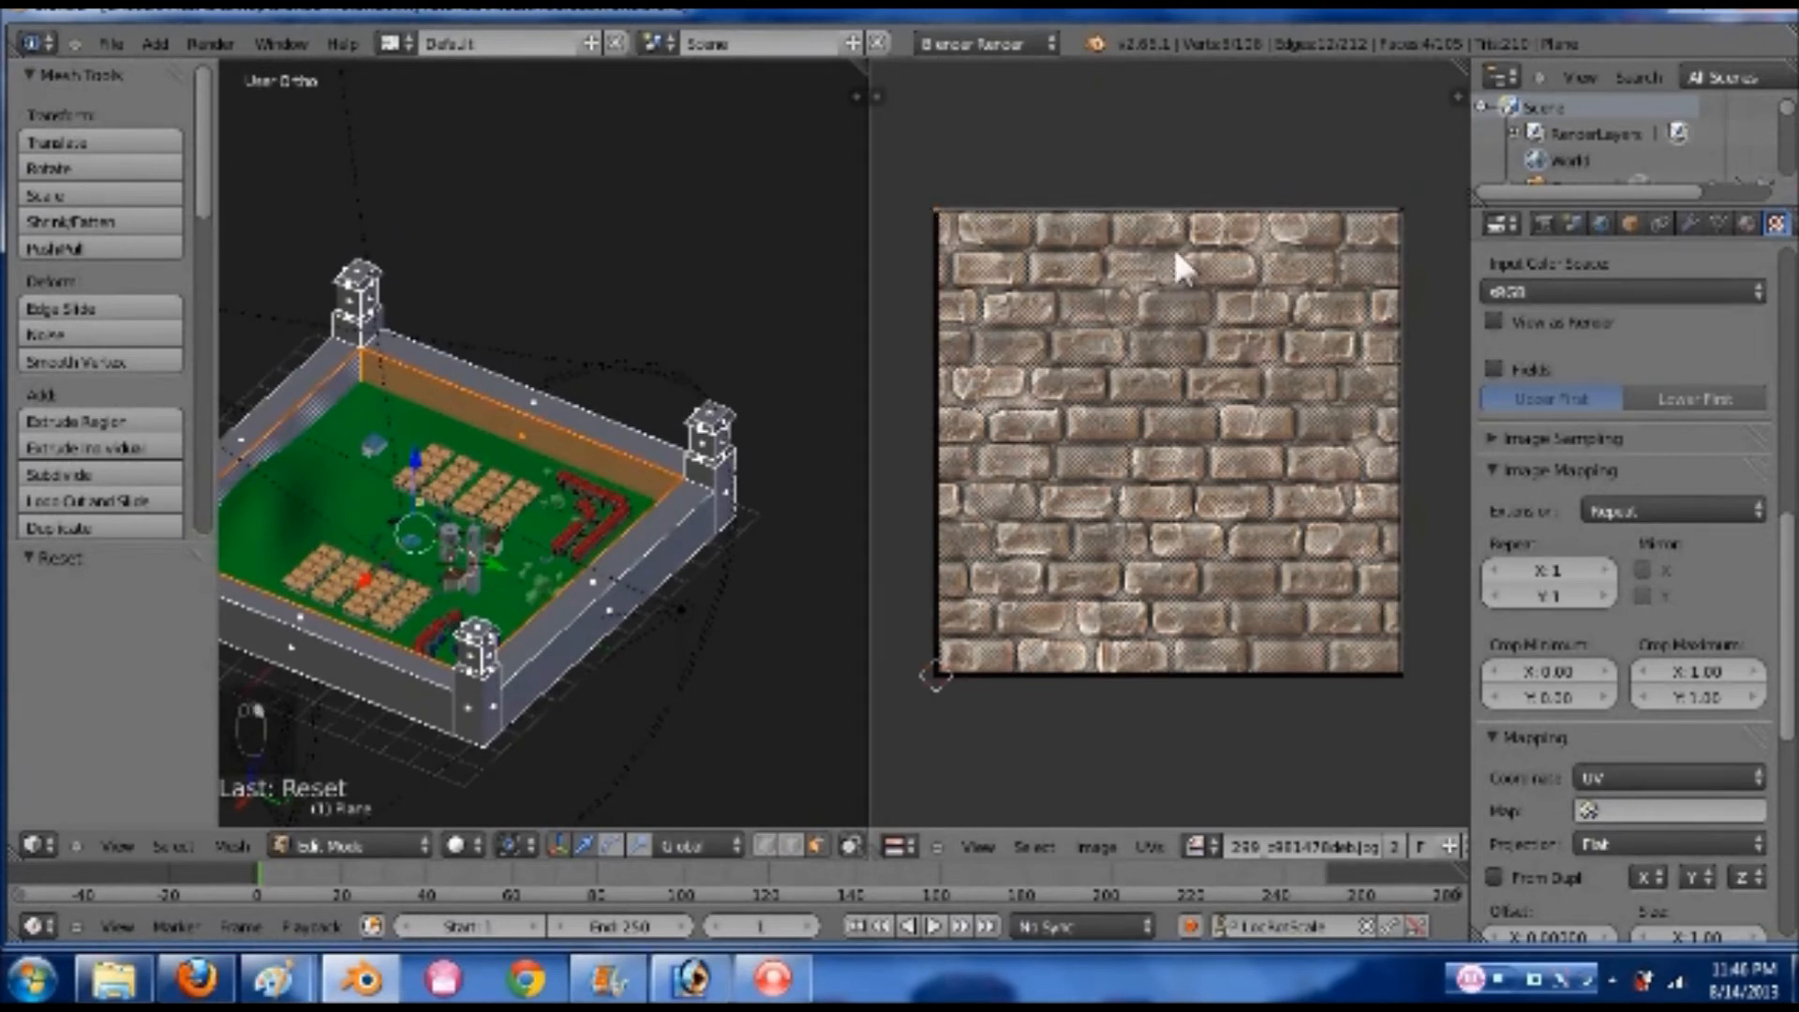
# - Select the two upper corners of the UV layout and move them up about 0.91 along Y
pyautogui.press('a')
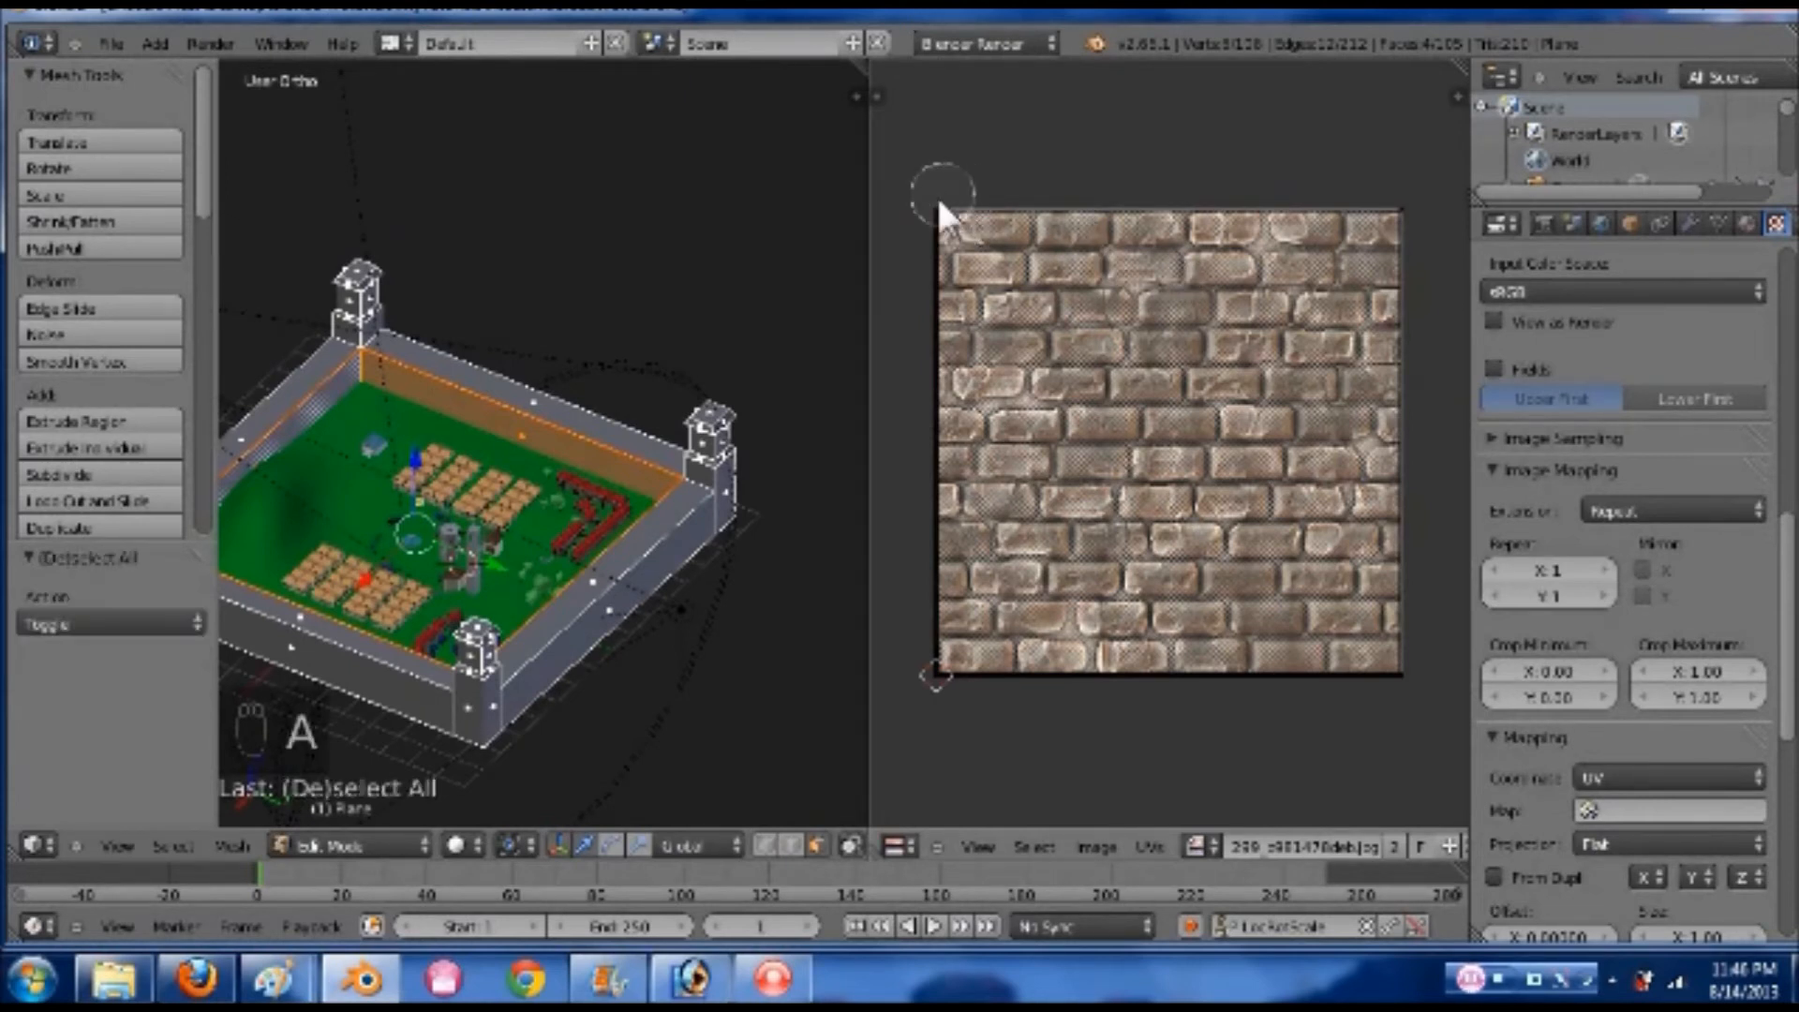
pyautogui.press('c')
pyautogui.click(941, 199)
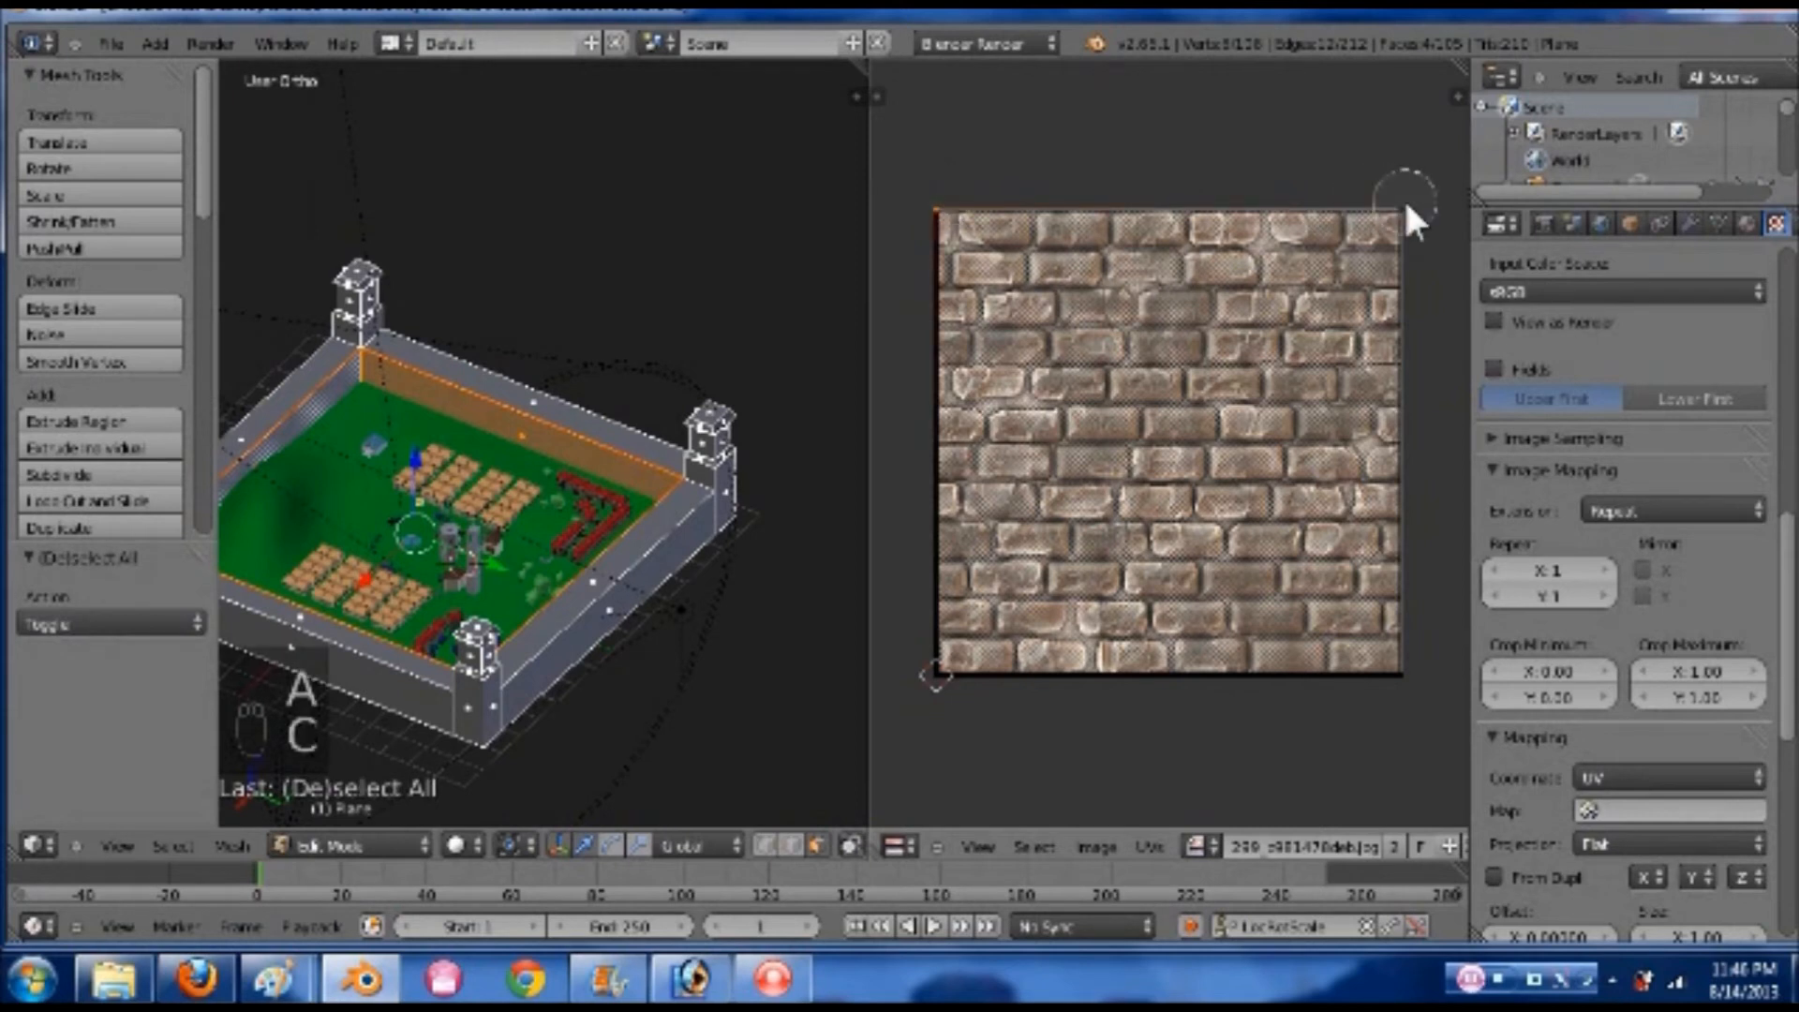
pyautogui.click(1403, 198)
pyautogui.rightClick(1404, 198)
pyautogui.scroll(-3, 1288, 244)
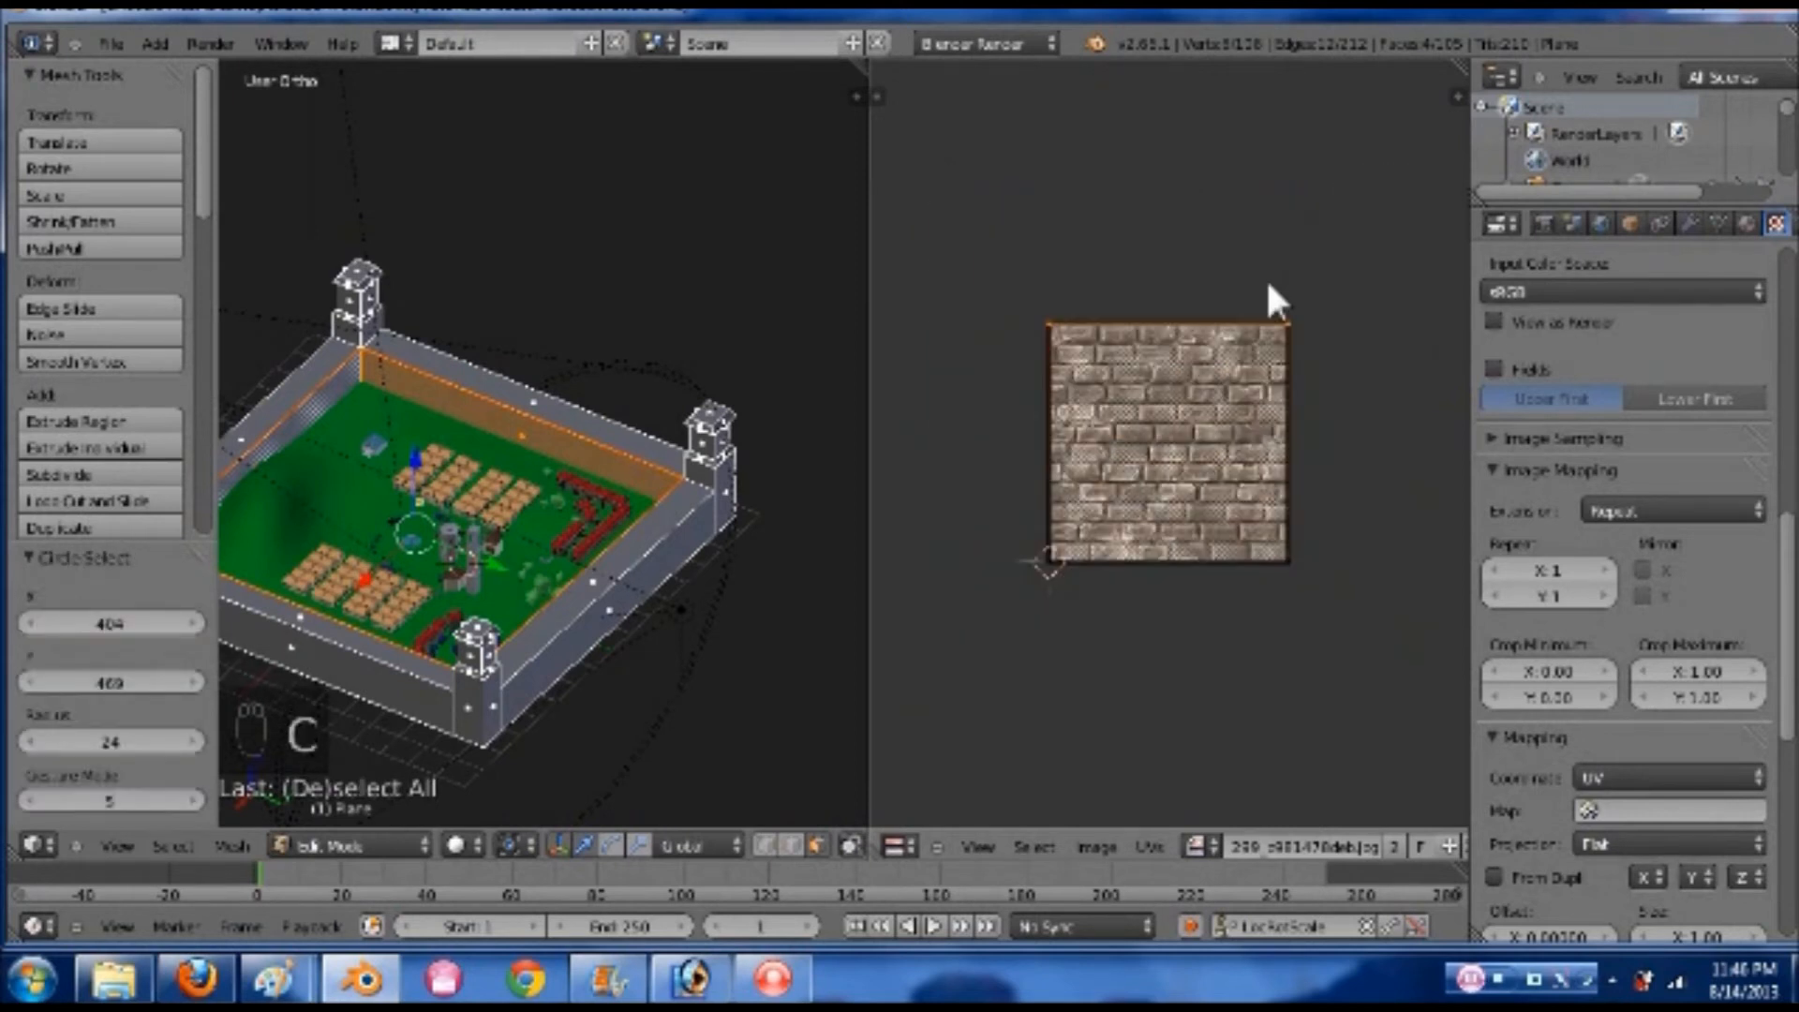
pyautogui.moveTo(1266, 504); pyautogui.dragTo(1266, 552, button='middle')
pyautogui.press('g')
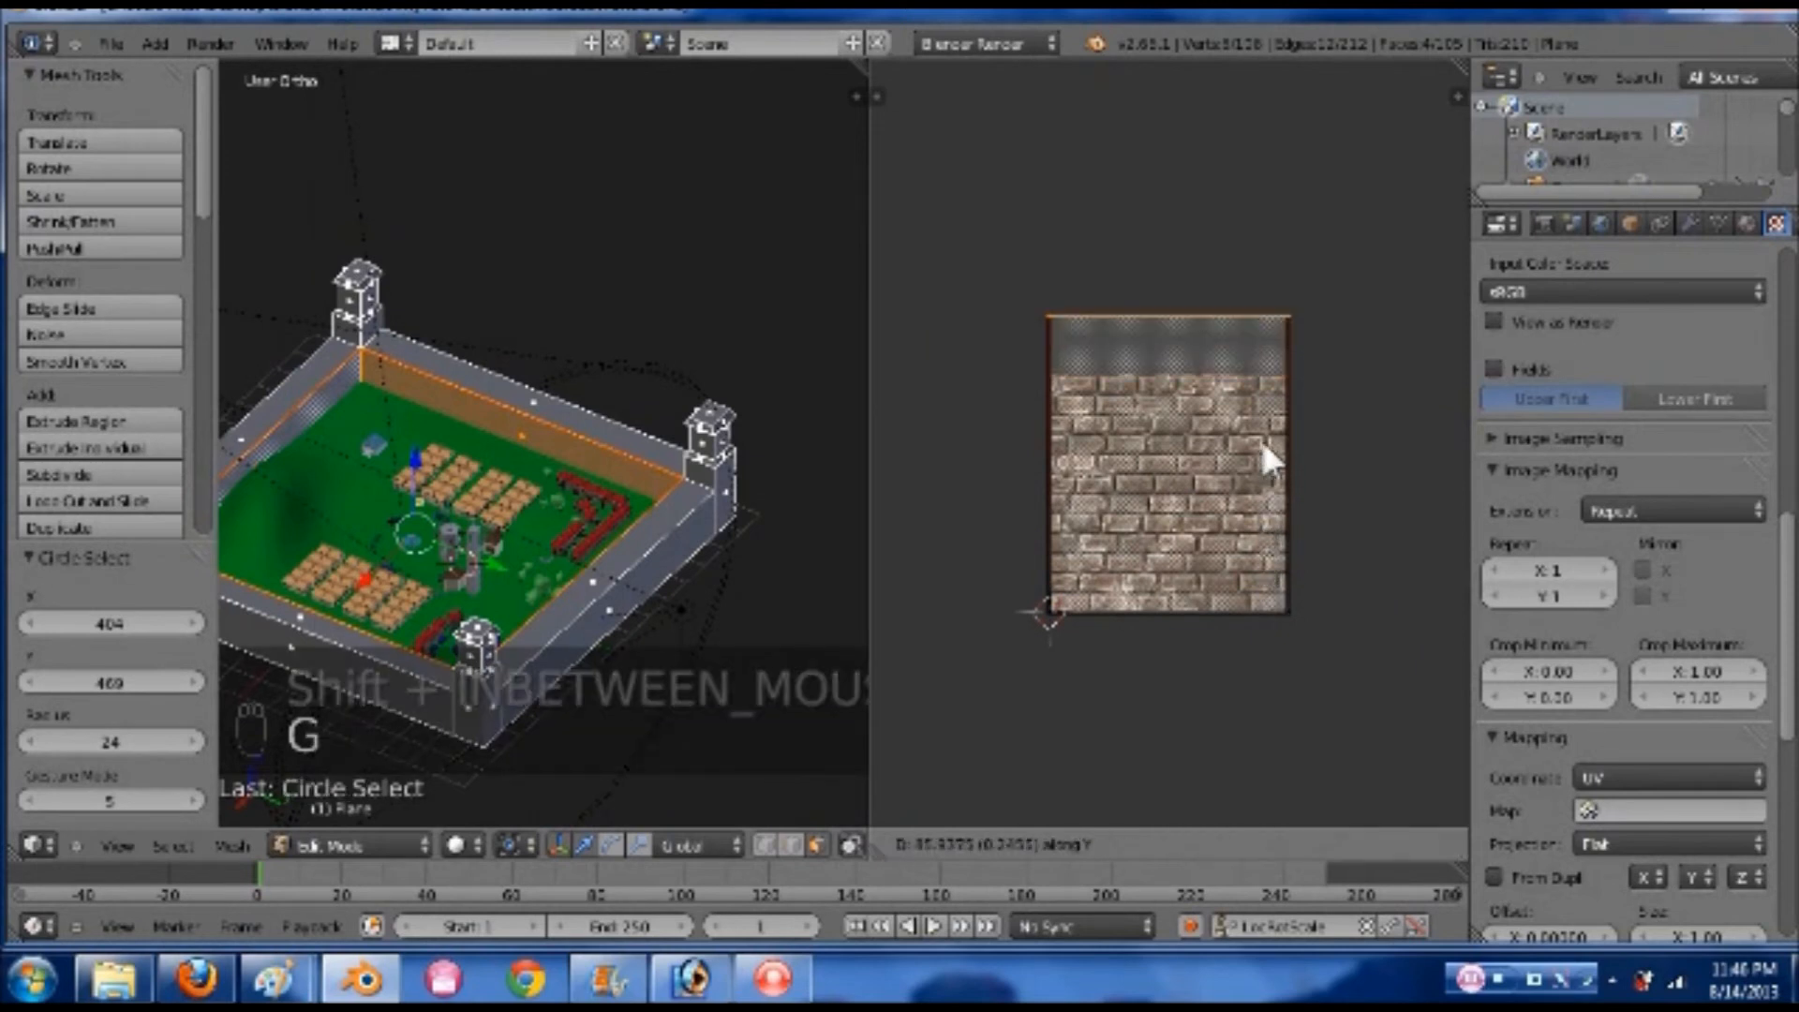
pyautogui.click(1268, 358)
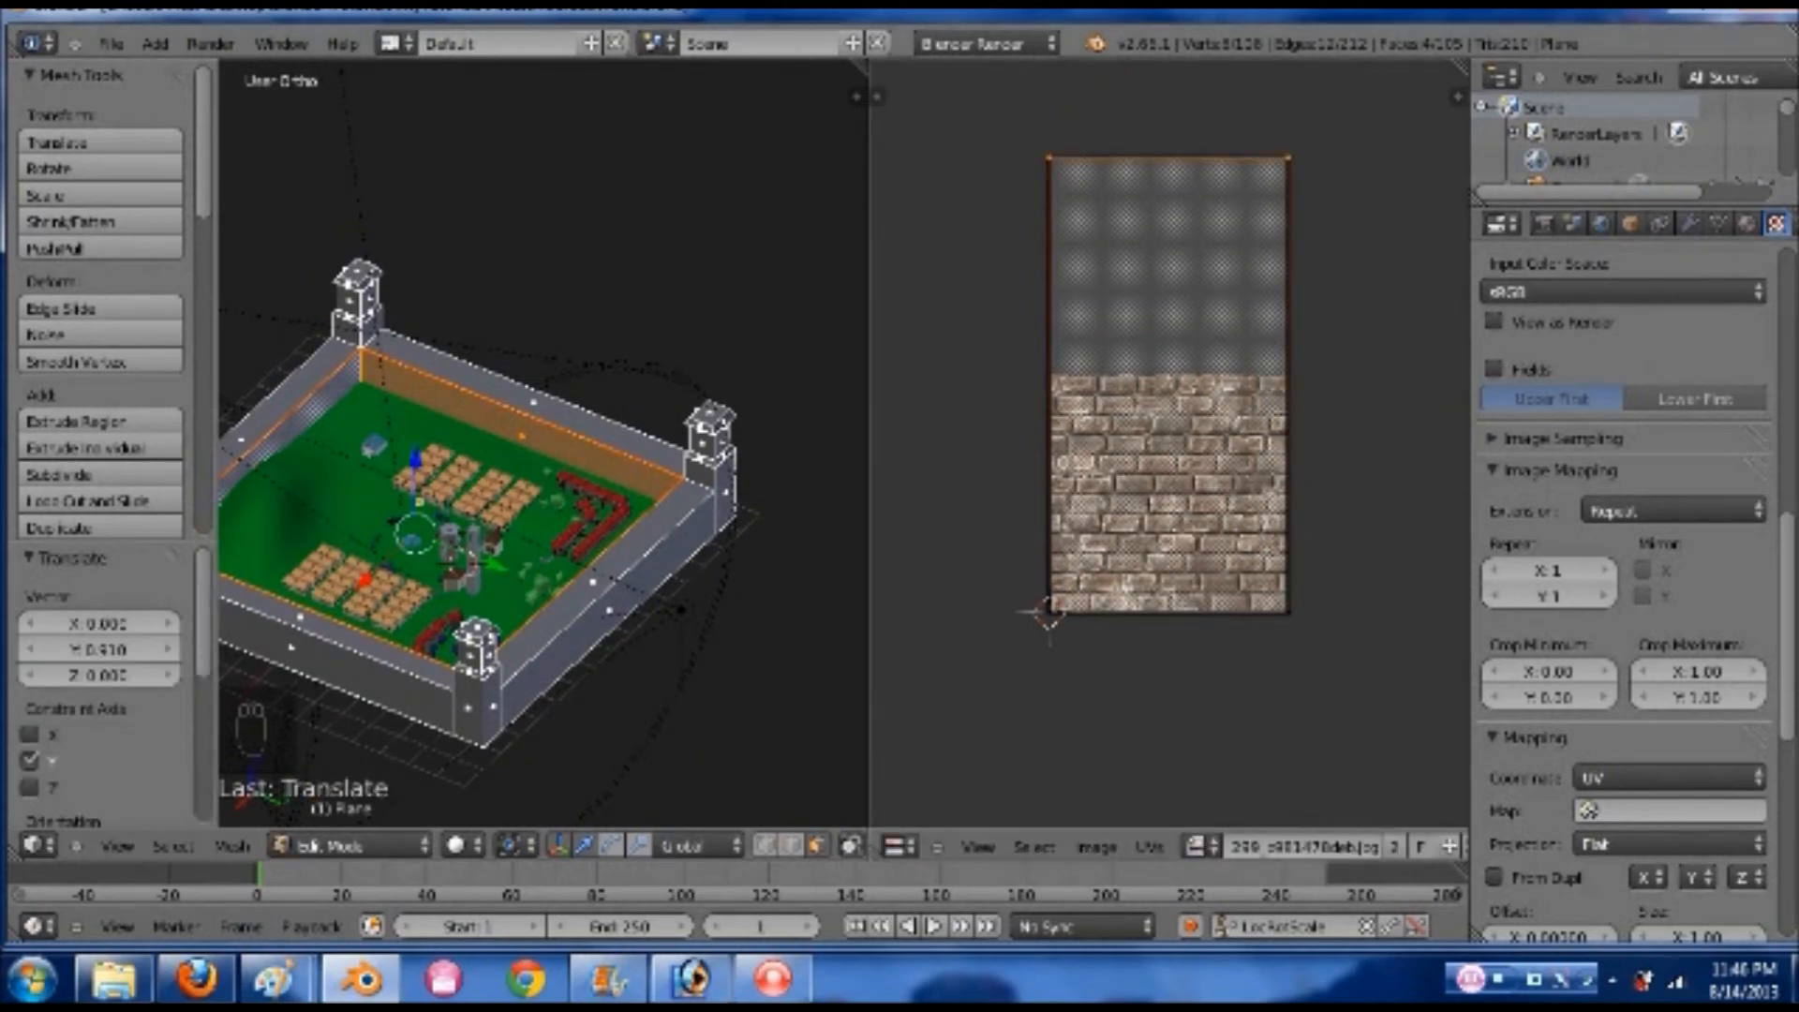
# - Start a still render of the scene to check the wall texture, and stop it partway
pyautogui.click(208, 43)
pyautogui.click(227, 67)
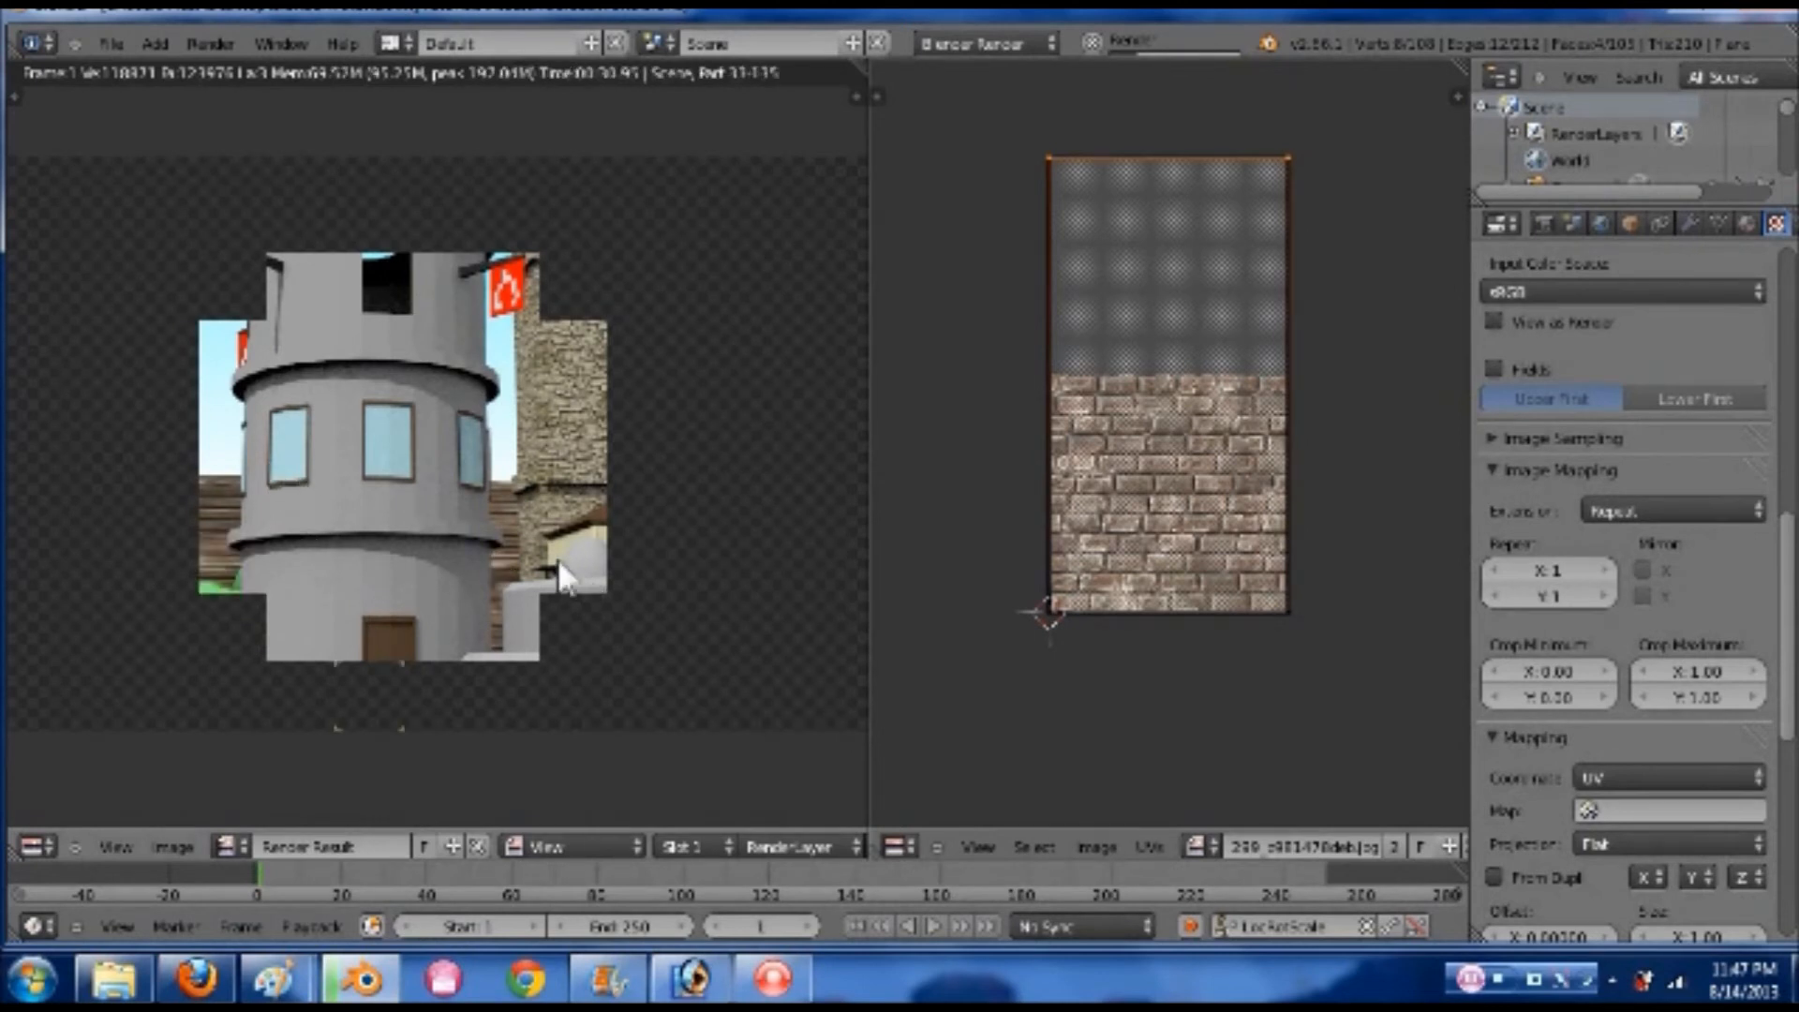
pyautogui.press('Escape')
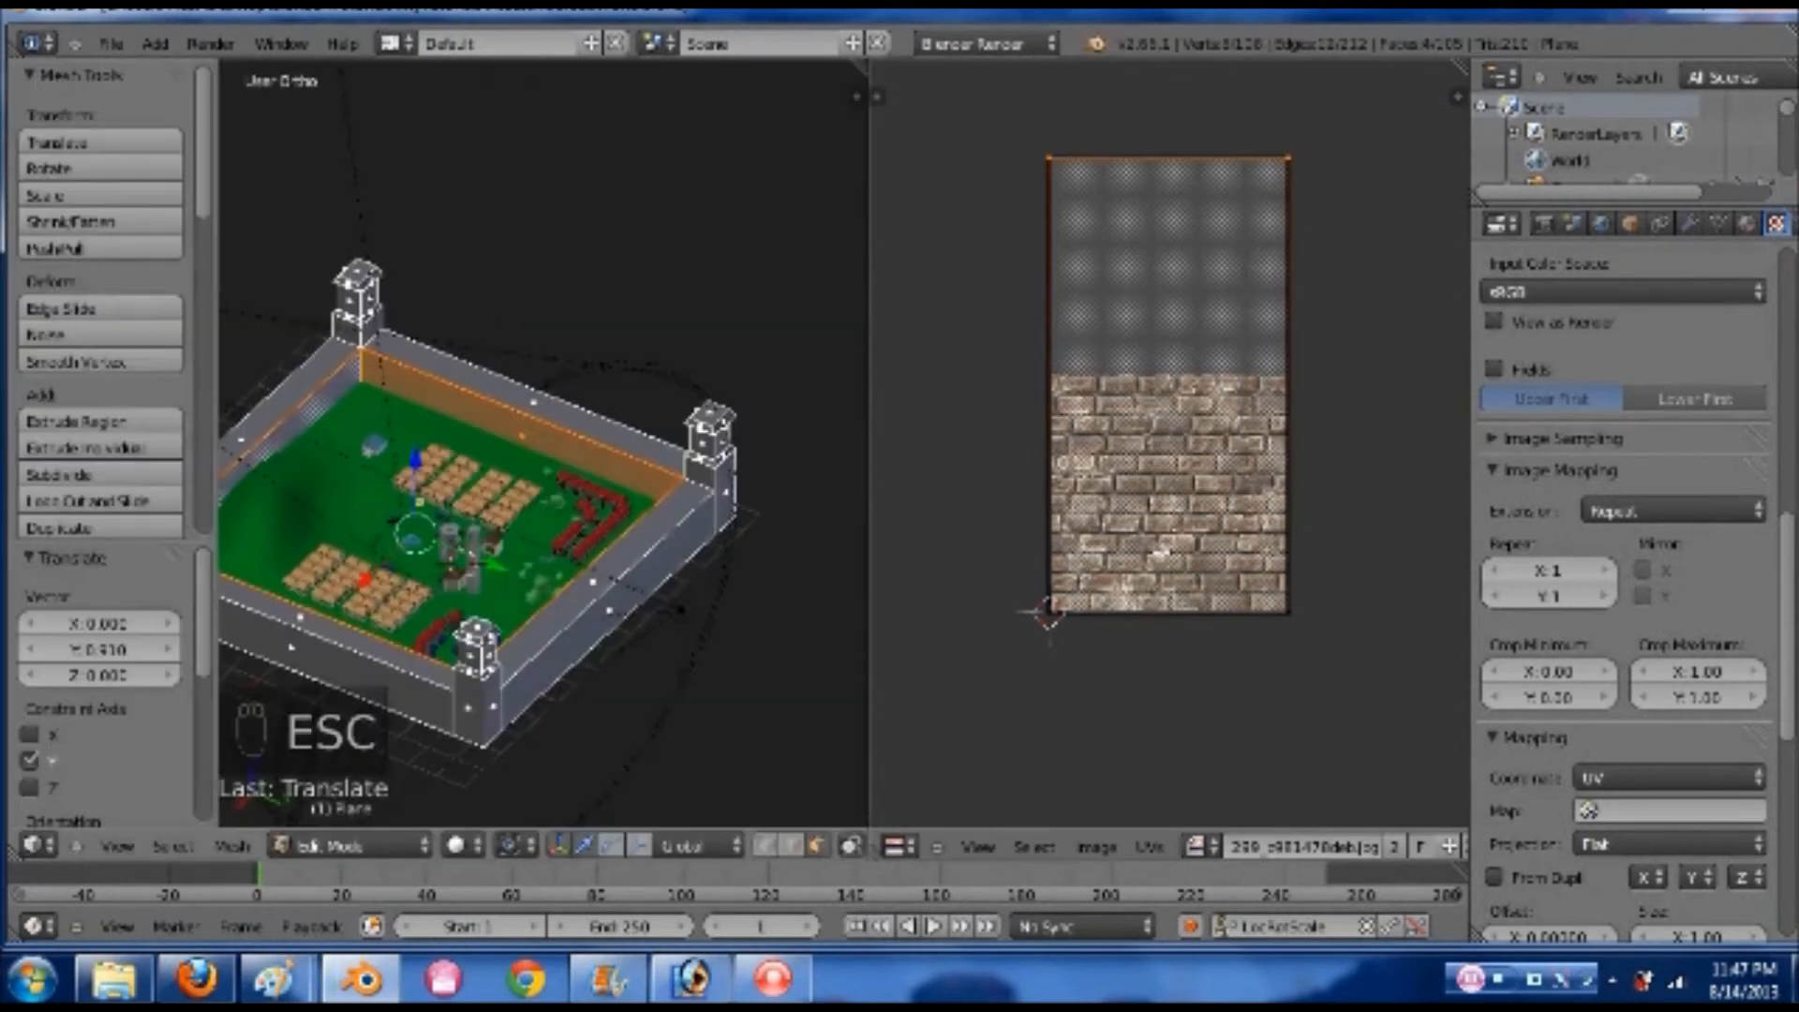
# - Move the upper UV corners a further 2.19 or so up along Y, beyond the brick image
pyautogui.scroll(-3, 1241, 343)
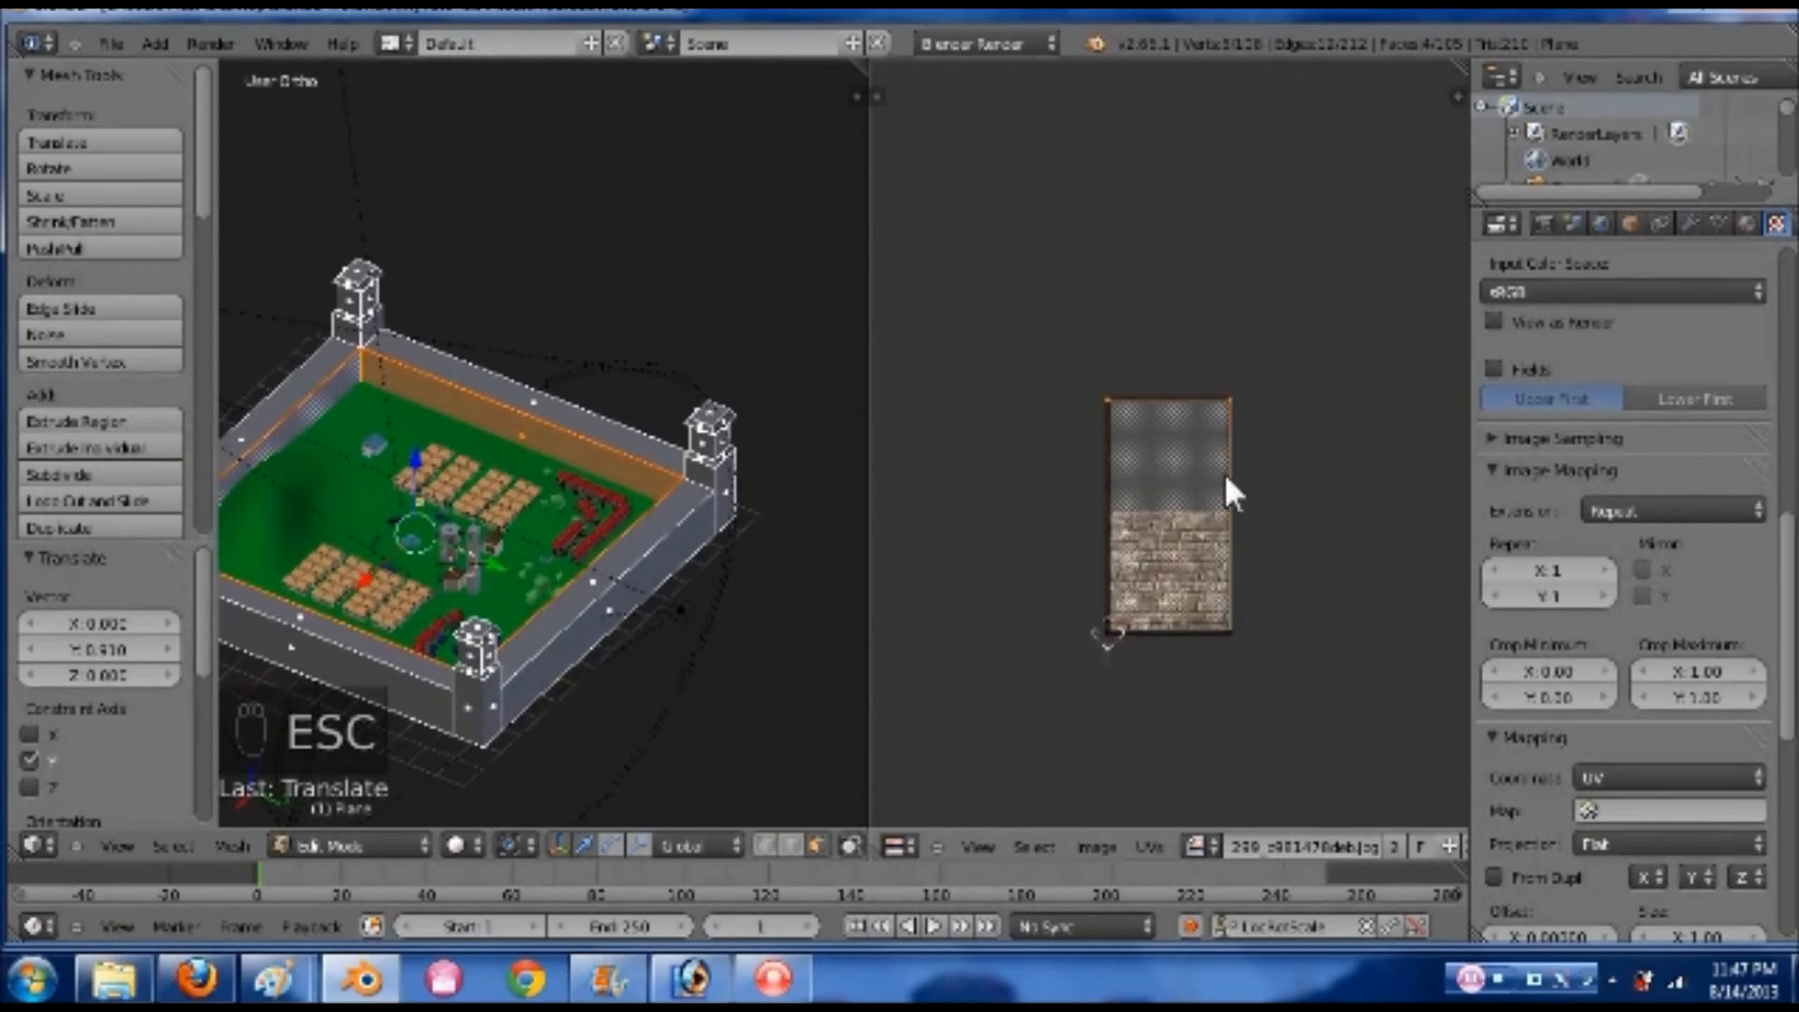
pyautogui.press('g')
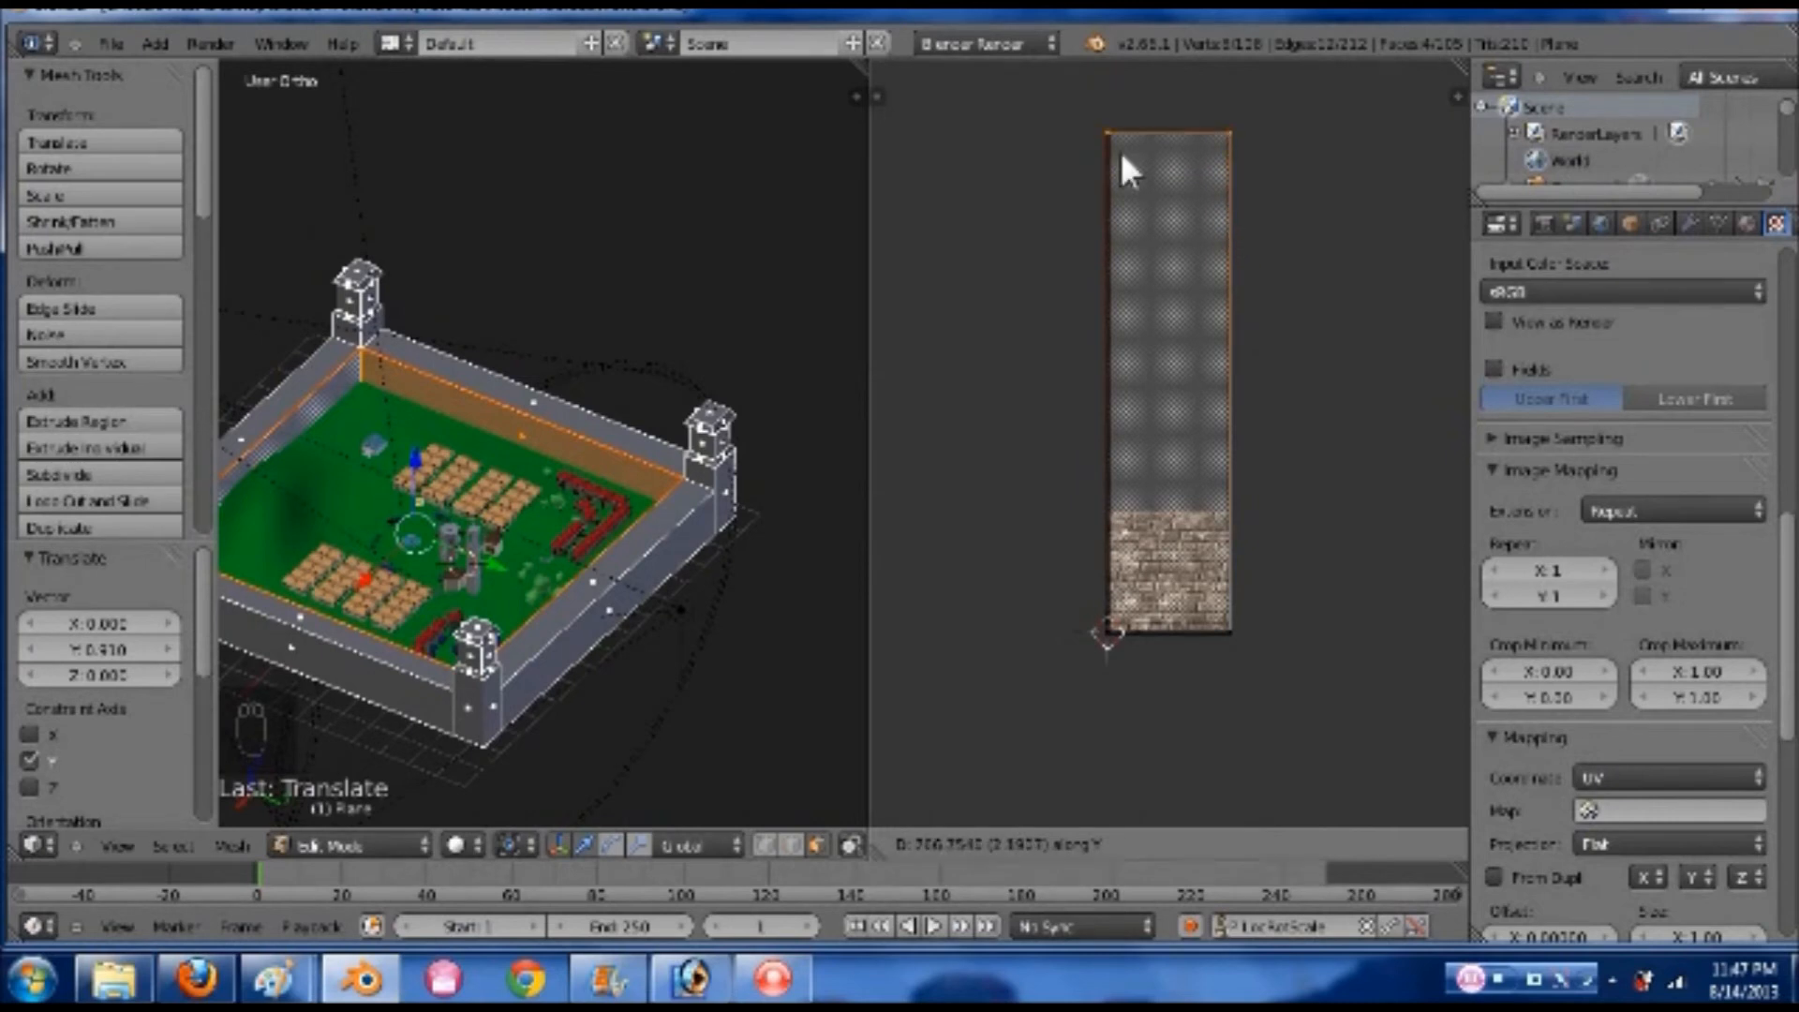
pyautogui.click(1119, 150)
# - Select only the two left corners of the UV layout and move them about -2.79 along X
pyautogui.press('a')
pyautogui.press('c')
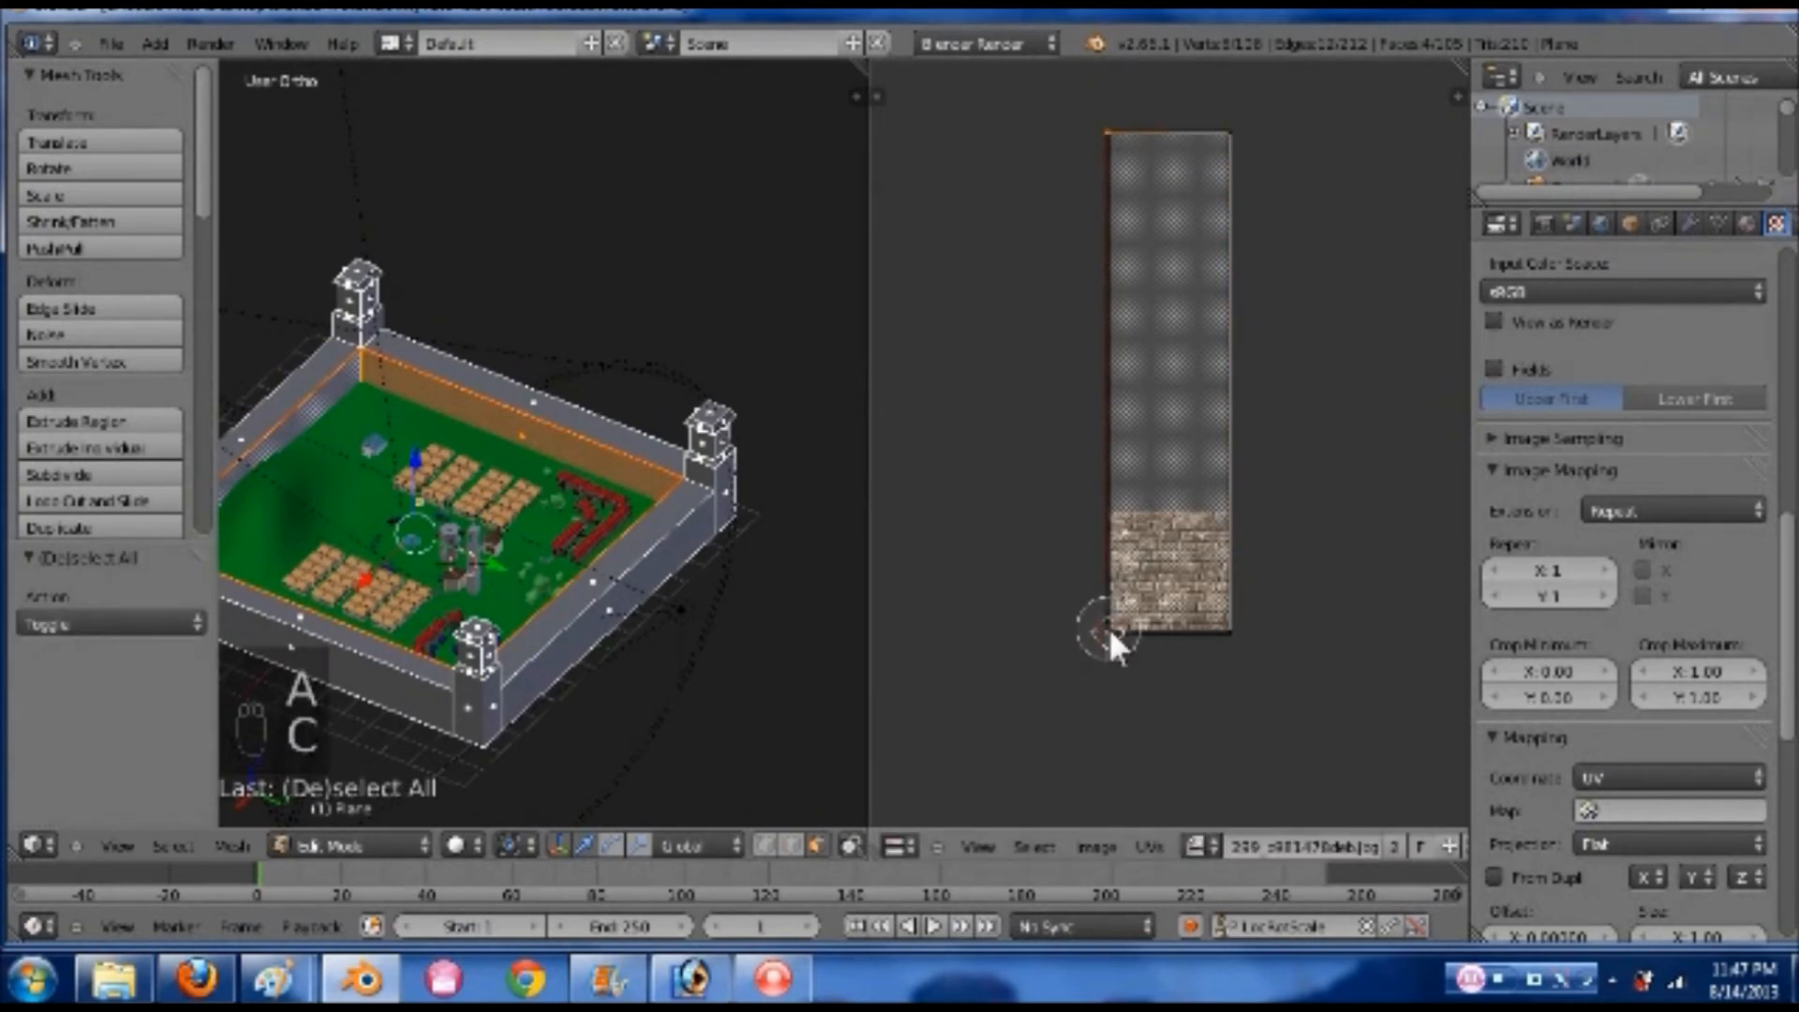
pyautogui.click(1109, 626)
pyautogui.rightClick(1109, 627)
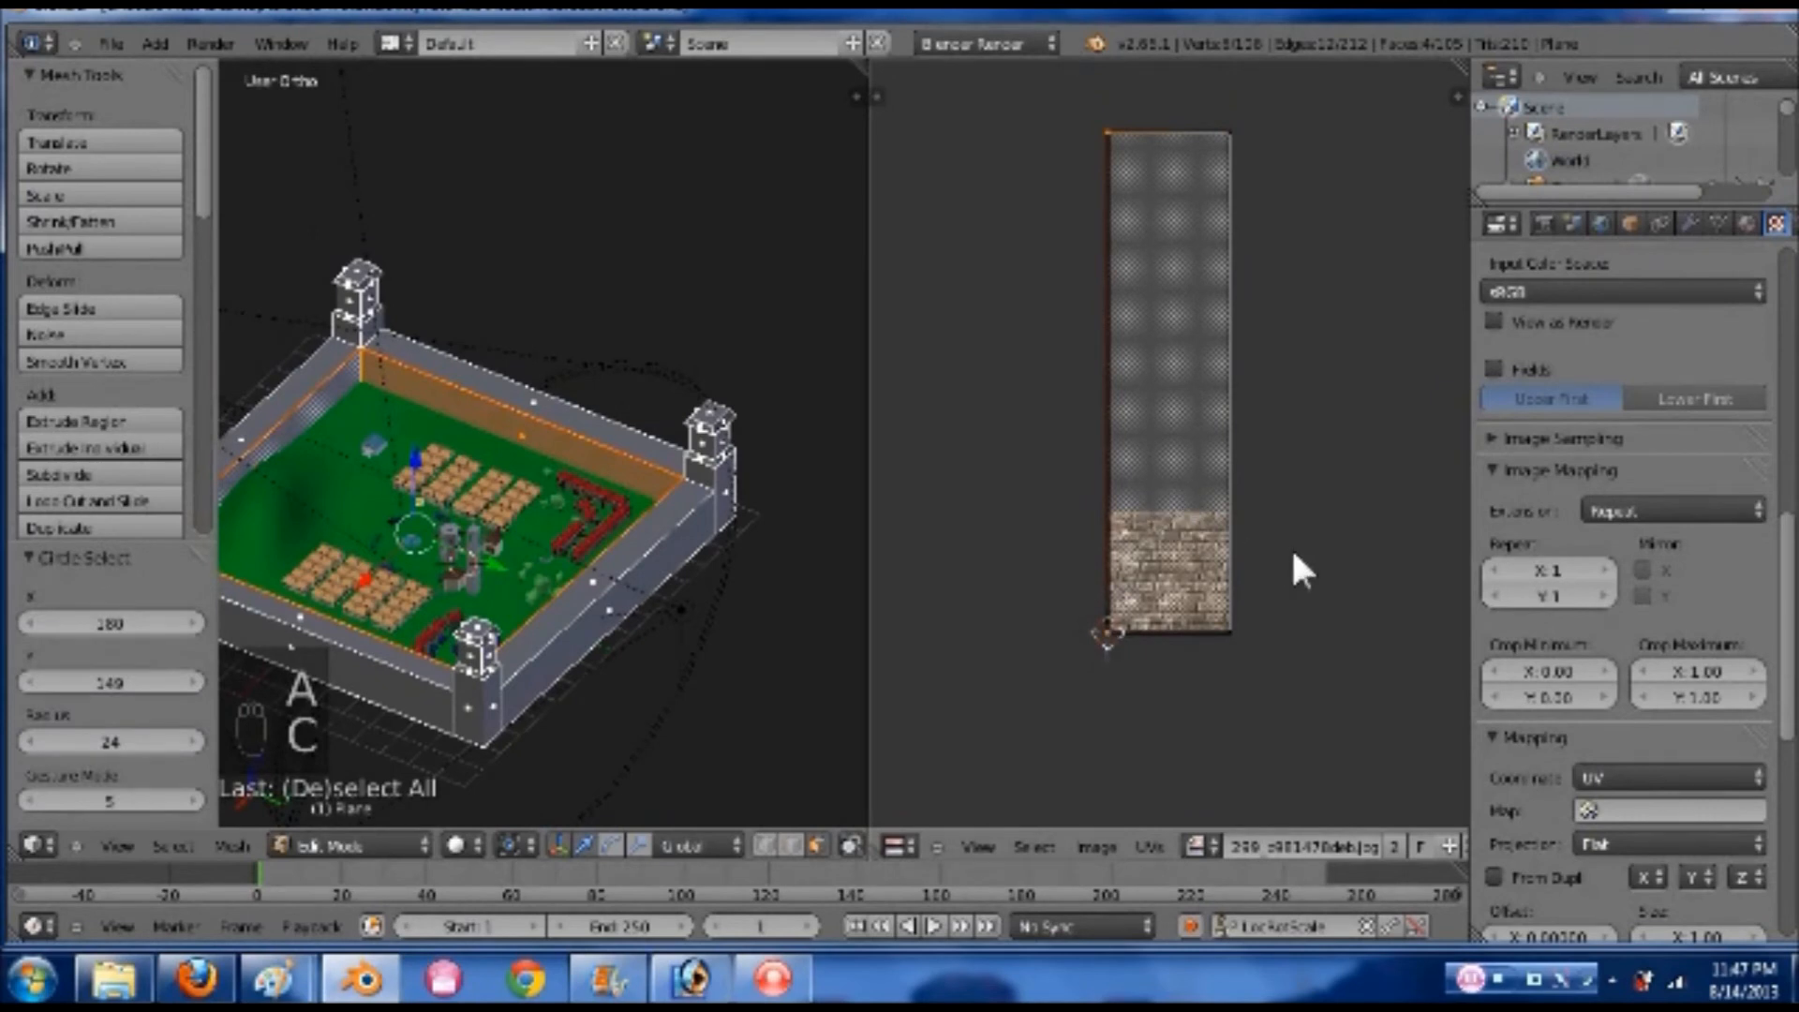
pyautogui.press('g')
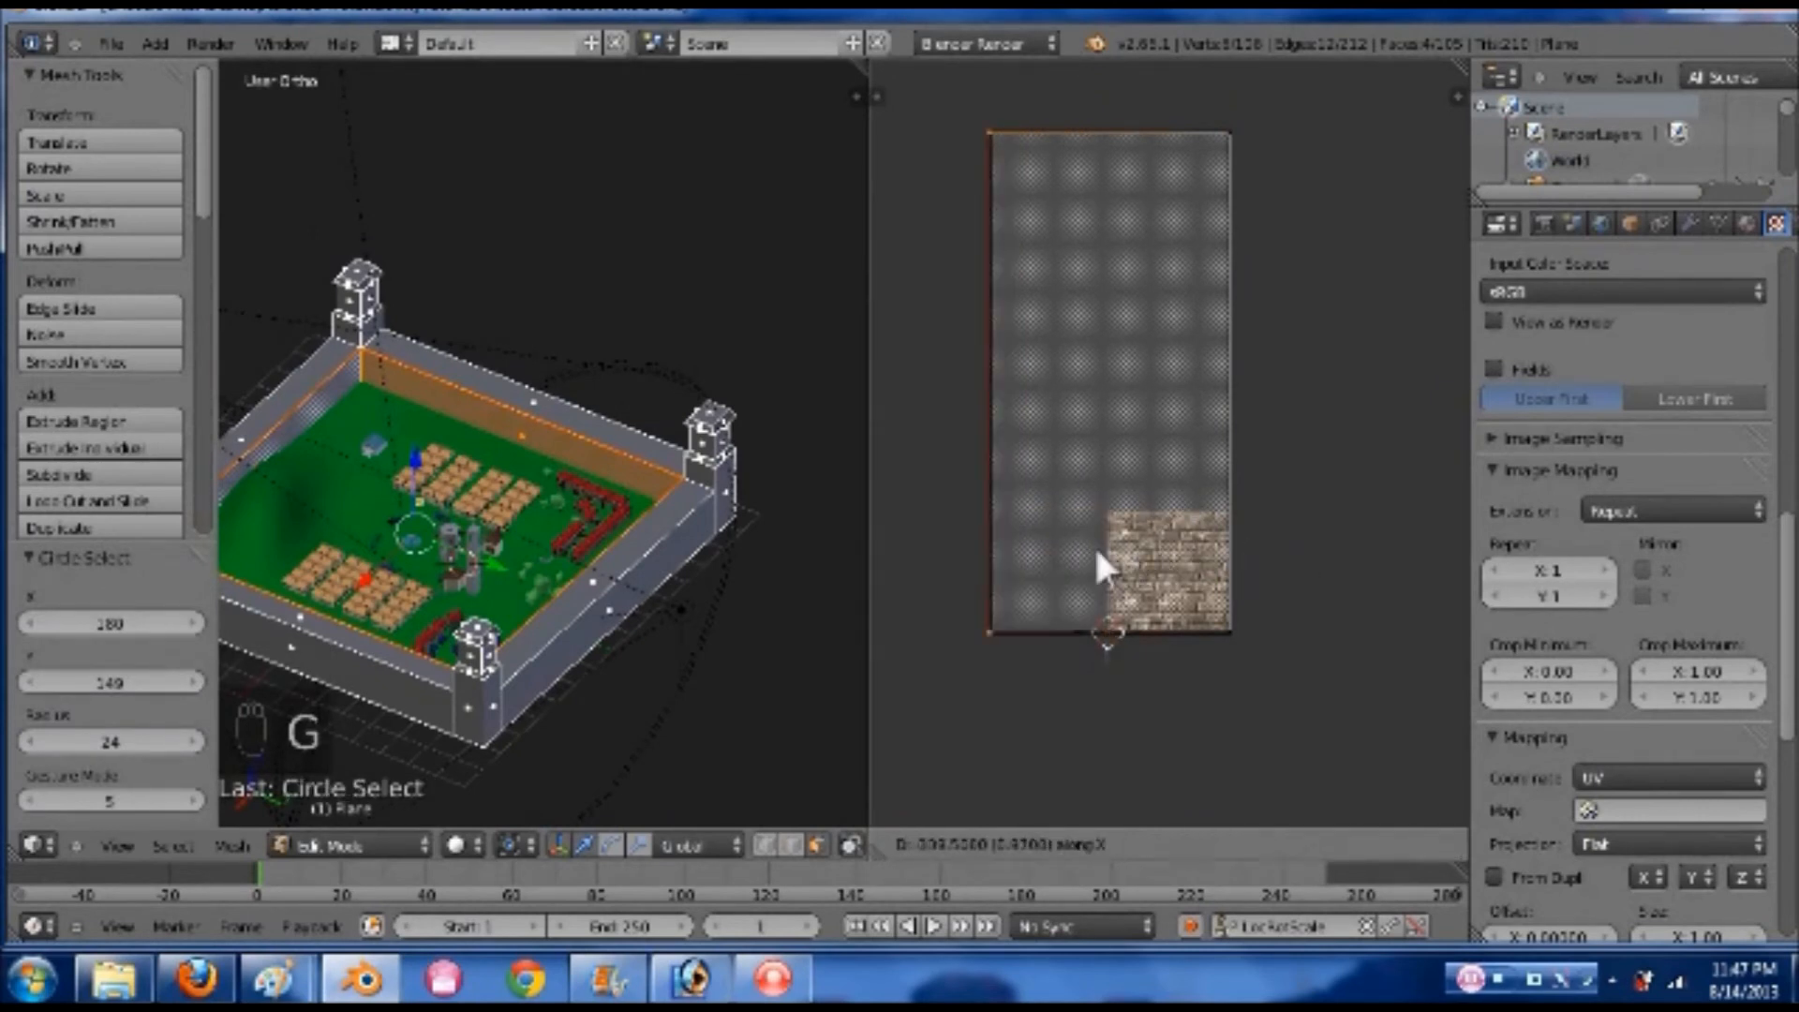
pyautogui.click(952, 551)
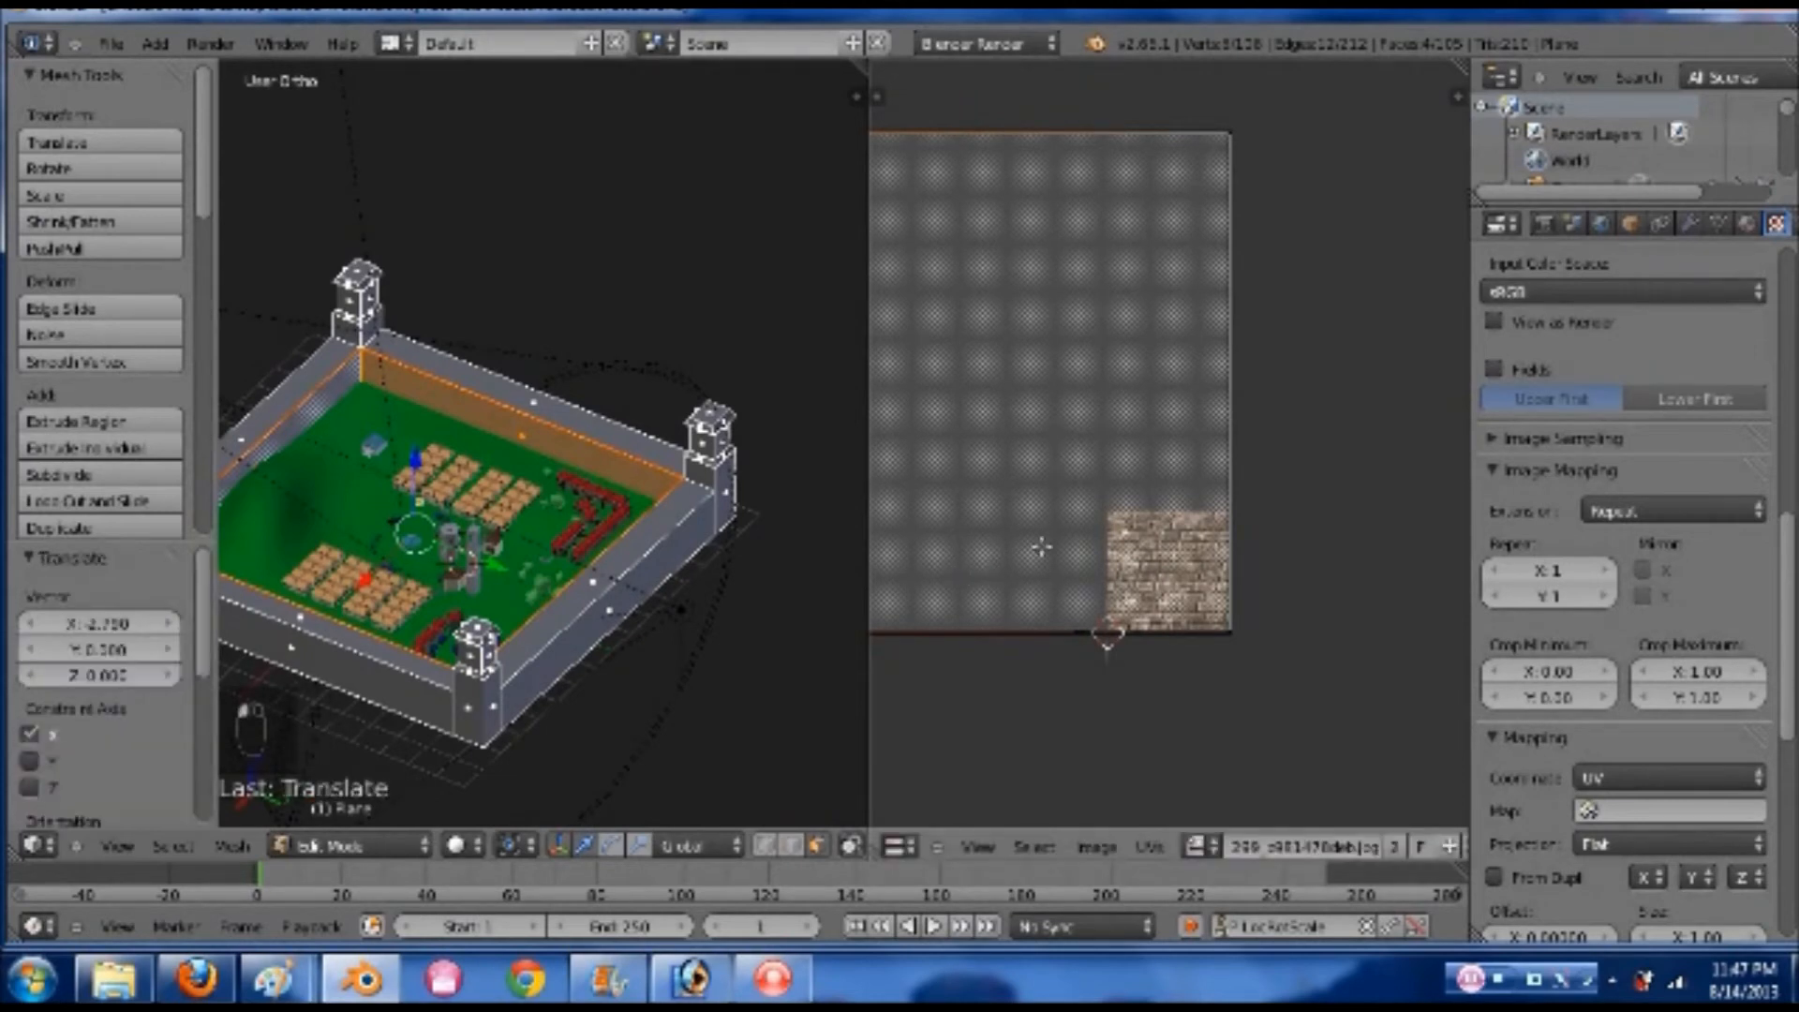
# - Widen the UV layout further by moving its left corners about another 0.77 in the negative X direction
pyautogui.moveTo(1115, 544); pyautogui.dragTo(1258, 547, button='middle')
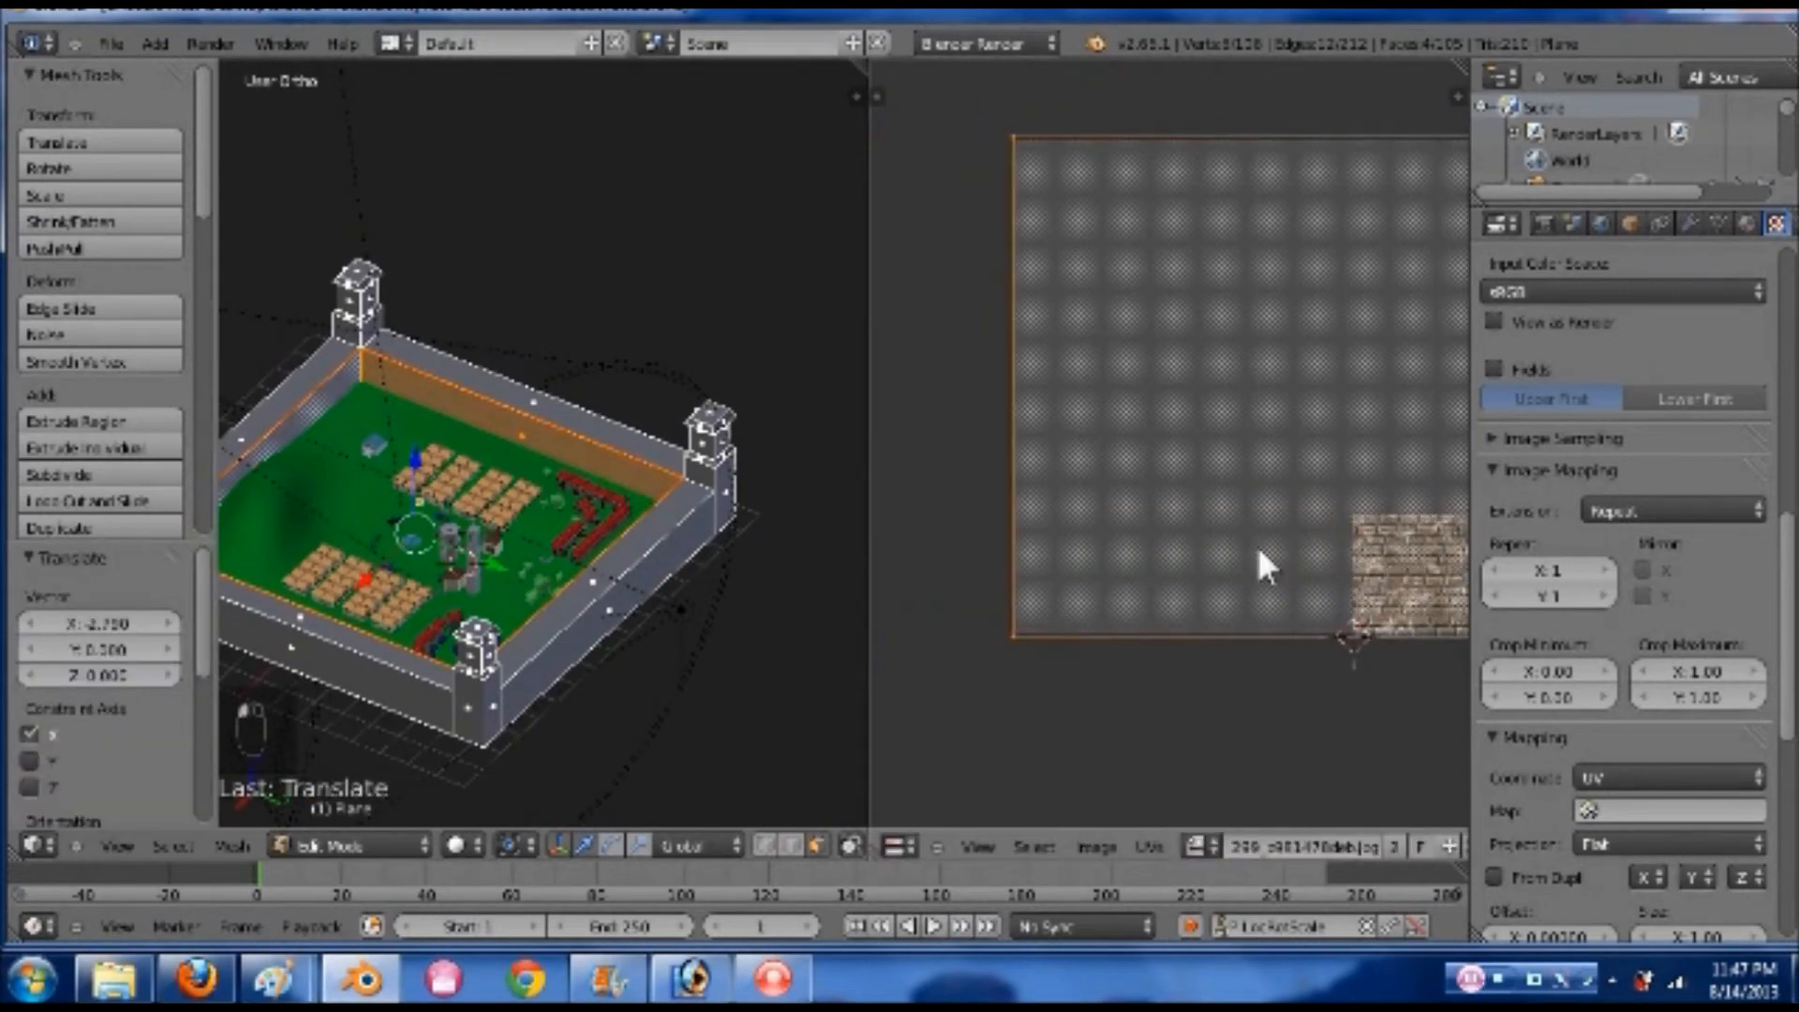
pyautogui.press('g')
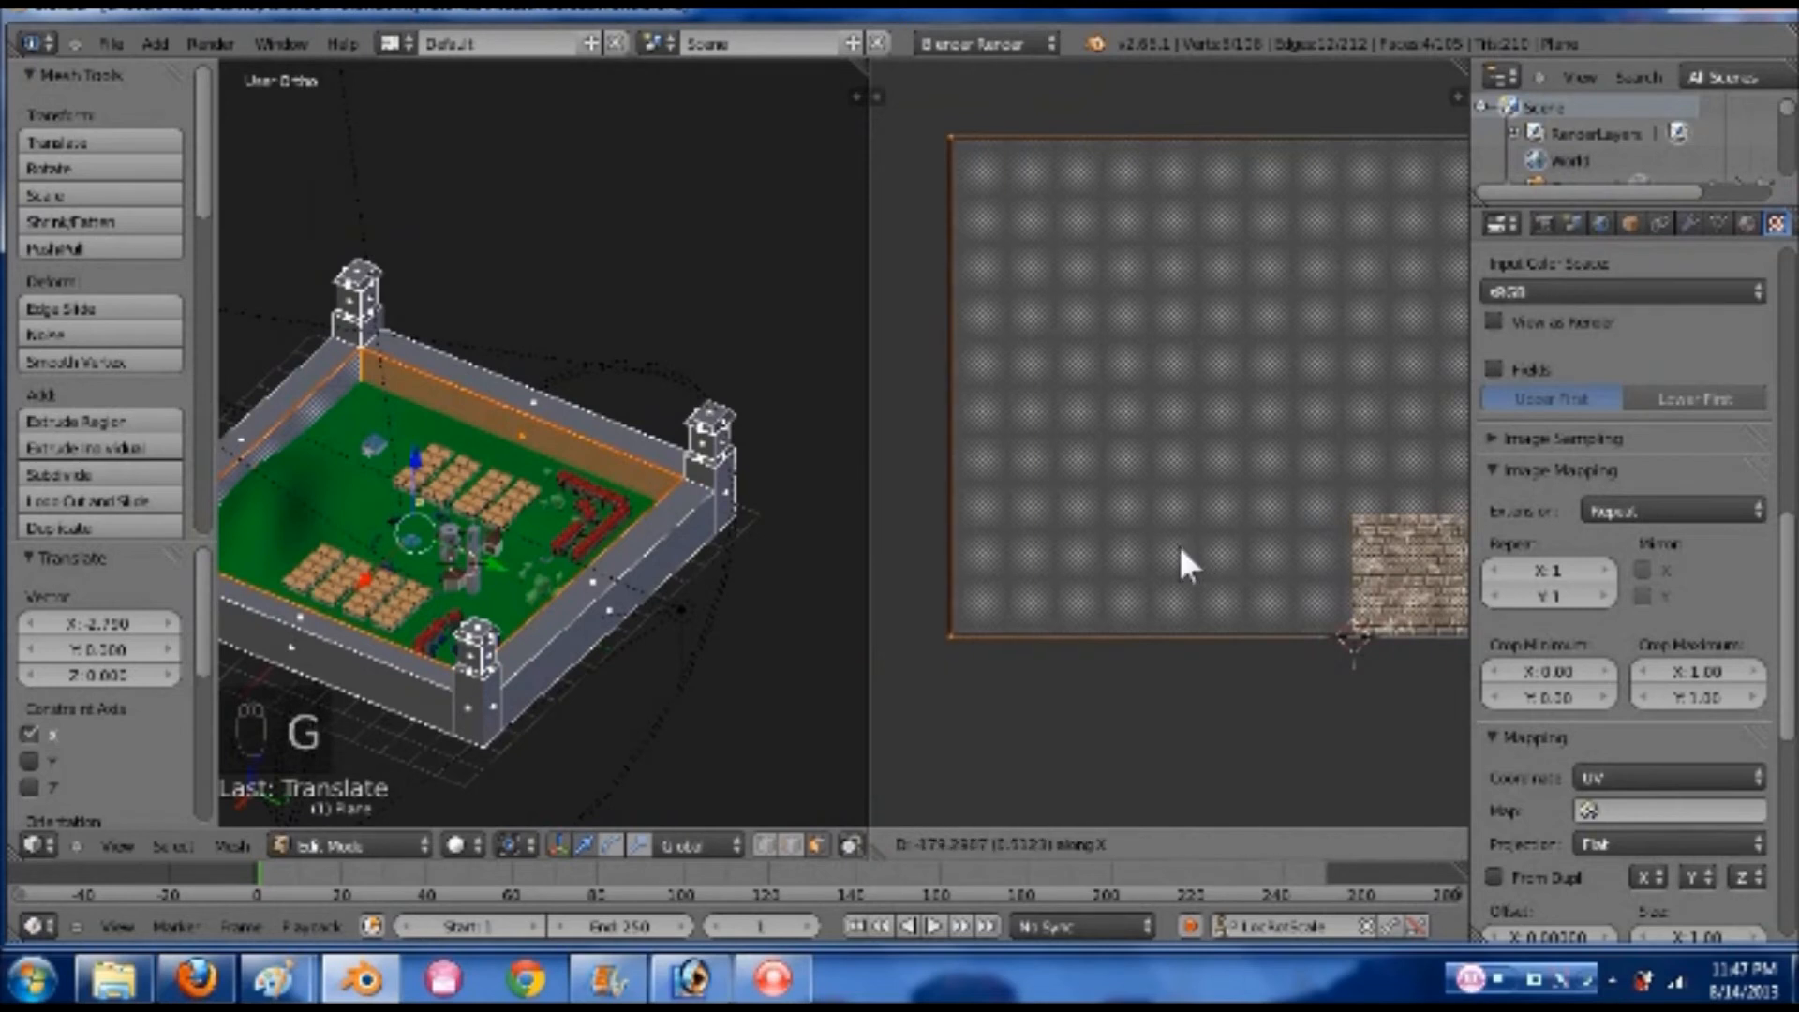
pyautogui.click(1172, 550)
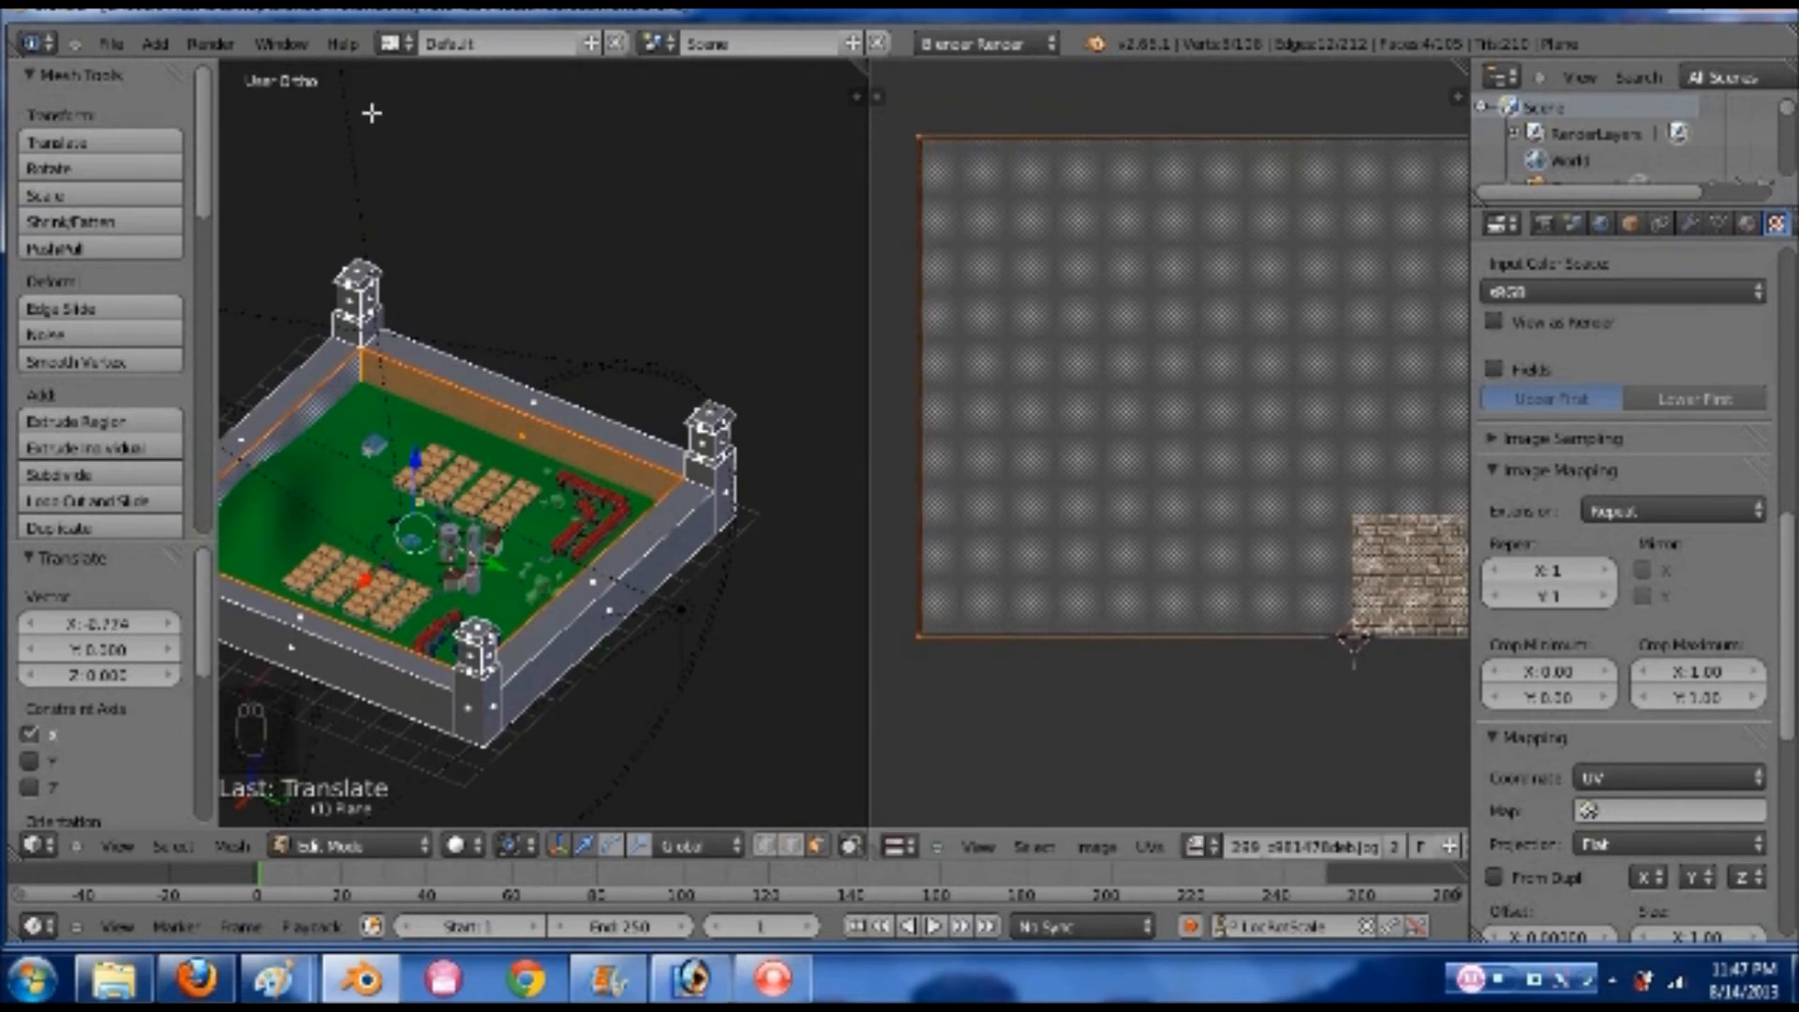
# - Render a still image of the scene to check the brick size on the wall, and return to the model
pyautogui.click(227, 42)
pyautogui.click(229, 65)
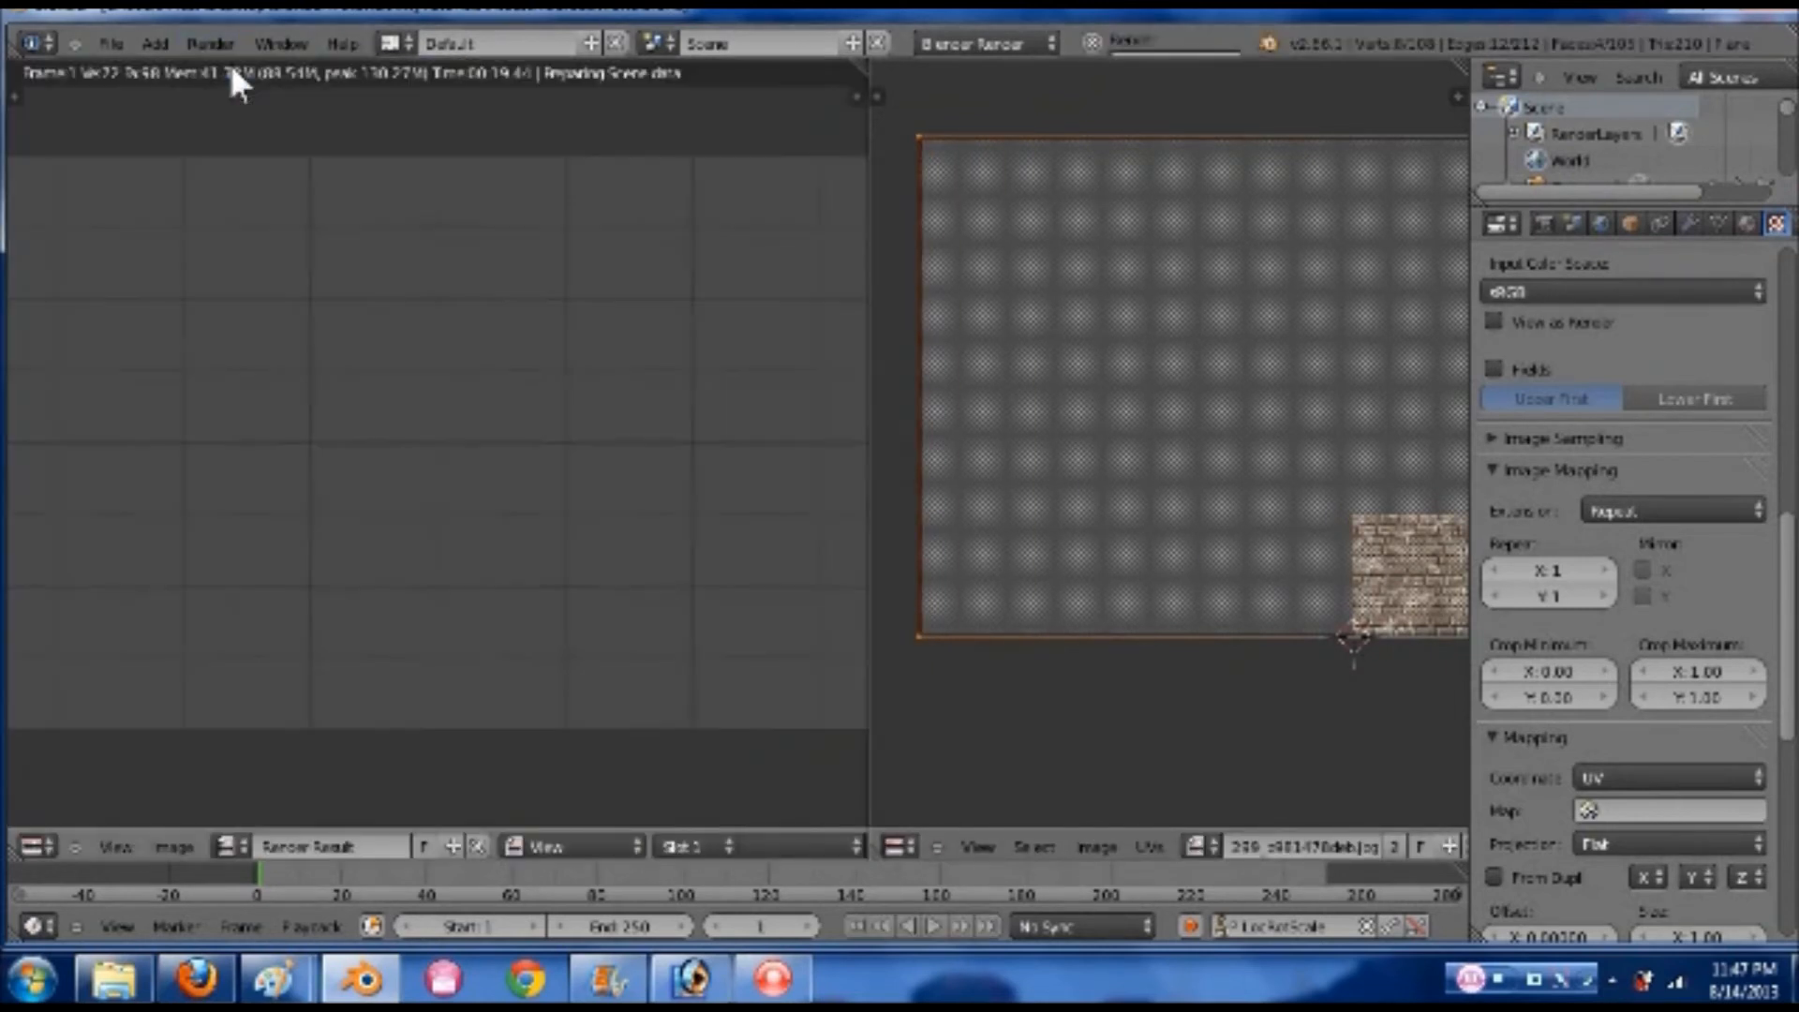
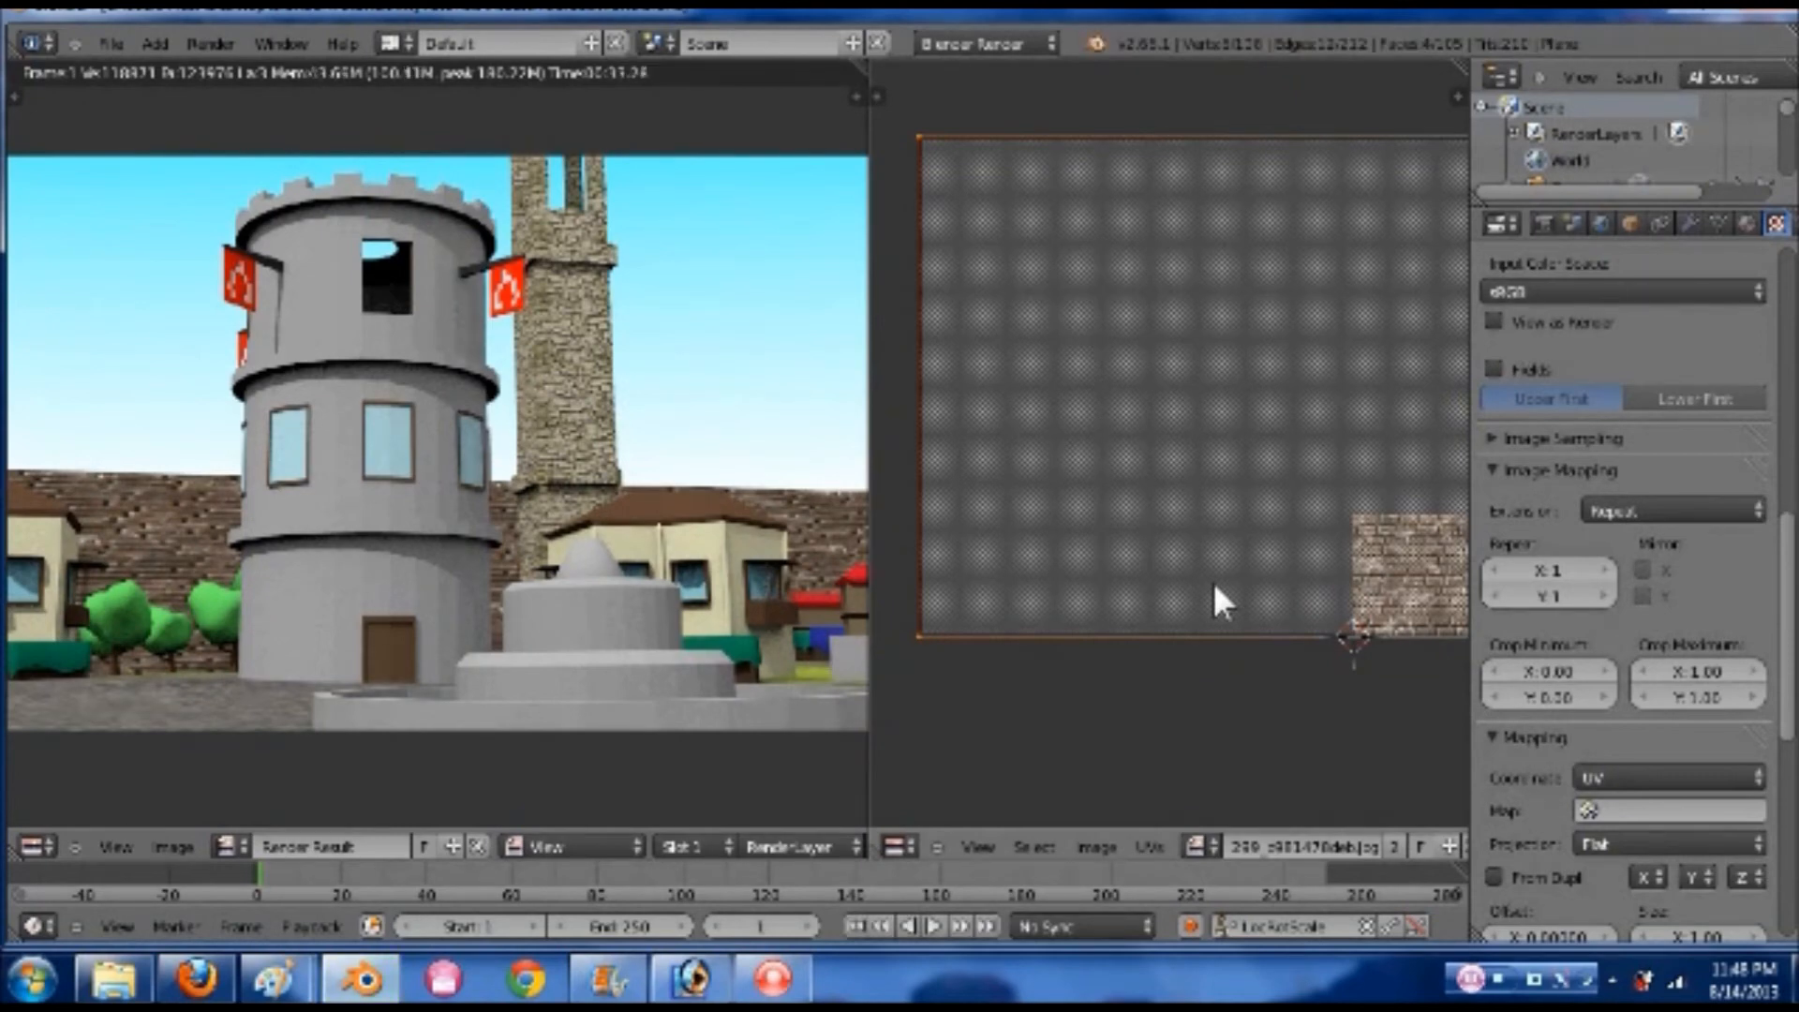
pyautogui.press('Escape')
pyautogui.press('Escape')
# - Widen the inner wall's UV layout by moving its left corners about another 6.2 in the negative X direction
pyautogui.scroll(-3, 1012, 562)
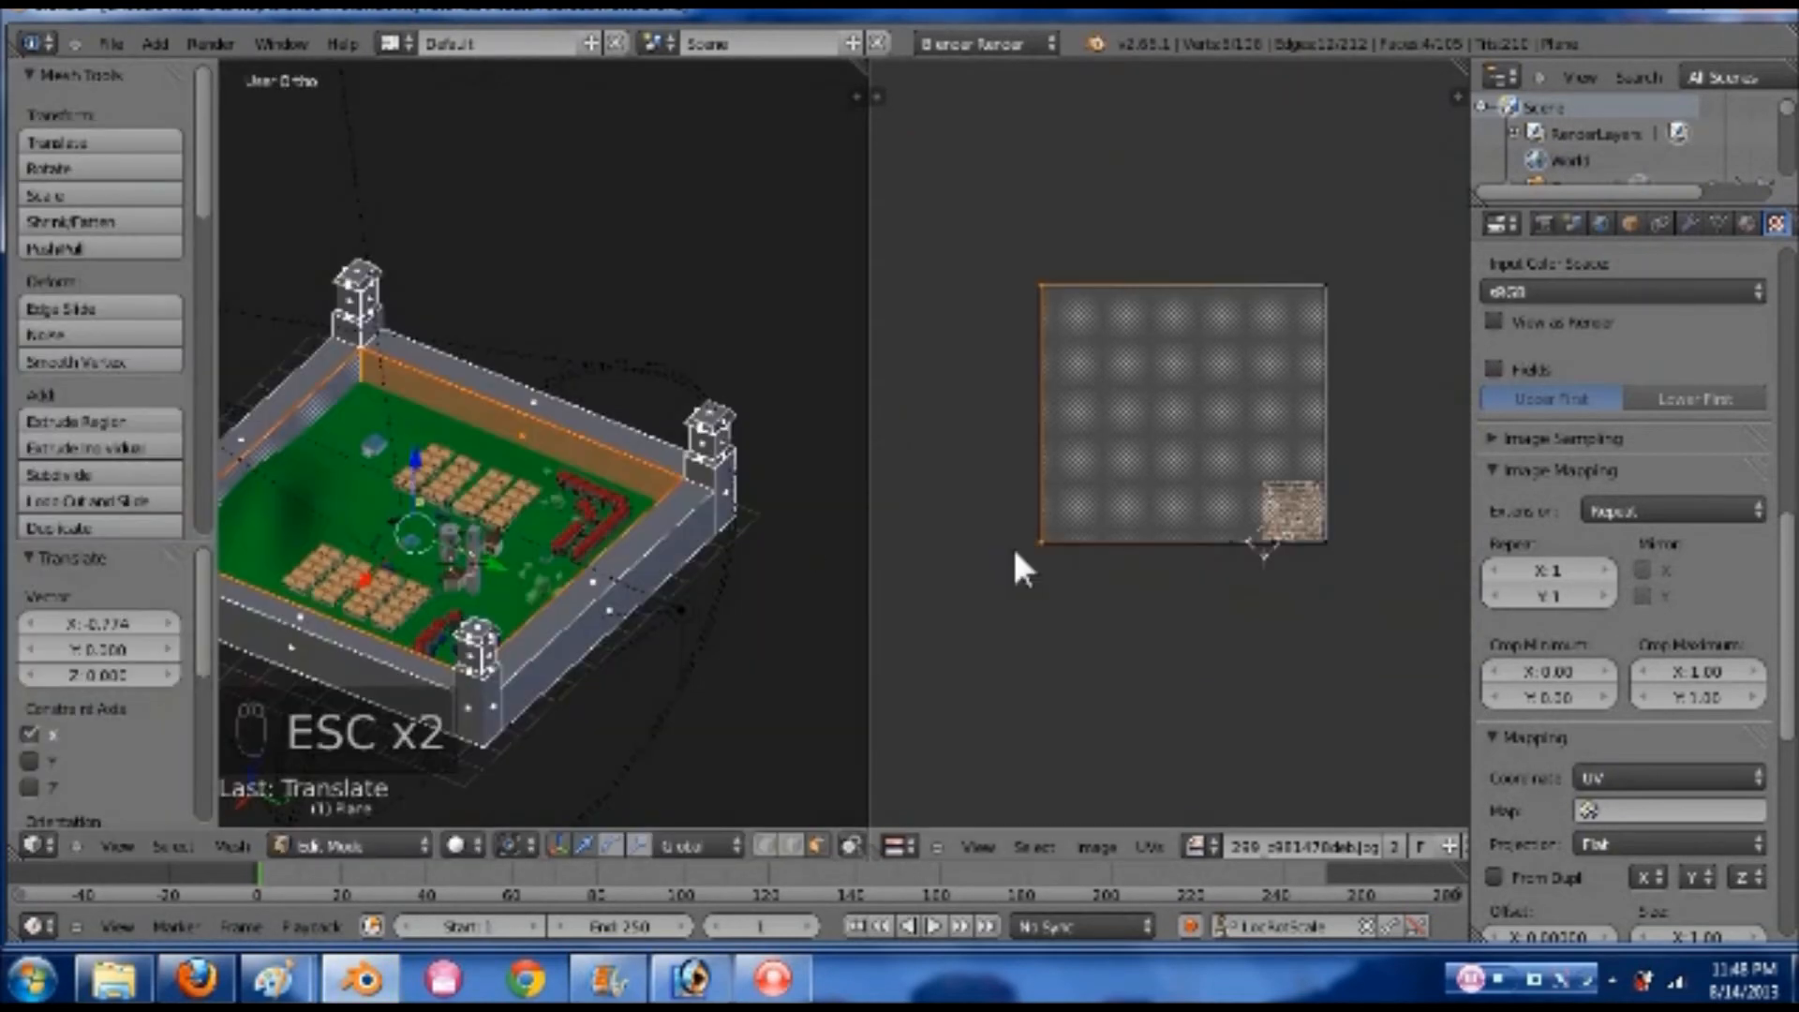
pyautogui.scroll(-2, 1096, 535)
pyautogui.scroll(-1, 1098, 530)
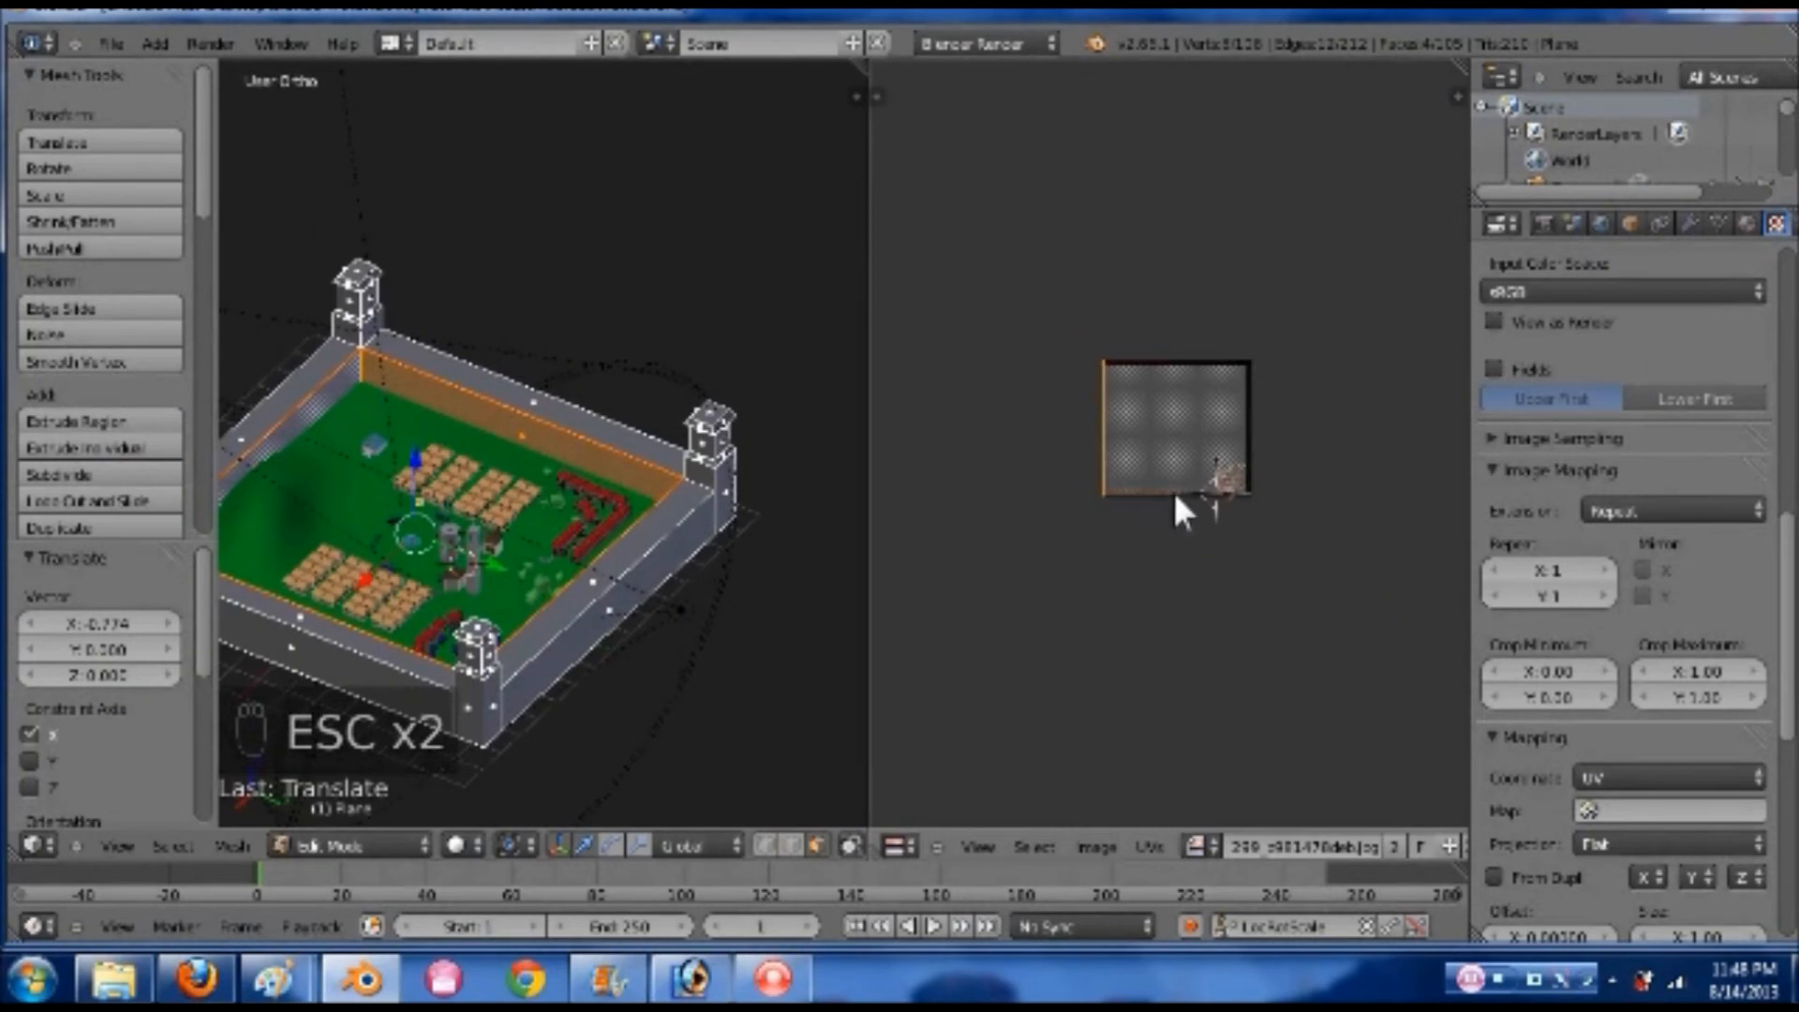
pyautogui.press('g')
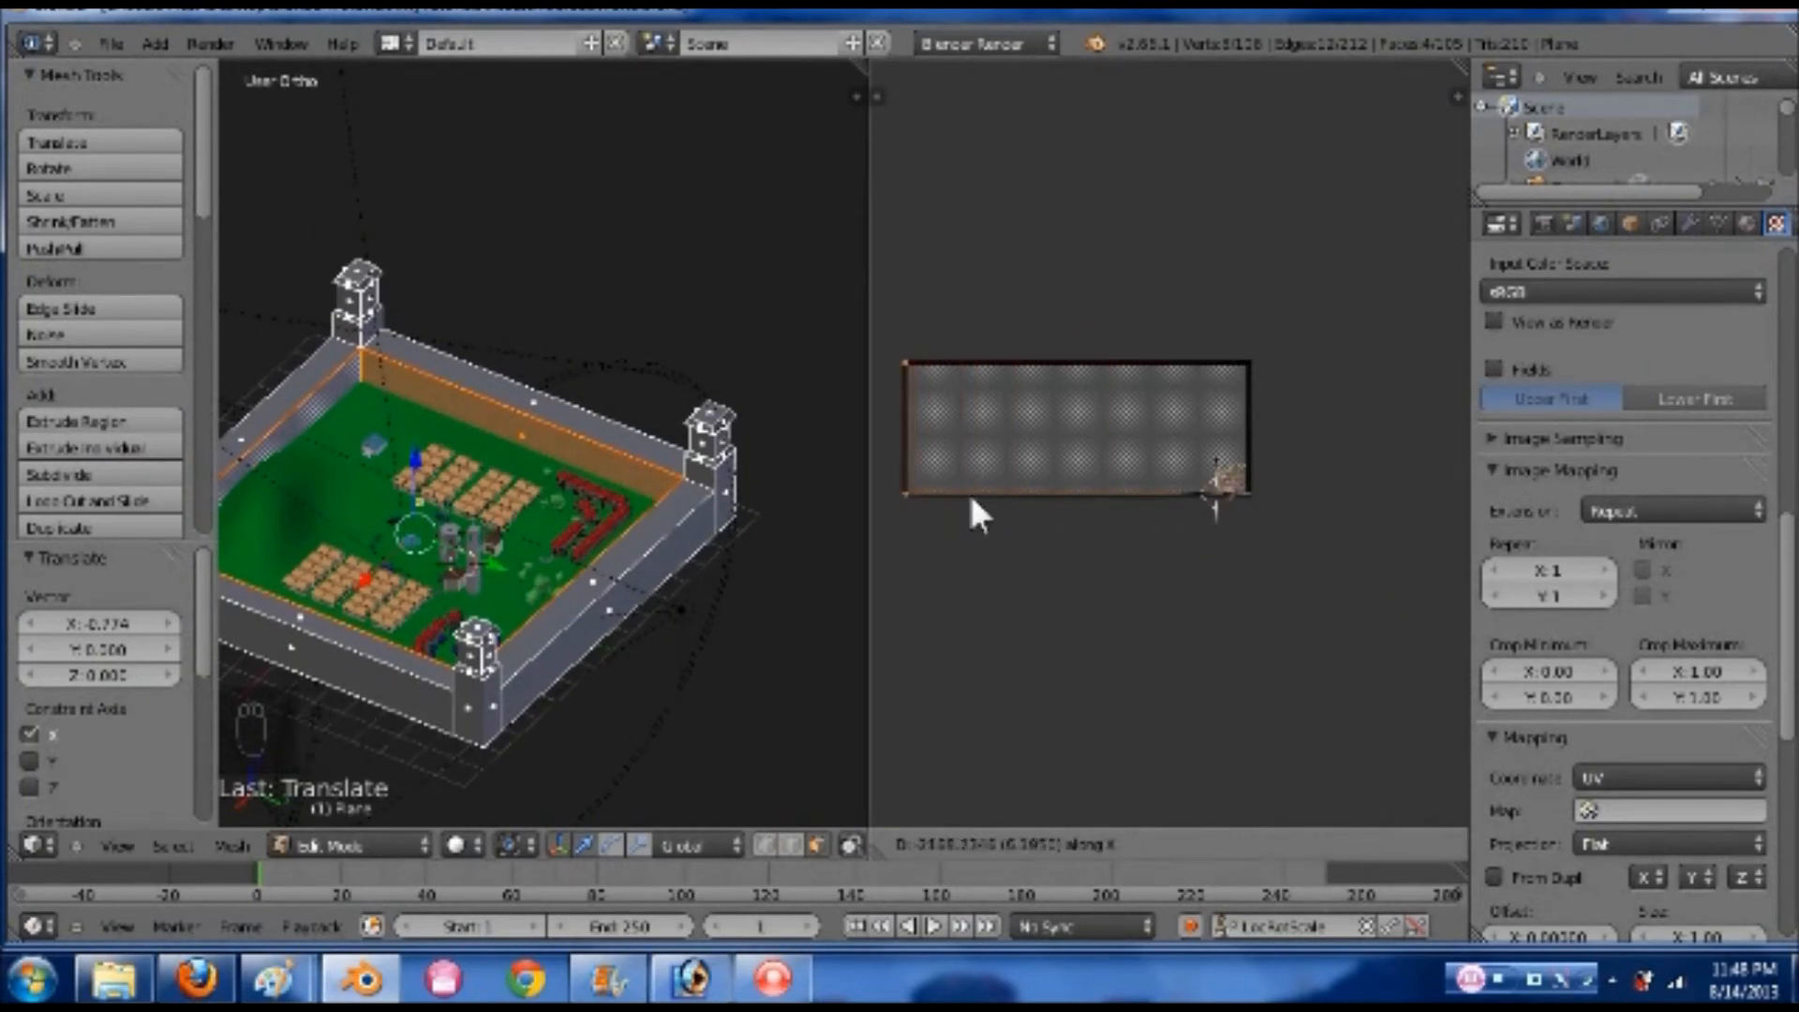
pyautogui.click(984, 517)
# - Select only the two upper corners of the UV layout and move them about 3.79 up along Y
pyautogui.press('a')
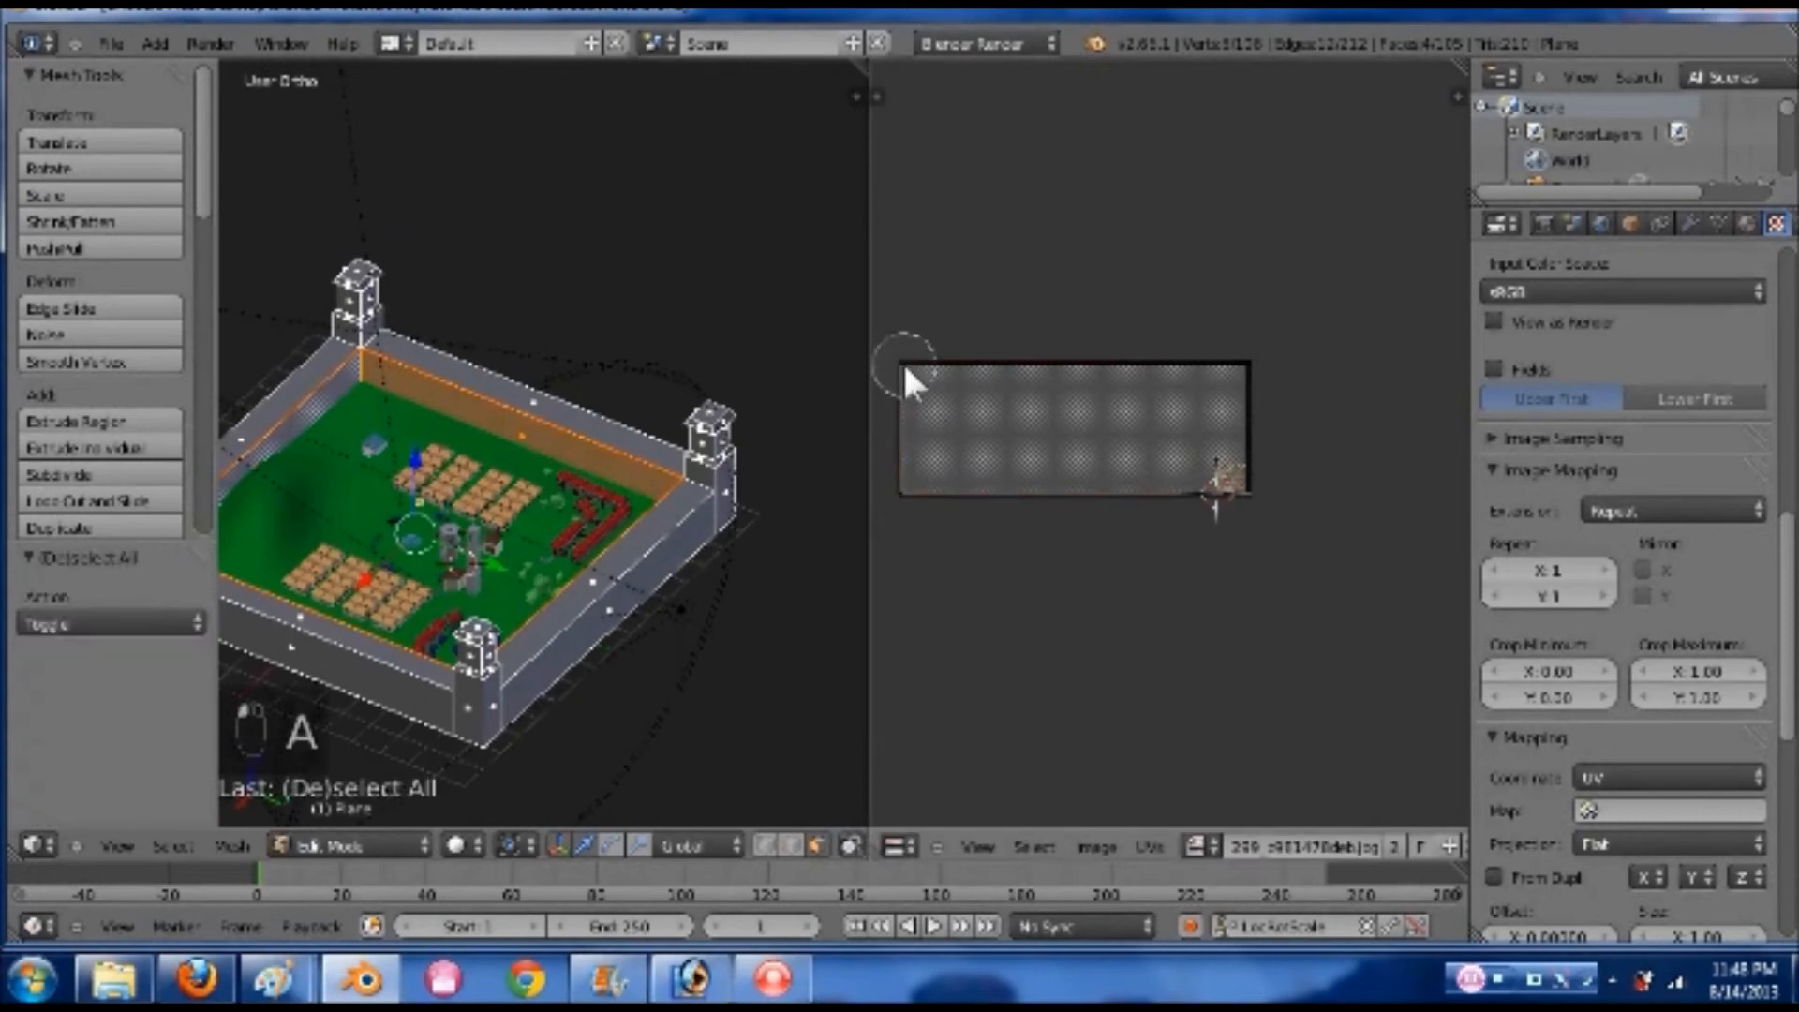
pyautogui.press('c')
pyautogui.click(1246, 364)
pyautogui.rightClick(1247, 364)
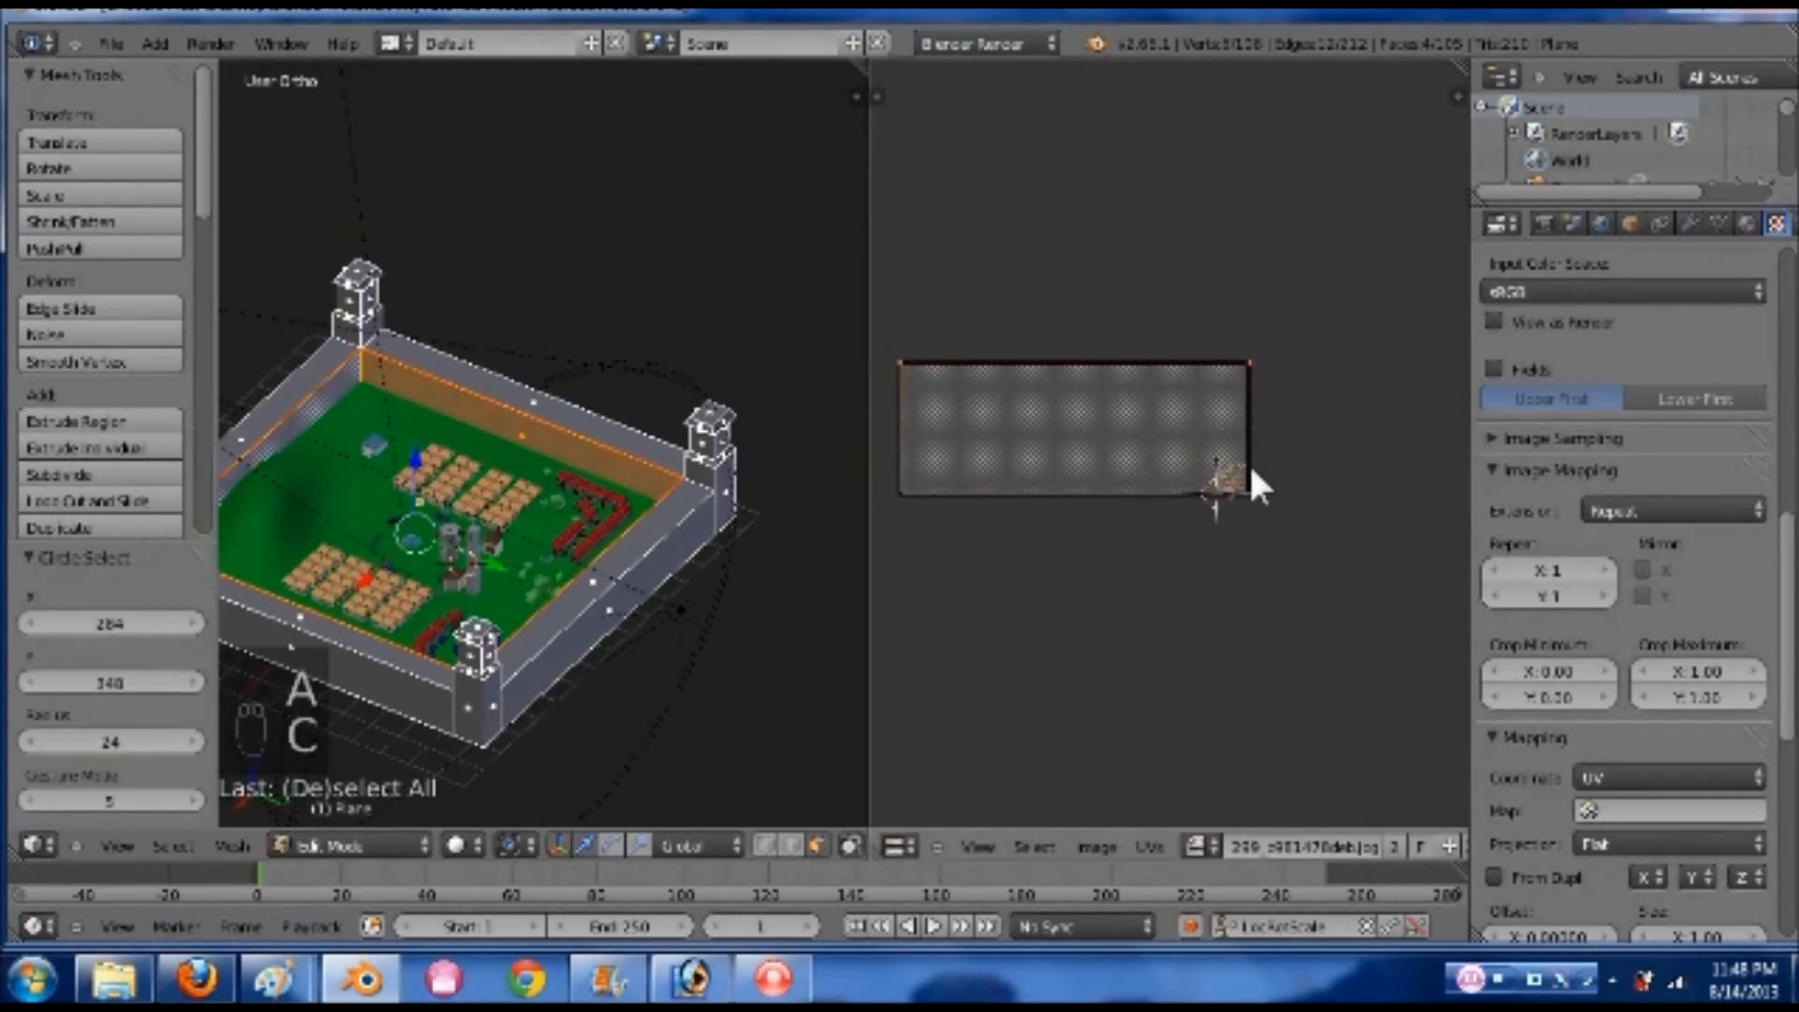
pyautogui.moveTo(1248, 463); pyautogui.dragTo(1250, 613, button='middle')
pyautogui.scroll(-2, 1227, 609)
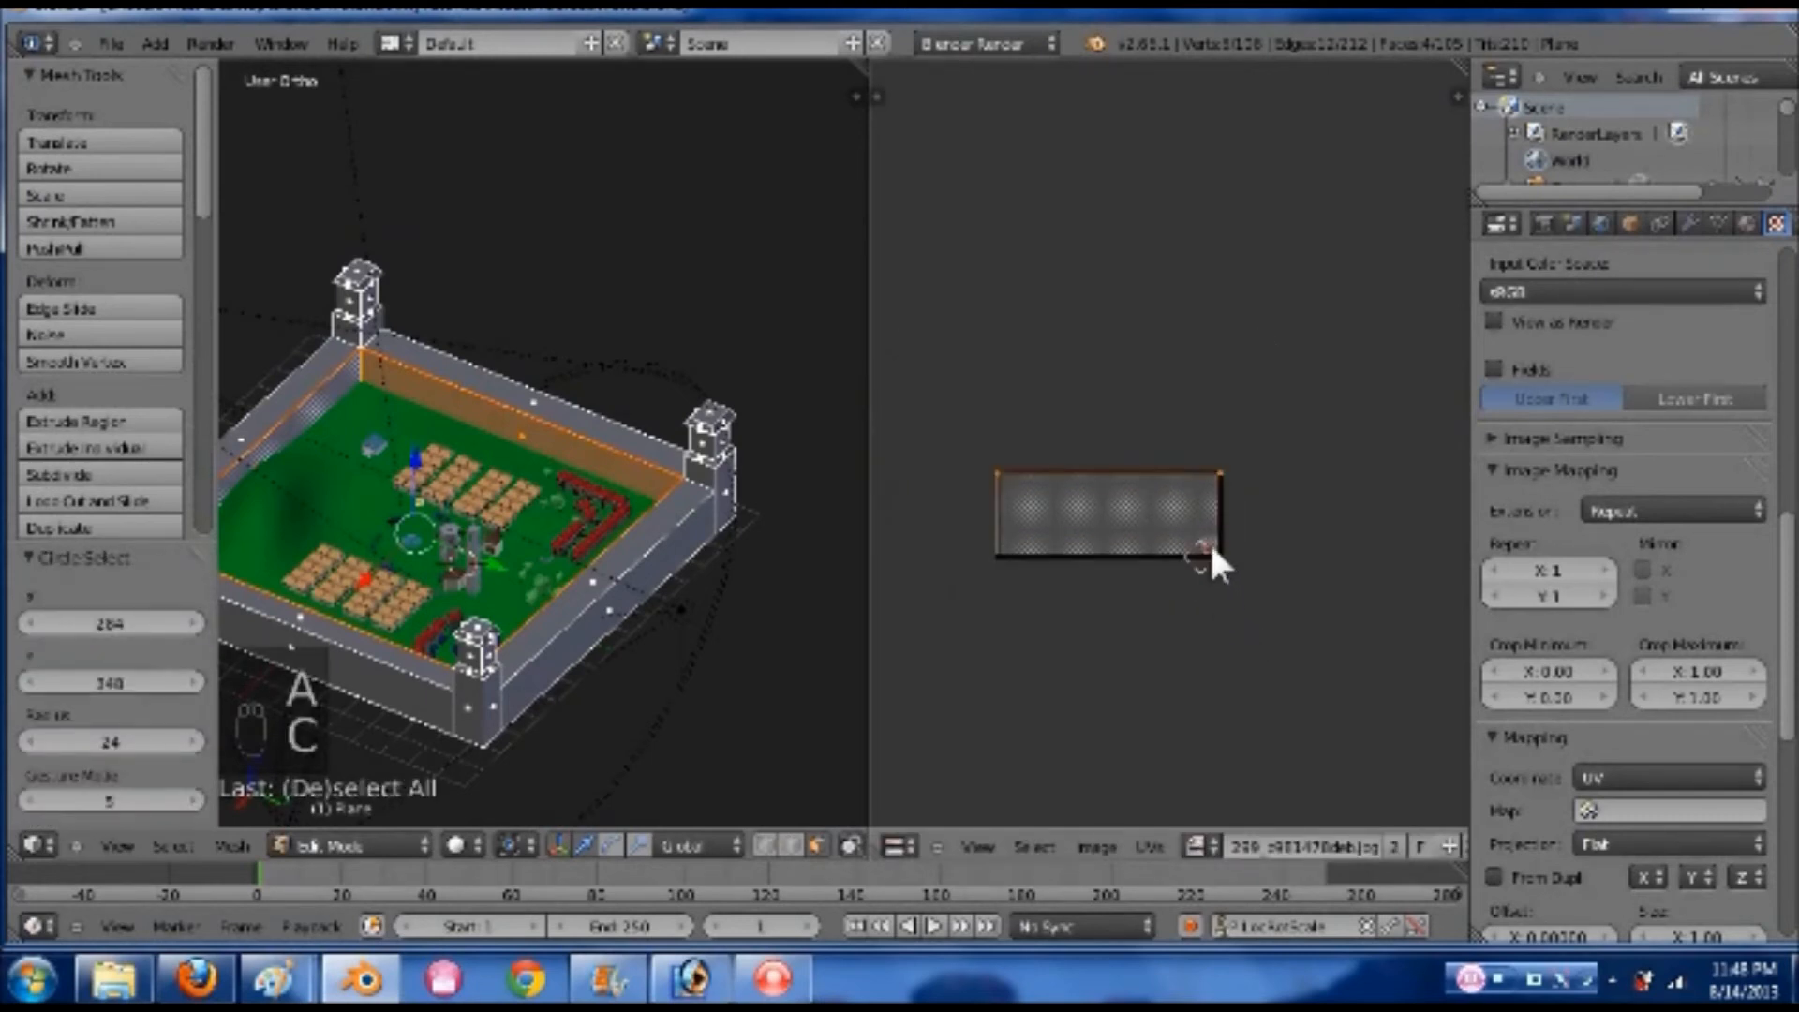
pyautogui.scroll(4, 1213, 630)
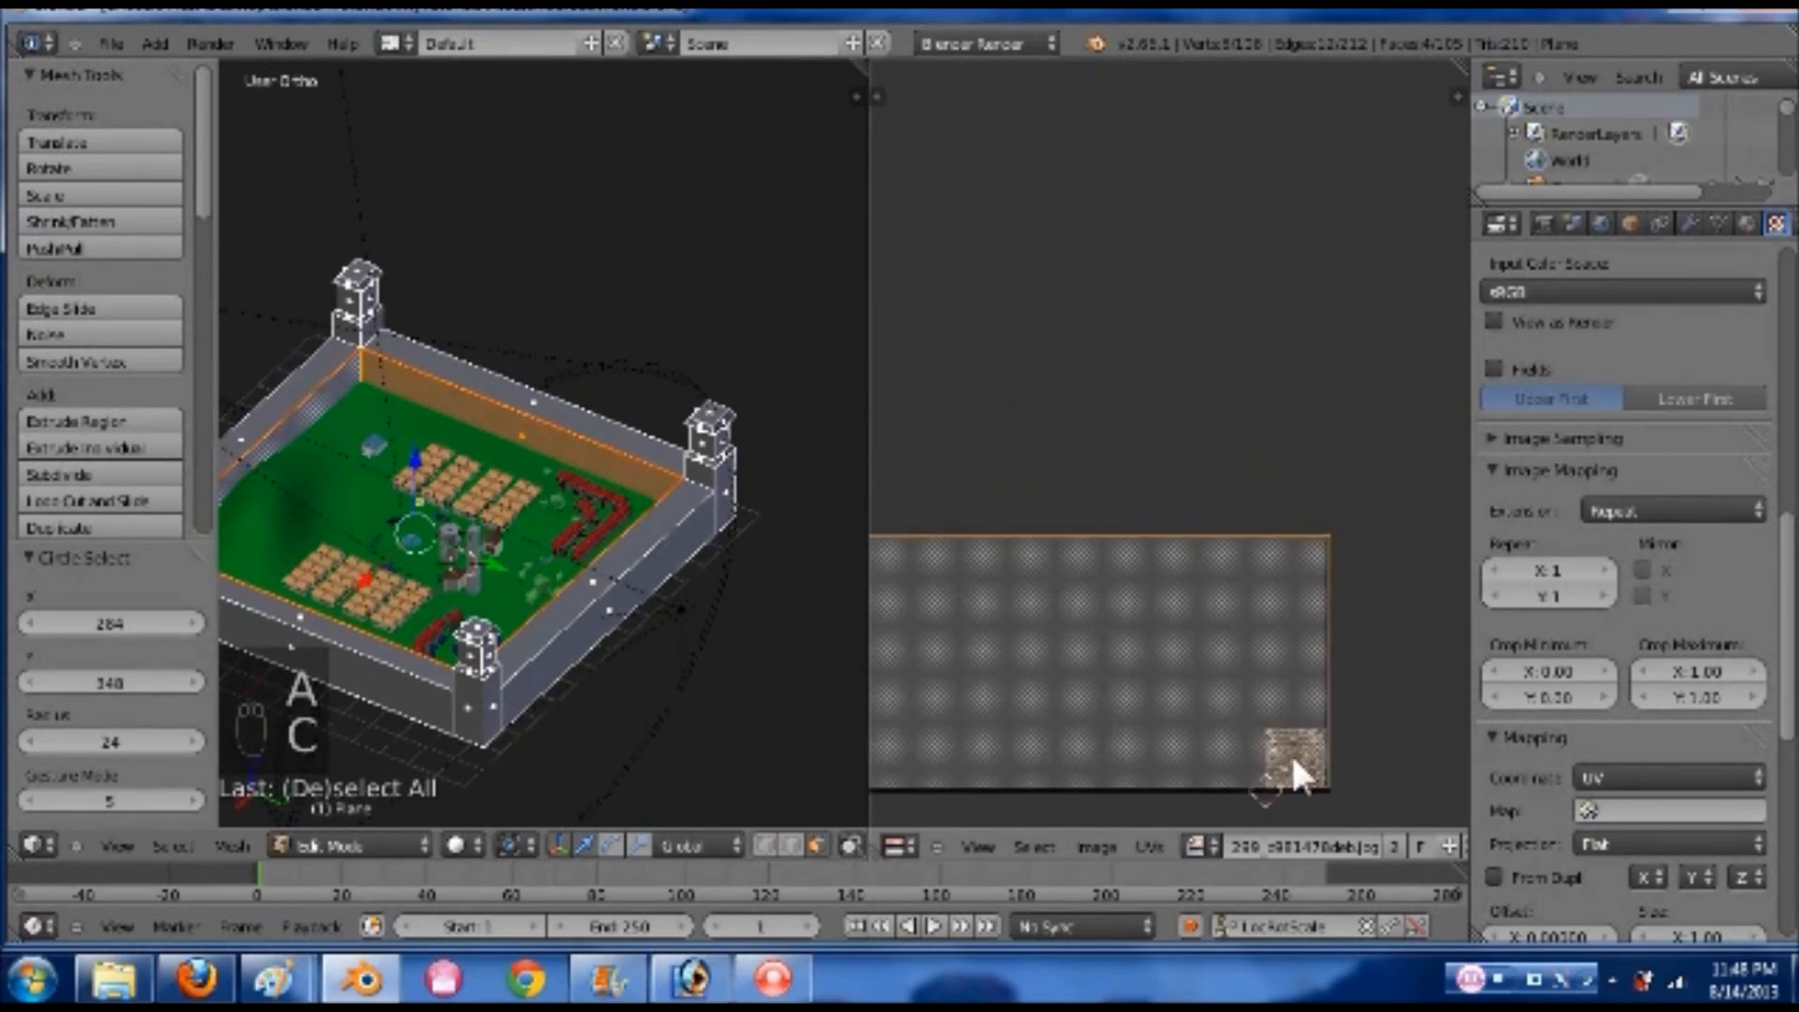
pyautogui.scroll(-3, 1297, 764)
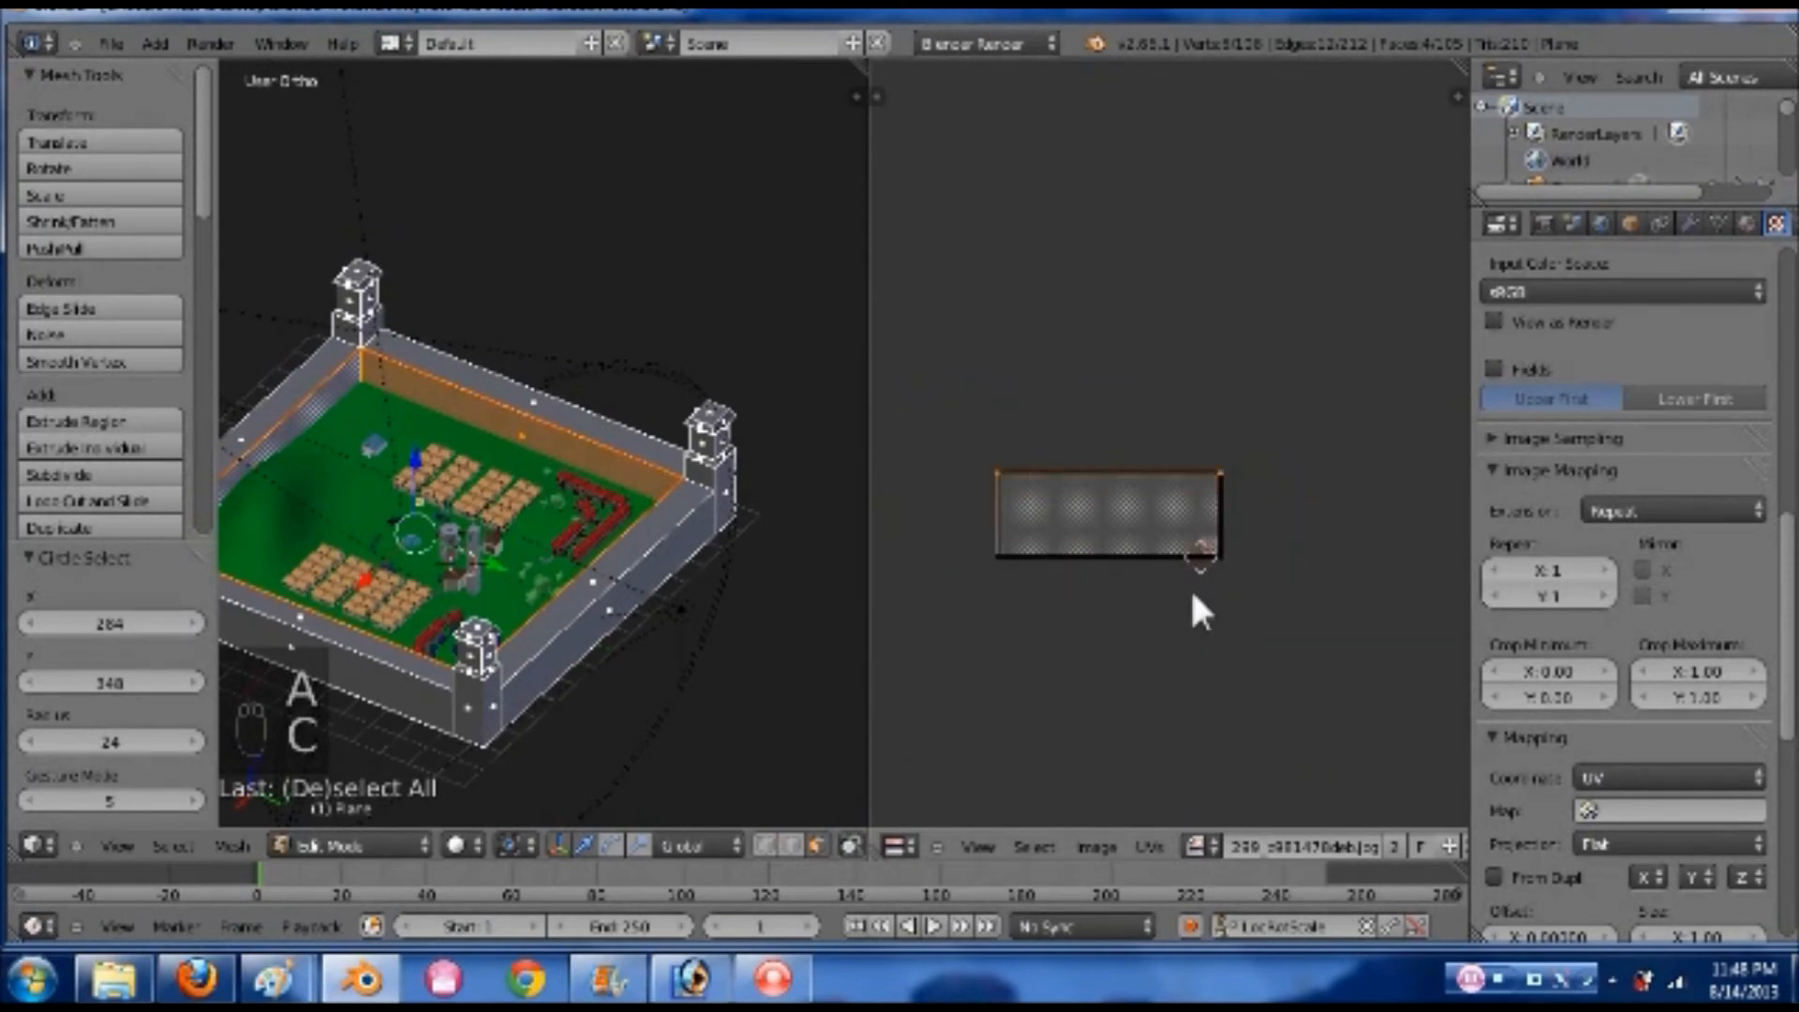
pyautogui.scroll(1, 1192, 596)
pyautogui.press('g')
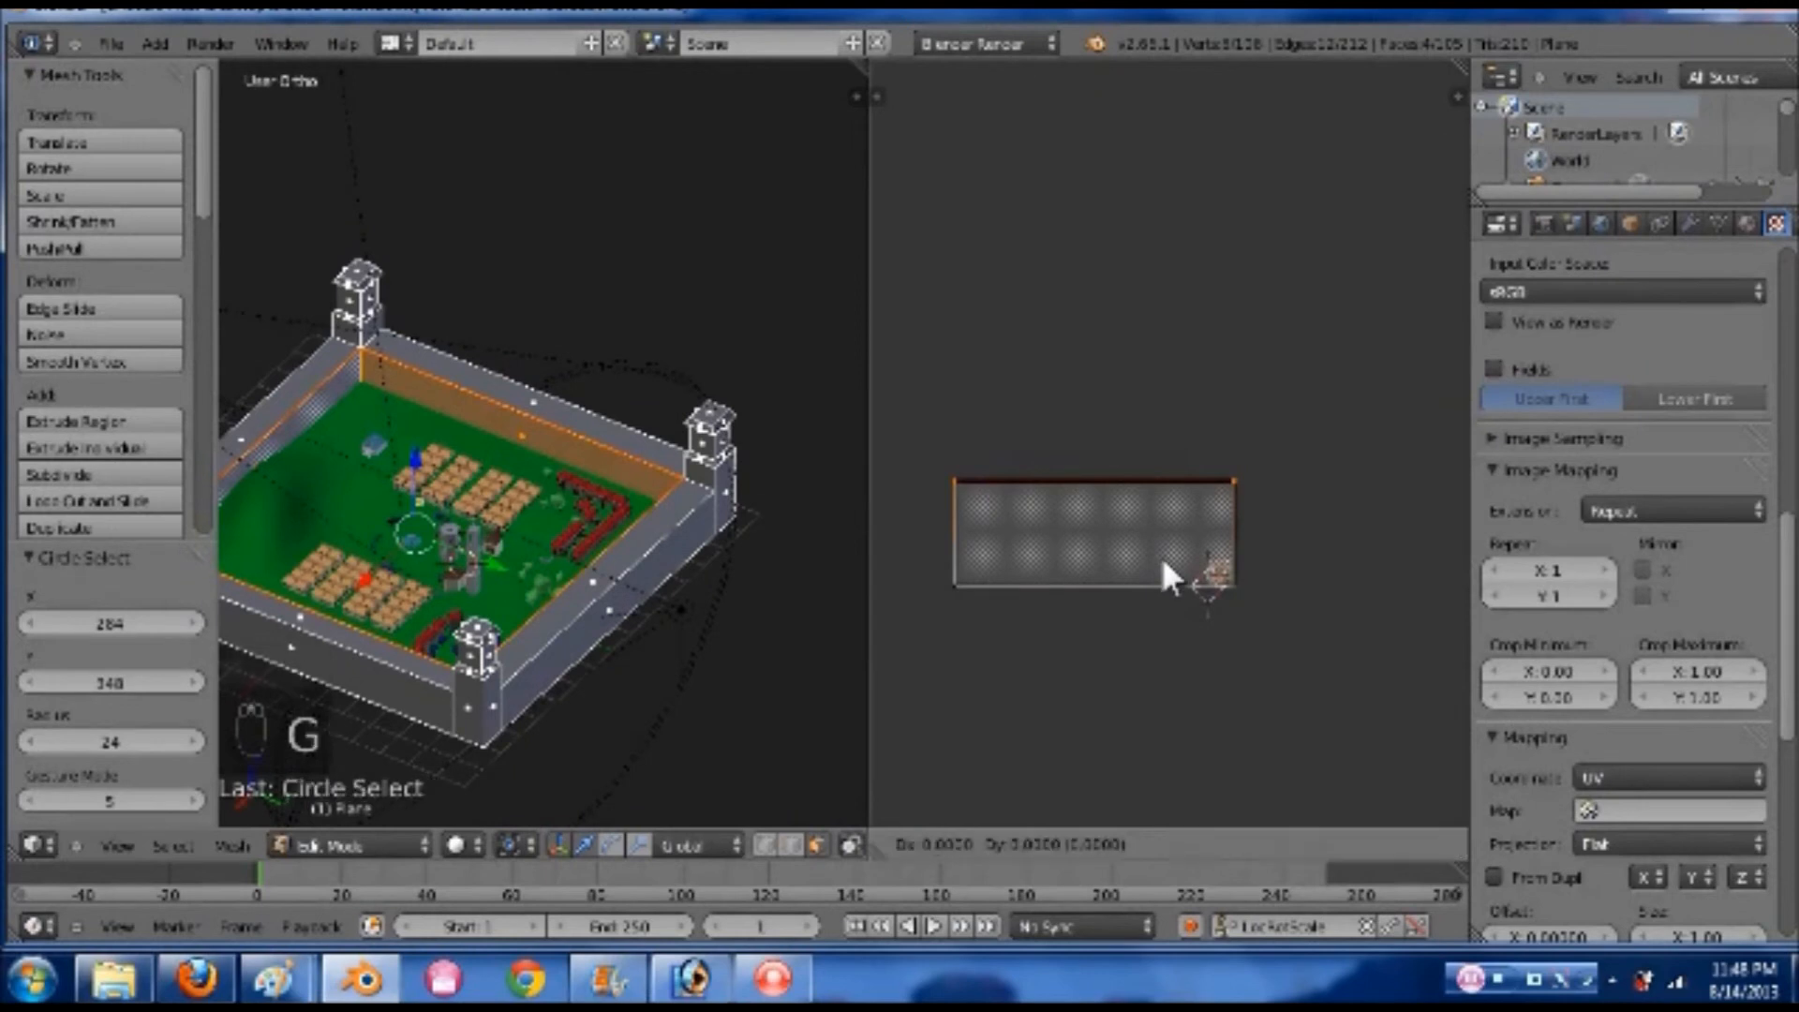
pyautogui.press('y')
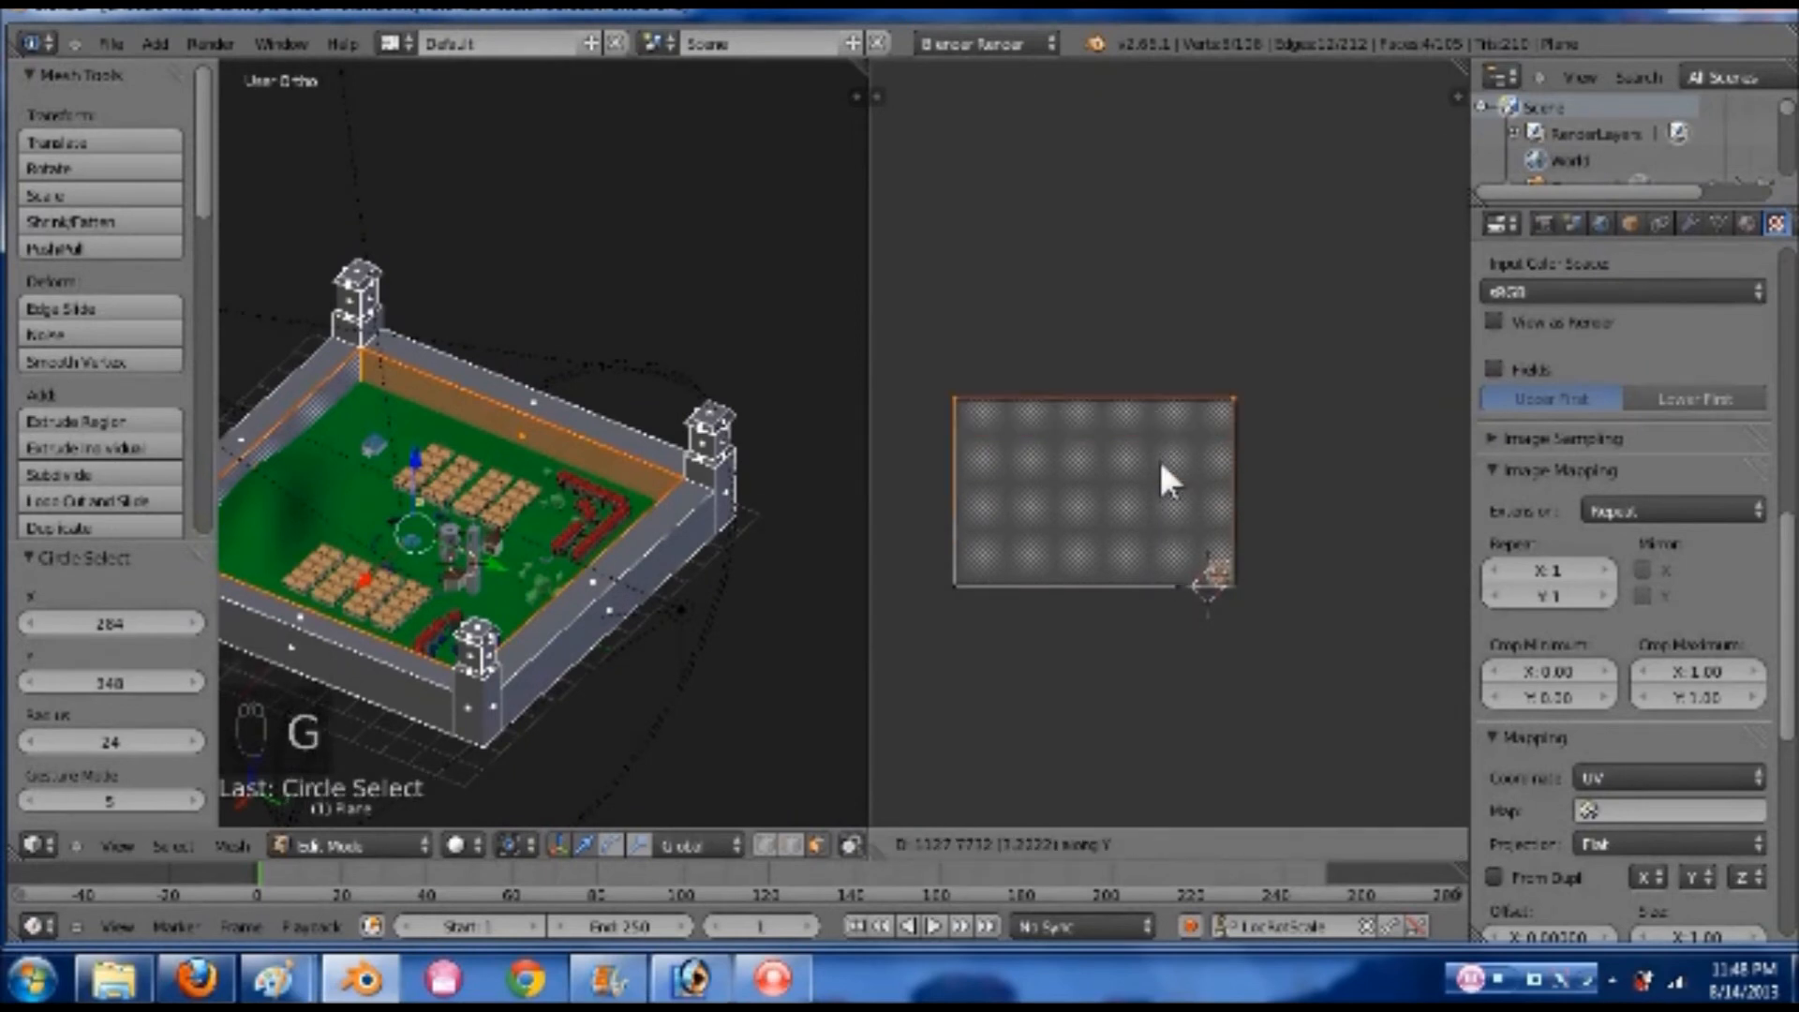
pyautogui.click(1121, 447)
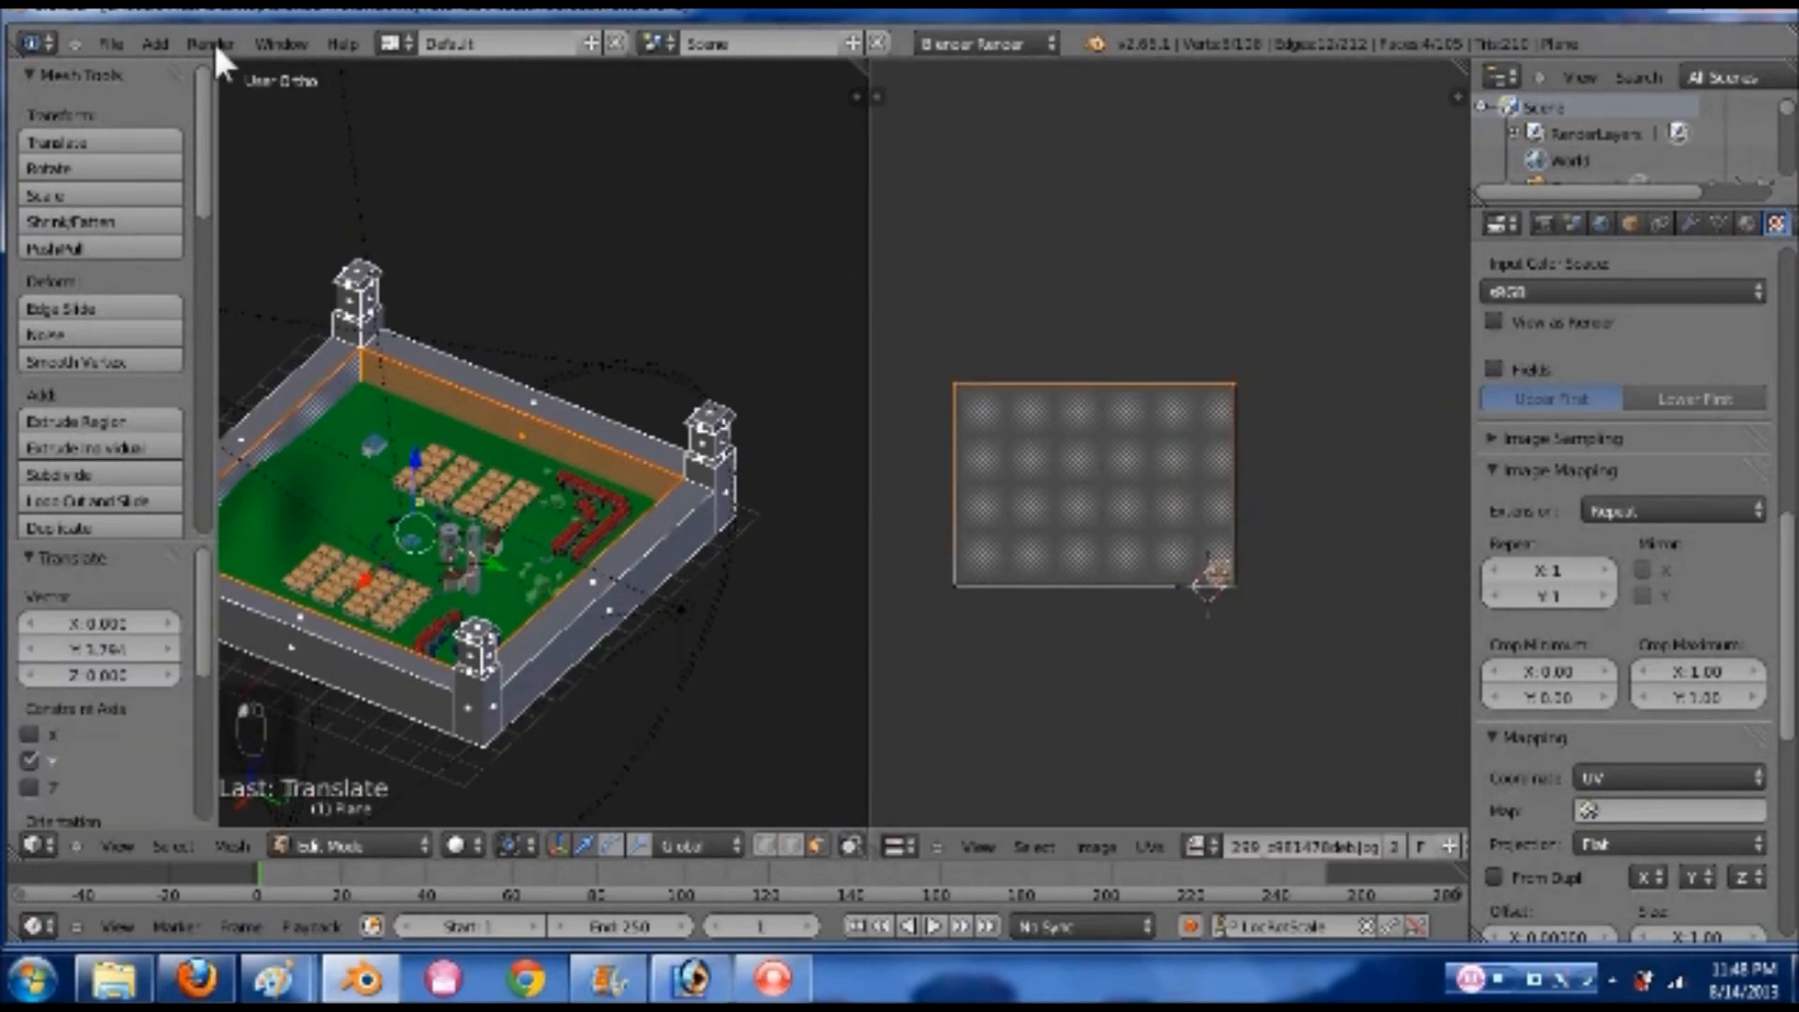
# - Start another still render to check the rescaled bricks, and stop it before it completes
pyautogui.click(212, 43)
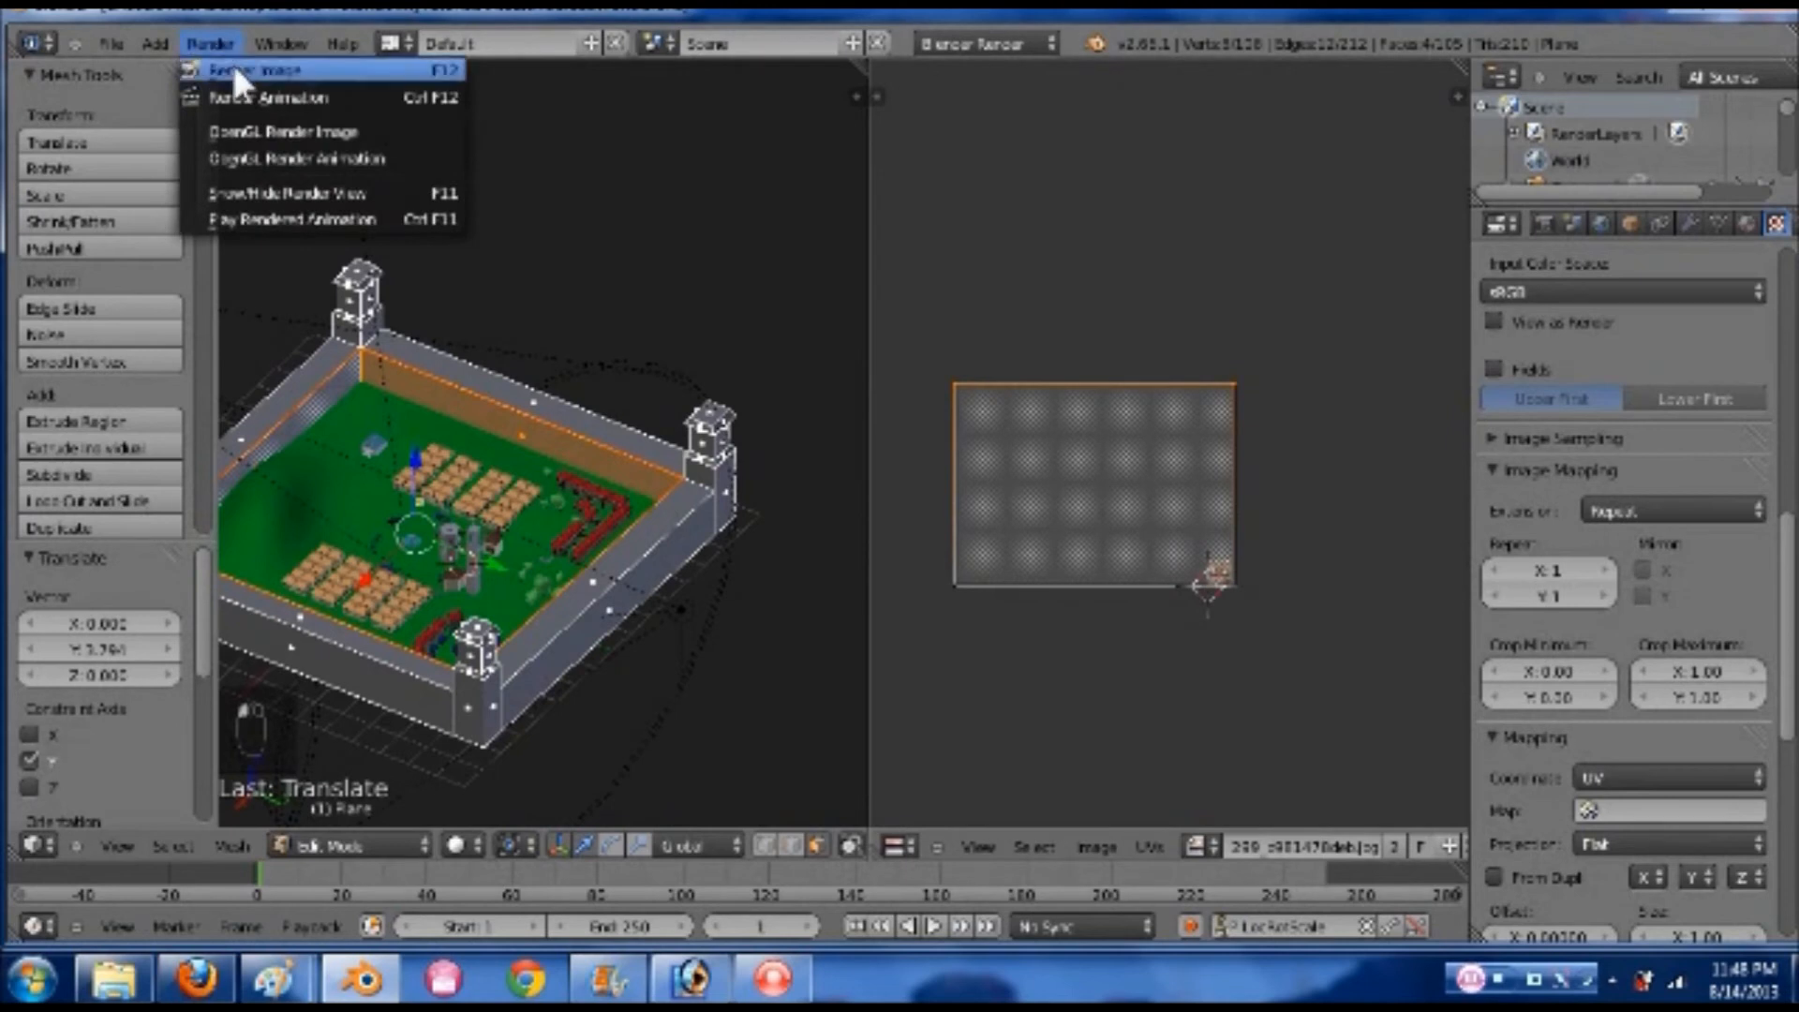
pyautogui.click(230, 68)
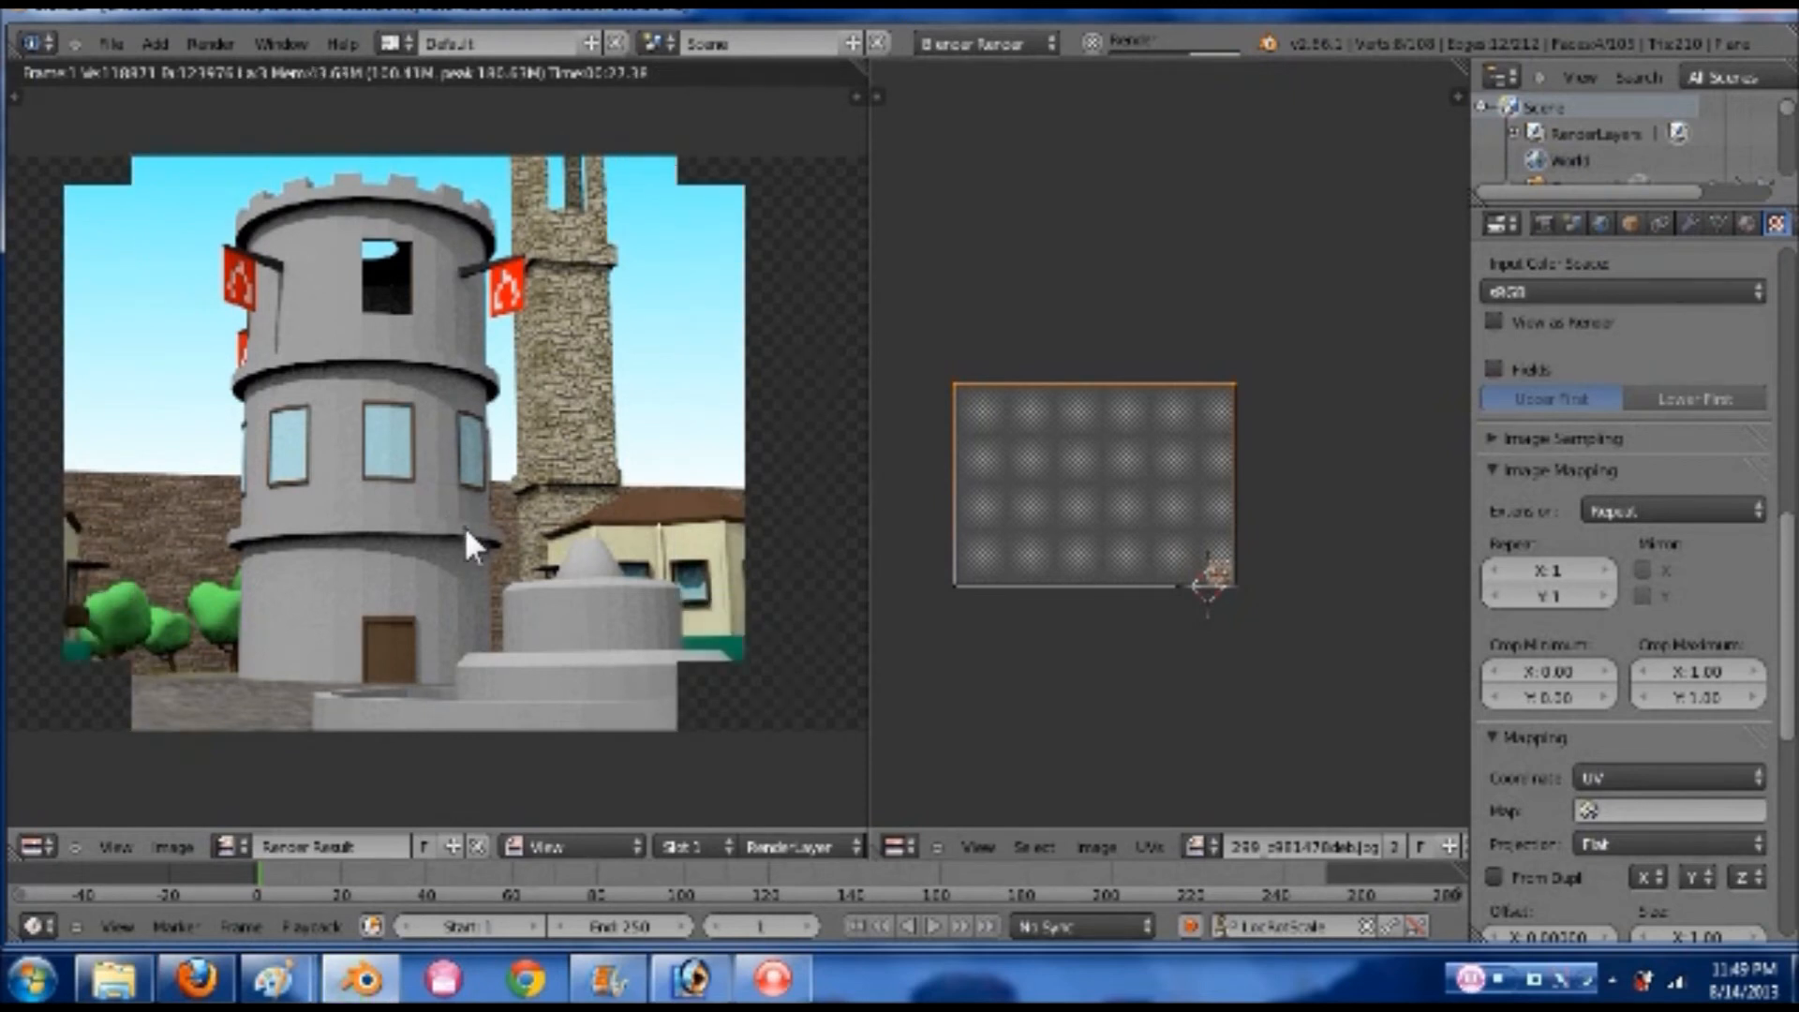
pyautogui.press('Escape')
pyautogui.press('Escape')
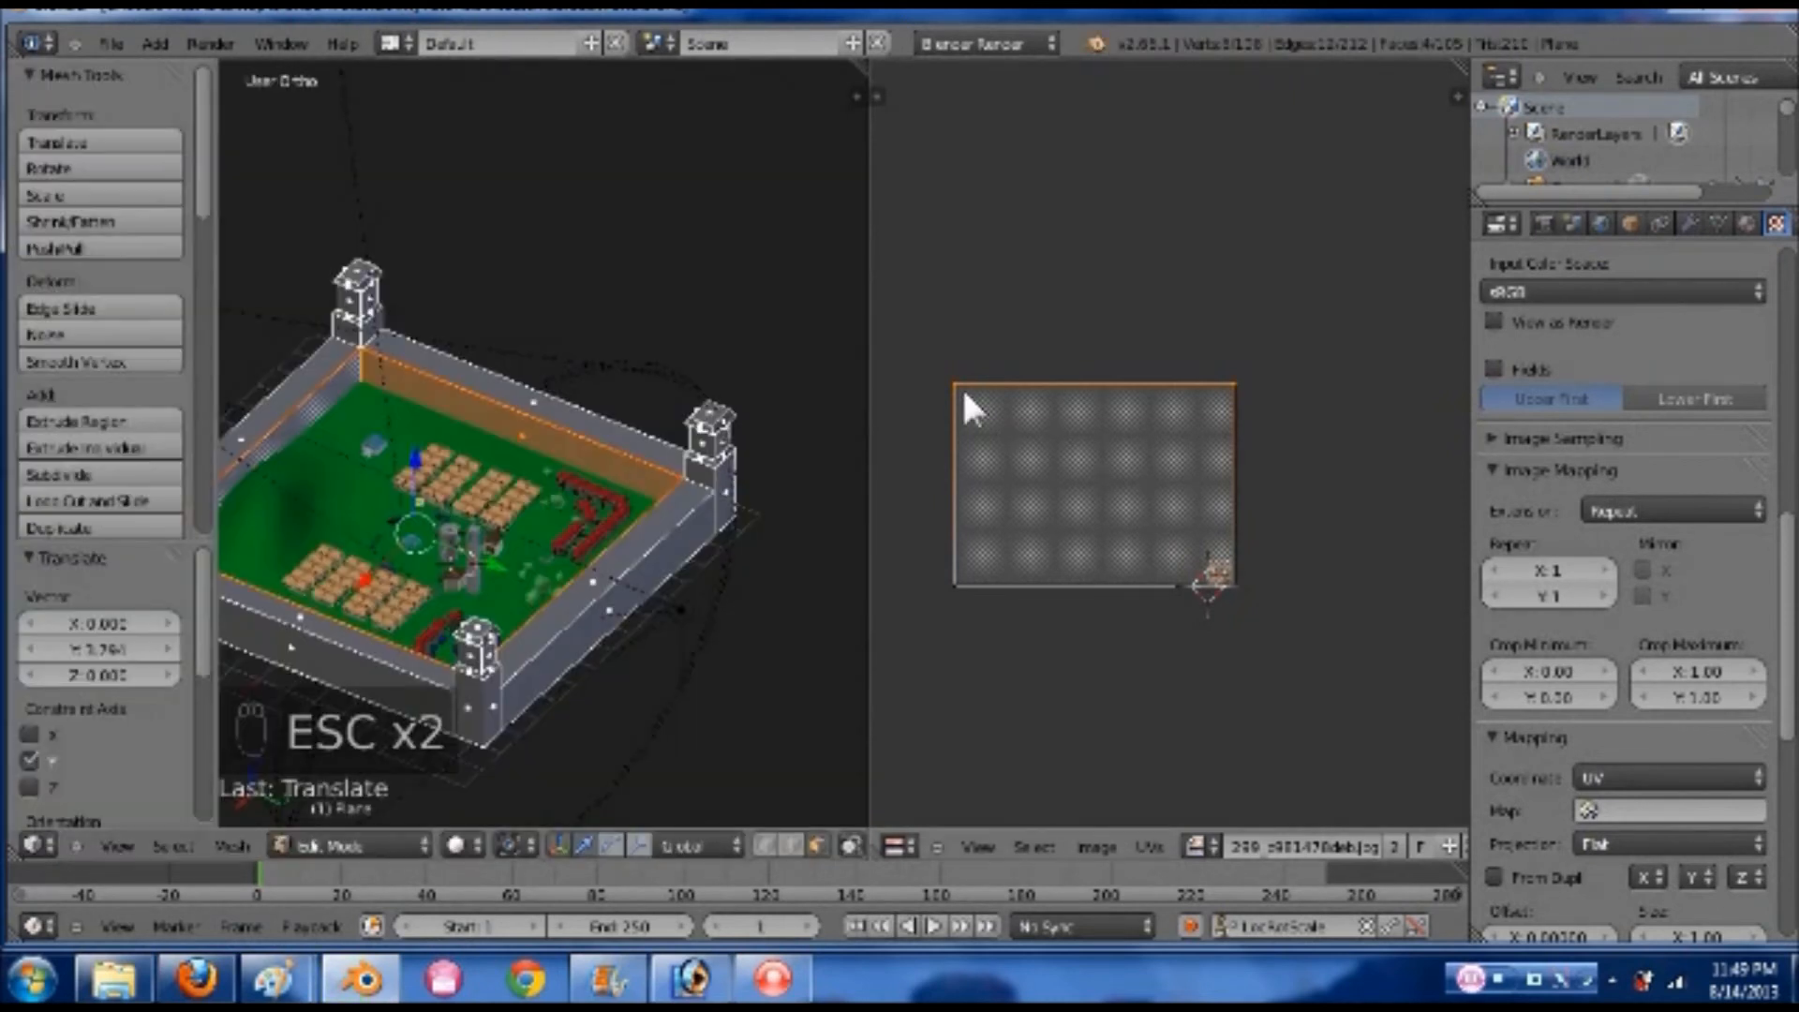
pyautogui.press('a')
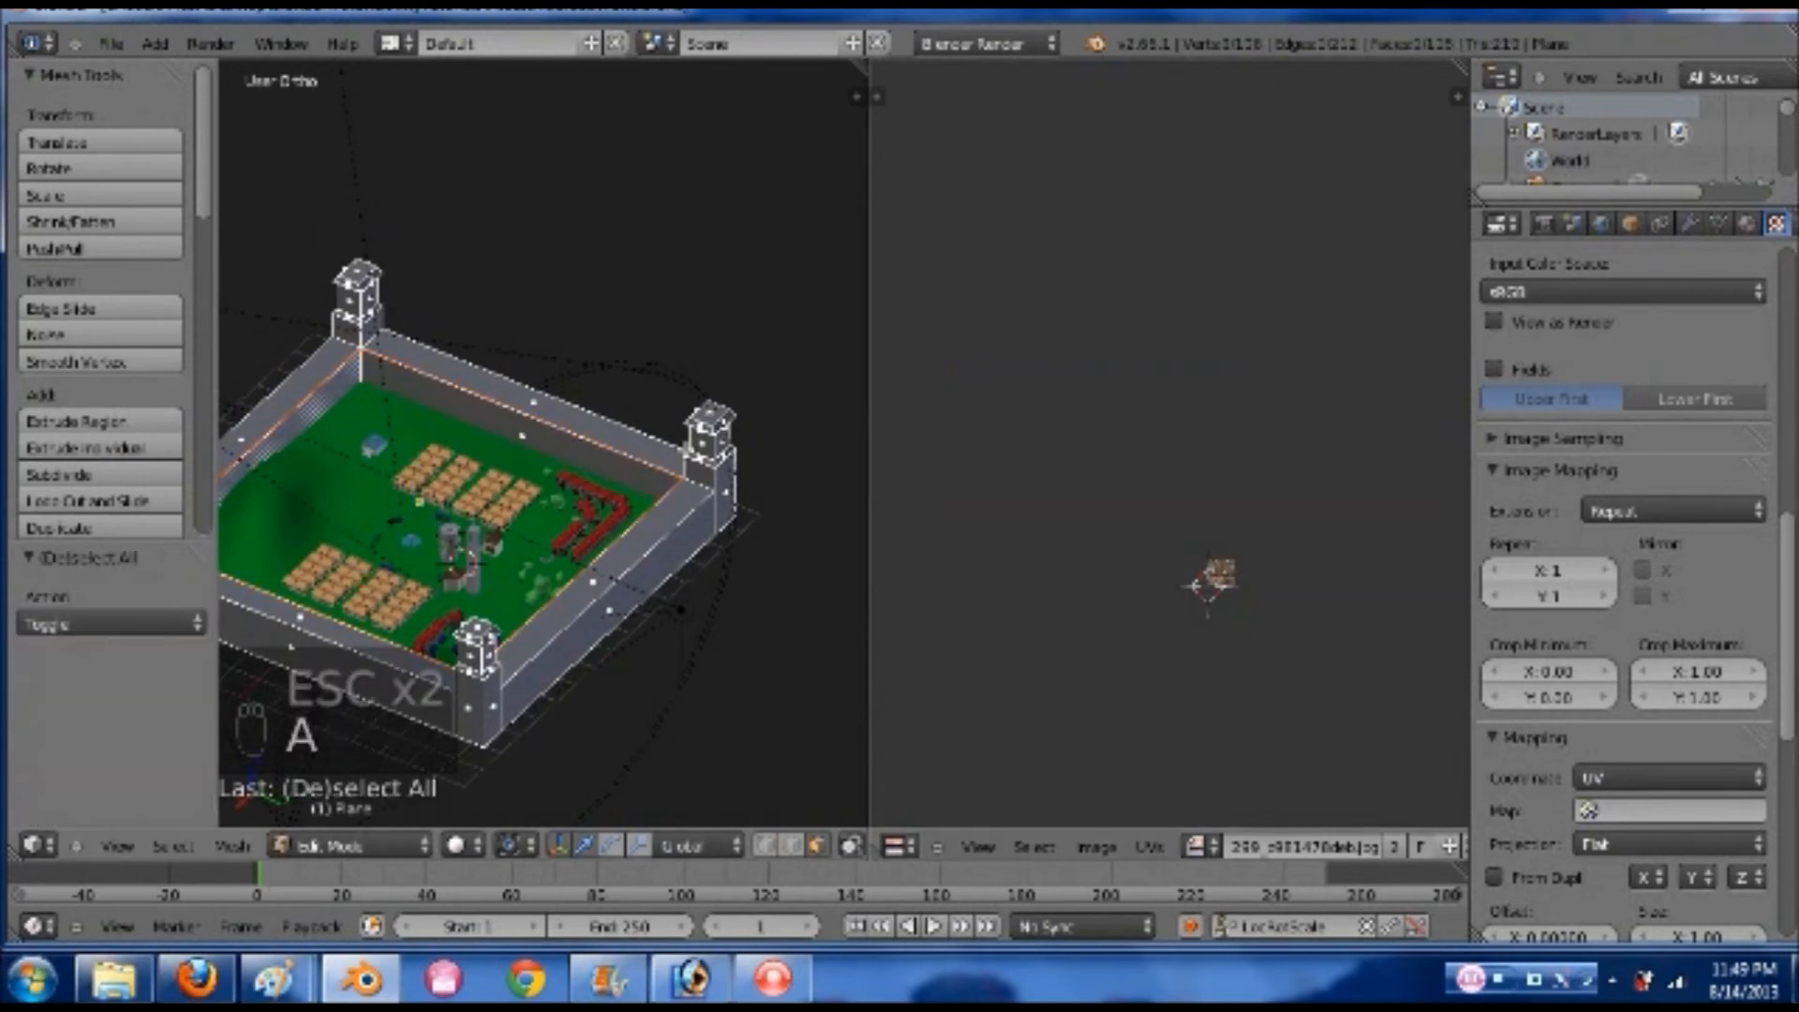
pyautogui.hotkey('ctrl', 'z')
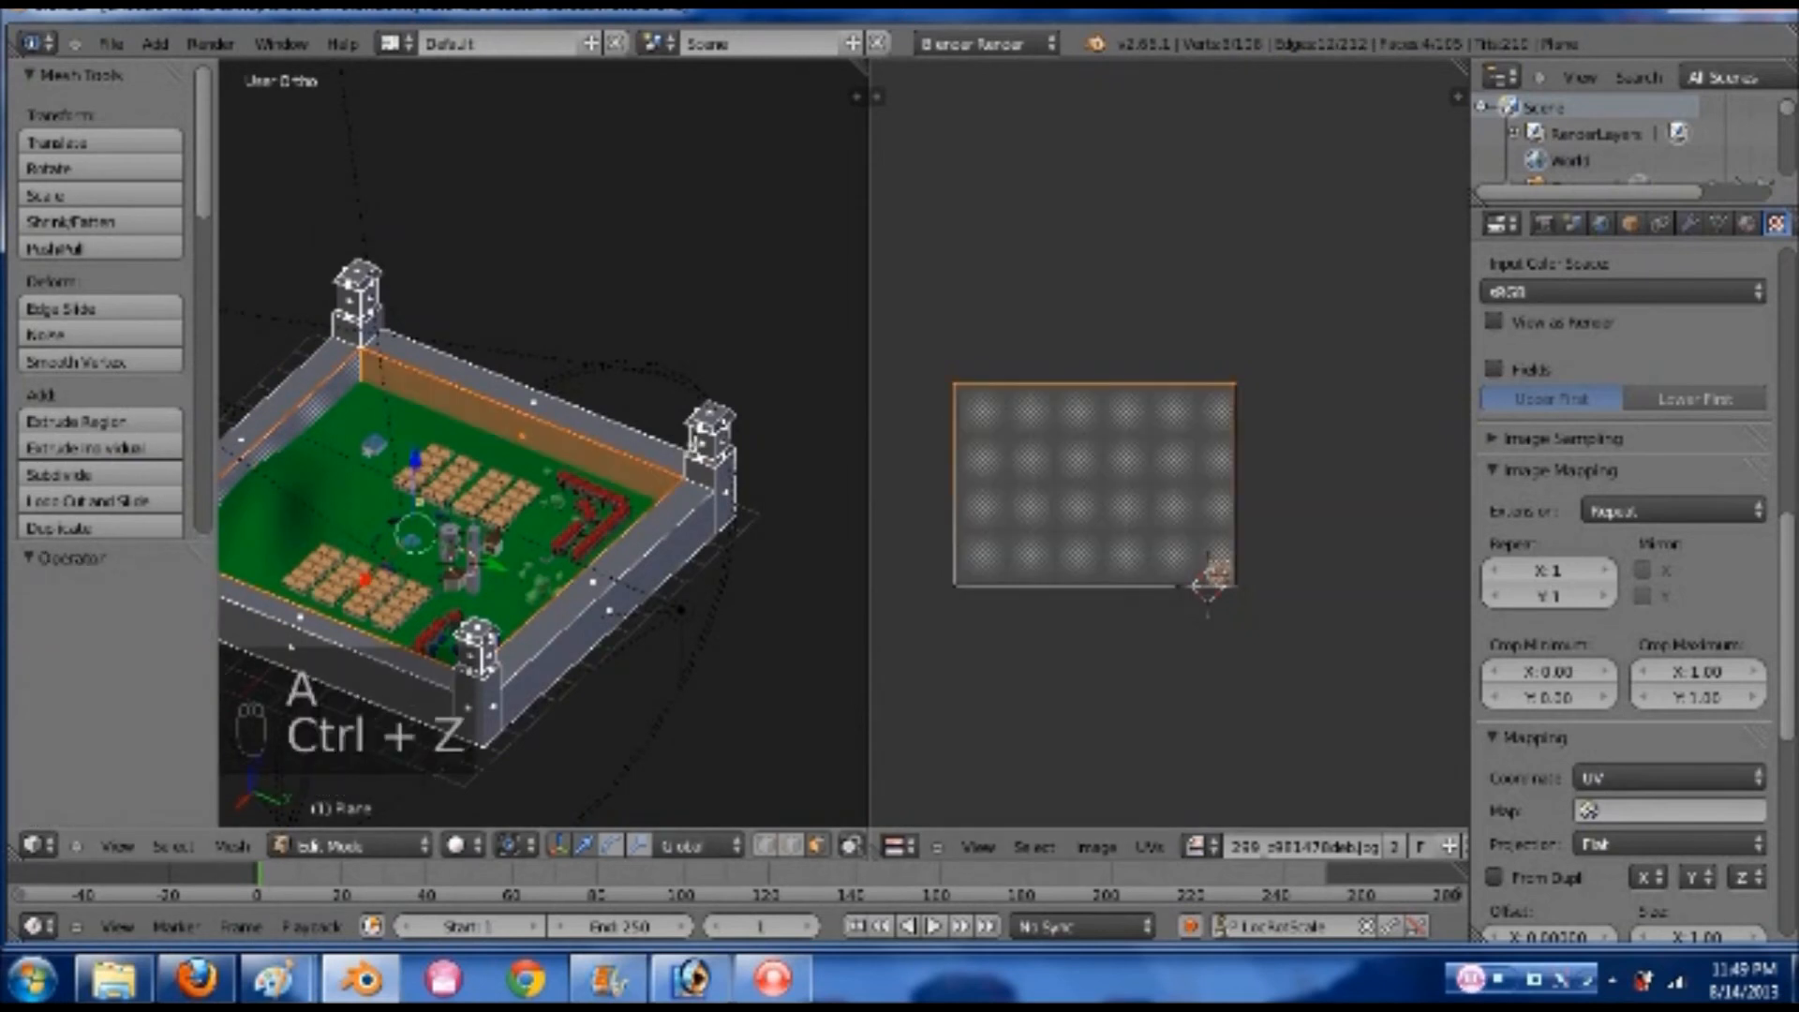
pyautogui.press('c')
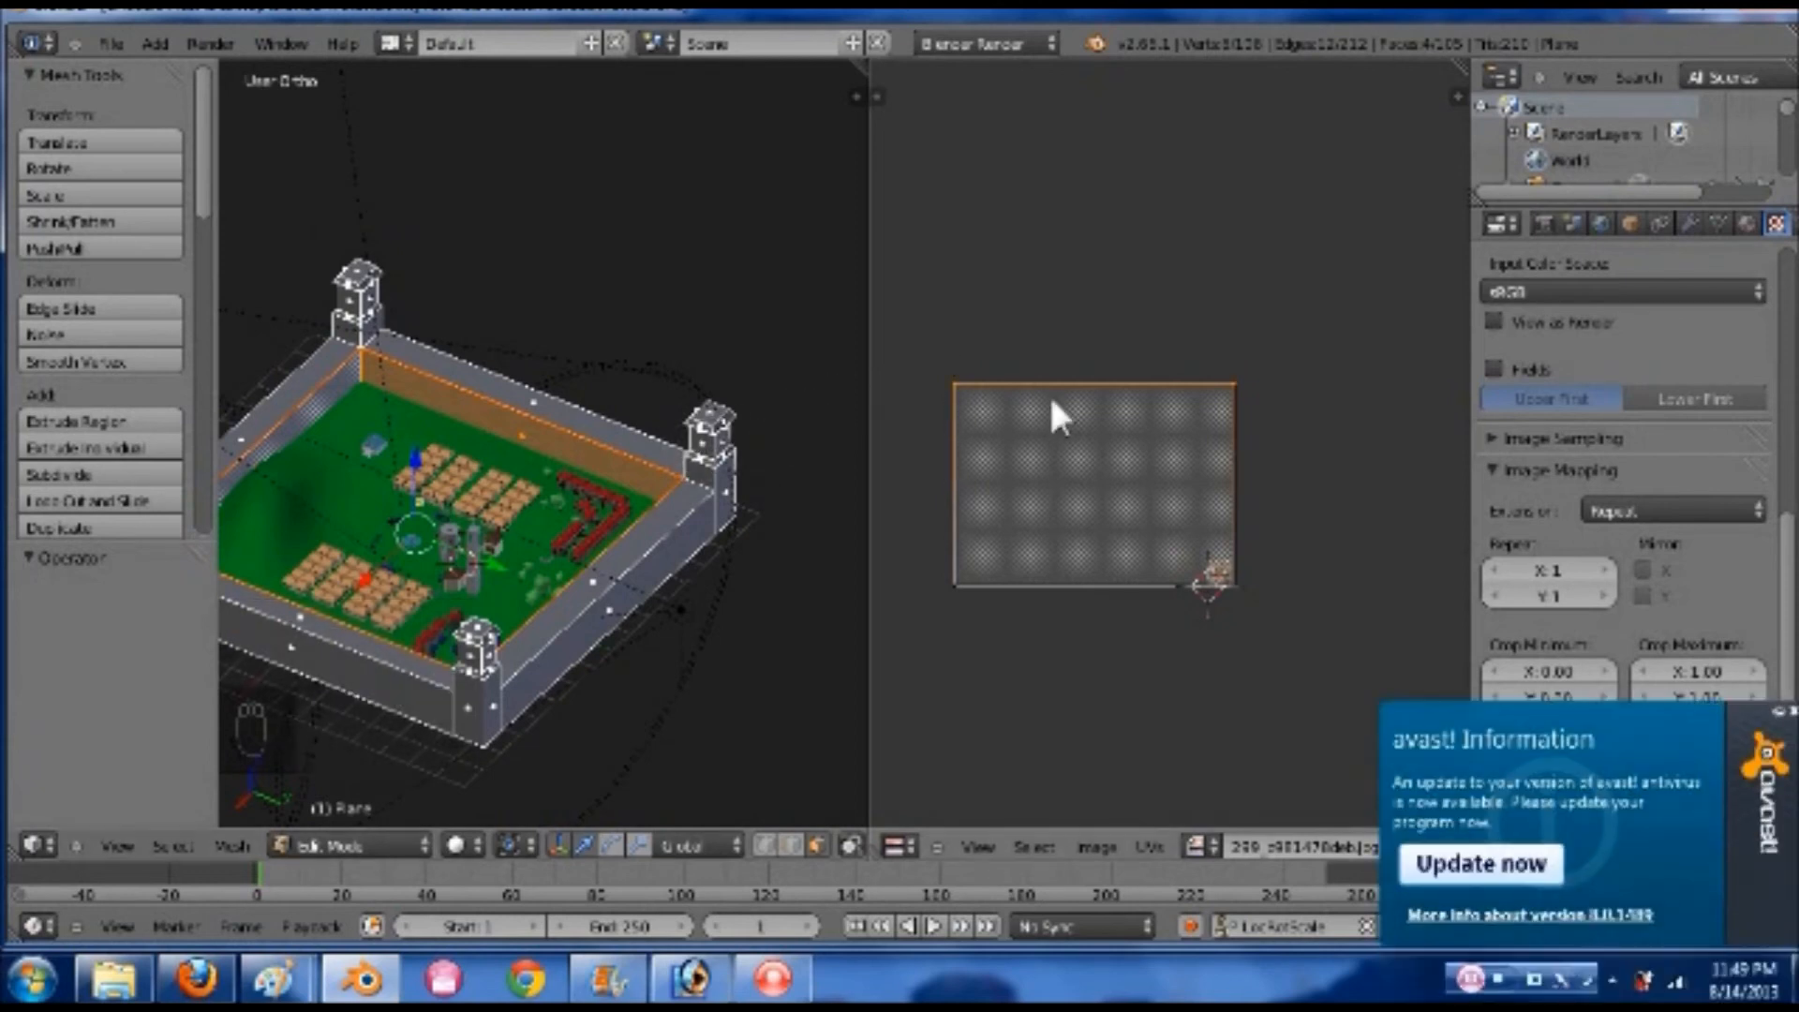
# - Select only the two left corners of the UV layout, move them about -3.69 along X, and save the file
pyautogui.press('a')
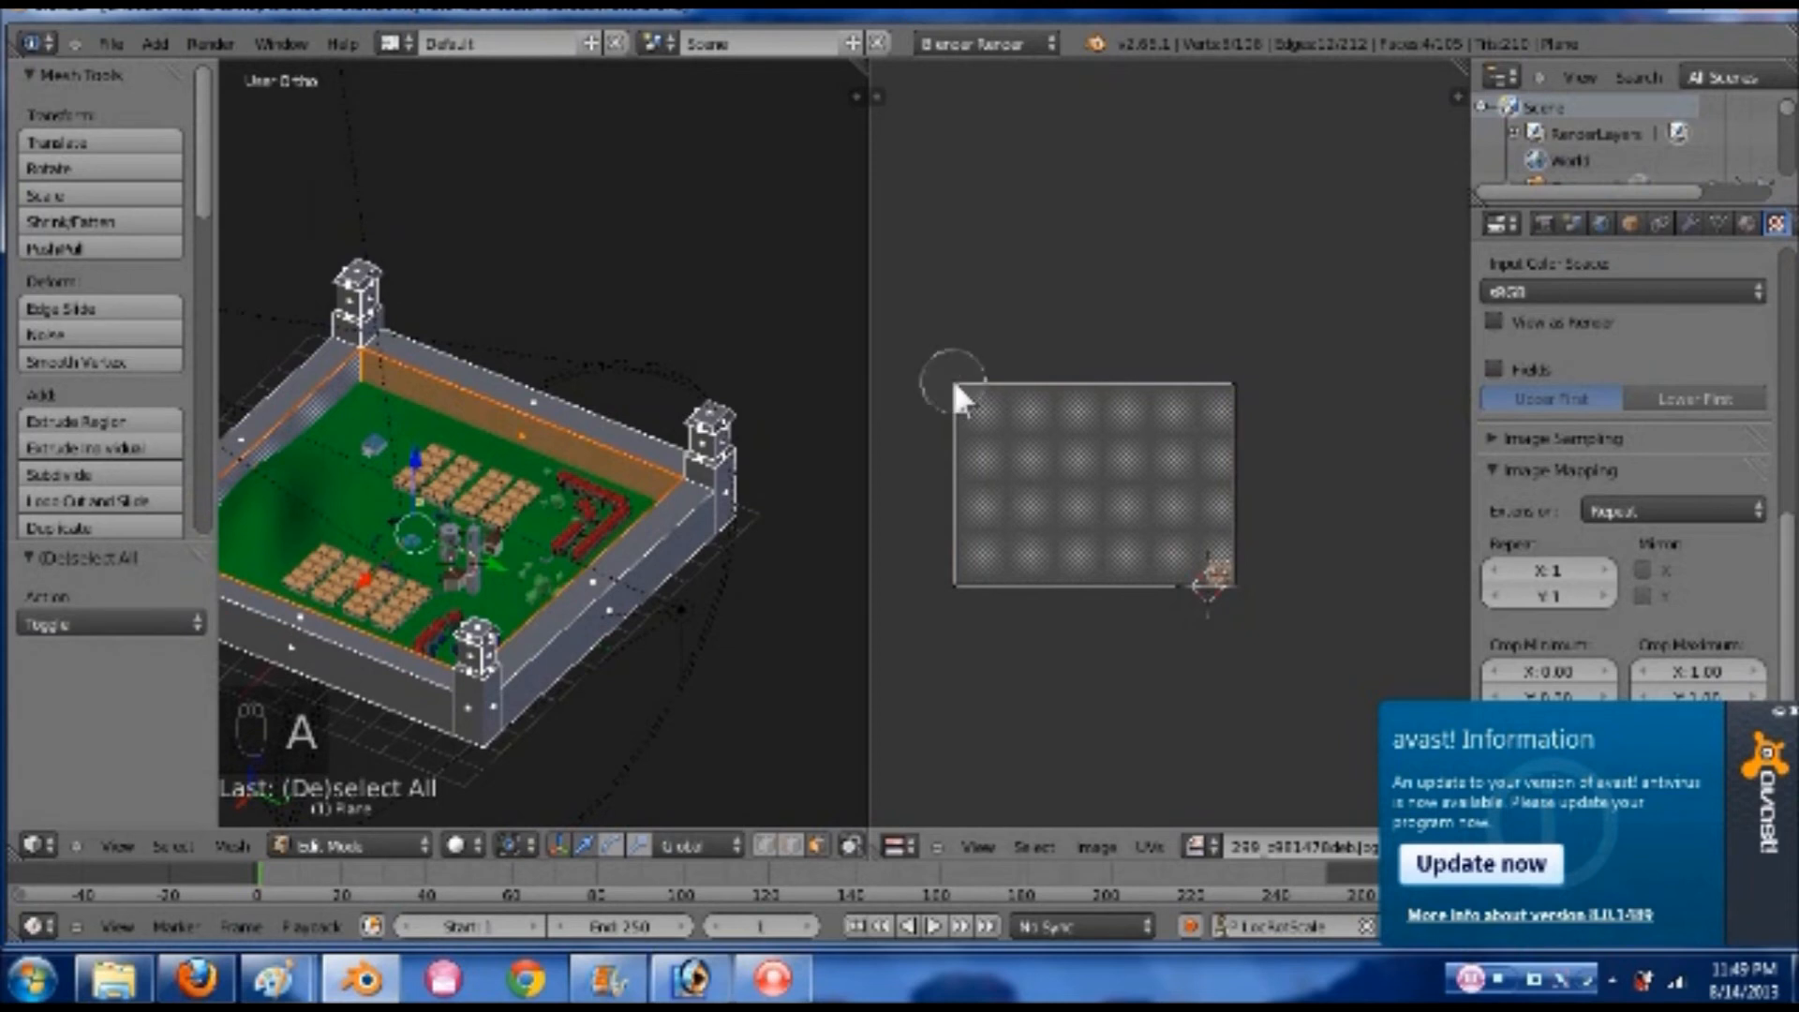
pyautogui.press('c')
pyautogui.click(952, 381)
pyautogui.press('Escape')
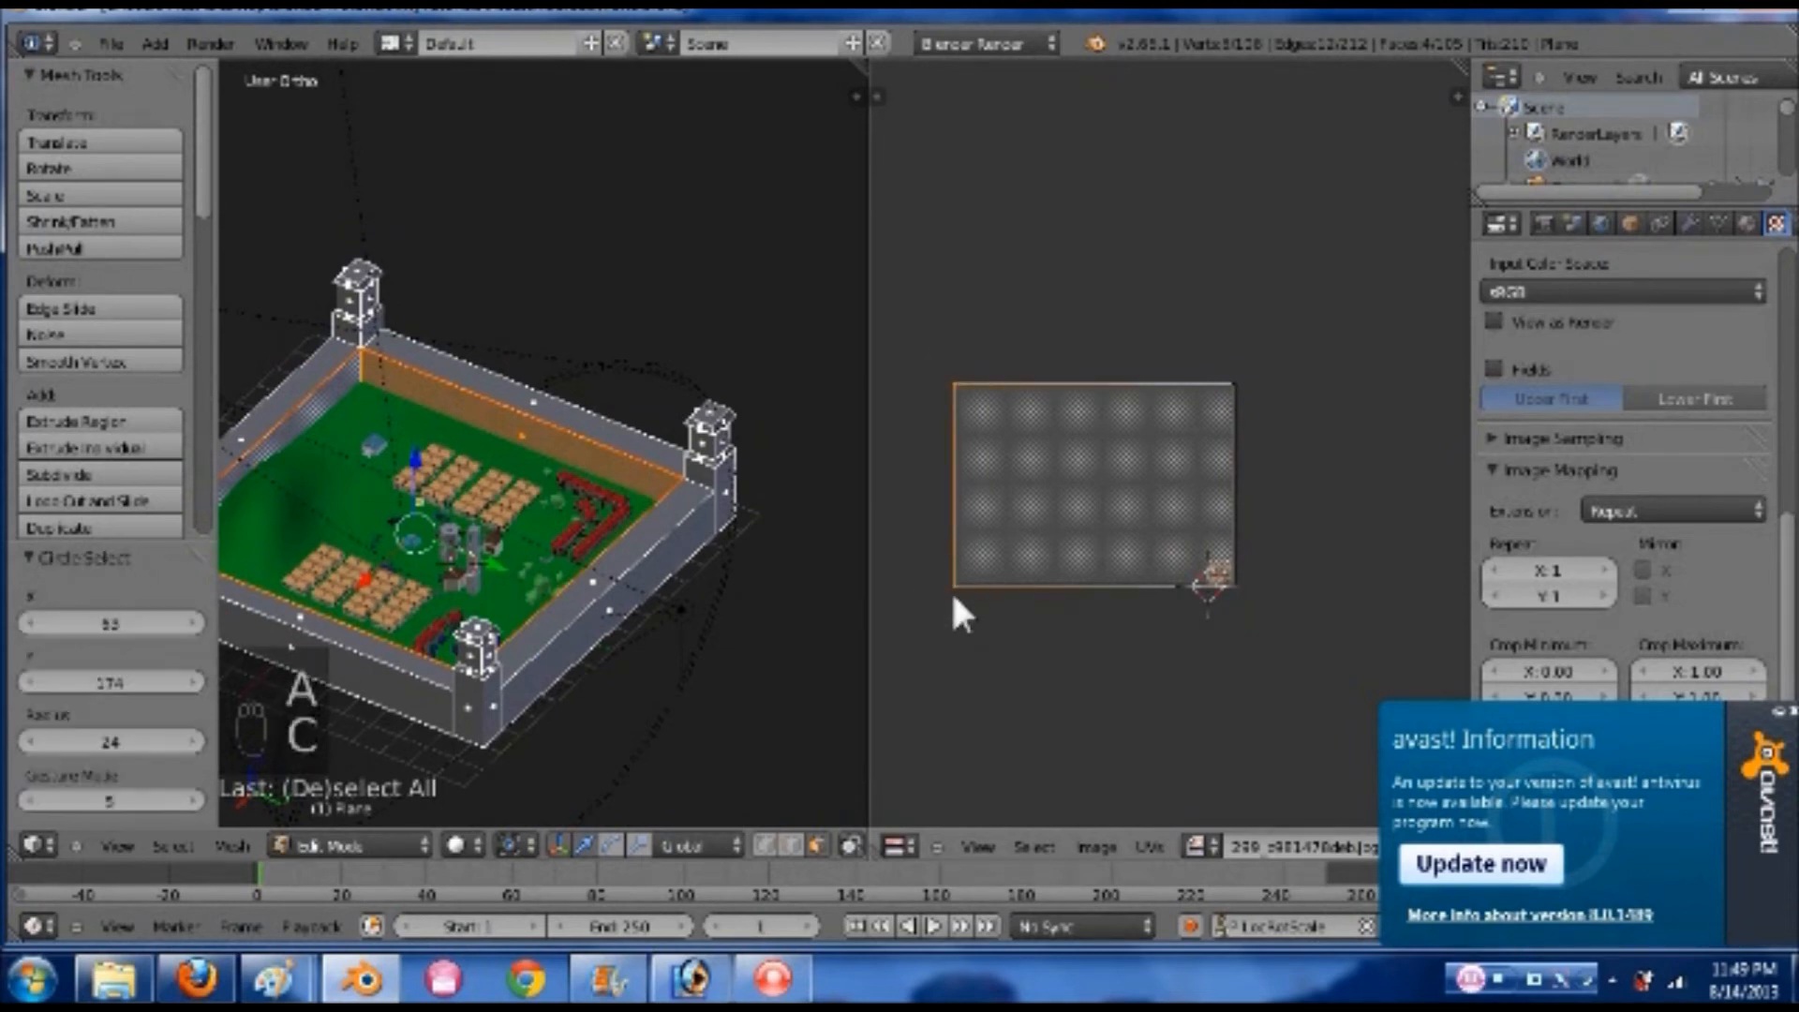
pyautogui.press('g')
pyautogui.press('x')
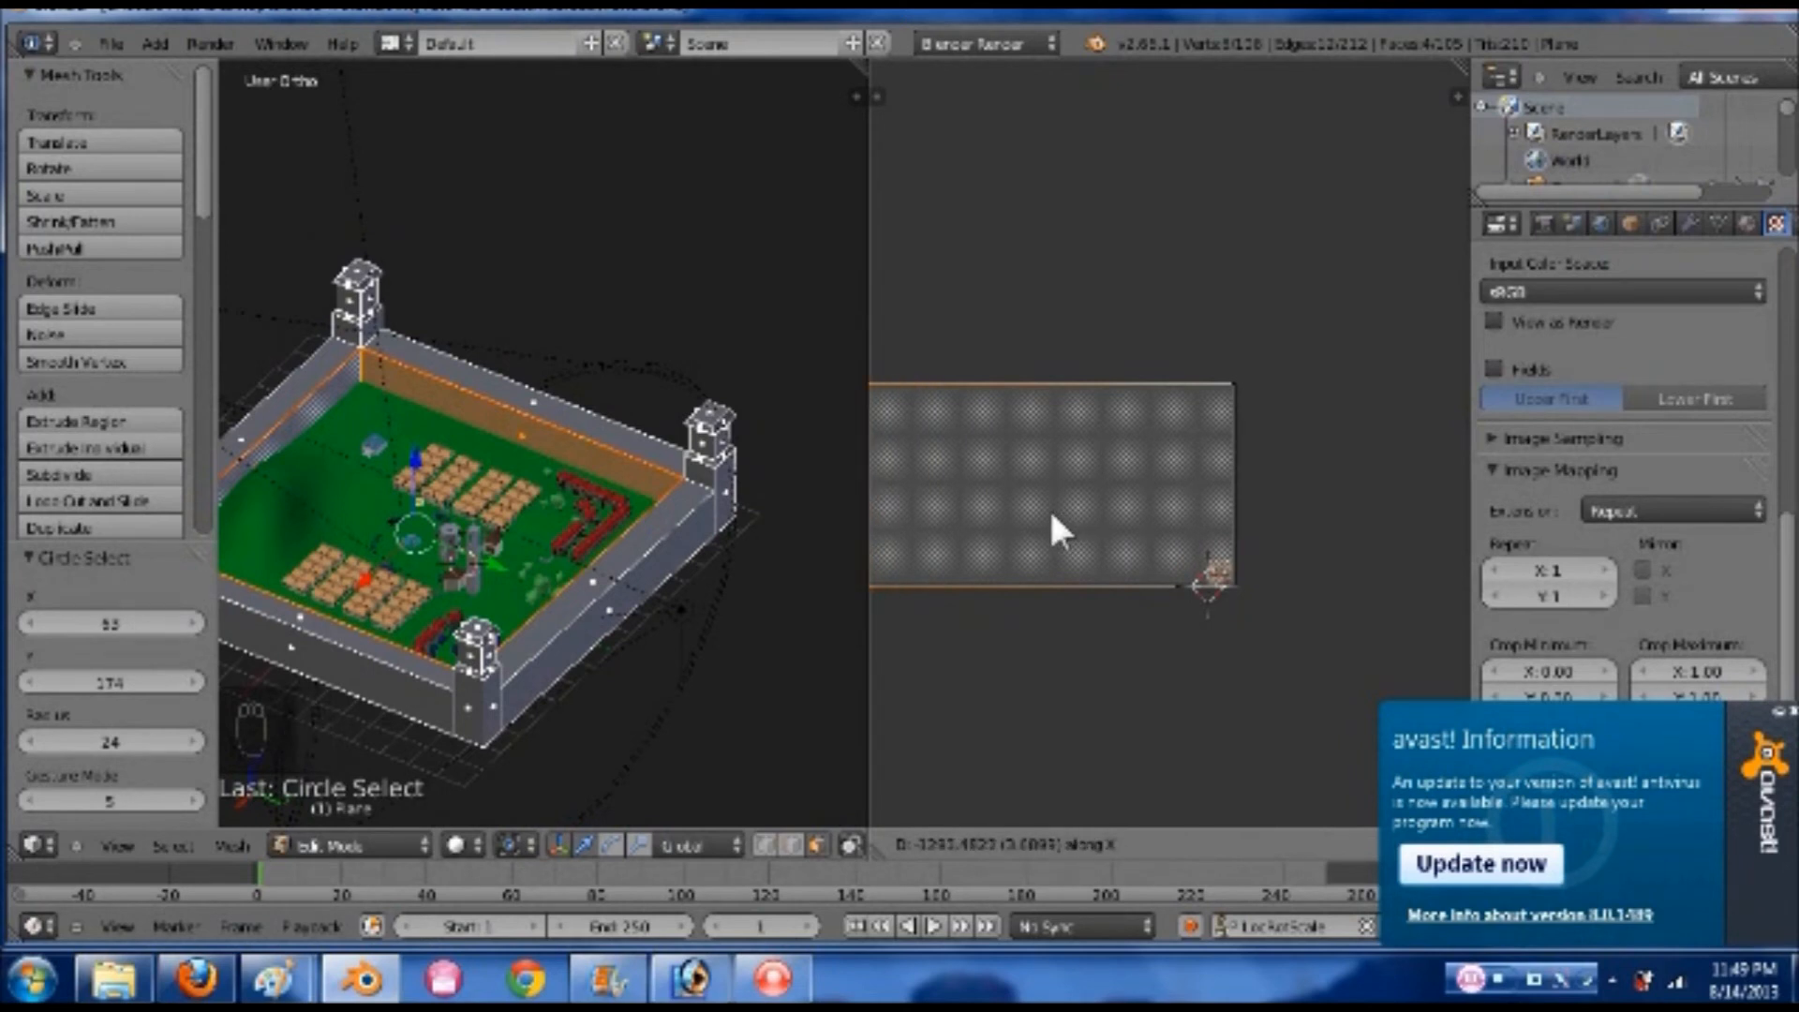
pyautogui.click(1052, 515)
pyautogui.hotkey('ctrl', 's')
pyautogui.click(569, 511)
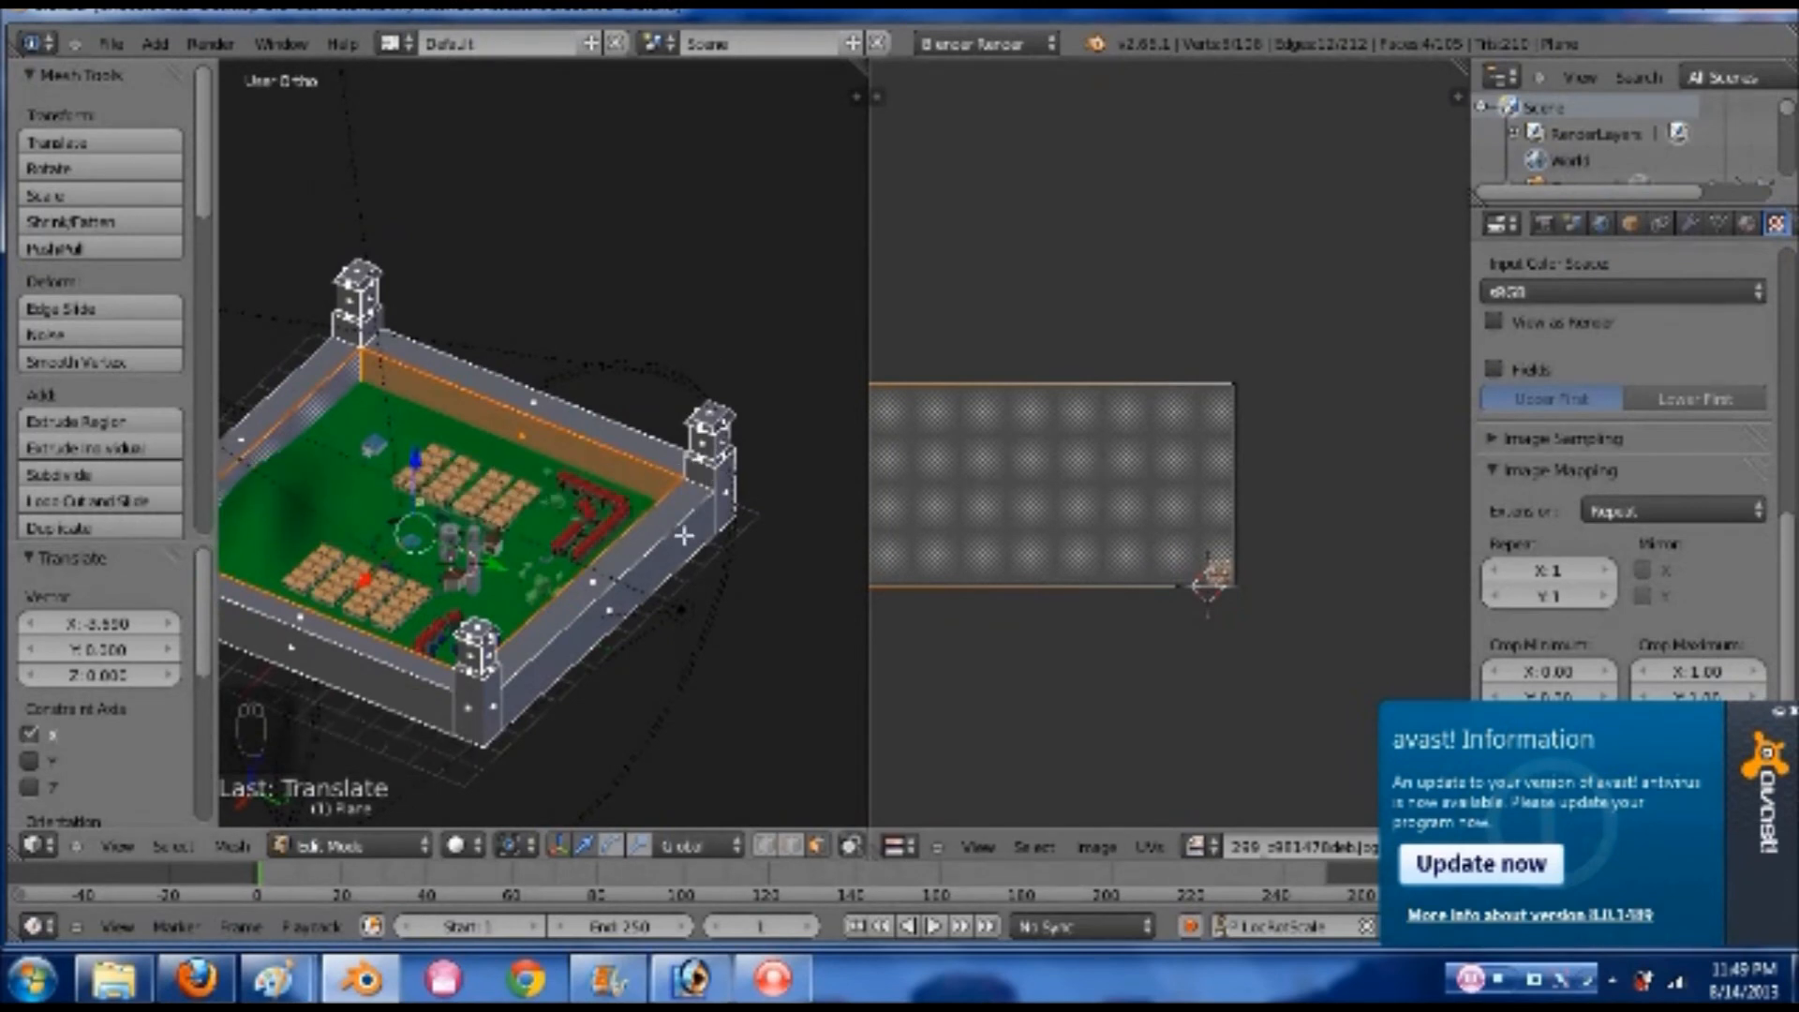
# - Separate the selected inner wall faces into their own object and return to Object Mode
pyautogui.scroll(1, 684, 535)
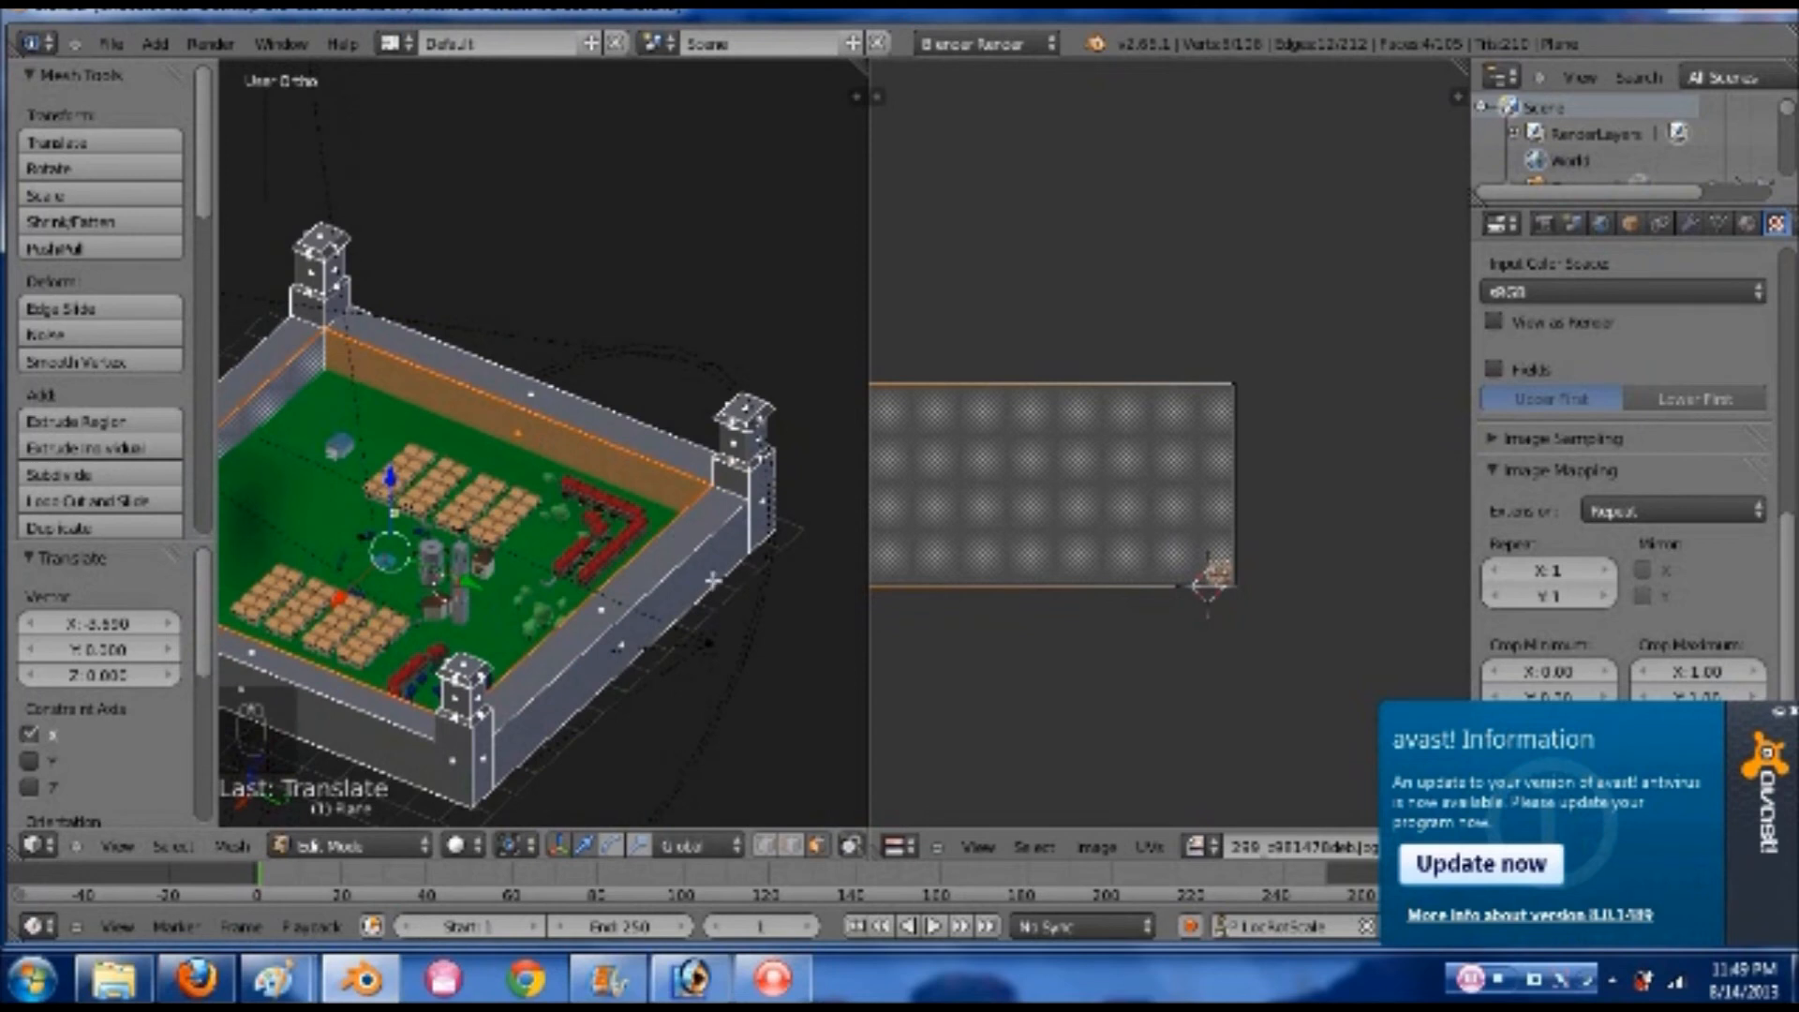
pyautogui.press('shift')
pyautogui.scroll(3, 615, 589)
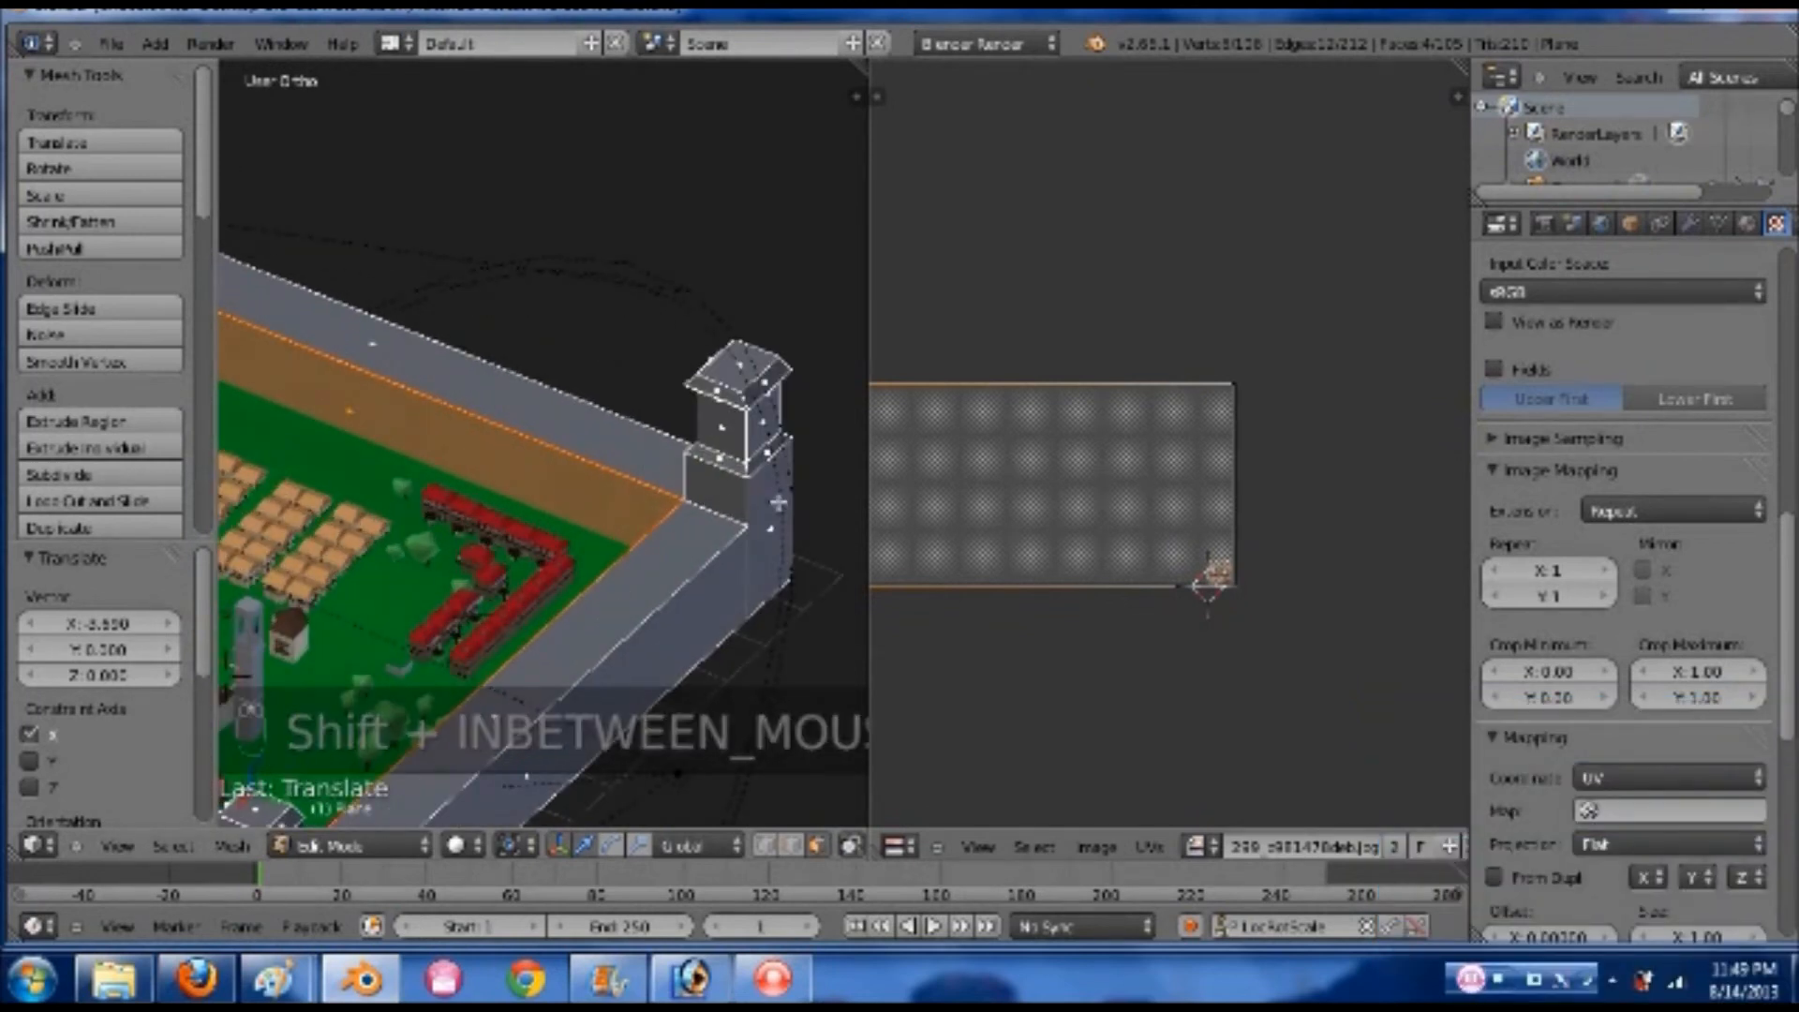
pyautogui.scroll(-1, 710, 503)
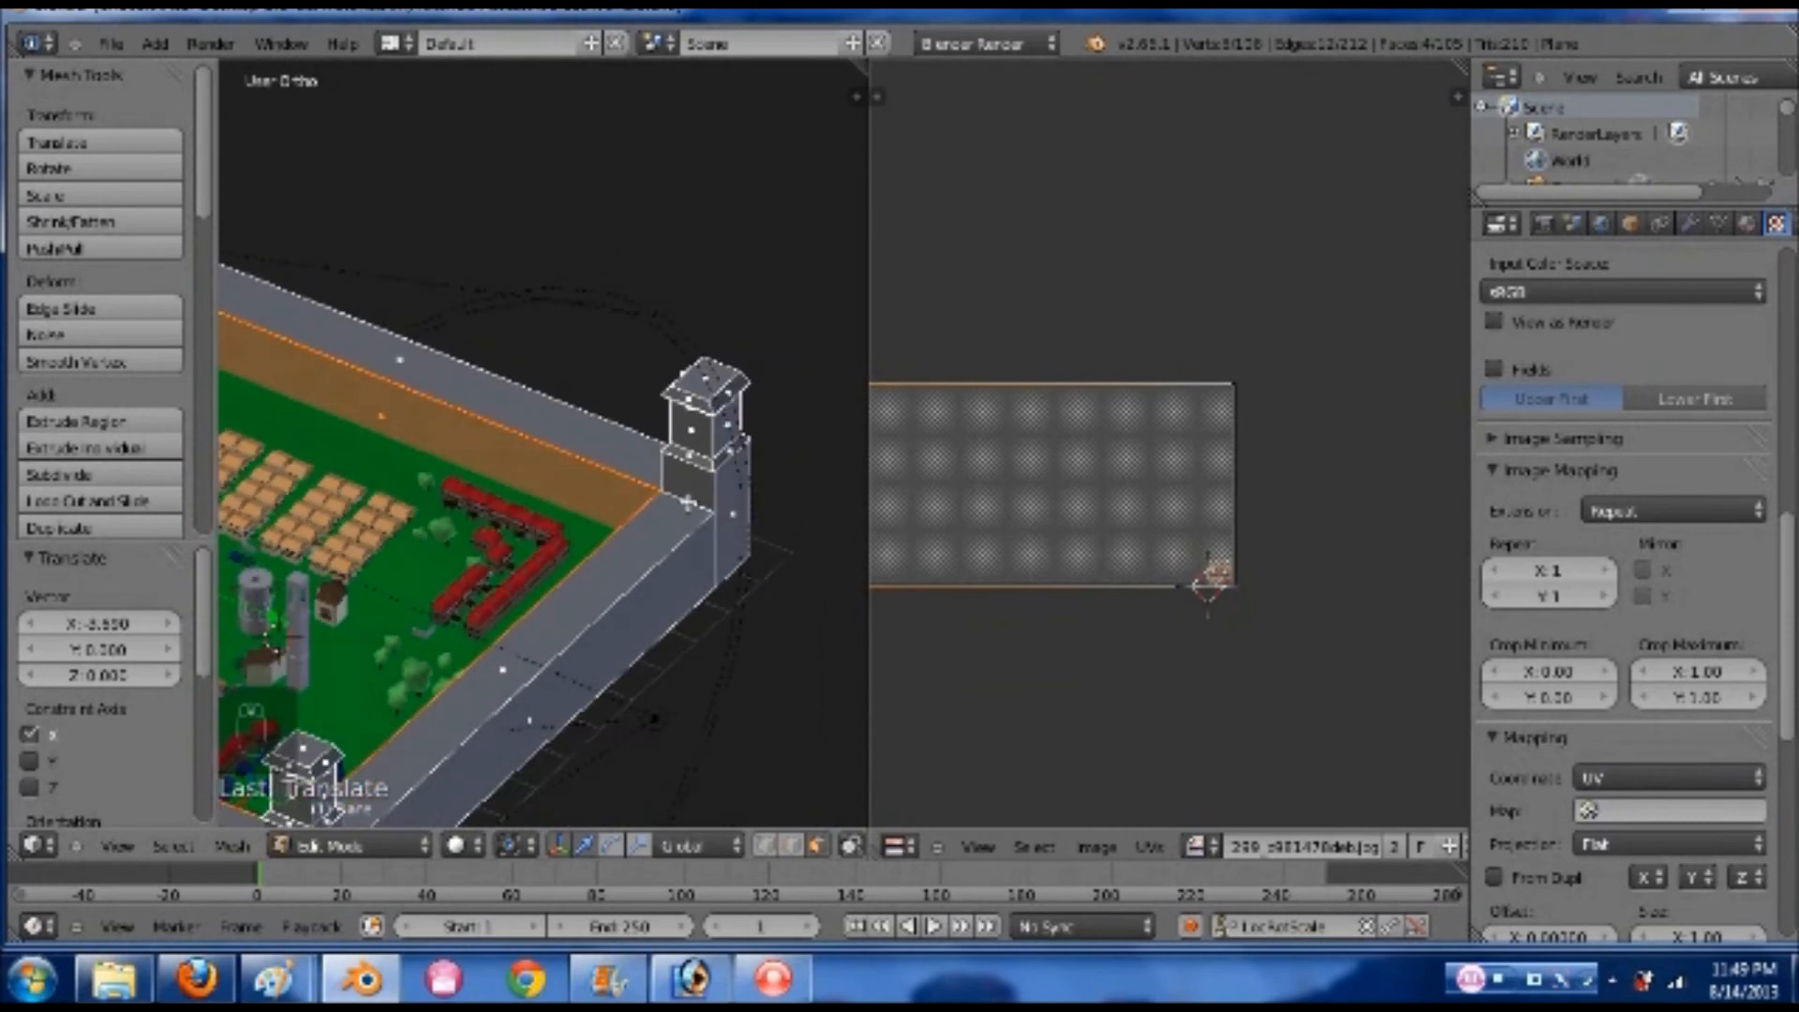
pyautogui.scroll(-2, 709, 516)
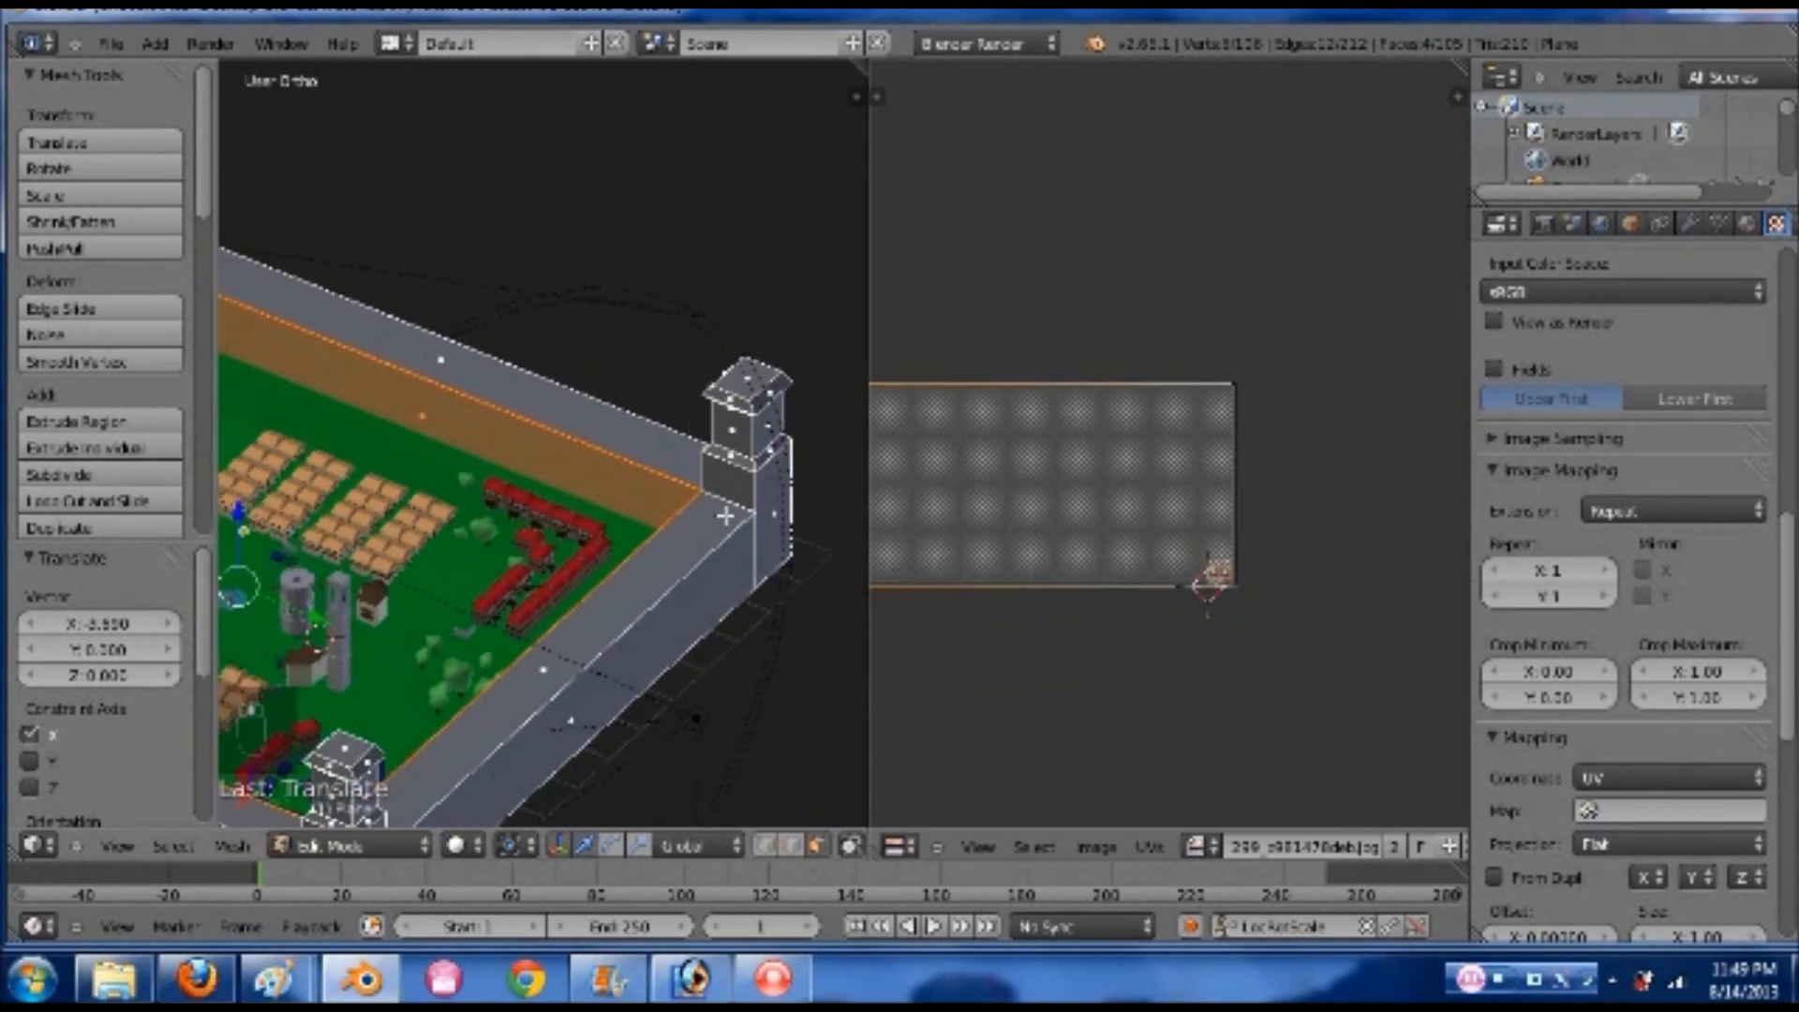
pyautogui.scroll(1, 667, 511)
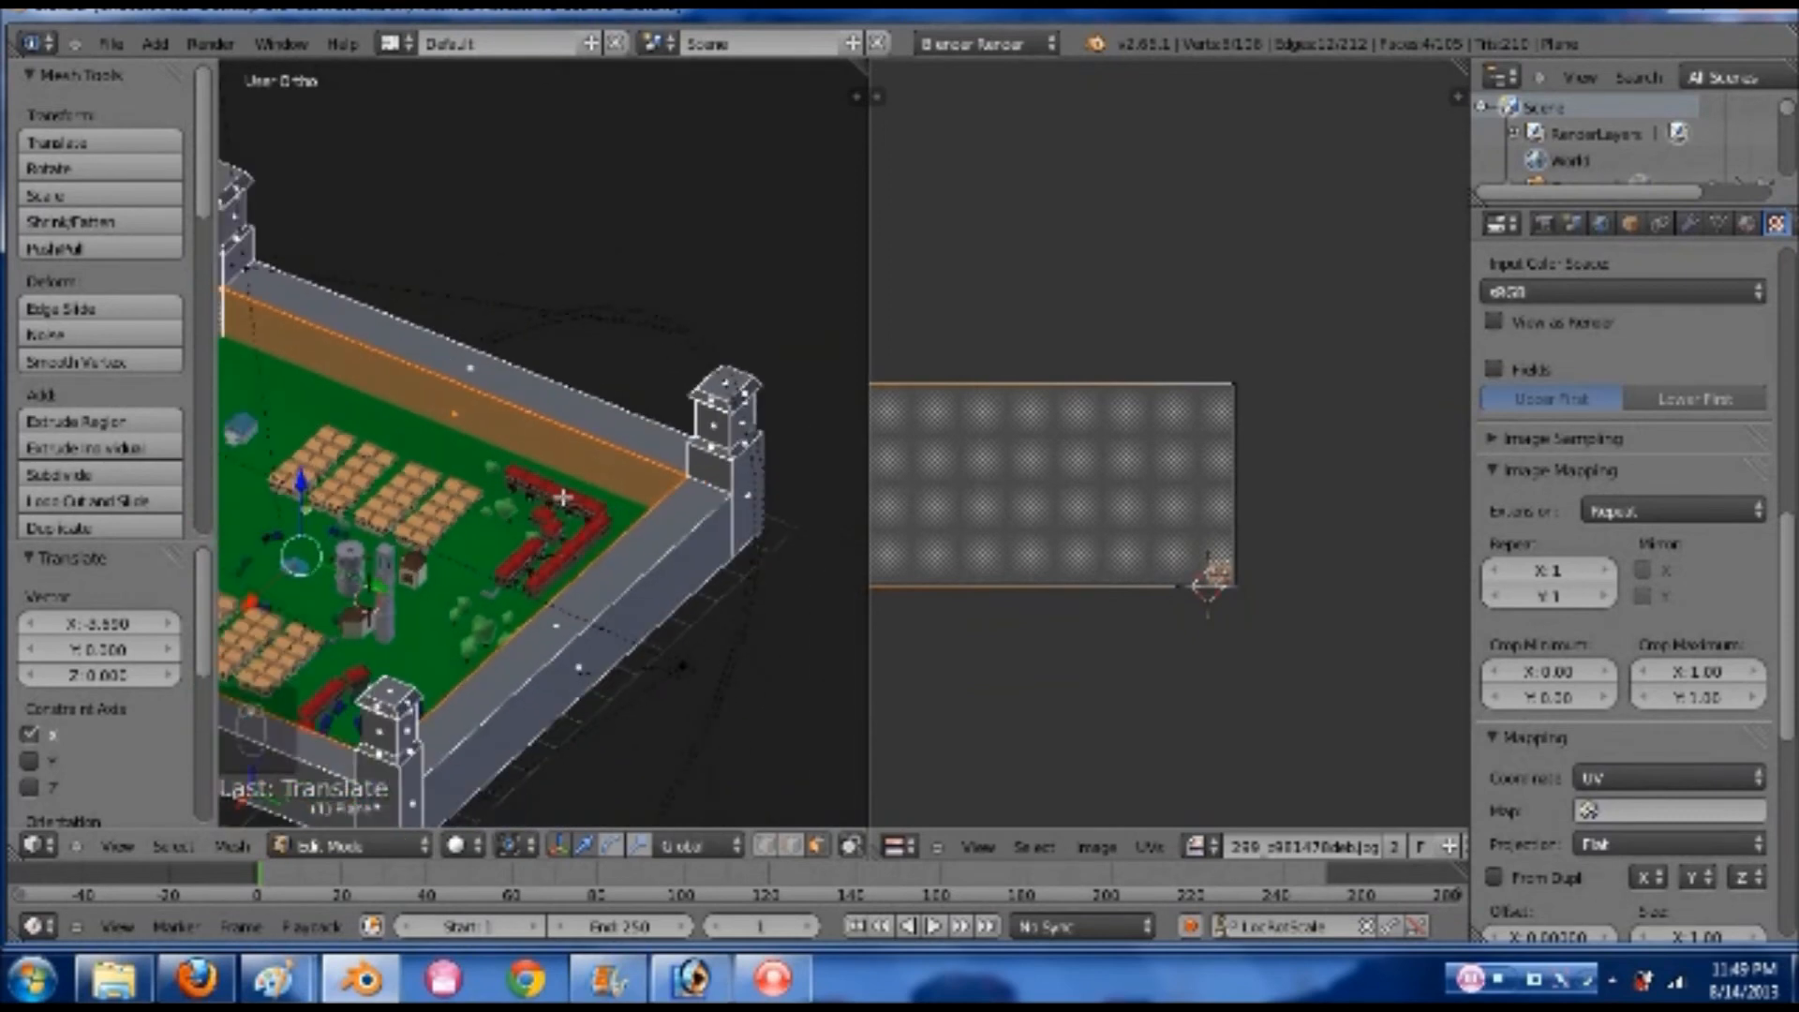
pyautogui.scroll(-1, 562, 497)
pyautogui.press('p')
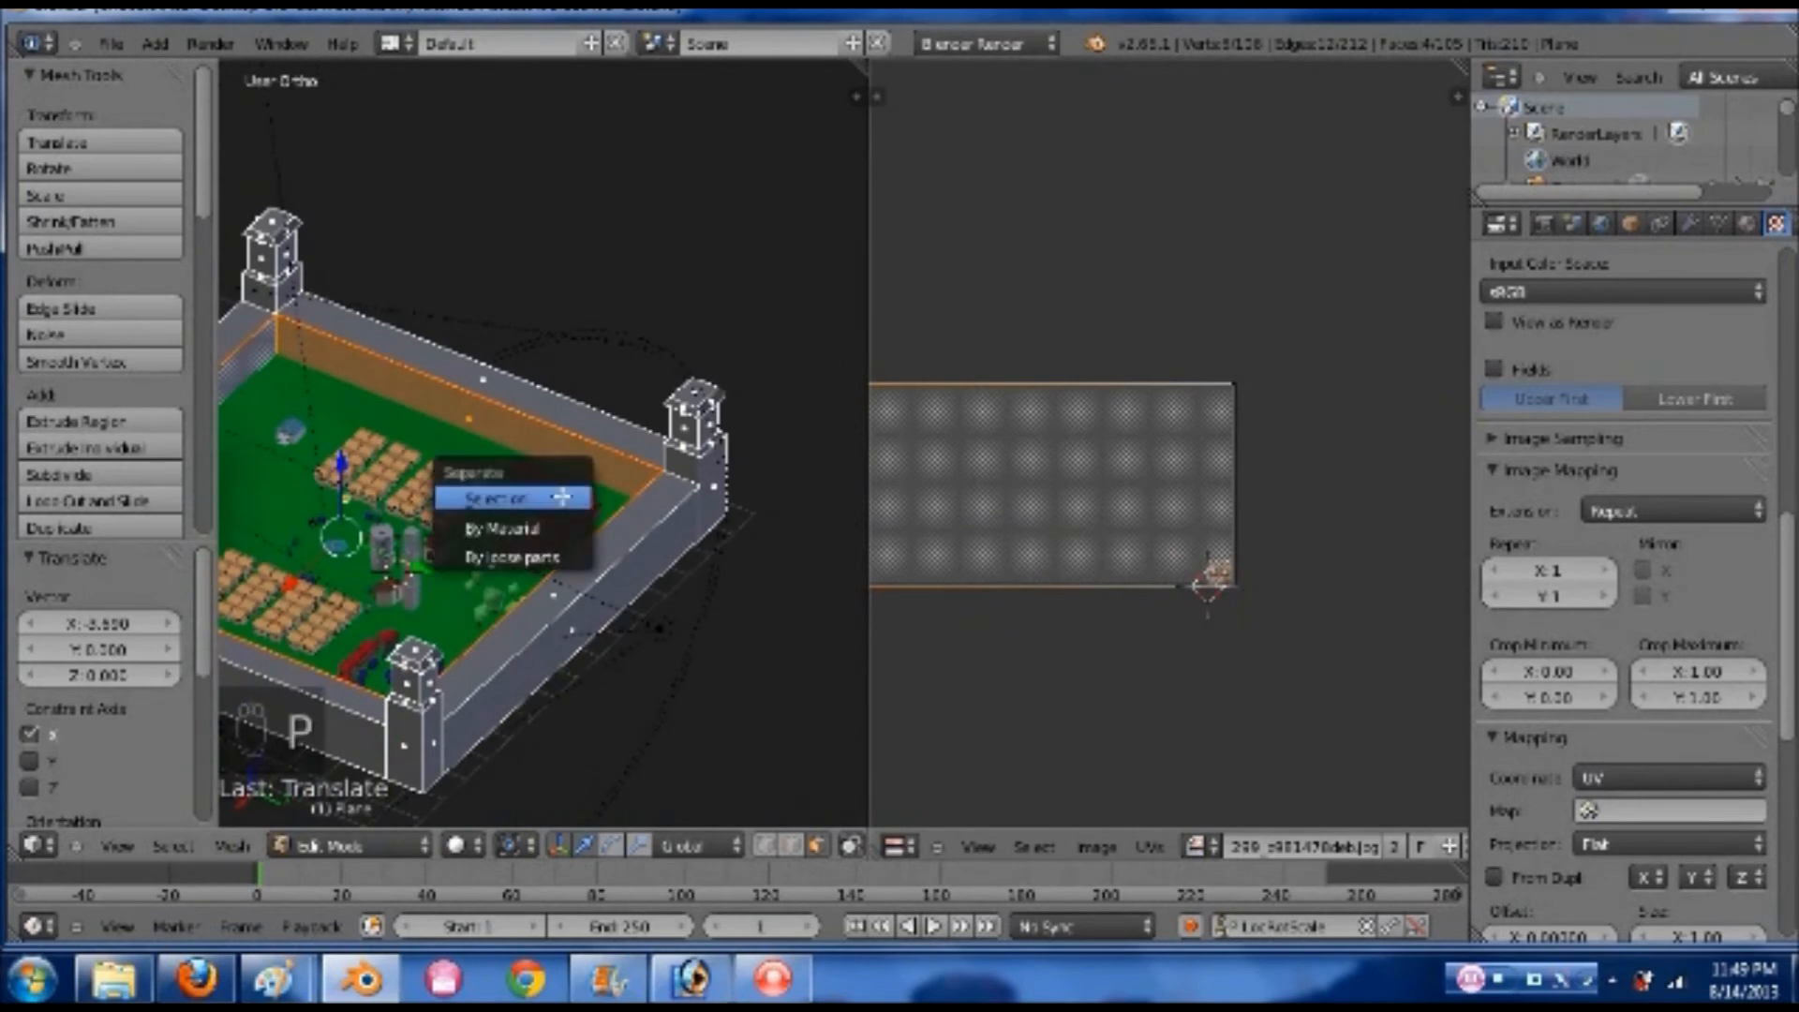
pyautogui.click(561, 497)
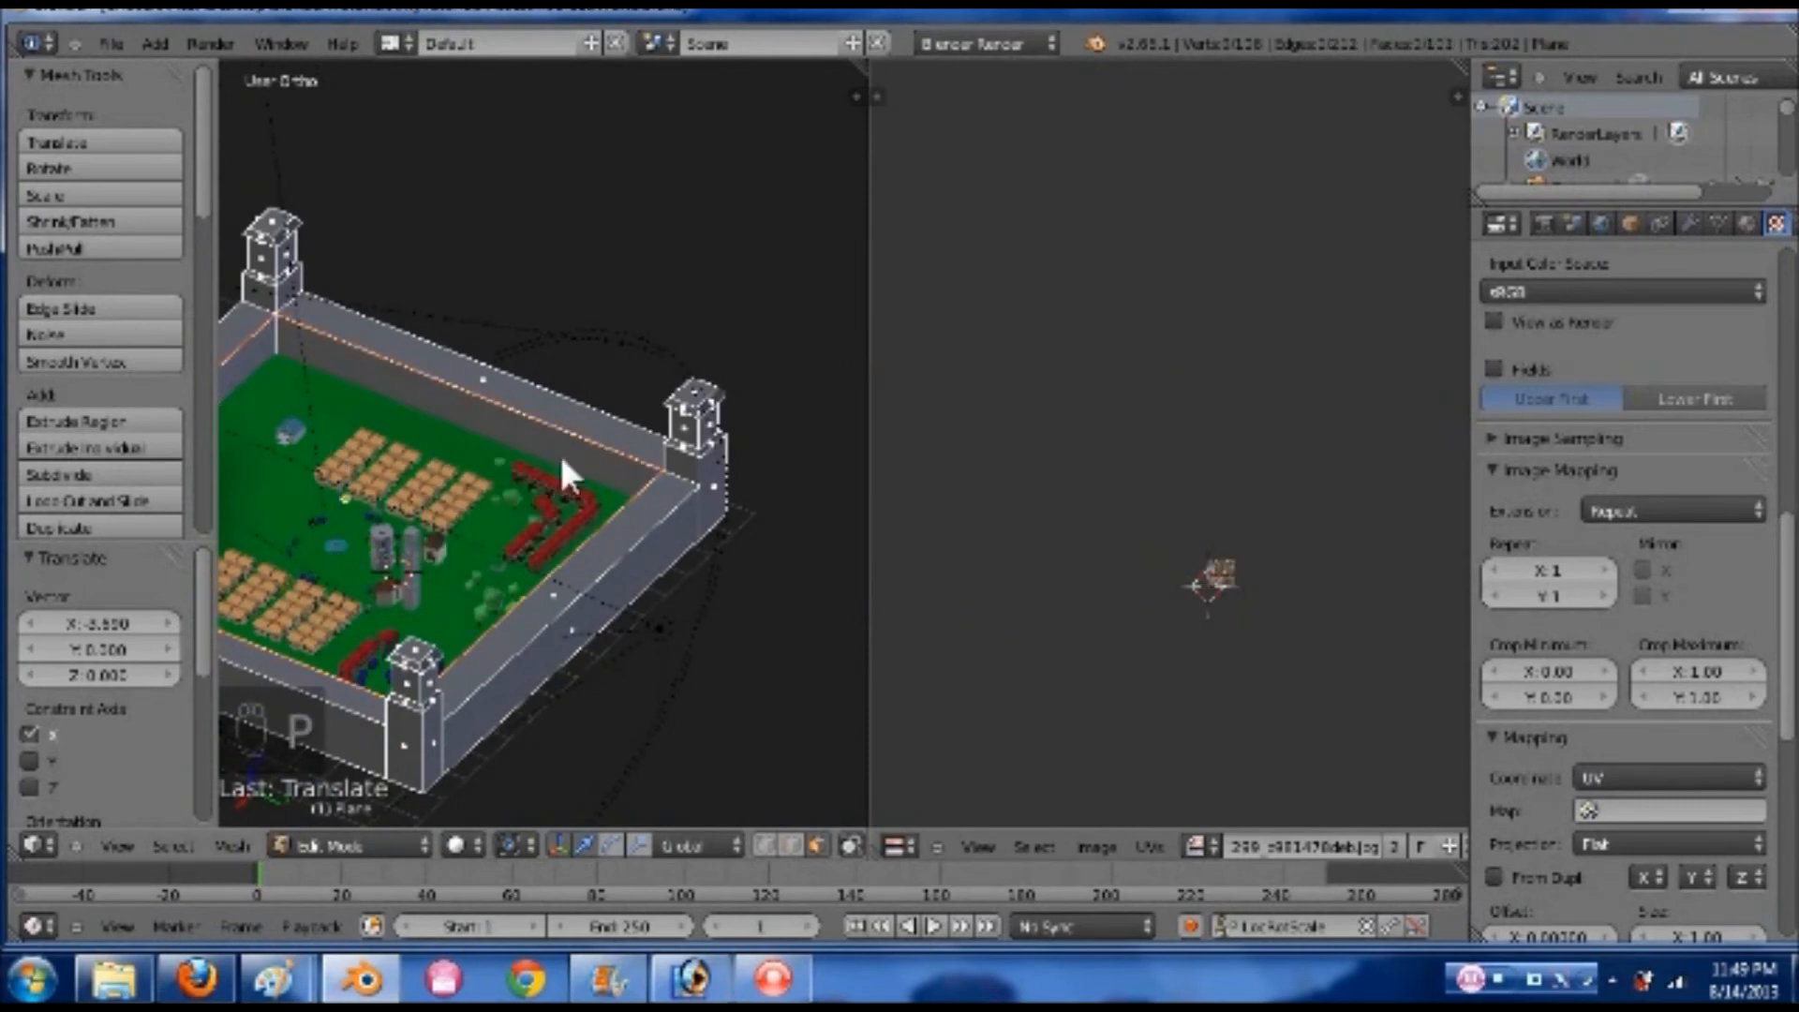
pyautogui.press('Tab')
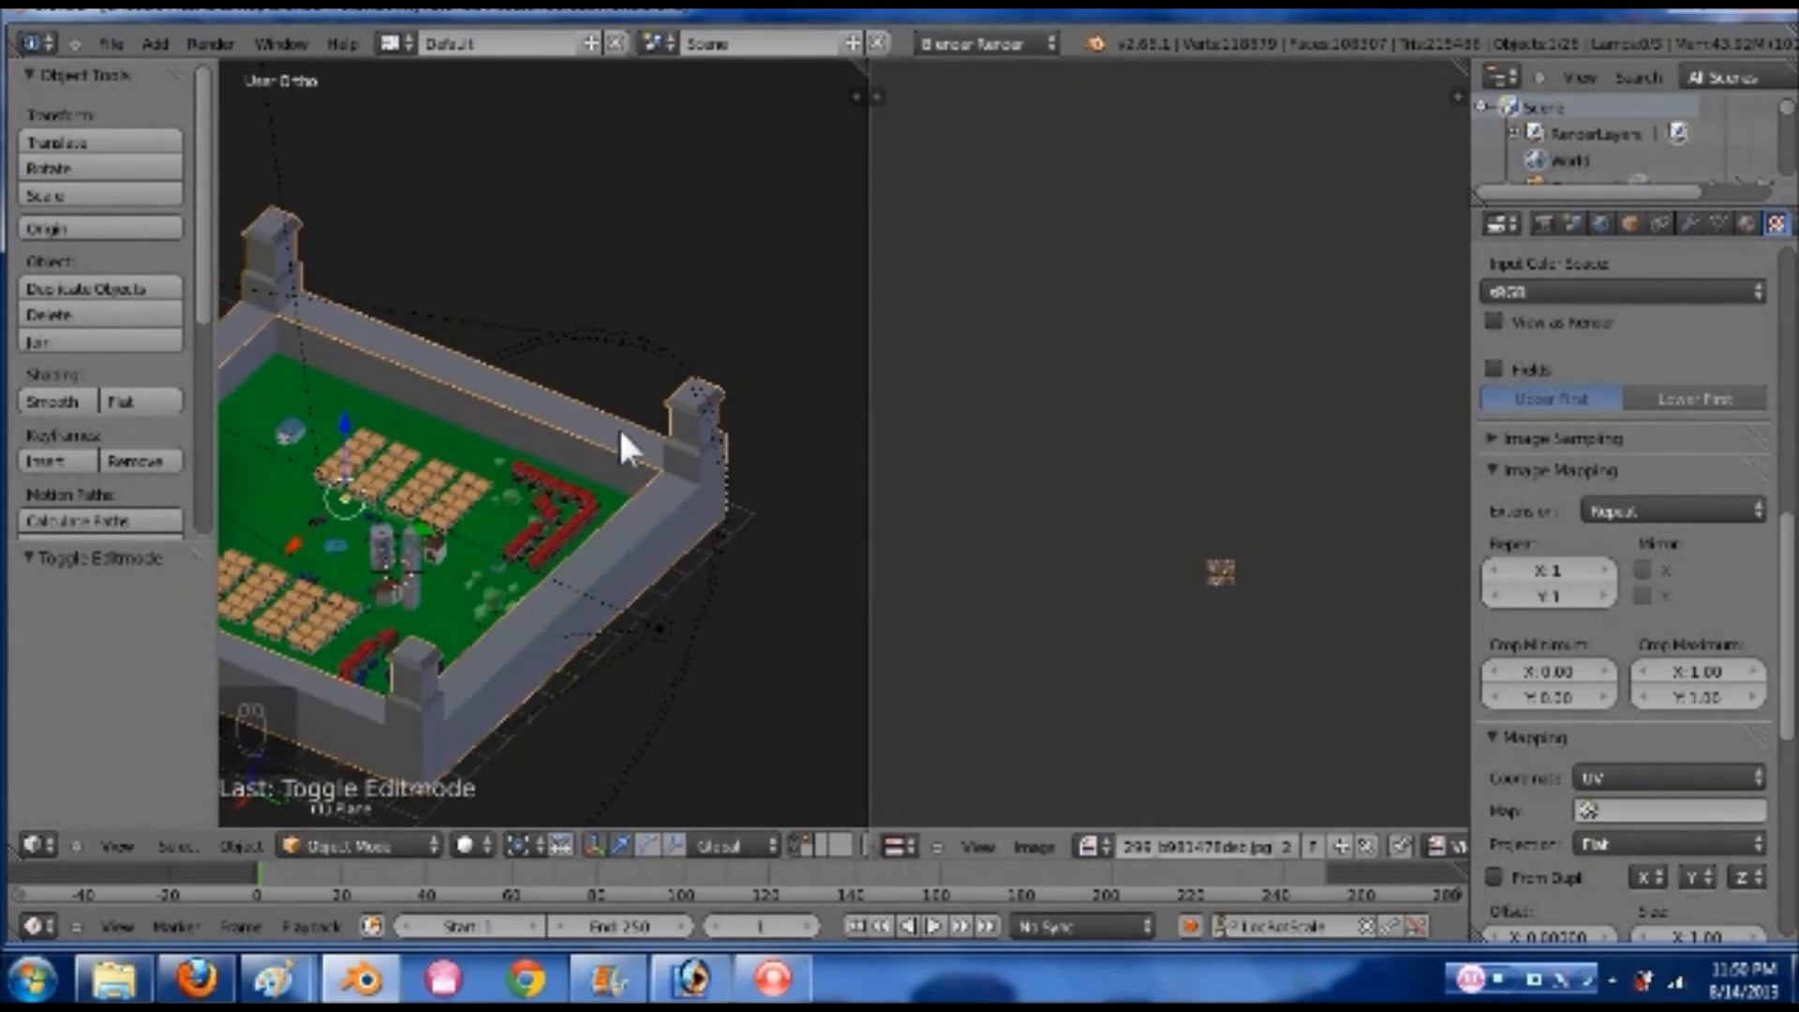
# - Select the remaining surrounding wall and switch its brick texture mapping to Generated coordinates with Cube projection
pyautogui.rightClick(593, 424)
pyautogui.rightClick(593, 414)
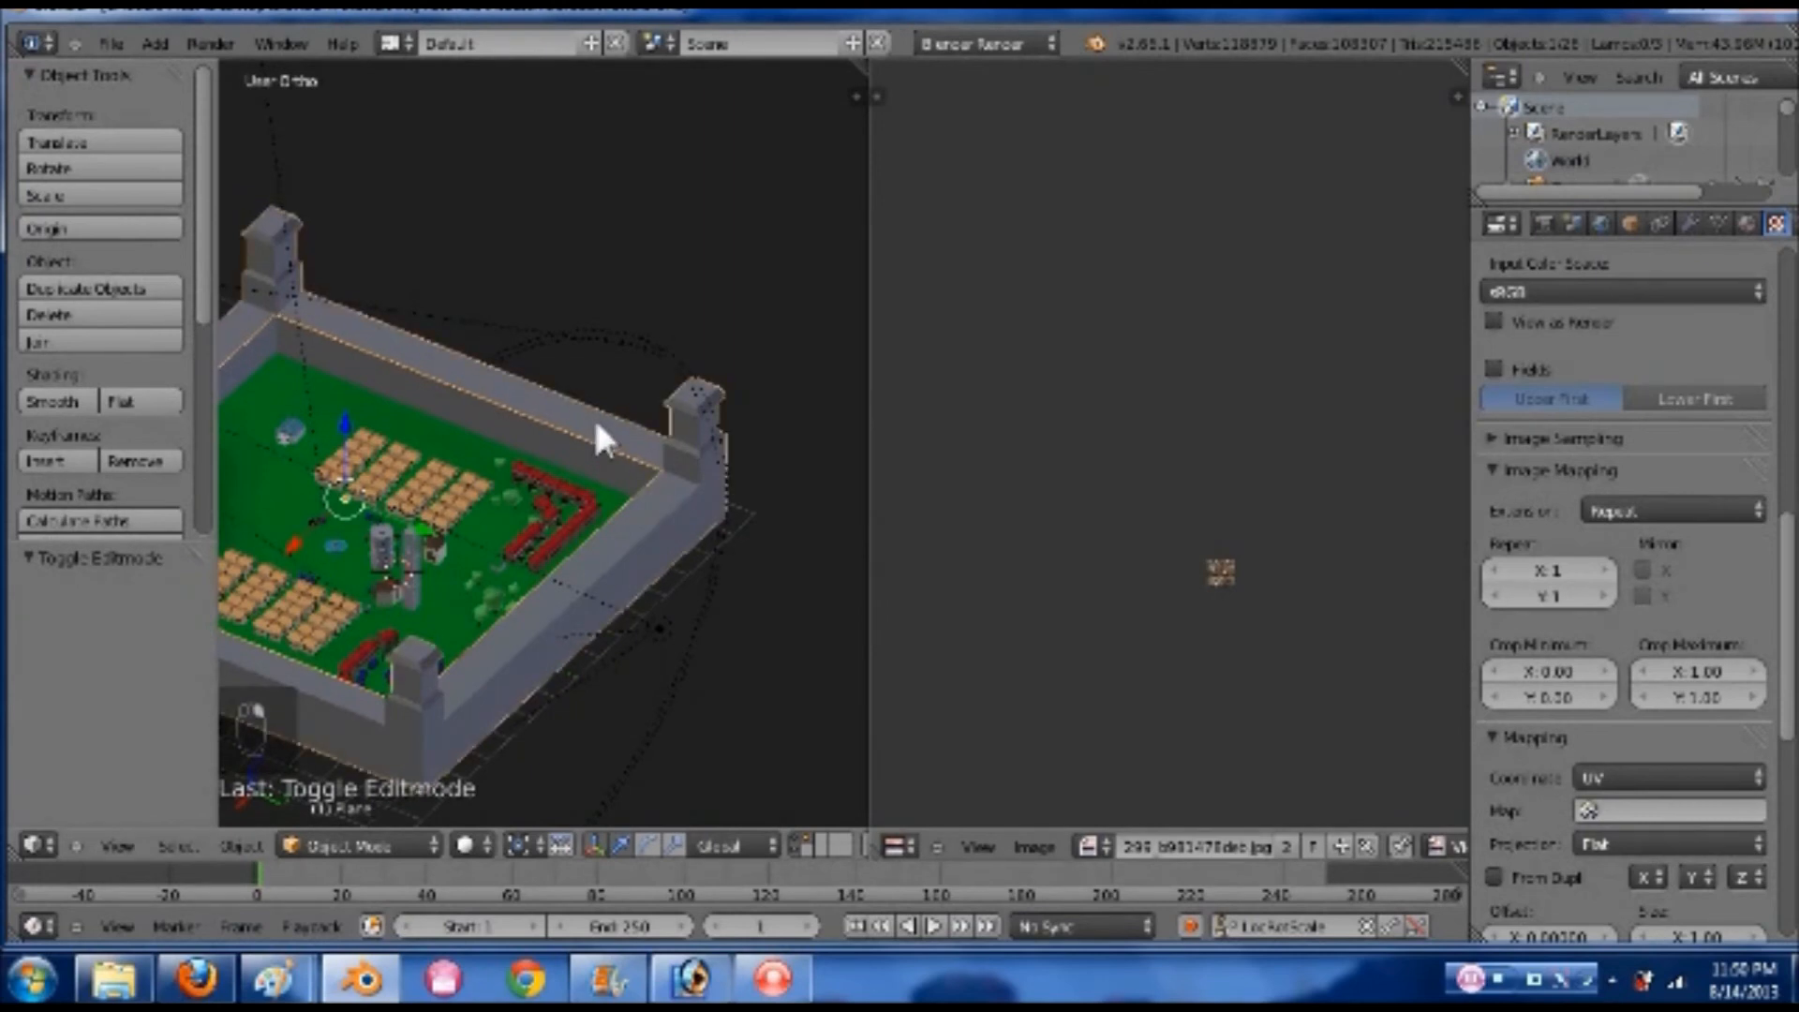
pyautogui.click(1660, 777)
pyautogui.click(1651, 691)
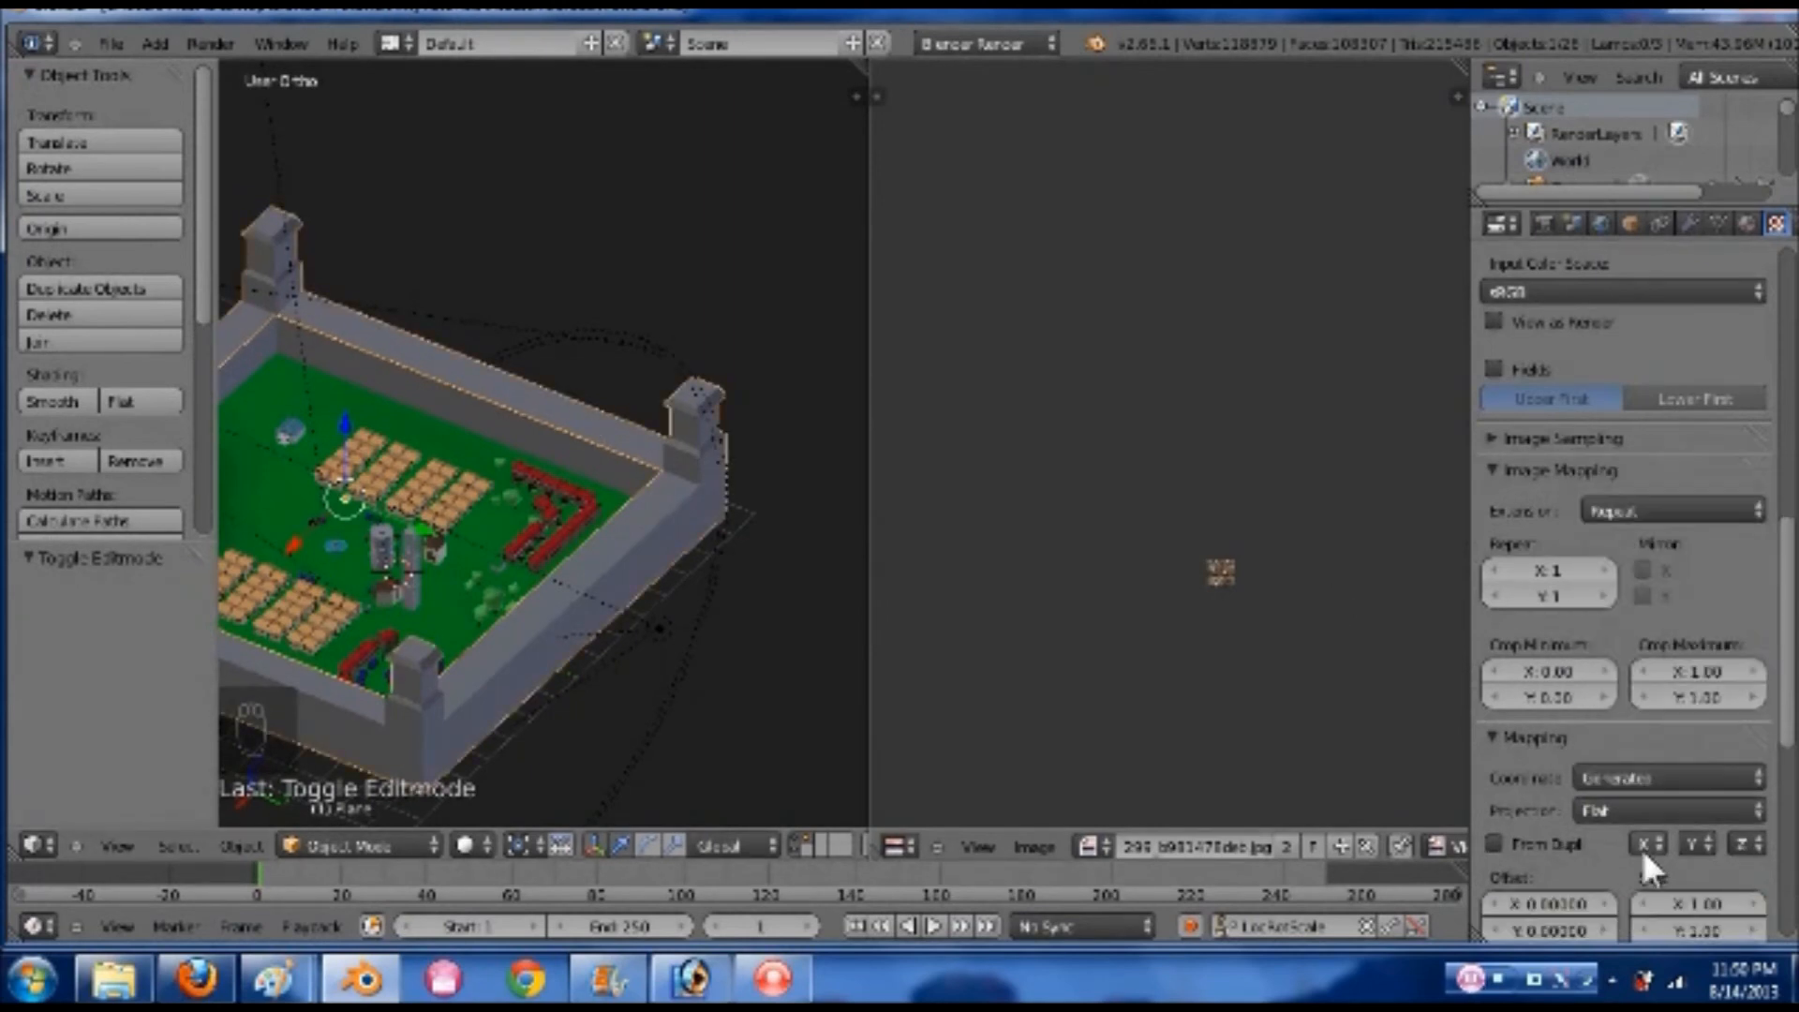
pyautogui.click(1639, 807)
pyautogui.click(1632, 755)
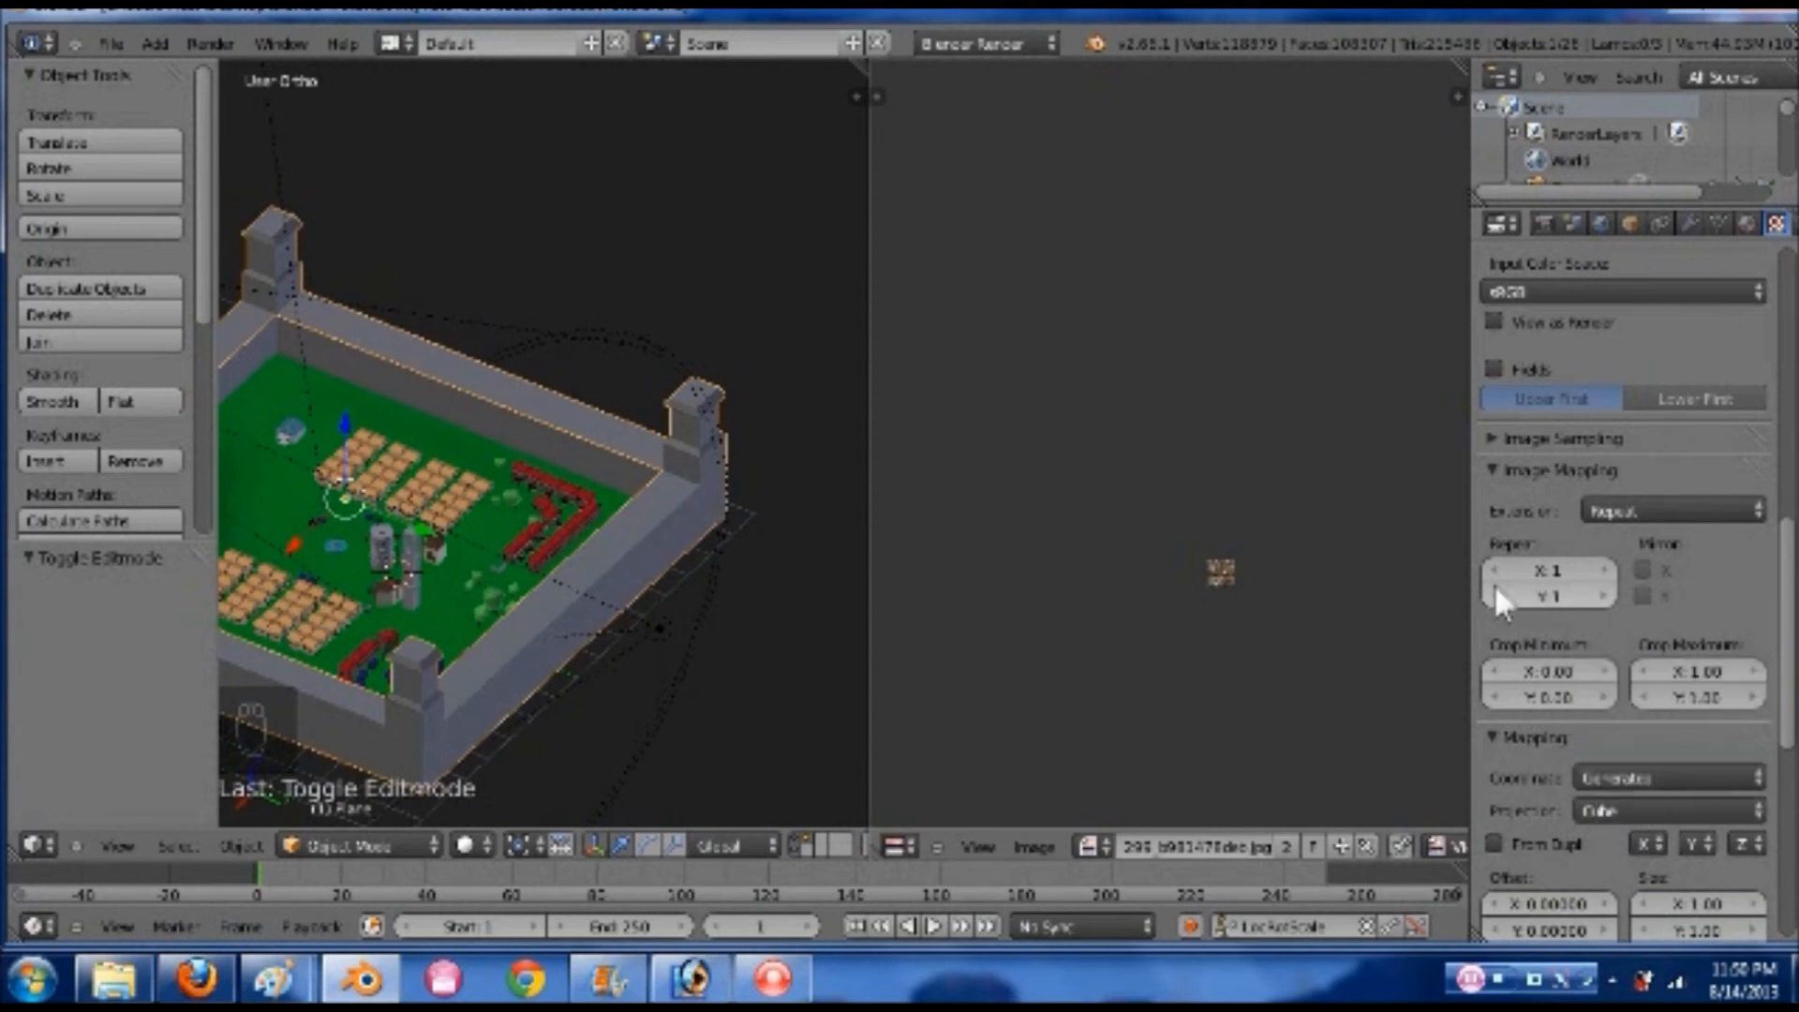
# - Set the wall brick texture's image repeat to 10 in X and 10 in Y
pyautogui.click(1544, 562)
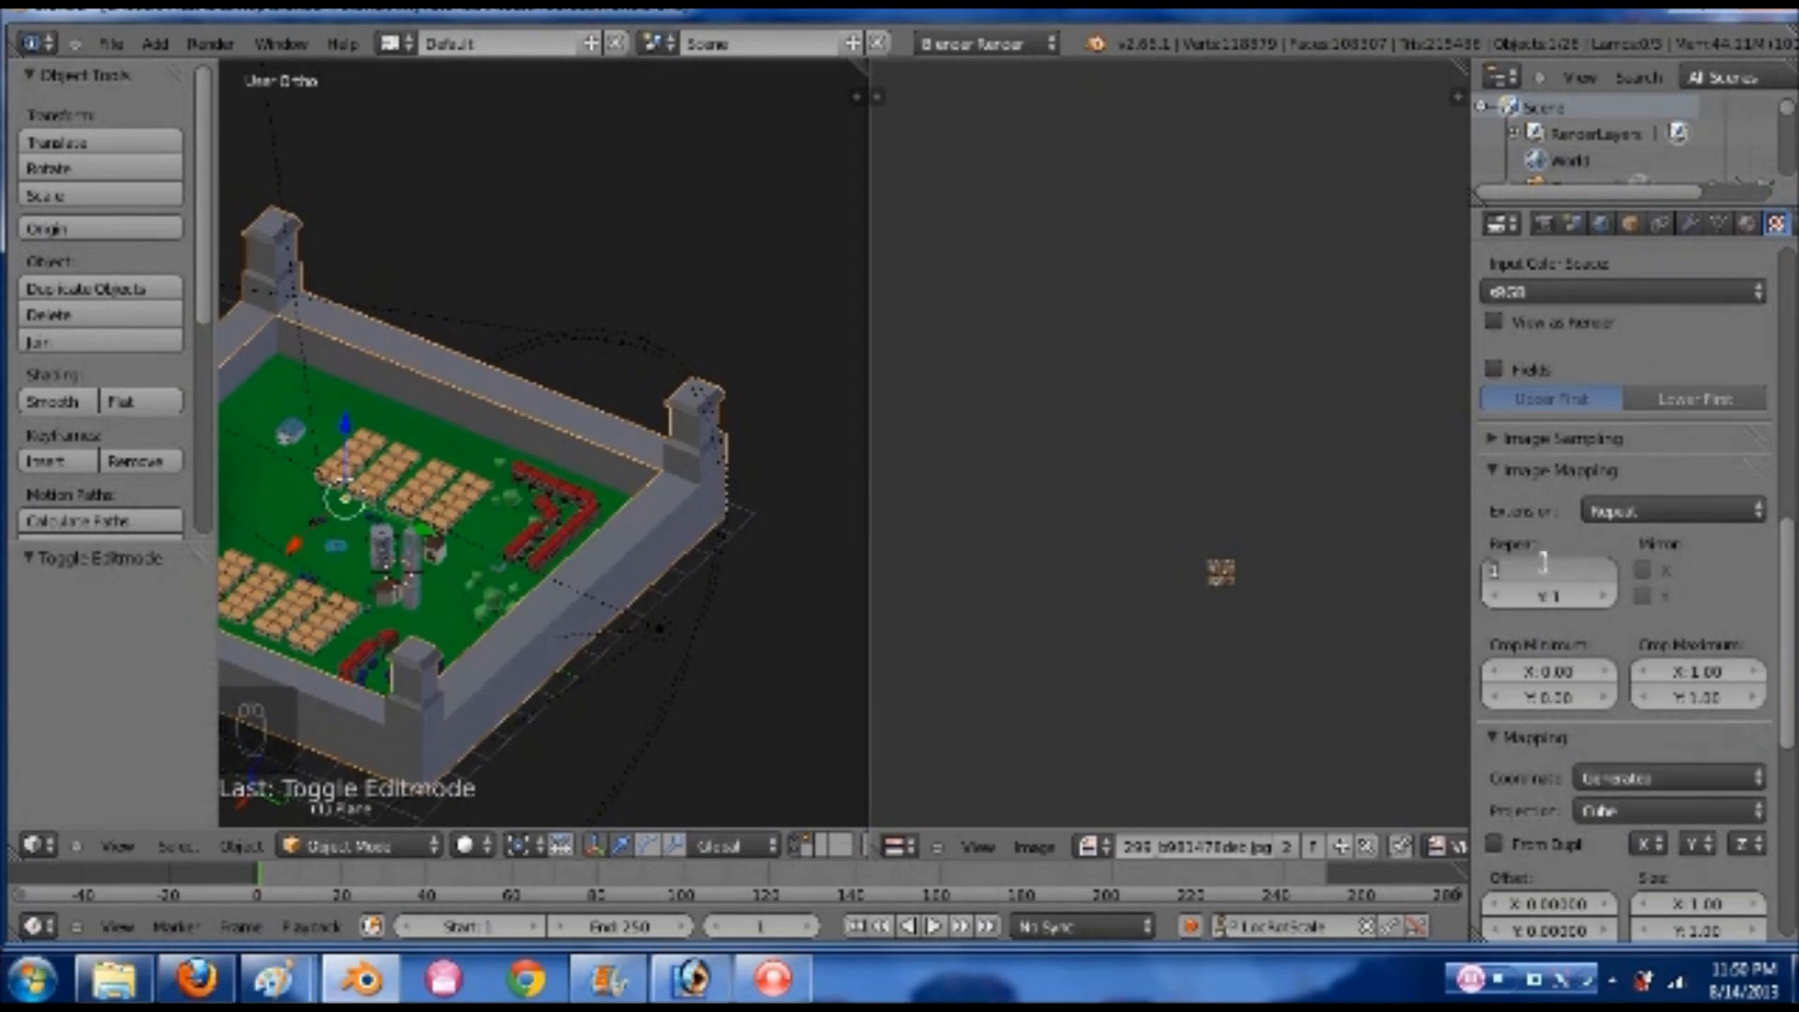
pyautogui.write('0')
pyautogui.press('Return')
pyautogui.click(1550, 604)
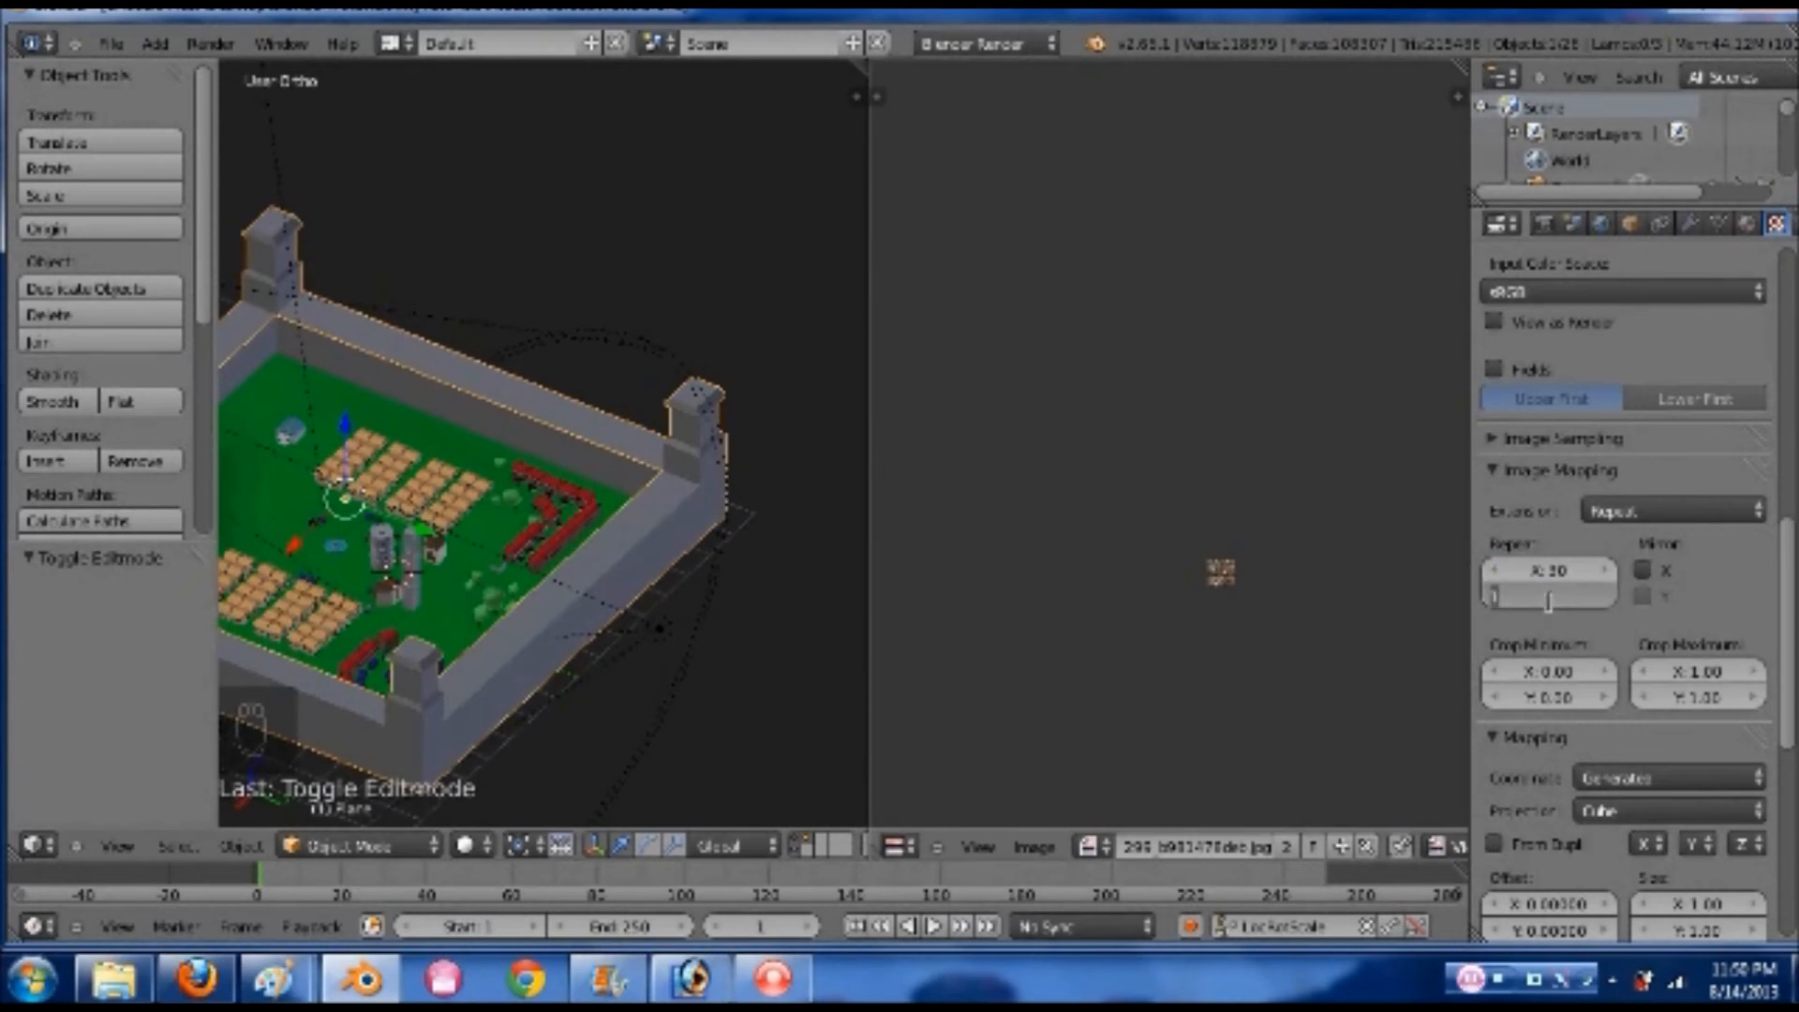
pyautogui.write('0')
pyautogui.press('Return')
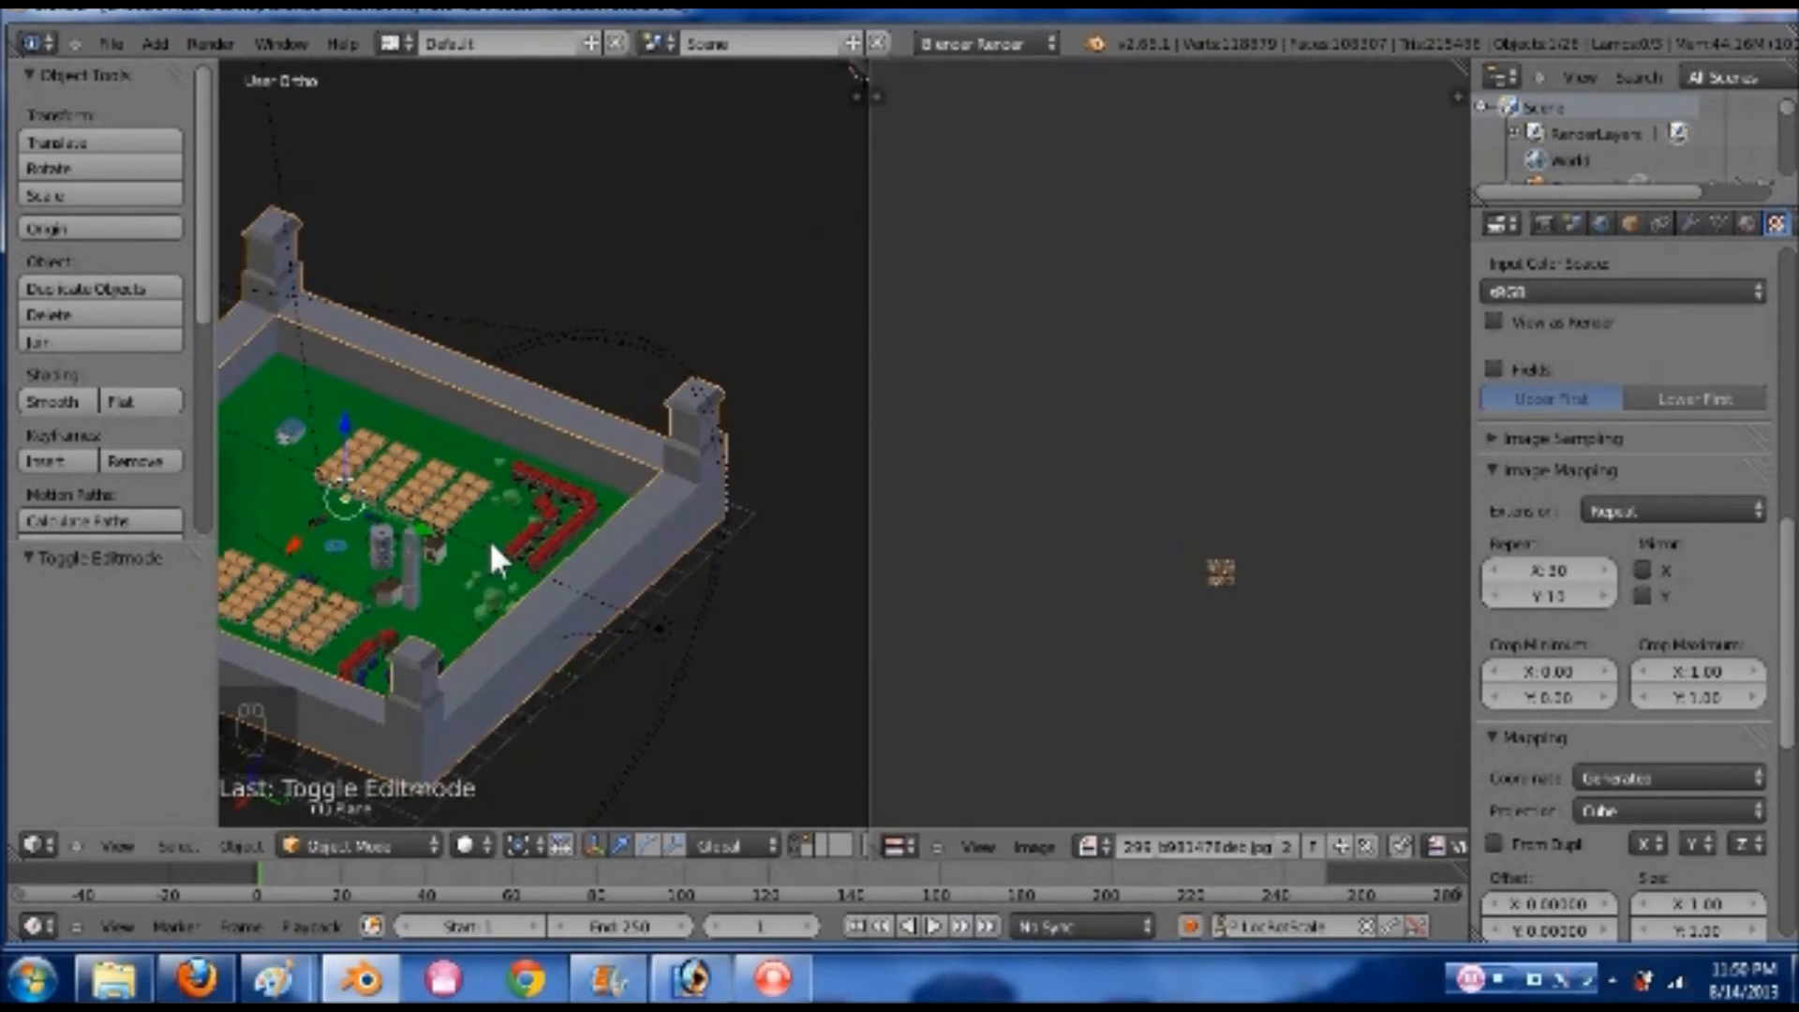
# - Select the round tower in the village centre and make its Stone.001 material active
pyautogui.moveTo(490, 539); pyautogui.dragTo(514, 529, button='middle')
pyautogui.hotkey('shift', 'c')
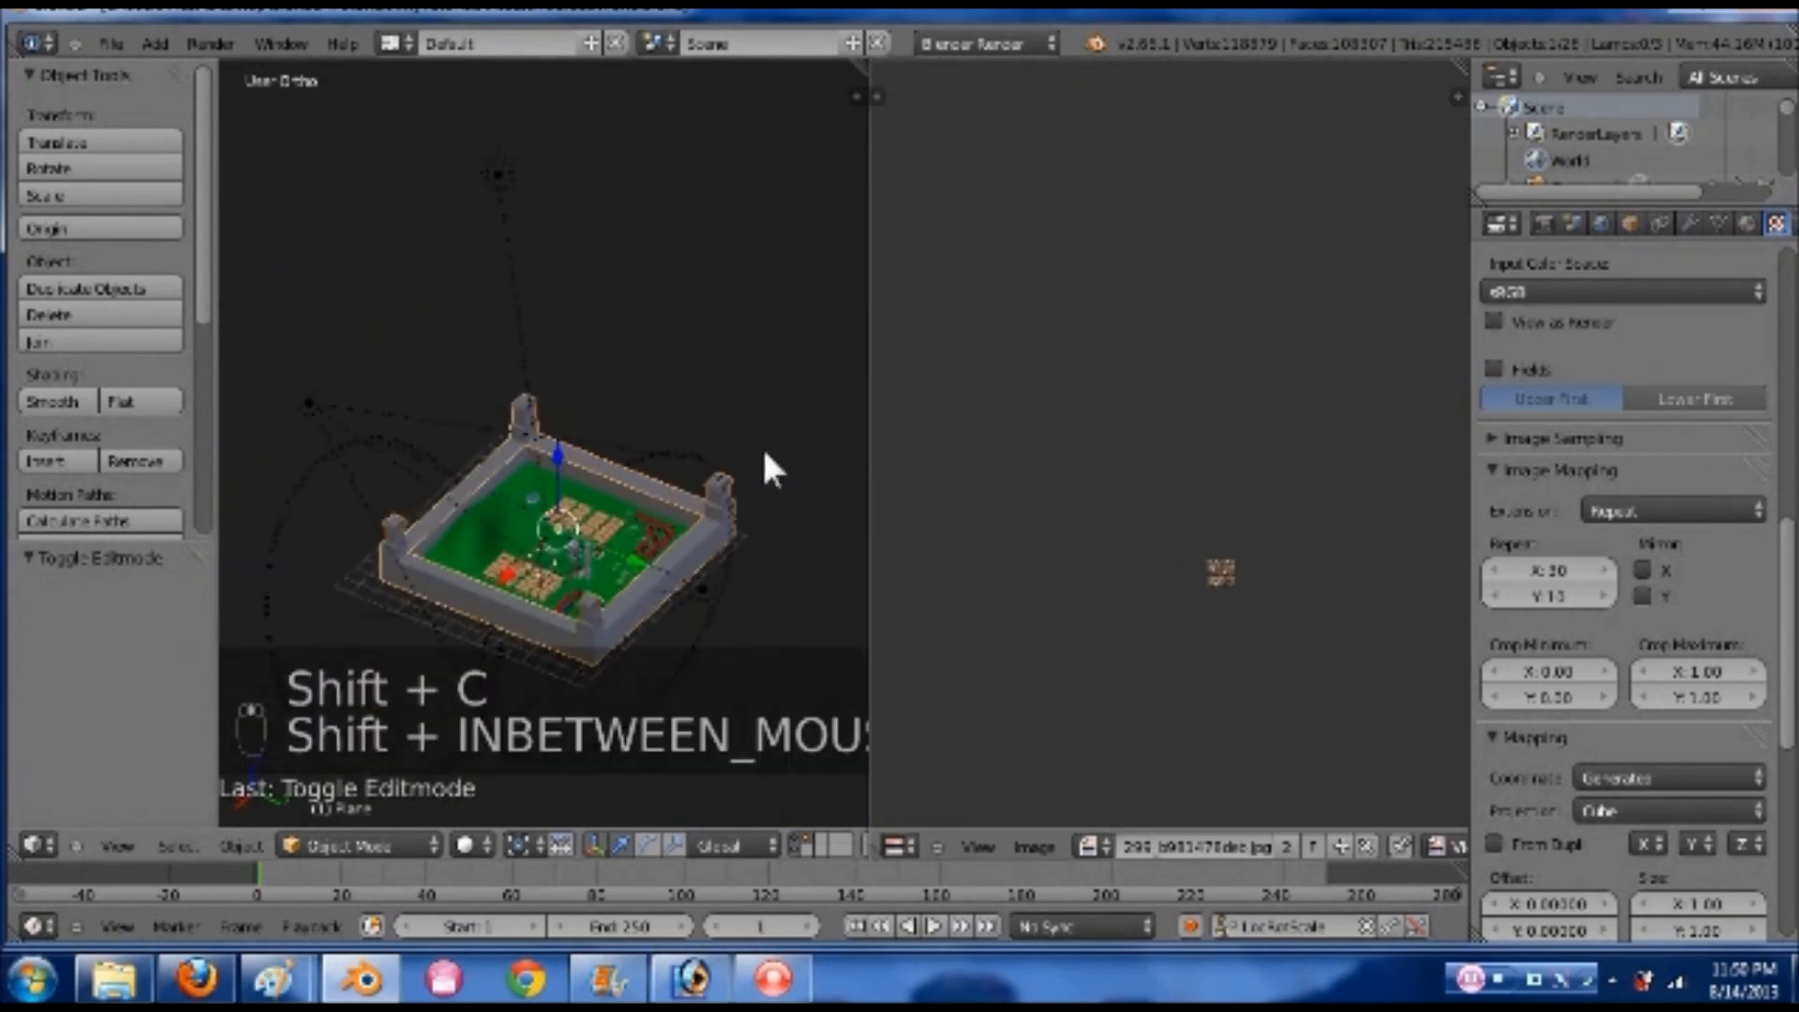
pyautogui.scroll(2, 699, 516)
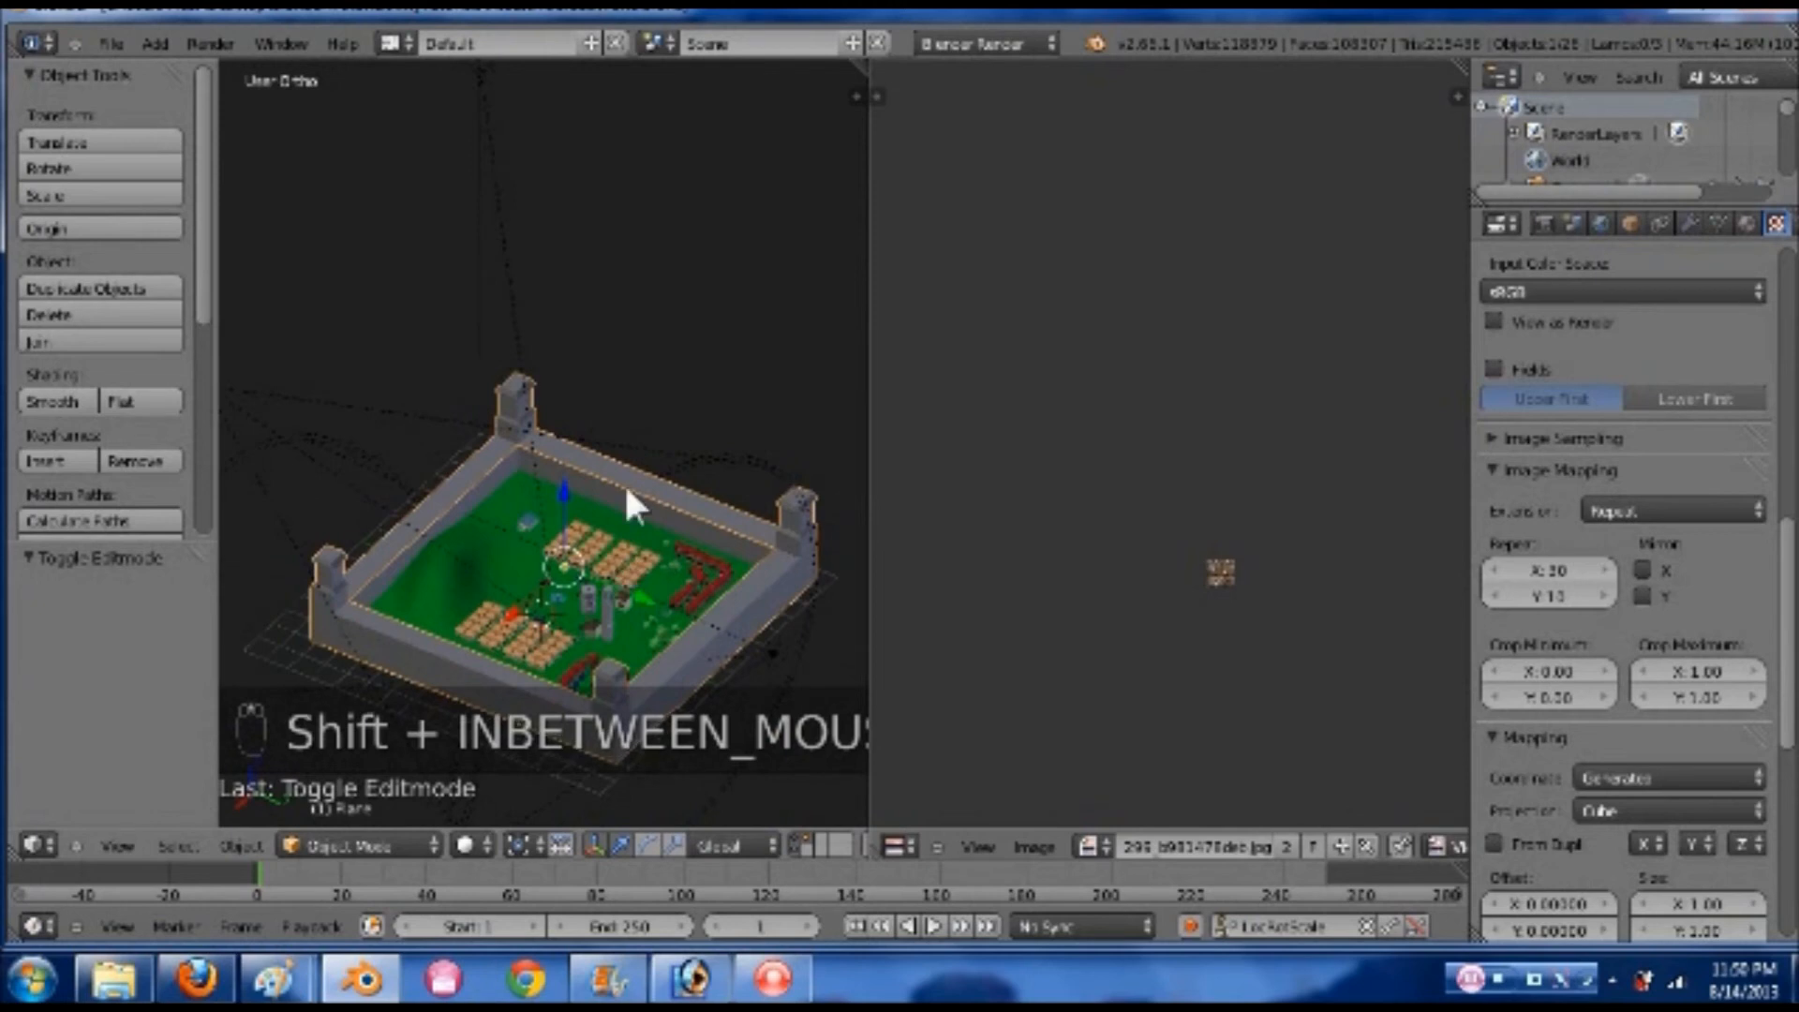
pyautogui.scroll(3, 618, 422)
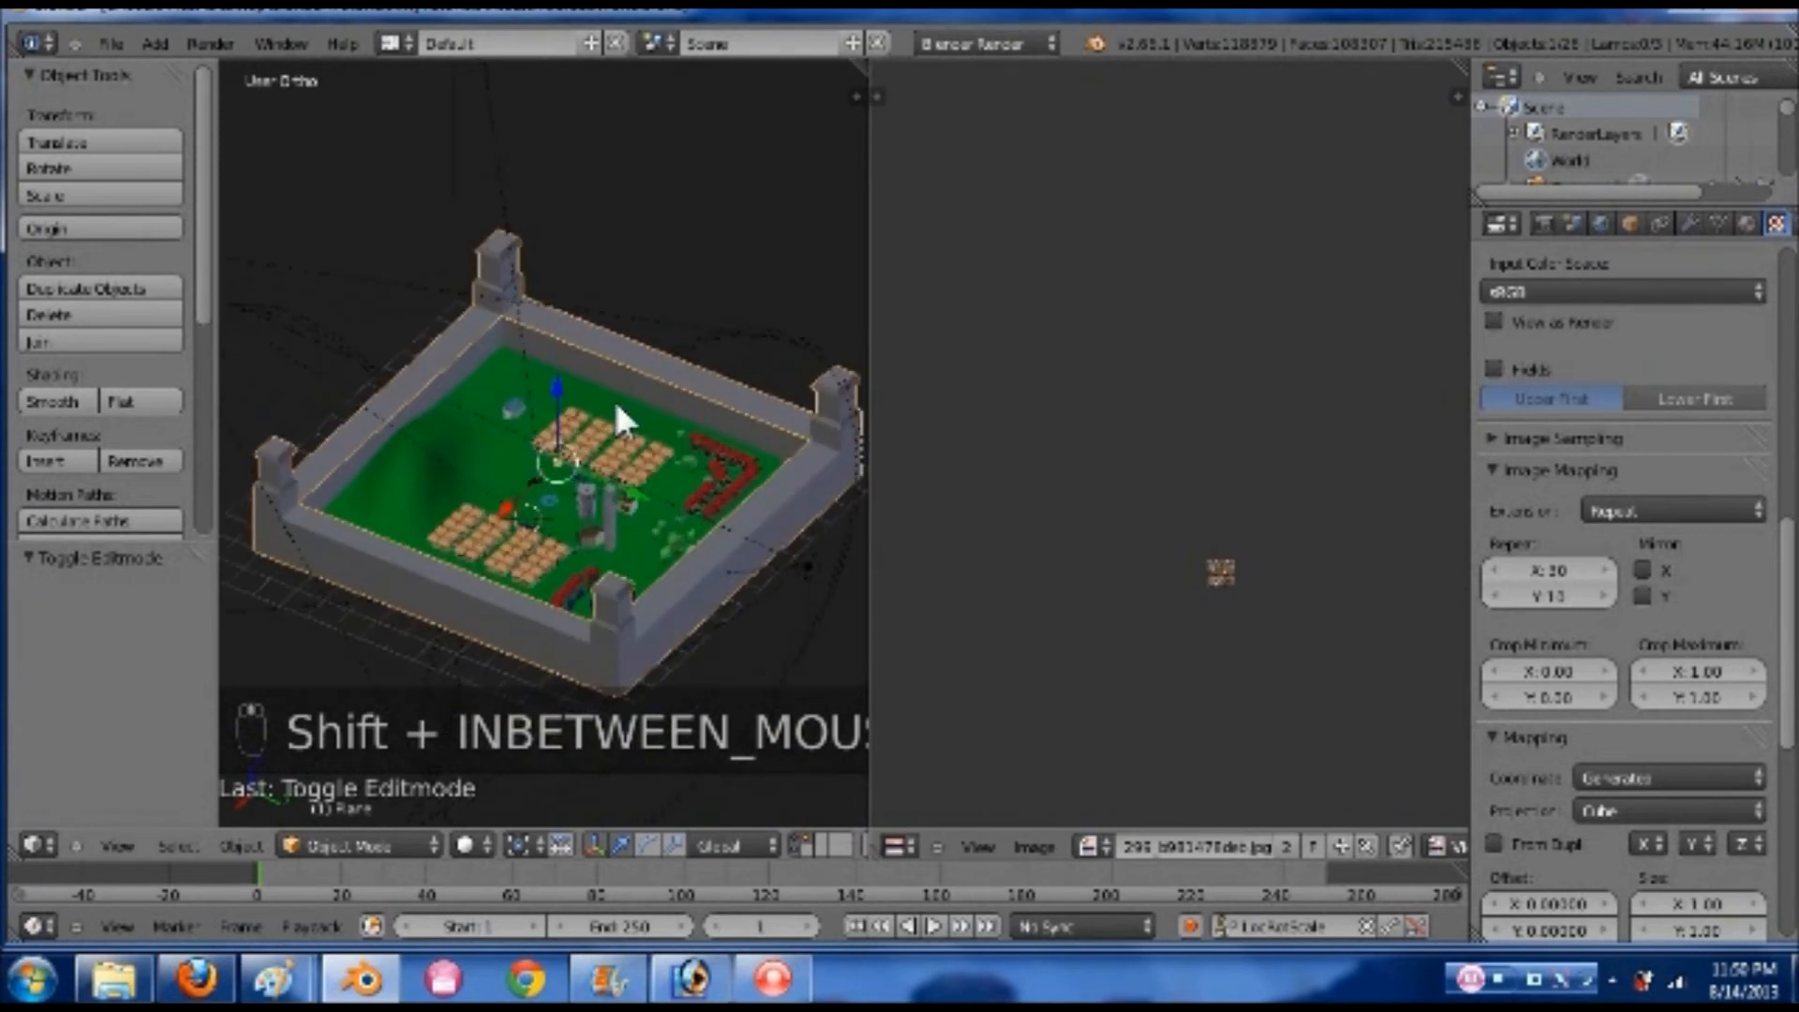
pyautogui.scroll(3, 671, 456)
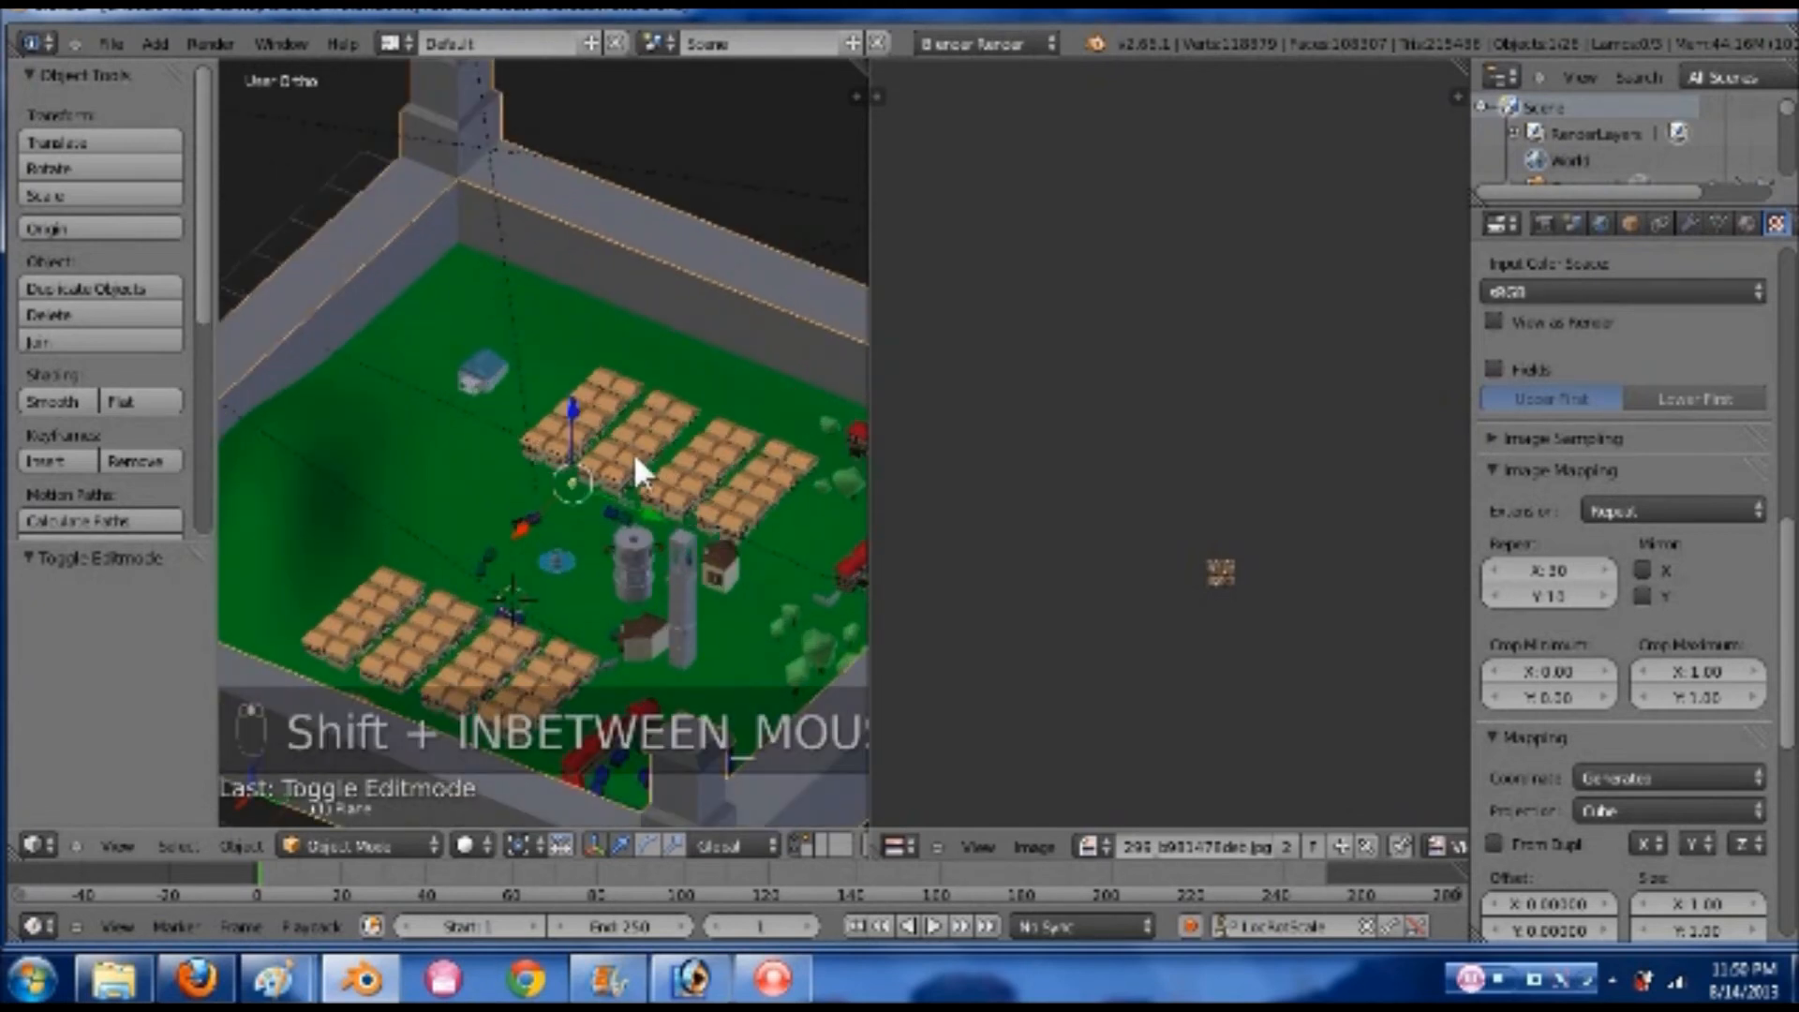
pyautogui.keyDown('shift'); pyautogui.moveTo(635, 465); pyautogui.dragTo(643, 473, button='middle'); pyautogui.keyUp('shift')
pyautogui.scroll(3, 638, 459)
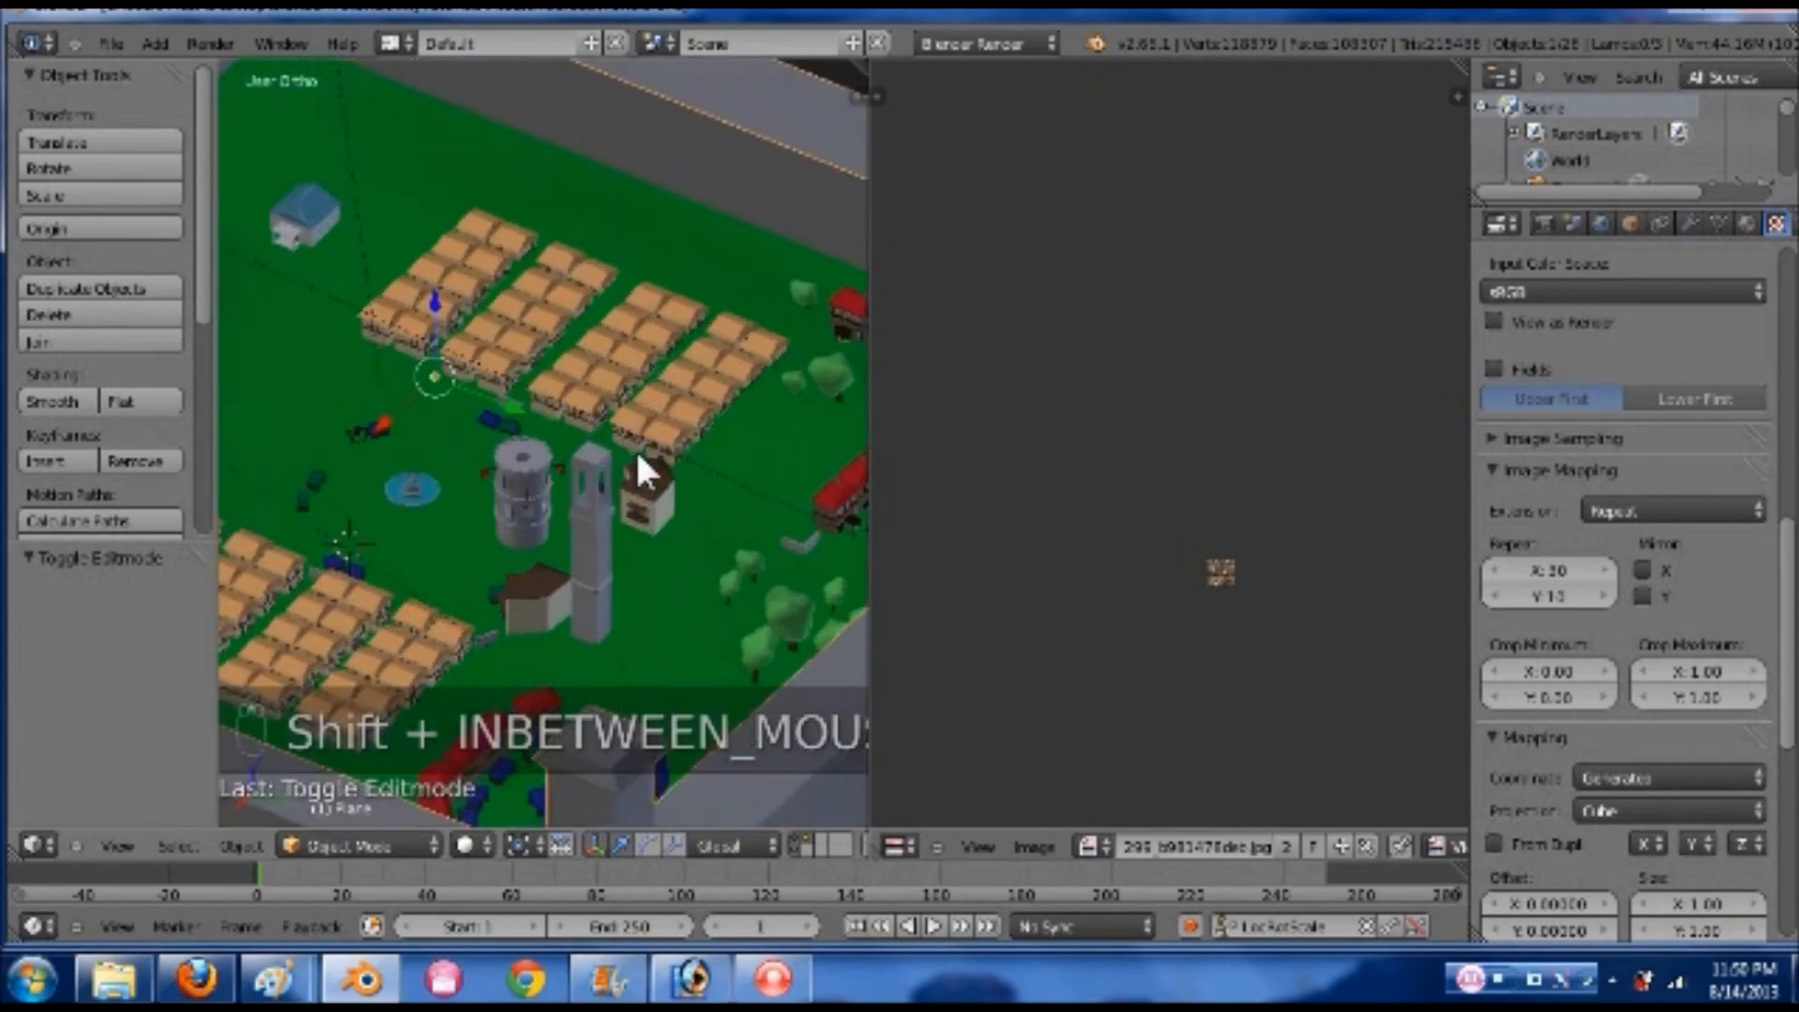
pyautogui.scroll(3, 637, 510)
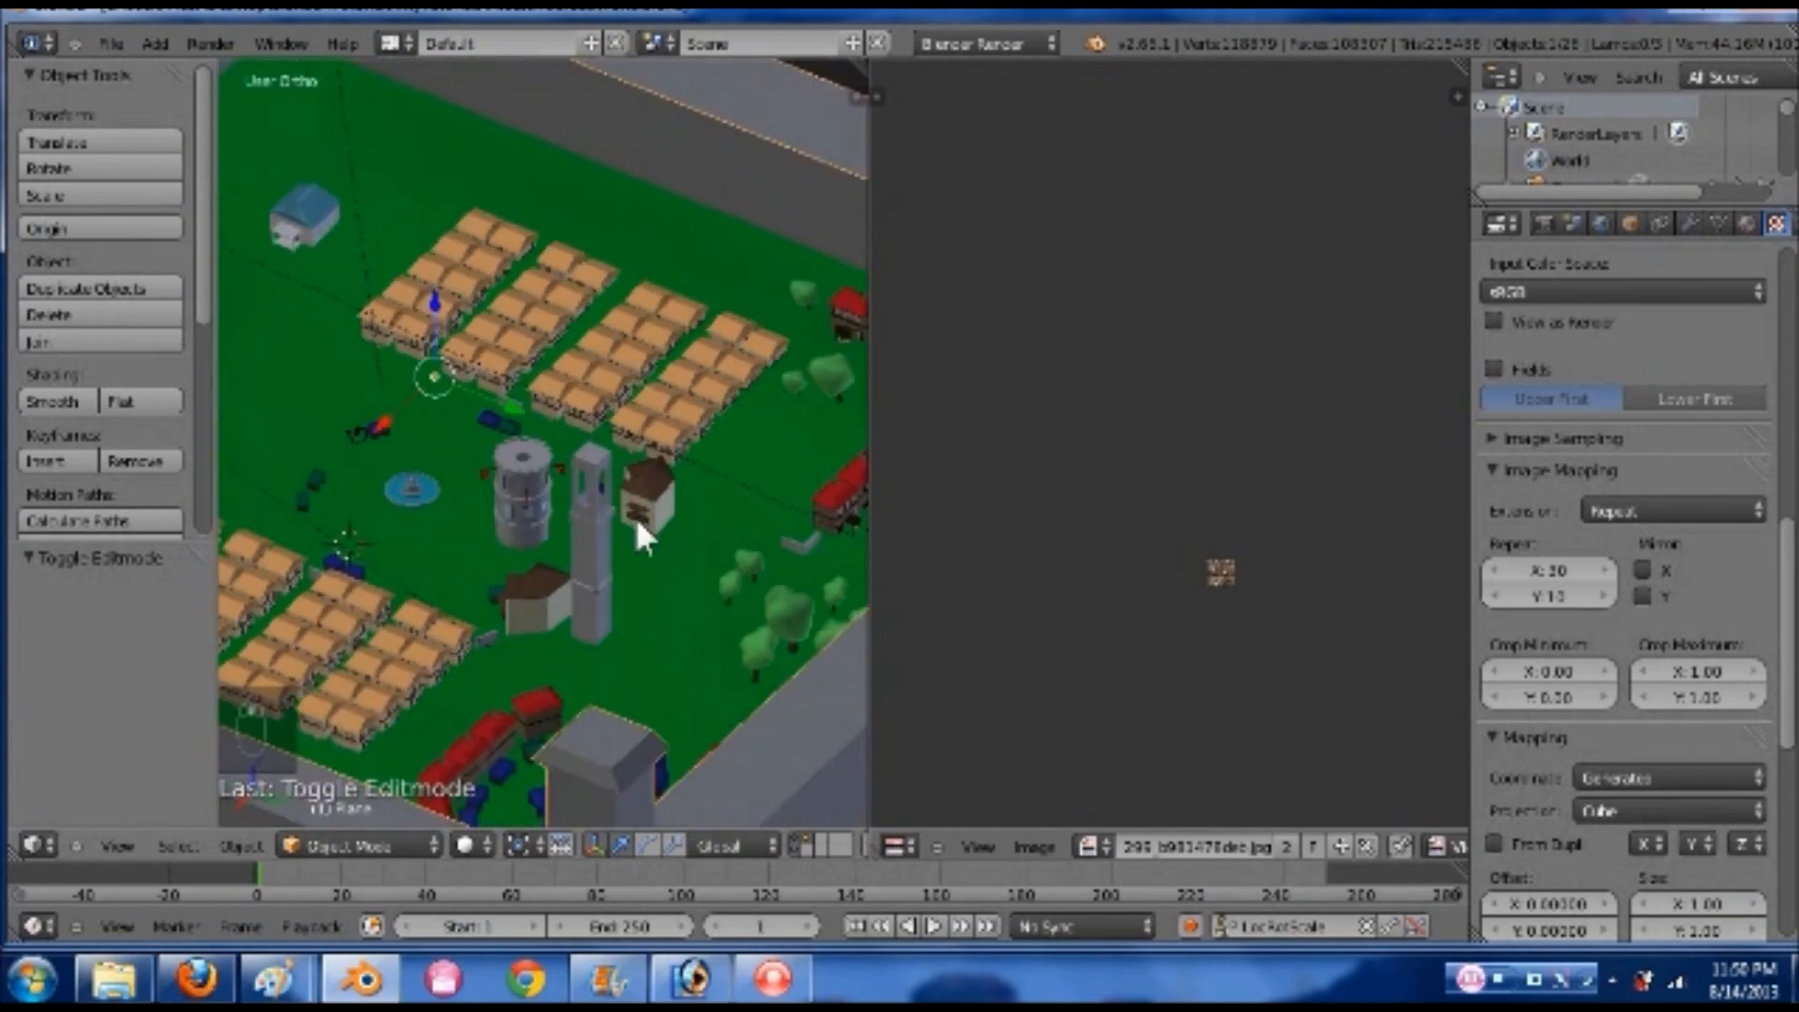
pyautogui.rightClick(550, 496)
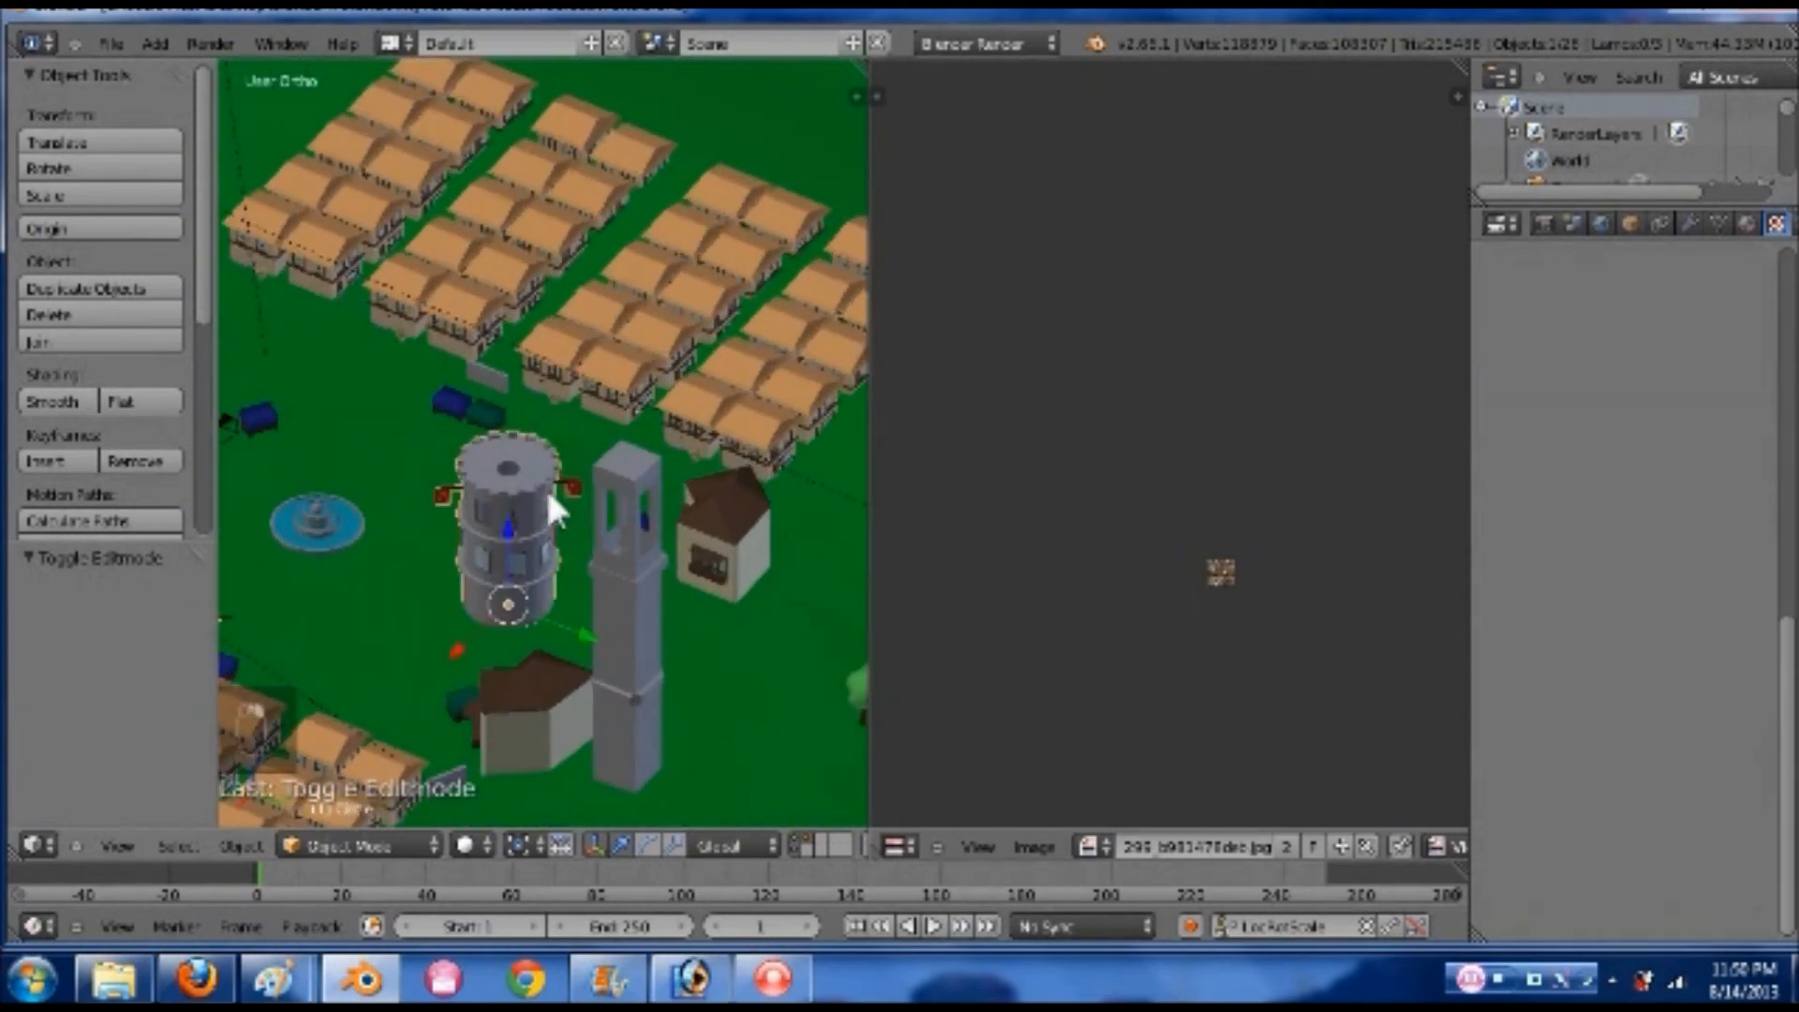
pyautogui.click(1748, 223)
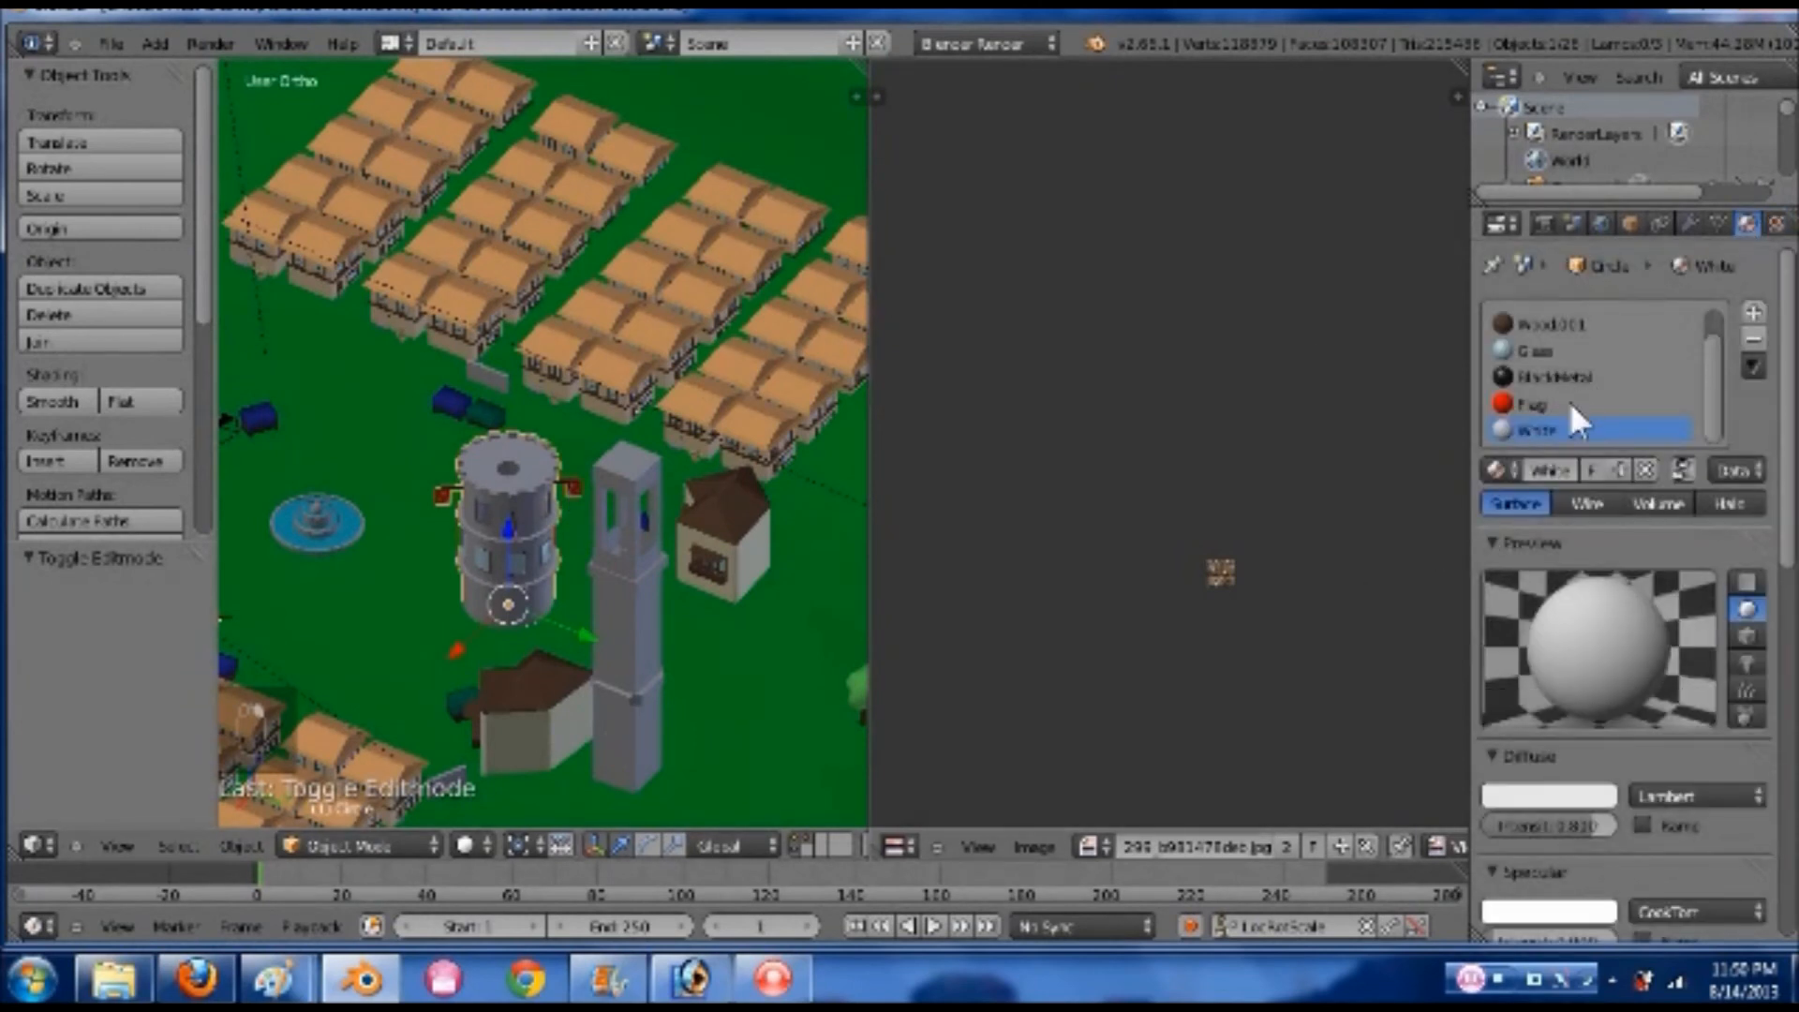
pyautogui.scroll(1, 1557, 433)
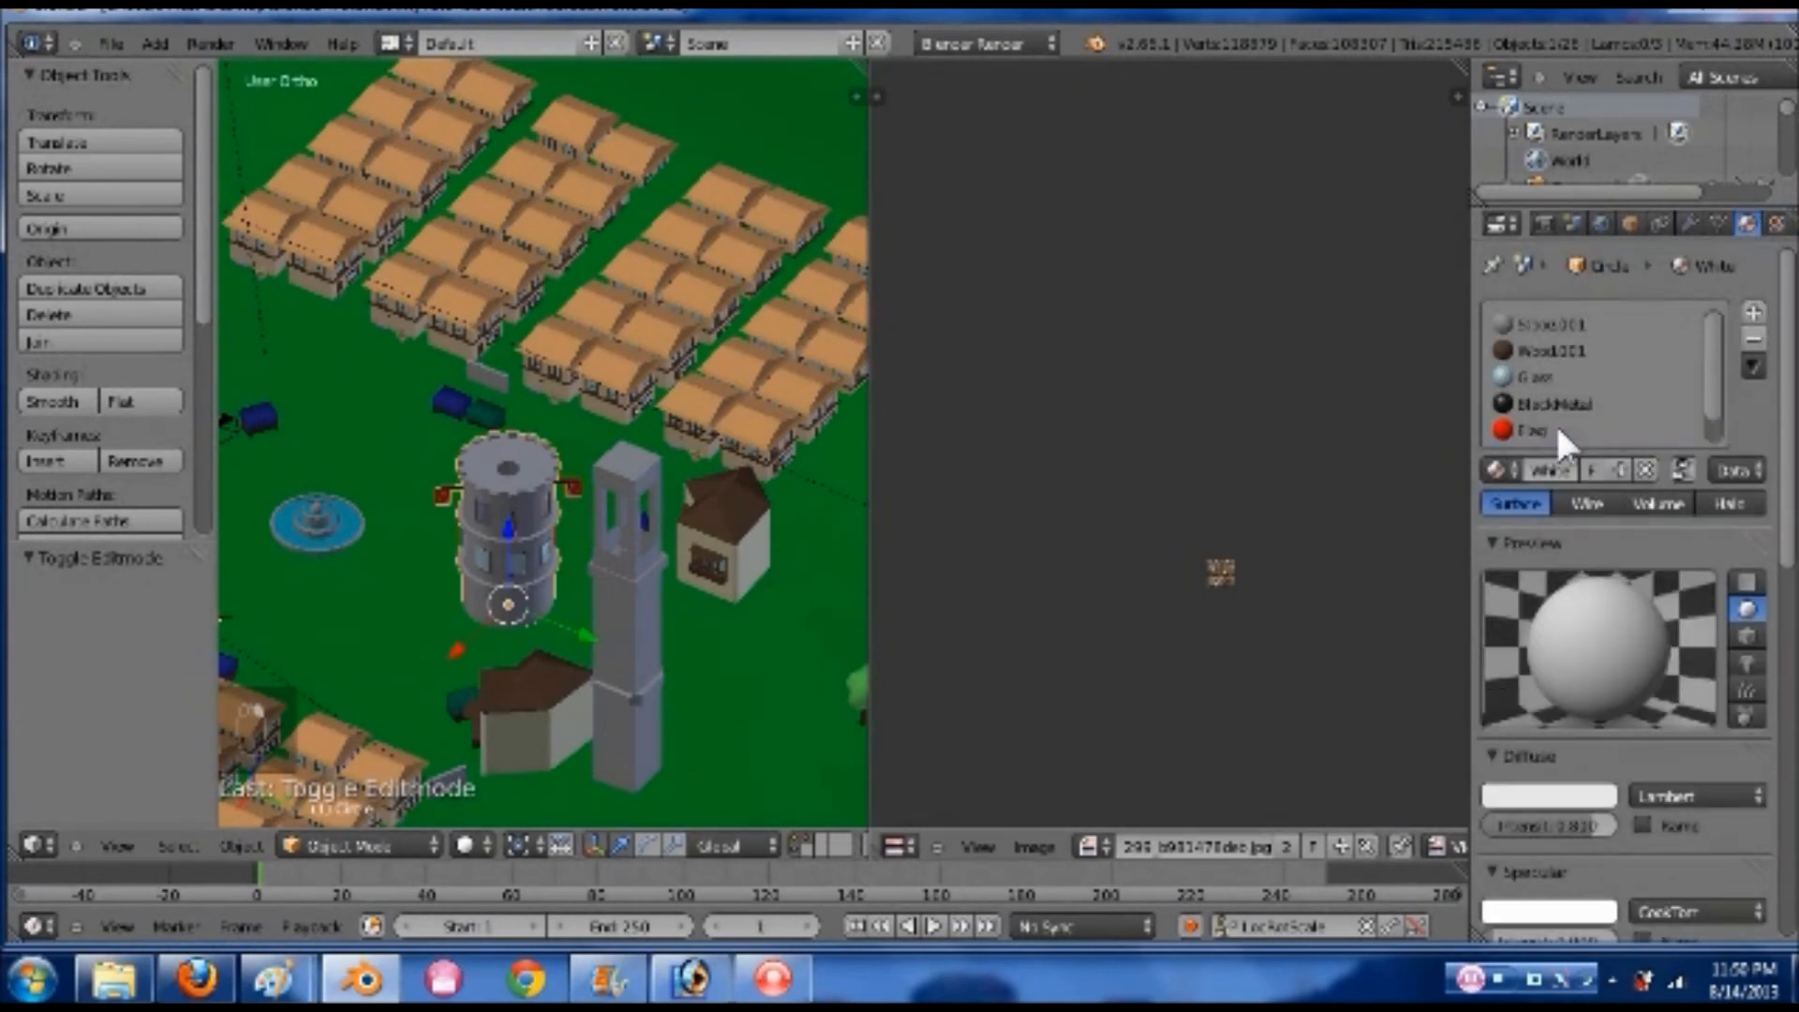
pyautogui.click(1560, 324)
# - Add a new texture to the tower's stone material and set its type to Image or Movie
pyautogui.click(1777, 223)
pyautogui.scroll(5, 1593, 600)
pyautogui.click(1612, 506)
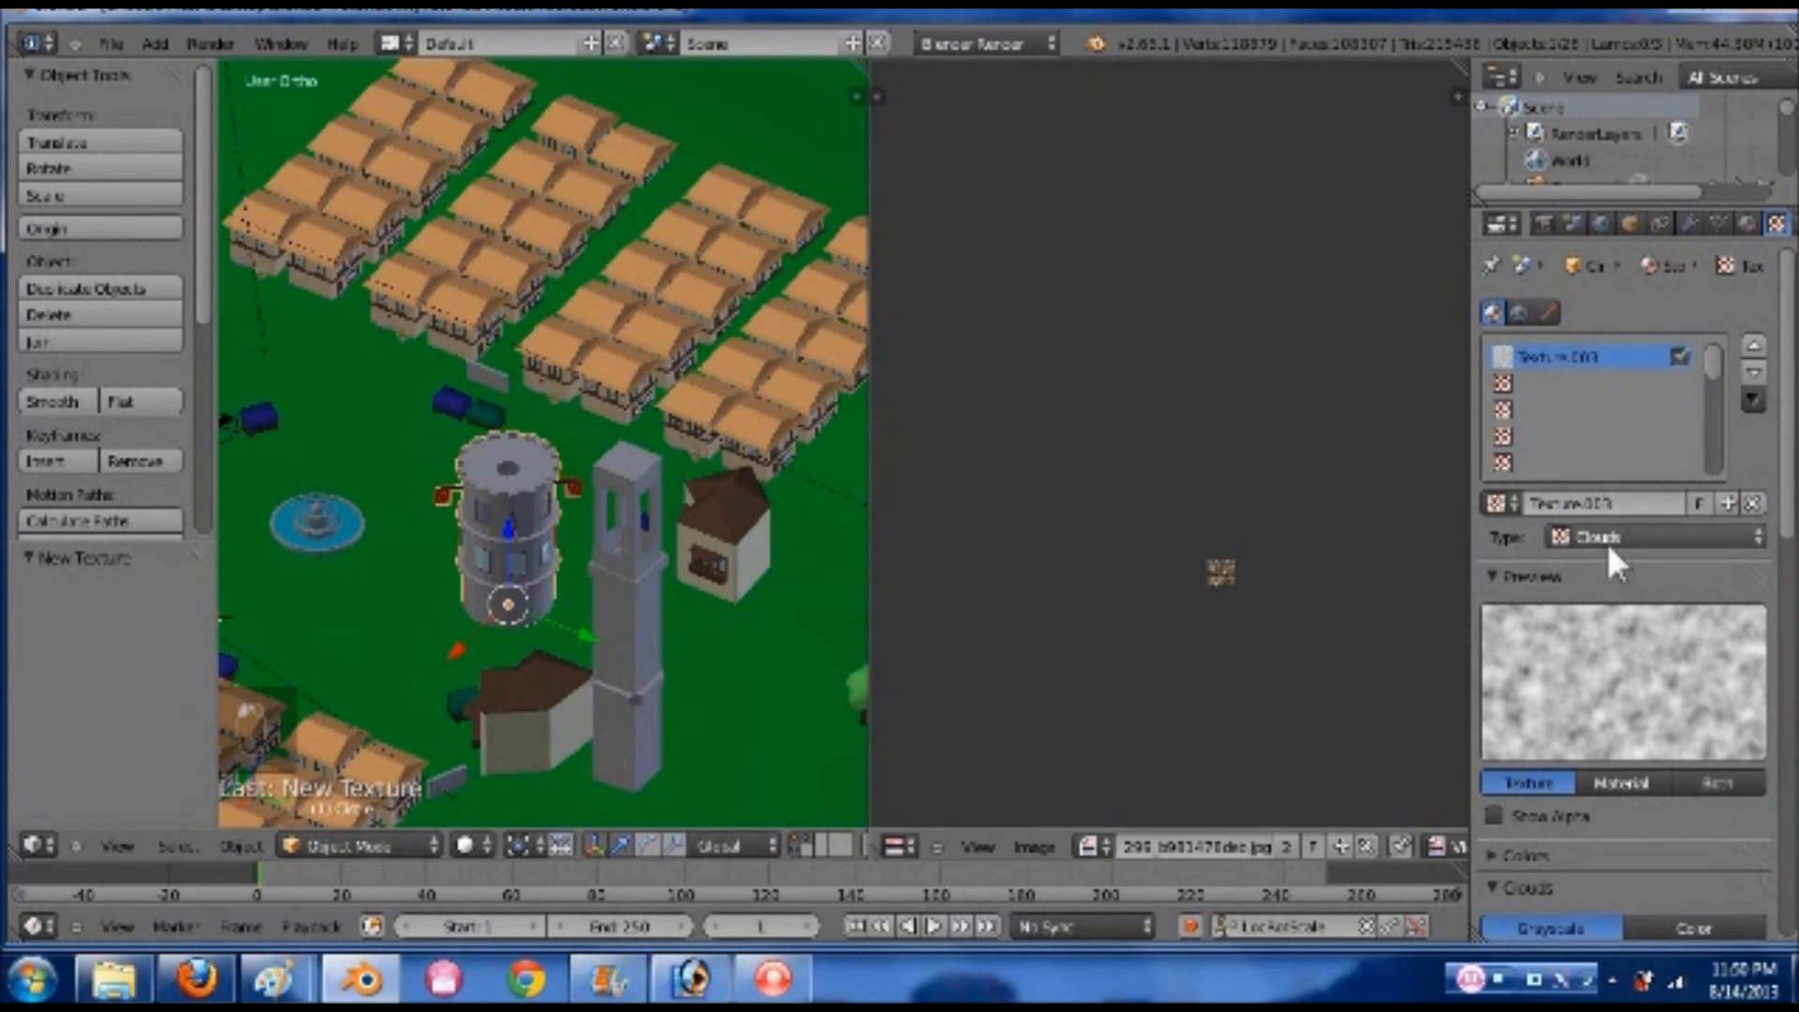
pyautogui.click(1606, 542)
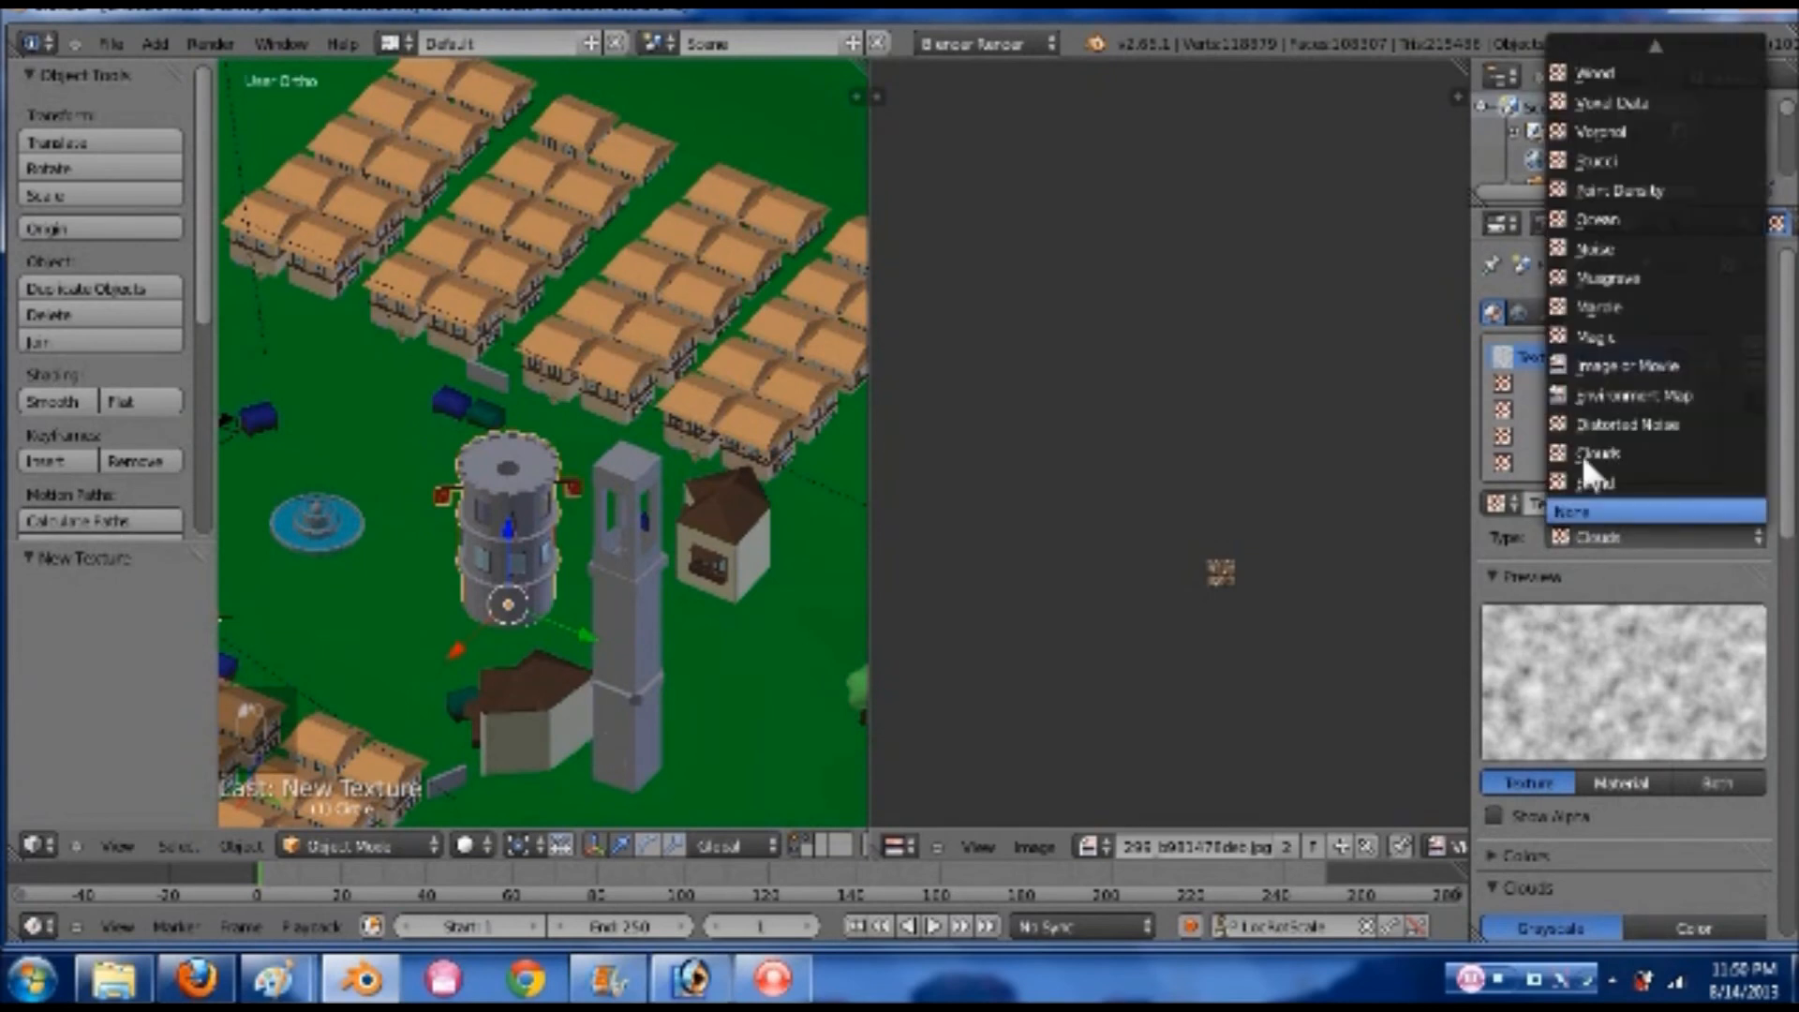
pyautogui.click(1611, 365)
# - Load the Stone_church_wall_texture_limerick_ireland image from the Texture Library's Buildings folder, browsing it as thumbnails
pyautogui.click(1696, 920)
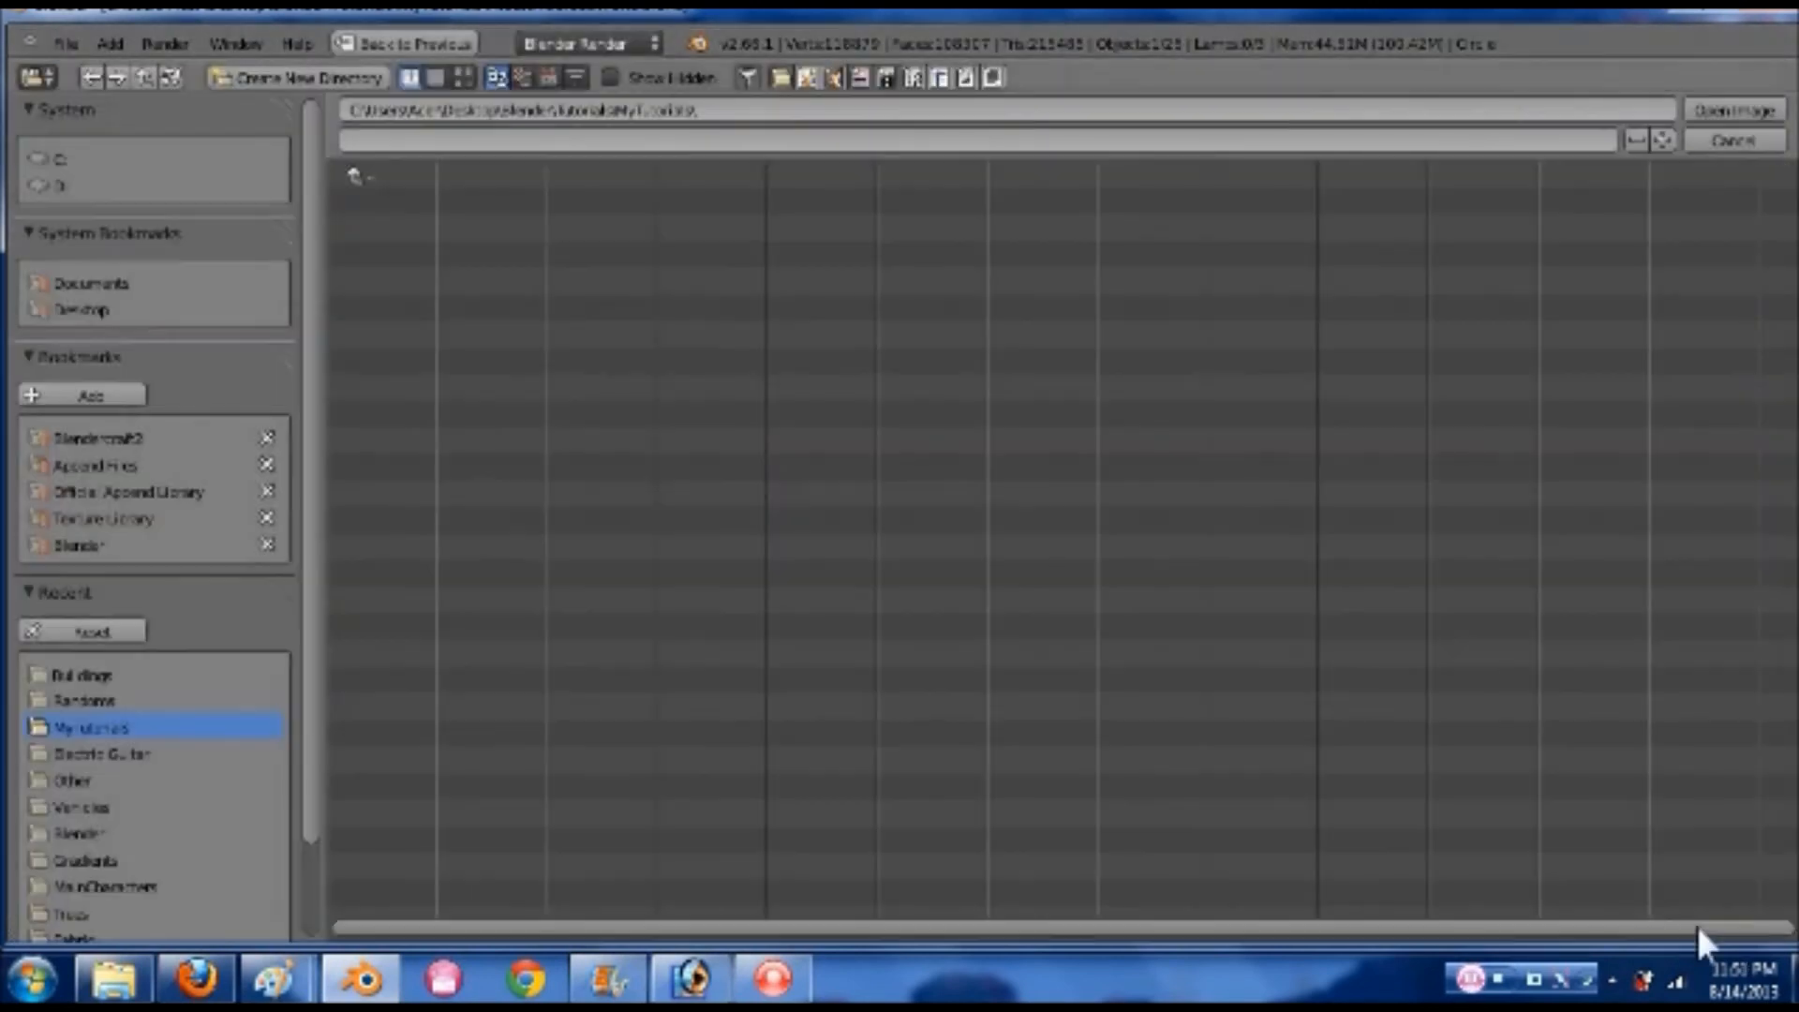
pyautogui.click(110, 518)
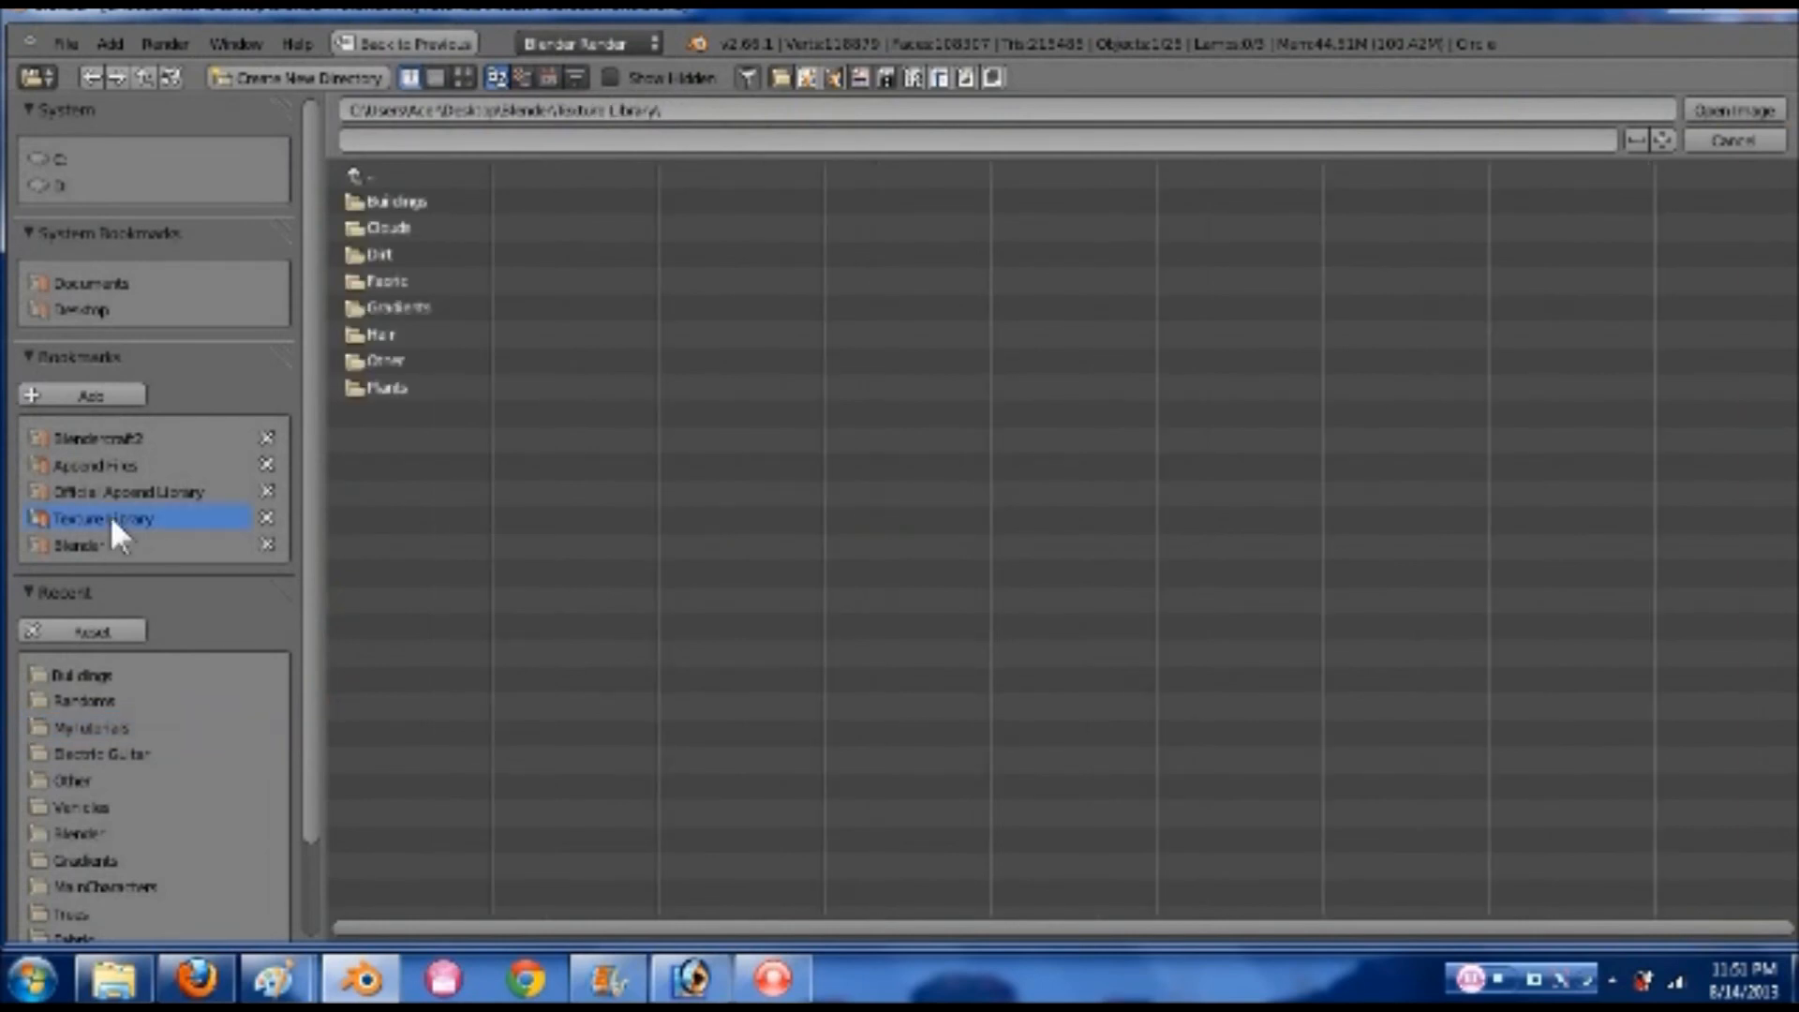
pyautogui.click(414, 199)
pyautogui.click(460, 77)
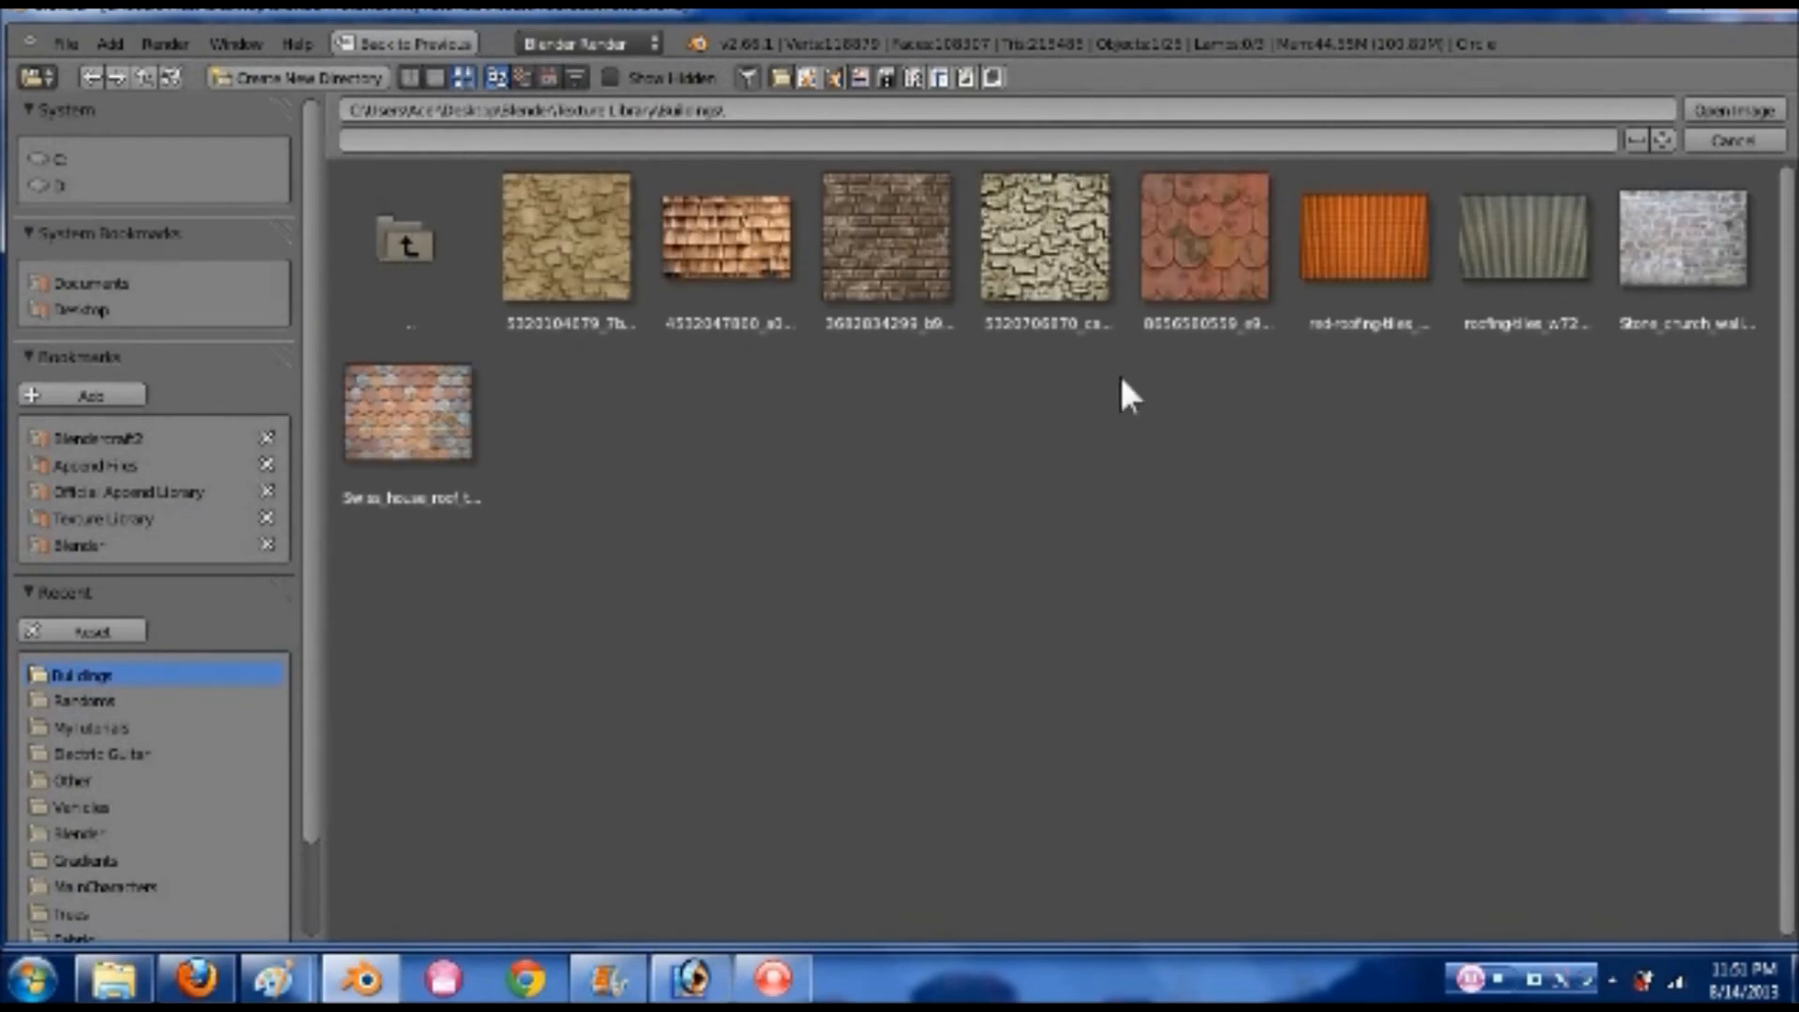
pyautogui.moveTo(1671, 240)
pyautogui.mouseDown()
pyautogui.moveTo(1606, 435)
pyautogui.moveTo(1661, 210)
pyautogui.mouseUp()
pyautogui.click(1662, 218)
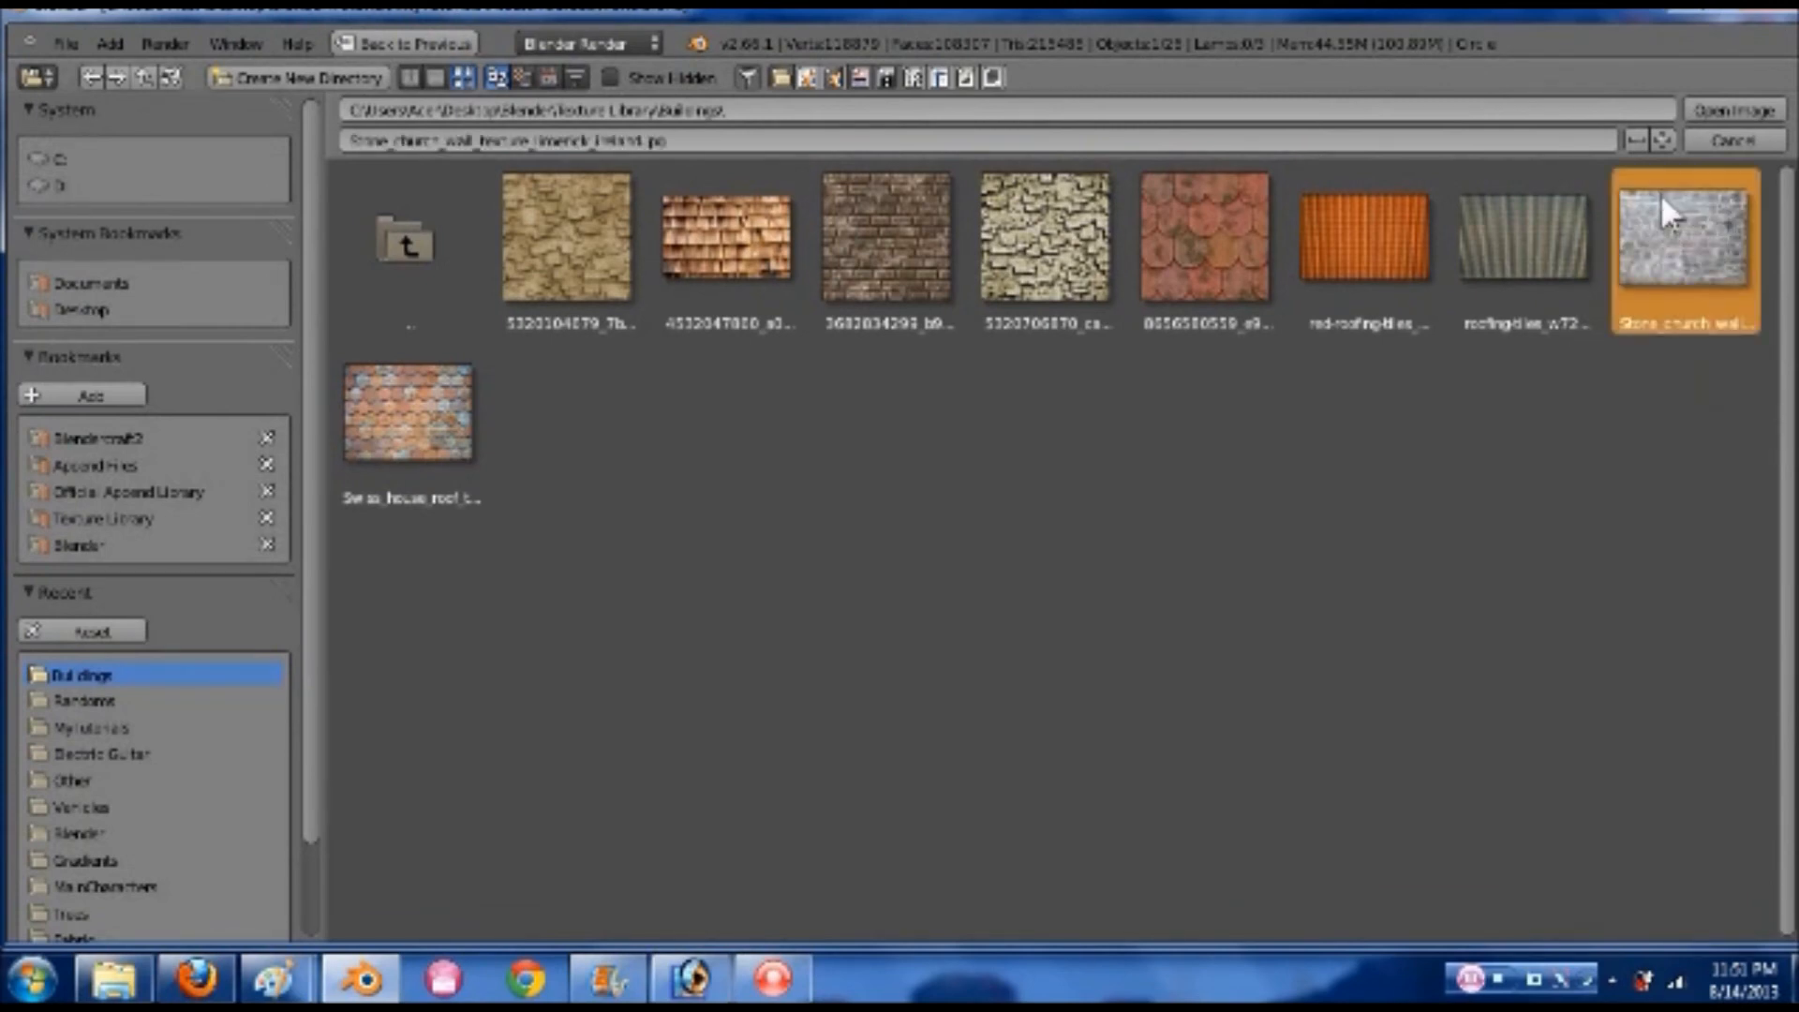
pyautogui.click(1729, 110)
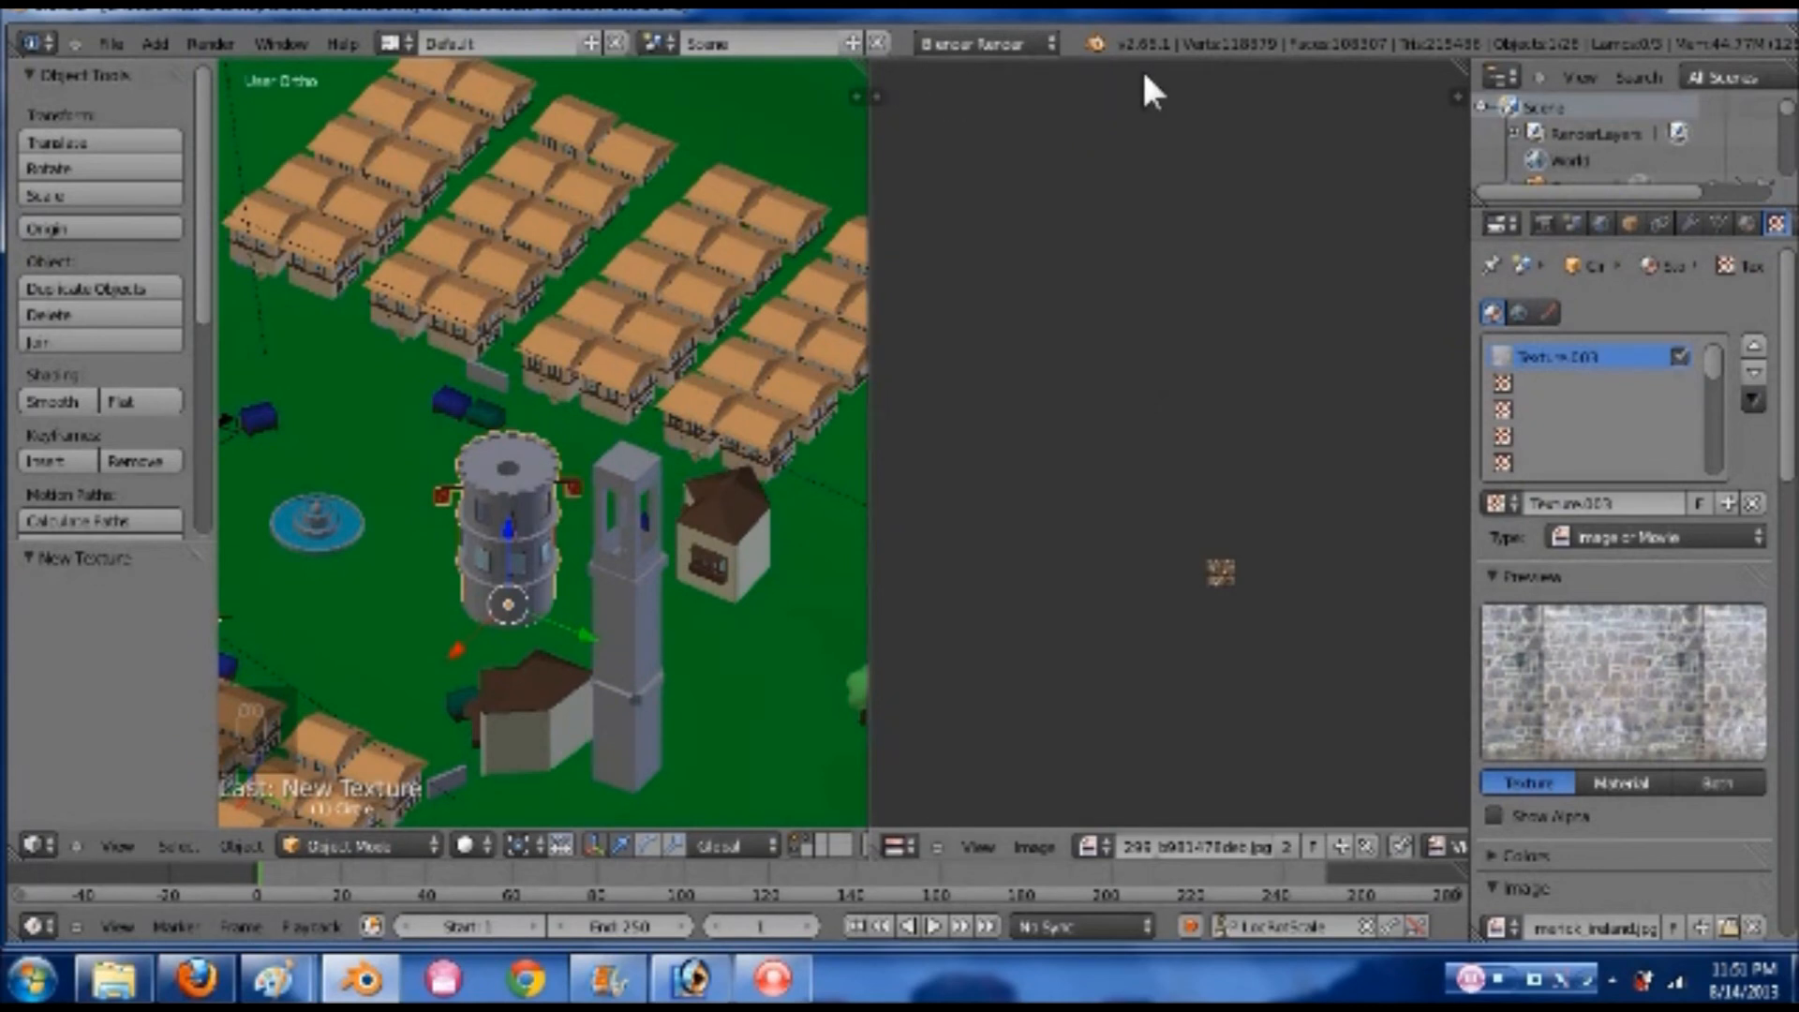
# - Join the image editor area into the 3D view and bring the round tower into closer view
pyautogui.moveTo(864, 66); pyautogui.dragTo(946, 65)
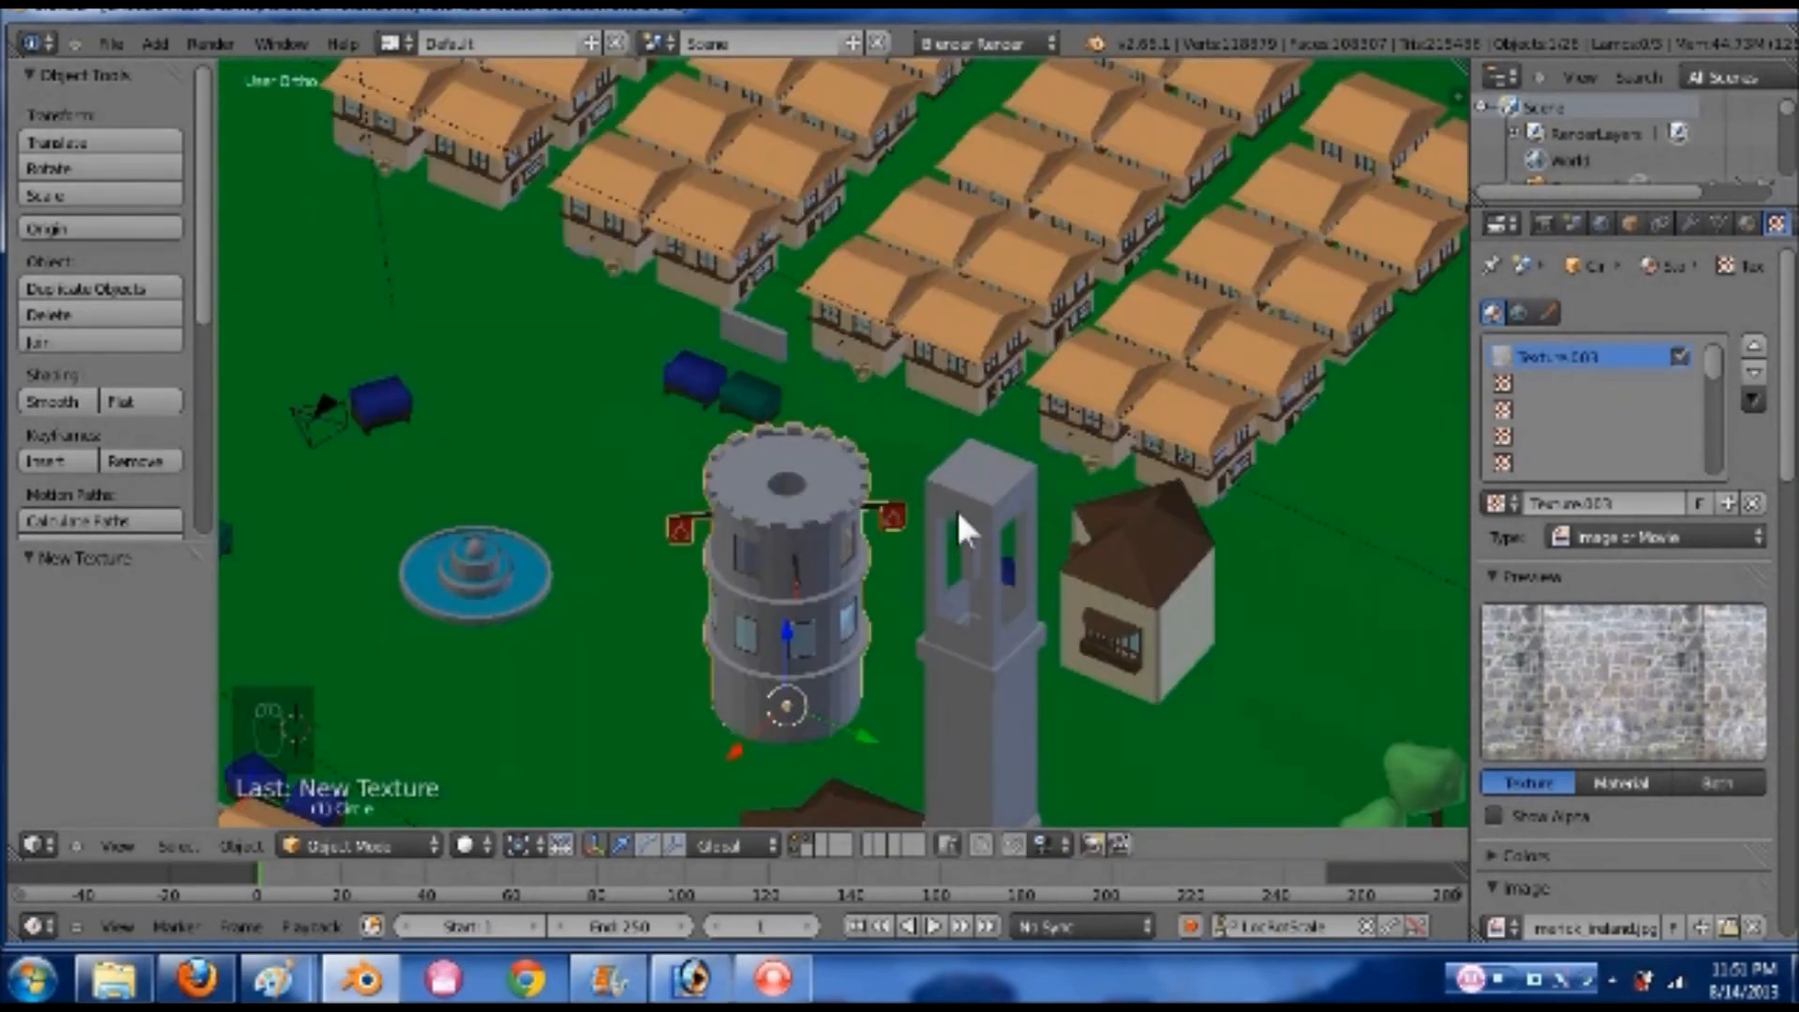
pyautogui.keyDown('shift'); pyautogui.scroll(-1, 956, 442); pyautogui.keyUp('shift')
pyautogui.keyDown('shift'); pyautogui.scroll(-1, 974, 464); pyautogui.keyUp('shift')
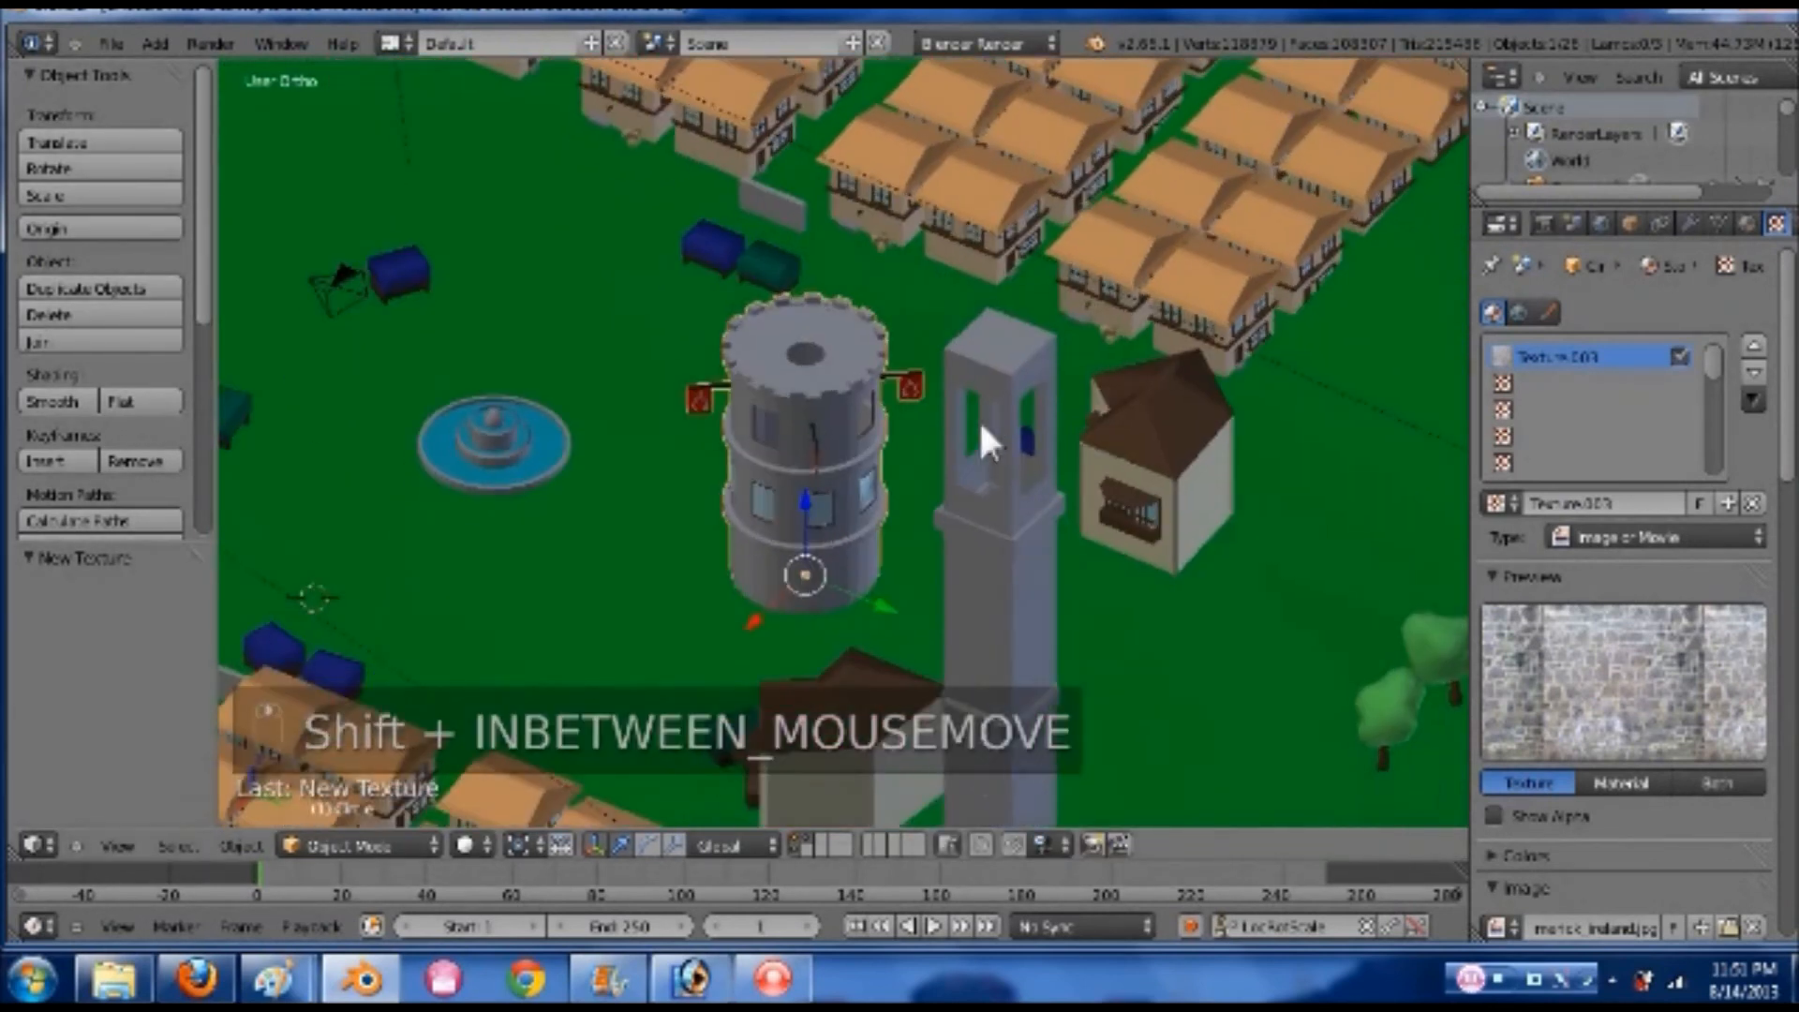
pyautogui.scroll(2, 984, 442)
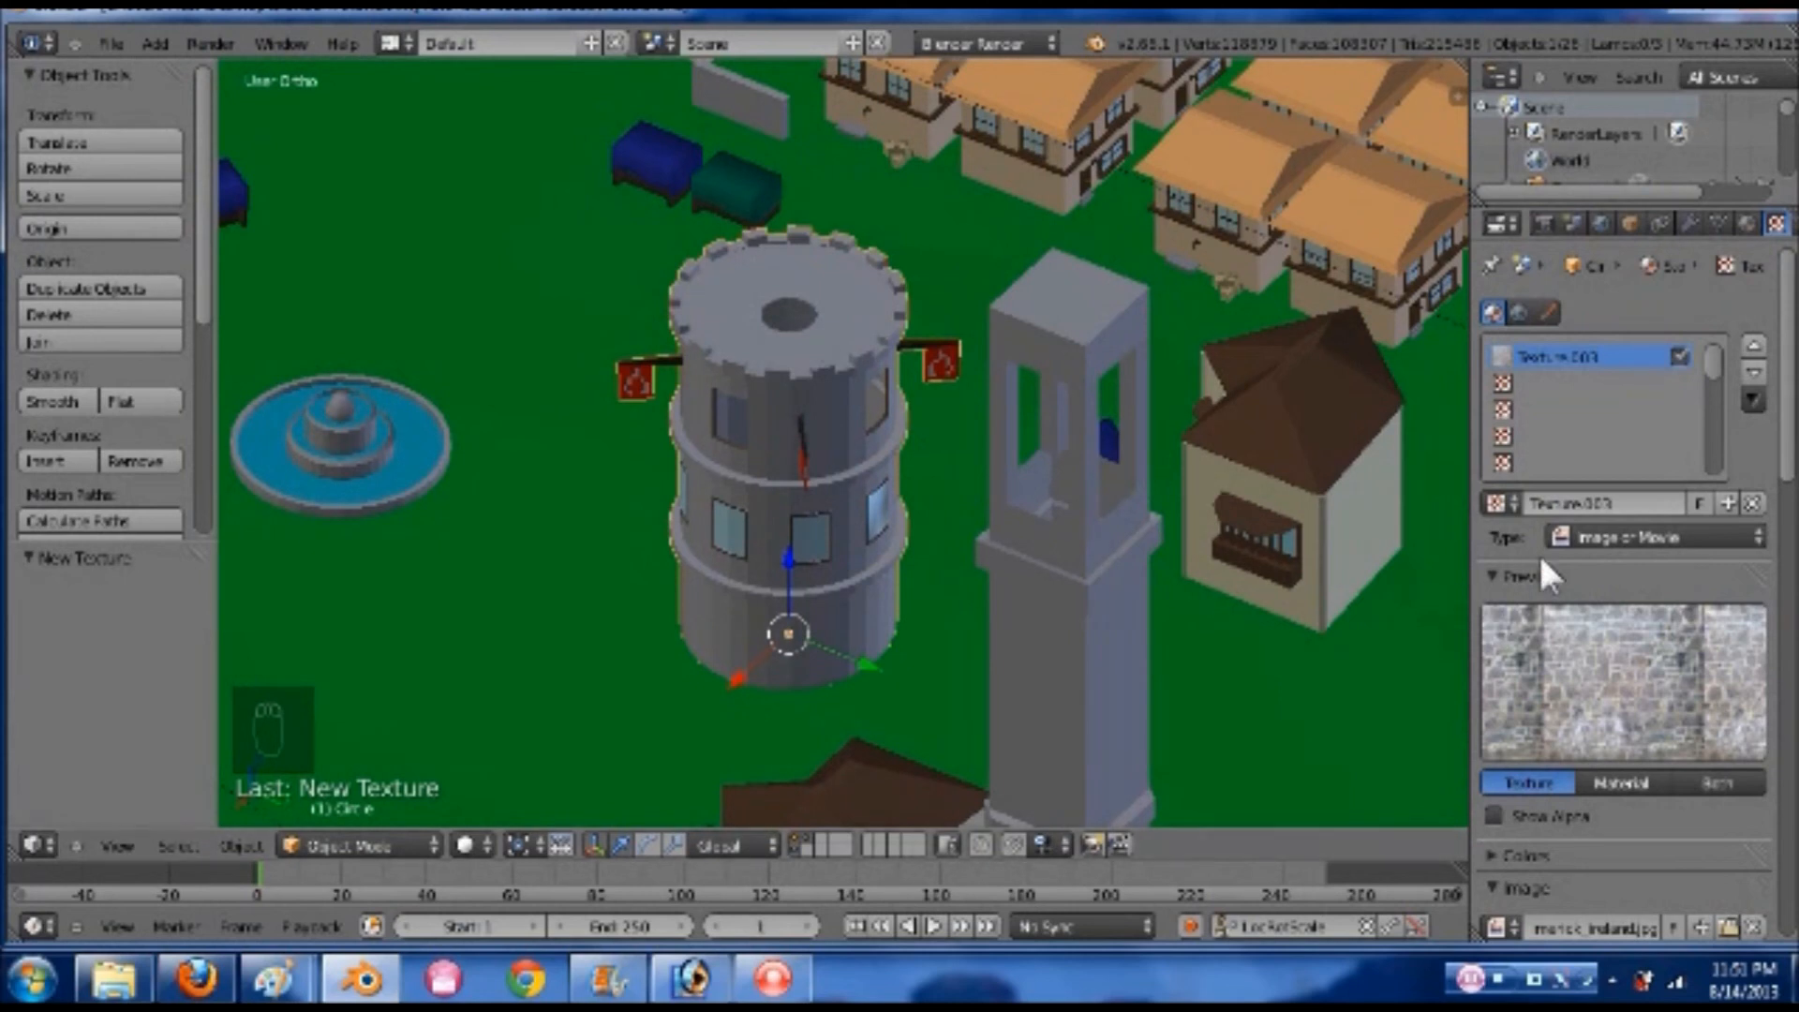
# - Set the tower's stone texture to repeat 5 times in X and 10 in Y, with Cube projection
pyautogui.scroll(-7, 1682, 745)
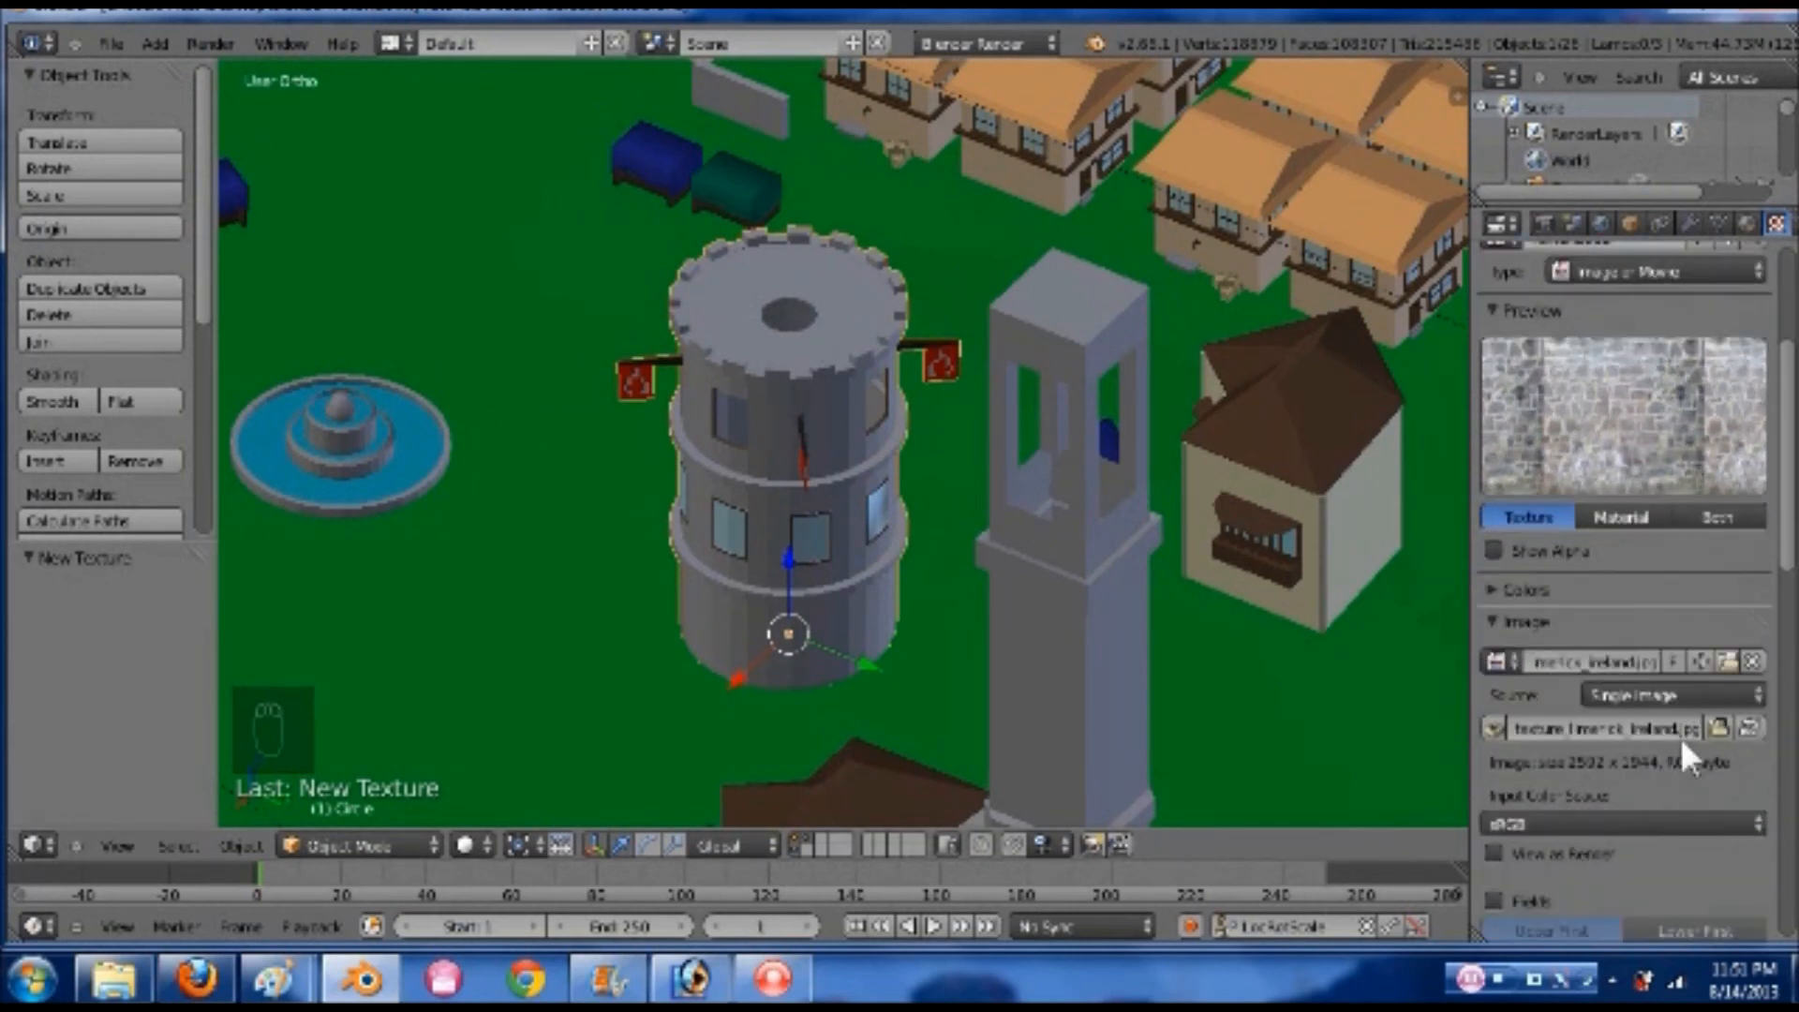
pyautogui.scroll(-10, 1660, 710)
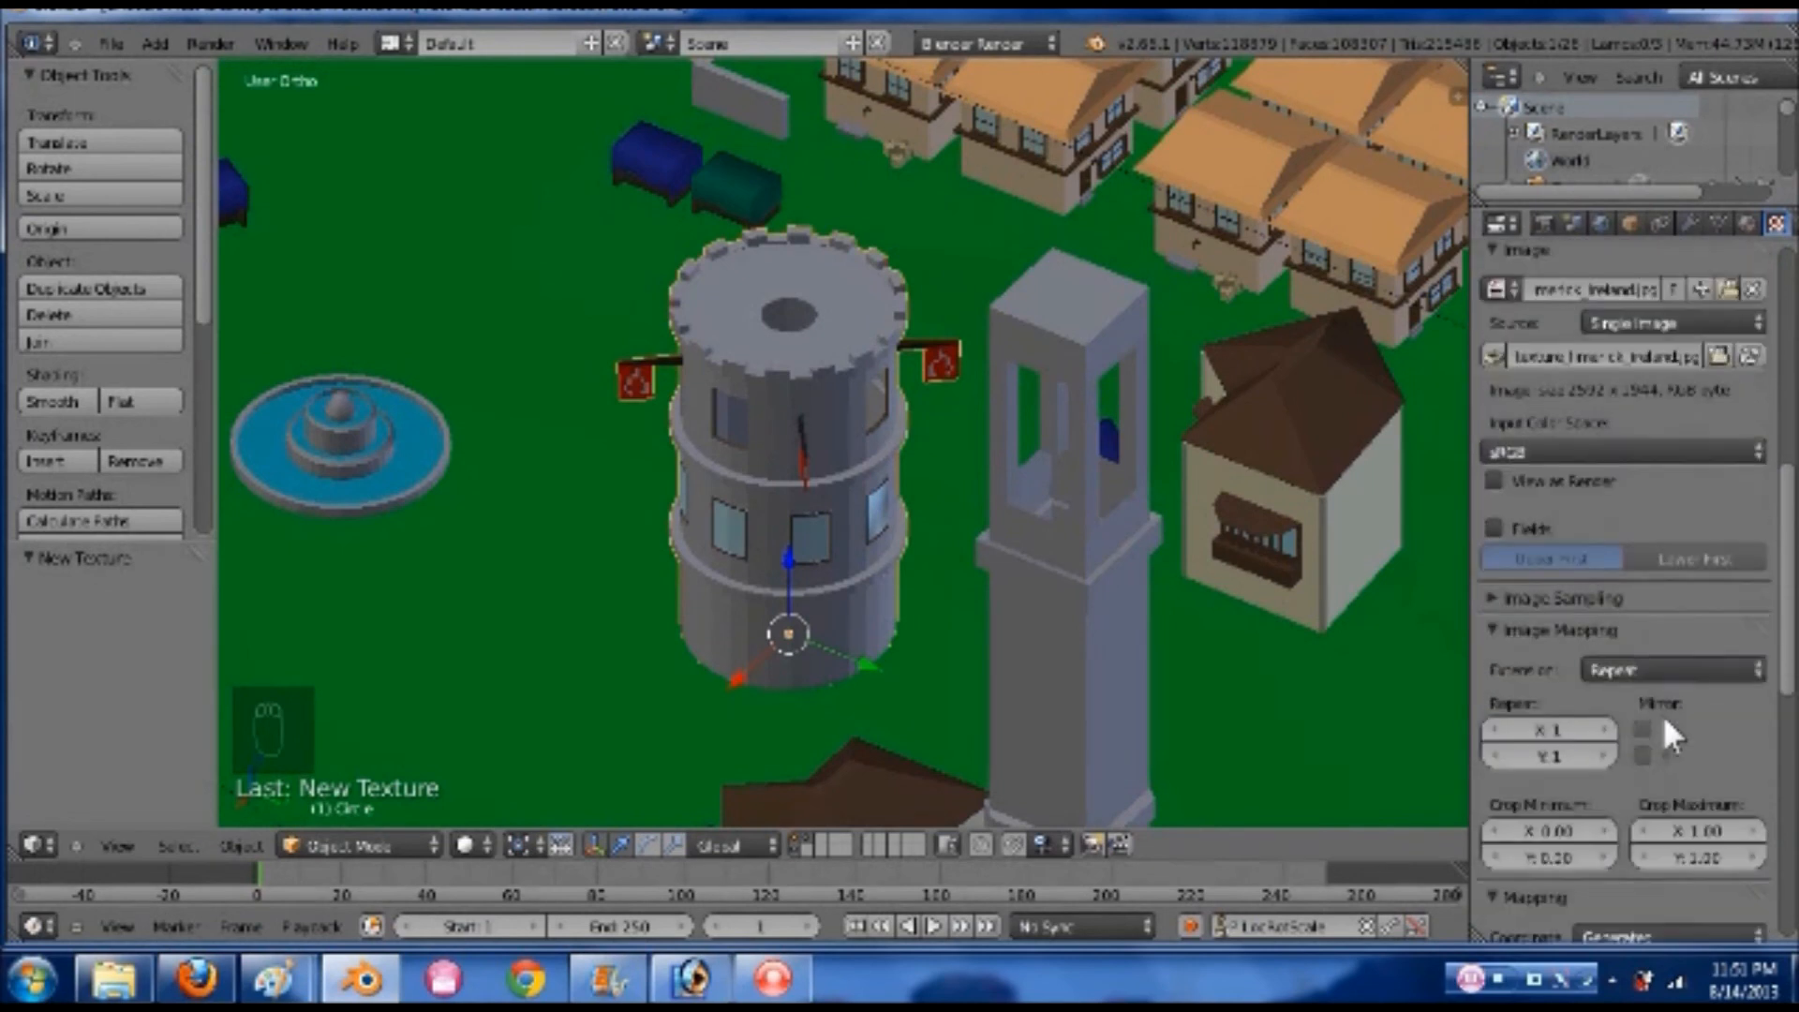
pyautogui.click(1553, 677)
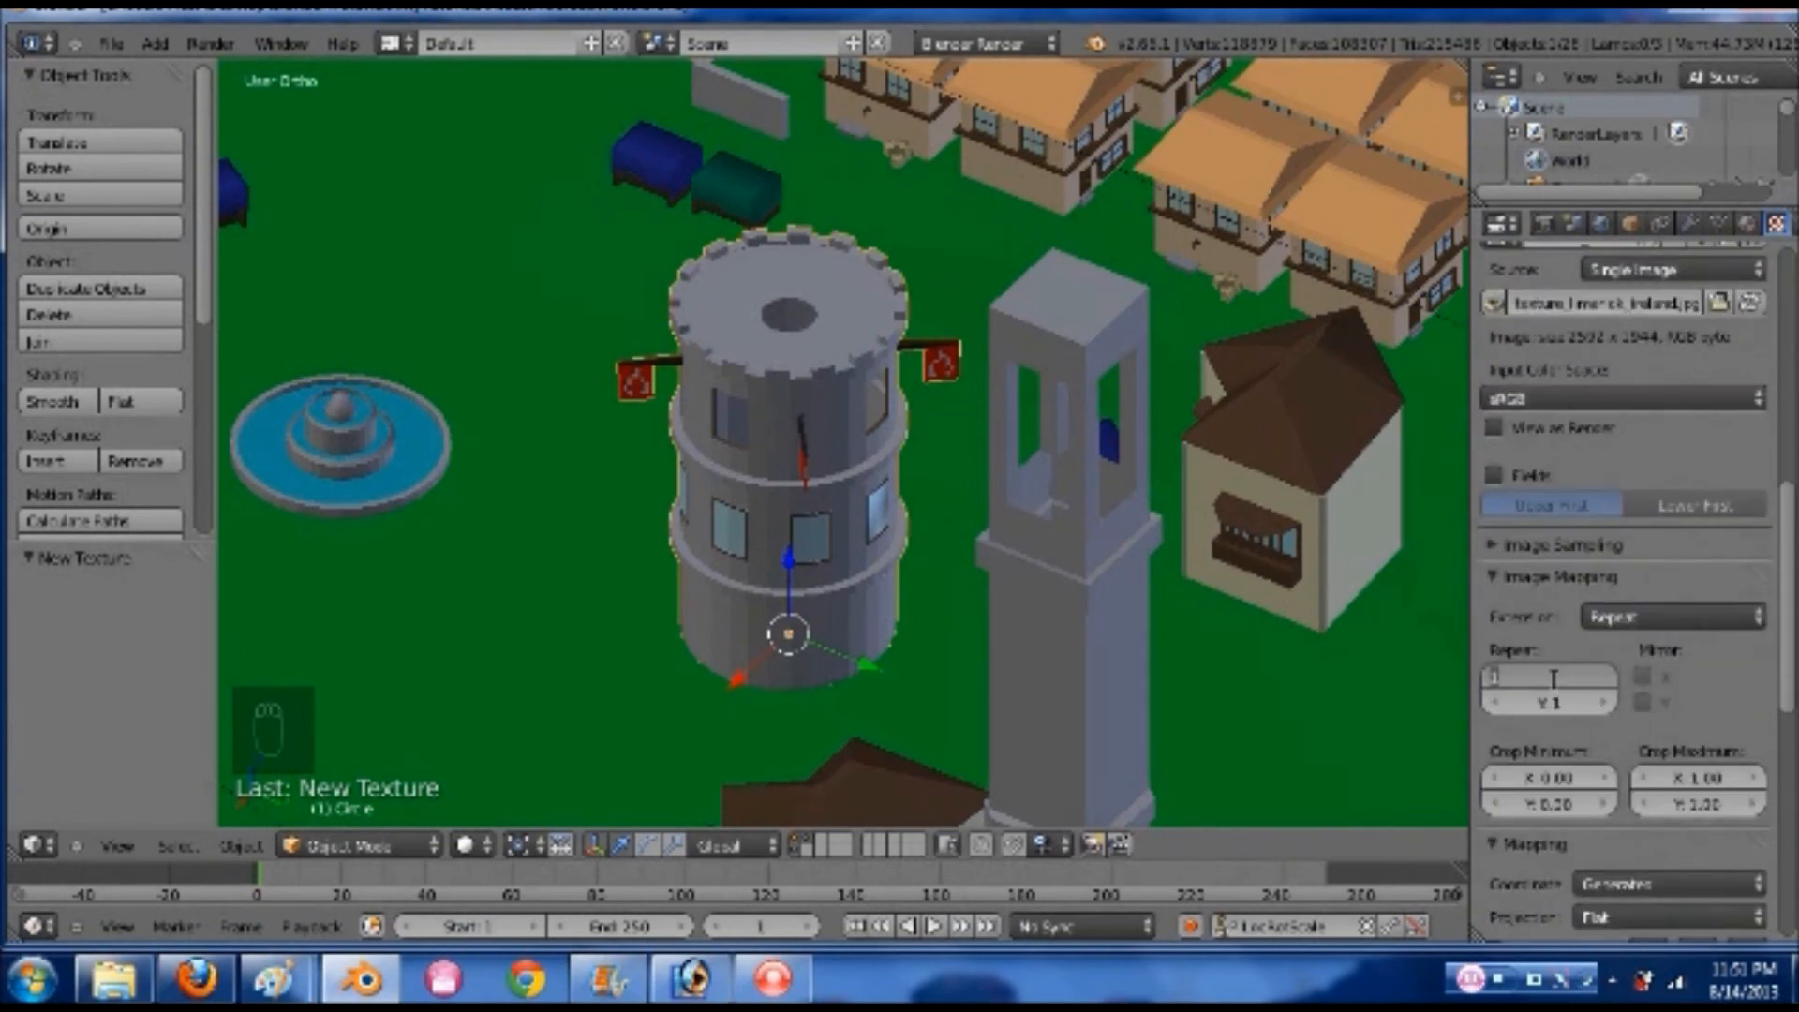
pyautogui.write('5')
pyautogui.press('Return')
pyautogui.click(1549, 701)
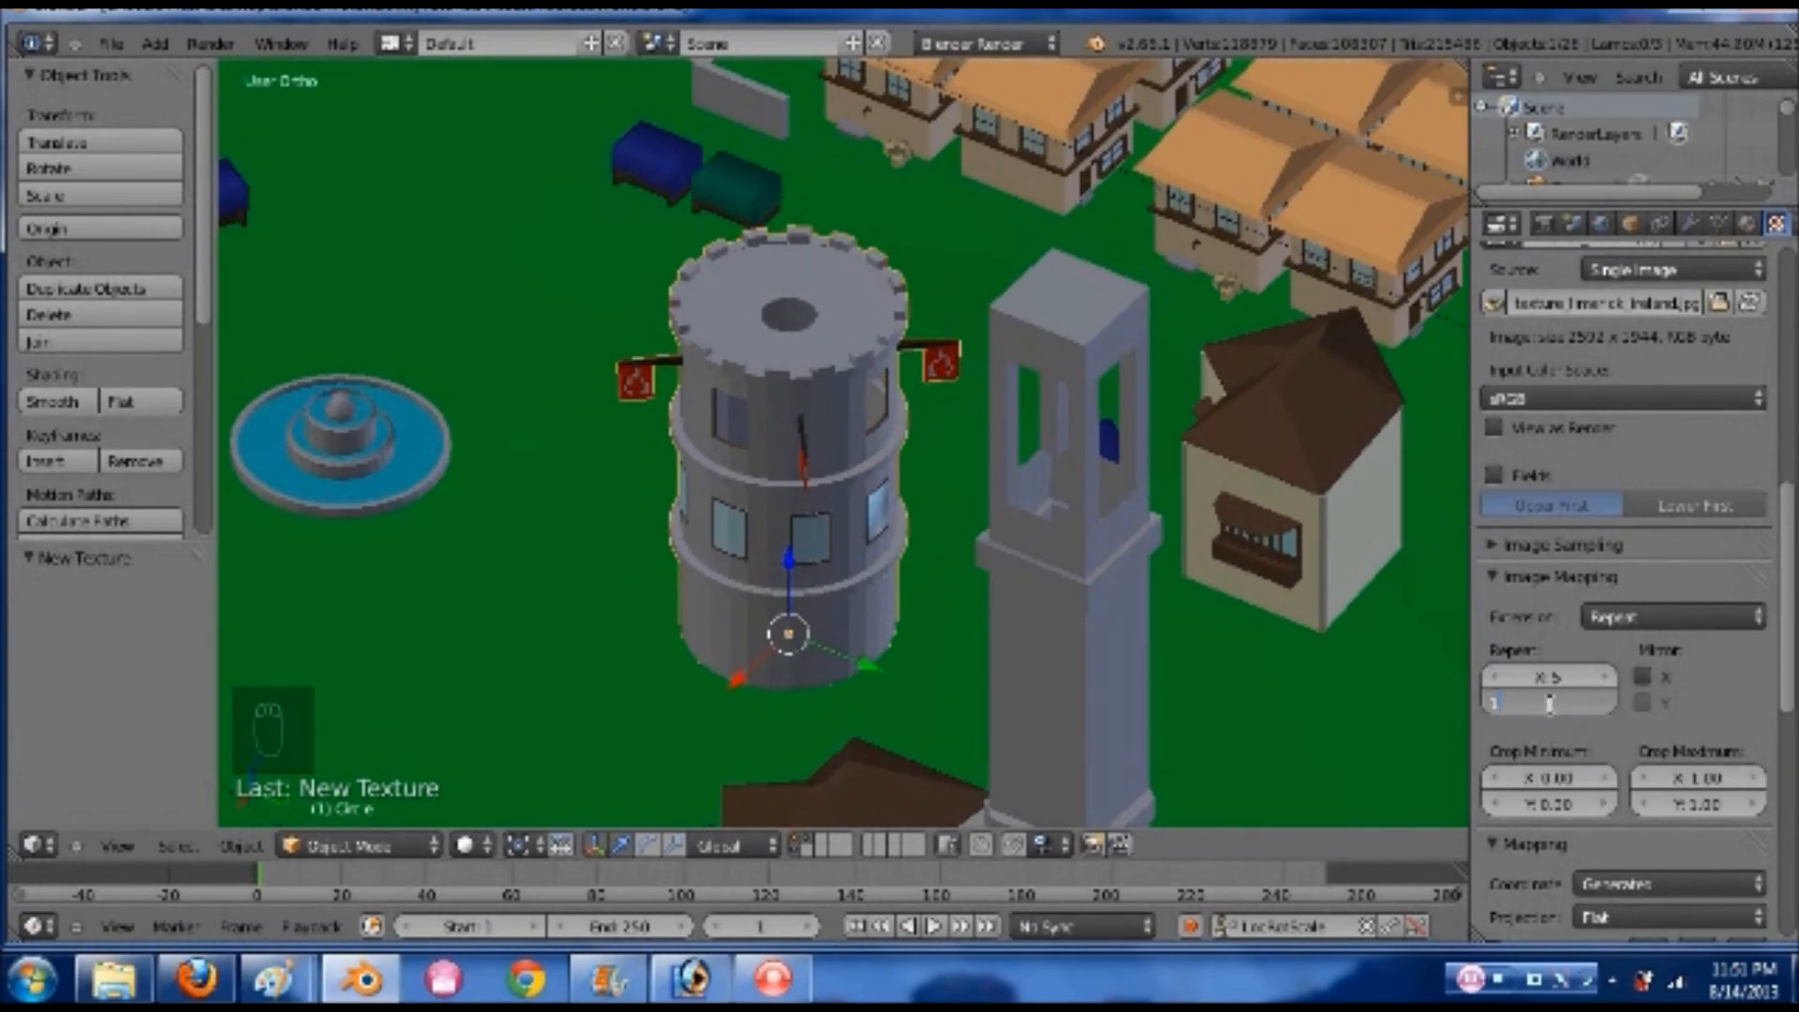
pyautogui.write('10')
pyautogui.press('Return')
pyautogui.click(1621, 911)
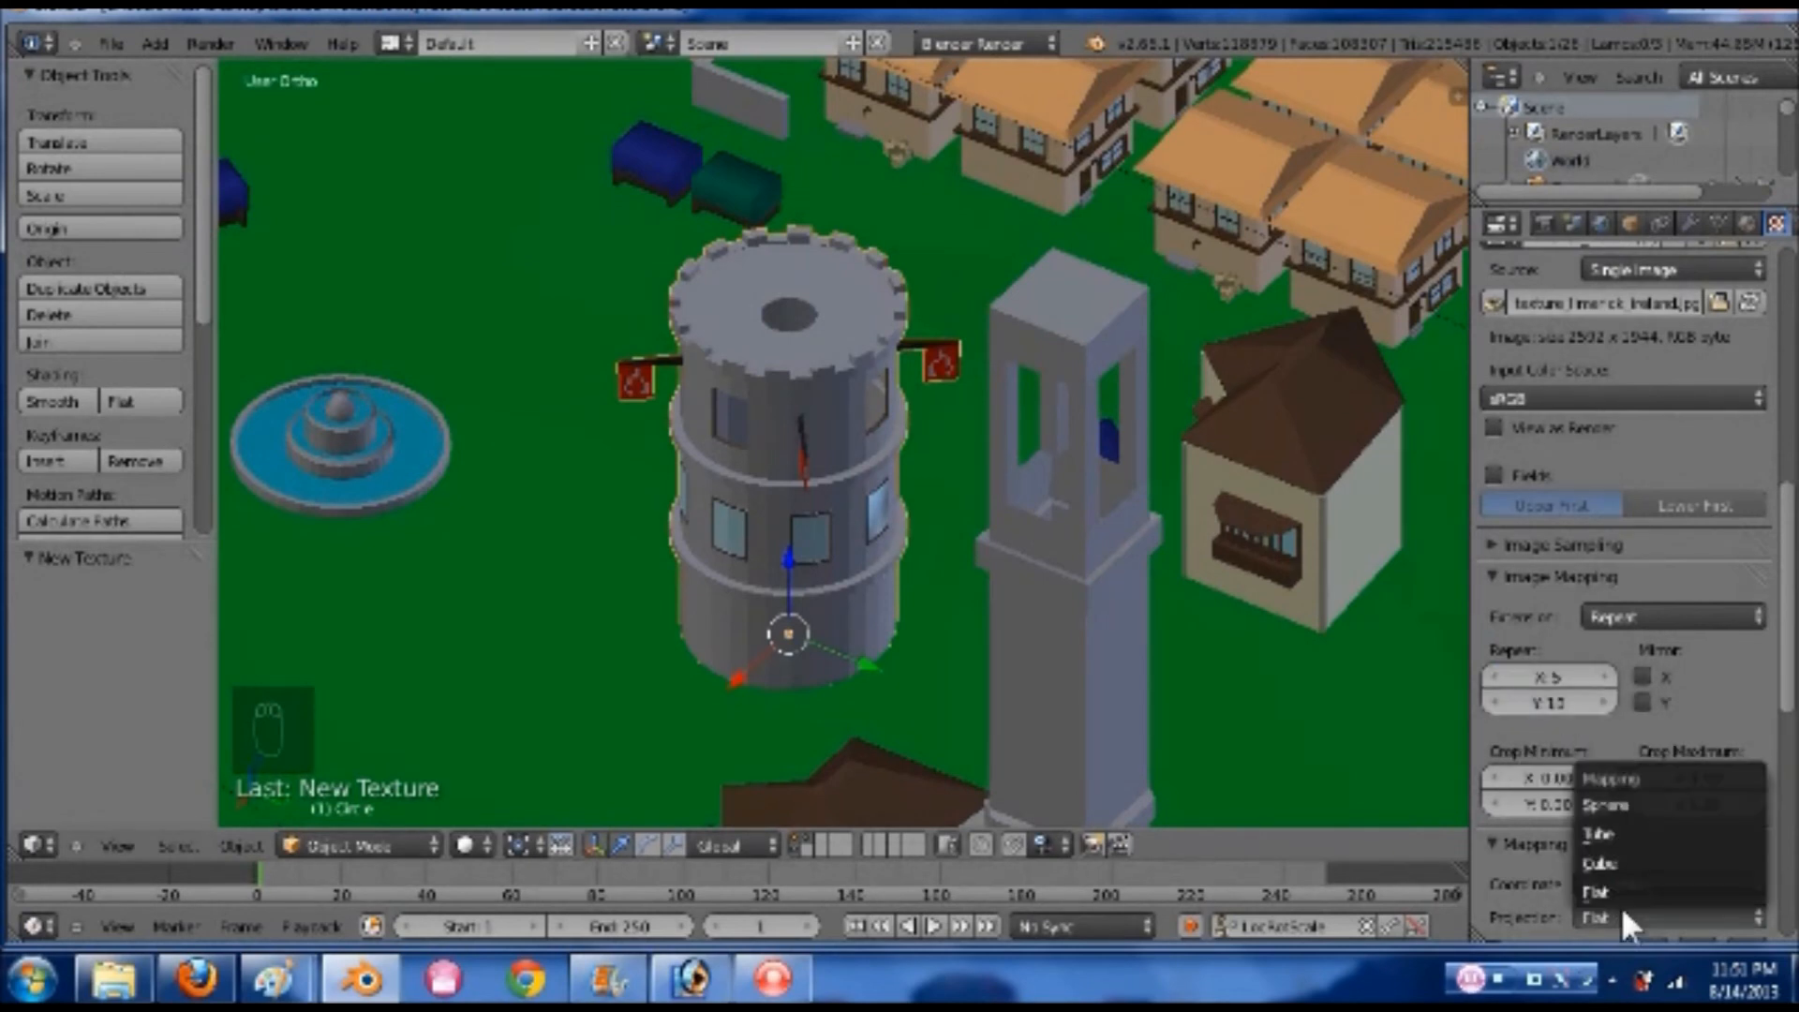
pyautogui.click(1621, 852)
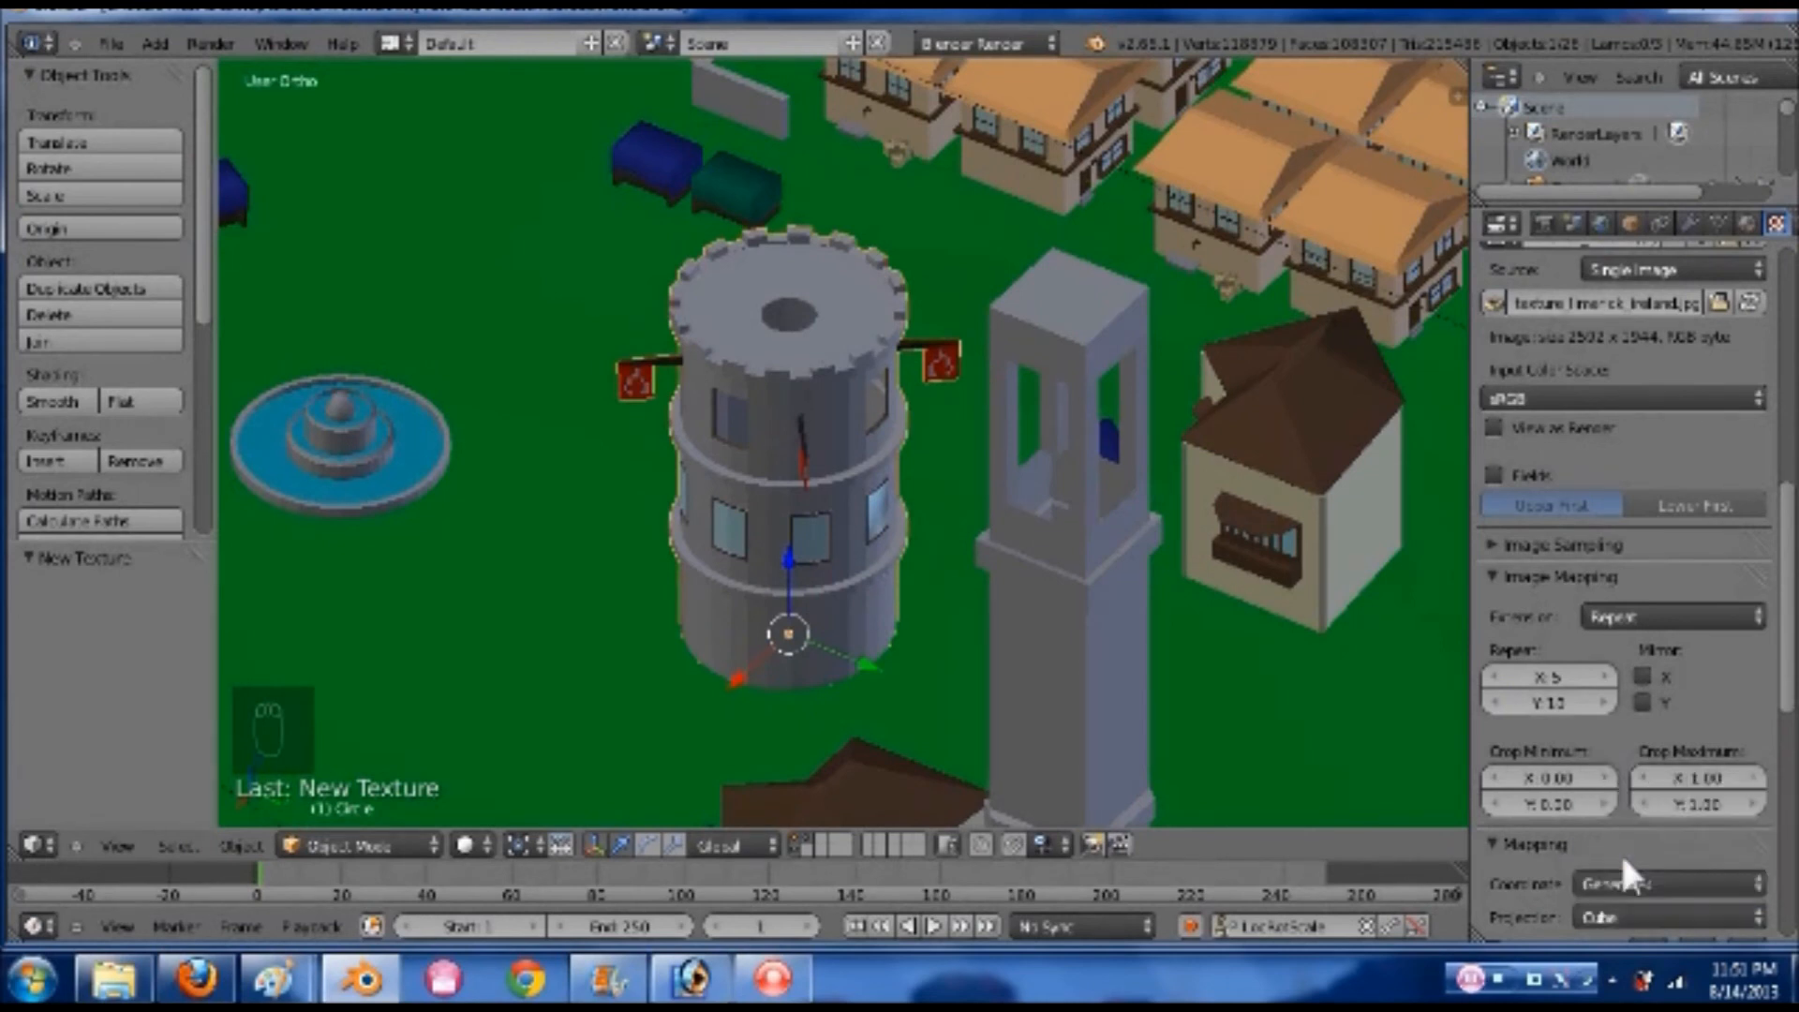
# - Start a still render to check the brick wall and the tower's stone texture
pyautogui.click(210, 43)
pyautogui.click(229, 68)
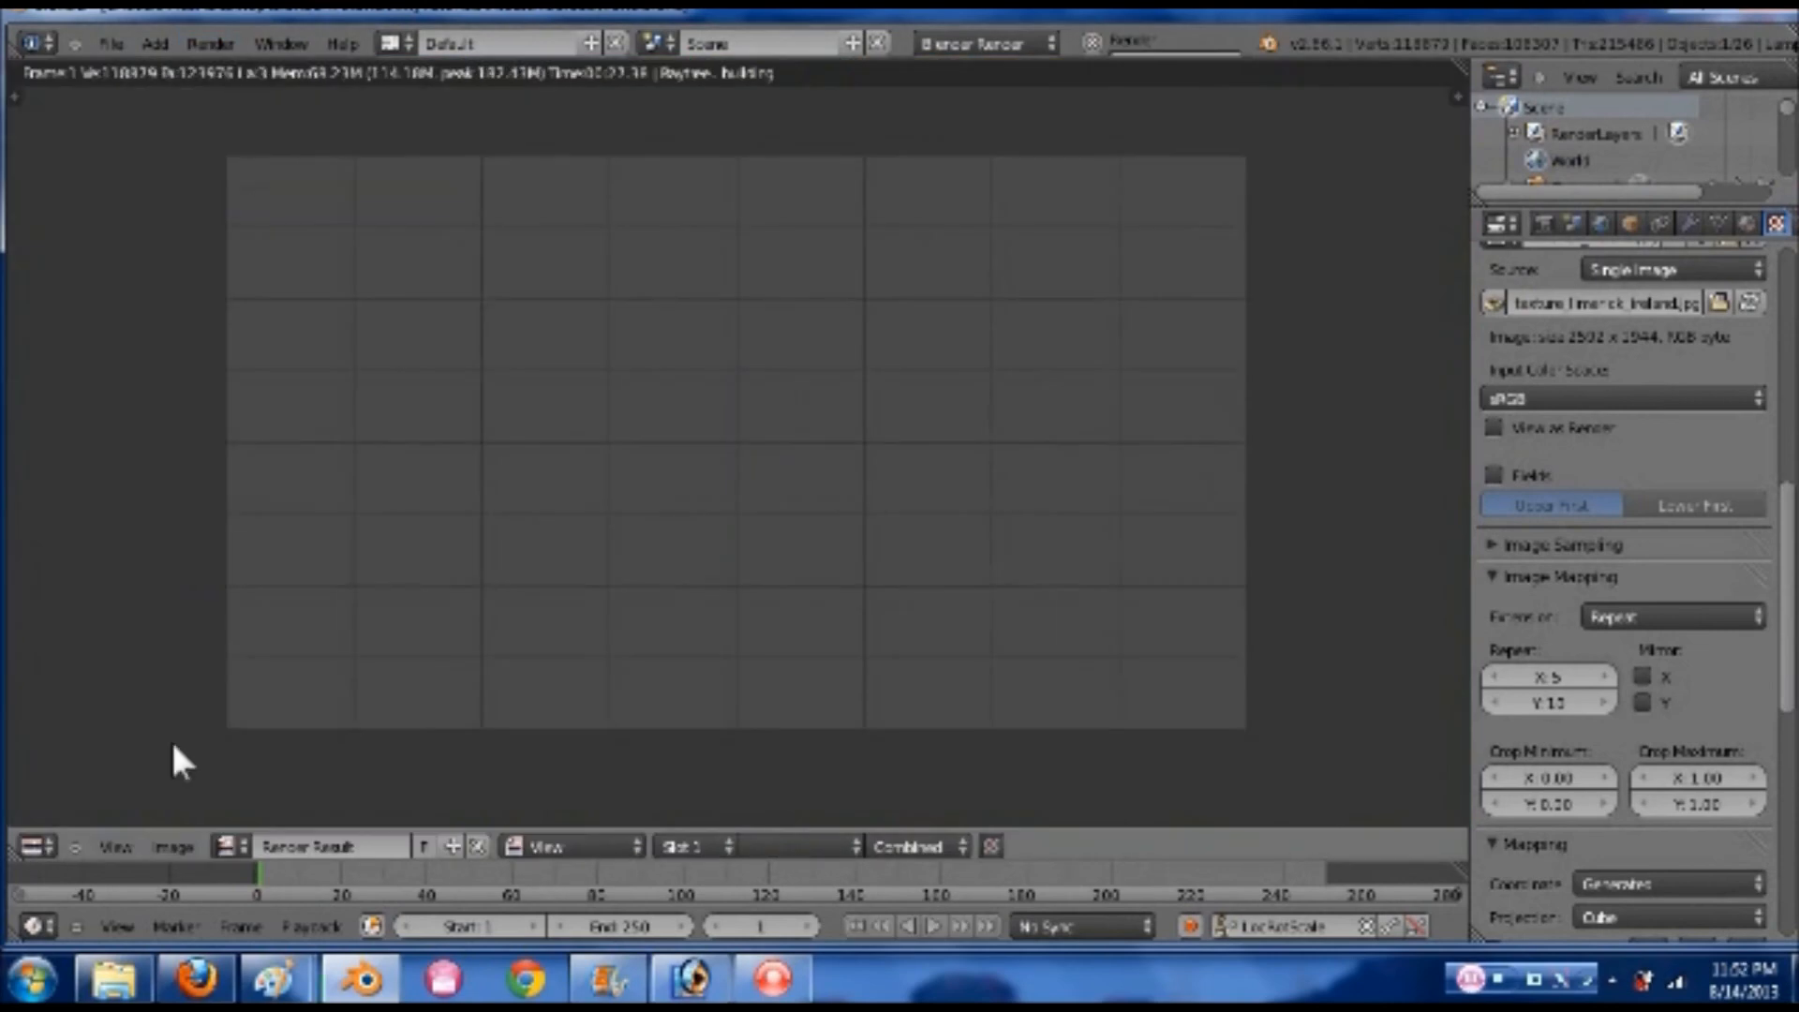
# - Switch to Firefox and read through the Blender Artists thread on cloth cutting and digital clothing
pyautogui.click(199, 977)
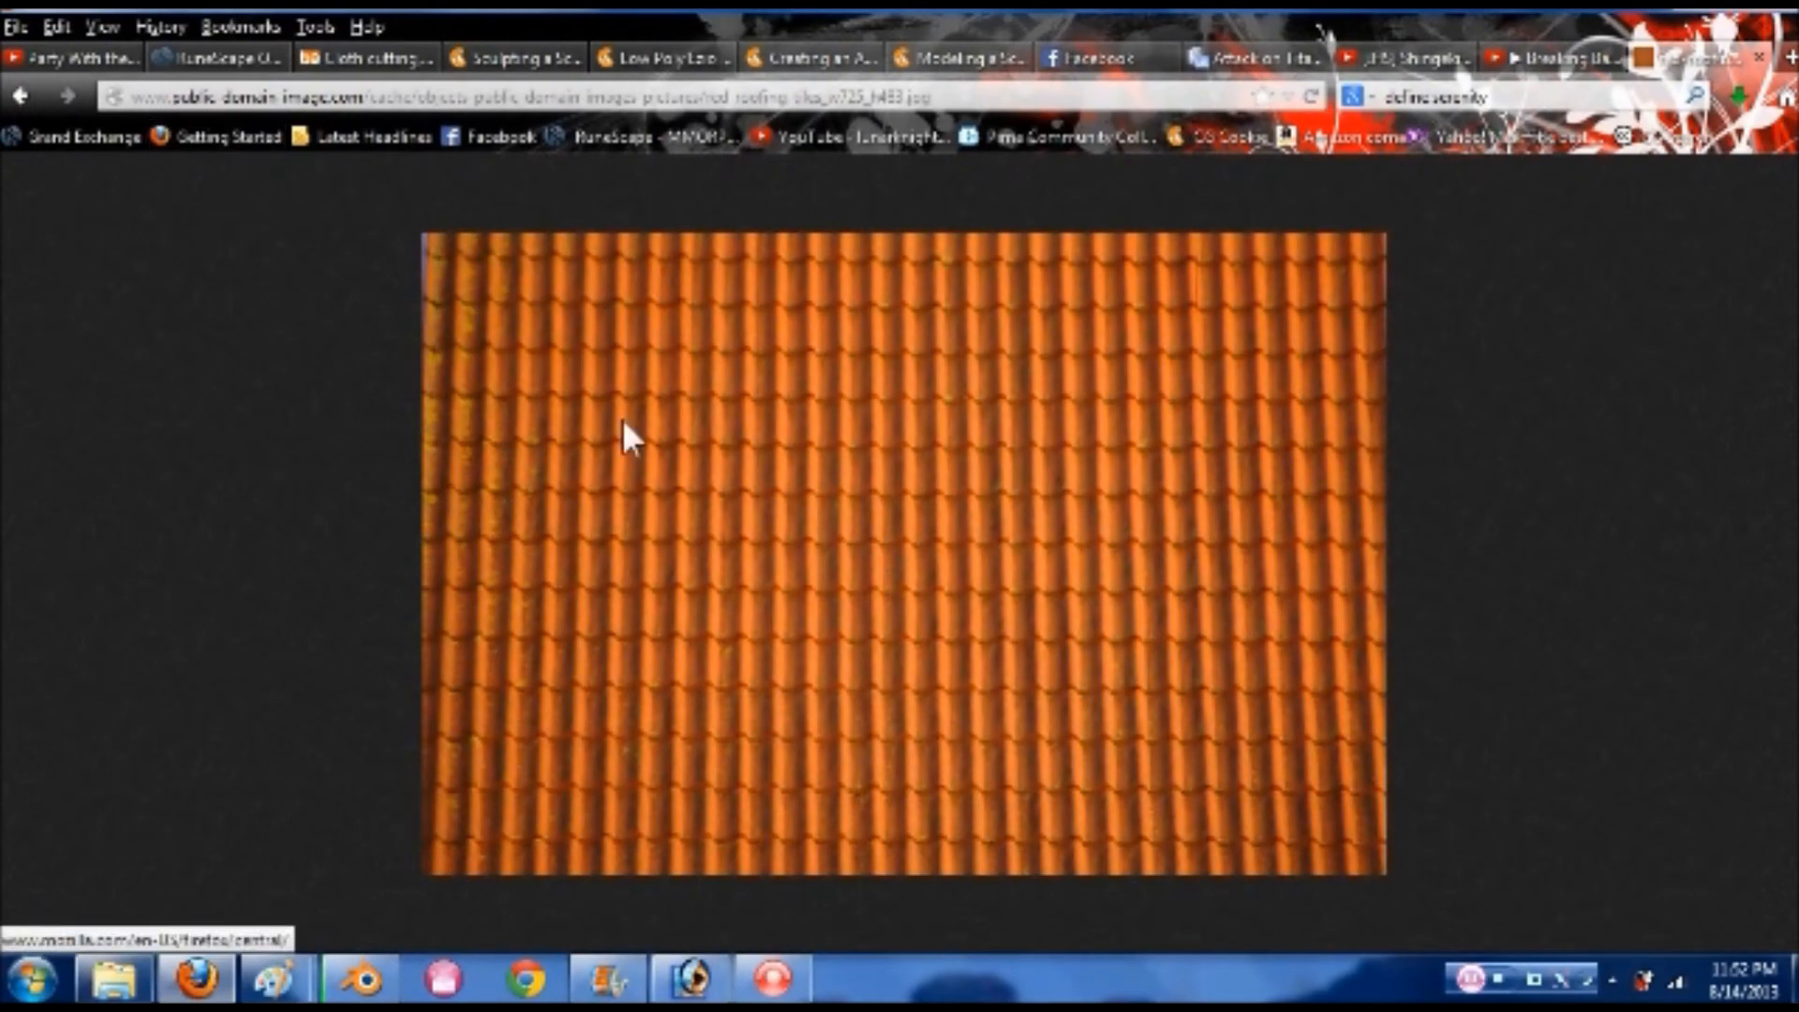
pyautogui.click(386, 59)
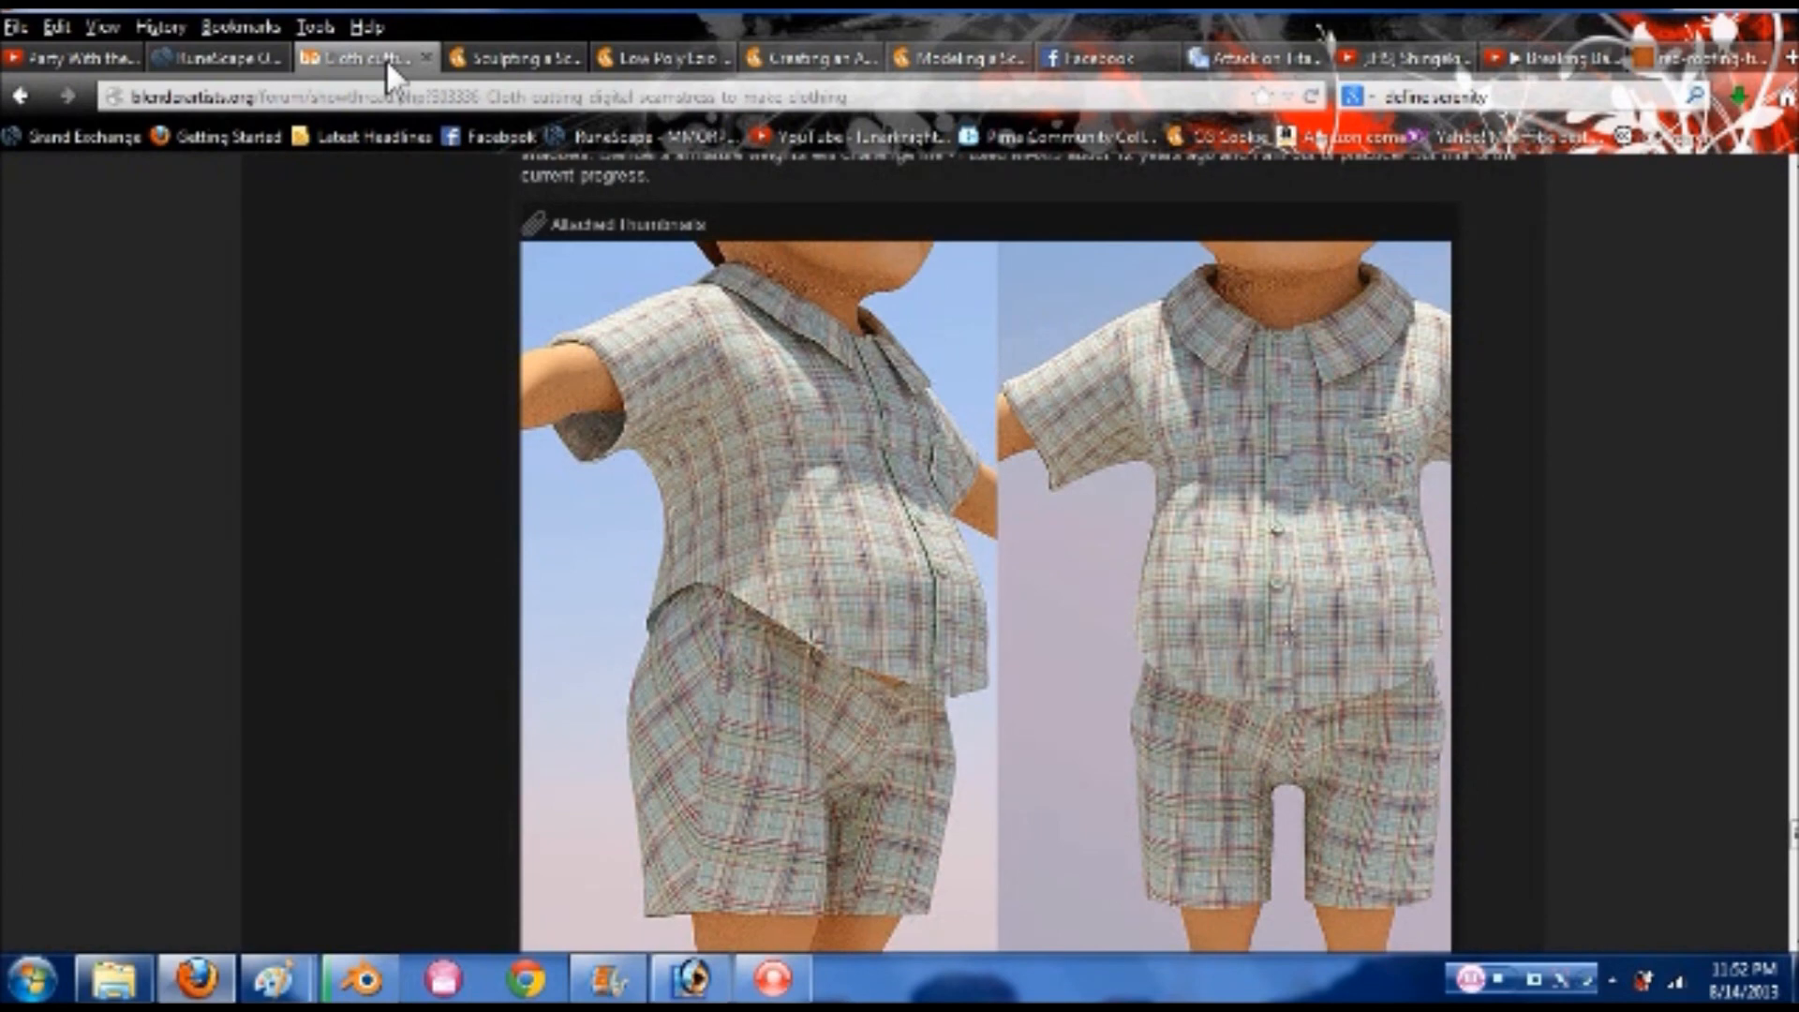
pyautogui.scroll(3, 1017, 547)
pyautogui.scroll(-2, 1125, 603)
pyautogui.scroll(4, 1124, 600)
pyautogui.scroll(4, 1122, 586)
pyautogui.scroll(6, 1122, 588)
pyautogui.scroll(-10, 1122, 587)
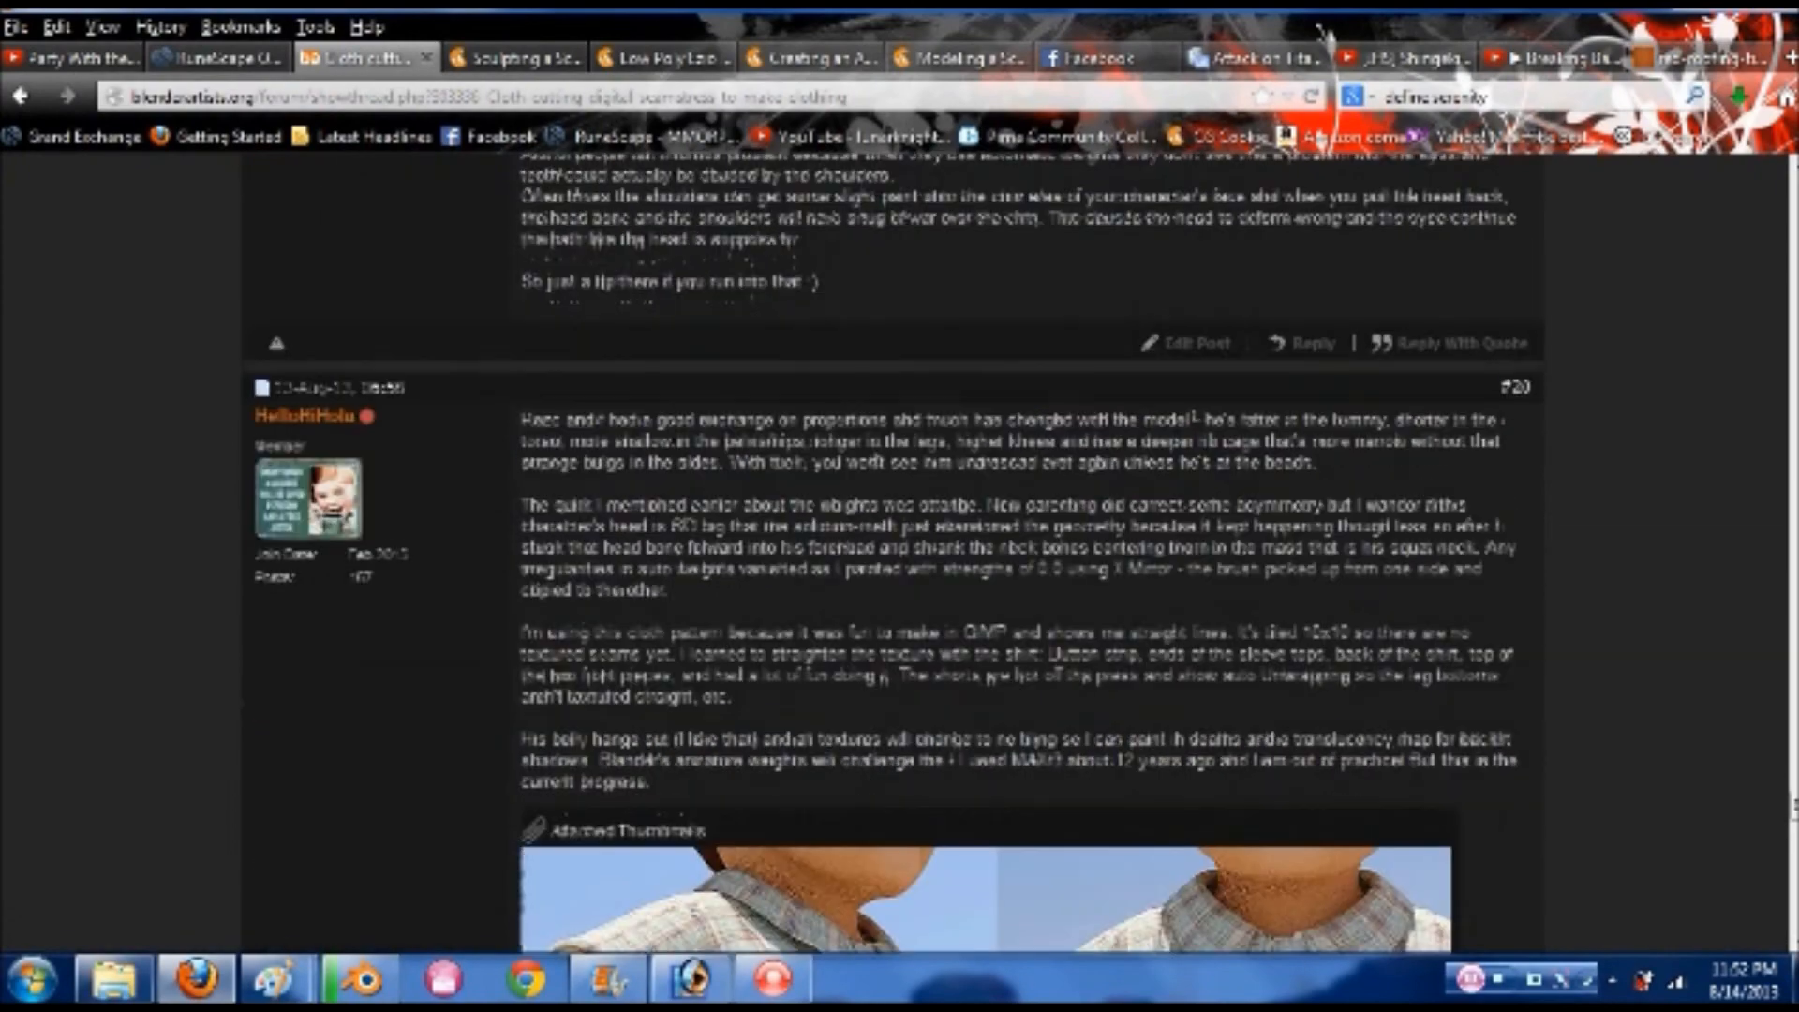
# - Review the remaining posts and attached shirt and shorts renders in the cloth-cutting thread
pyautogui.scroll(-12, 1129, 642)
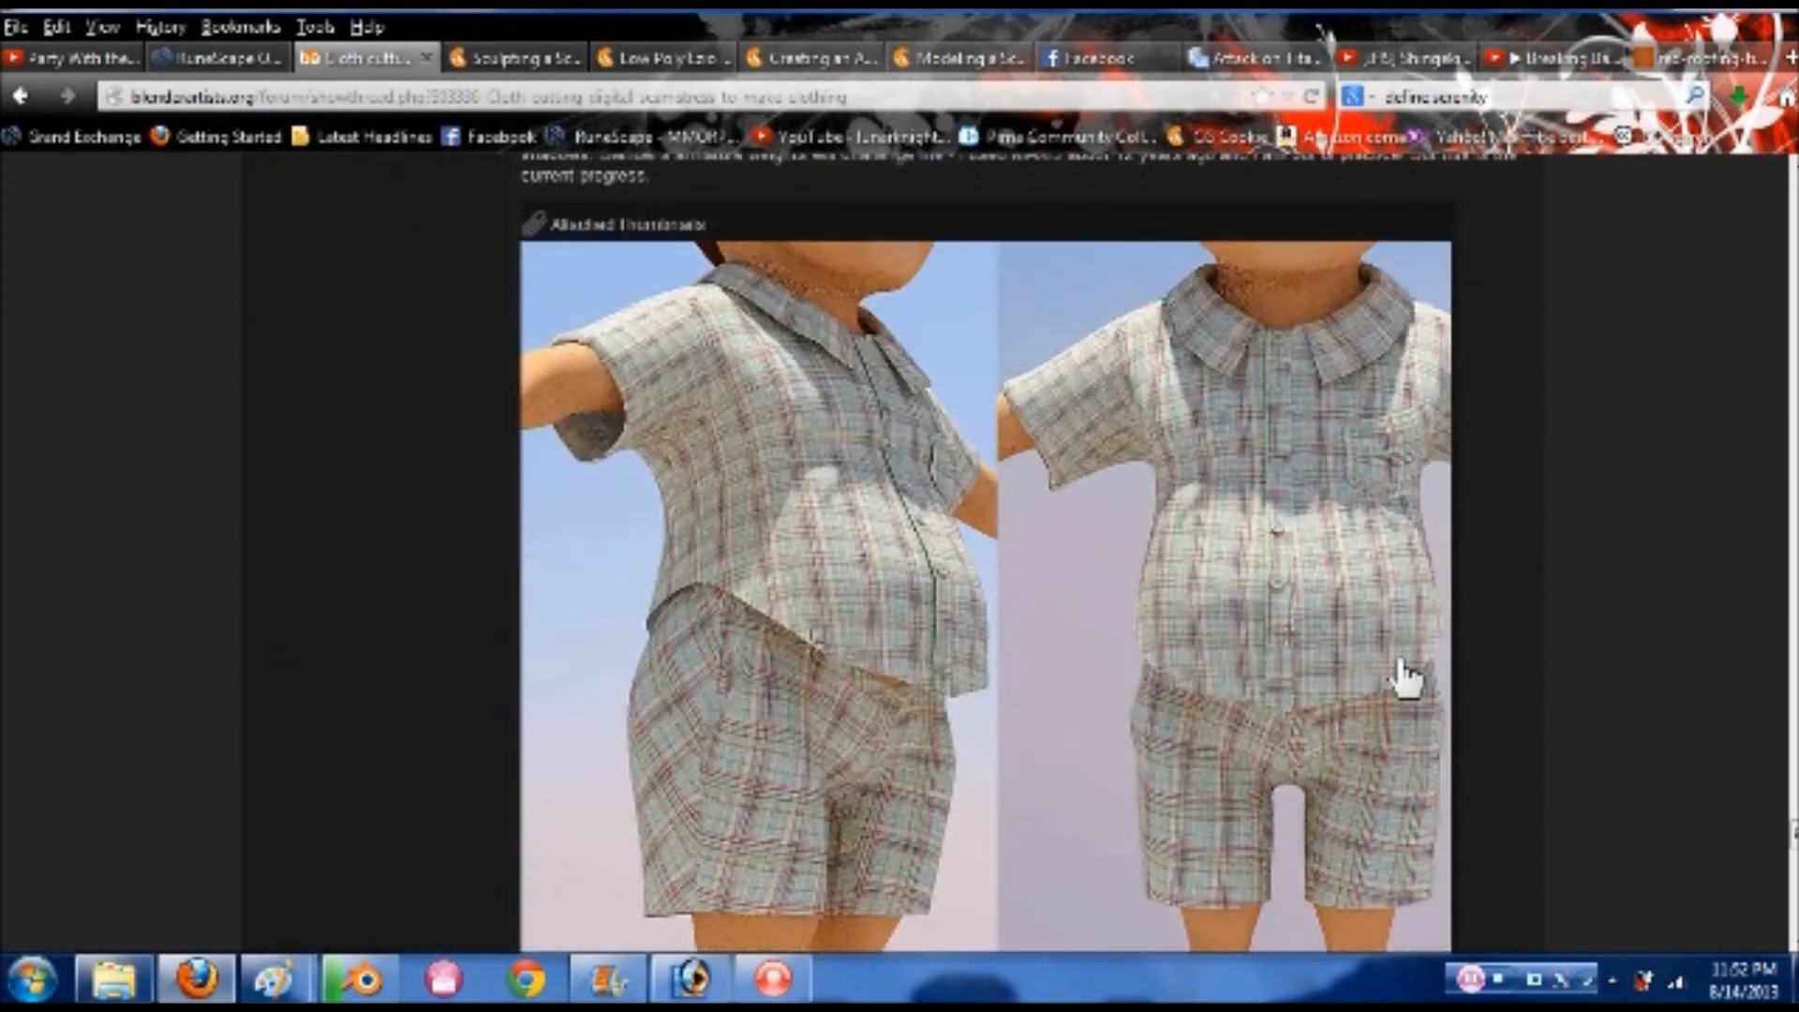
pyautogui.scroll(-15, 1514, 626)
pyautogui.scroll(8, 1512, 626)
pyautogui.scroll(15, 1512, 633)
pyautogui.scroll(-20, 1512, 633)
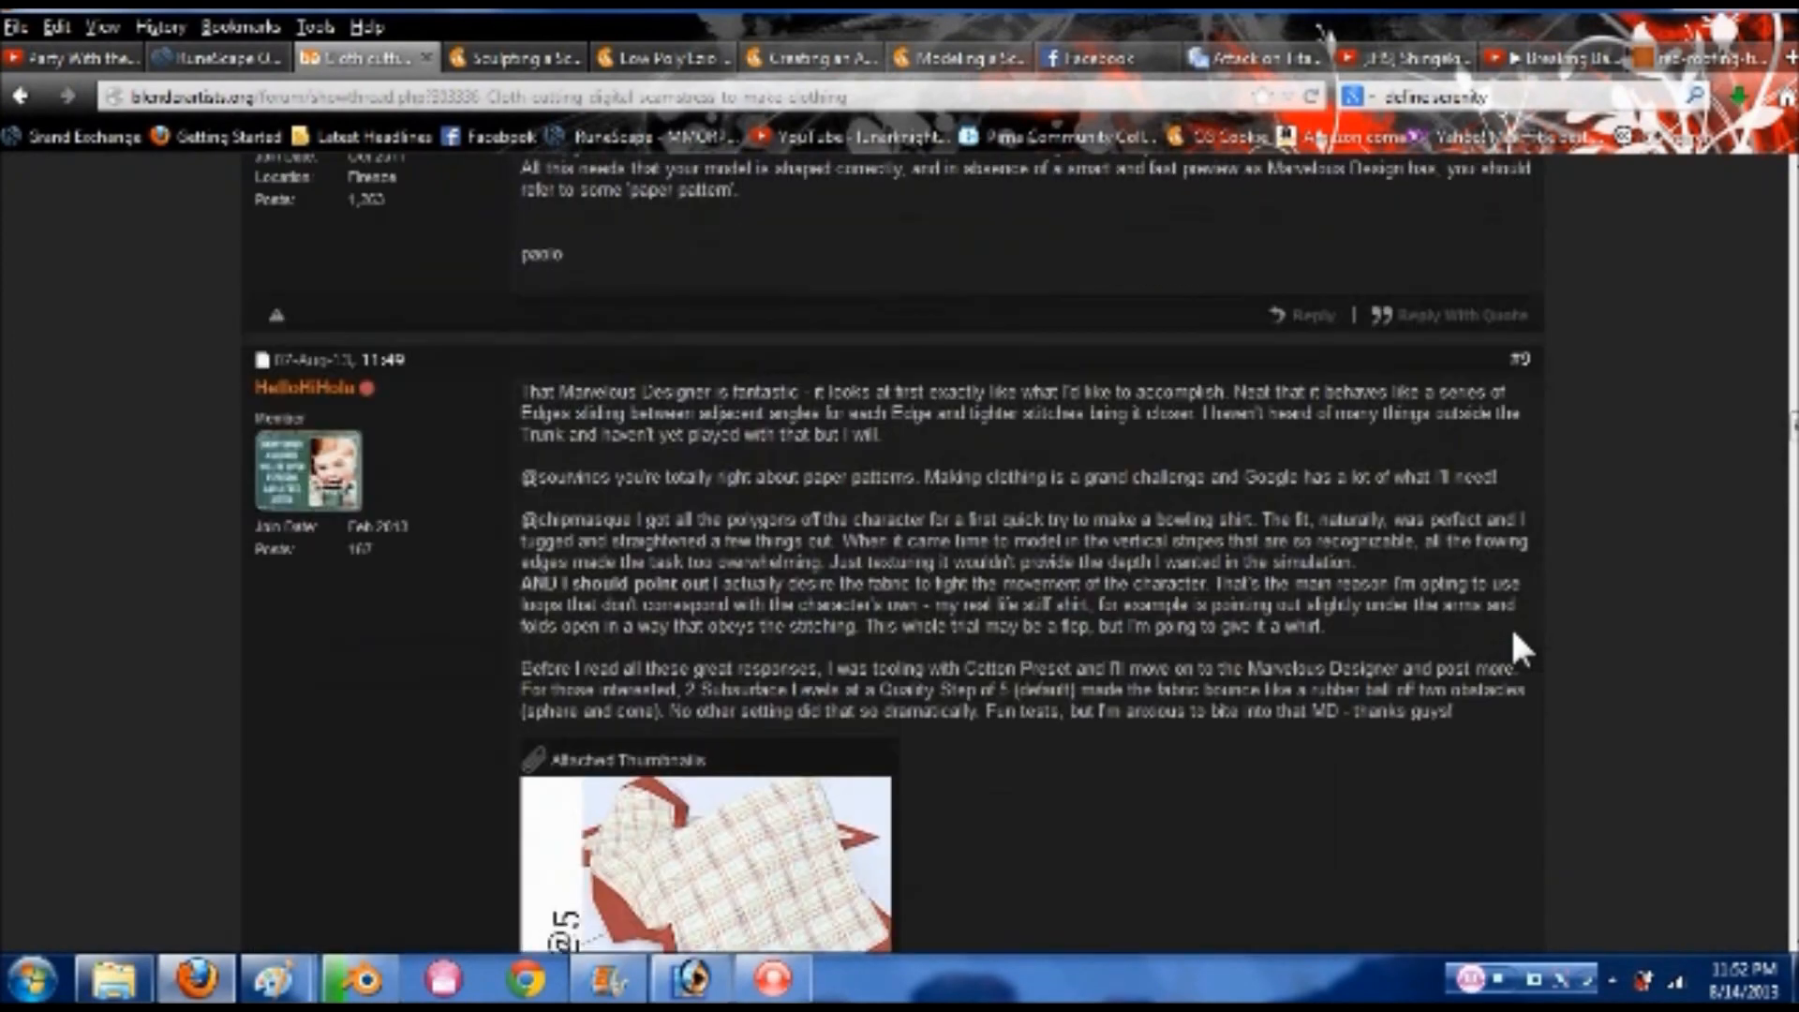
pyautogui.scroll(4, 1513, 633)
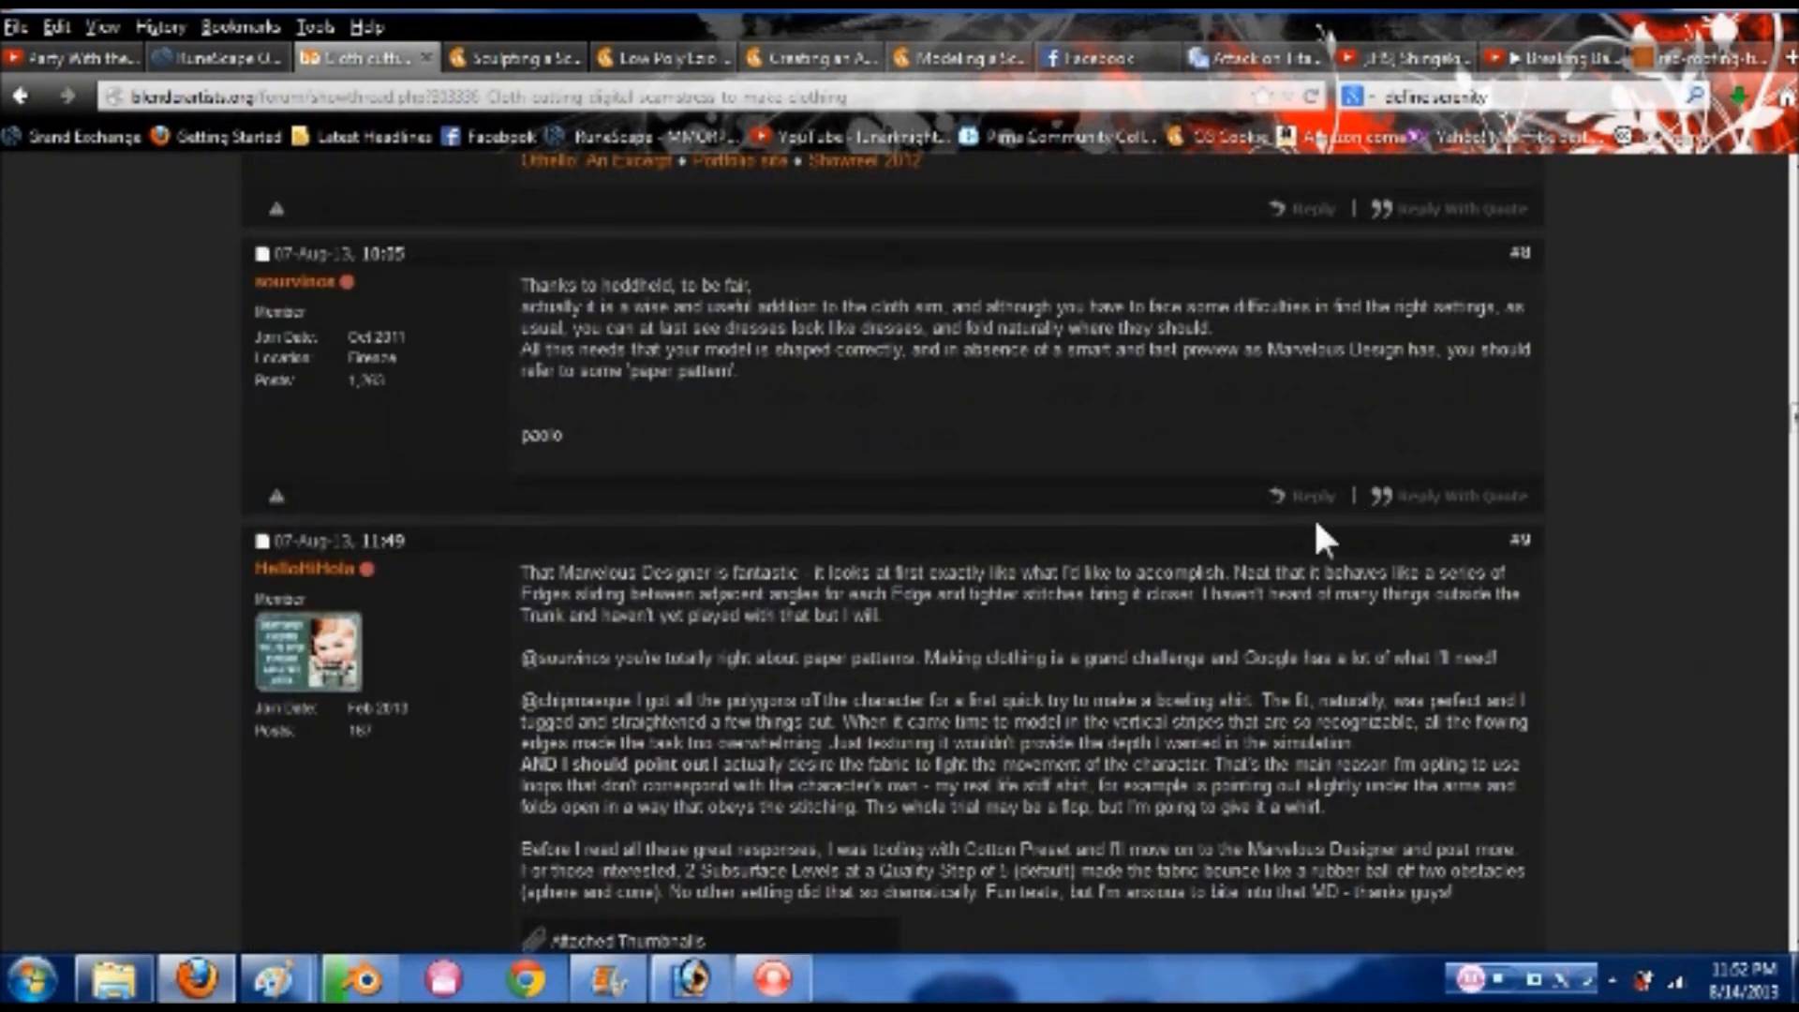
pyautogui.scroll(-20, 1318, 581)
pyautogui.scroll(-20, 1295, 635)
pyautogui.scroll(-12, 1291, 632)
pyautogui.click(1301, 659)
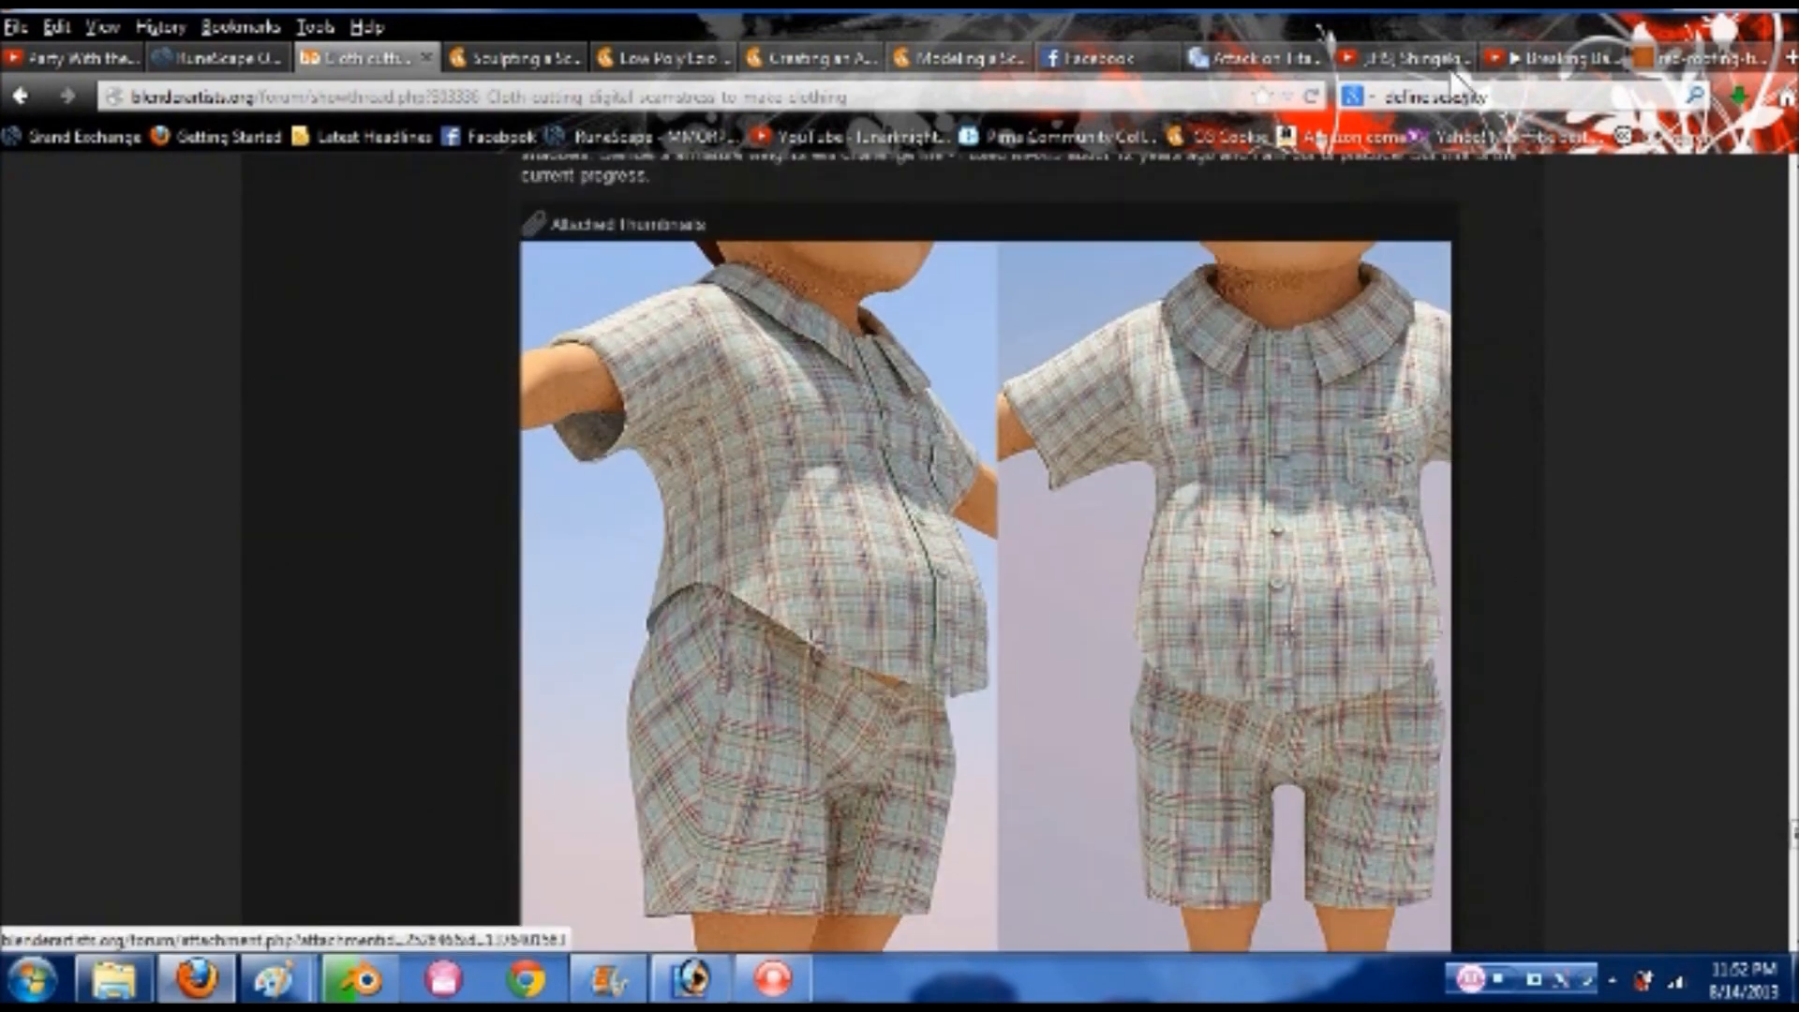
# - Open the bookmarked Blender Artists Community forum in a new browser tab
pyautogui.click(1789, 58)
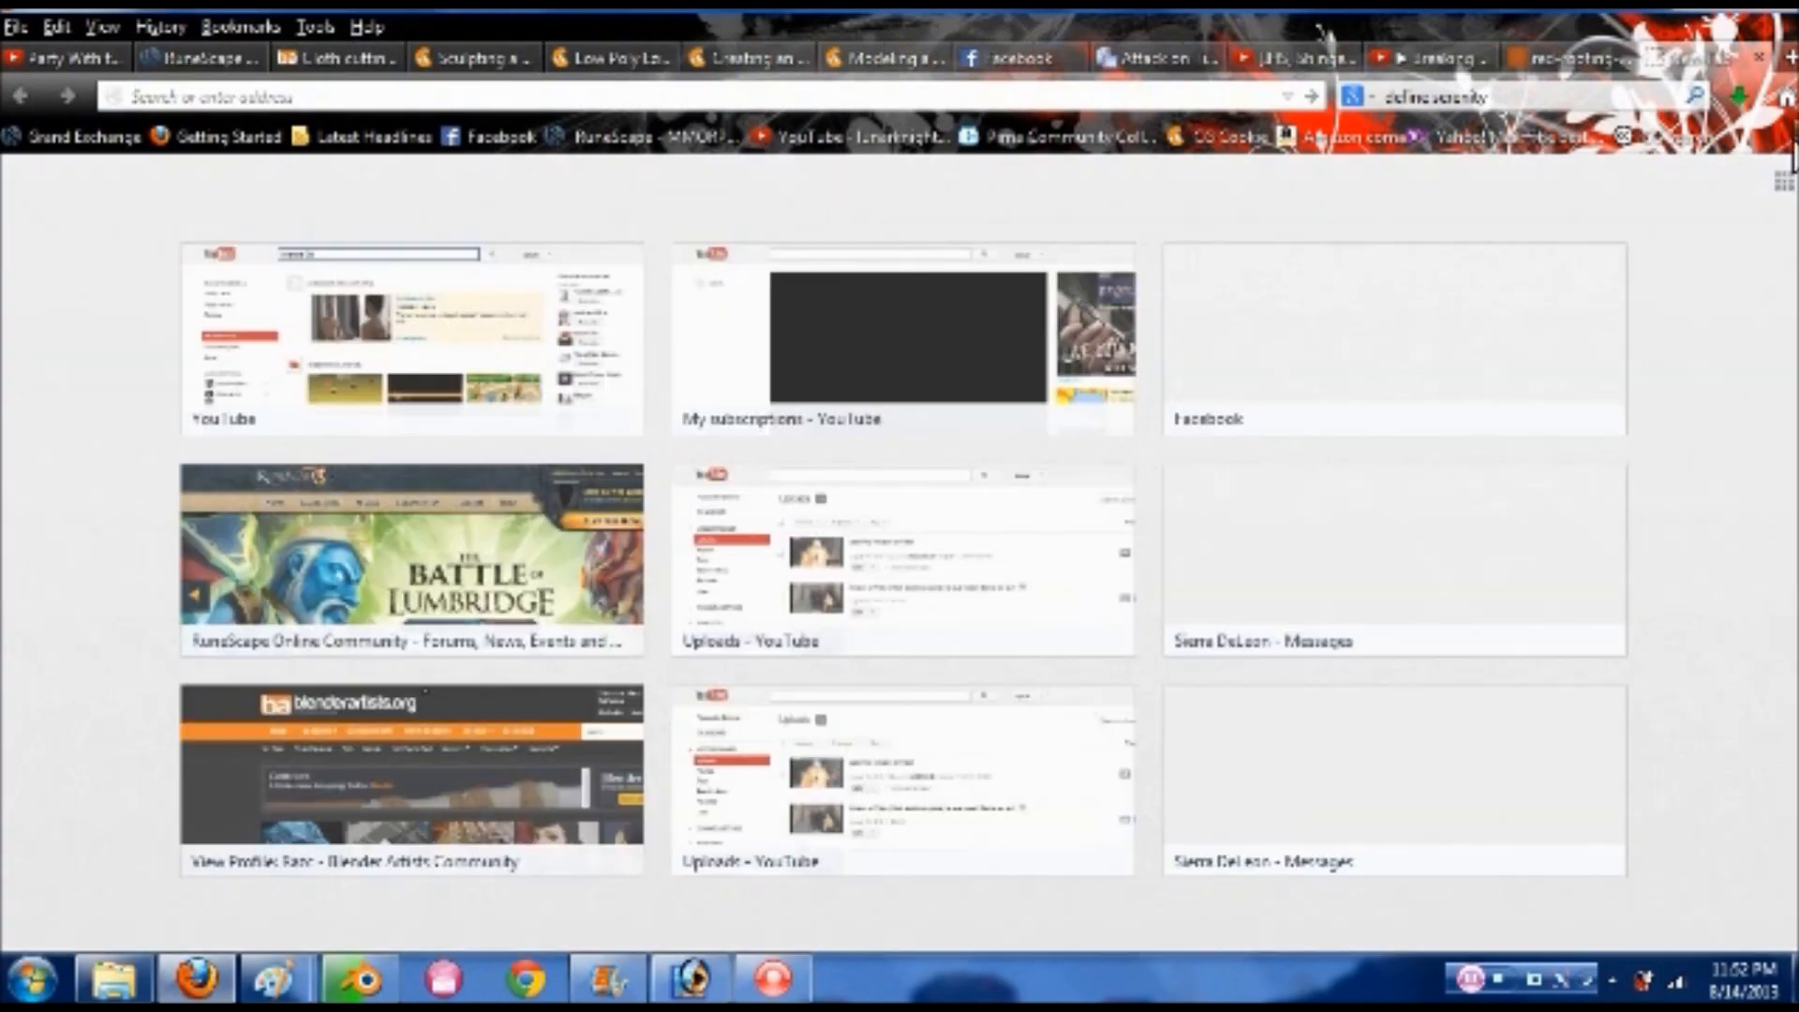
pyautogui.click(1782, 139)
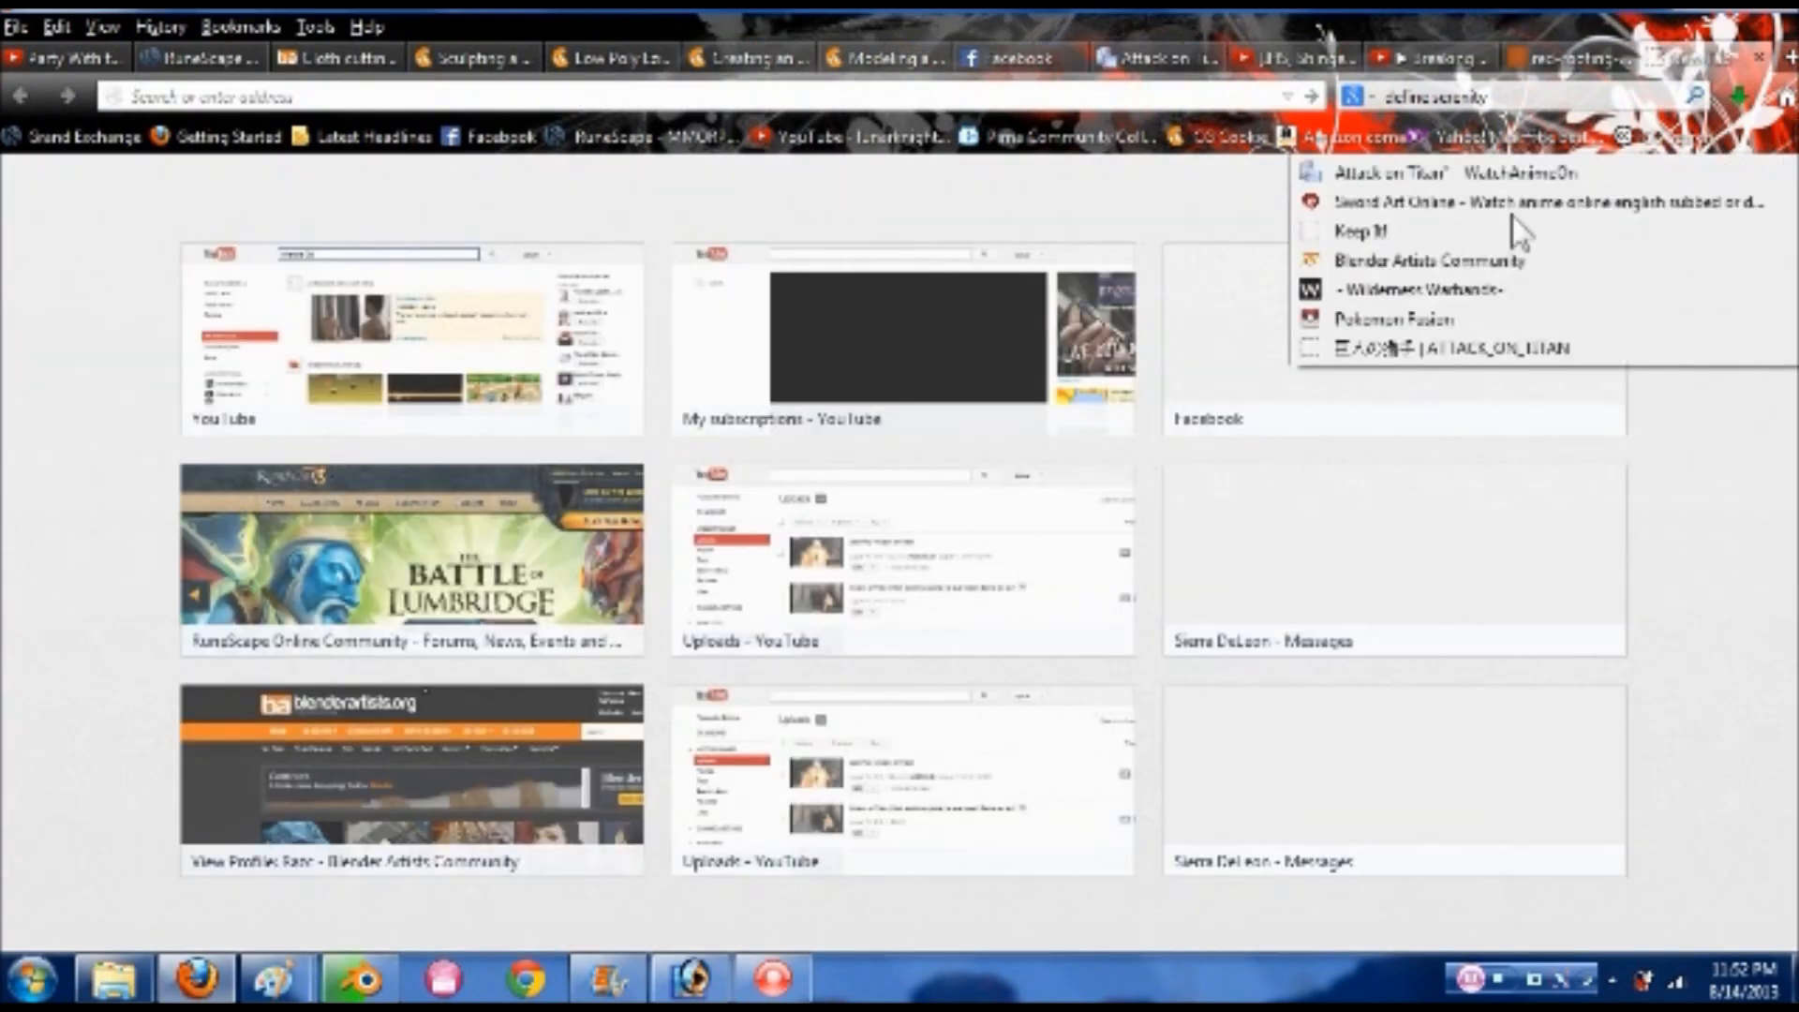
pyautogui.click(1473, 289)
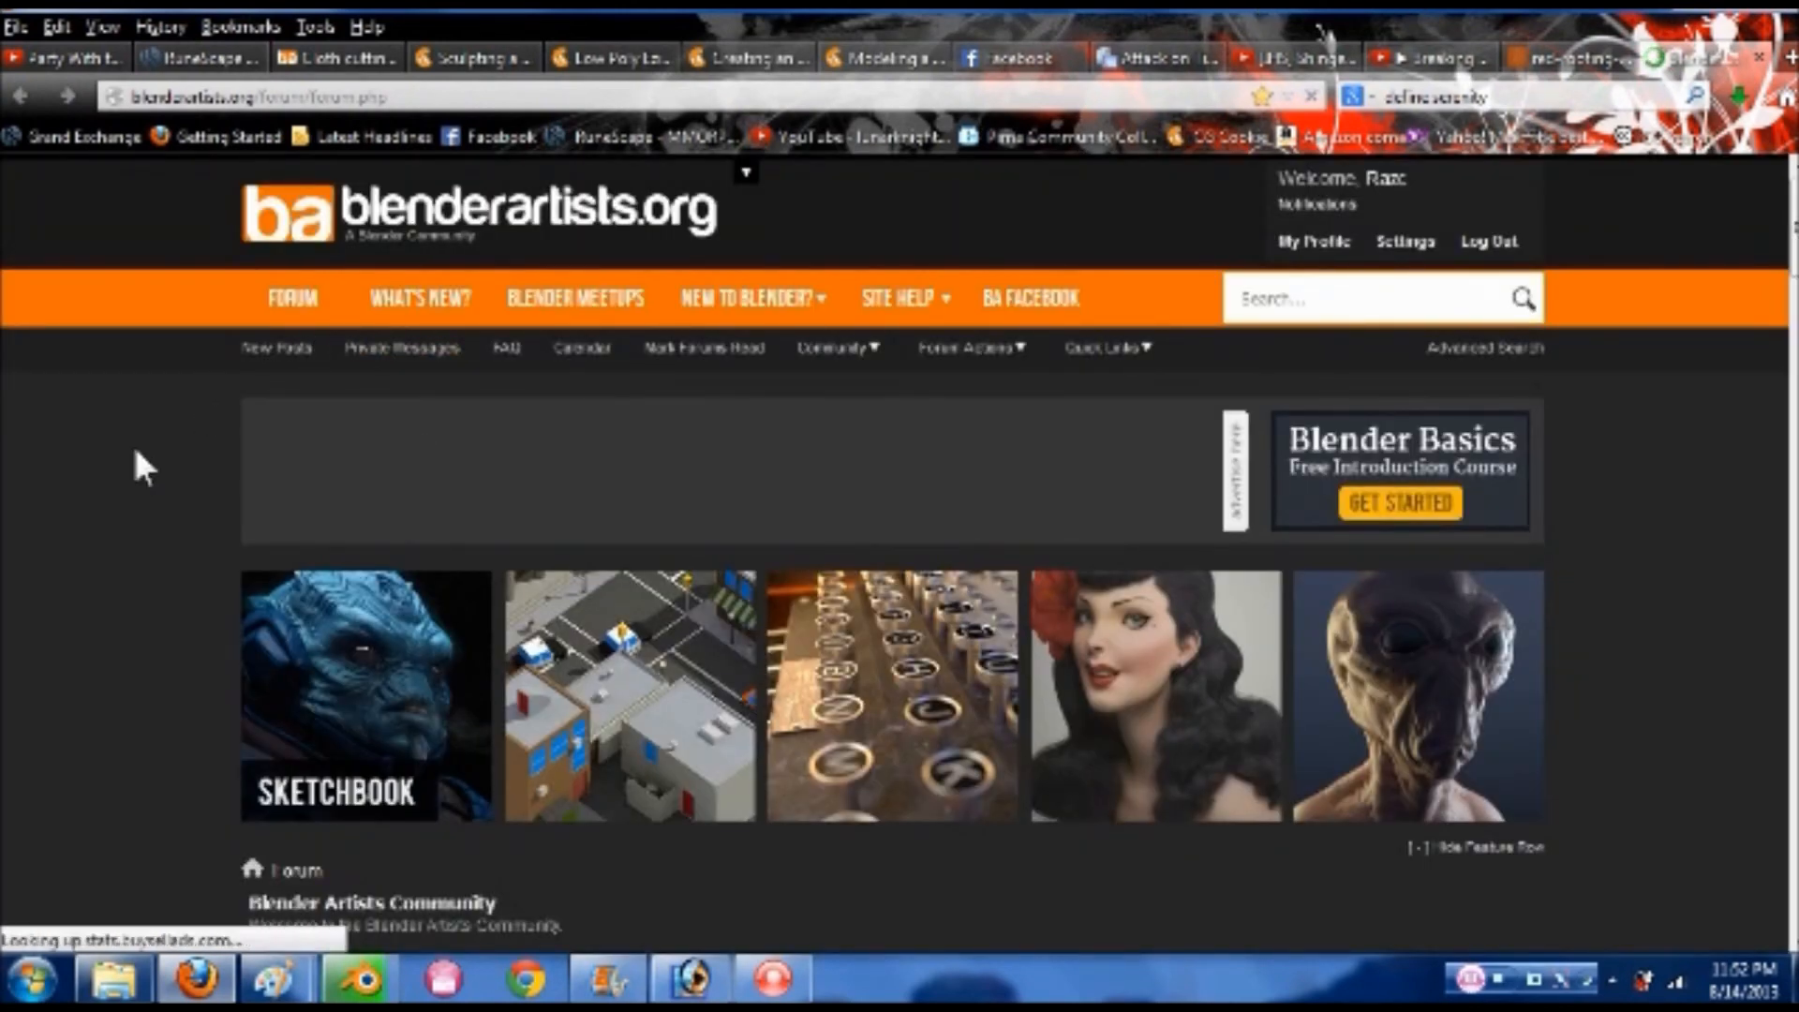
# - Look over the Blender Artists forum index, from the General Forums through Artwork, Game Engine and Support to Contests and Misc
pyautogui.scroll(-3, 136, 453)
pyautogui.scroll(-4, 132, 442)
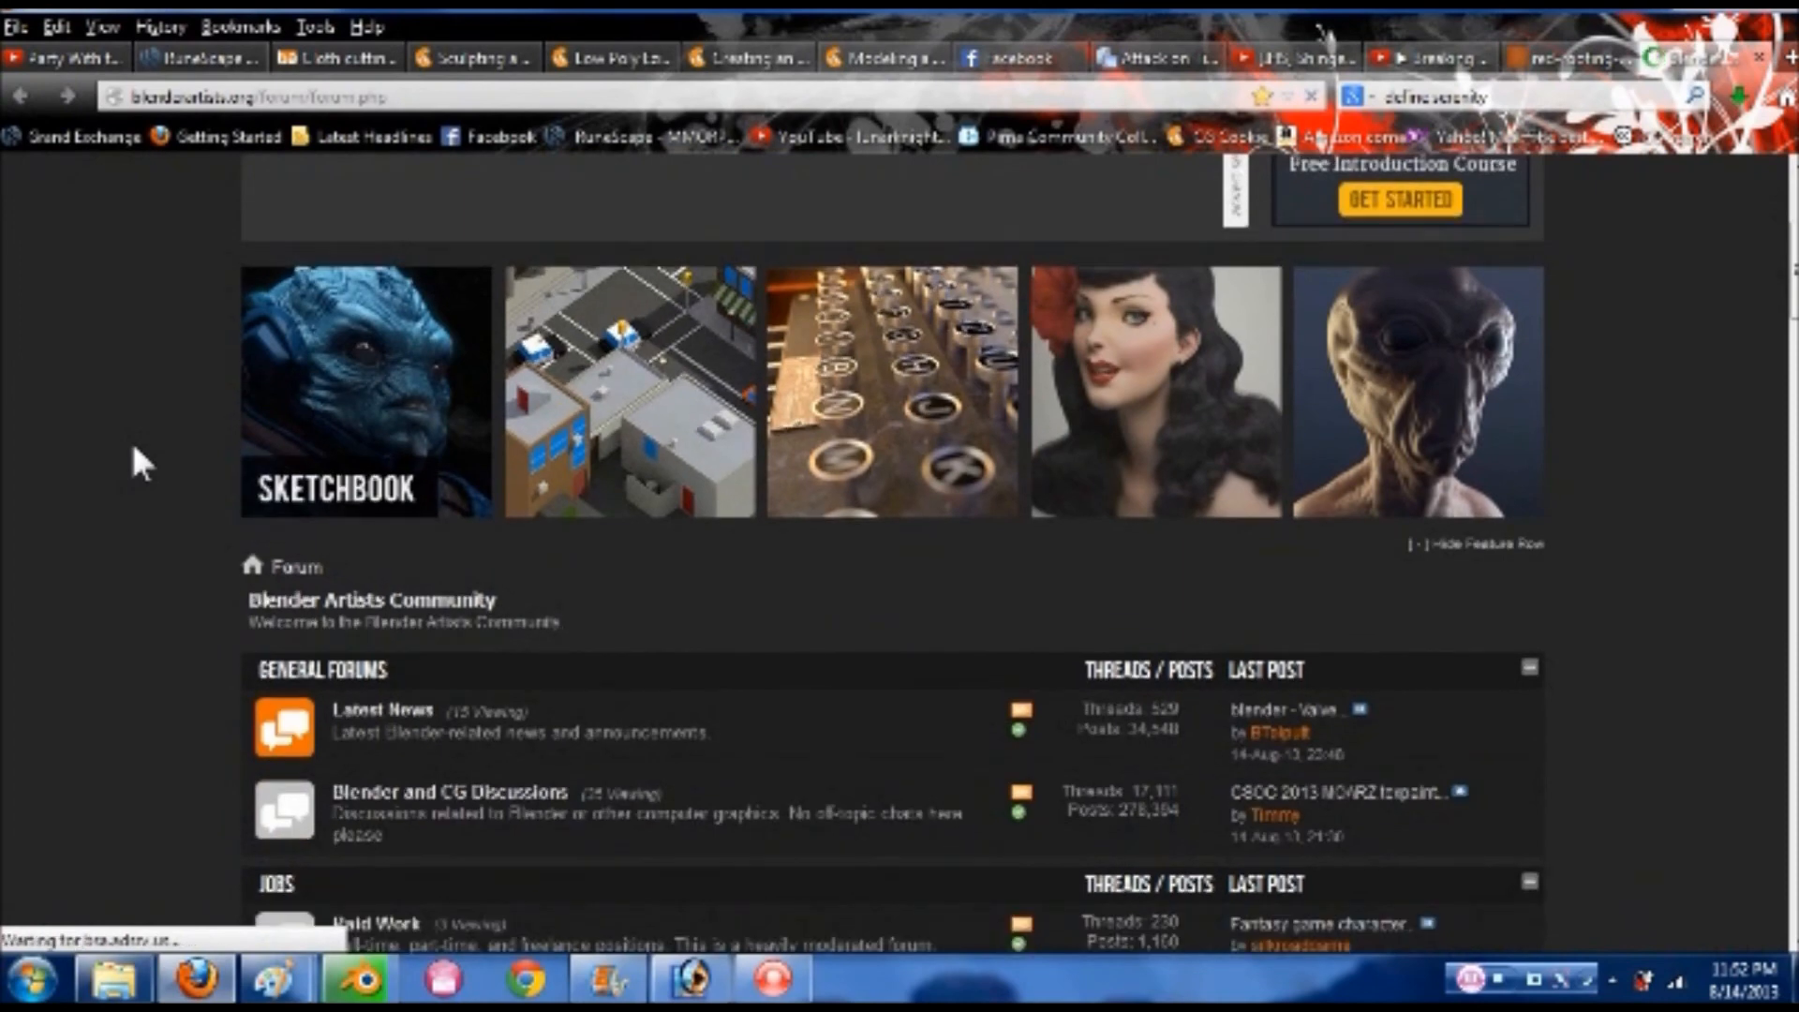
pyautogui.scroll(-6, 141, 455)
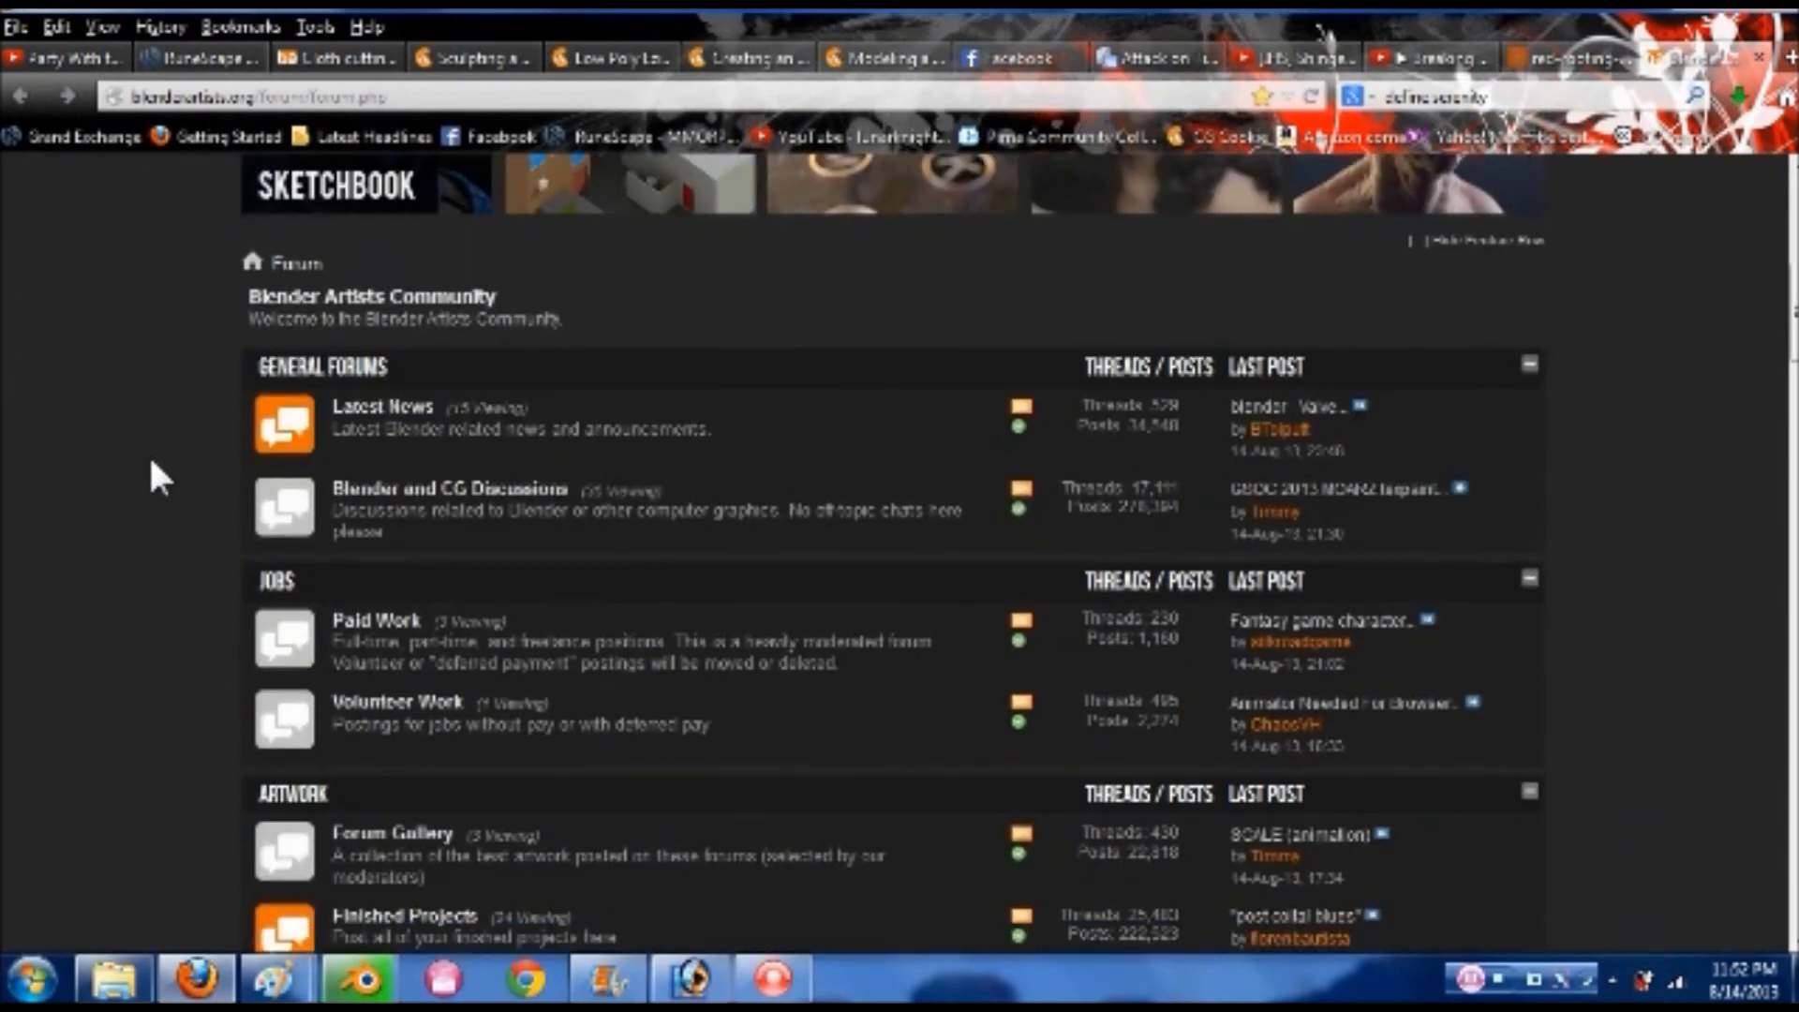
pyautogui.scroll(3, 178, 389)
pyautogui.scroll(-4, 215, 374)
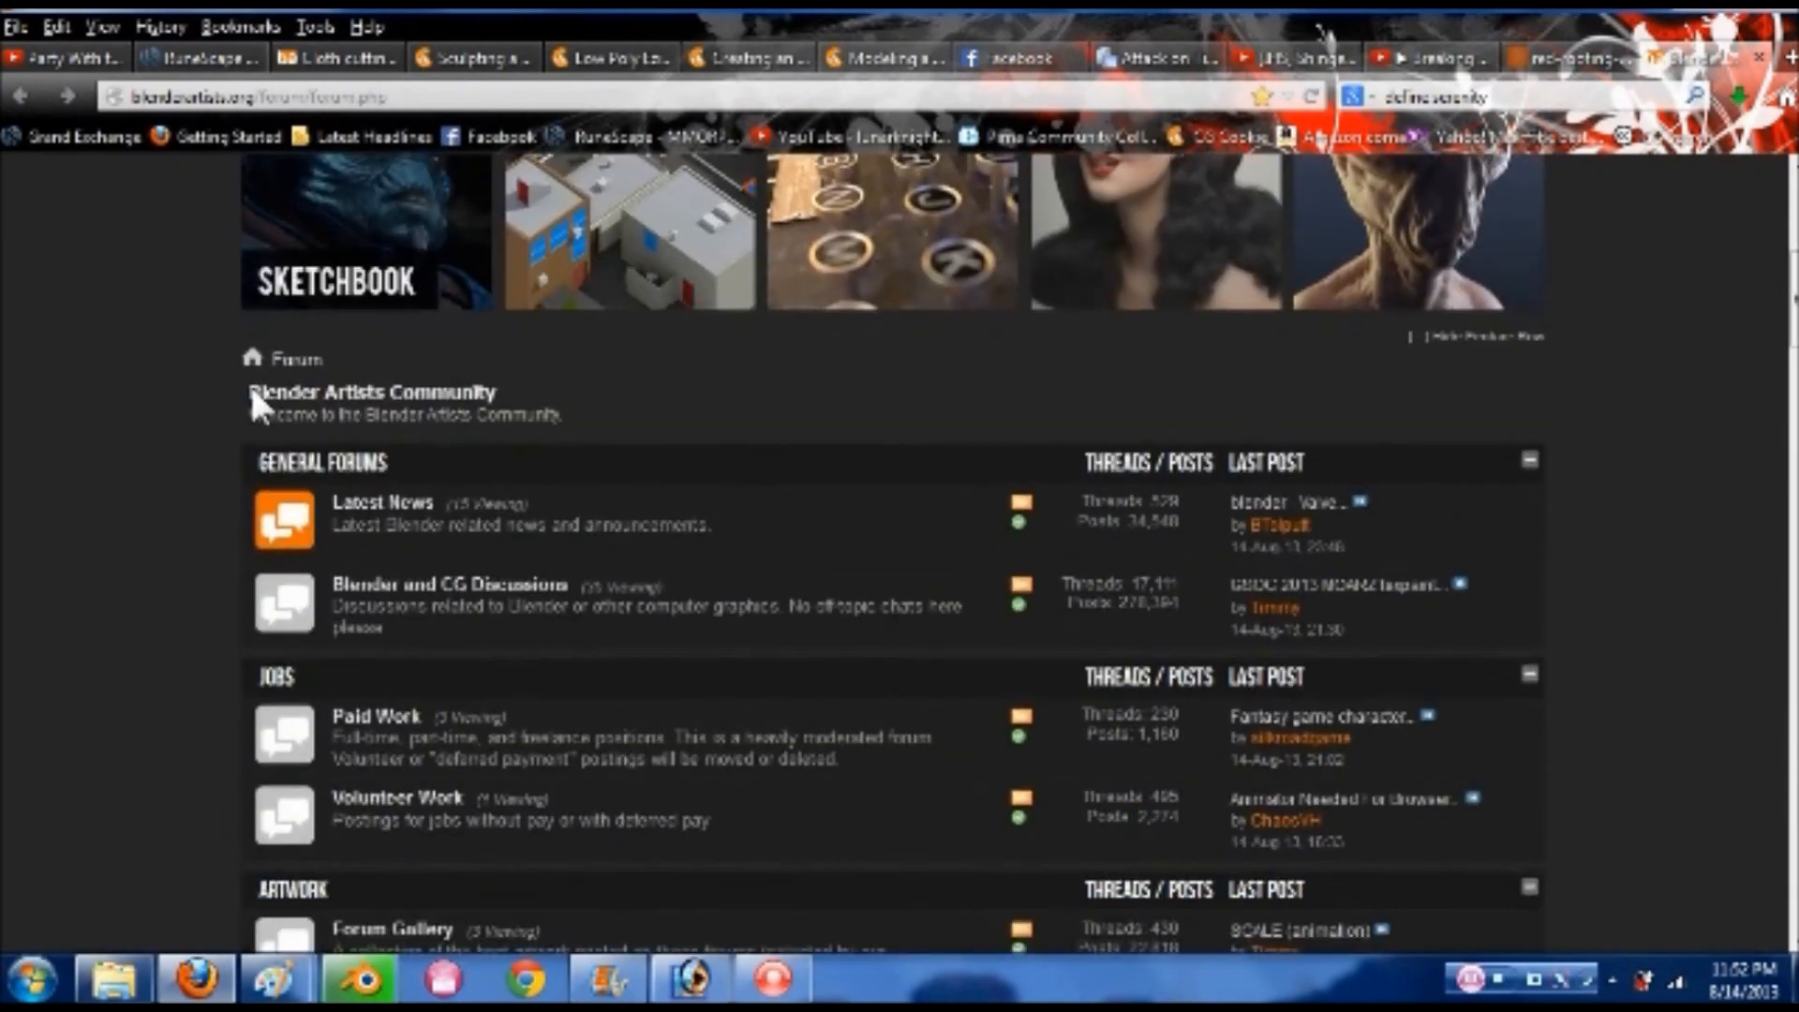
pyautogui.scroll(-14, 441, 525)
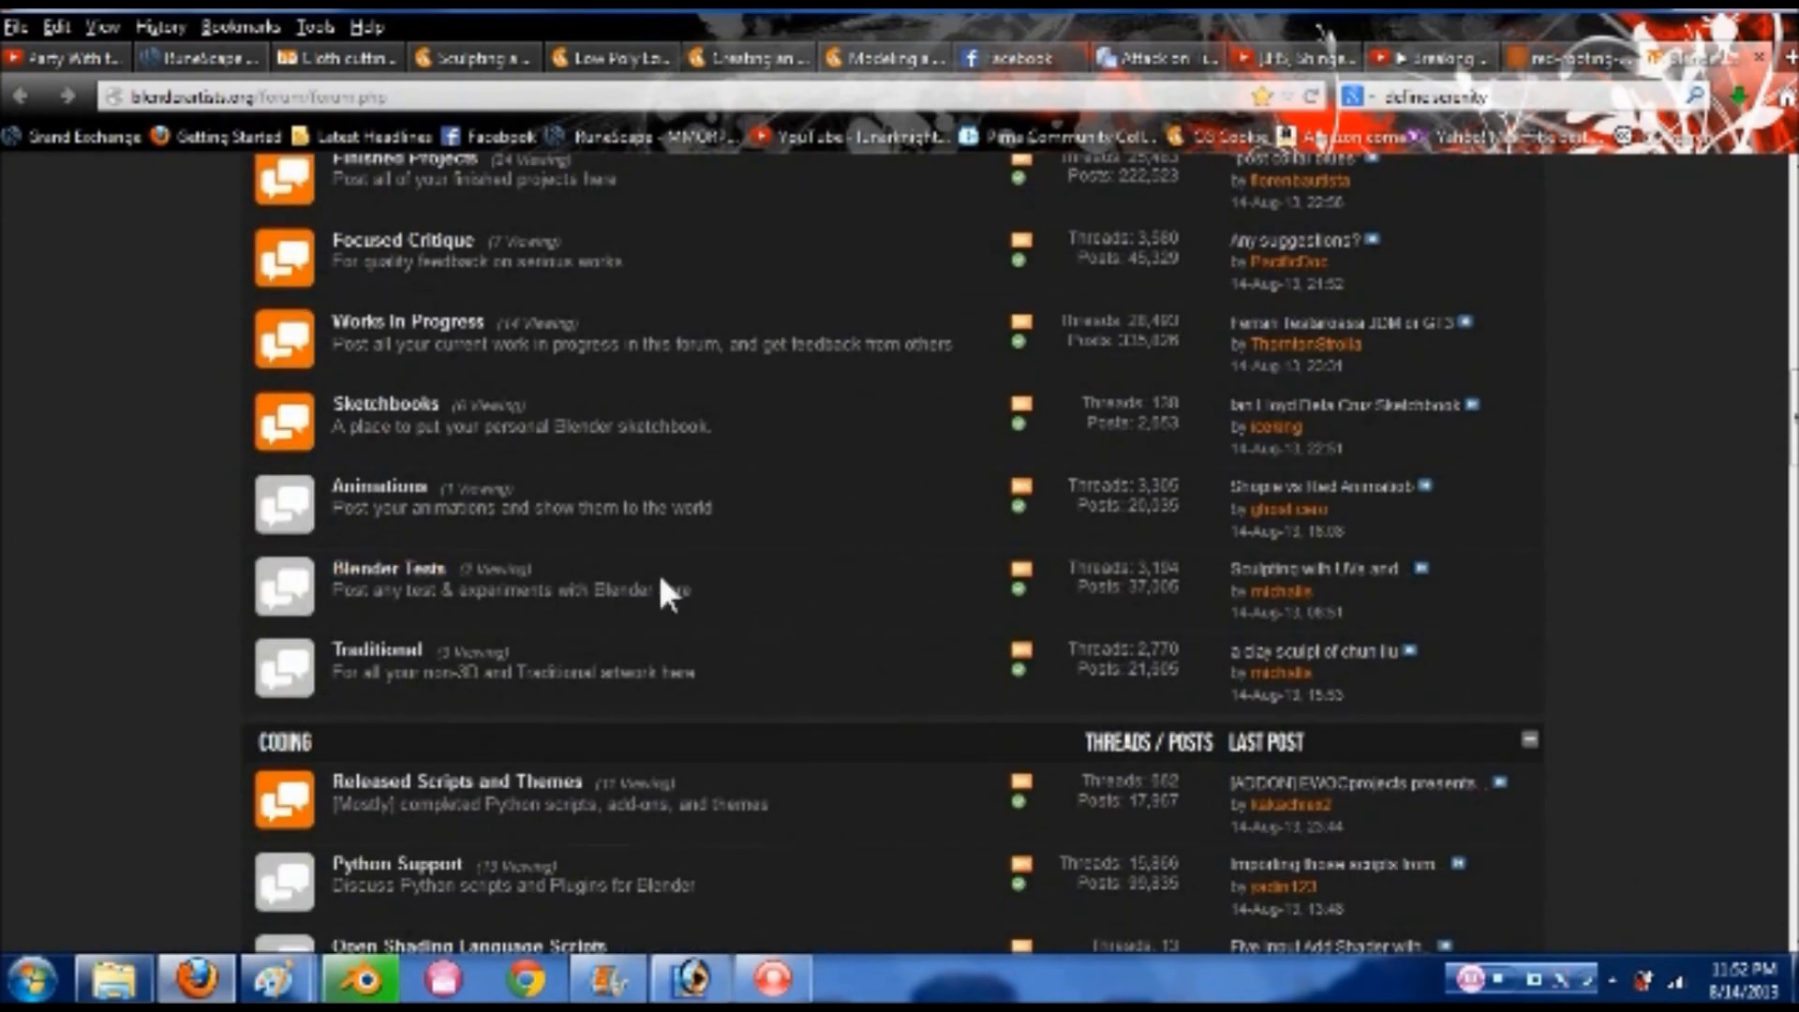
pyautogui.scroll(-20, 168, 536)
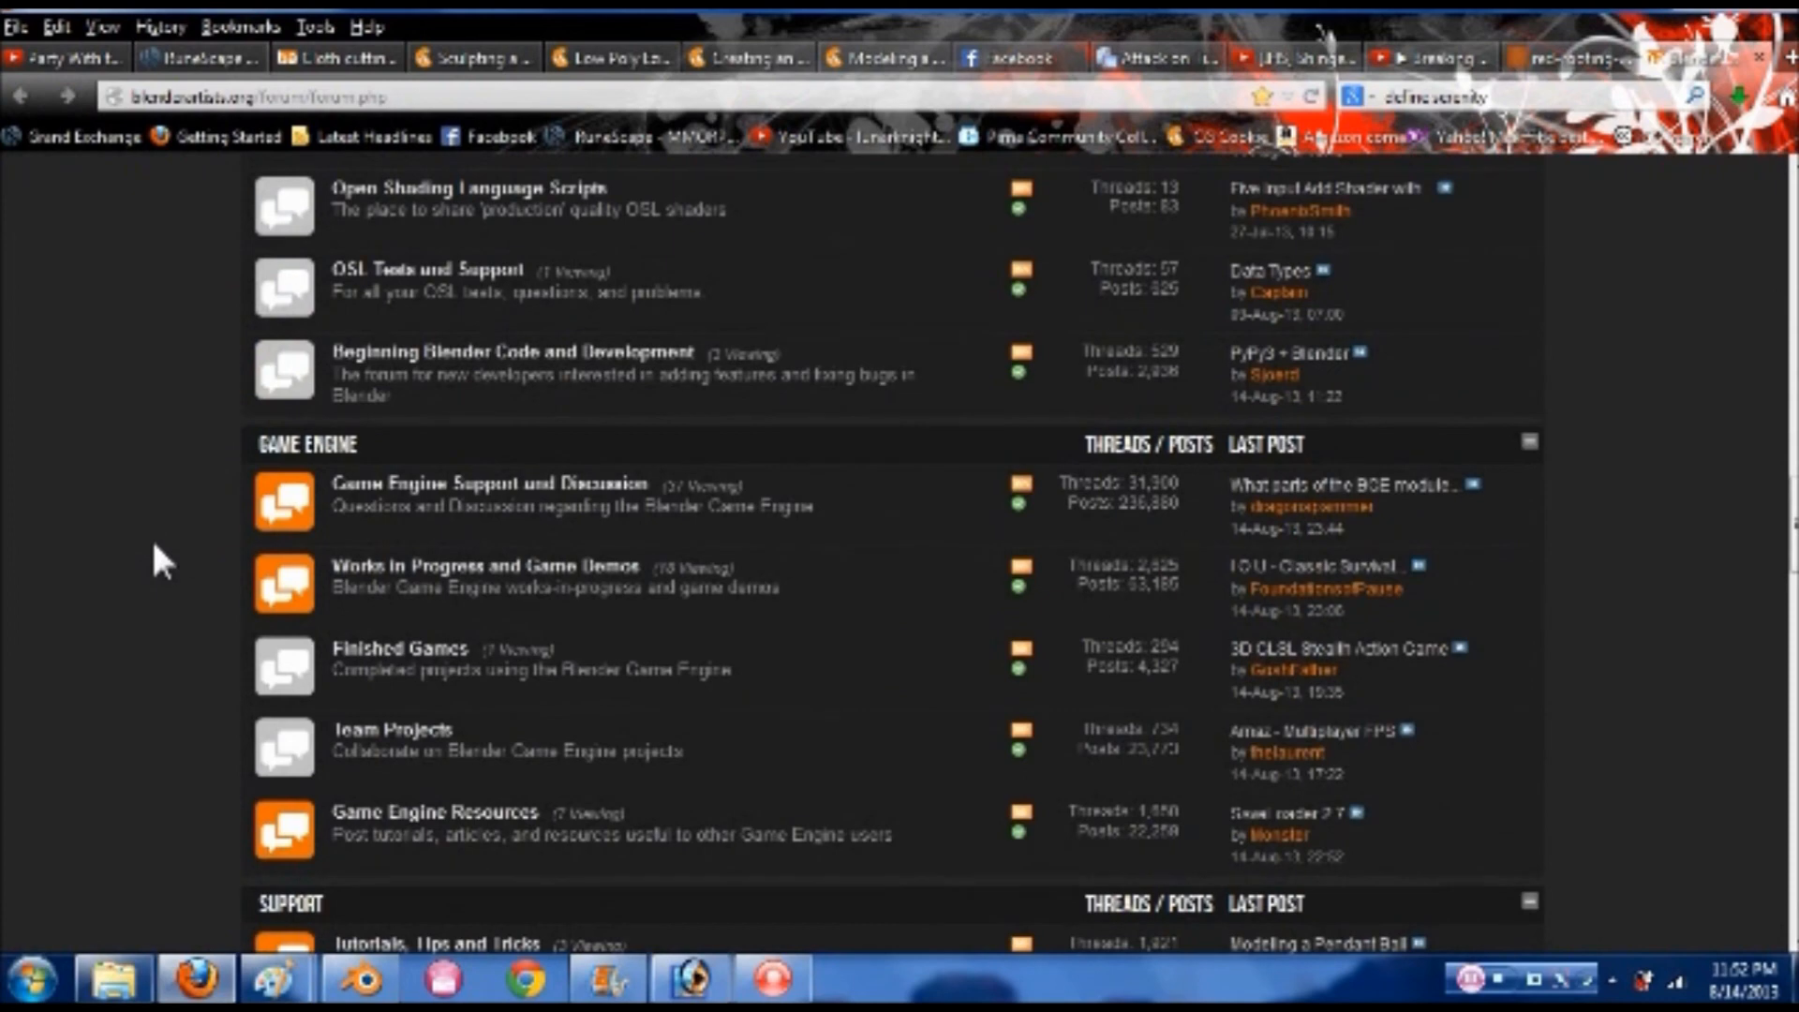
pyautogui.scroll(-18, 154, 545)
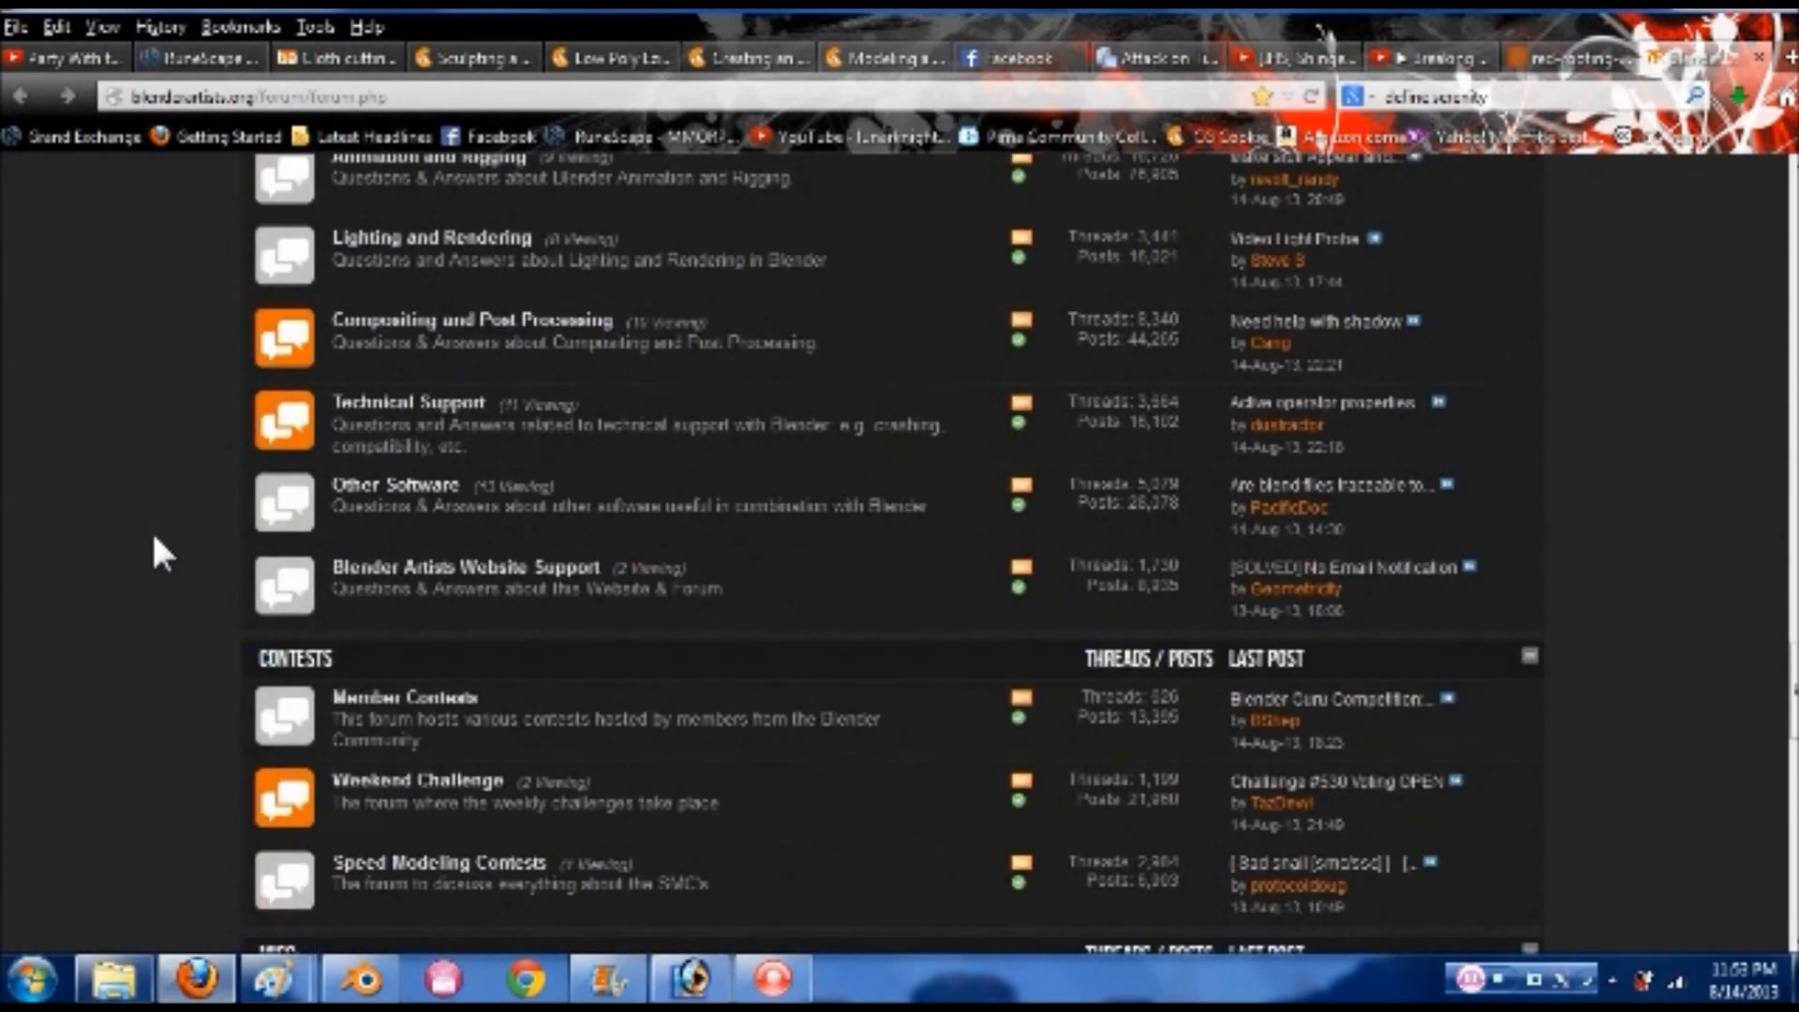
pyautogui.scroll(-4, 155, 539)
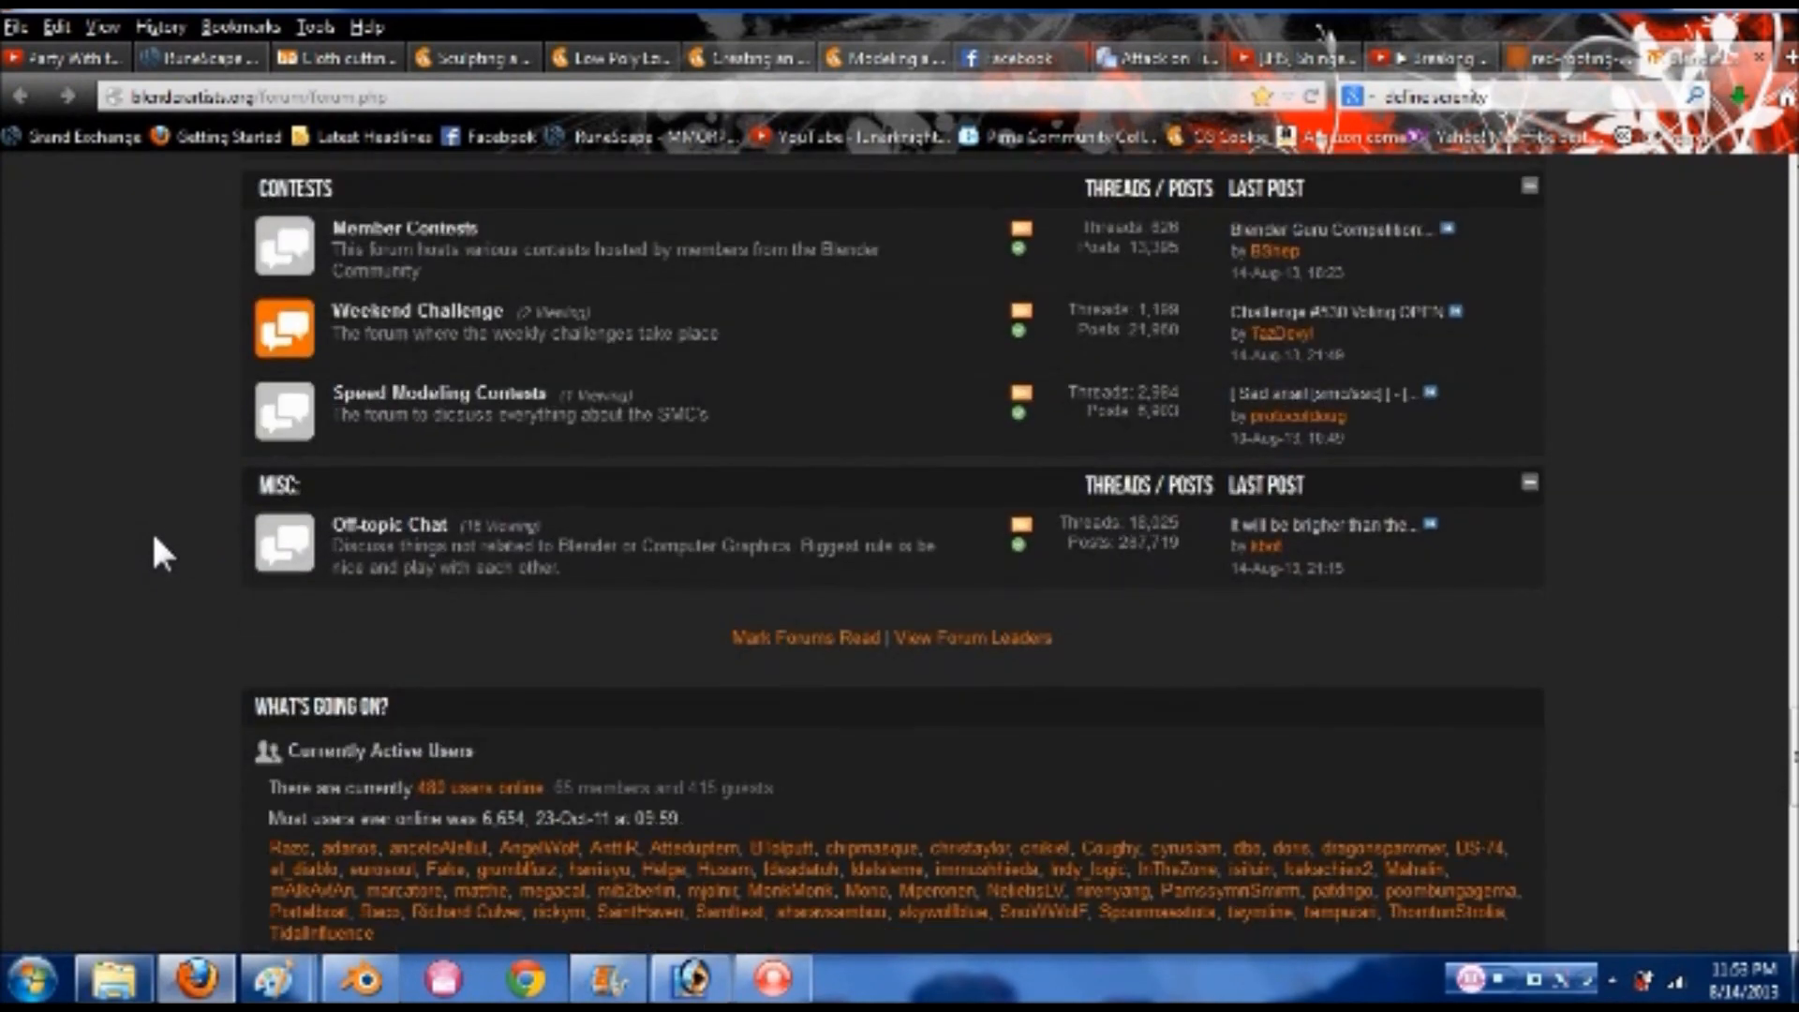
# - Open the Weekend Challenge forum under Contests and its "Challenge #530 Voting OPEN" thread
pyautogui.scroll(2, 223, 539)
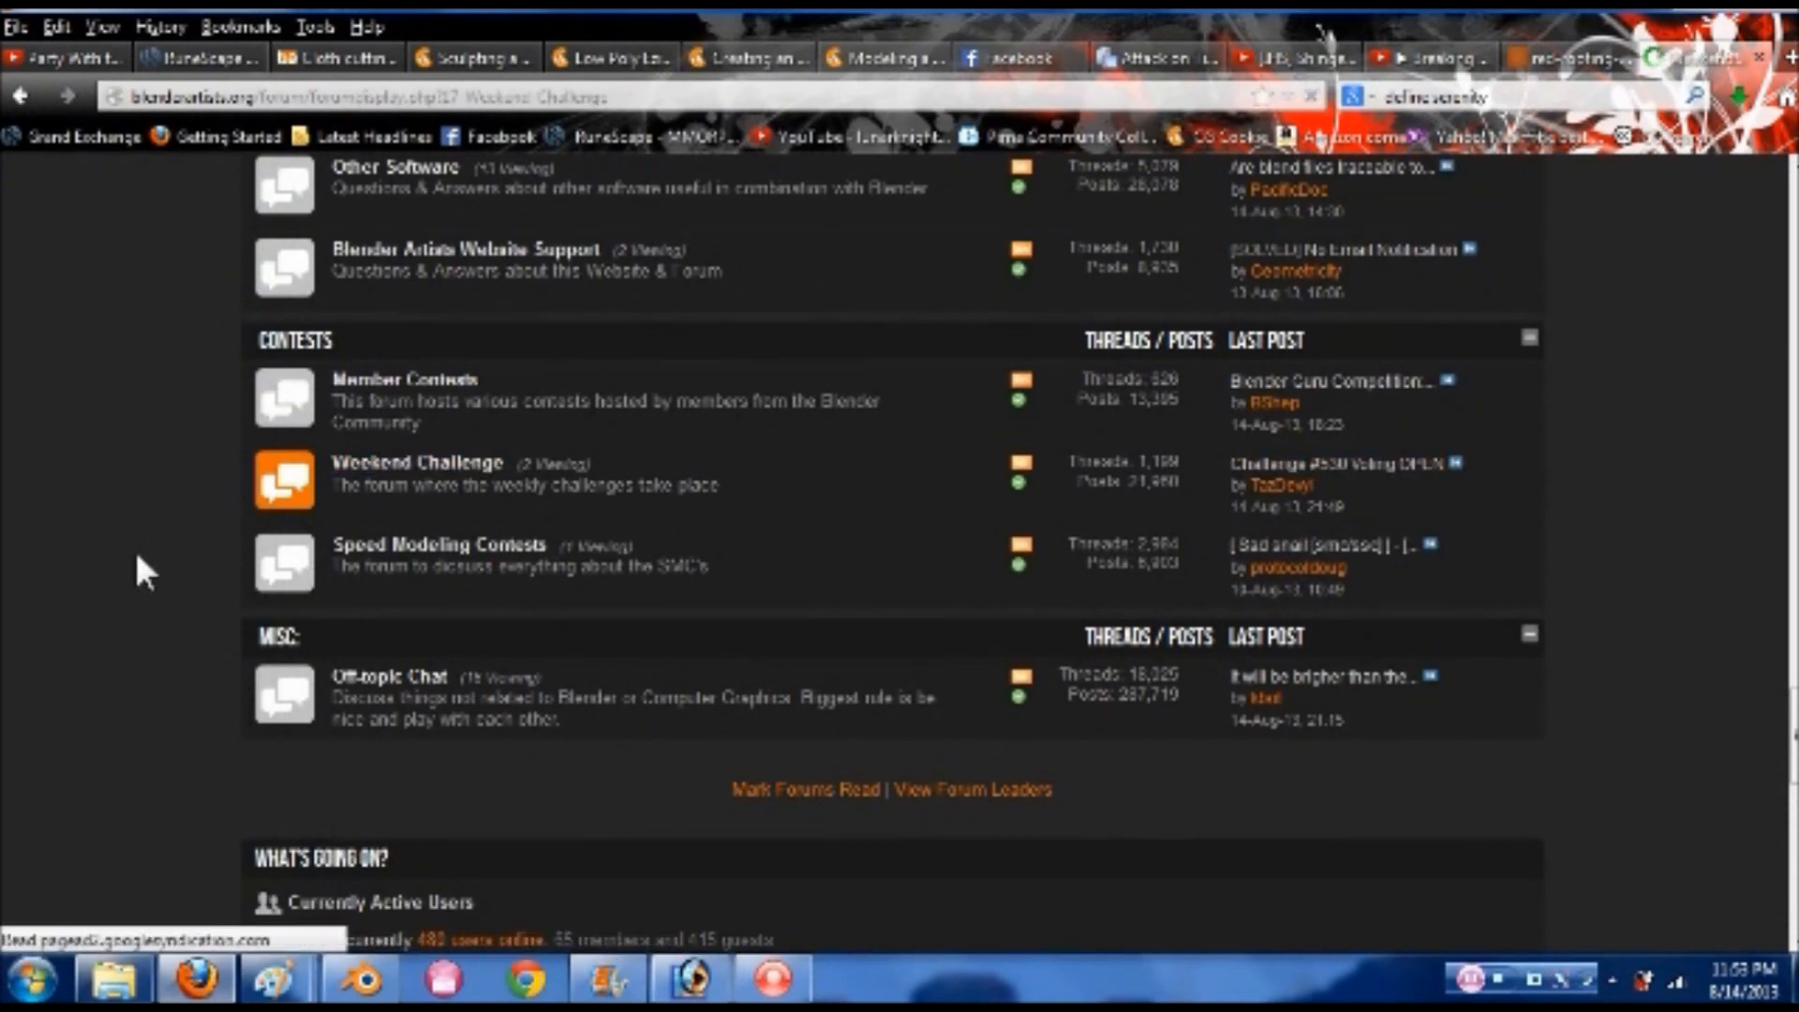
pyautogui.scroll(-4, 225, 673)
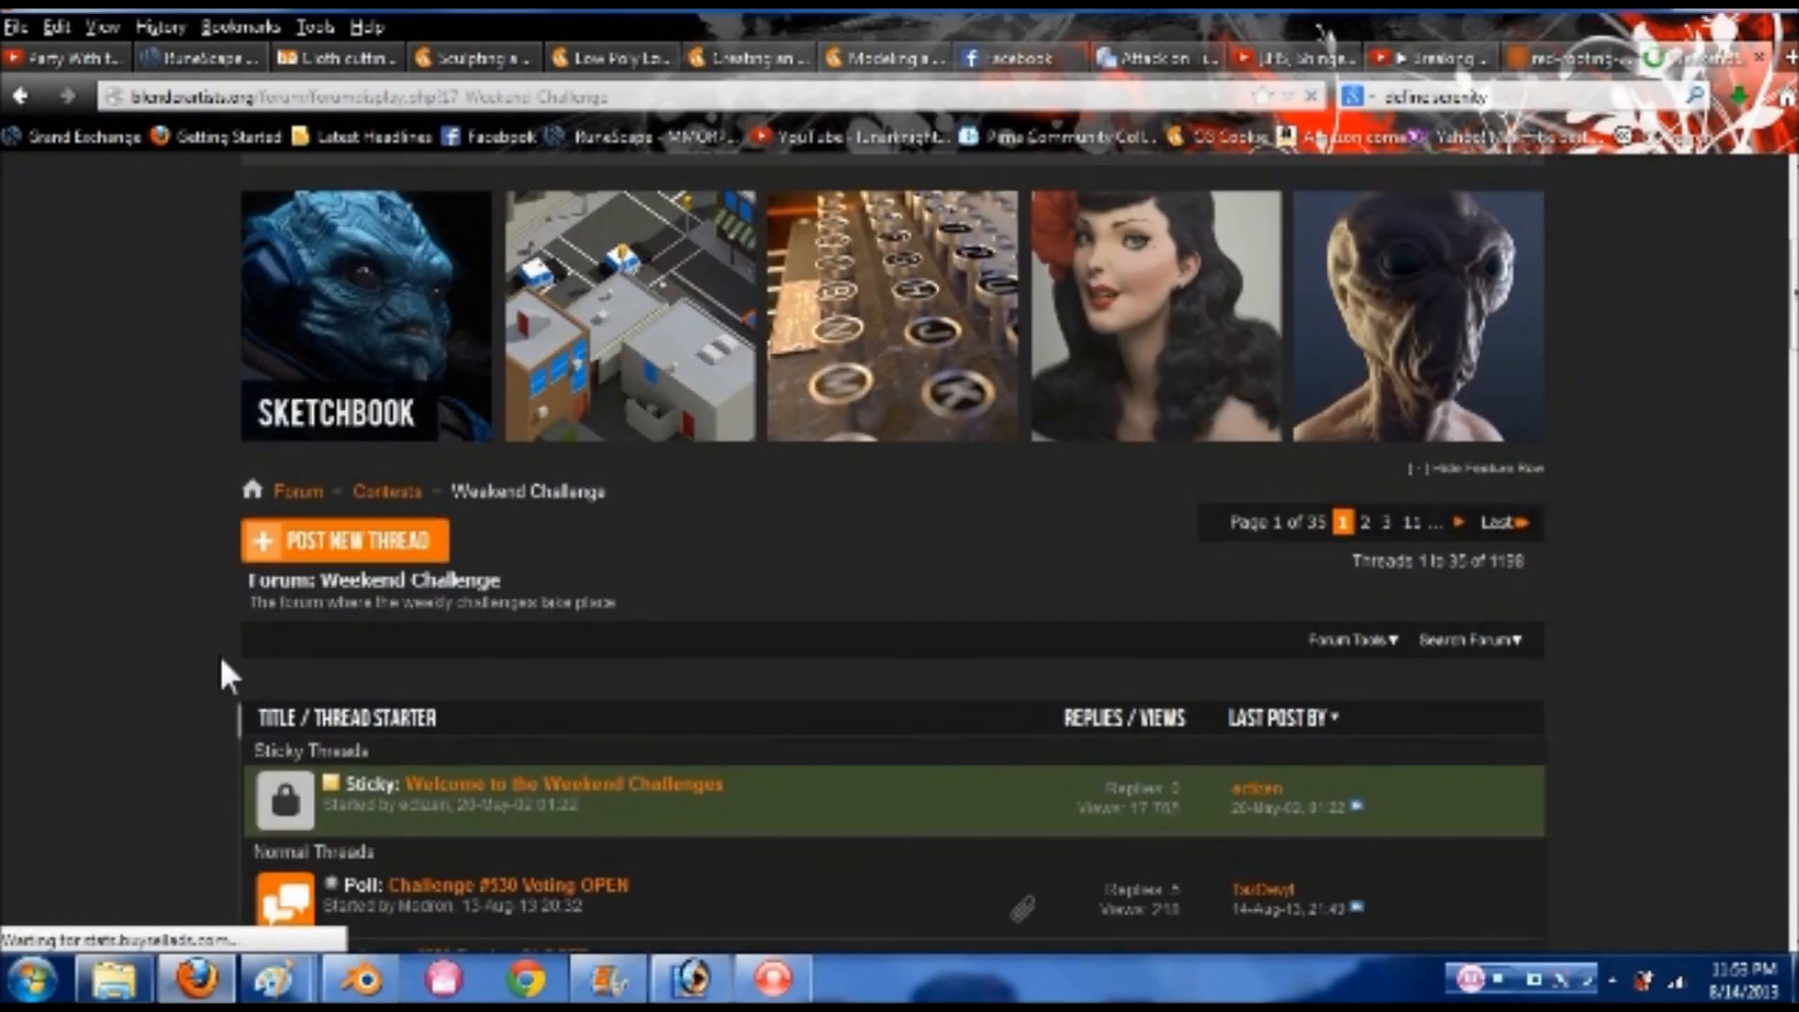
pyautogui.scroll(-5, 124, 531)
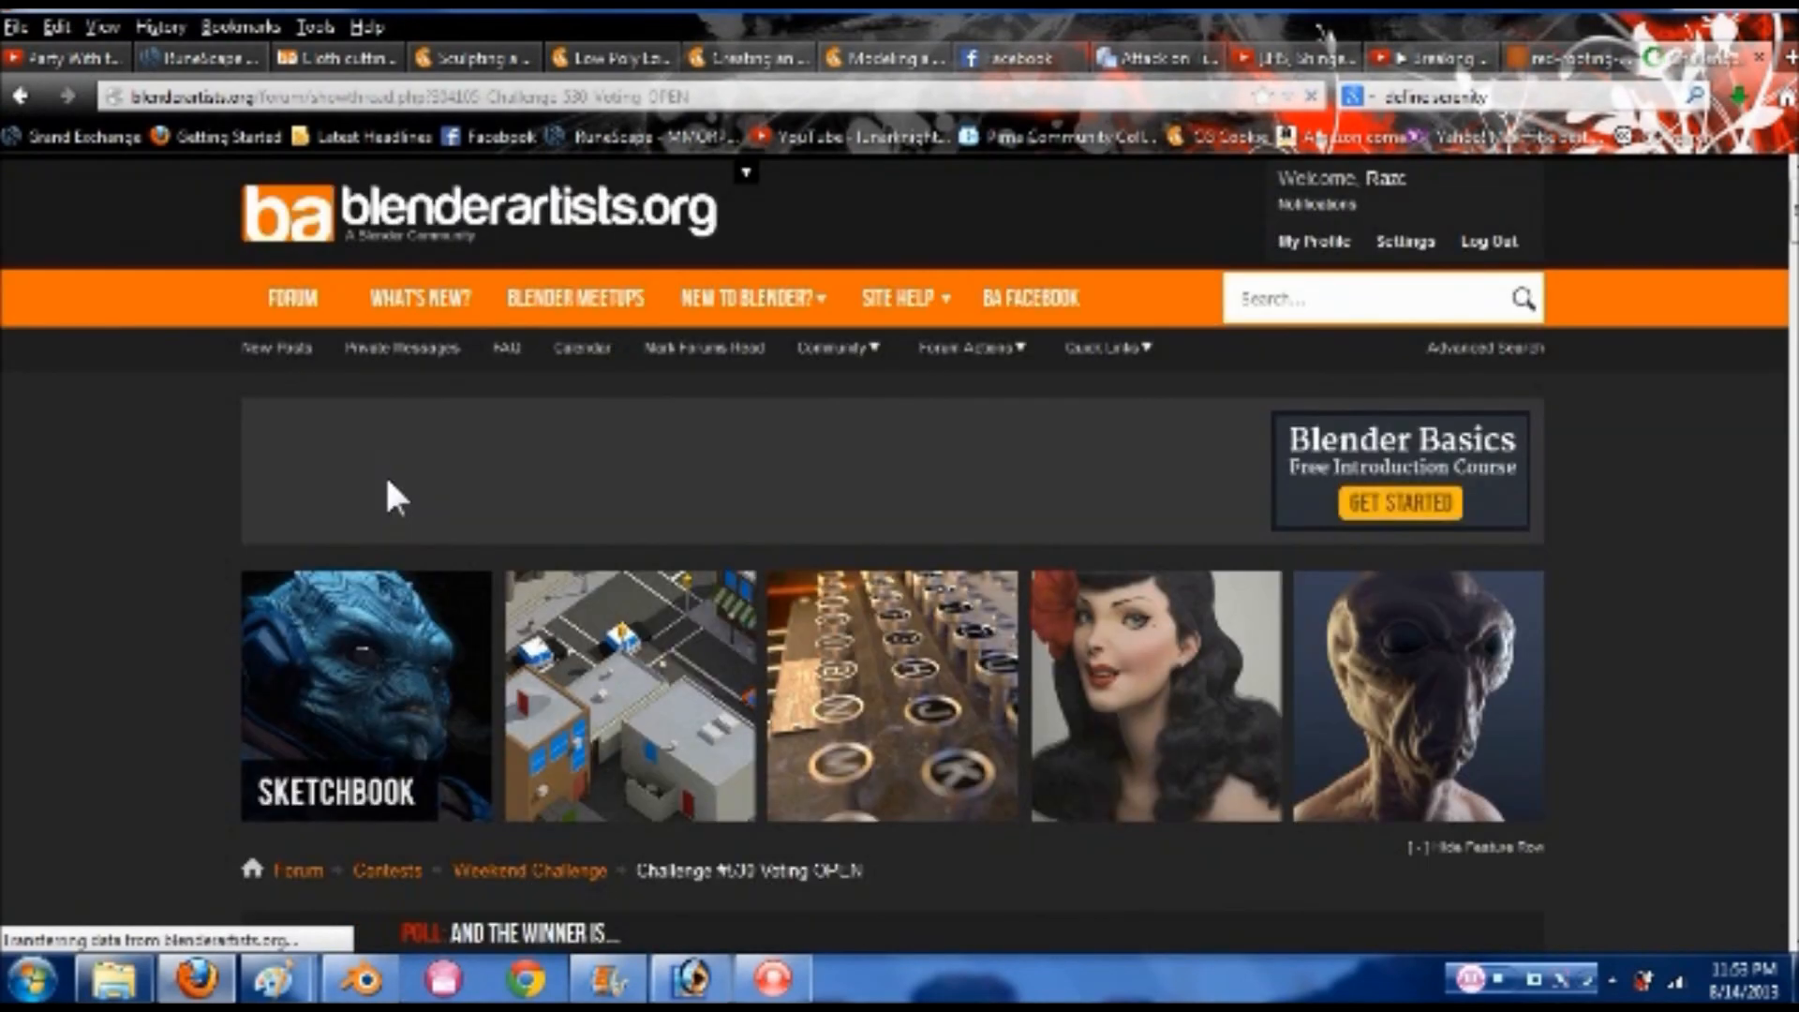
# - Examine the Challenge #530 poll, the list of entries and the posted images of all submissions
pyautogui.scroll(-8, 296, 488)
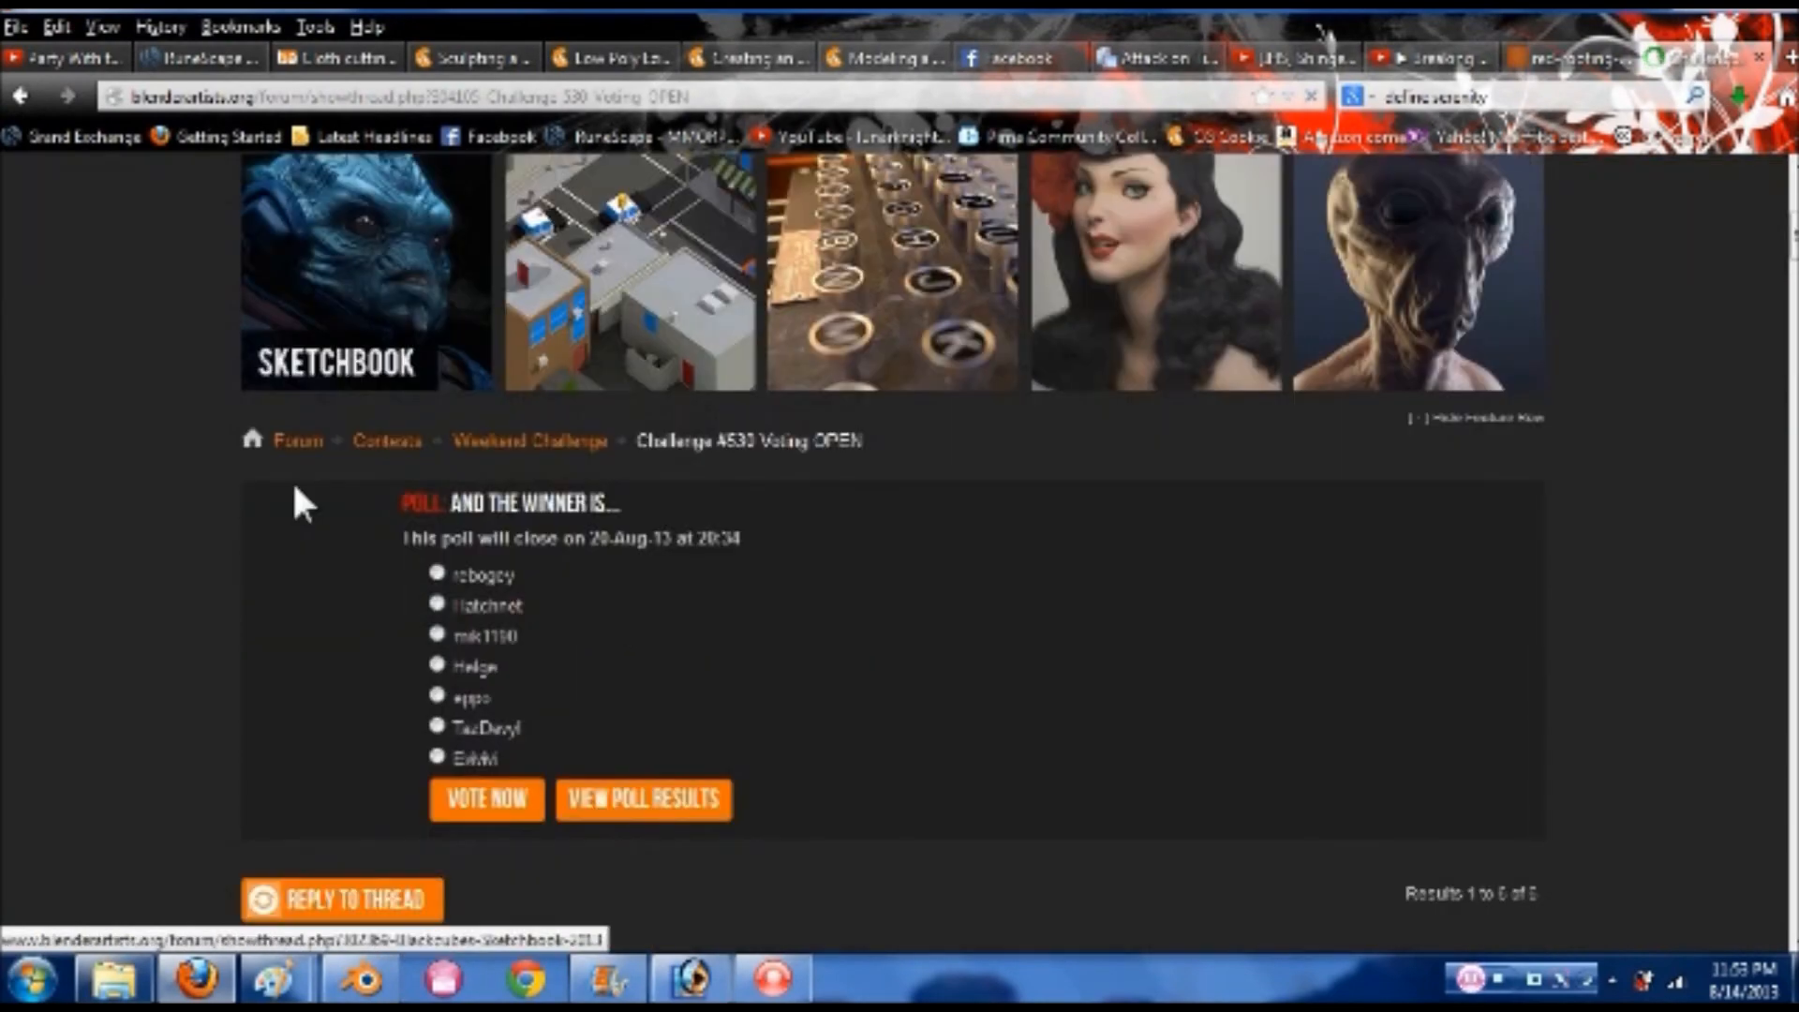
pyautogui.scroll(-6, 298, 504)
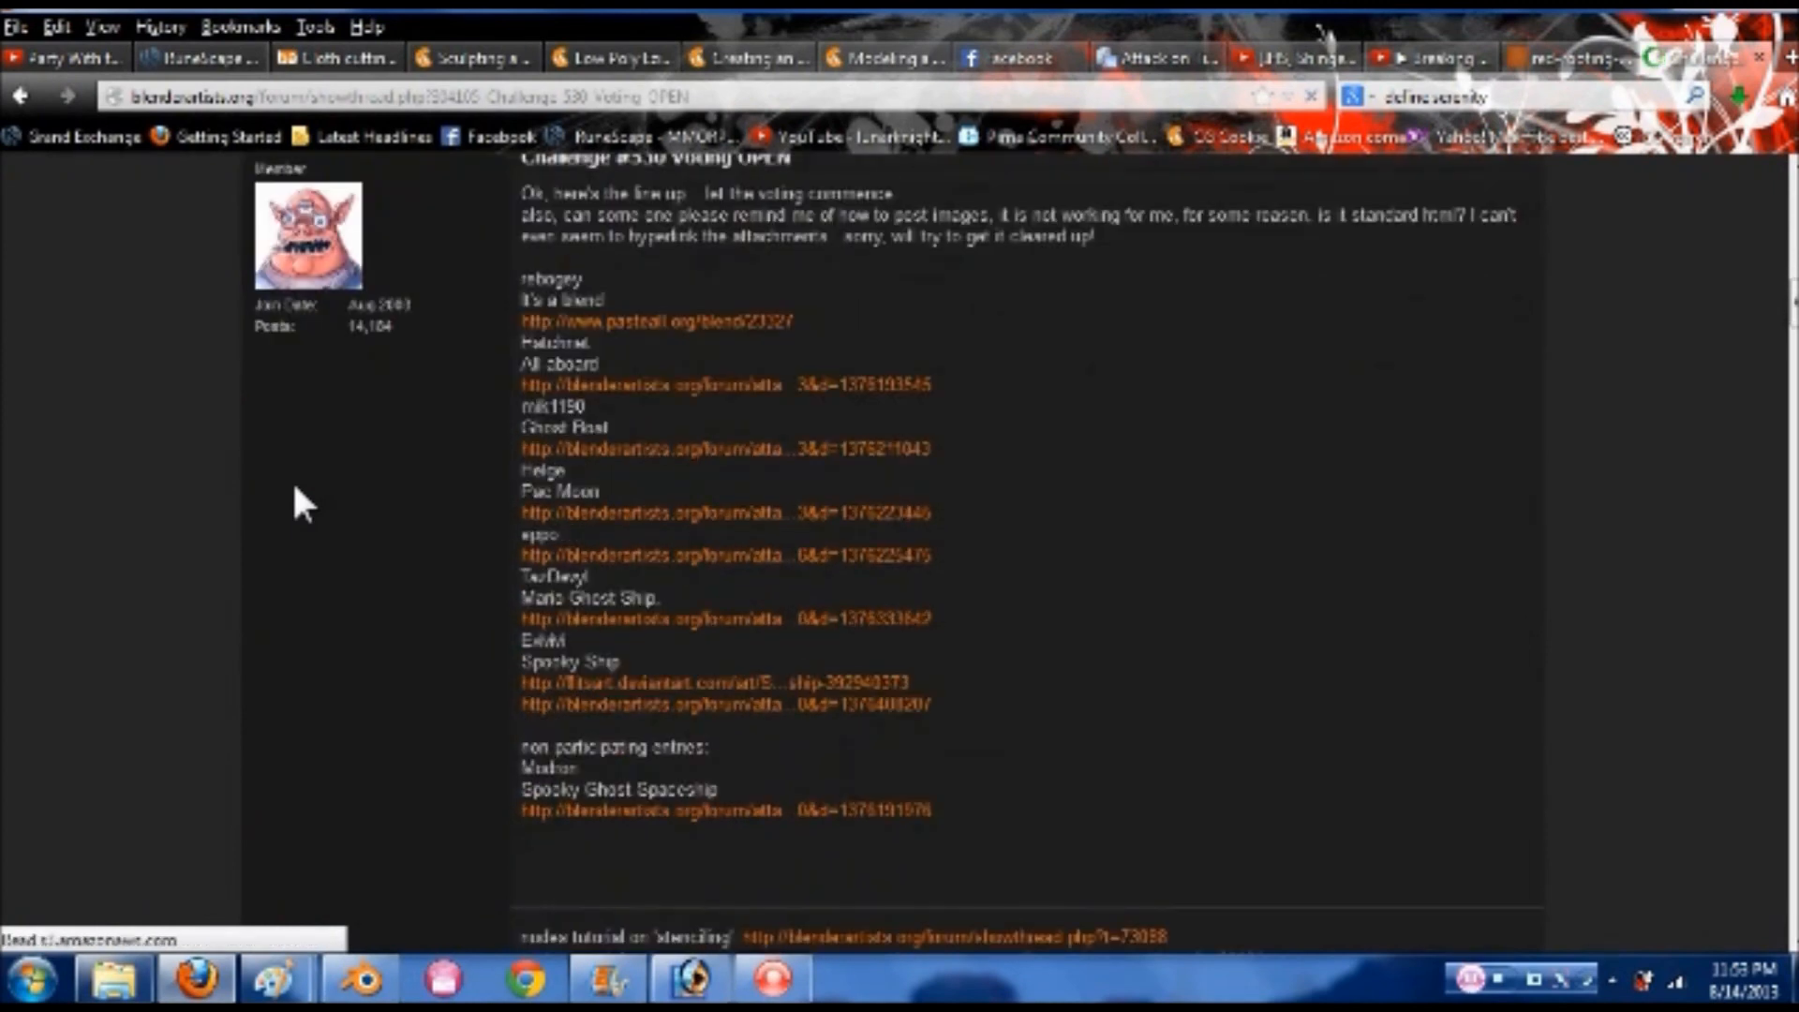
pyautogui.scroll(-8, 296, 488)
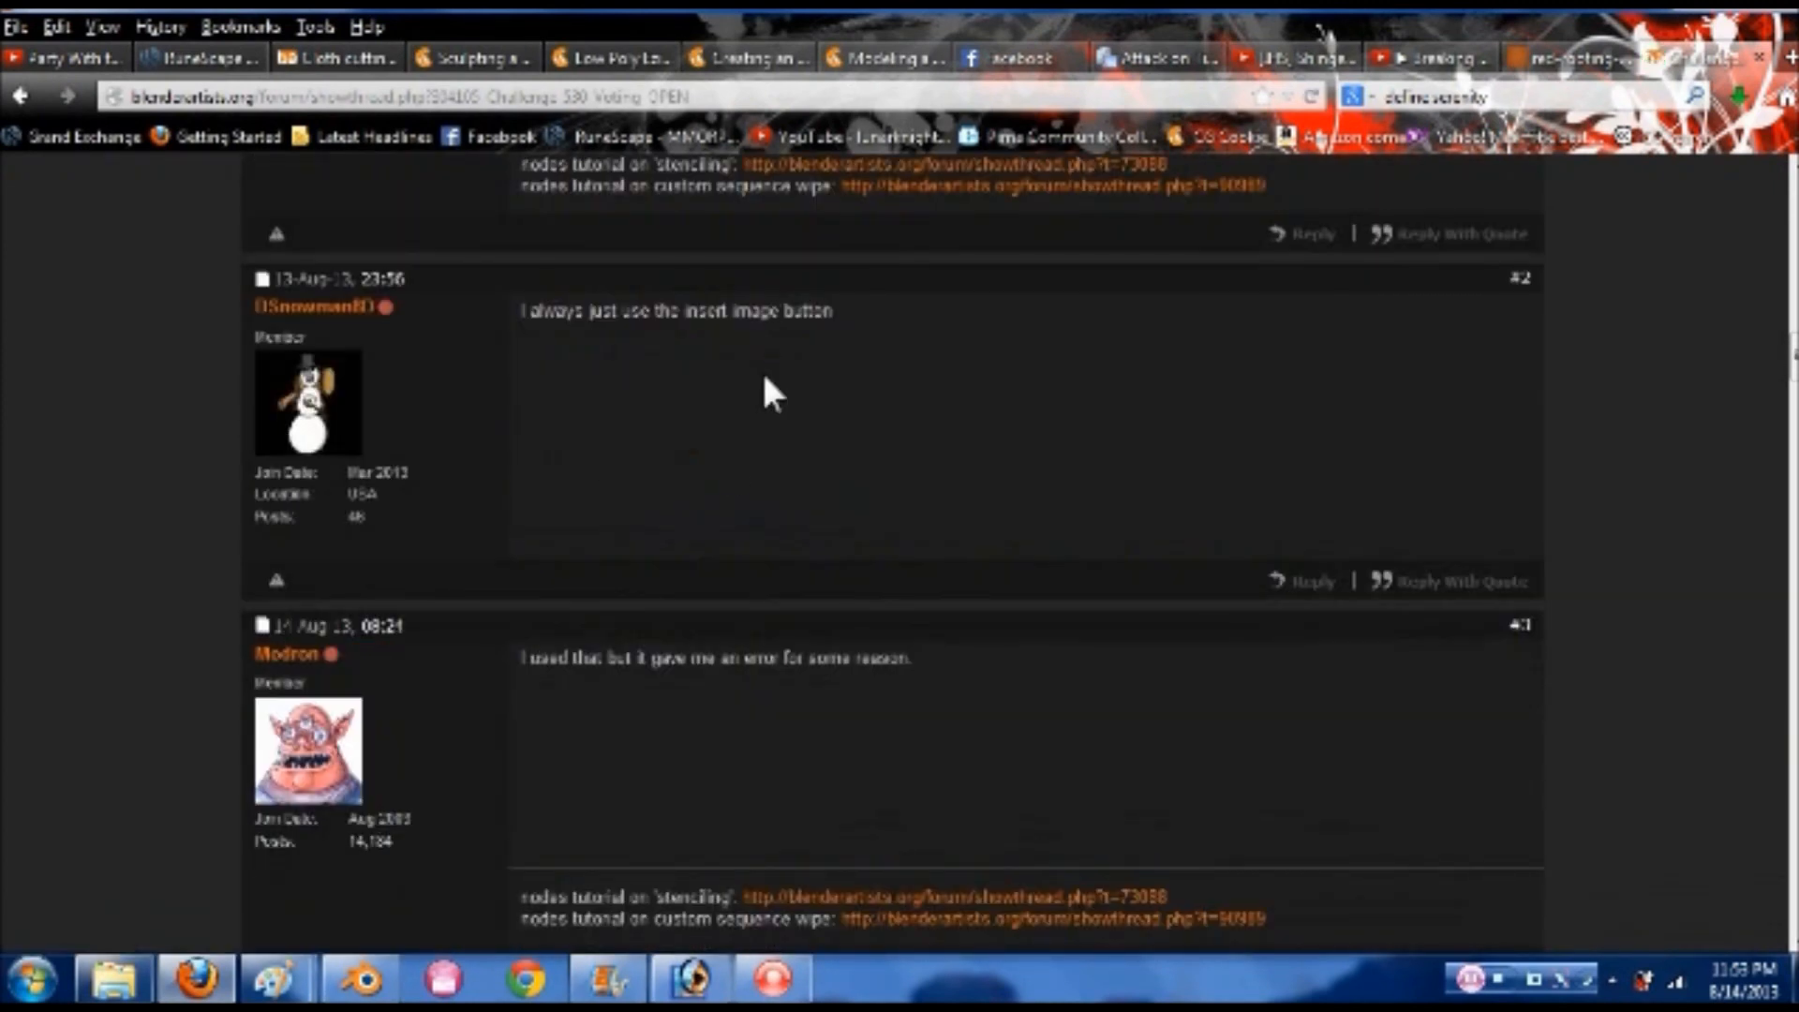
pyautogui.scroll(-3, 821, 718)
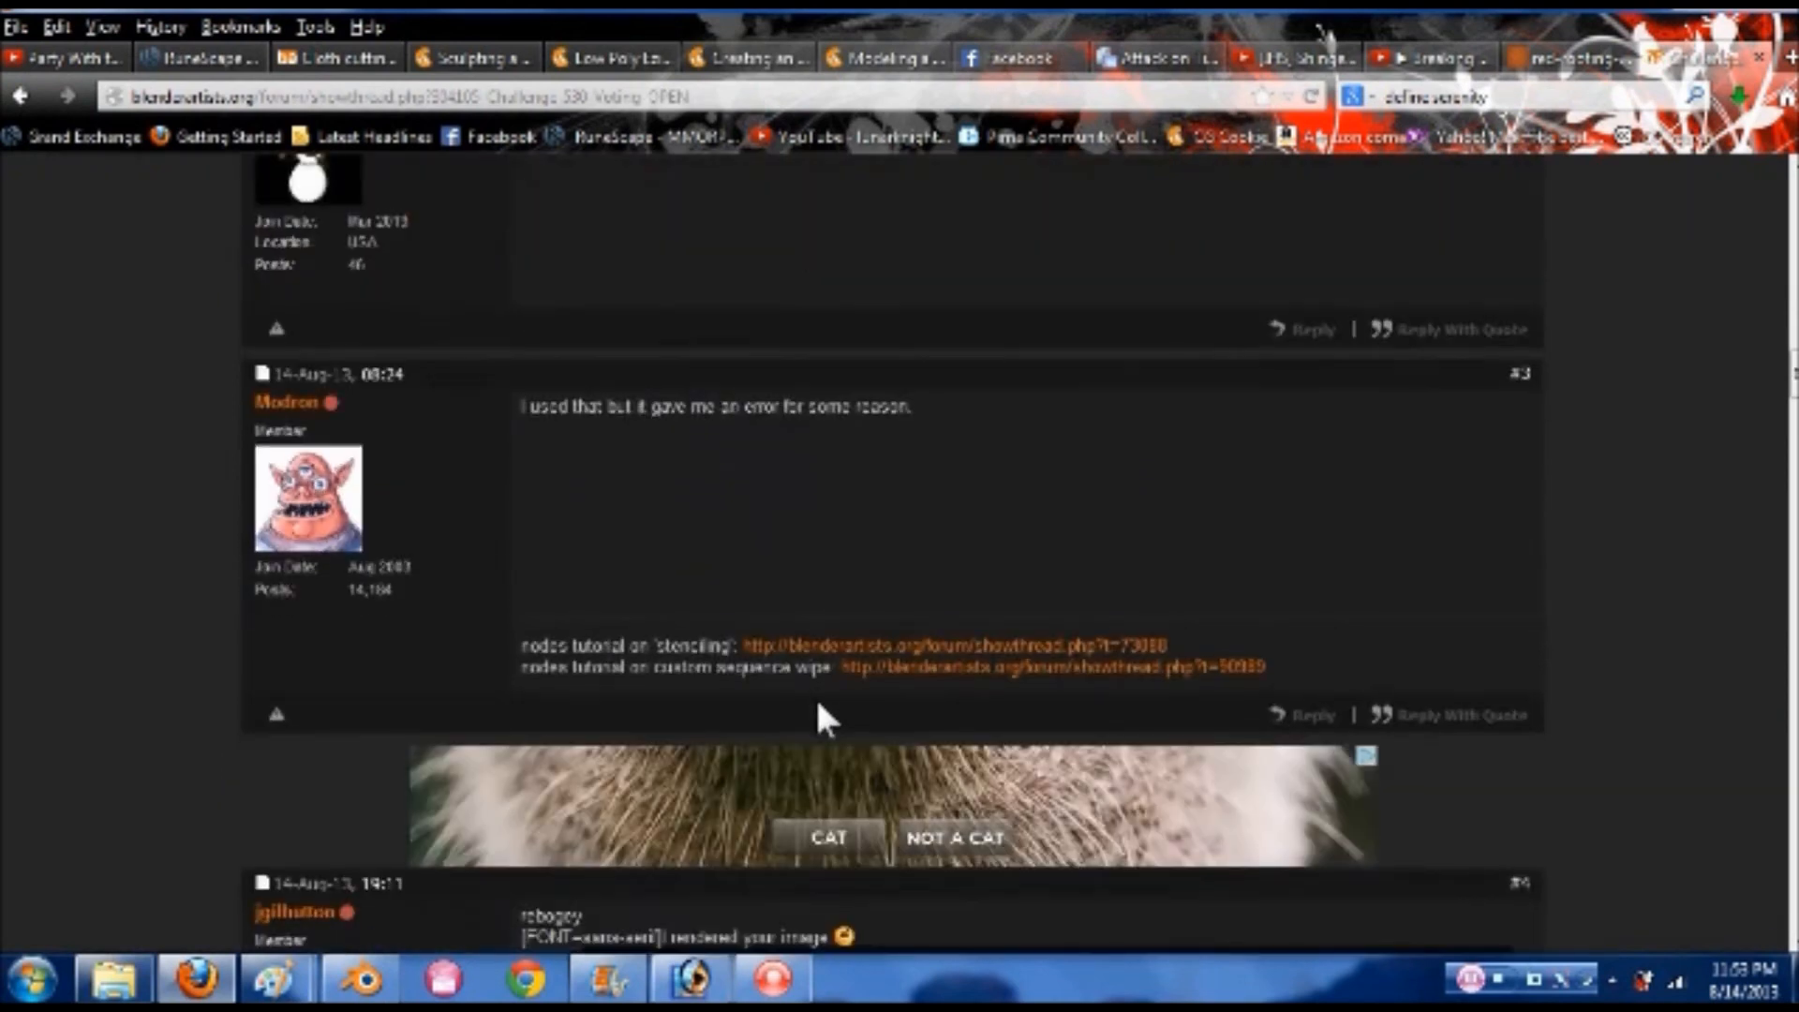
pyautogui.scroll(-1, 440, 644)
pyautogui.scroll(-5, 440, 647)
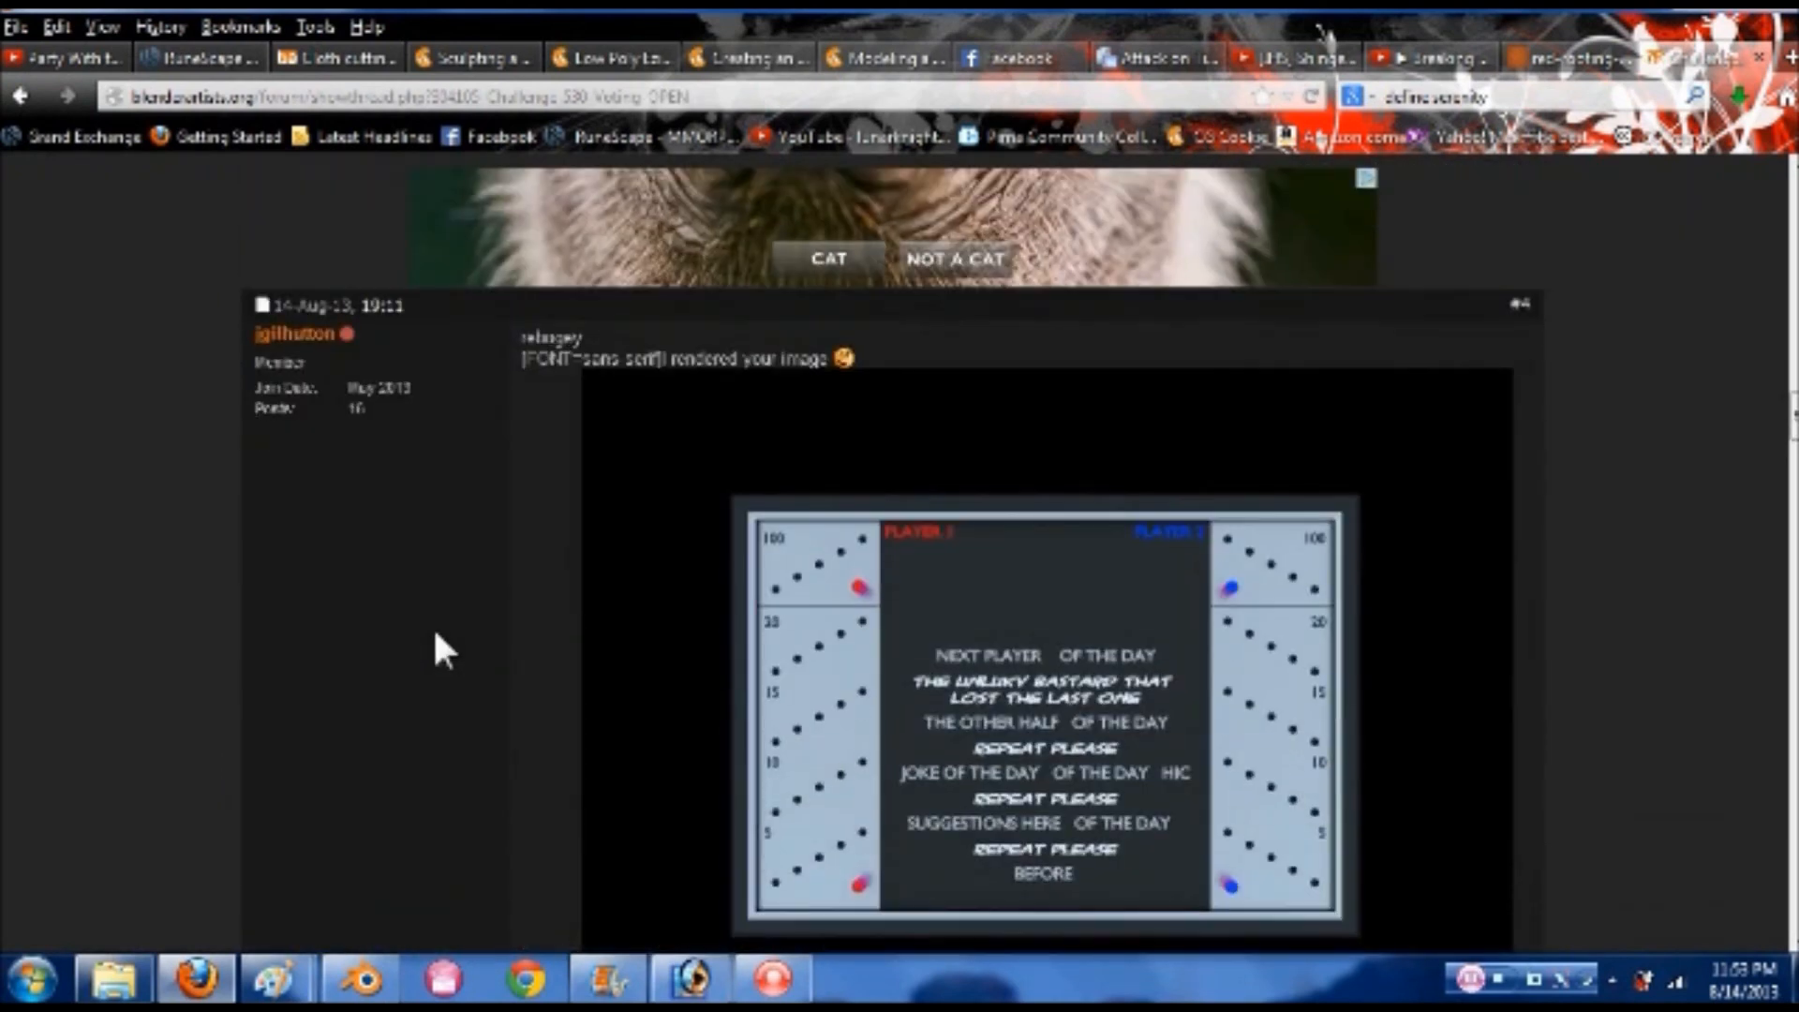
pyautogui.scroll(-15, 436, 639)
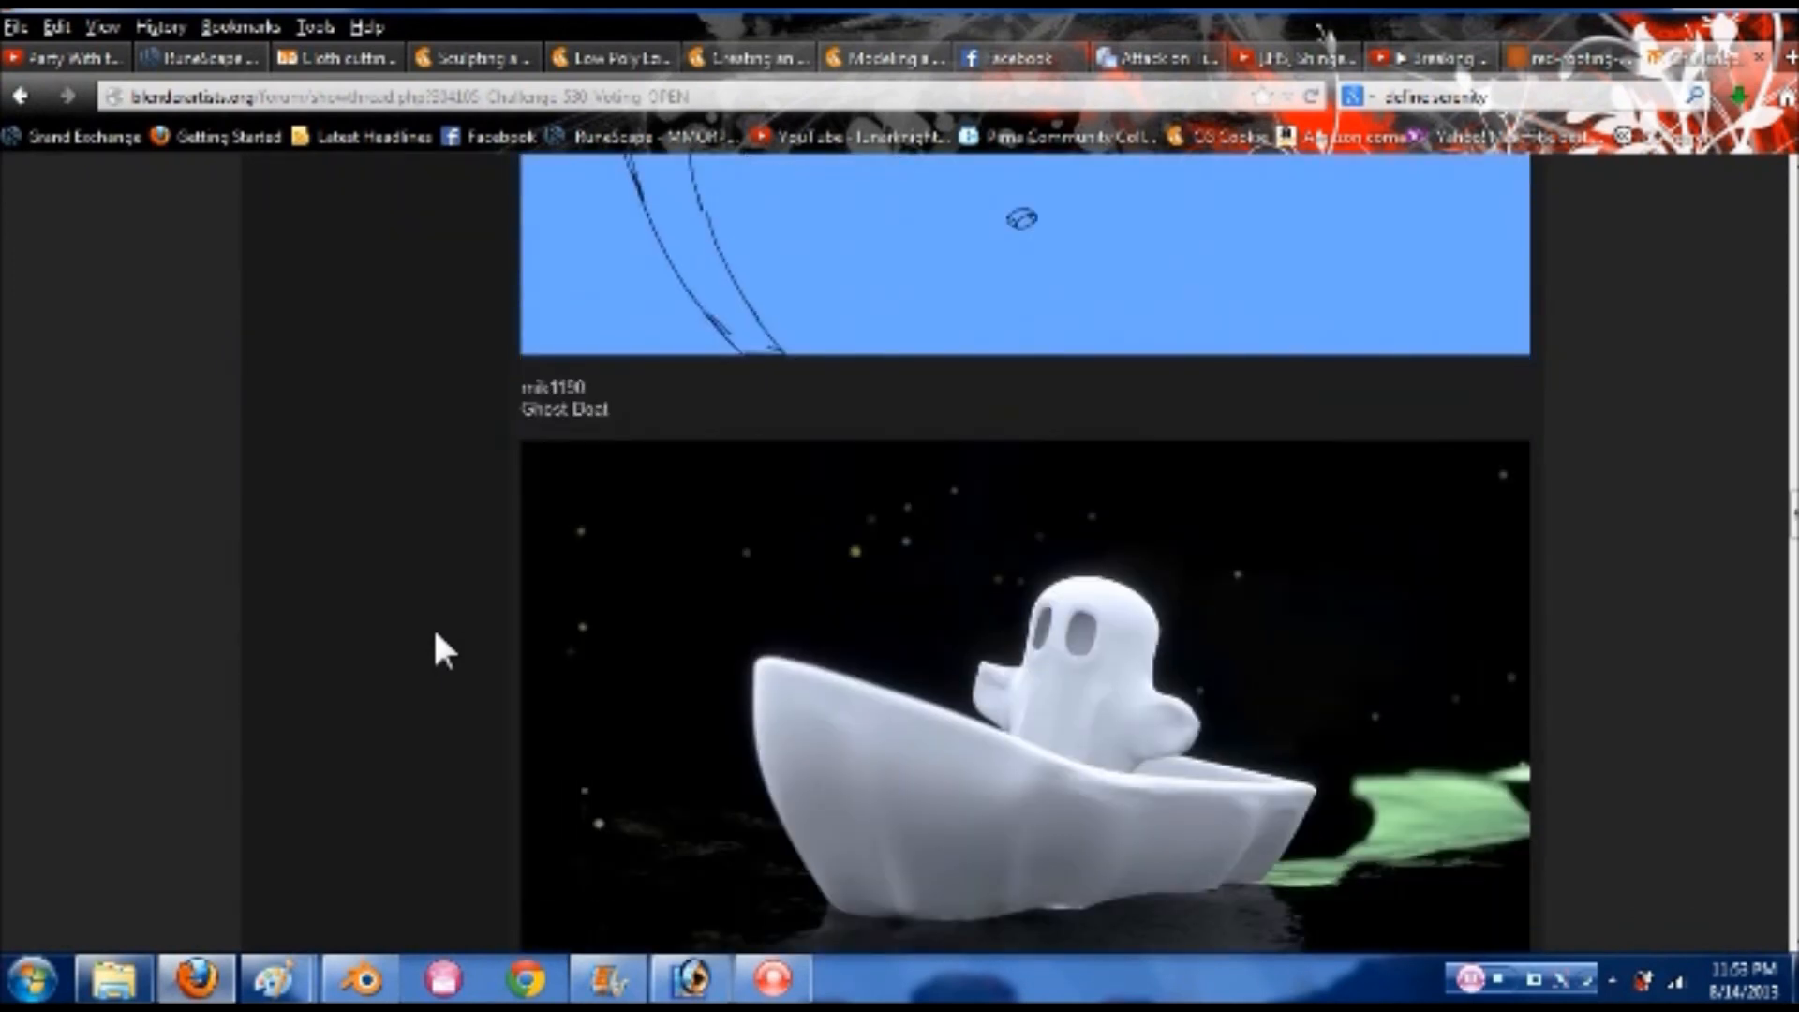
pyautogui.scroll(3, 441, 644)
pyautogui.scroll(-6, 441, 645)
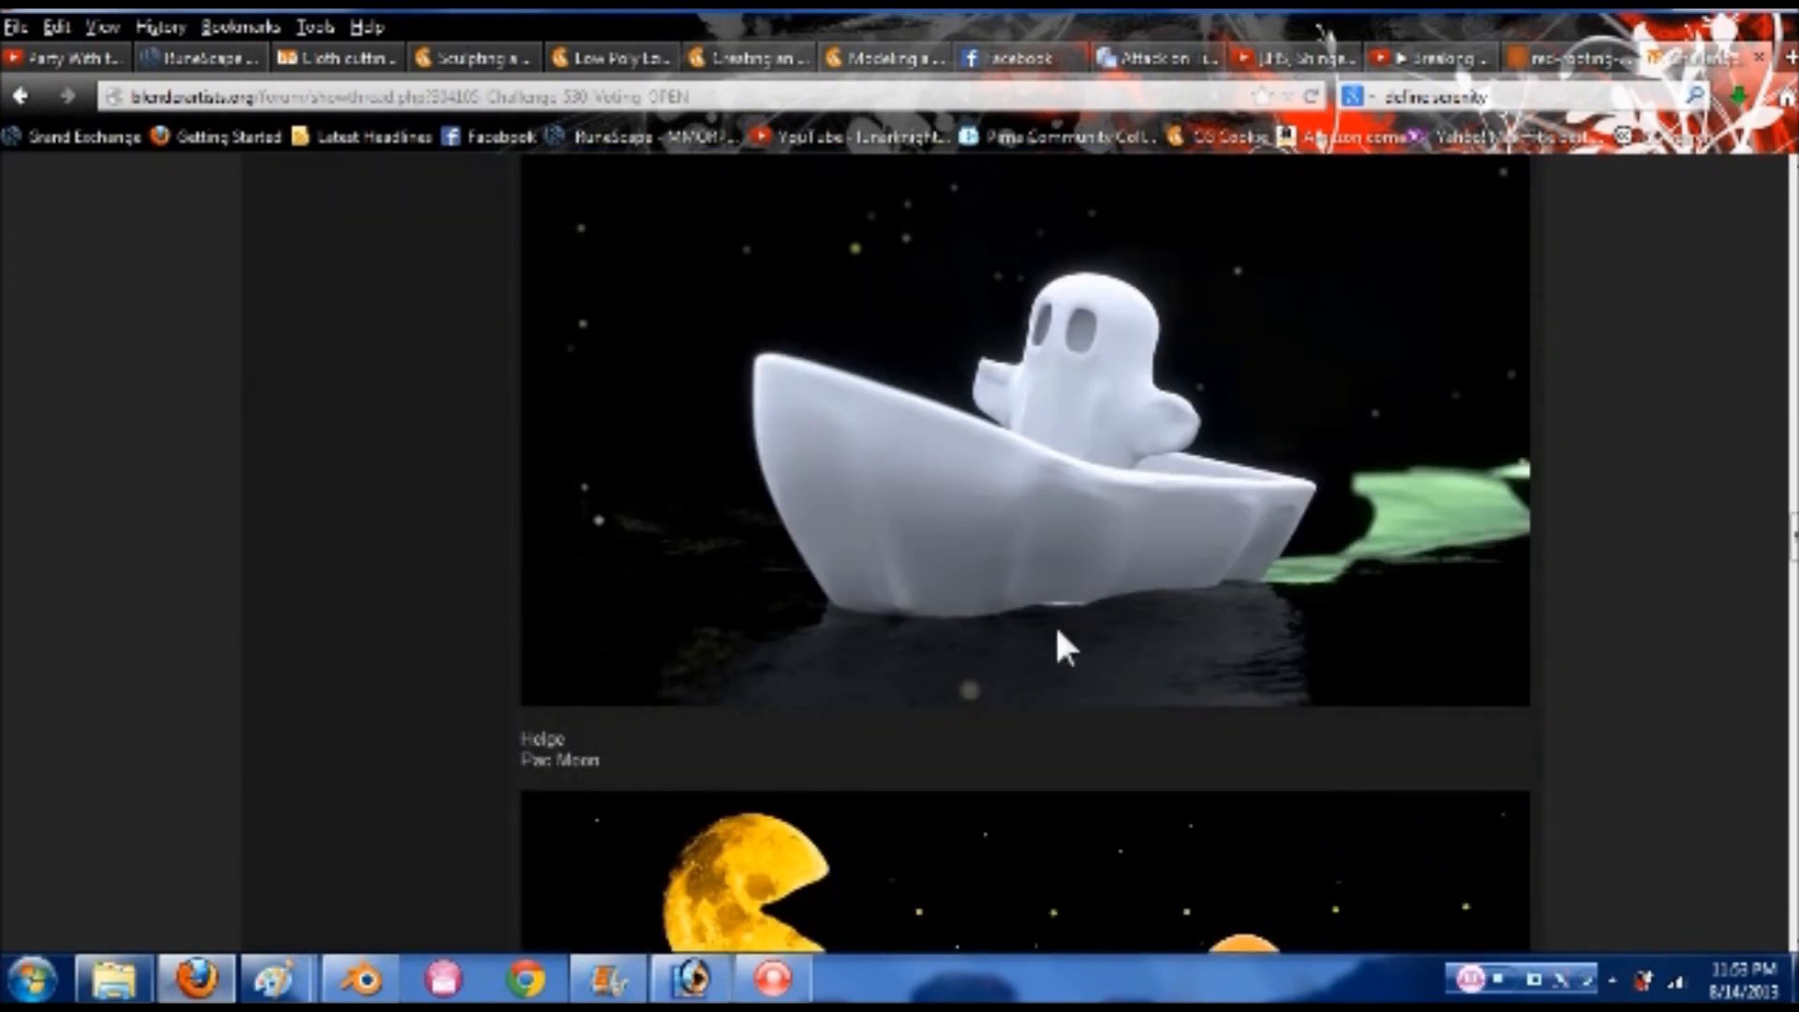
pyautogui.scroll(-5, 912, 491)
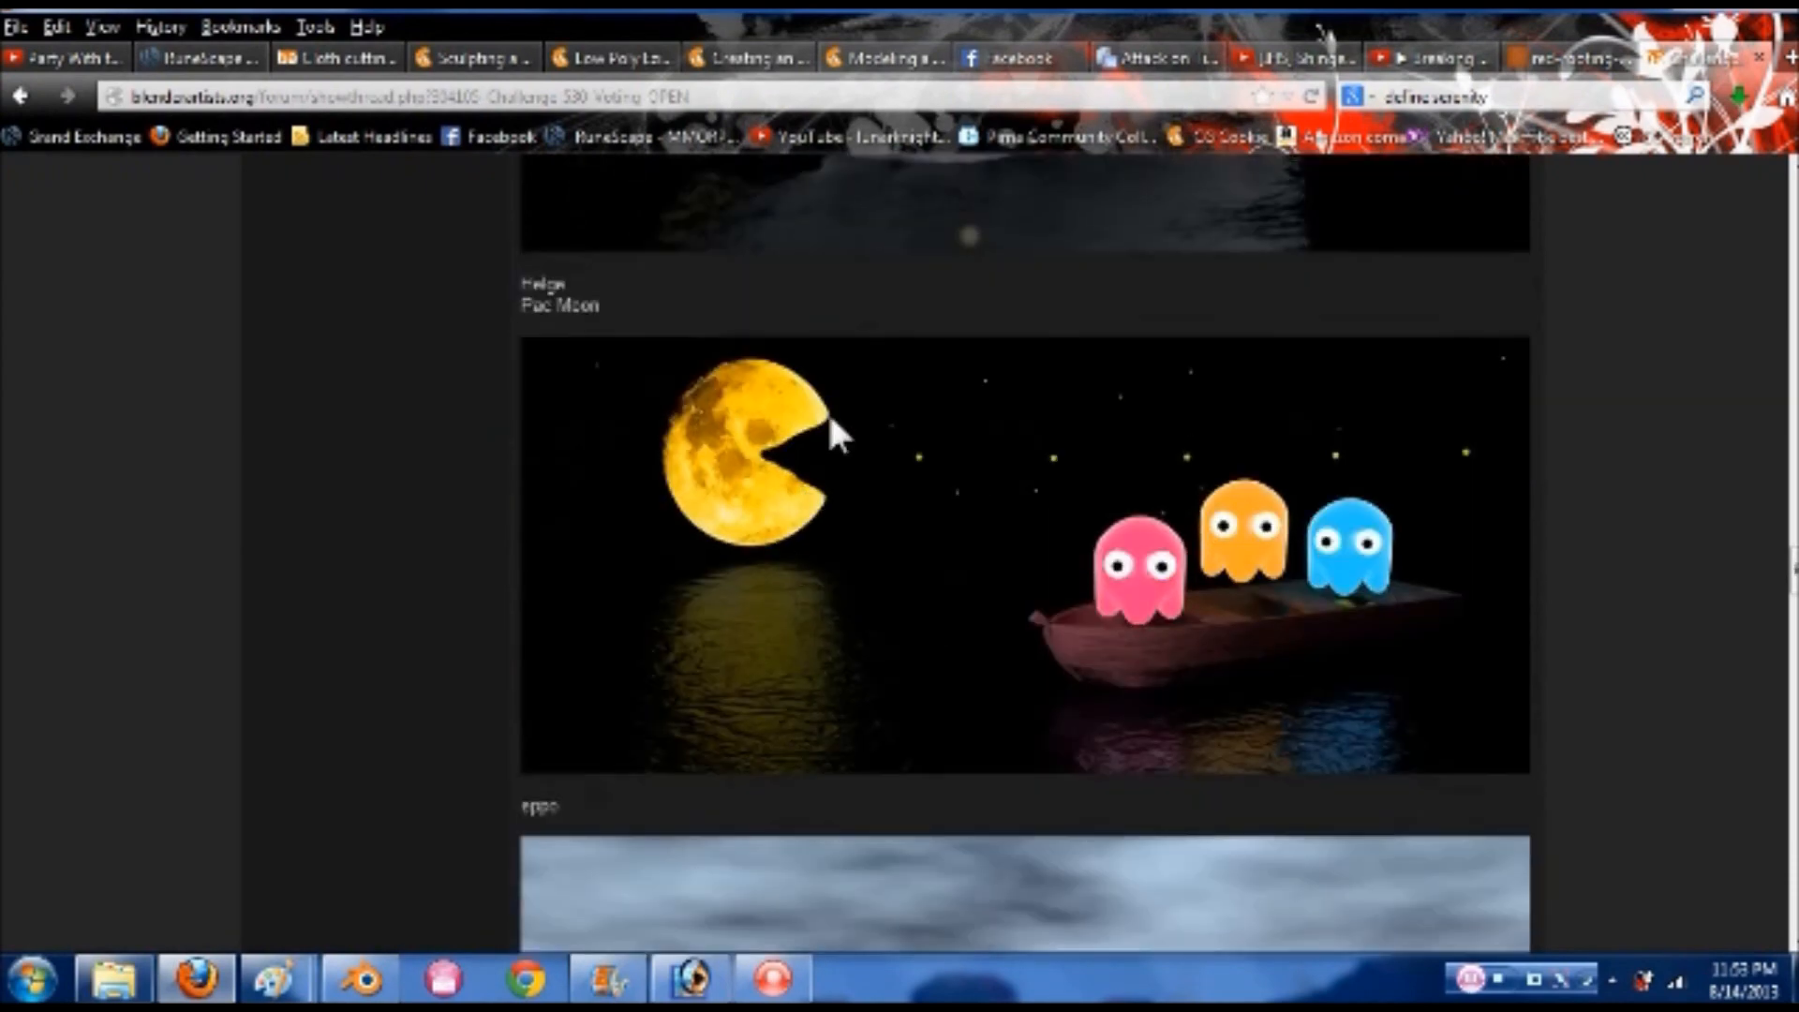
pyautogui.scroll(-19, 706, 637)
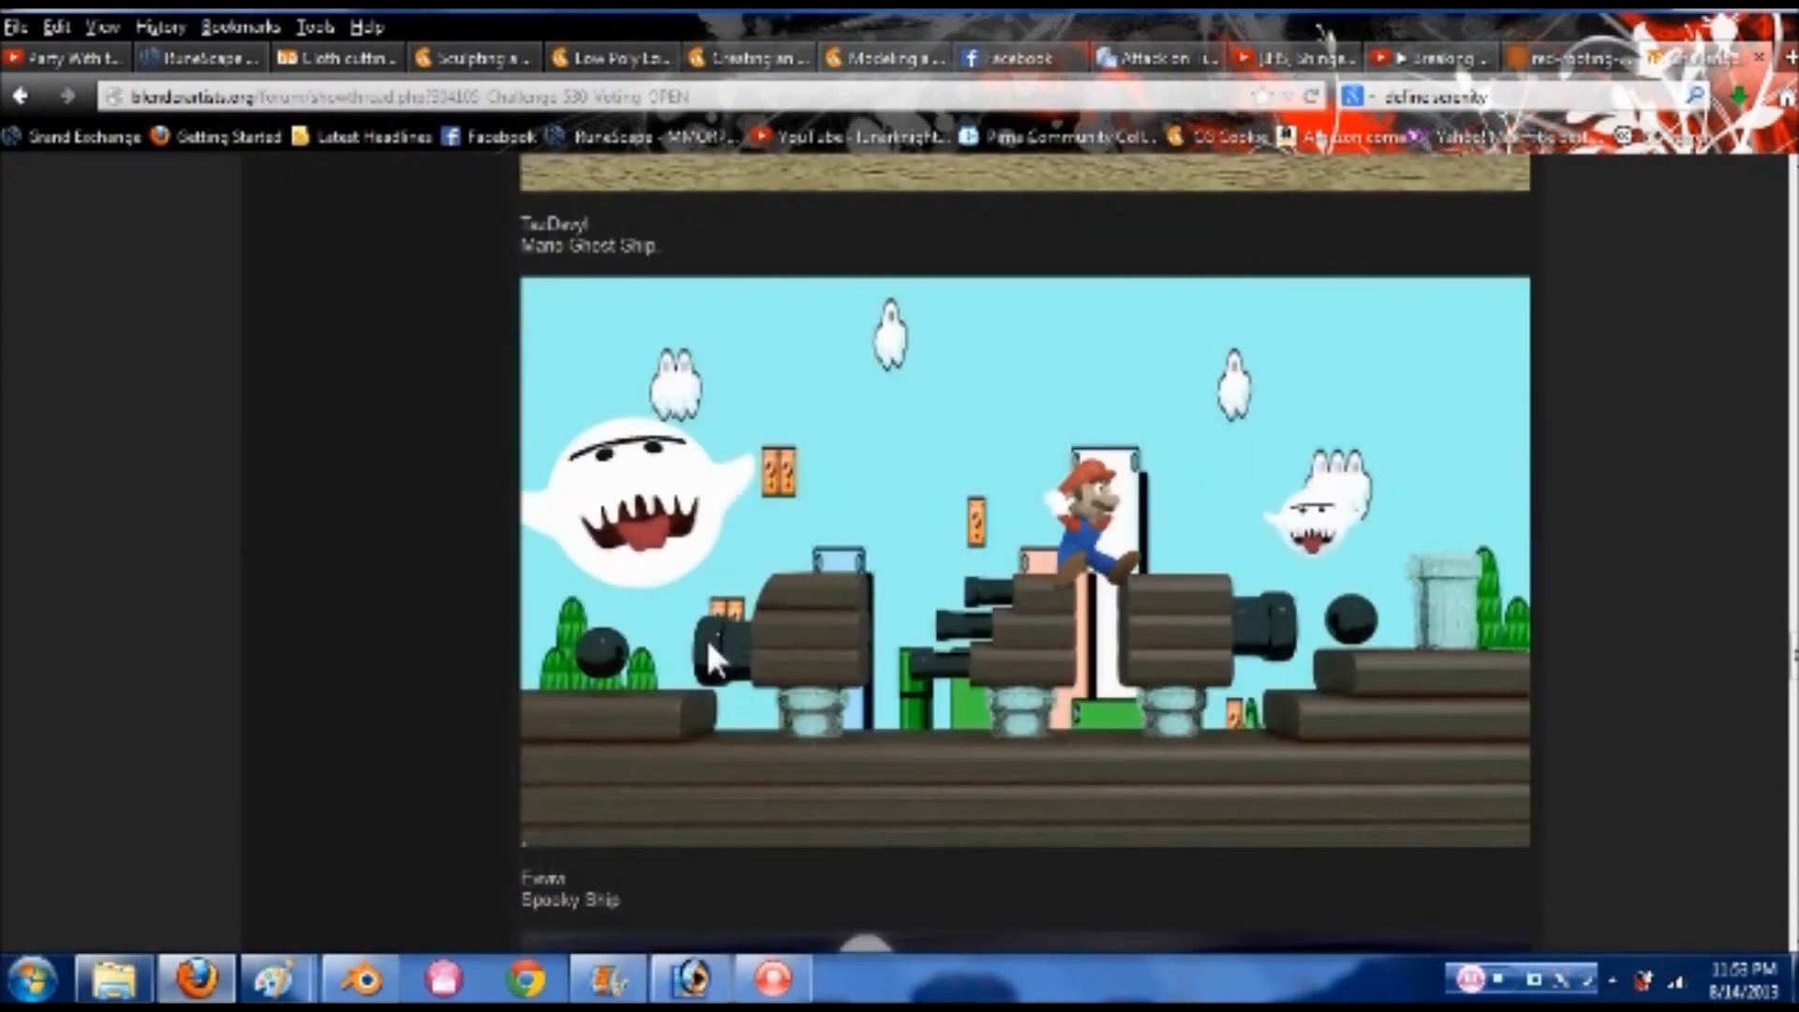
pyautogui.scroll(-15, 710, 645)
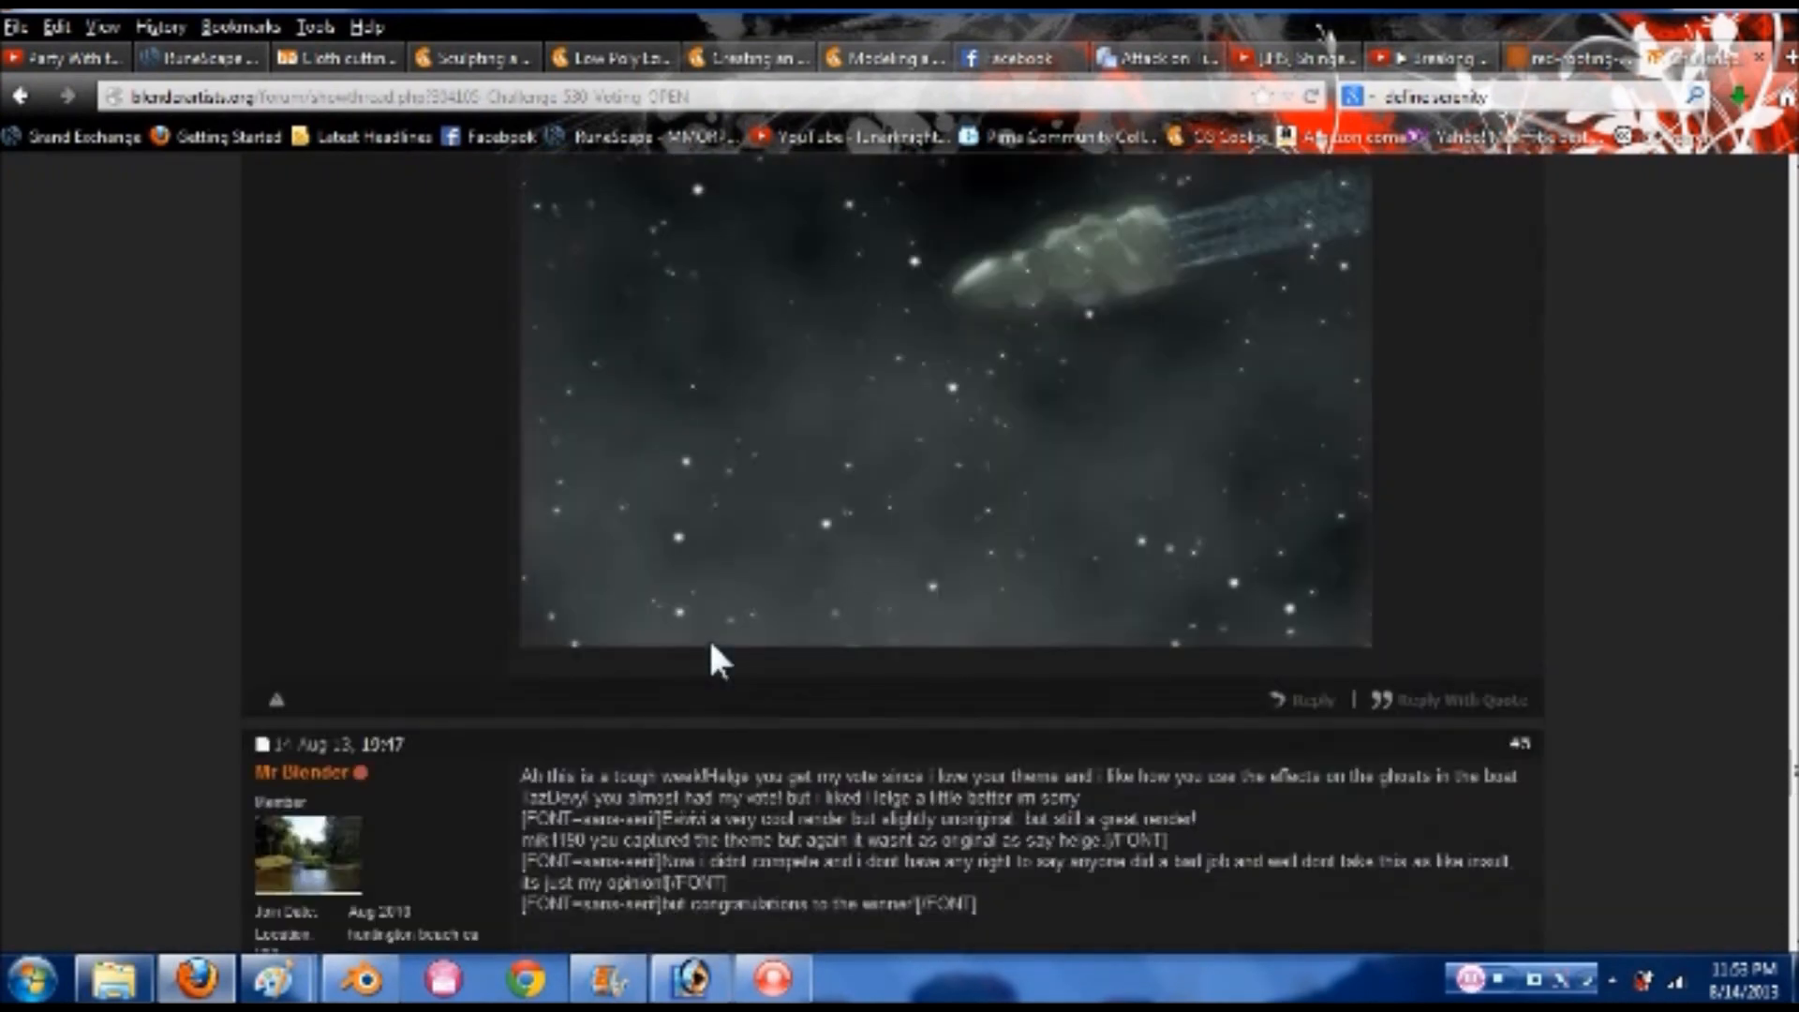
# - Compare the Spooky Ship, Pac Moon and Ghost Boat entries once more
pyautogui.scroll(20, 712, 642)
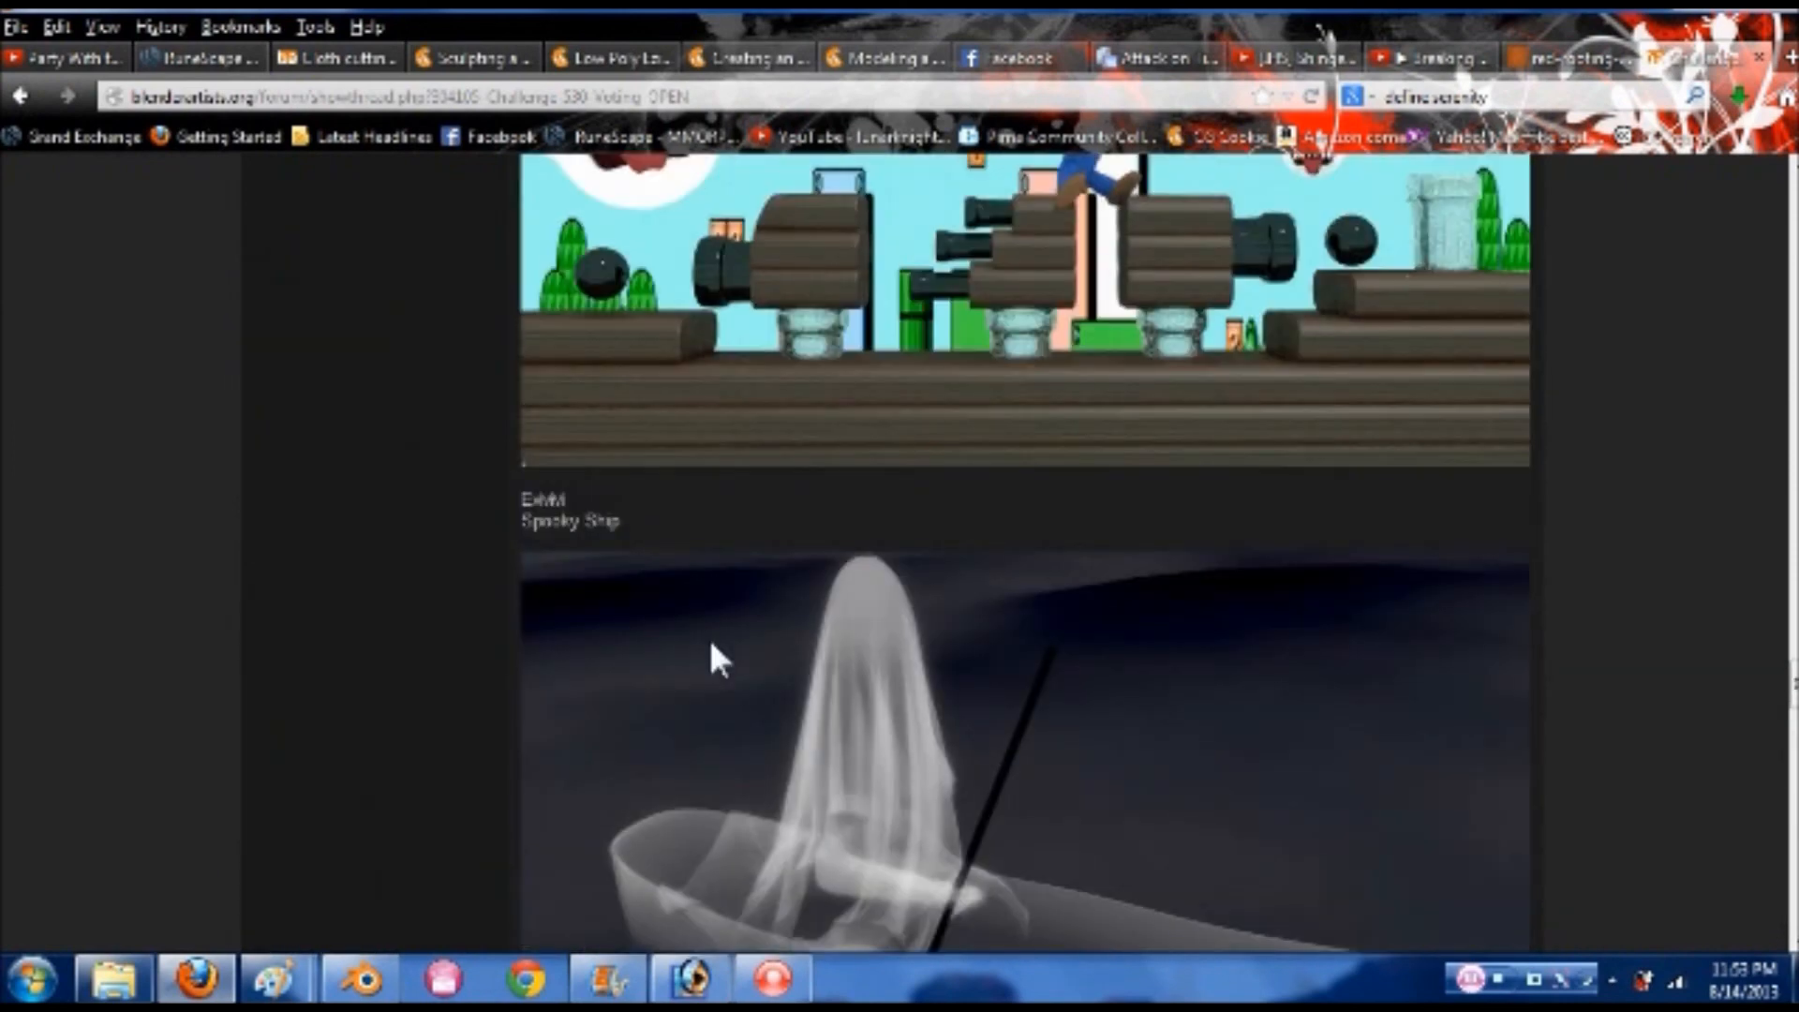
pyautogui.scroll(16, 710, 656)
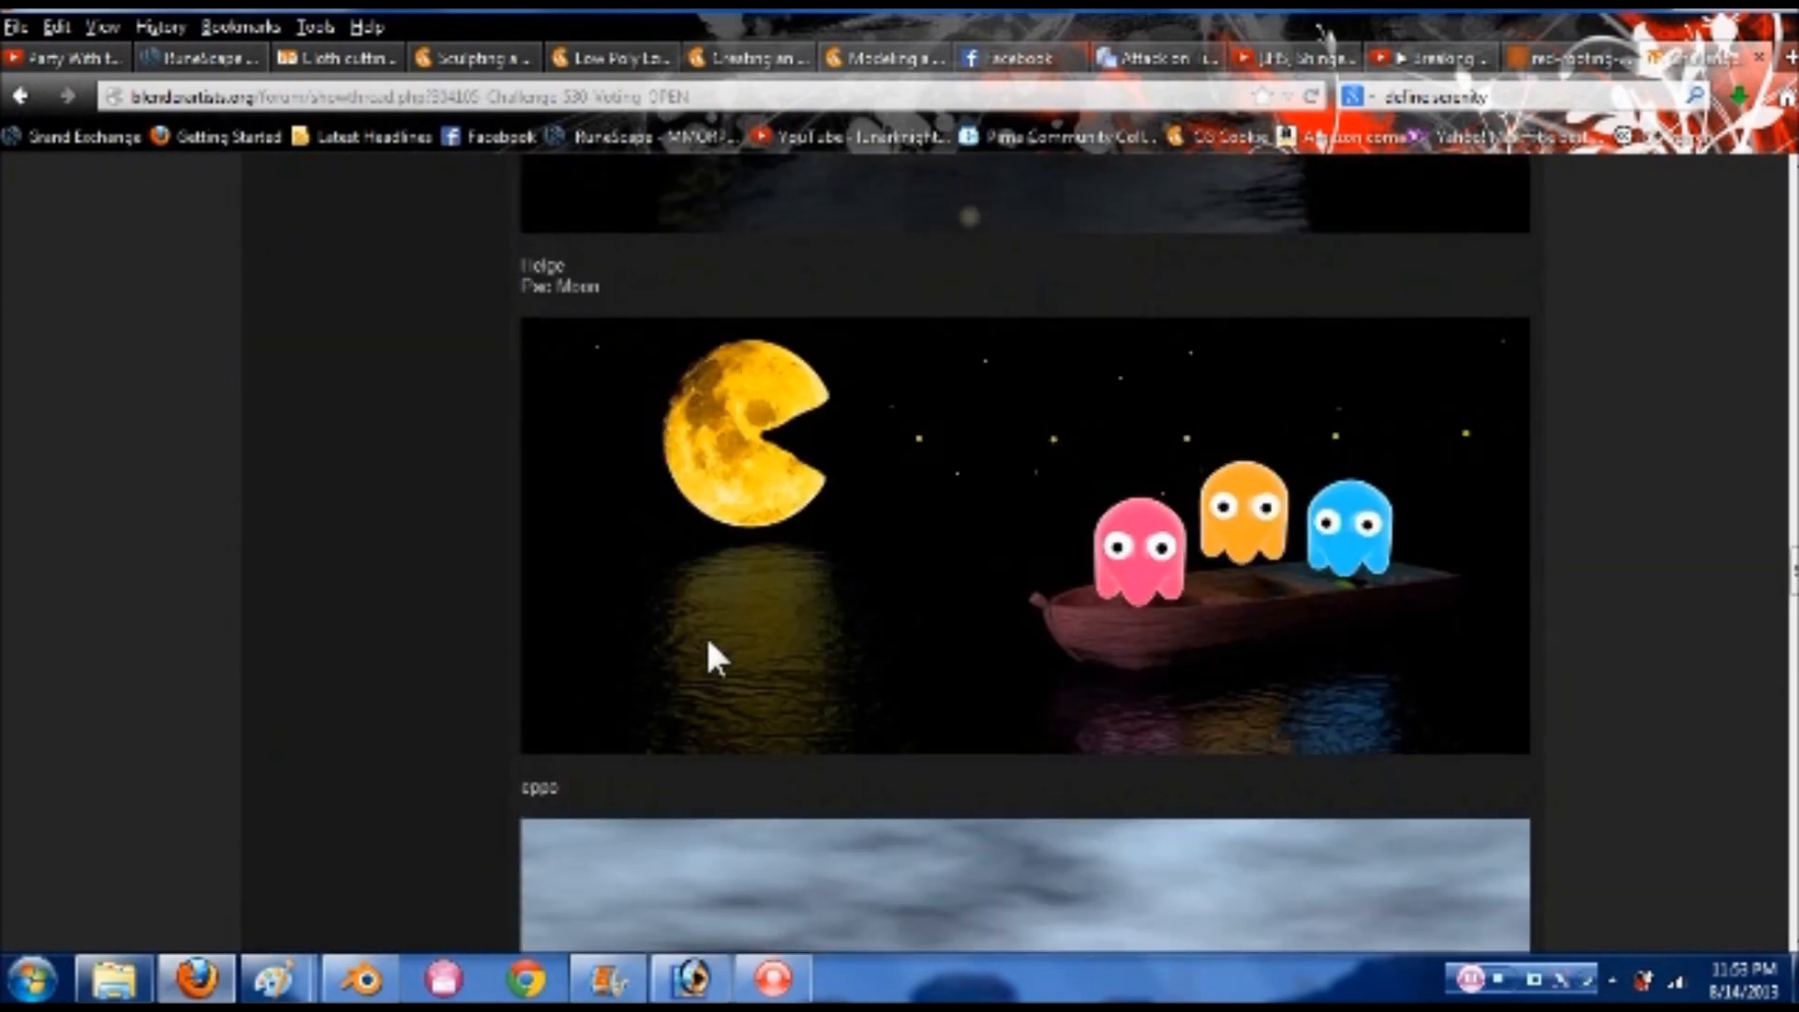
pyautogui.scroll(-3, 712, 647)
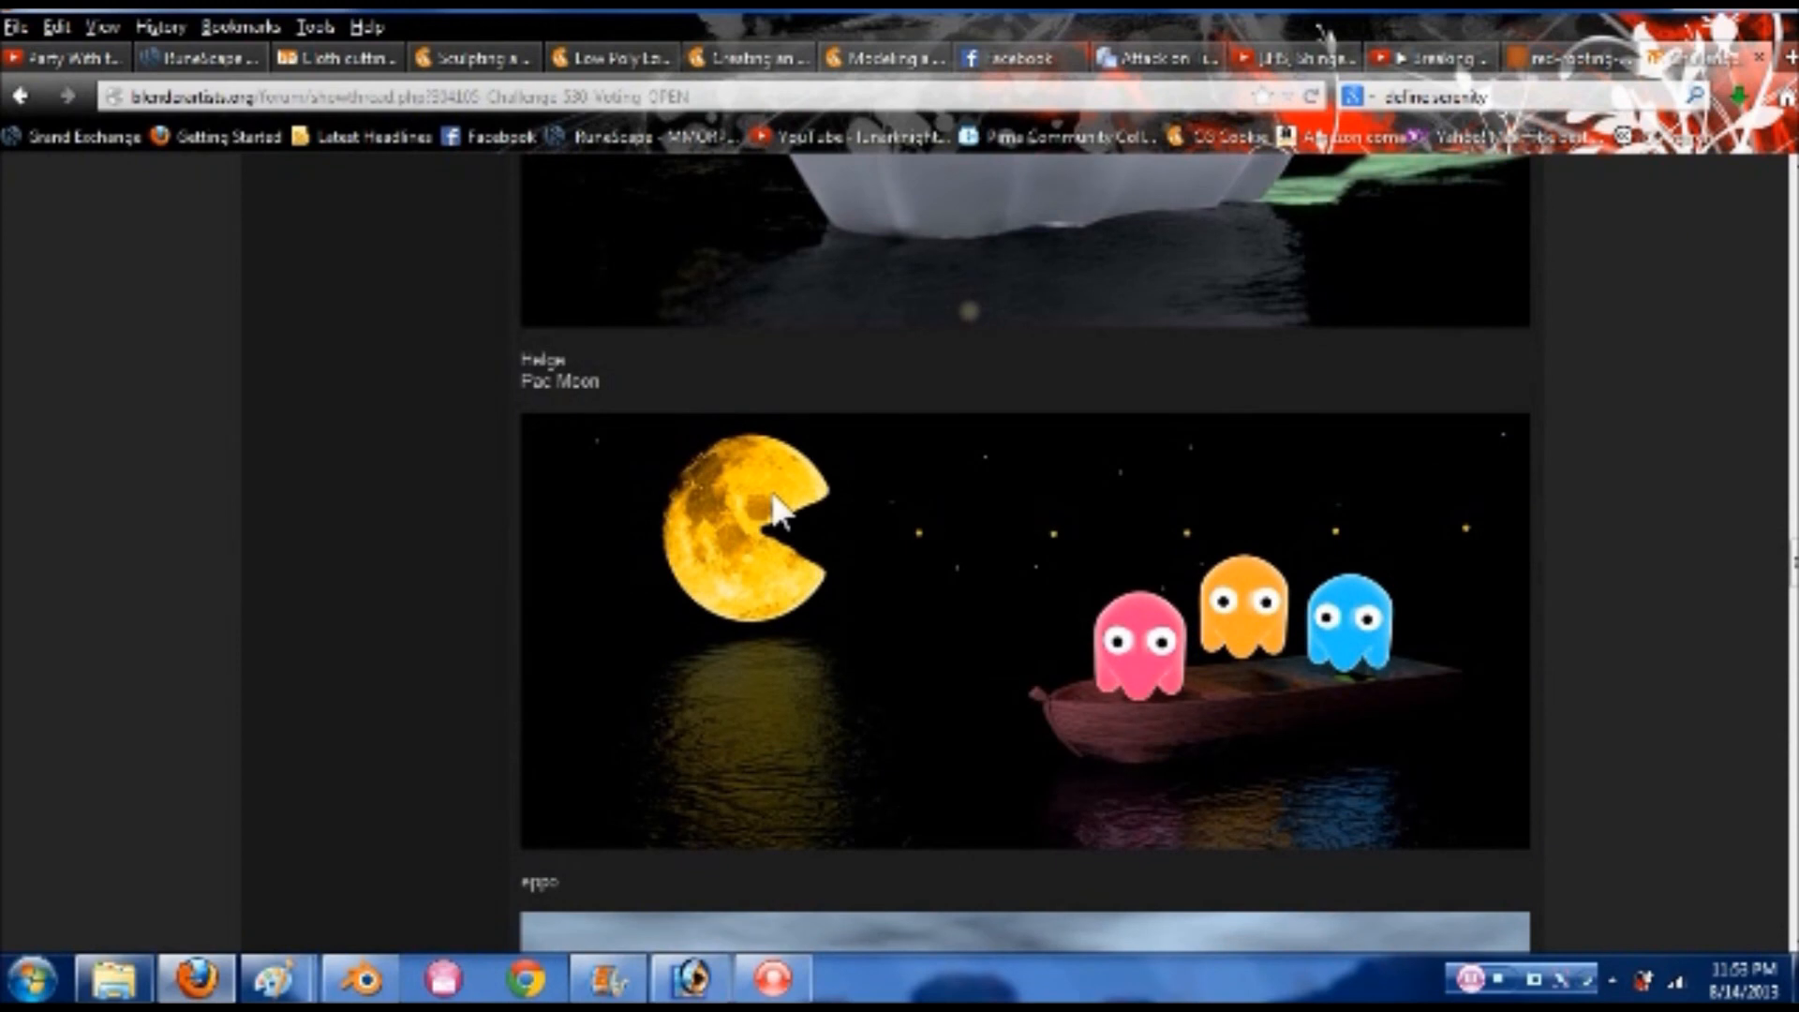
pyautogui.scroll(5, 825, 572)
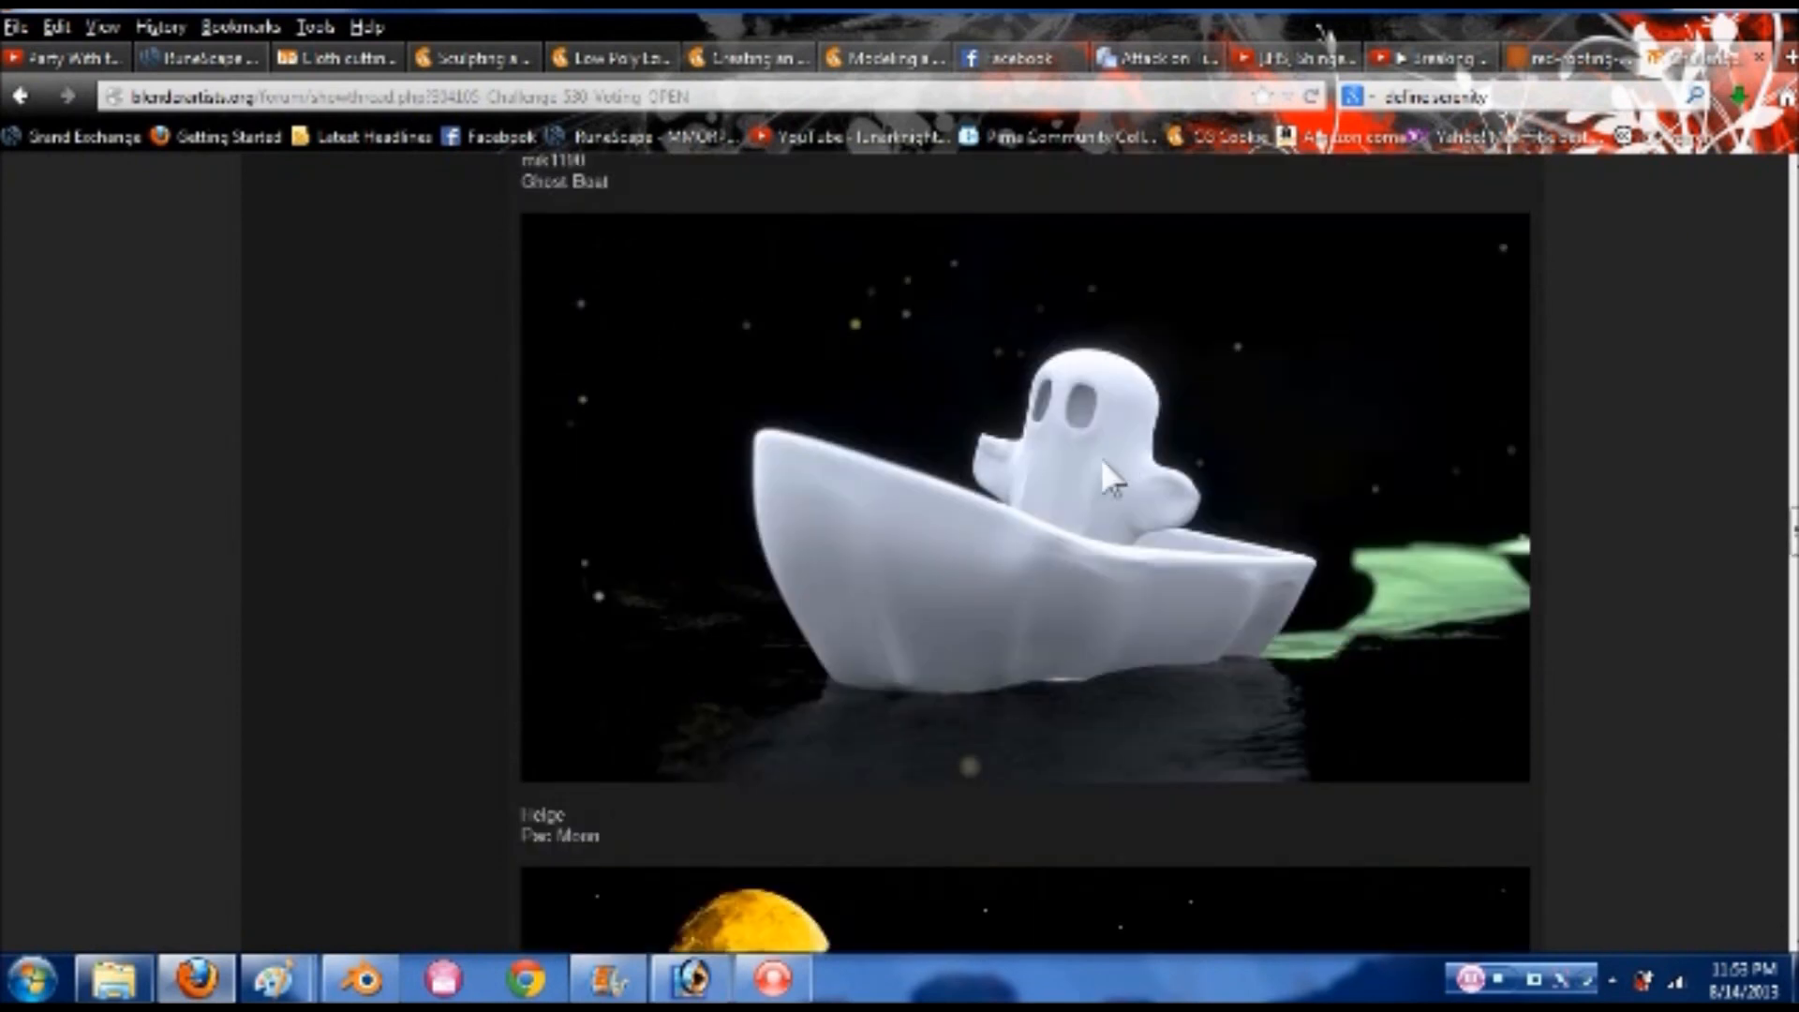
pyautogui.scroll(2, 690, 544)
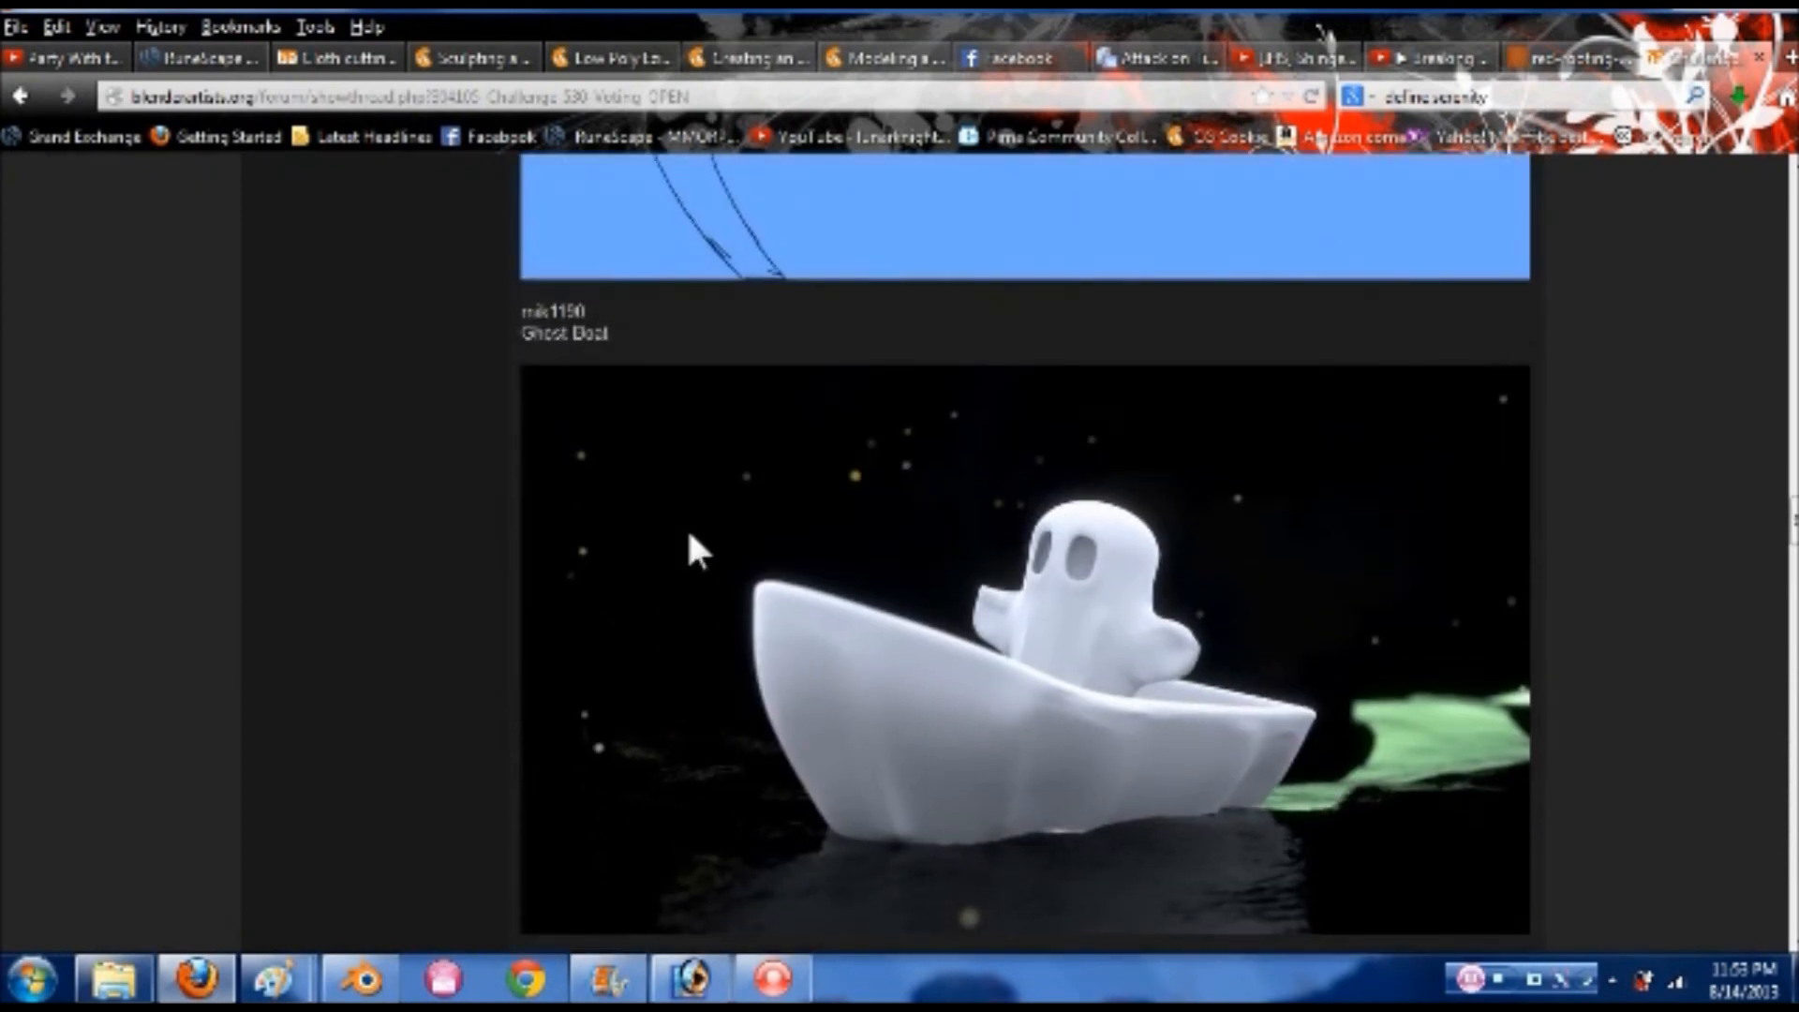
pyautogui.scroll(-5, 583, 398)
pyautogui.scroll(7, 643, 618)
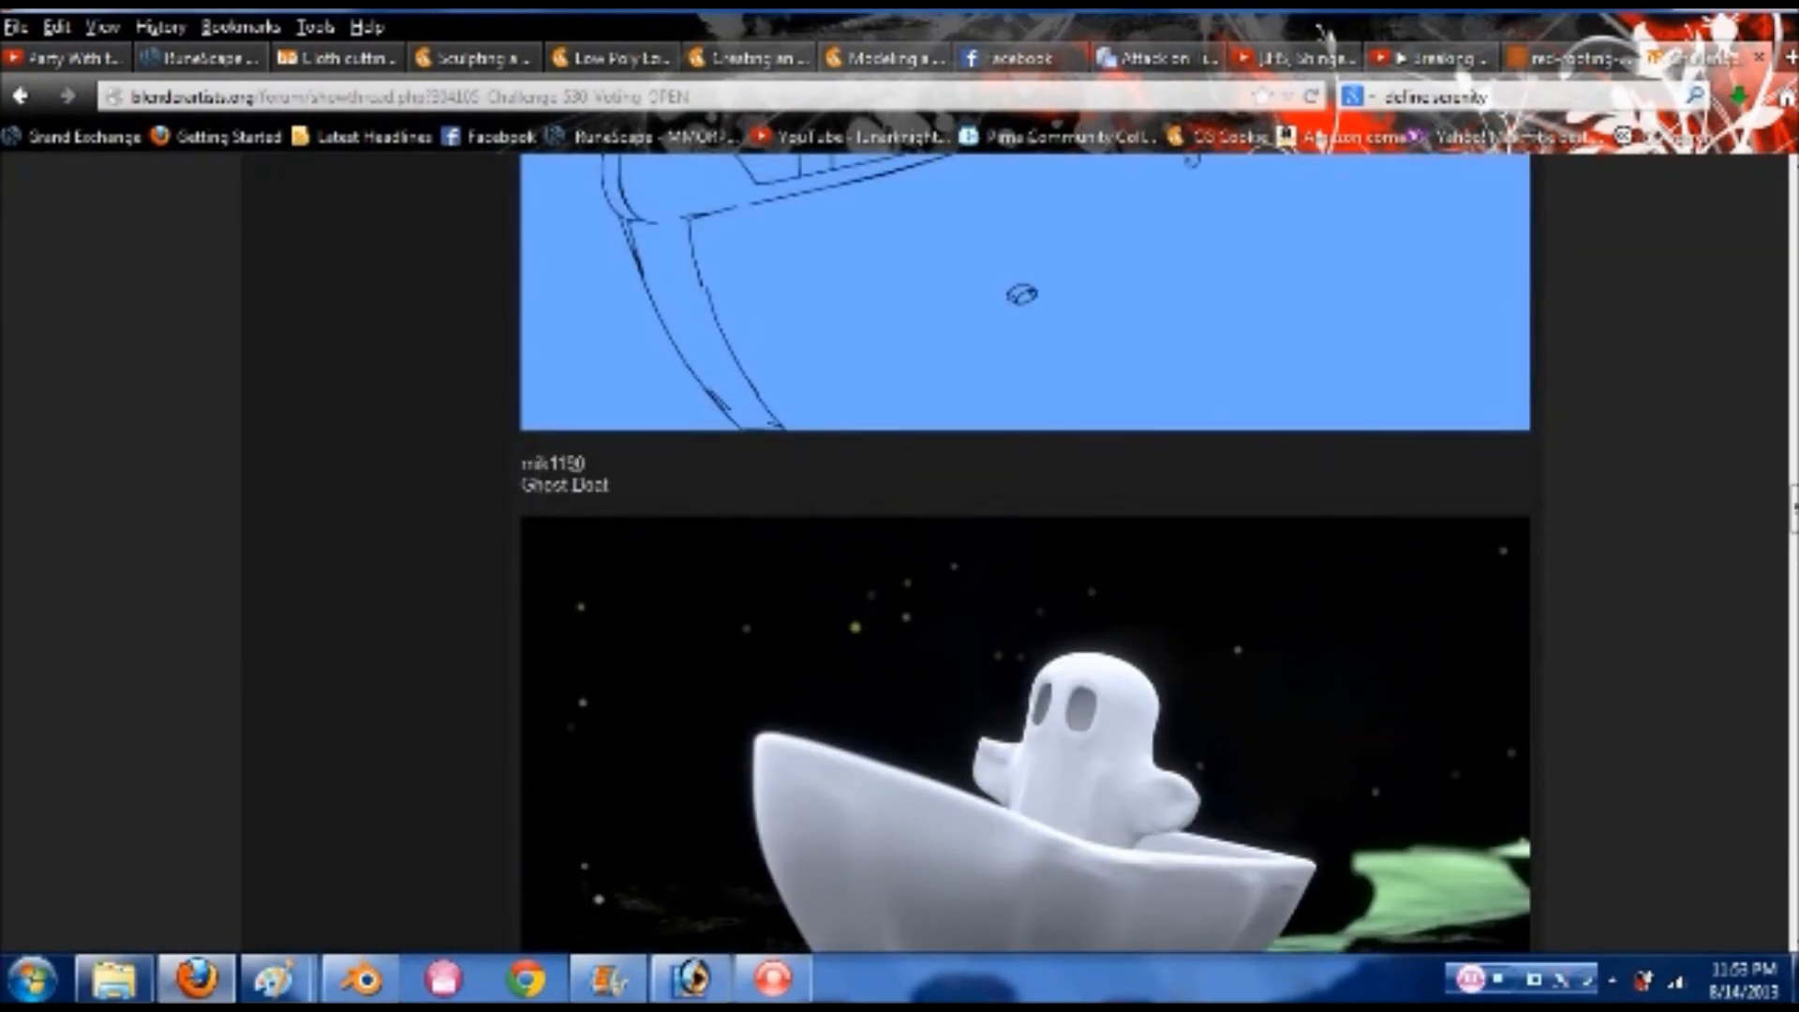
# - Select the Ghost Boat entry's author as the winner in the Challenge #530 poll
pyautogui.scroll(15, 408, 493)
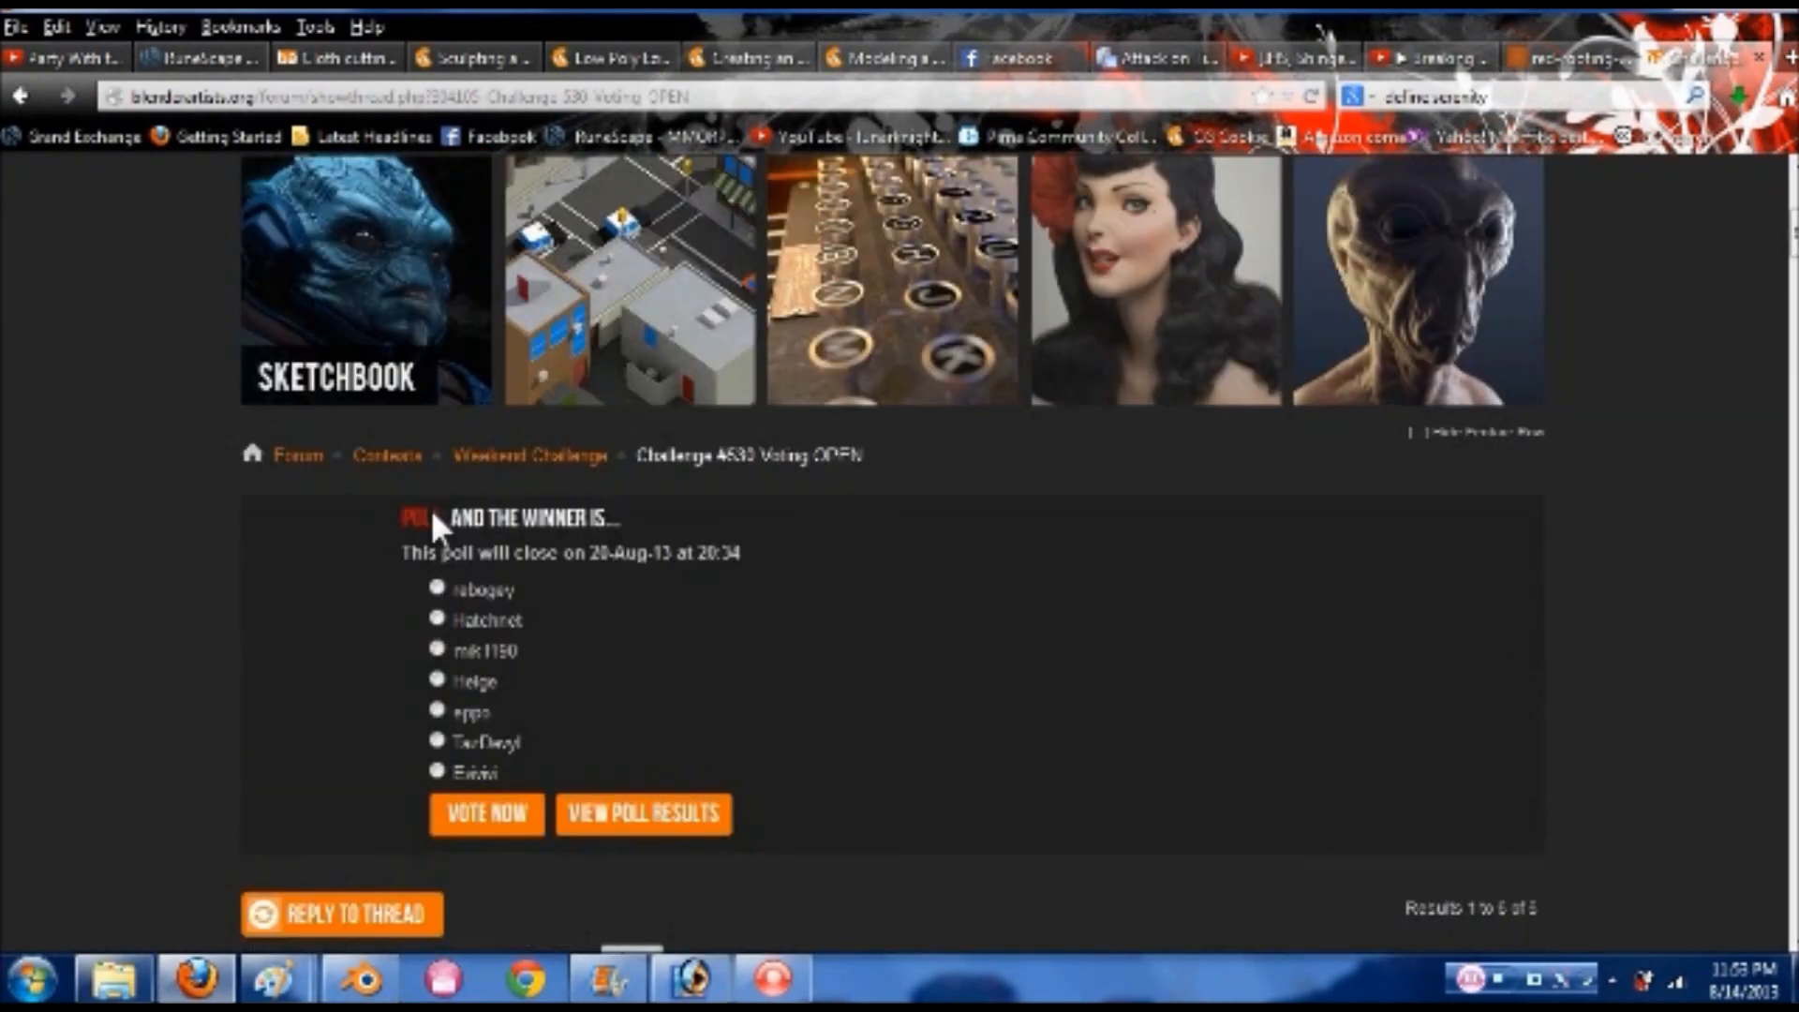
pyautogui.scroll(2, 432, 513)
pyautogui.click(436, 761)
pyautogui.scroll(-3, 439, 762)
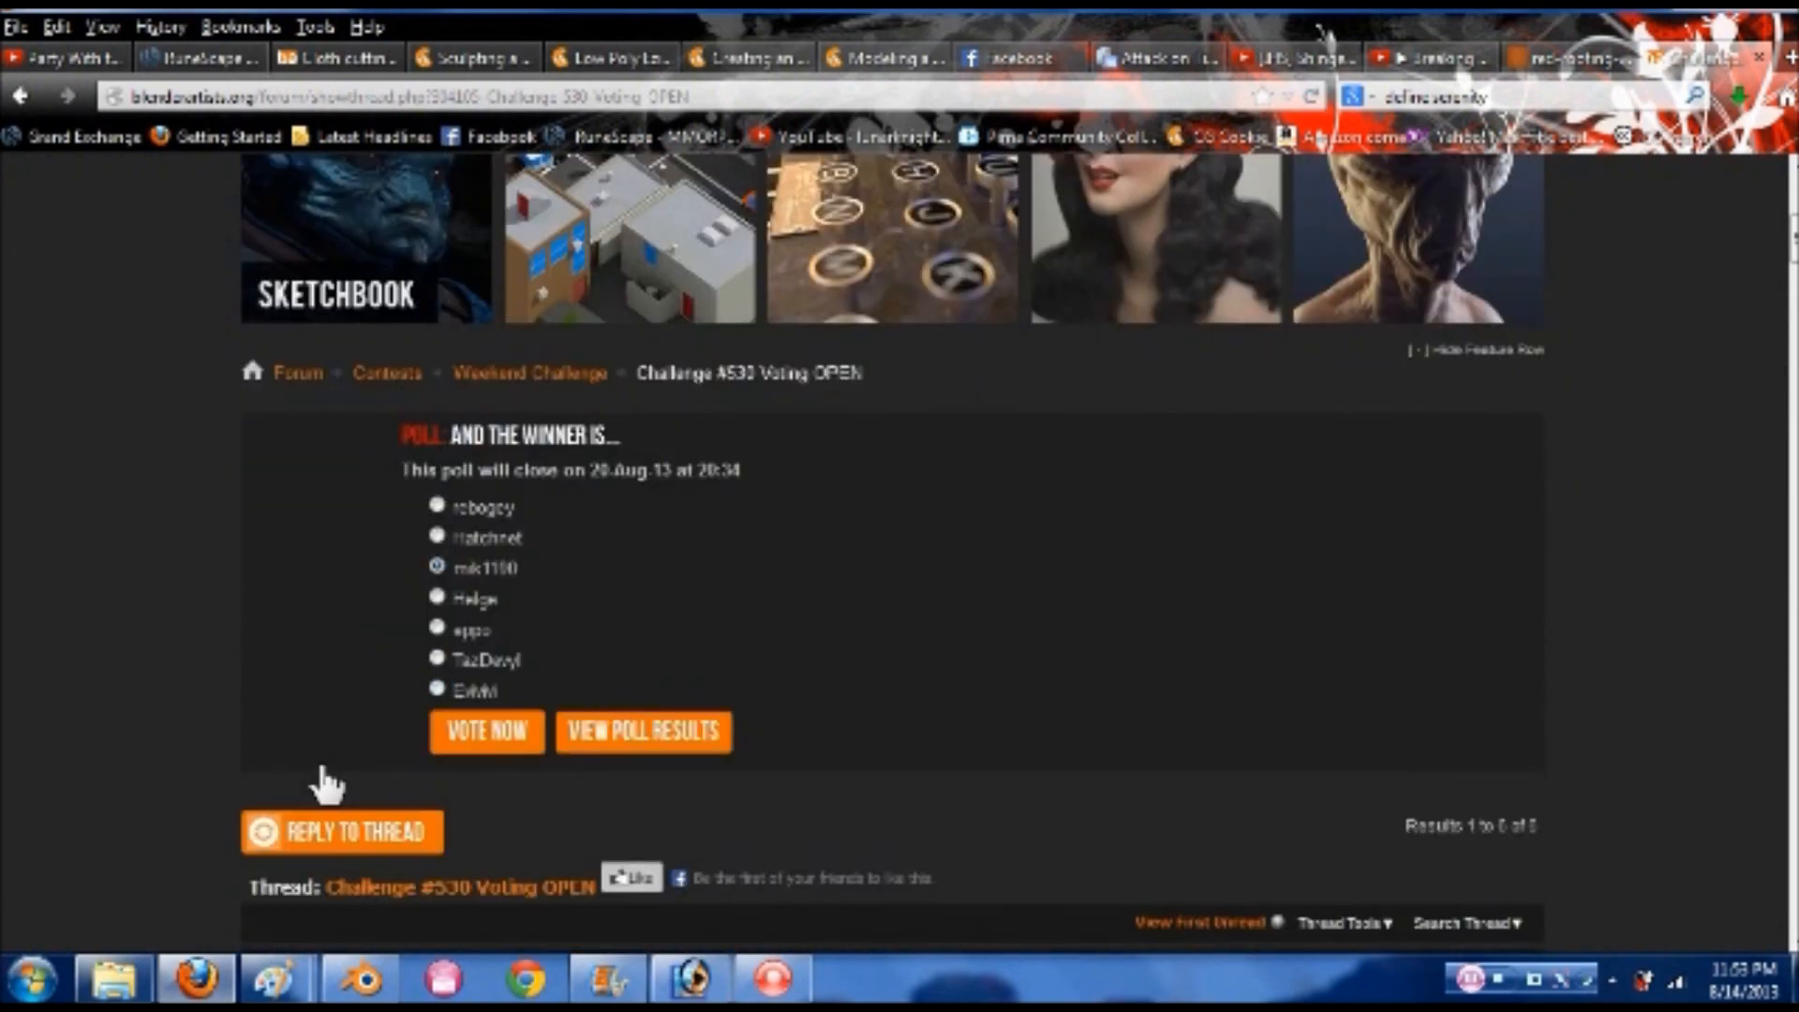
# - Submit the vote in the Challenge #530 poll and view the poll results
pyautogui.click(483, 633)
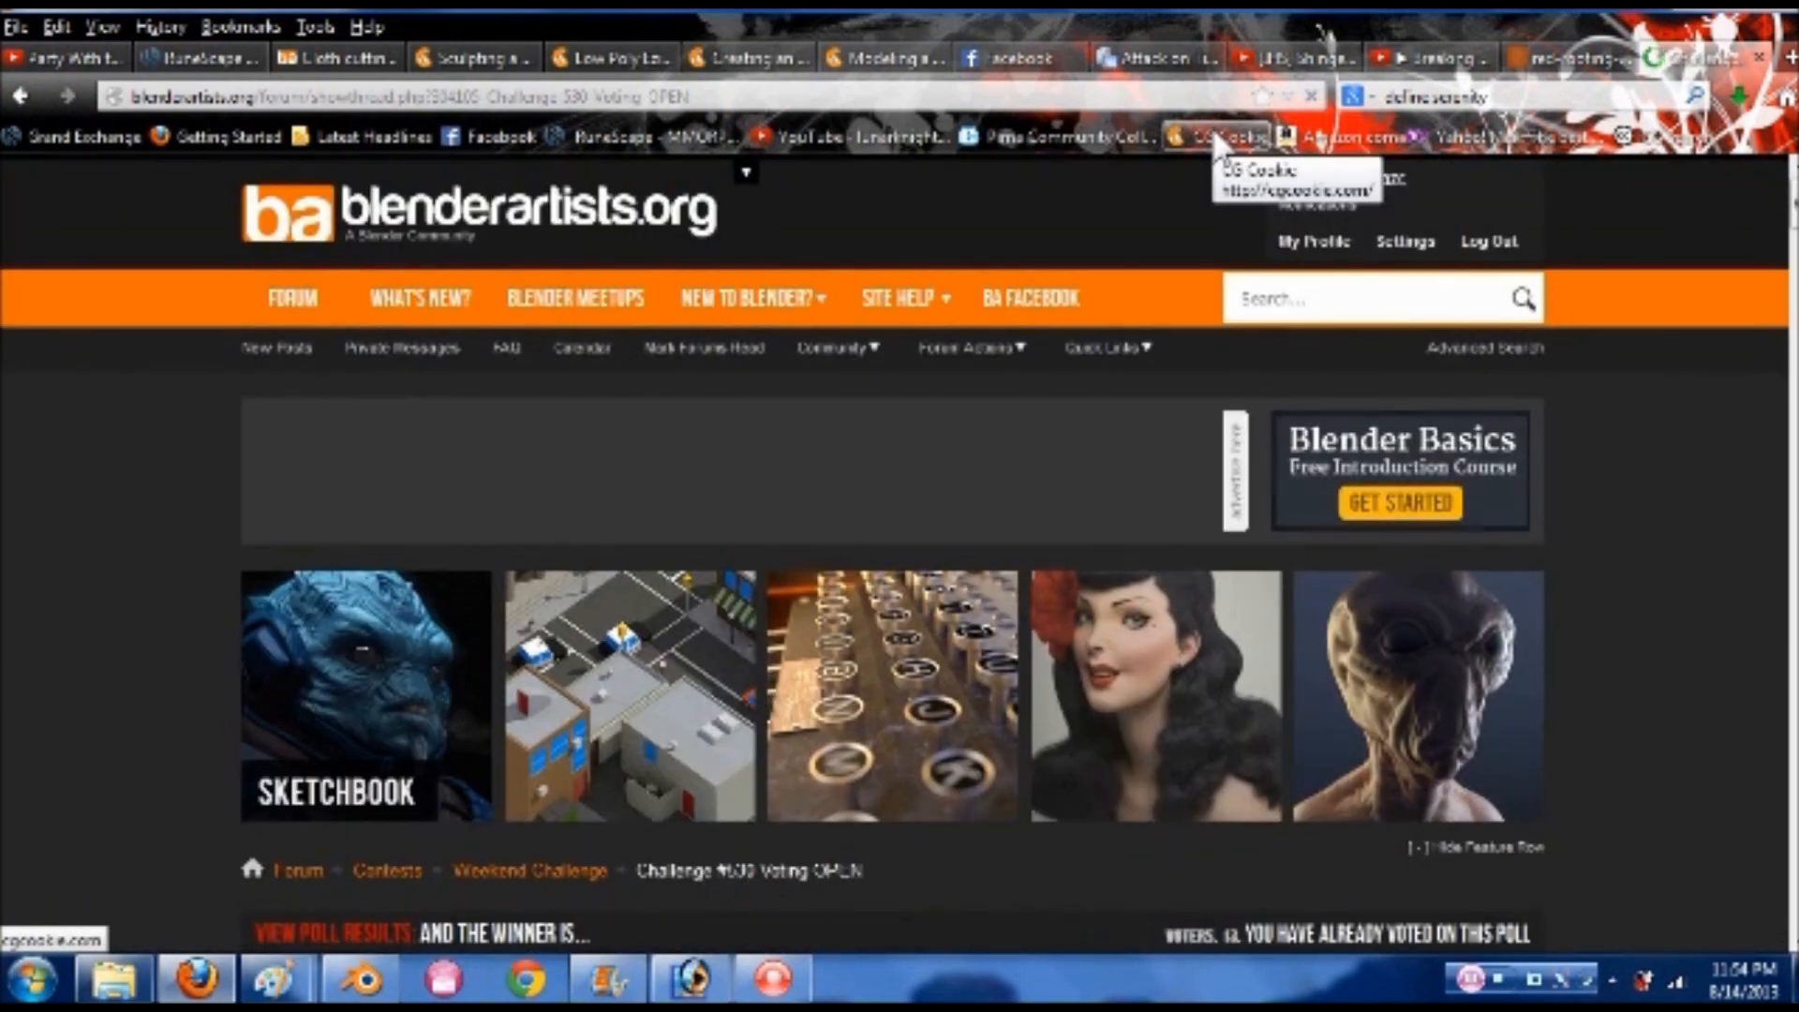
pyautogui.scroll(-5, 1213, 295)
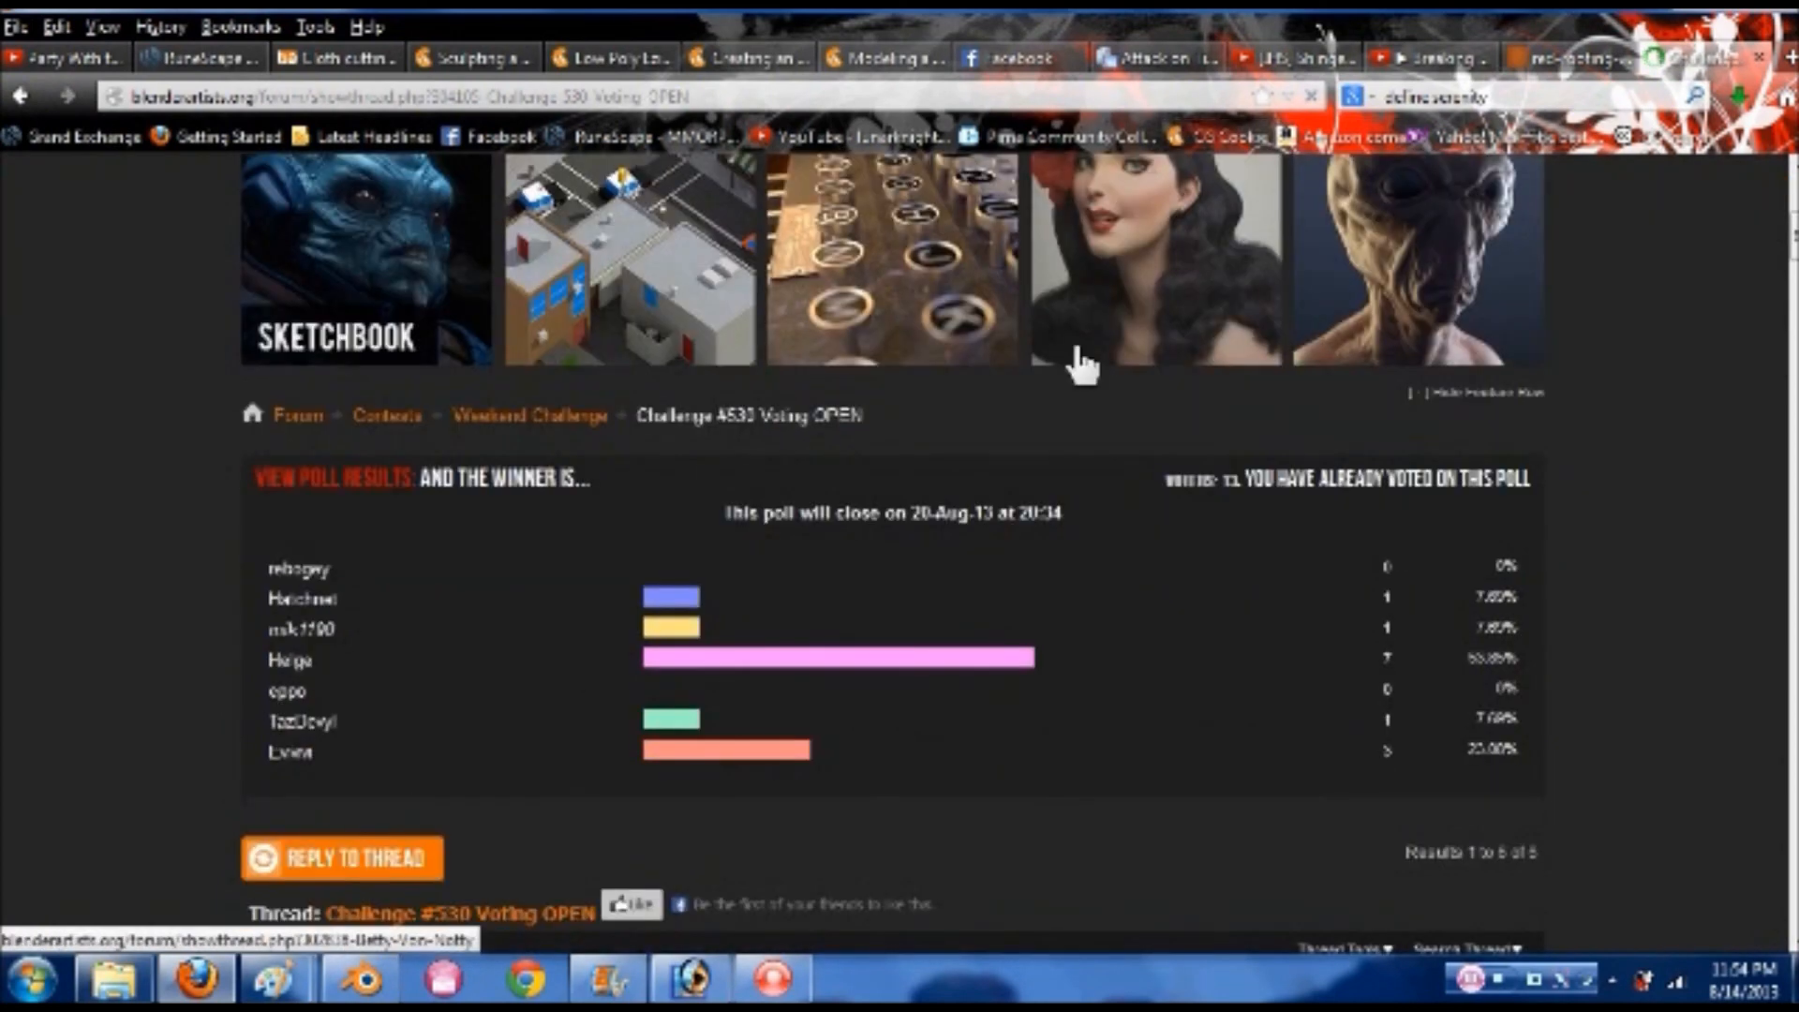
# - Open the CG Cookie site, look over its network feed, and open the account dashboard's overview
pyautogui.click(1222, 141)
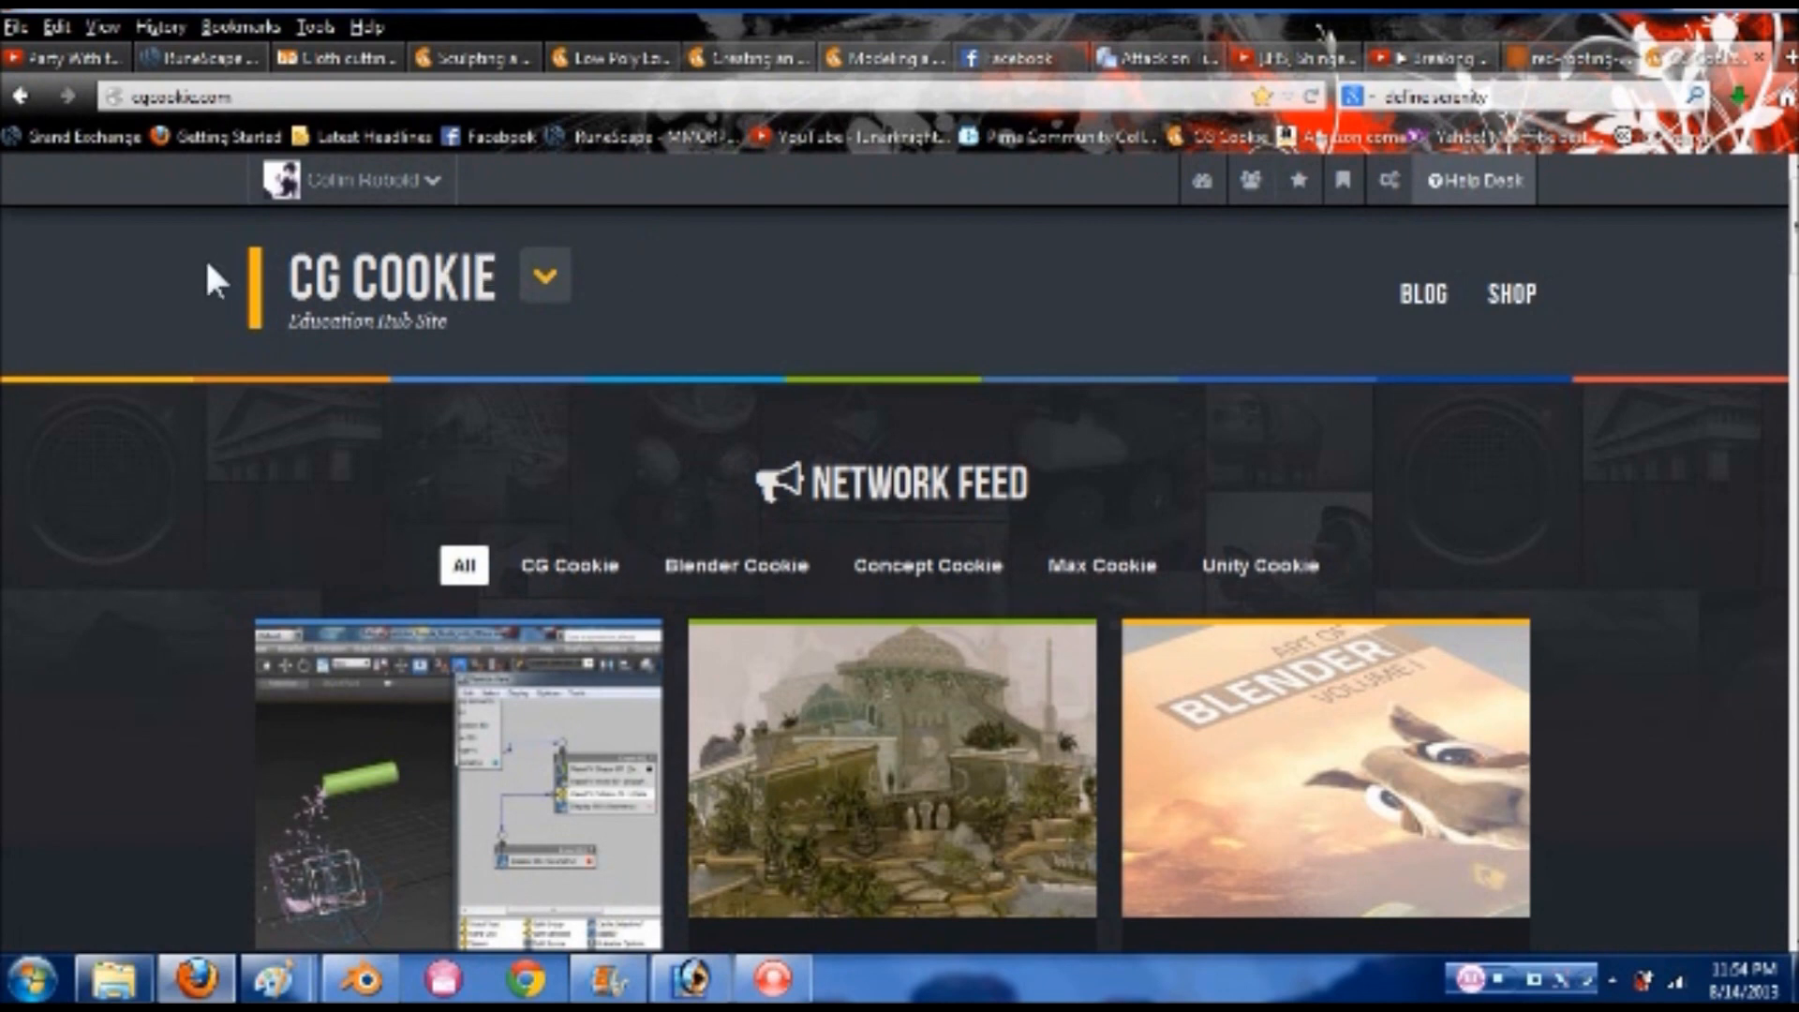
pyautogui.scroll(-5, 206, 266)
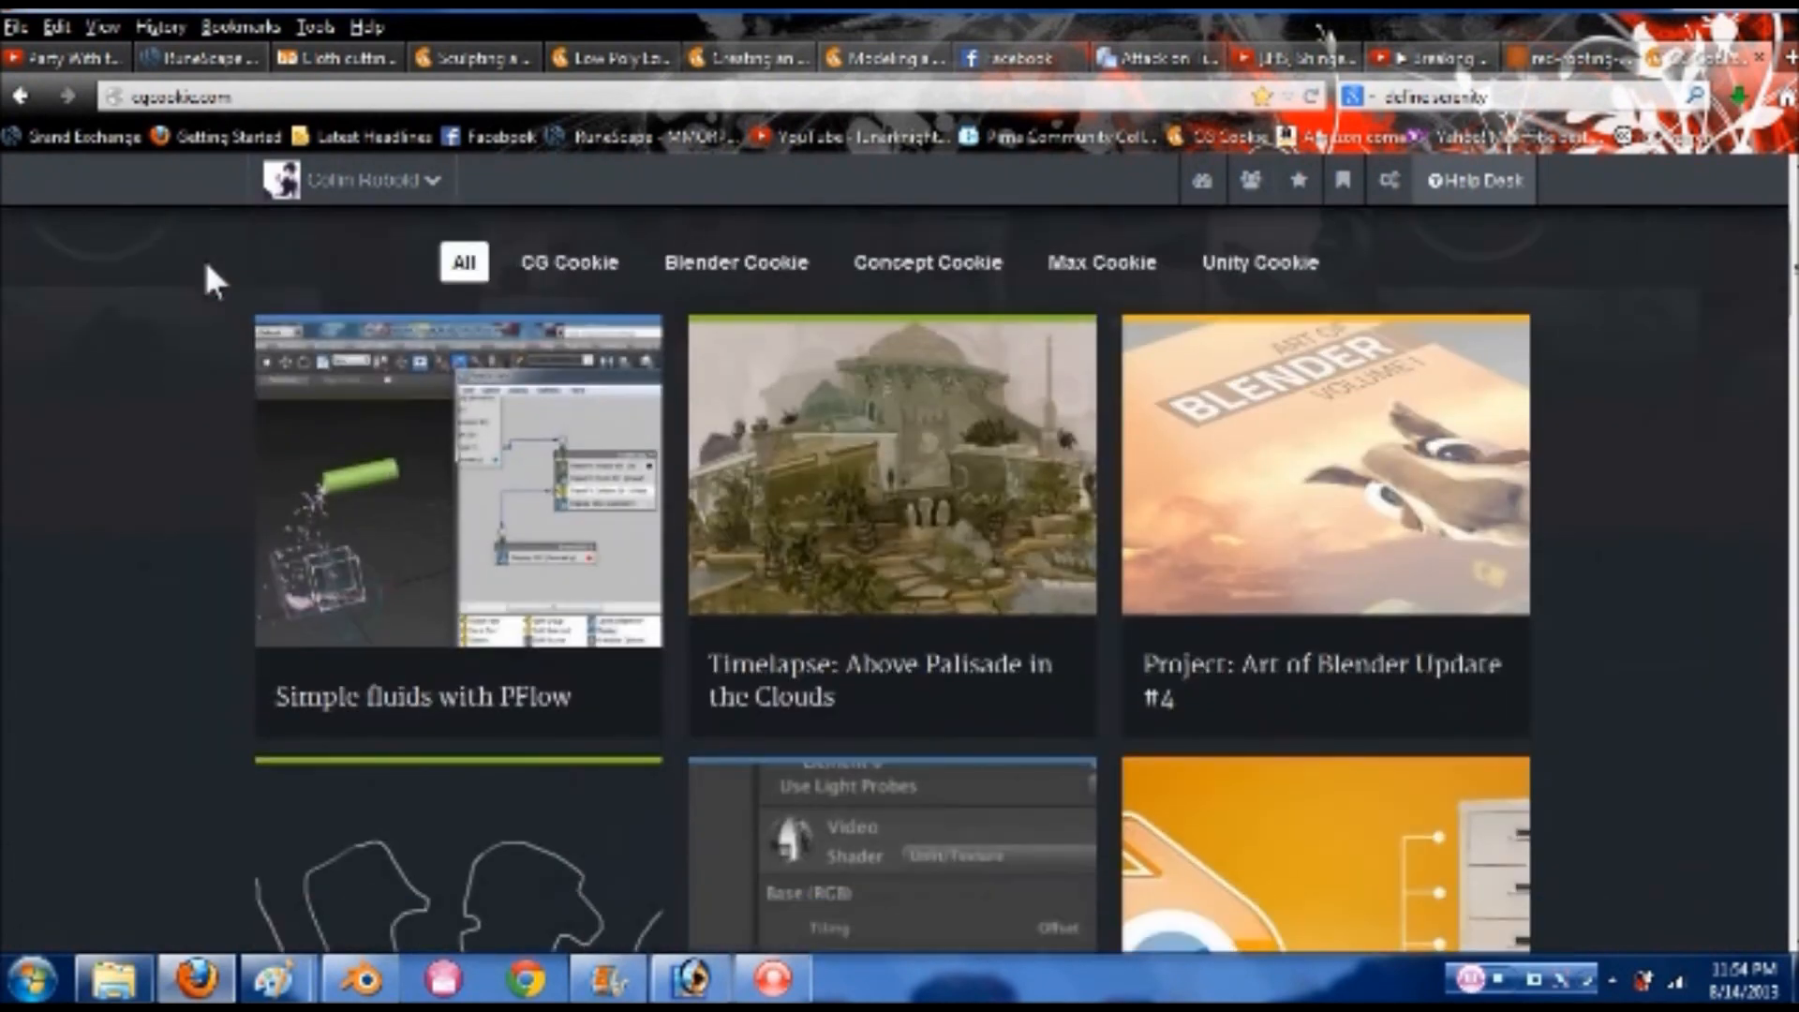
pyautogui.scroll(5, 207, 266)
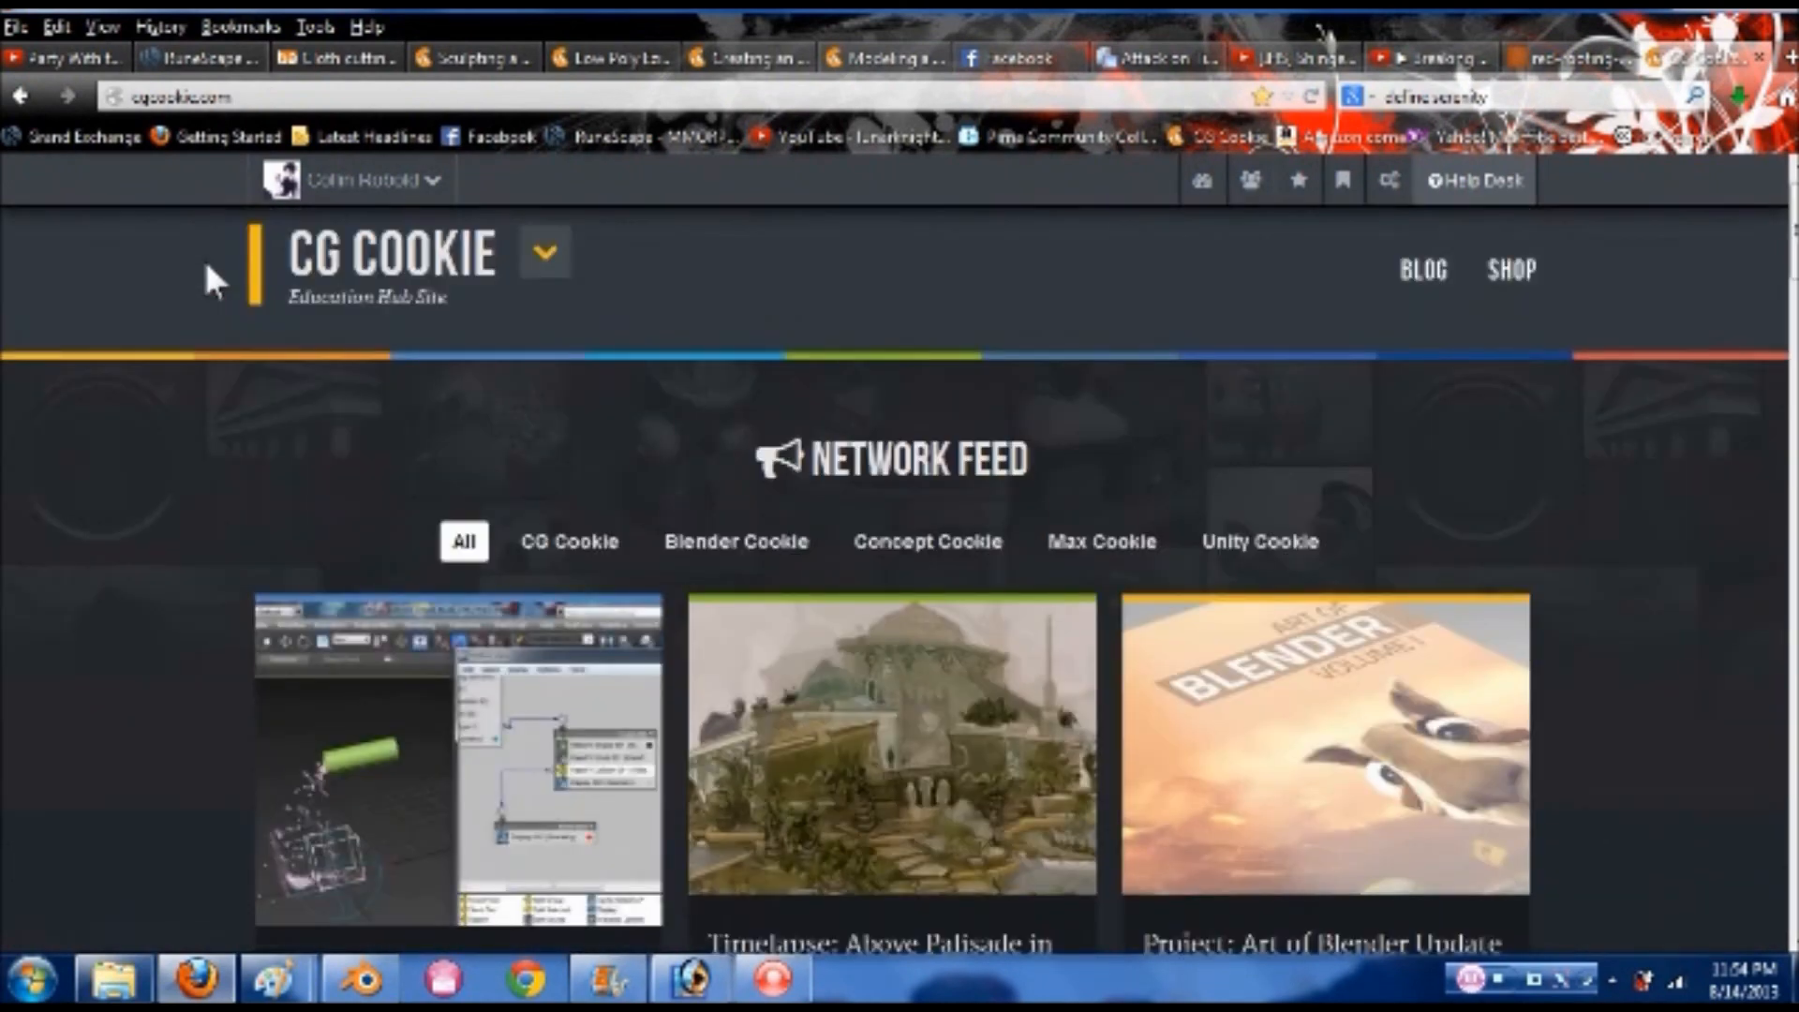
pyautogui.scroll(-3, 272, 219)
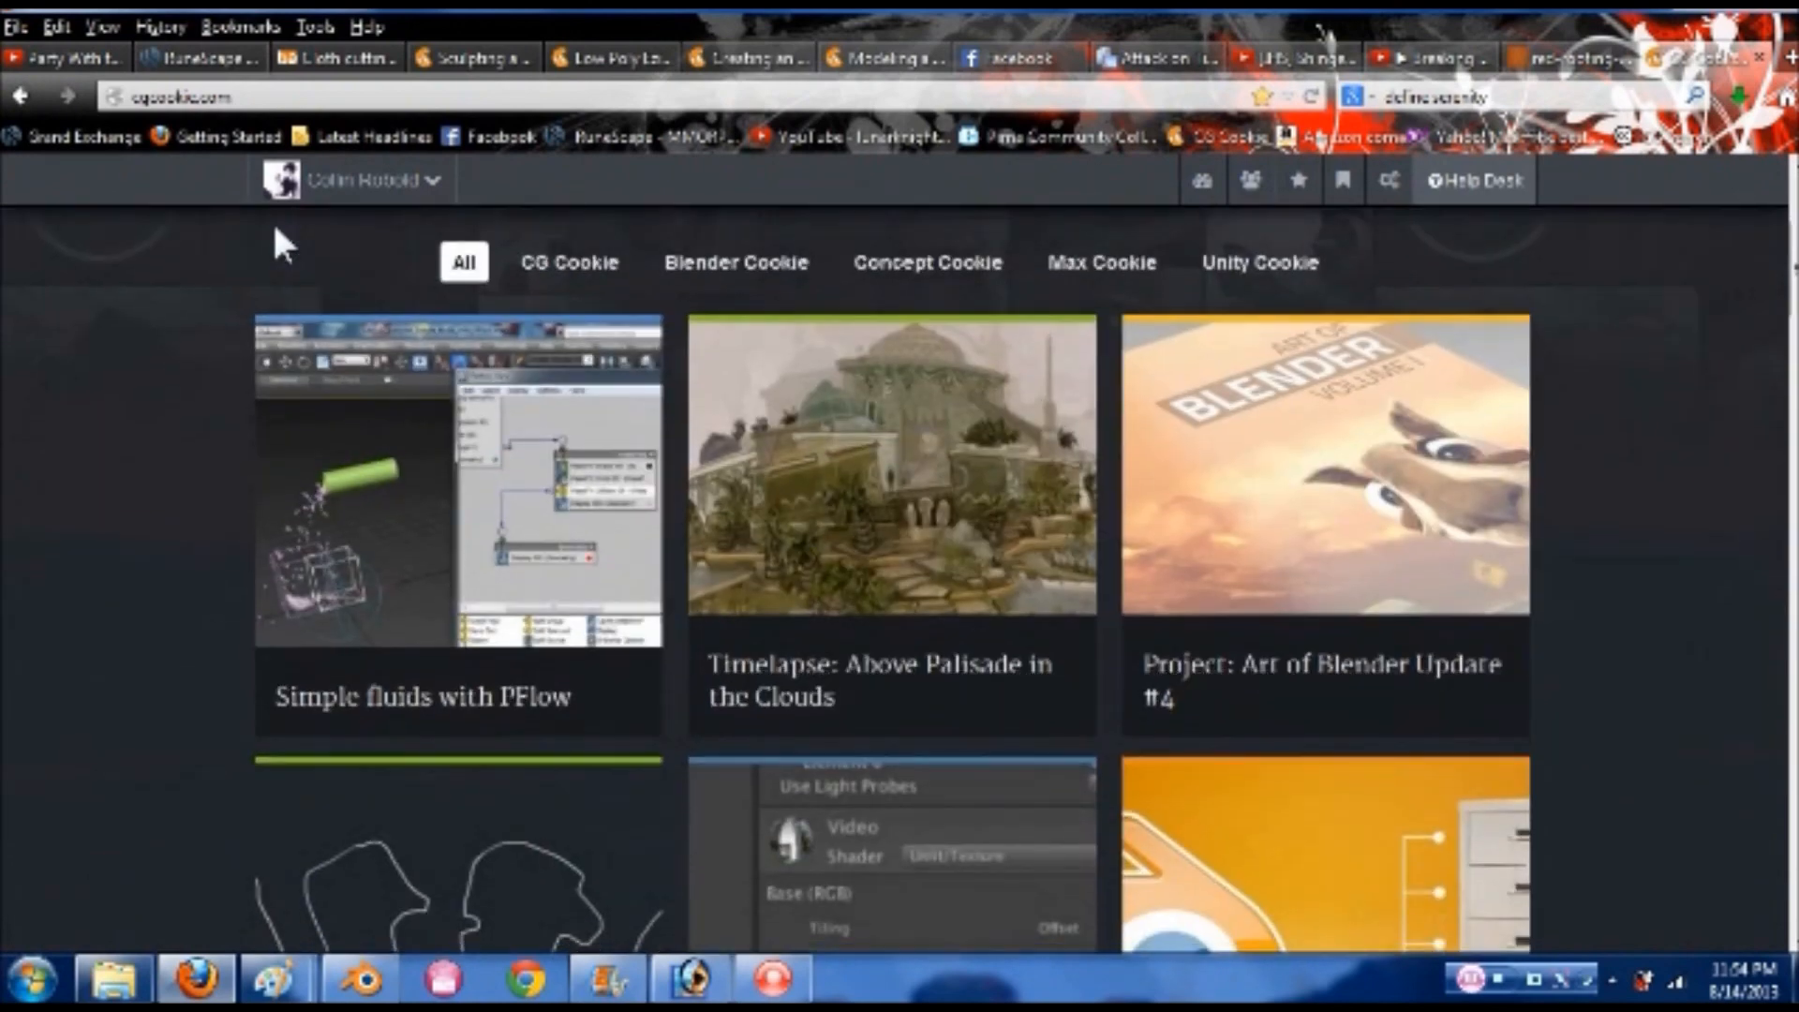
pyautogui.scroll(3, 253, 244)
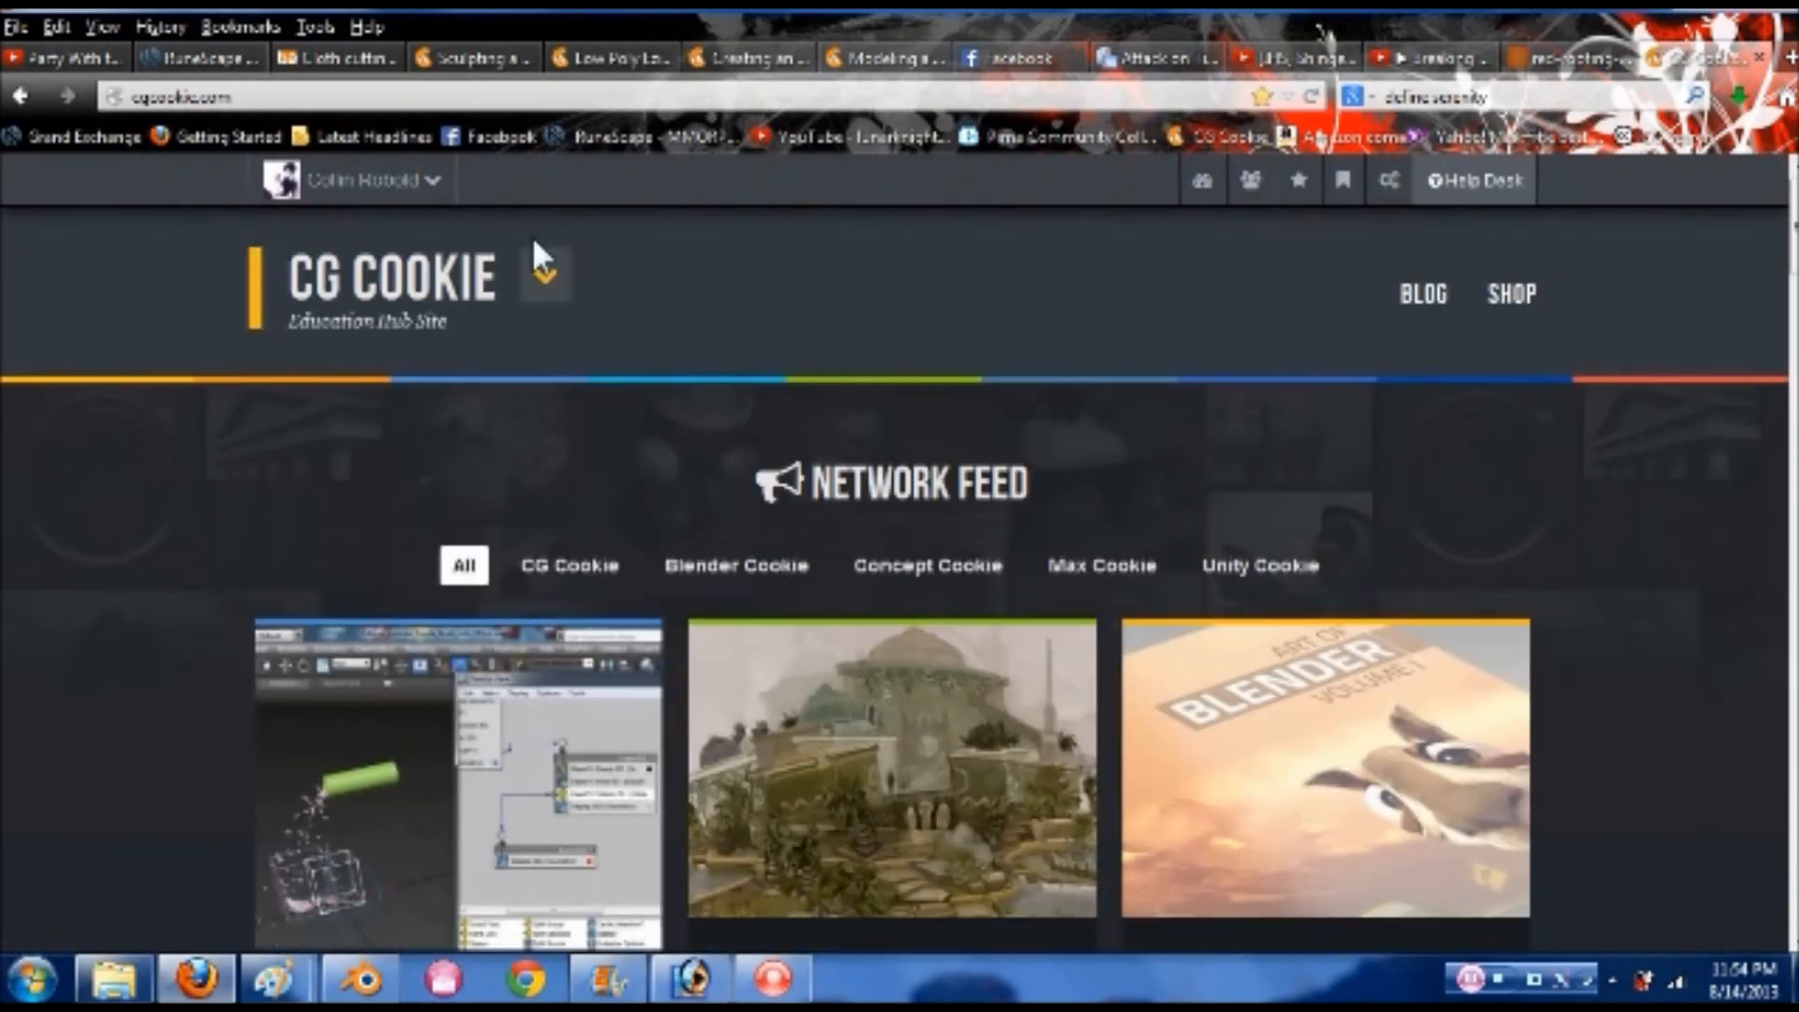
pyautogui.click(1204, 179)
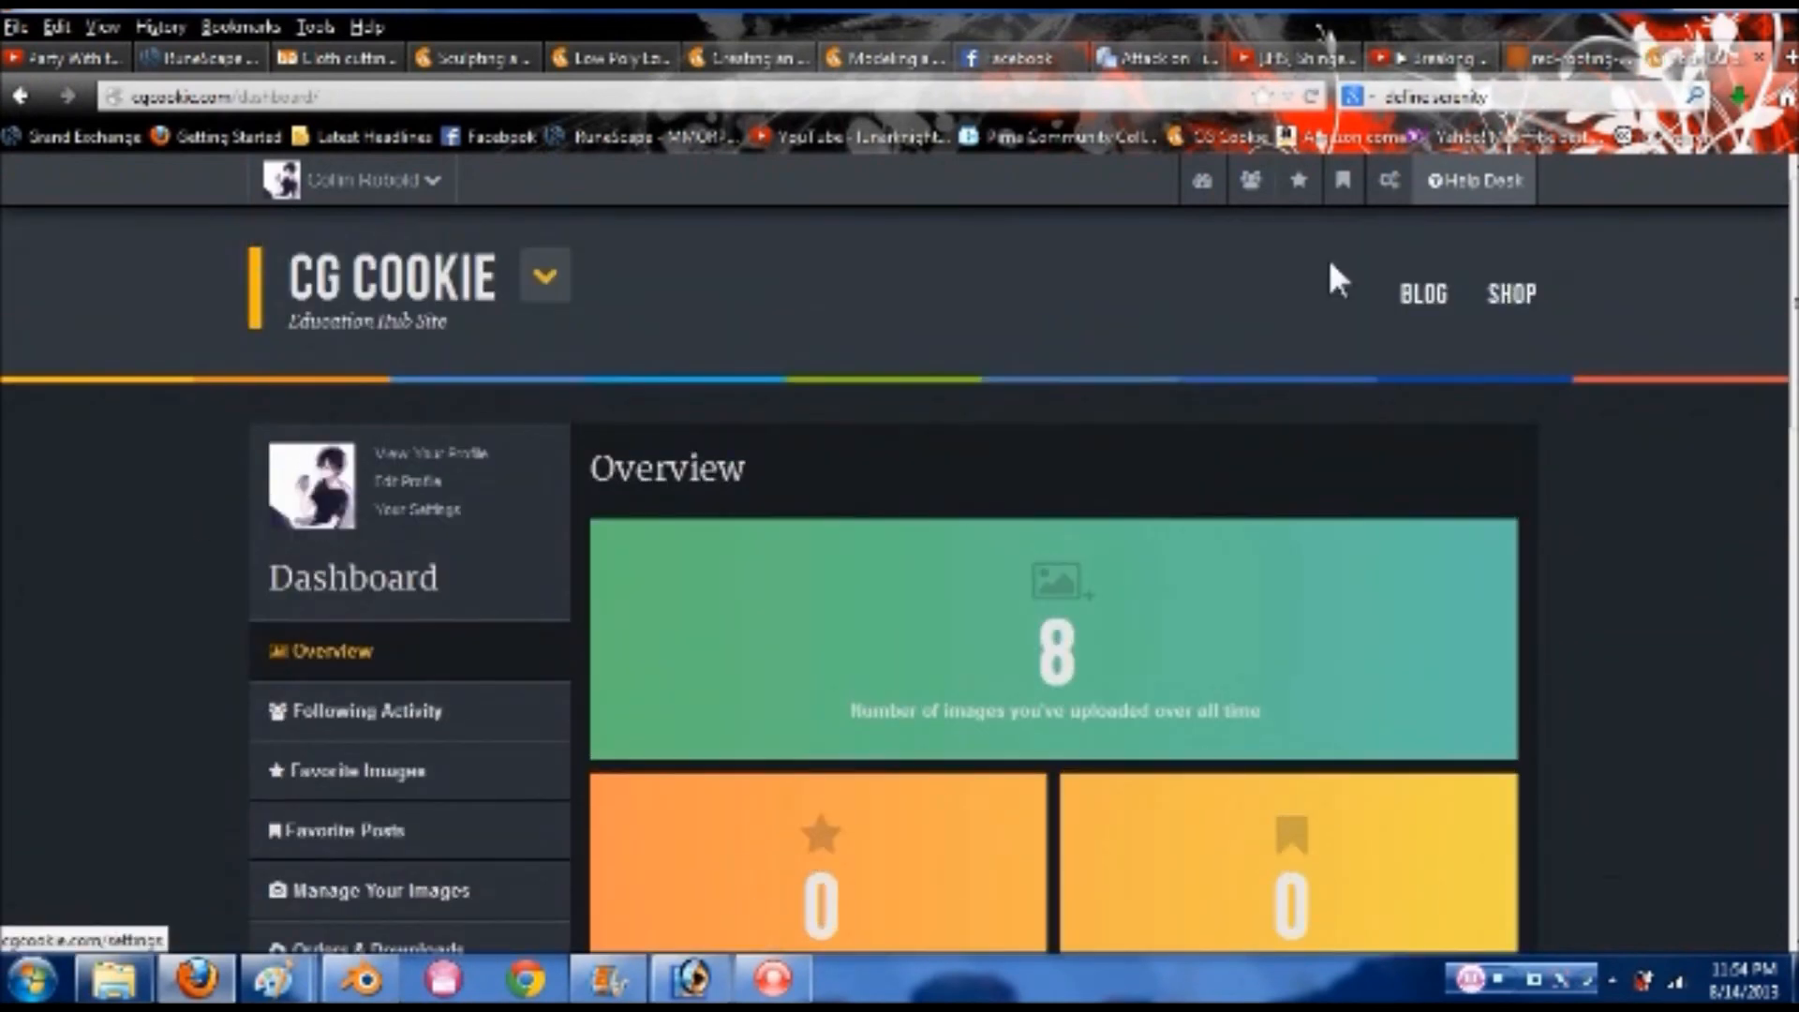
# - Return to the CG Cookie home page and examine the posts in the full network feed
pyautogui.click(393, 310)
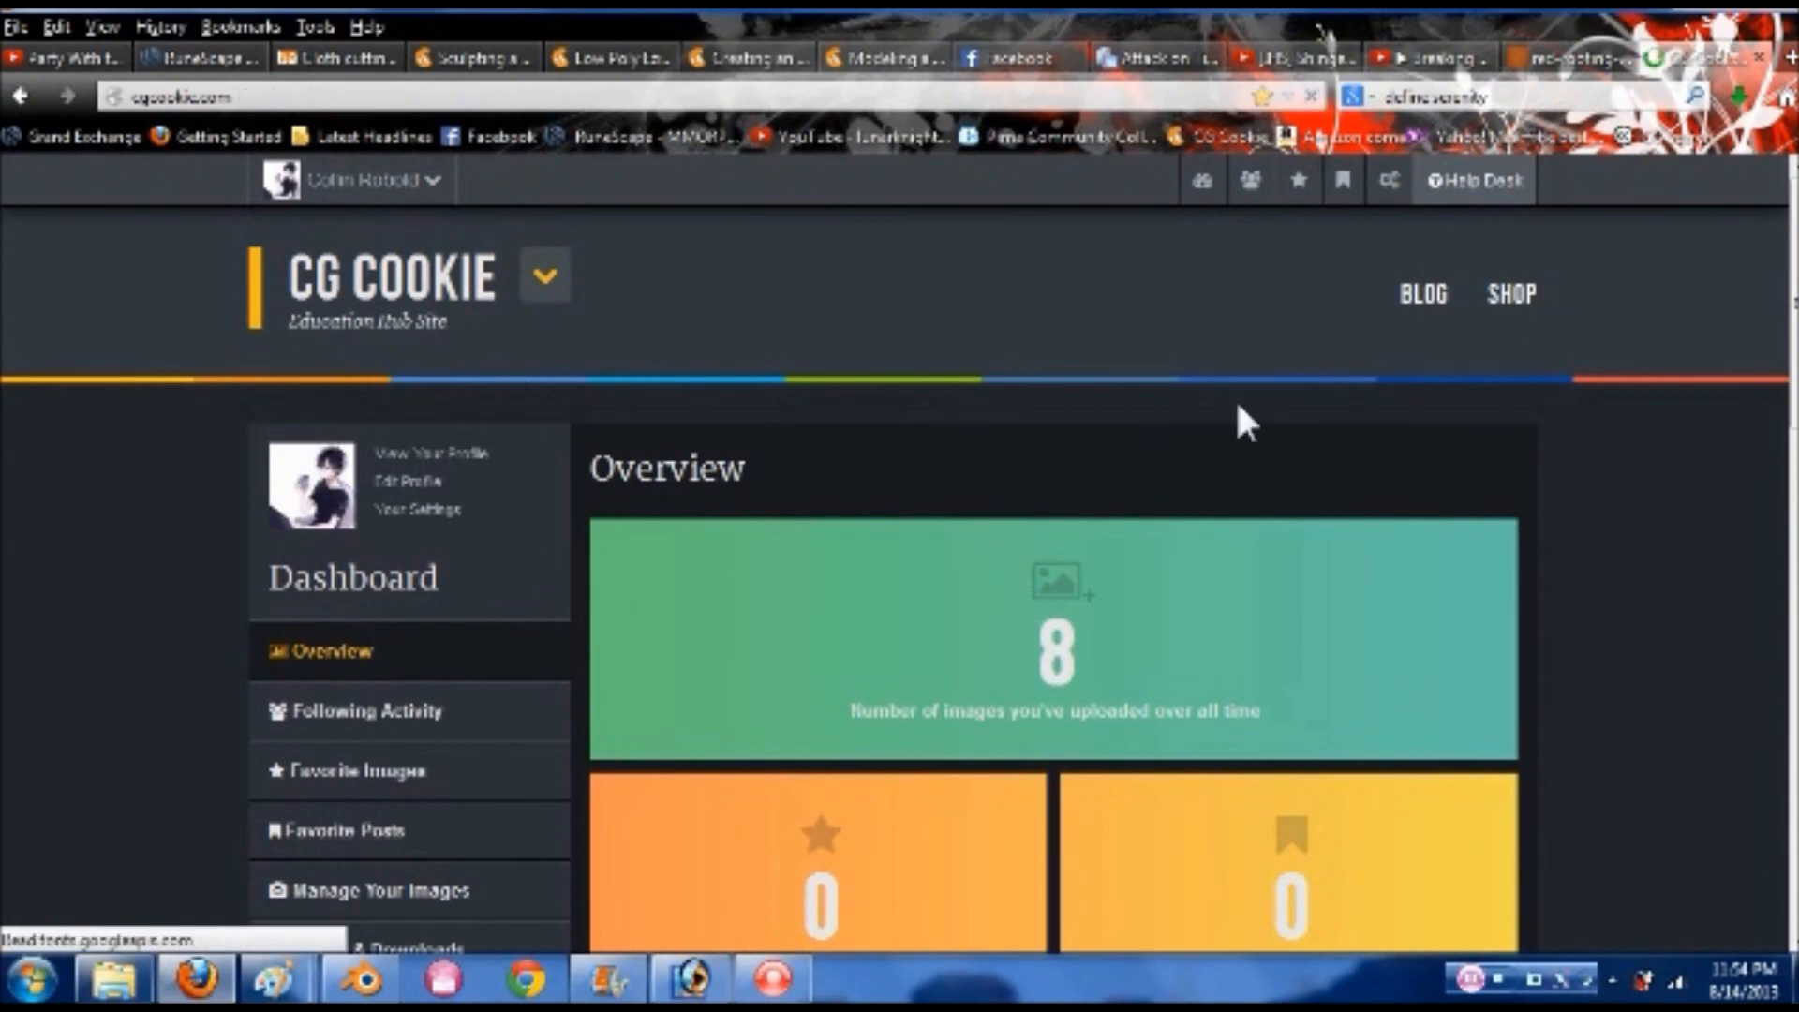
pyautogui.scroll(-3, 1579, 471)
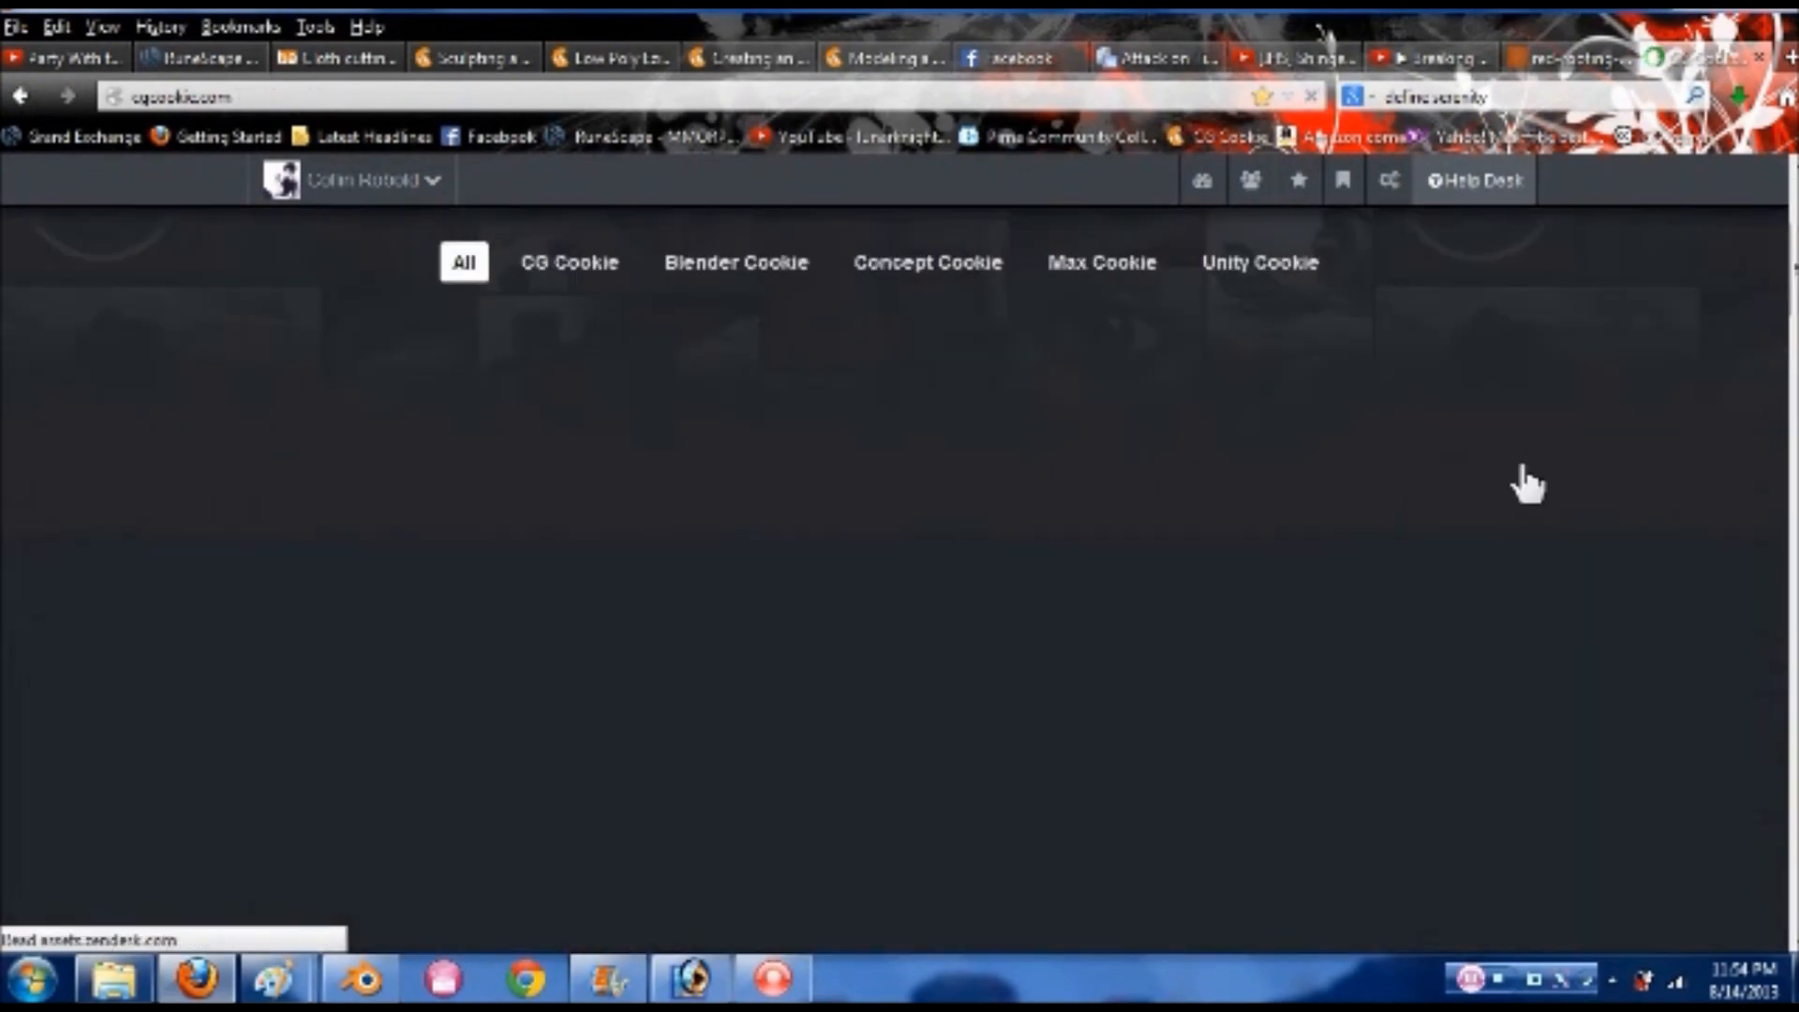
pyautogui.scroll(2, 1527, 483)
pyautogui.scroll(-2, 850, 631)
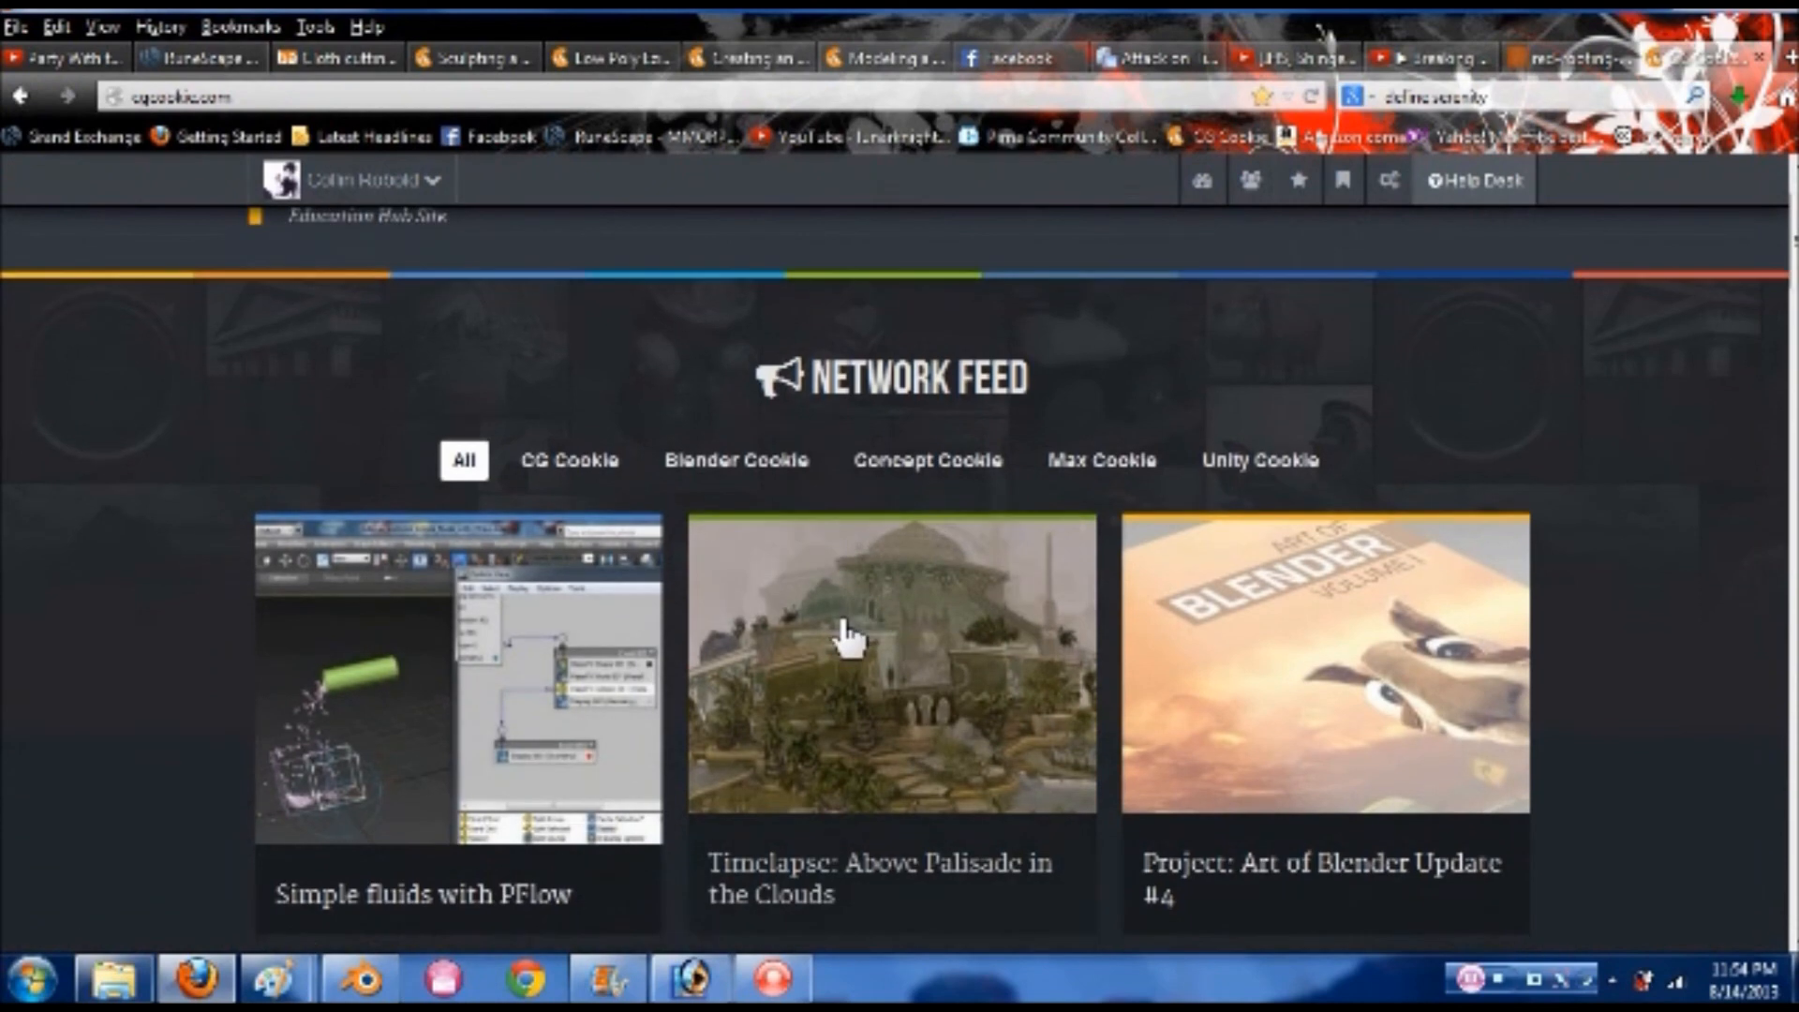
pyautogui.scroll(-3, 1514, 518)
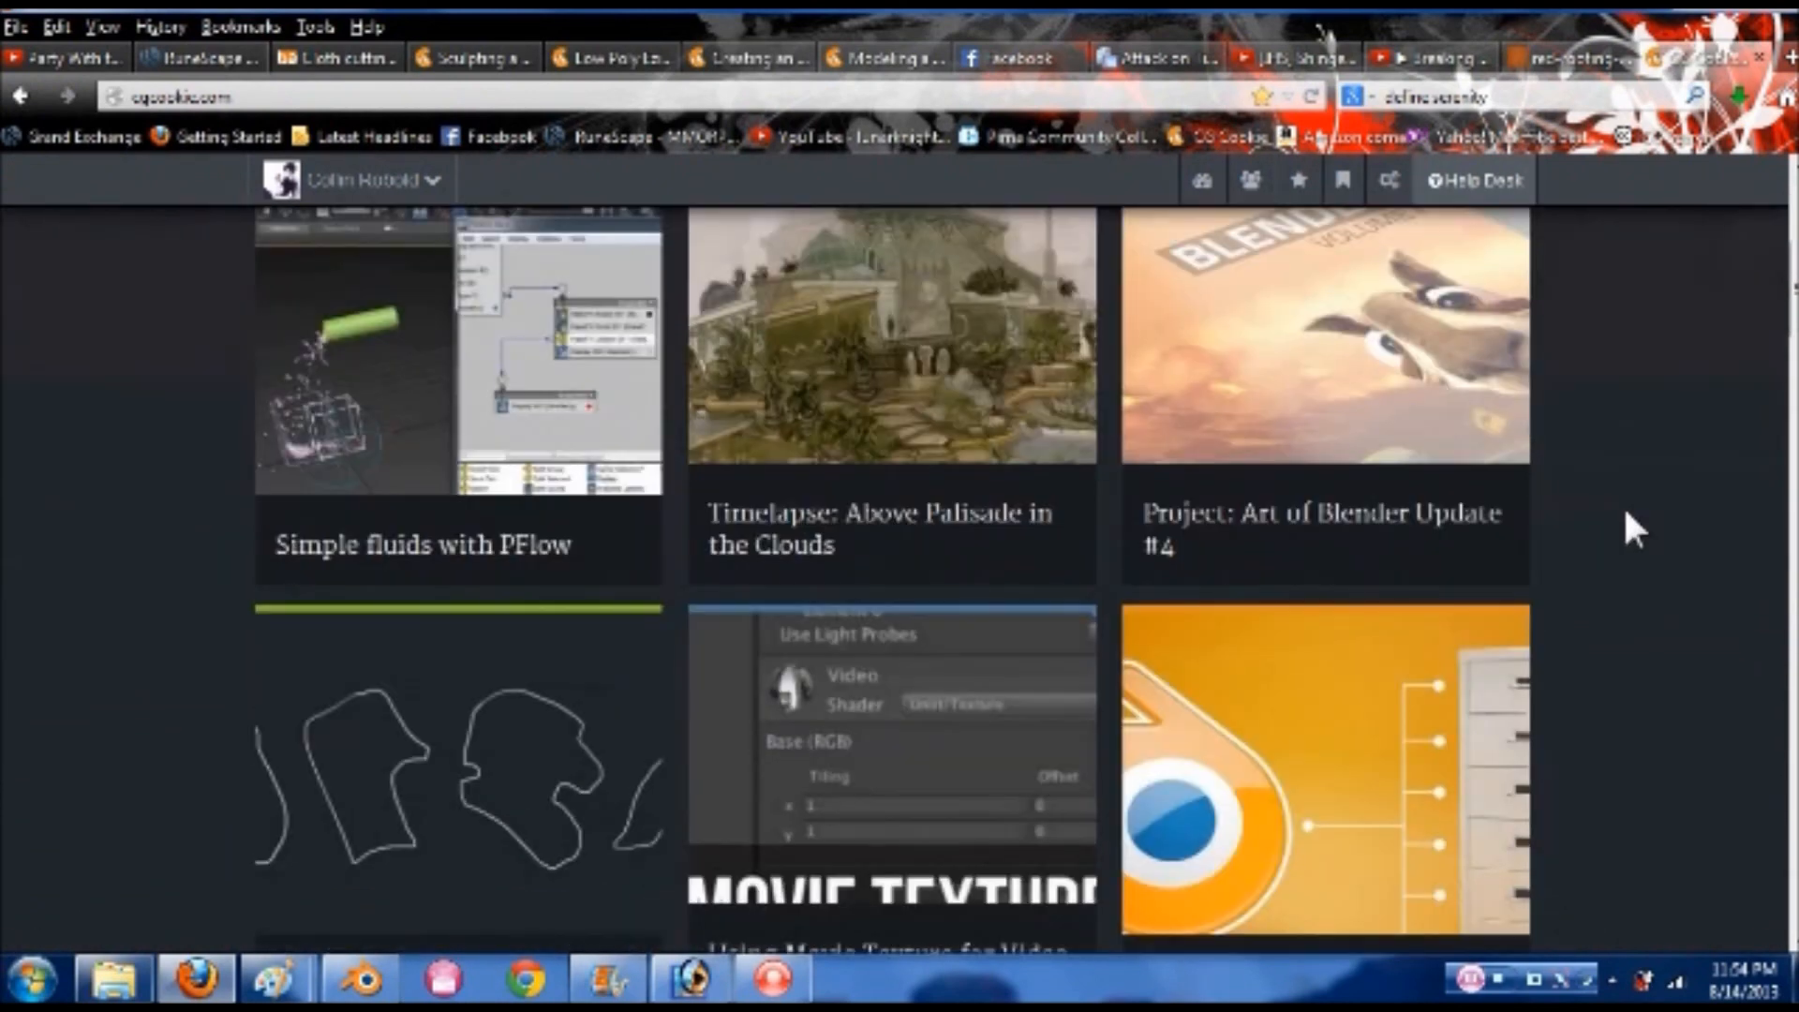
pyautogui.scroll(-2, 362, 643)
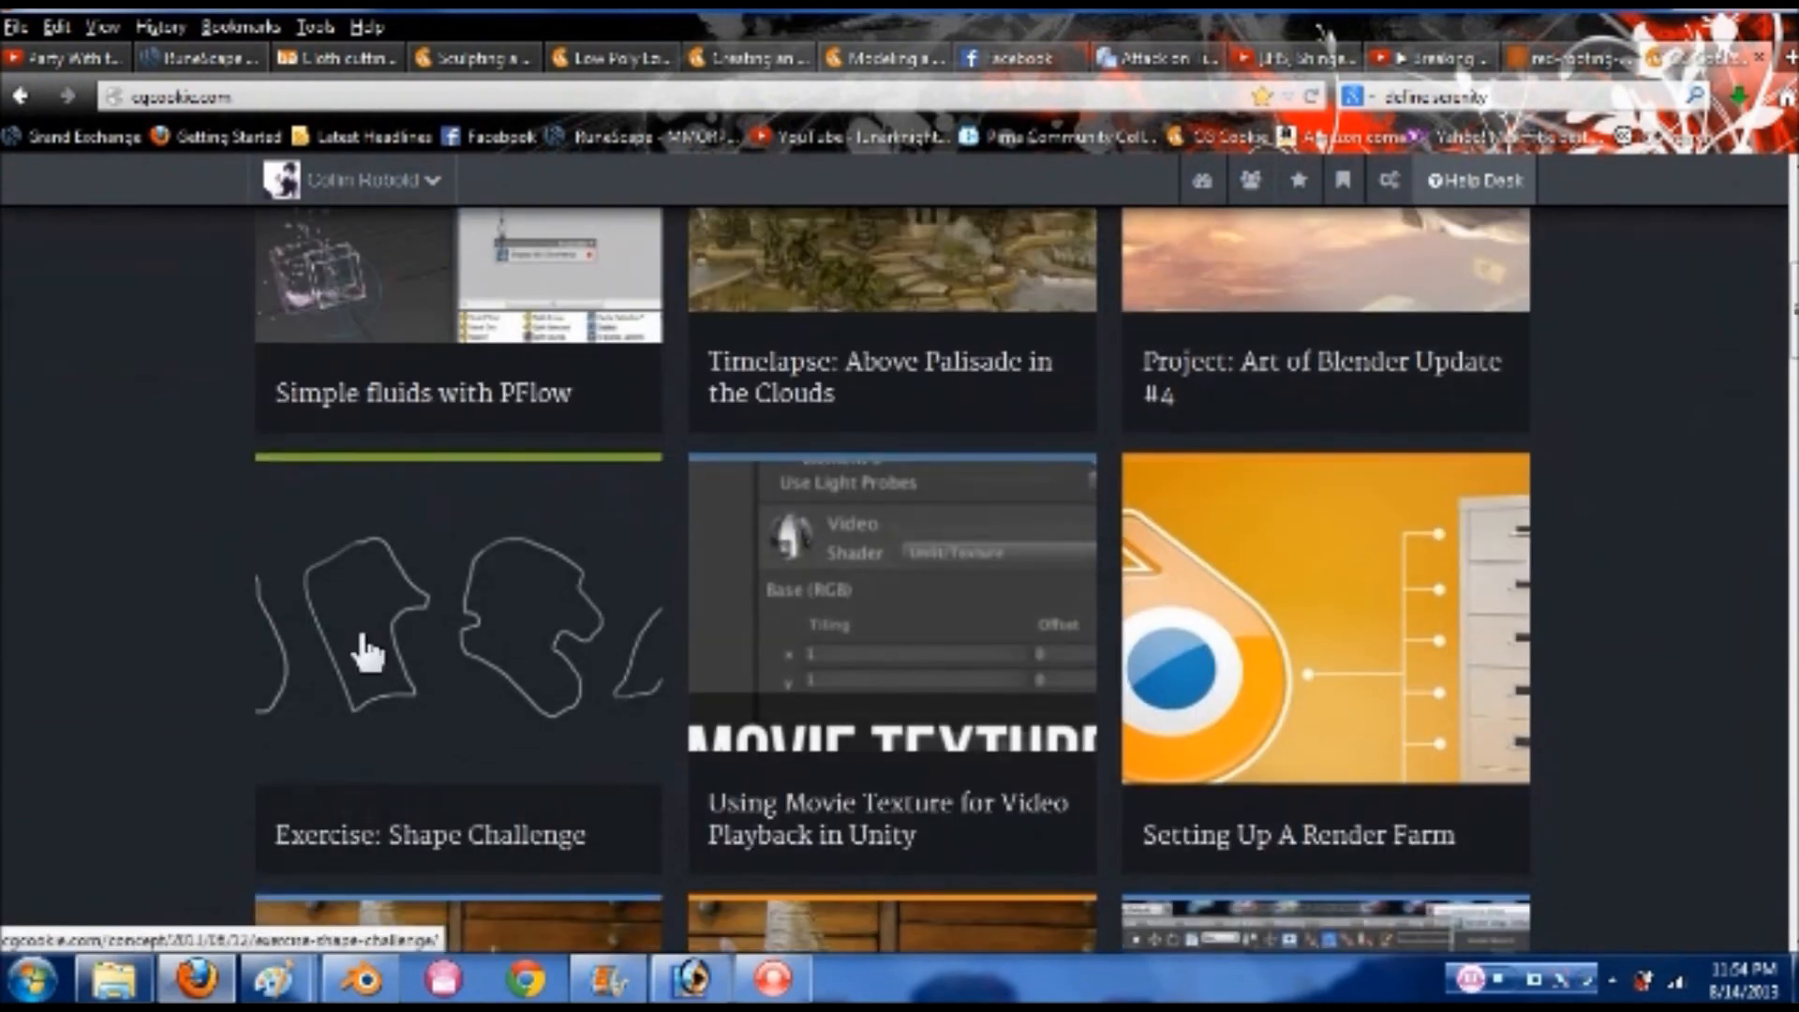
pyautogui.scroll(-6, 1448, 509)
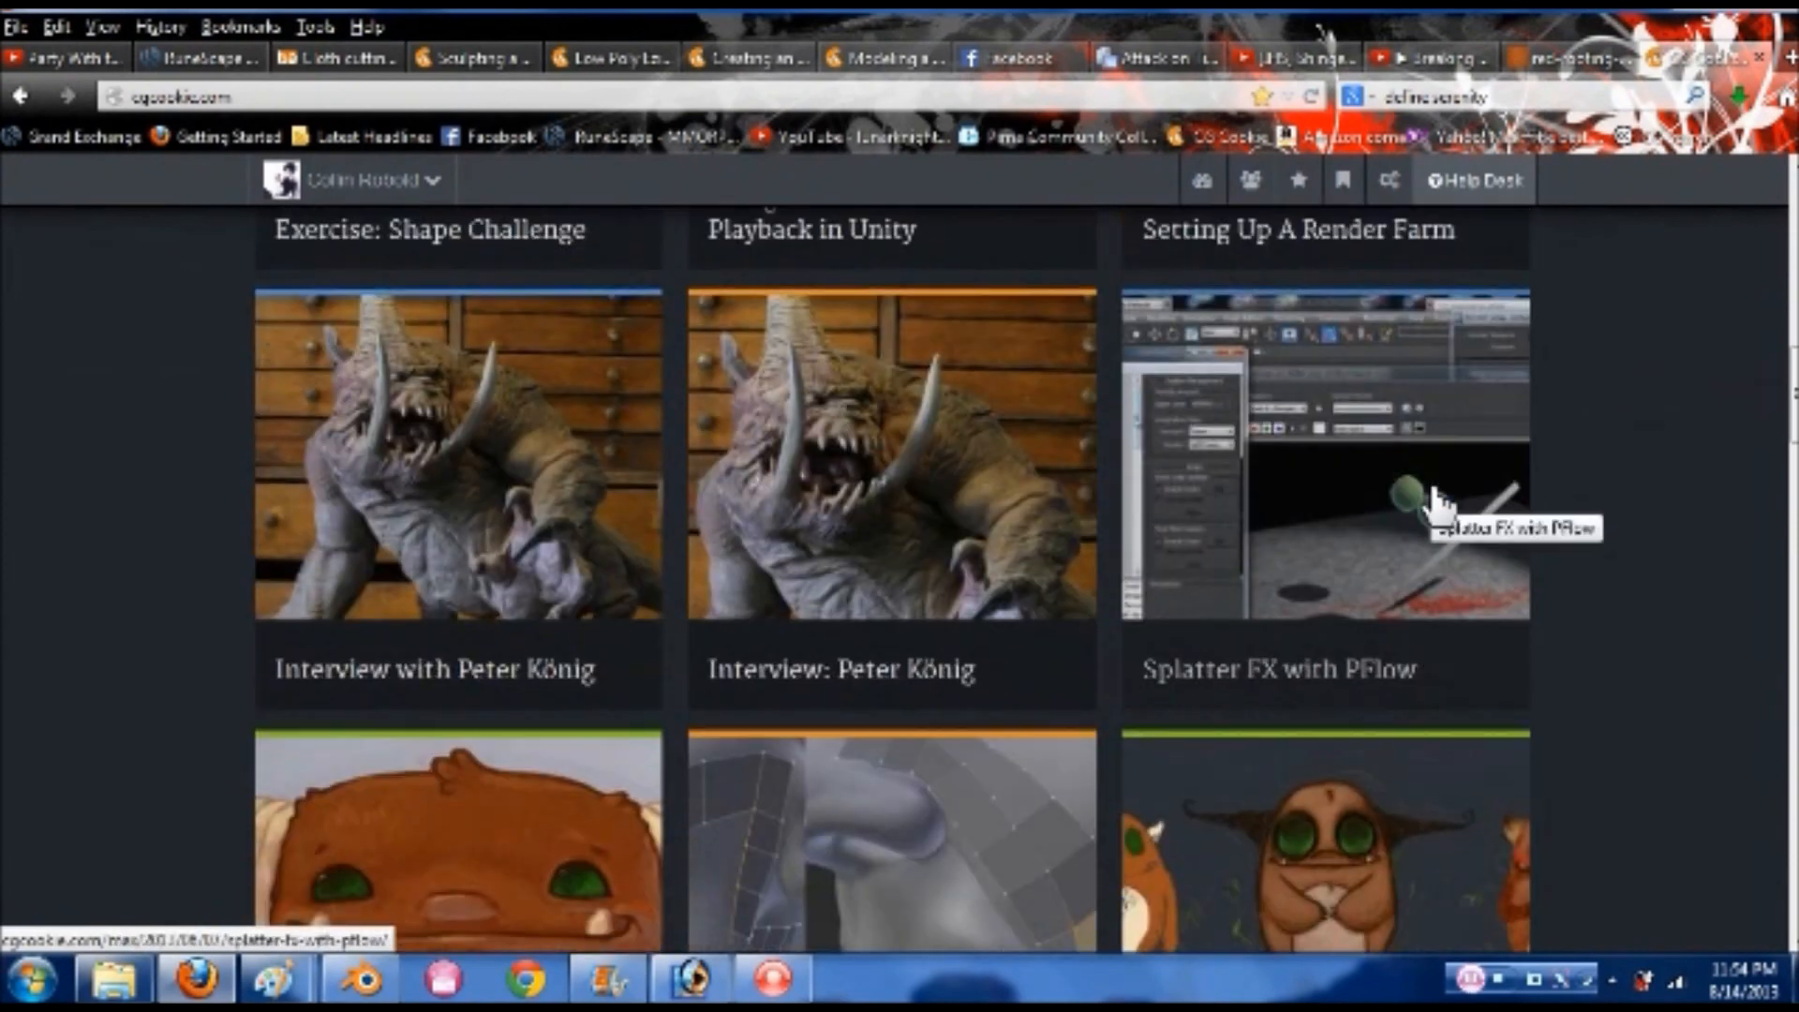
pyautogui.scroll(-12, 1439, 509)
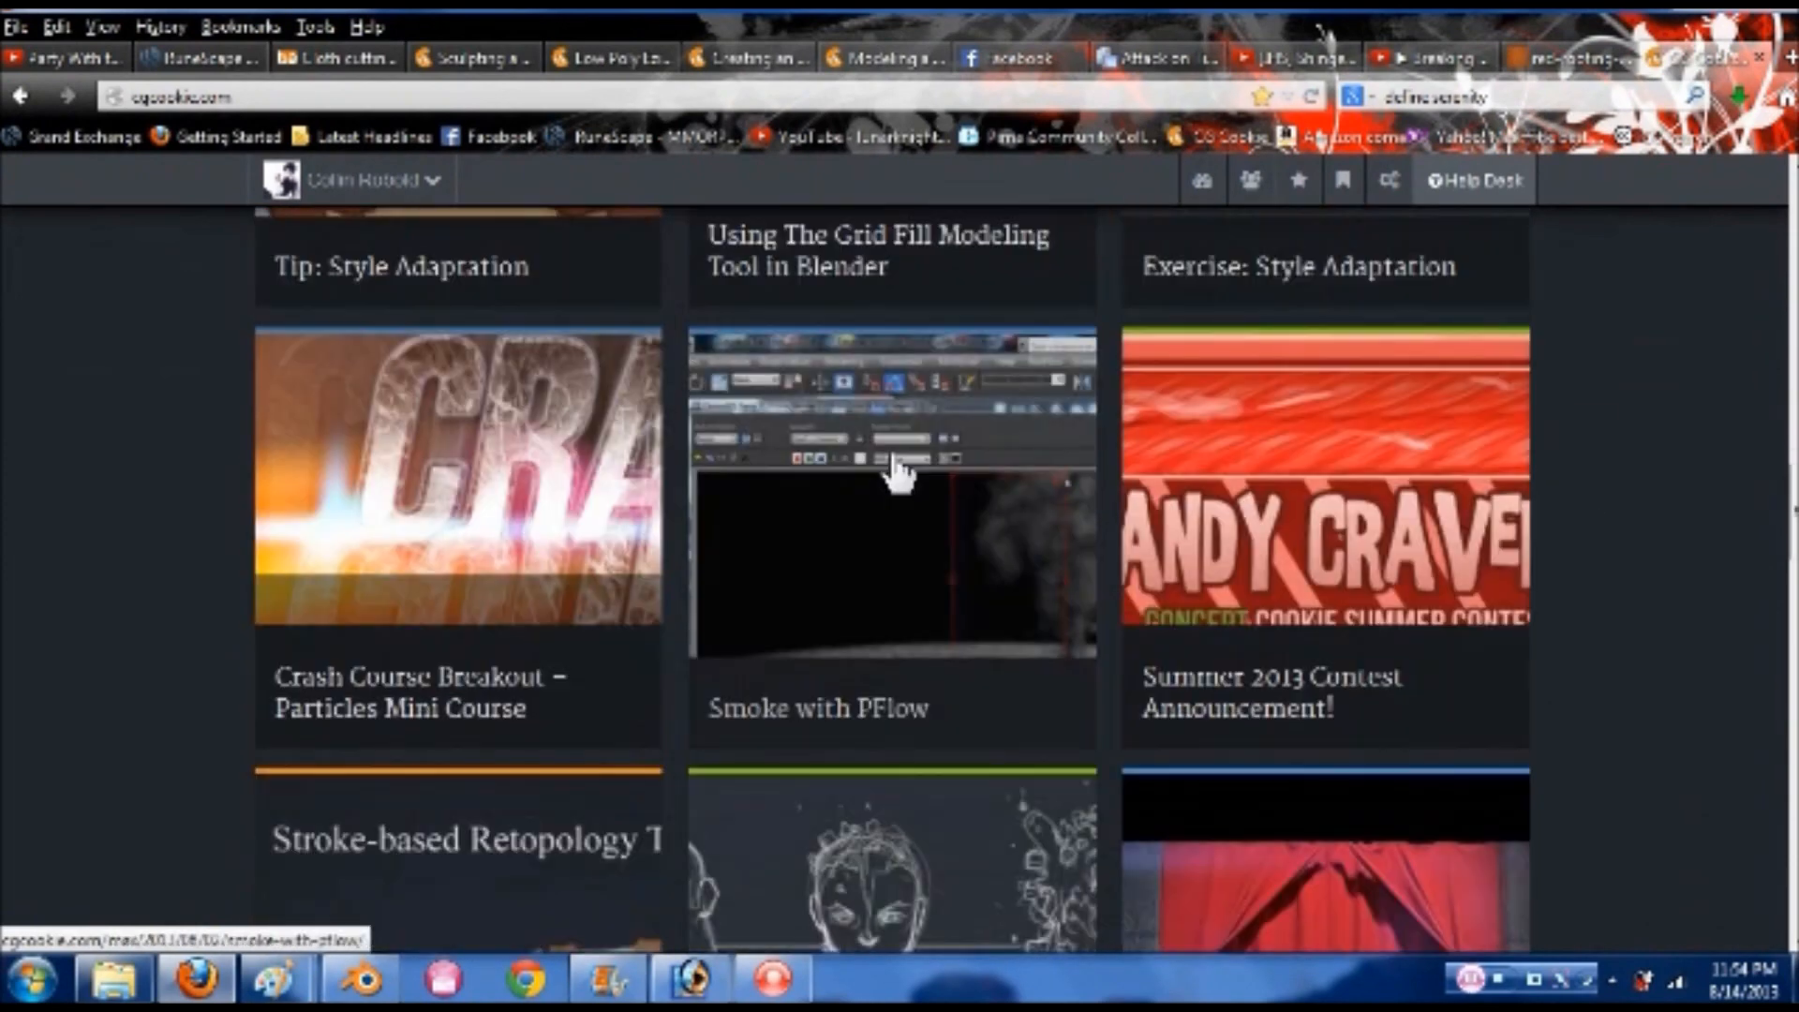
pyautogui.scroll(-8, 1490, 590)
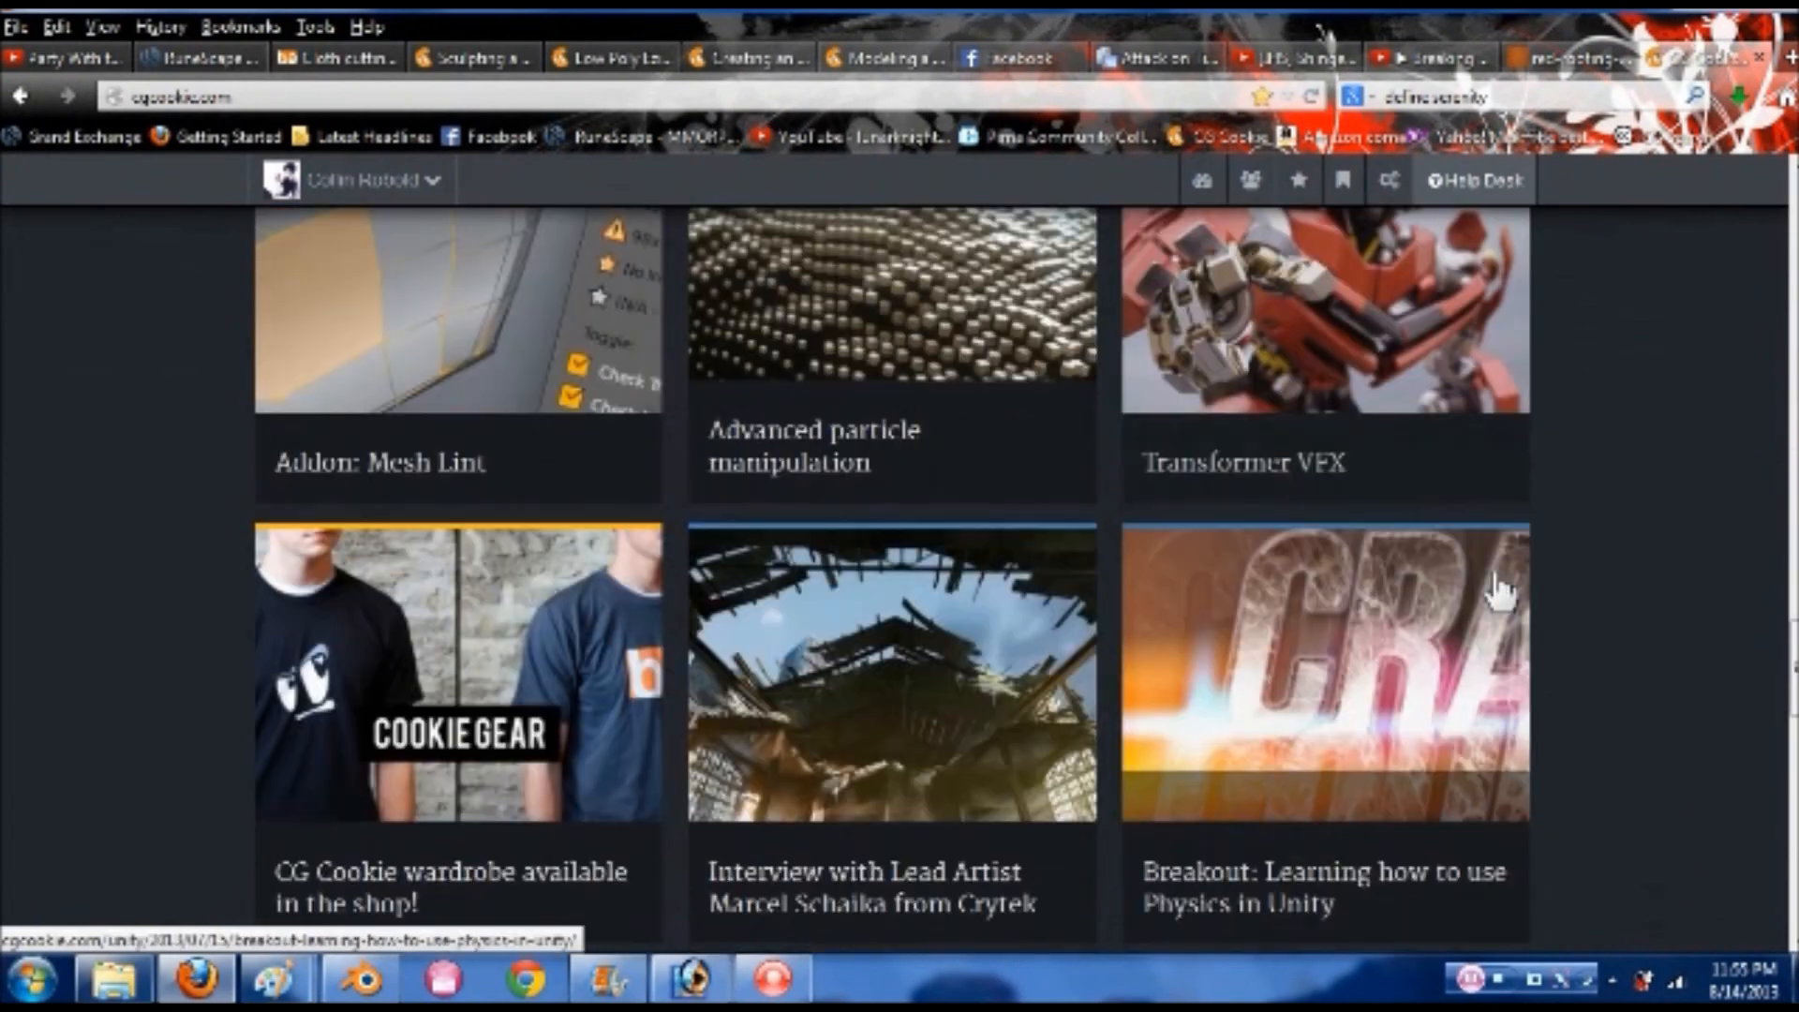
pyautogui.scroll(20, 1496, 592)
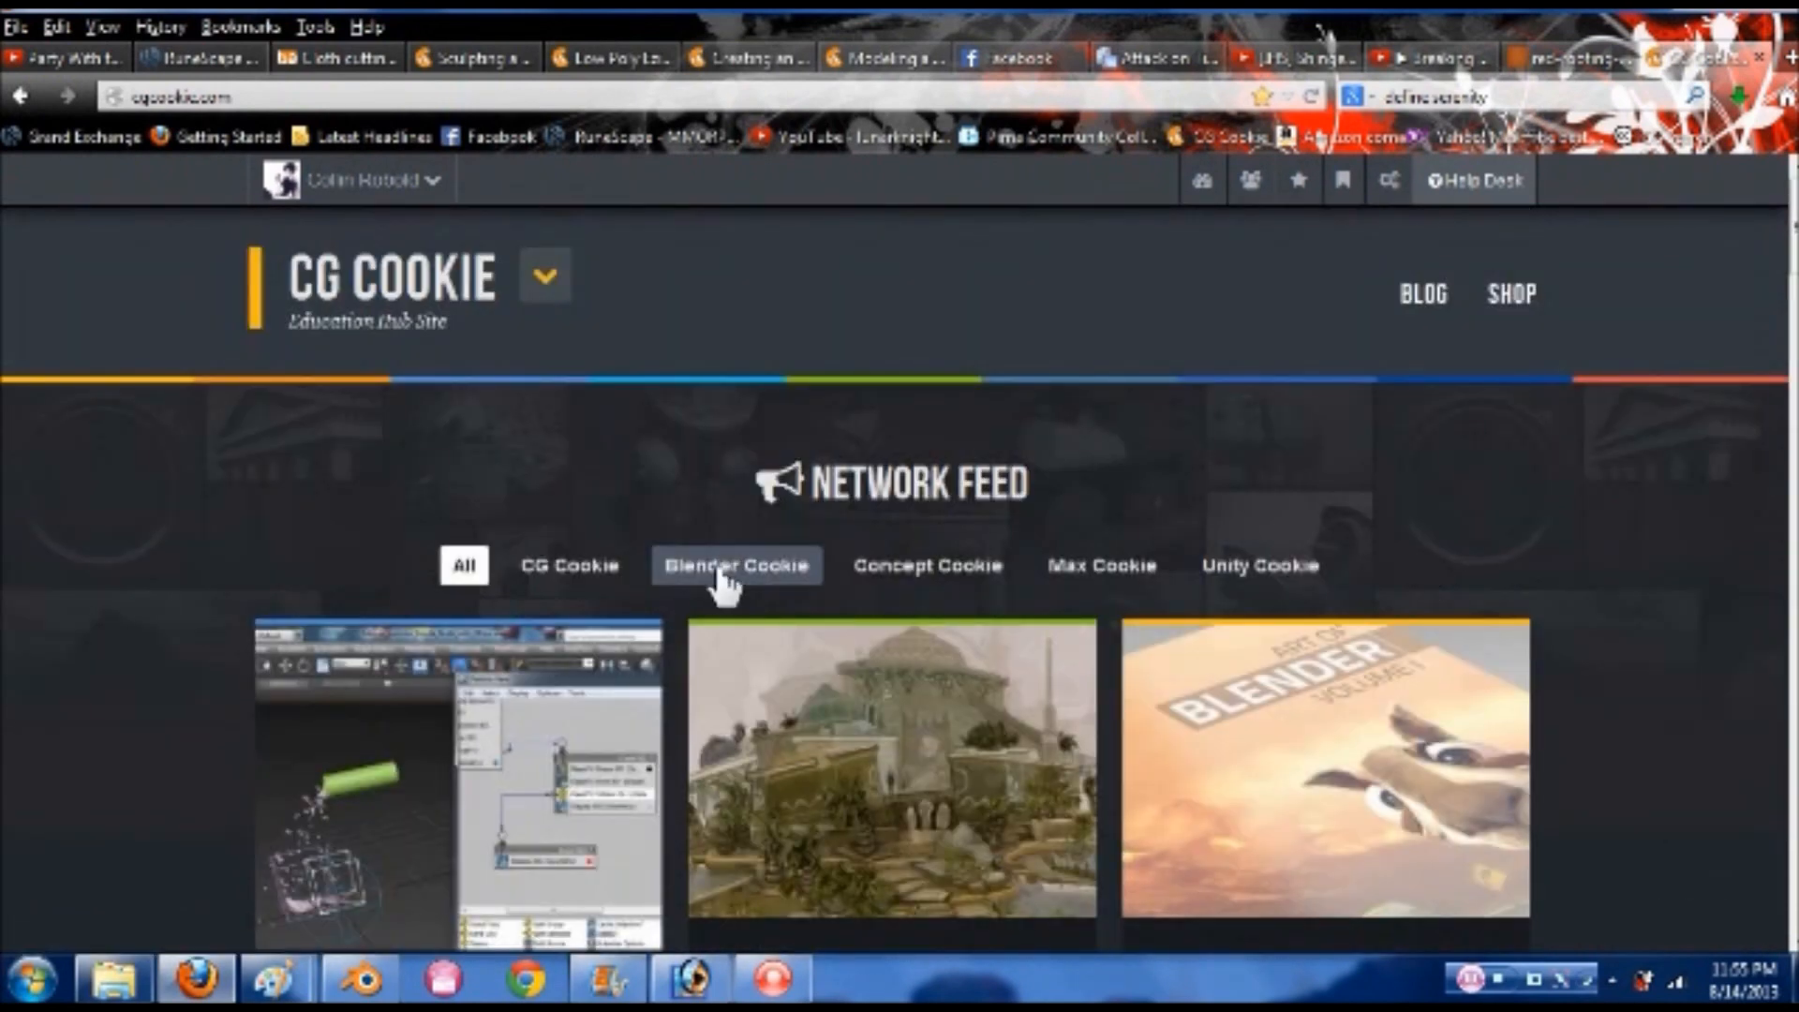
# - Filter the network feed to Blender Cookie and look through its posts
pyautogui.click(721, 573)
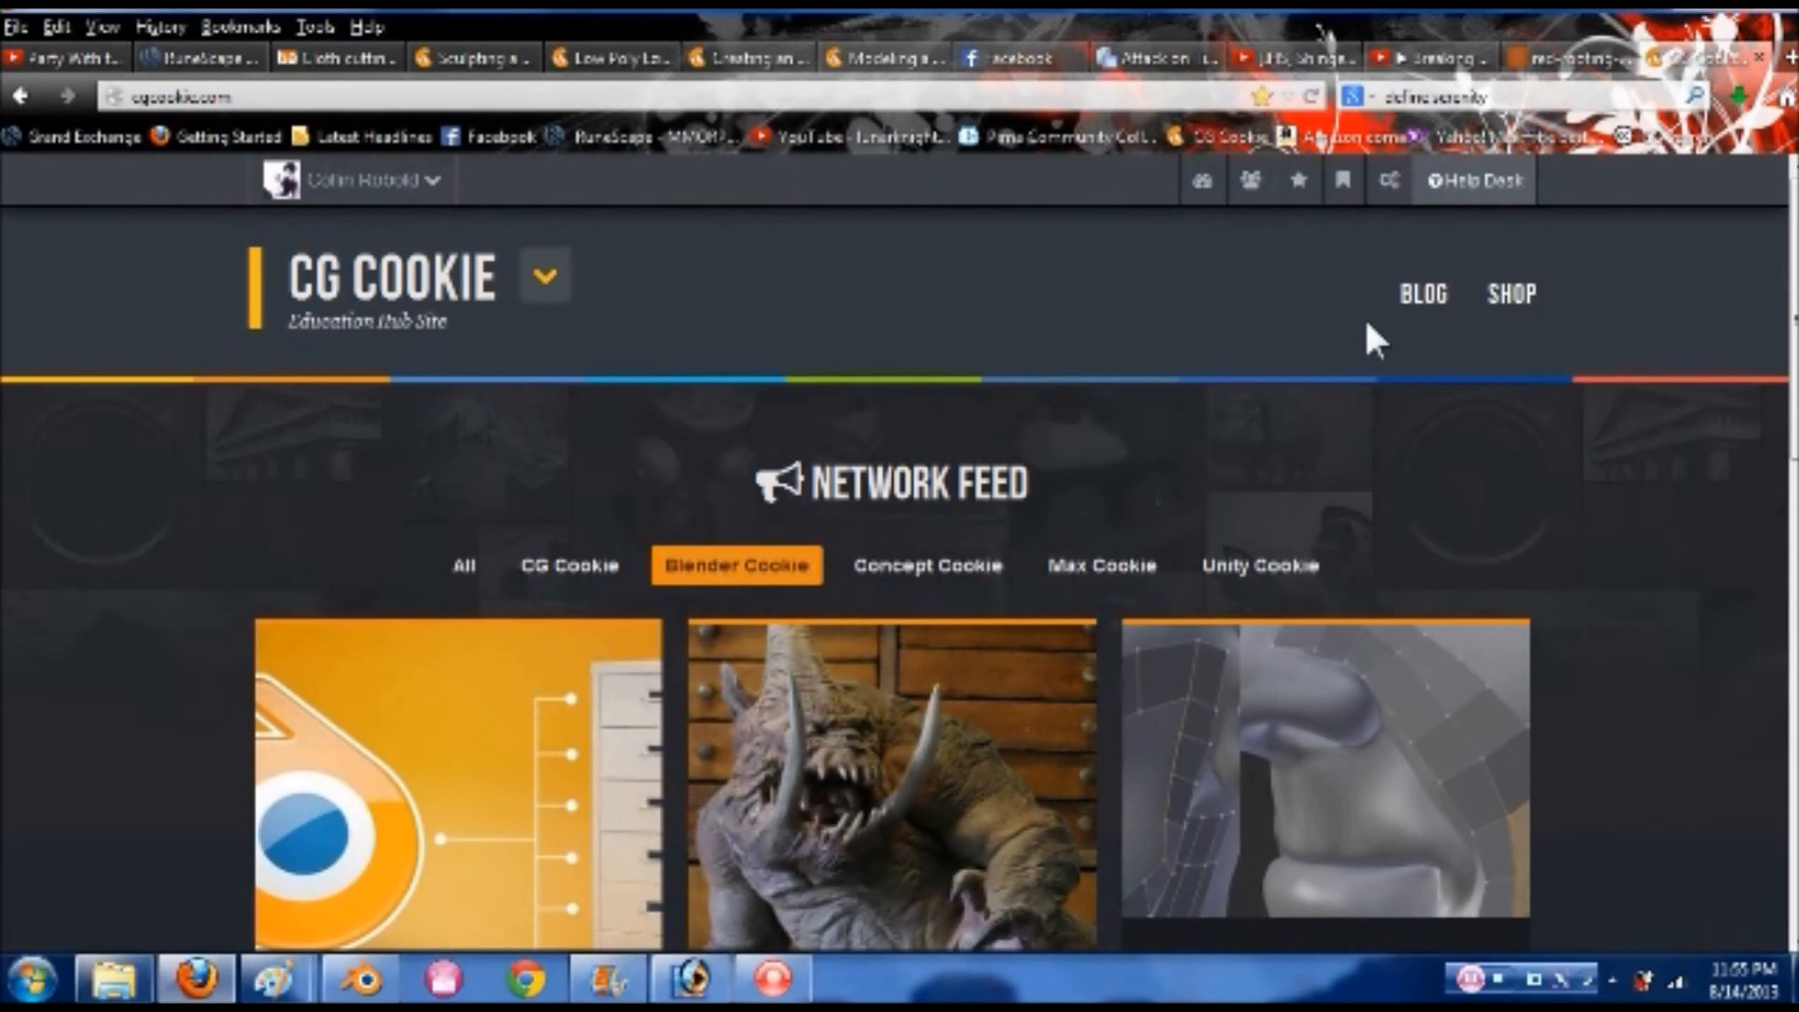
pyautogui.scroll(-3, 1327, 369)
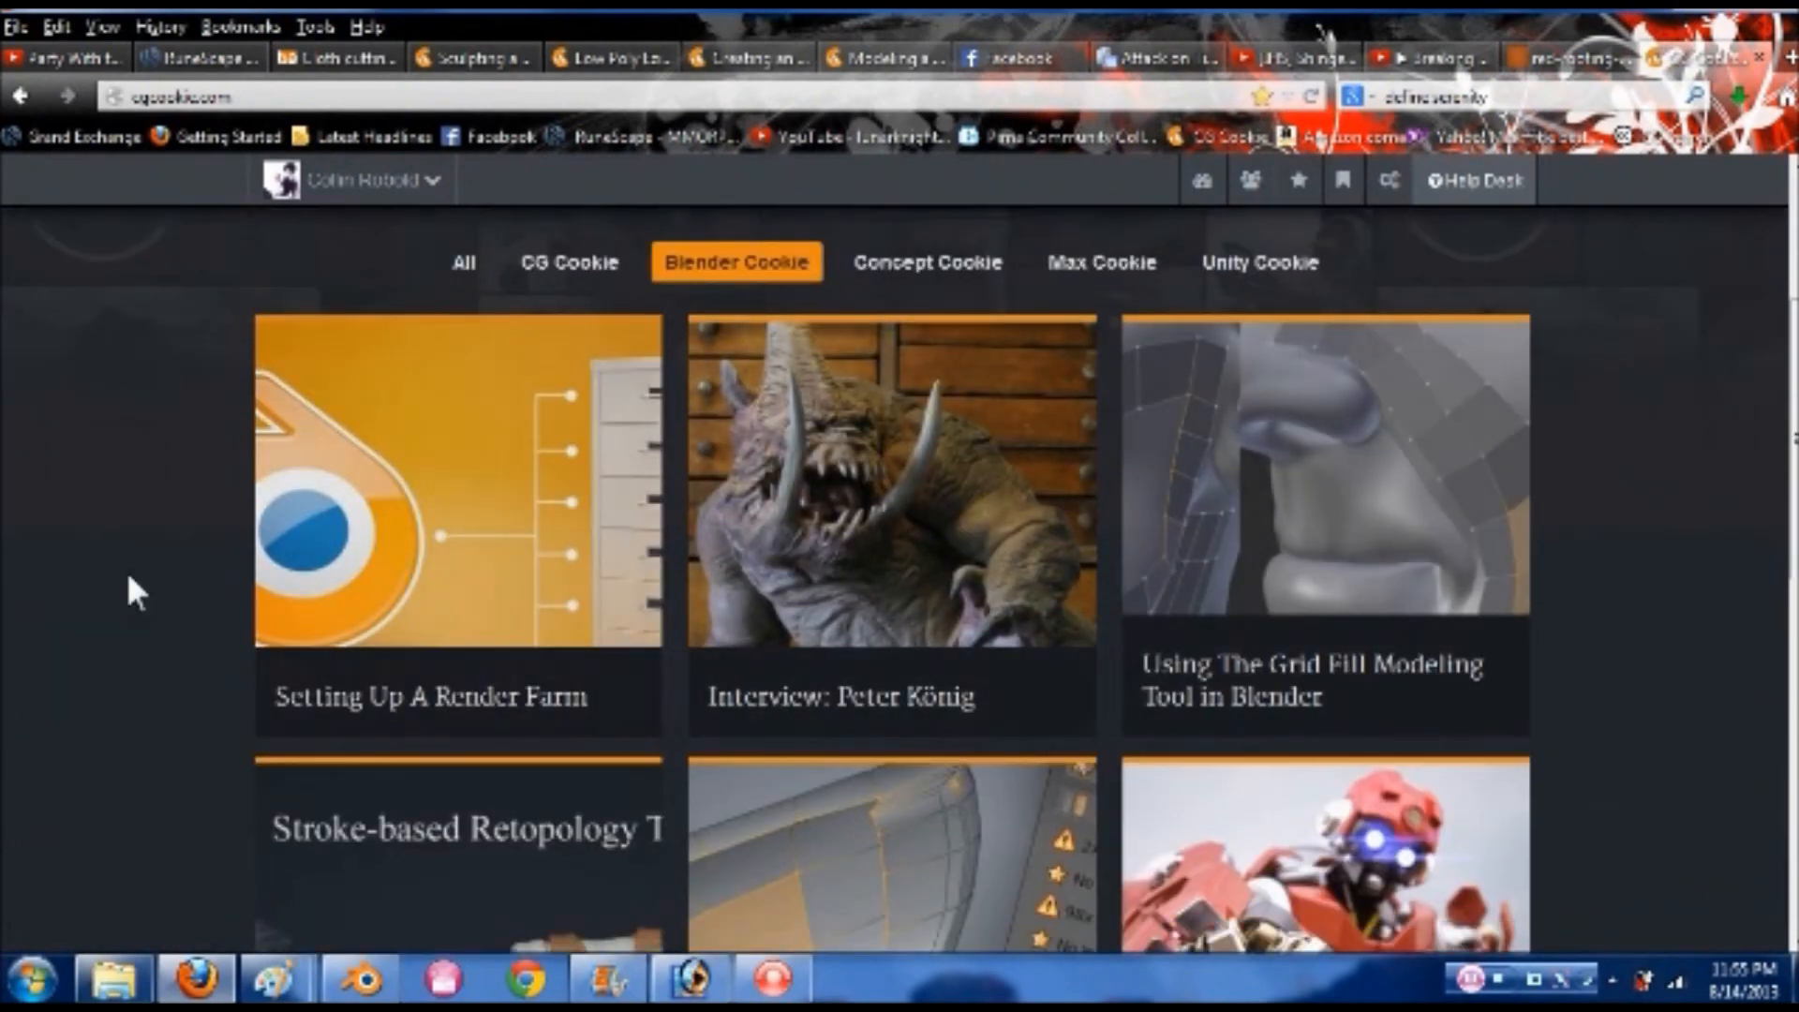
pyautogui.scroll(-7, 128, 590)
pyautogui.scroll(6, 129, 590)
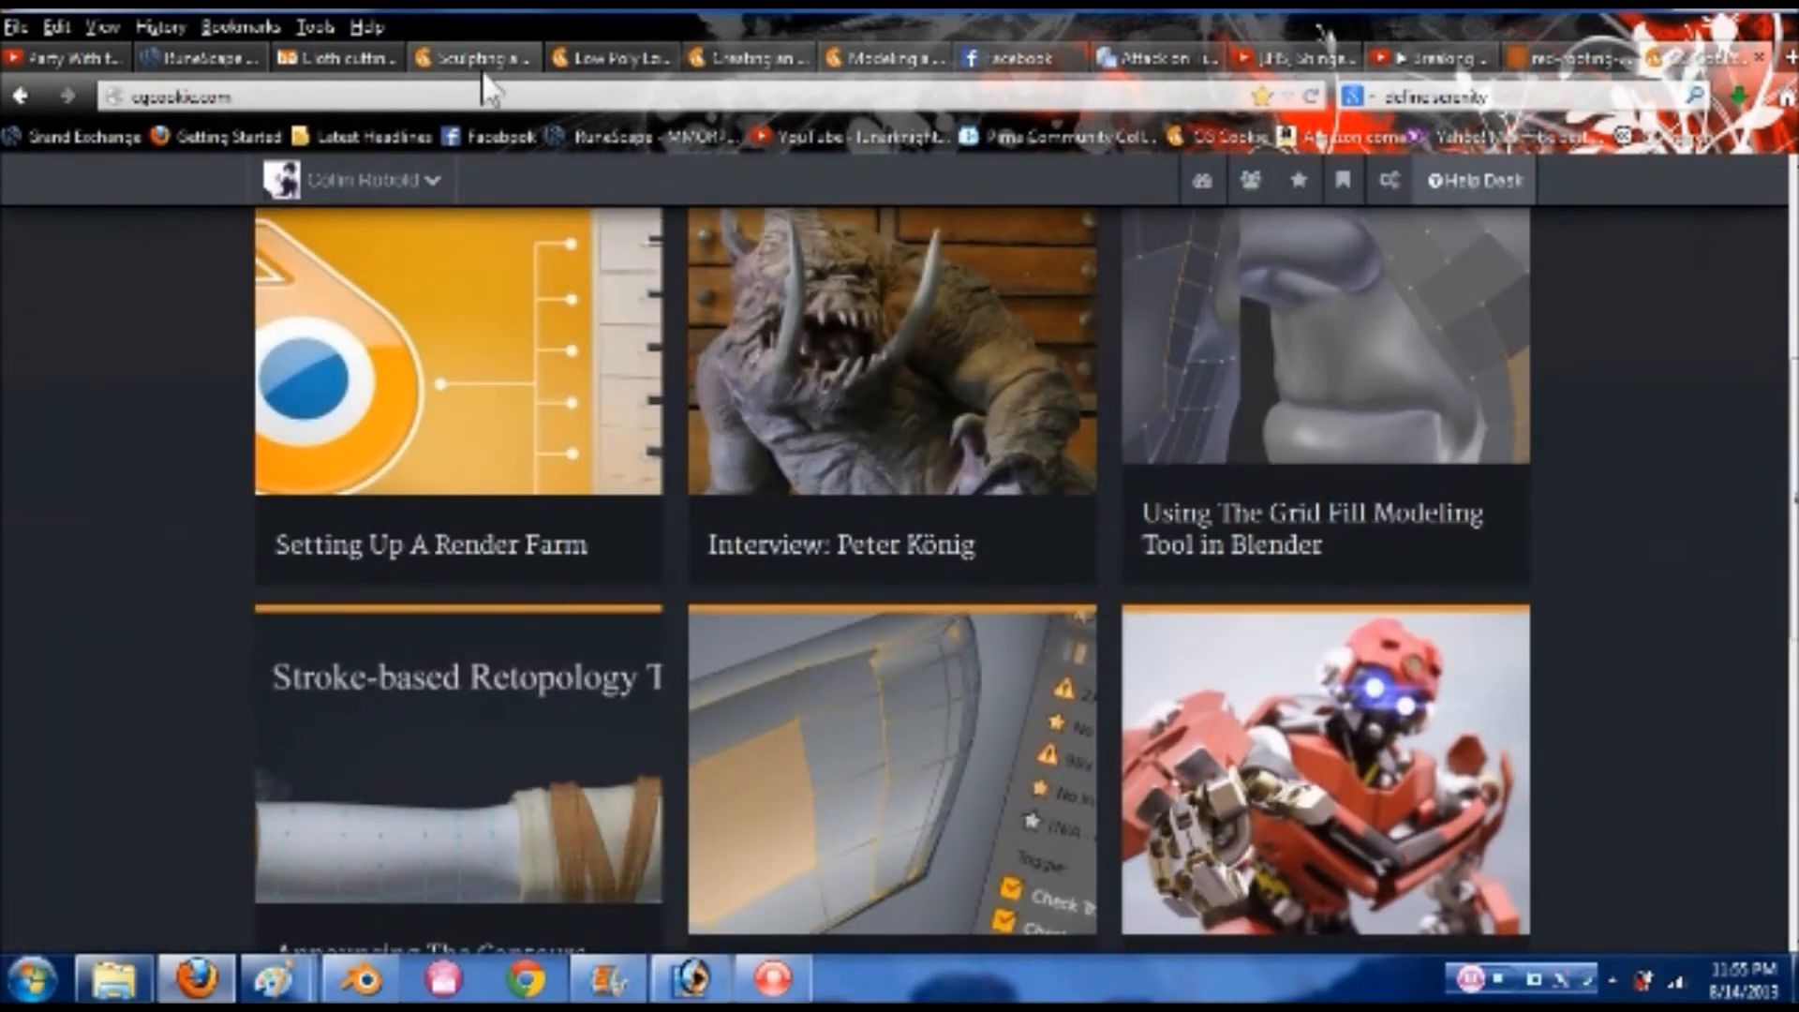
# - Switch to the open Sculpting a Sci-Fi Weapon page and examine Blender Cookie's tutorial categories, course list and article categories
pyautogui.click(484, 71)
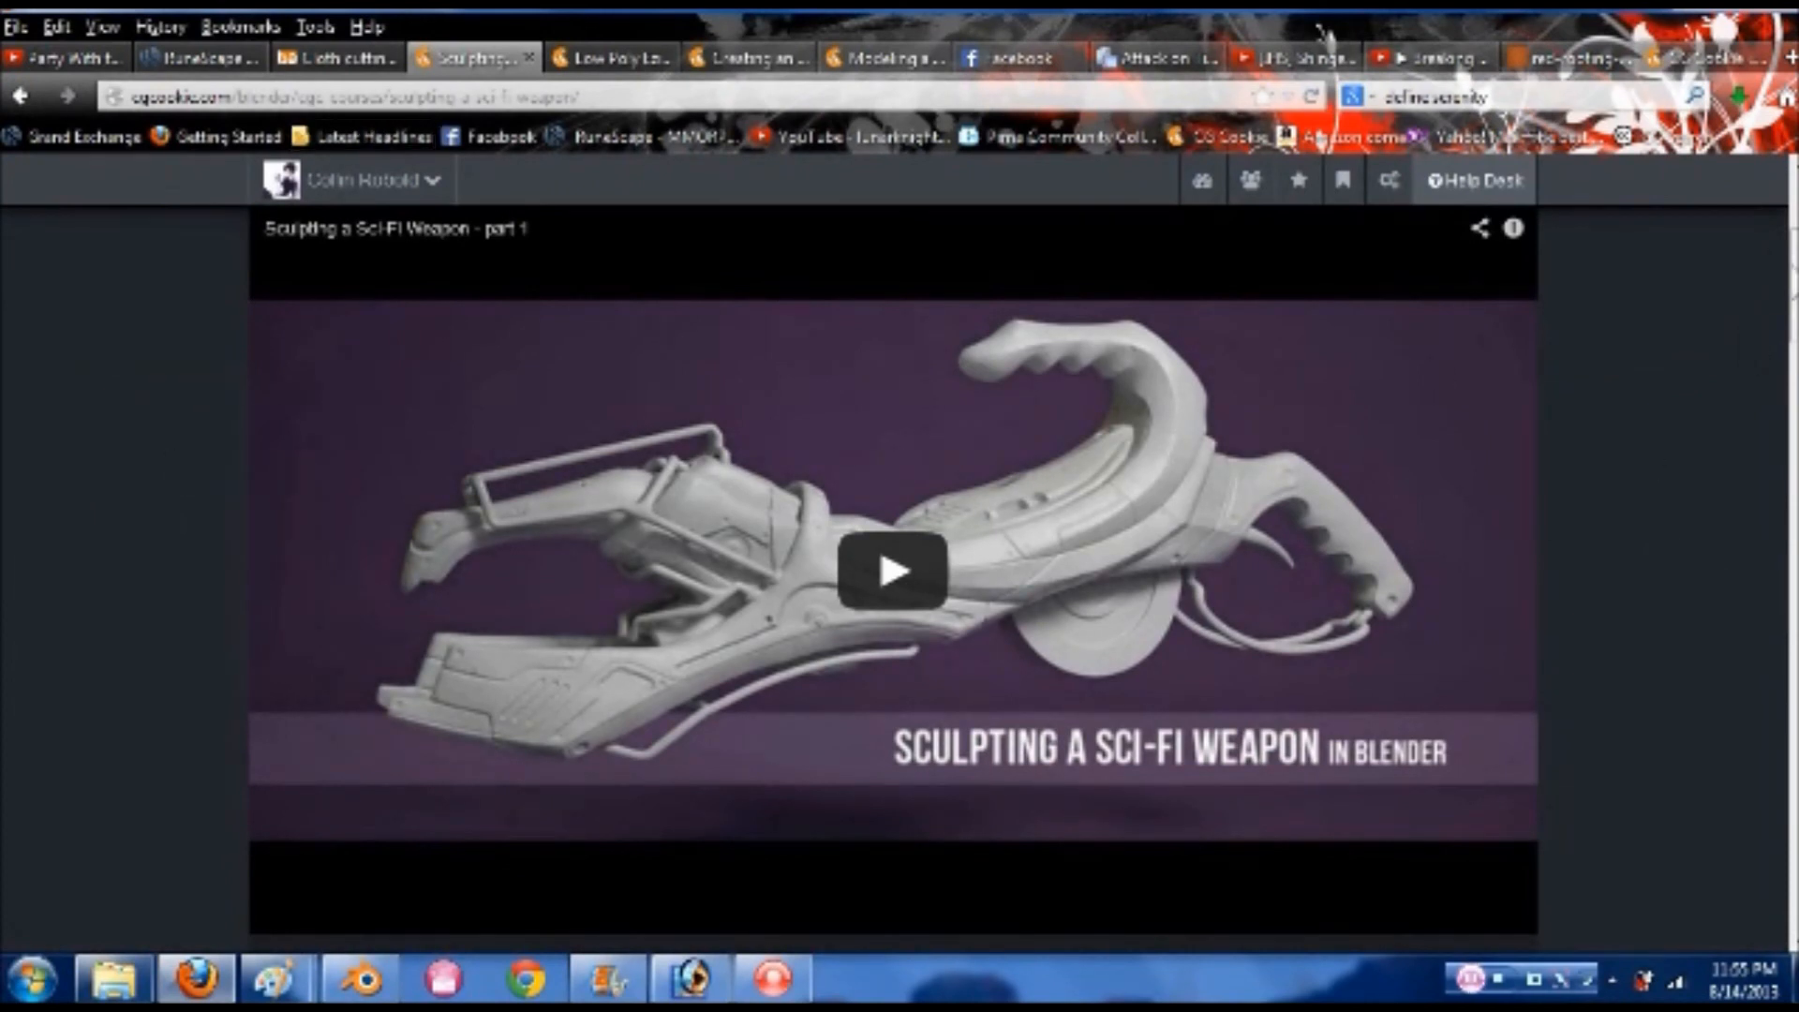
pyautogui.scroll(3, 1738, 236)
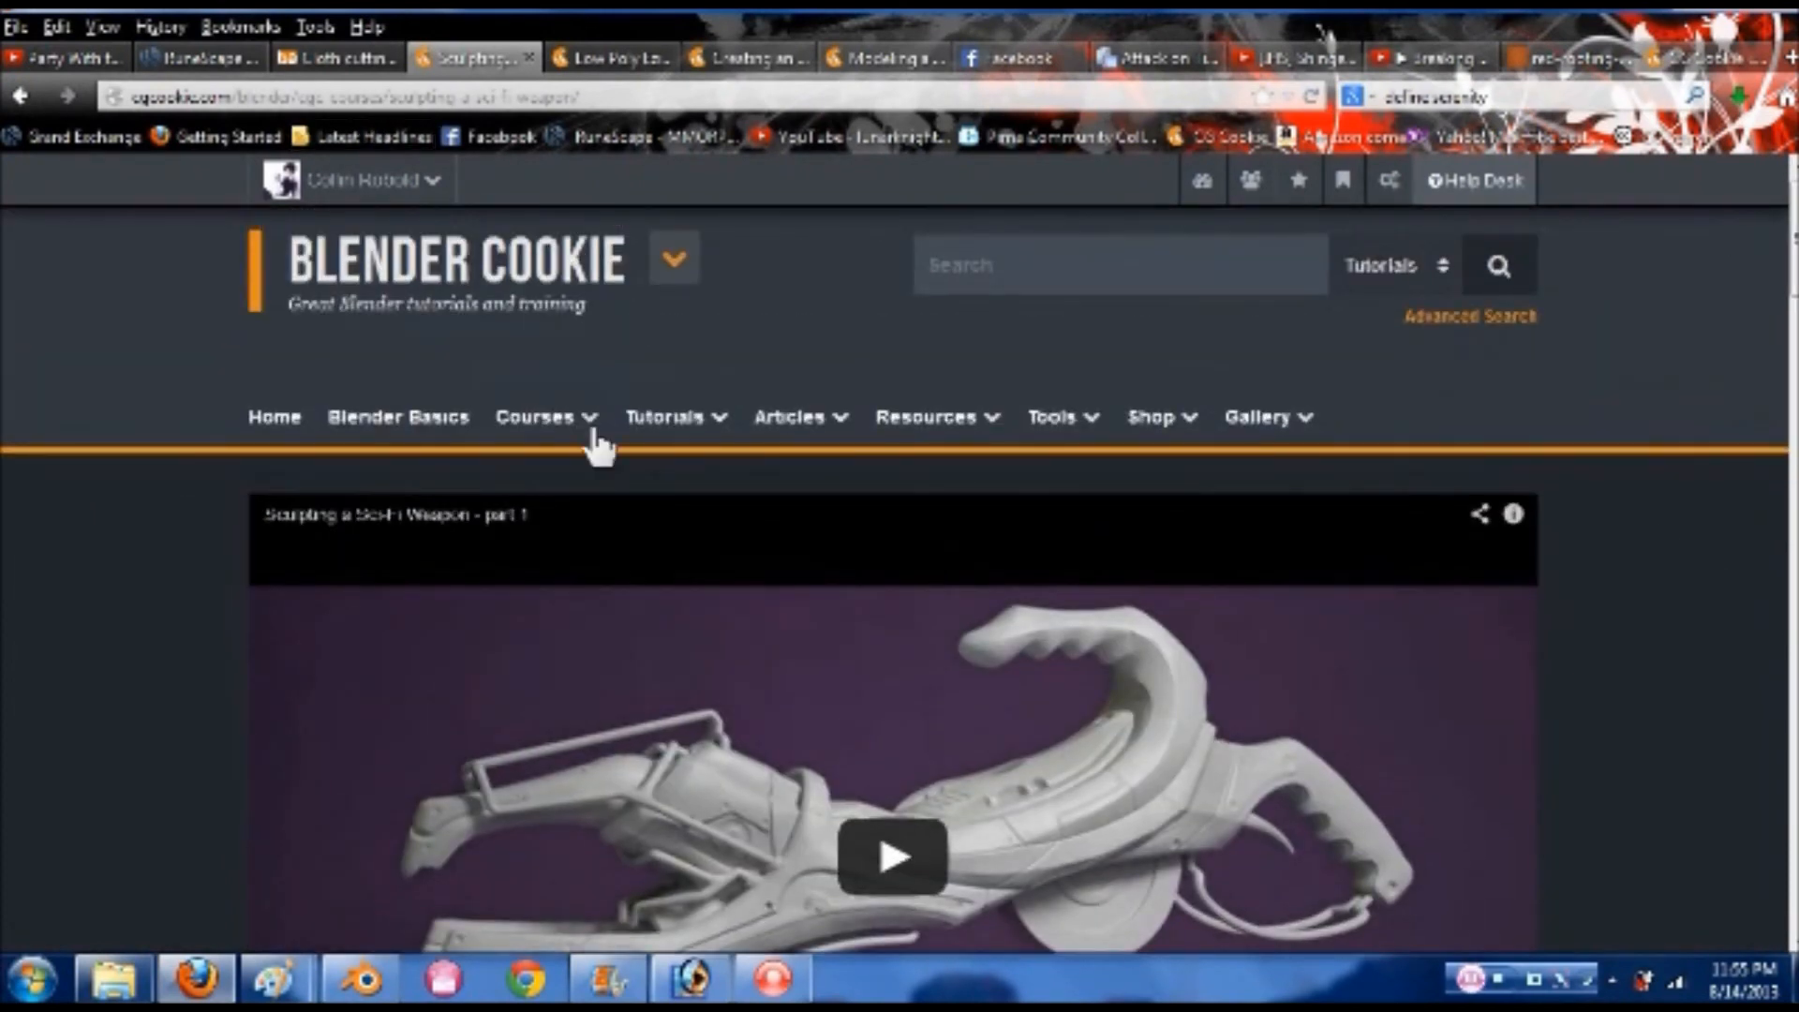
pyautogui.scroll(-2, 691, 369)
pyautogui.moveTo(687, 267)
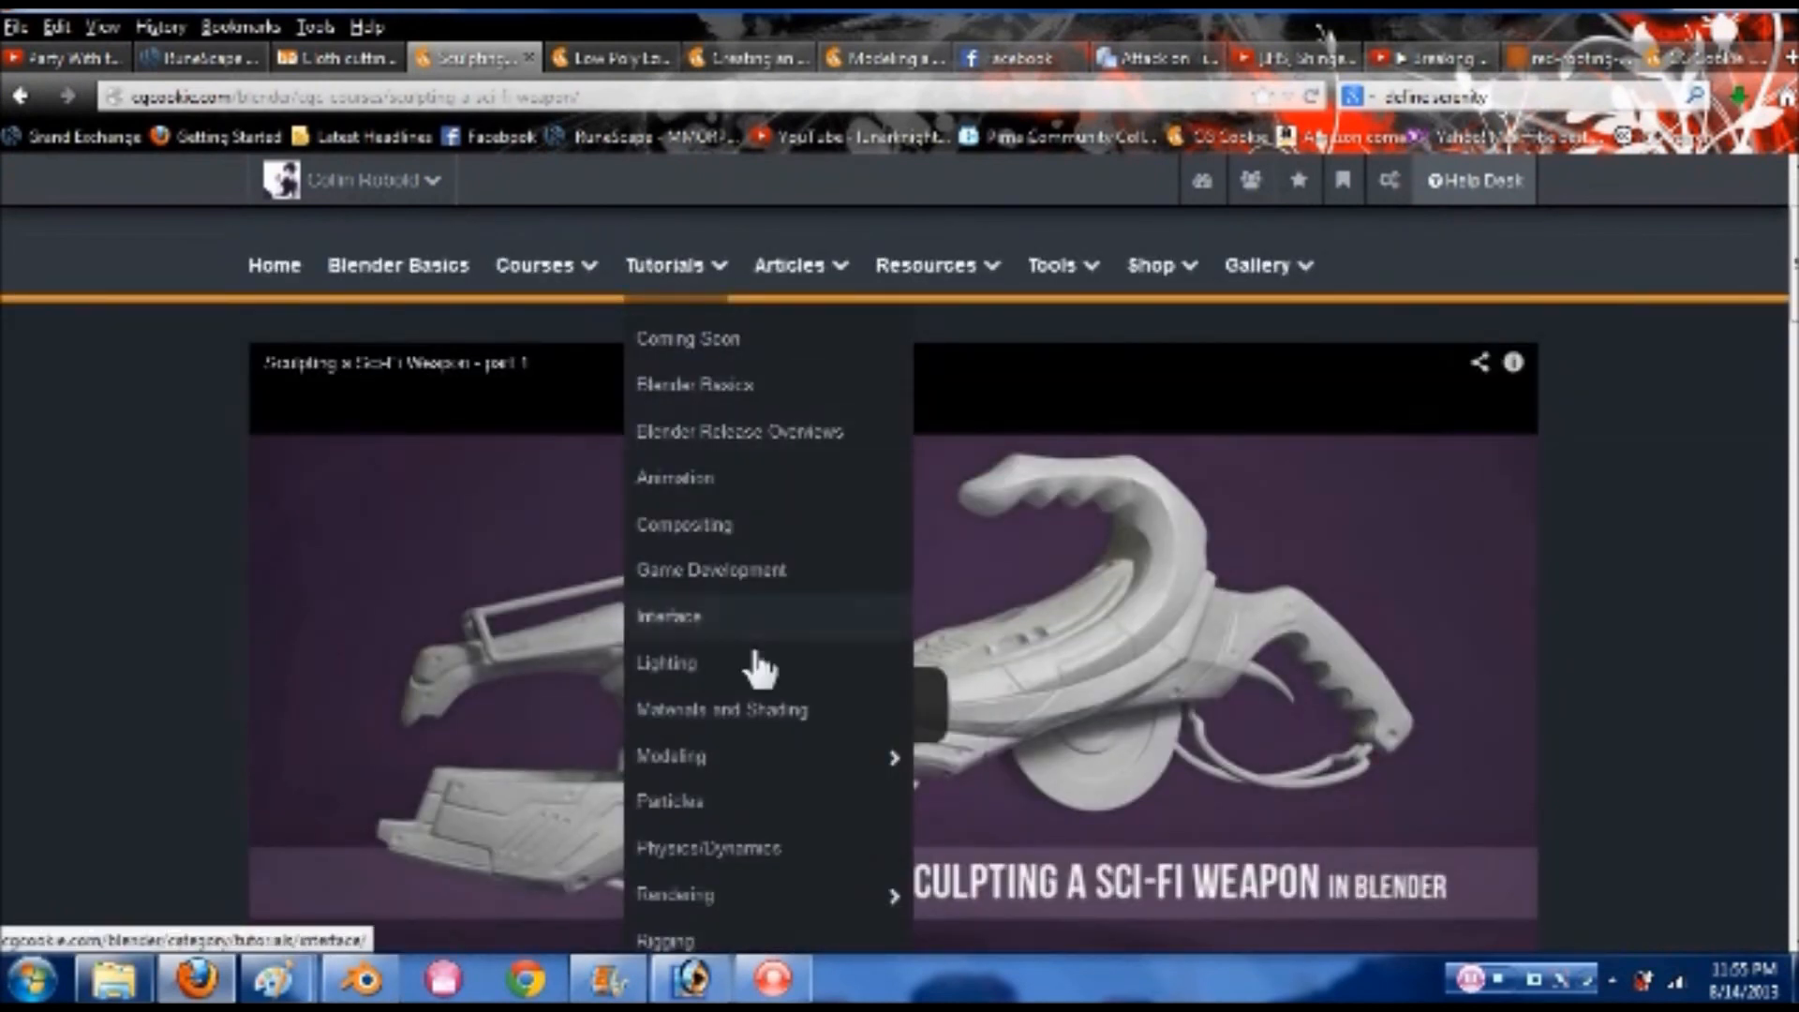
pyautogui.moveTo(723, 757)
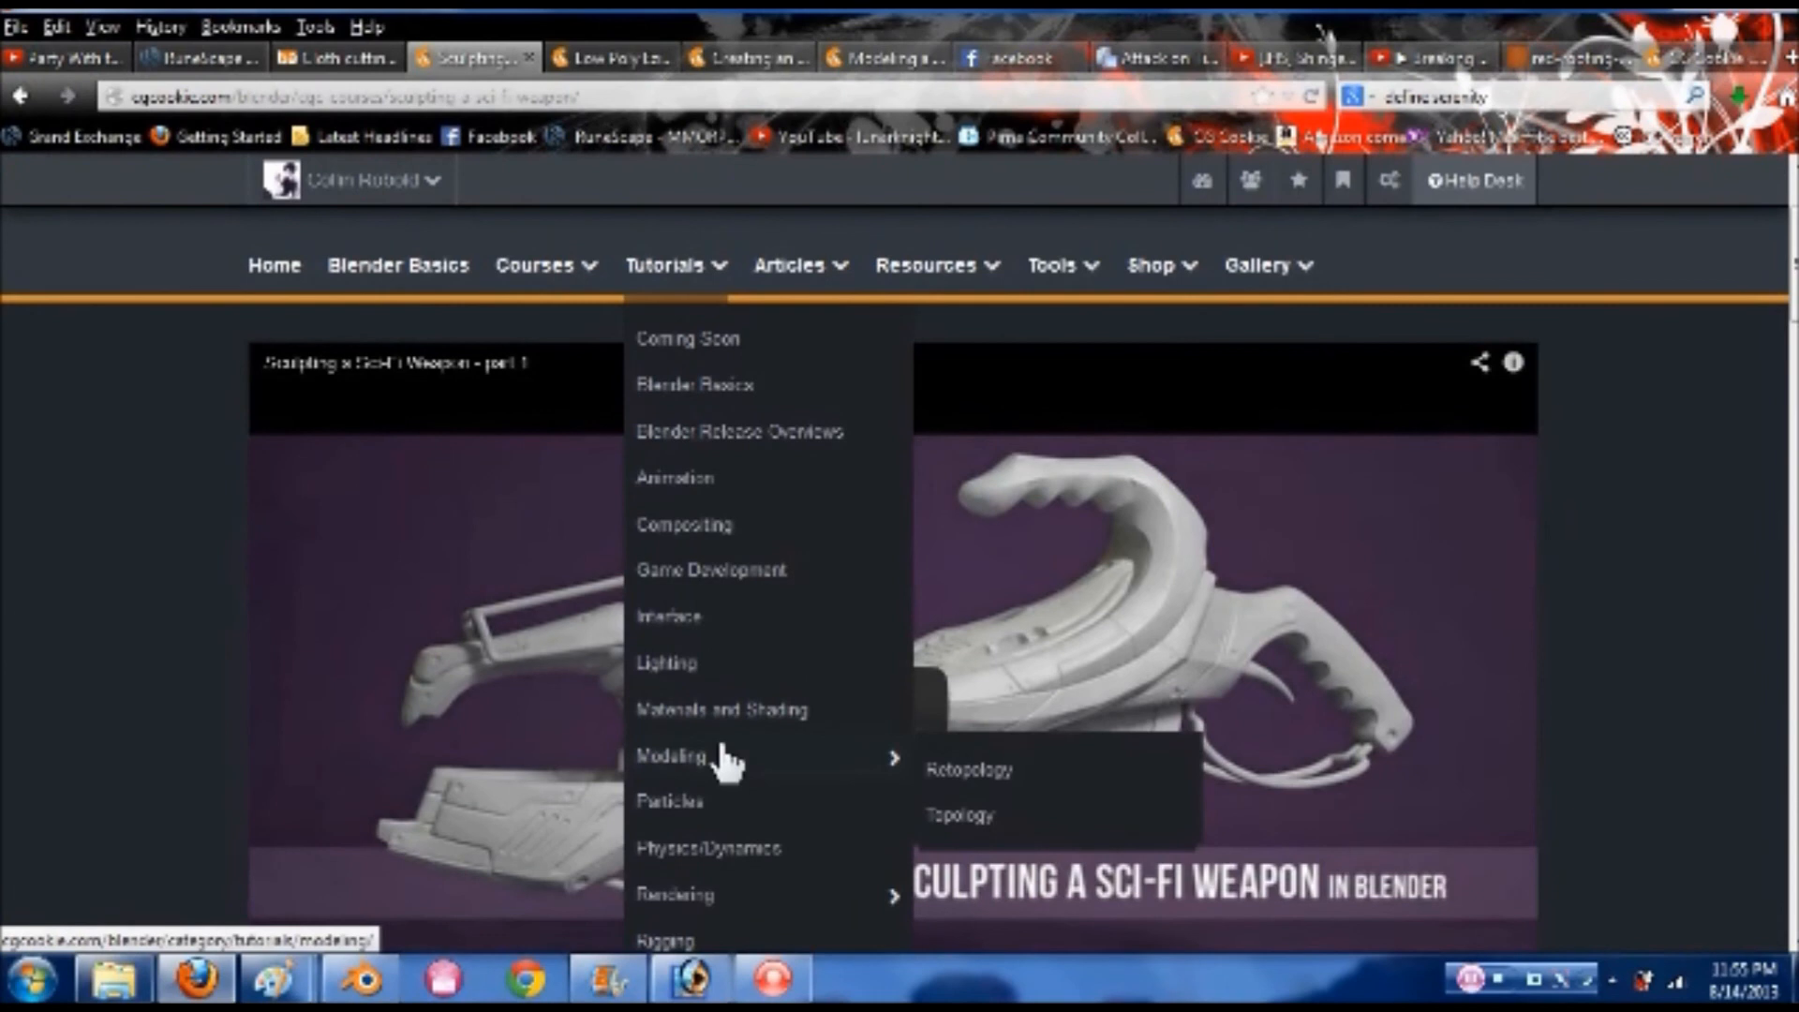
pyautogui.moveTo(548, 272)
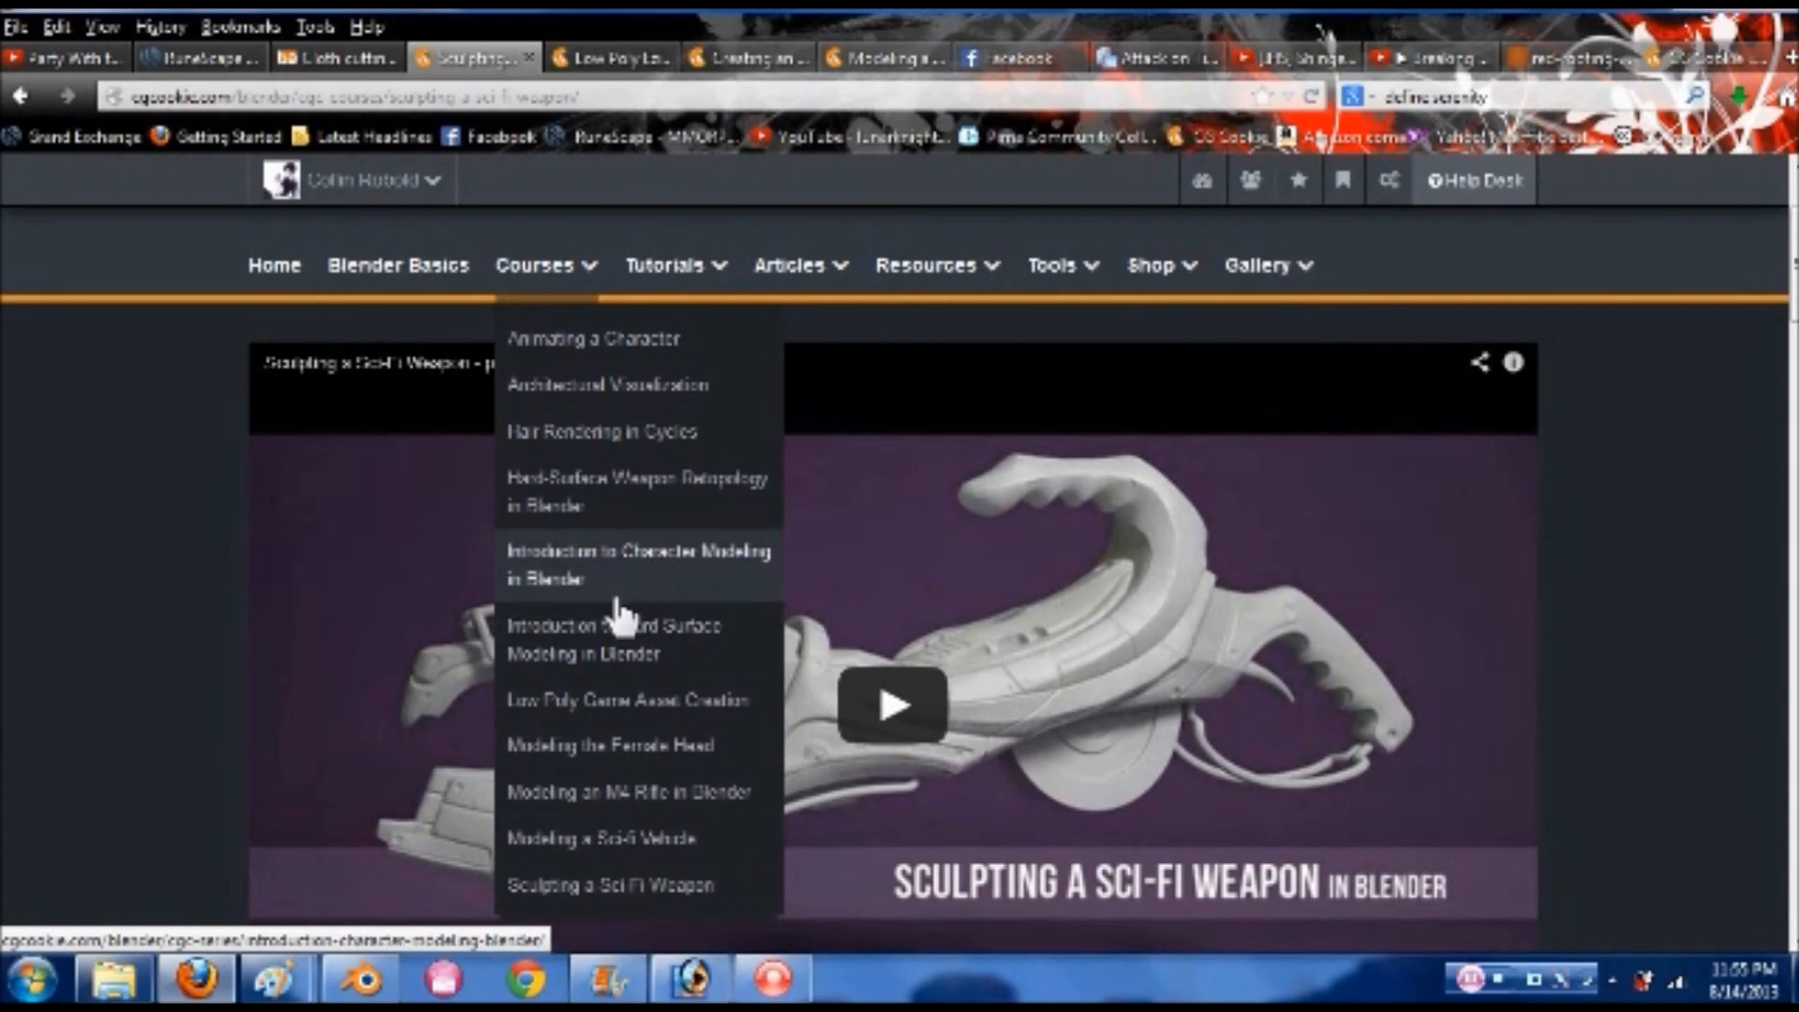
pyautogui.moveTo(932, 271)
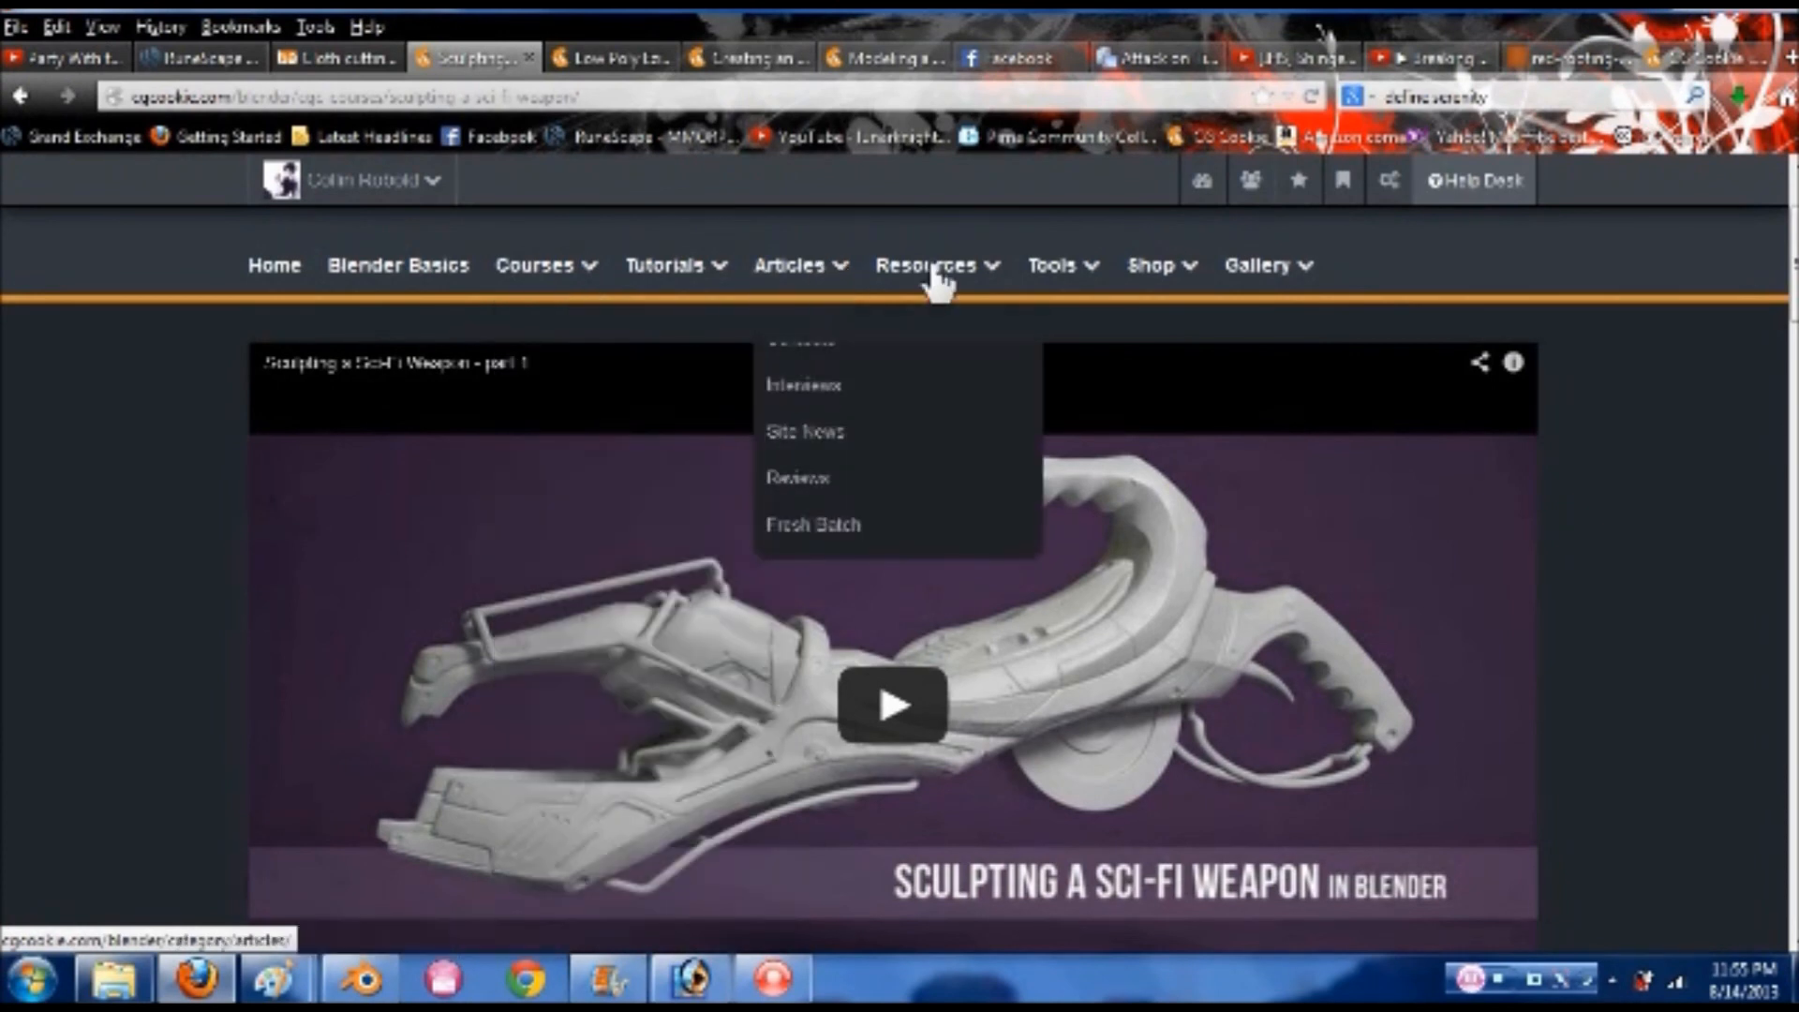
pyautogui.moveTo(1083, 279)
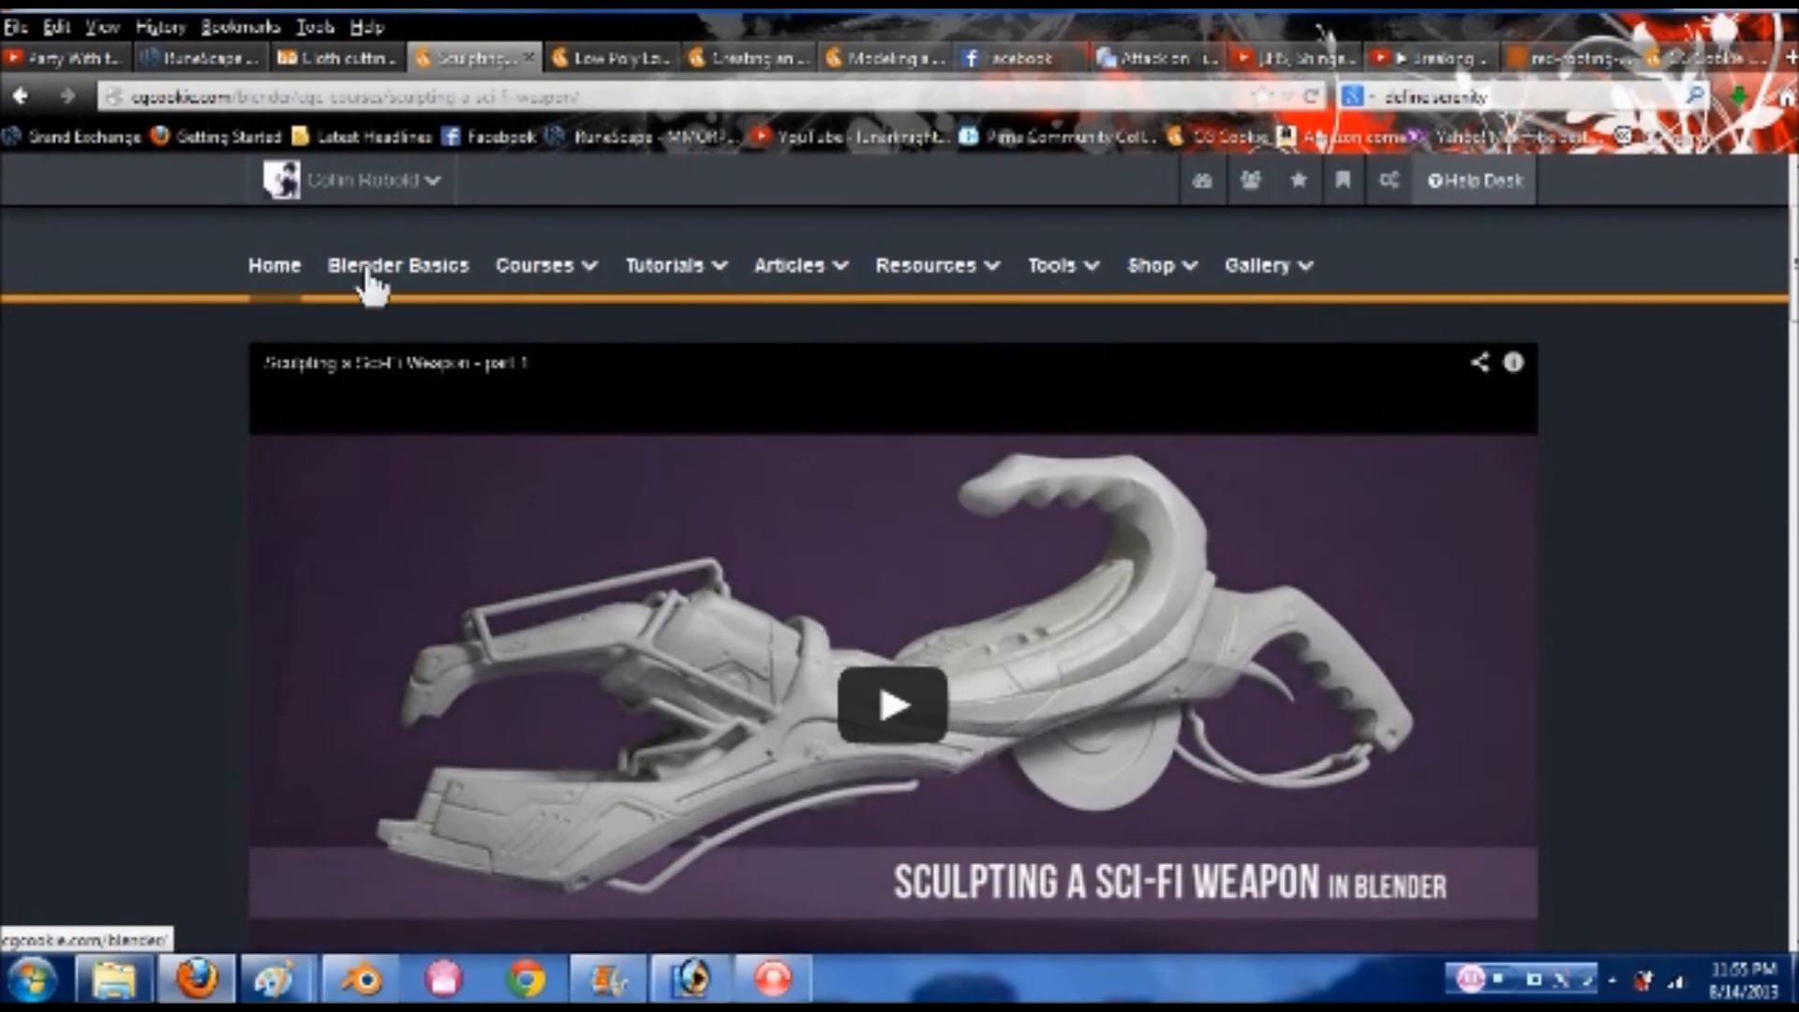
# - Examine the Sculpting a Sci-Fi Weapon course's lesson list, description and images
pyautogui.scroll(-10, 172, 473)
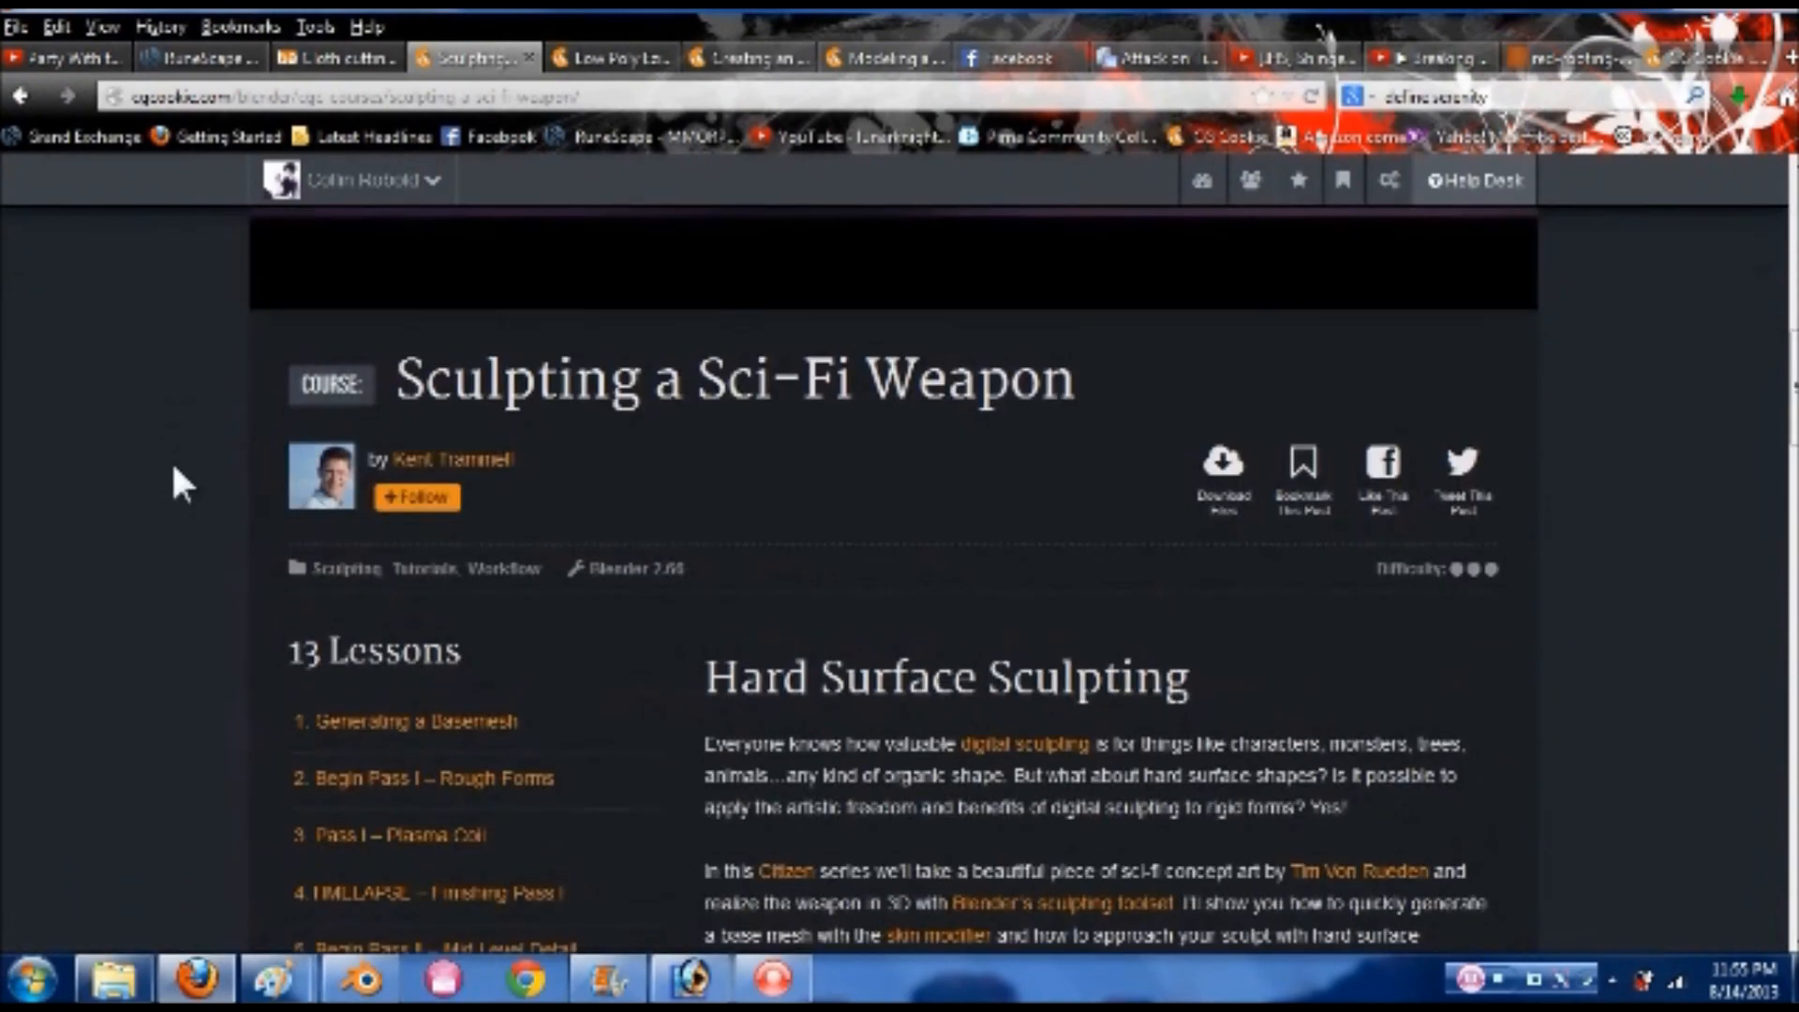
pyautogui.scroll(9, 171, 469)
pyautogui.scroll(-15, 175, 482)
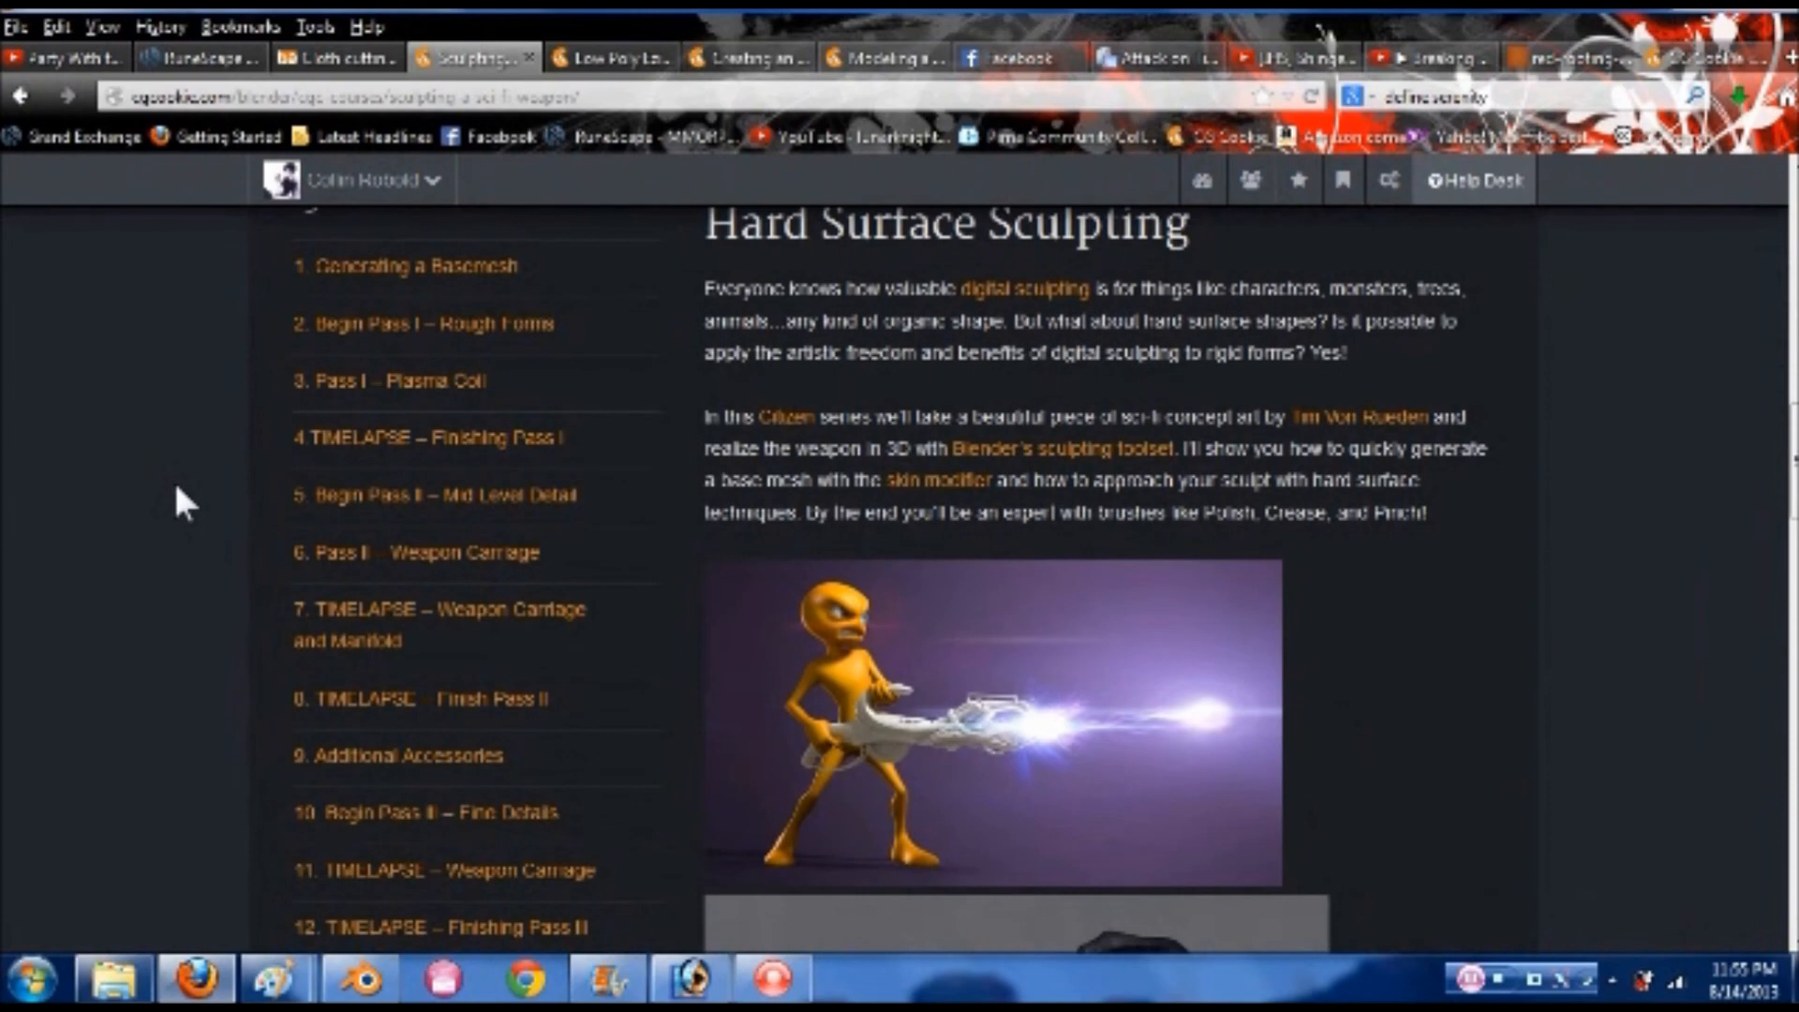
pyautogui.scroll(10, 176, 490)
pyautogui.scroll(-13, 177, 489)
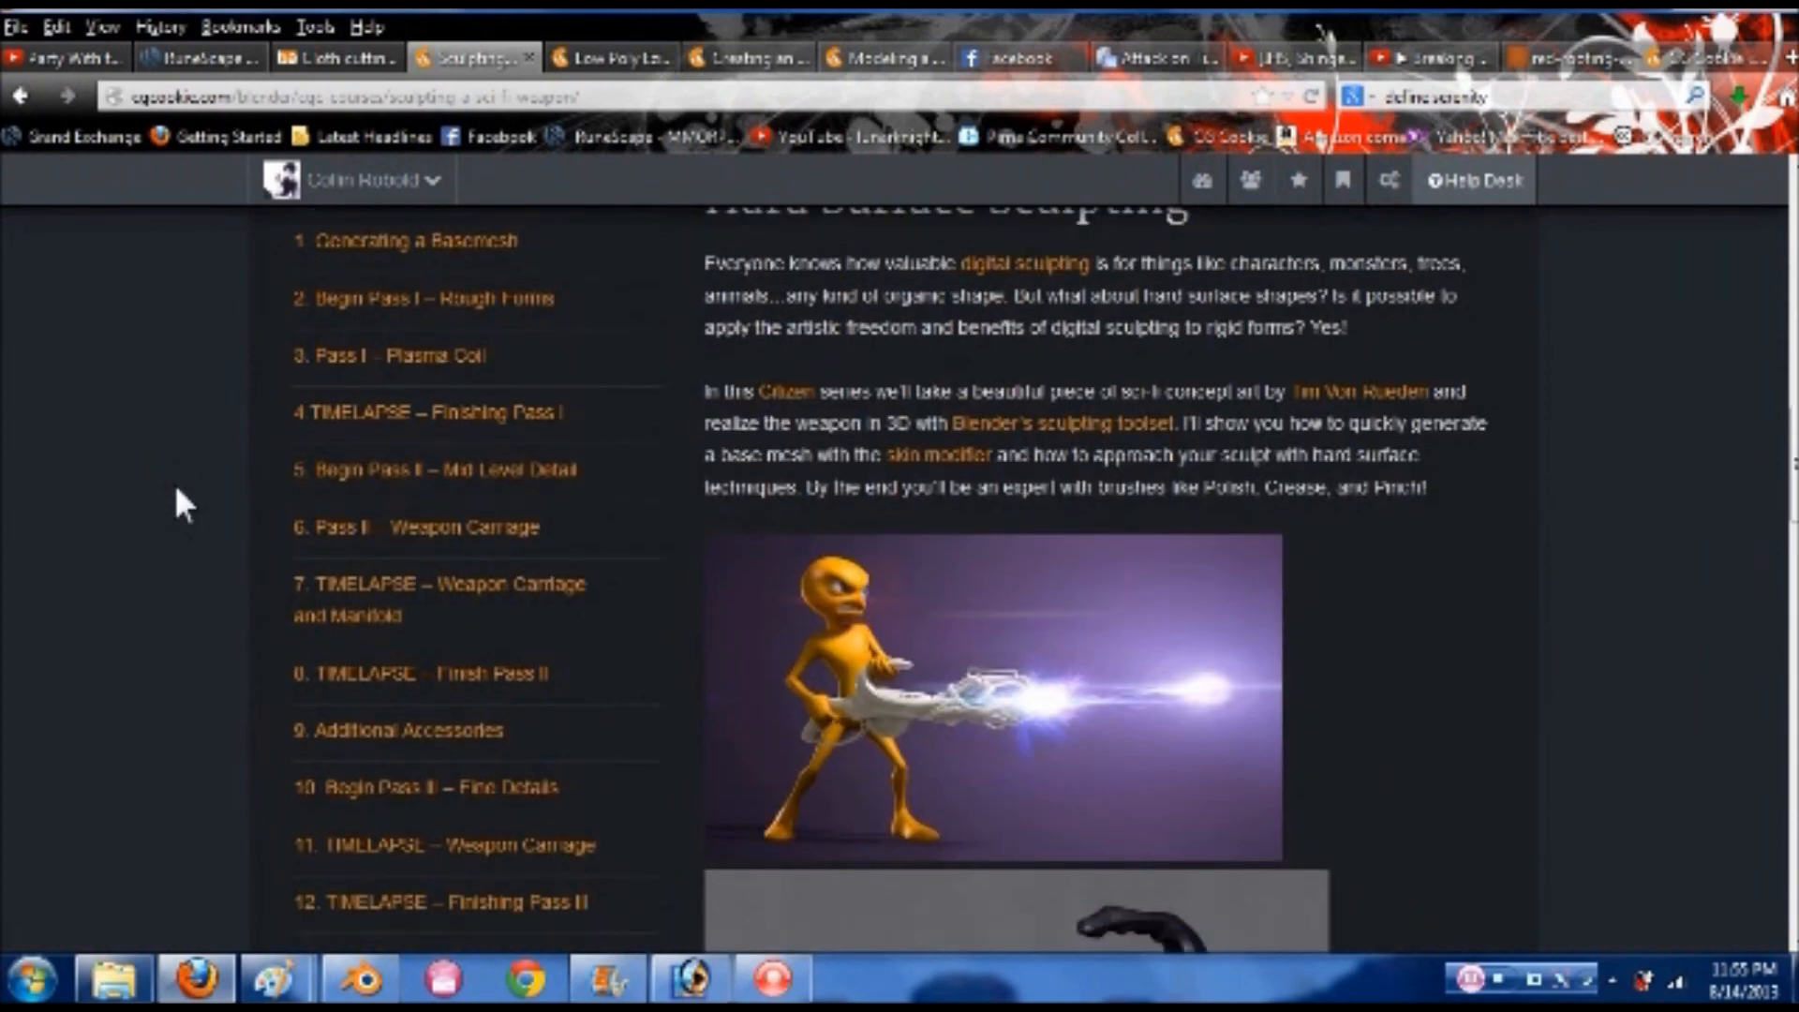
pyautogui.scroll(-3, 177, 496)
pyautogui.scroll(14, 176, 479)
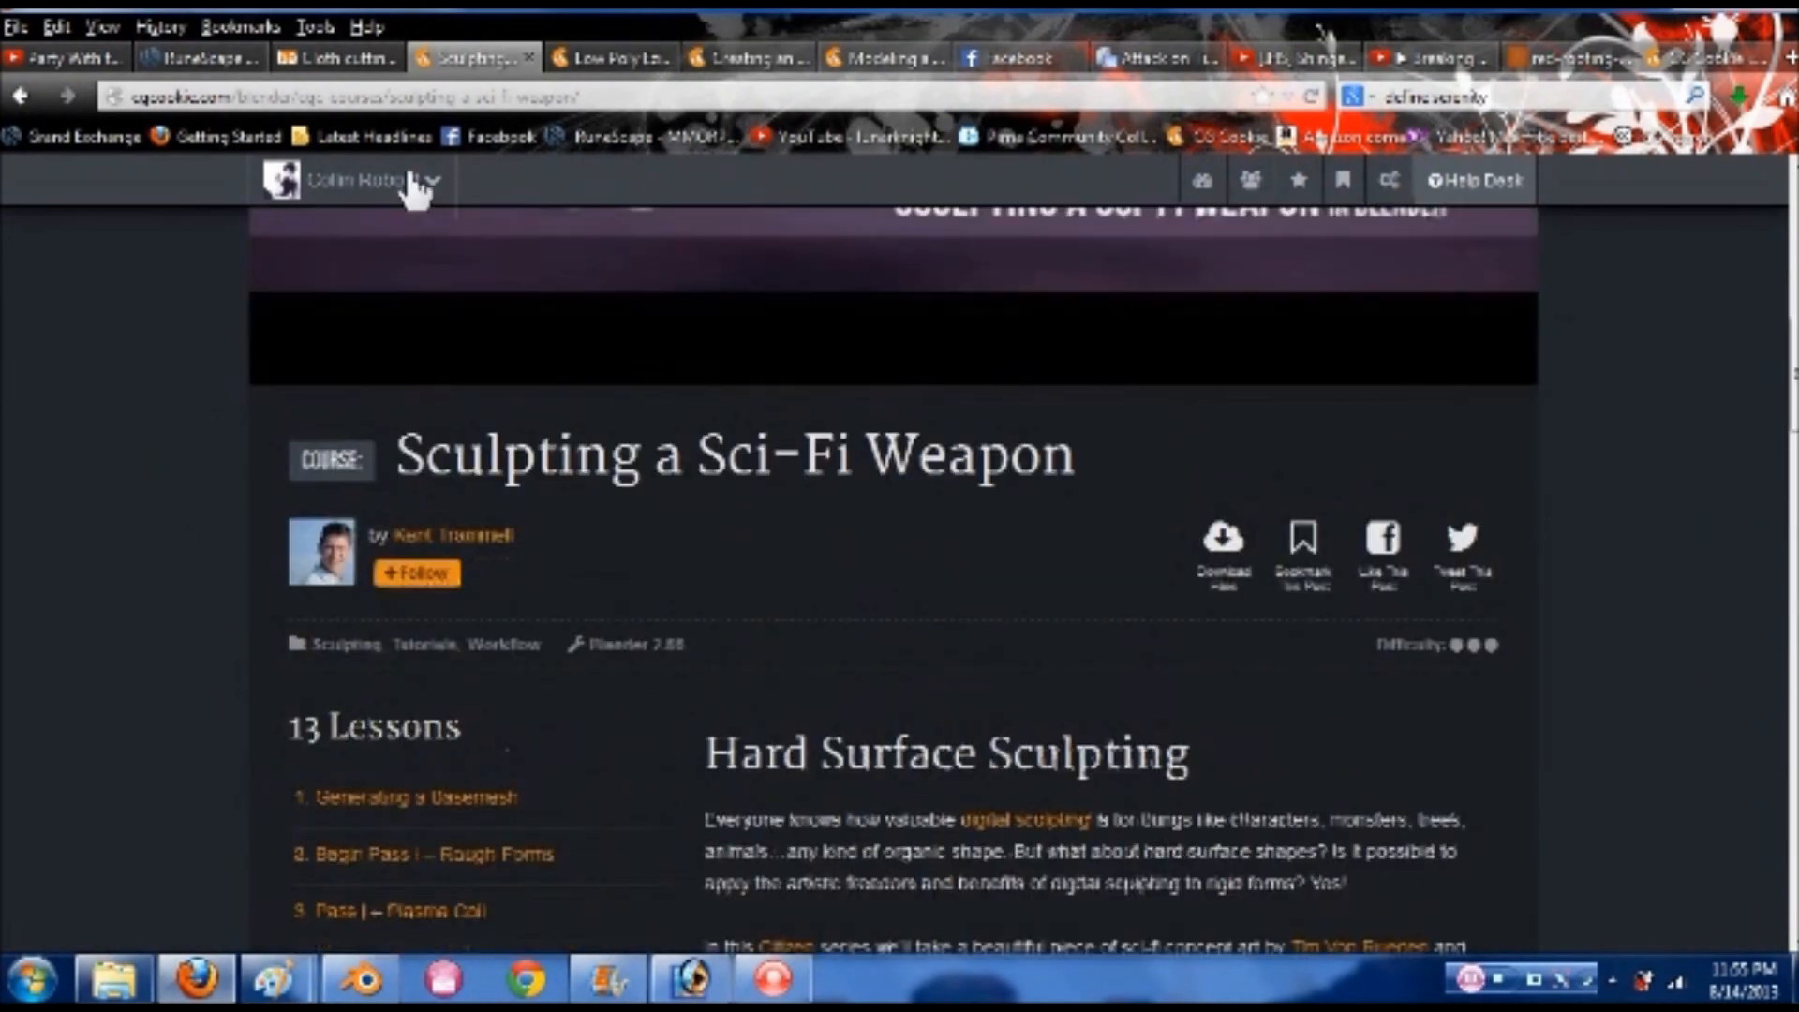
# - View the open pages for the low-poly Assassin's Creed character, Creating an Advanced Face Rig - Part Two, and the sci-fi vehicle modeling course
pyautogui.hotkey('ctrl', 'Tab')
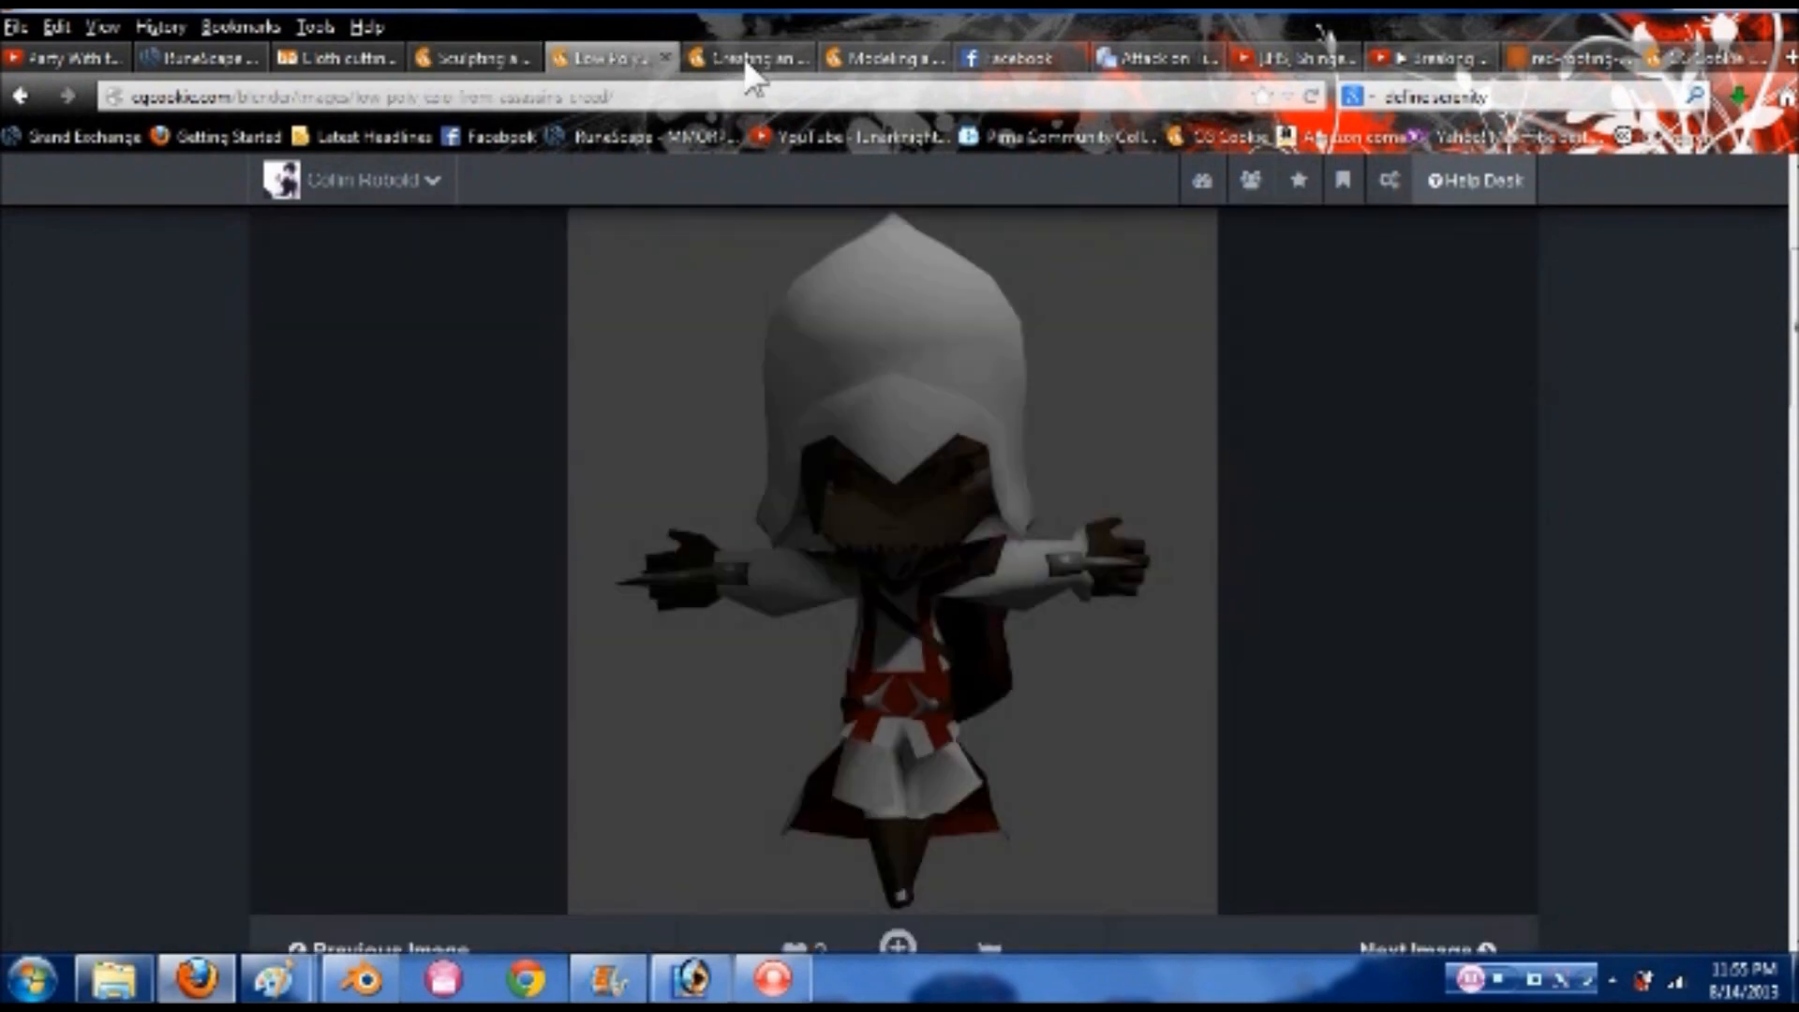
pyautogui.click(747, 60)
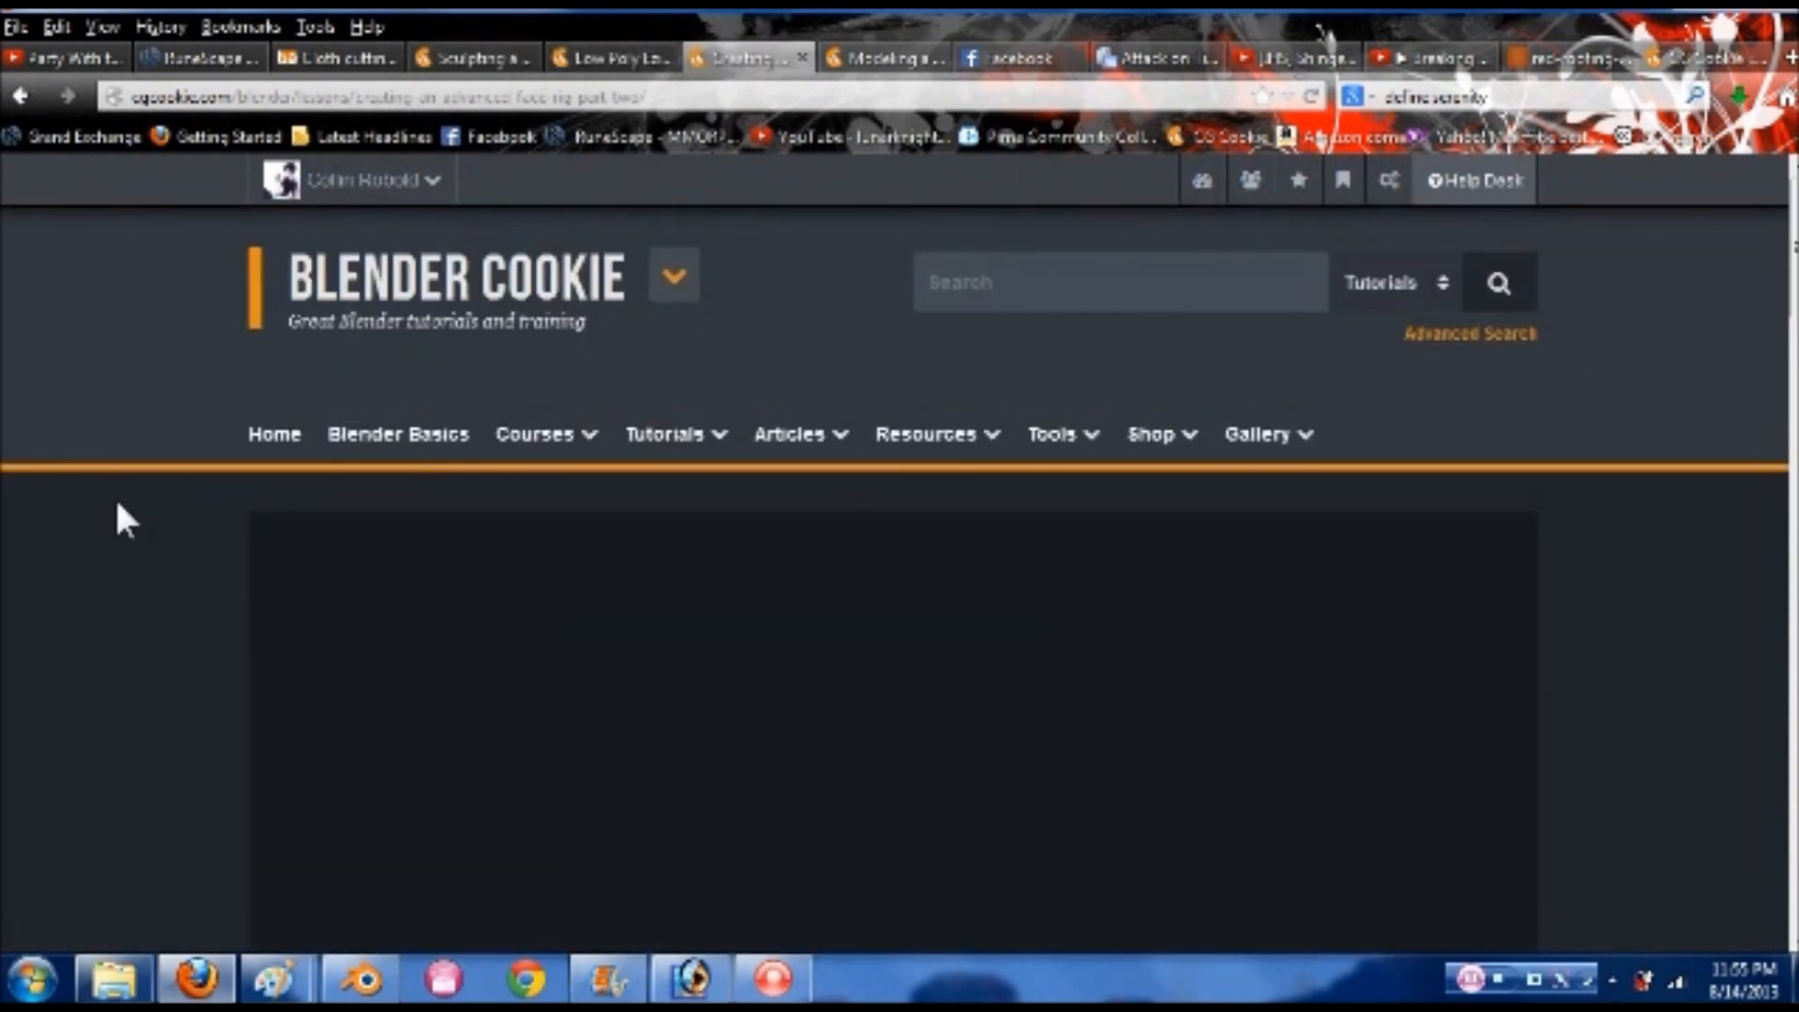
pyautogui.scroll(-4, 127, 520)
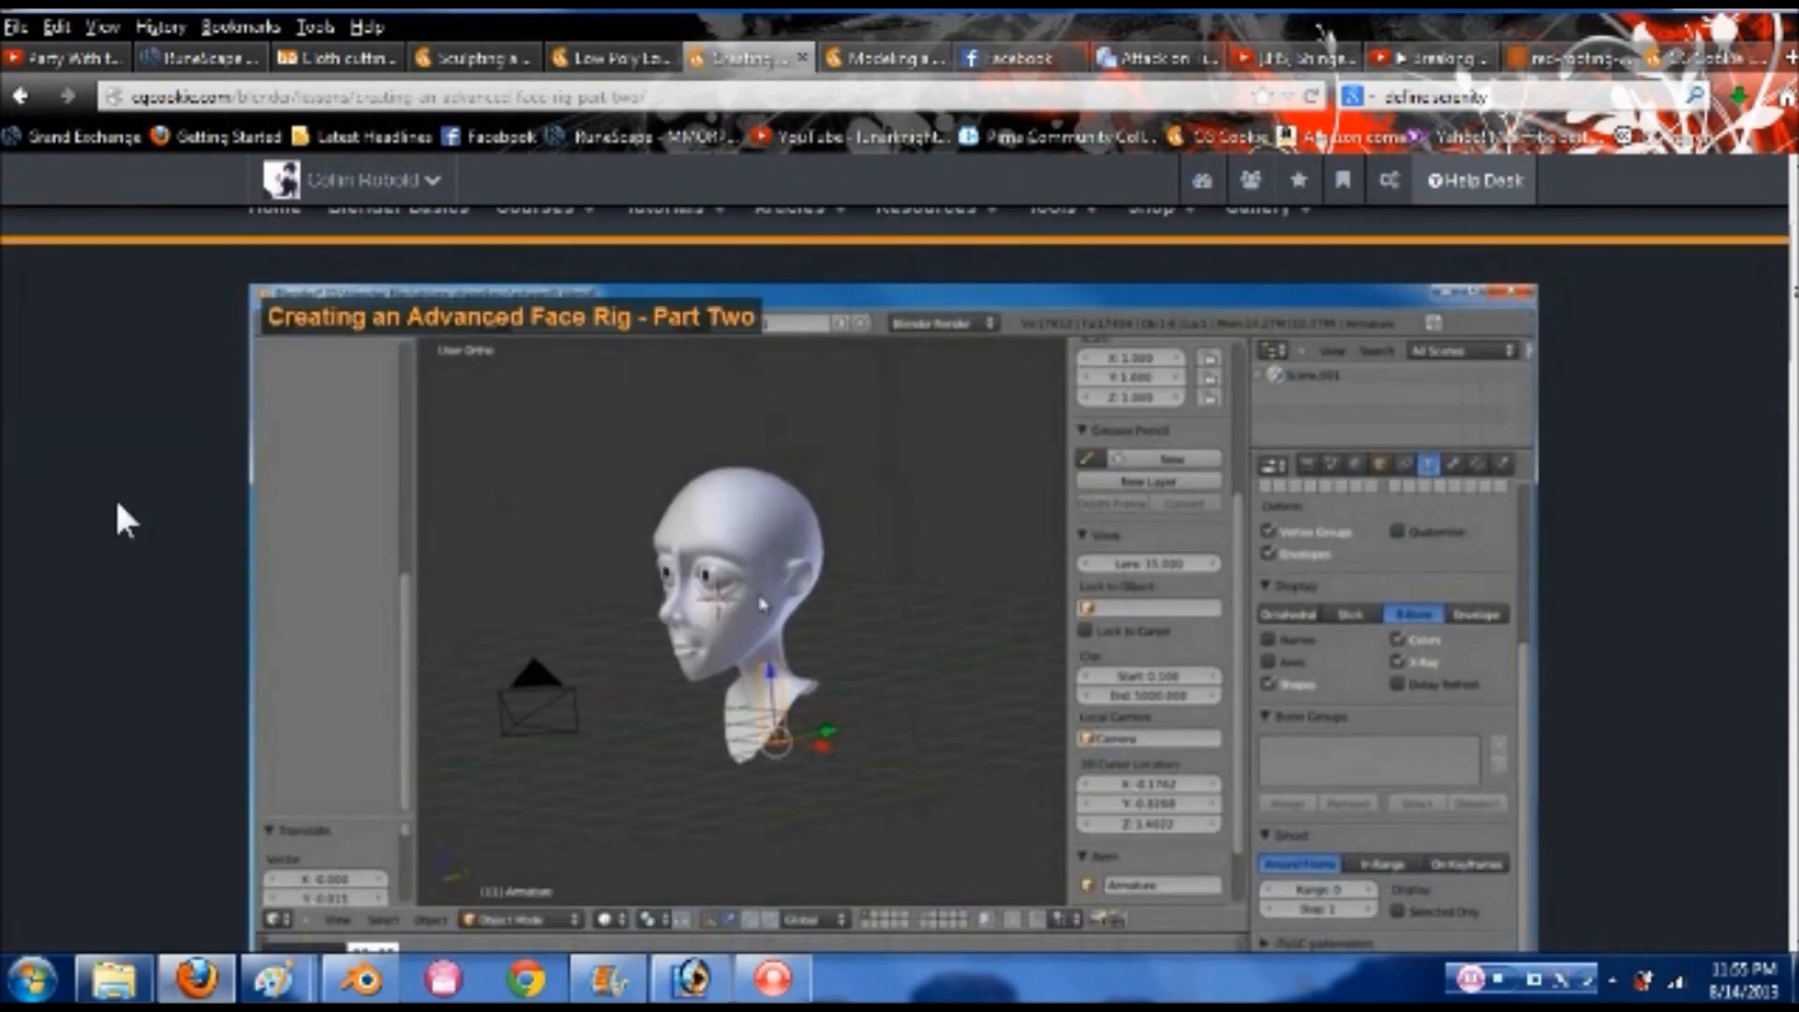
pyautogui.click(900, 66)
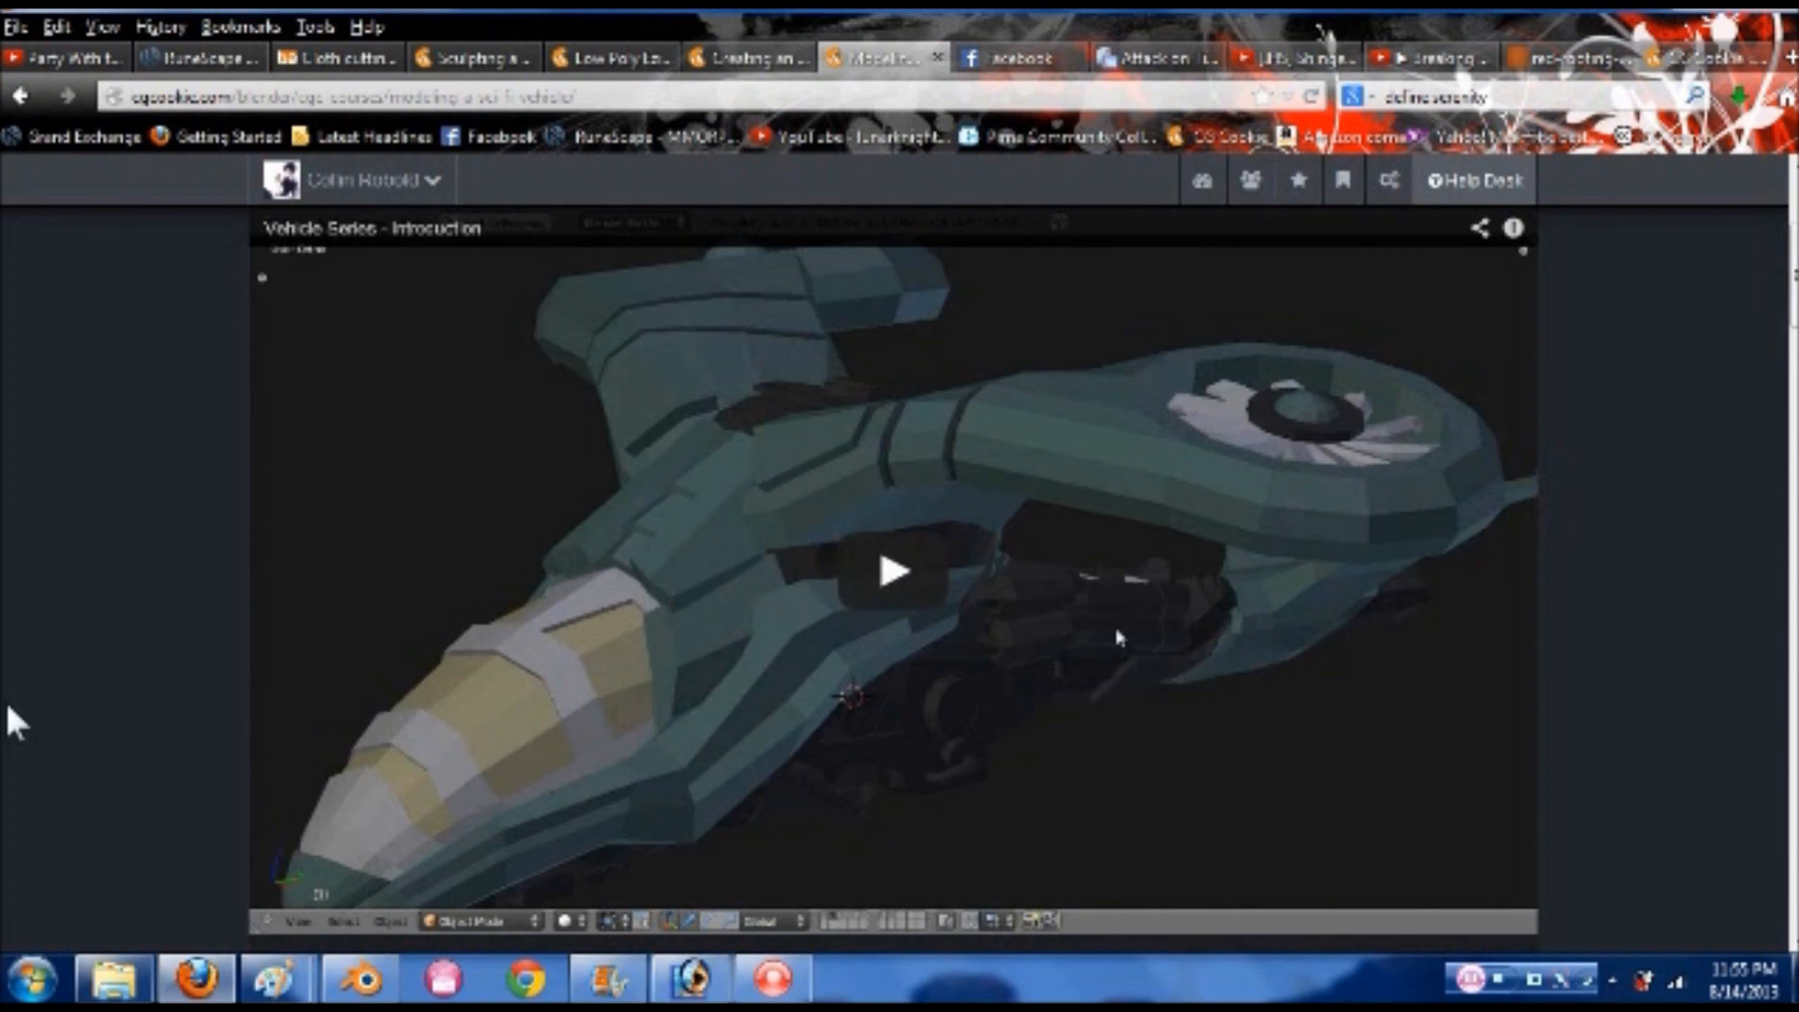
# - Switch to Blender, set the tower stone texture's X repeat to 2, and render the image
pyautogui.click(361, 979)
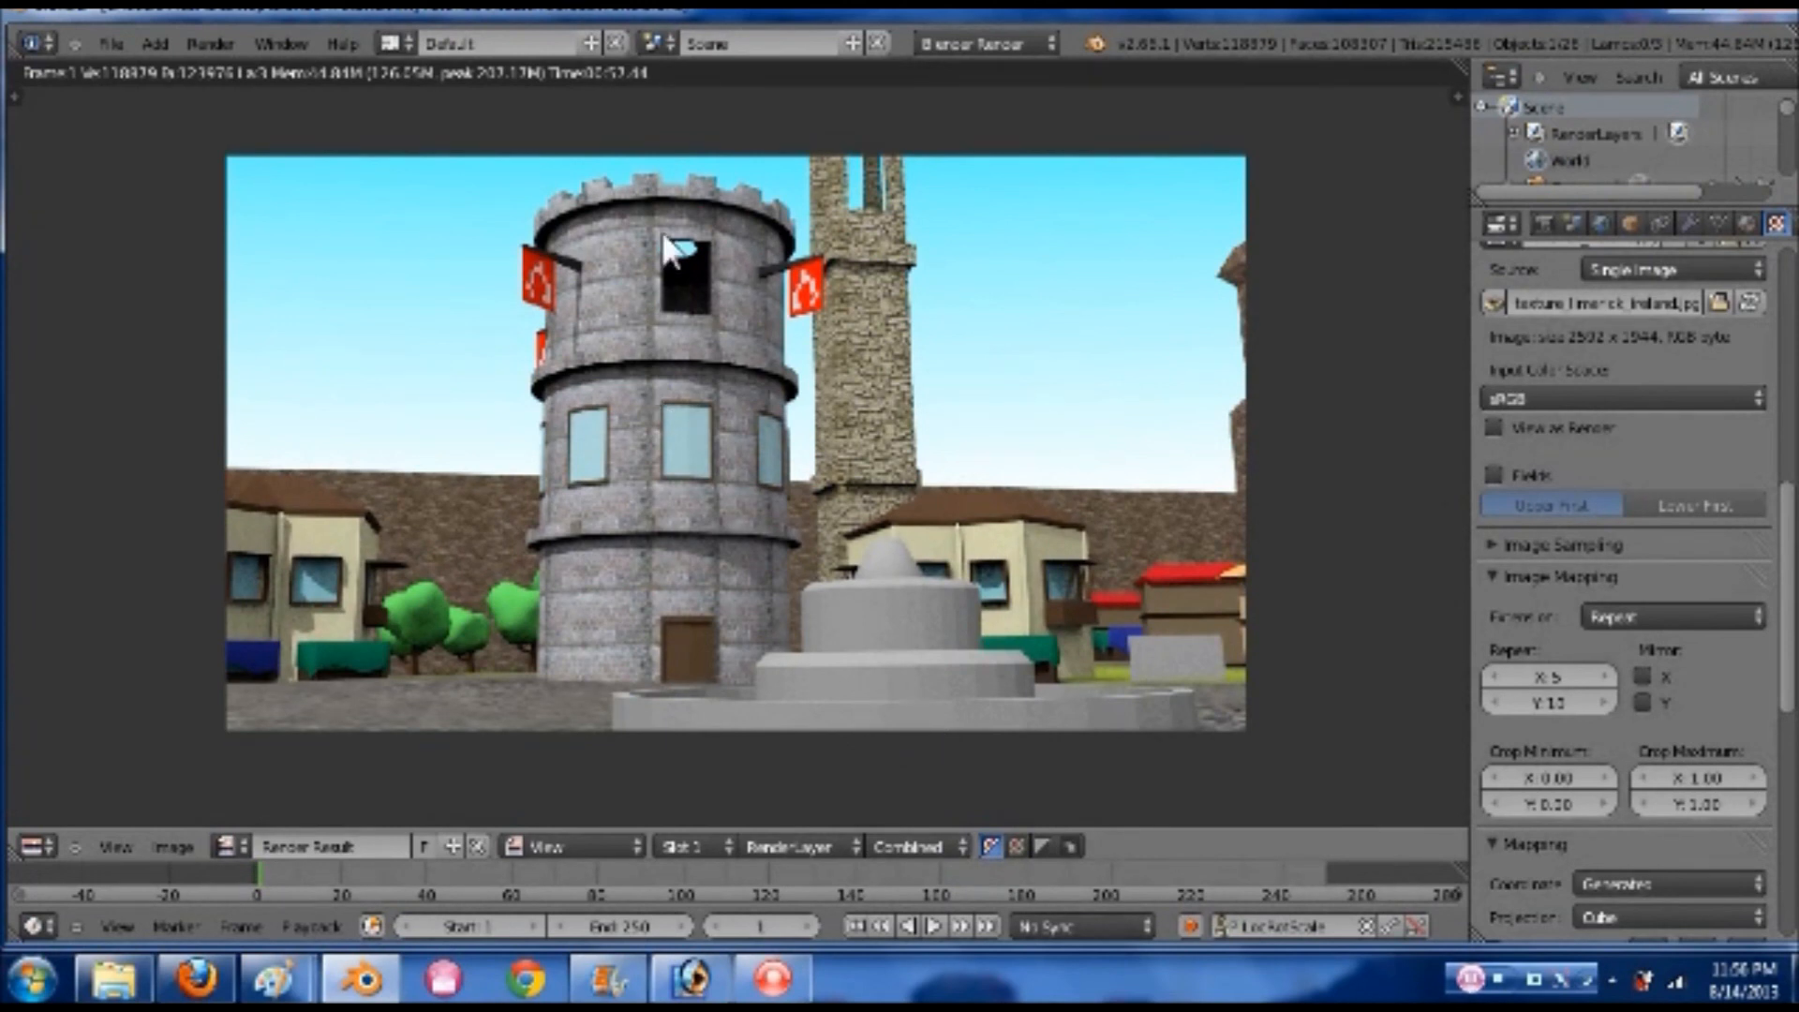
pyautogui.click(1537, 675)
pyautogui.write('2')
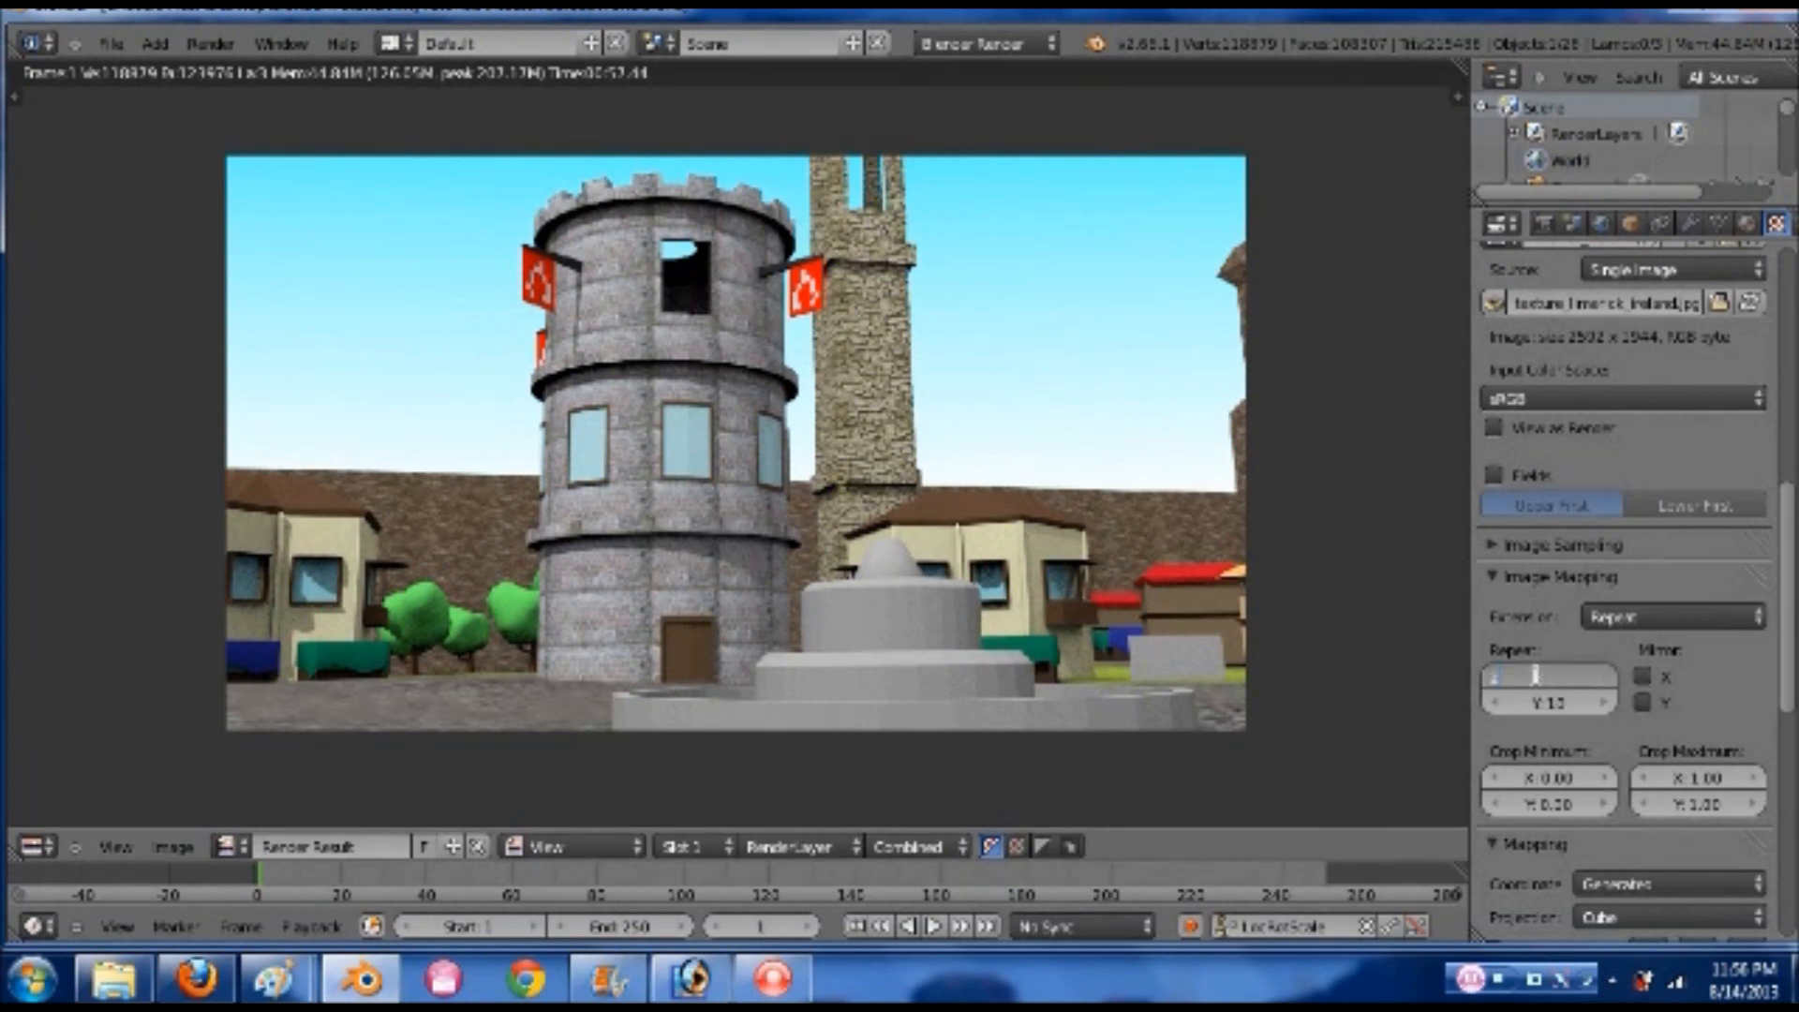
pyautogui.press('Return')
pyautogui.click(212, 43)
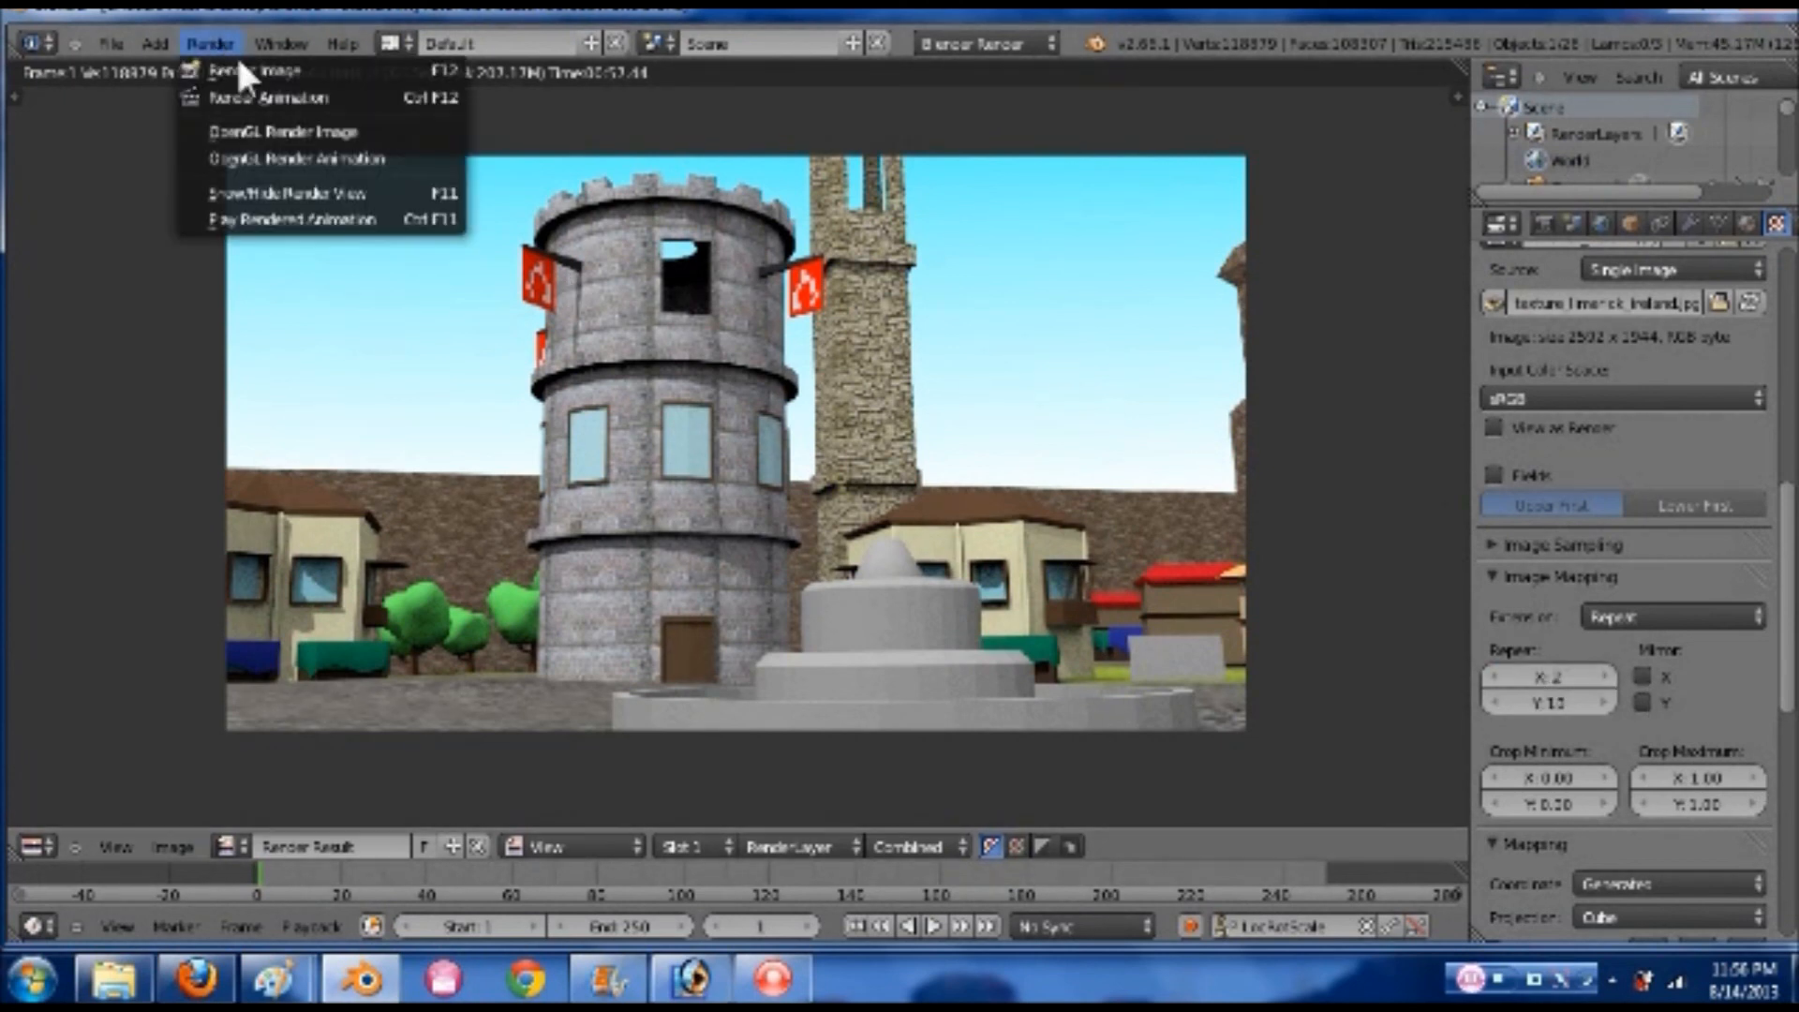
pyautogui.click(241, 67)
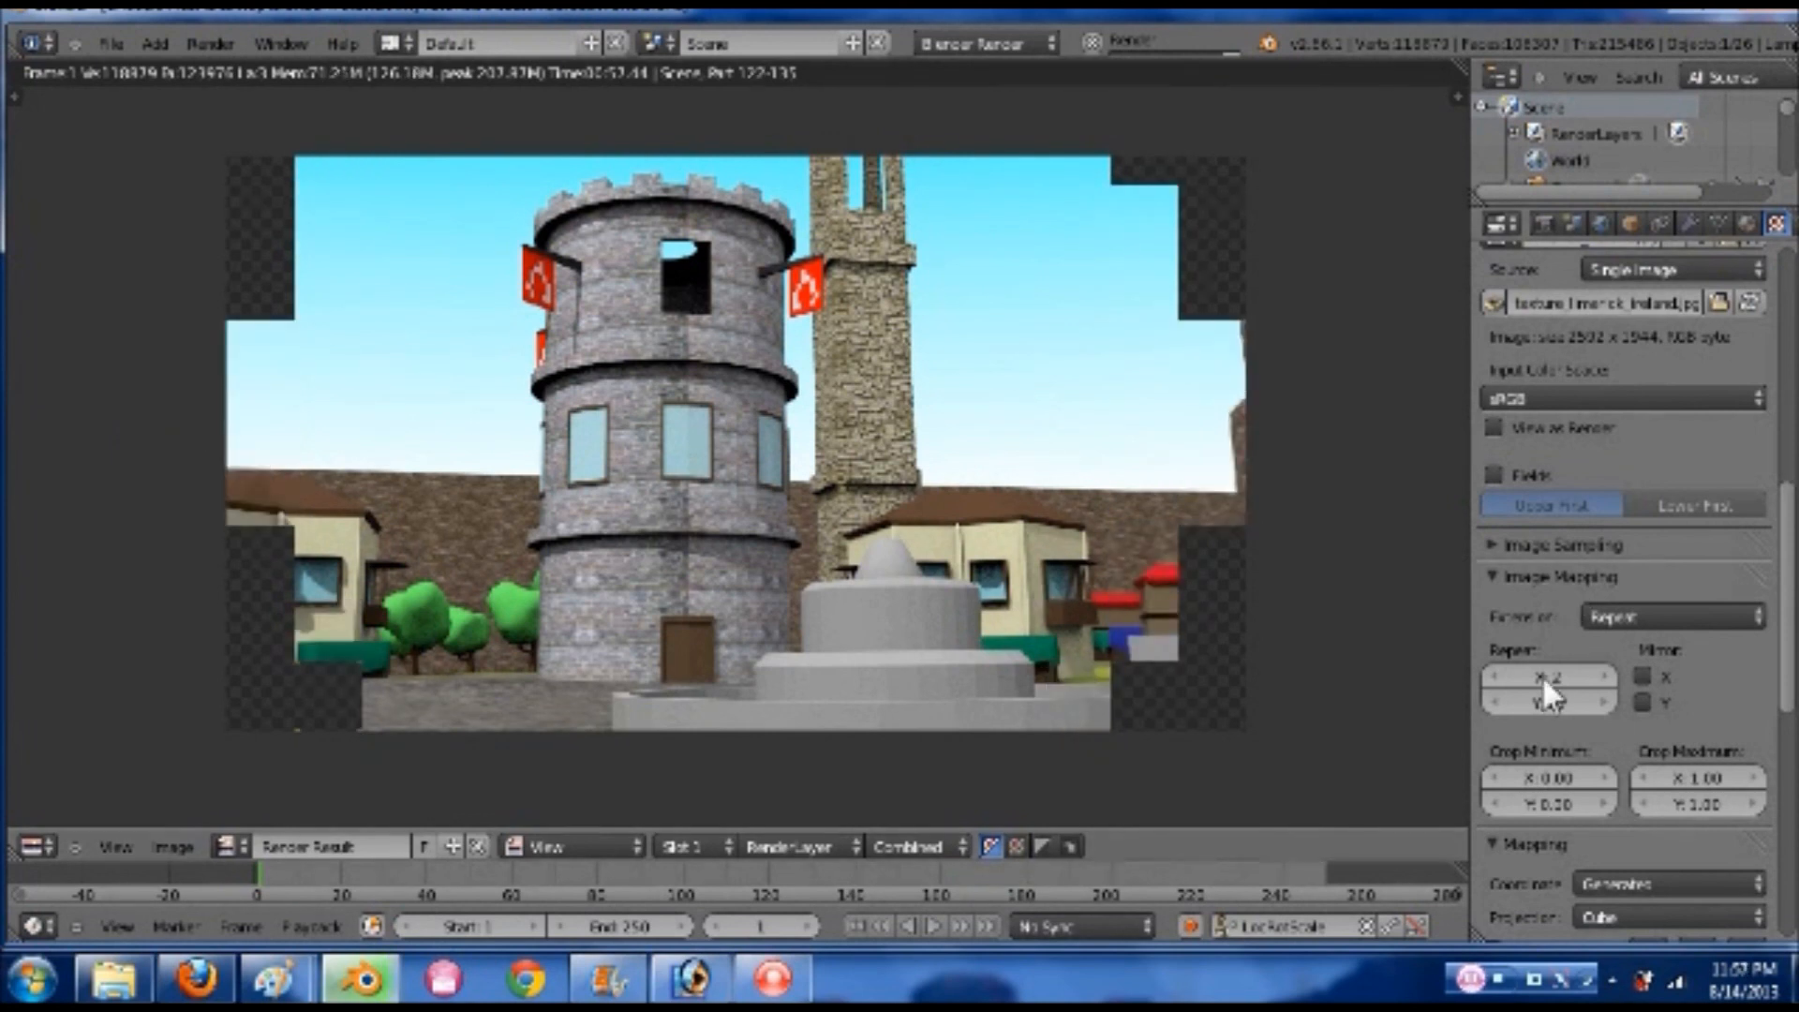
# - Set the tower stone texture's X repeat to 3 and save the file from the 3D view, overwriting the existing version
pyautogui.moveTo(1540, 675); pyautogui.dragTo(1542, 674)
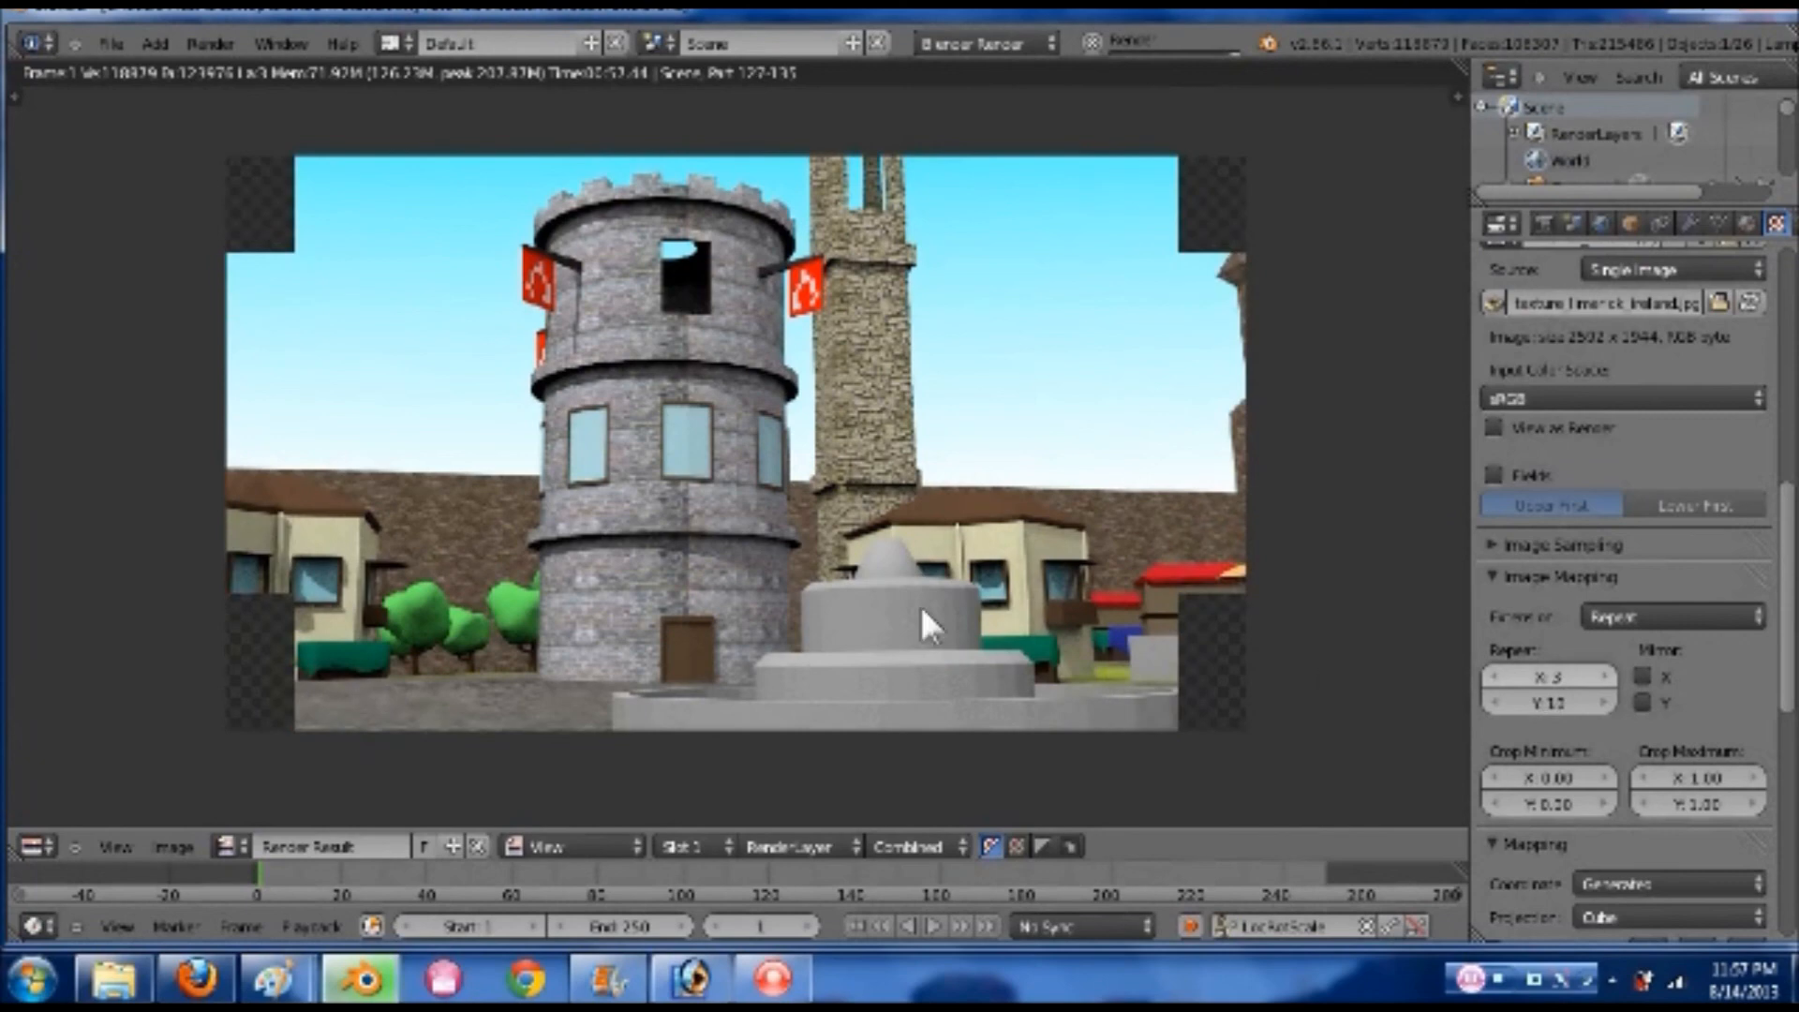
pyautogui.press('Escape')
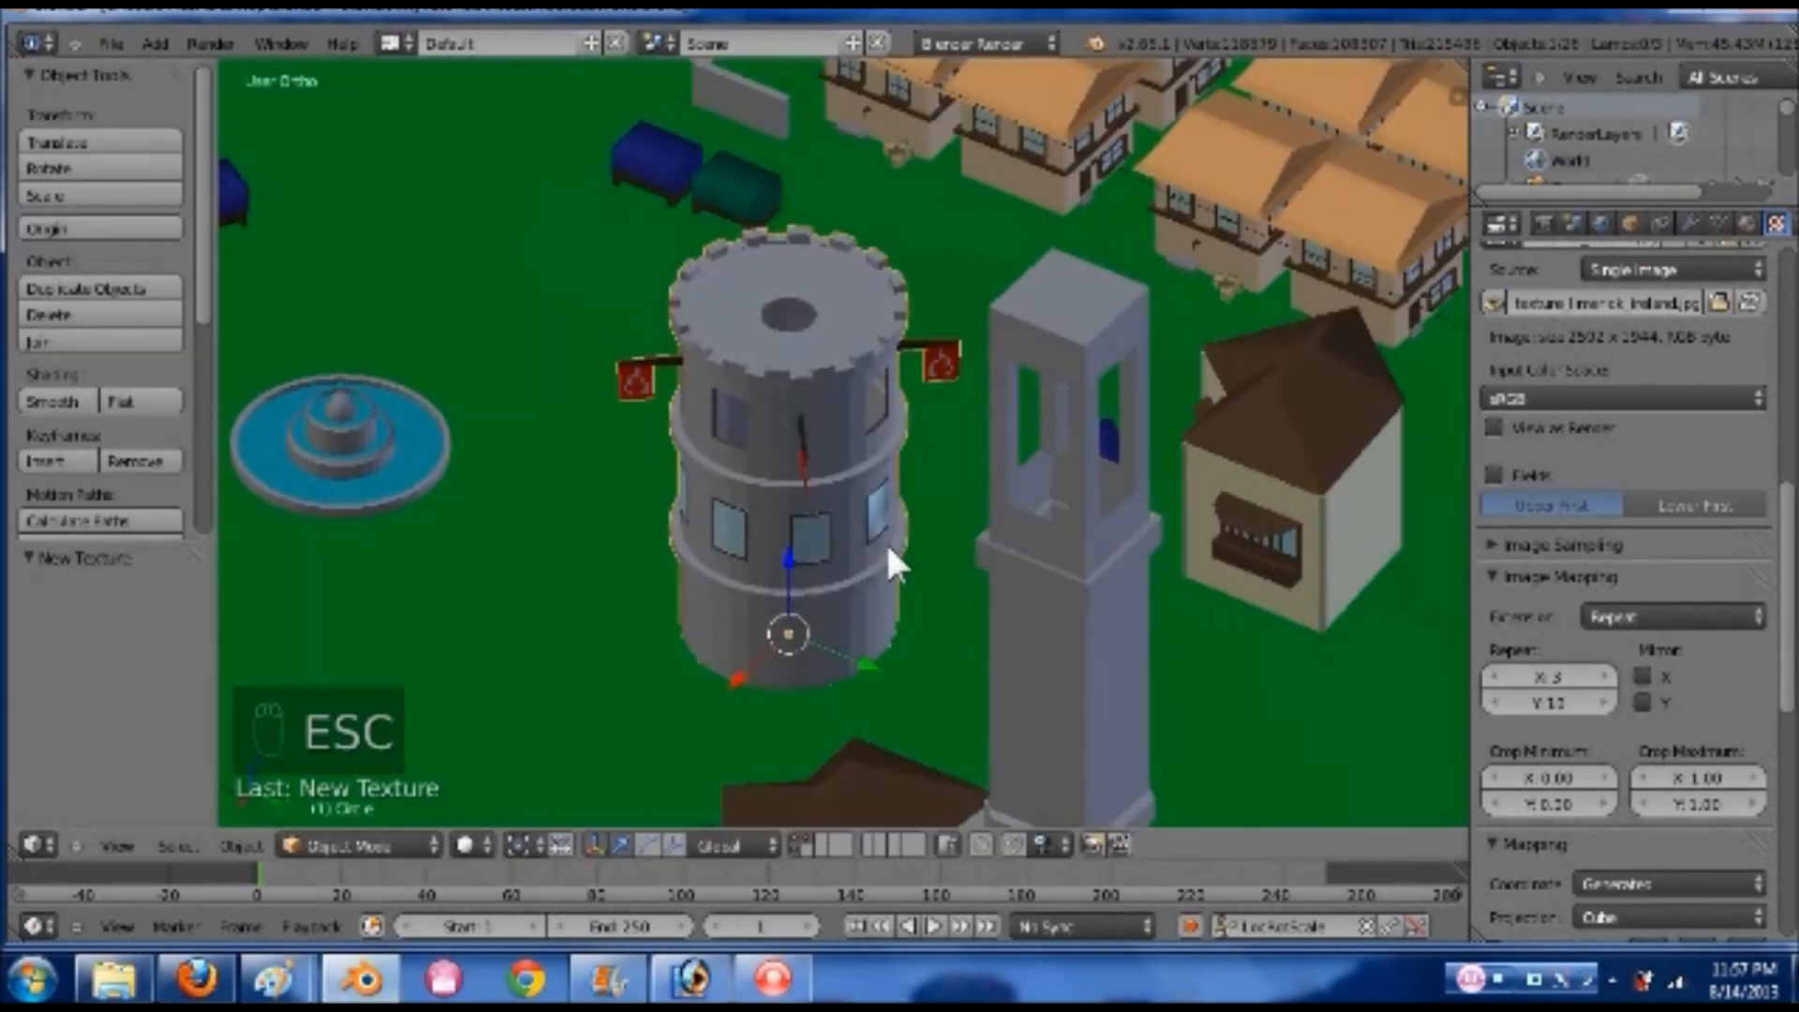
pyautogui.hotkey('ctrl', 's')
pyautogui.click(888, 548)
pyautogui.scroll(-4, 888, 555)
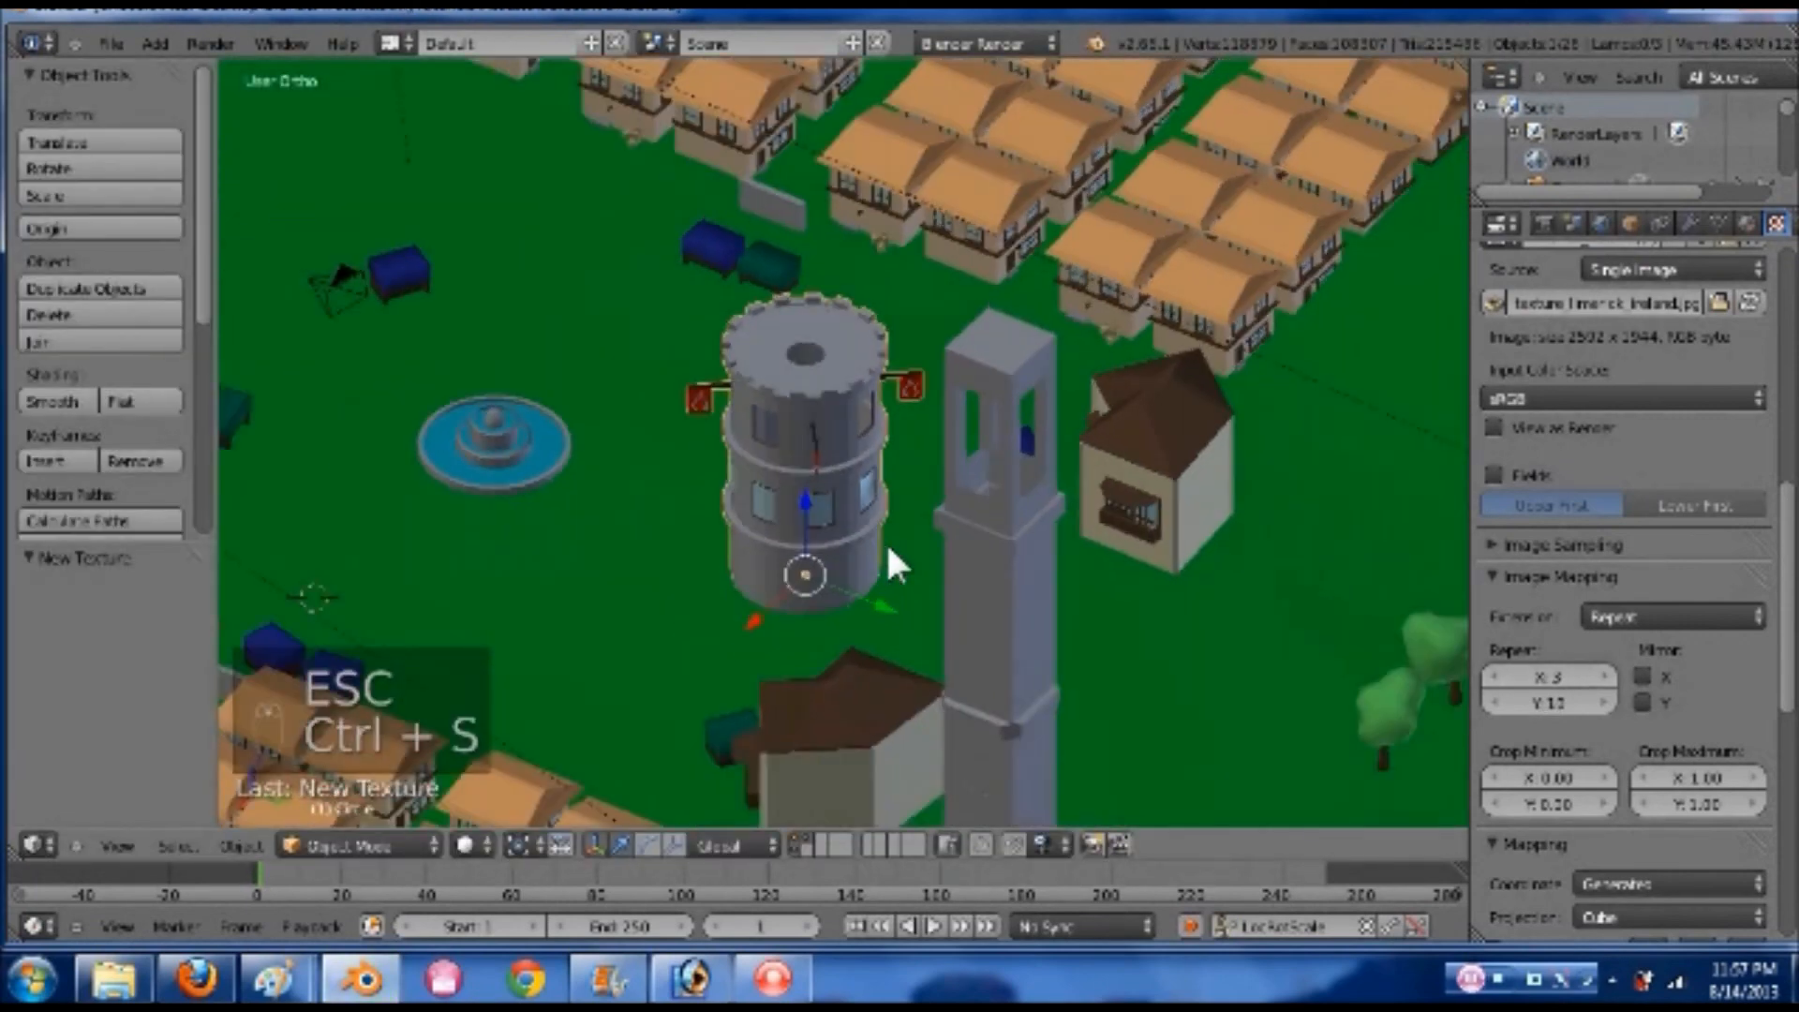
pyautogui.scroll(-2, 885, 542)
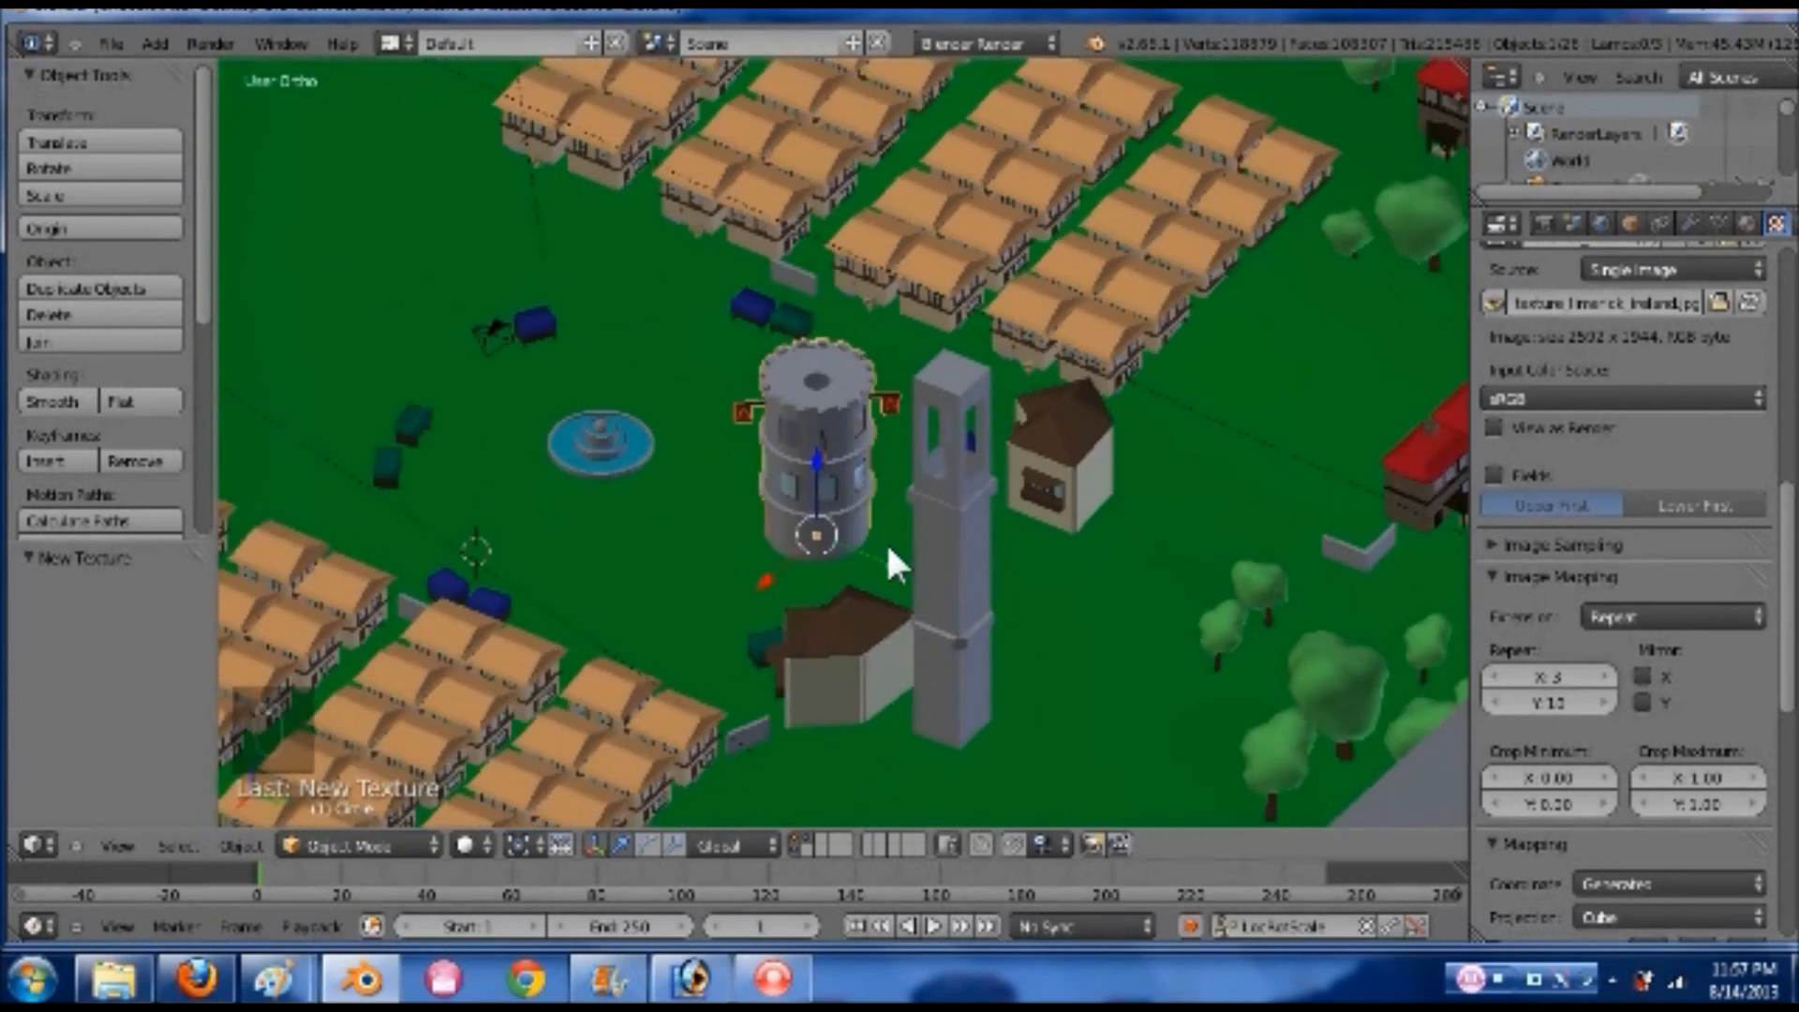